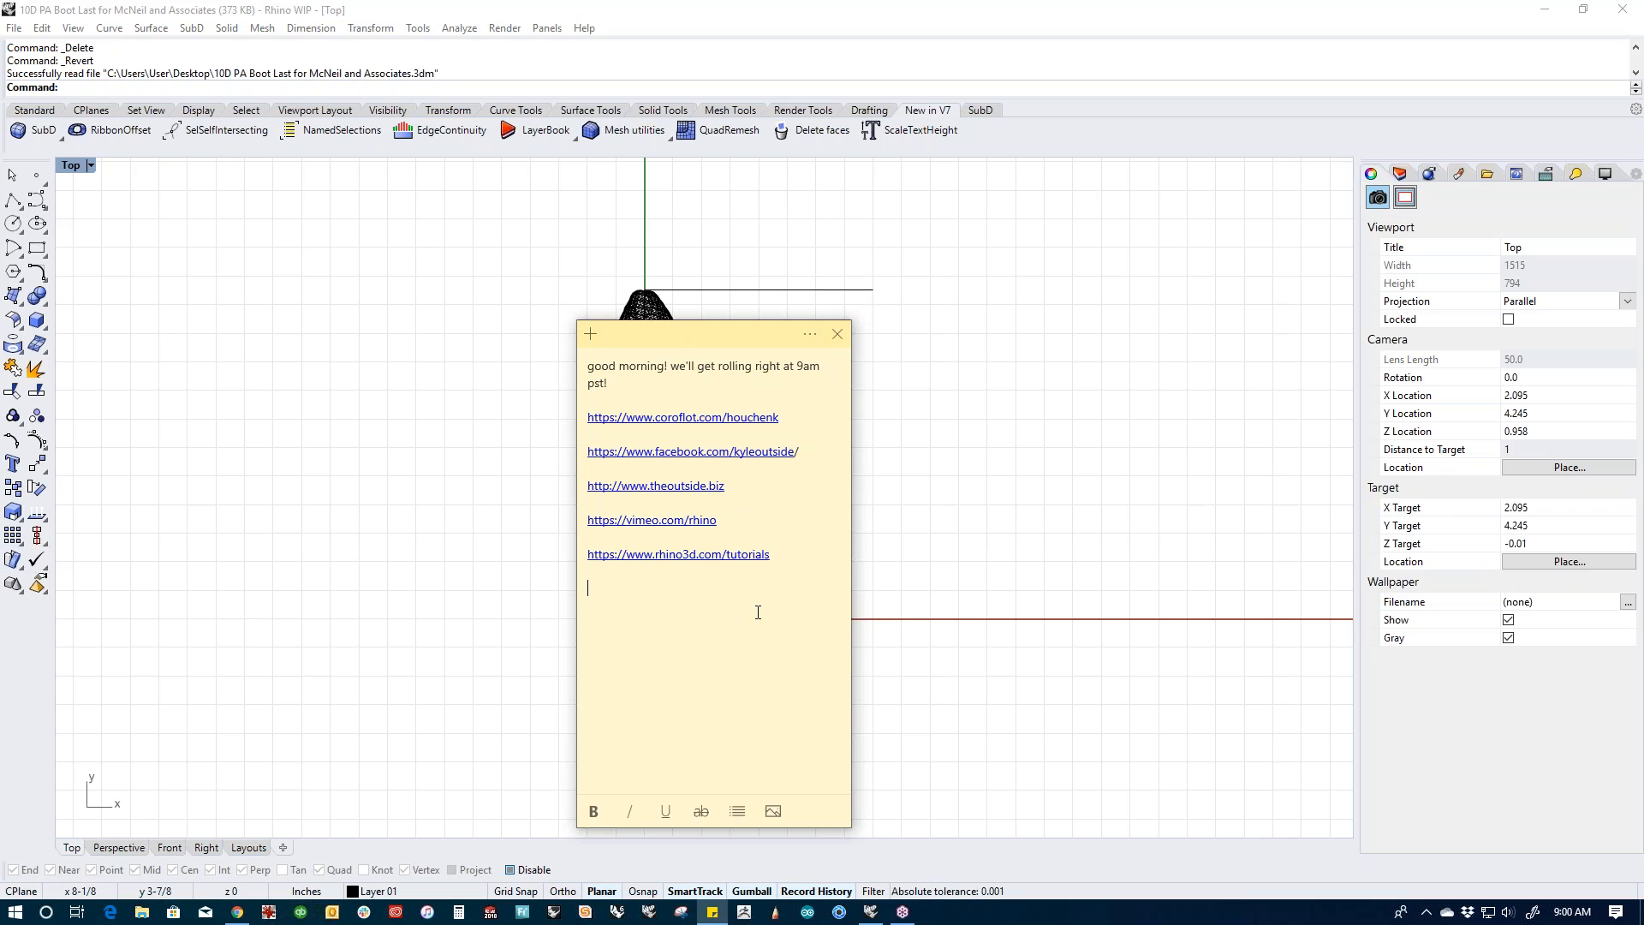
Step: Close the sticky note containing the greeting and web links
drag(745, 484, 540, 488)
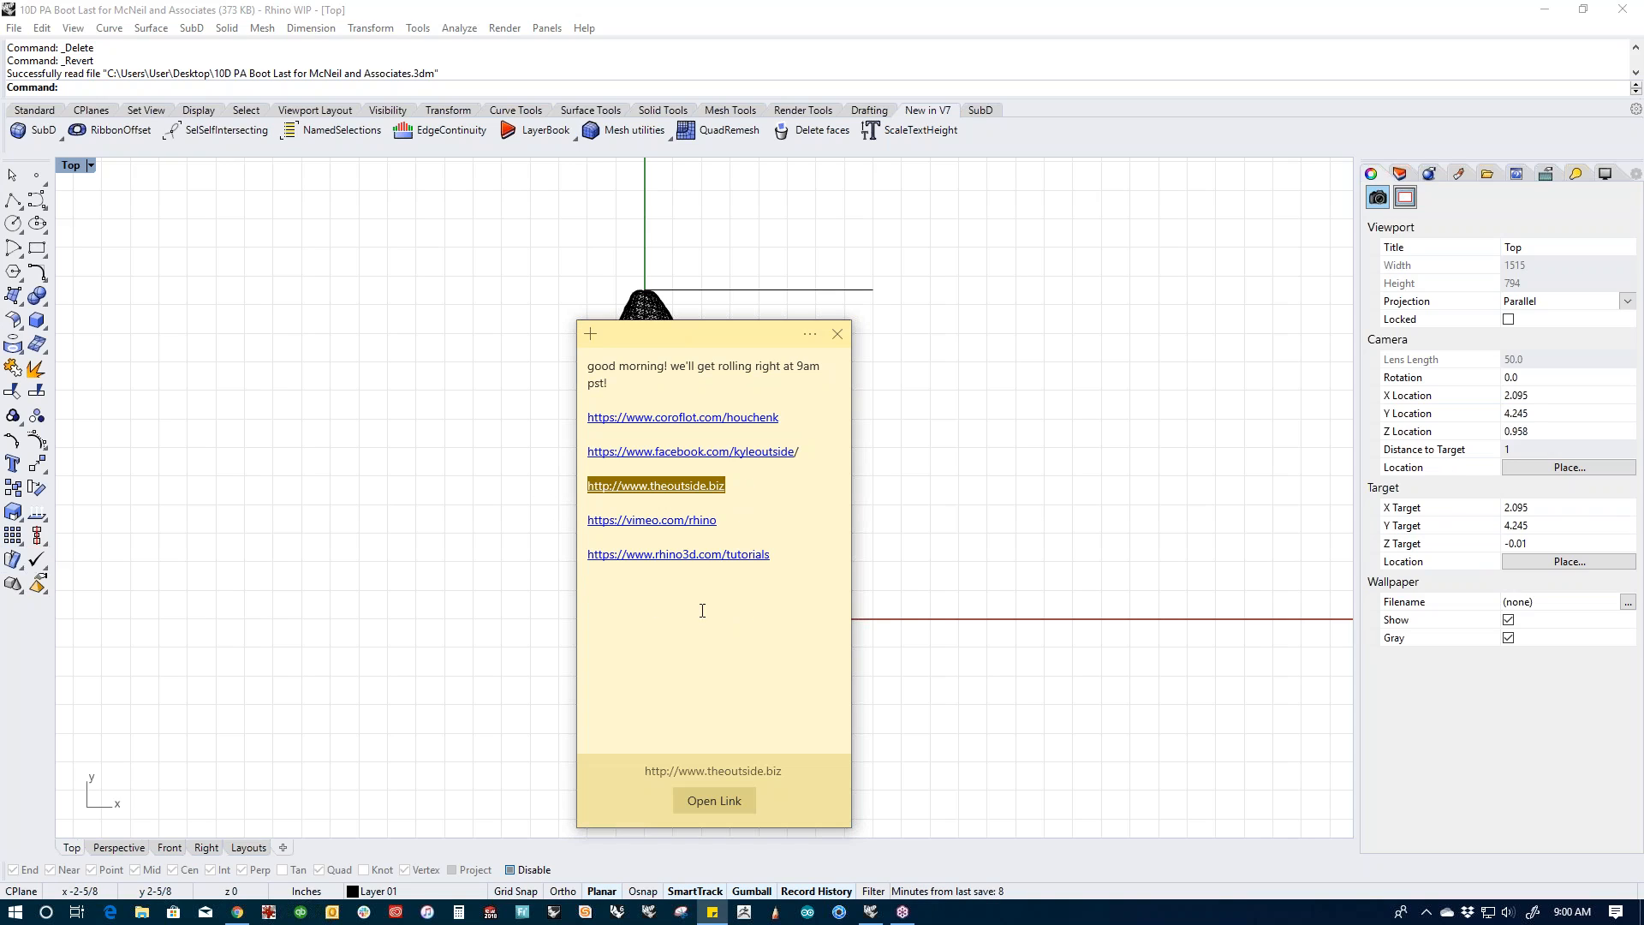
click(716, 643)
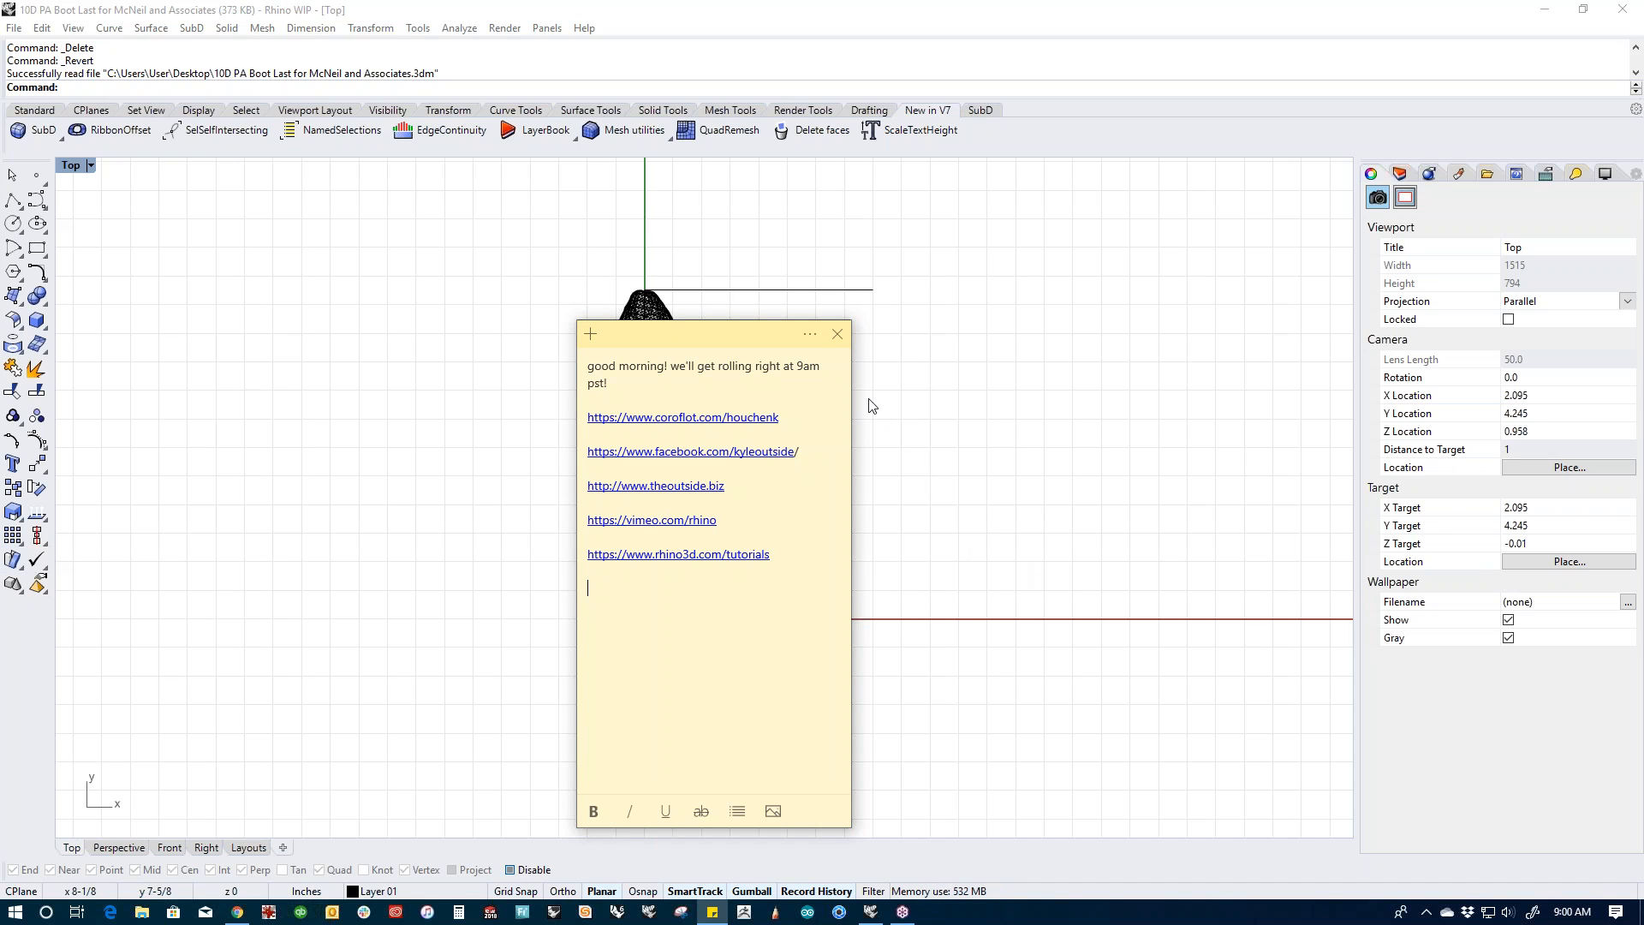
click(839, 334)
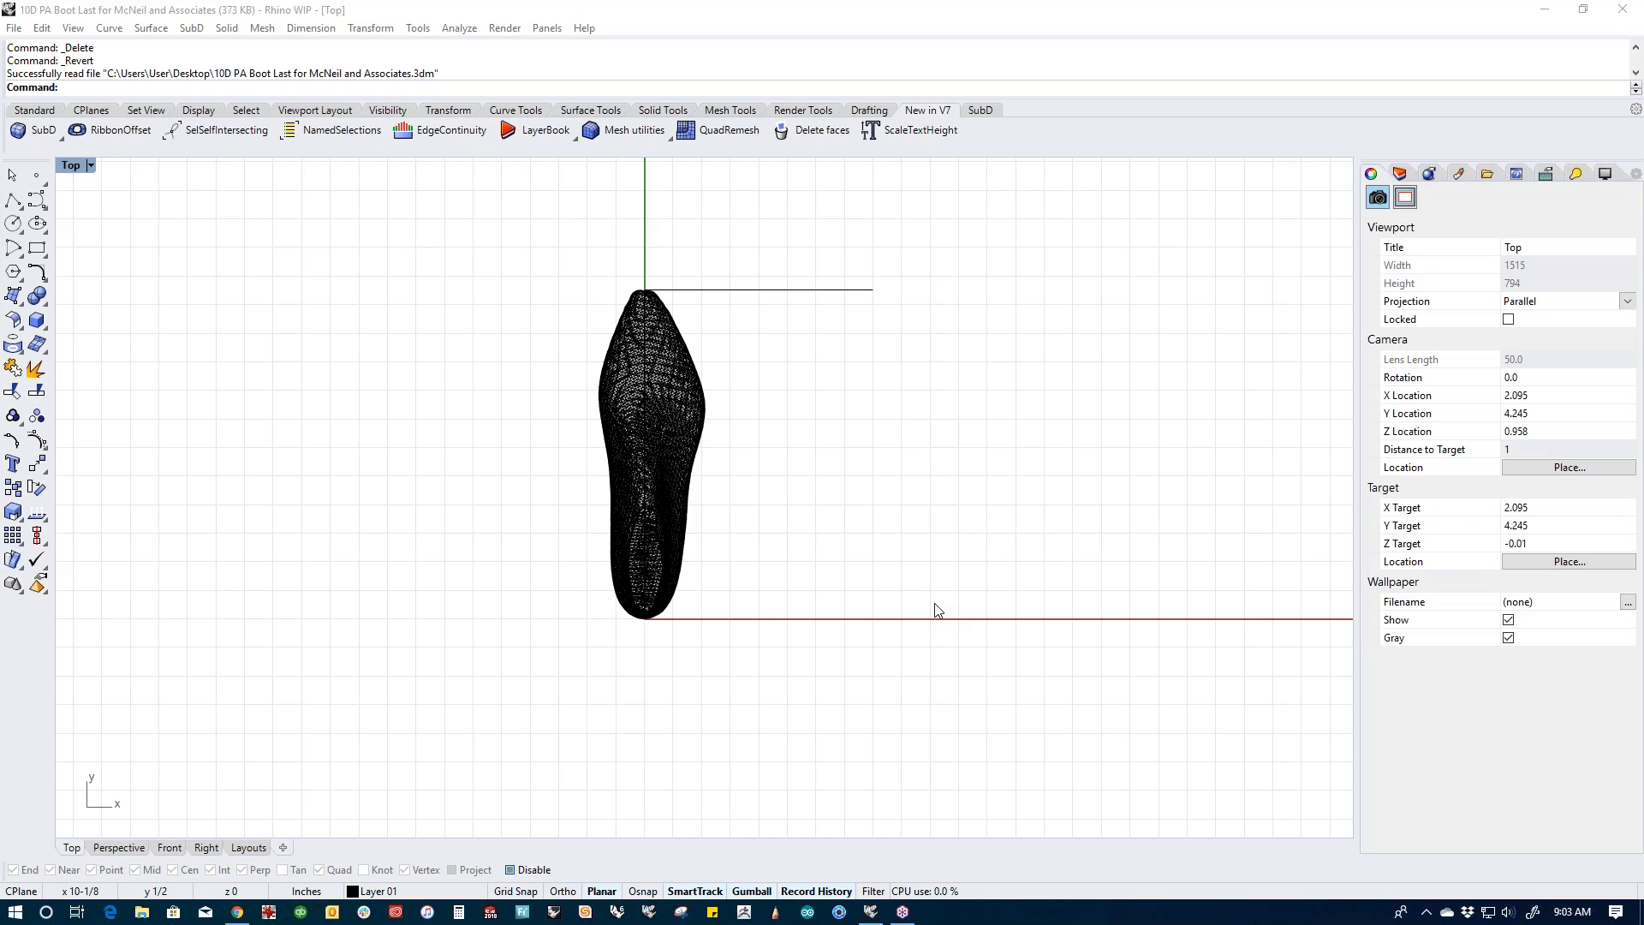
Step: Examine the boot last's mesh triangulation up close and as a whole in the Top view
scroll(672, 470, up, 3)
scroll(645, 433, down, 1)
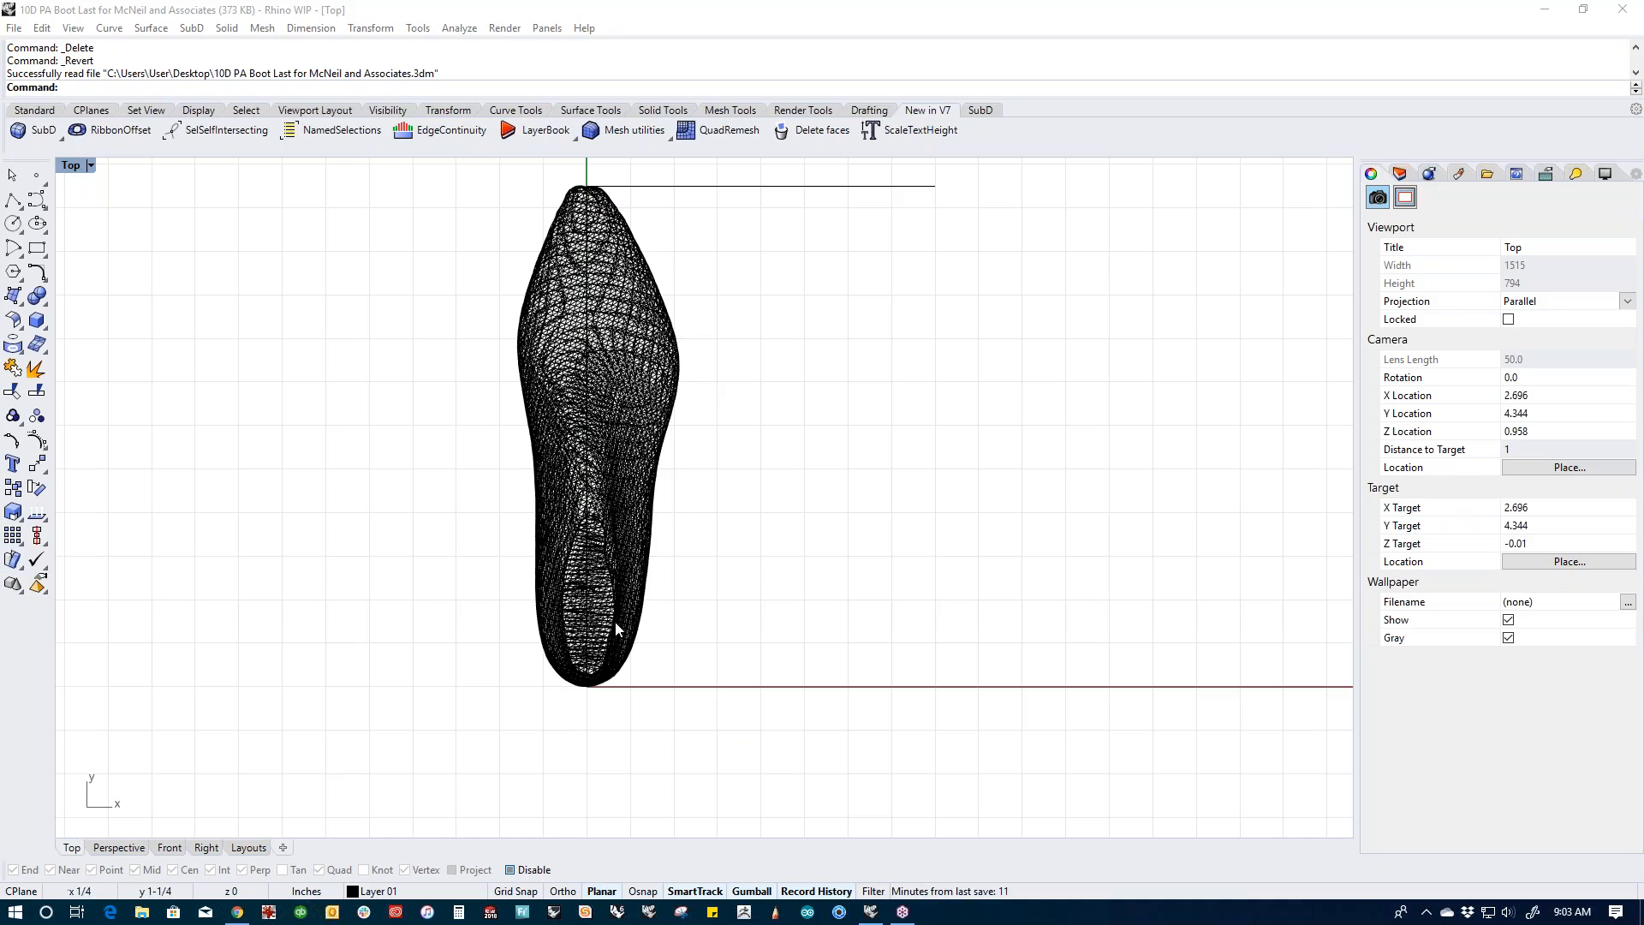
scroll(599, 299, up, 8)
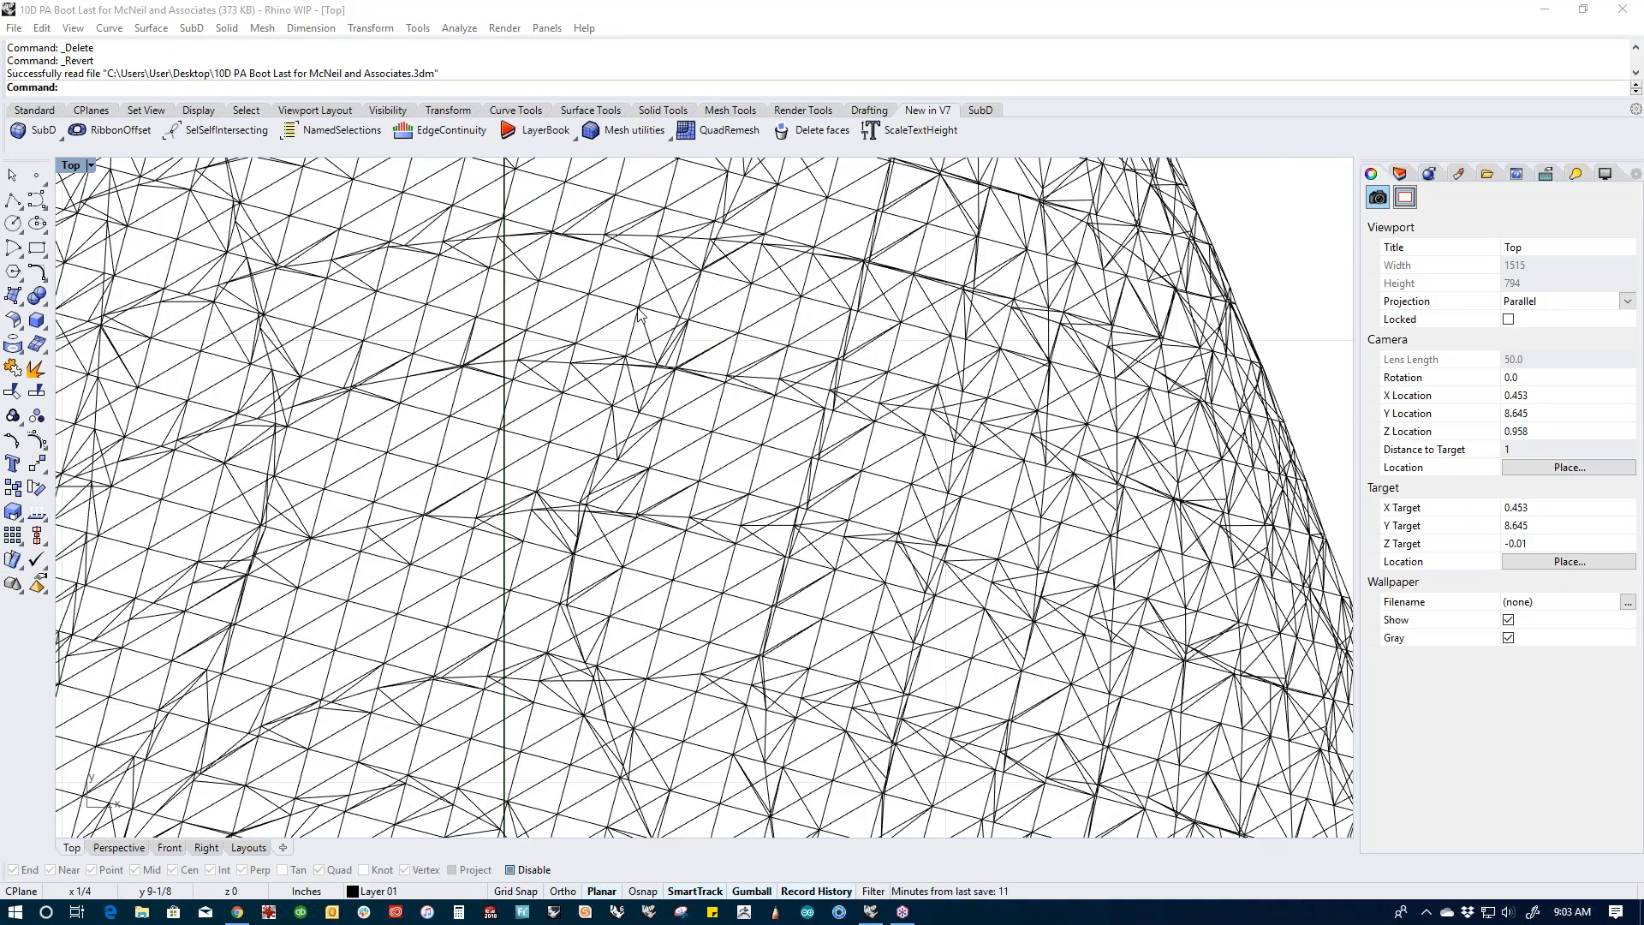
scroll(715, 420, down, 8)
right_drag(871, 729, 880, 655)
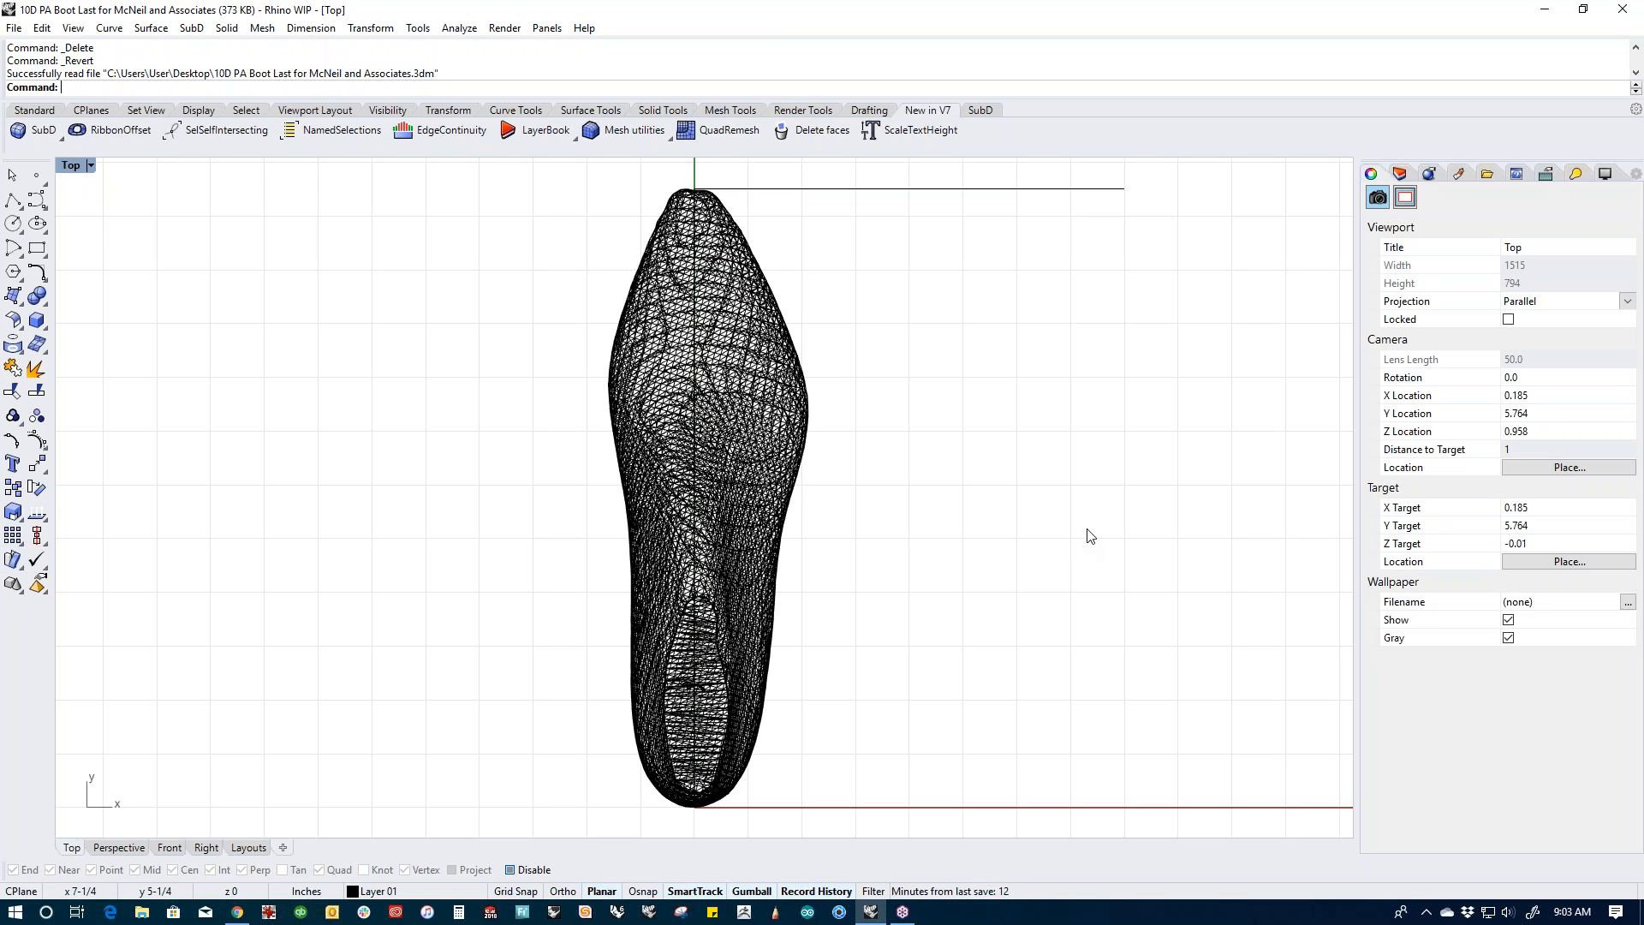
right_drag(1083, 538, 1093, 540)
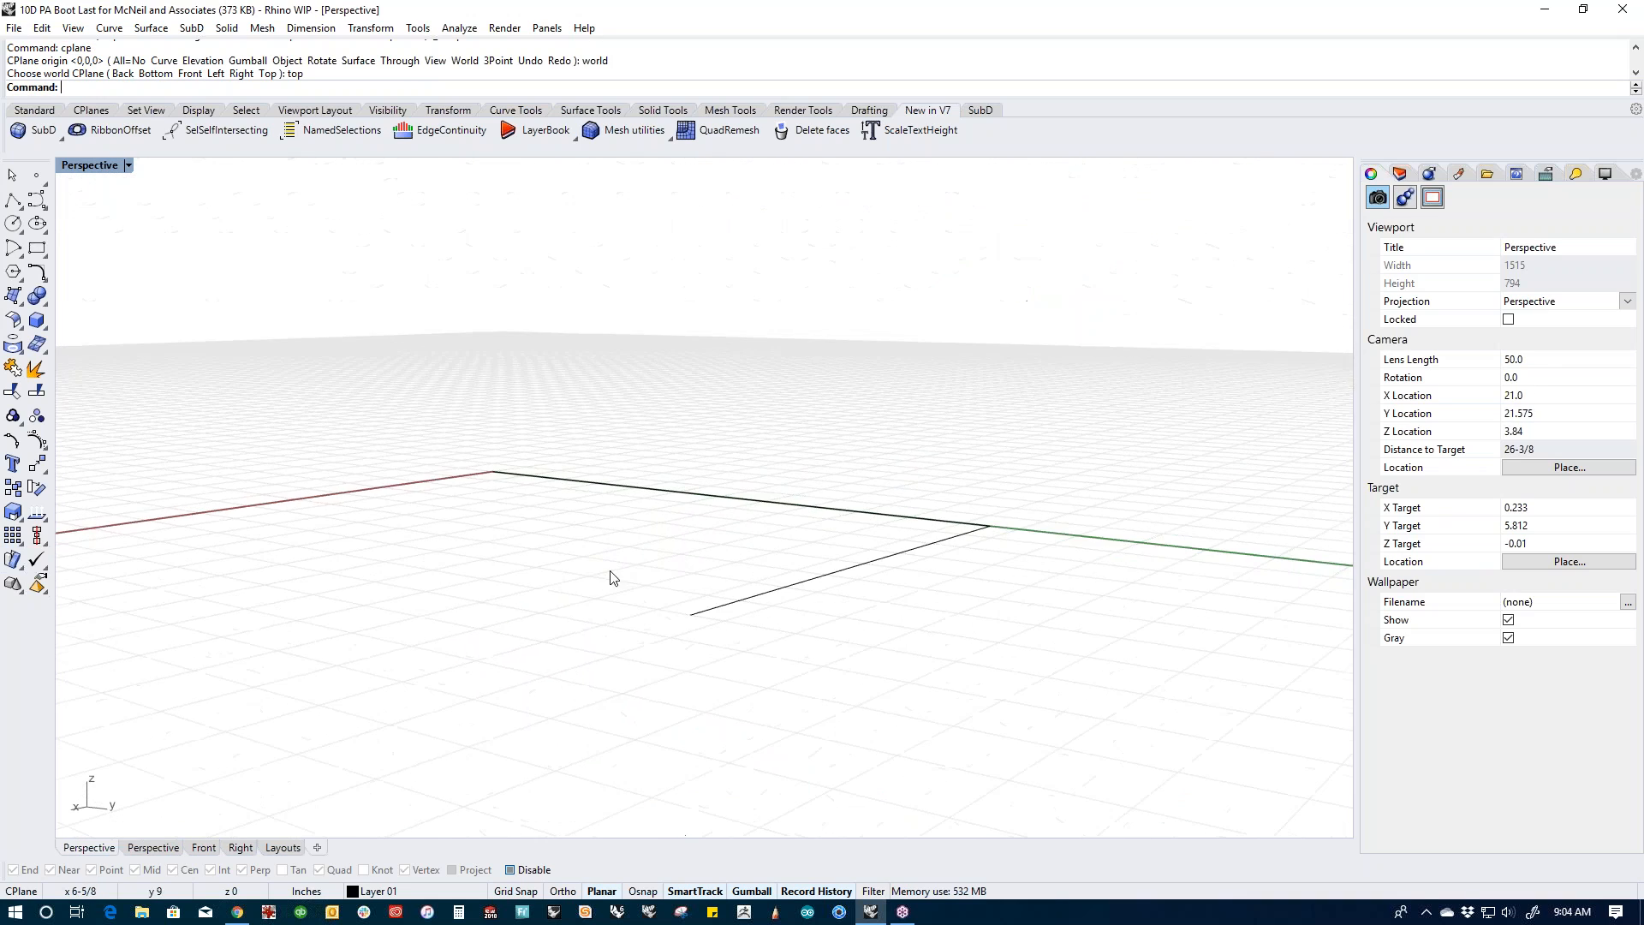
Step: Display the boot last mesh in Shaded mode in the Perspective viewport
scroll(610, 571, down, 8)
shift+right_drag(572, 711, 738, 604)
scroll(743, 608, down, 7)
shift+right_drag(751, 672, 759, 580)
scroll(759, 577, up, 17)
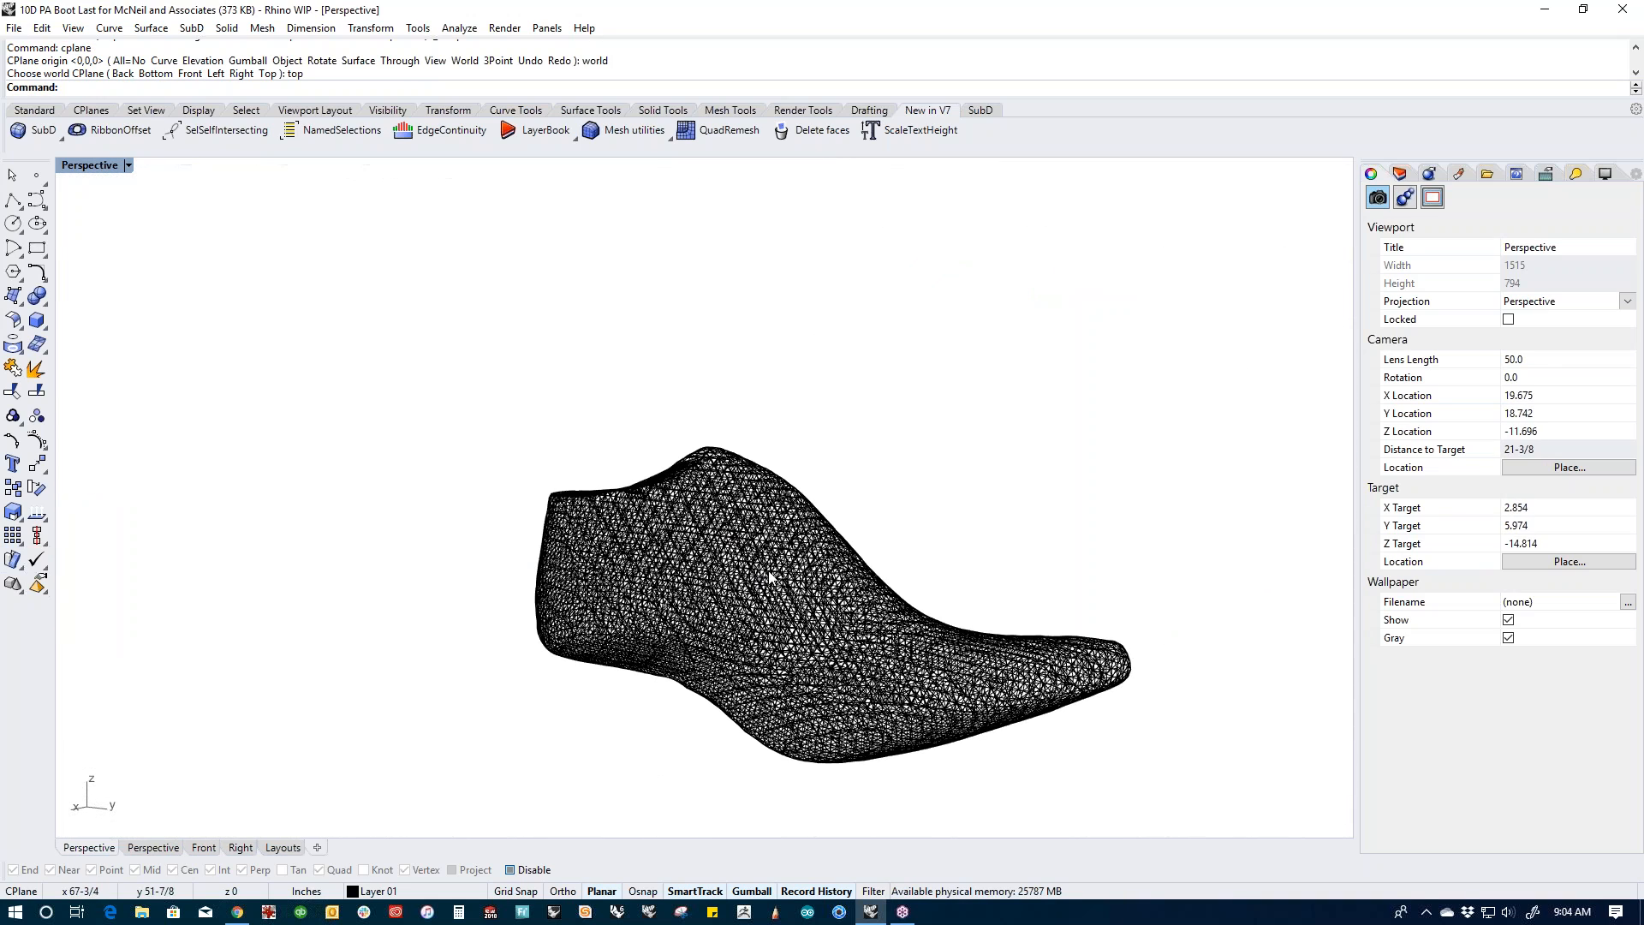
click(94, 166)
click(141, 247)
mouse_move(719, 591)
right_down()
mouse_move(734, 576)
mouse_move(782, 682)
mouse_move(665, 624)
mouse_move(785, 643)
mouse_move(693, 608)
mouse_move(627, 617)
mouse_move(984, 628)
mouse_move(980, 671)
mouse_move(984, 626)
right_up()
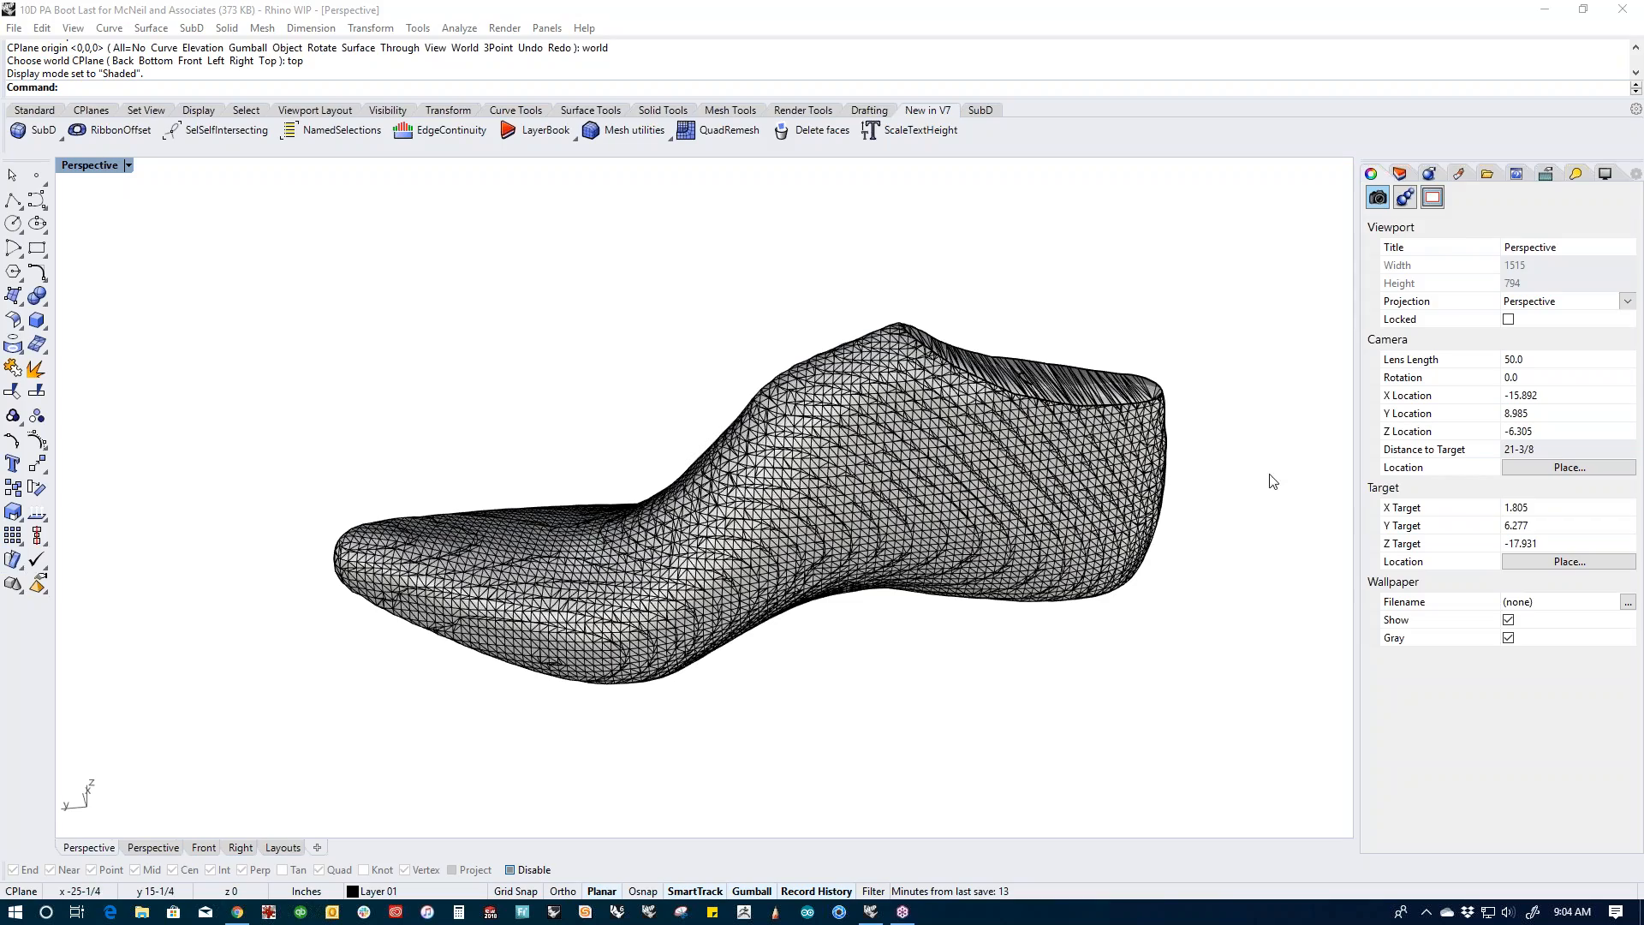
right_drag(1266, 501, 1315, 452)
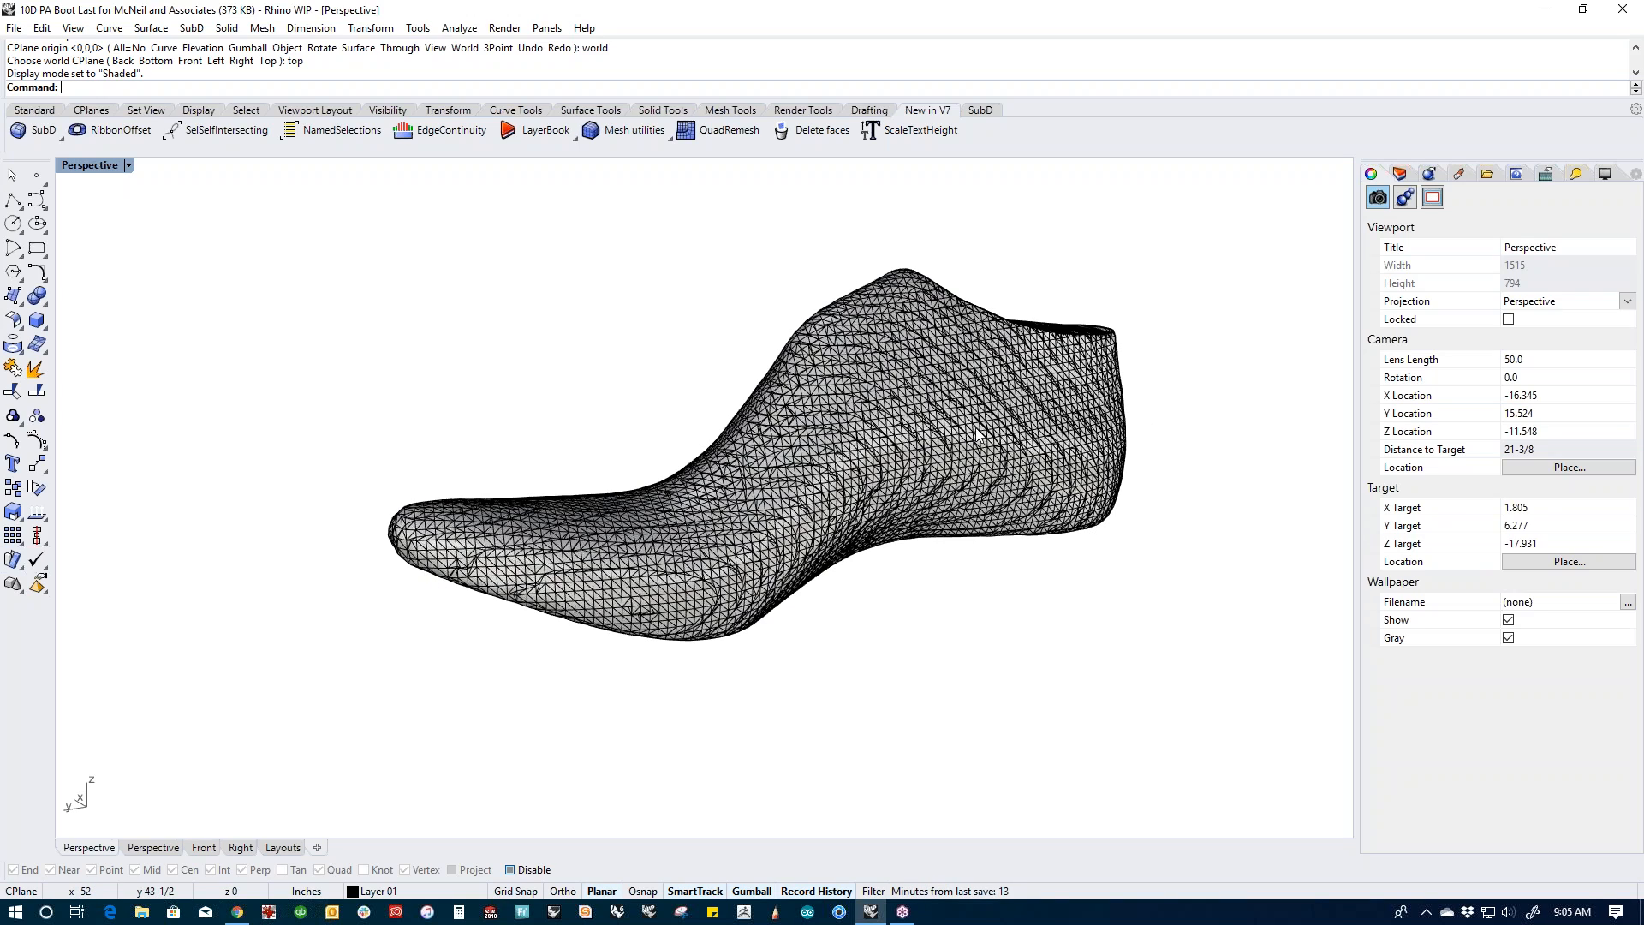
right_drag(894, 538, 859, 562)
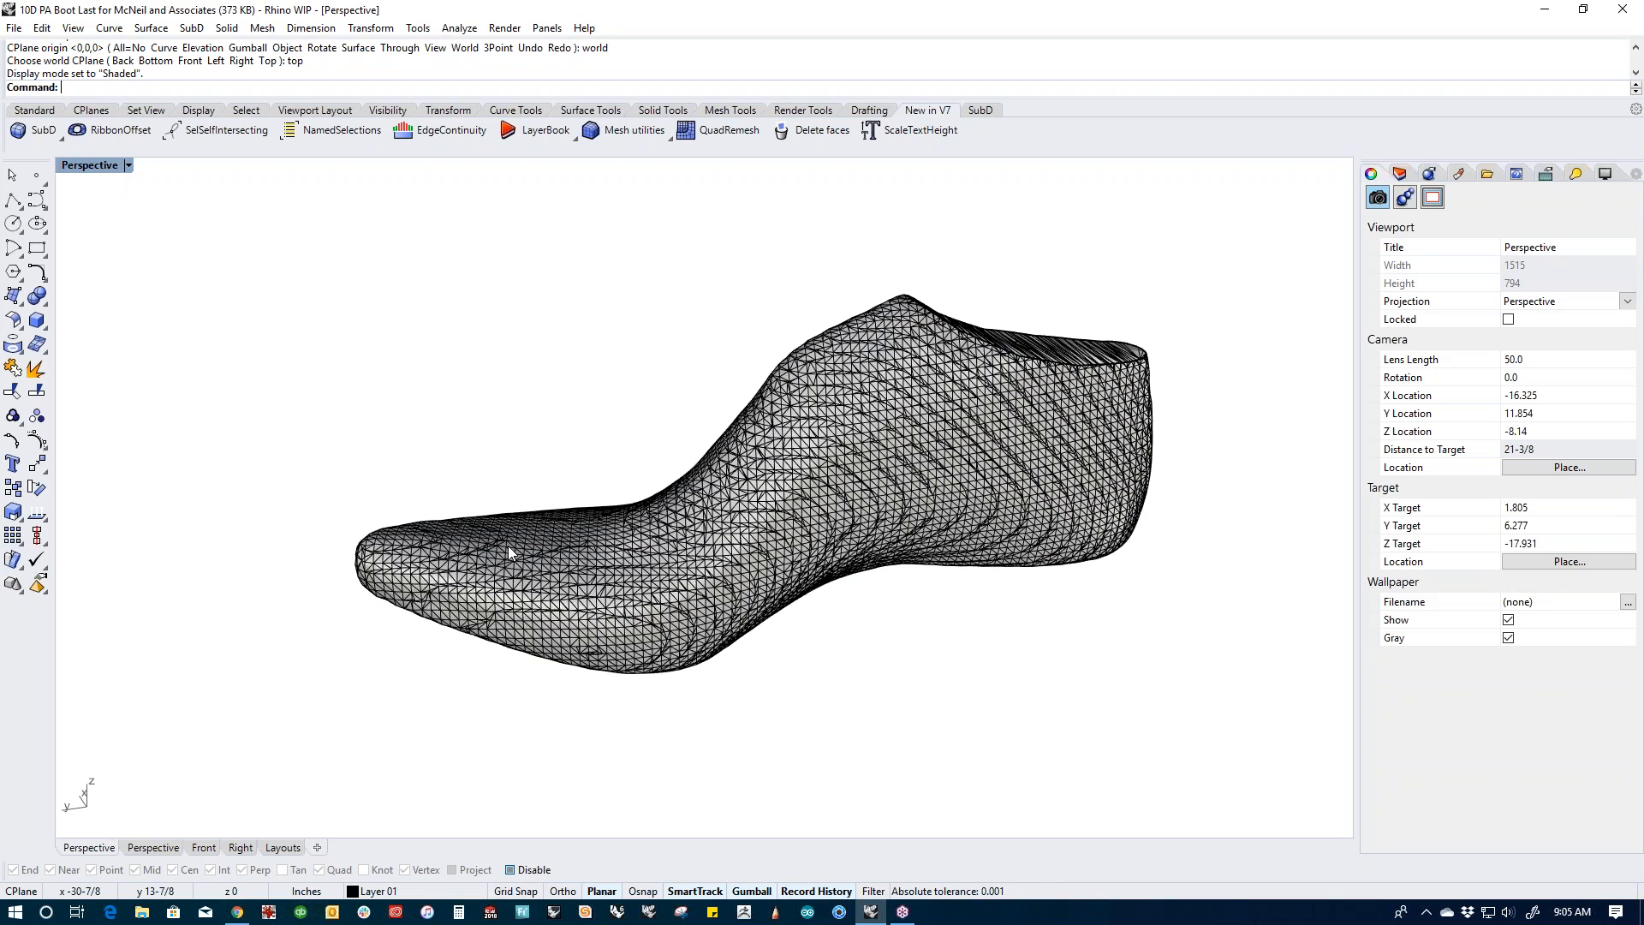
right_drag(848, 692, 816, 604)
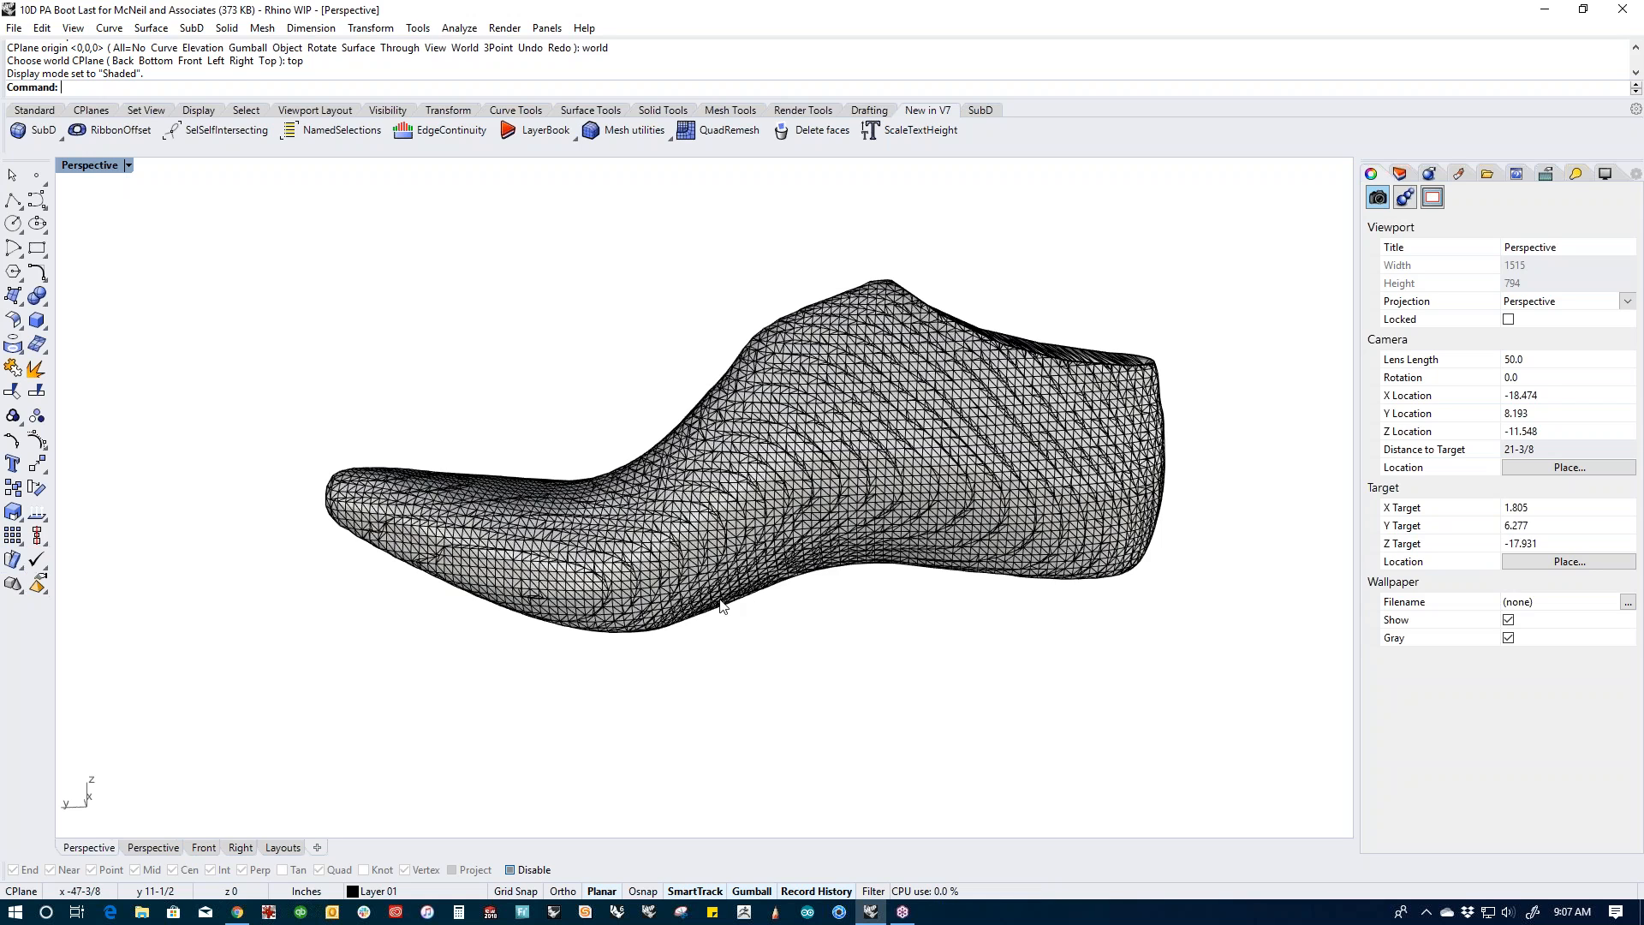
Step: Move the boot last mesh vertically up to the construction plane grid at the origin
scroll(657, 502, down, 6)
right_drag(779, 493, 864, 523)
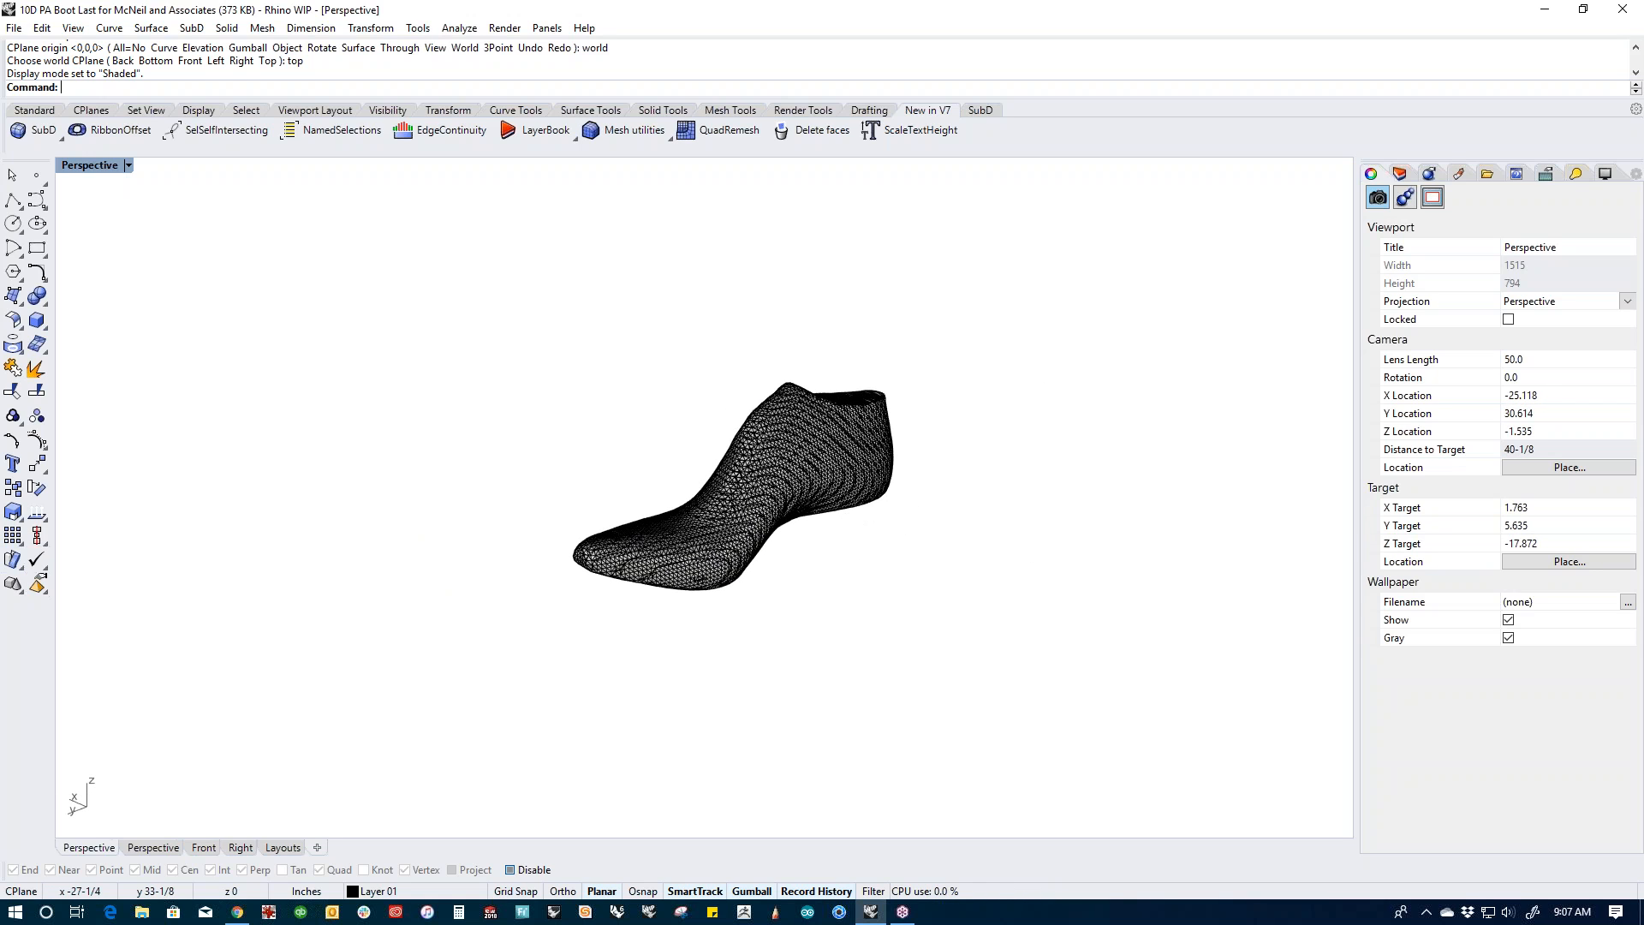
scroll(763, 543, down, 14)
shift+right_drag(863, 579, 800, 694)
drag(584, 552, 855, 691)
drag(647, 597, 647, 452)
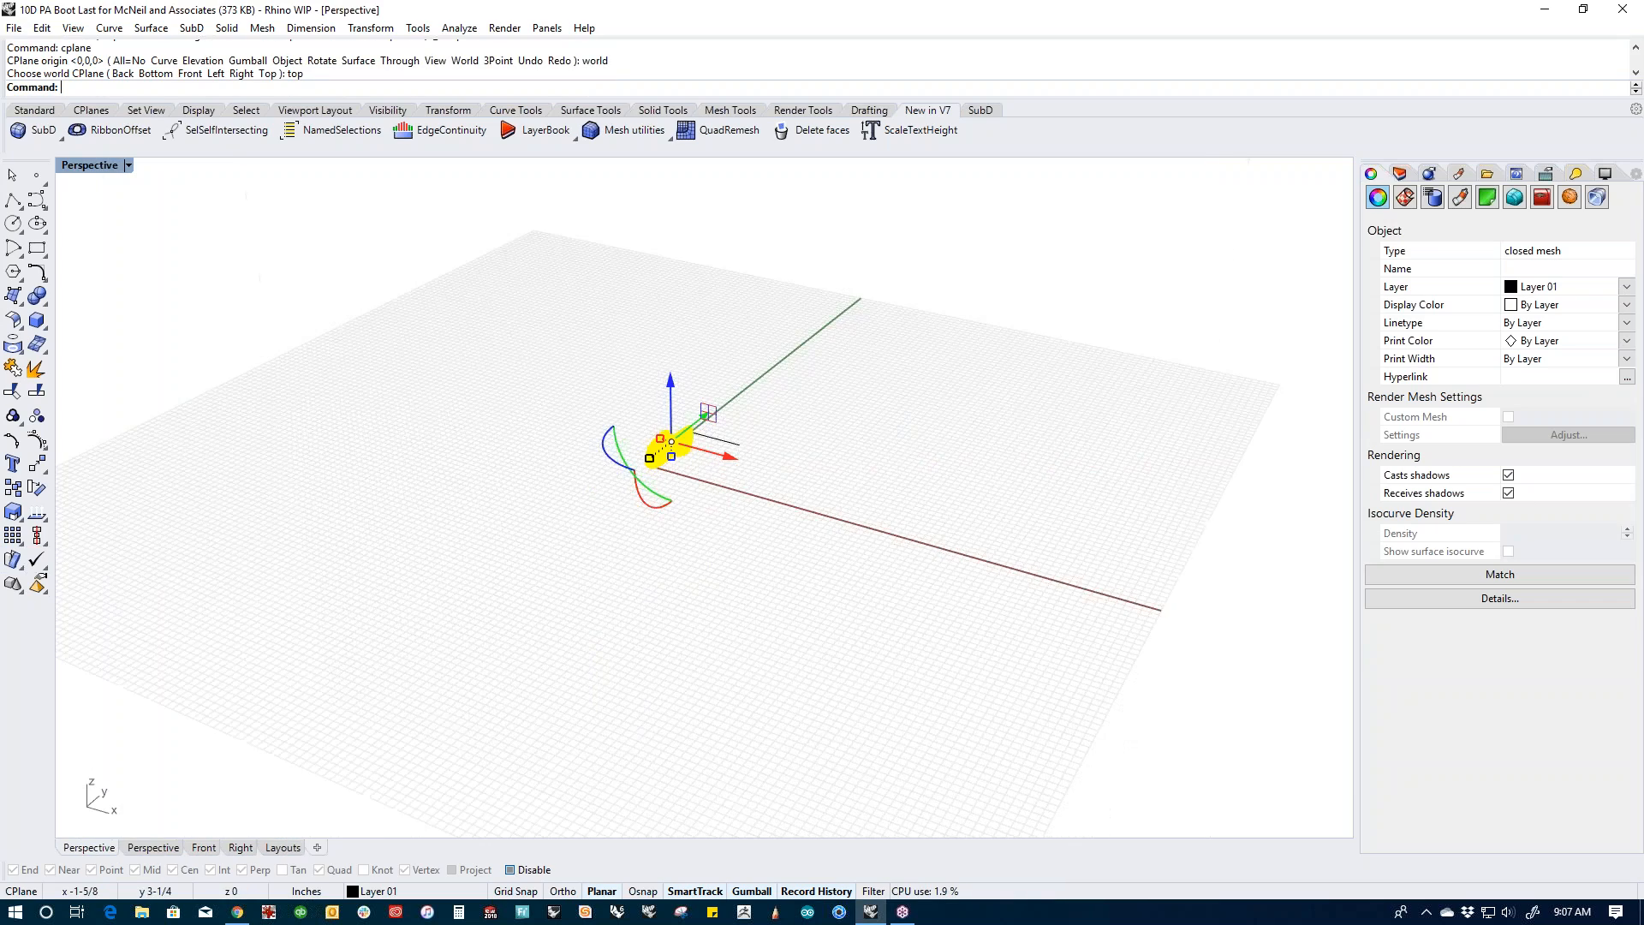
Step: Delete the open reference curve running along the last's length and out from its toe
right_drag(856, 476, 738, 479)
scroll(738, 480, up, 8)
click(672, 514)
shift+right_drag(673, 539, 832, 697)
drag(858, 568, 824, 623)
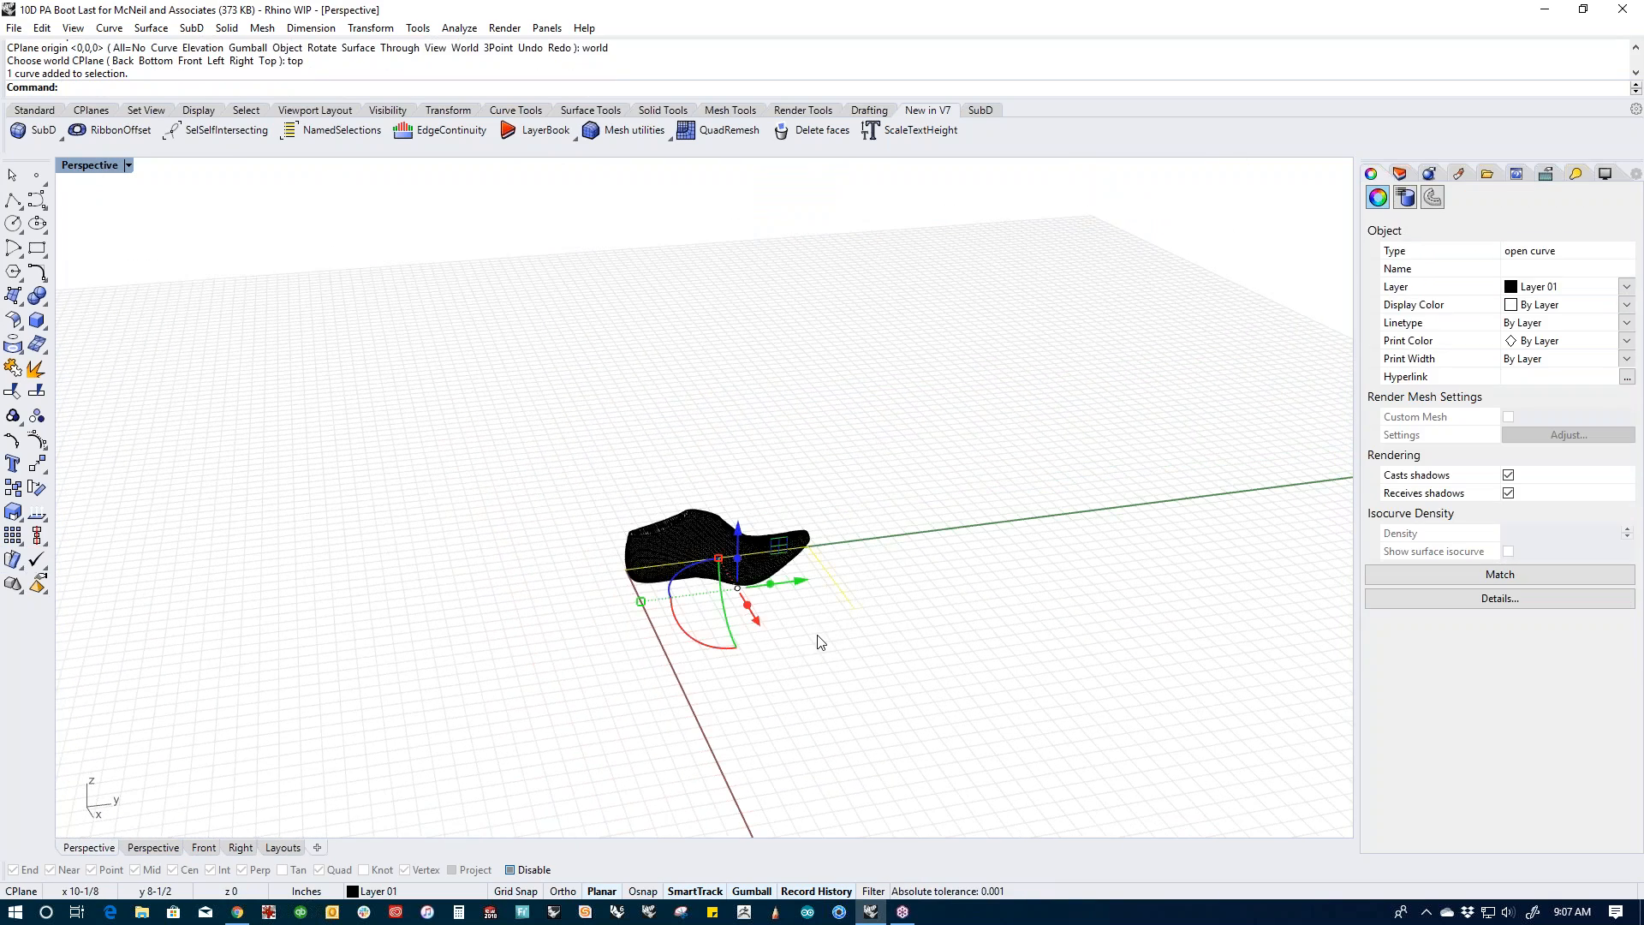
key(Delete)
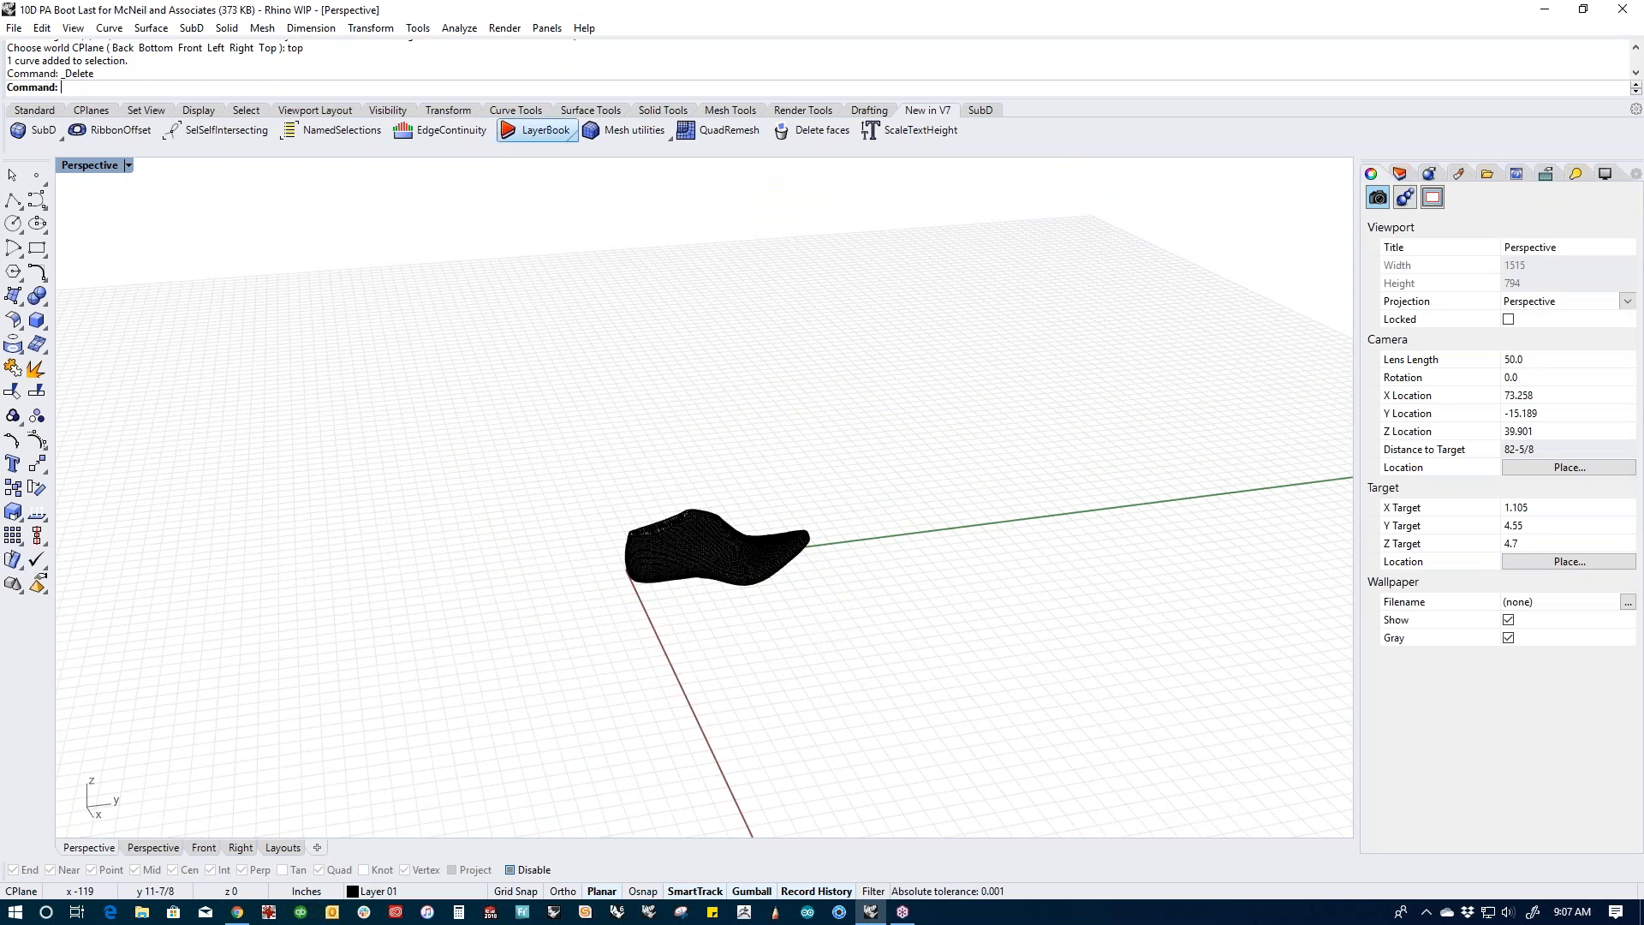
Step: Review the document's model units, tolerances and distance display settings
click(418, 27)
click(446, 484)
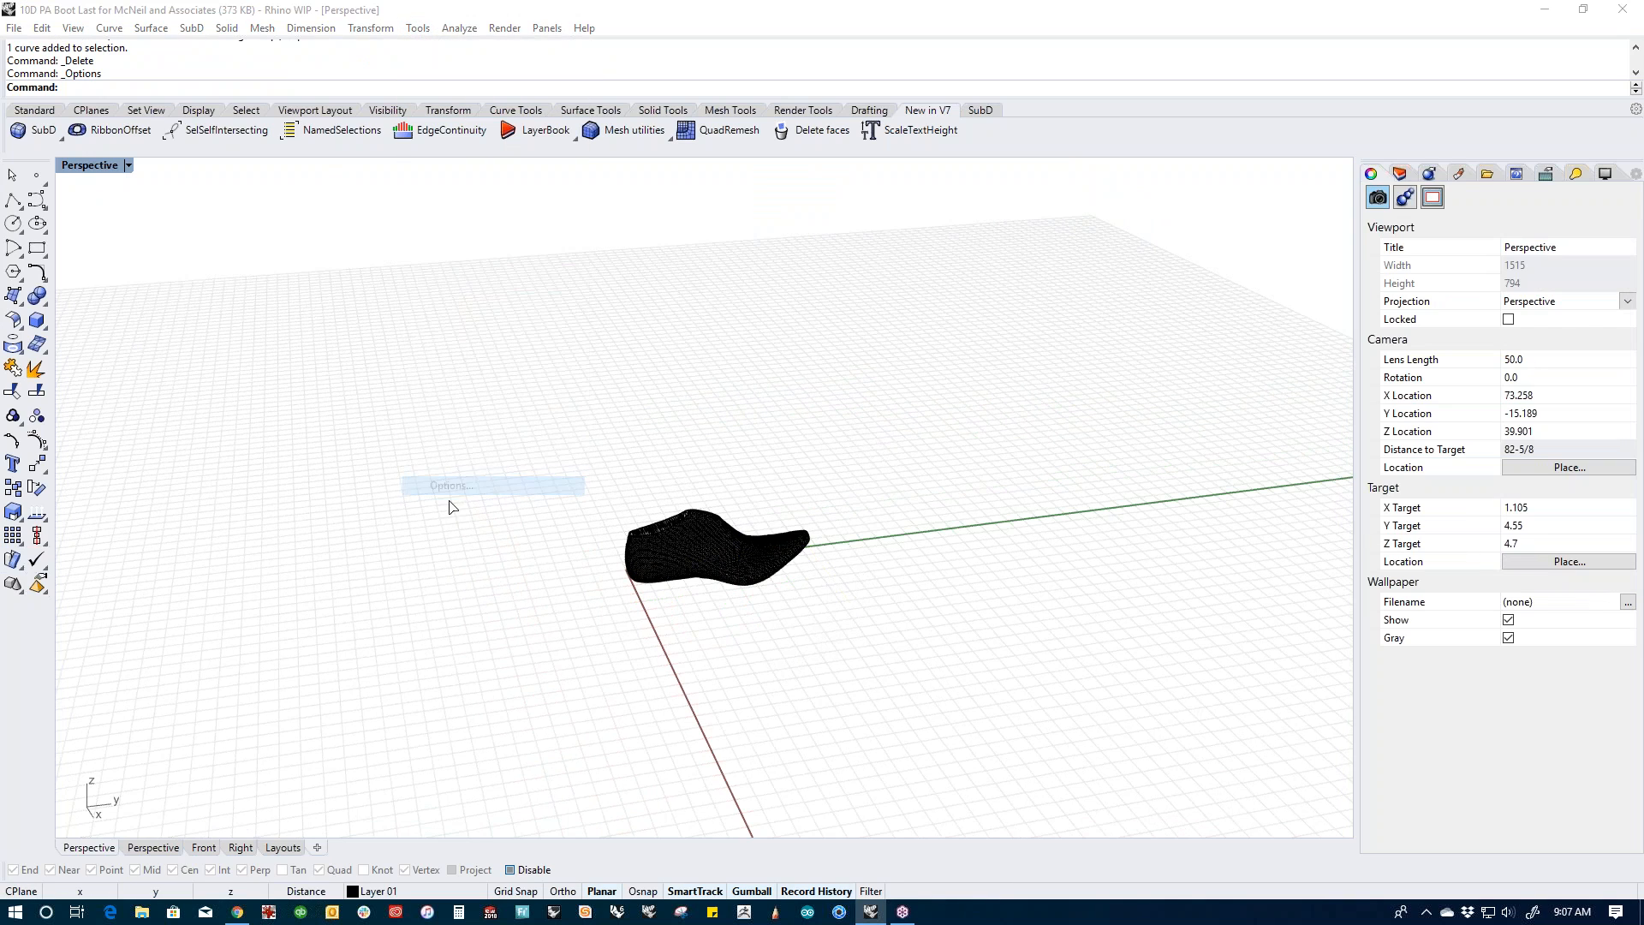
click(401, 366)
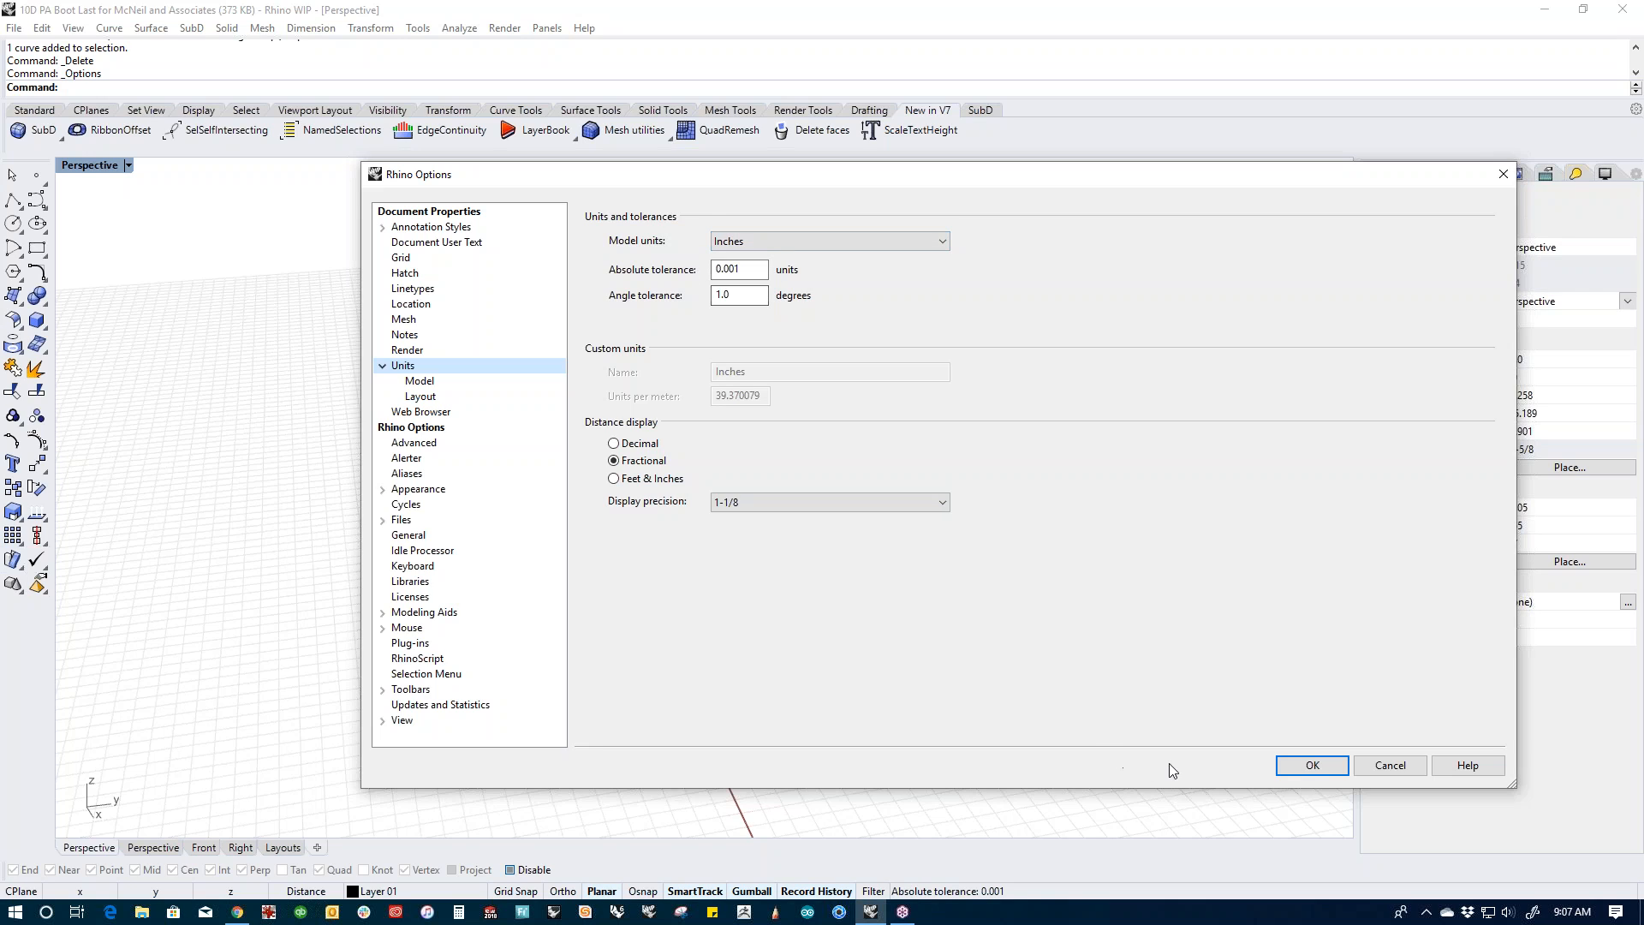
drag(984, 180, 803, 176)
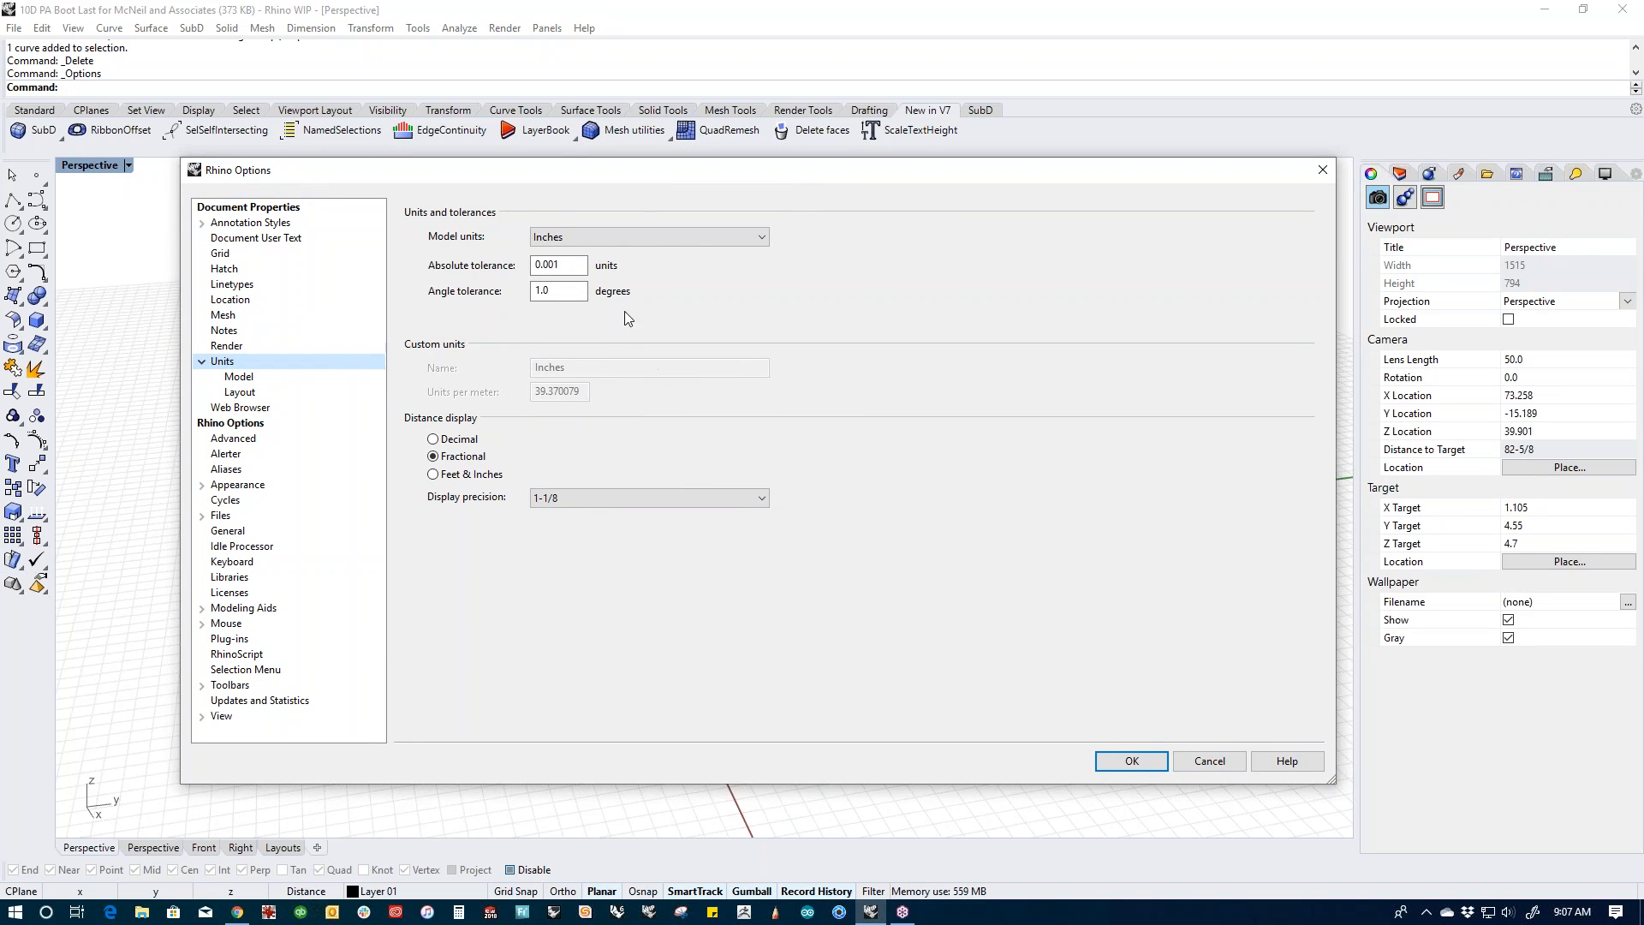
click(1132, 761)
Step: Dimension the last's overall length from toe tip to heel in the Top view, placing the dimension line beside the last
shift+right_drag(792, 690, 668, 684)
text(t)
key(Return)
scroll(643, 560, up, 6)
right_drag(645, 565, 698, 616)
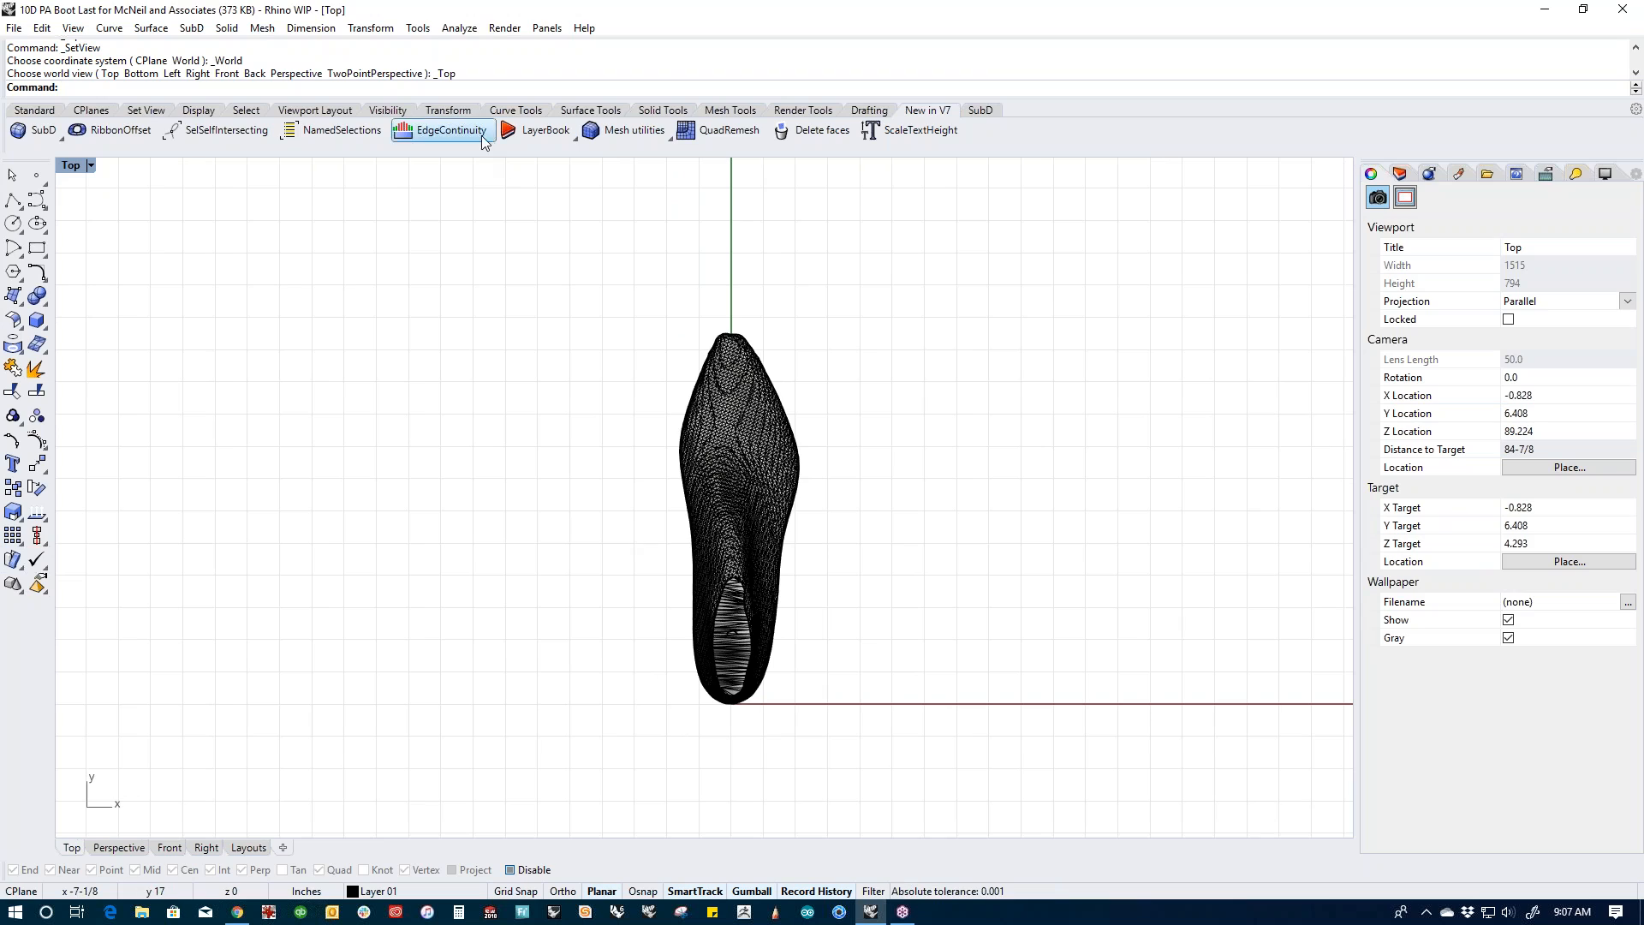
click(311, 27)
click(351, 44)
scroll(727, 257, up, 6)
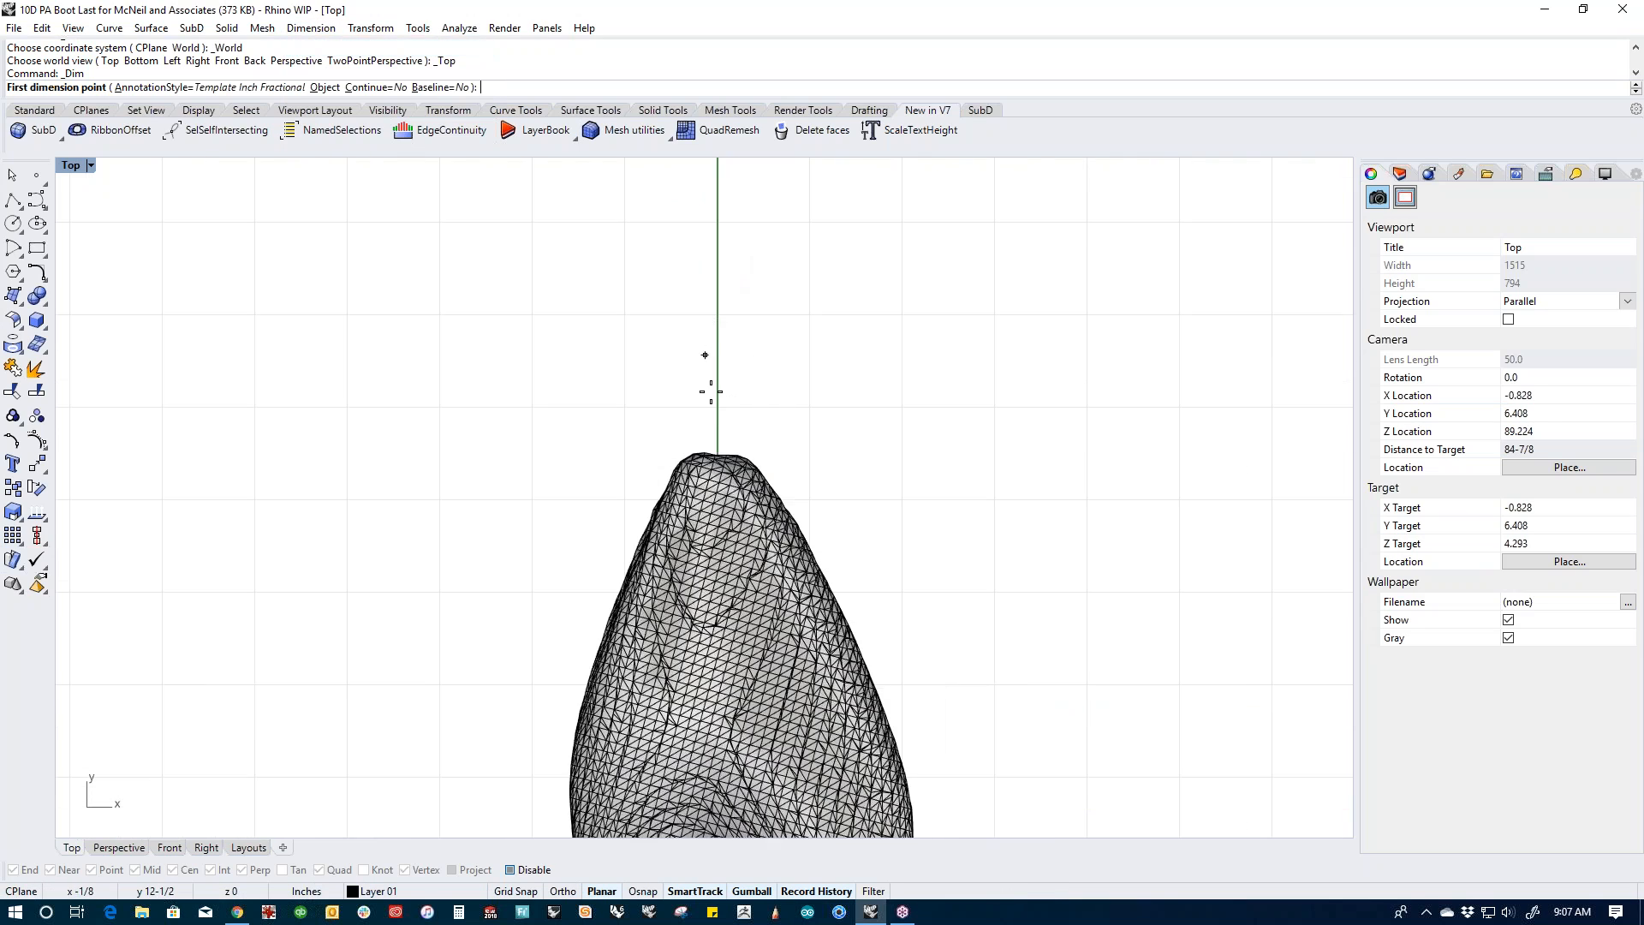
scroll(705, 354, up, 4)
click(613, 366)
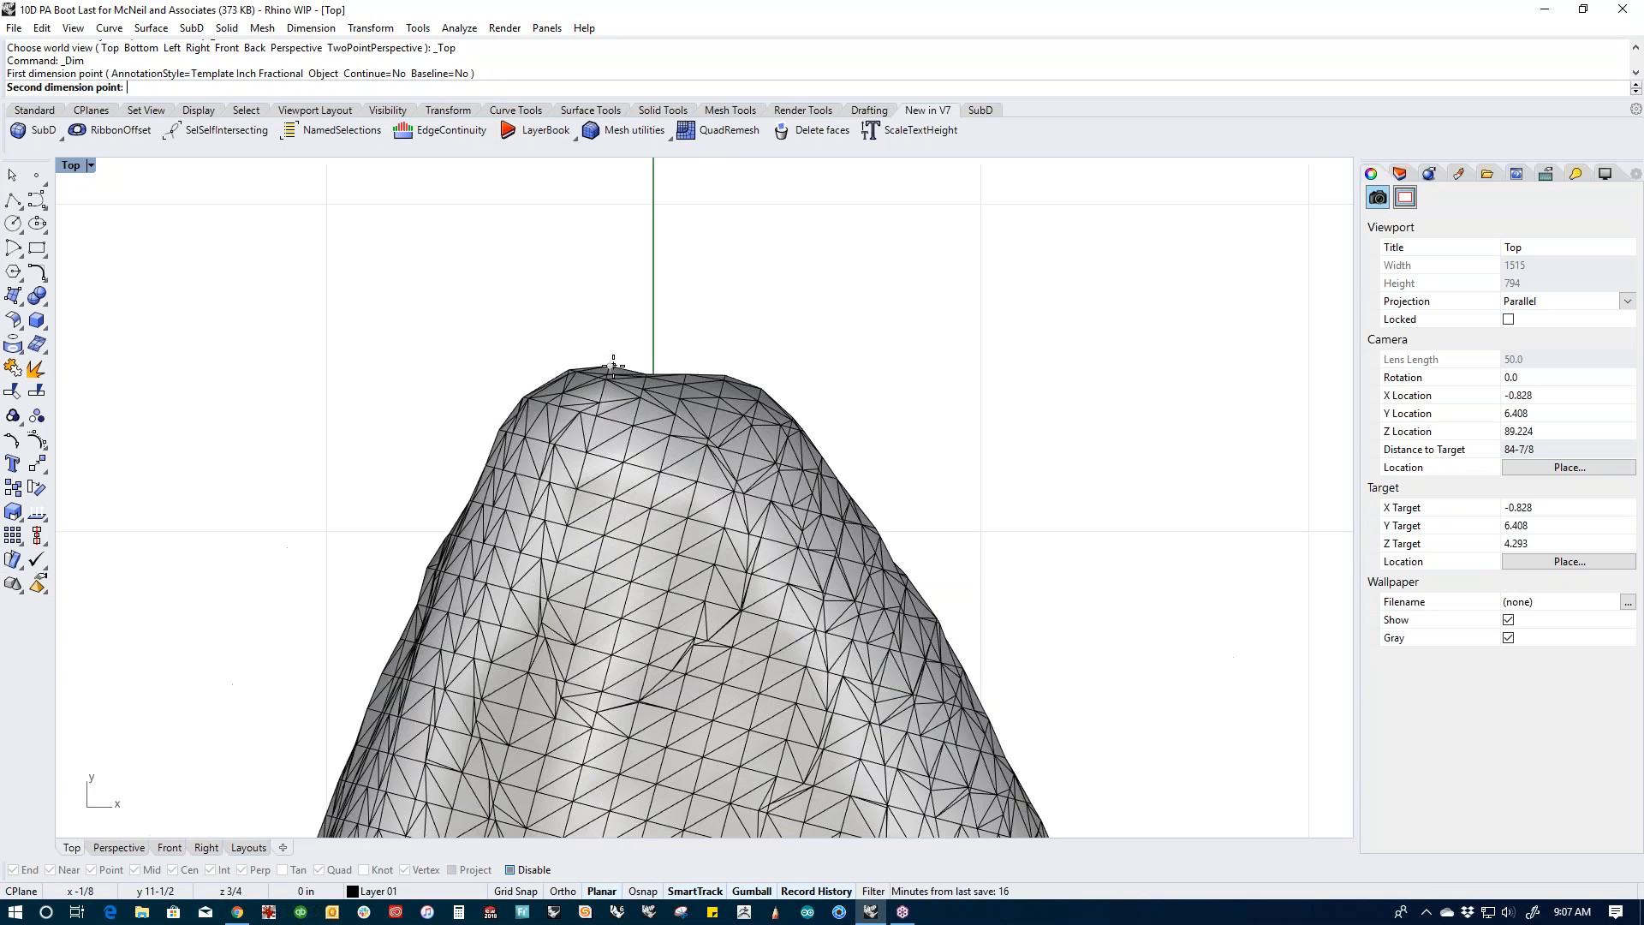
scroll(613, 366, down, 5)
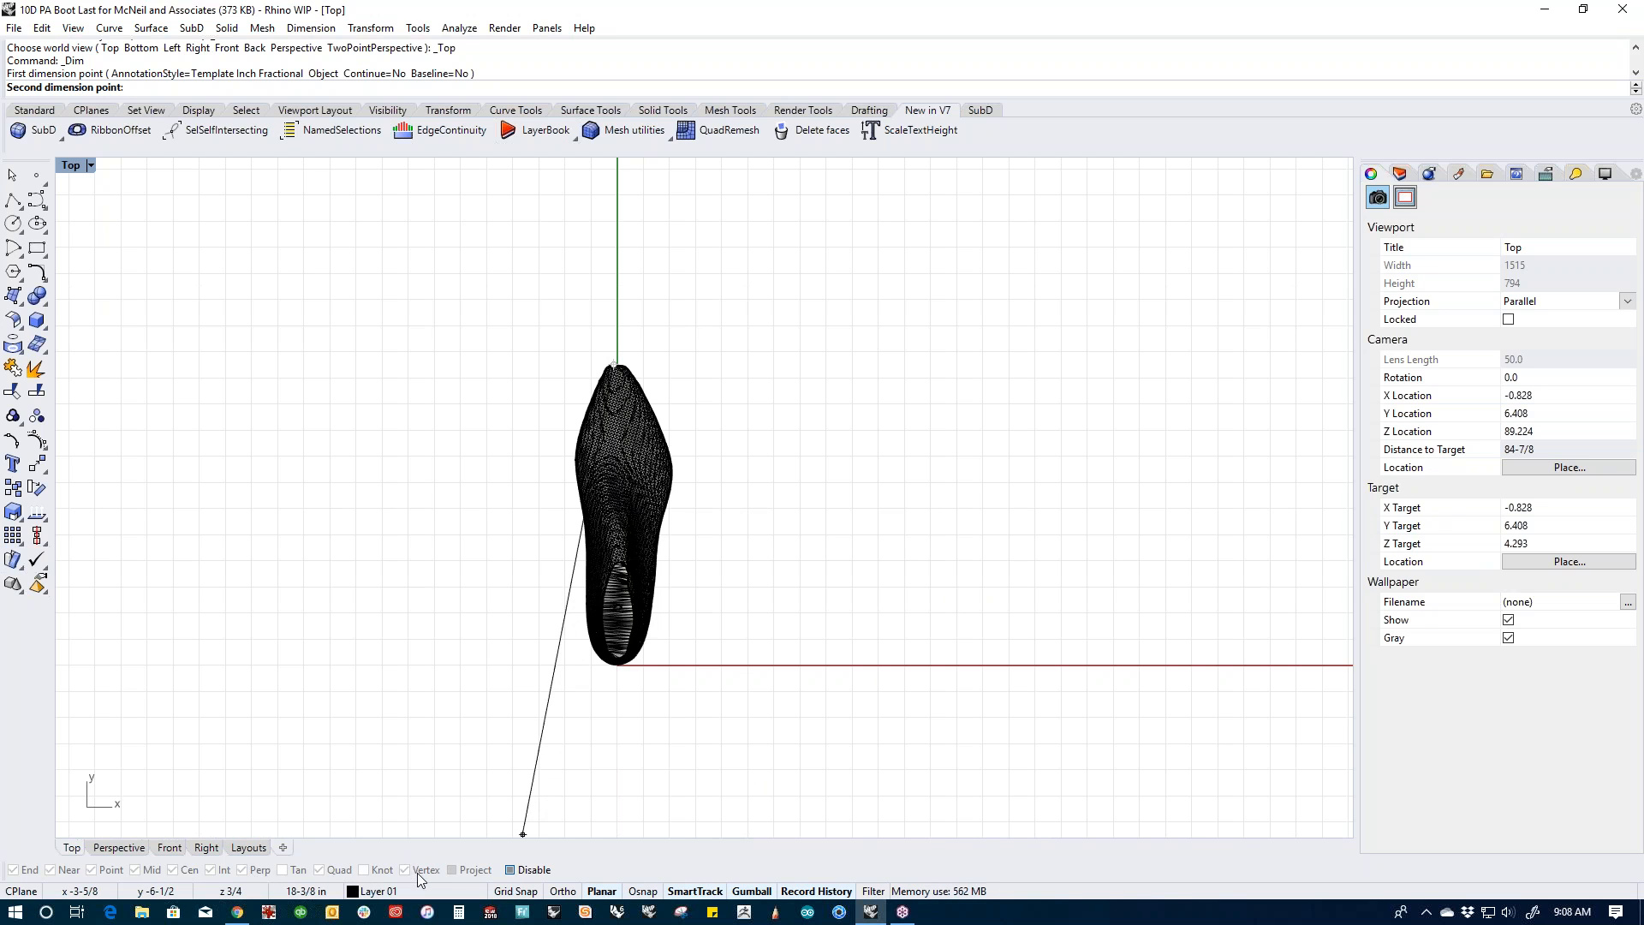
scroll(635, 650, up, 8)
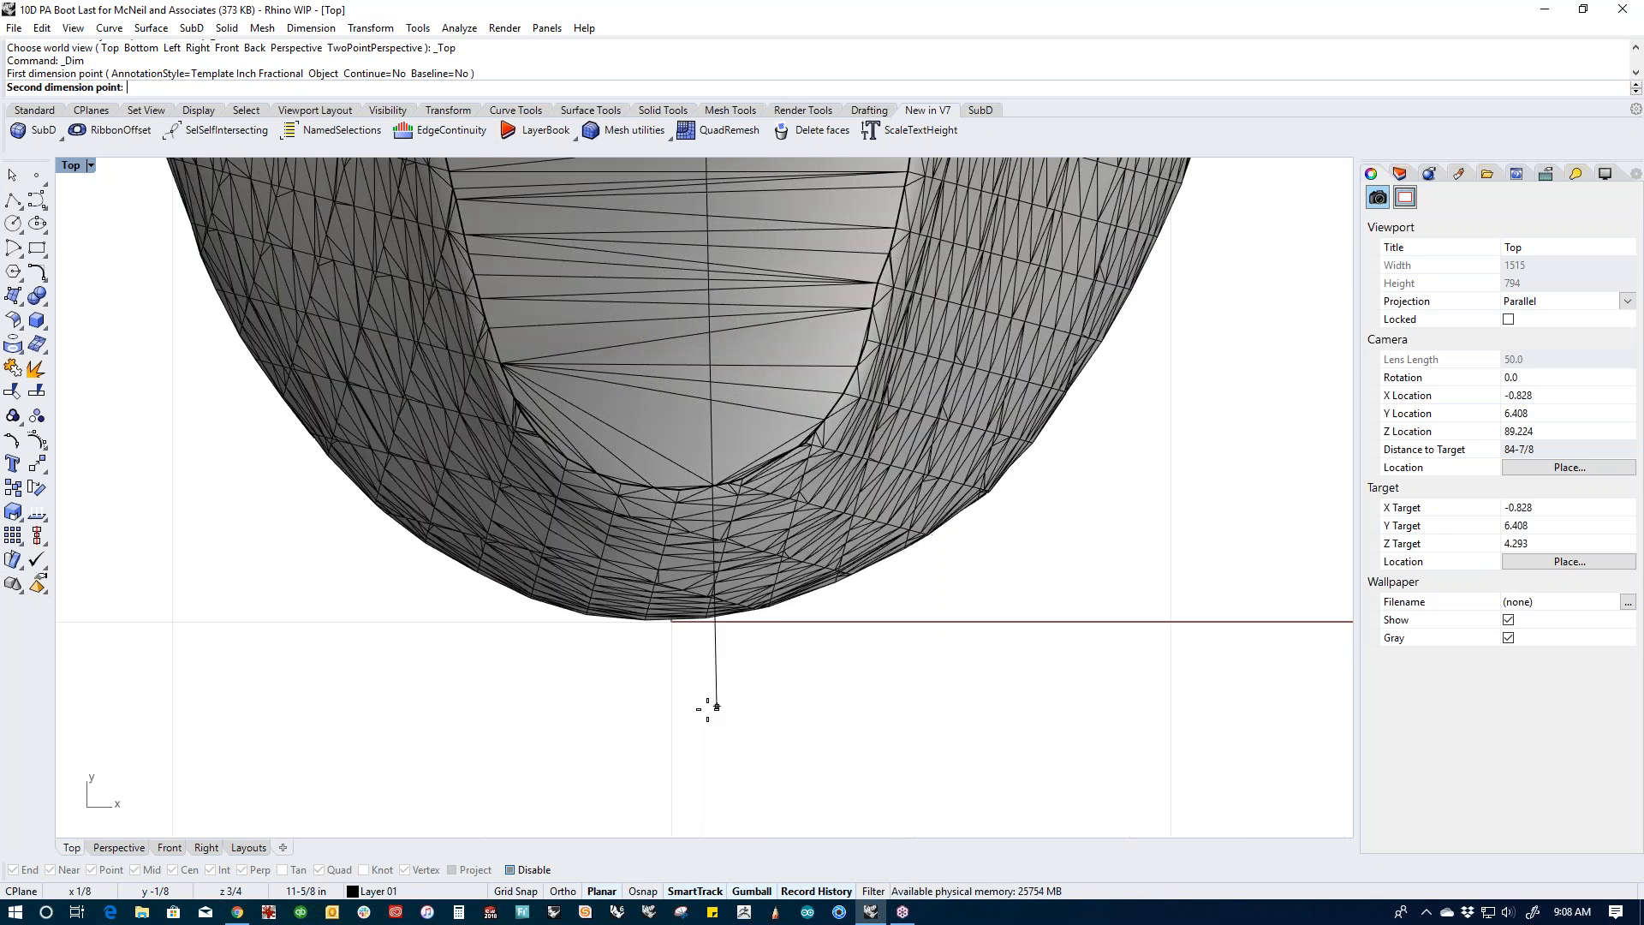
click(638, 591)
scroll(640, 592, down, 8)
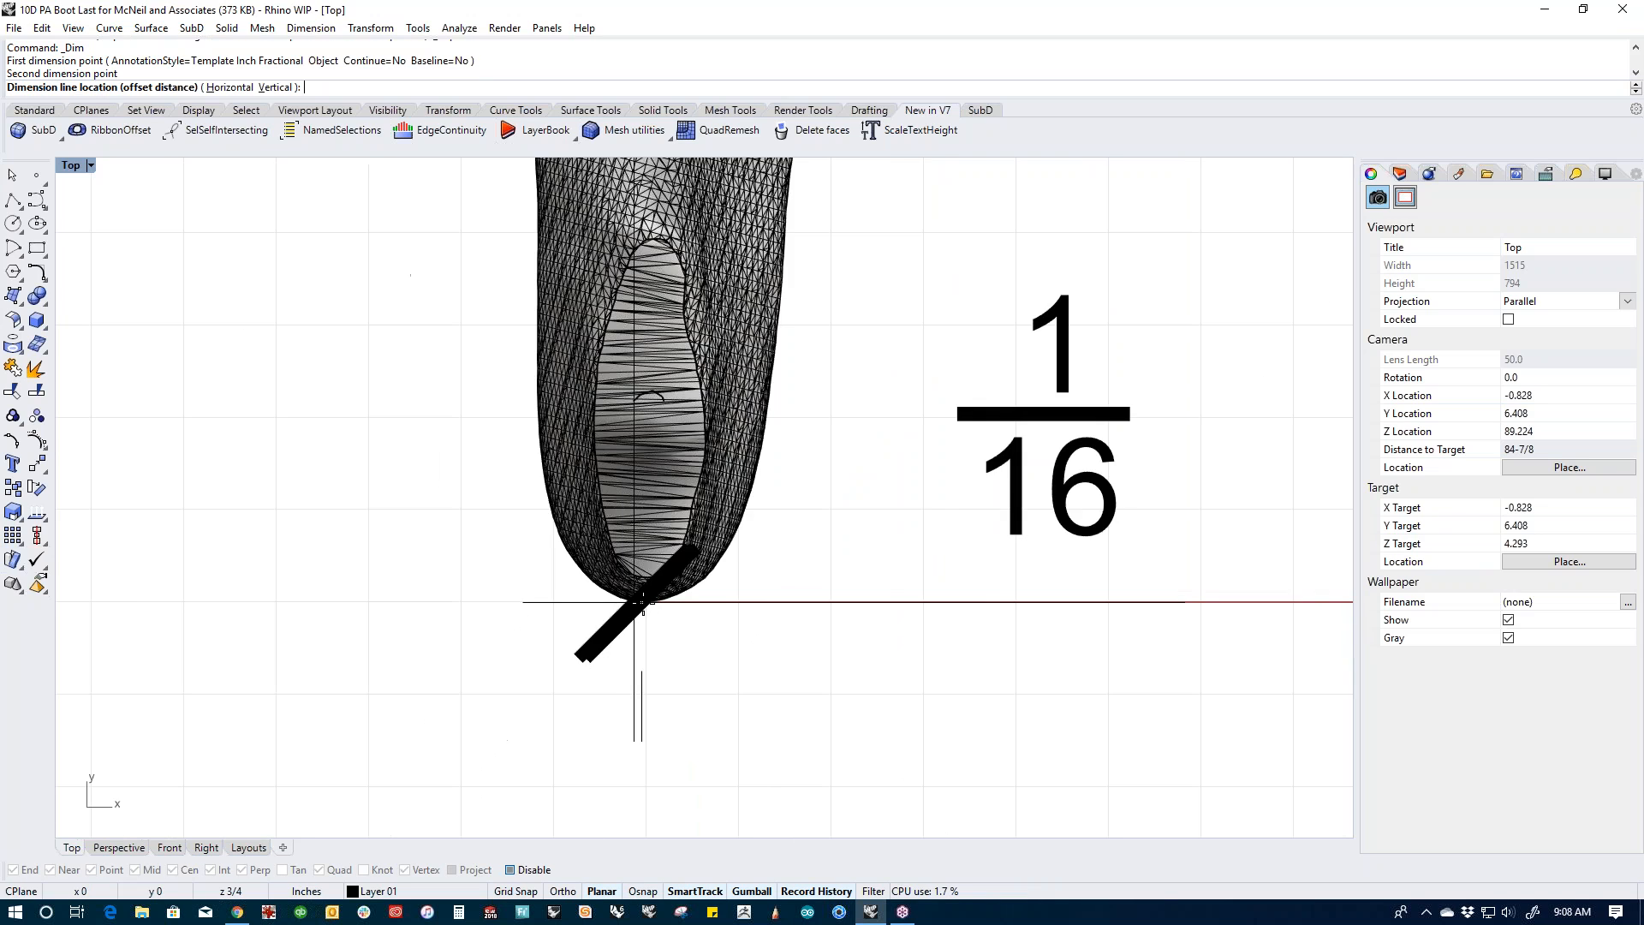
click(430, 519)
right_drag(518, 503, 704, 630)
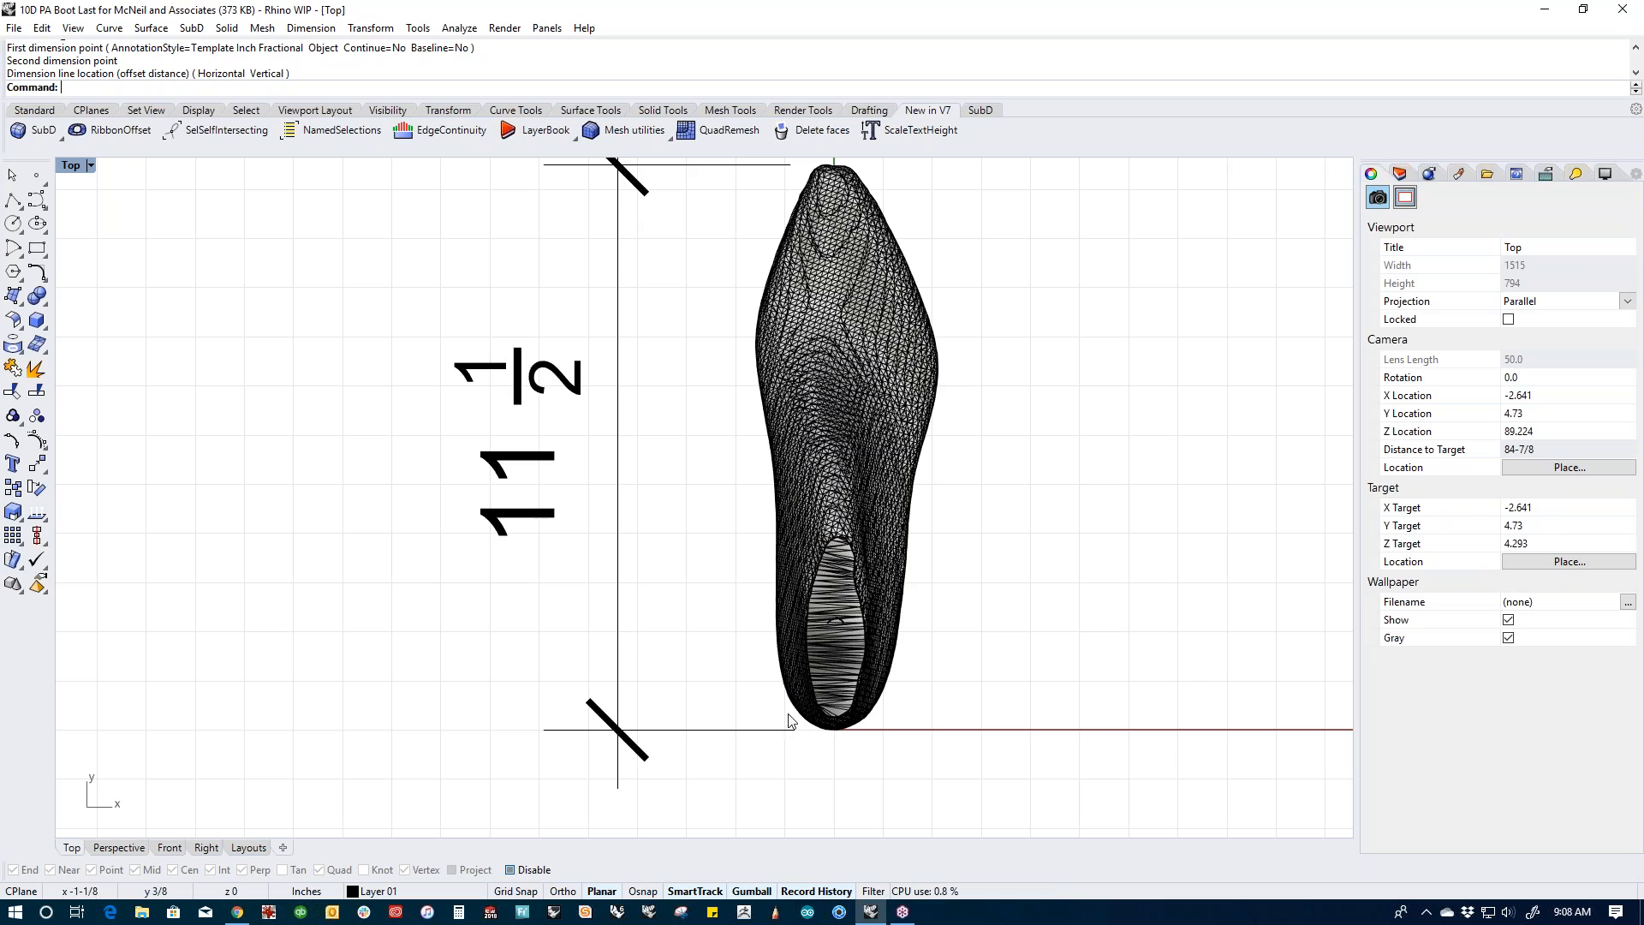
Step: Delete the last's length dimension and return to the Perspective view
drag(686, 462, 522, 510)
key(Delete)
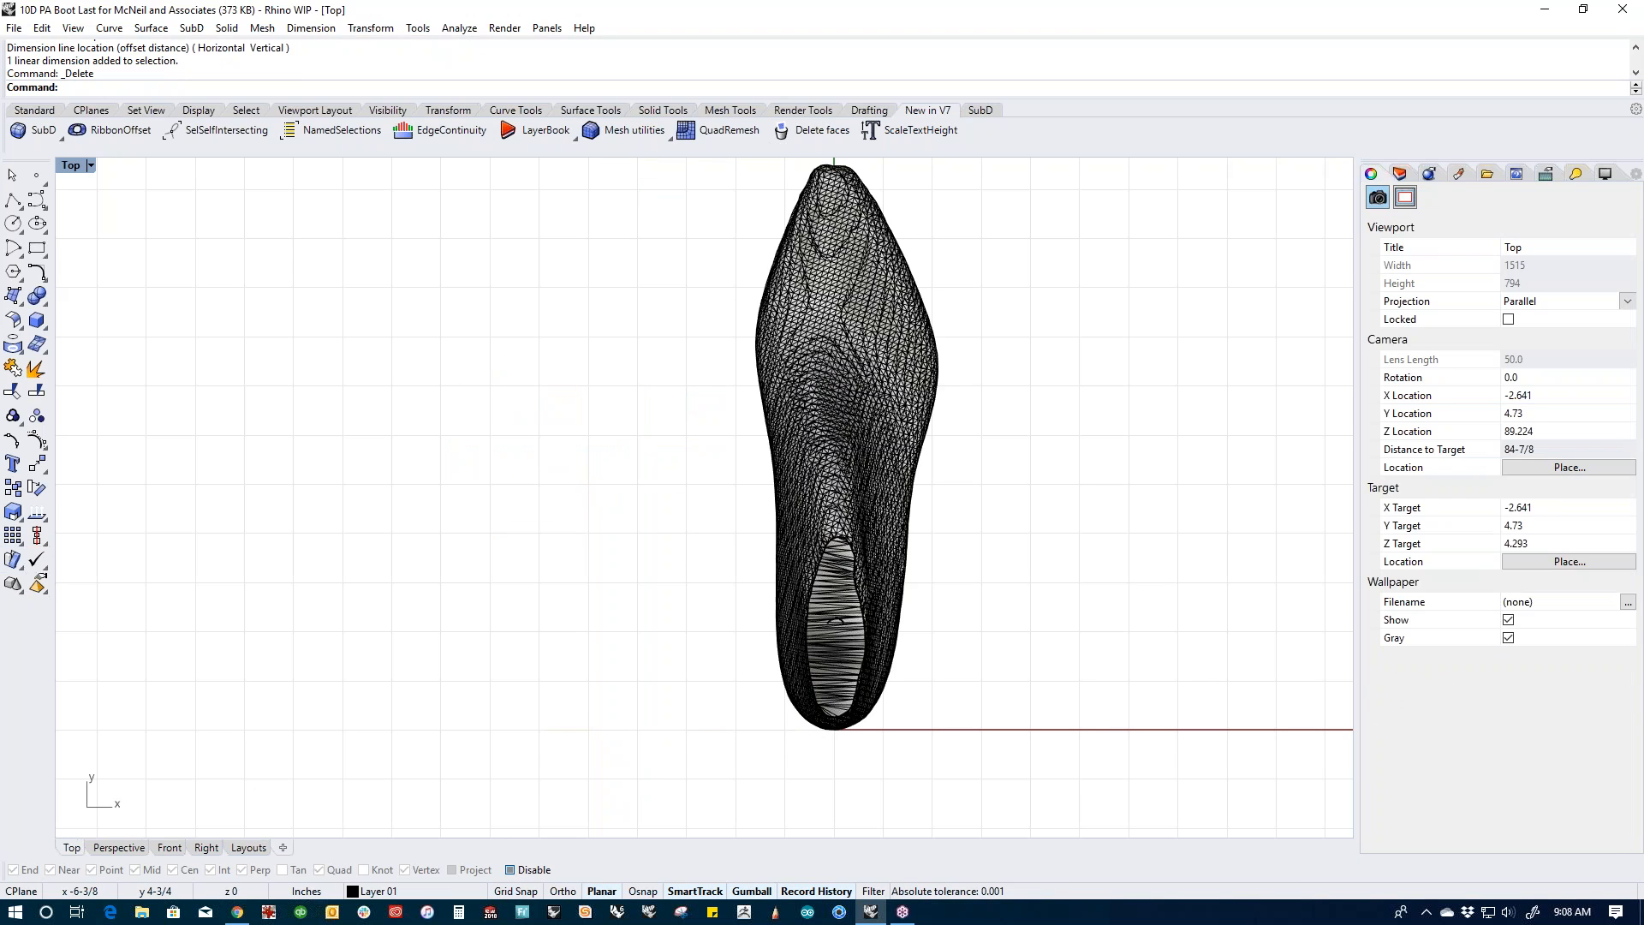
key(Return)
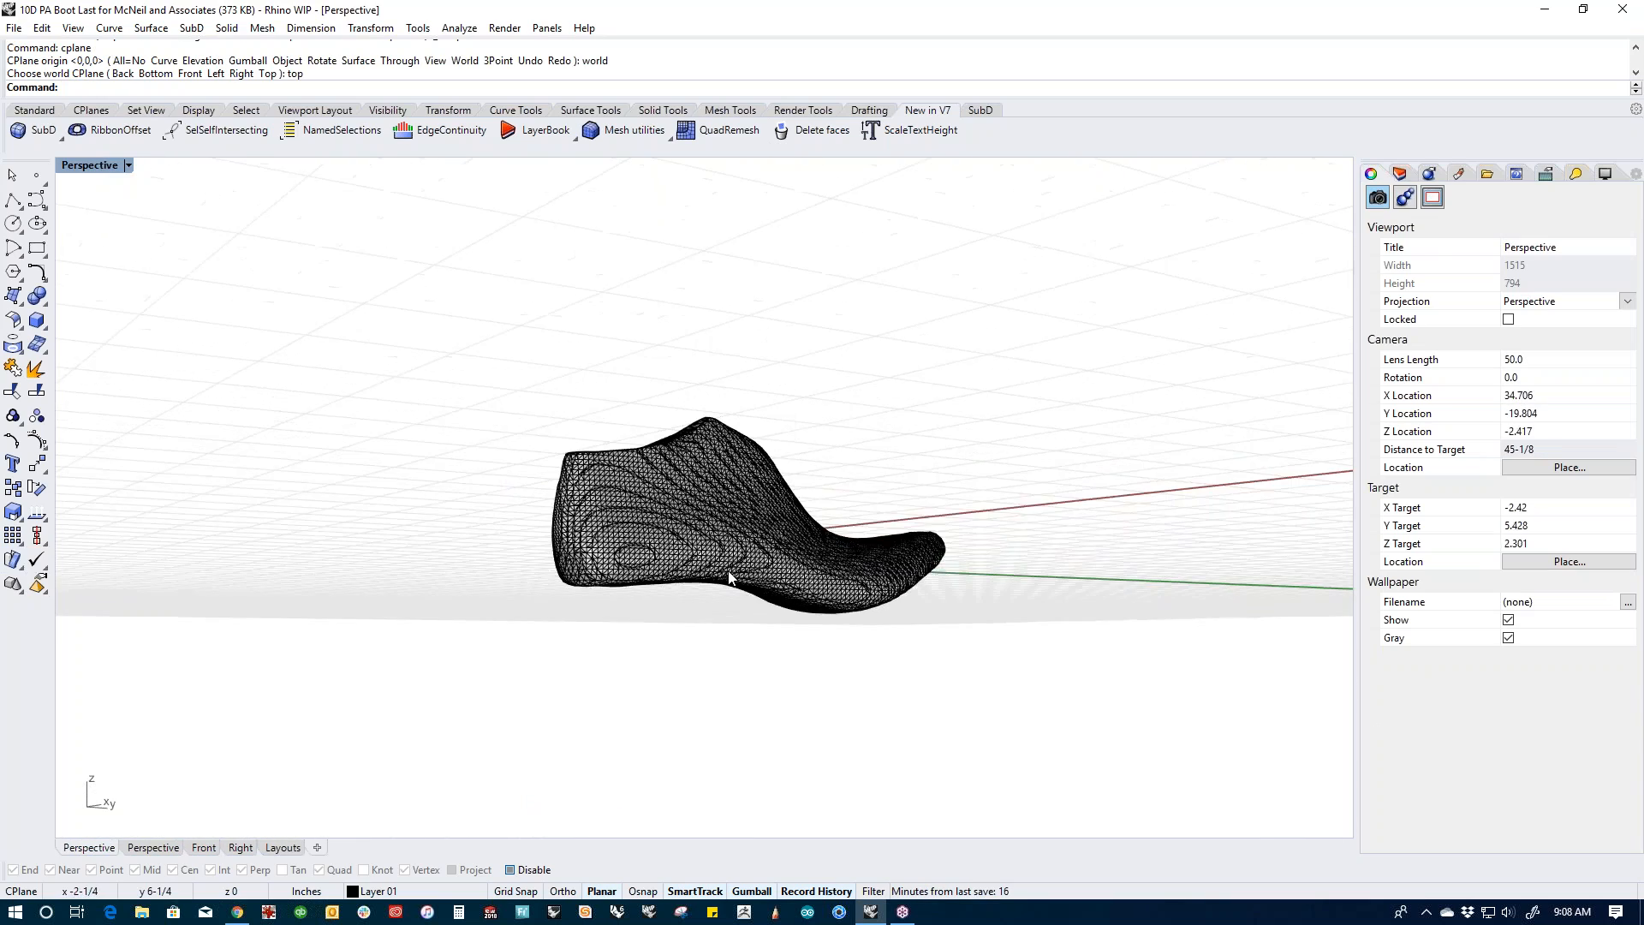
Step: Look for open meshes in the model with the SelOpenMesh command
scroll(682, 600, up, 5)
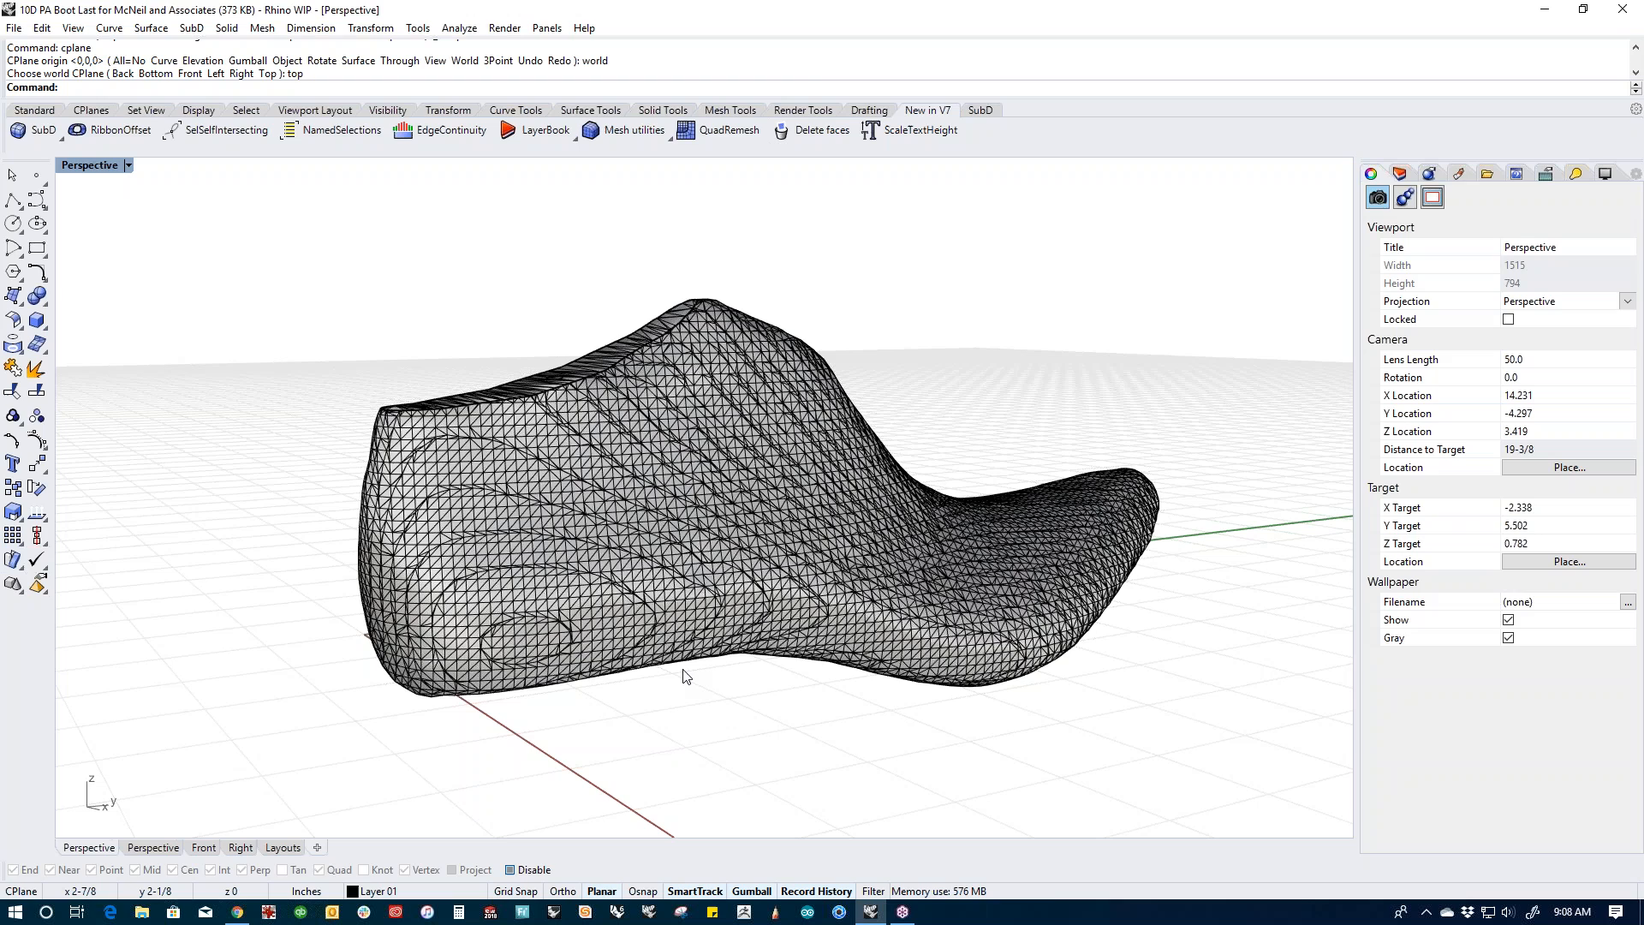
text(SelOpenMesh)
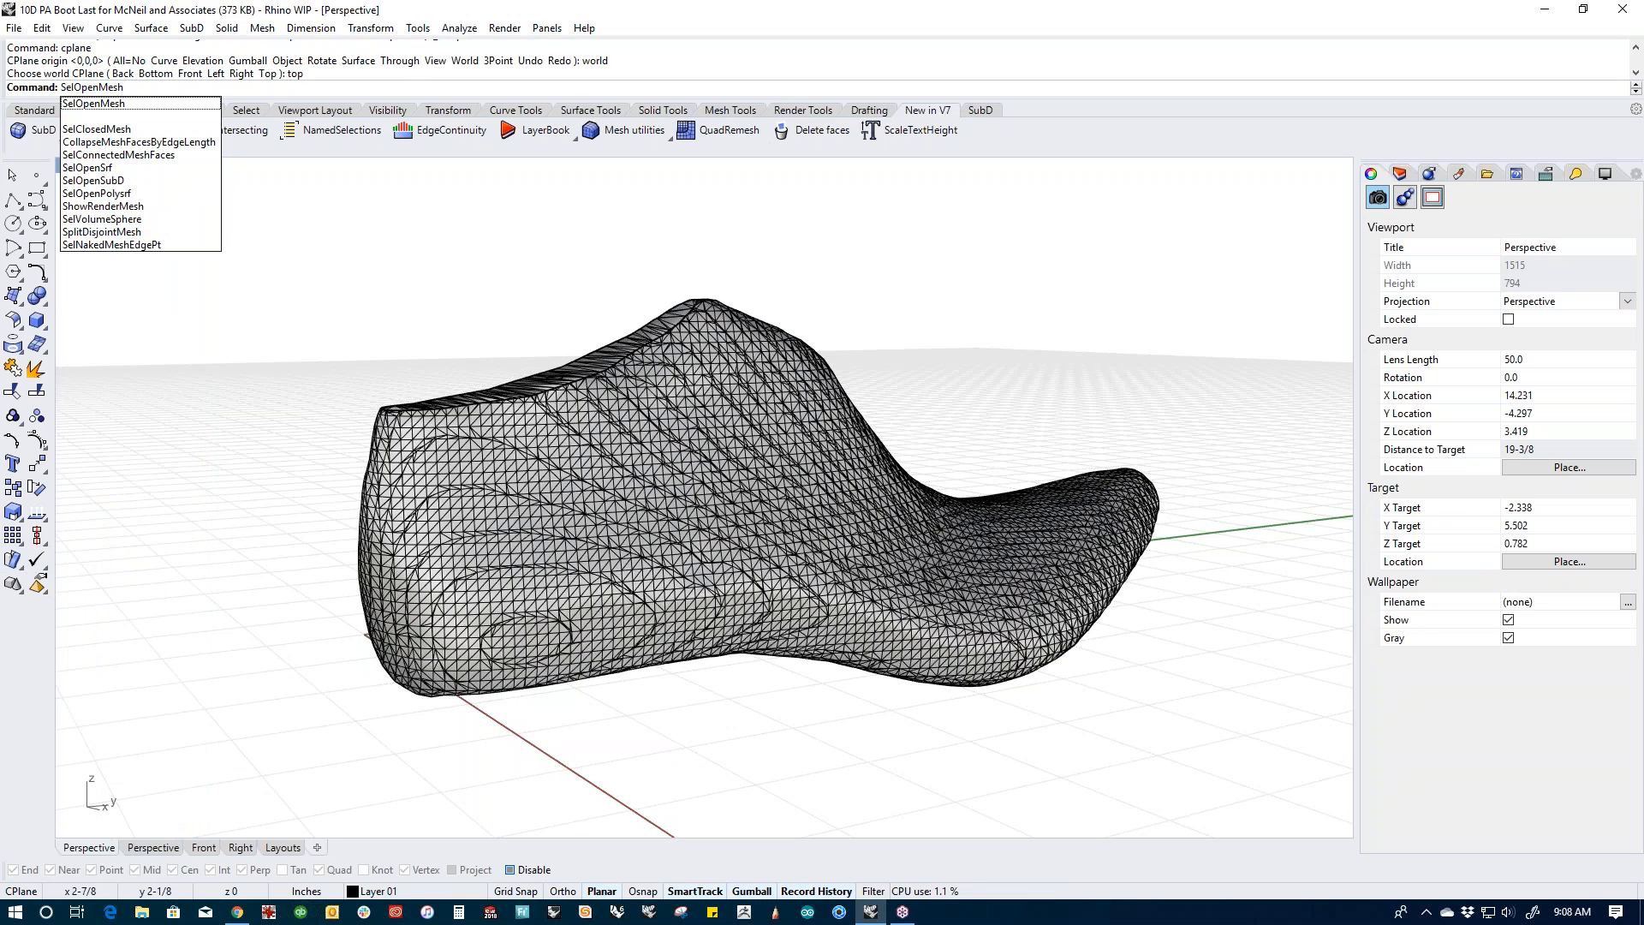
key(Return)
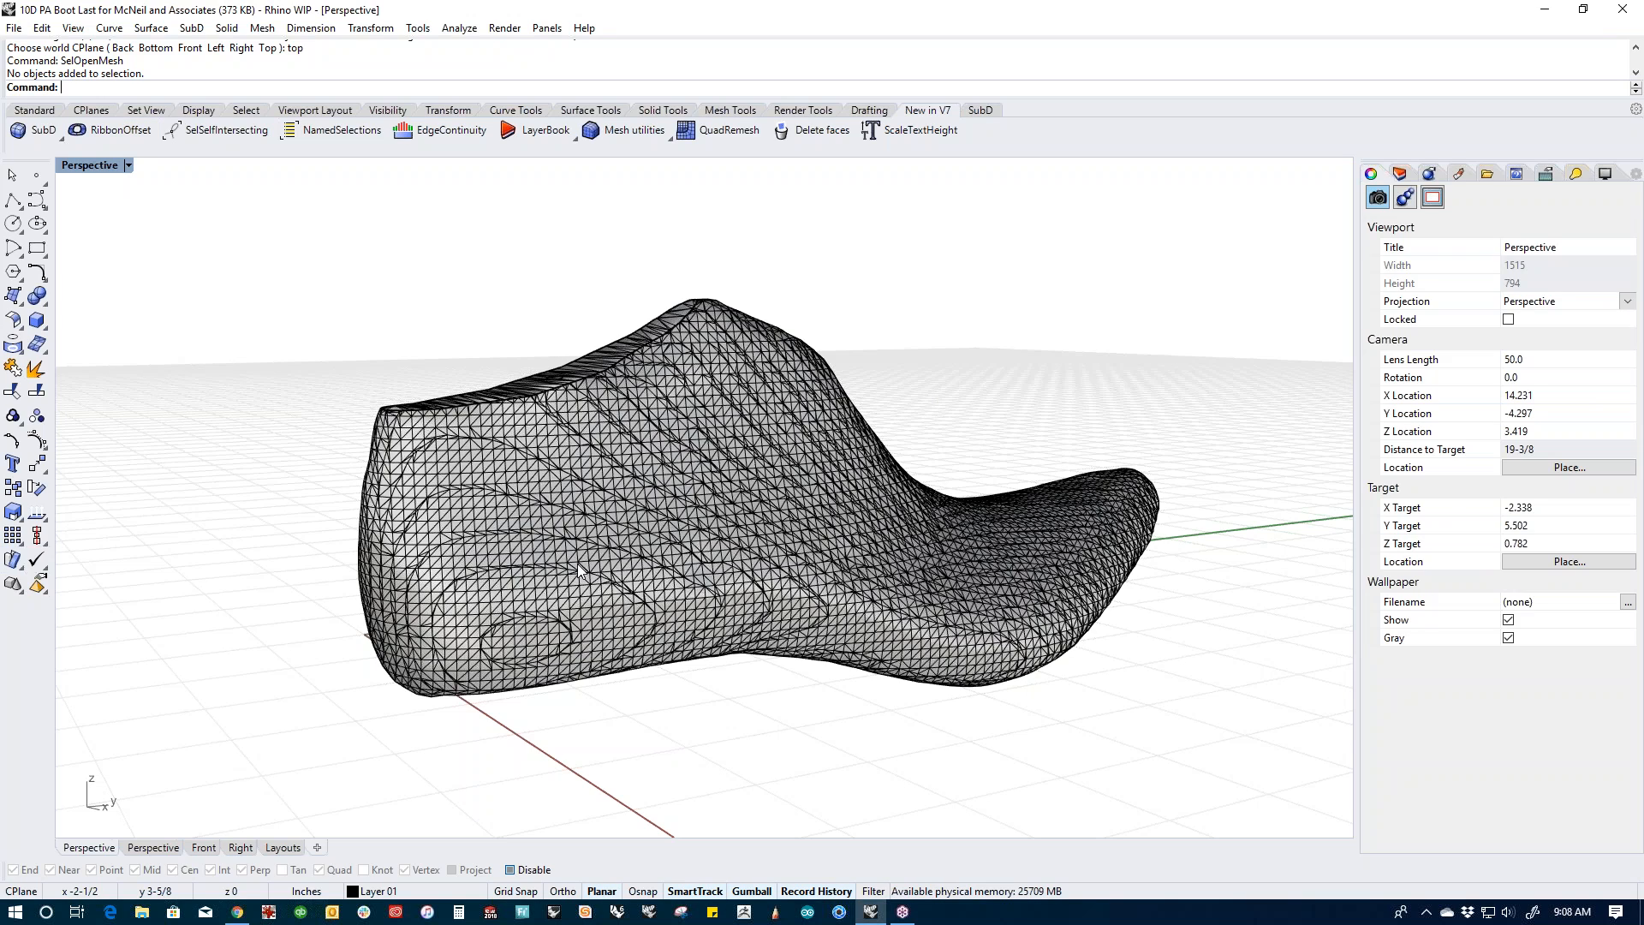
Step: Run the Check command on the boot last mesh and read the reported edge and face problems
click(645, 548)
text(Check)
key(Return)
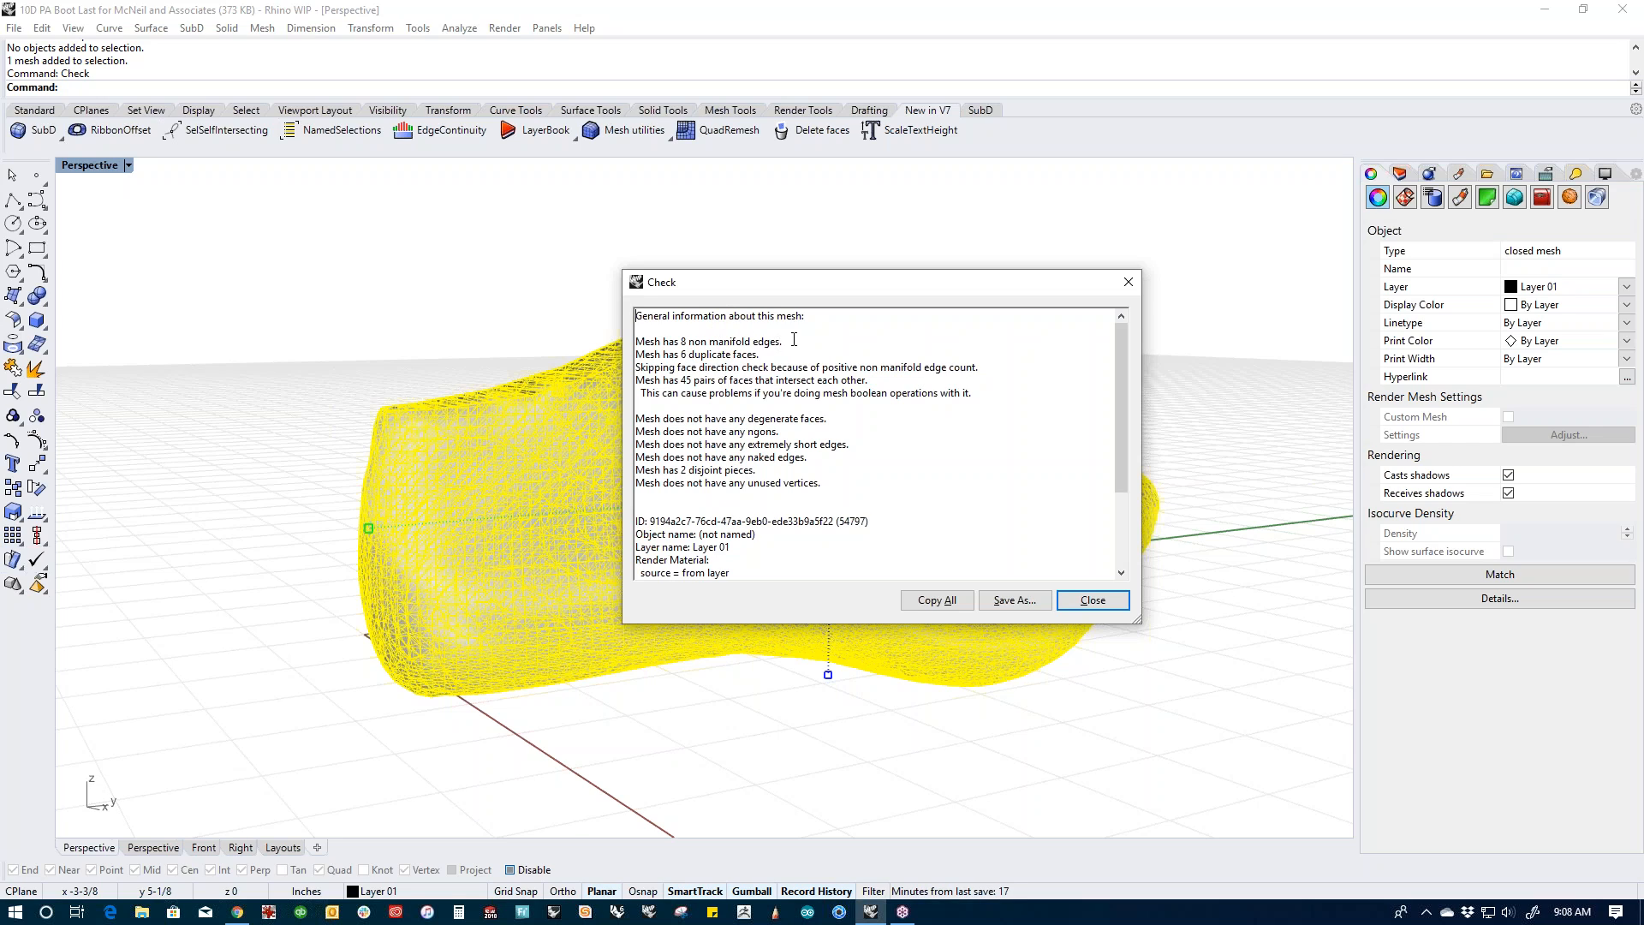
drag(794, 340, 599, 322)
drag(757, 355, 609, 342)
double_click(741, 380)
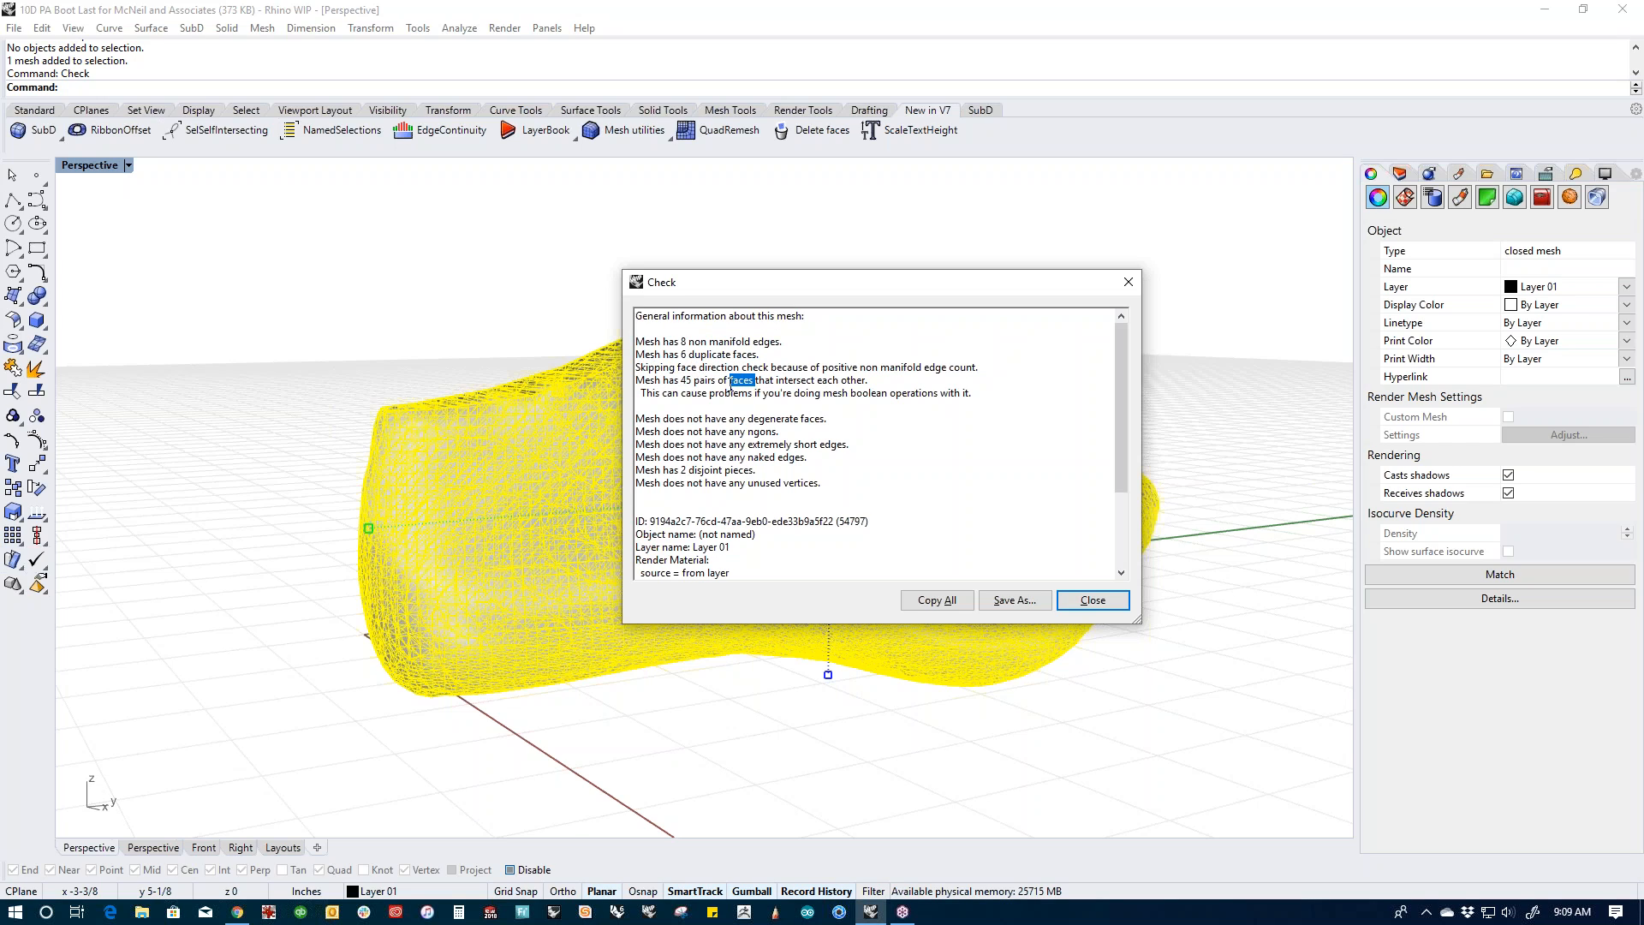
triple_click(695, 379)
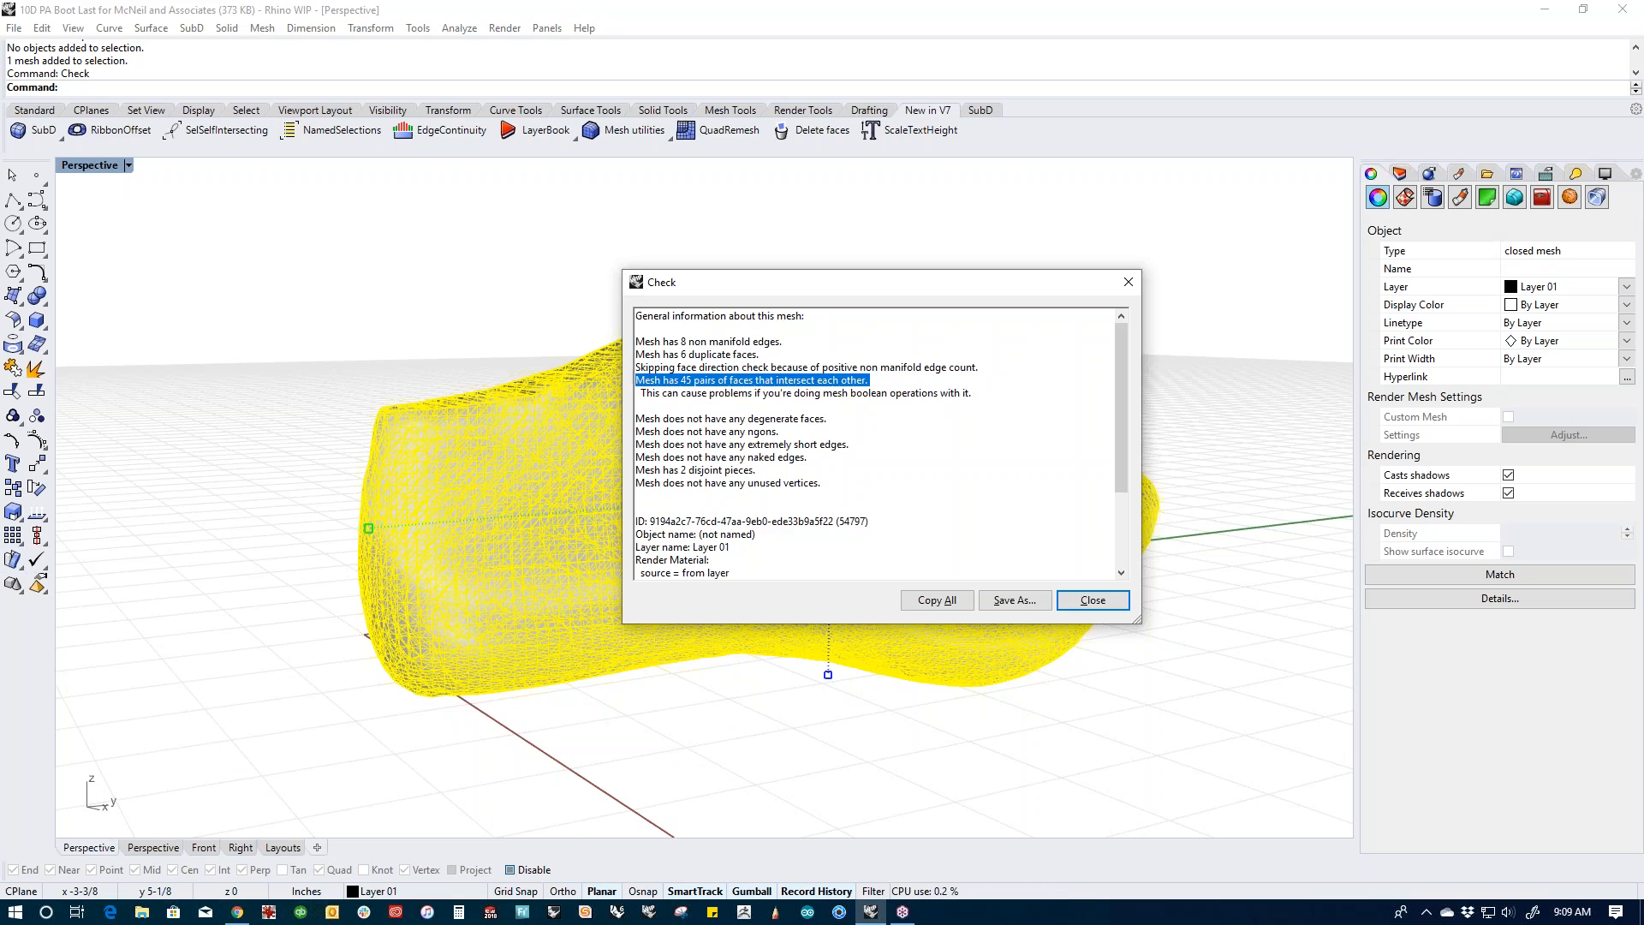
click(716, 406)
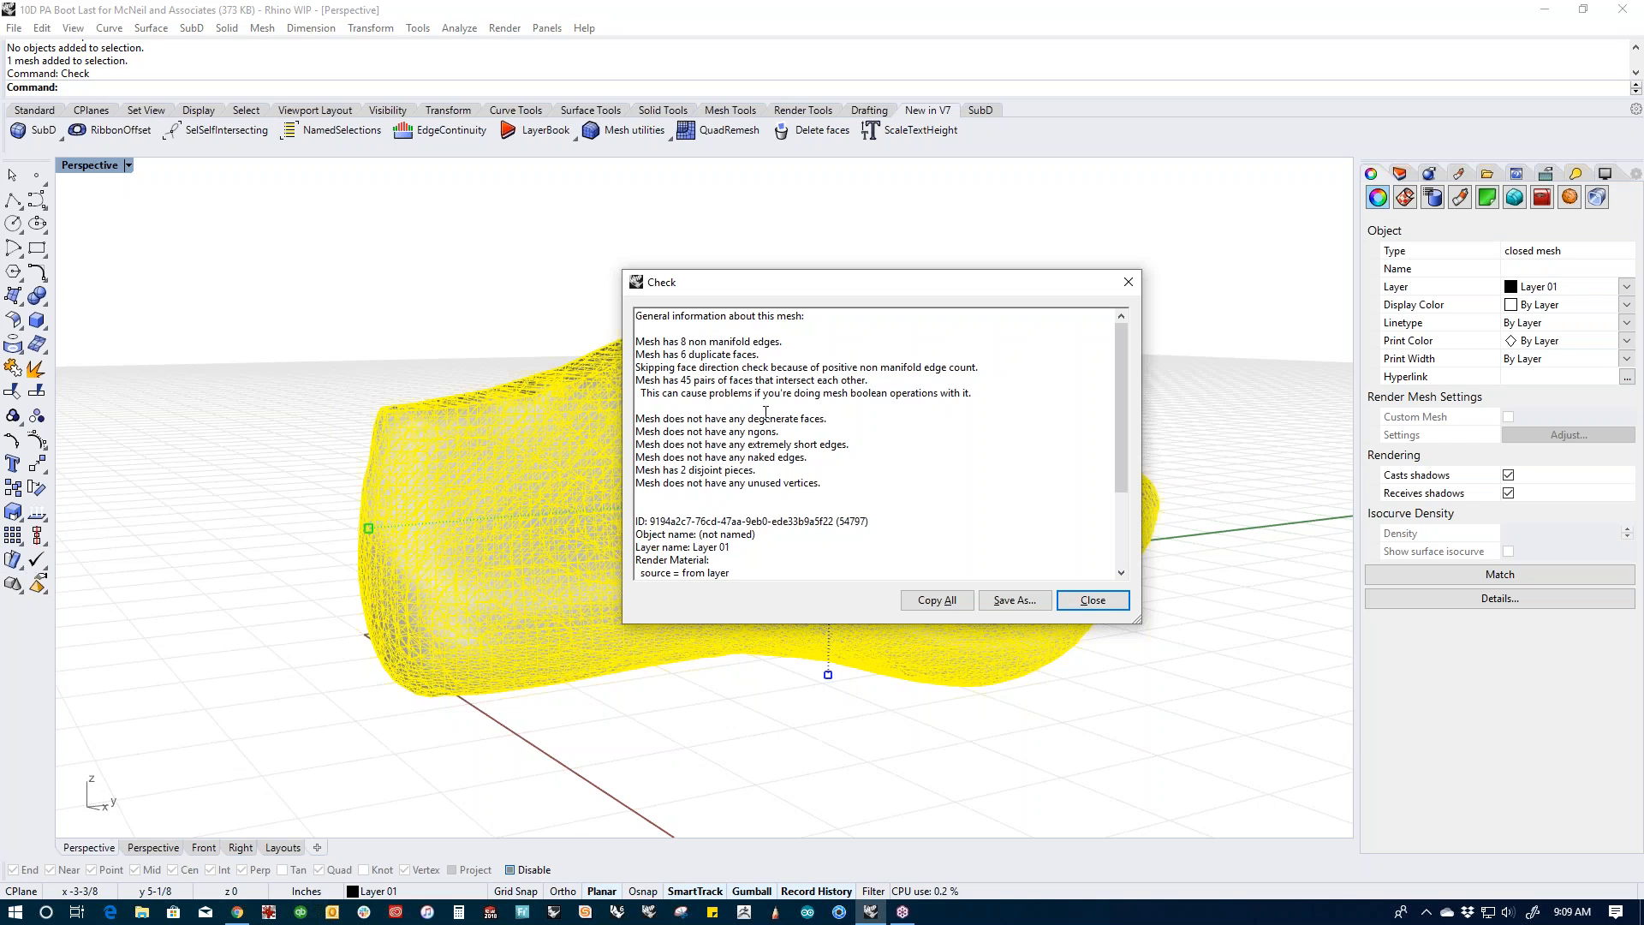
Step: Review the disjoint pieces entry in the mesh check report, close the report and deselect the last
drag(837, 481, 634, 409)
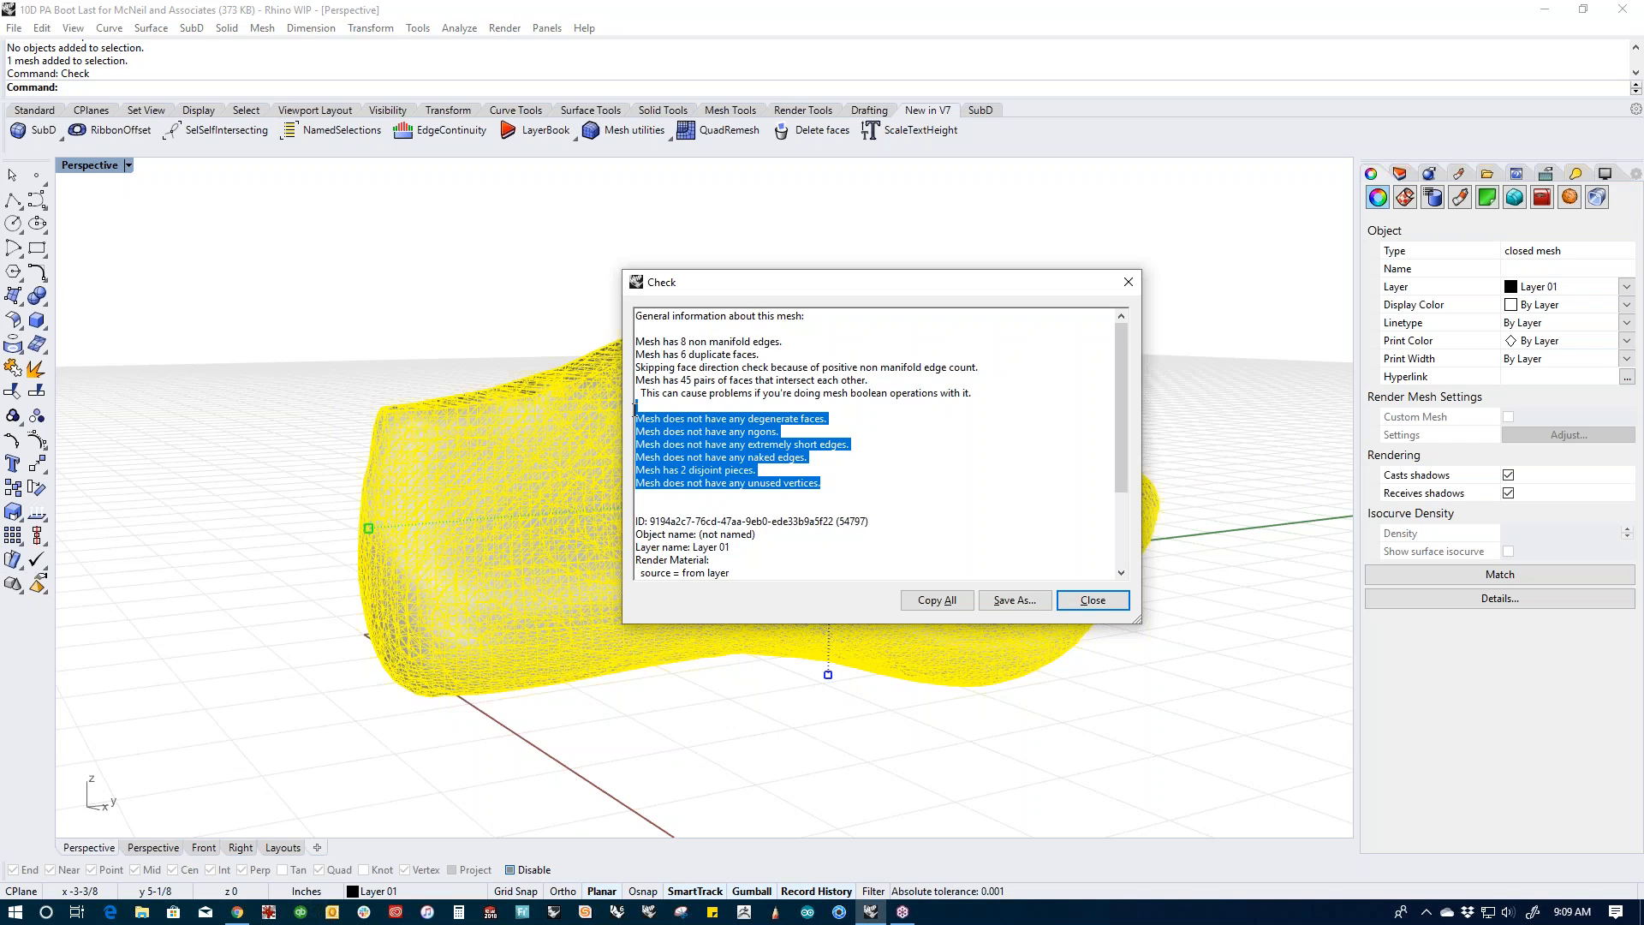
click(808, 457)
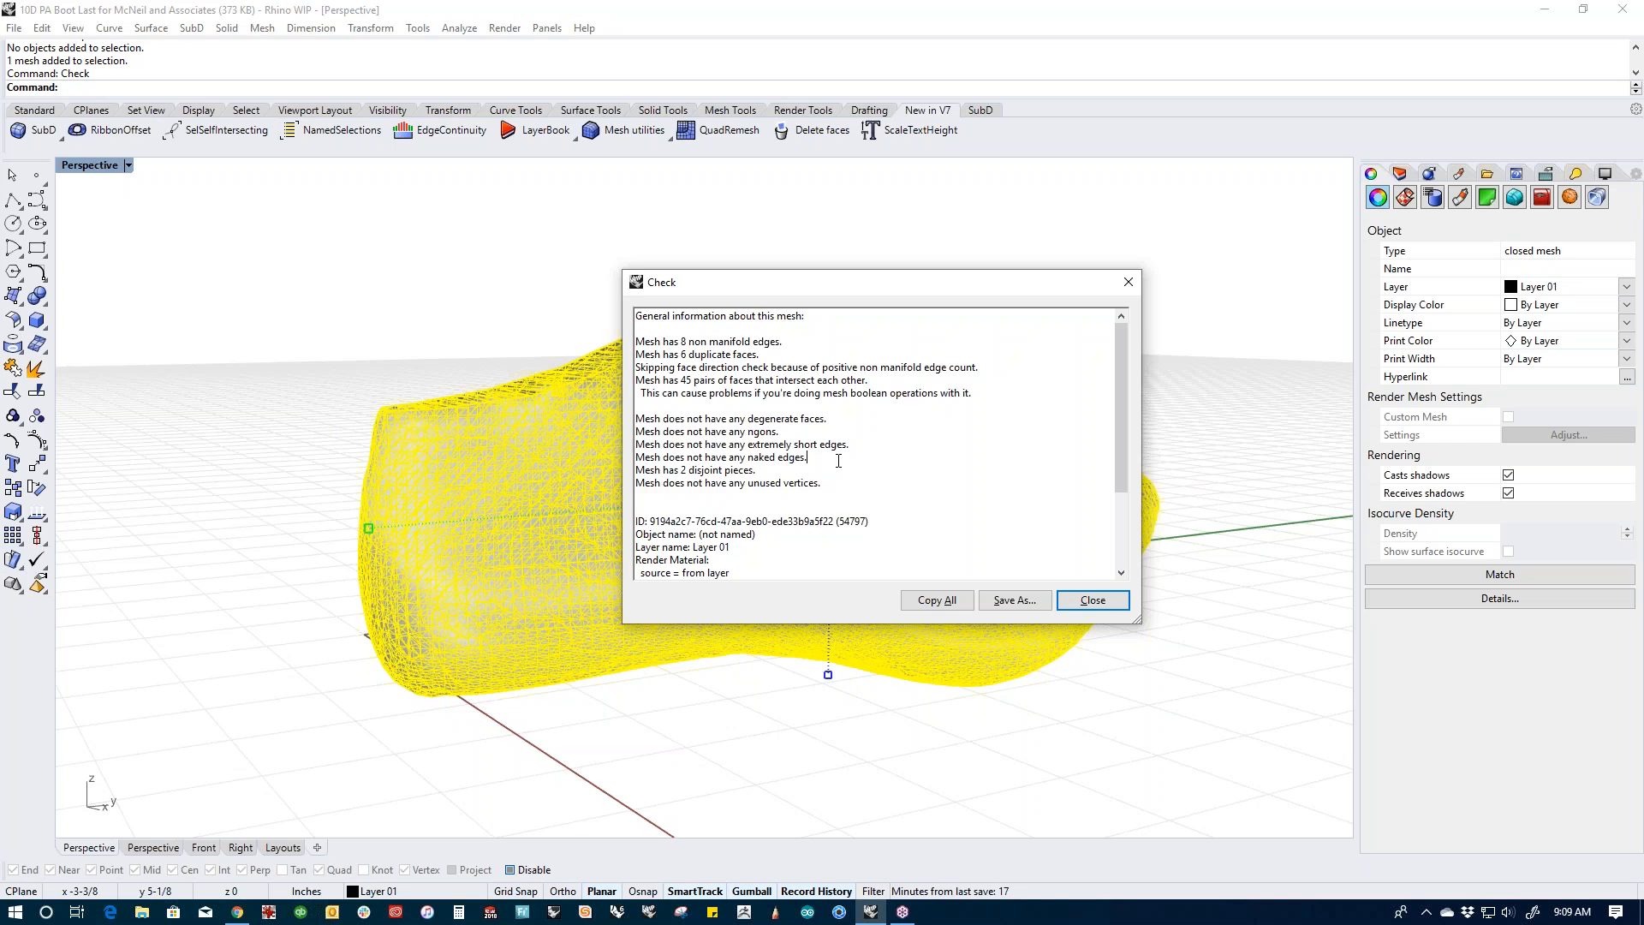
triple_click(734, 472)
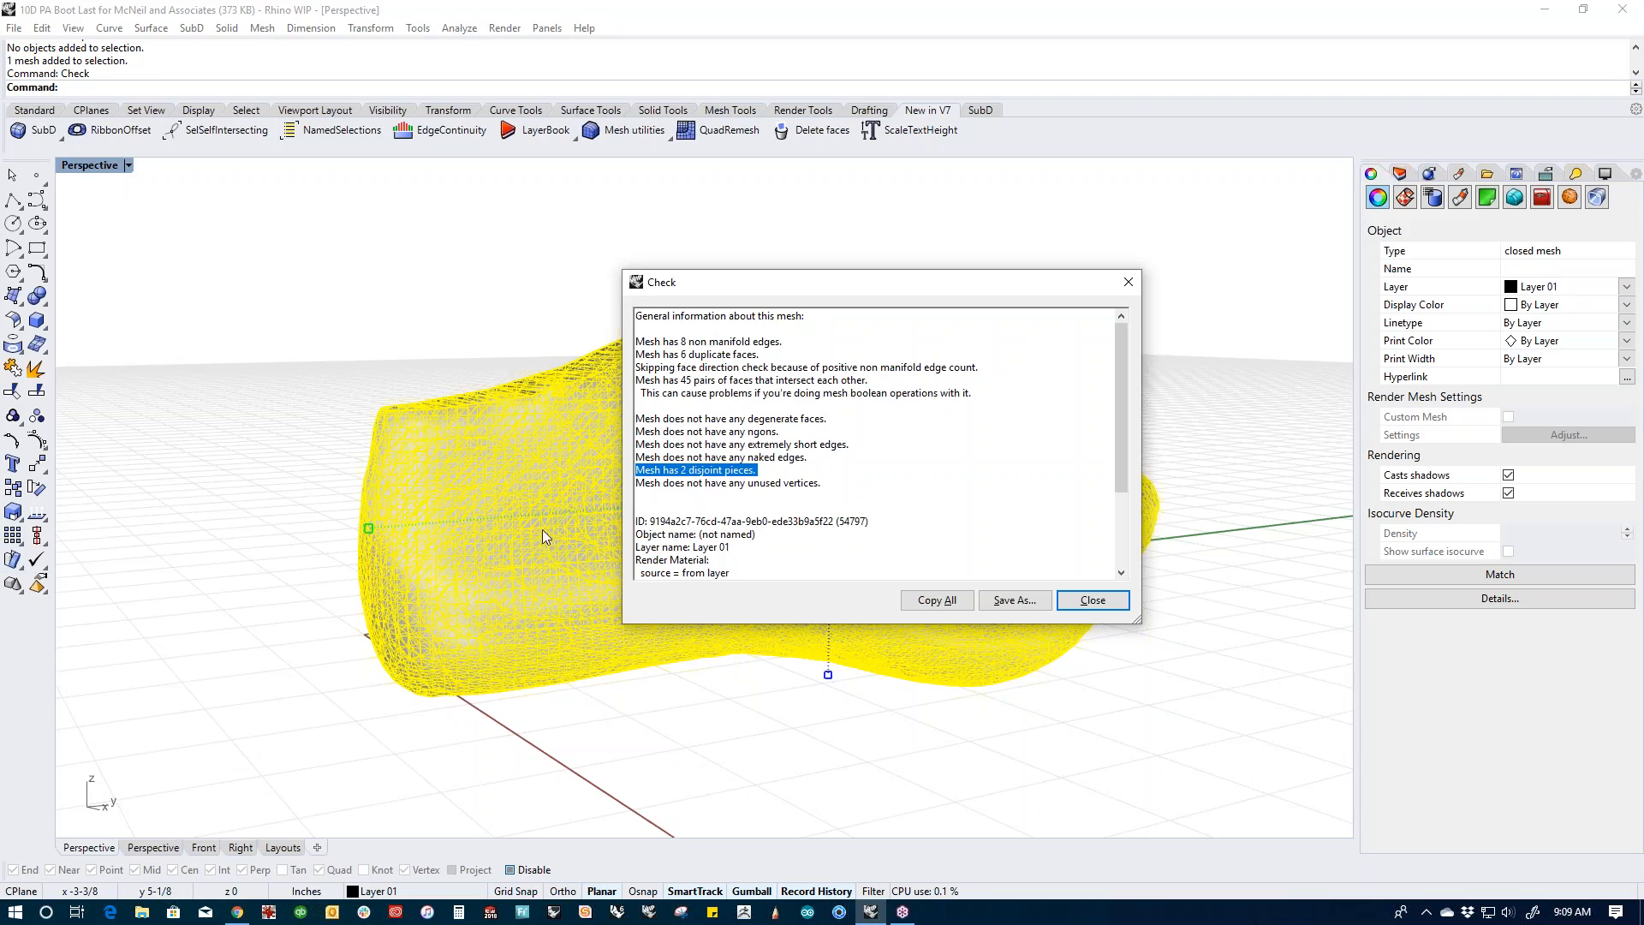
click(1092, 600)
click(896, 748)
Step: Set the Perspective view to Wireframe display and locate the stray geometry inside the last near its top opening
middle_click(622, 642)
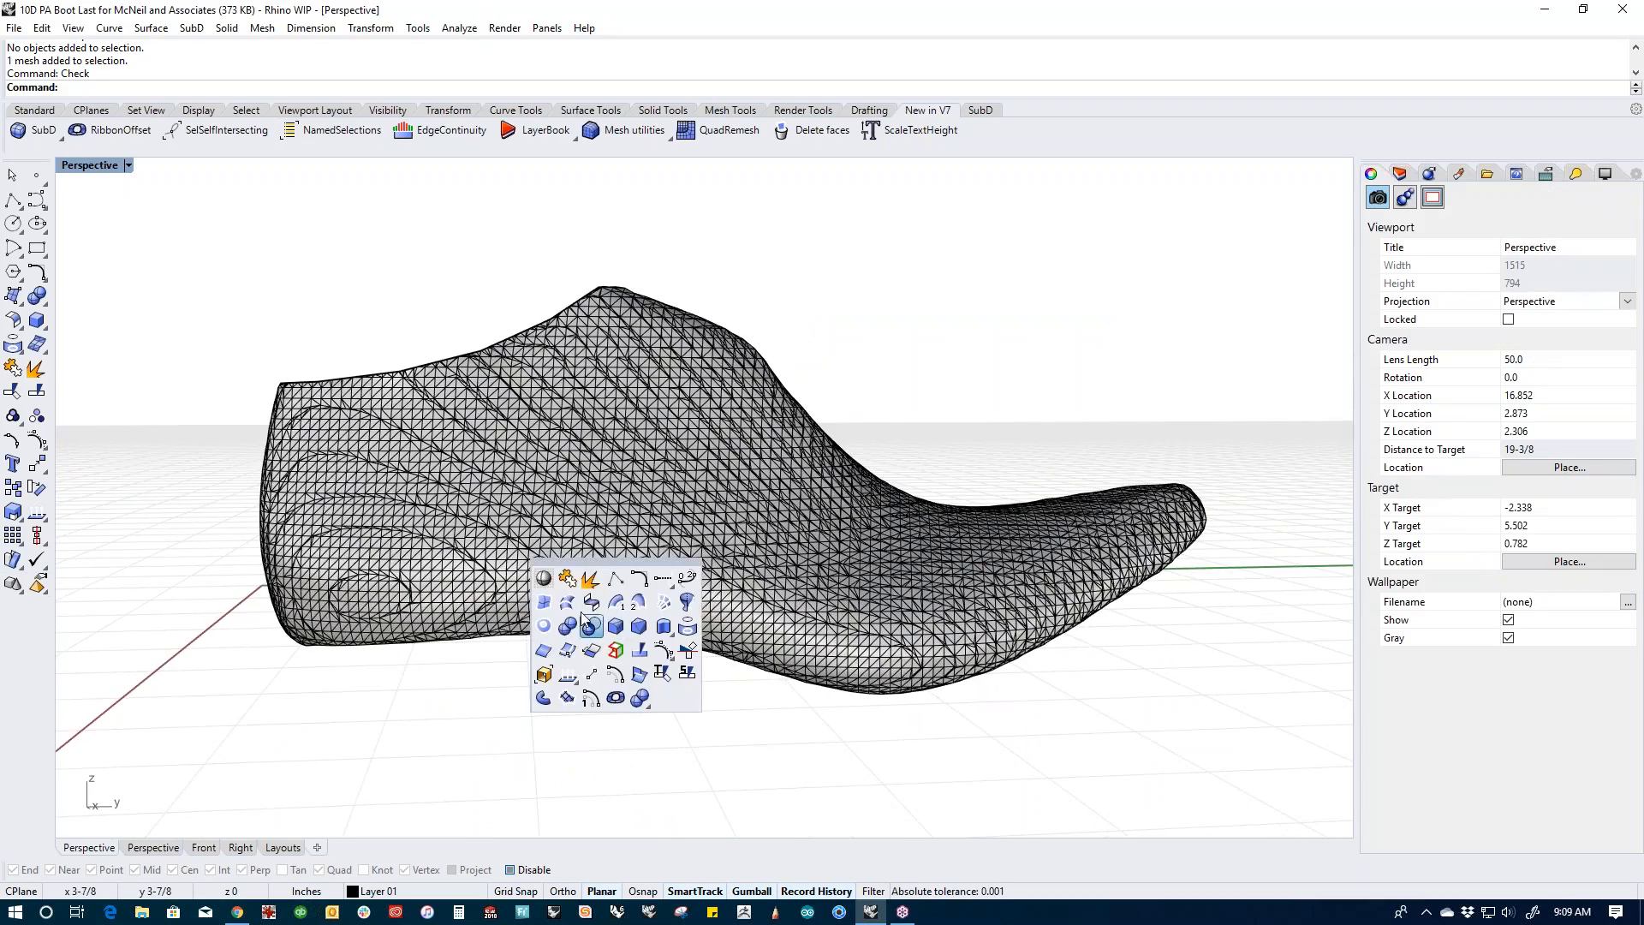
click(552, 580)
scroll(512, 426, up, 5)
scroll(511, 425, down, 5)
right_drag(770, 496, 565, 441)
scroll(1199, 497, up, 5)
shift+right_drag(1207, 480, 942, 556)
shift+right_drag(835, 570, 1046, 553)
scroll(1267, 334, down, 4)
right_drag(1267, 334, 1310, 312)
right_drag(767, 515, 882, 522)
scroll(1267, 523, up, 4)
shift+right_drag(633, 566, 1001, 736)
shift+right_drag(847, 445, 881, 642)
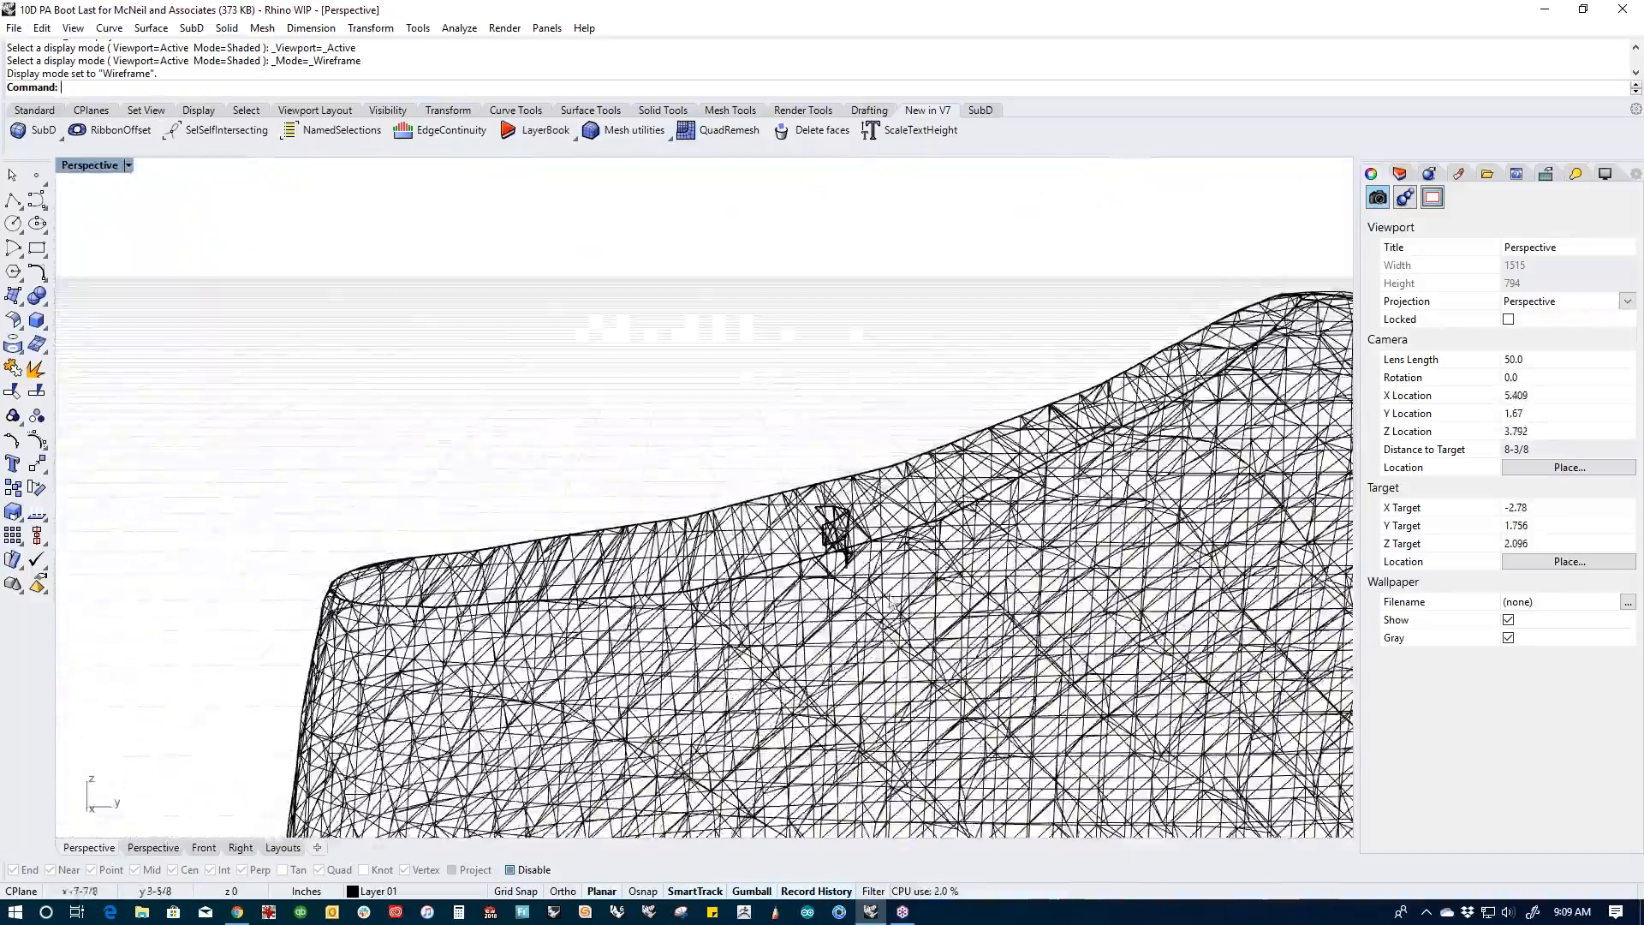
Step: Inspect the tangled geometry inside the last's upper heel area by selecting its sub-object faces and edges
scroll(888, 594, up, 6)
shift+right_drag(757, 467, 786, 592)
ctrl+shift+drag(603, 292, 847, 628)
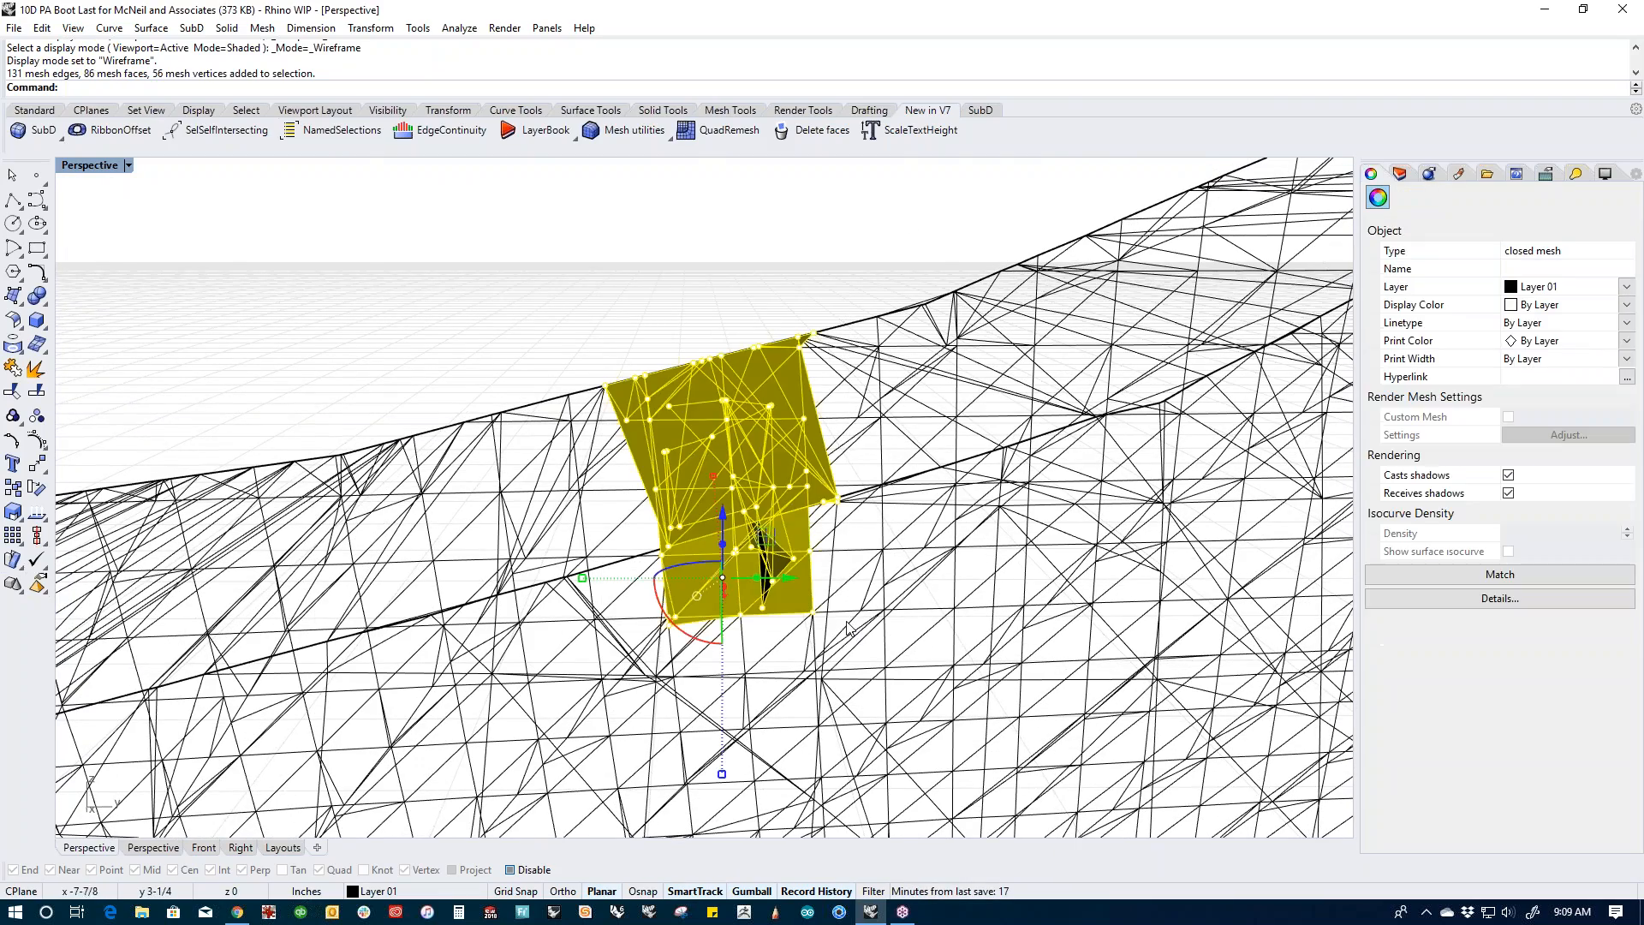
click(517, 294)
scroll(745, 448, down, 5)
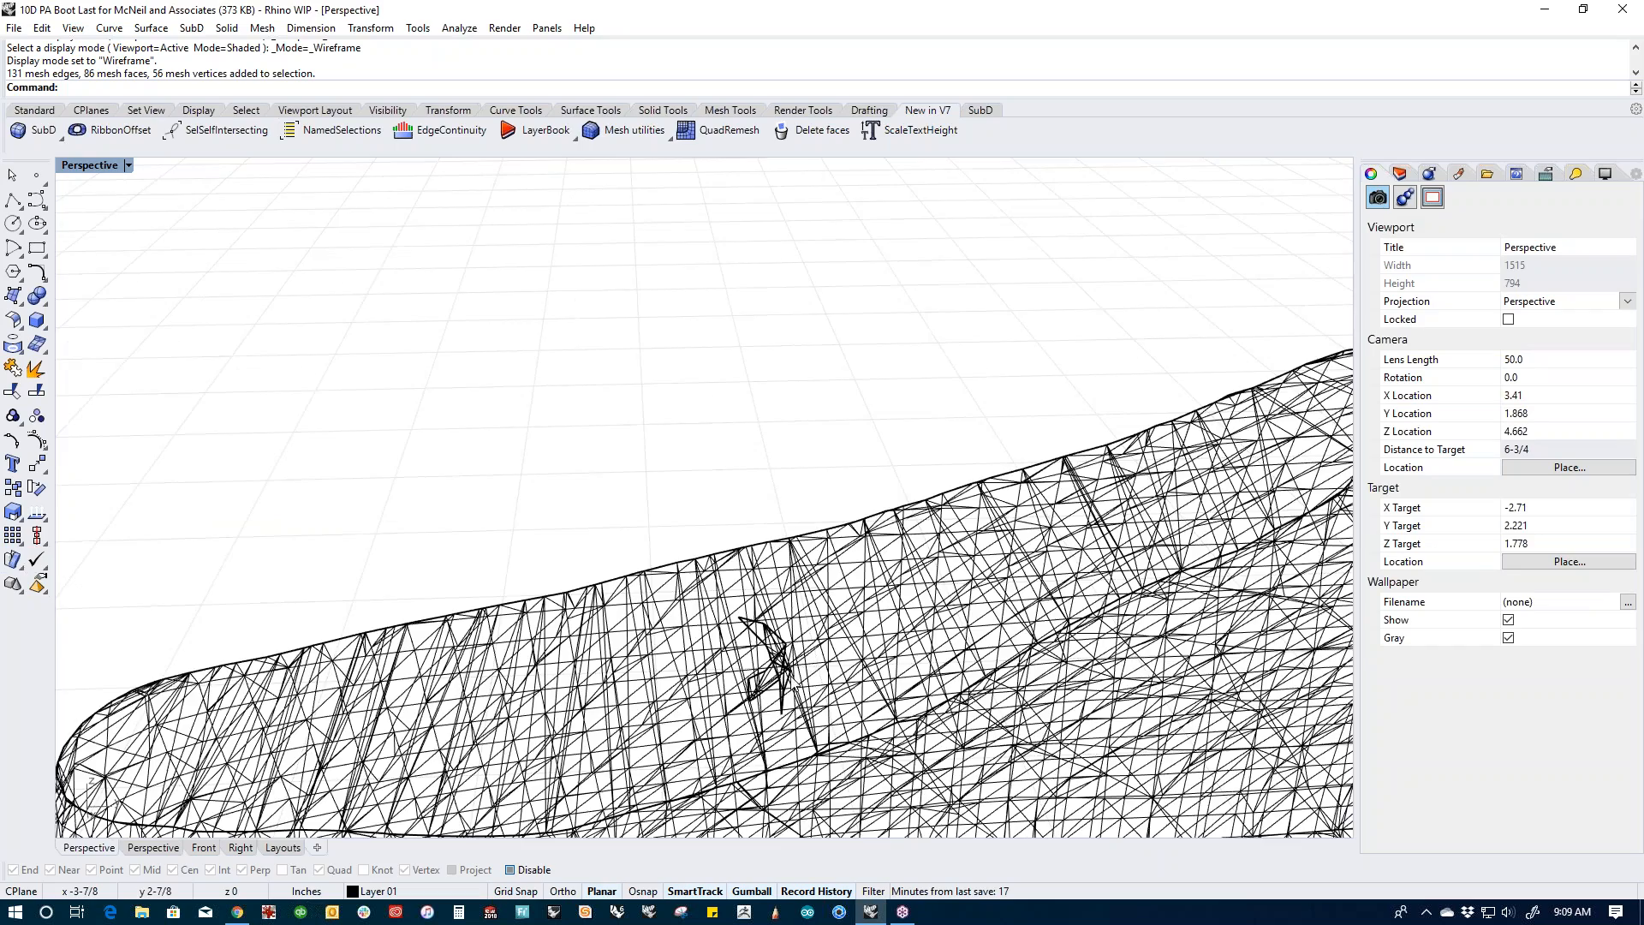
scroll(766, 690, up, 5)
click(612, 474)
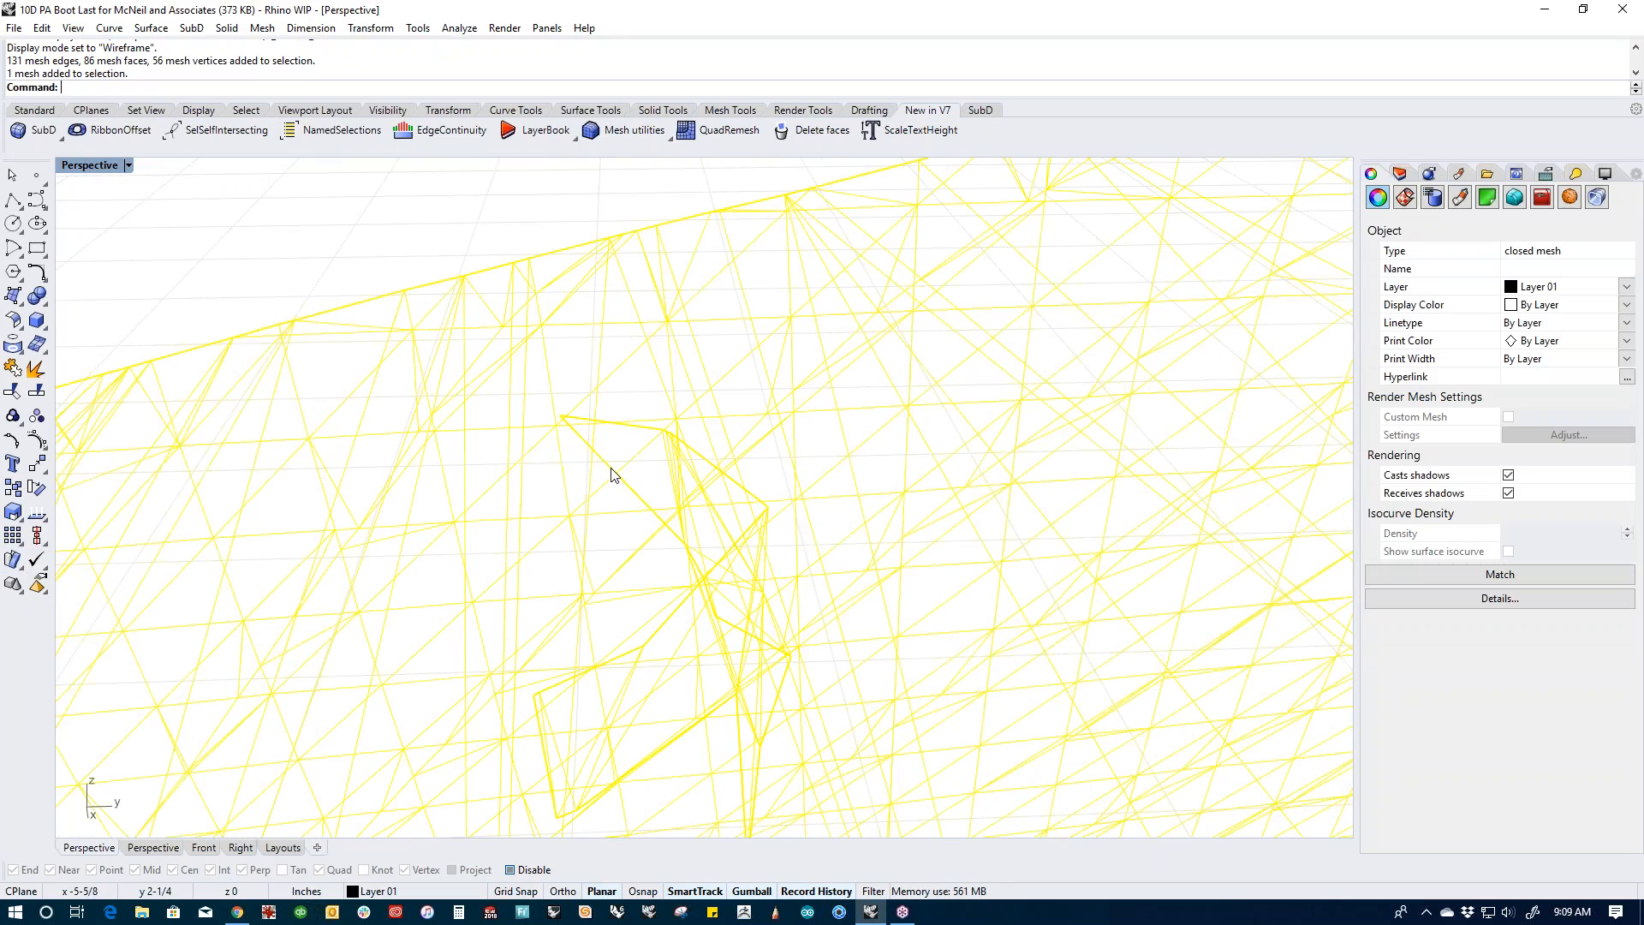
click(492, 313)
ctrl+shift+click(642, 508)
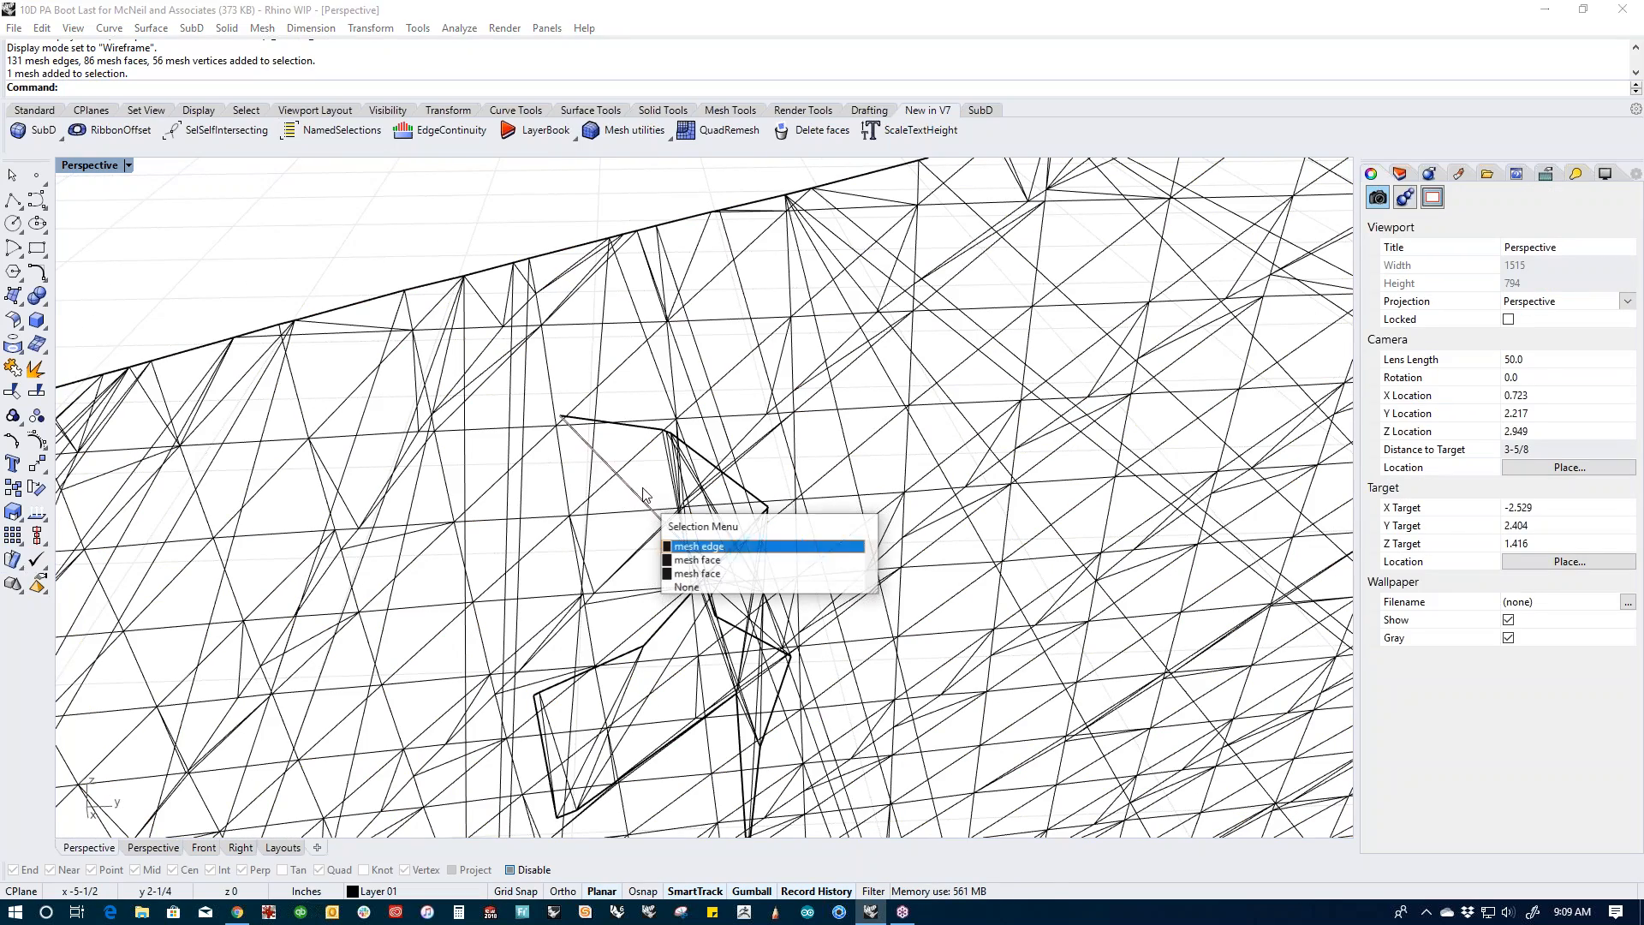
click(692, 550)
ctrl+shift+click(661, 644)
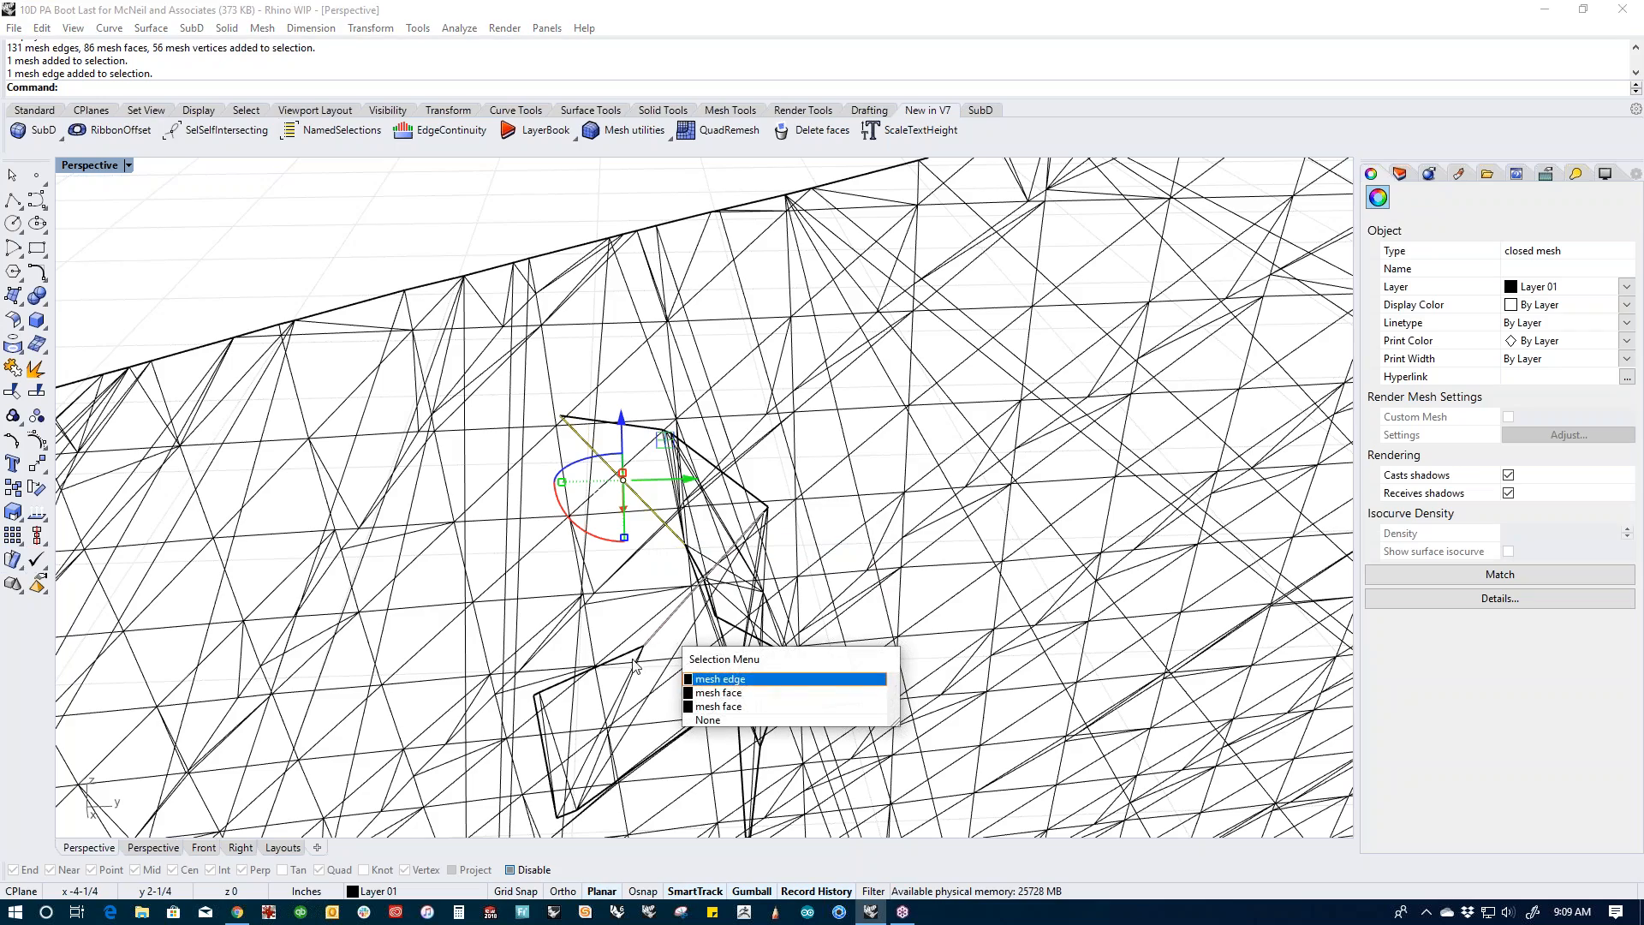
click(730, 679)
click(642, 378)
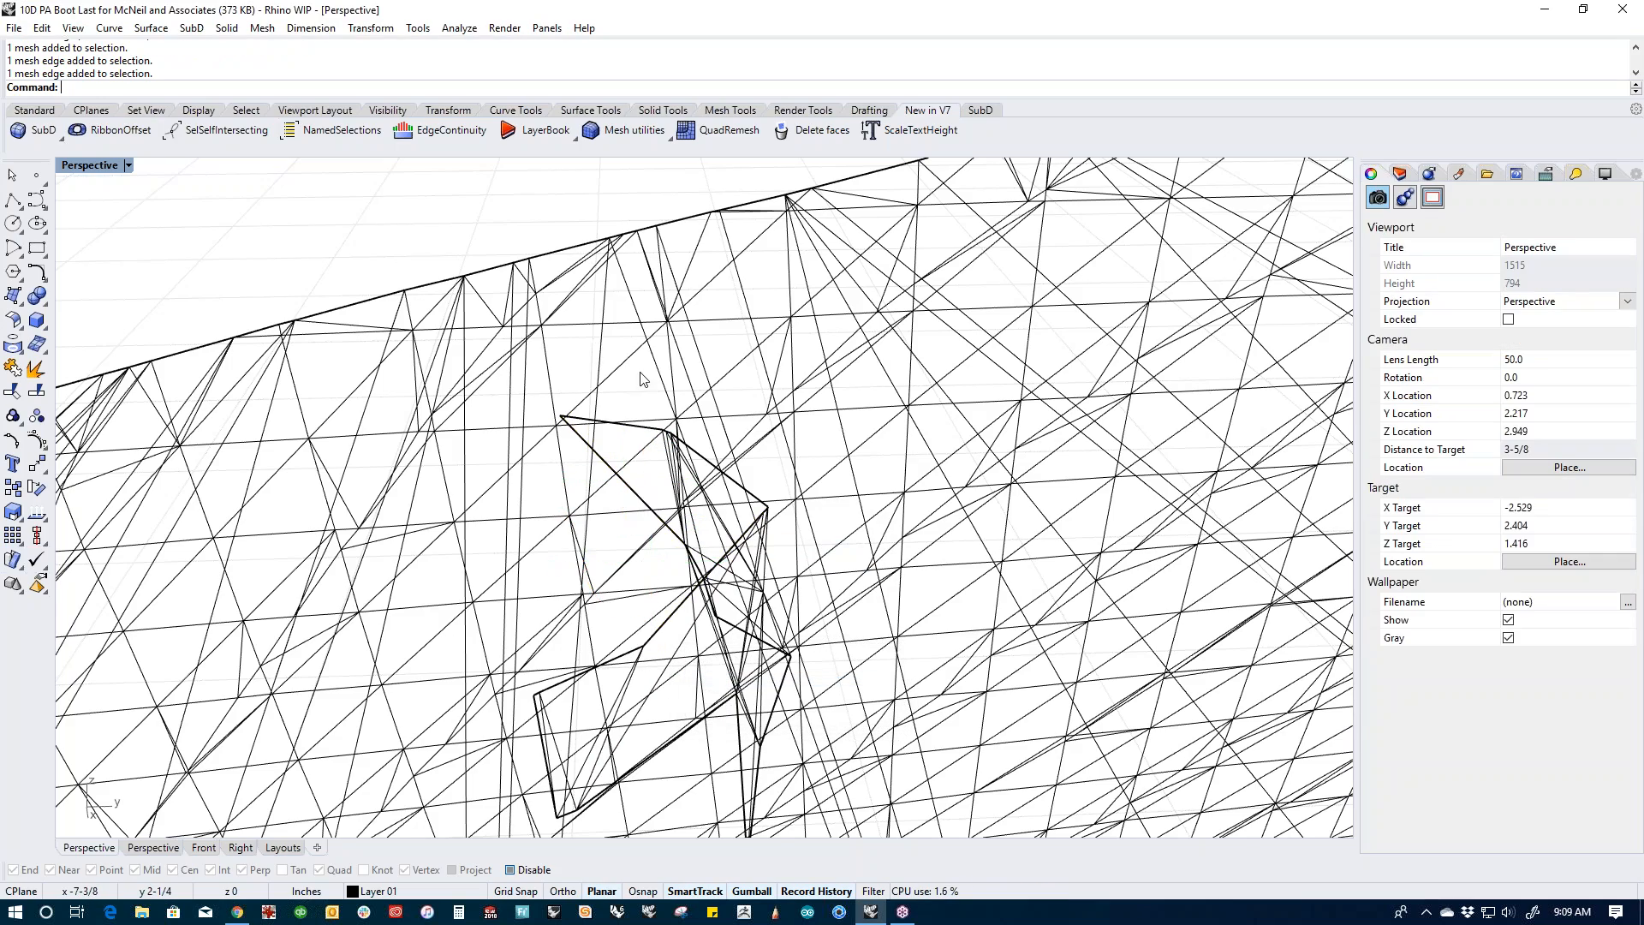
scroll(642, 379, down, 4)
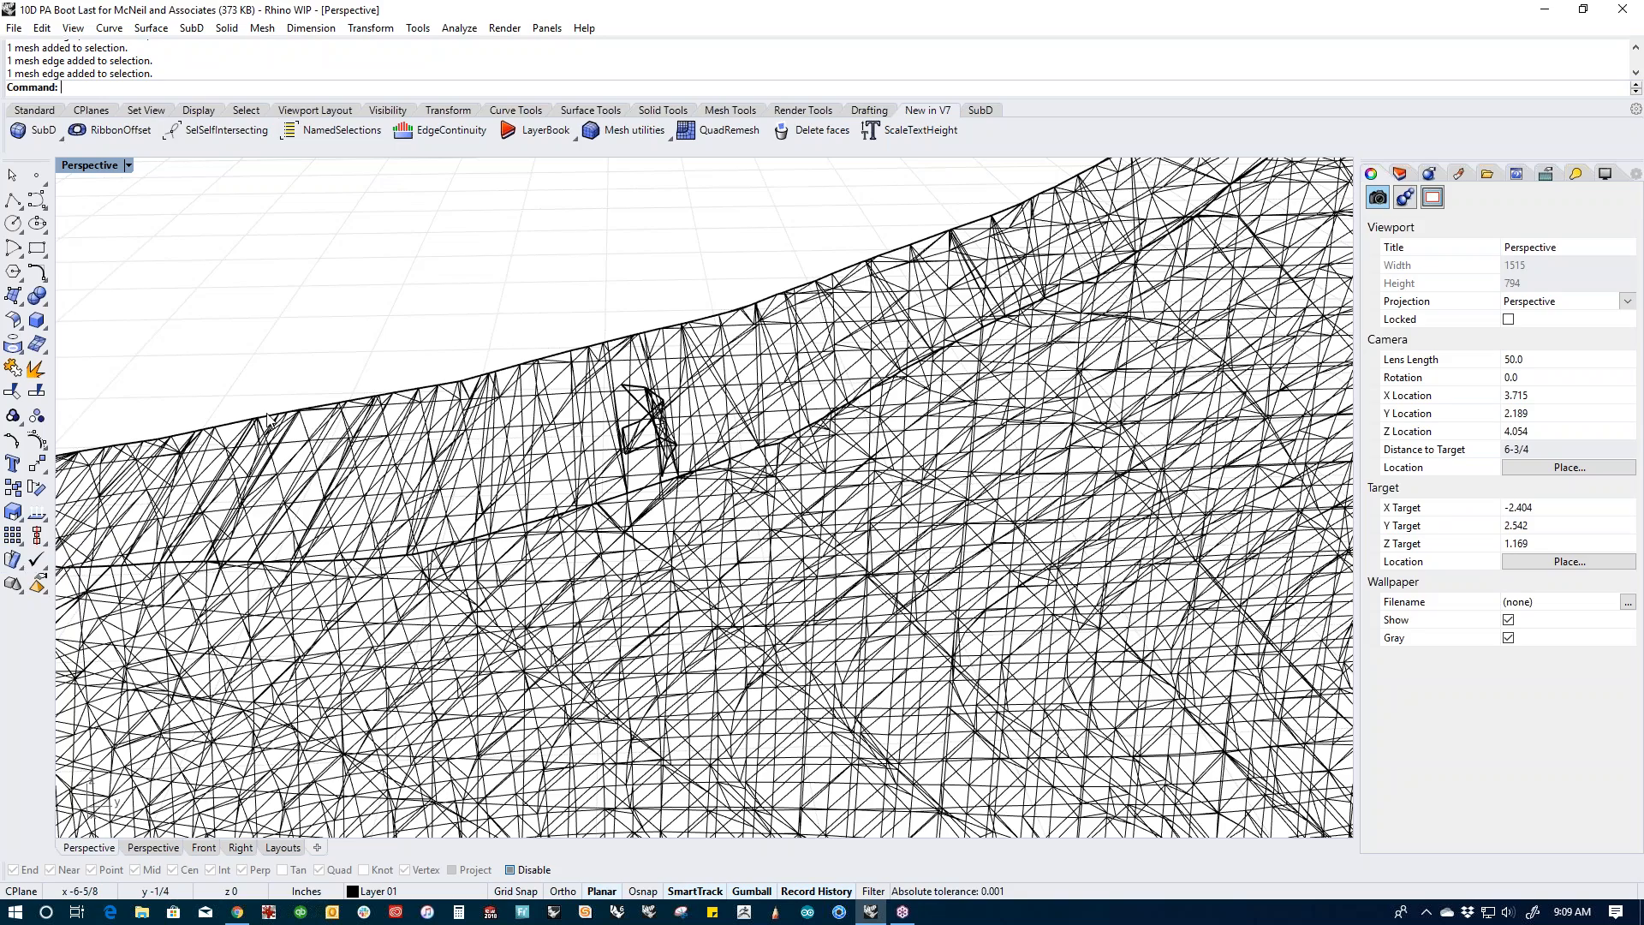
Step: Explode the boot last mesh into separate meshes and check the reported result in the command history
click(36, 370)
click(518, 463)
key(Return)
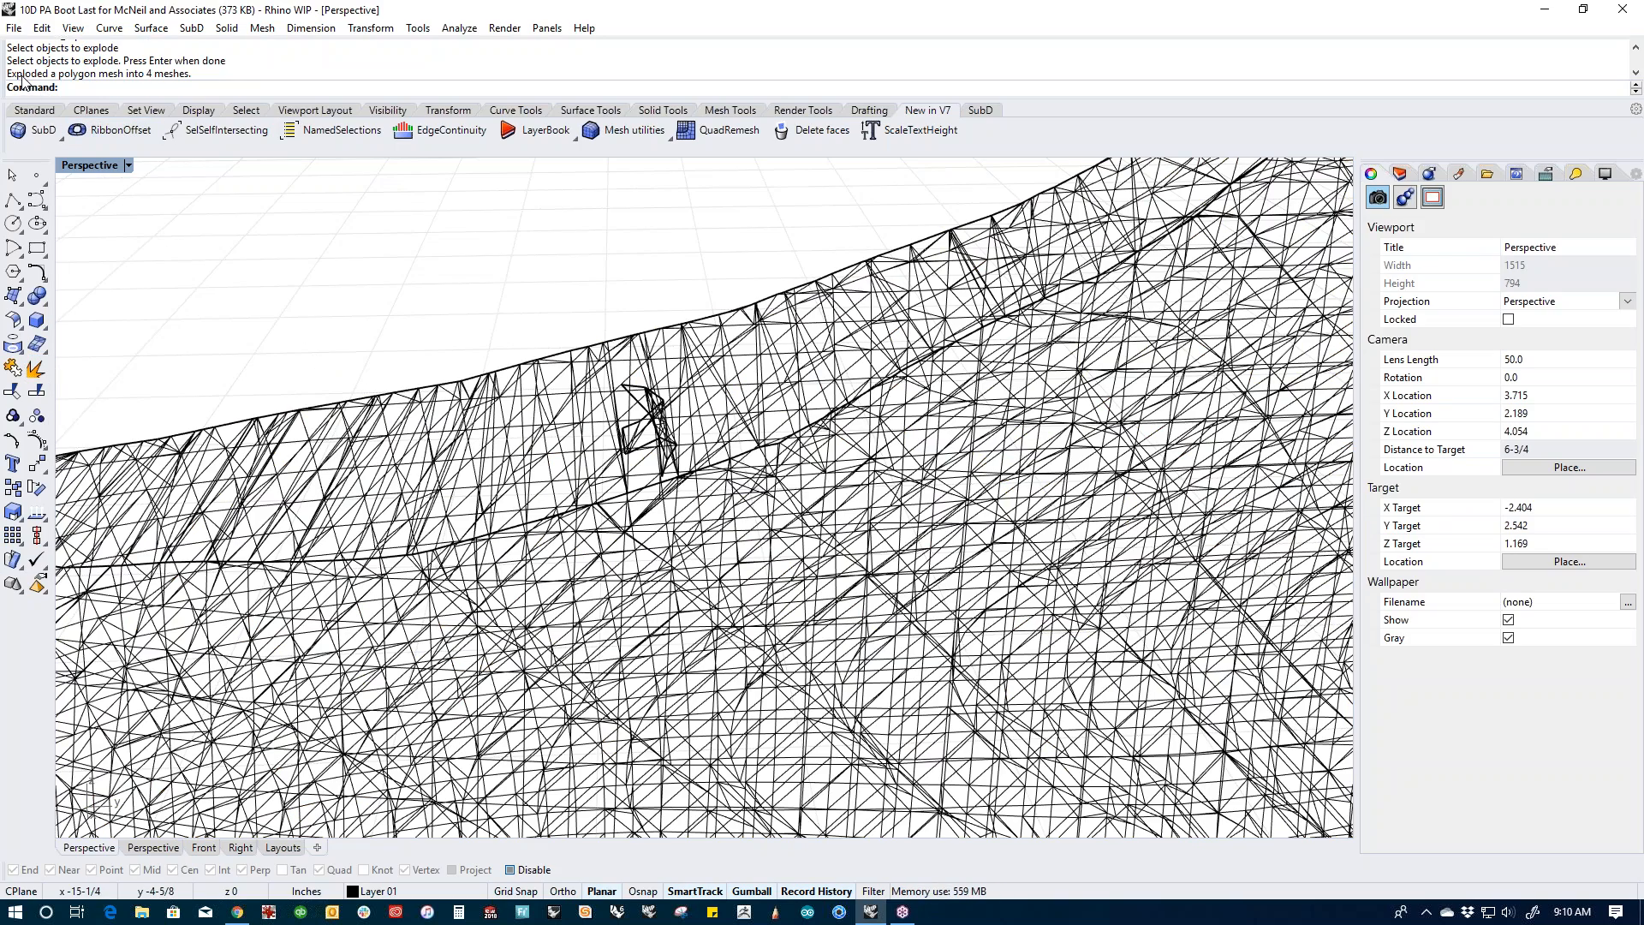
triple_click(23, 76)
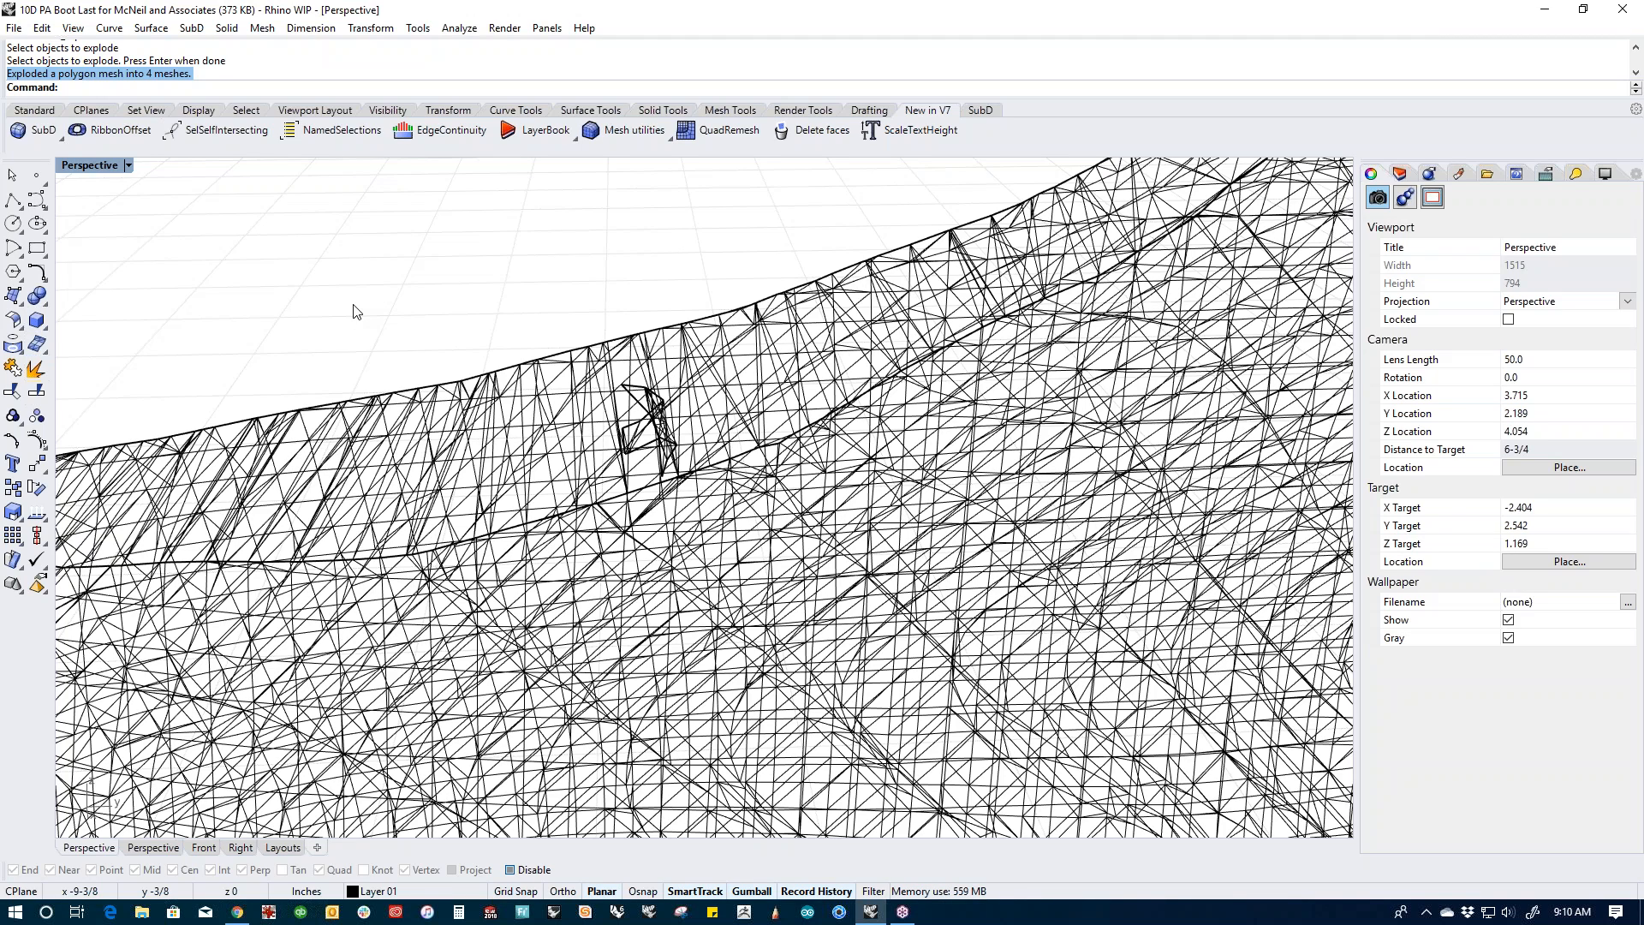
Step: Delete the two small stray meshes inside the last near its top surface
scroll(629, 402, up, 5)
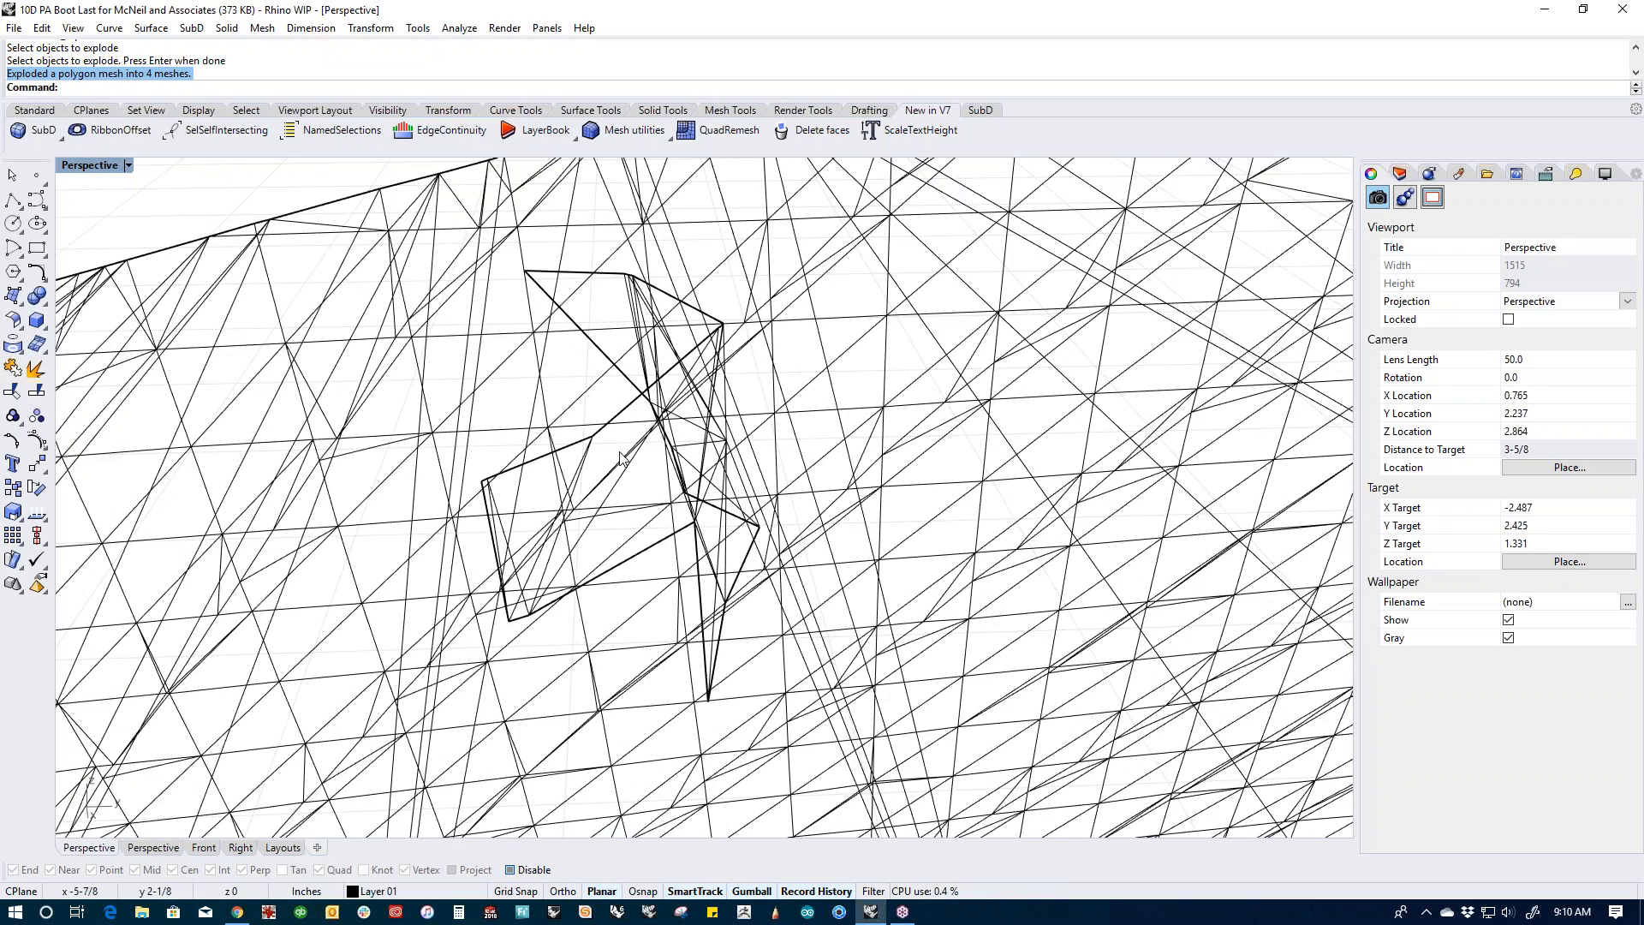
click(592, 349)
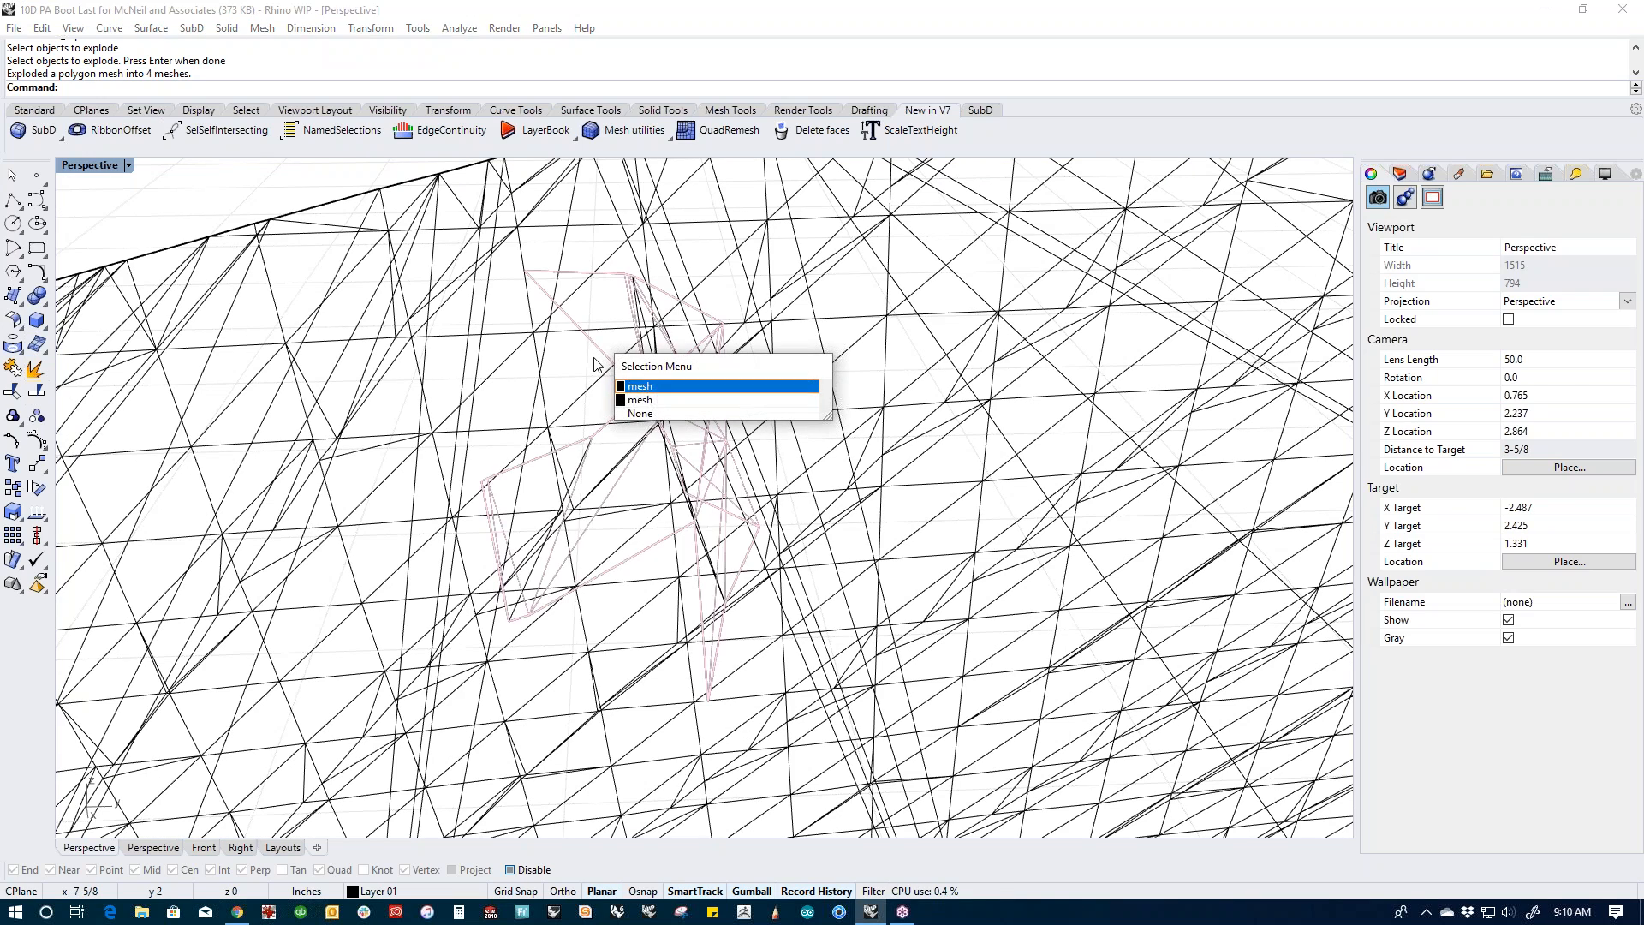
click(677, 387)
key(Delete)
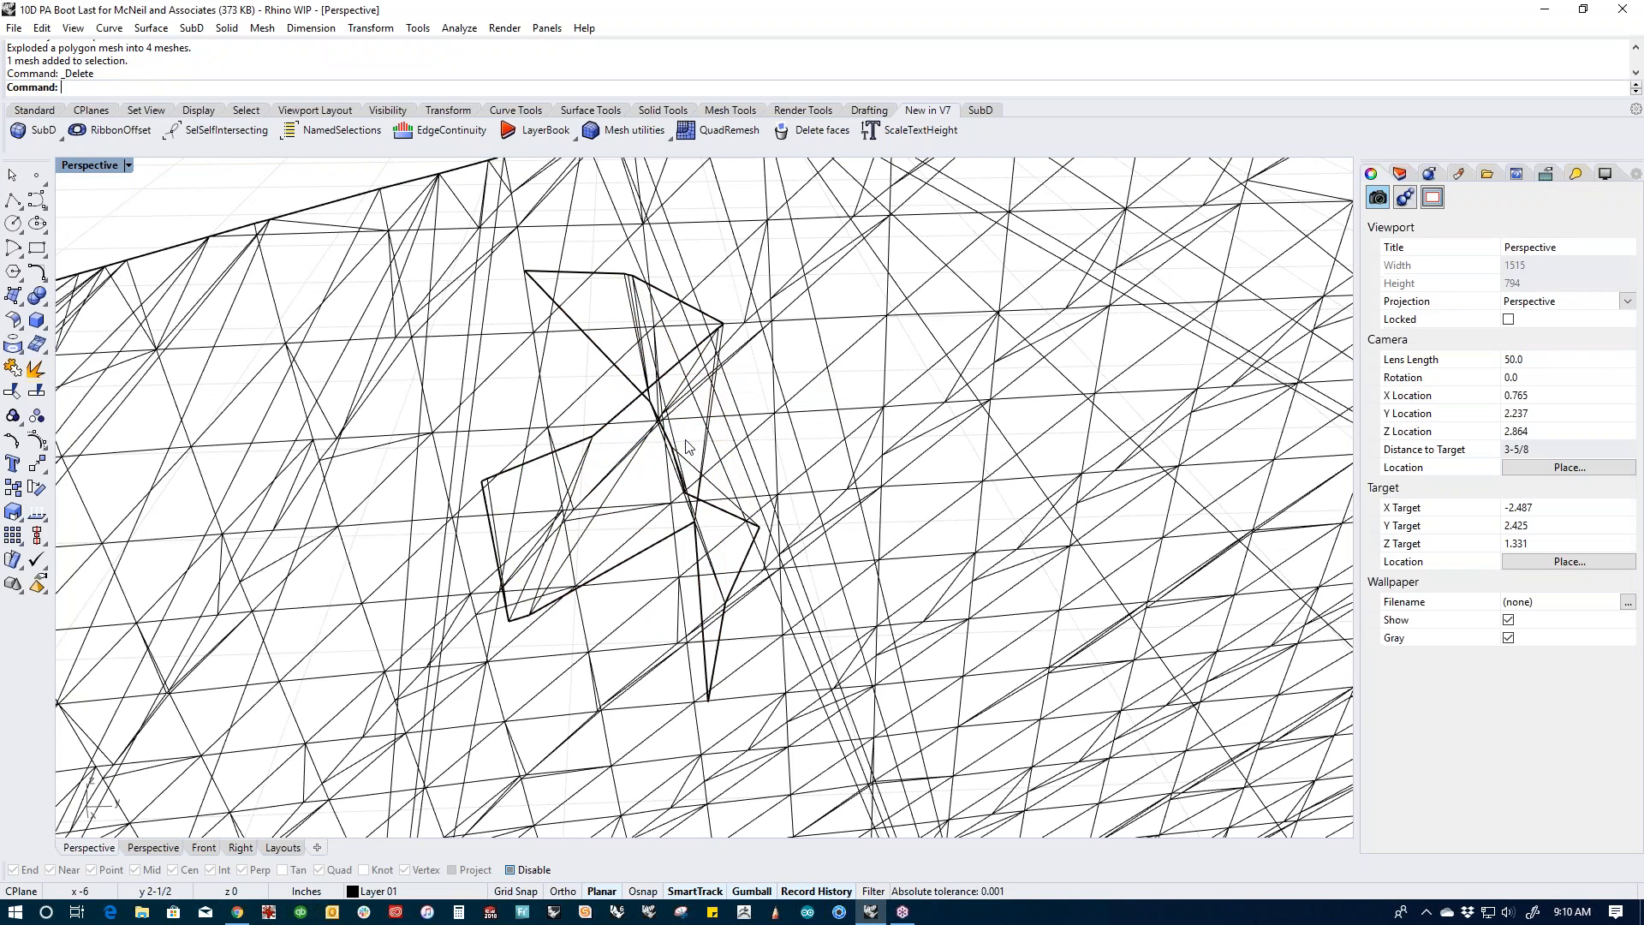
click(625, 414)
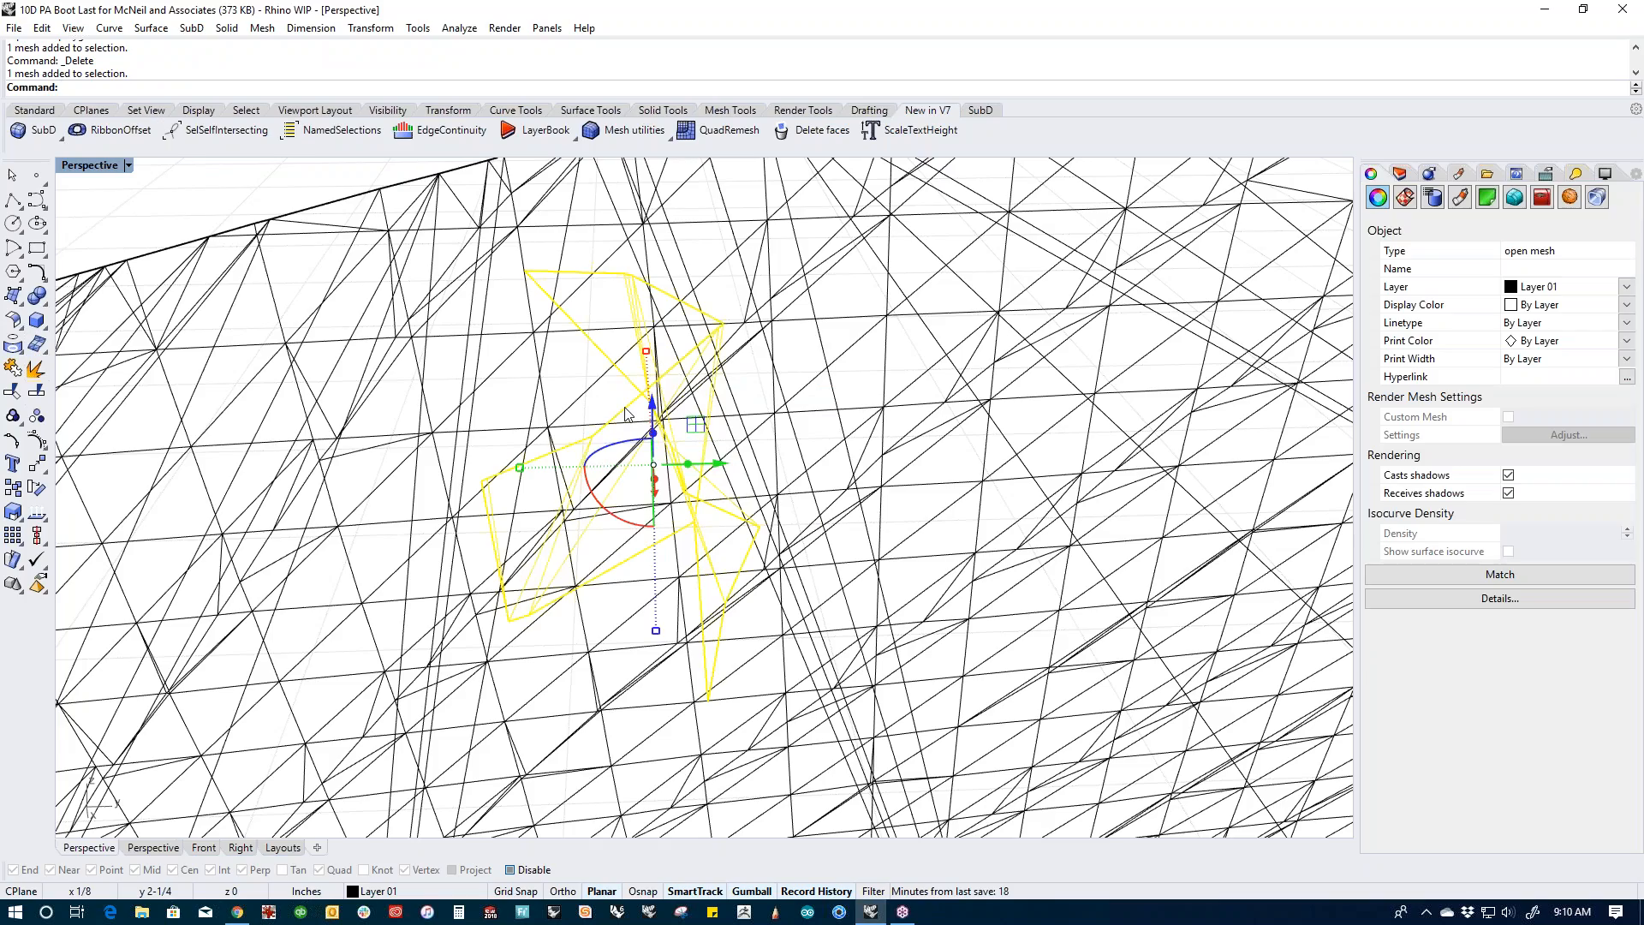
key(Delete)
Step: Examine the remaining meshes by selecting the last's body and its top cap individually
scroll(660, 466, down, 5)
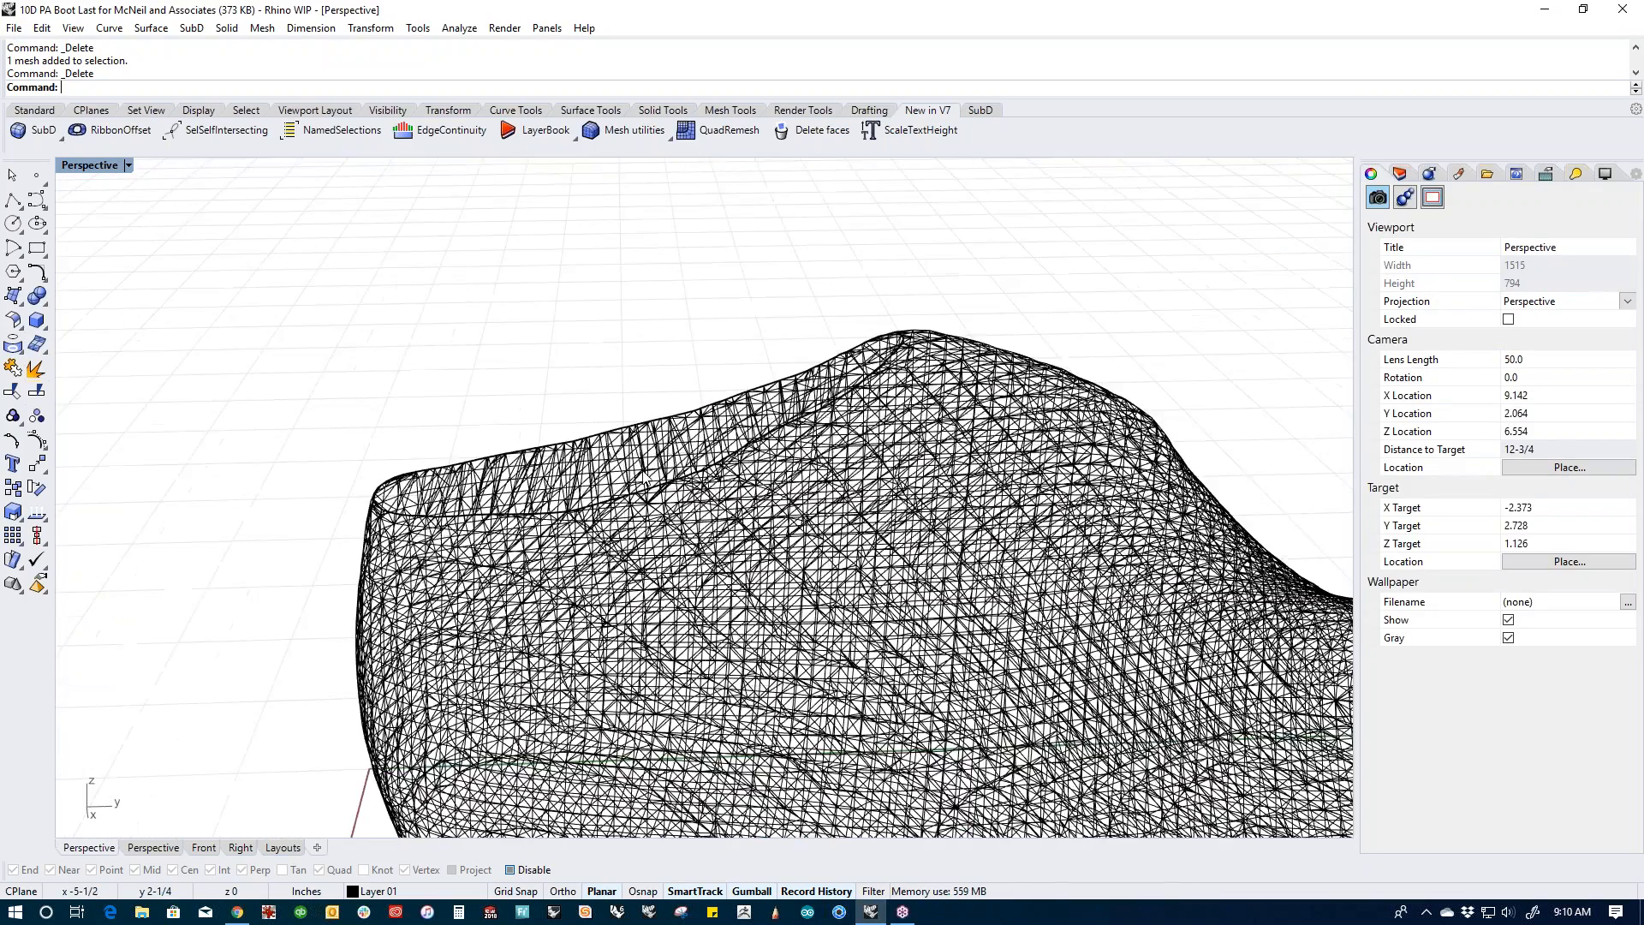
scroll(676, 445, up, 5)
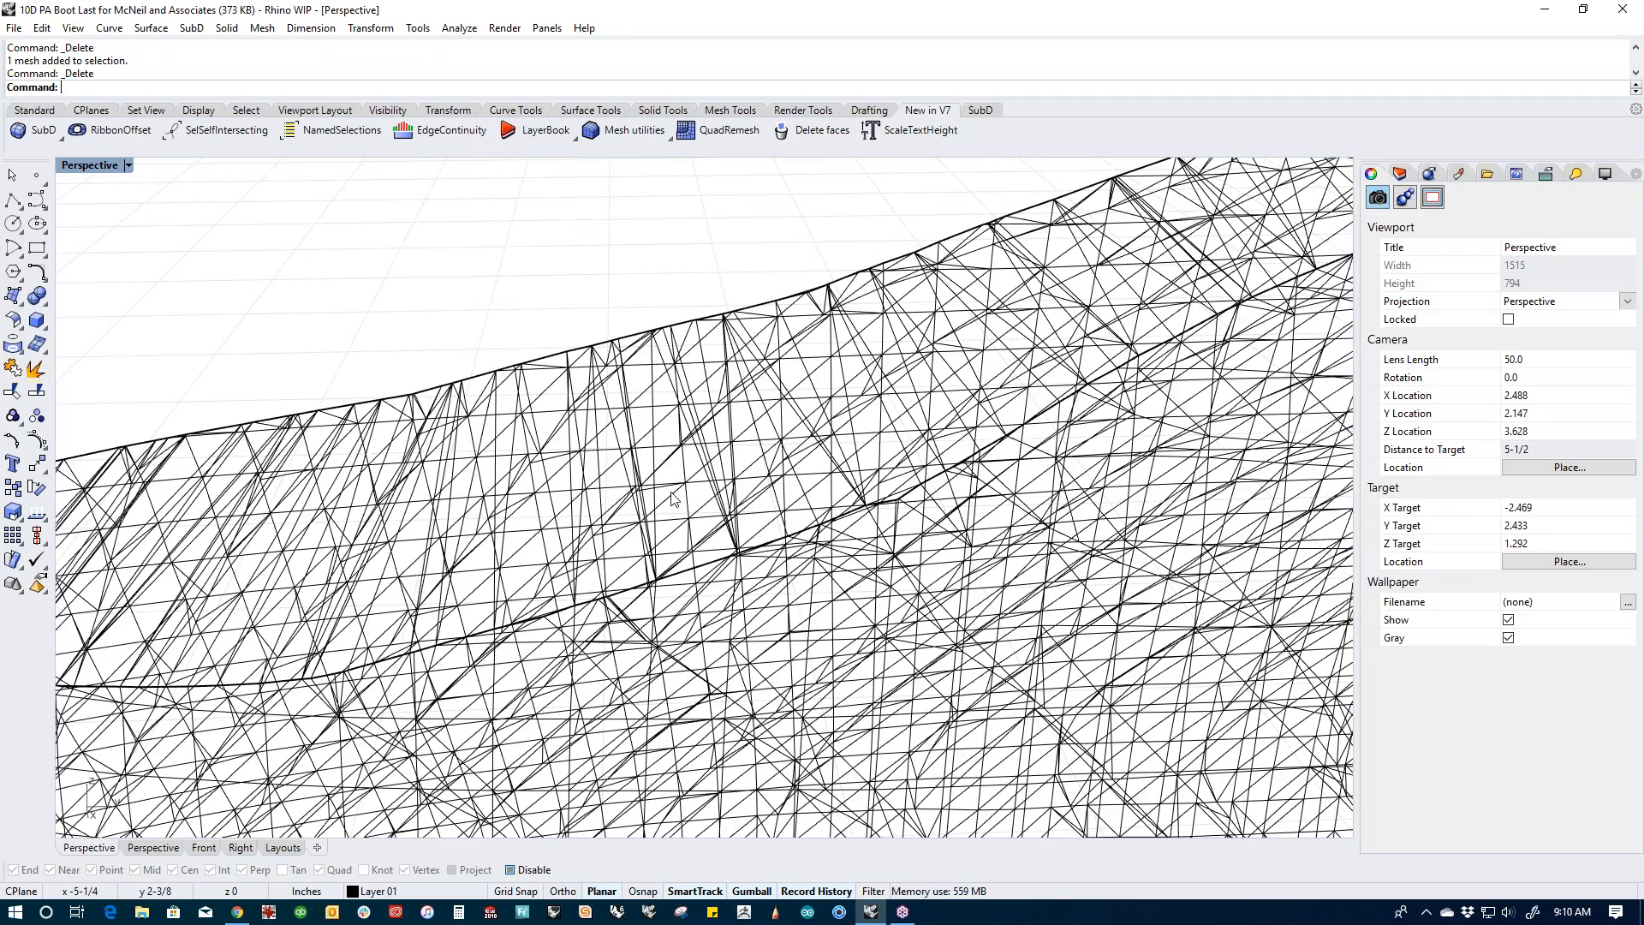
scroll(674, 499, down, 8)
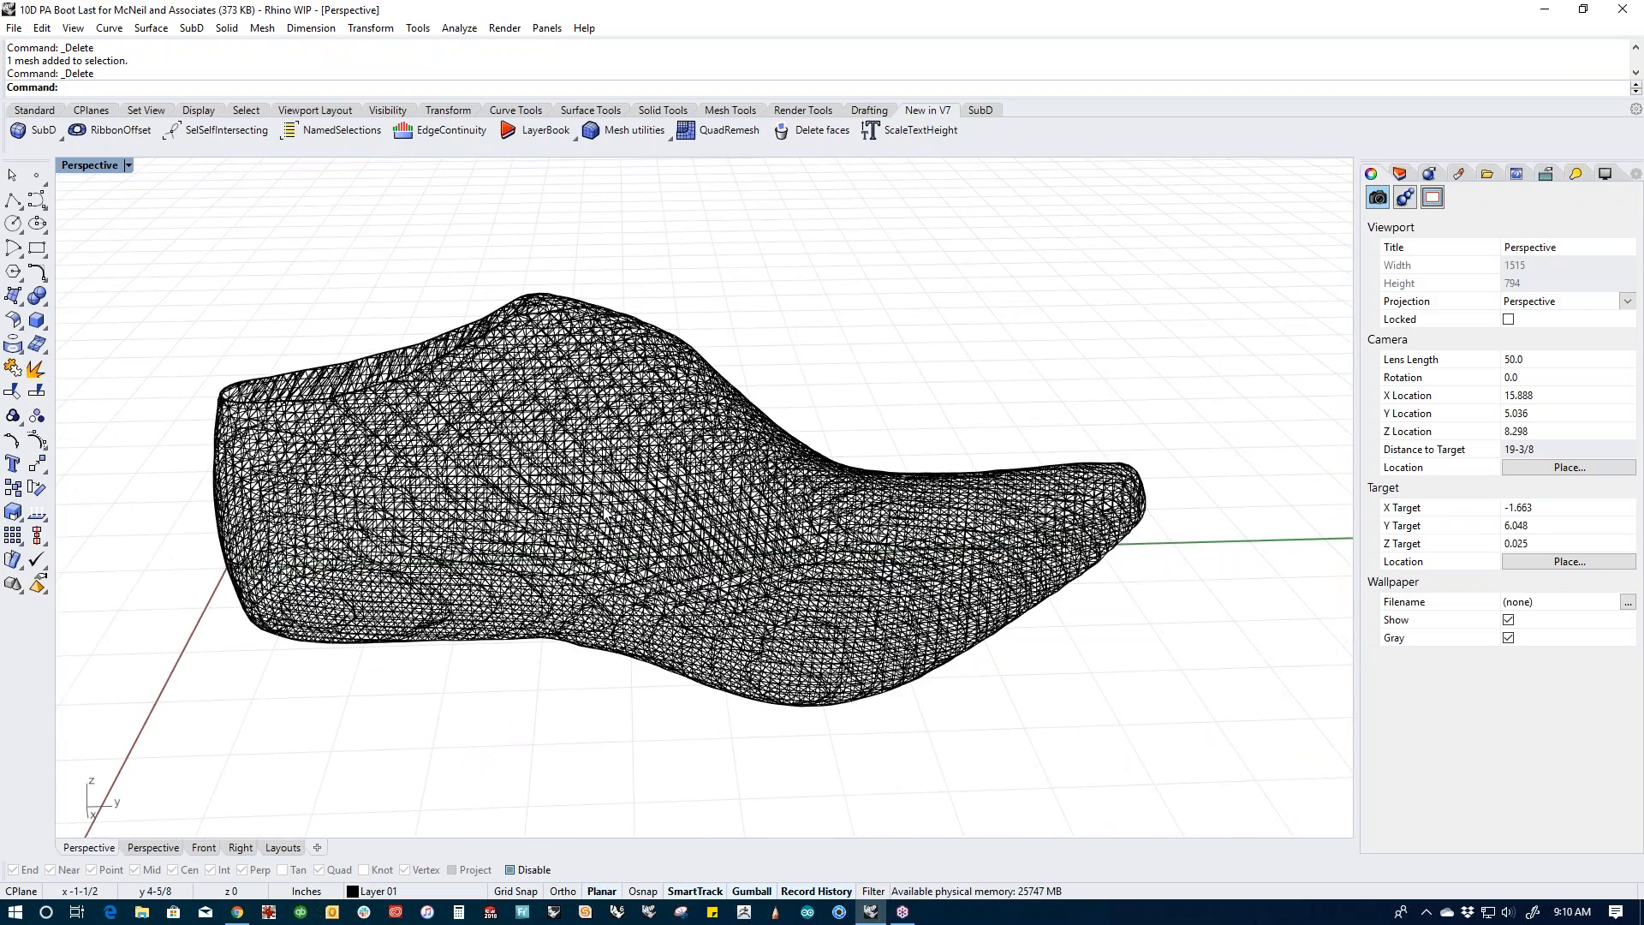
click(697, 377)
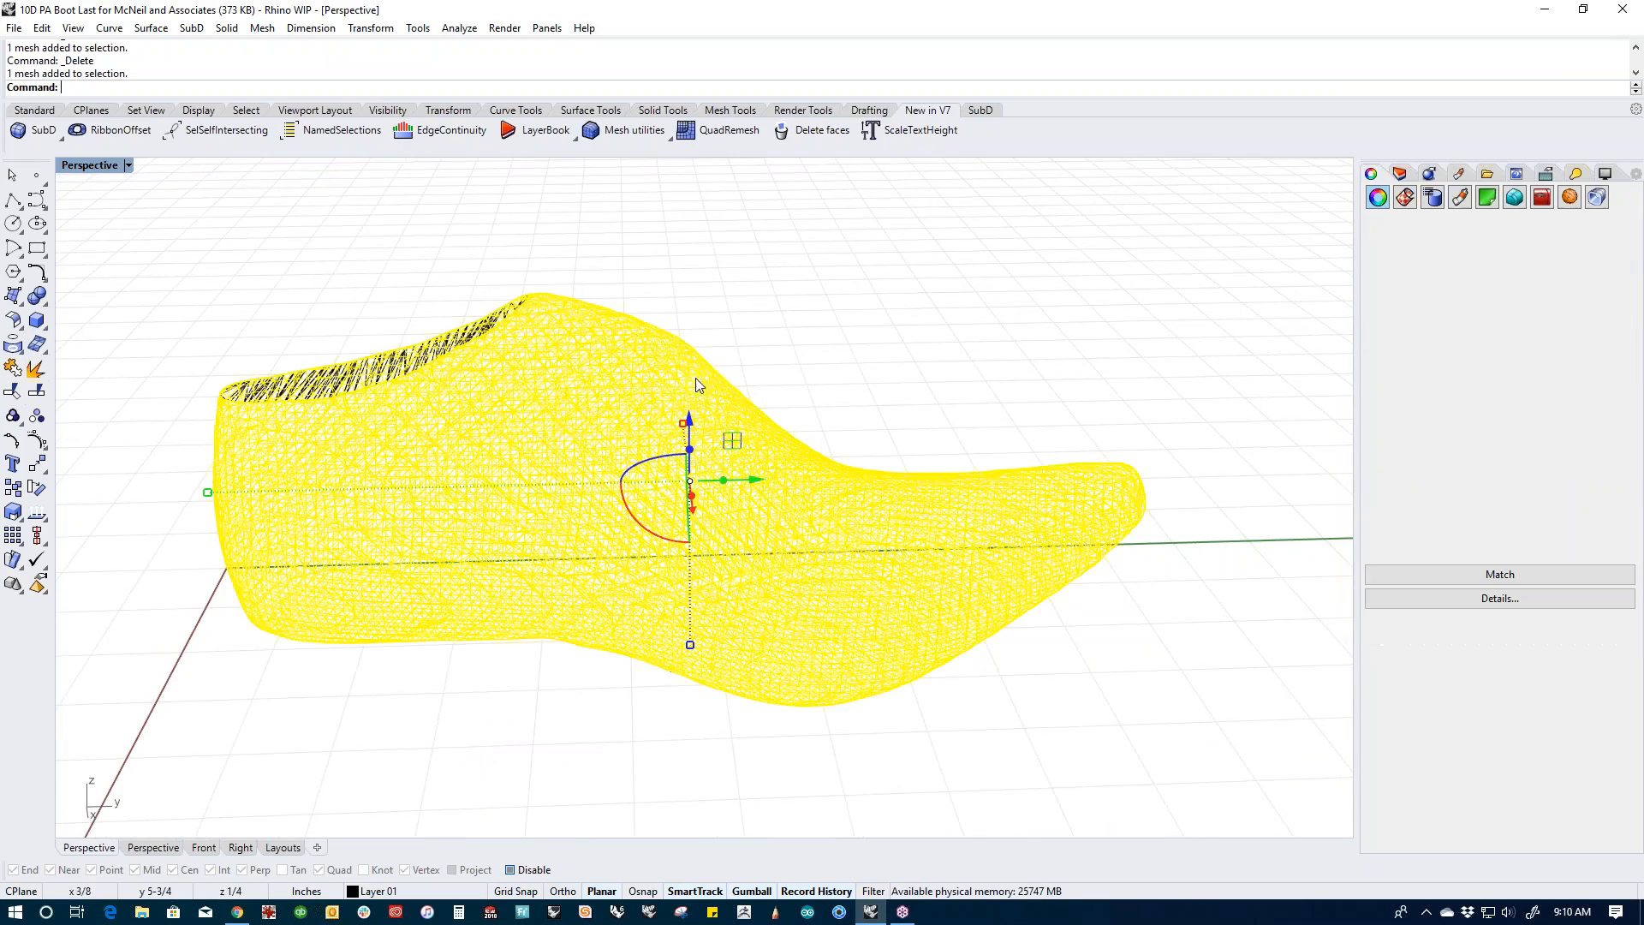
click(747, 307)
click(414, 357)
click(350, 288)
drag(137, 259, 610, 407)
click(293, 301)
scroll(294, 307, up, 9)
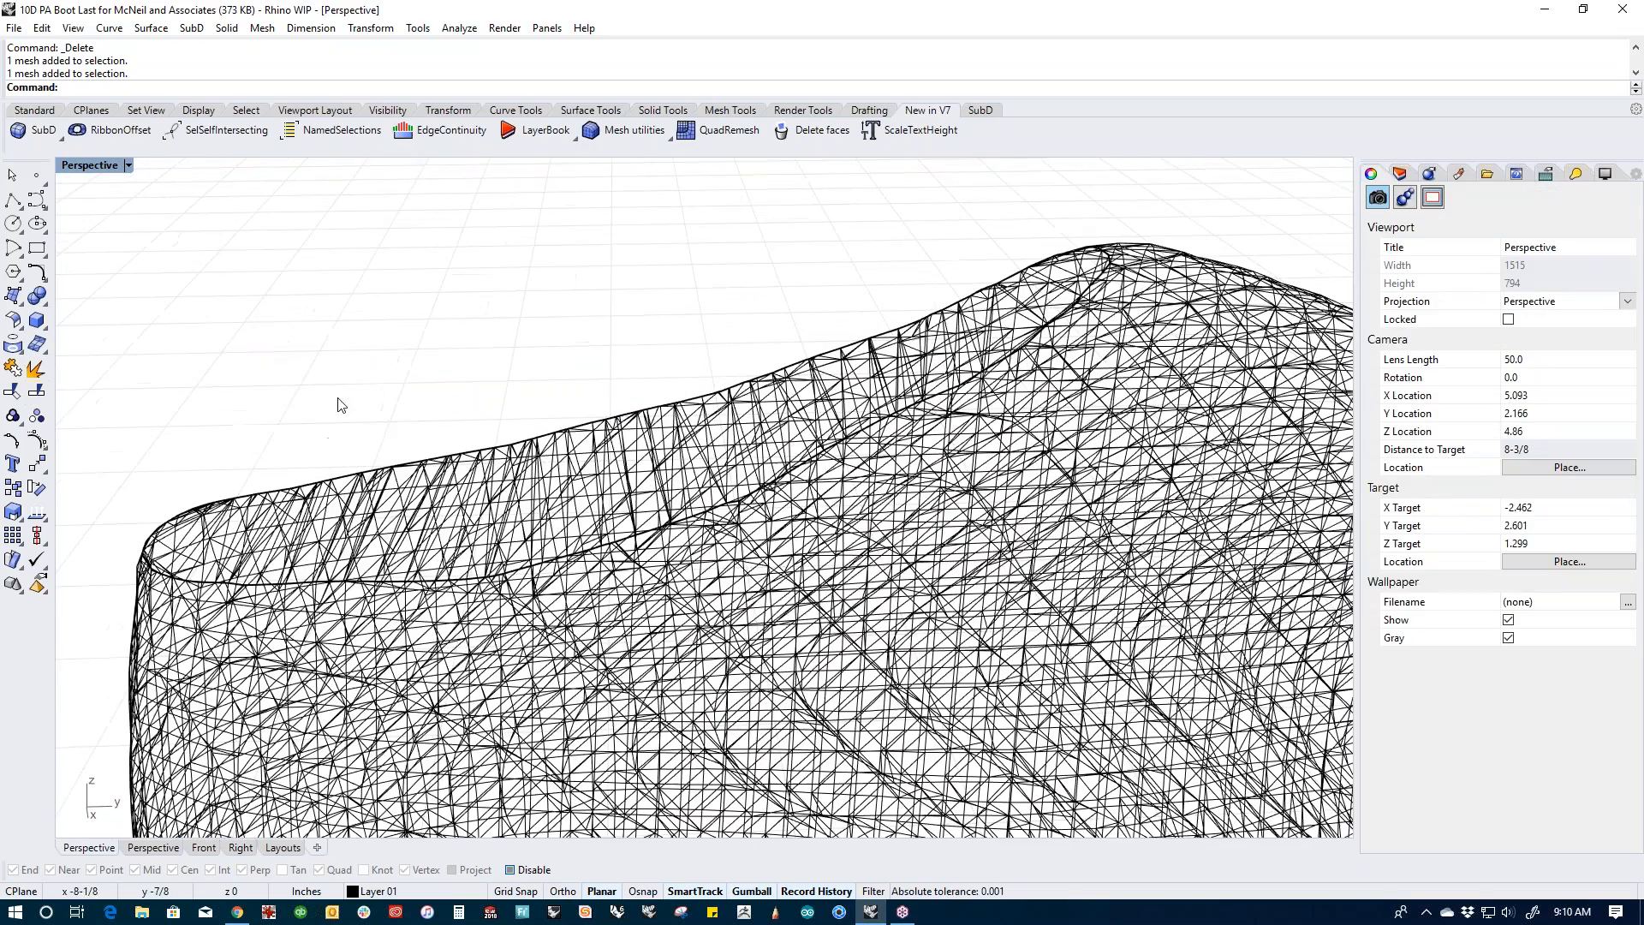
scroll(387, 496, up, 6)
click(381, 482)
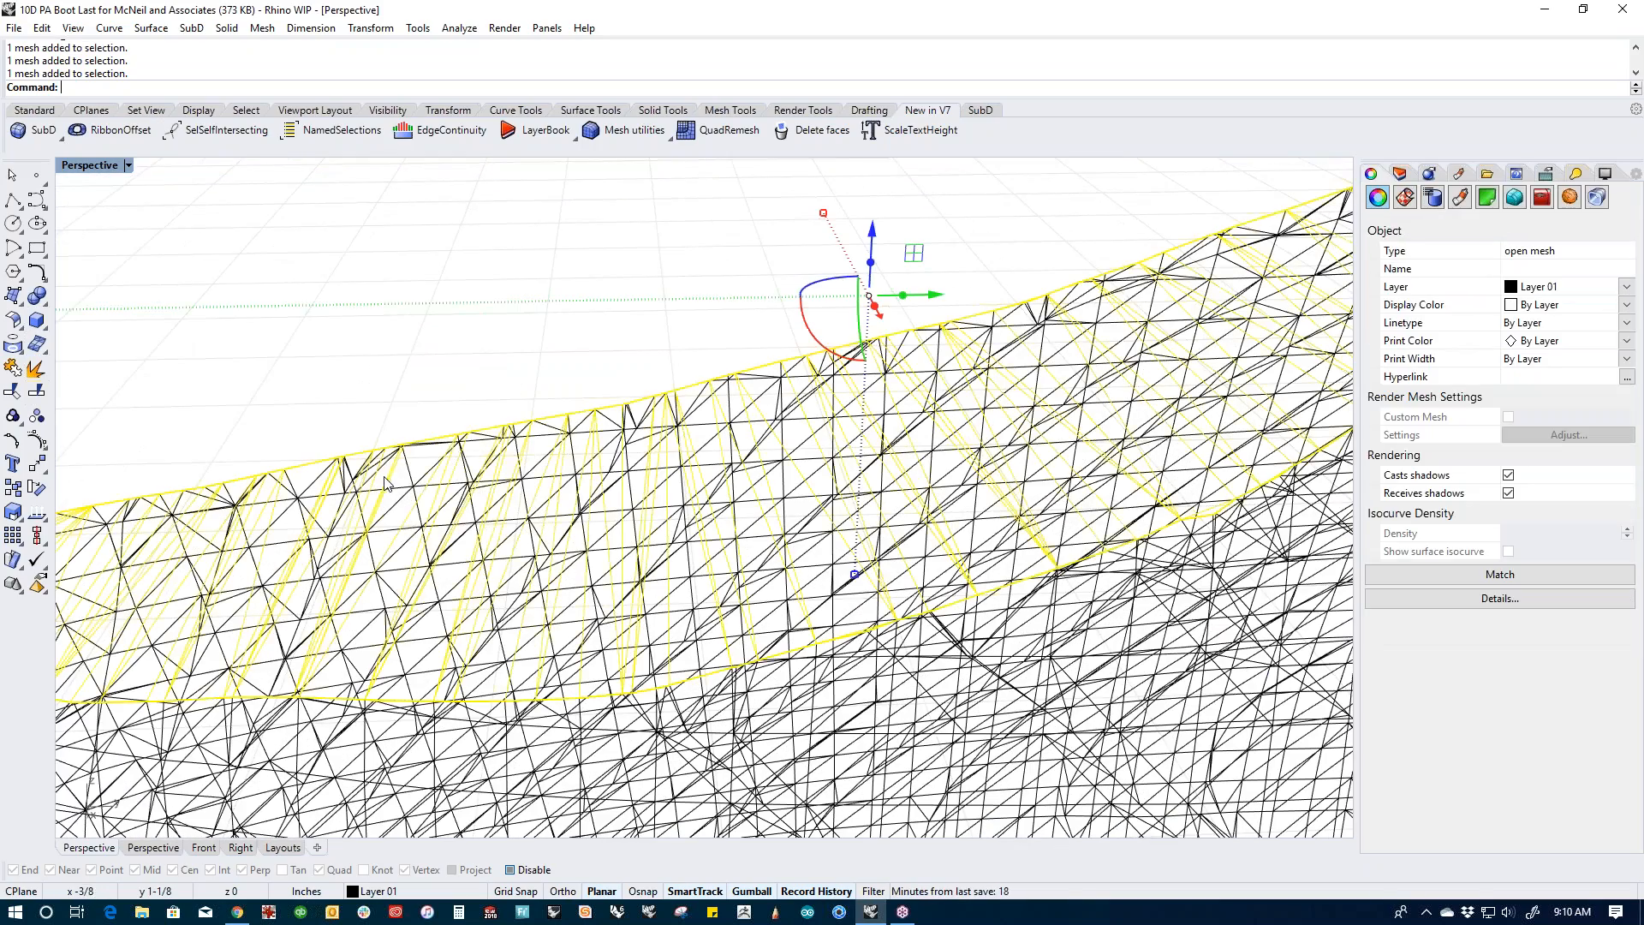
click(419, 428)
click(427, 485)
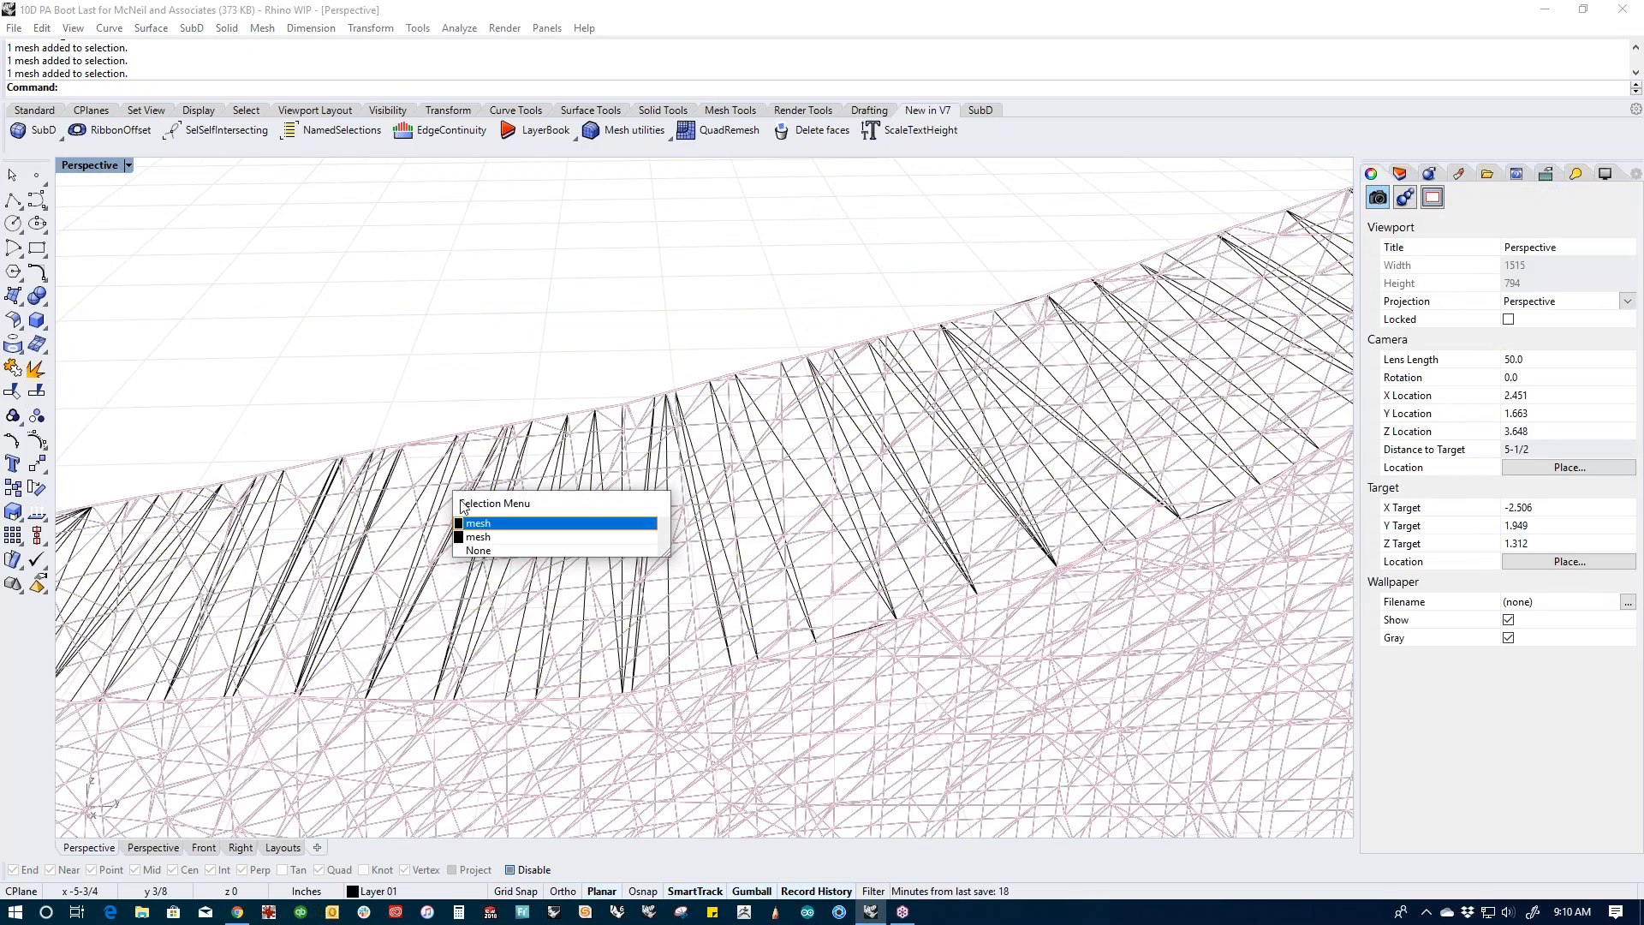
click(488, 537)
click(418, 396)
scroll(439, 377, down, 8)
Step: Join the last's body and top cap meshes into one mesh and check the command history
drag(569, 248, 449, 558)
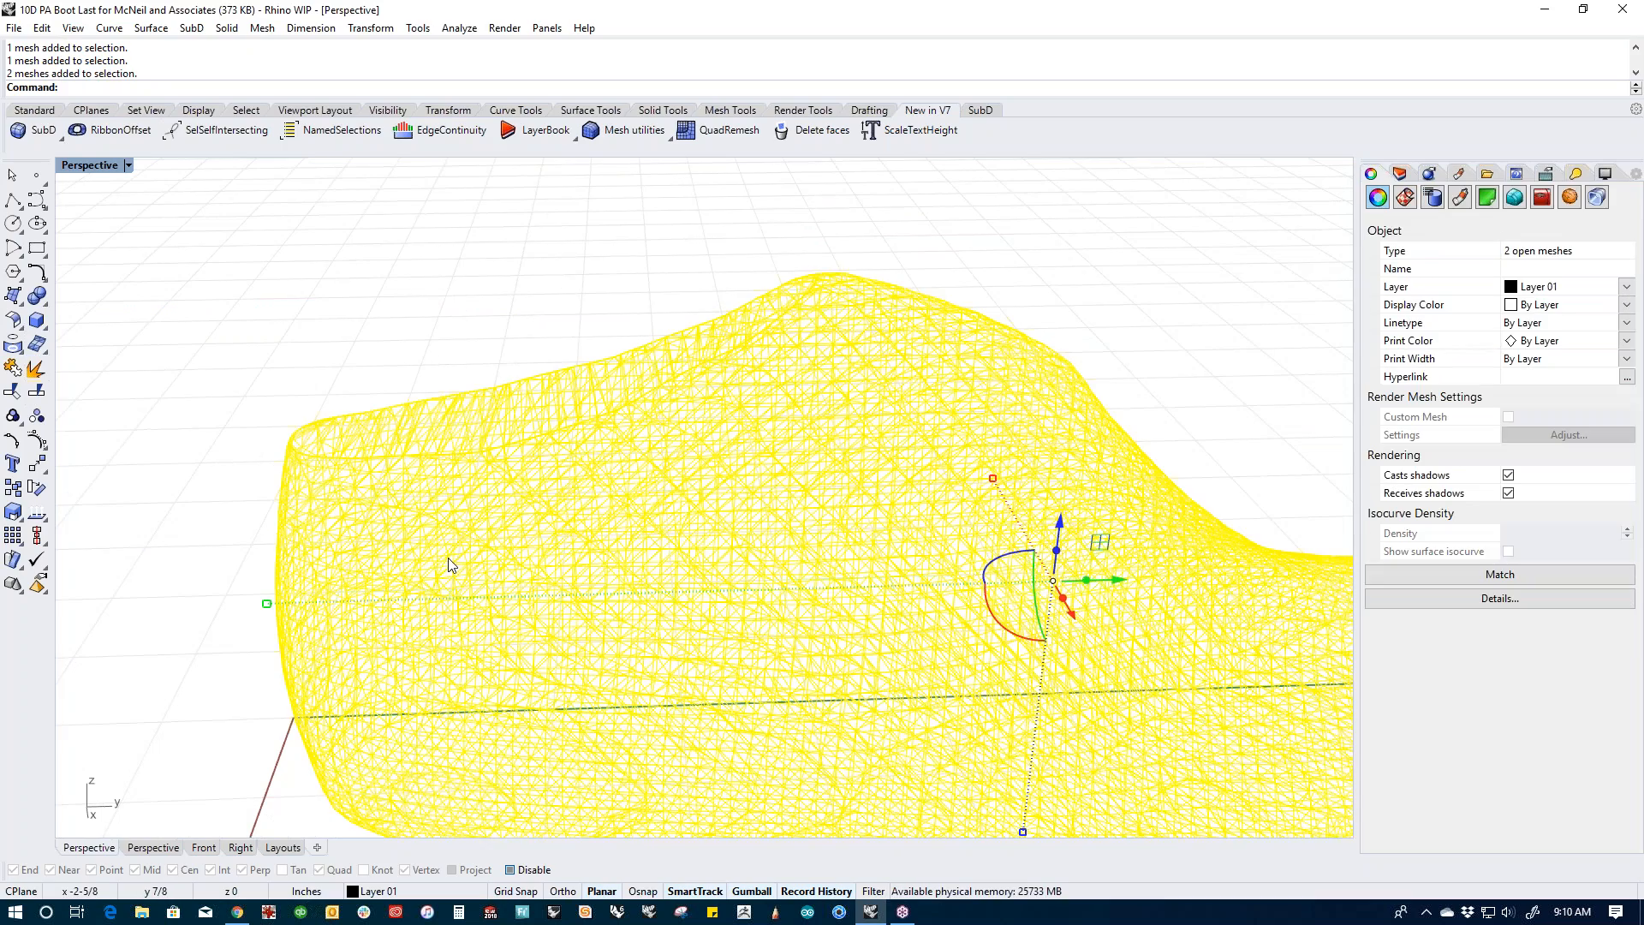
text(join)
key(Return)
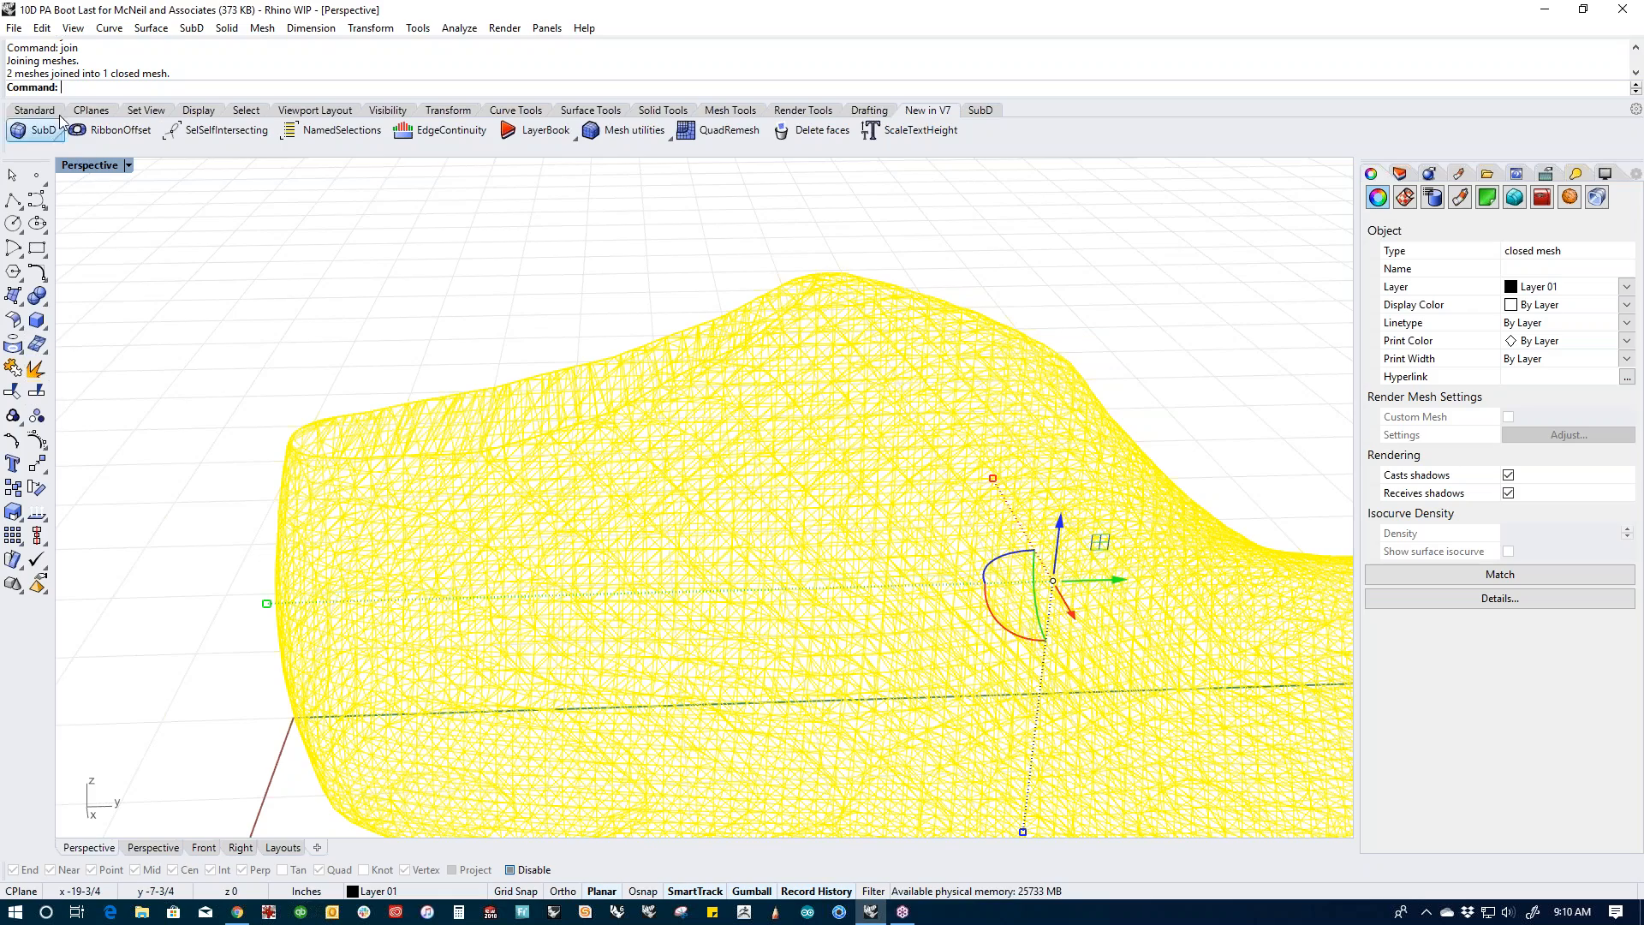
double_click(65, 74)
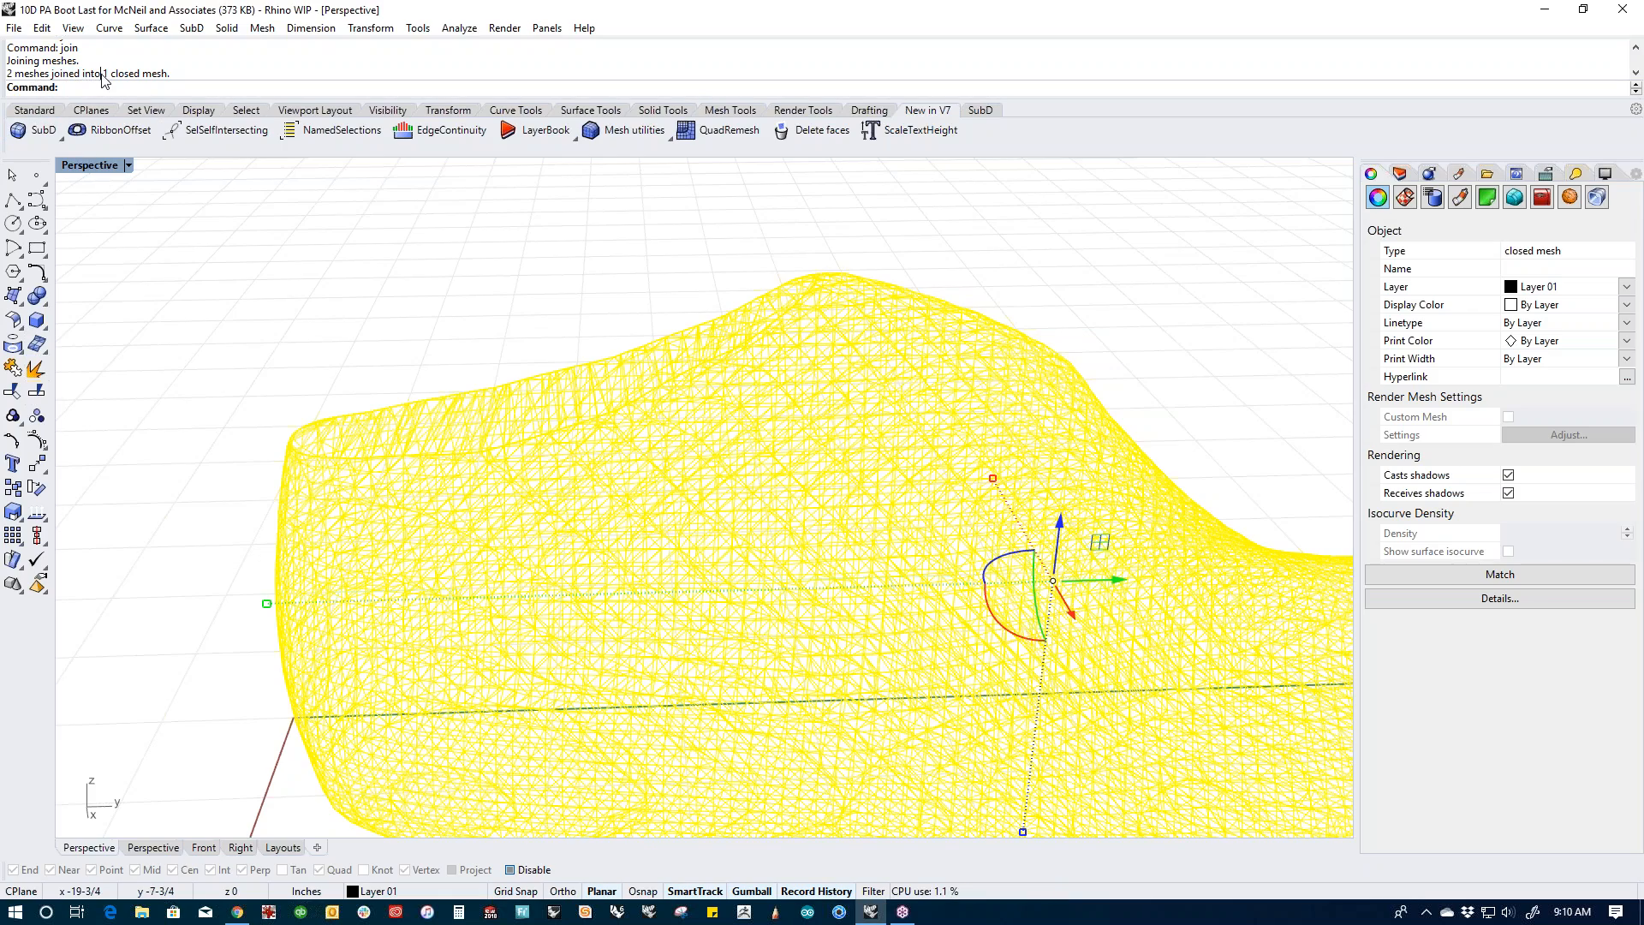
triple_click(96, 74)
click(347, 324)
Step: Delete a small patch of mesh faces along the lower edge of the last near the toe
scroll(394, 446, down, 4)
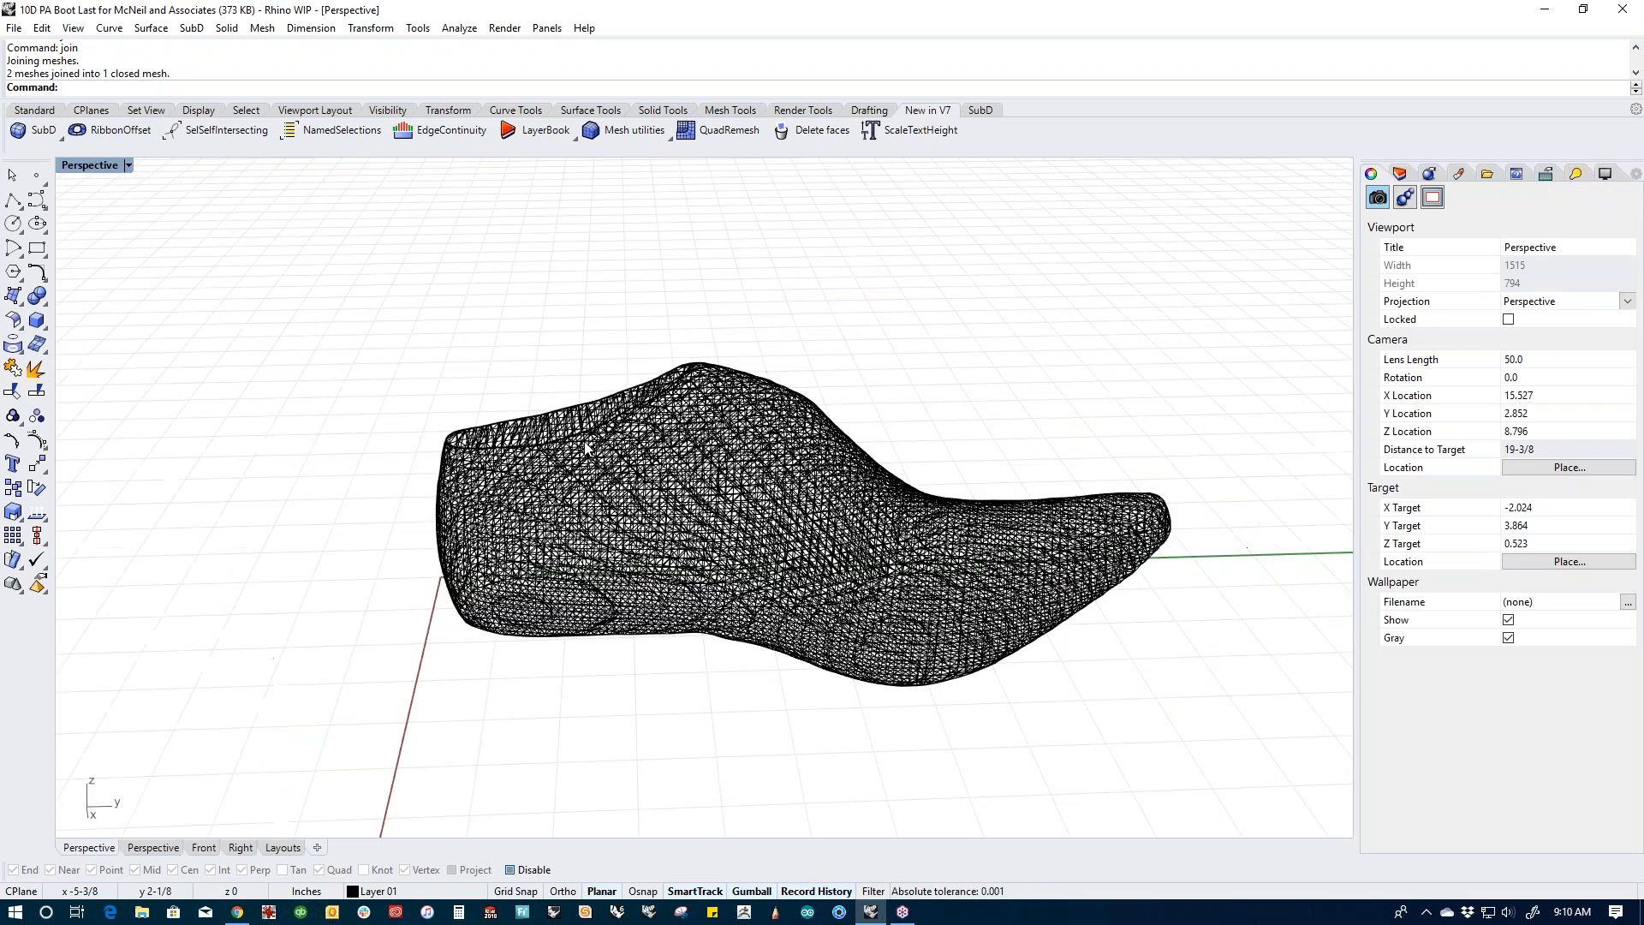
scroll(943, 708, up, 8)
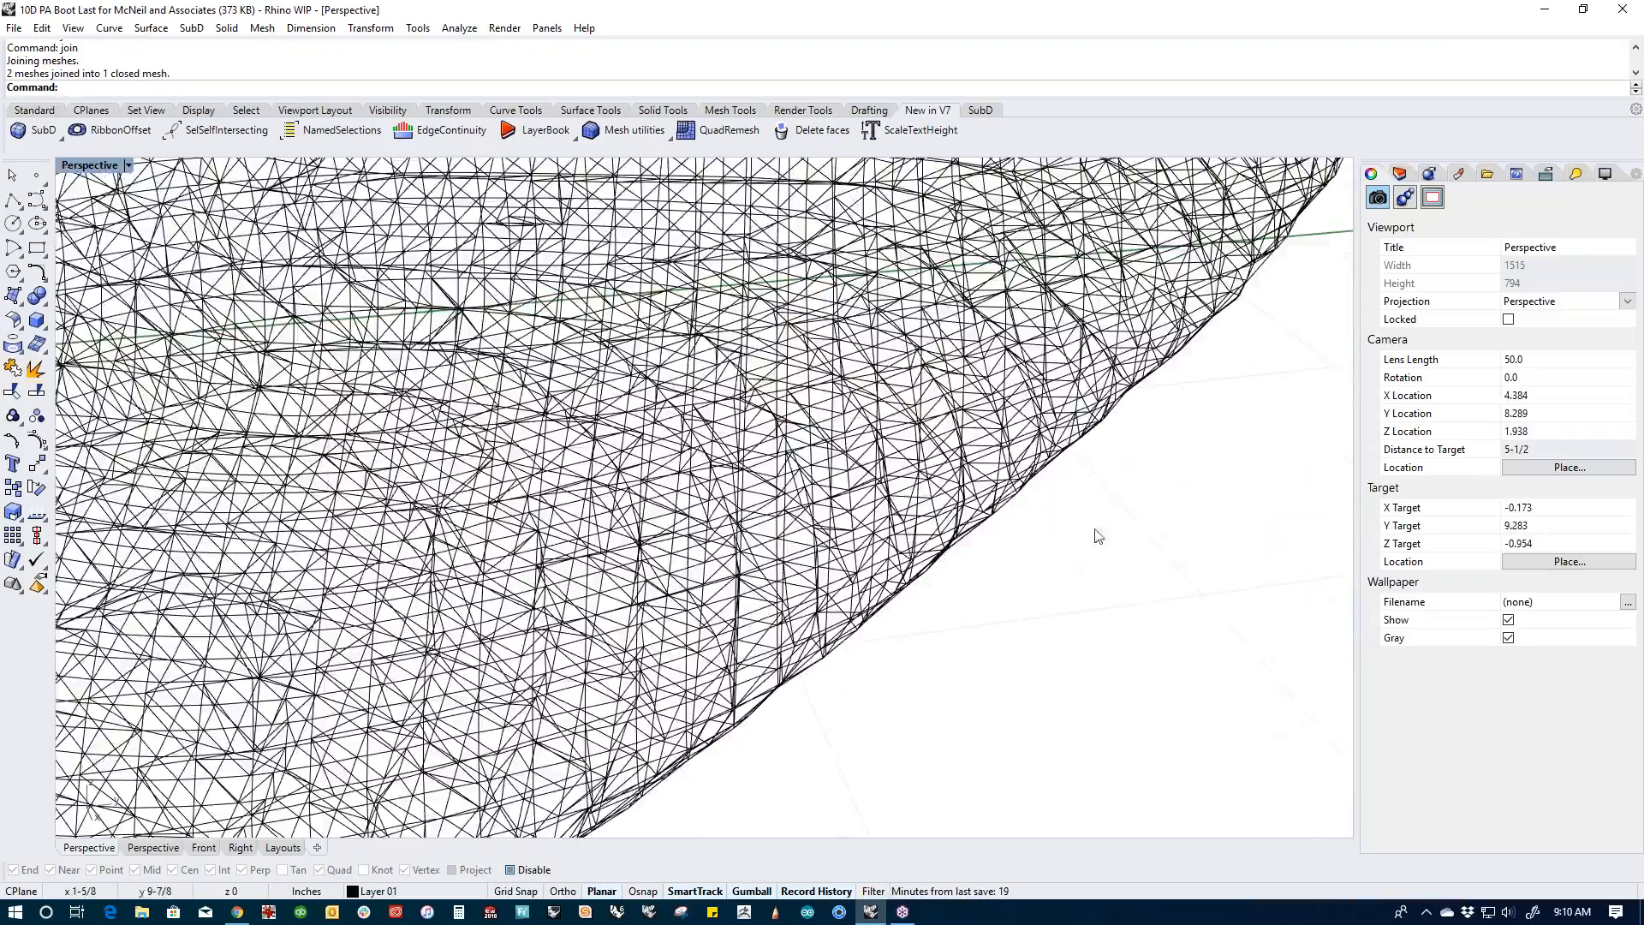
scroll(1013, 586, down, 4)
right_drag(1013, 587, 1080, 657)
scroll(1082, 663, up, 3)
drag(1201, 522, 1249, 613)
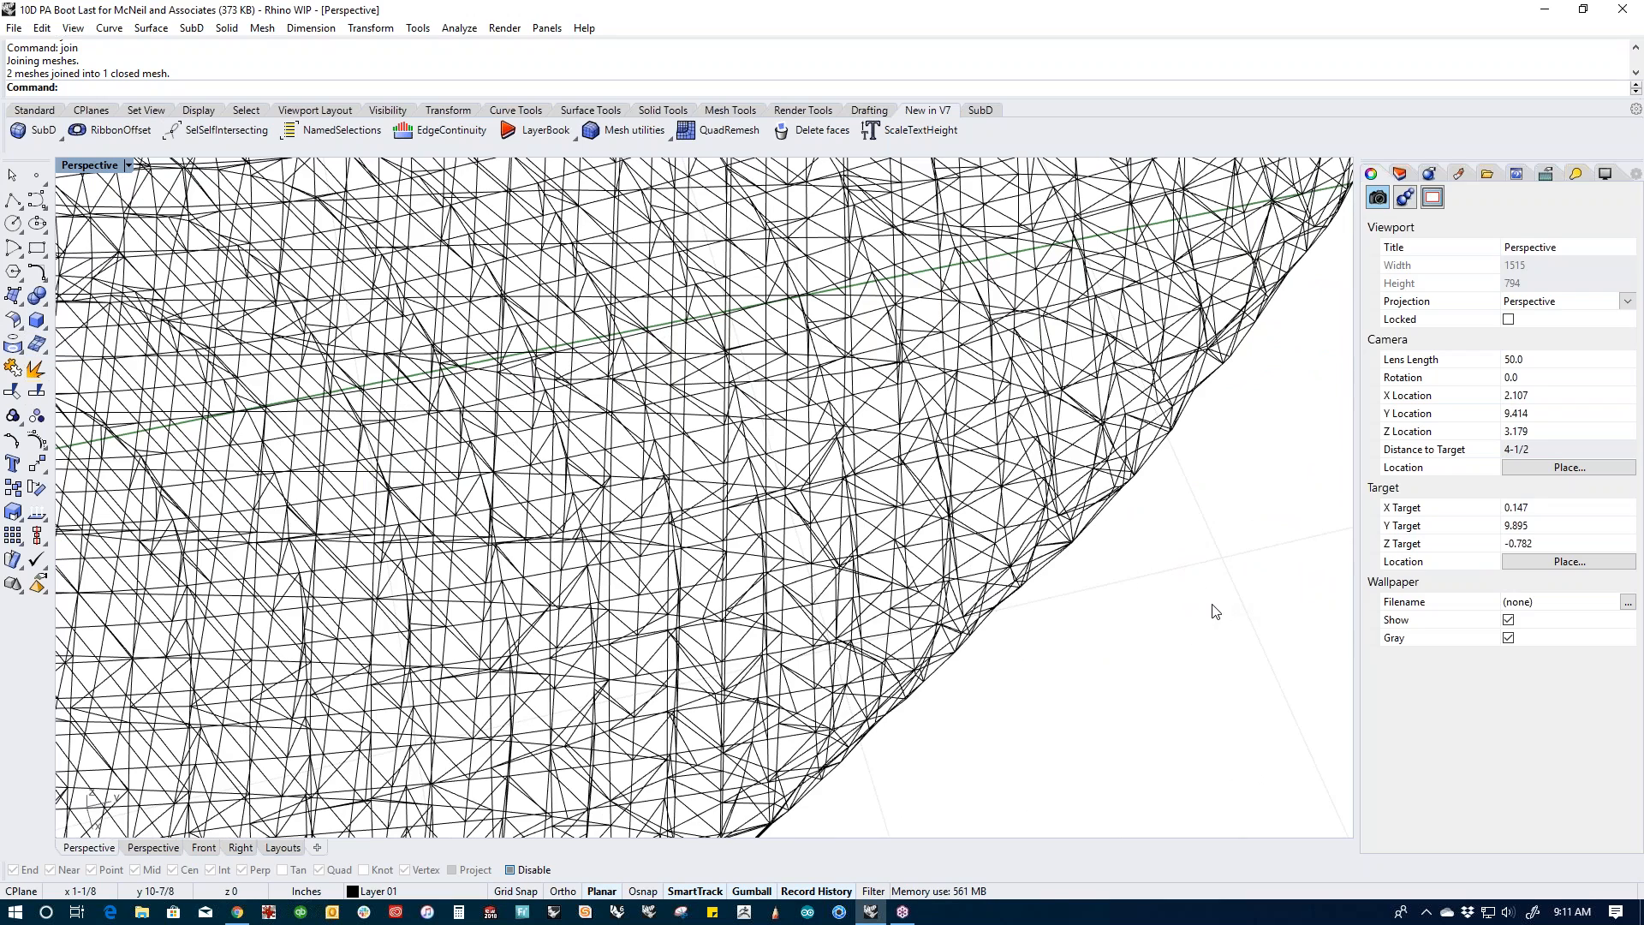
drag(1205, 503, 992, 594)
key(Delete)
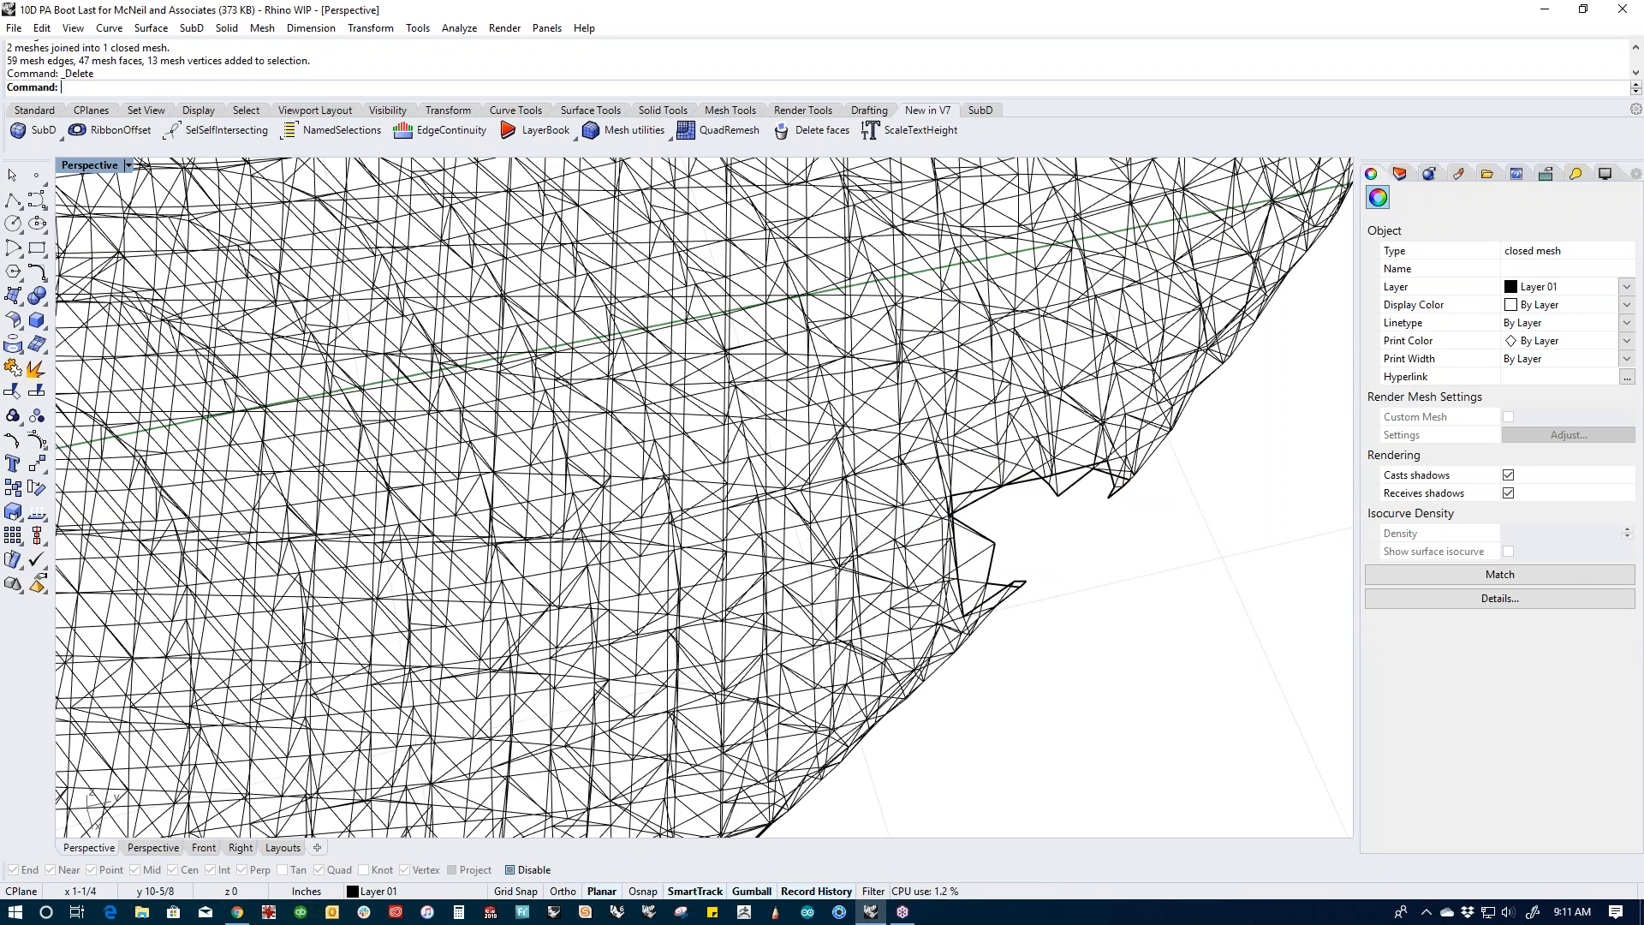
Step: Run the Check command on the last mesh and read the naked edges entry in its report
scroll(965, 676, down, 8)
right_drag(1019, 771, 1010, 682)
scroll(1004, 710, down, 6)
text(Check)
key(Return)
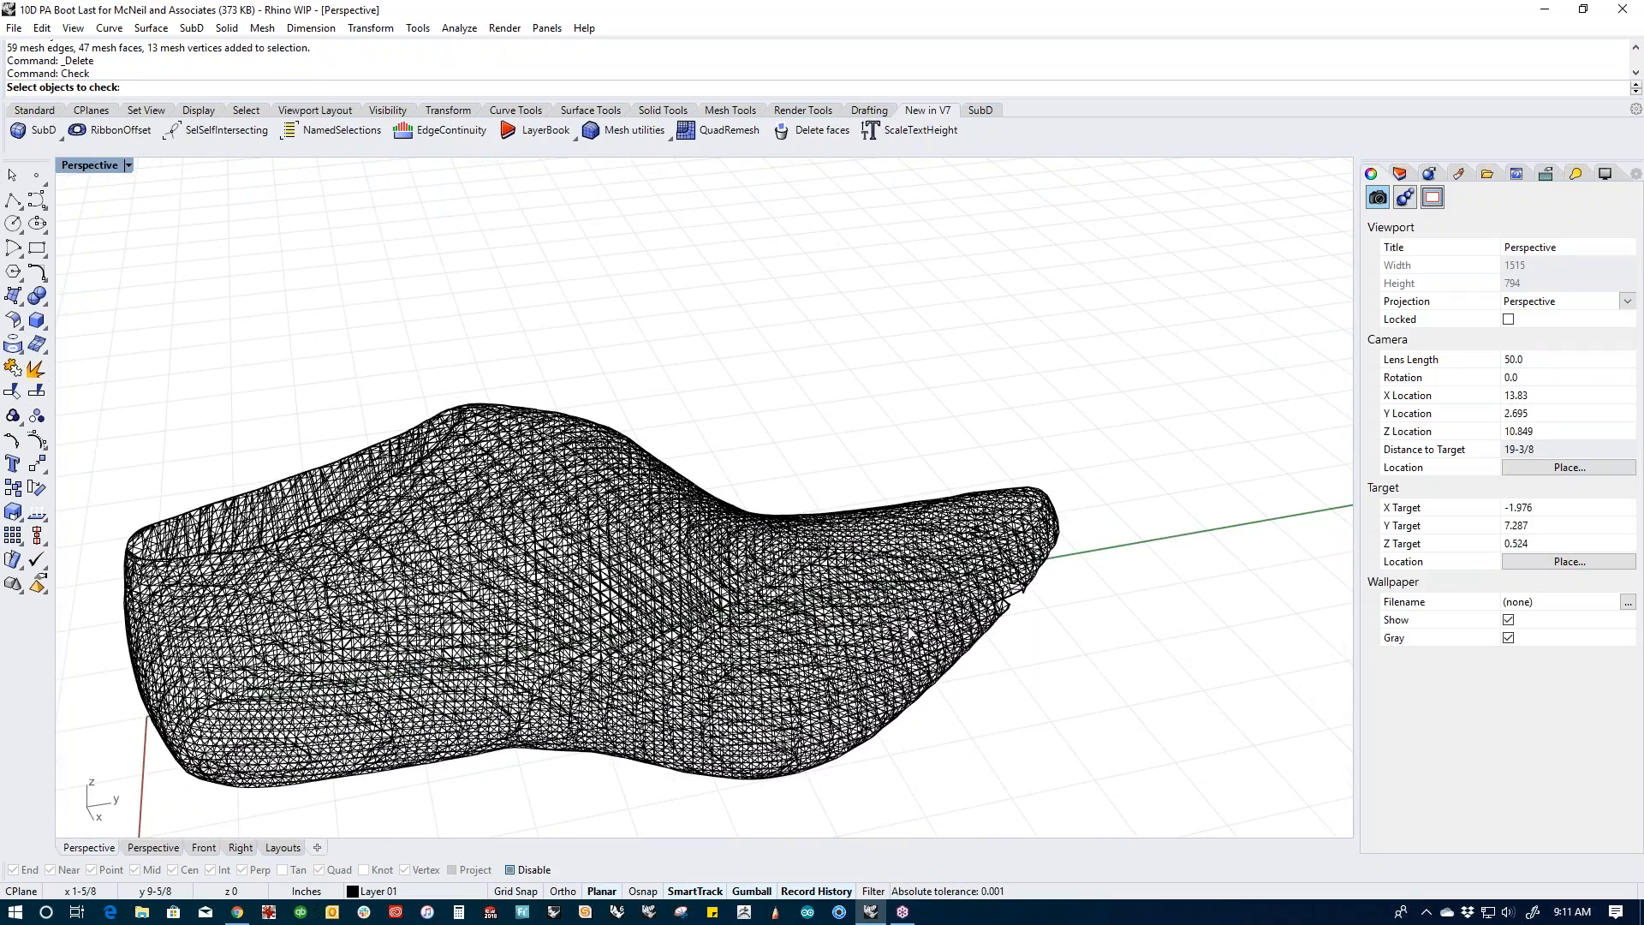
click(848, 621)
key(Return)
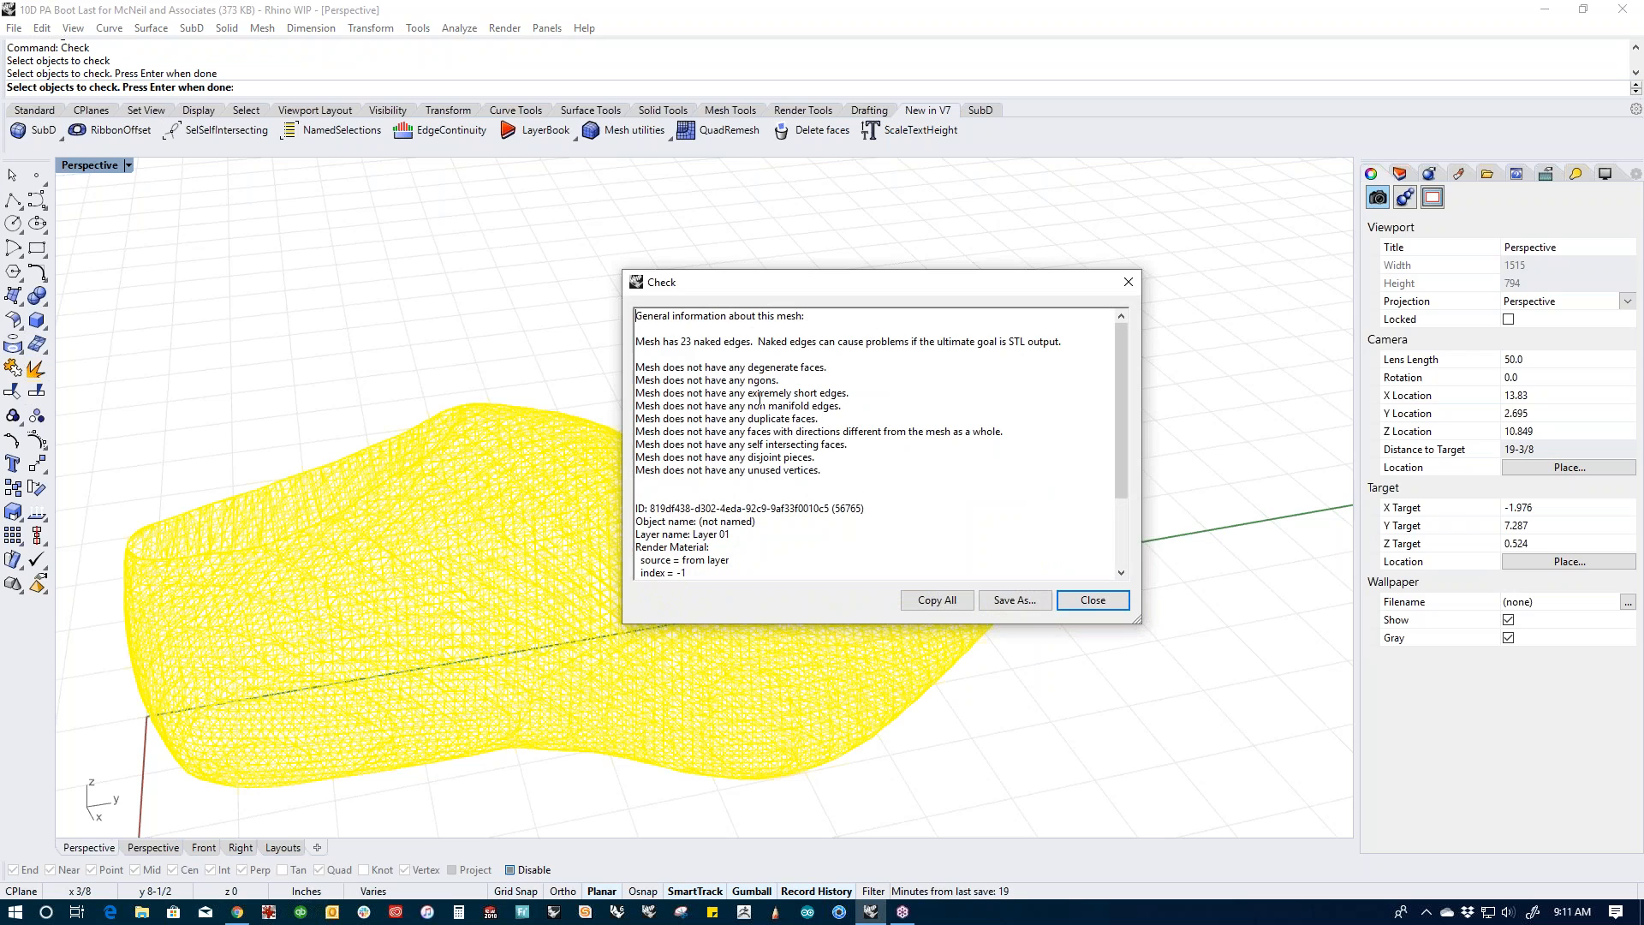
drag(697, 342, 650, 347)
triple_click(650, 343)
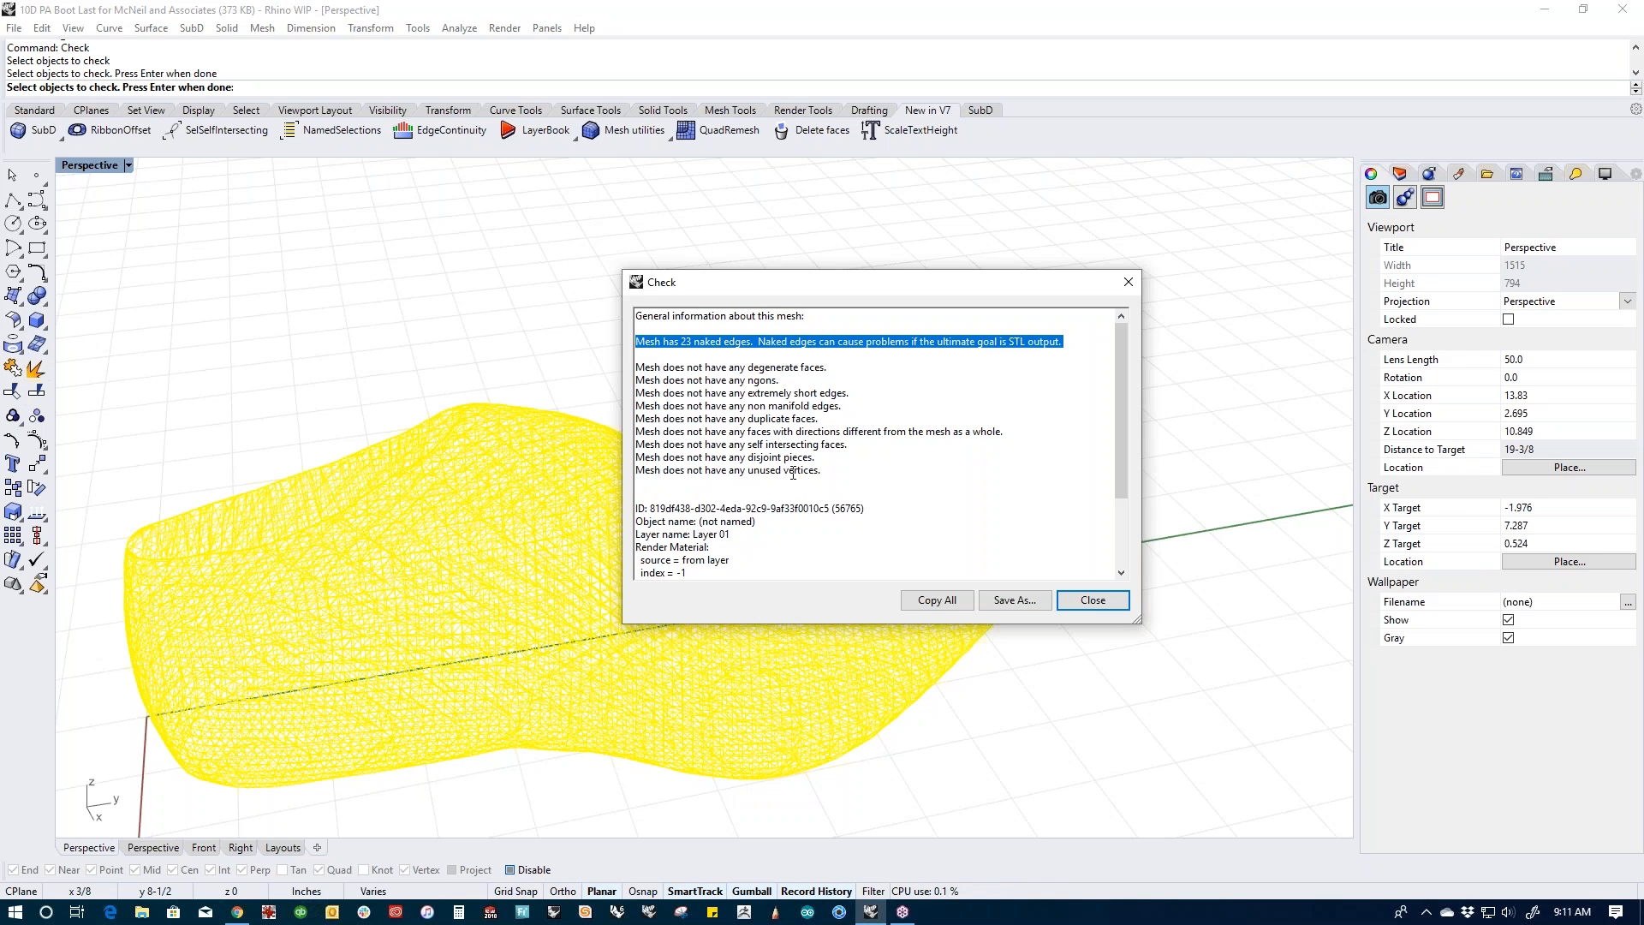
Step: Read the Check report's remaining mesh entries, from degenerate faces to unused vertices, and close the report
drag(820, 470, 779, 368)
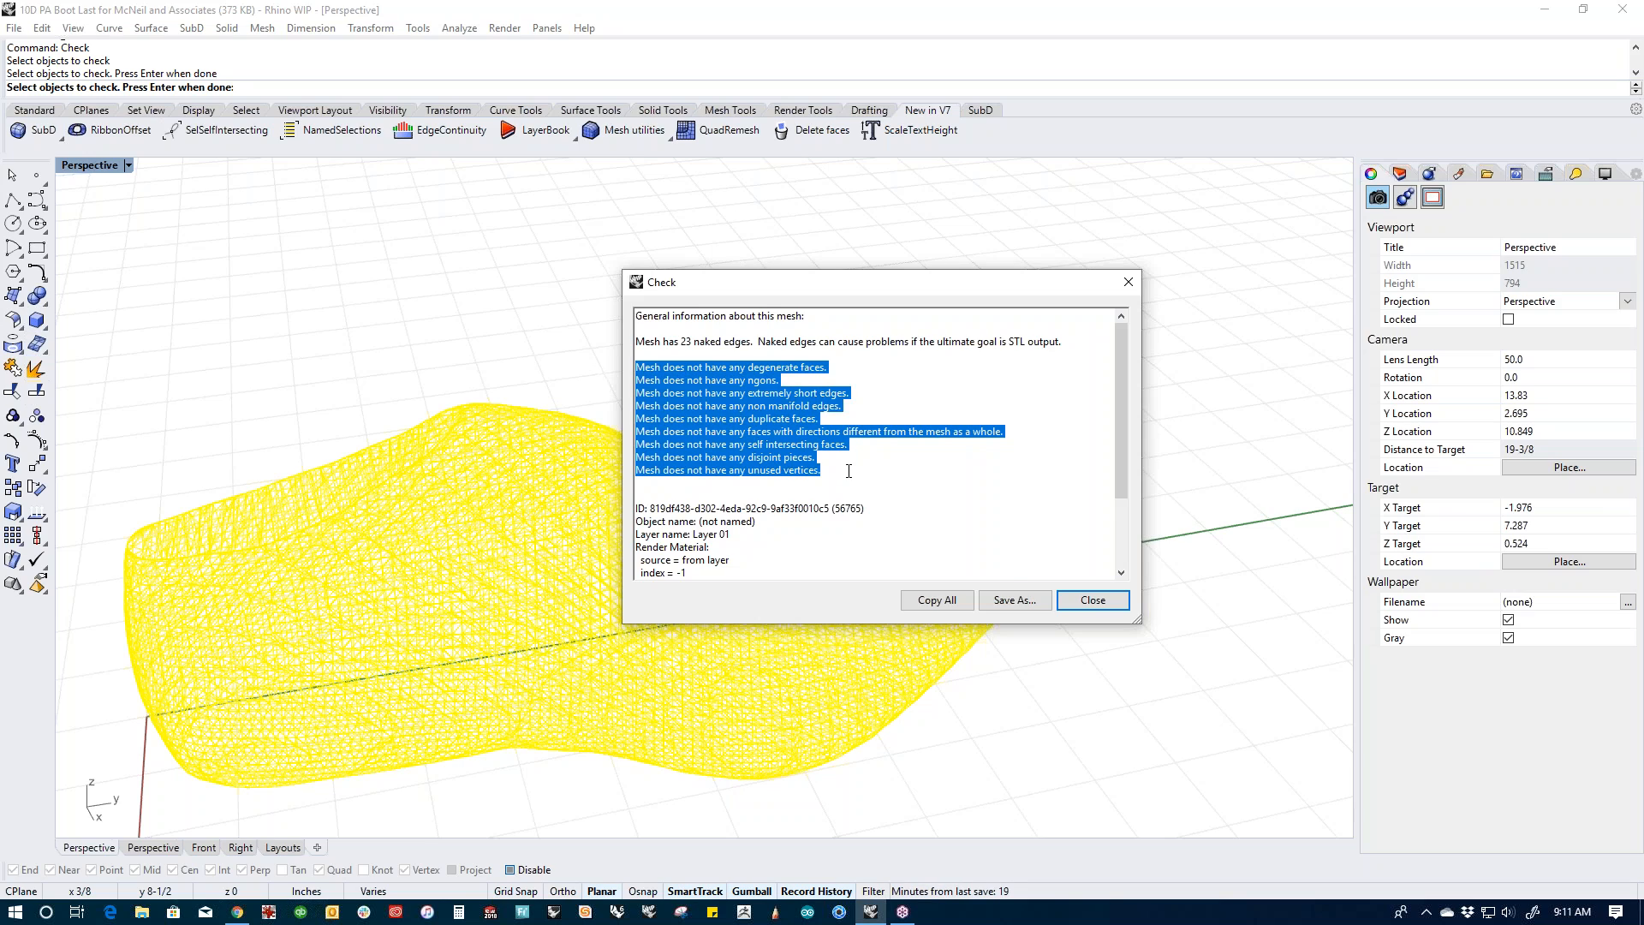
click(1092, 599)
Step: Run edge analysis on the last mesh and compare all edges with naked edges, leaving naked edges highlighted
scroll(1035, 593, up, 2)
drag(1118, 566, 976, 645)
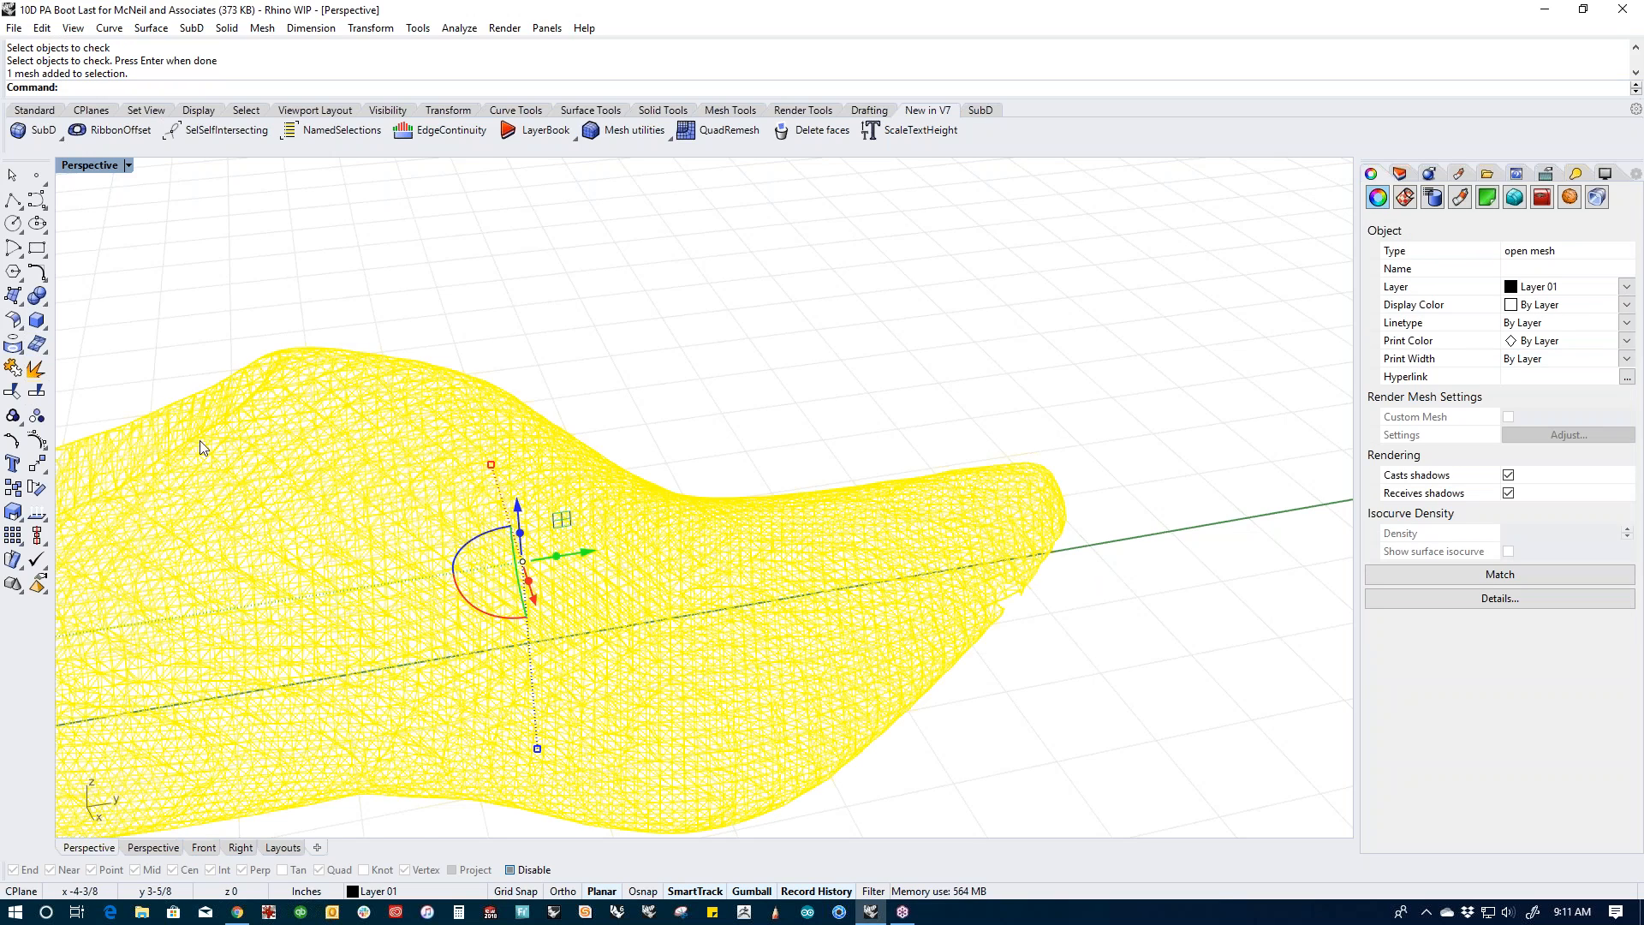
click(36, 511)
click(85, 571)
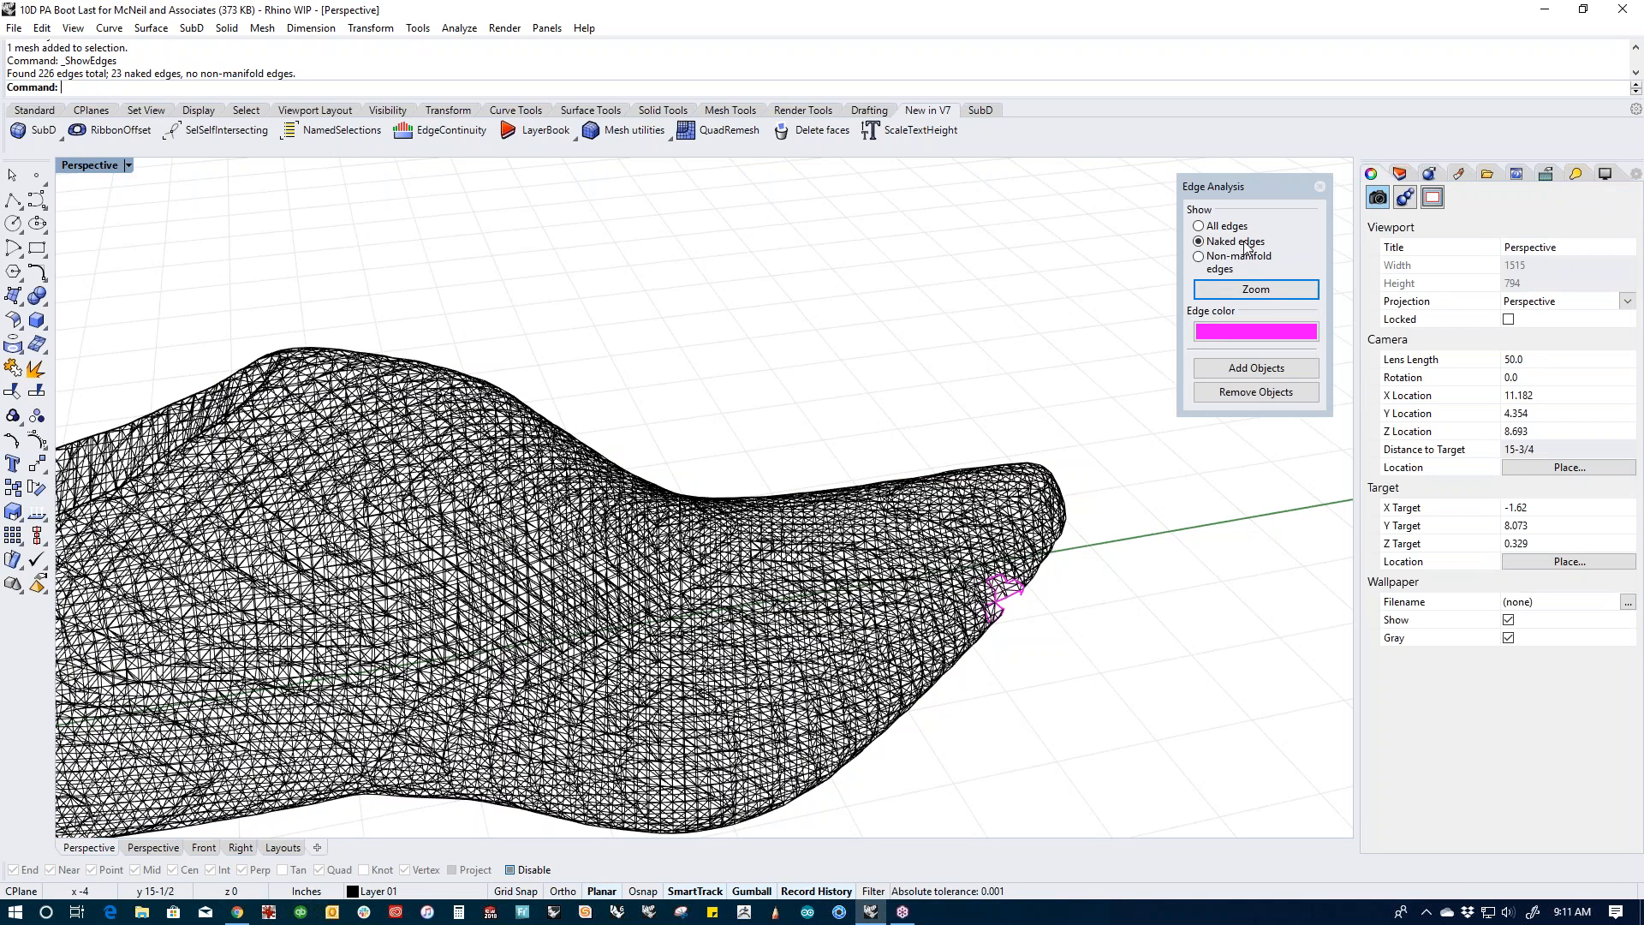
click(1229, 229)
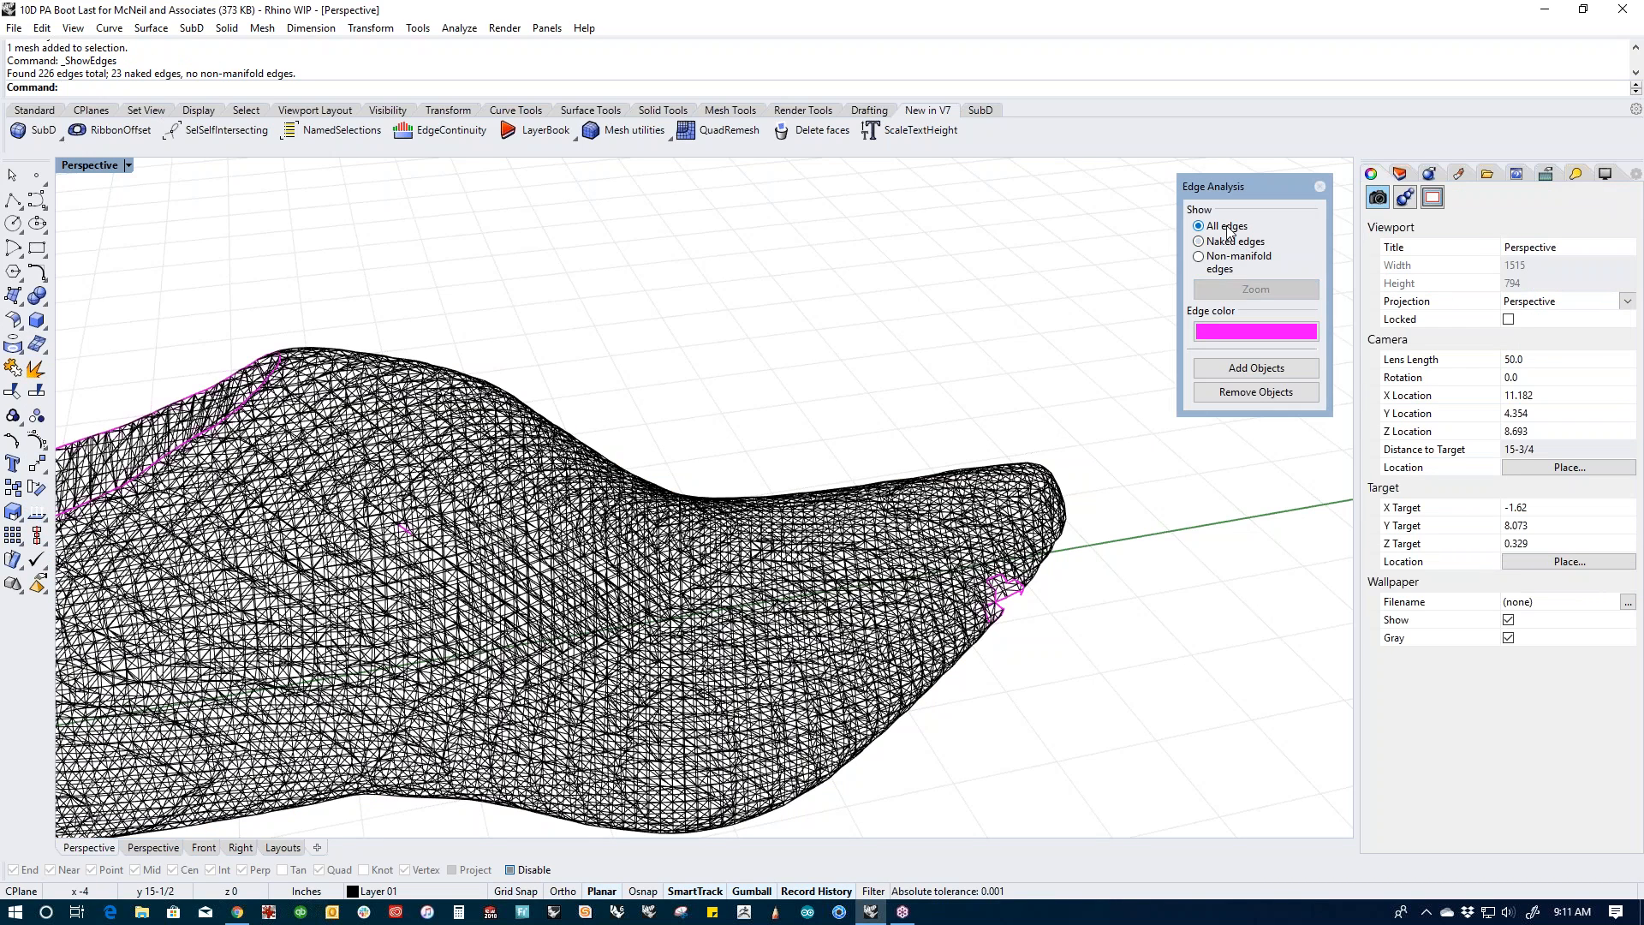
click(1235, 243)
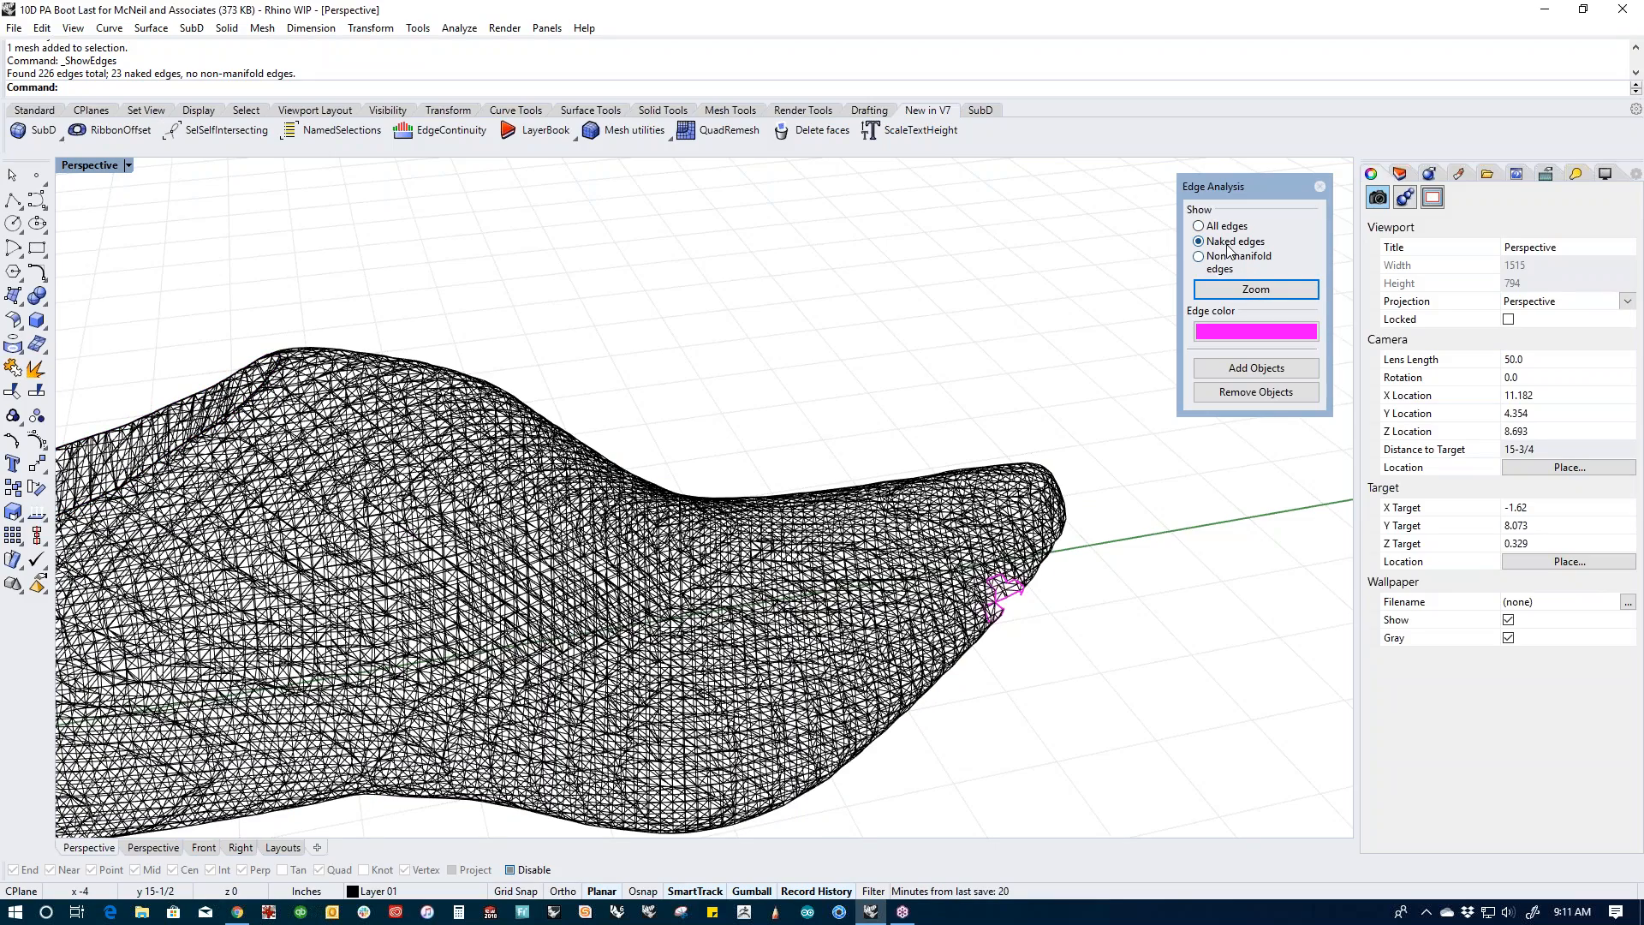
Step: Set the Perspective viewport to Shaded display and examine the open hole along the last's lower edge near the toe
scroll(1032, 600, up, 5)
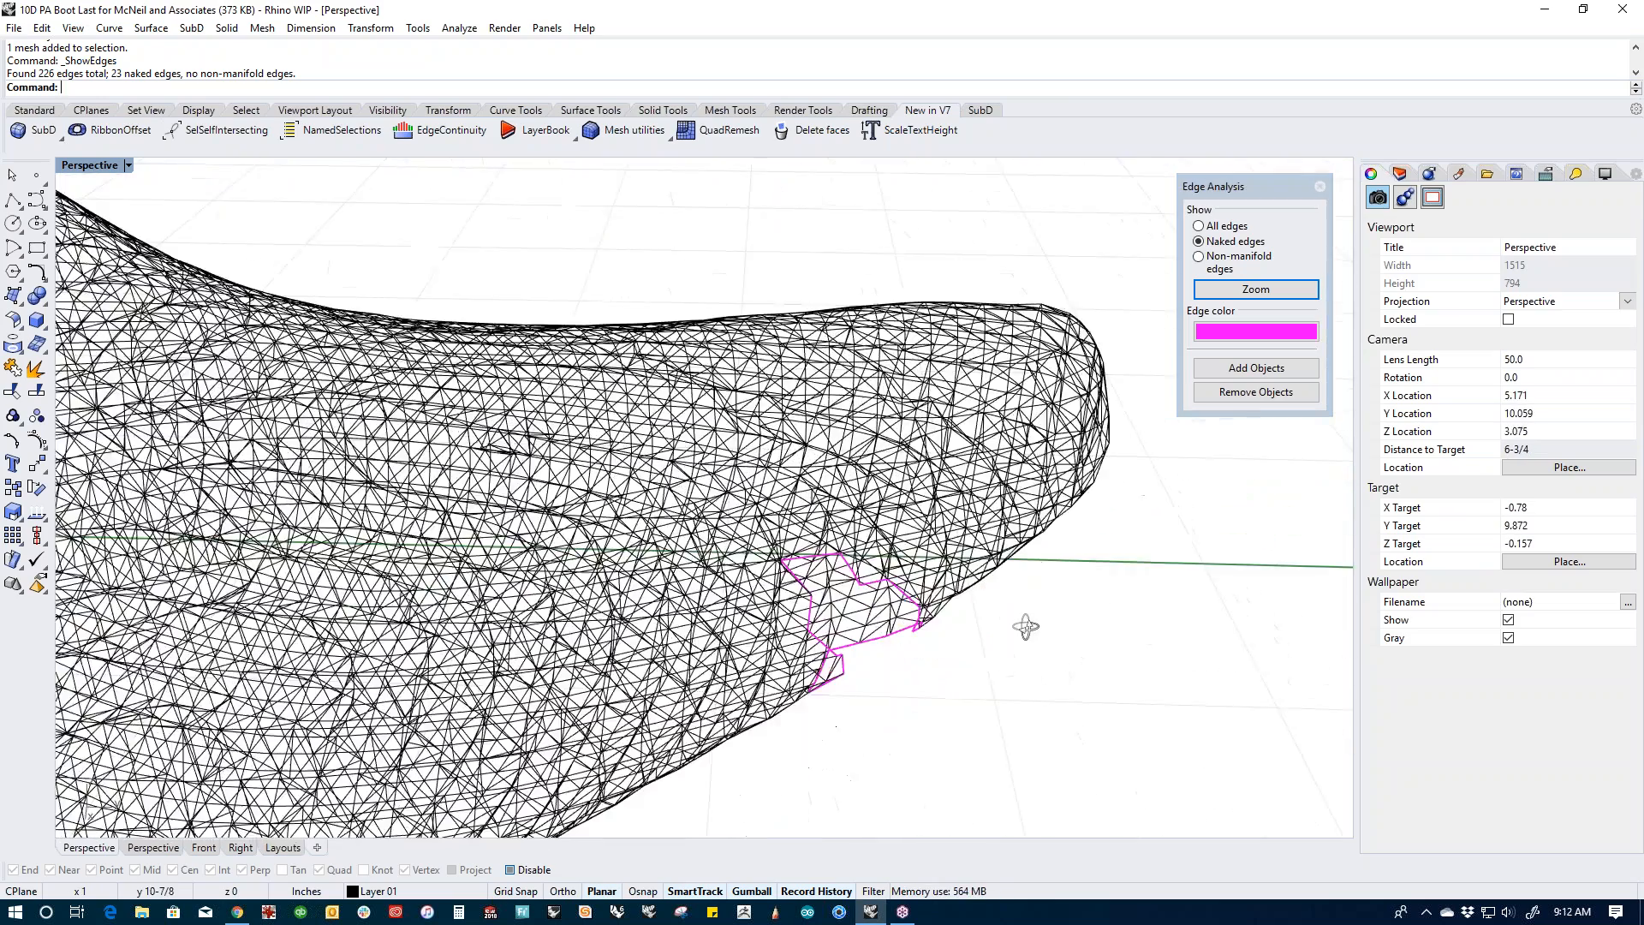
middle_click(1017, 614)
click(942, 552)
mouse_move(925, 576)
right_down()
mouse_move(870, 628)
mouse_move(799, 535)
mouse_move(800, 616)
right_up()
scroll(702, 490, up, 5)
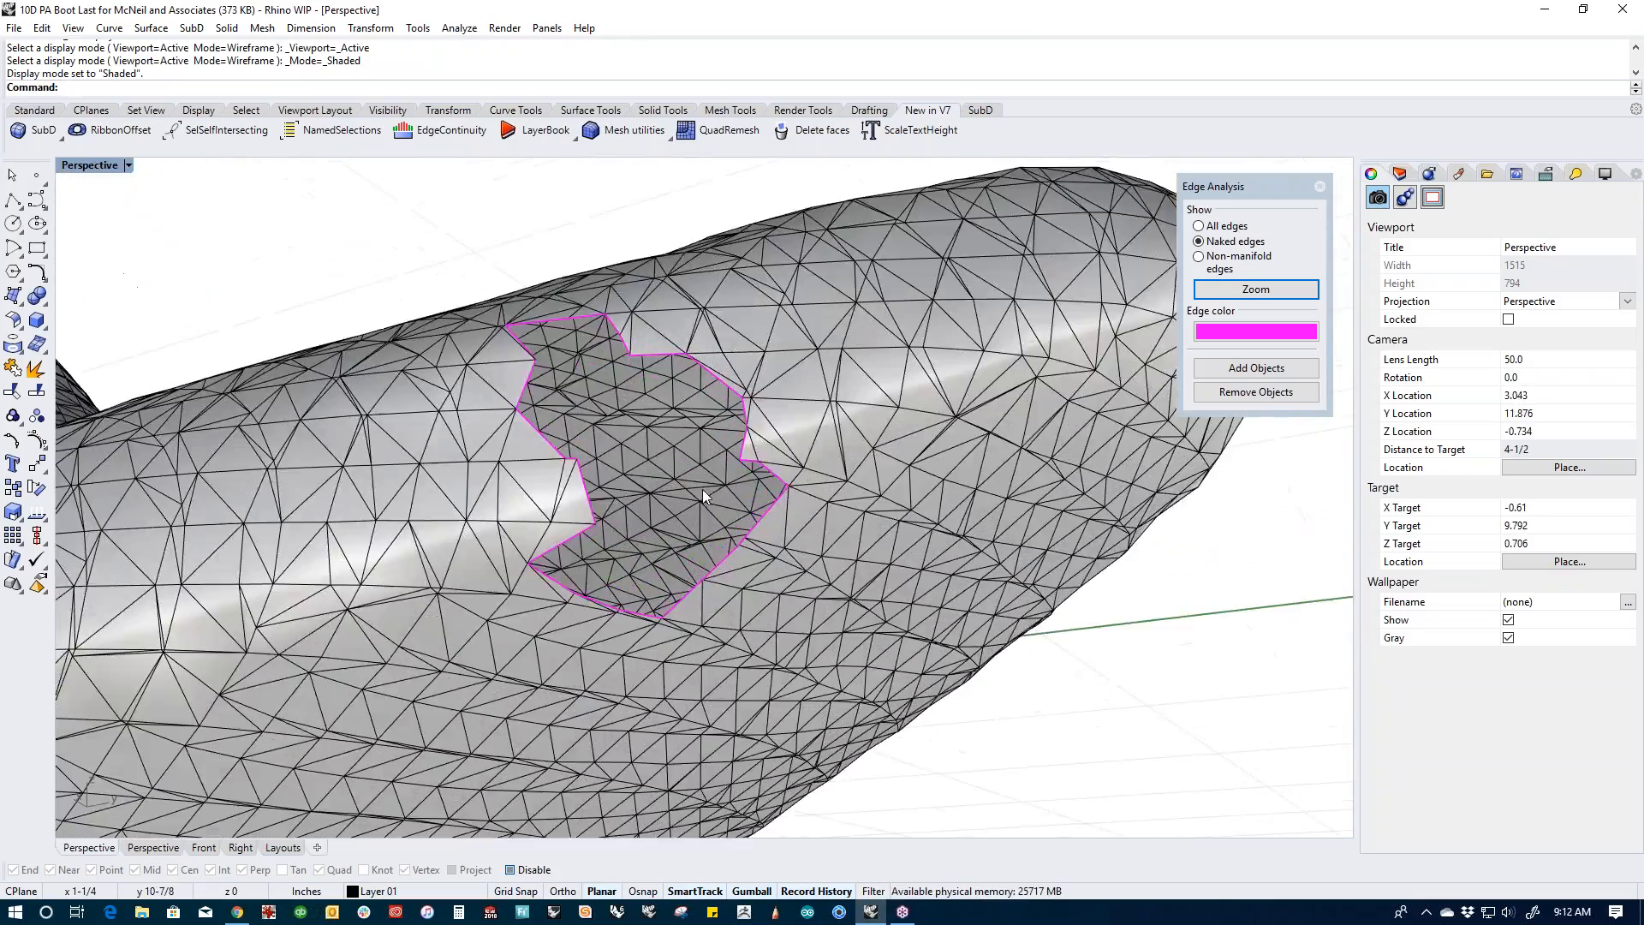
scroll(753, 540, down, 4)
right_drag(753, 540, 540, 780)
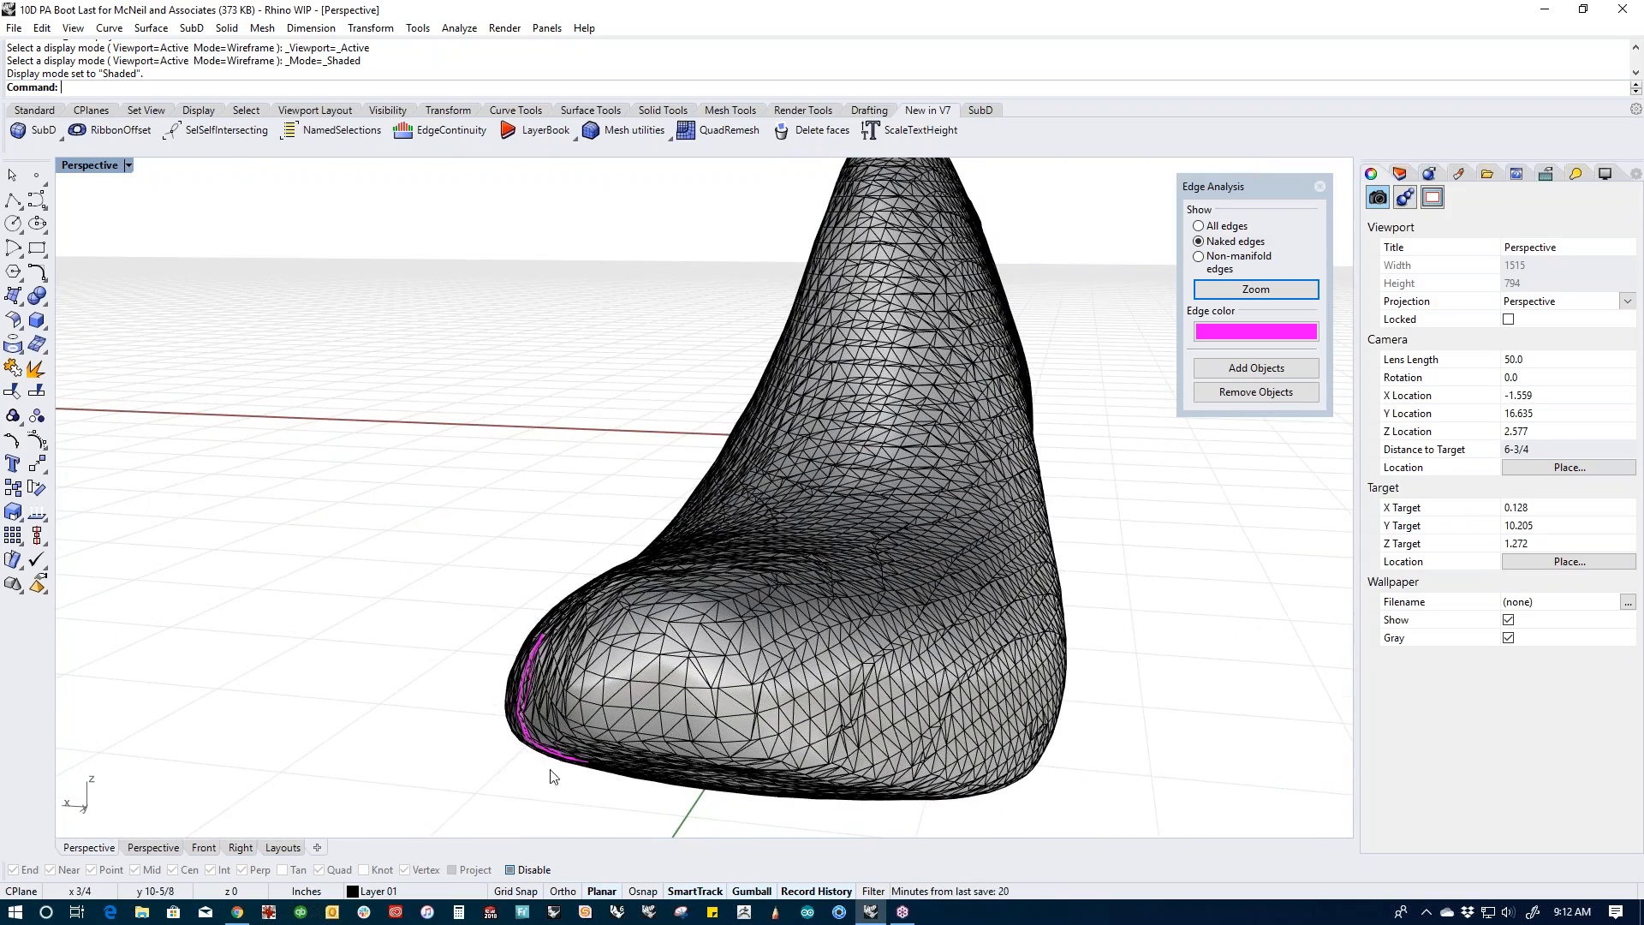
right_drag(501, 723, 694, 565)
scroll(692, 591, up, 5)
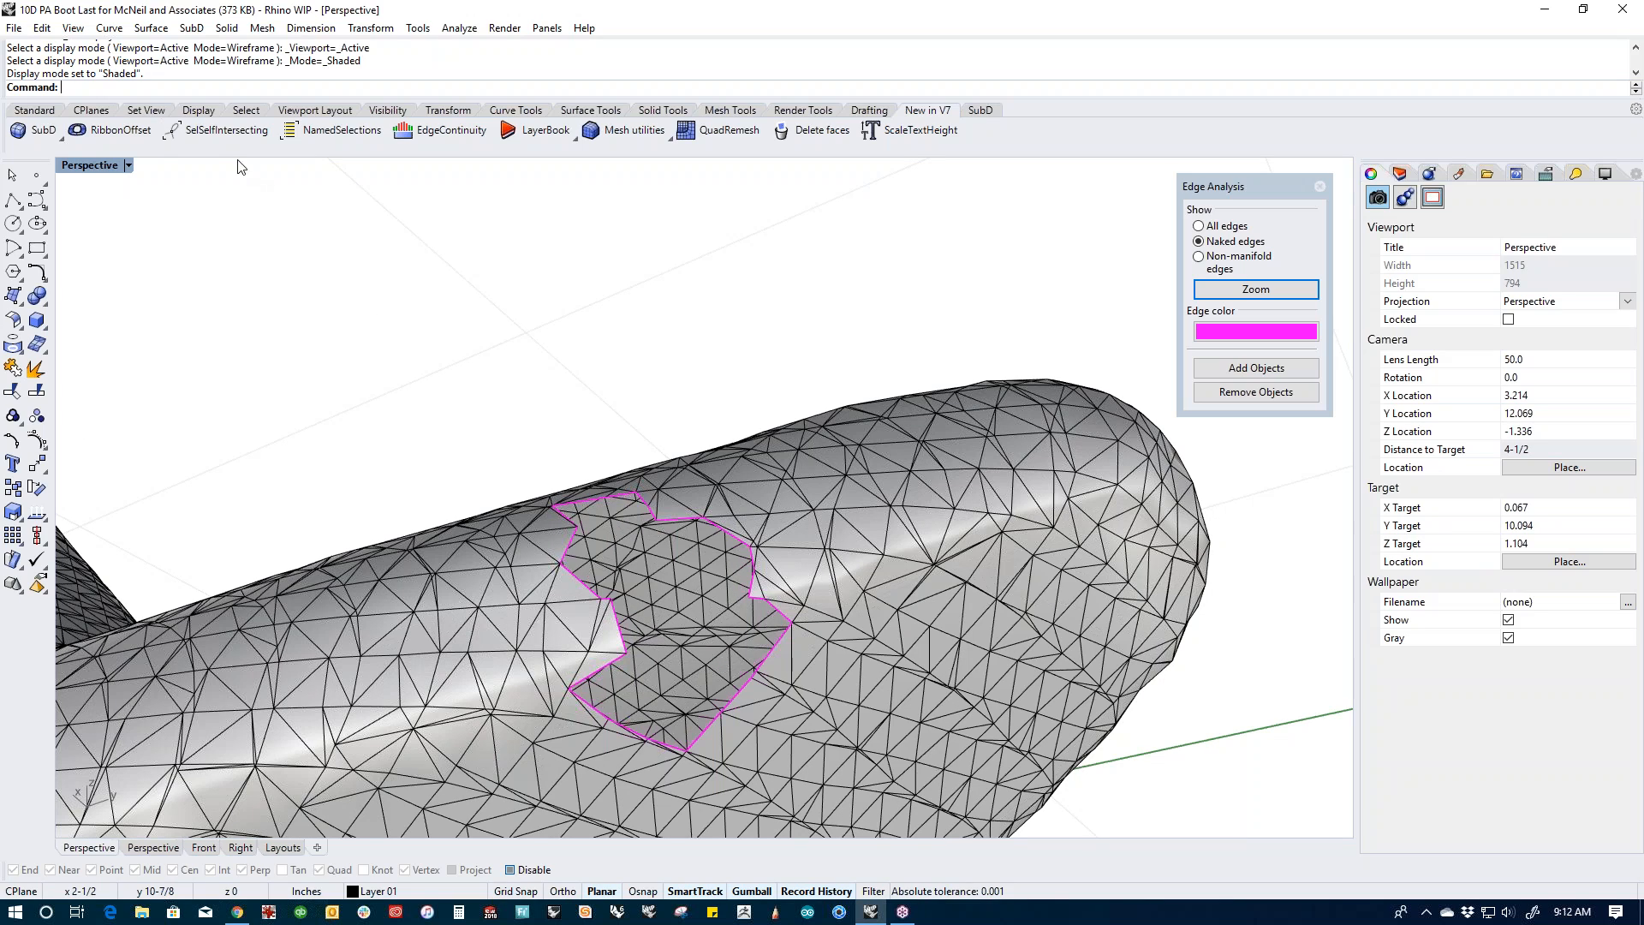
Step: Bridge the middle of the hole with a Patch Single Face between two opposite naked edges, keeping JoinMesh=Yes
click(262, 28)
mouse_move(343, 279)
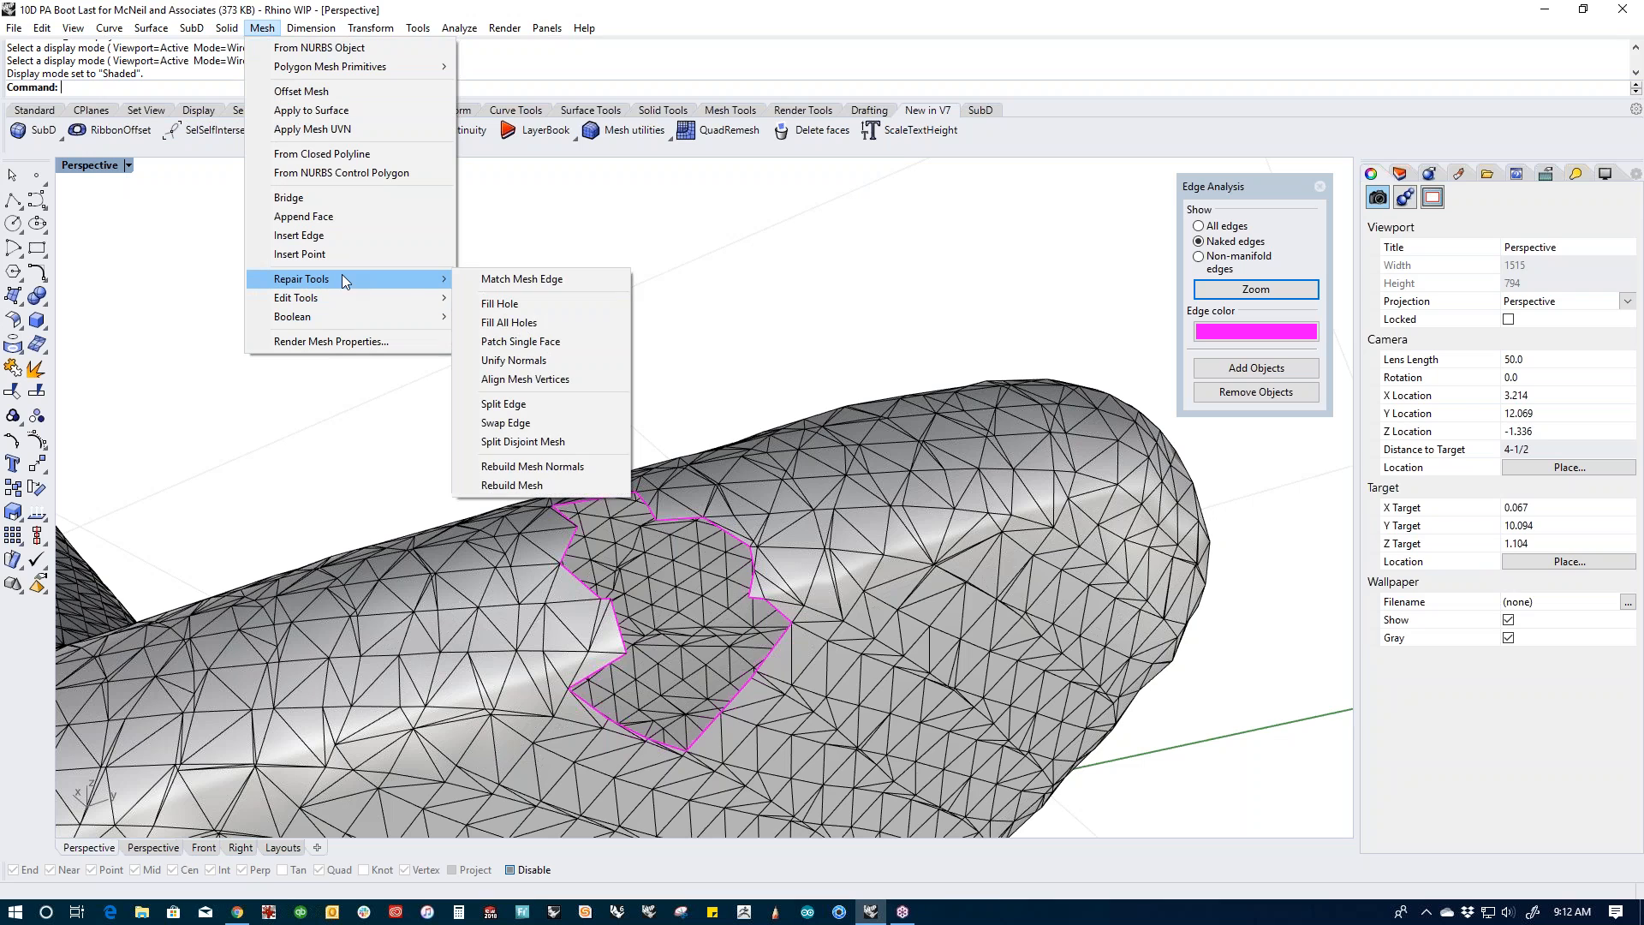
click(520, 342)
scroll(617, 655, up, 5)
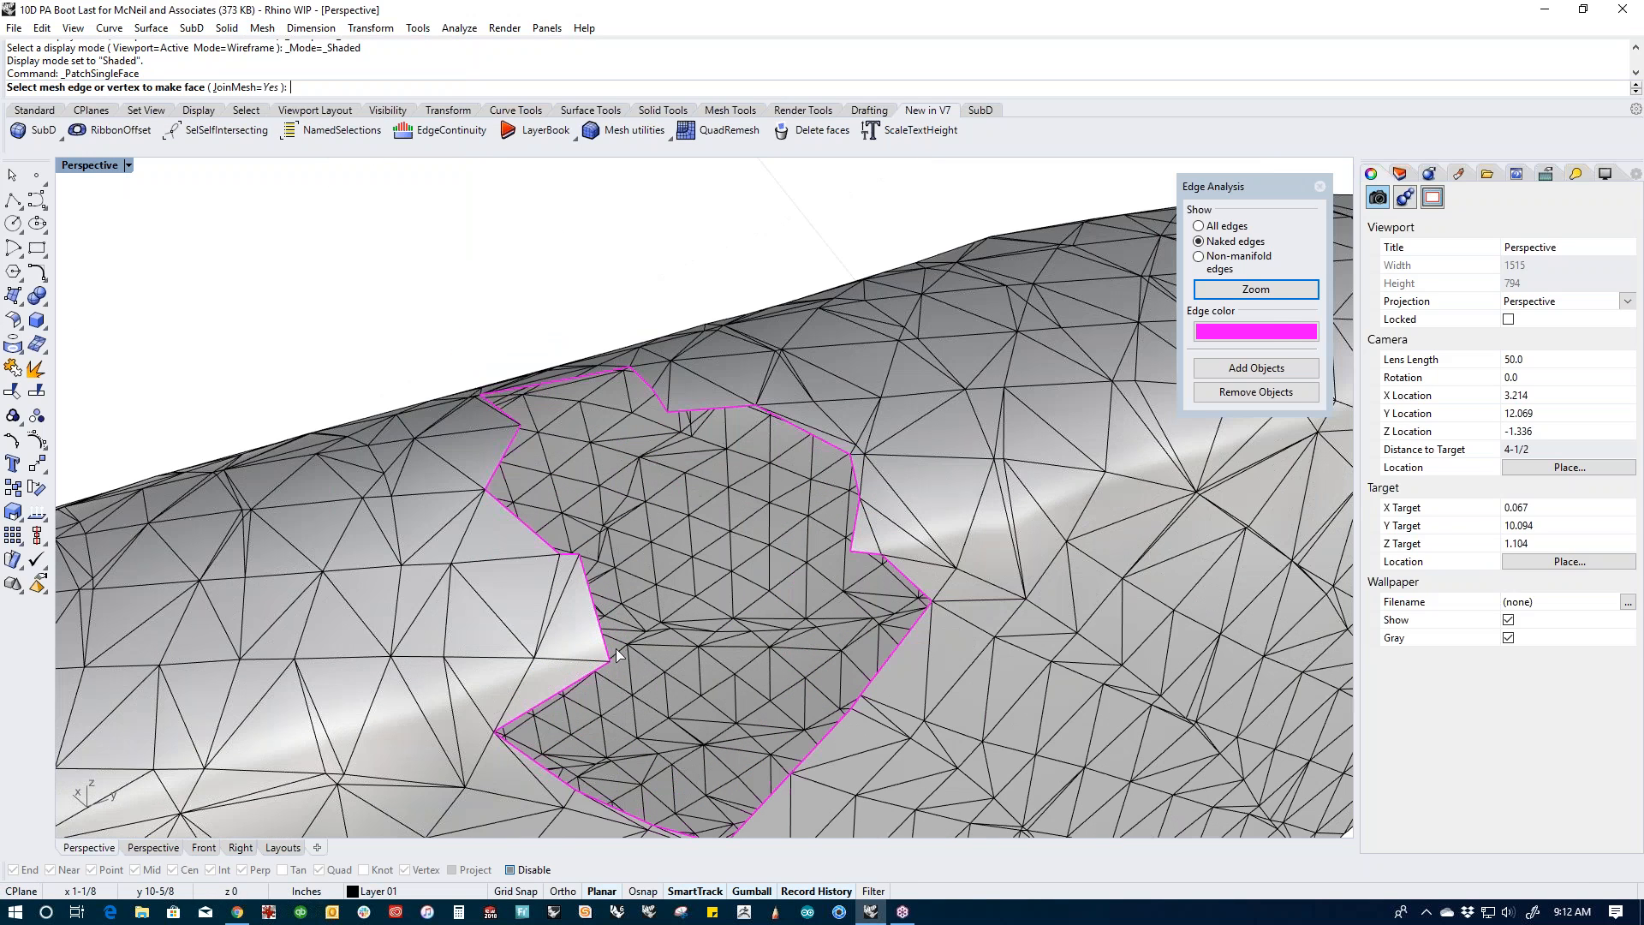
click(606, 652)
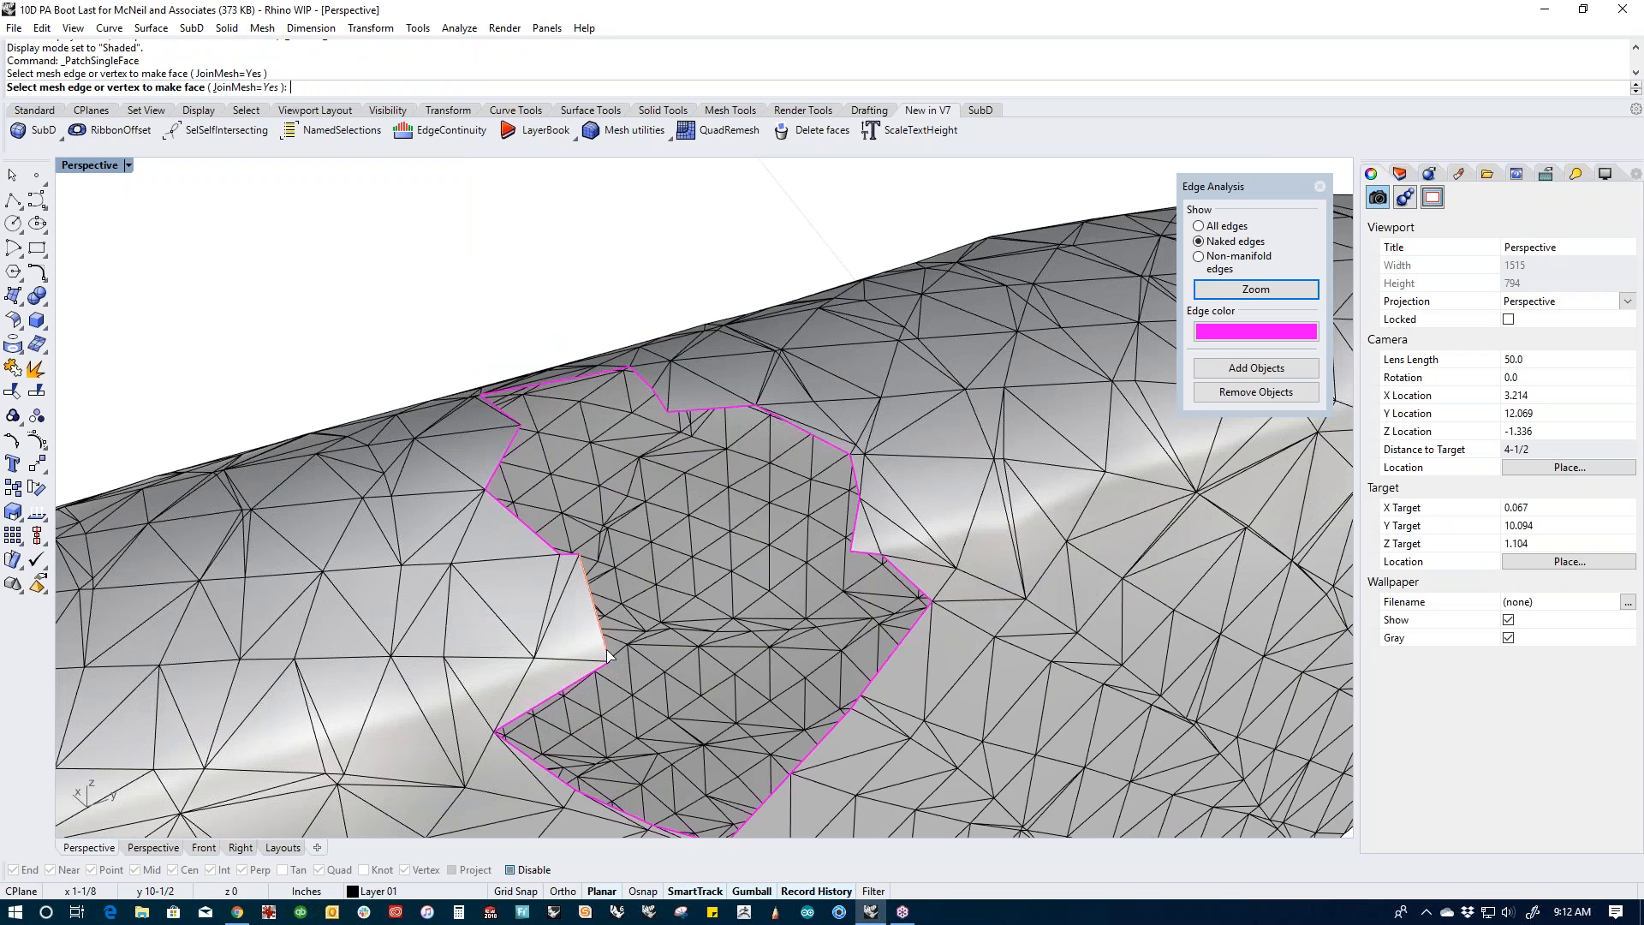
click(859, 522)
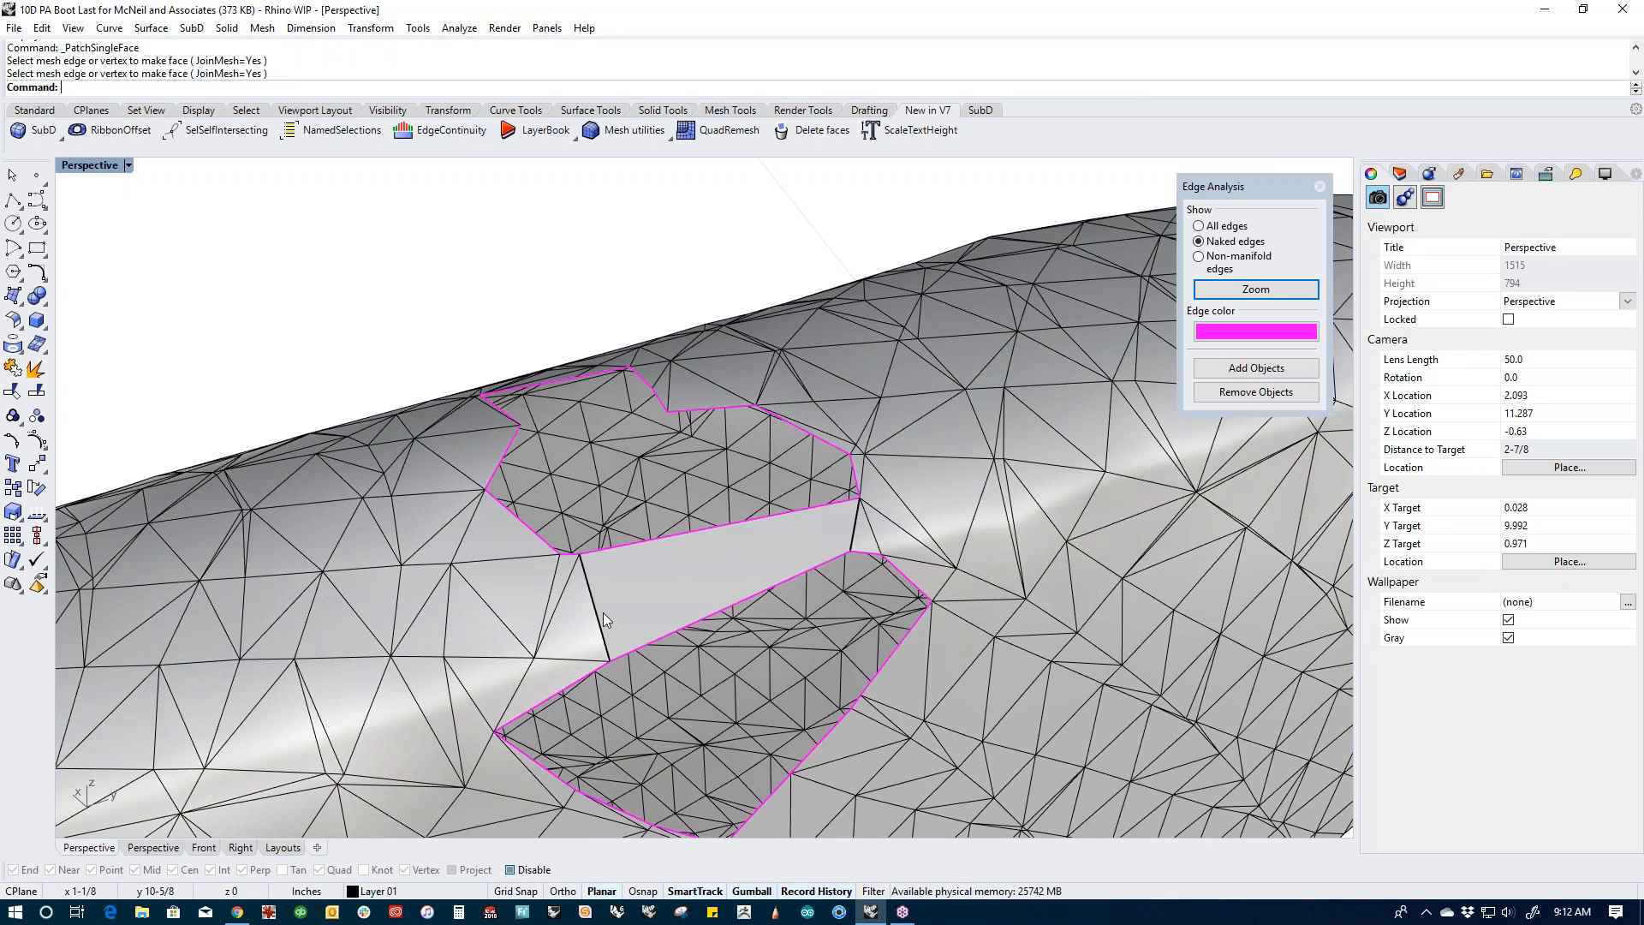
Step: Fill the two holes remaining on either side of the bridging face with FillMeshHole
scroll(769, 531, down, 4)
right_drag(769, 531, 822, 572)
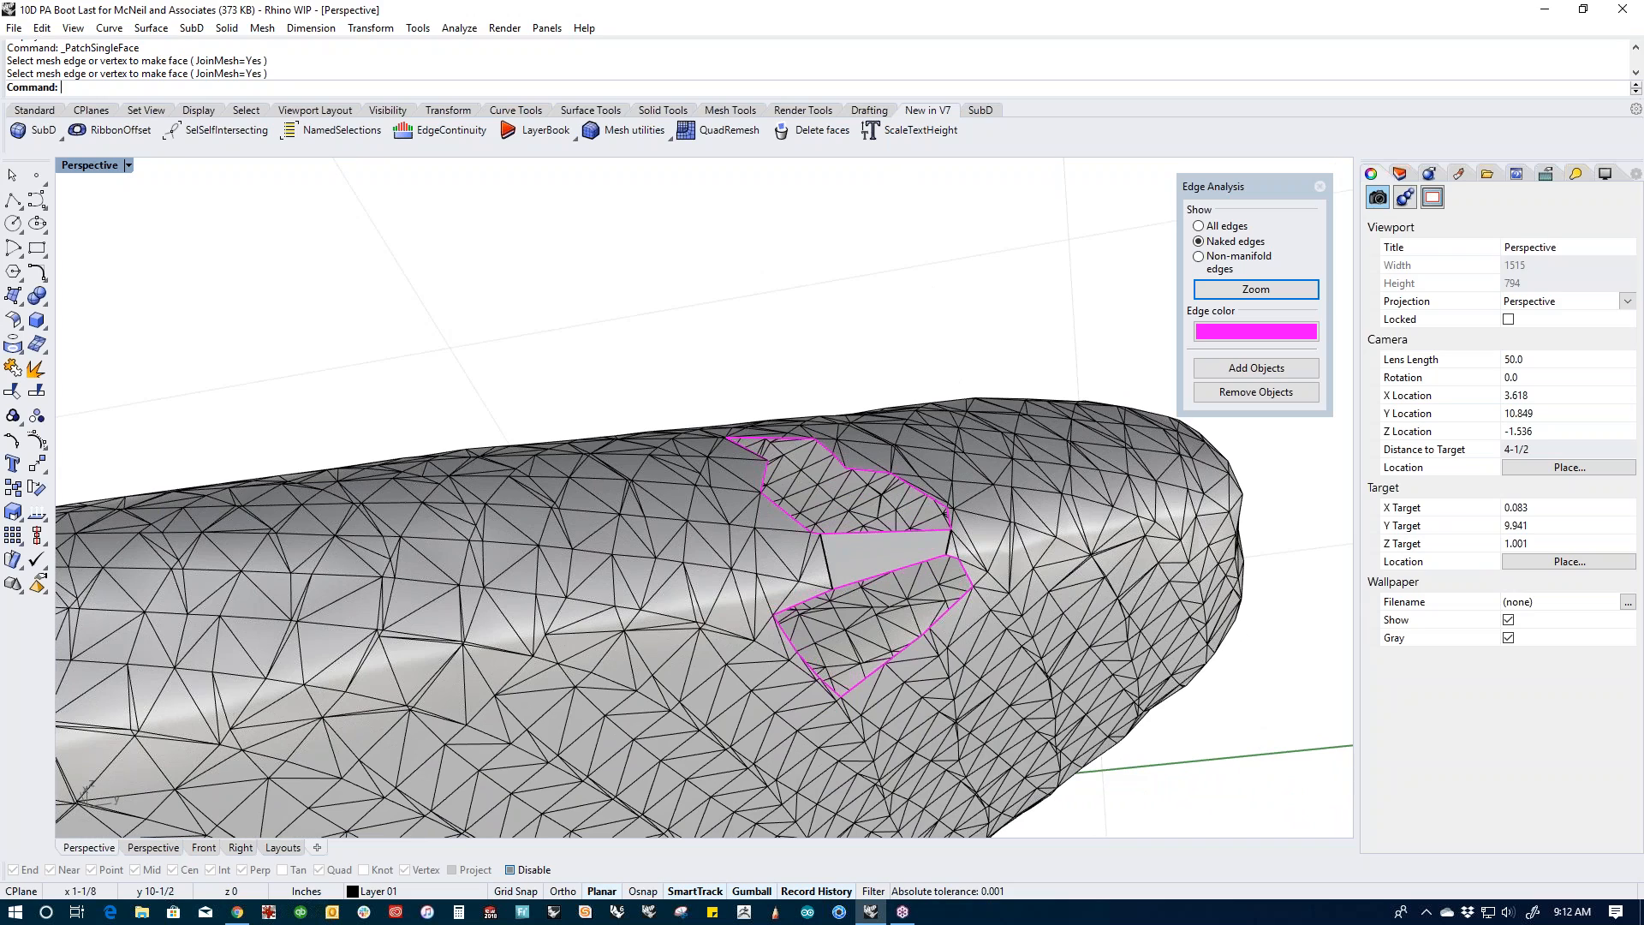
text(FillMeshHoles)
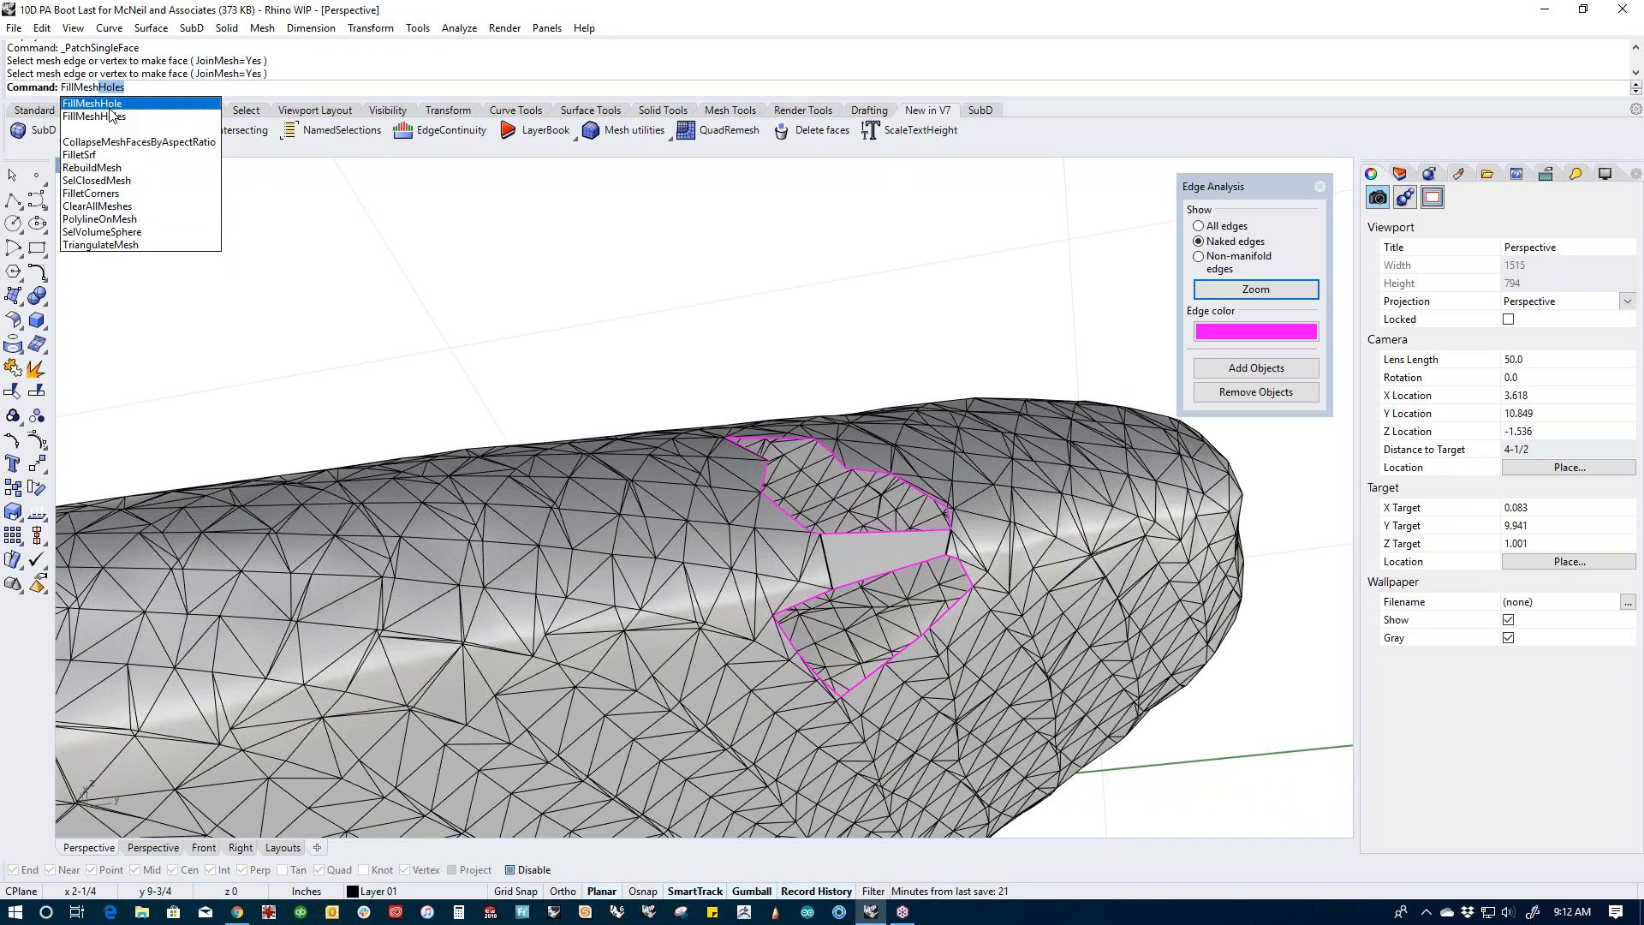
click(112, 103)
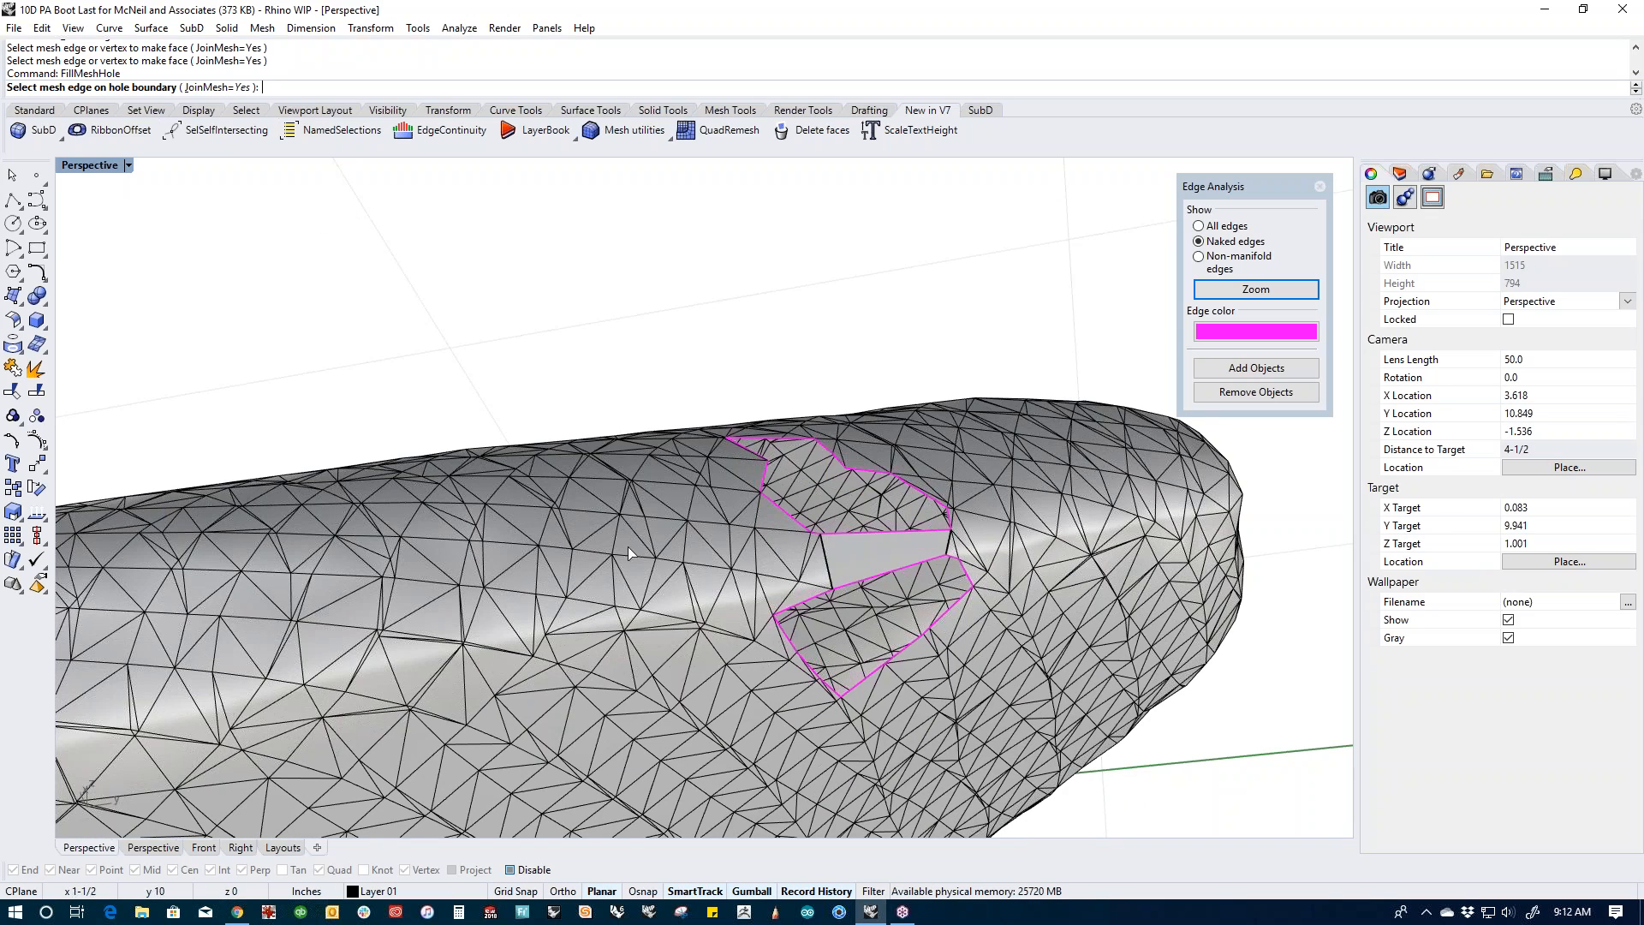
click(795, 653)
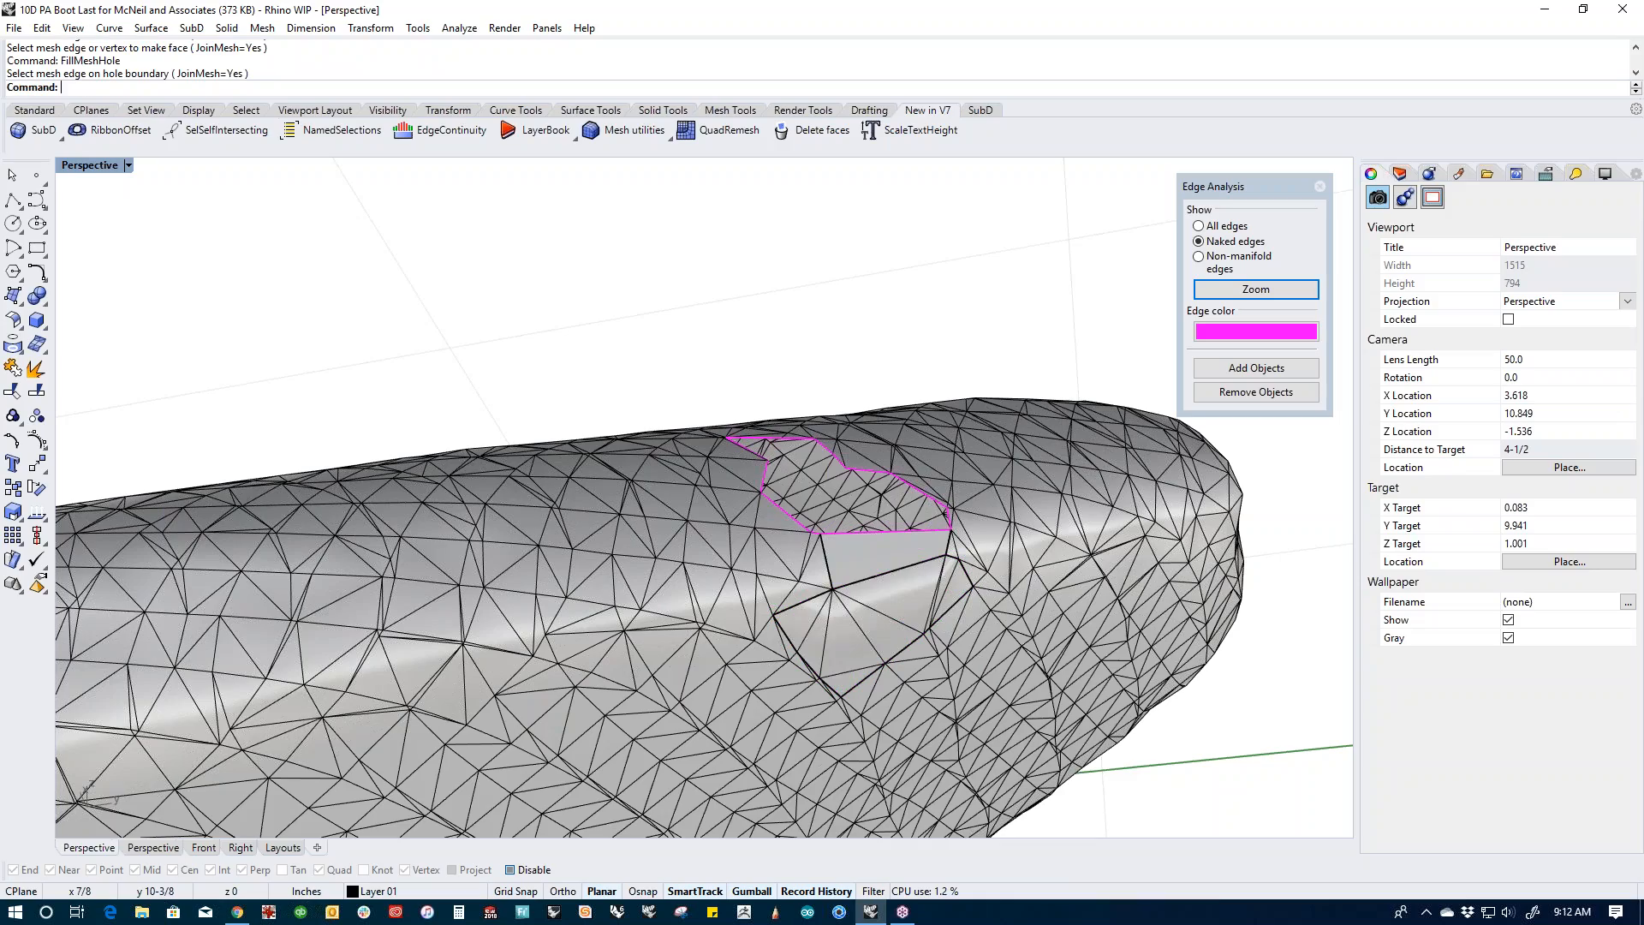
key(Return)
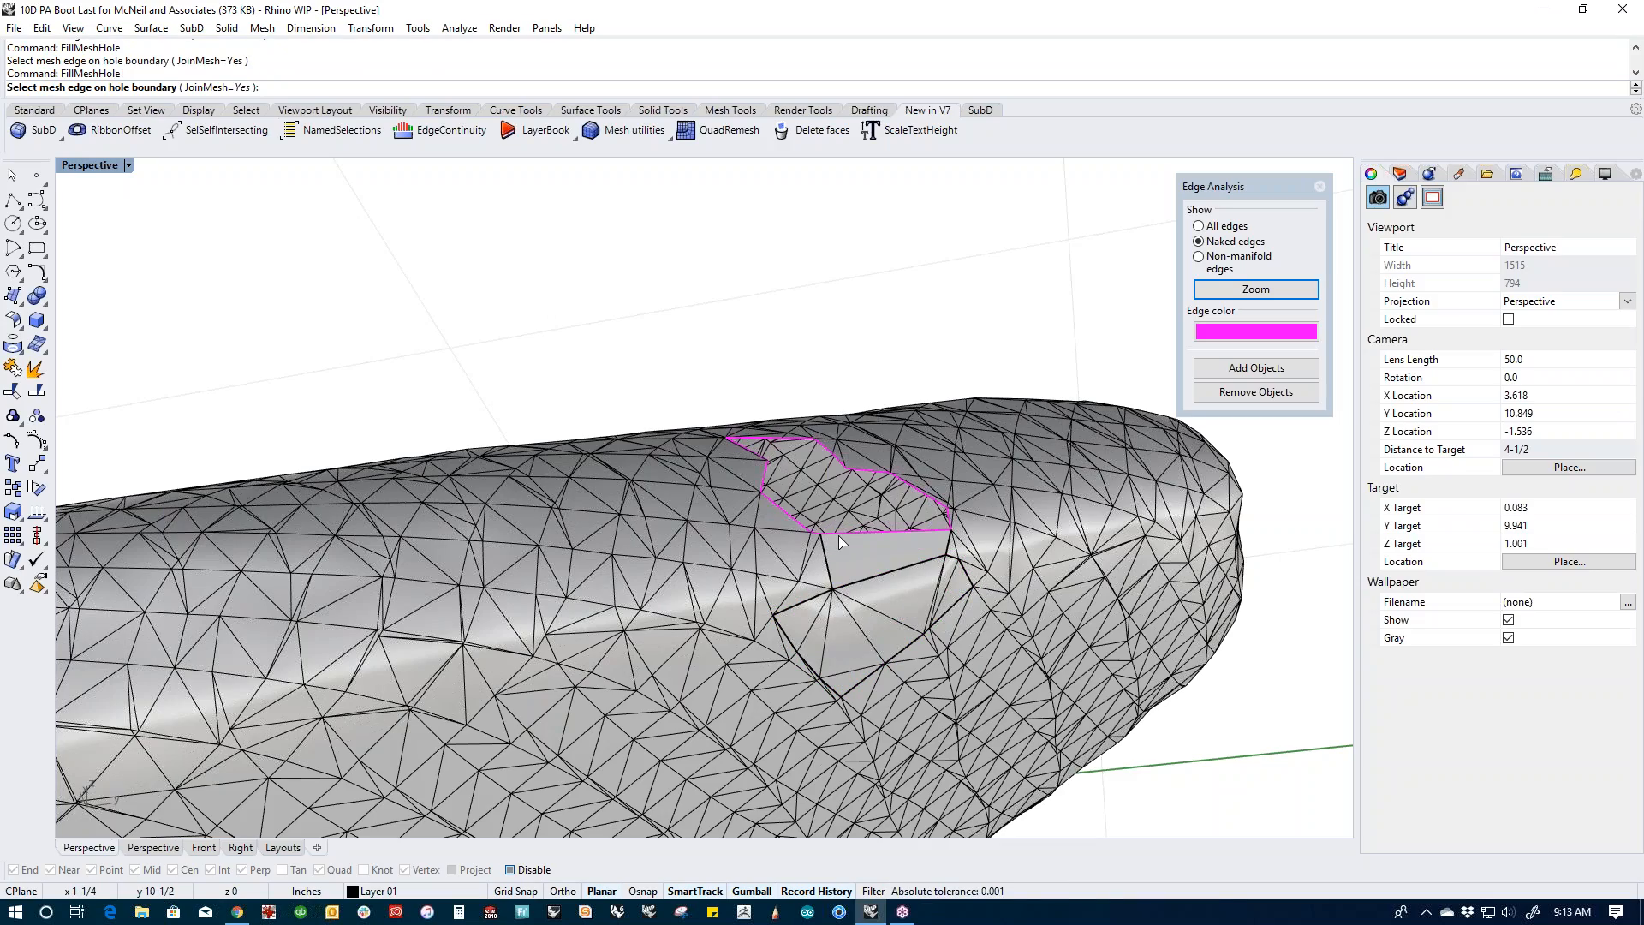
click(839, 533)
Step: Inspect the filled area near the toe up close and briefly select the bridging mesh face
scroll(701, 440, down, 3)
right_drag(702, 440, 666, 617)
scroll(722, 637, up, 10)
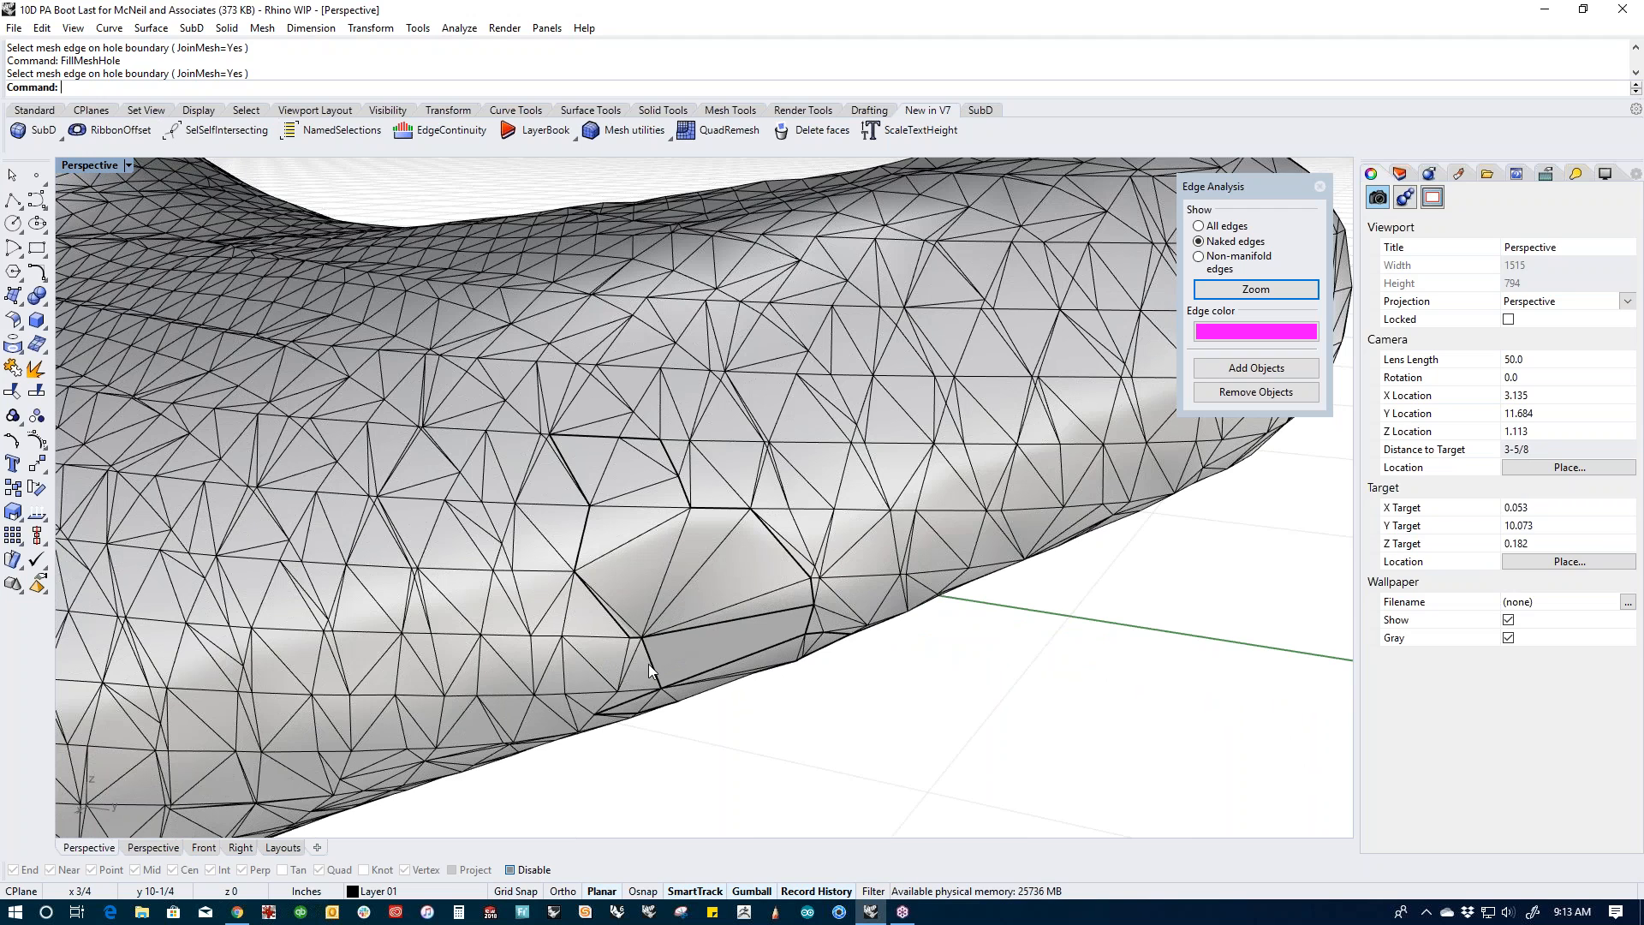
scroll(650, 583, down, 10)
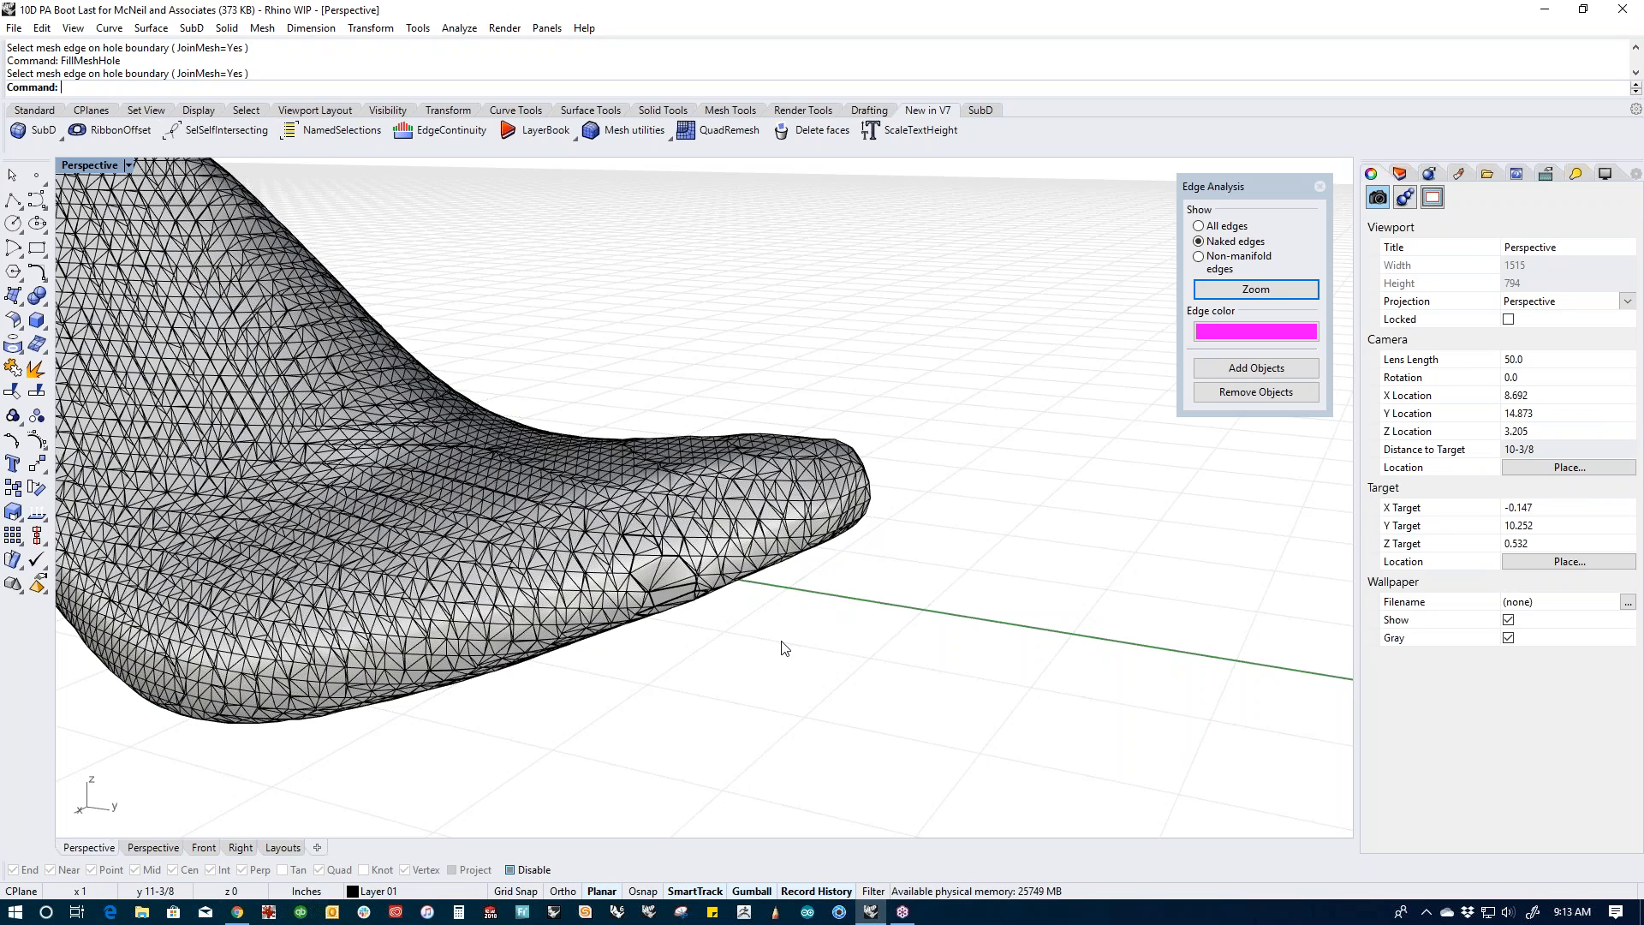
scroll(694, 603, up, 6)
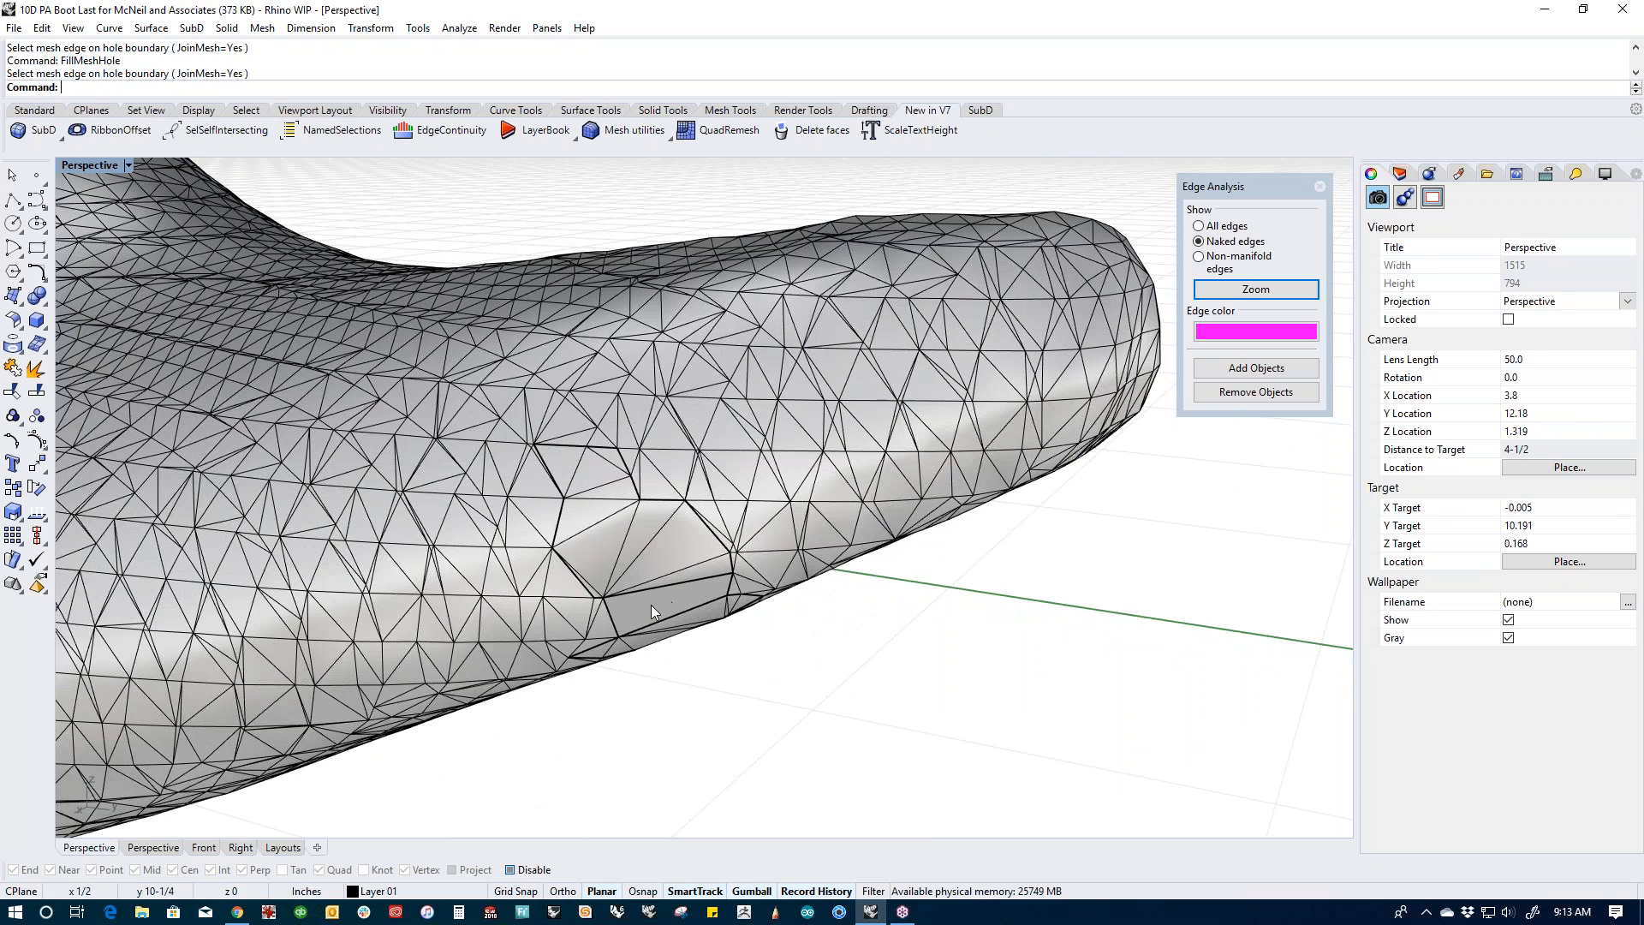
ctrl+shift+click(650, 604)
click(910, 634)
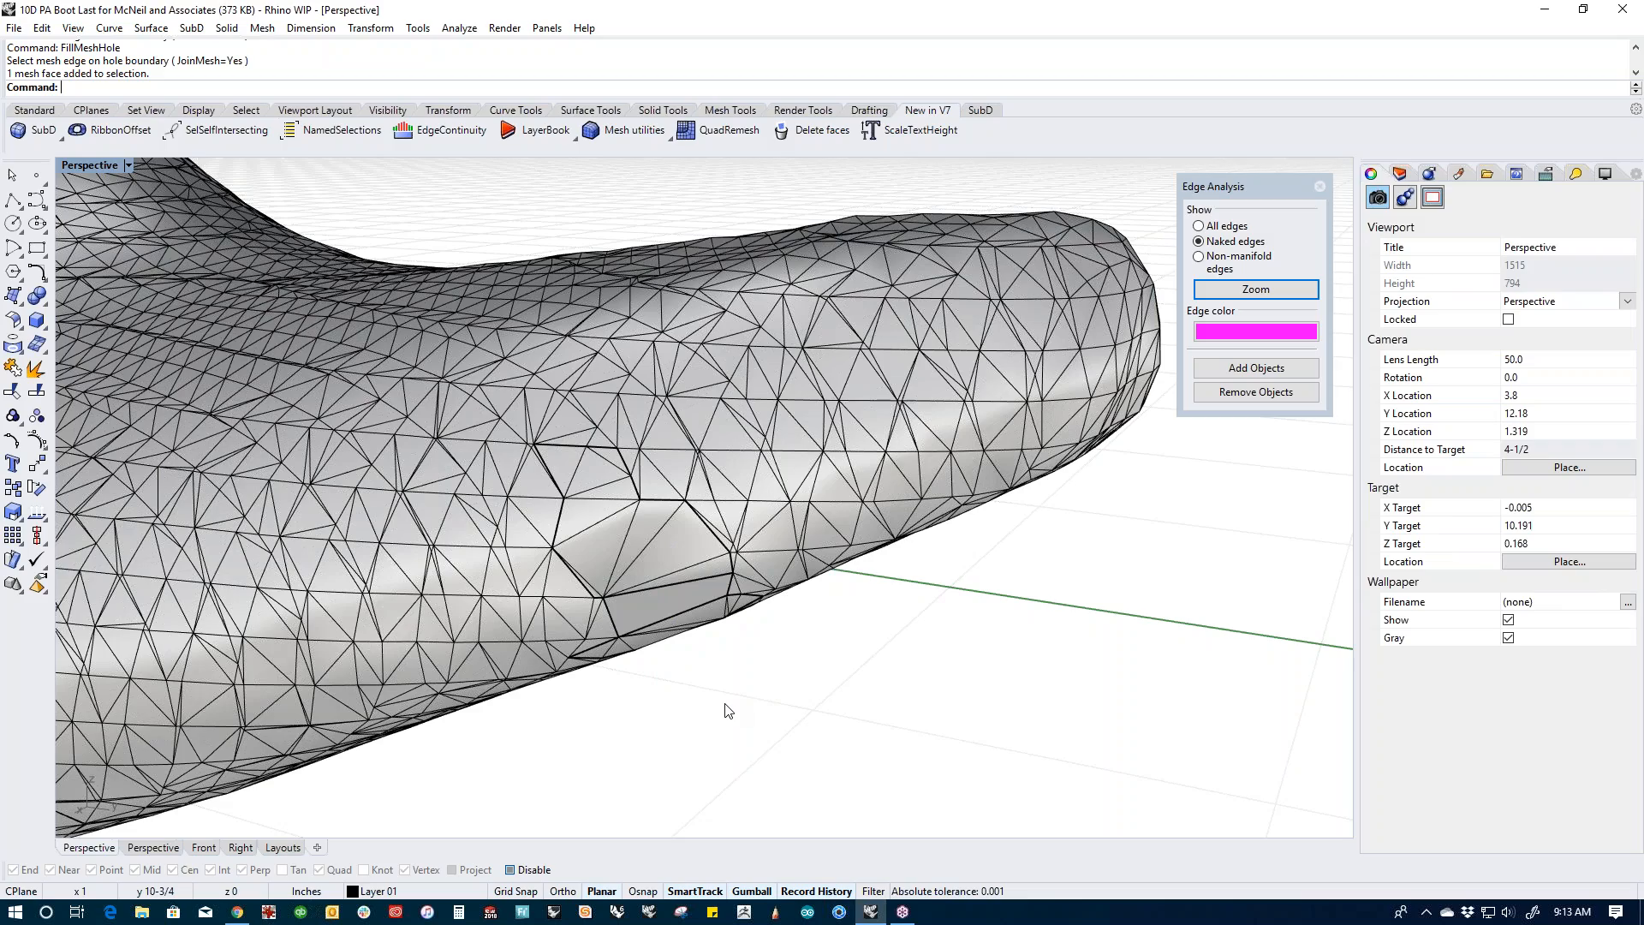
Step: Run SelOpenMesh to test for open meshes, then select the last itself to check it and deselect it
scroll(800, 617, down, 8)
right_drag(855, 697, 811, 671)
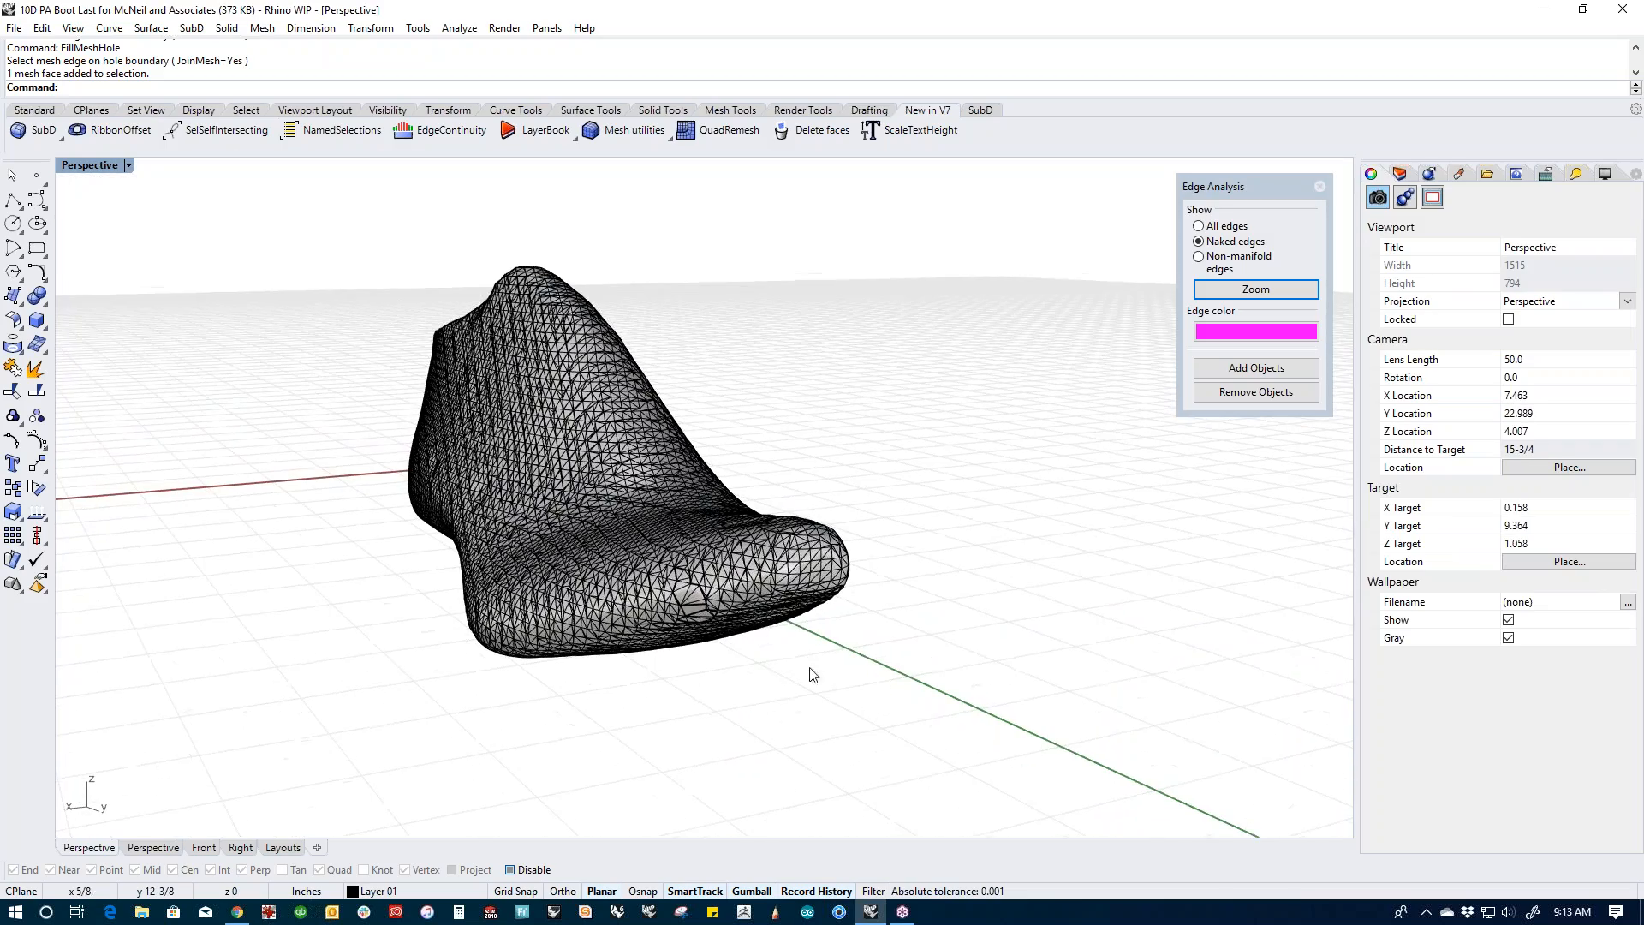
right_drag(623, 705, 679, 747)
text(SelOpenMesh)
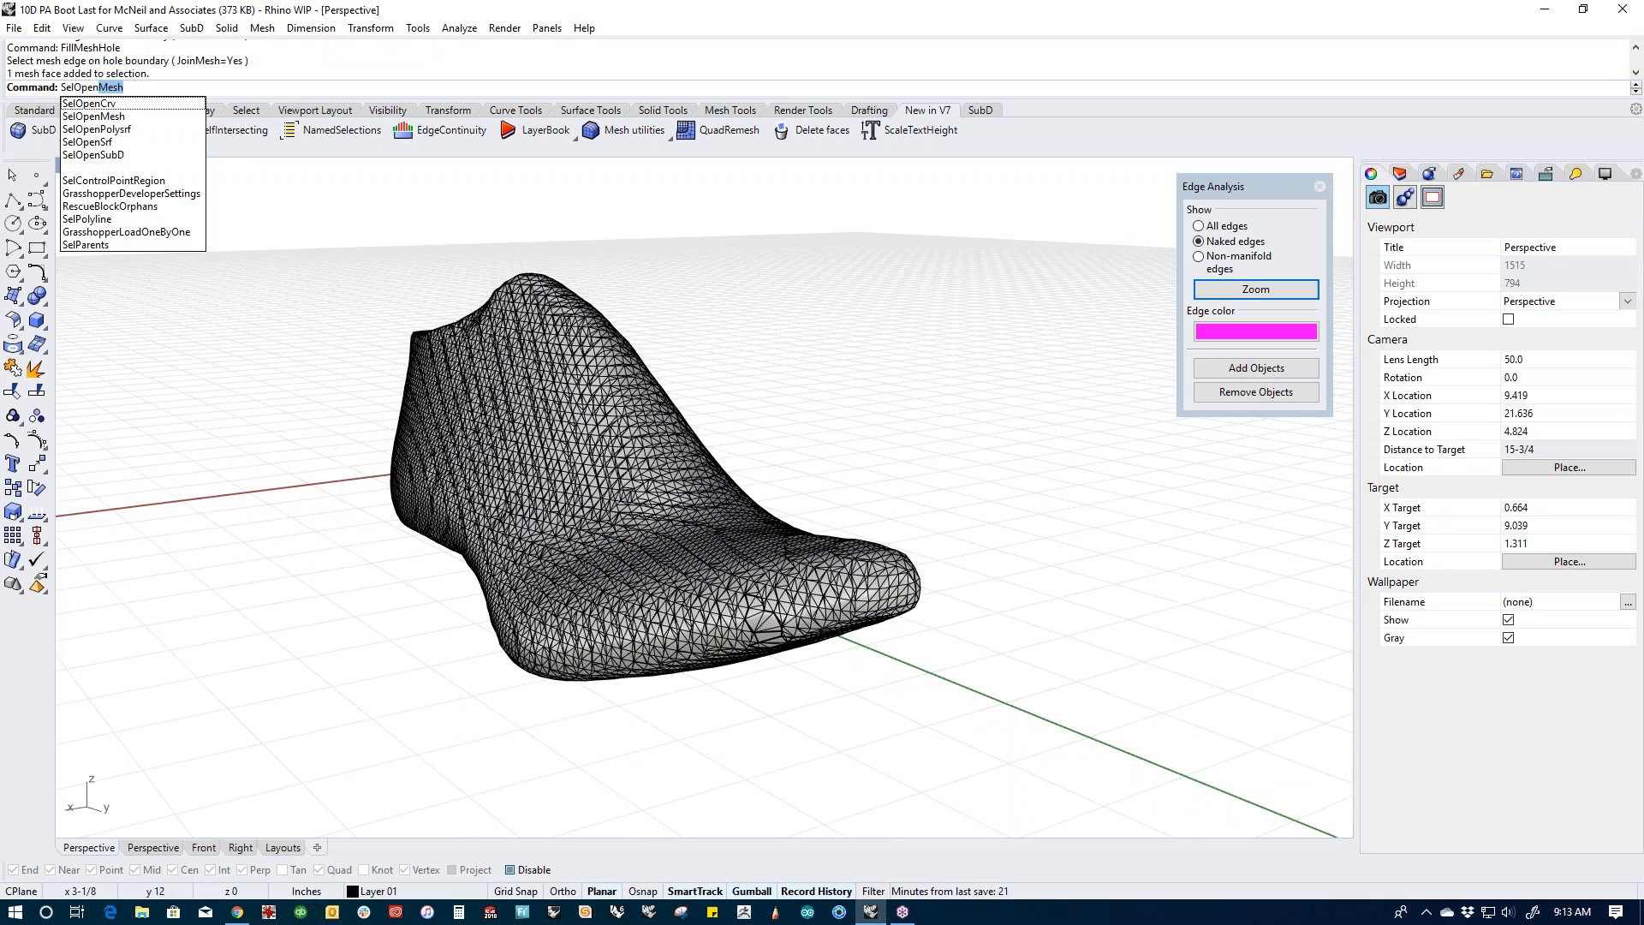
key(Return)
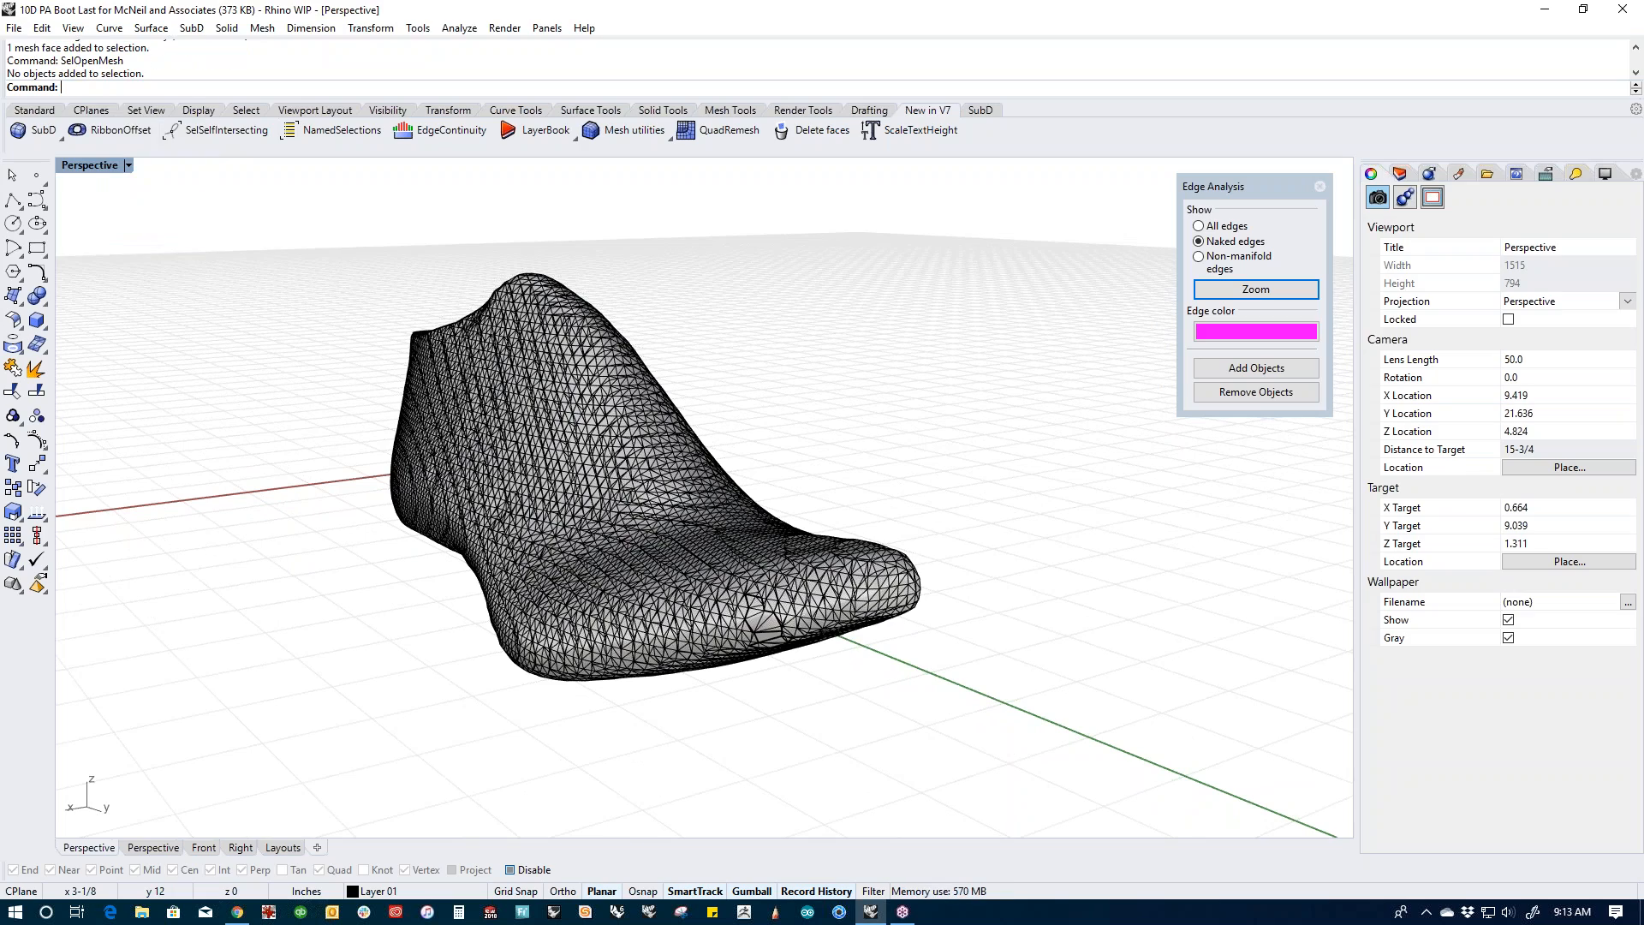
right_drag(579, 521, 725, 546)
click(724, 547)
click(959, 526)
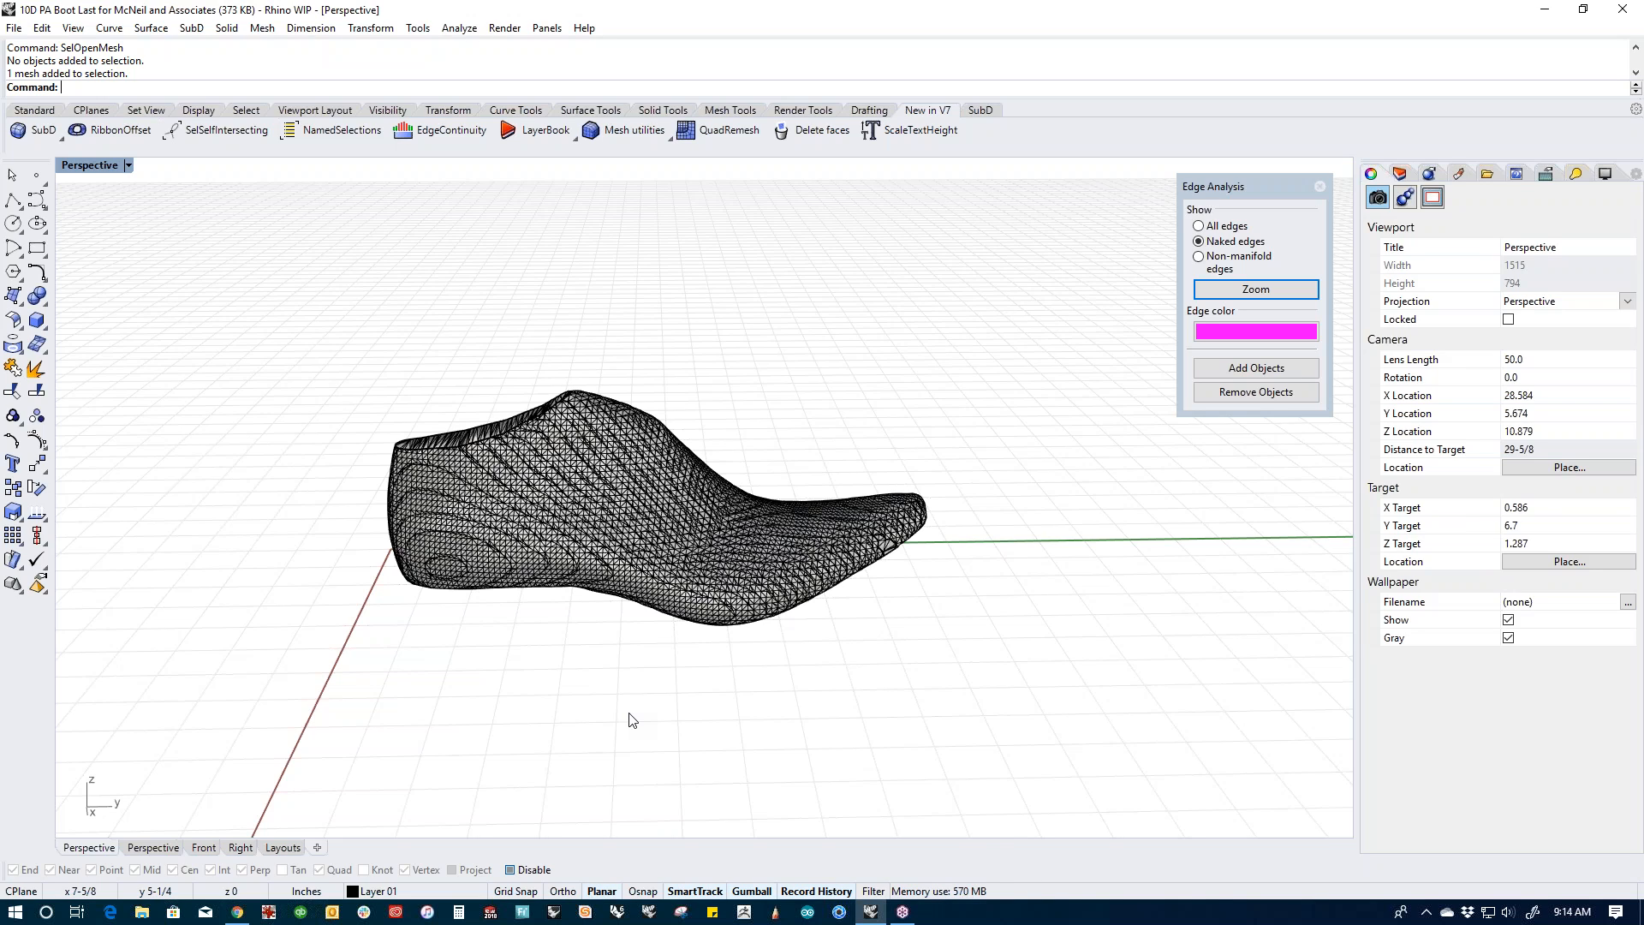
Step: Examine the repaired last from its side, toe, underside and top, focusing on the patched region
shift+right_drag(636, 708, 672, 715)
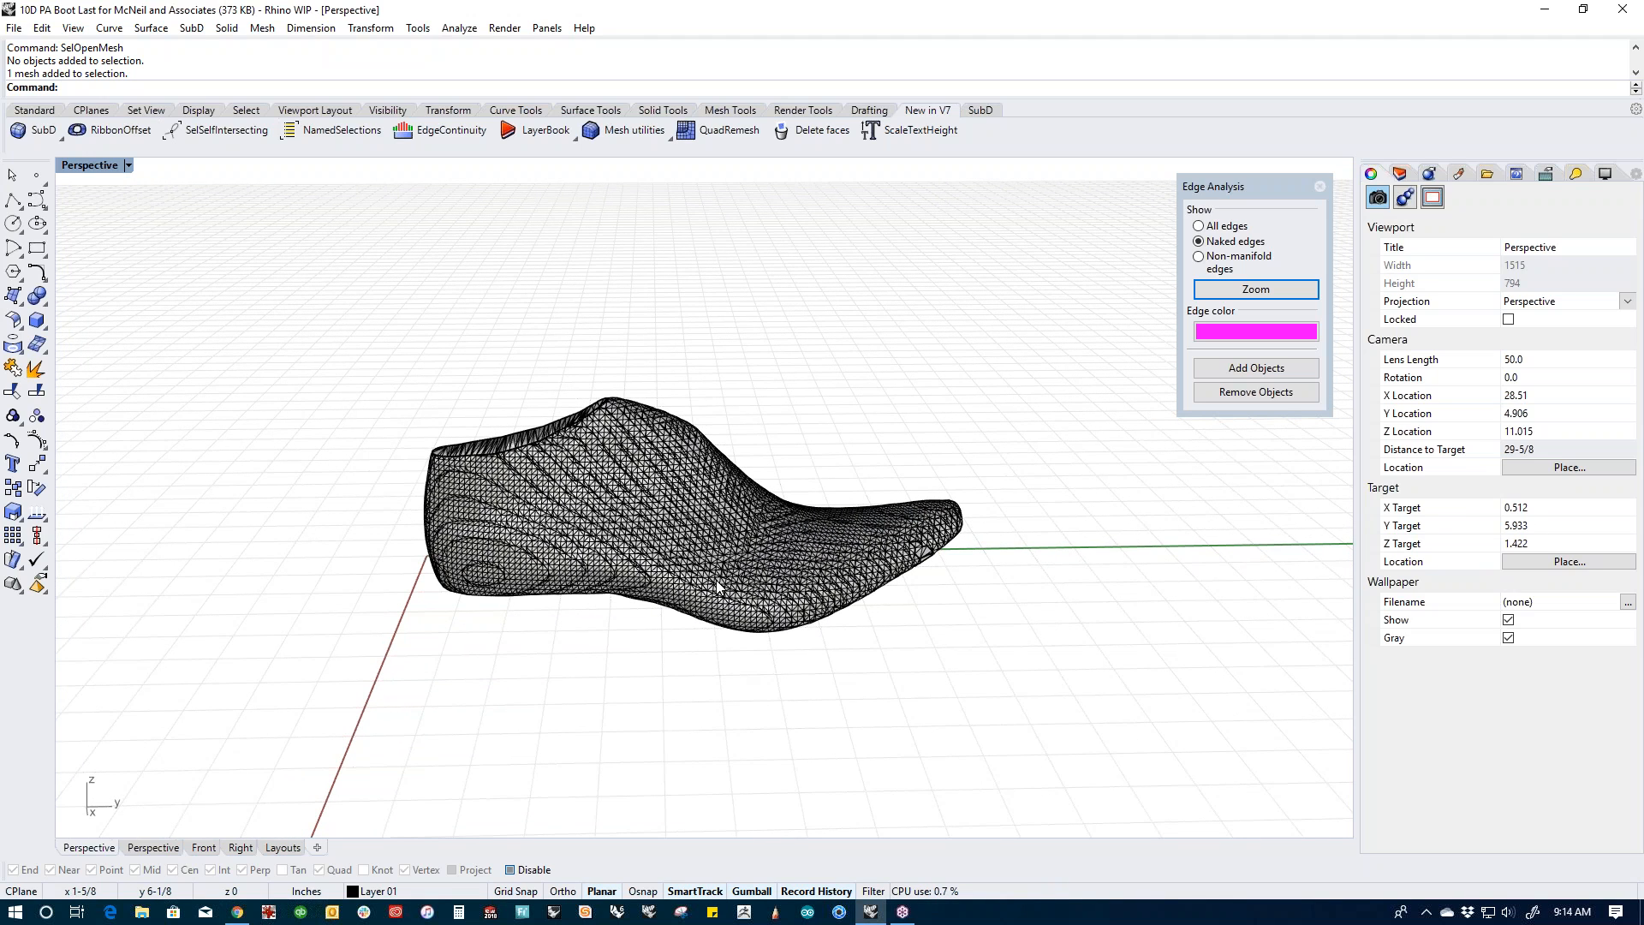
right_drag(904, 579, 895, 672)
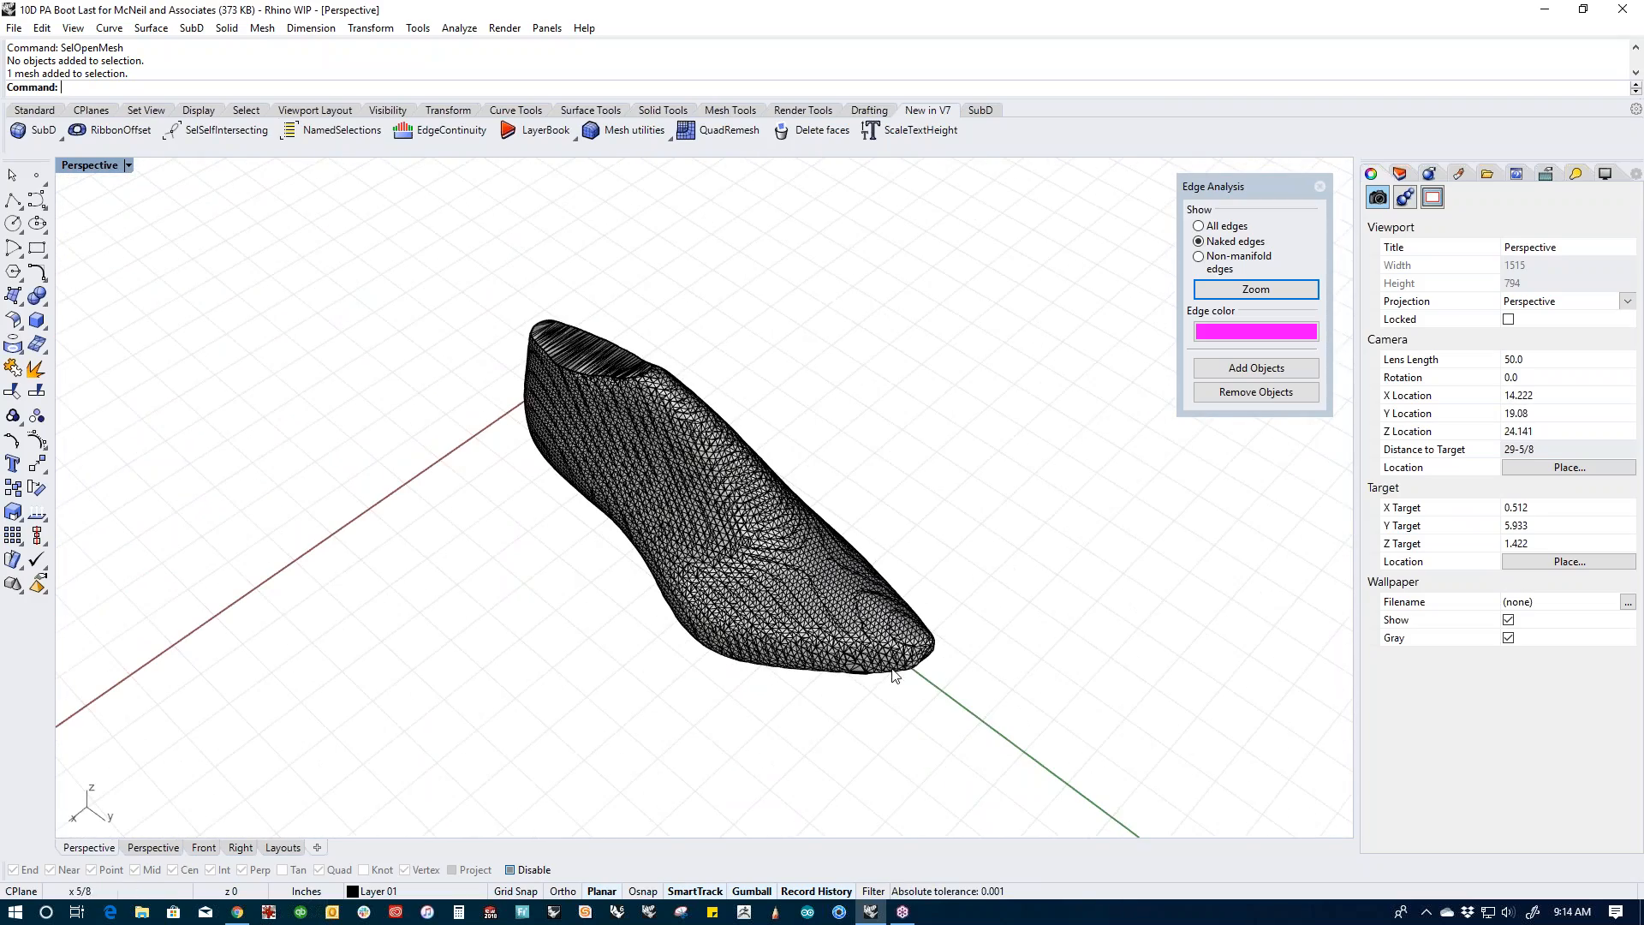
scroll(900, 649, up, 5)
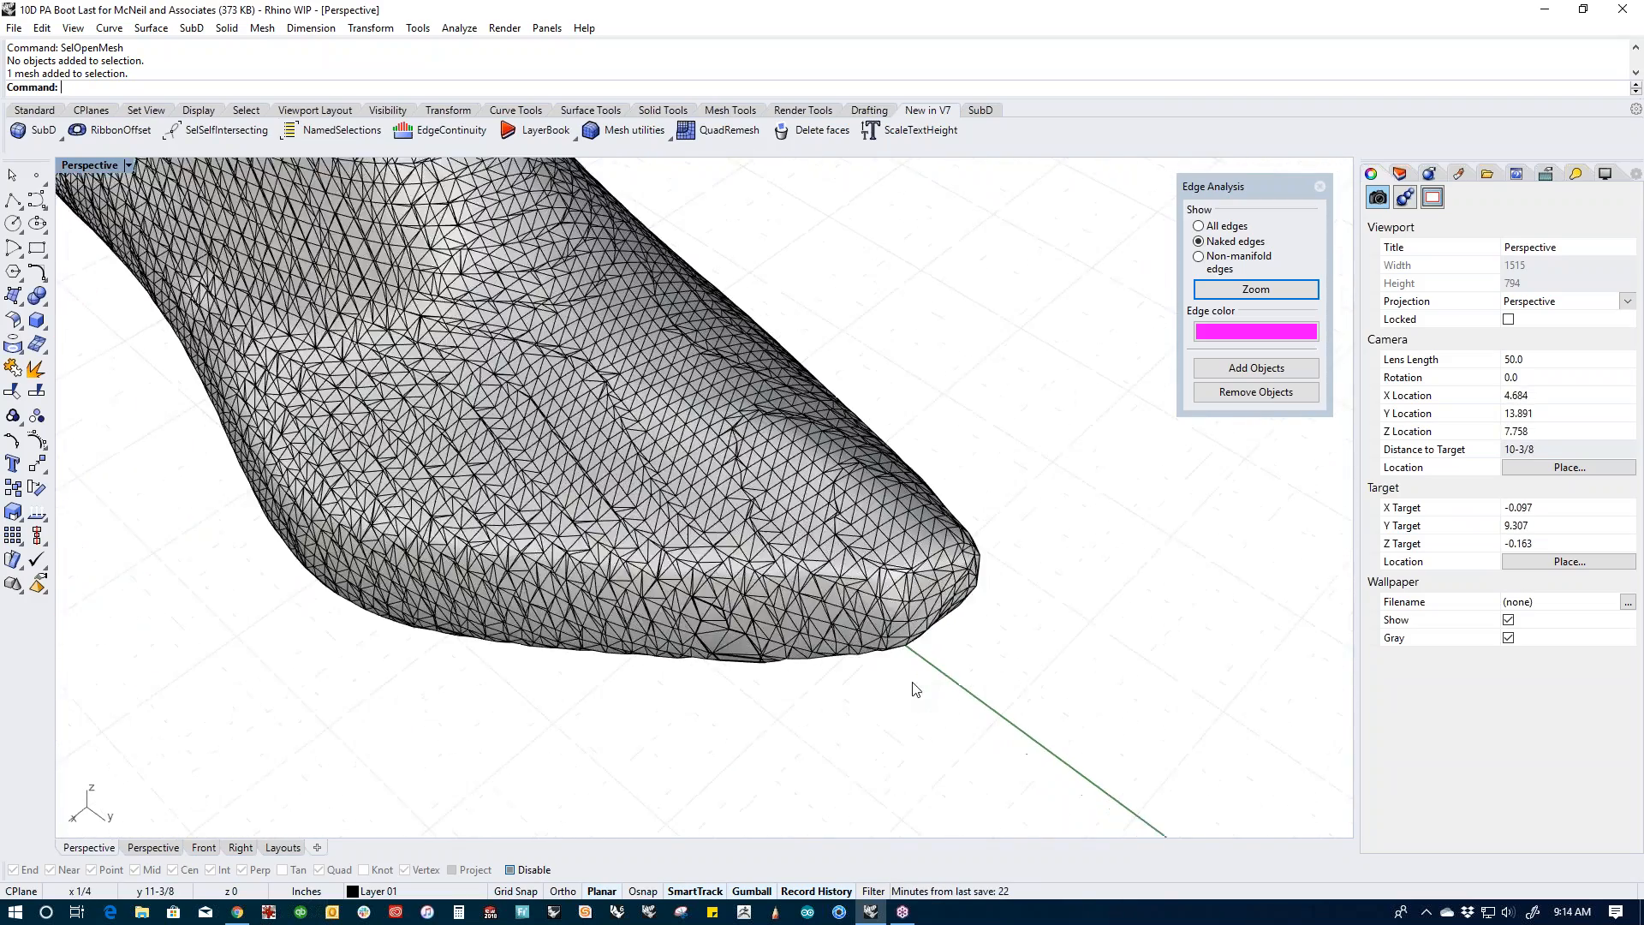
right_drag(867, 636, 700, 439)
scroll(870, 567, down, 6)
right_drag(870, 572, 877, 704)
right_drag(878, 704, 870, 548)
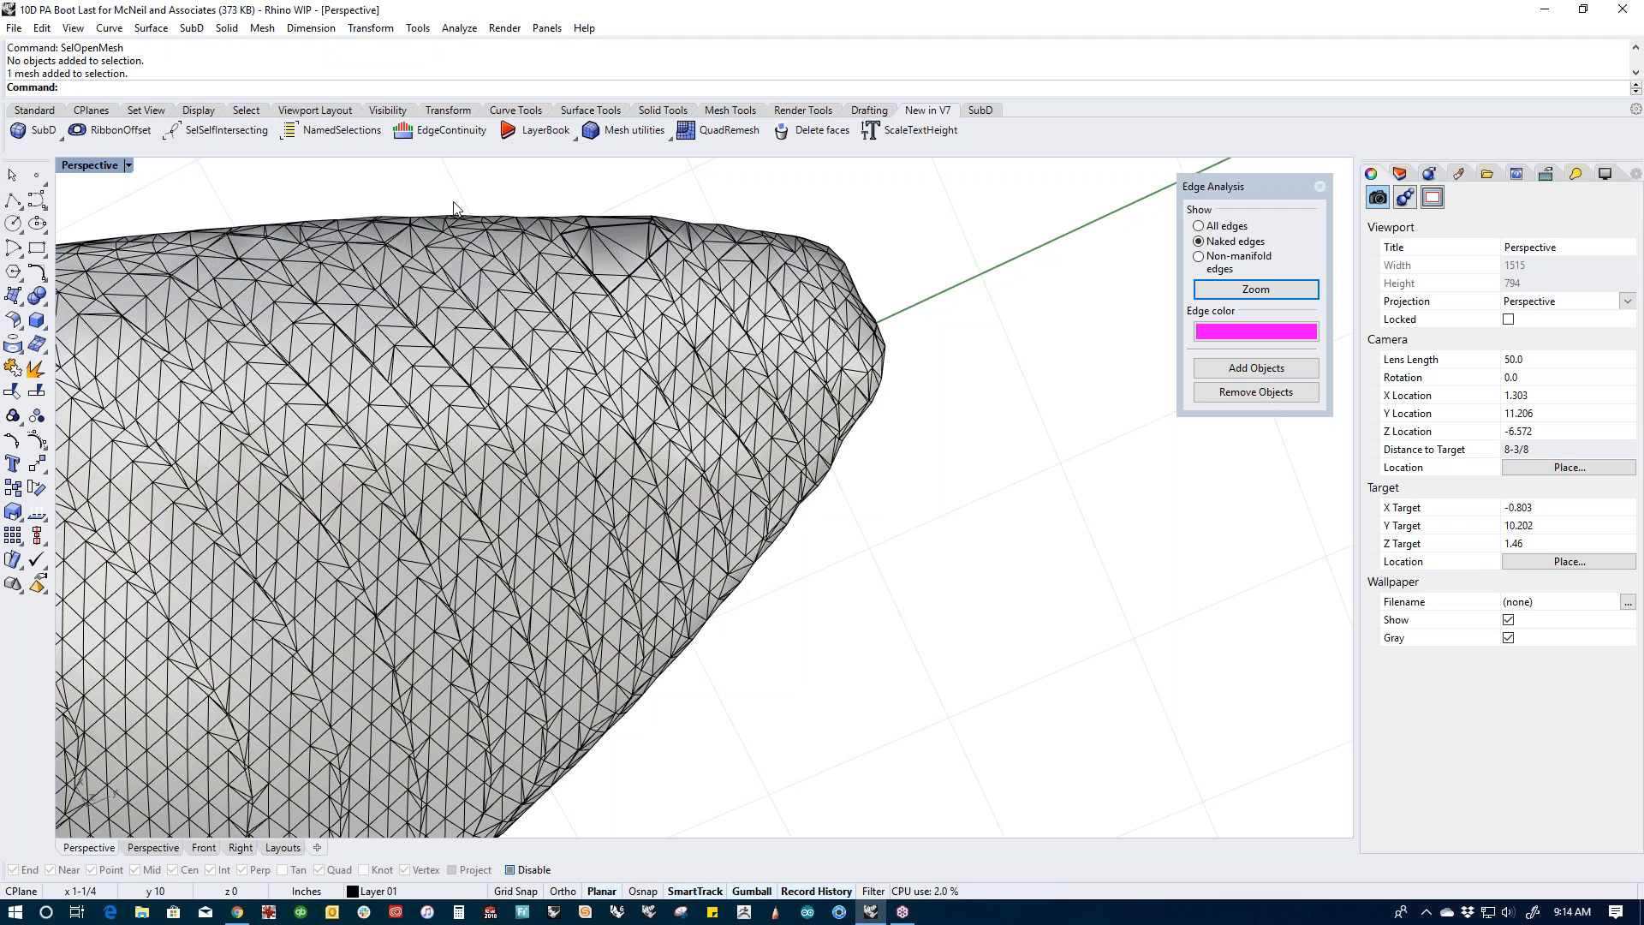
scroll(898, 354, down, 10)
right_drag(897, 355, 864, 700)
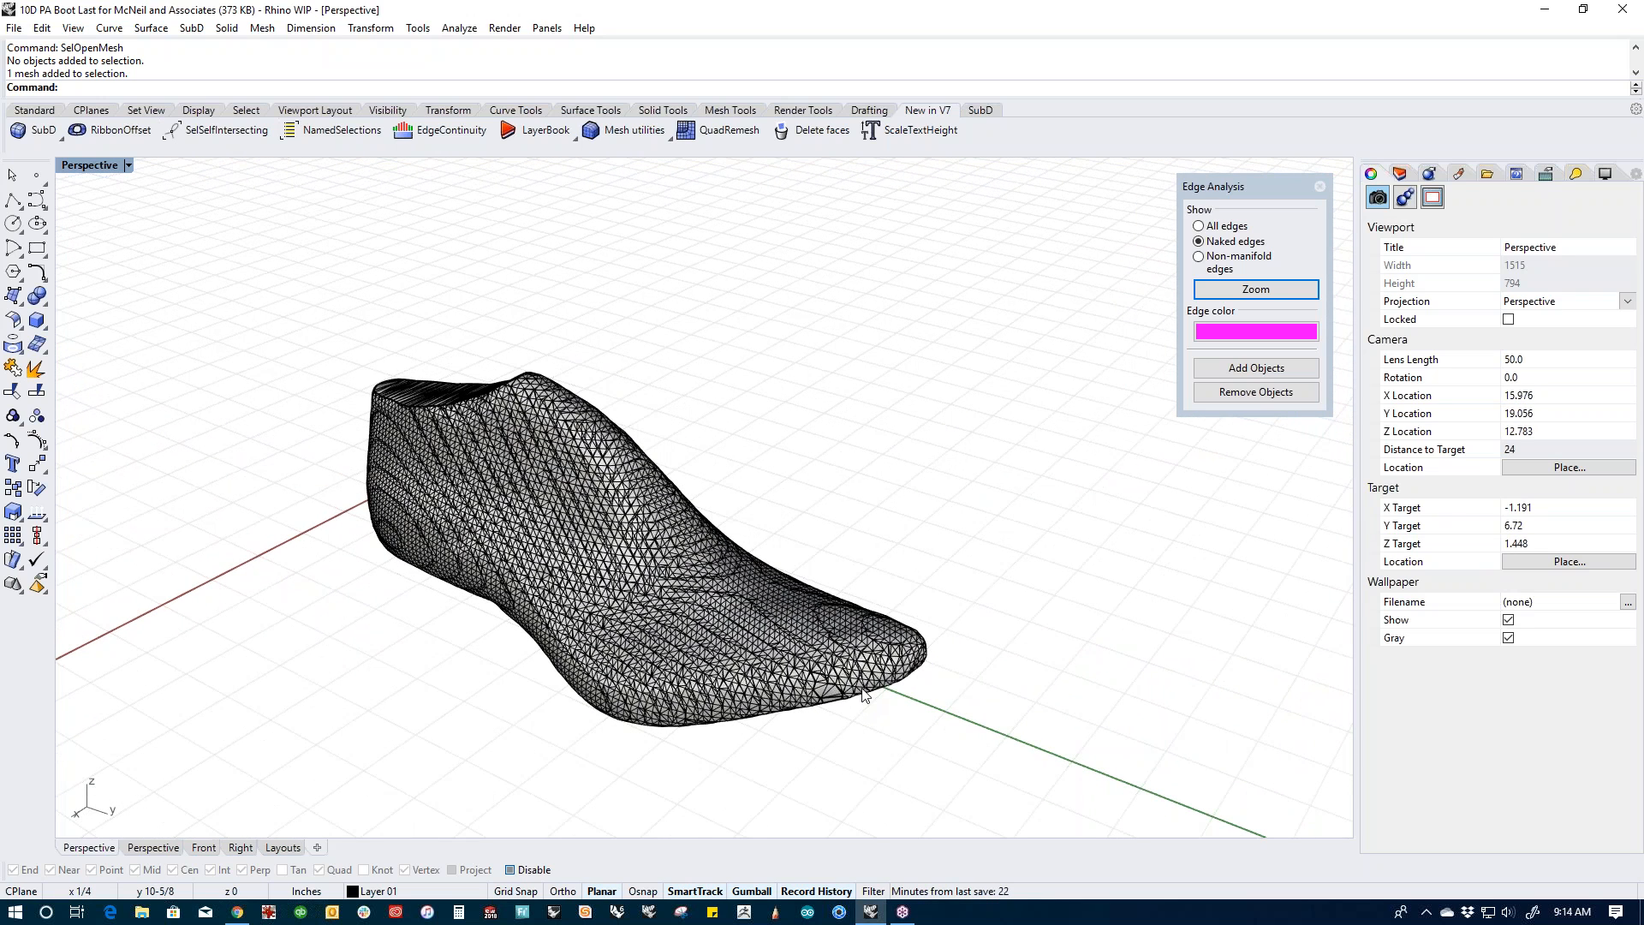
Step: Quad-remesh the repaired boot last with QuadRemesh, using a target quad count of 2000 and an adaptive size of 50%
click(712, 588)
text(QuadRemesh)
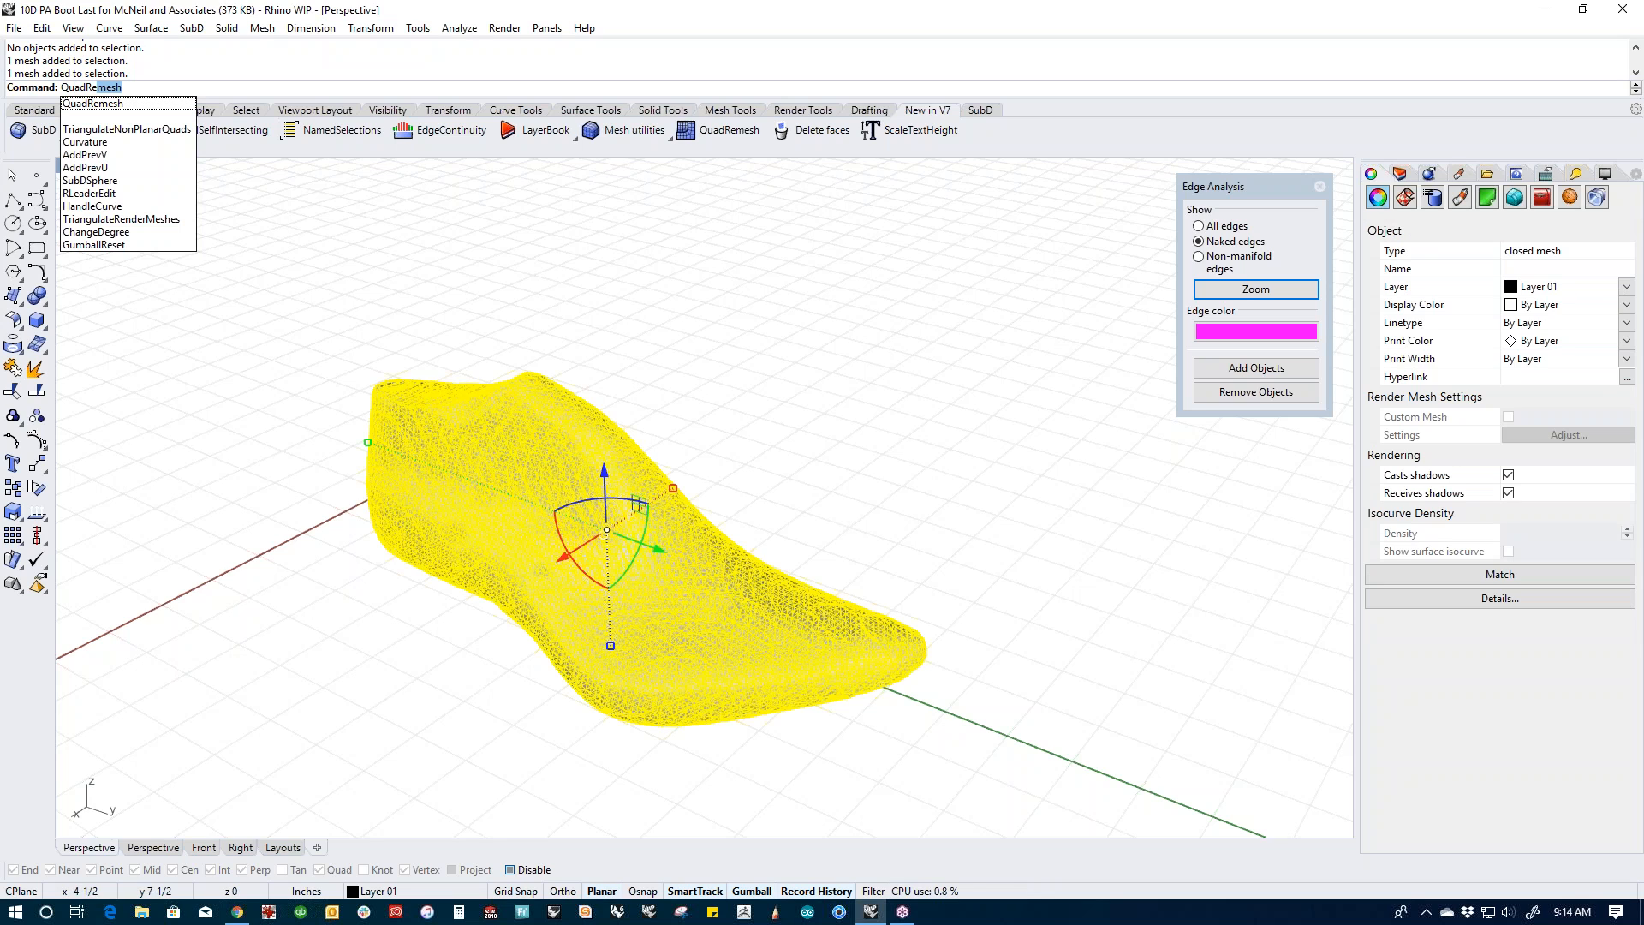
key(Return)
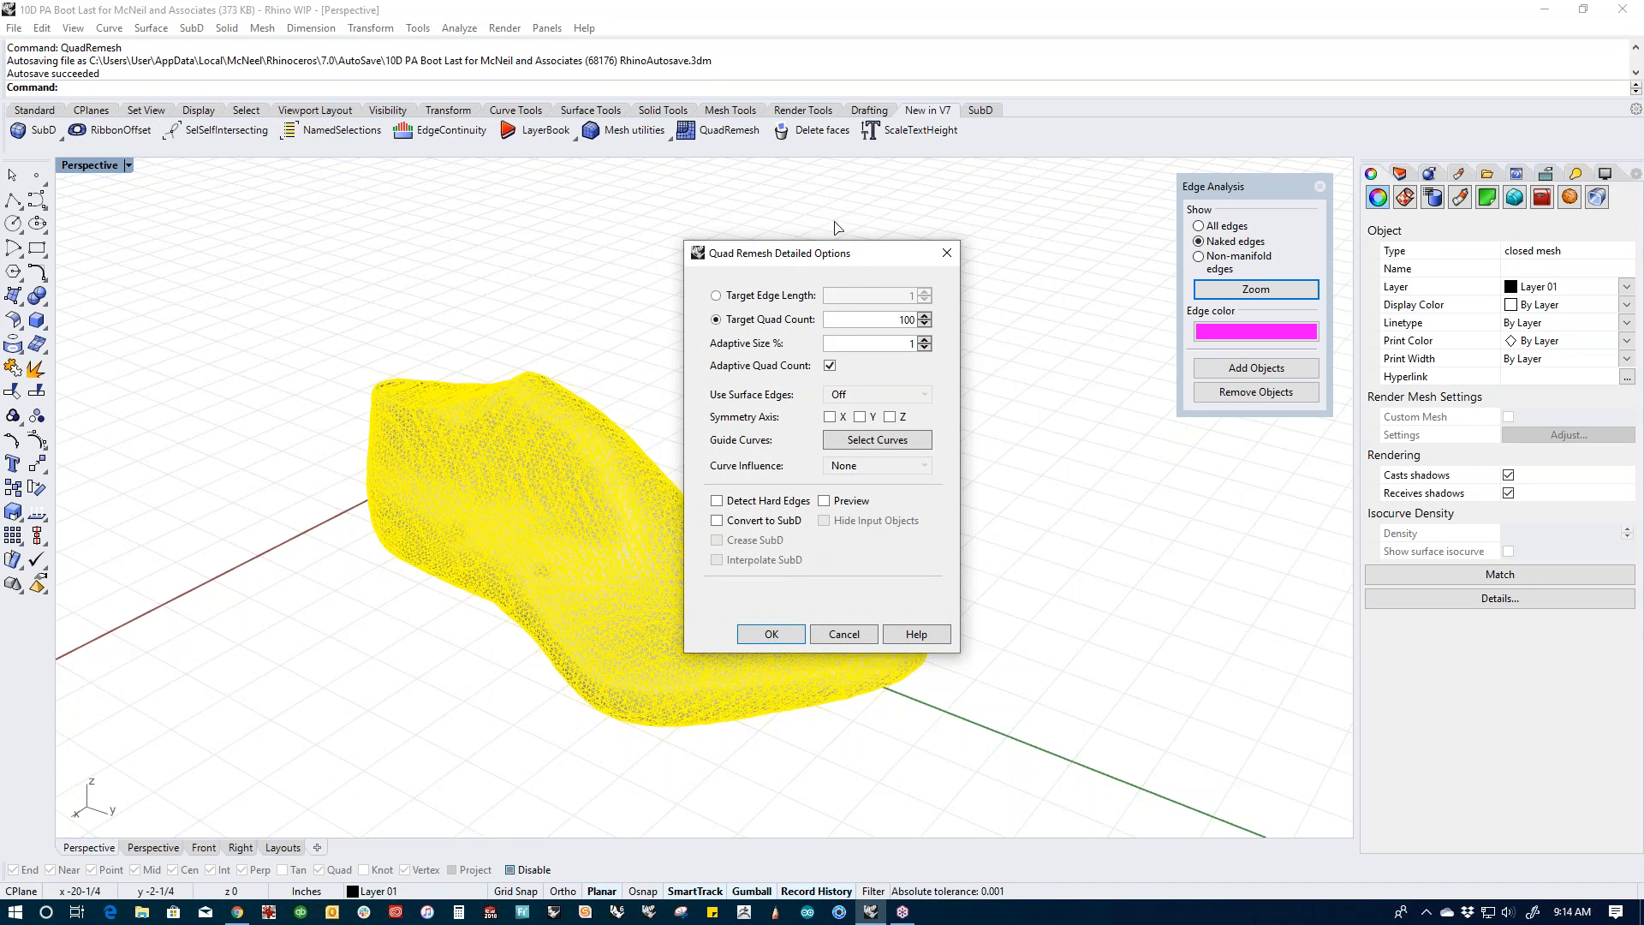
drag(834, 261, 984, 191)
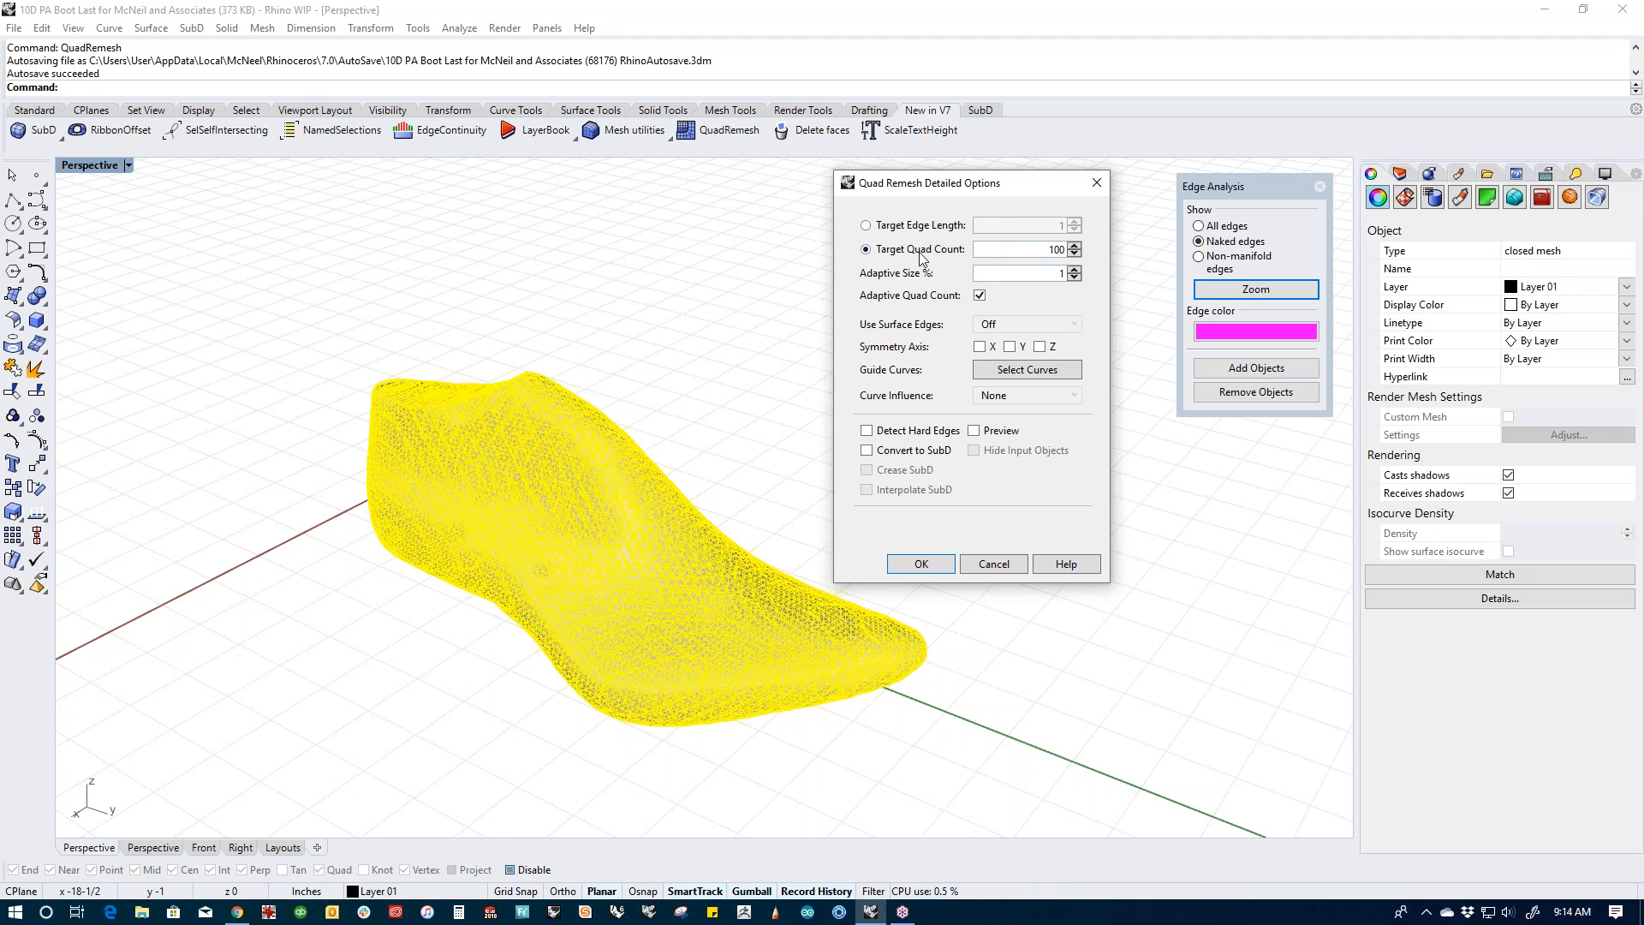
double_click(1065, 249)
text(20)
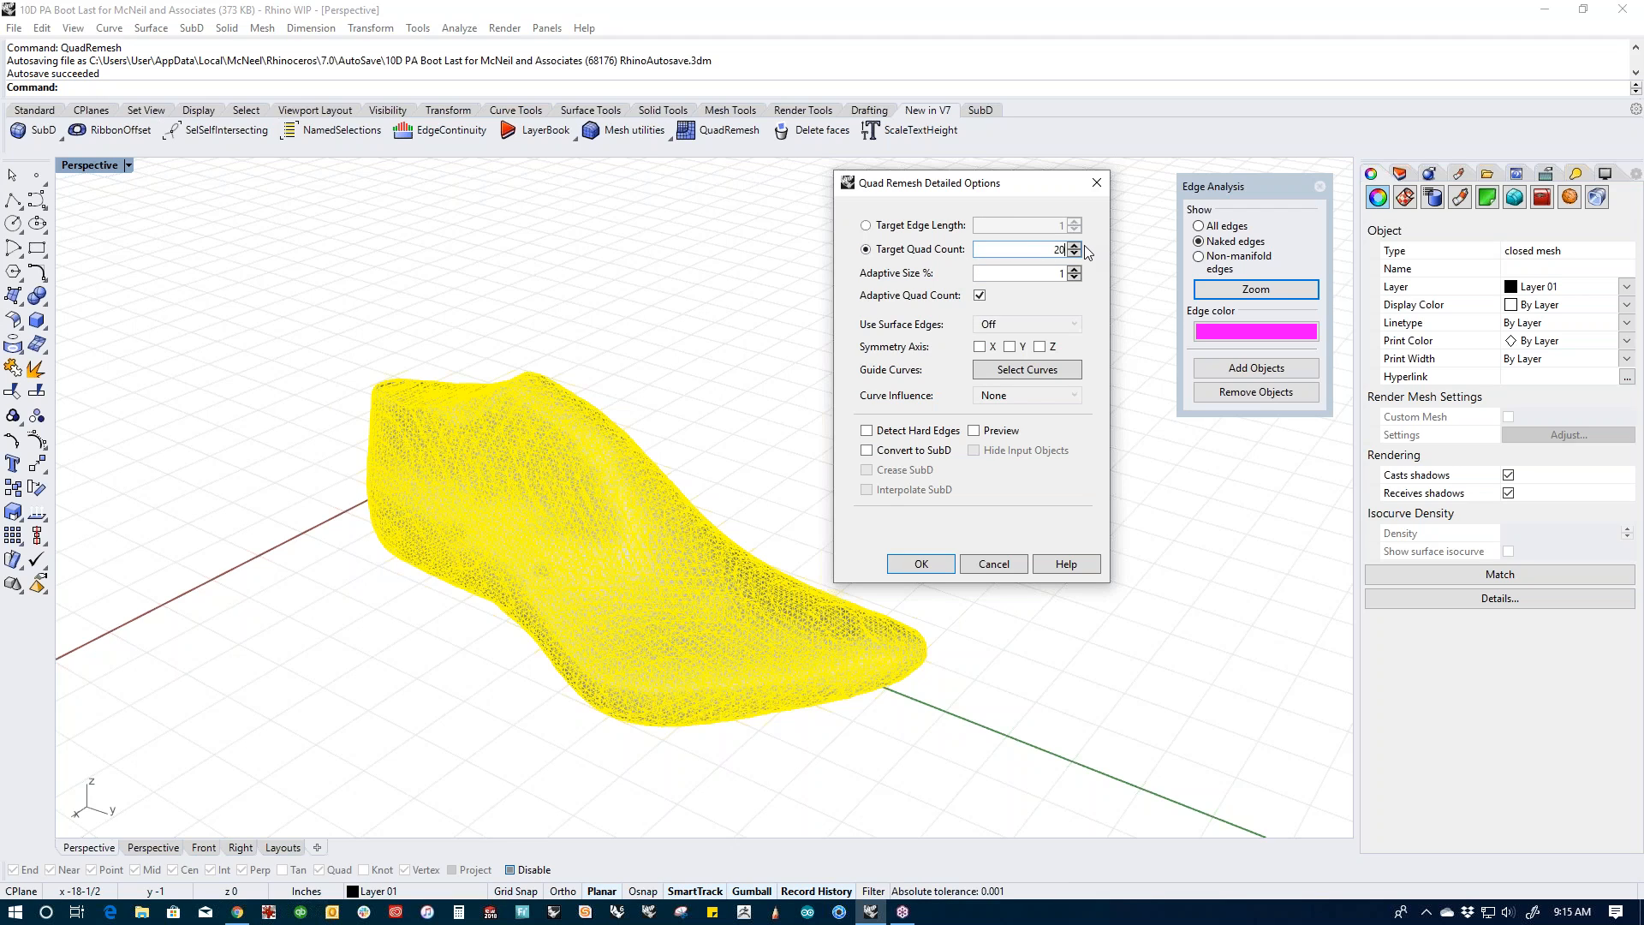
double_click(1056, 275)
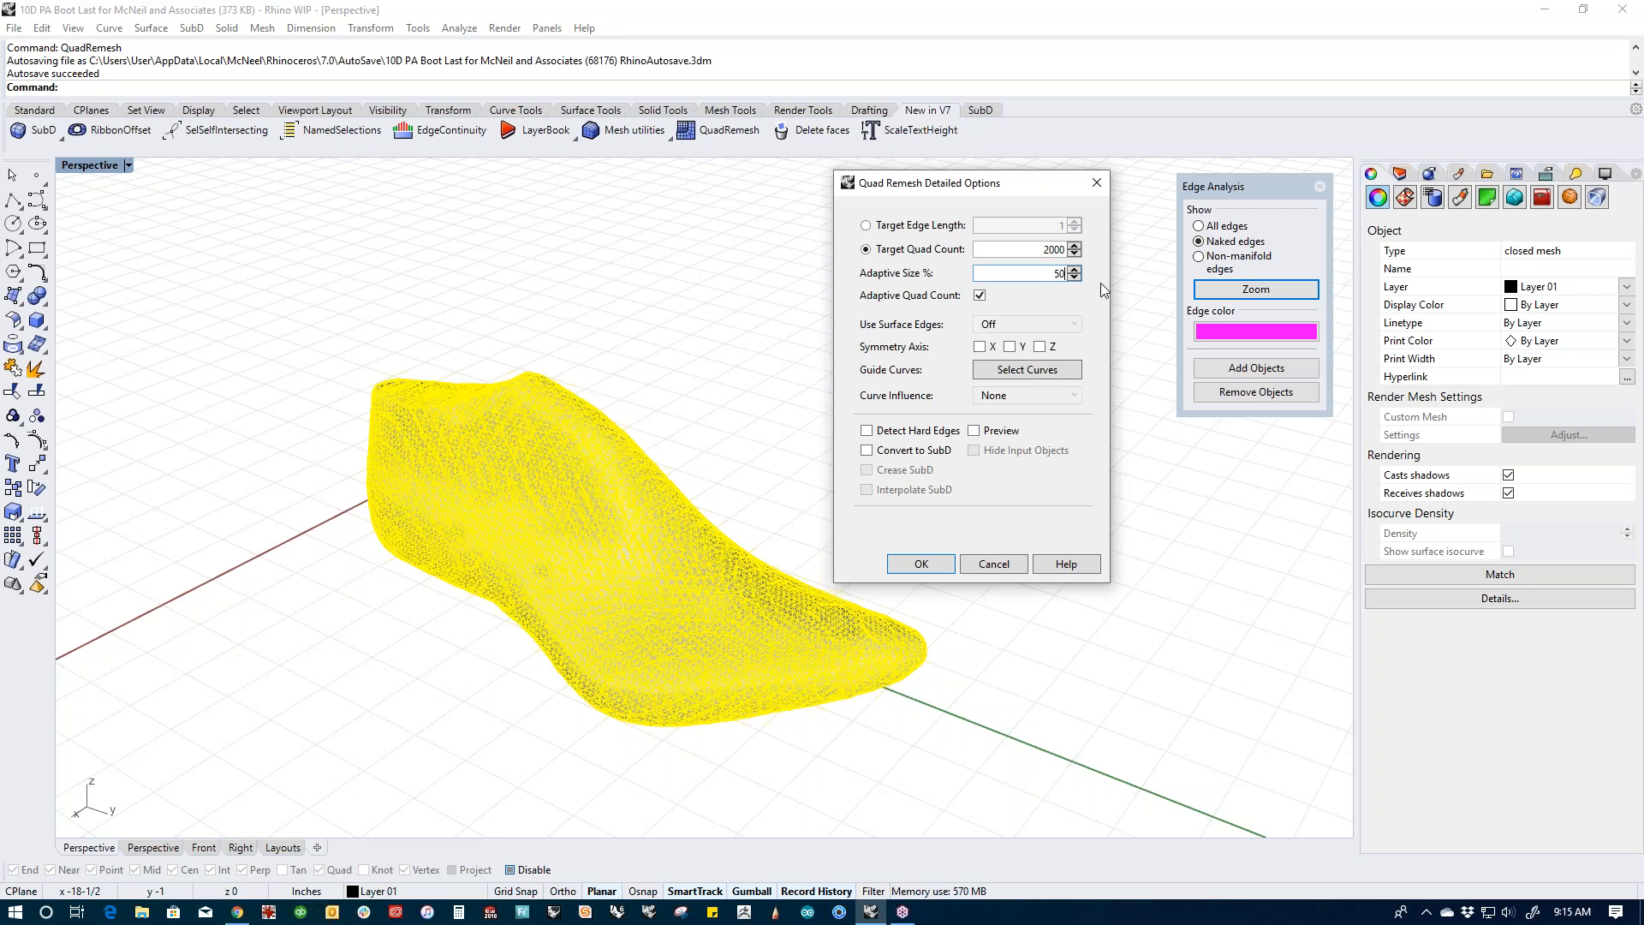
click(1022, 249)
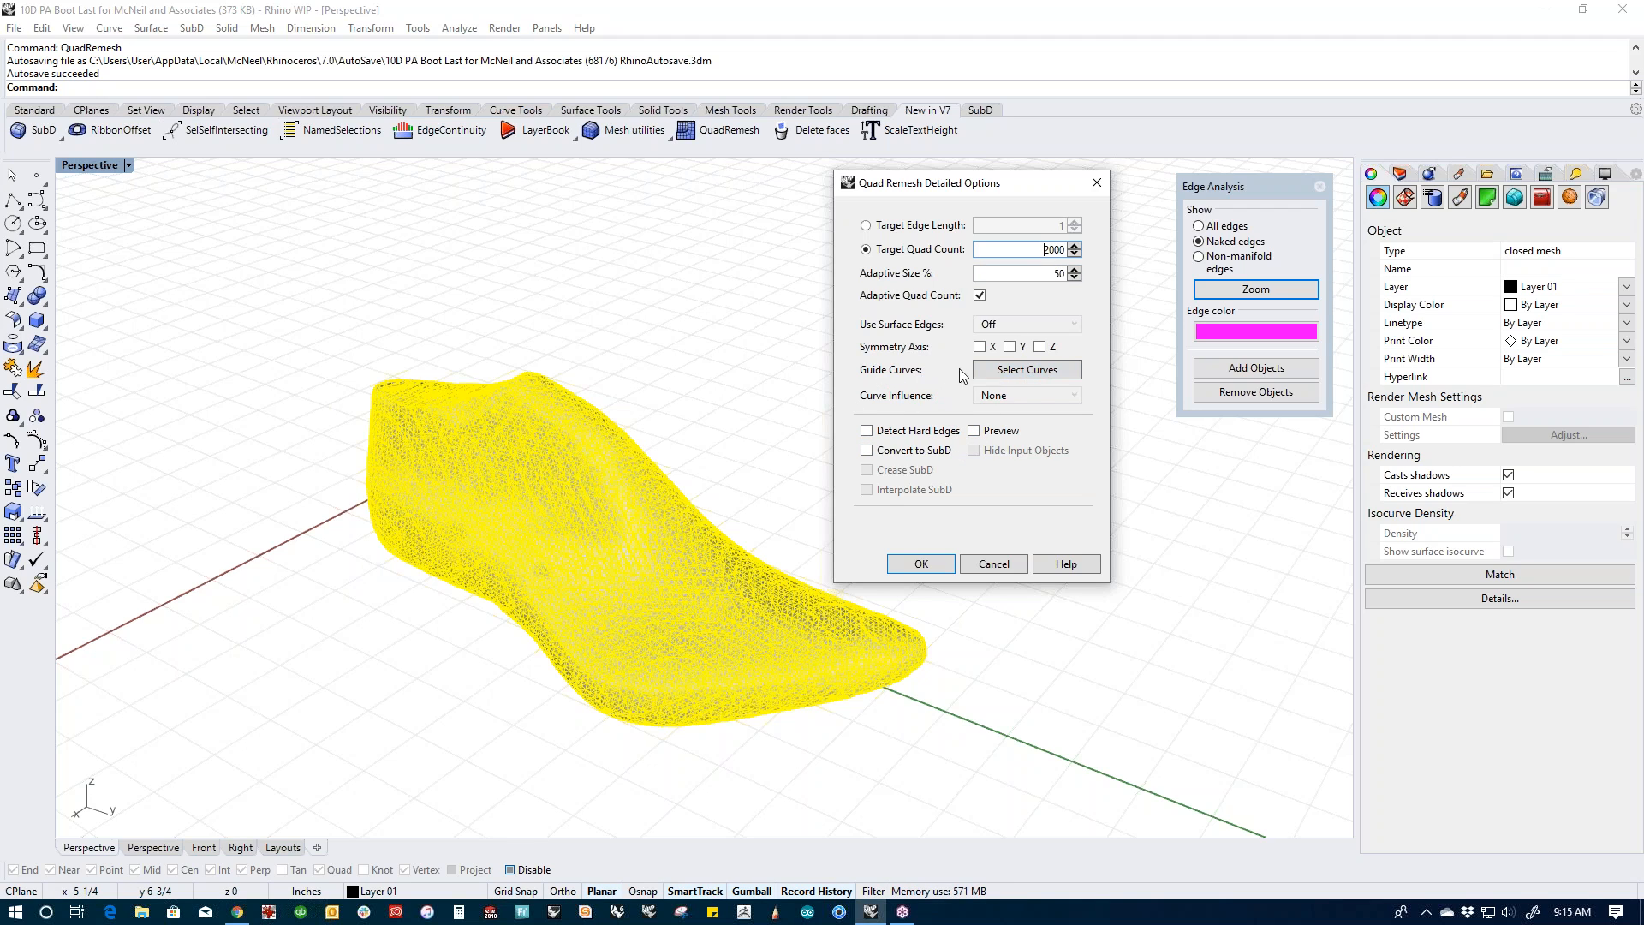
click(921, 563)
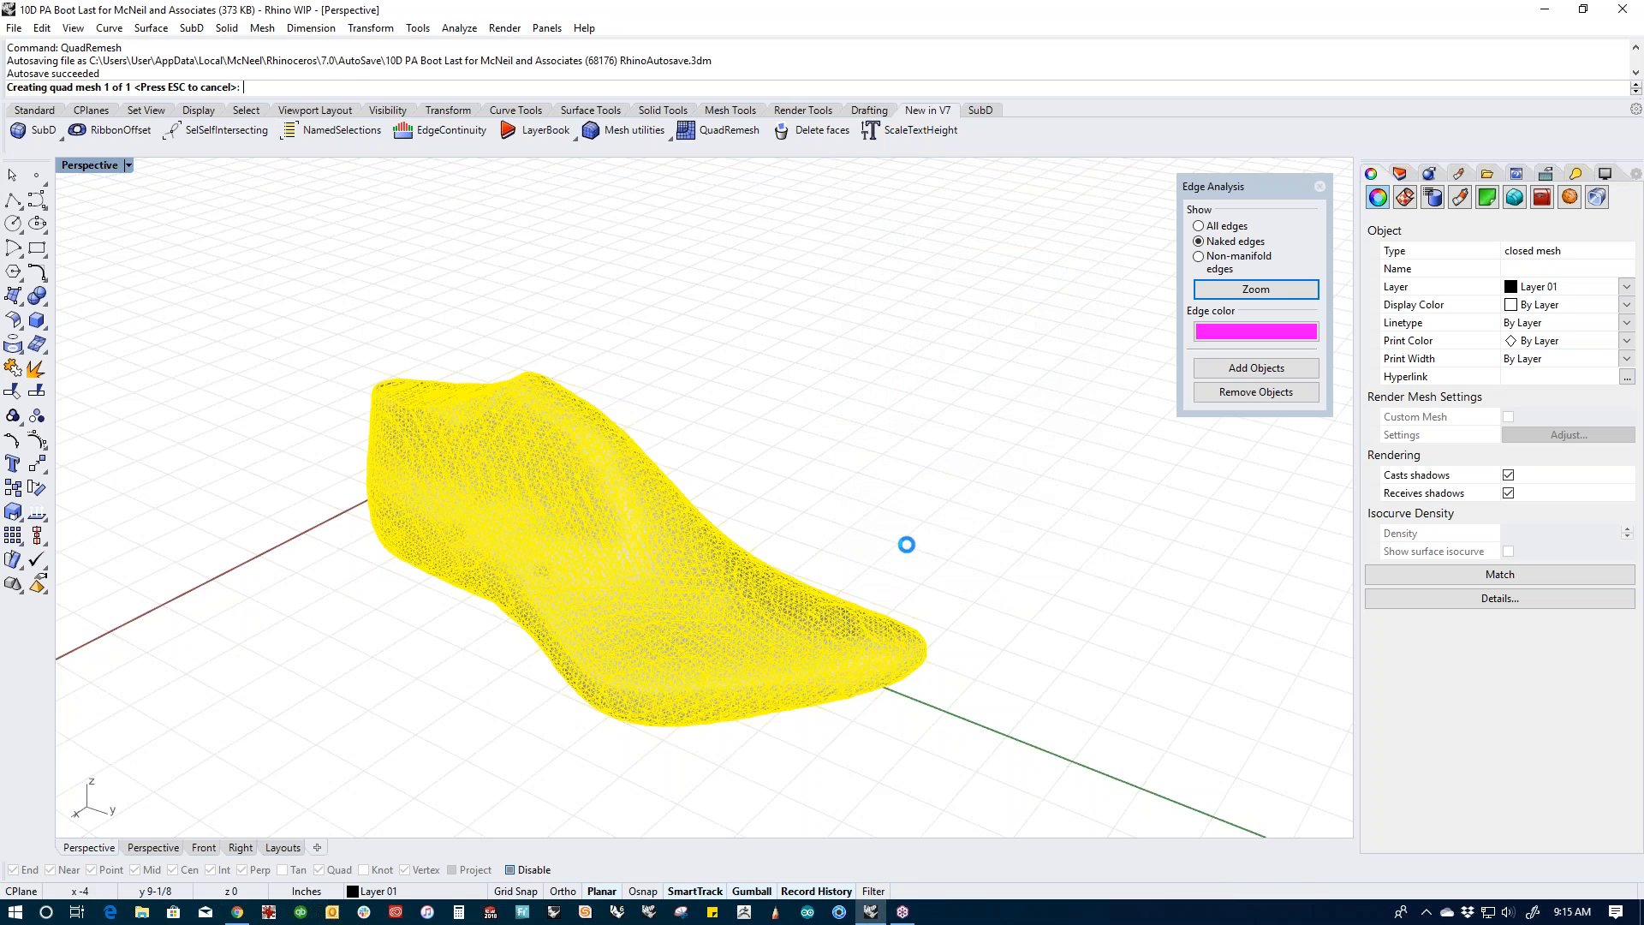
Step: Move the new quad mesh aside from the original last and hide it
right_drag(955, 523, 895, 568)
drag(552, 556, 895, 470)
click(980, 665)
right_drag(980, 664, 881, 485)
click(858, 451)
drag(857, 451, 165, 629)
text(Hide)
key(Return)
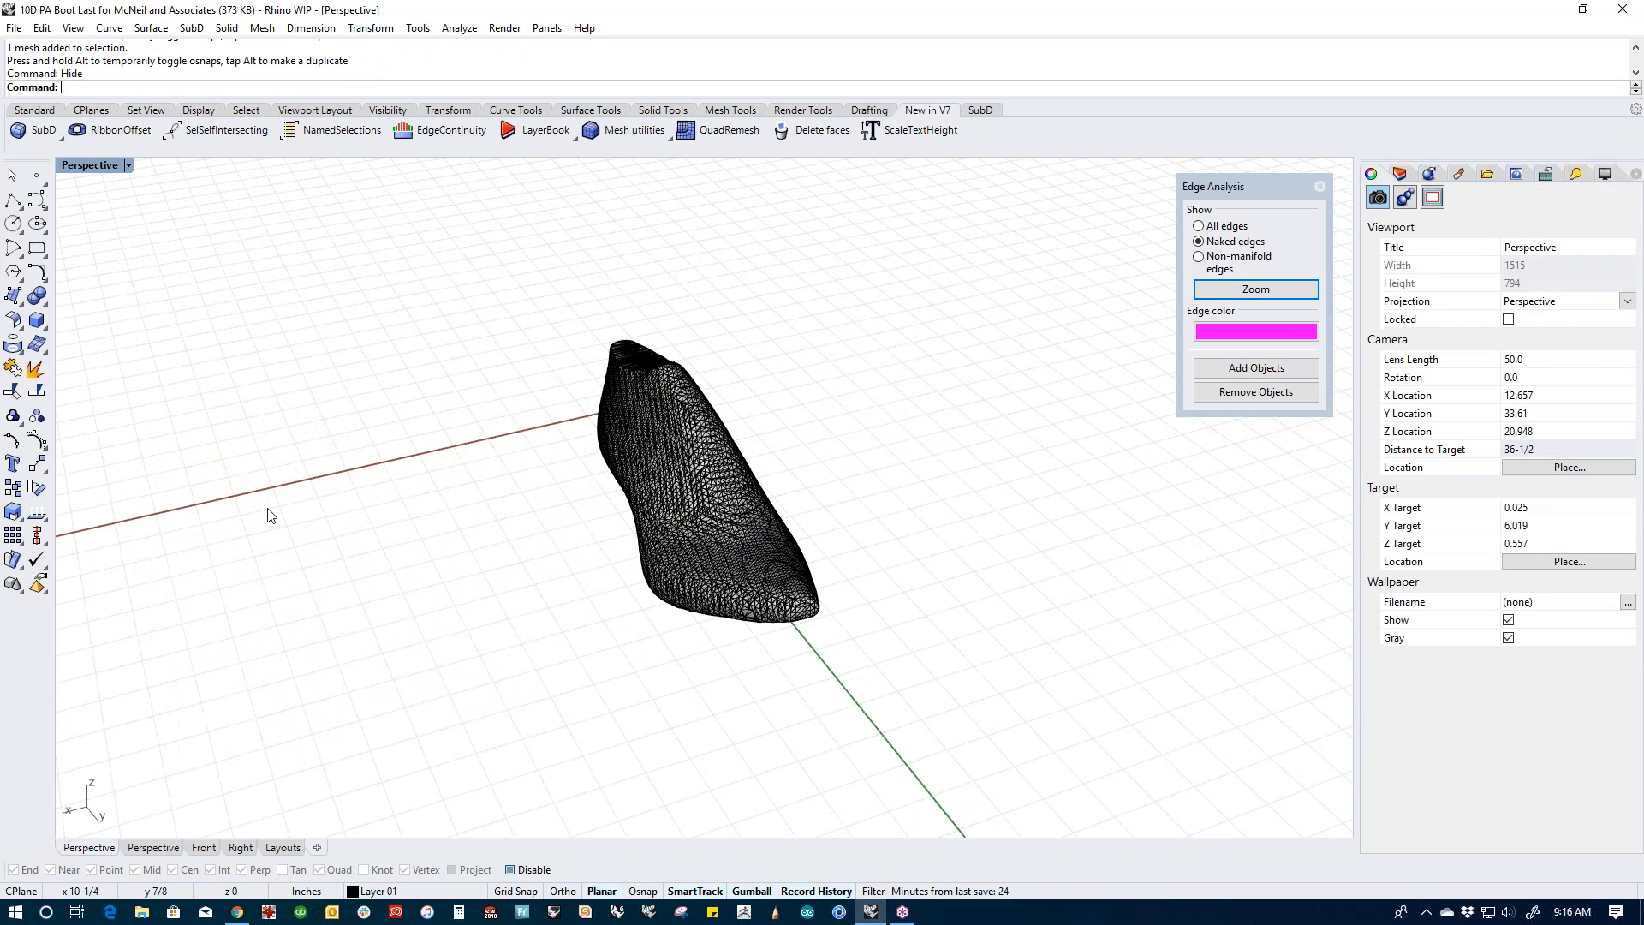
Step: In the Right view, draw a four-point curve just below the last's top edge, extending past the heel and the instep peak
shift+right_drag(312, 519, 258, 563)
text(f)
key(Return)
key(Return)
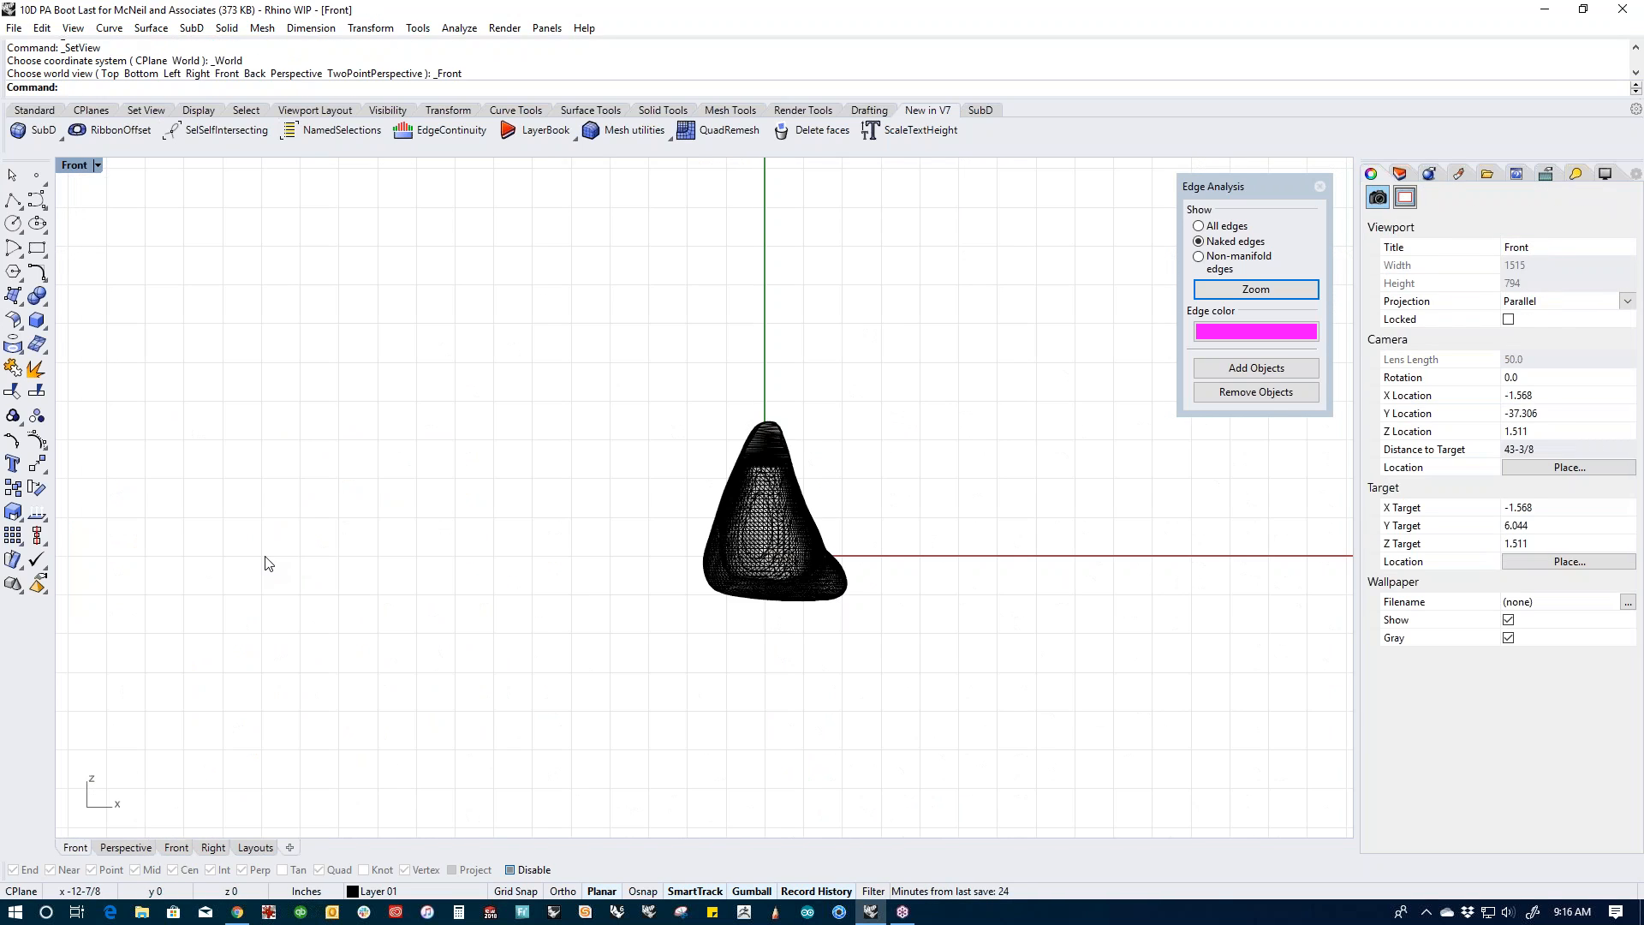
text(r)
key(Return)
scroll(593, 509, up, 6)
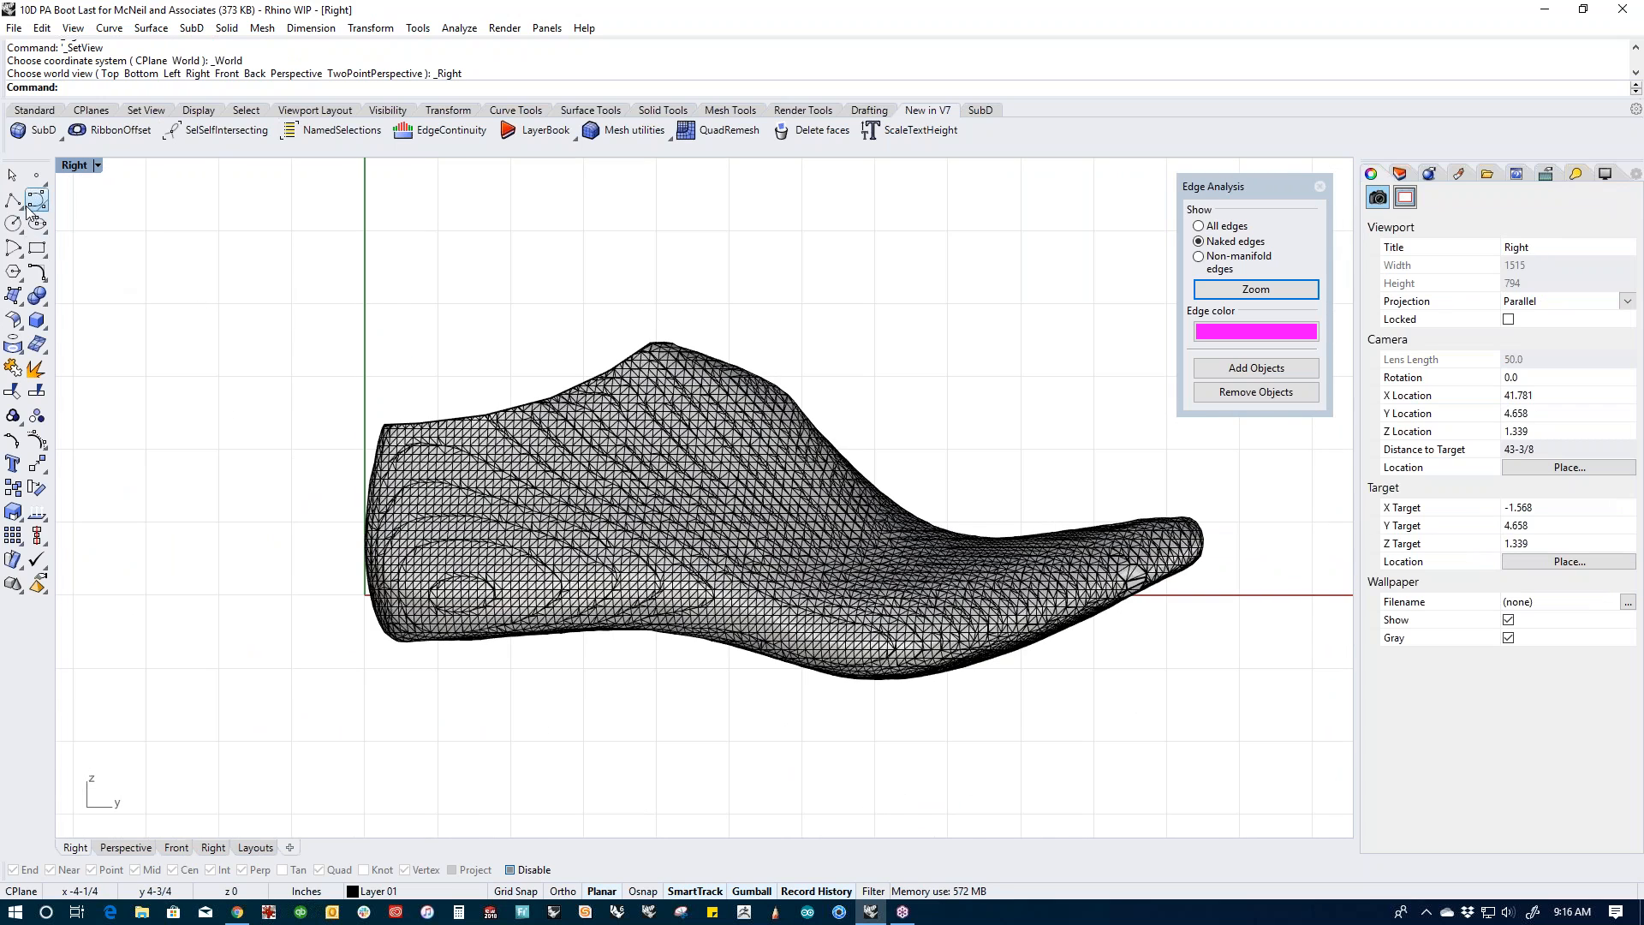
click(34, 202)
click(337, 441)
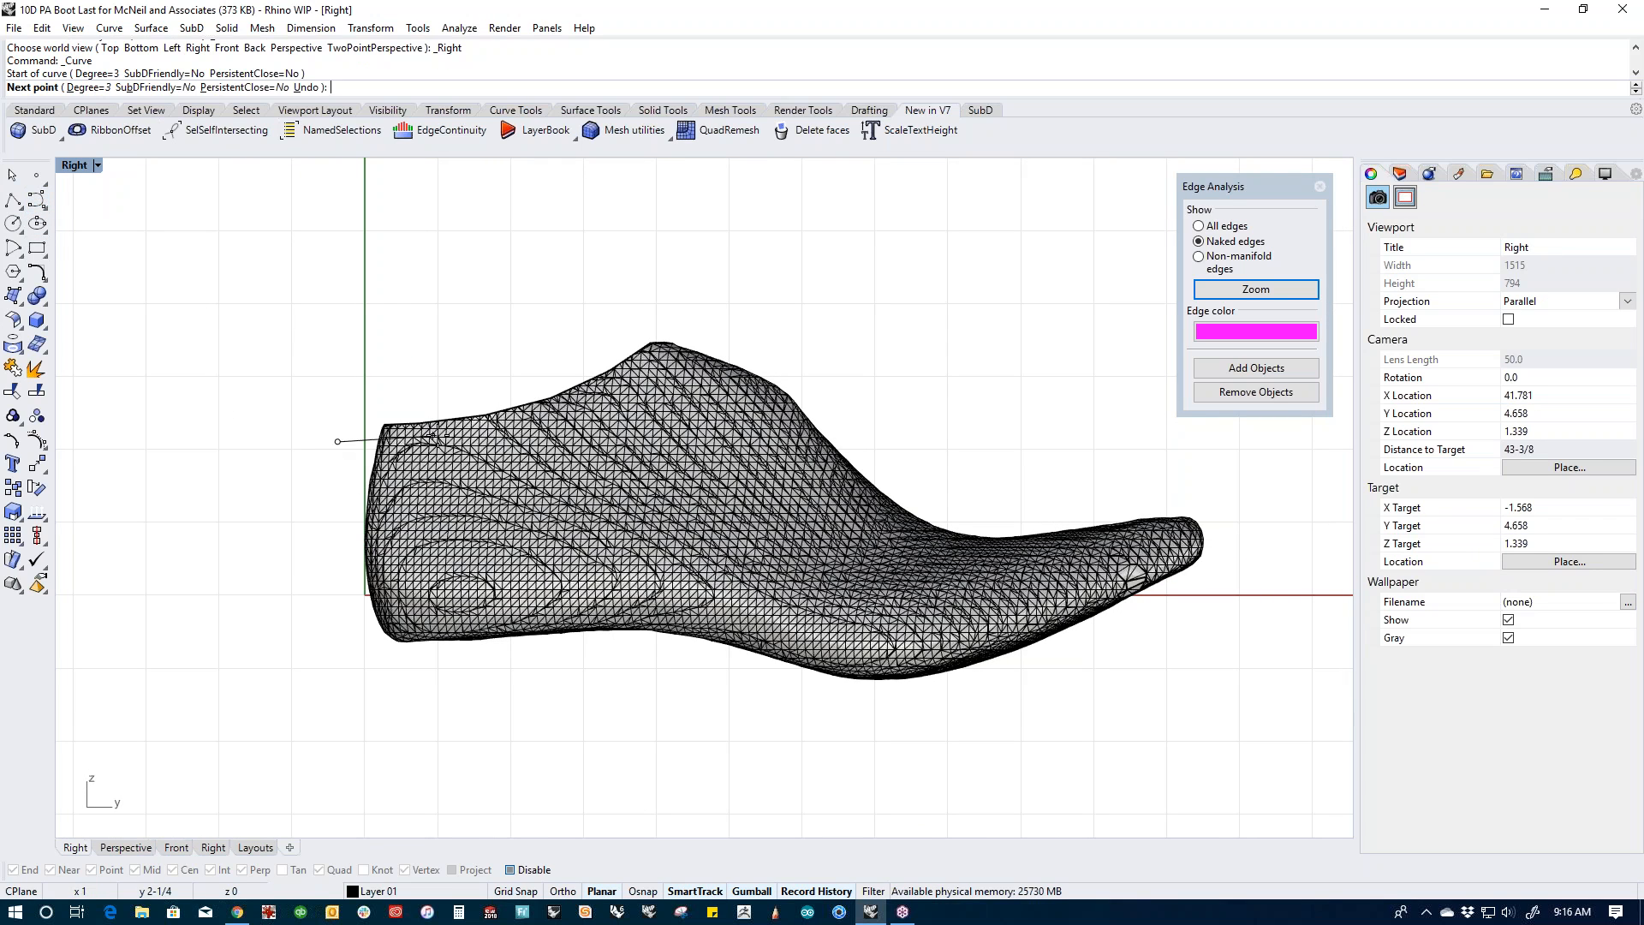
click(480, 430)
click(618, 397)
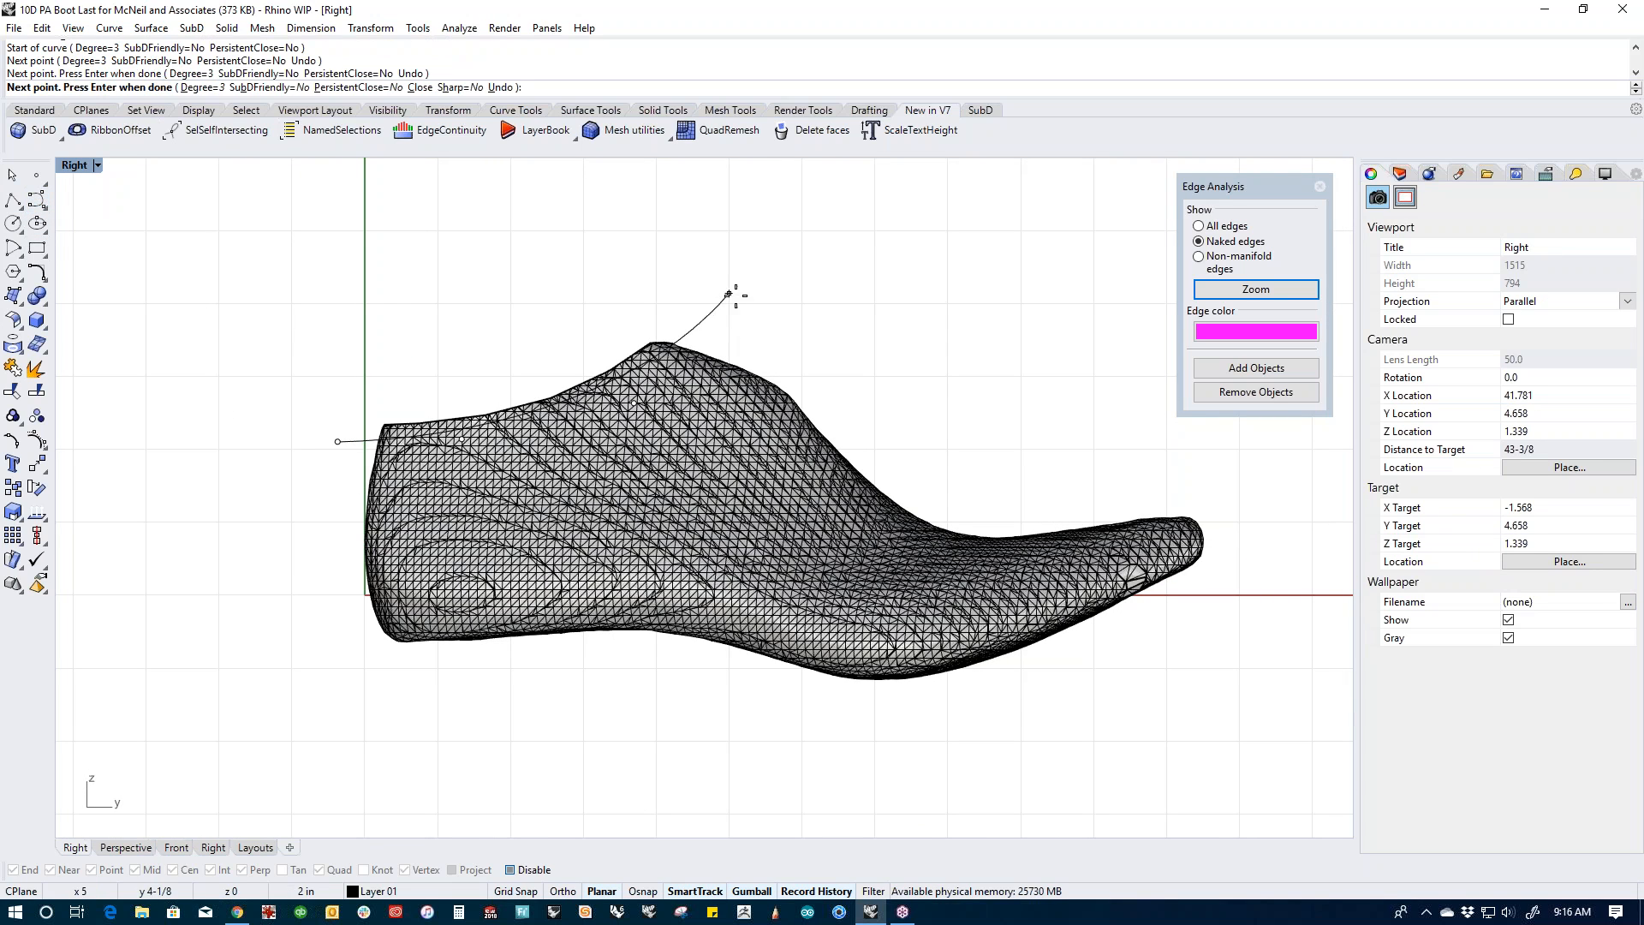
click(771, 277)
key(Return)
Step: Draw a second curve across the middle of the last, from behind the heel to beyond the instep
key(Return)
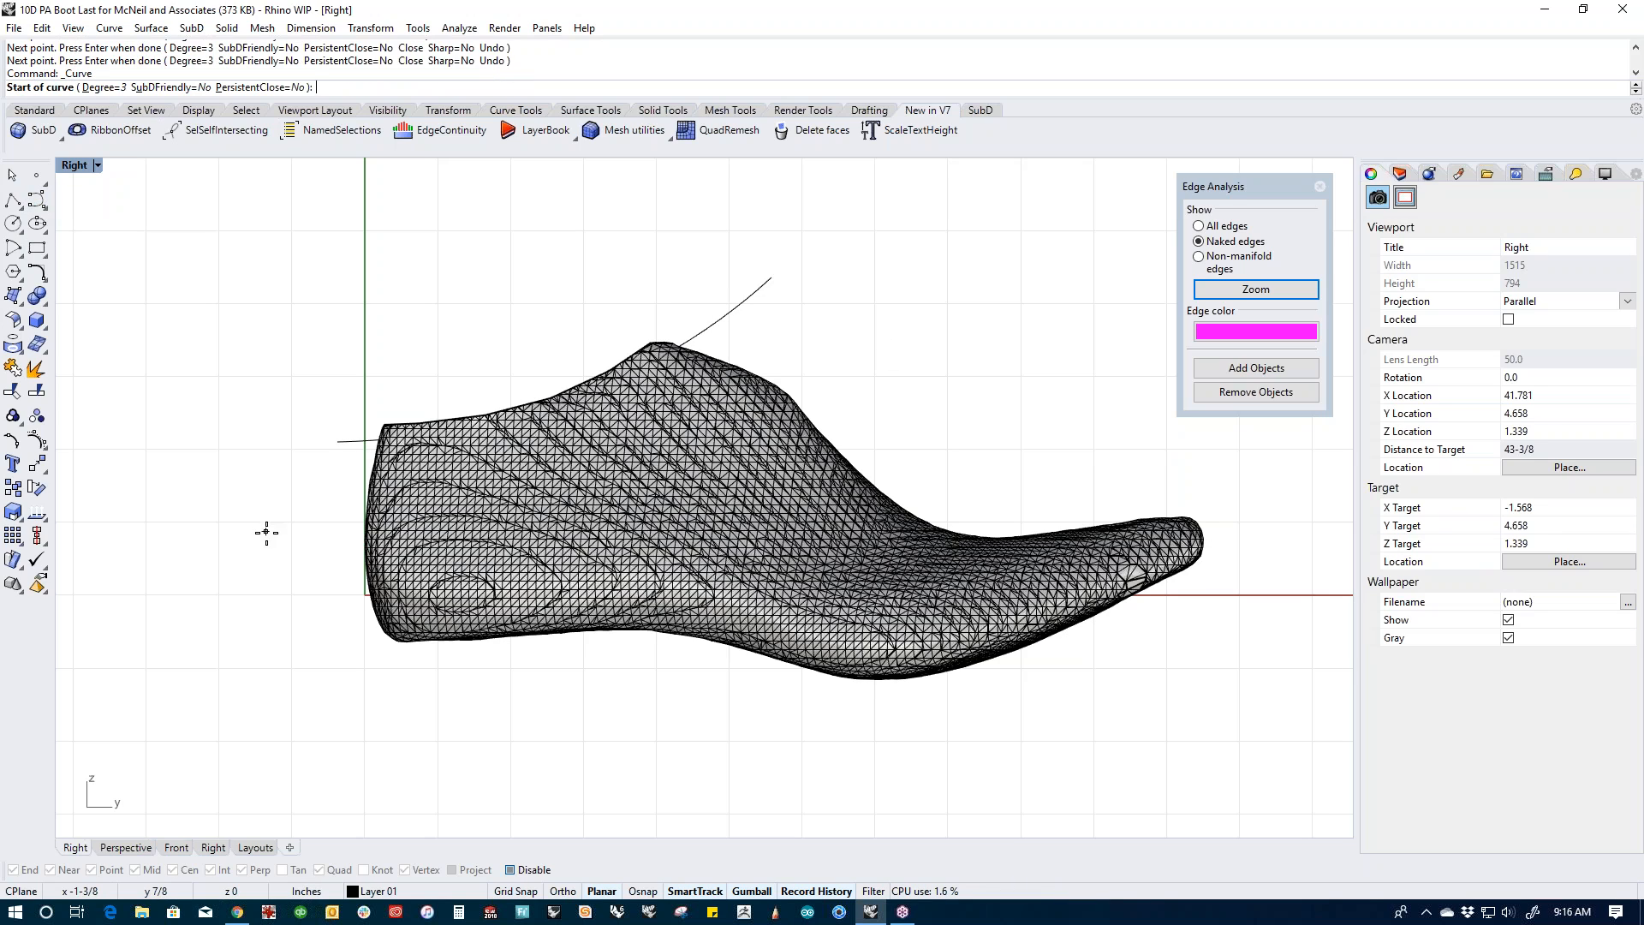
click(322, 532)
click(324, 534)
click(1023, 366)
key(Return)
Step: Draw a third curve along the lower part of the last, following the sole from behind the heel past the toe
key(Return)
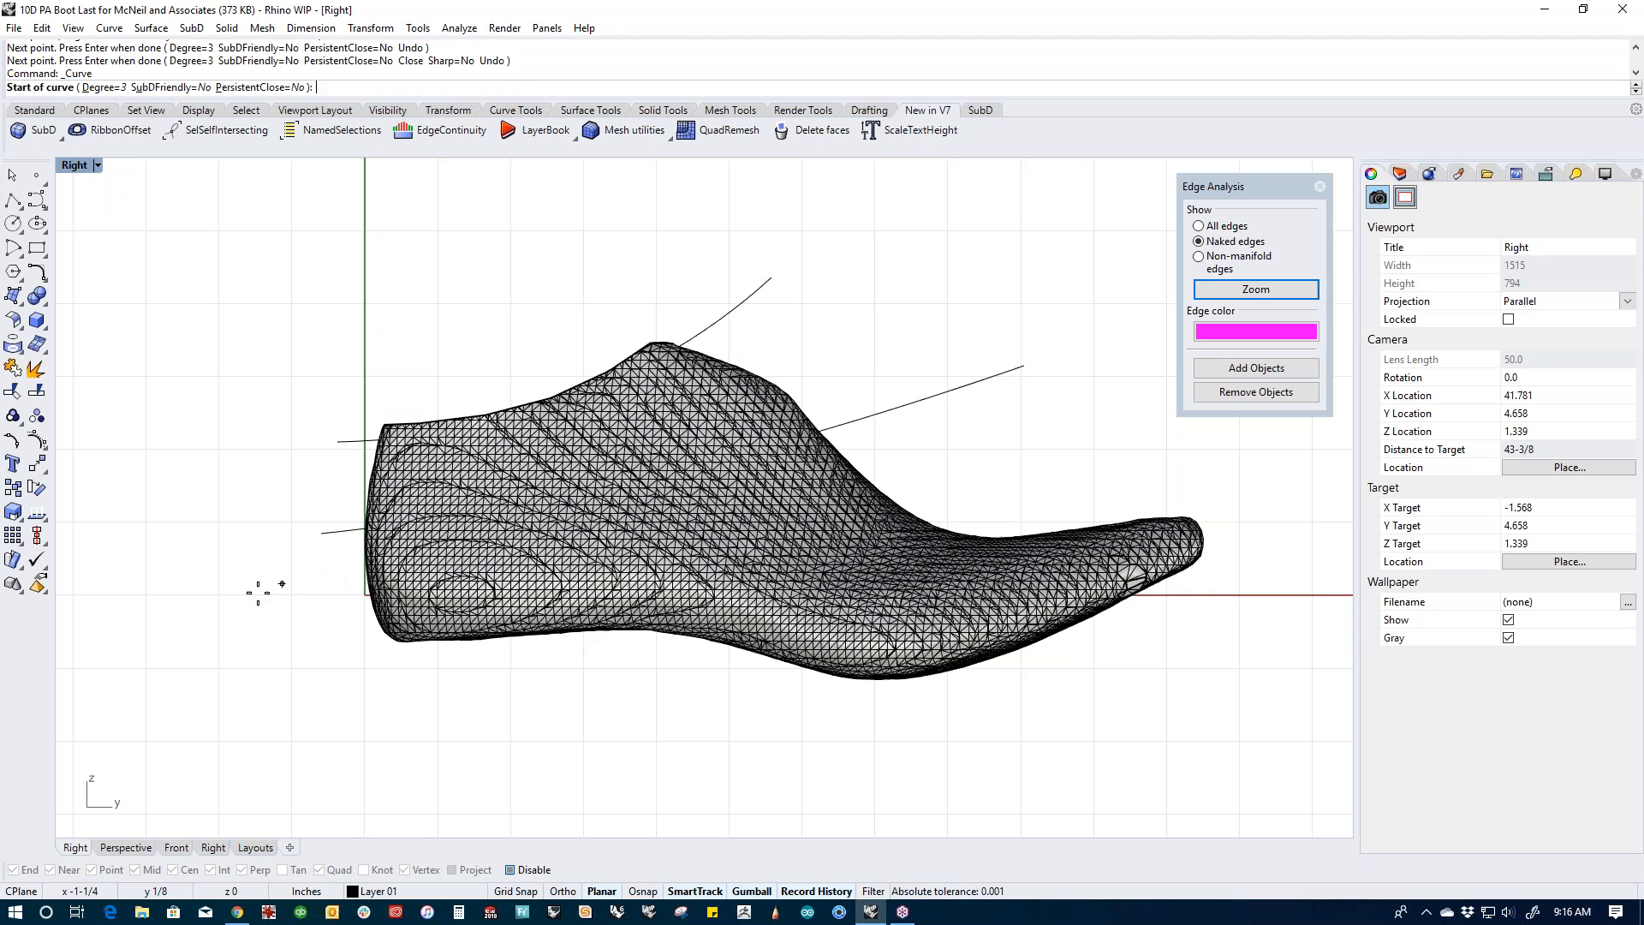
click(330, 621)
click(561, 590)
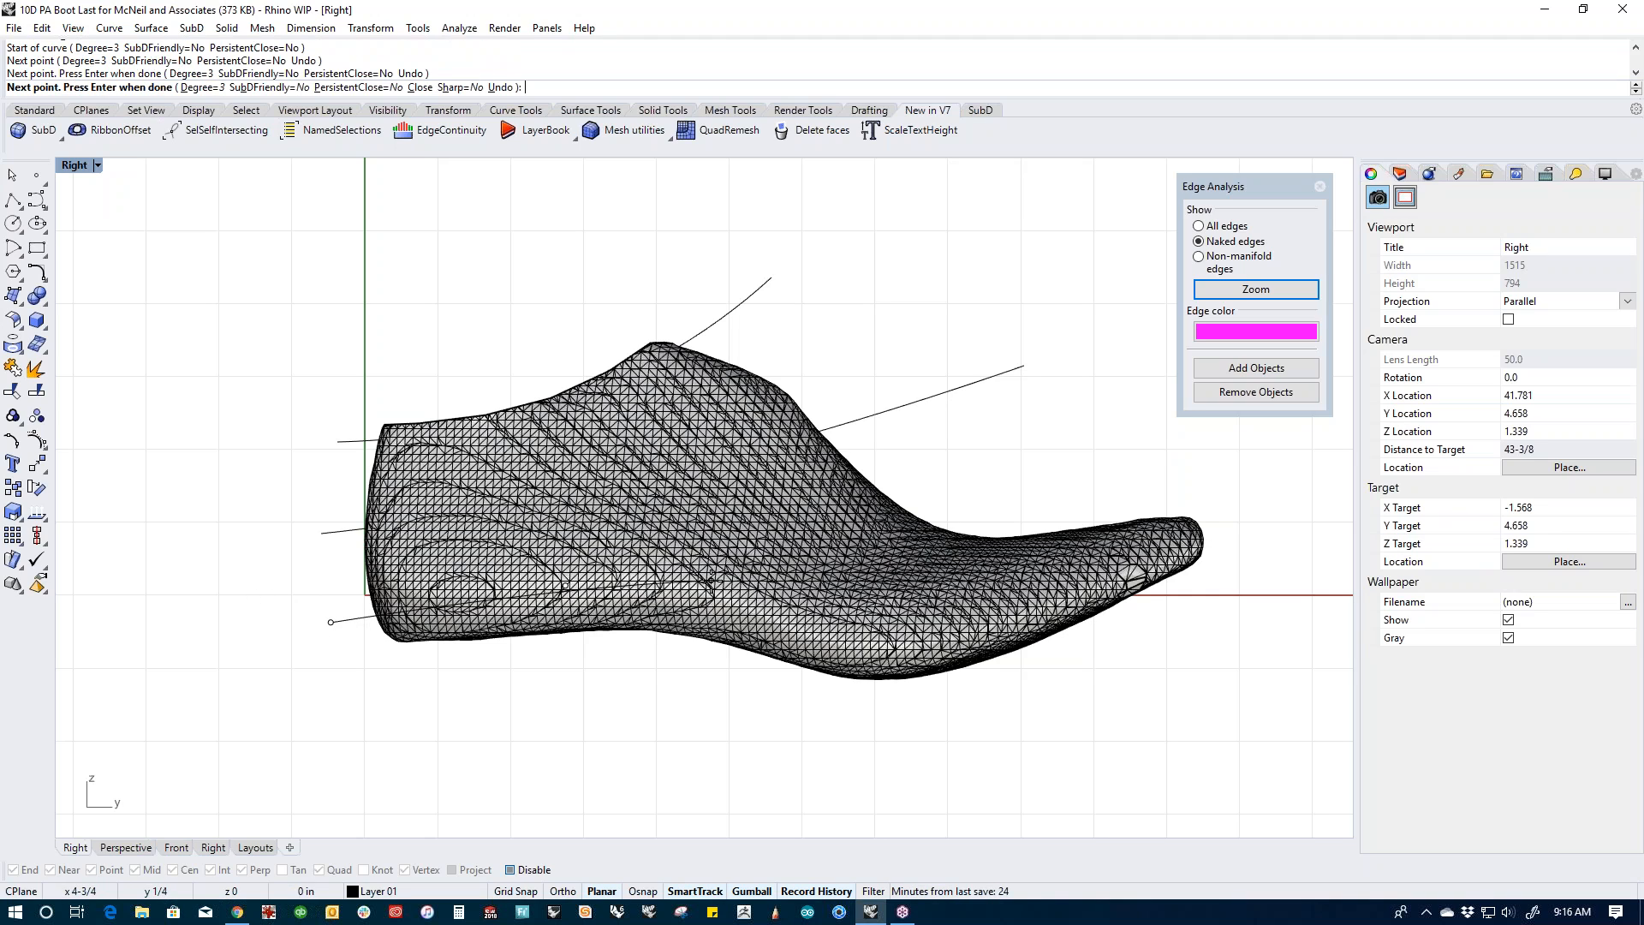
click(817, 632)
click(899, 649)
click(1000, 632)
key(Return)
Step: Project the three drawn curves onto the original last mesh
right_drag(1292, 584, 1127, 634)
click(19, 350)
drag(668, 310, 586, 364)
drag(963, 401, 771, 447)
drag(1210, 488, 1099, 565)
key(Return)
click(829, 627)
key(Return)
Step: Delete the three original open curves, keeping their projections on the mesh
drag(826, 290, 575, 363)
shift+drag(959, 375, 782, 444)
shift+drag(1172, 530, 1118, 570)
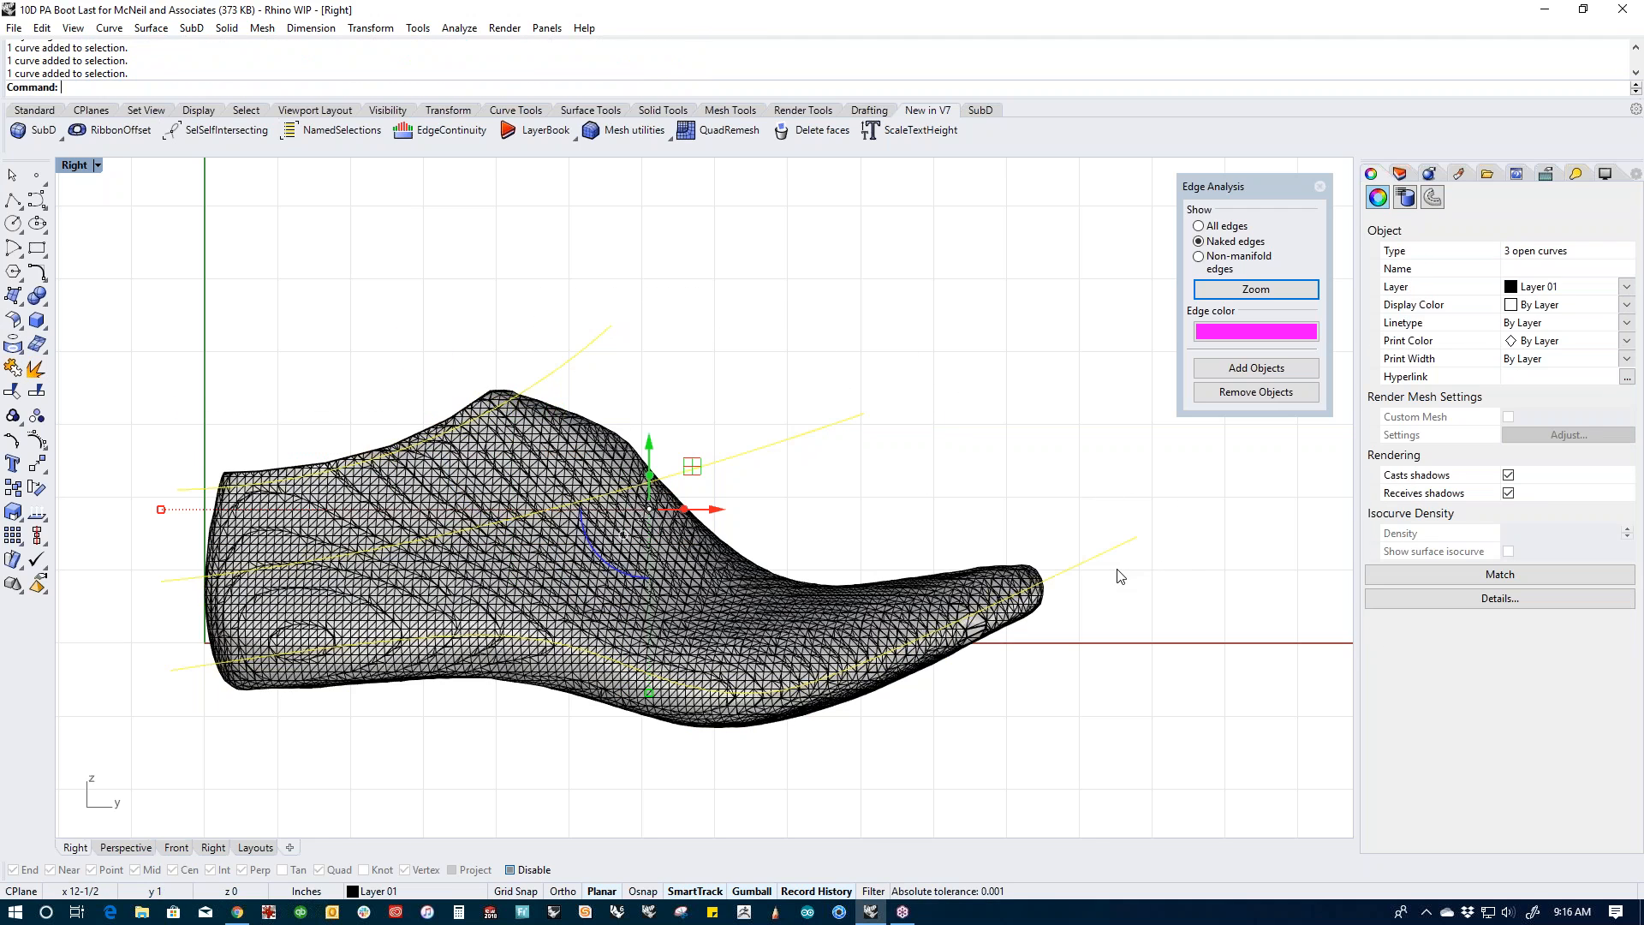
key(Delete)
Step: Select all the projected curves and set their display color to red
text(c)
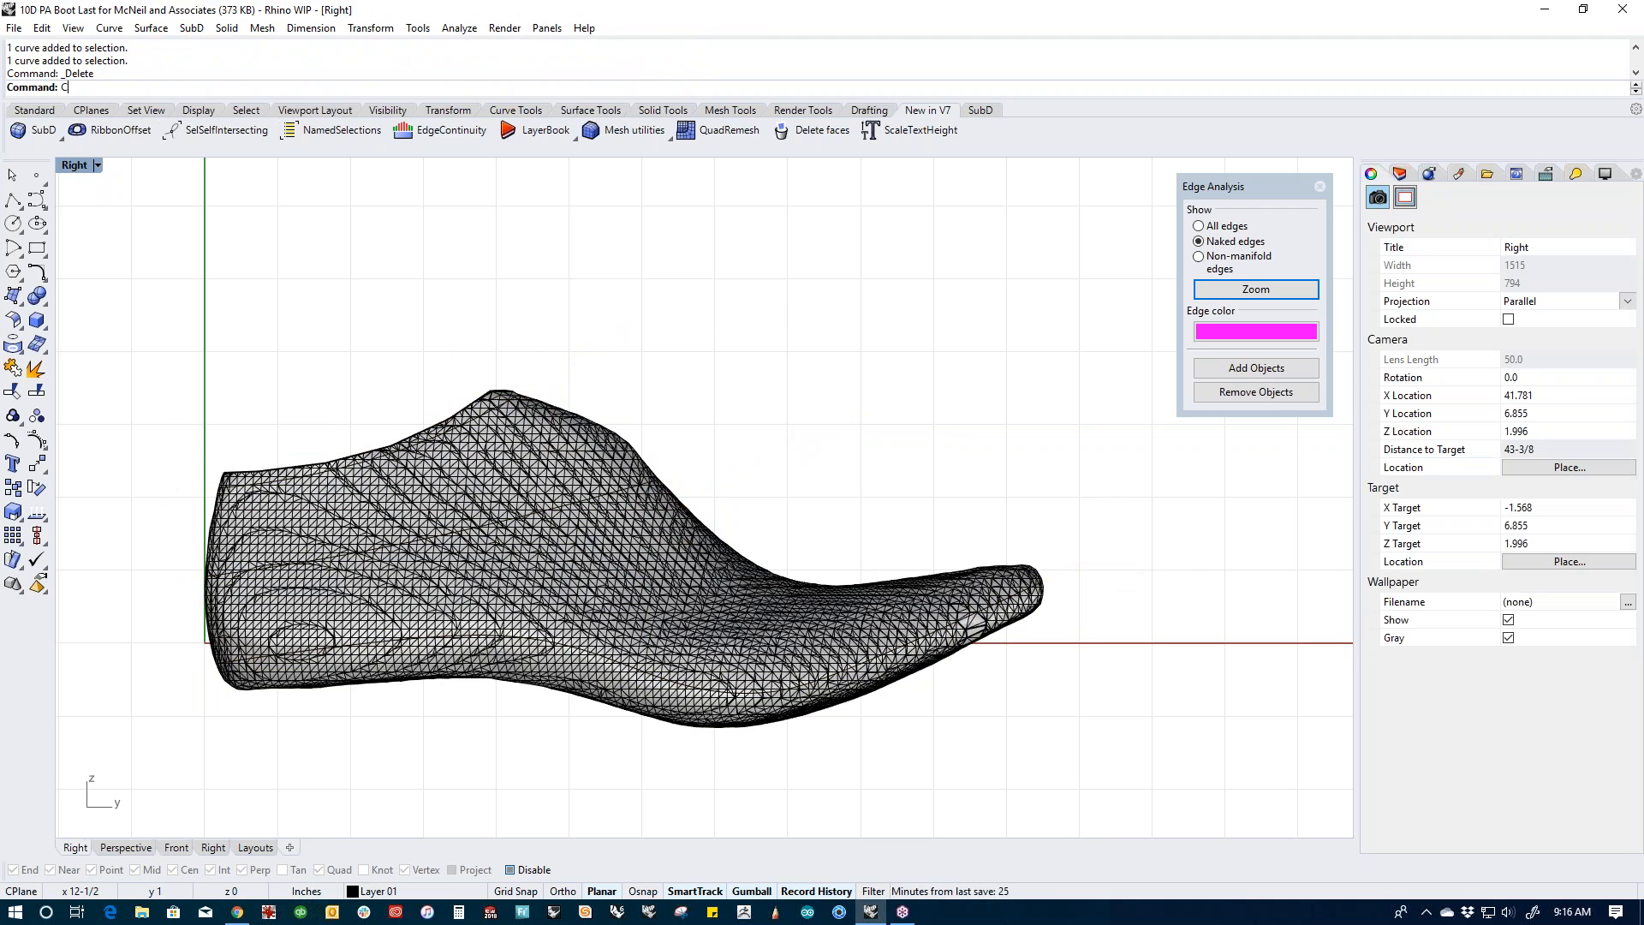
text(c)
key(Return)
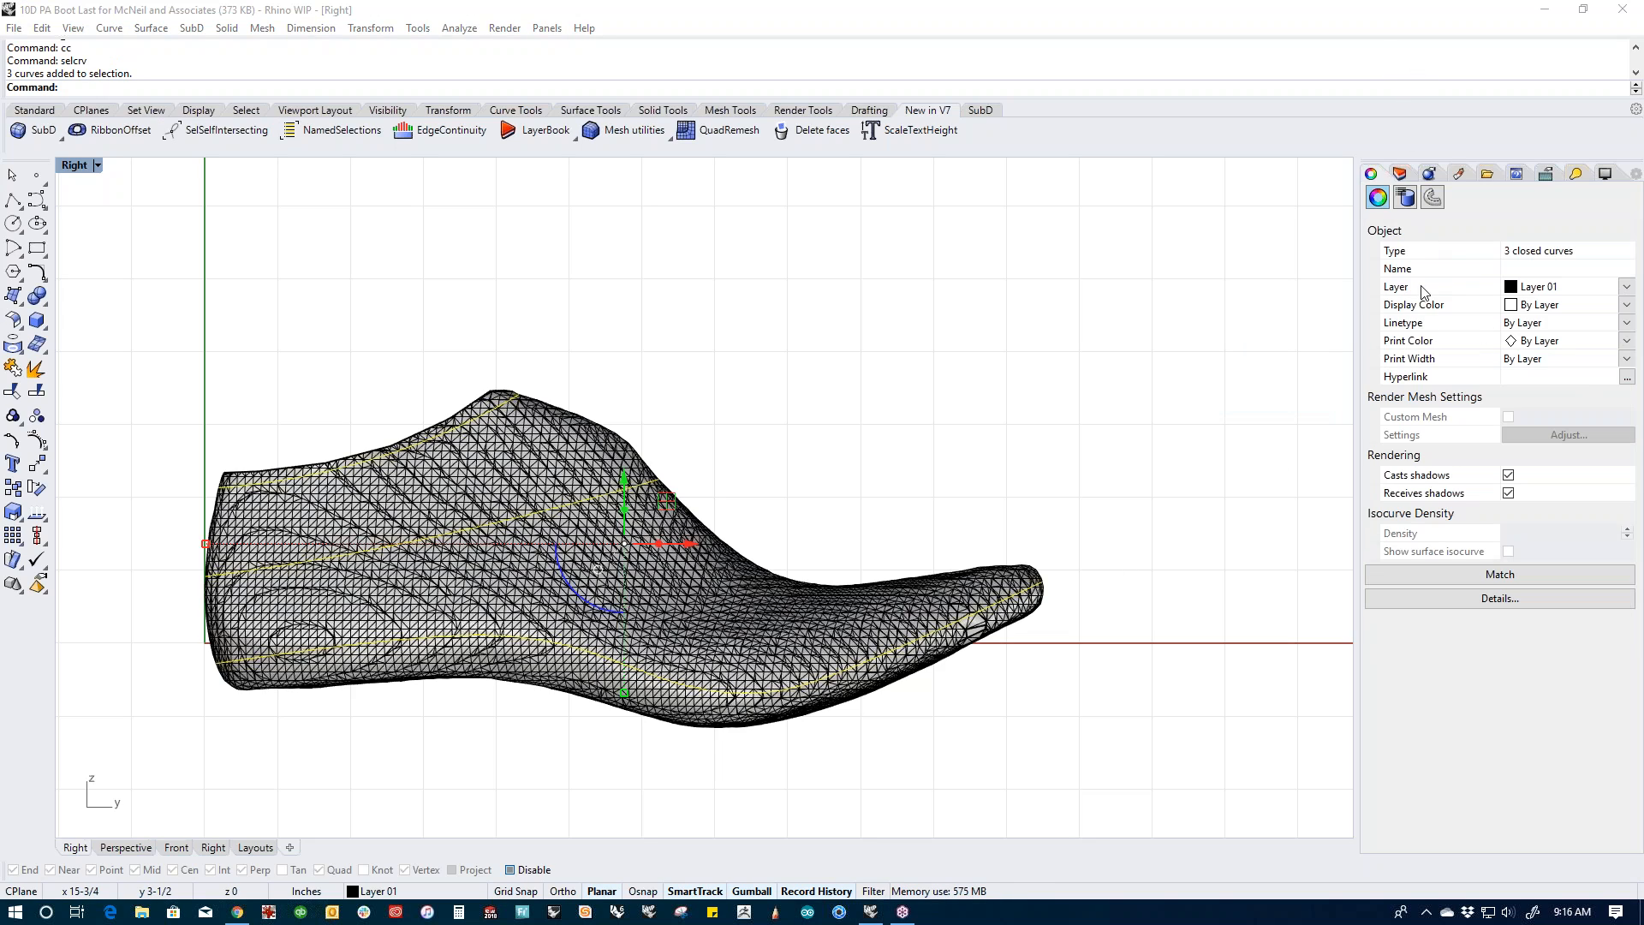
click(1400, 173)
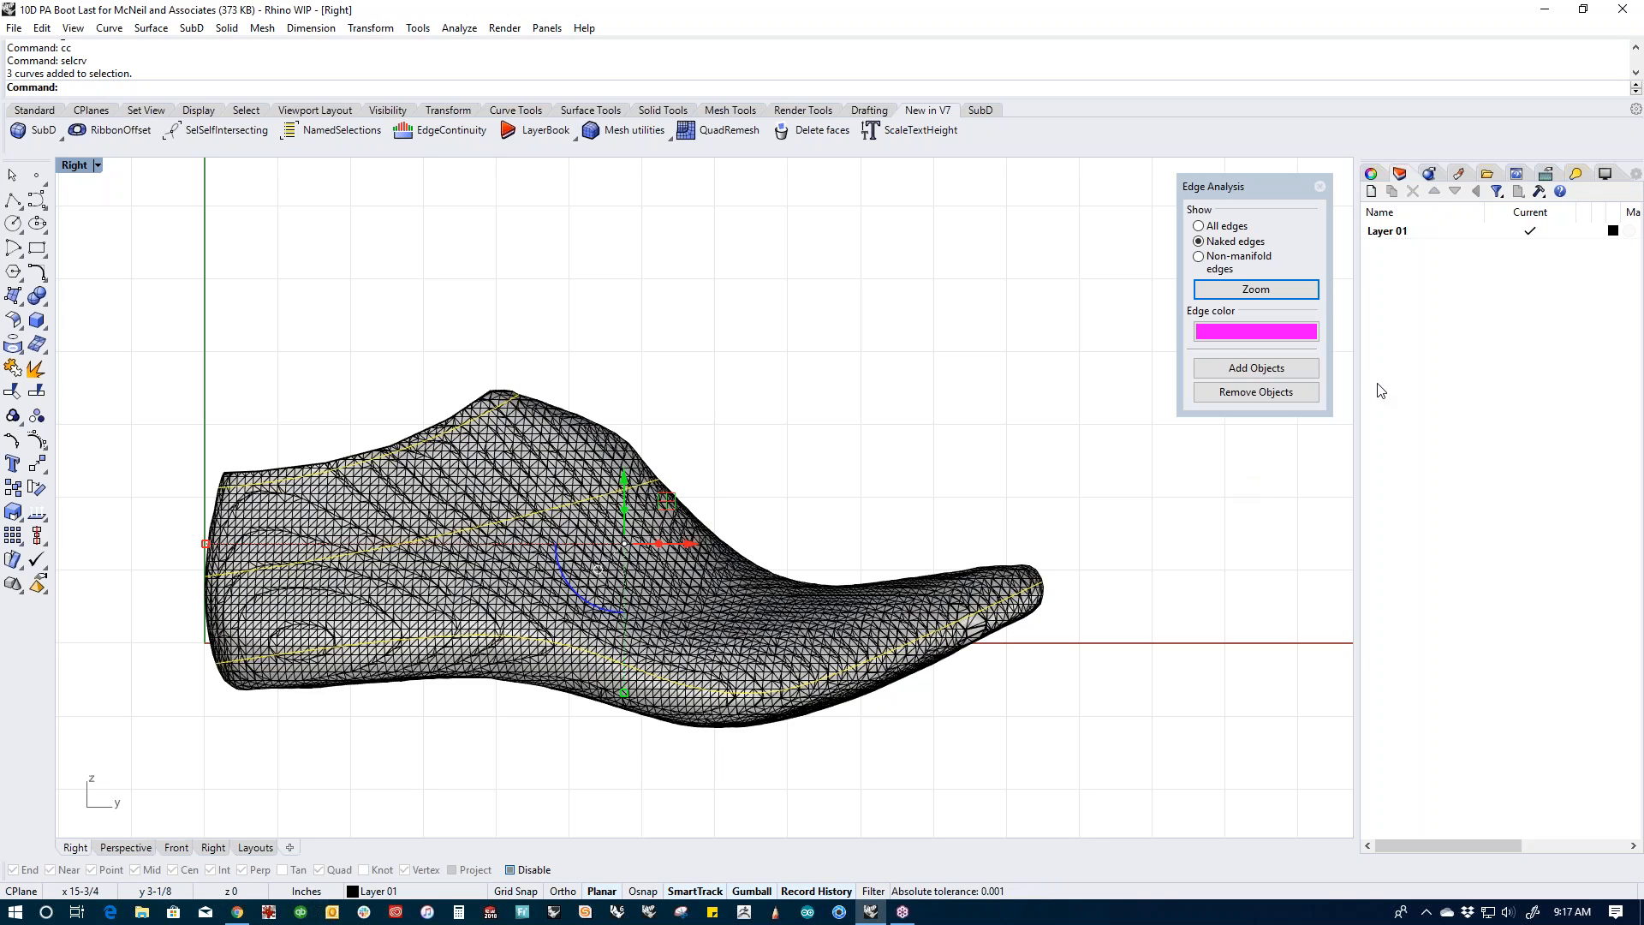
click(1373, 176)
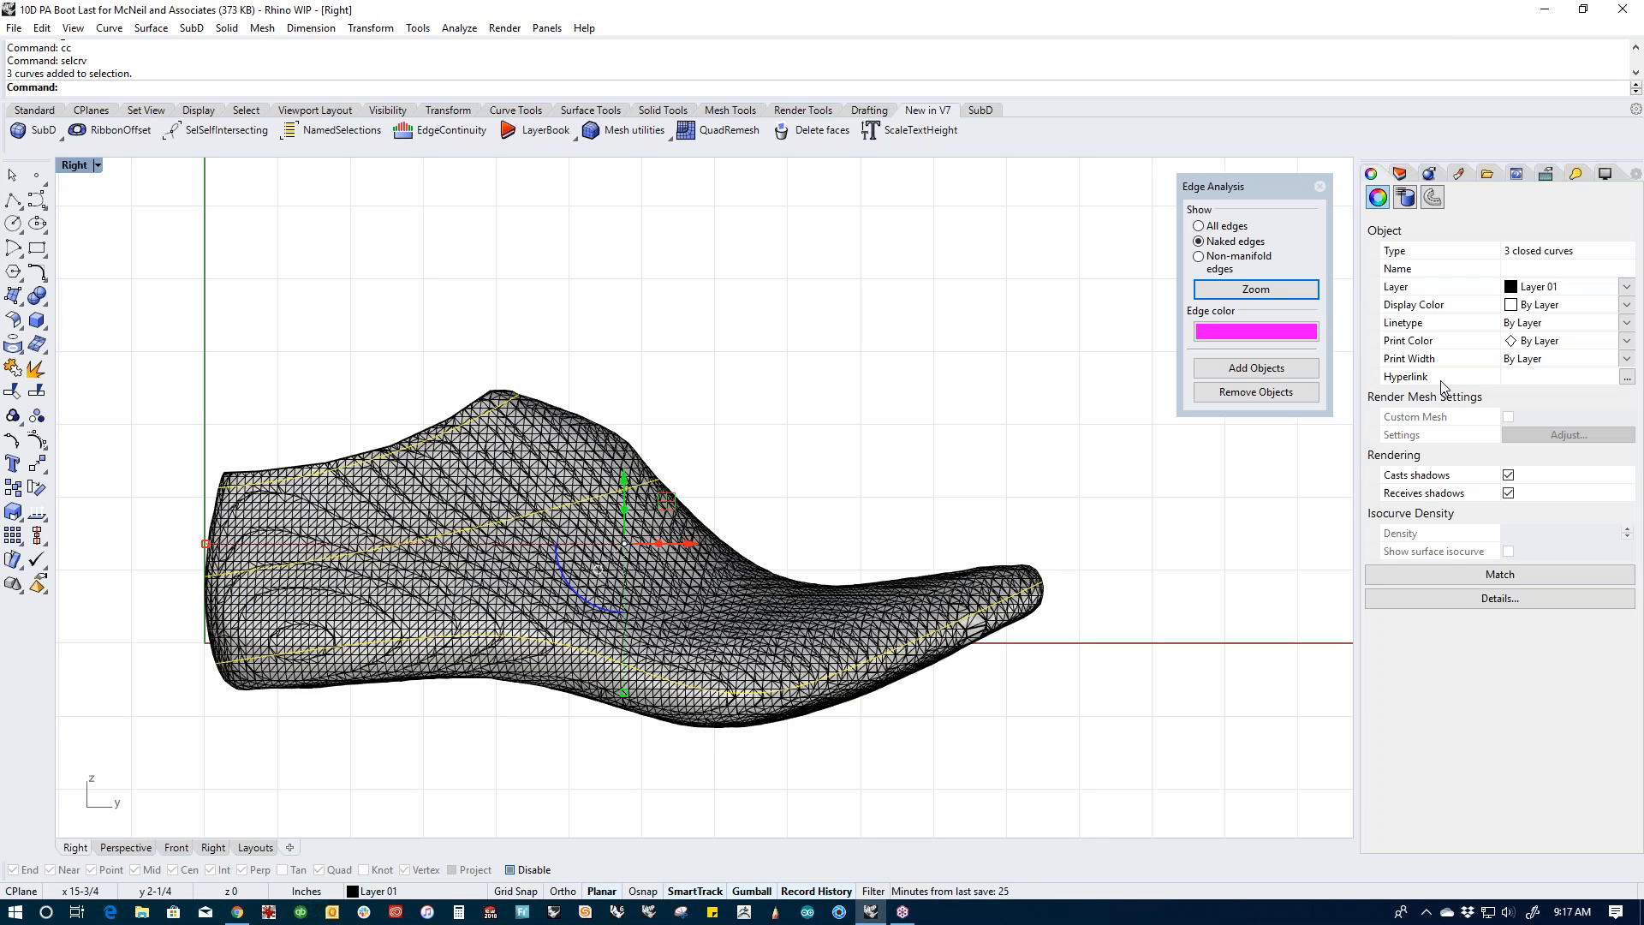
click(1626, 304)
click(1554, 377)
click(997, 420)
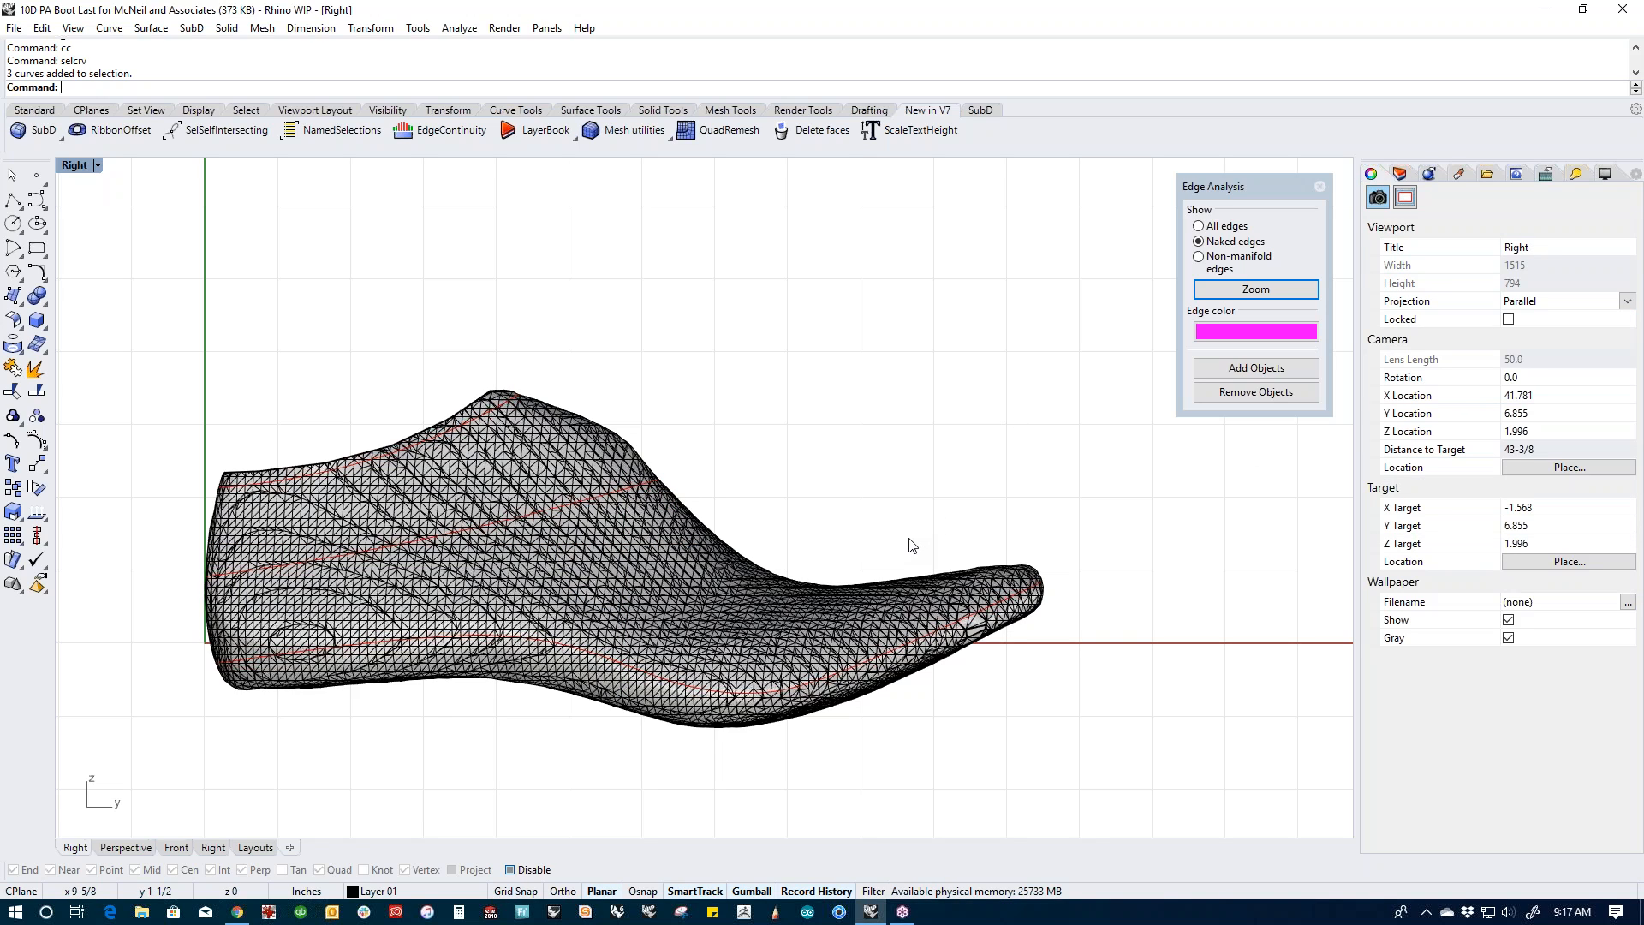
Step: Run QuadRemesh on the original last with the three red curves as guide curves and Approximate curve influence
text(Qua)
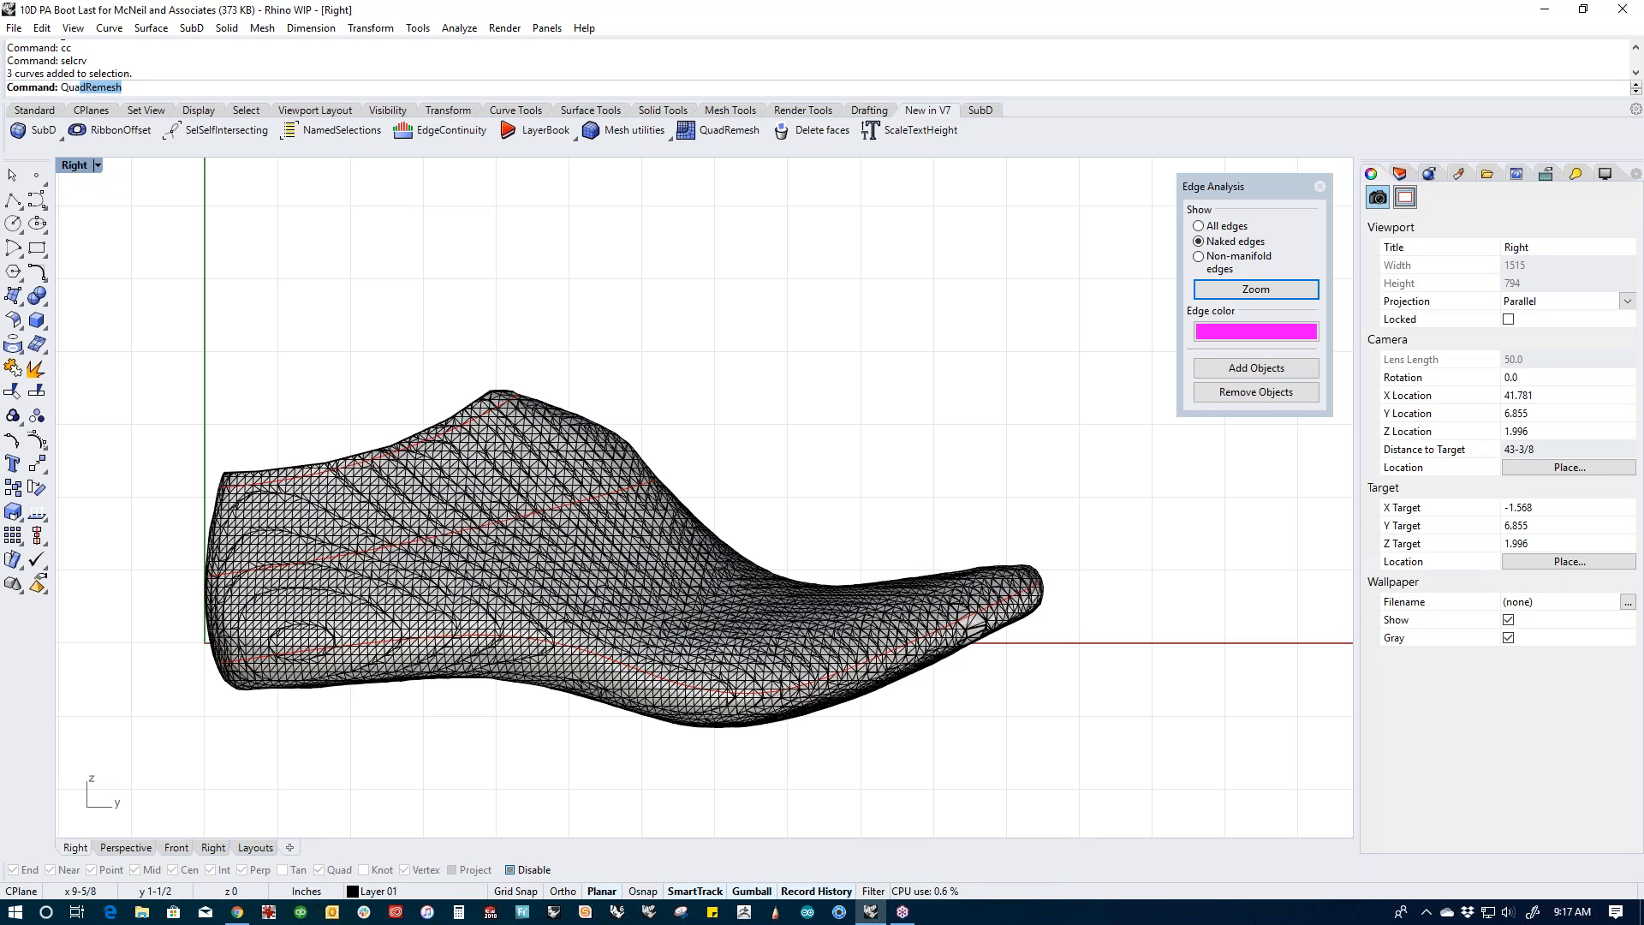
text(d)
key(Return)
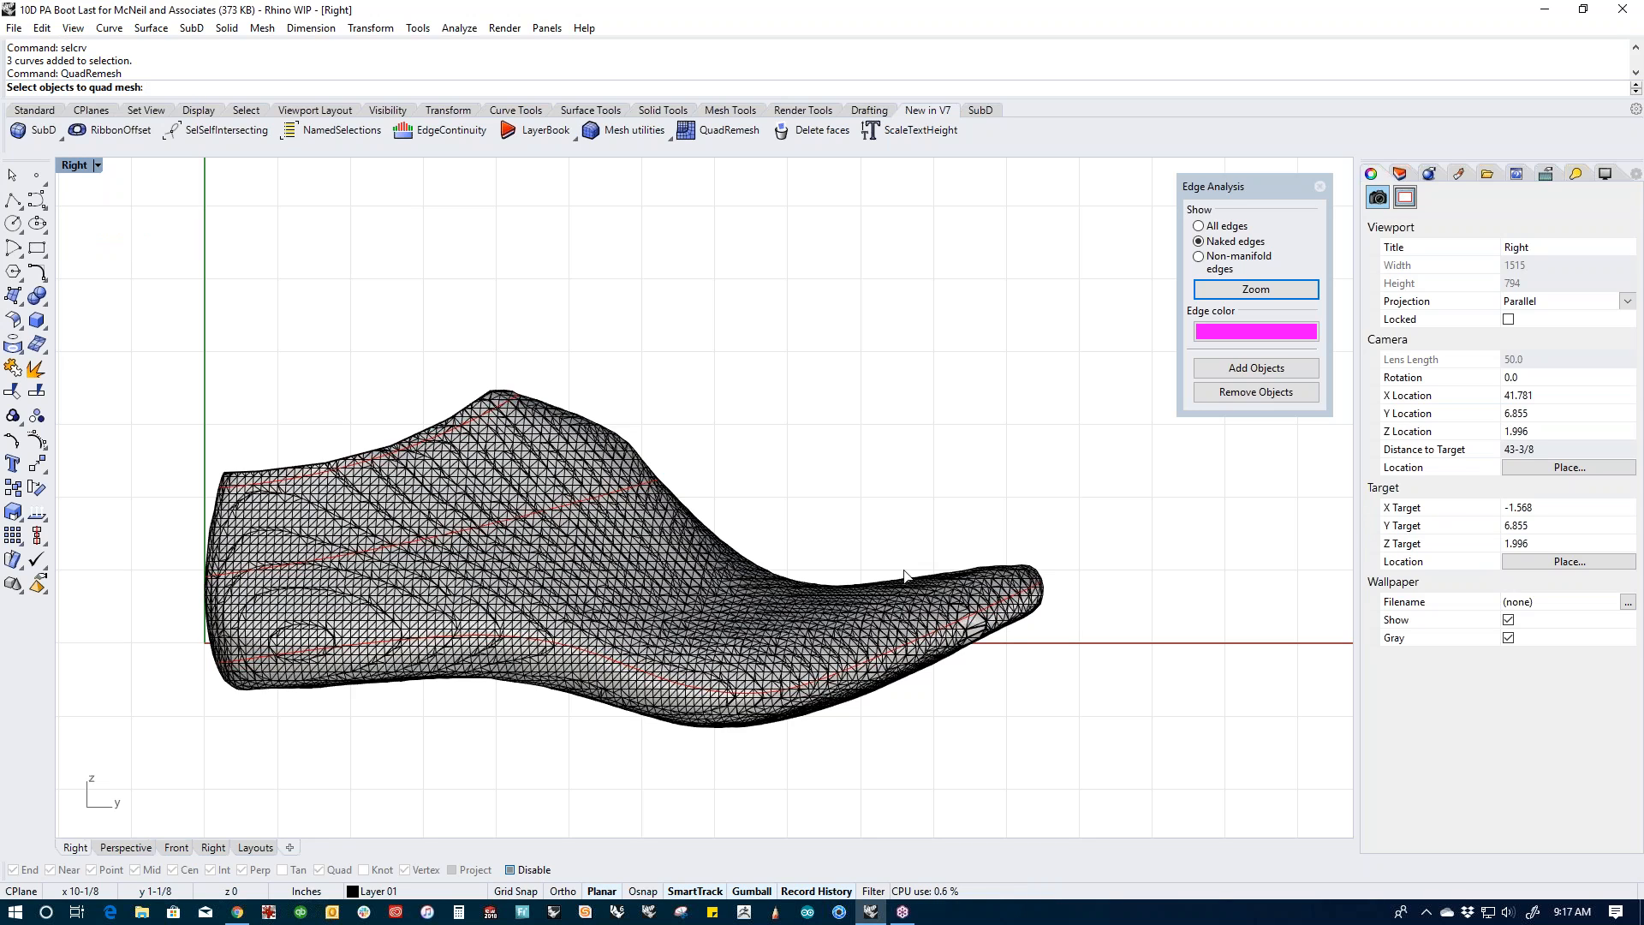
click(693, 535)
key(Return)
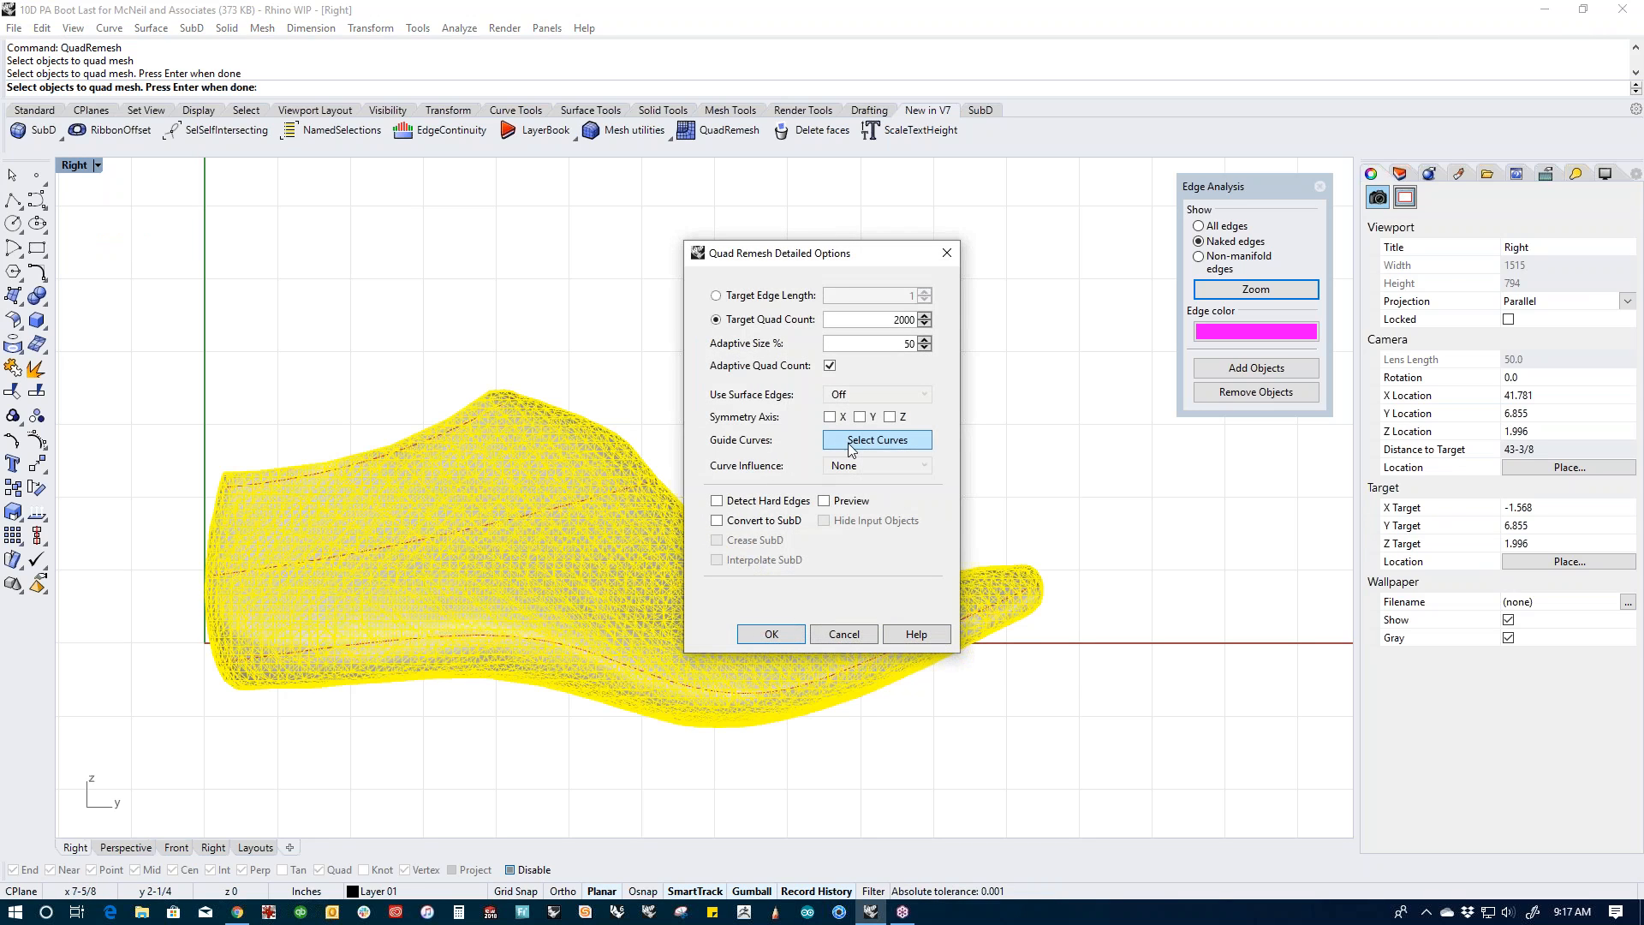
click(857, 445)
text(cc)
key(Return)
key(Return)
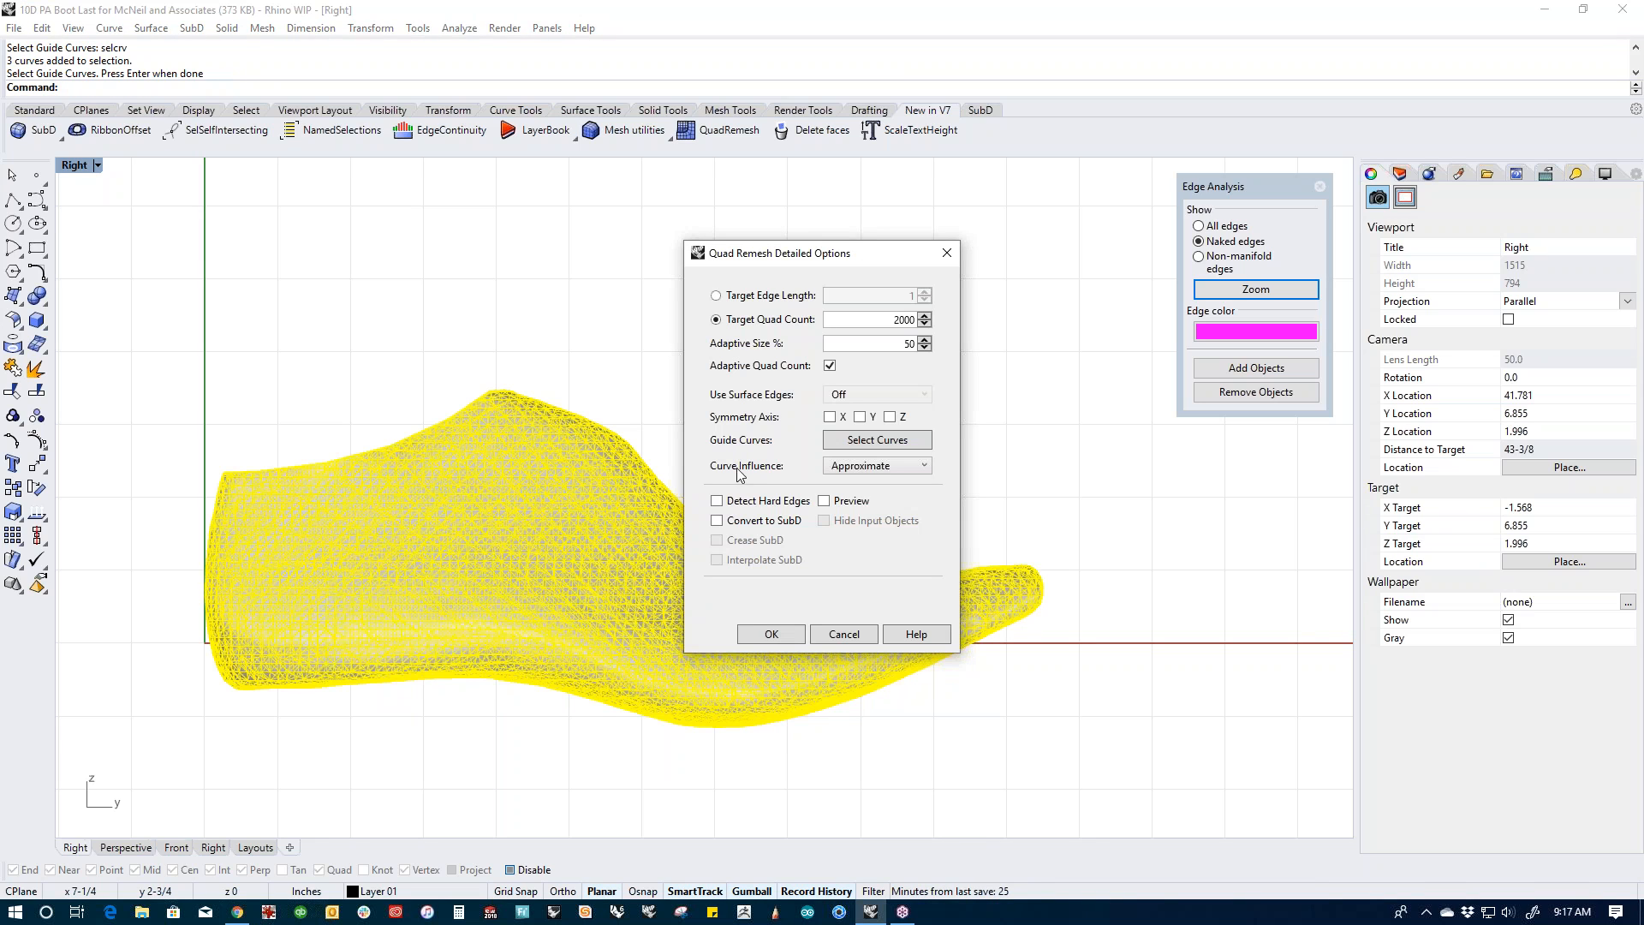
click(772, 635)
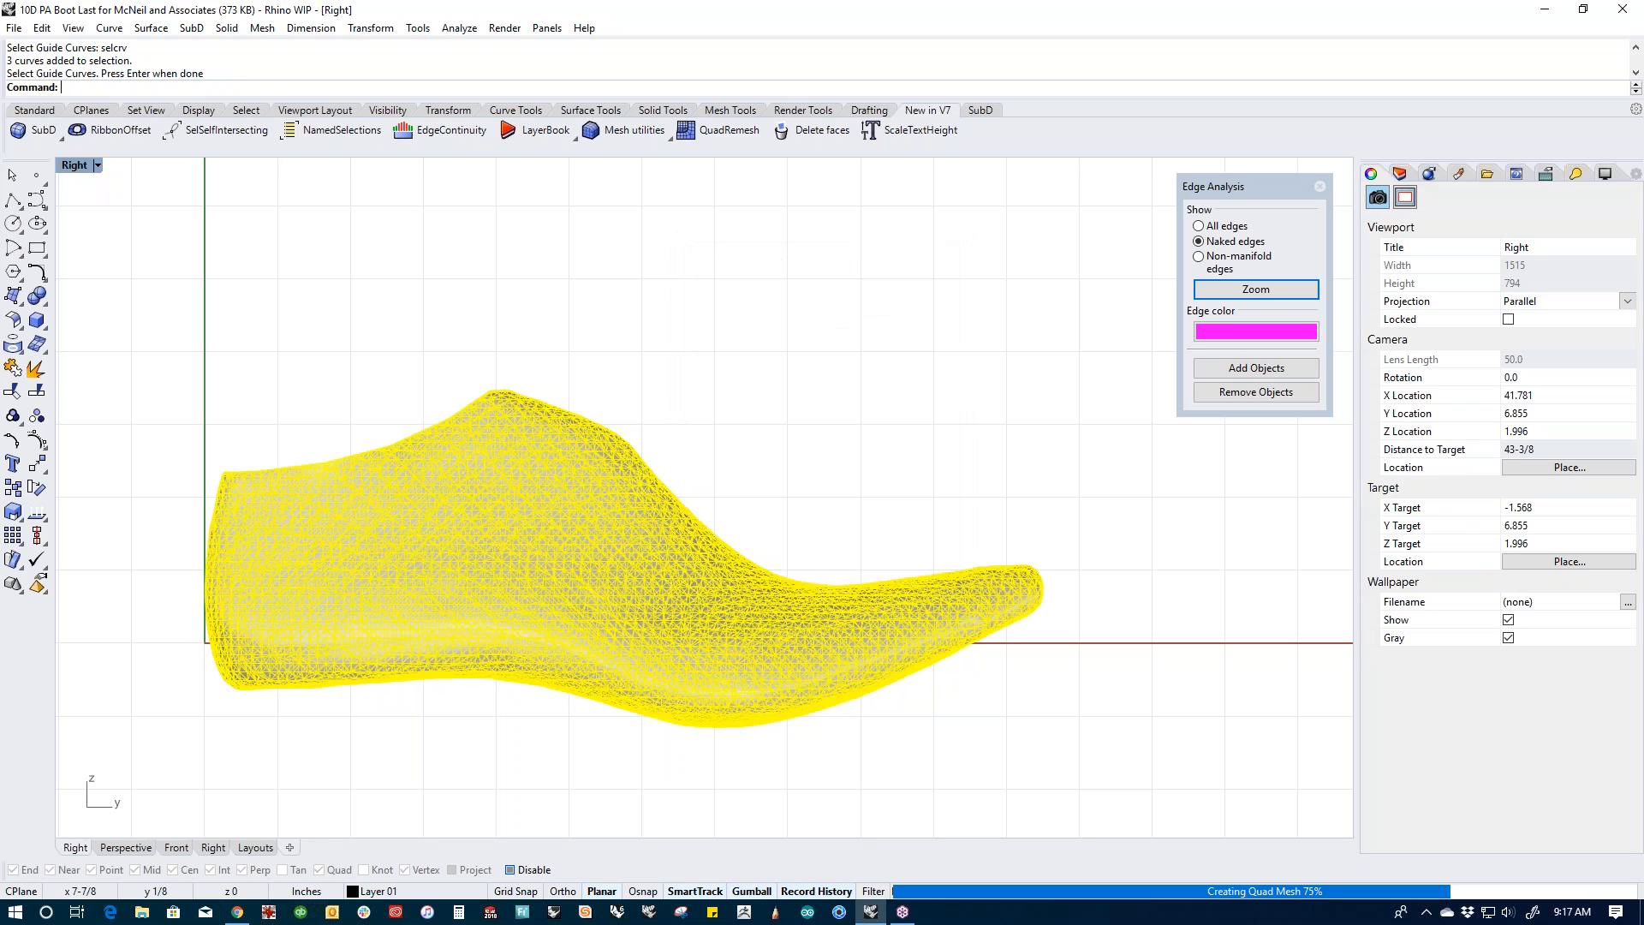
Step: In the Perspective view, move the guided quad mesh beside the original last, then show the hidden first remesh
scroll(737, 647, down, 6)
right_drag(738, 650, 735, 602)
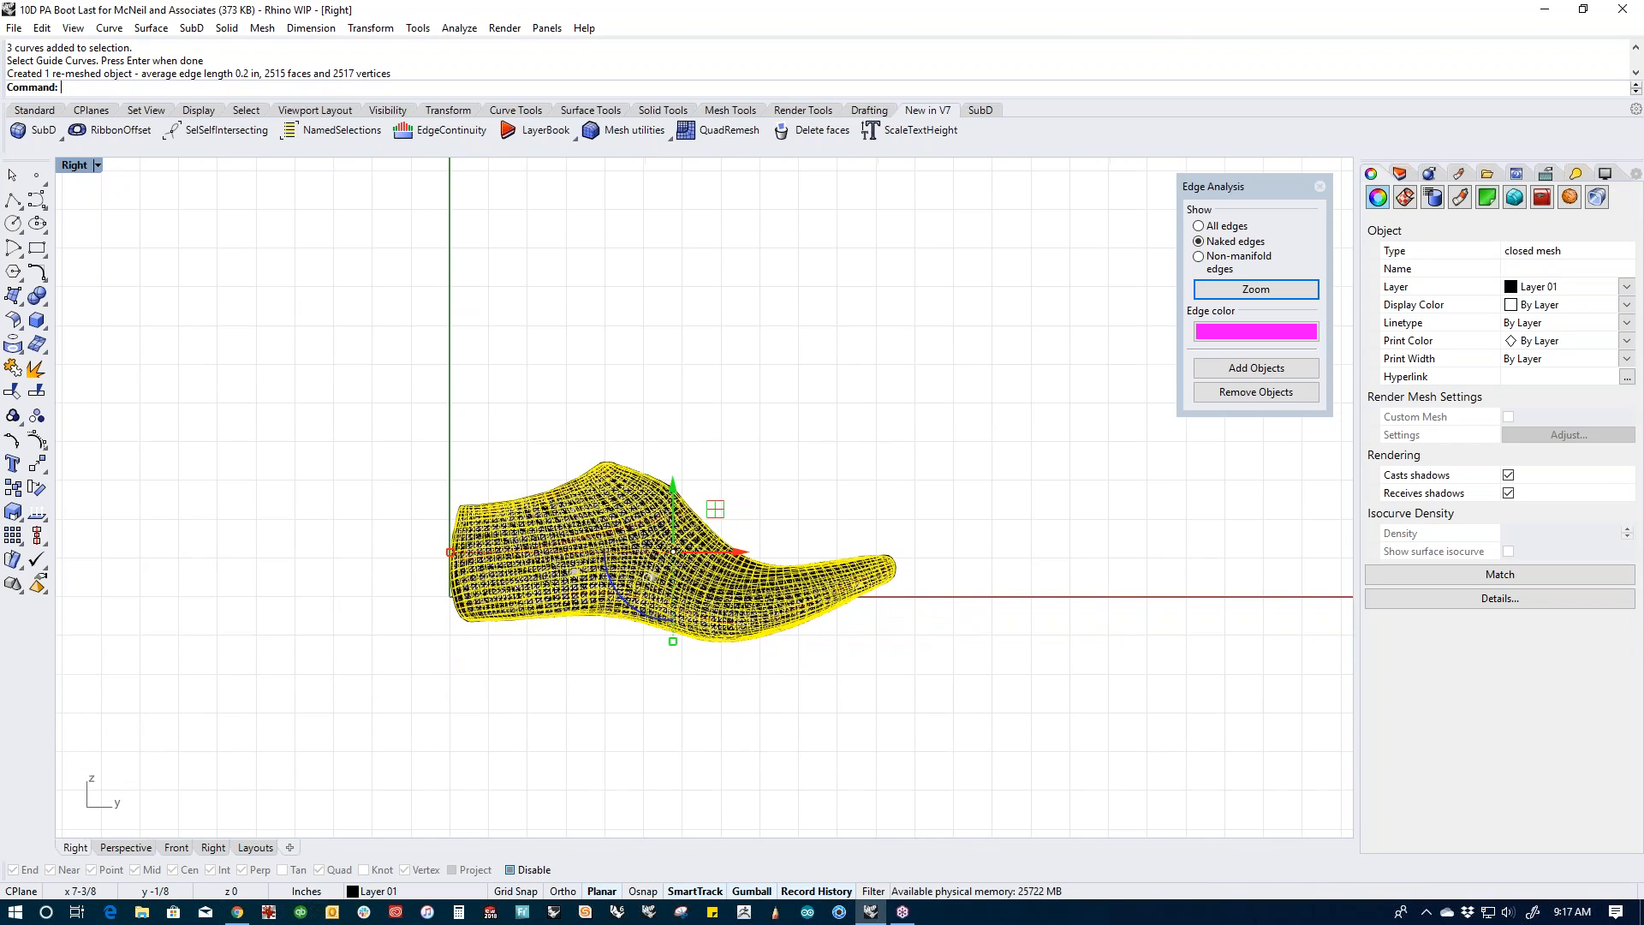
key(ctrl+F4)
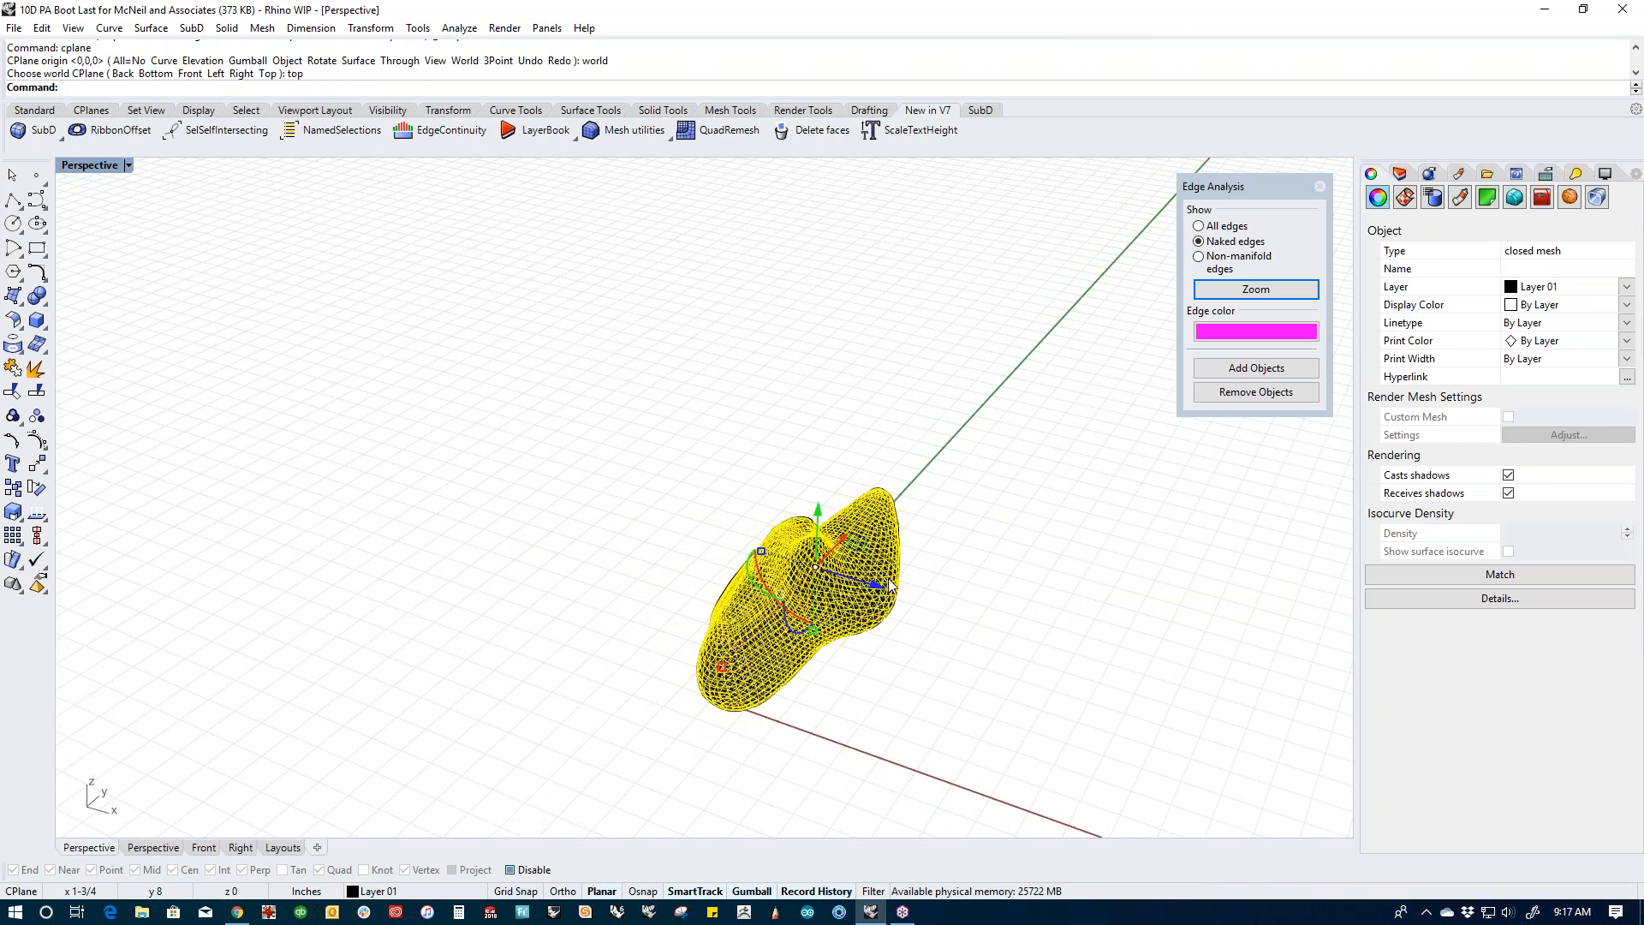
drag(888, 584, 984, 569)
key(ctrl+z)
drag(877, 586, 1068, 643)
click(958, 507)
text(v)
key(Return)
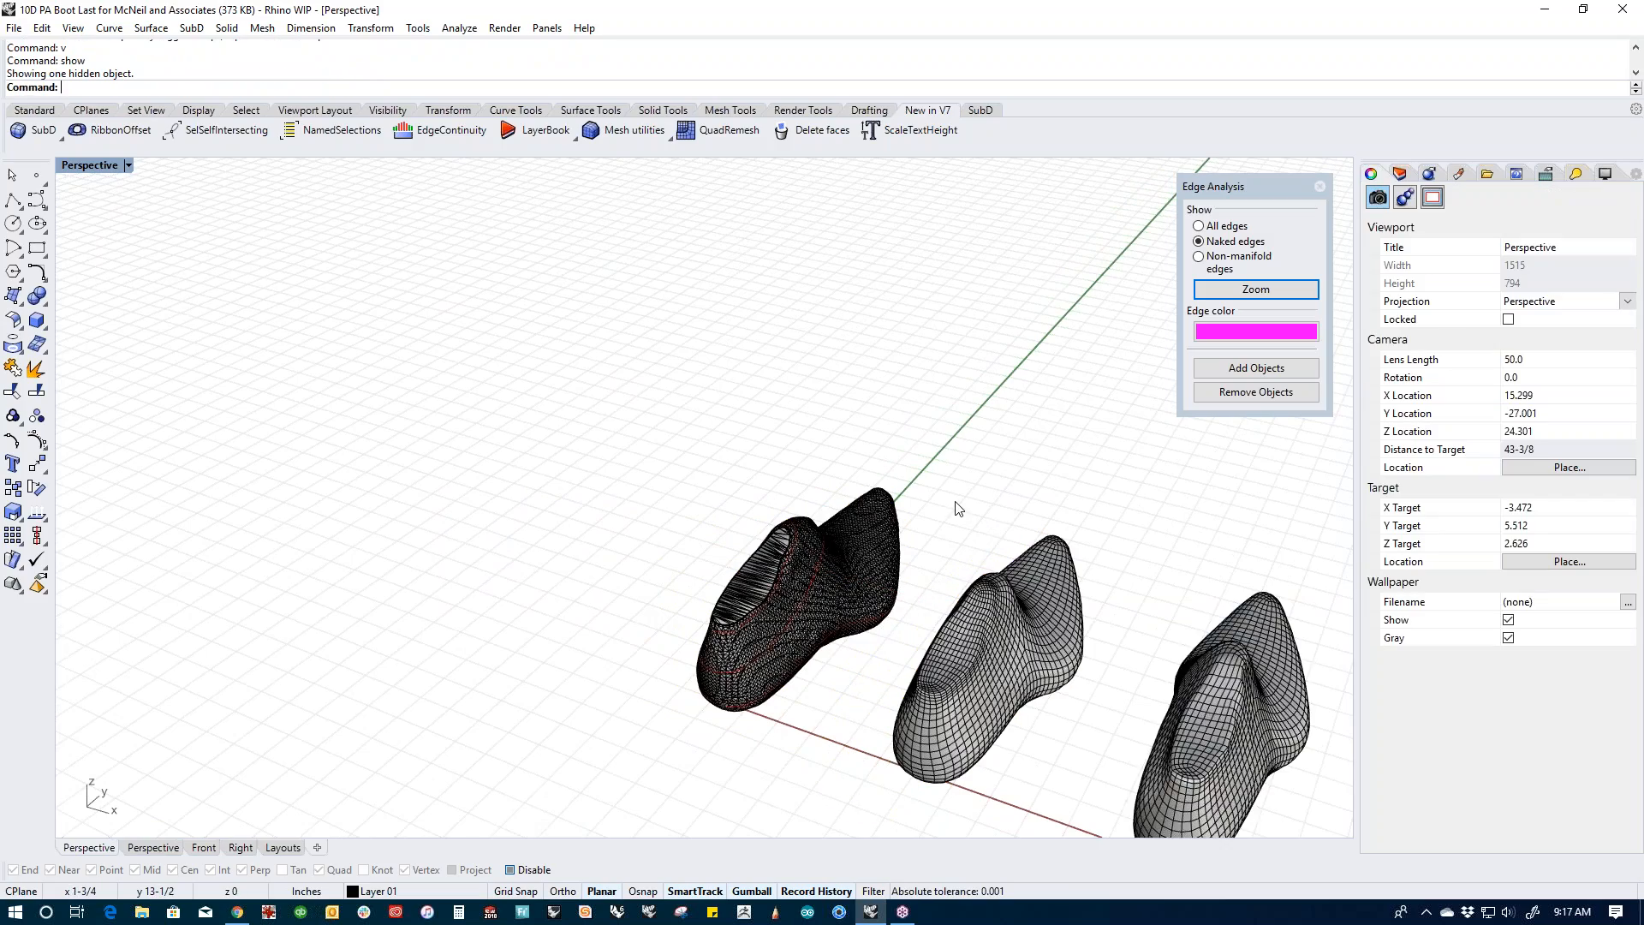
Step: Highlight the five faces meeting at the irregular point on the side of the first, unguided quad mesh
shift+right_drag(1126, 661, 898, 512)
right_drag(898, 512, 688, 481)
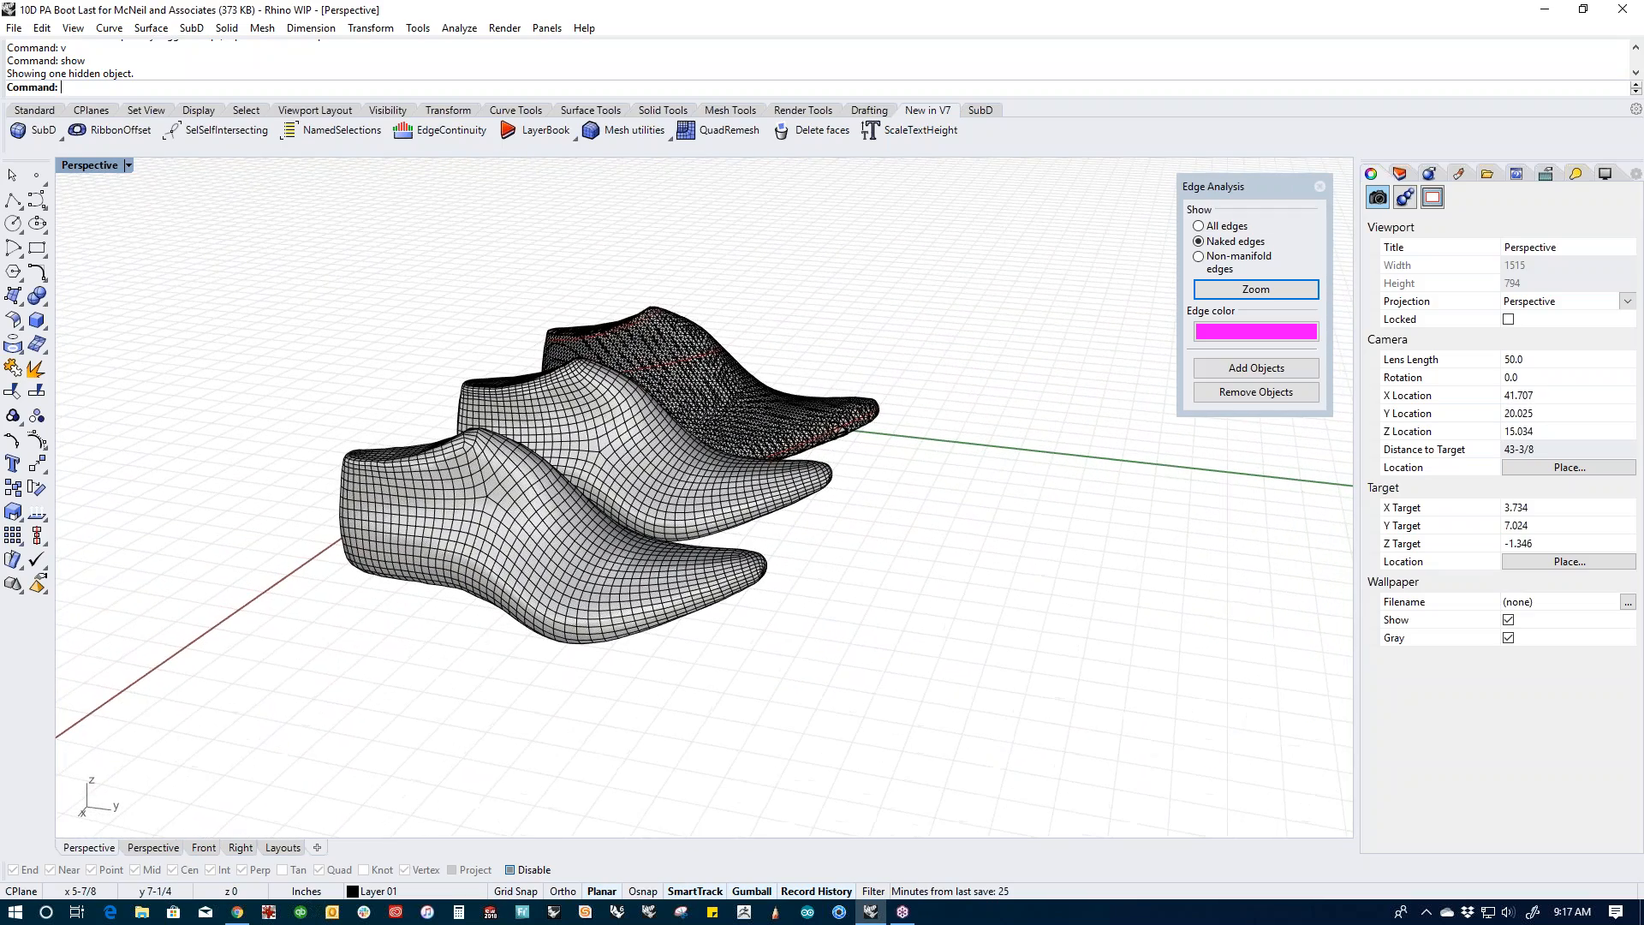
scroll(496, 508, up, 3)
ctrl+shift+click(496, 502)
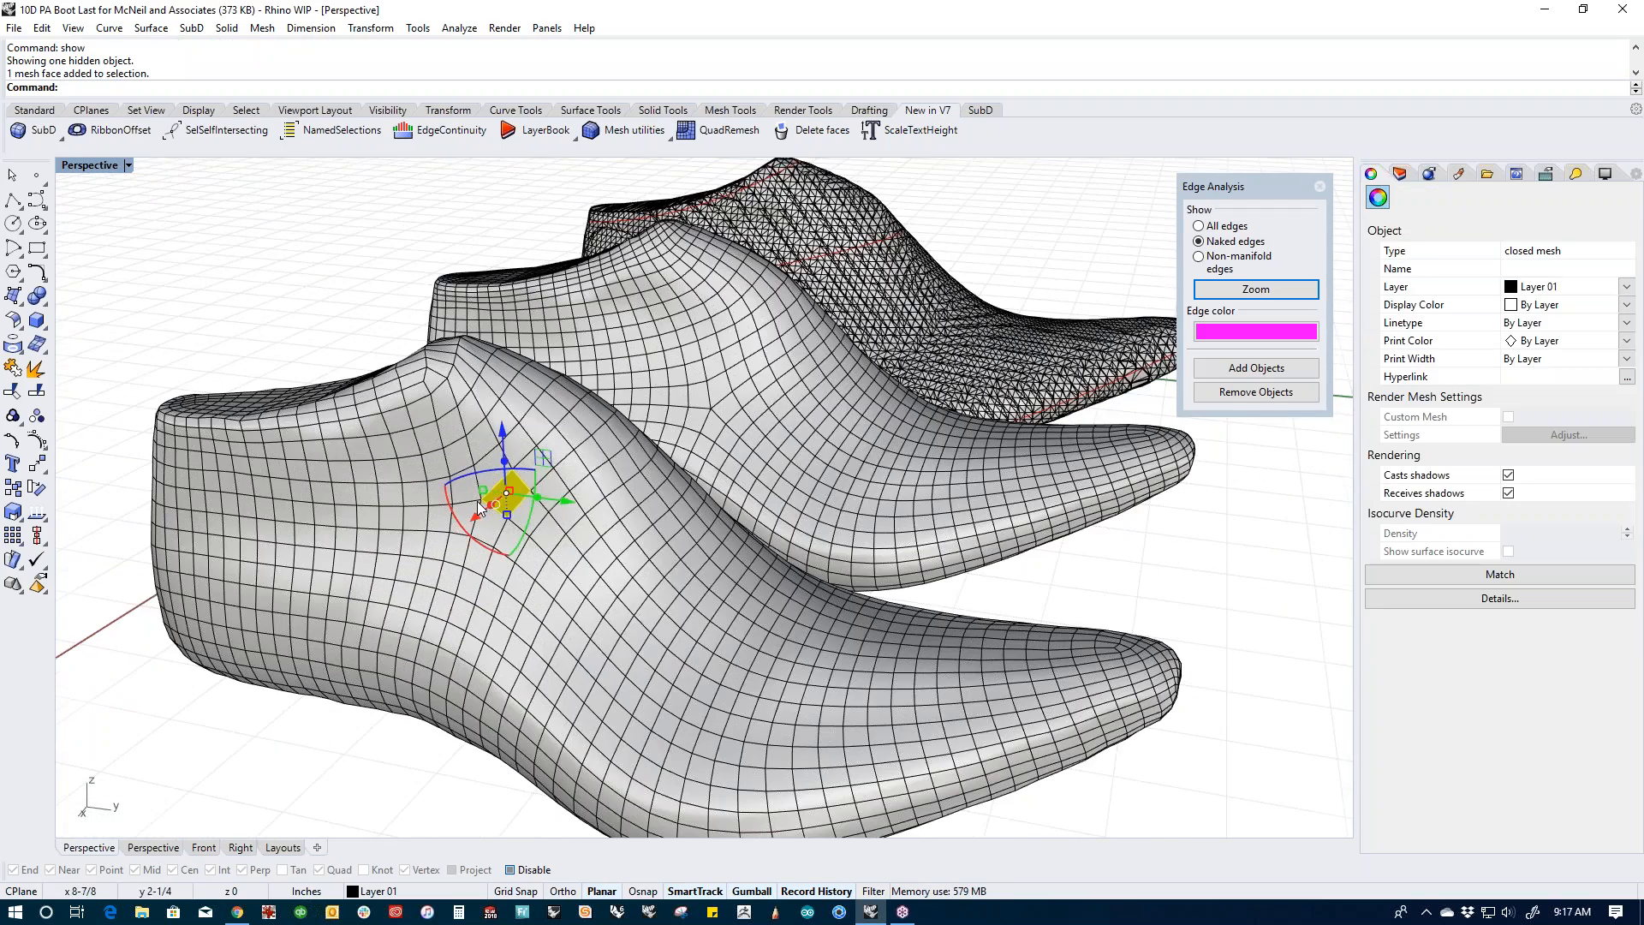
scroll(481, 498, up, 4)
ctrl+shift+click(462, 474)
ctrl+shift+click(500, 449)
ctrl+shift+click(498, 550)
ctrl+shift+click(455, 542)
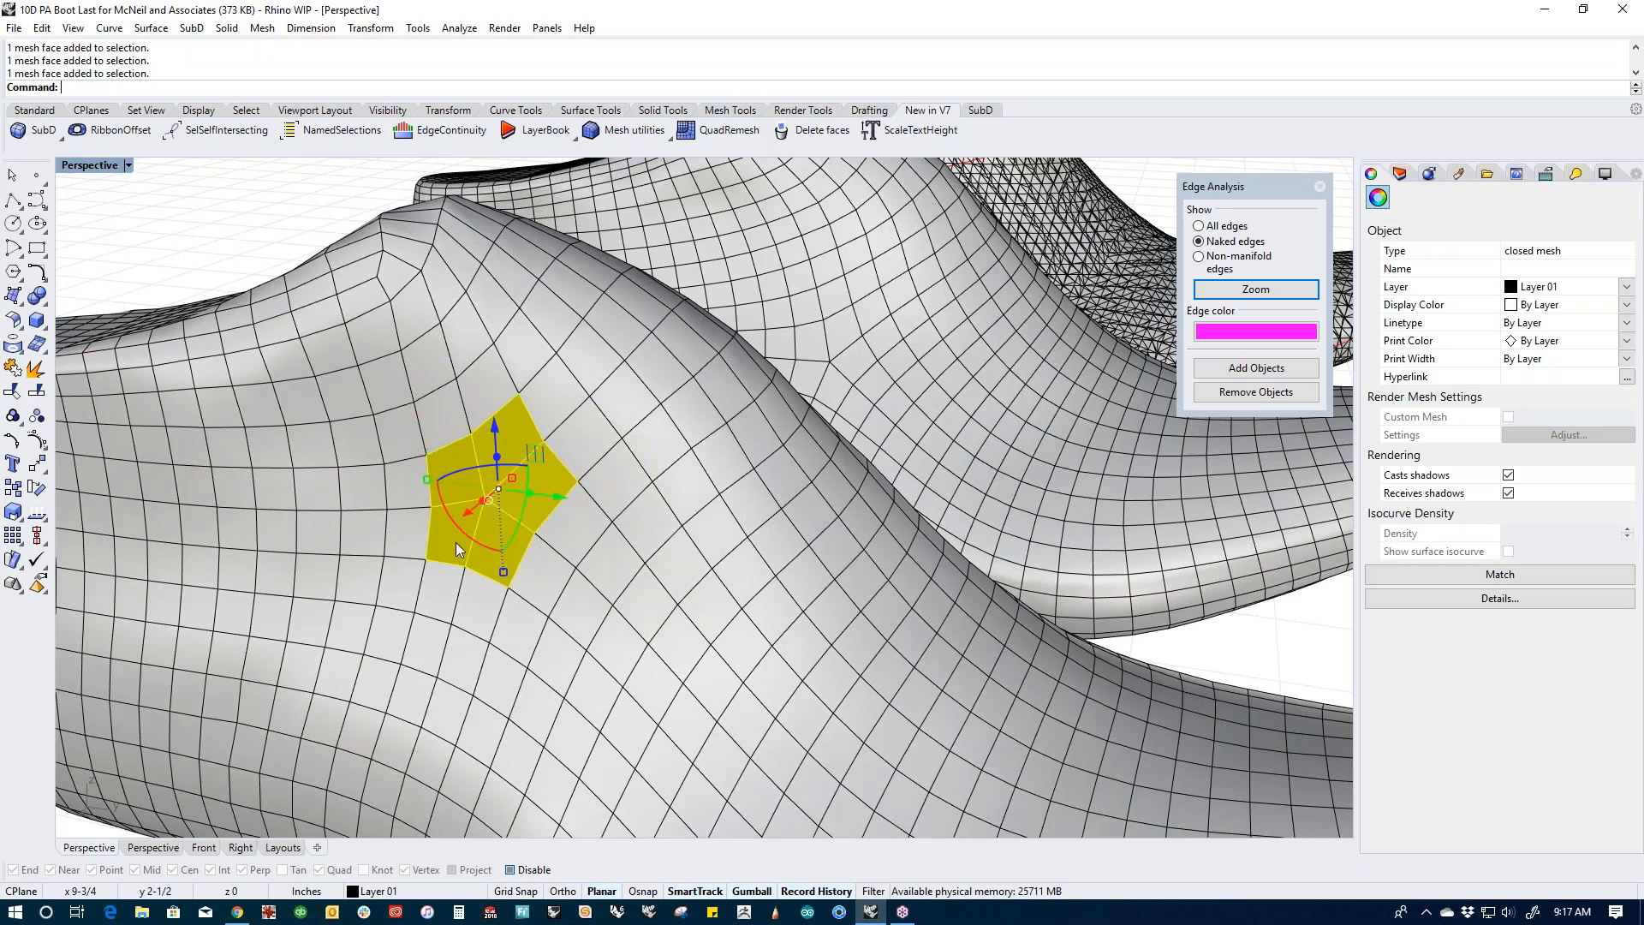
Step: Add the five matching faces on the guided quad mesh to the selection and compare both irregular points from several angles
scroll(625, 523, down, 3)
scroll(835, 436, up, 3)
right_drag(843, 454, 806, 483)
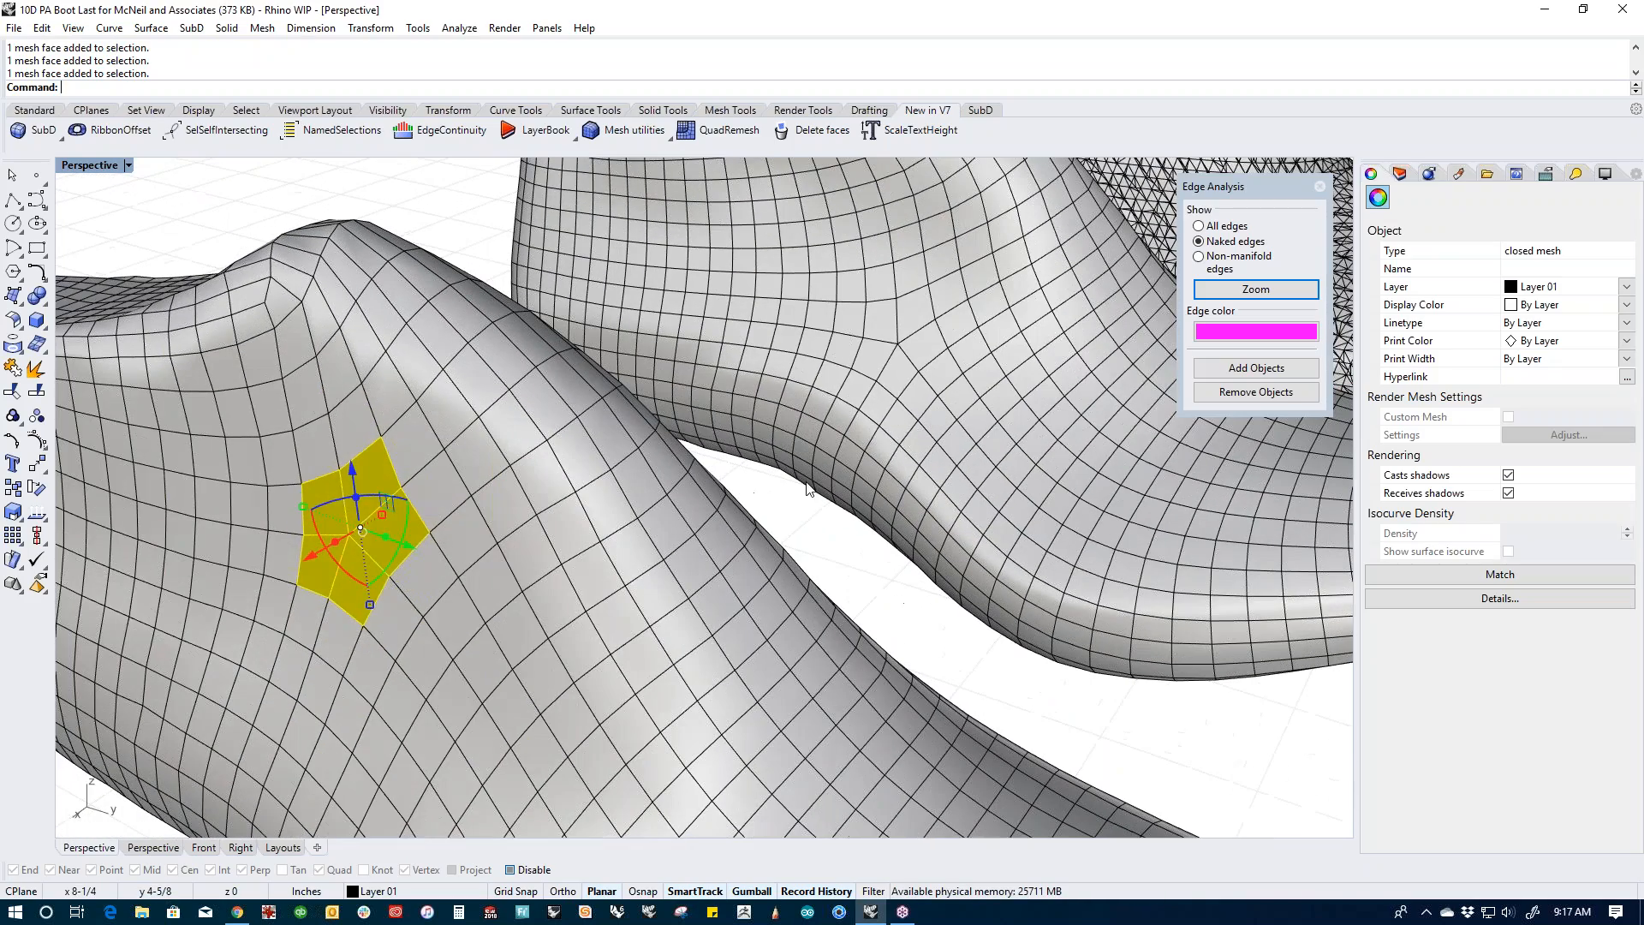
ctrl+shift+click(899, 376)
ctrl+shift+click(929, 349)
ctrl+shift+click(915, 310)
ctrl+shift+click(882, 318)
ctrl+shift+click(874, 357)
scroll(849, 437, down, 7)
right_drag(488, 433, 651, 432)
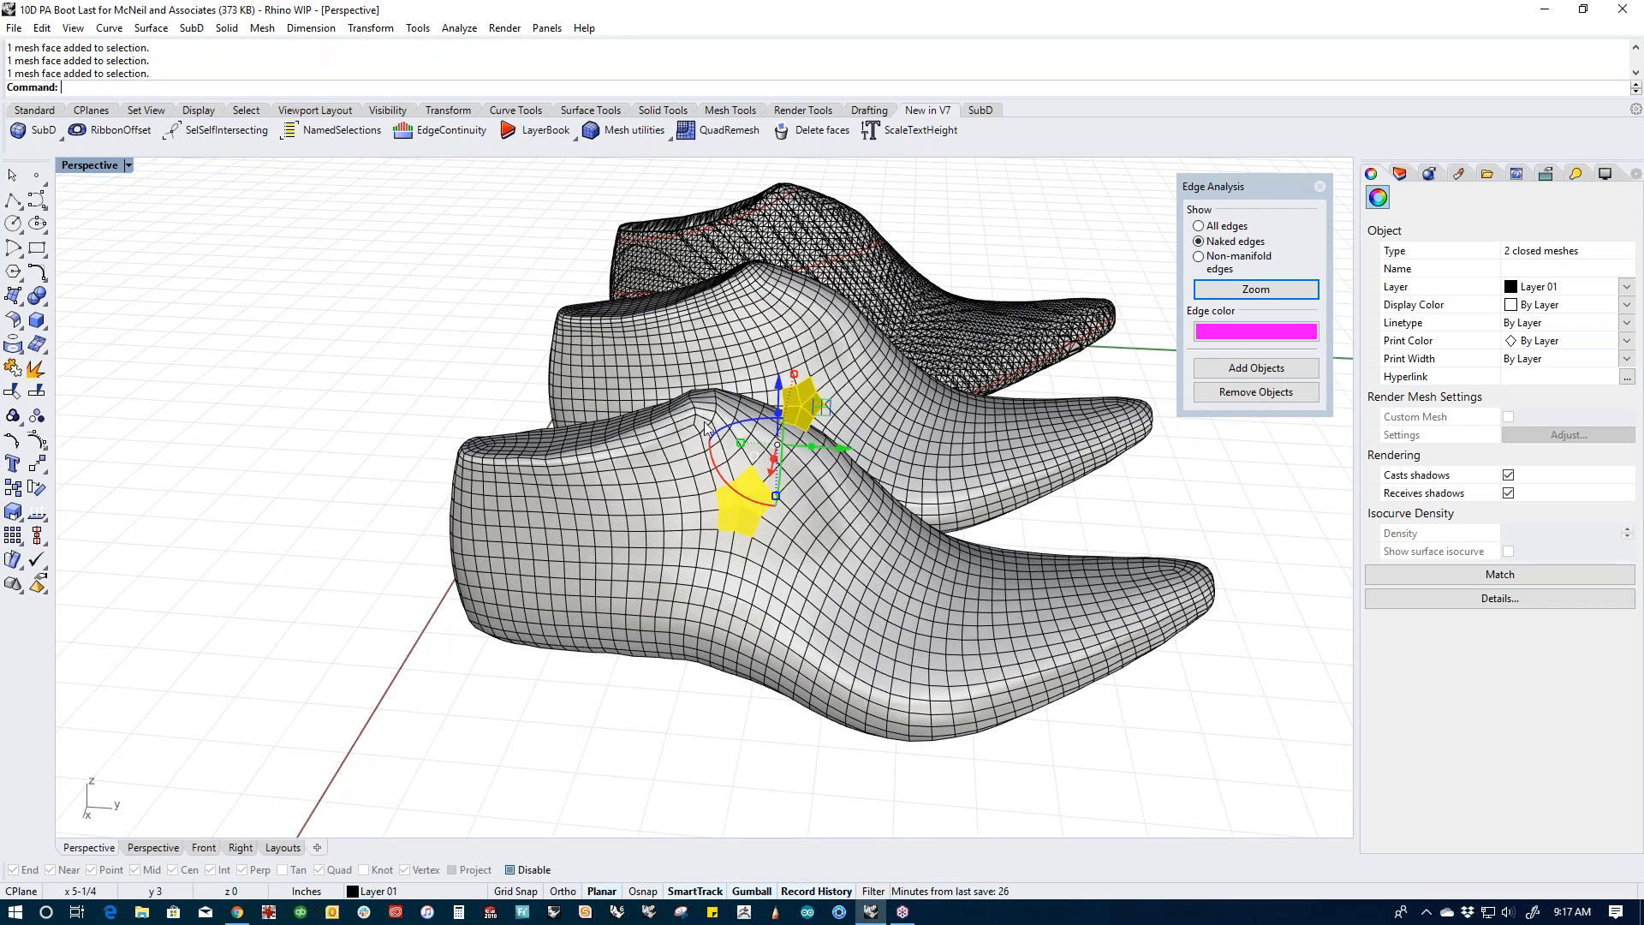
right_drag(915, 407, 953, 545)
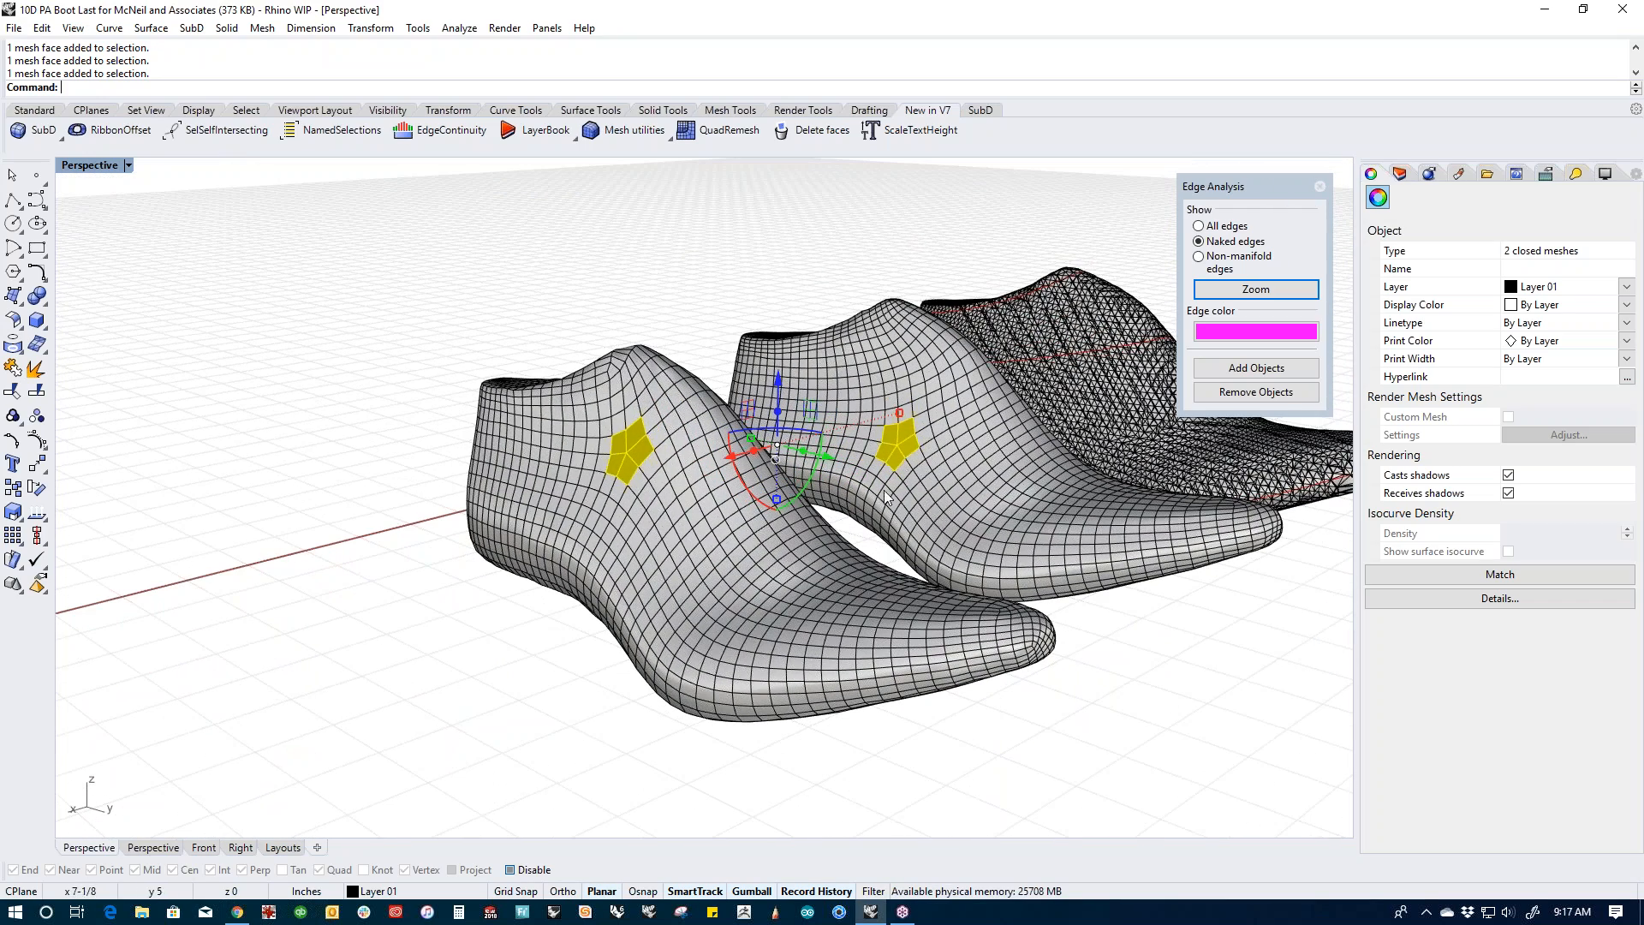
Step: Compare the two quad meshes with the original last from several angles, highlighting the middle mesh
right_drag(862, 591, 775, 732)
scroll(835, 633, down, 4)
click(840, 650)
scroll(773, 735, up, 3)
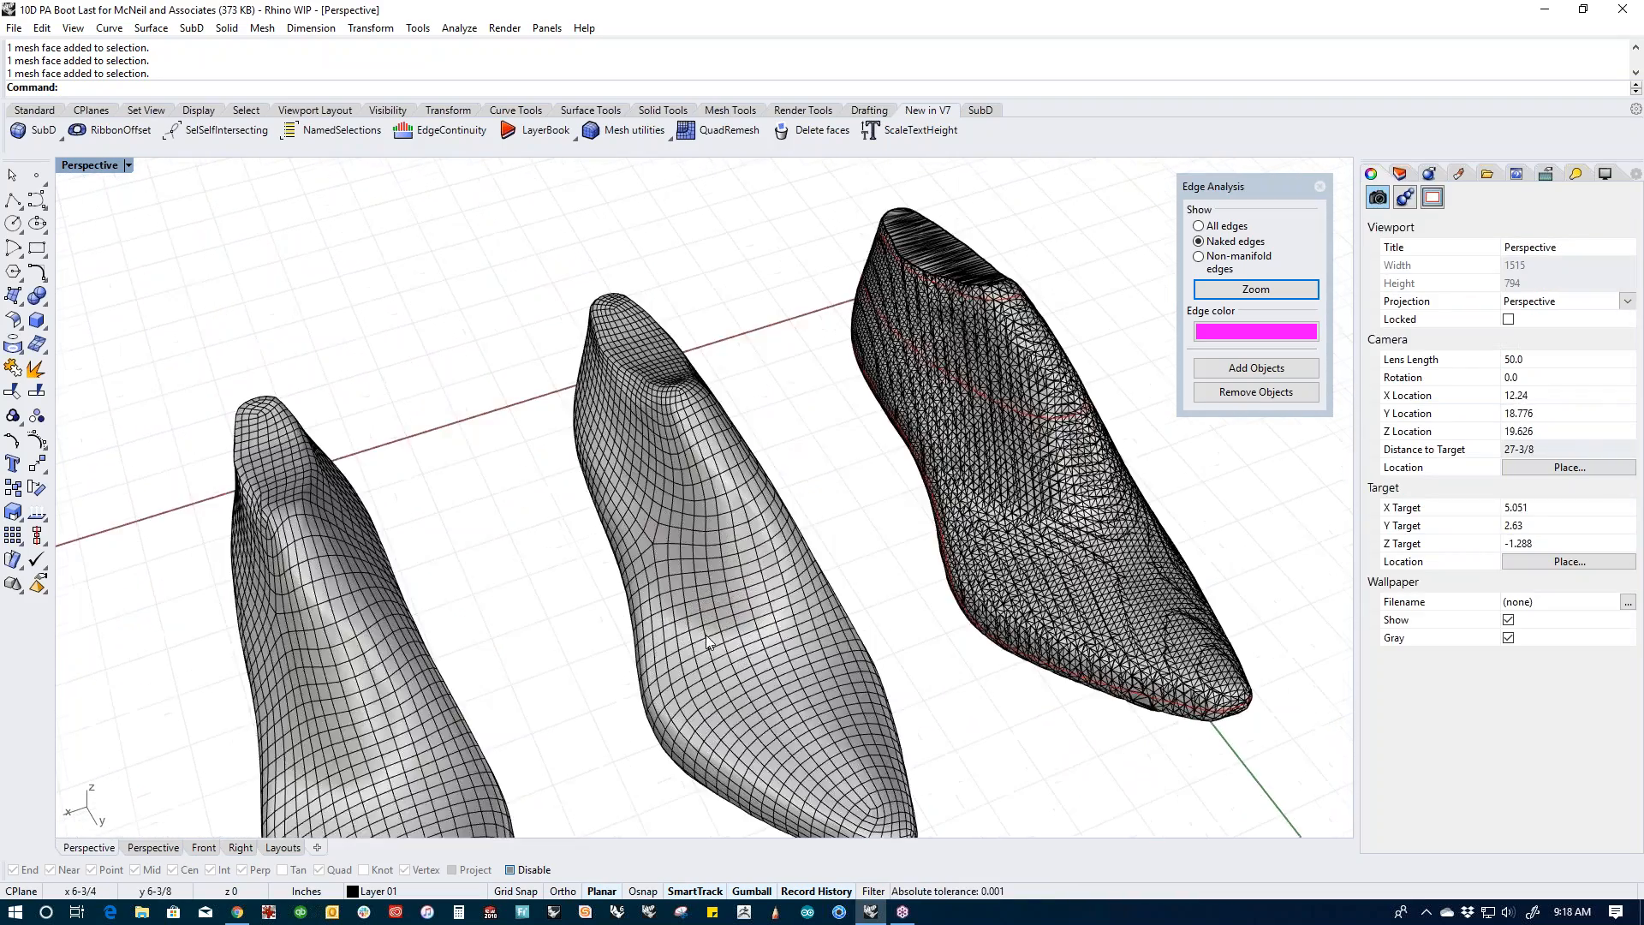
click(653, 655)
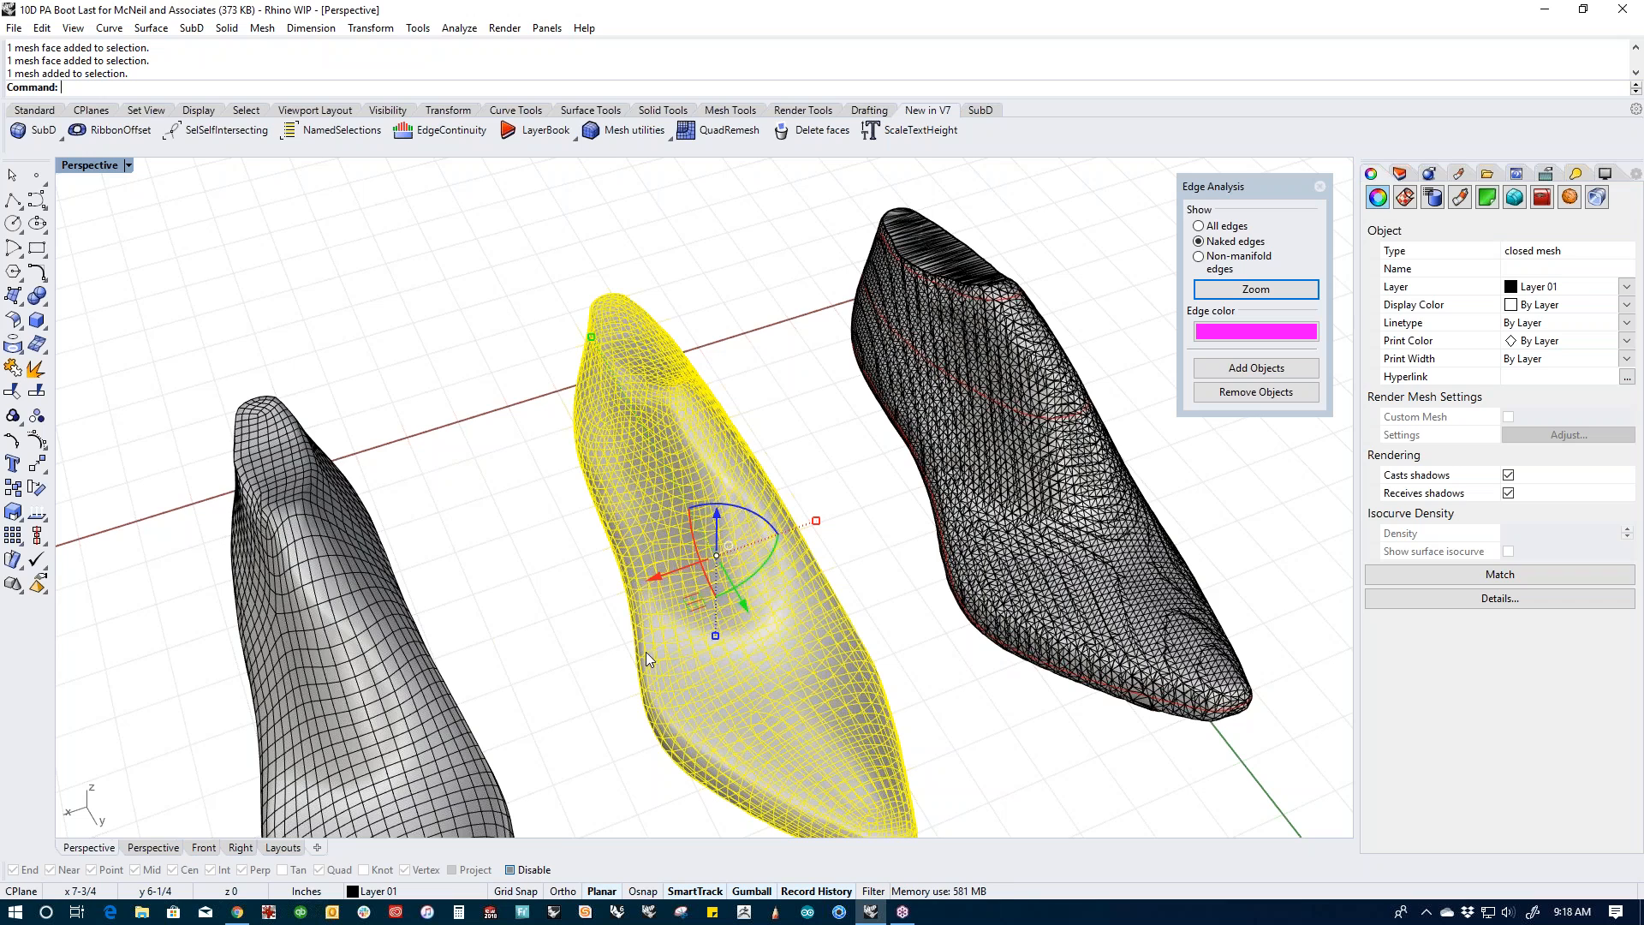
scroll(644, 651, down, 5)
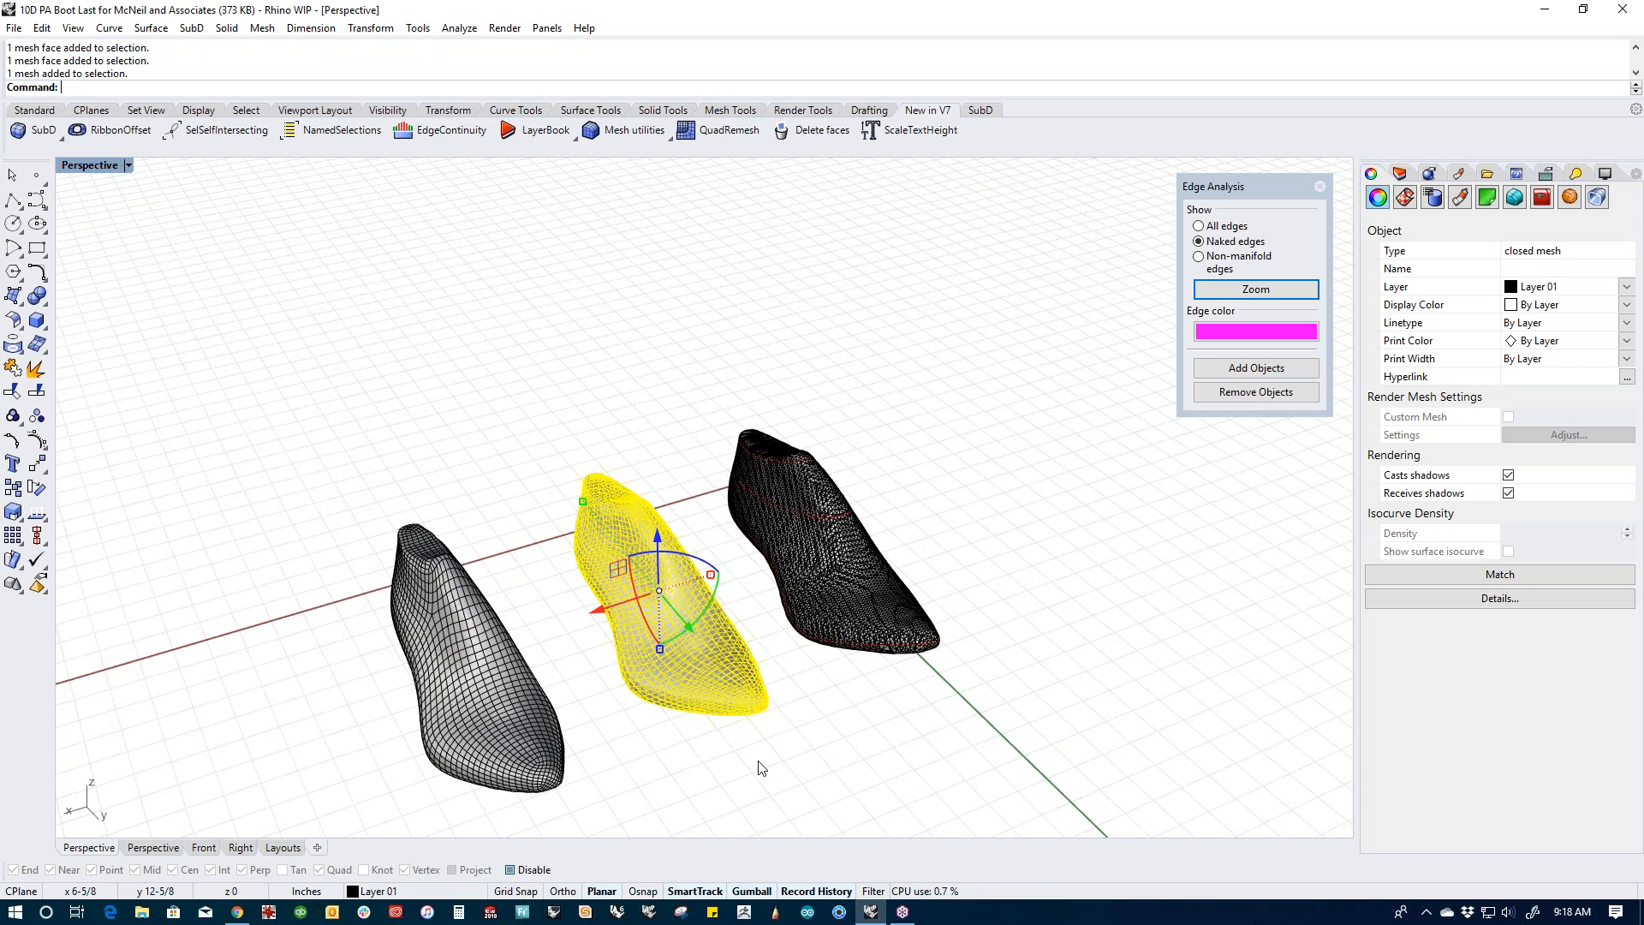
click(820, 762)
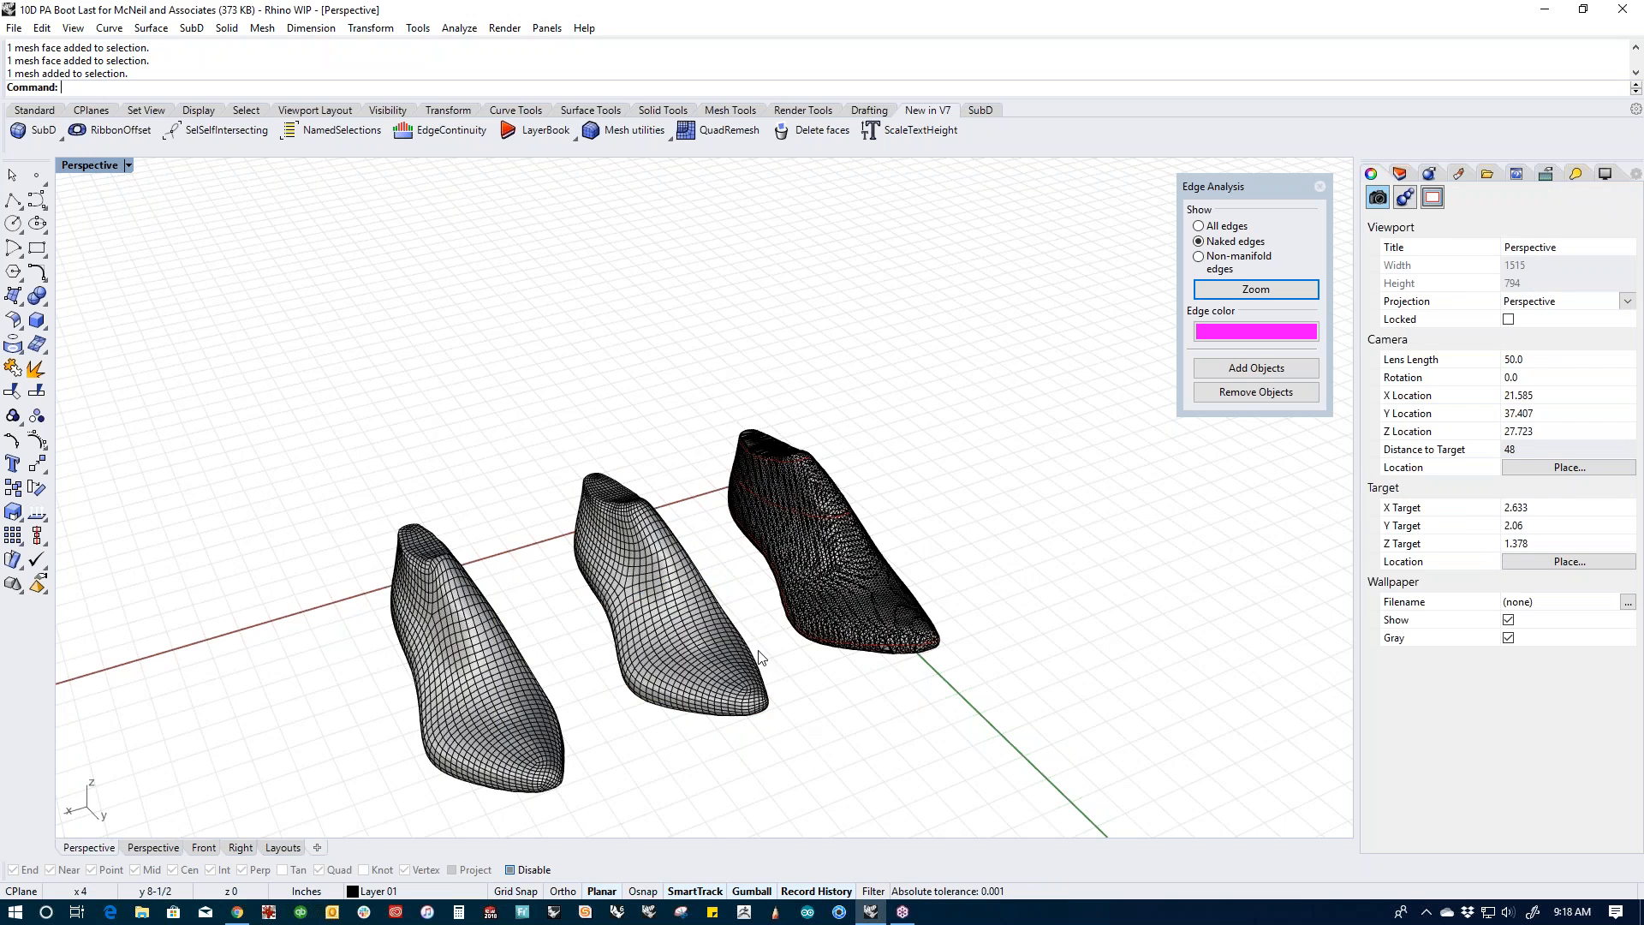
scroll(882, 625, up, 3)
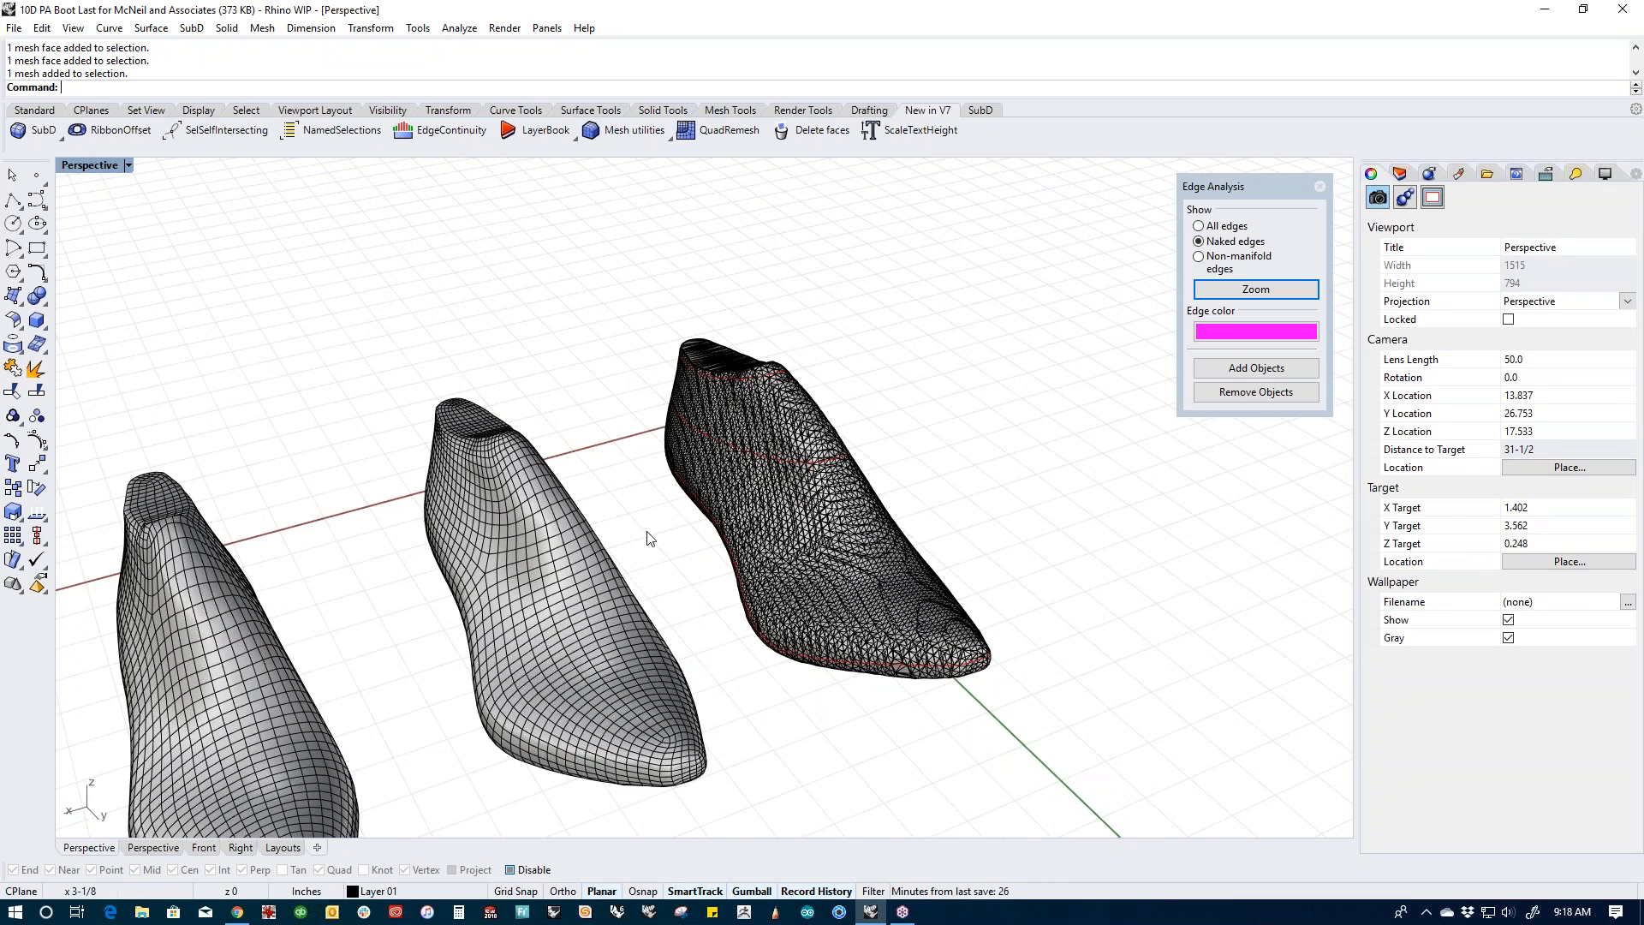
scroll(636, 516, up, 4)
scroll(635, 516, down, 5)
Step: Delete the quad mesh farthest from the original last
click(588, 578)
click(382, 423)
click(310, 615)
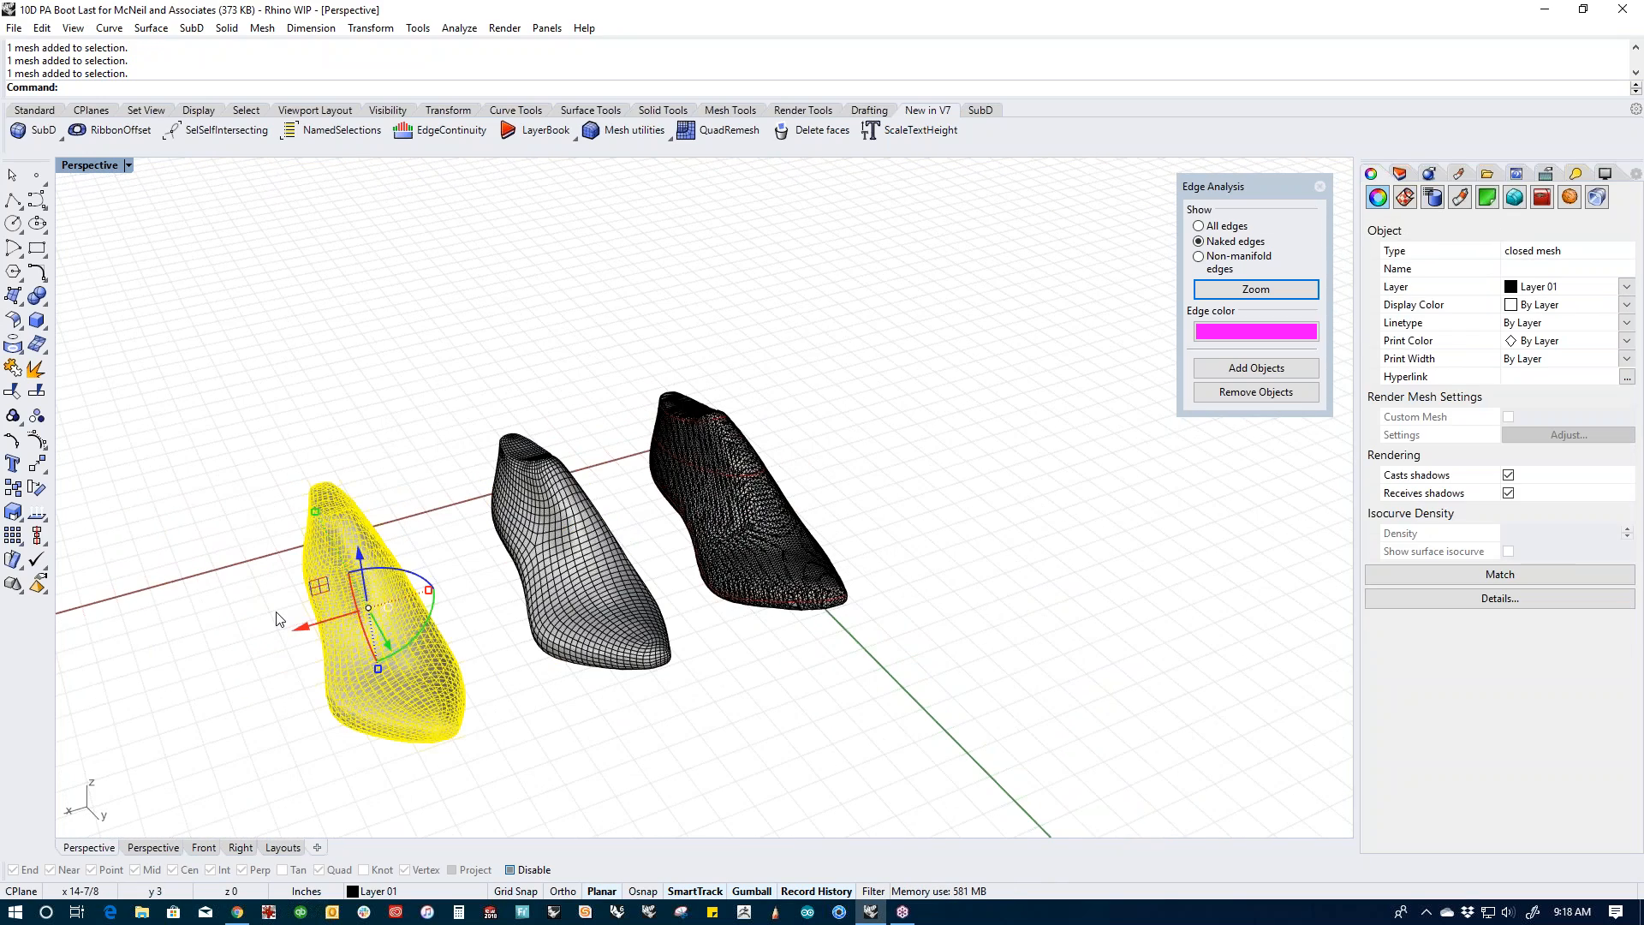
key(Delete)
Step: Move the remaining quad mesh farther away from the original last and hide it
scroll(463, 595, up, 3)
click(661, 544)
drag(577, 544, 66, 699)
click(451, 607)
scroll(462, 612, down, 5)
right_drag(522, 642, 568, 598)
click(408, 706)
key(ctrl+h)
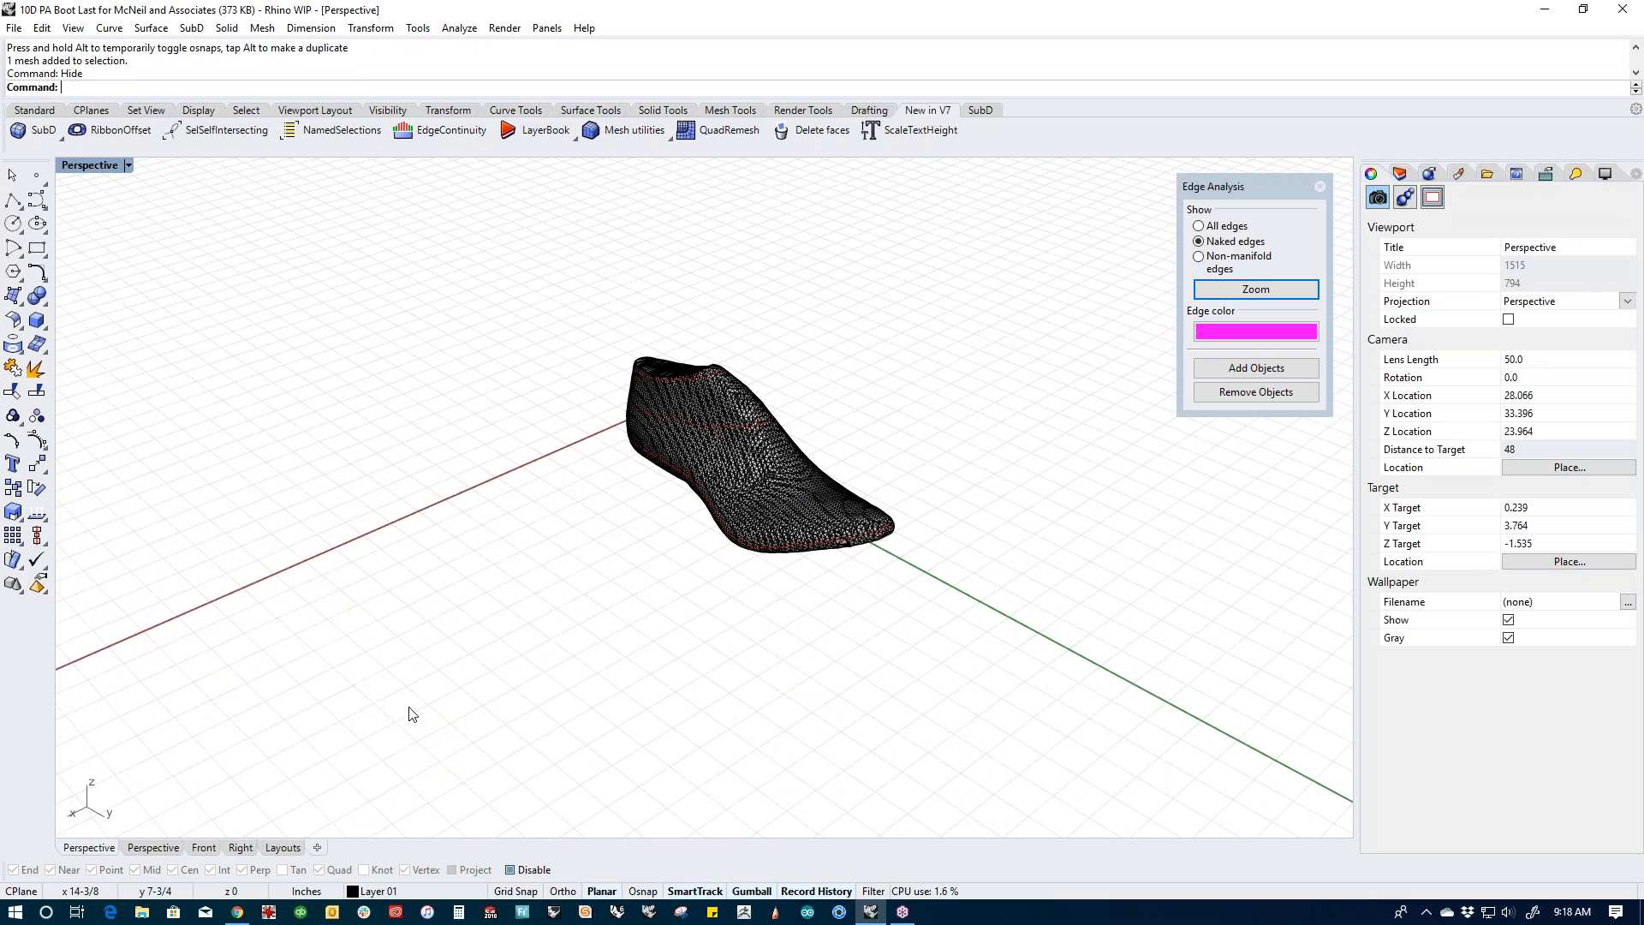
Step: Start QuadRemesh on the original last with a target quad count of 100
scroll(759, 370, up, 2)
scroll(884, 588, up, 3)
text(QuadReme)
key(Return)
click(645, 558)
key(Return)
drag(822, 260, 998, 237)
drag(1058, 293, 1102, 295)
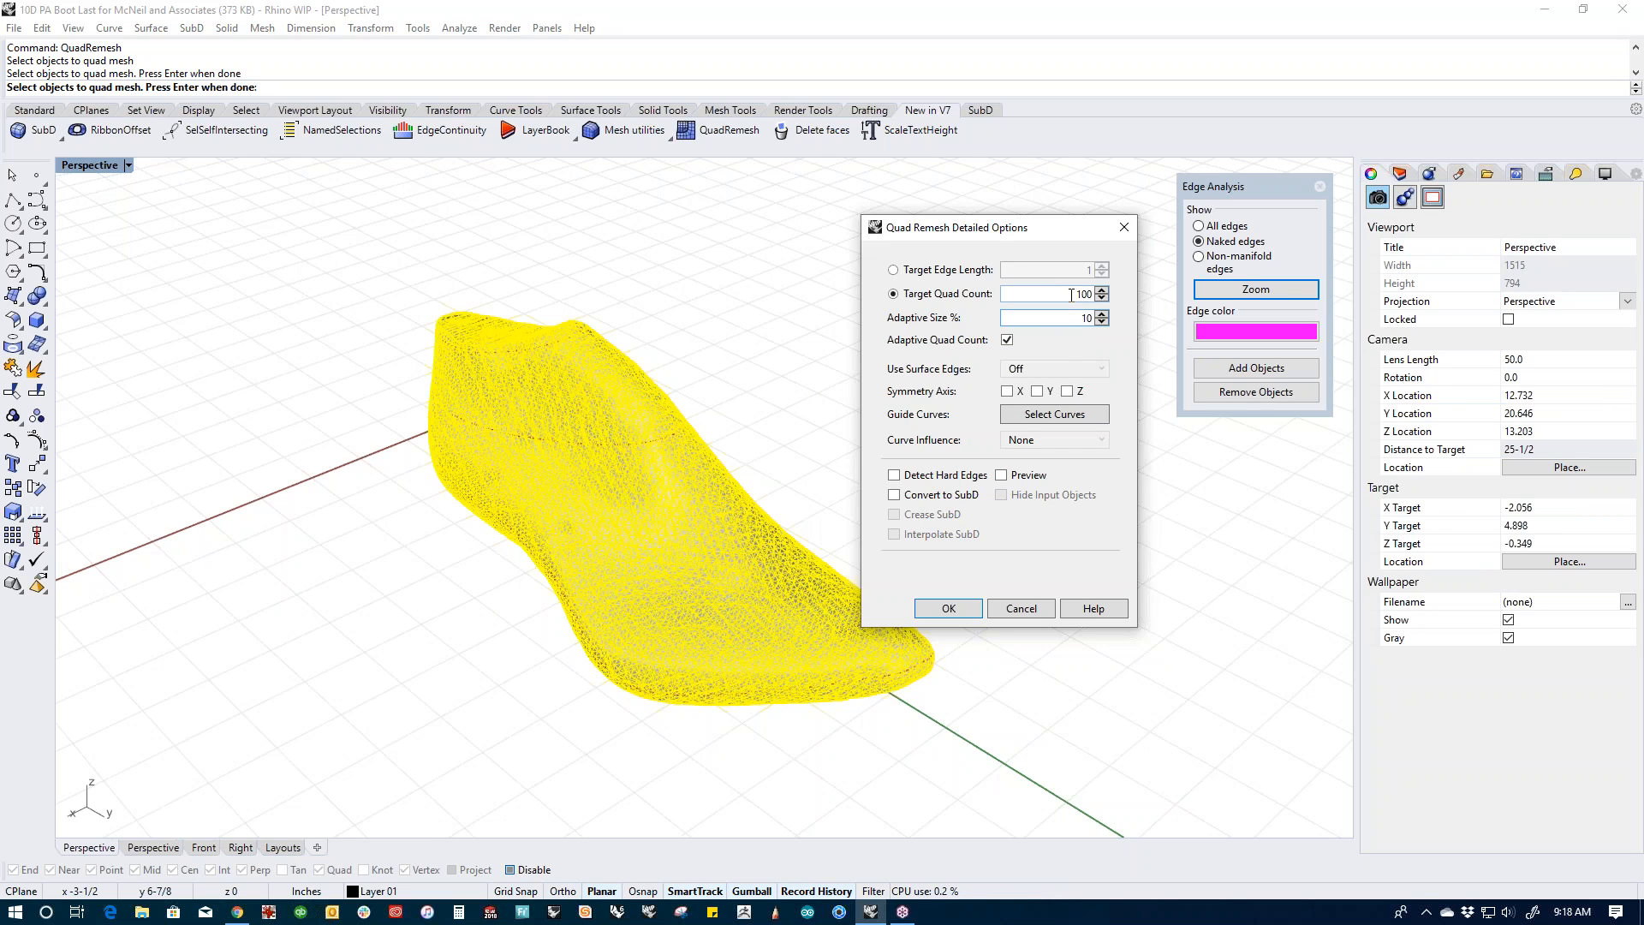
Step: Use all three red curves as guide curves with Approximate influence and create the quad mesh
click(1038, 415)
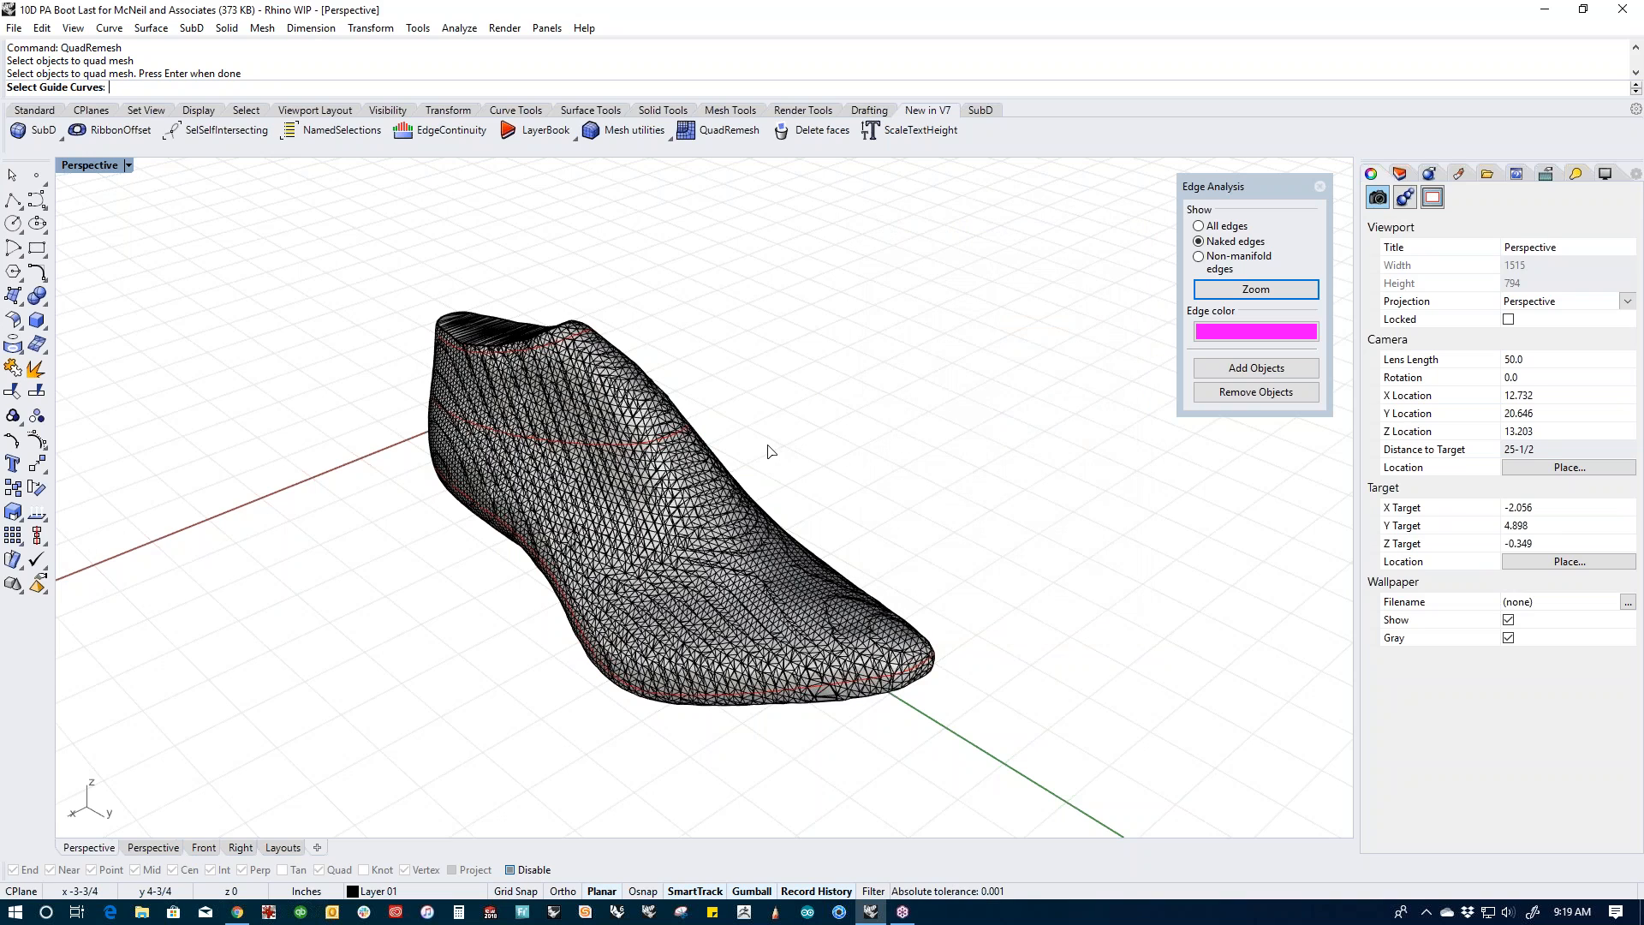
text(cc)
key(Return)
key(Return)
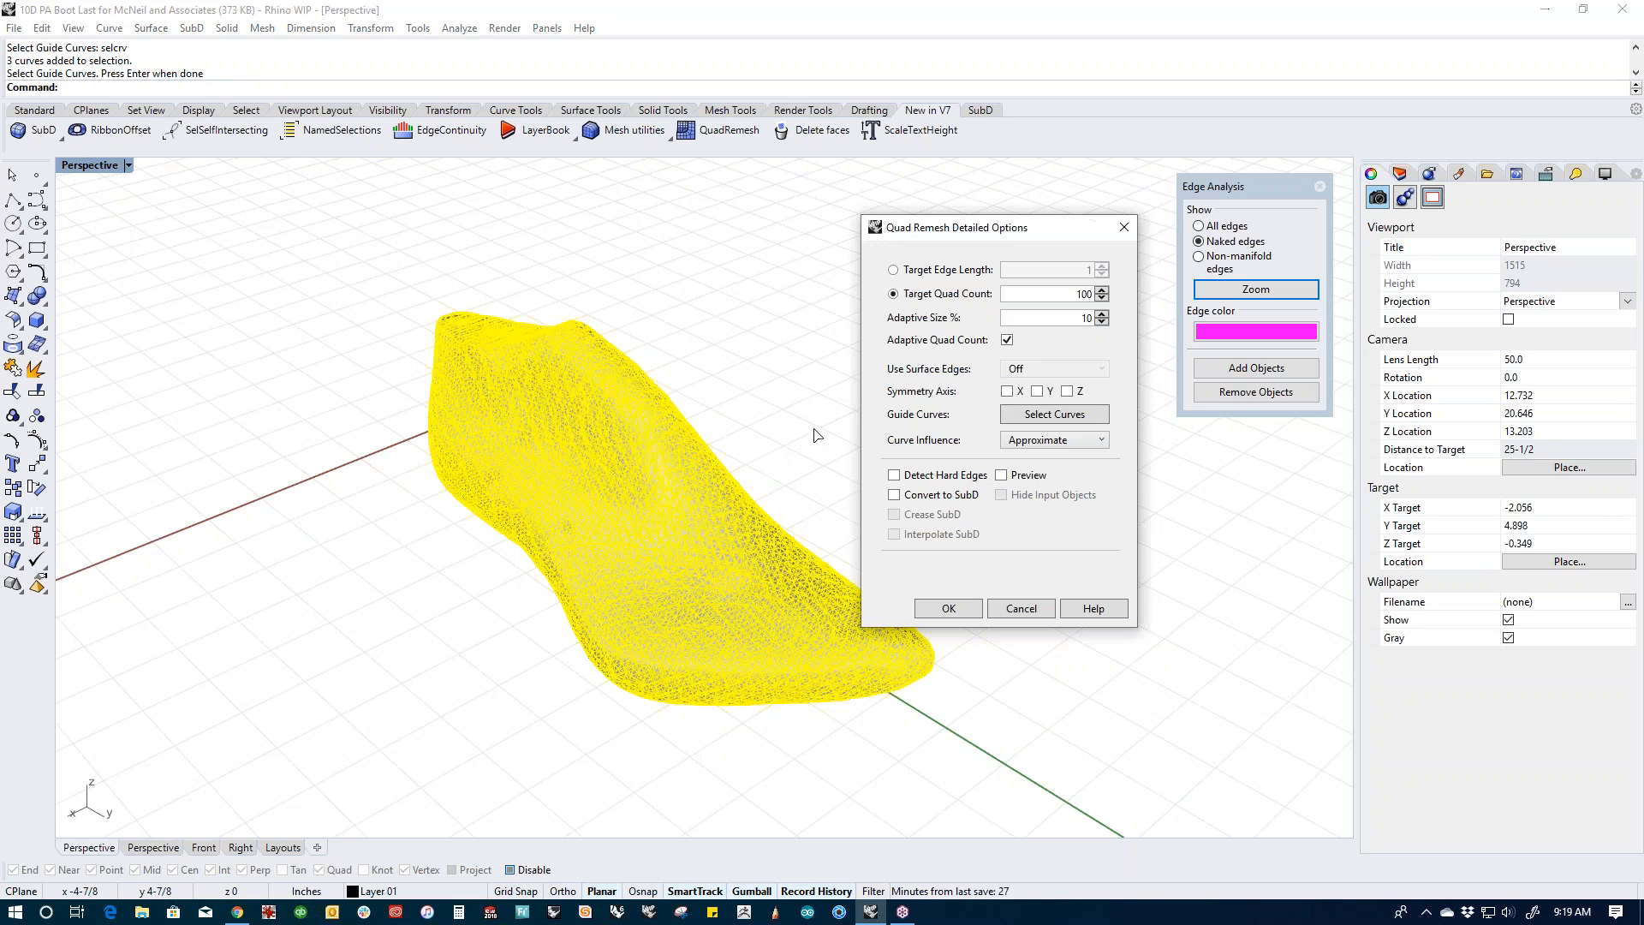
click(948, 610)
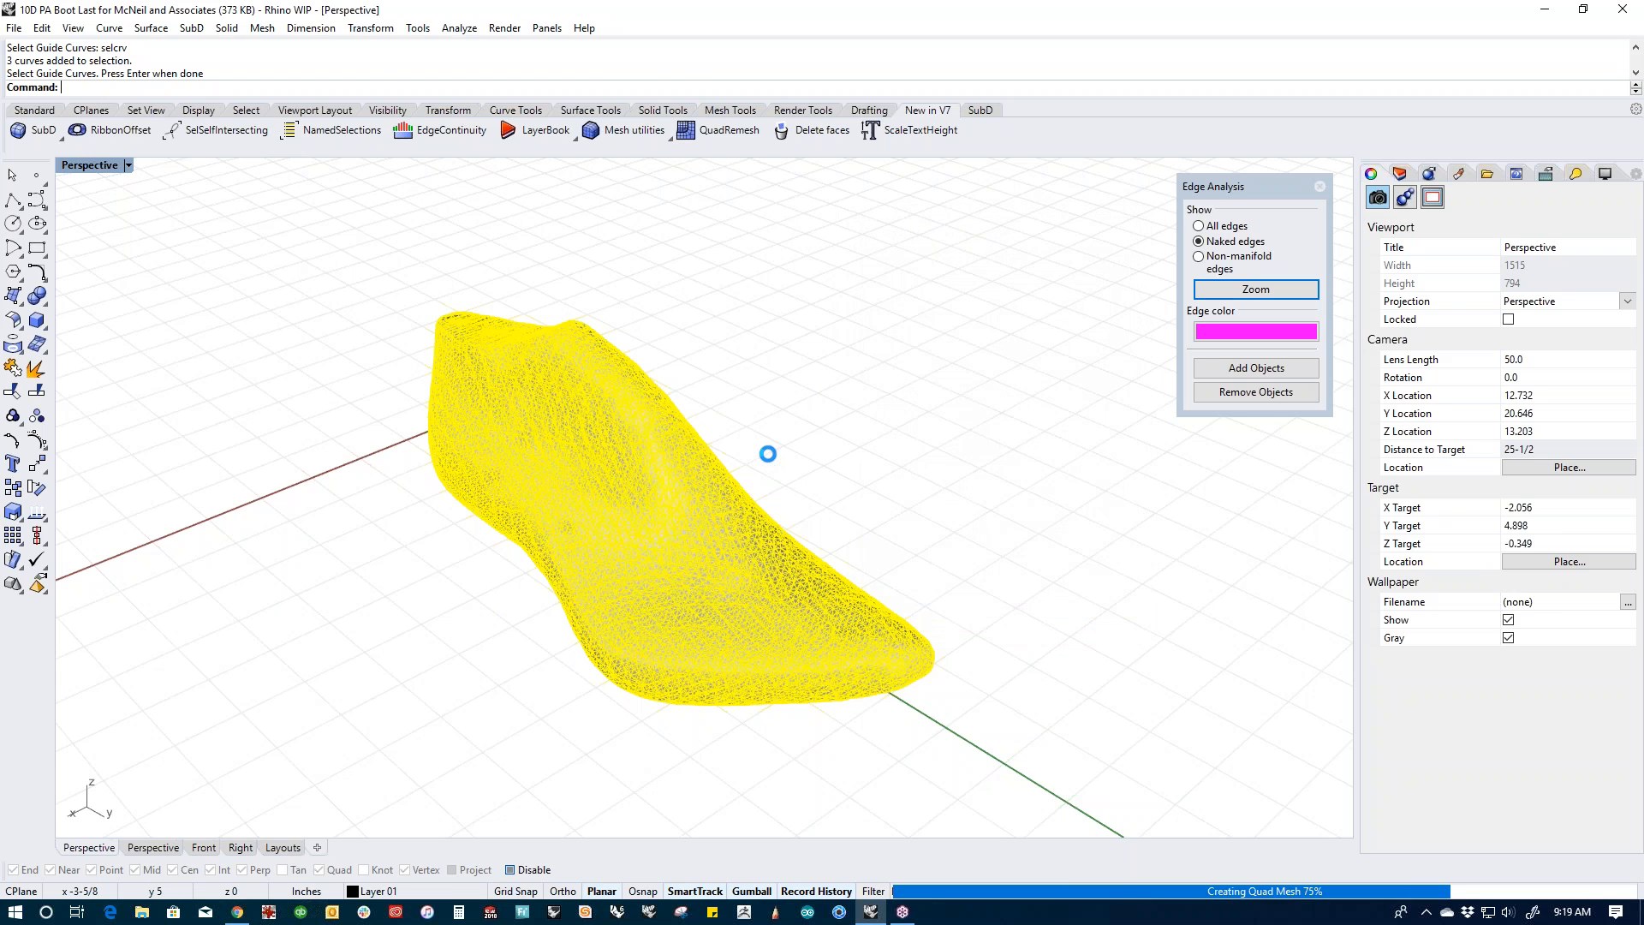
Step: Move the coarse quad mesh beside the original last and view it from the opposite side
scroll(893, 465, down, 2)
mouse_move(891, 465)
right_down()
mouse_move(926, 456)
mouse_move(909, 441)
right_up()
drag(717, 437, 567, 459)
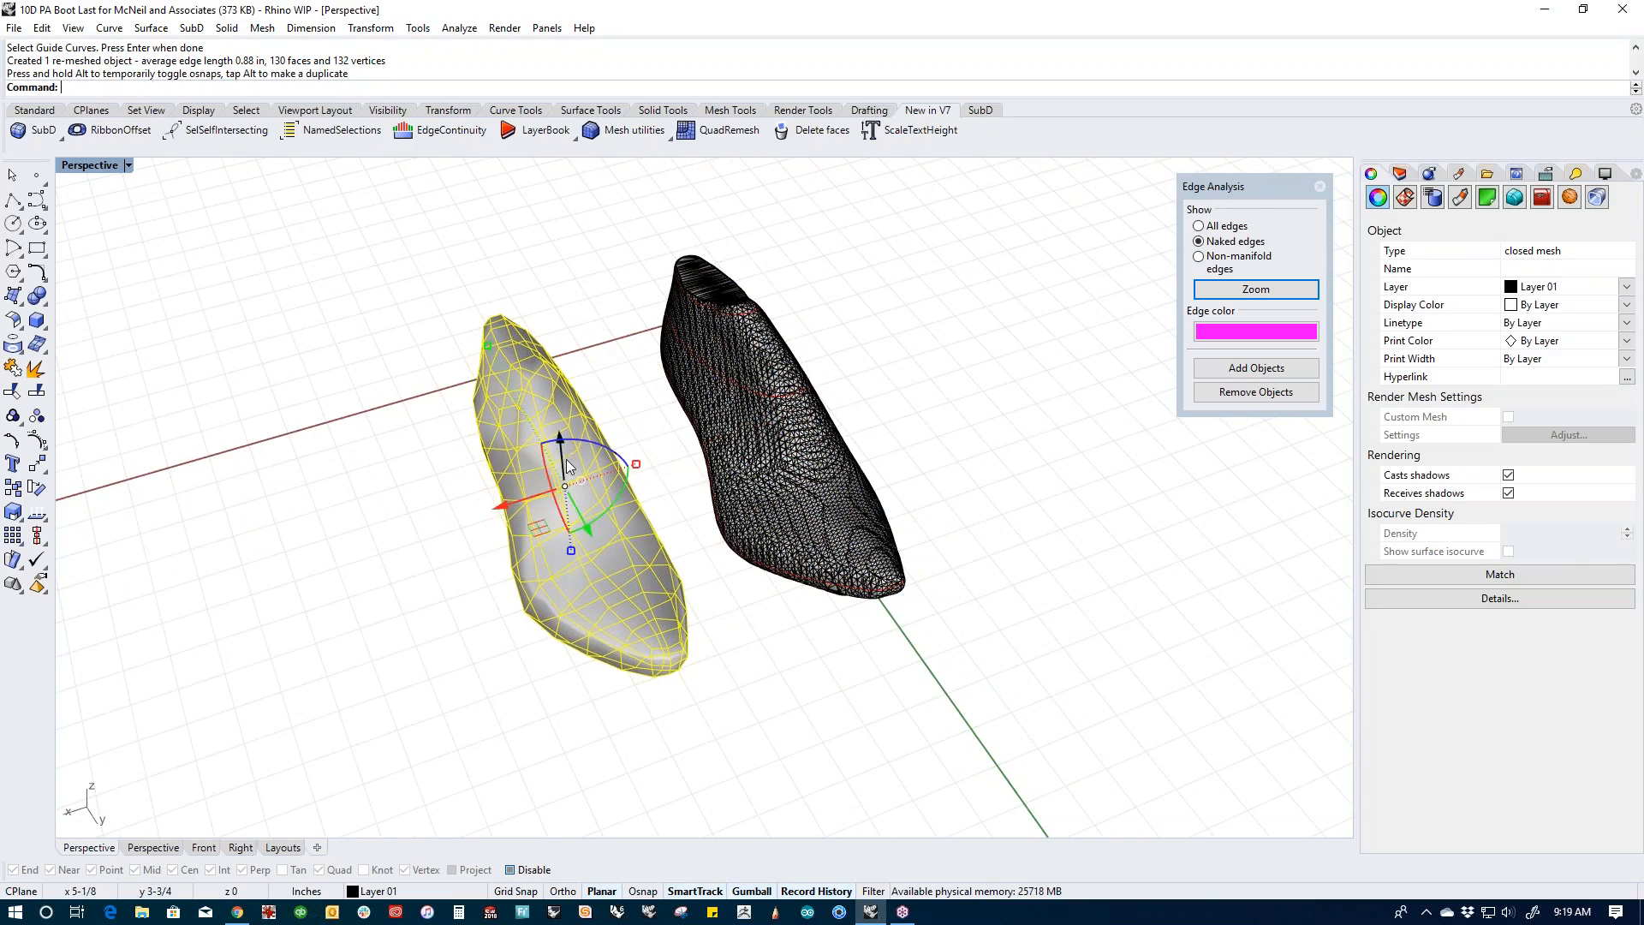
click(721, 609)
right_drag(721, 609, 611, 288)
scroll(612, 282, up, 10)
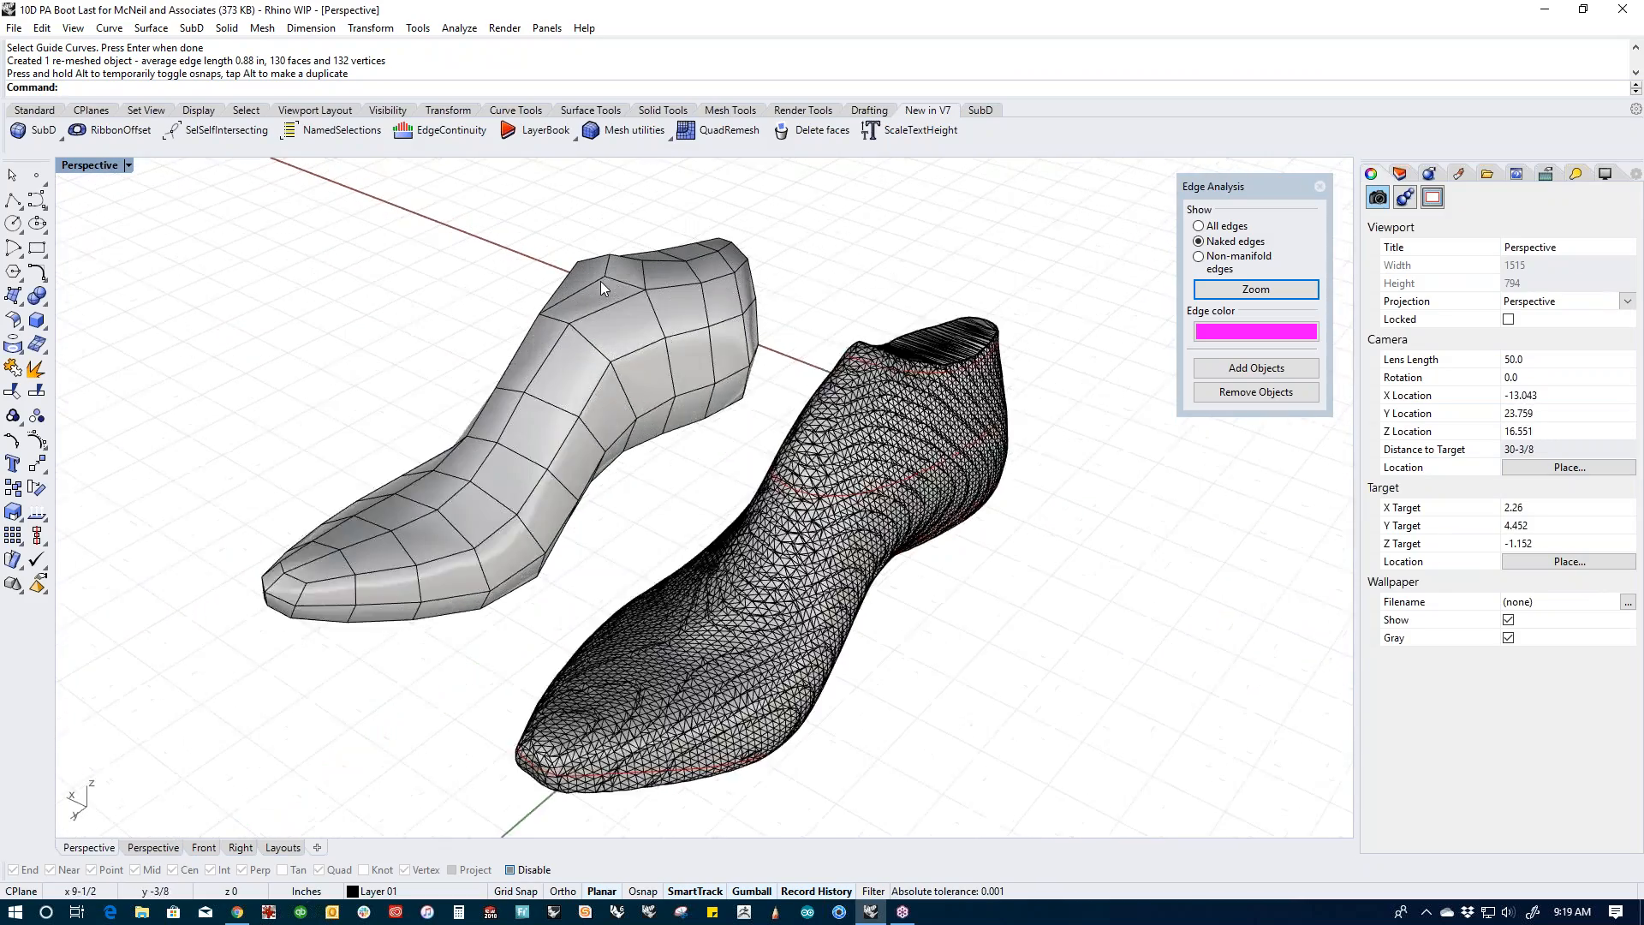
Step: Examine how the coarse quad mesh's edges flow around the opening, sides and toe
scroll(635, 312, down, 10)
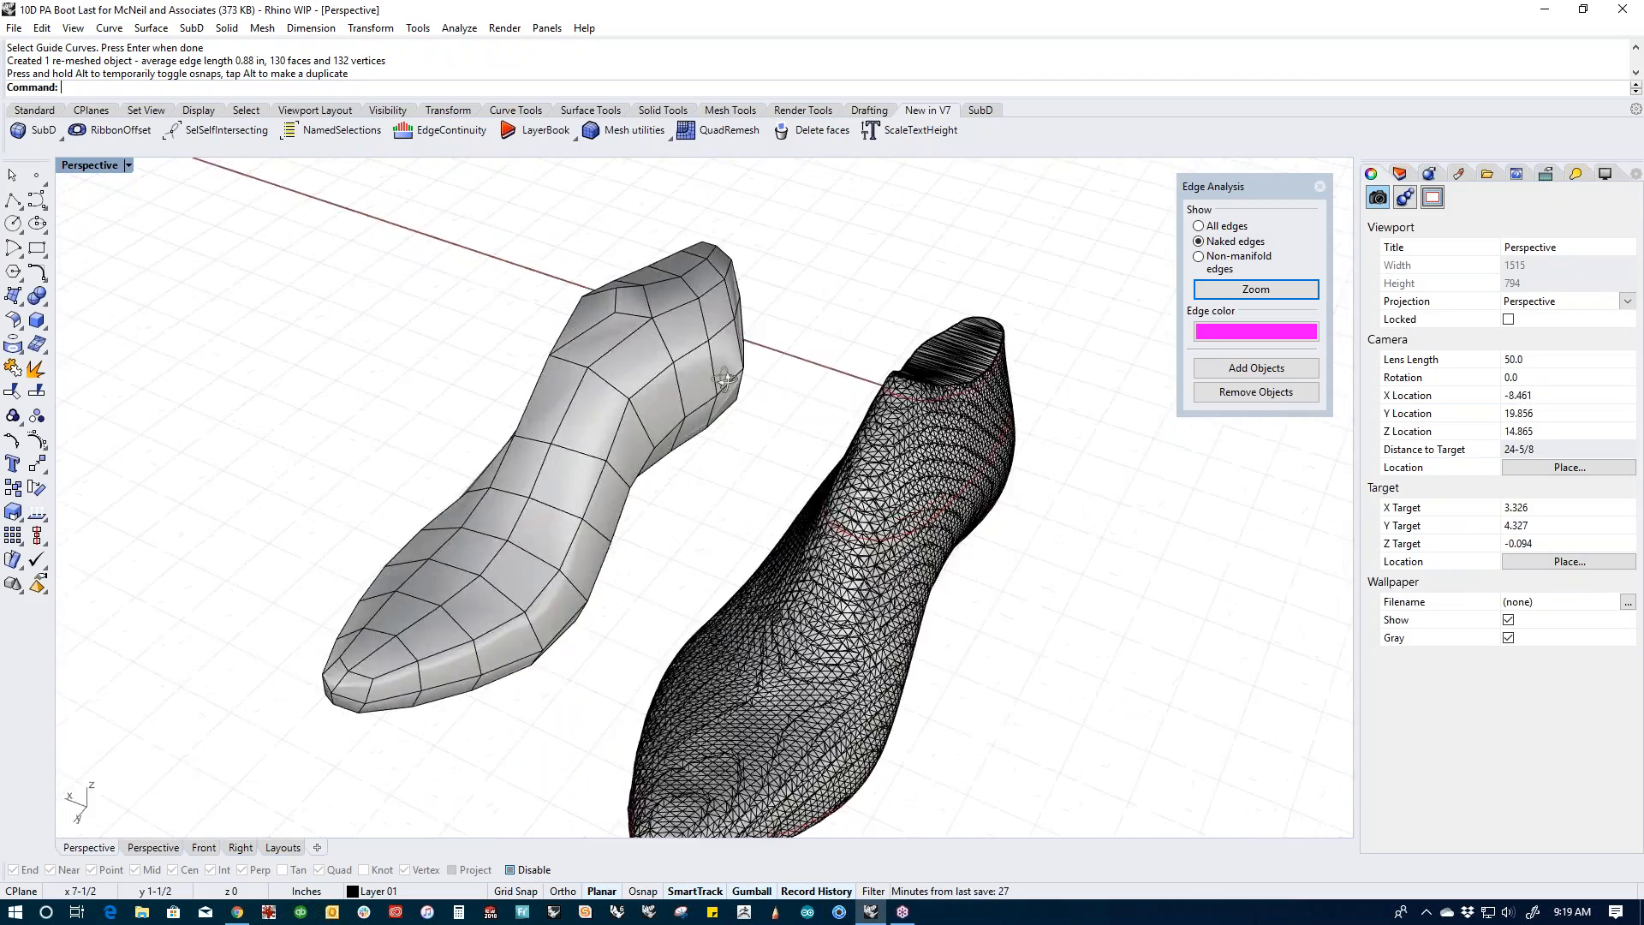
right_drag(539, 351, 681, 376)
scroll(558, 362, up, 11)
scroll(550, 387, down, 6)
mouse_move(550, 387)
right_down()
mouse_move(545, 471)
mouse_move(578, 385)
right_up()
scroll(578, 386, down, 6)
scroll(579, 435, up, 5)
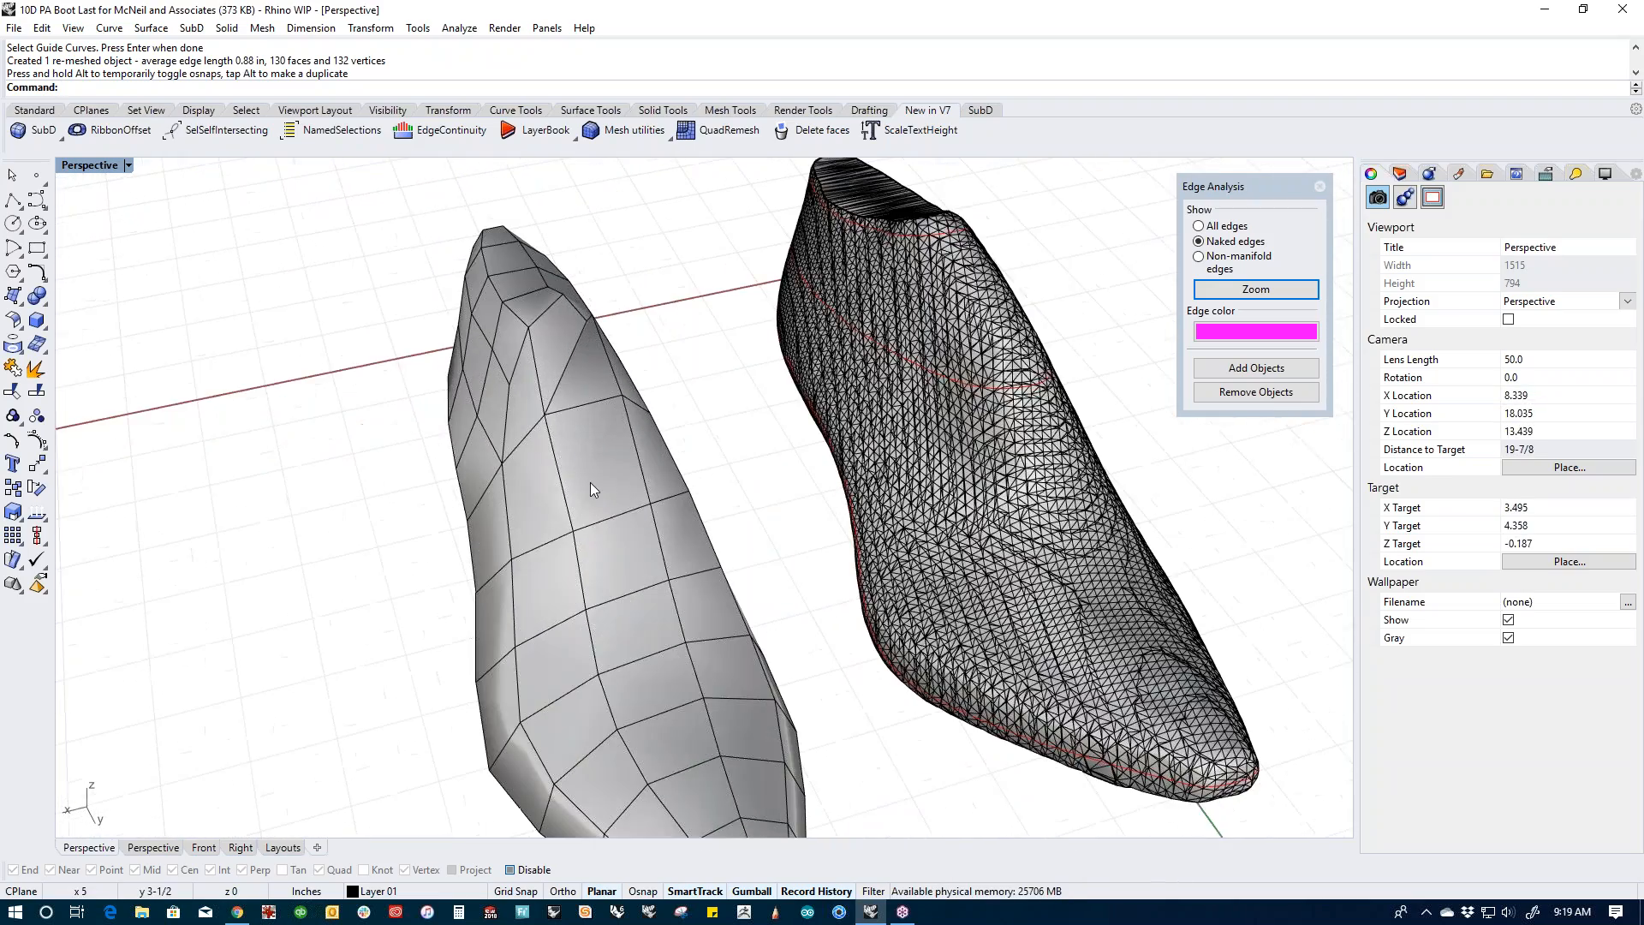
Step: Delete the coarse quad mesh, leaving the original last and its guide curves
click(609, 465)
key(Delete)
scroll(893, 542, down, 4)
shift+right_drag(893, 542, 634, 573)
right_drag(634, 573, 683, 584)
Step: Run QuadRemesh on the original last again and begin choosing its guide curves
text(Qu)
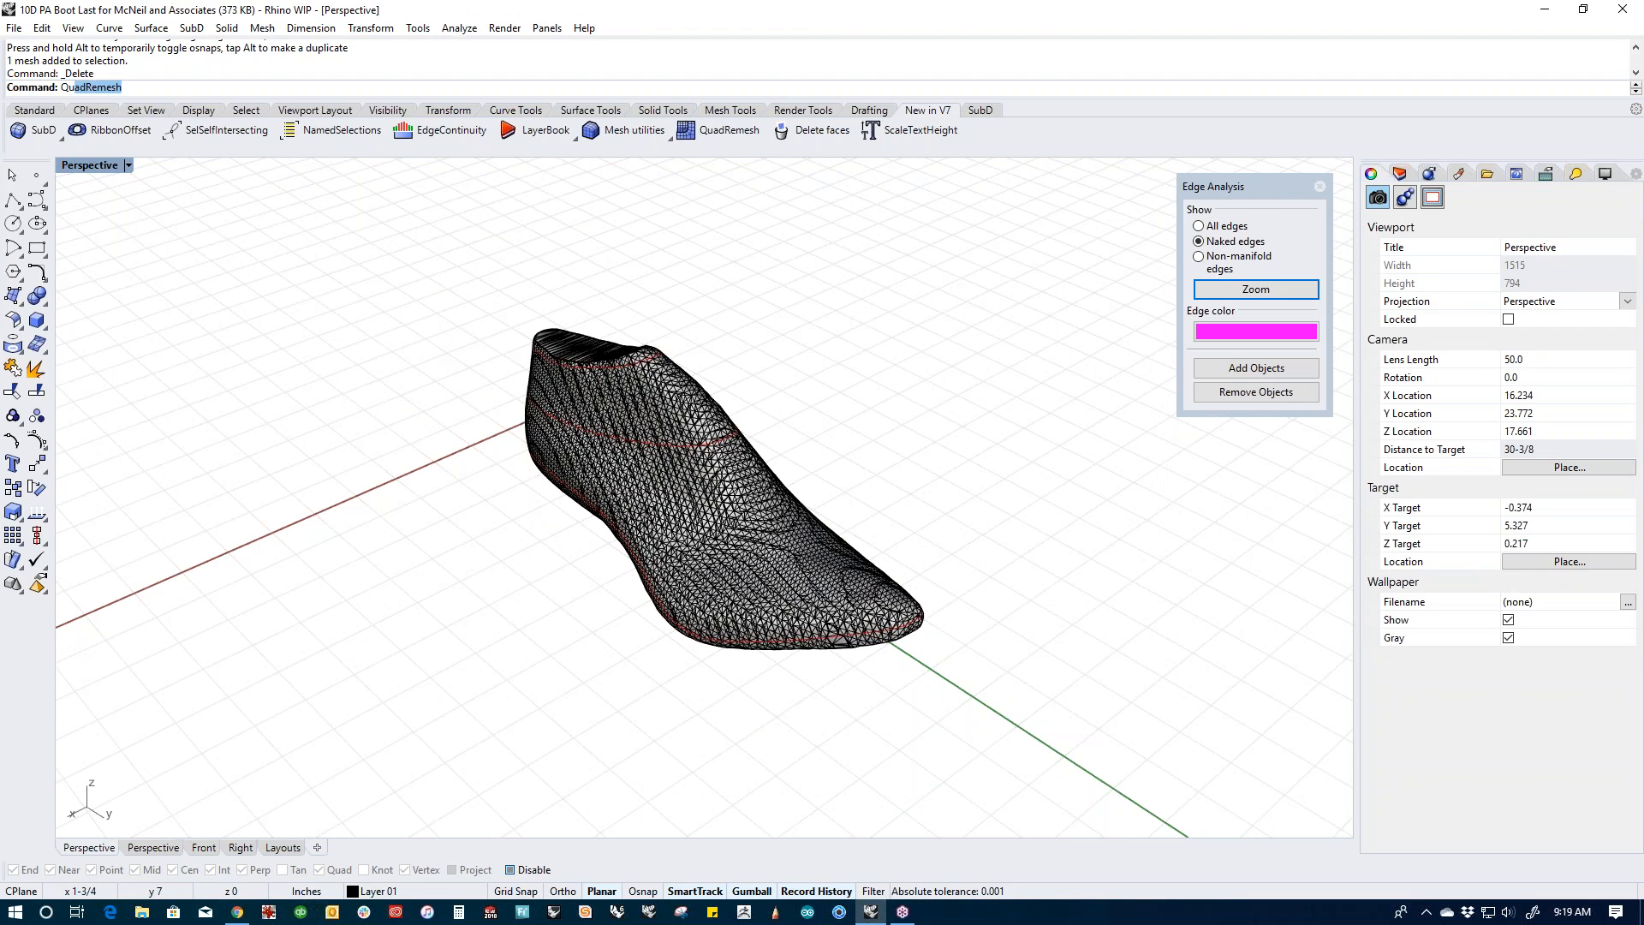
text(adRemesh)
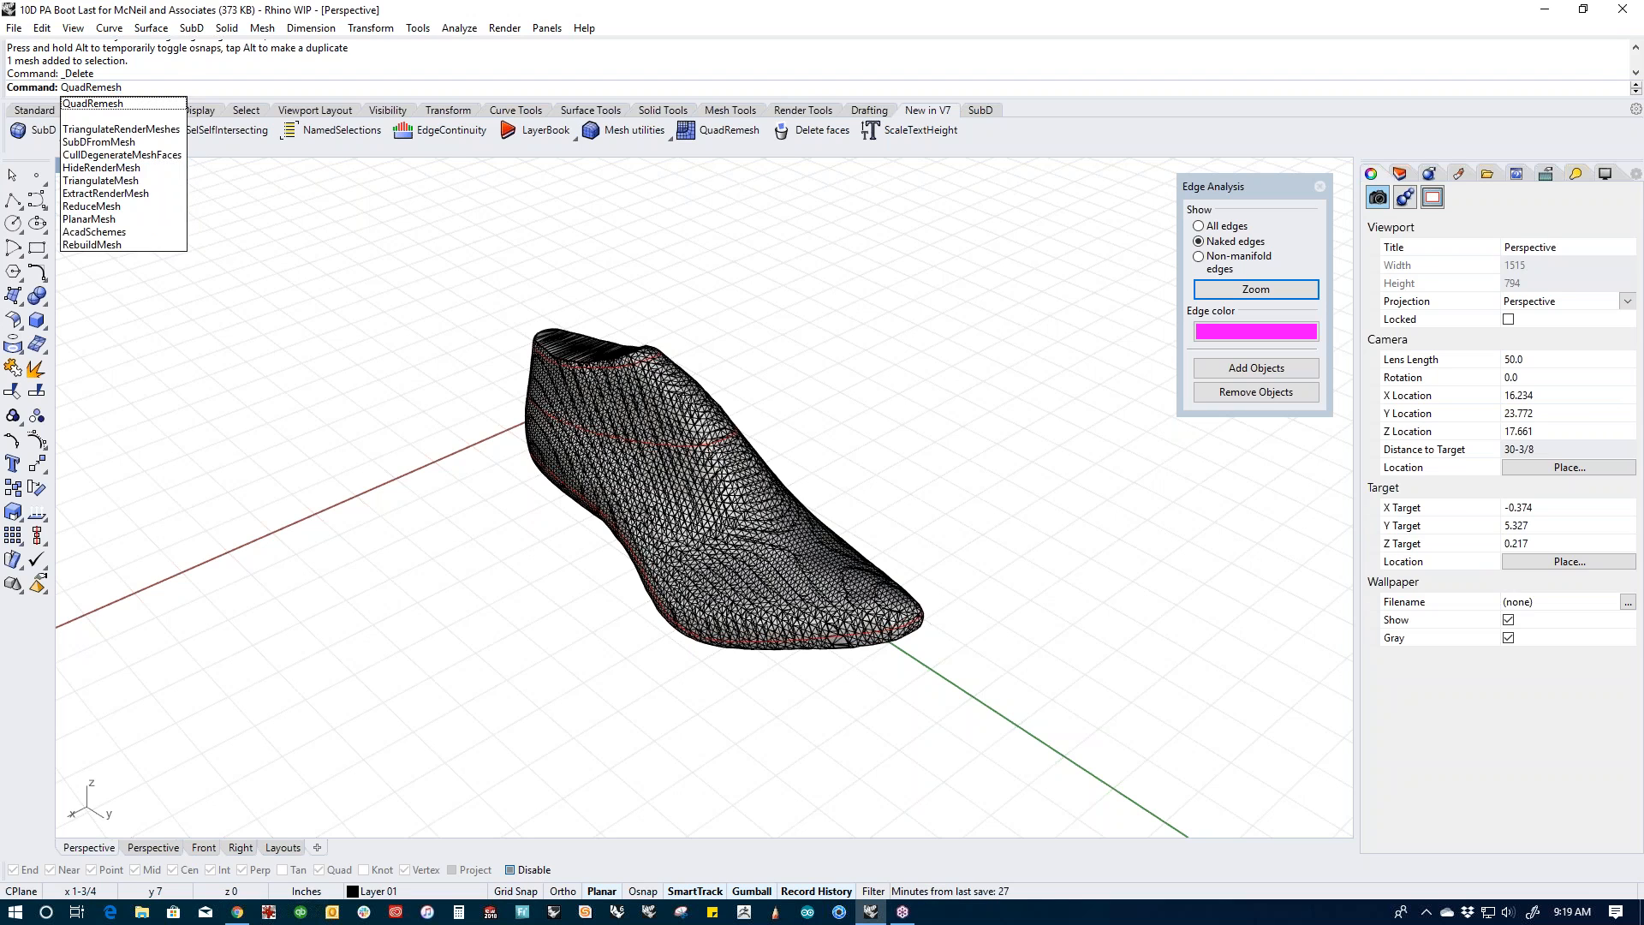
key(Return)
click(753, 558)
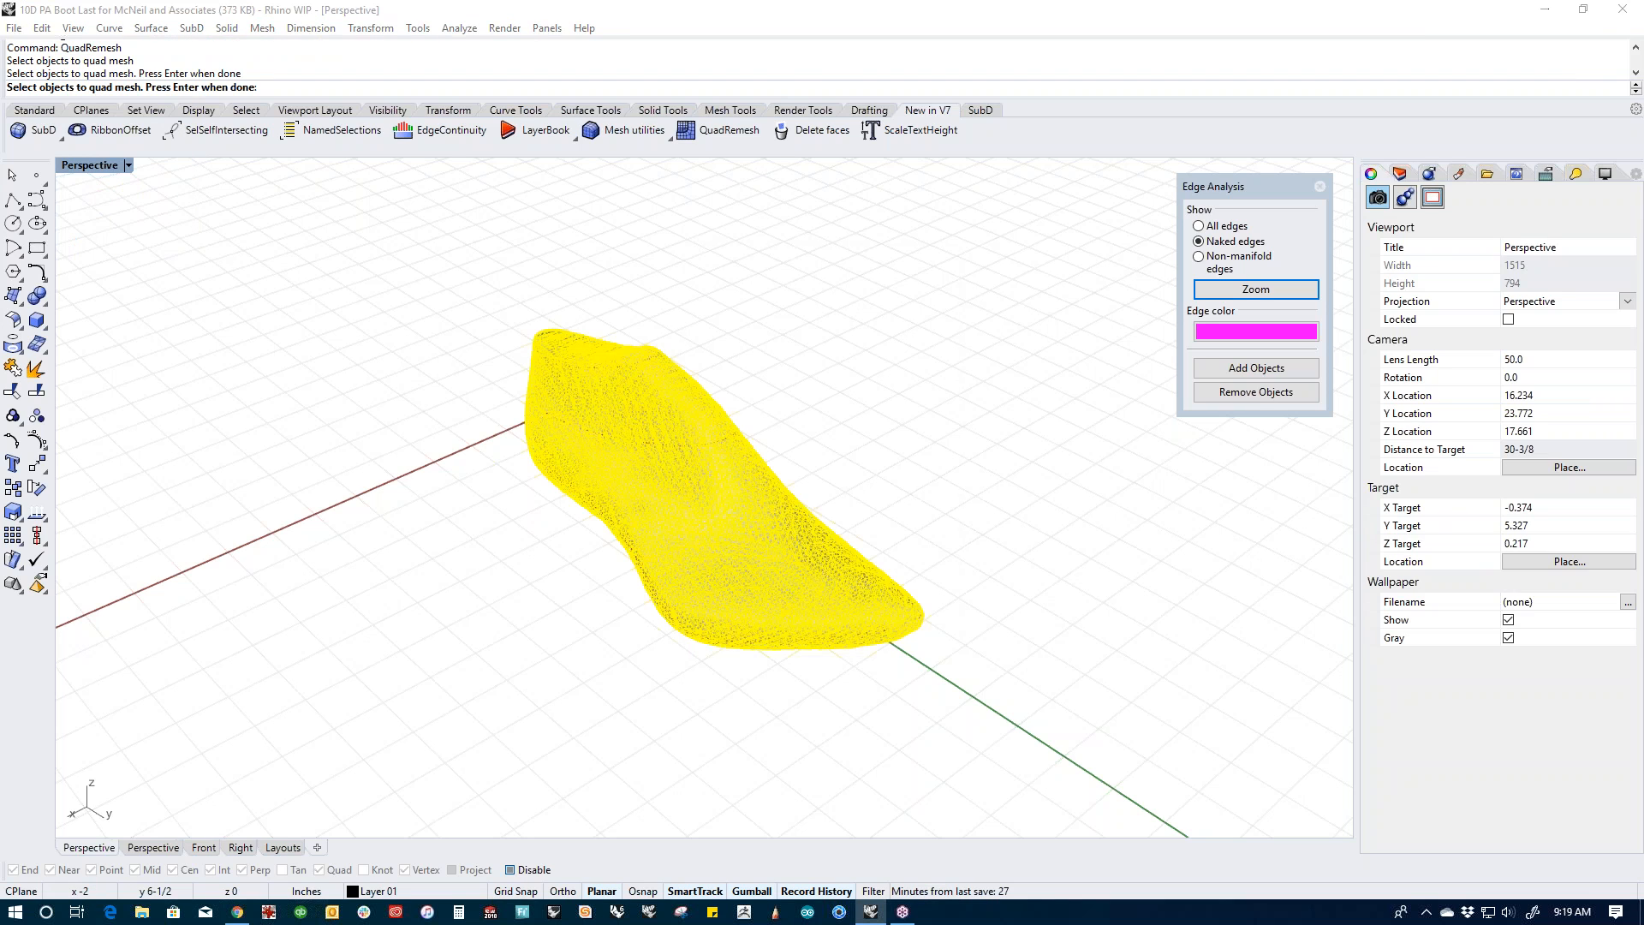
key(Return)
click(875, 440)
Step: Pick the upper, middle and bottom red curves individually as guides and create the mesh with target quad count 100 and Approximate influence
scroll(651, 308, up, 6)
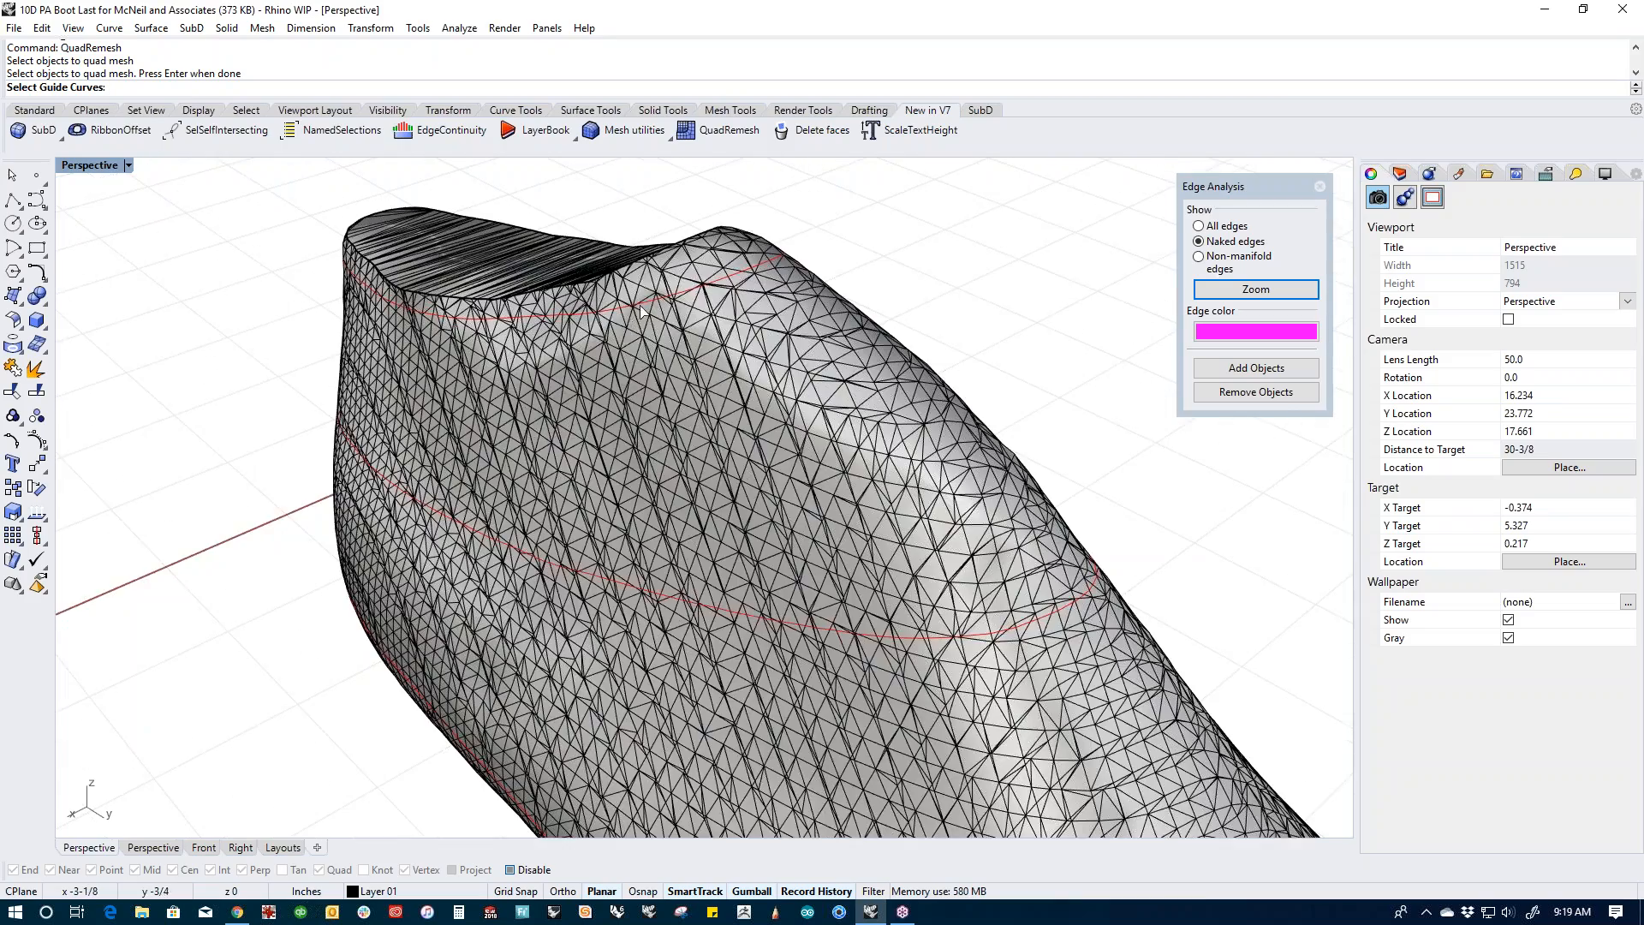
scroll(654, 306, down, 7)
scroll(828, 514, up, 8)
click(825, 481)
scroll(827, 548, down, 7)
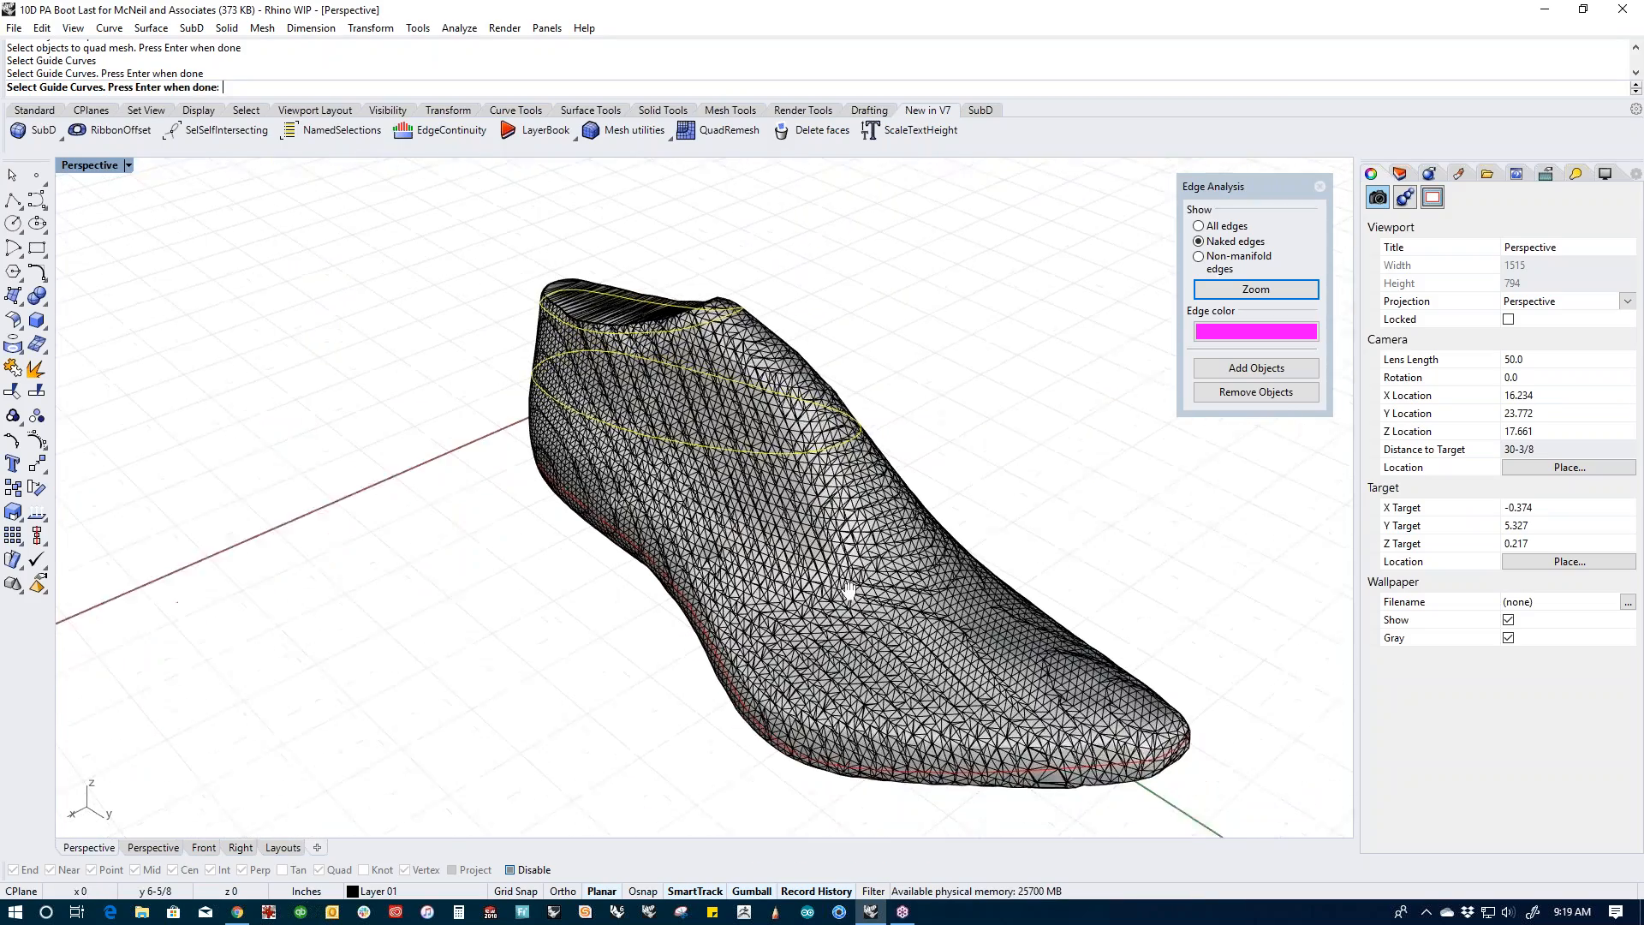
scroll(932, 767, up, 8)
click(954, 638)
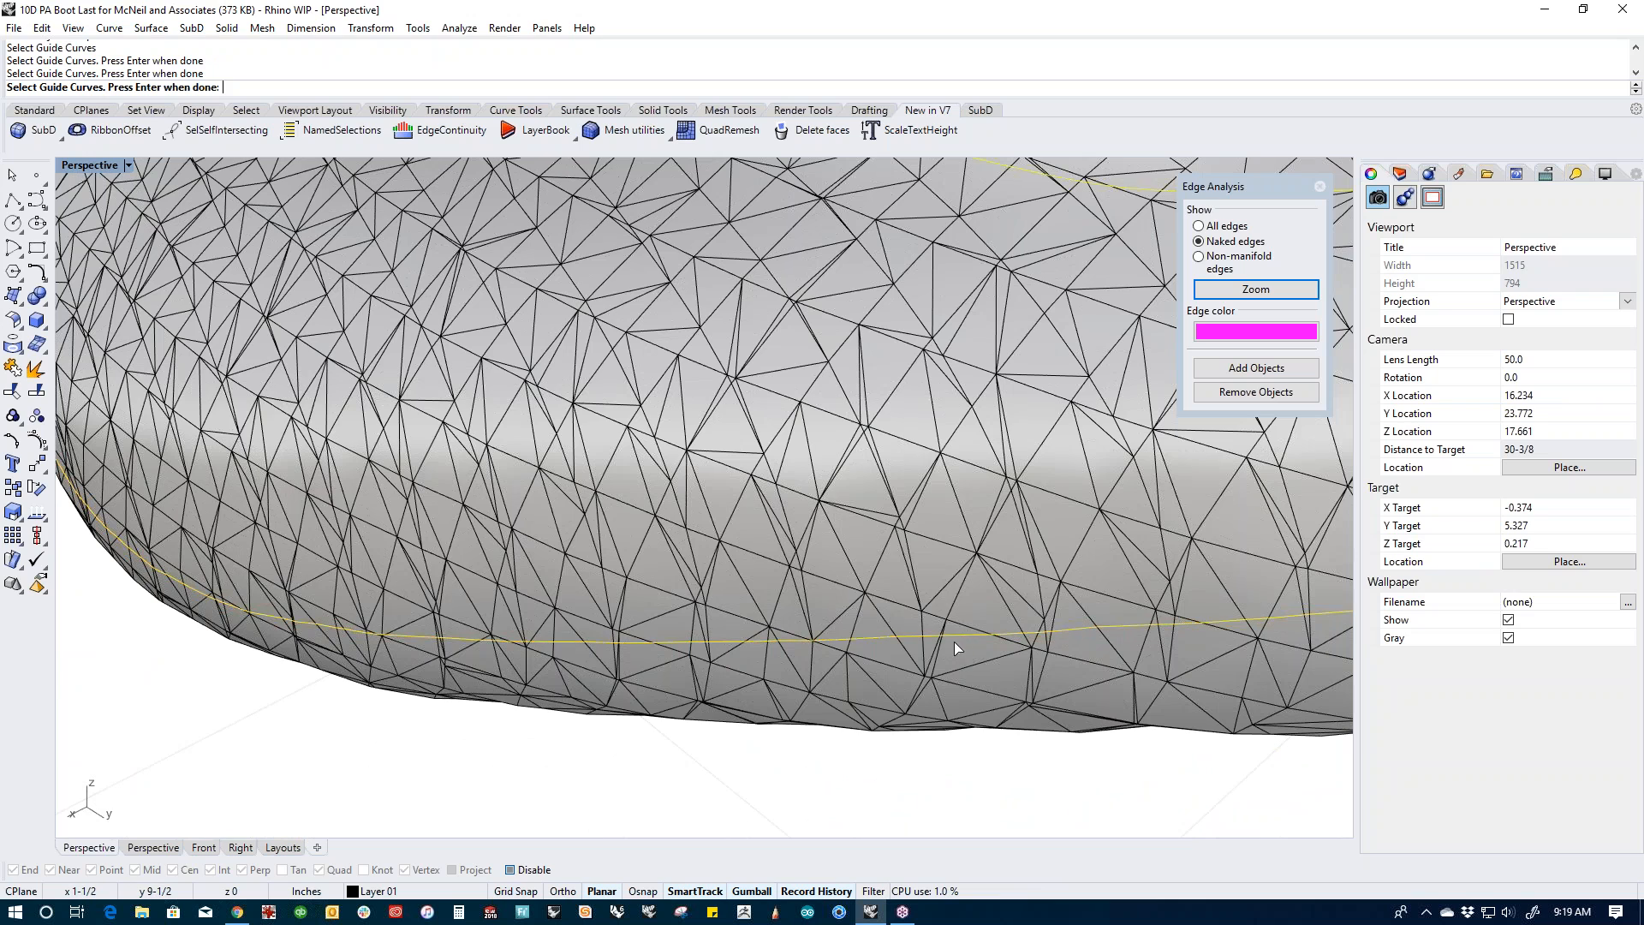
scroll(954, 640, down, 8)
key(Return)
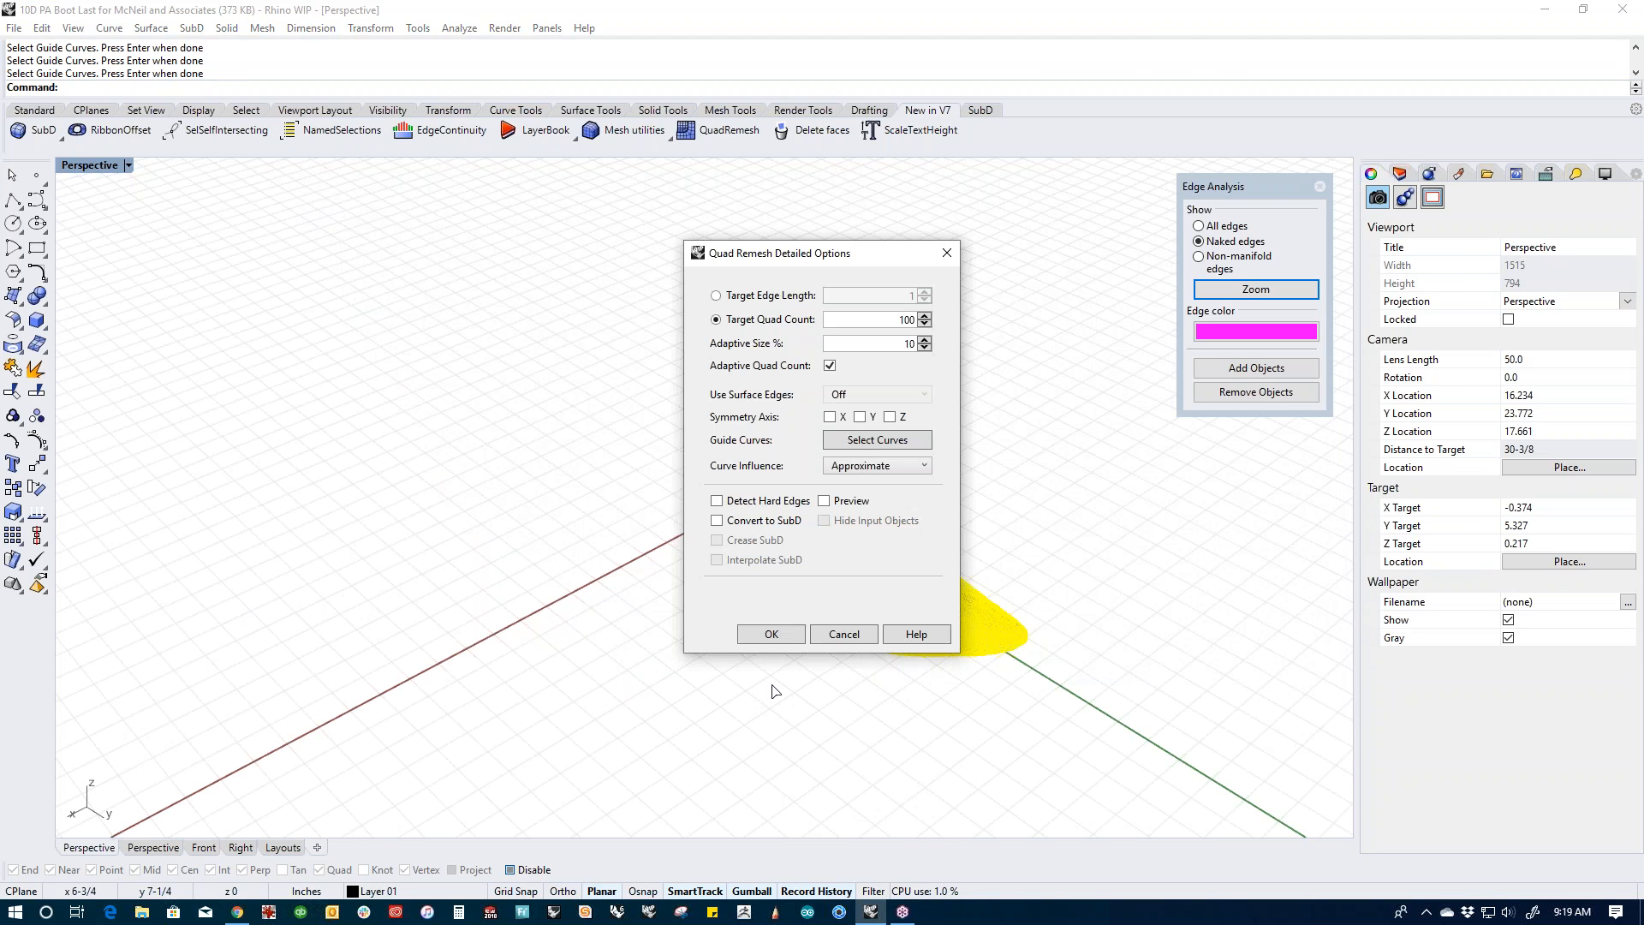
click(768, 638)
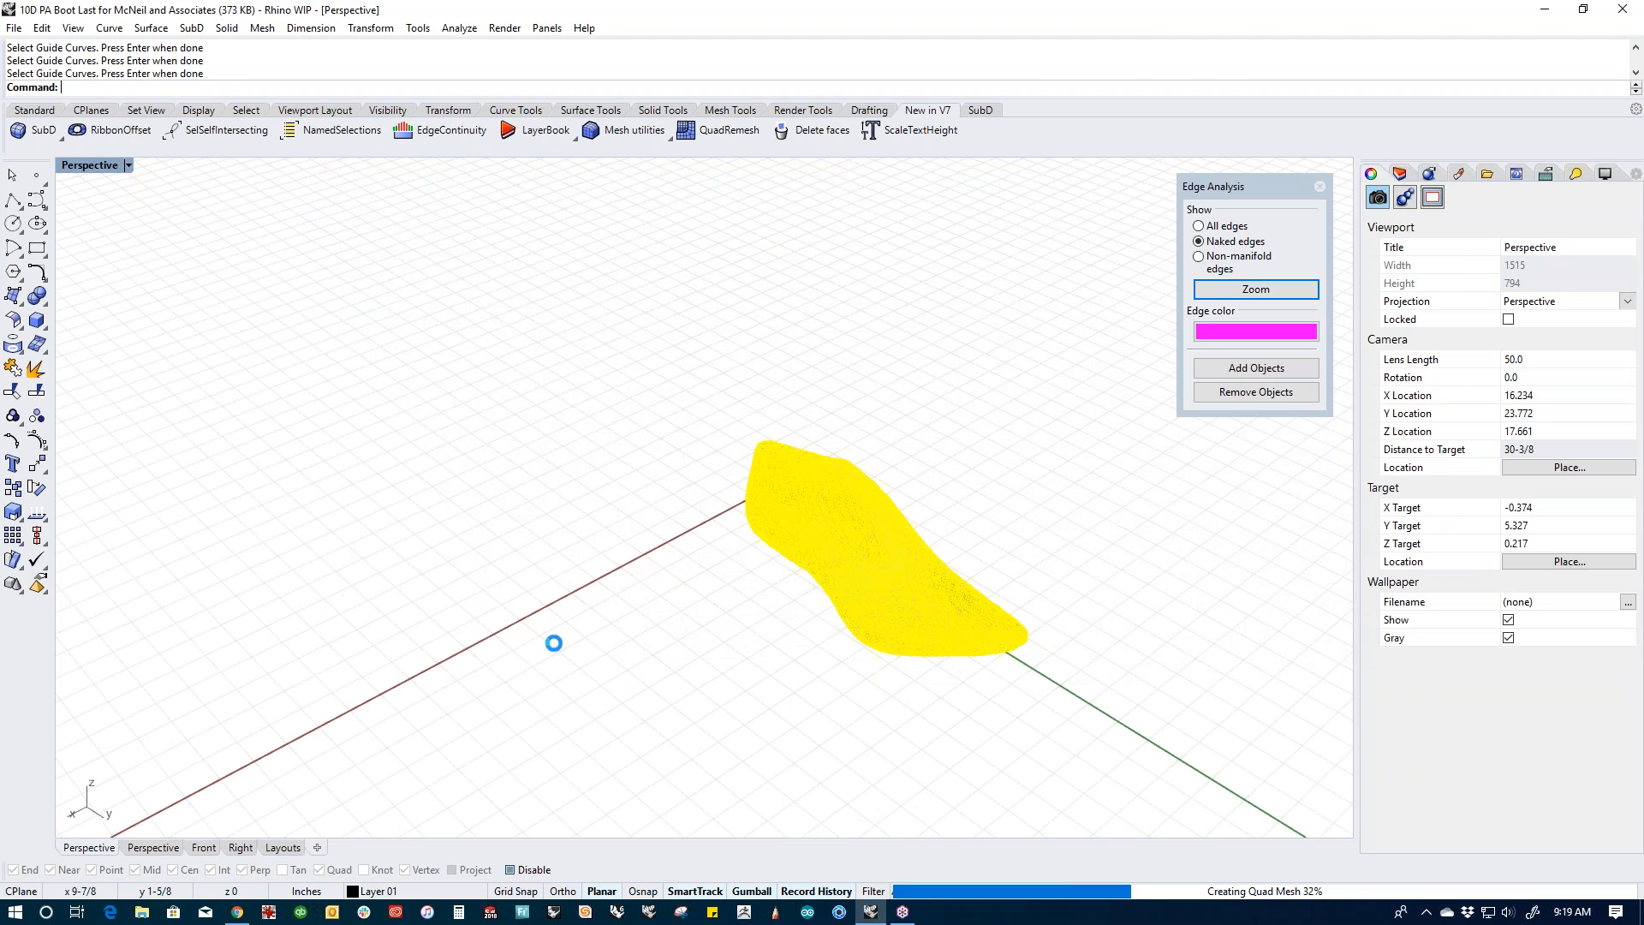
Step: Move the new coarse quad mesh beside the original last to examine it and delete it
right_drag(786, 701, 921, 574)
scroll(921, 574, up, 5)
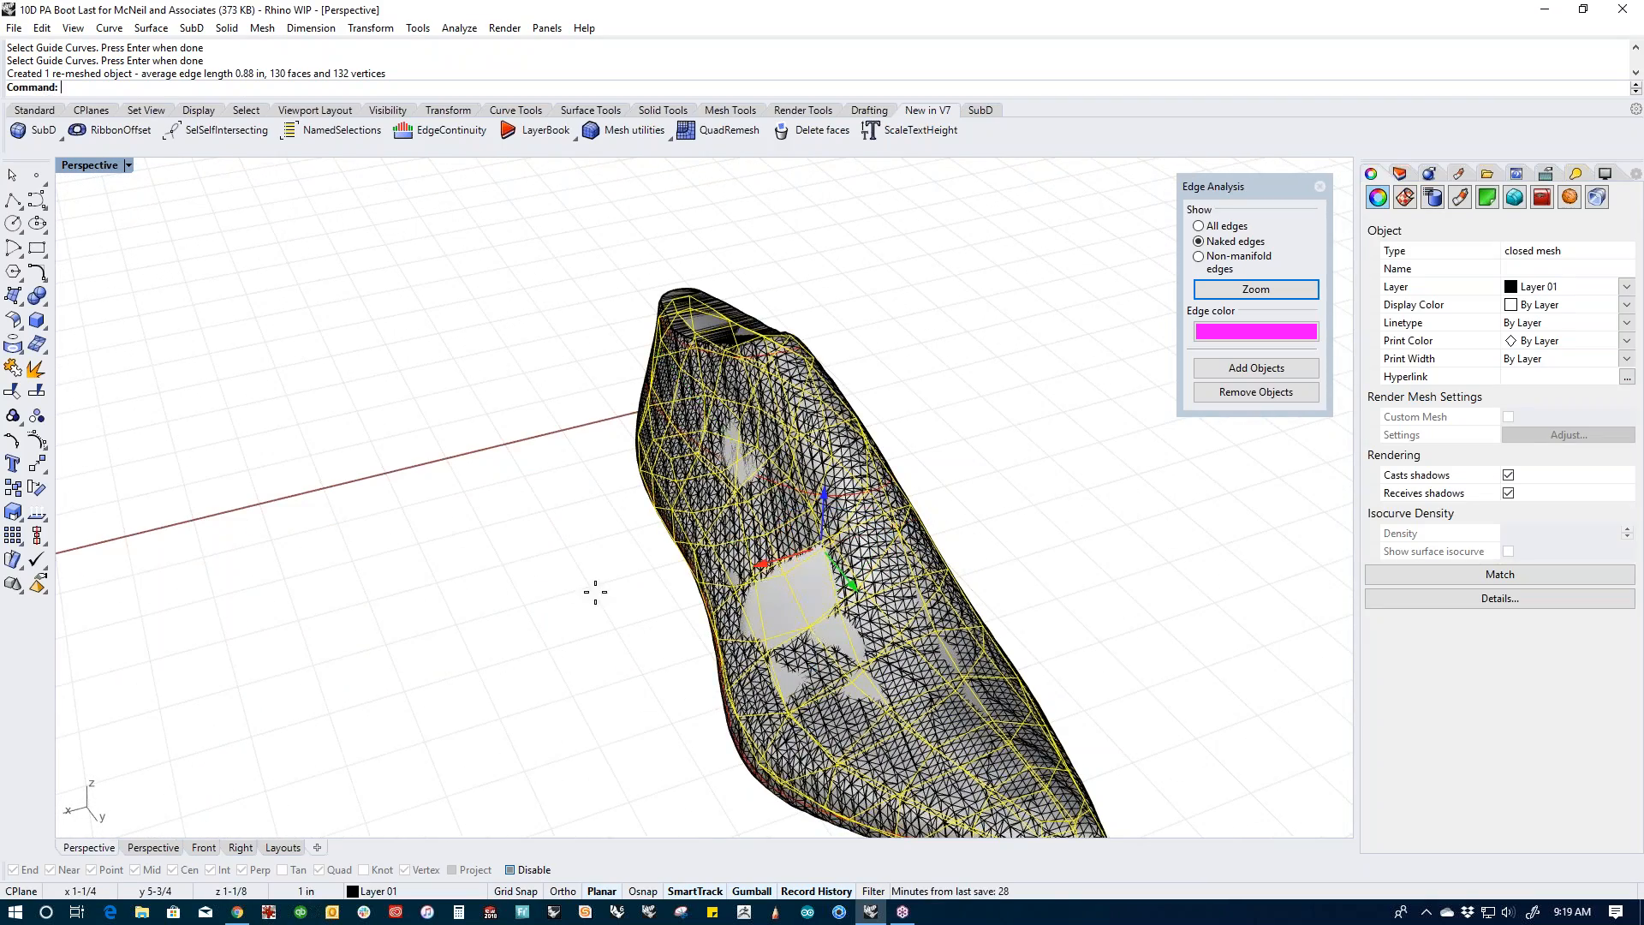
drag(594, 591, 504, 534)
click(503, 534)
mouse_move(609, 591)
right_down()
mouse_move(778, 617)
mouse_move(588, 387)
mouse_move(617, 492)
mouse_move(695, 447)
mouse_move(596, 573)
right_up()
click(600, 574)
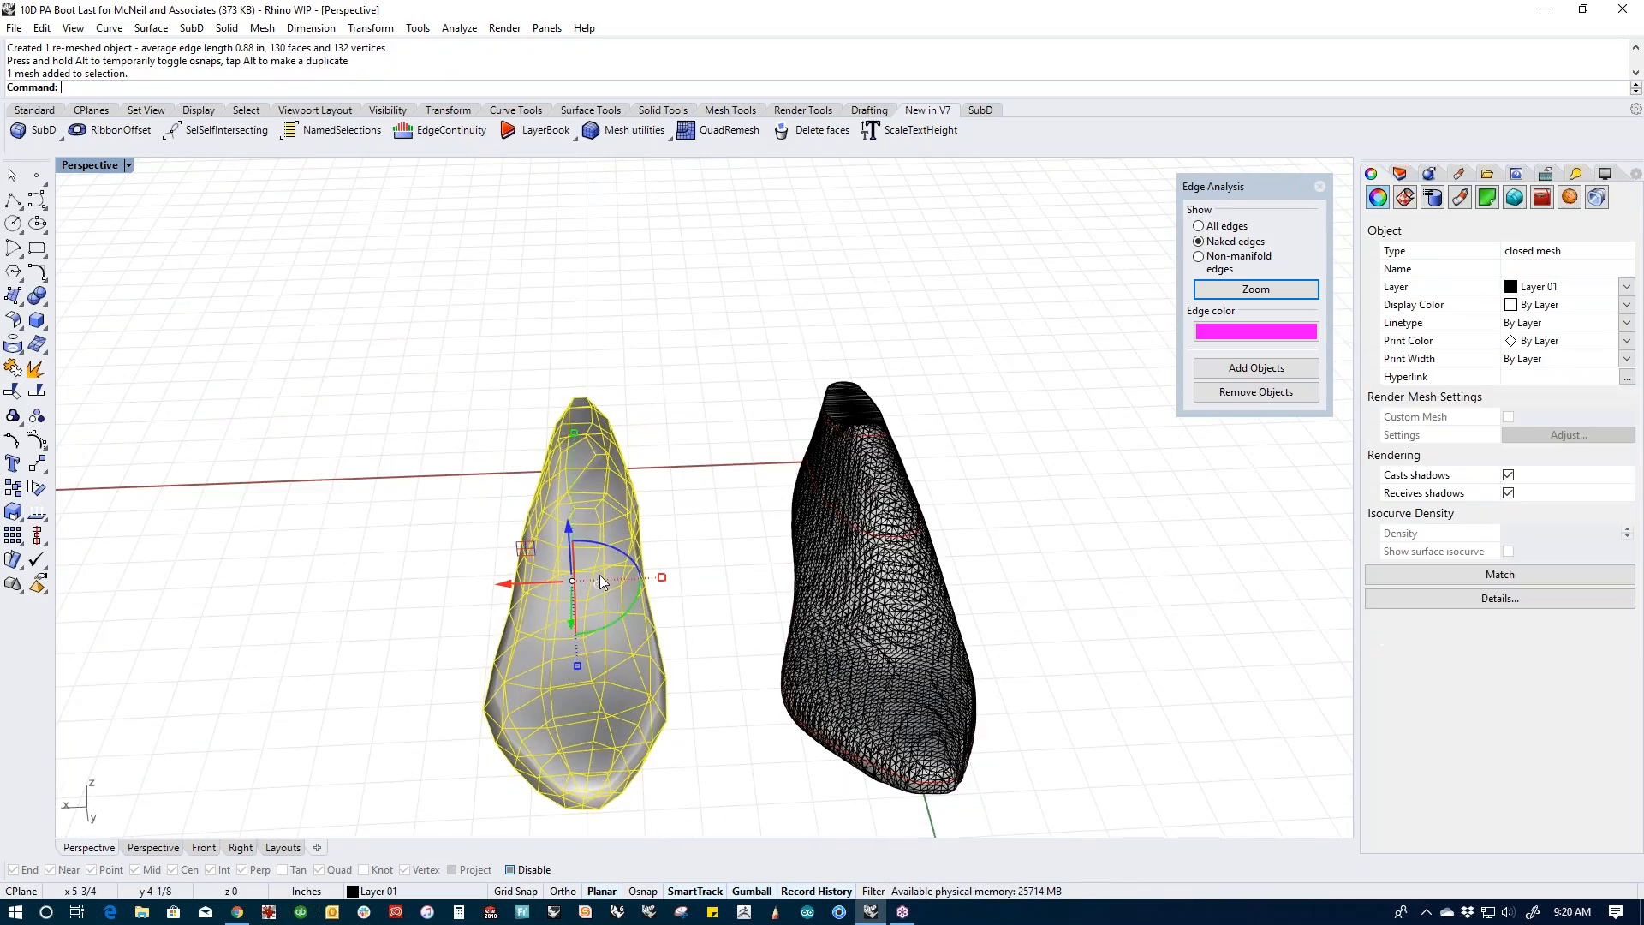
key(Delete)
text(quadRemesh)
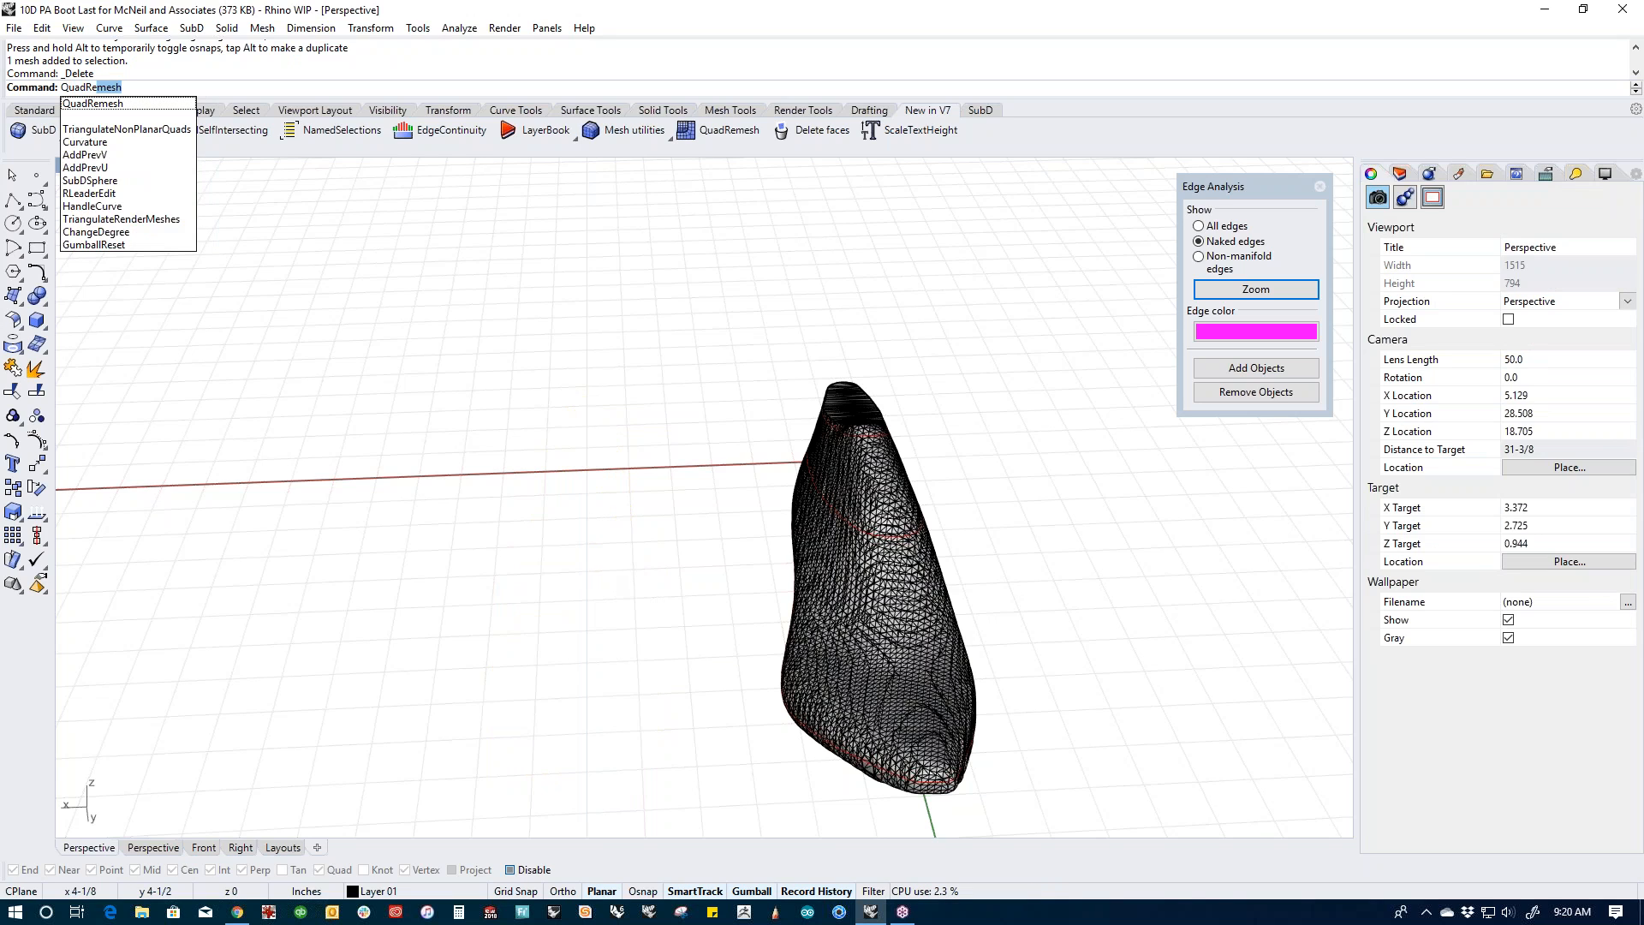
key(Return)
click(891, 402)
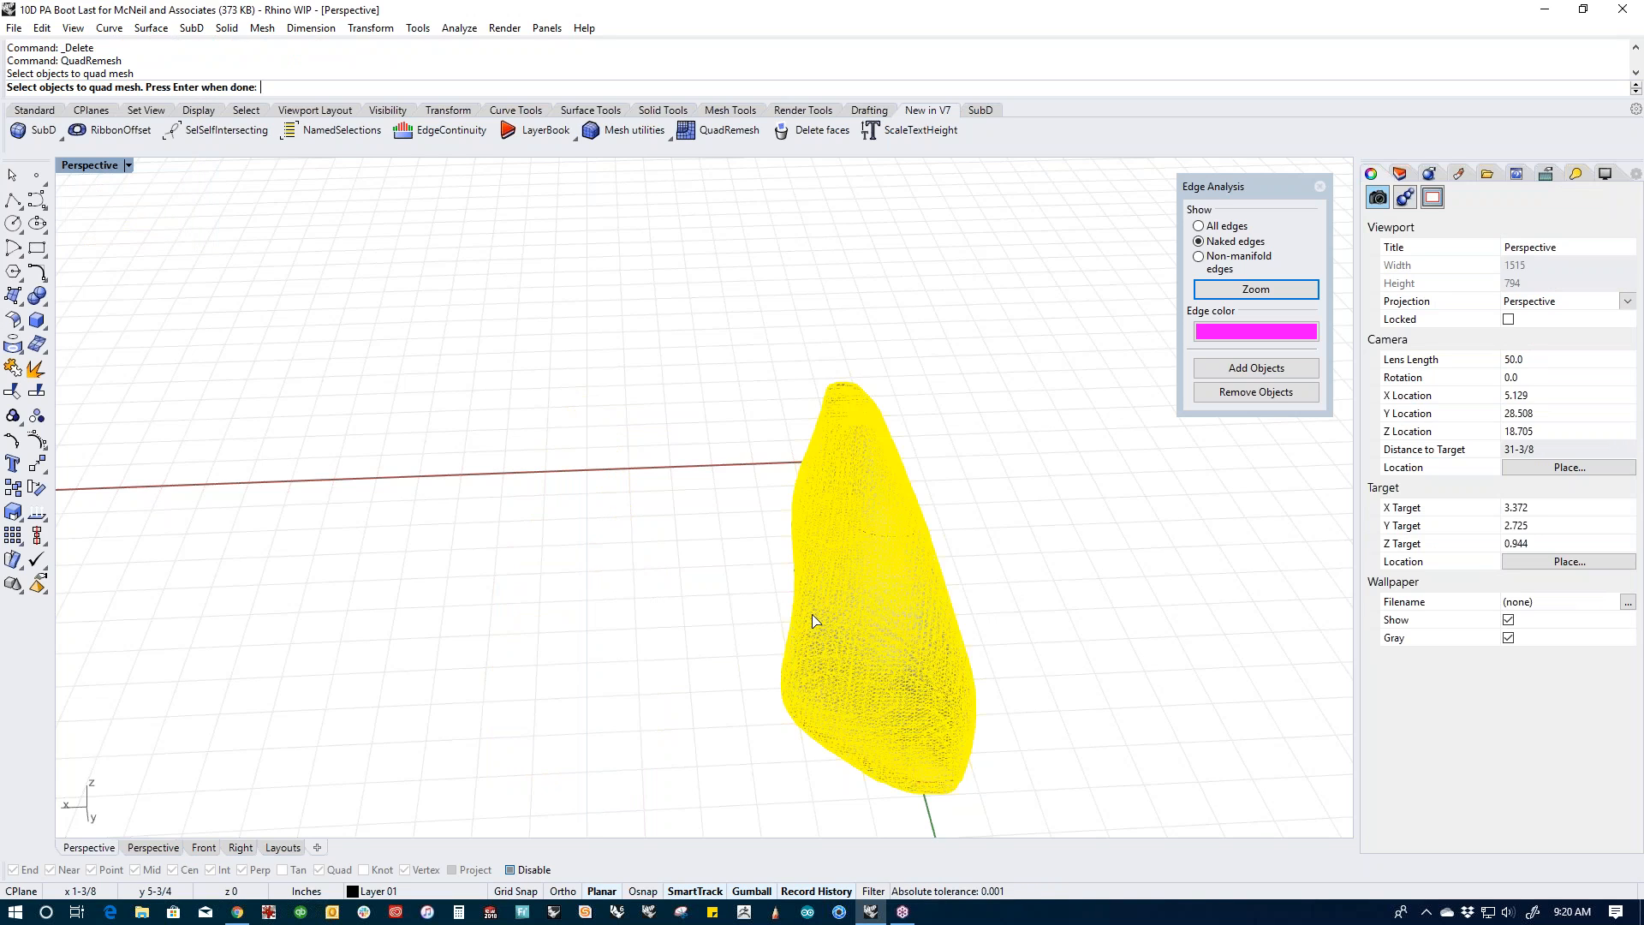
key(Return)
text(150)
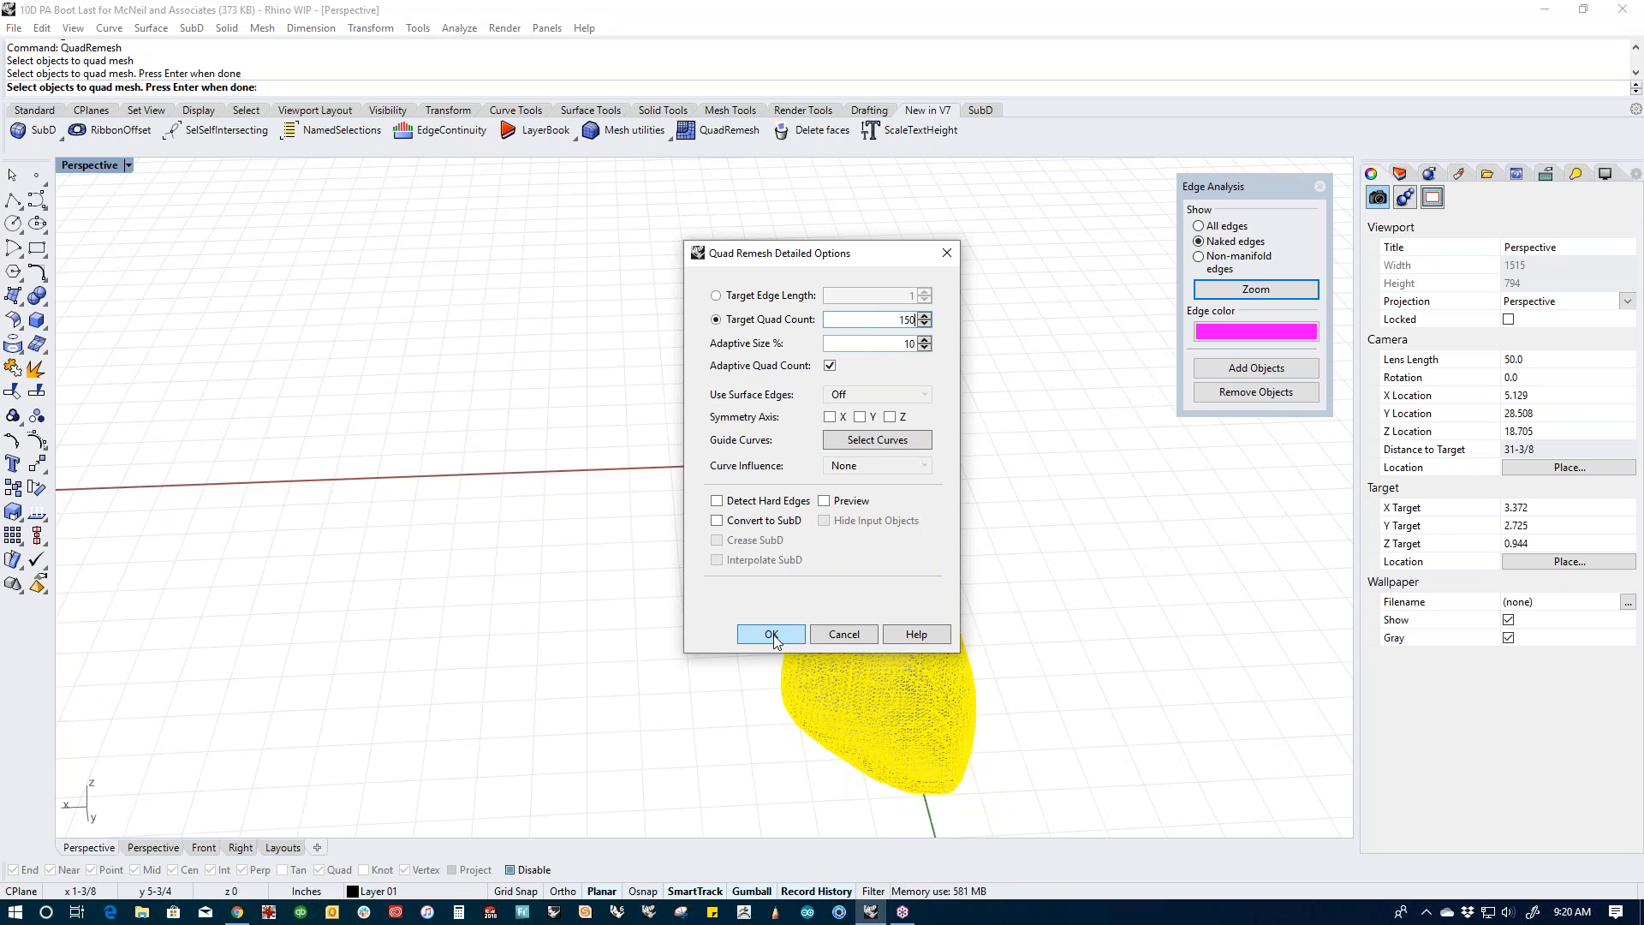
click(861, 438)
scroll(903, 342, up, 5)
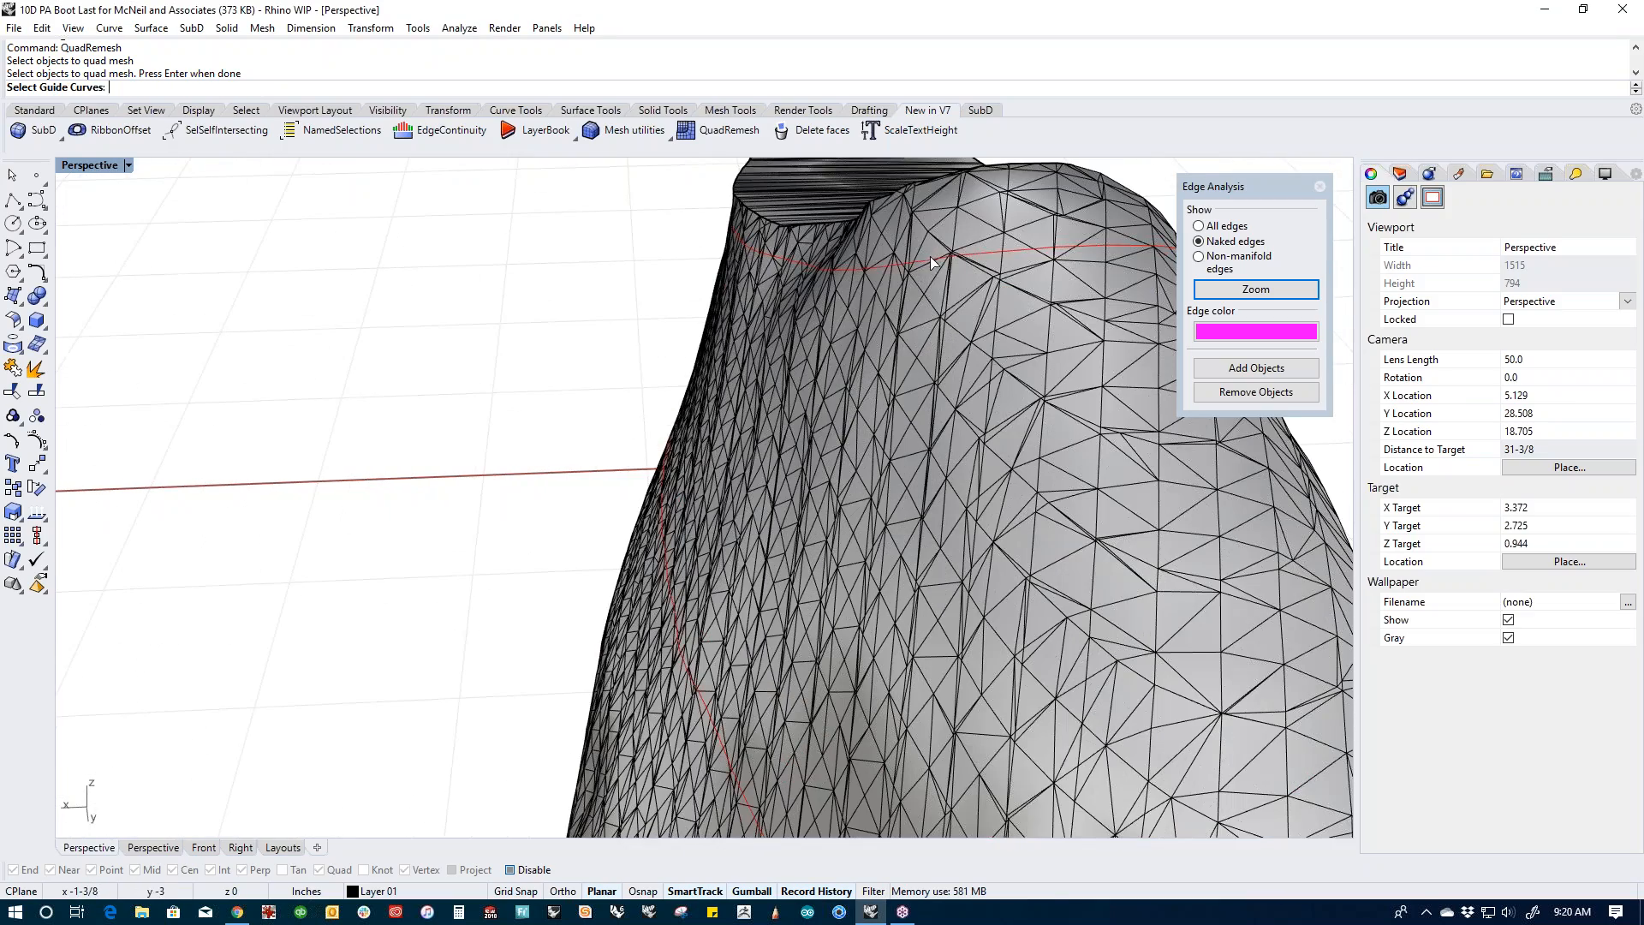
scroll(928, 259, down, 3)
scroll(936, 495, up, 6)
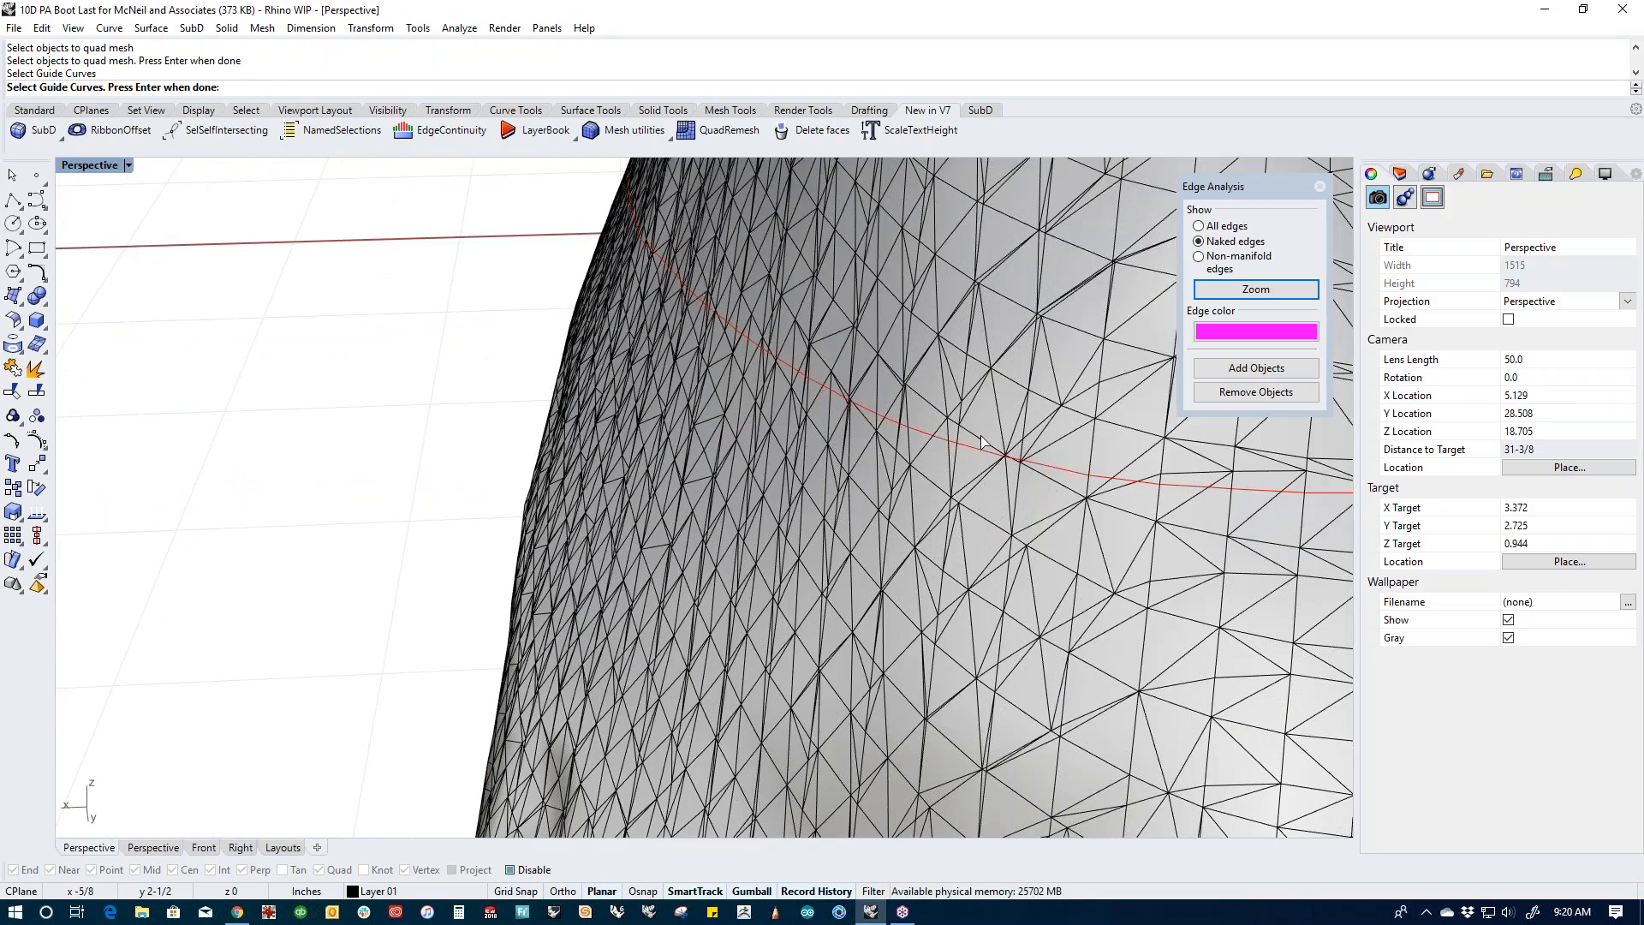
scroll(974, 454, down, 4)
scroll(883, 250, up, 5)
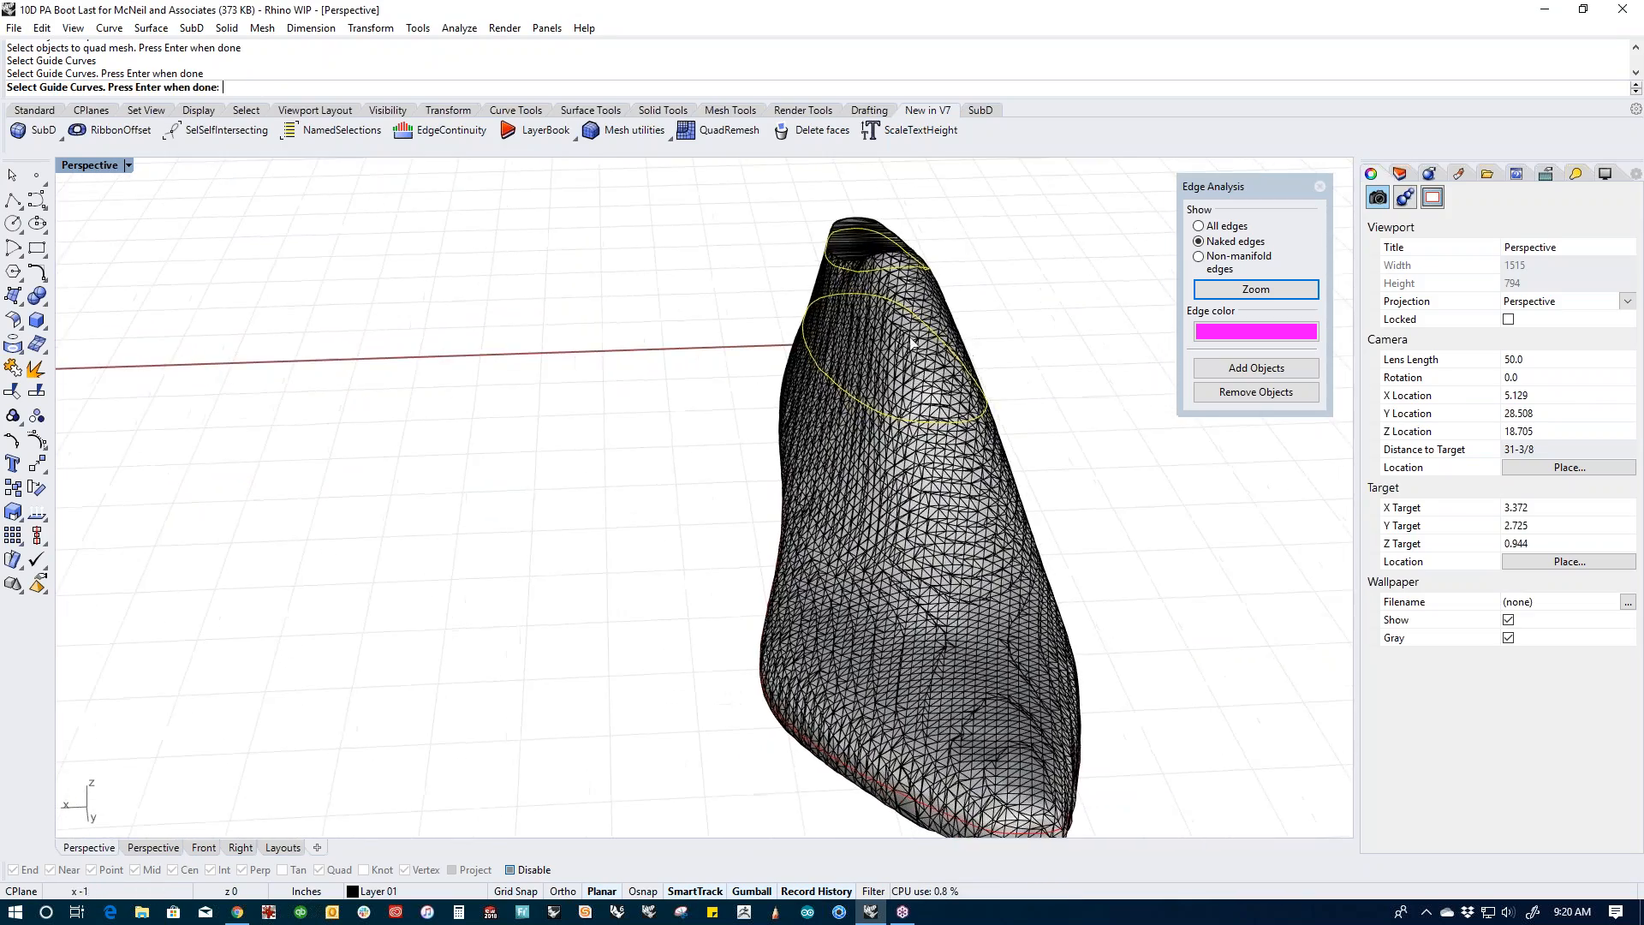
scroll(818, 328, up, 2)
scroll(805, 333, down, 8)
right_drag(805, 333, 970, 423)
scroll(792, 300, up, 8)
right_click(829, 366)
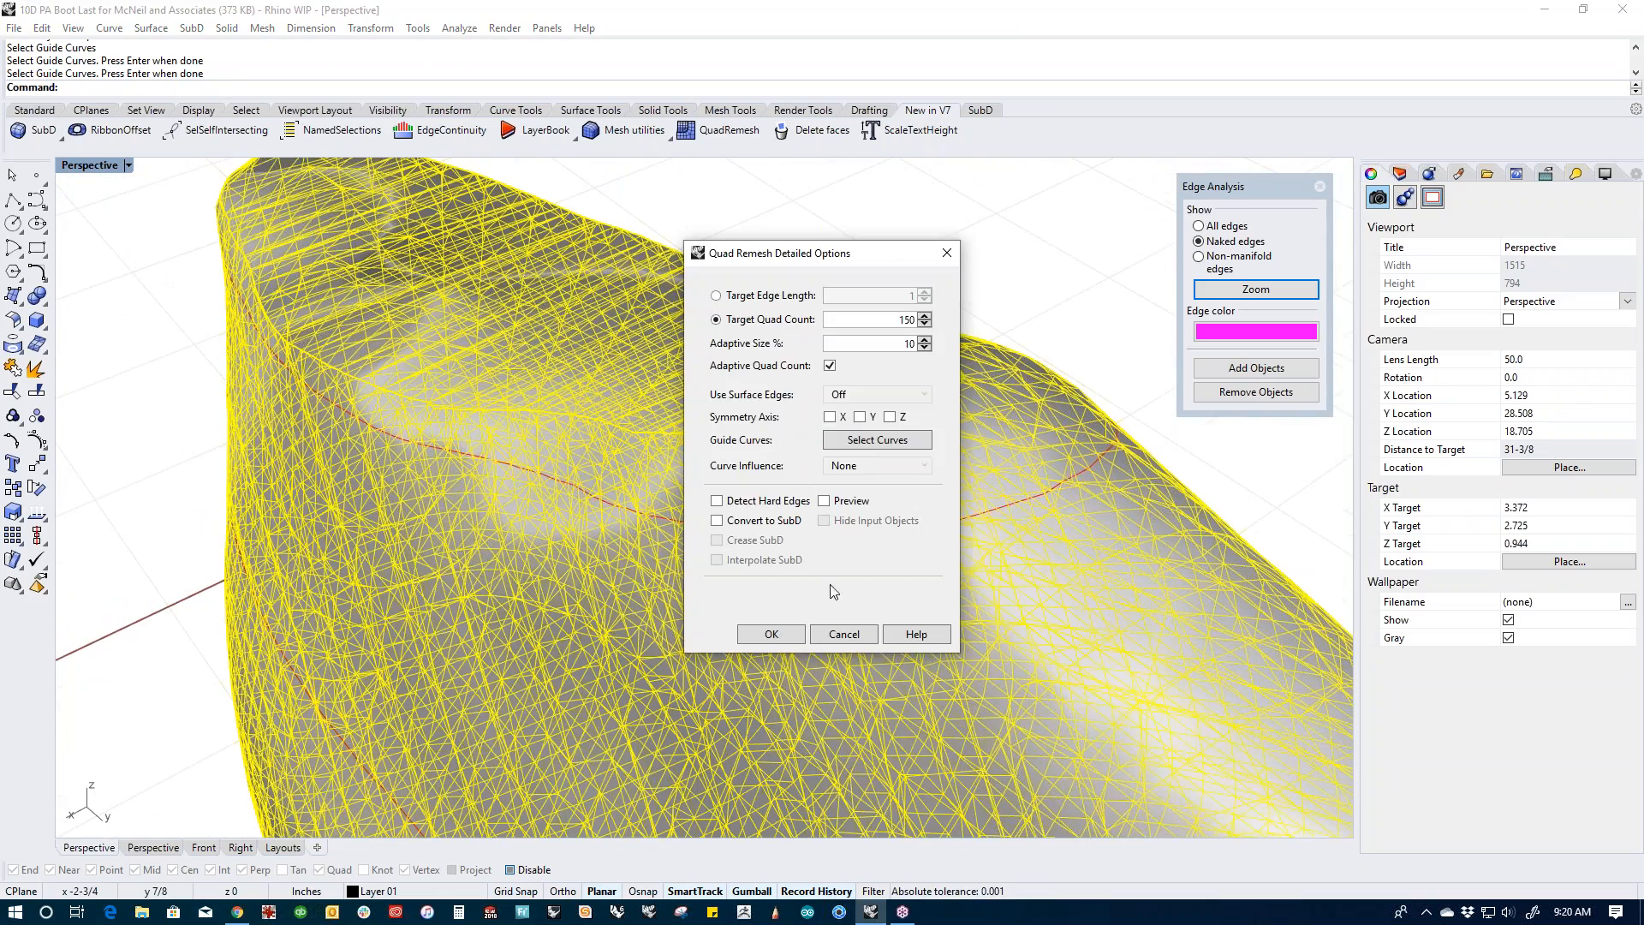
click(843, 635)
Step: Hide the original last mesh so the three red guide curves can be examined on their own
scroll(865, 505, down, 5)
scroll(961, 321, up, 5)
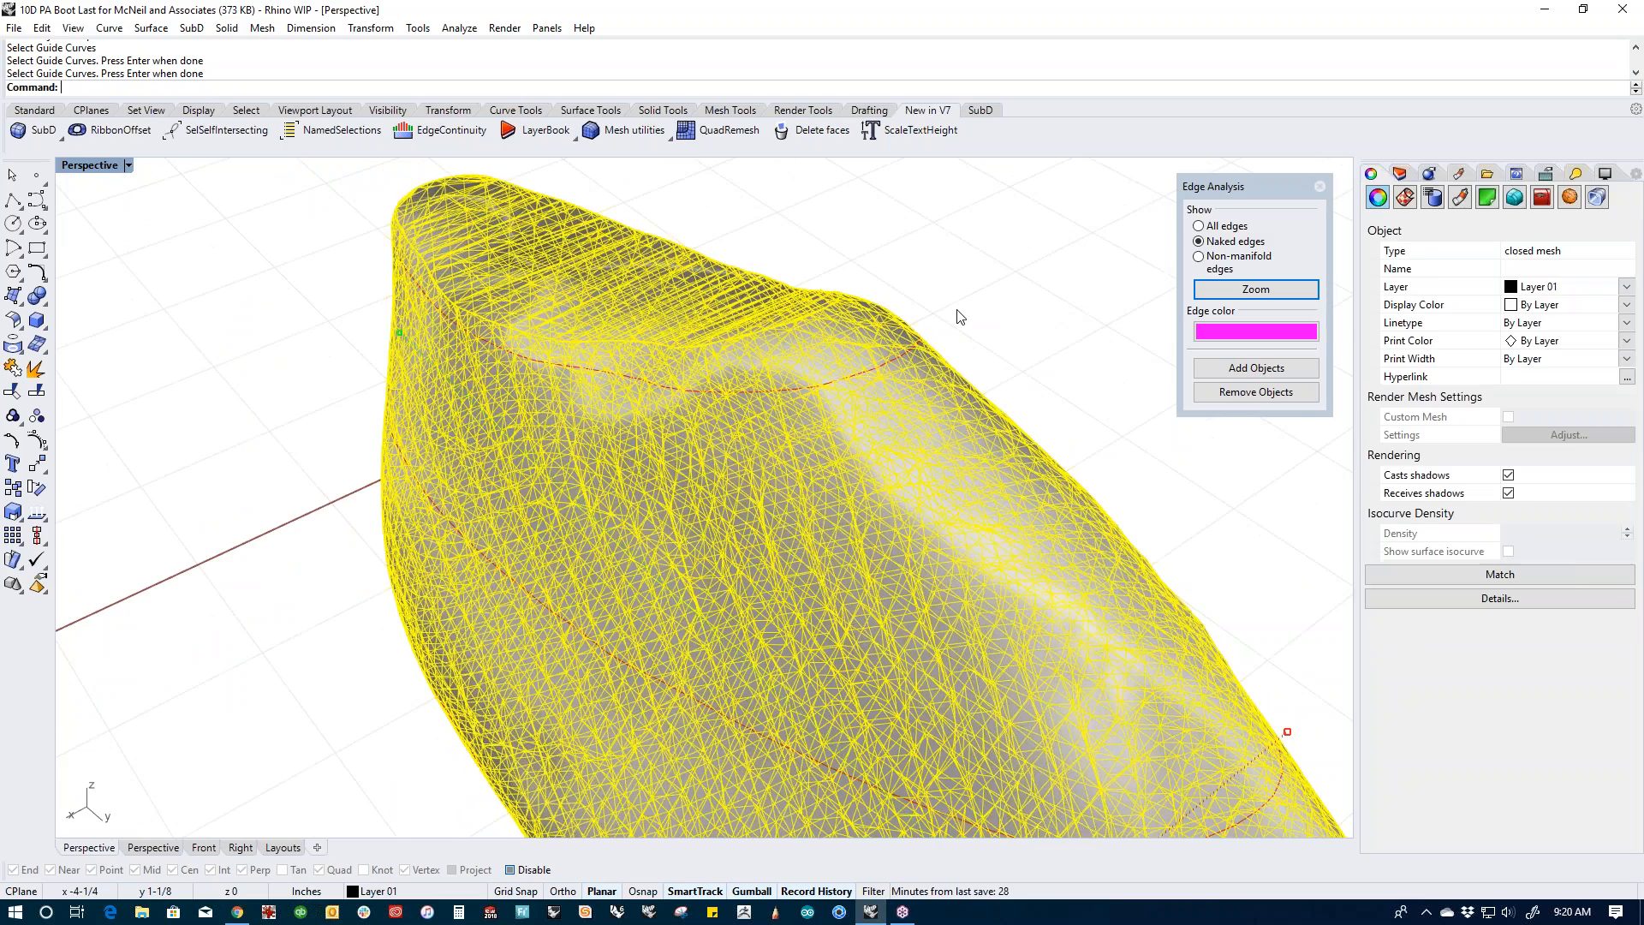
key(Escape)
scroll(958, 351, down, 2)
click(942, 441)
key(ctrl+h)
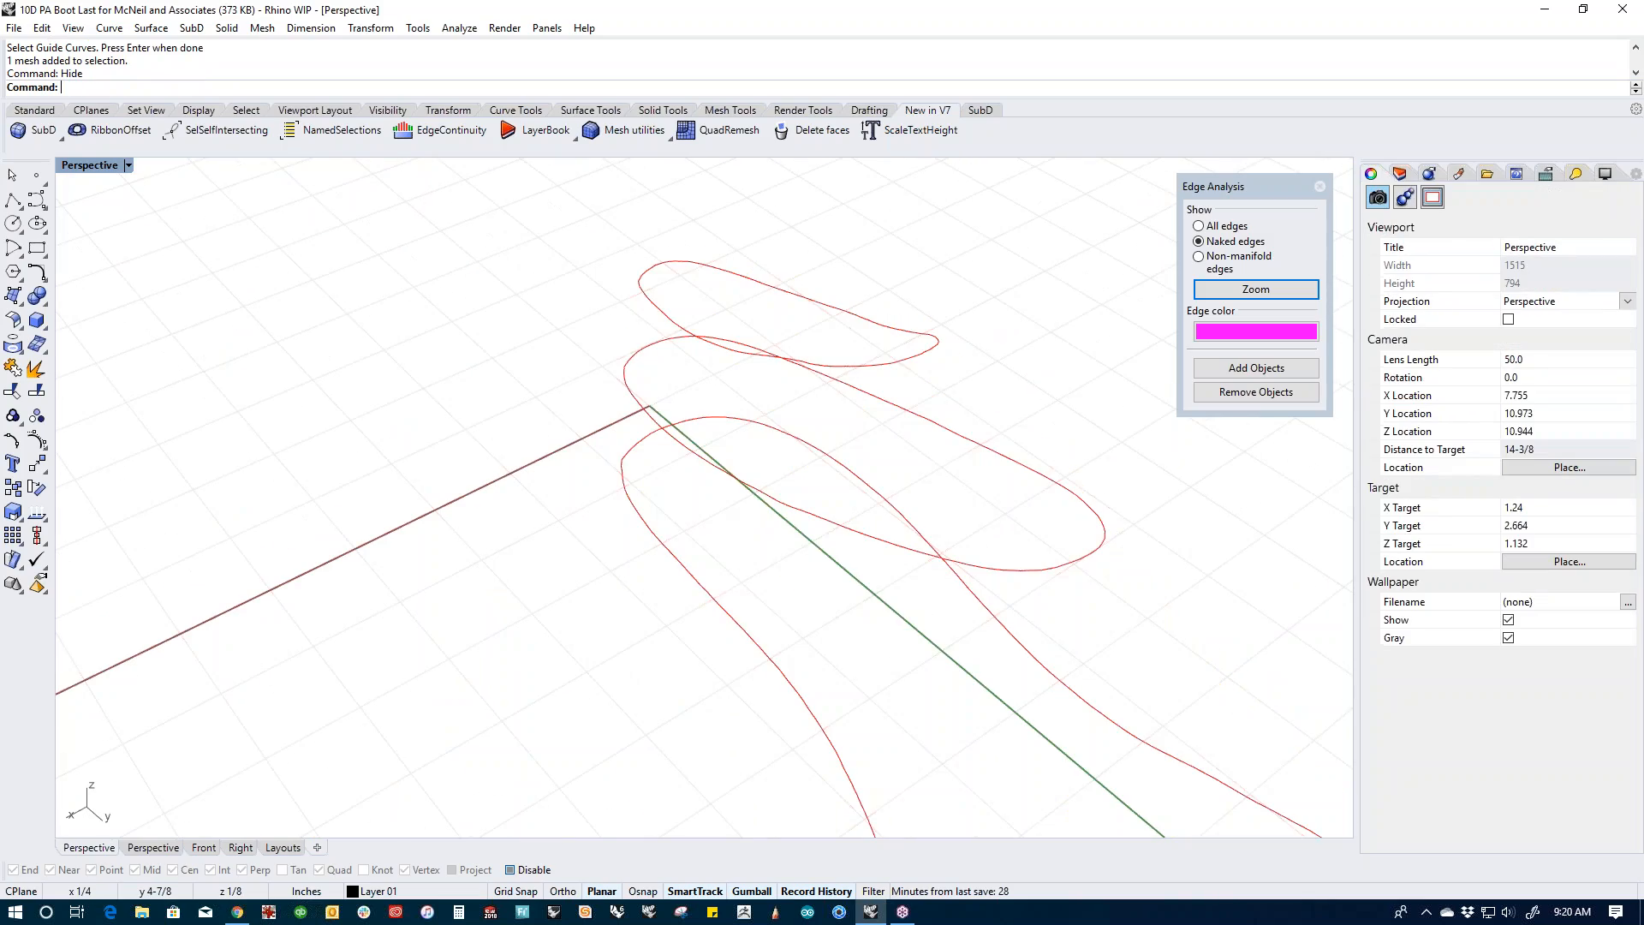
scroll(792, 334, up, 5)
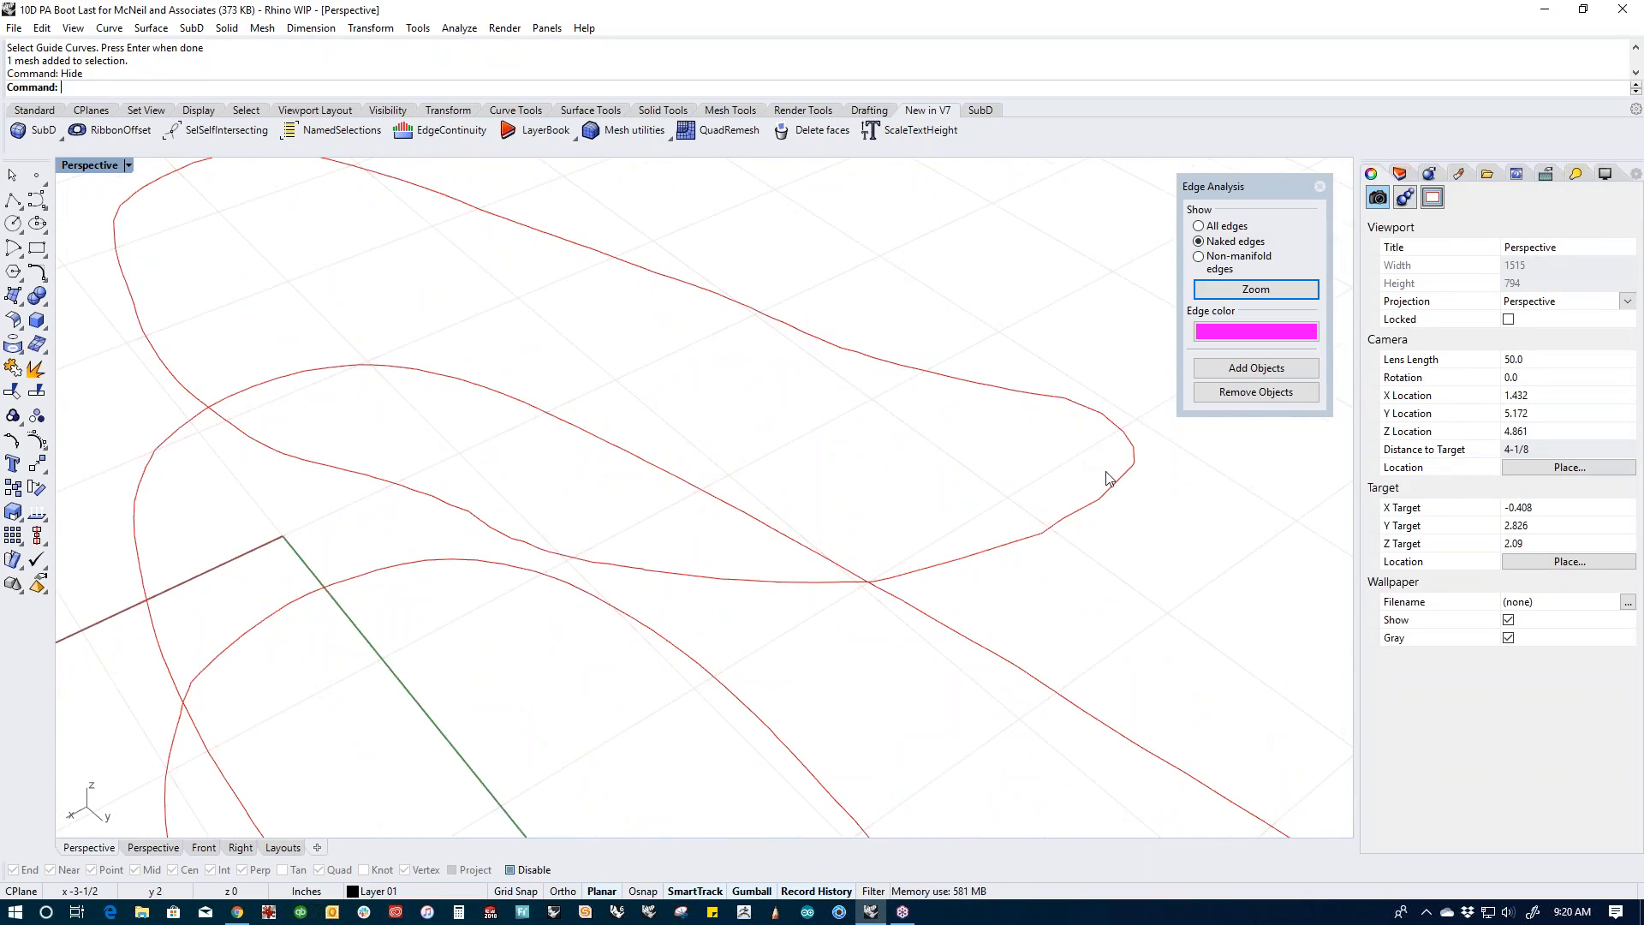
Step: Examine the individual straight segments of the upper red guide curve
scroll(1105, 478, up, 1)
click(1028, 541)
ctrl+shift+click(1108, 471)
ctrl+shift+click(1130, 435)
ctrl+shift+click(1118, 412)
ctrl+shift+click(1100, 393)
ctrl+shift+click(1064, 371)
scroll(1008, 522, down, 4)
click(1116, 565)
Step: Rebuild the upper red guide curve with 80 points at degree 3, deleting the input curve
scroll(1008, 522, down, 4)
right_drag(1008, 528, 965, 451)
drag(893, 295, 797, 343)
text(Rebuild)
key(Return)
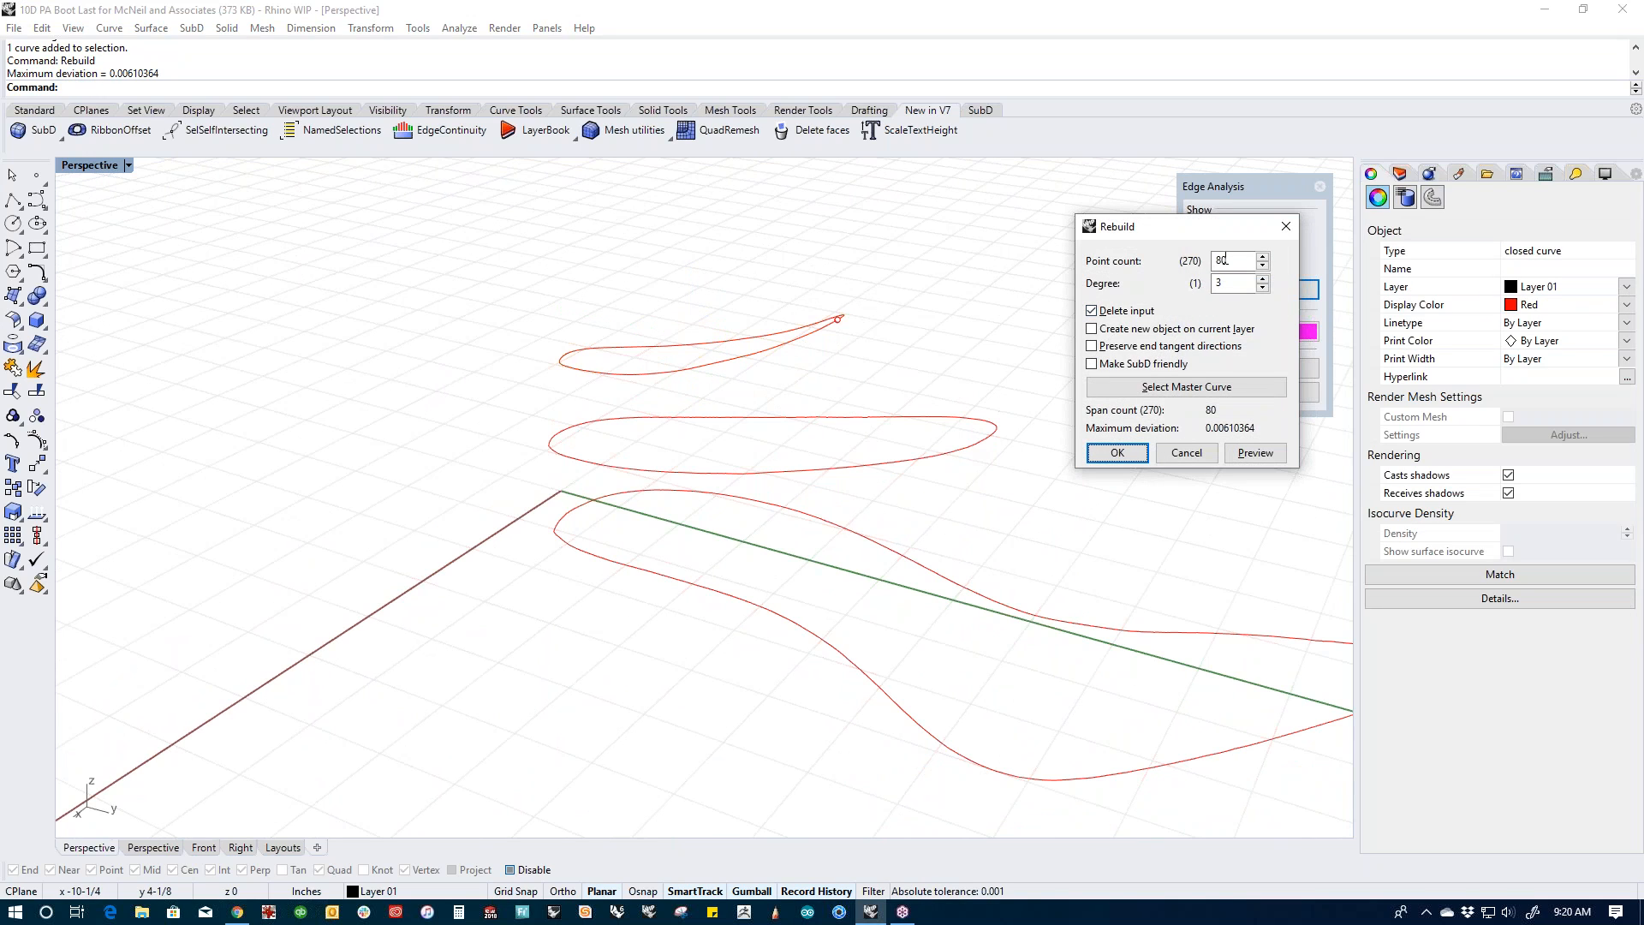
click(1110, 451)
Step: Rebuild the middle and bottom red guide curves with the same settings of 80 points and degree 3
click(997, 481)
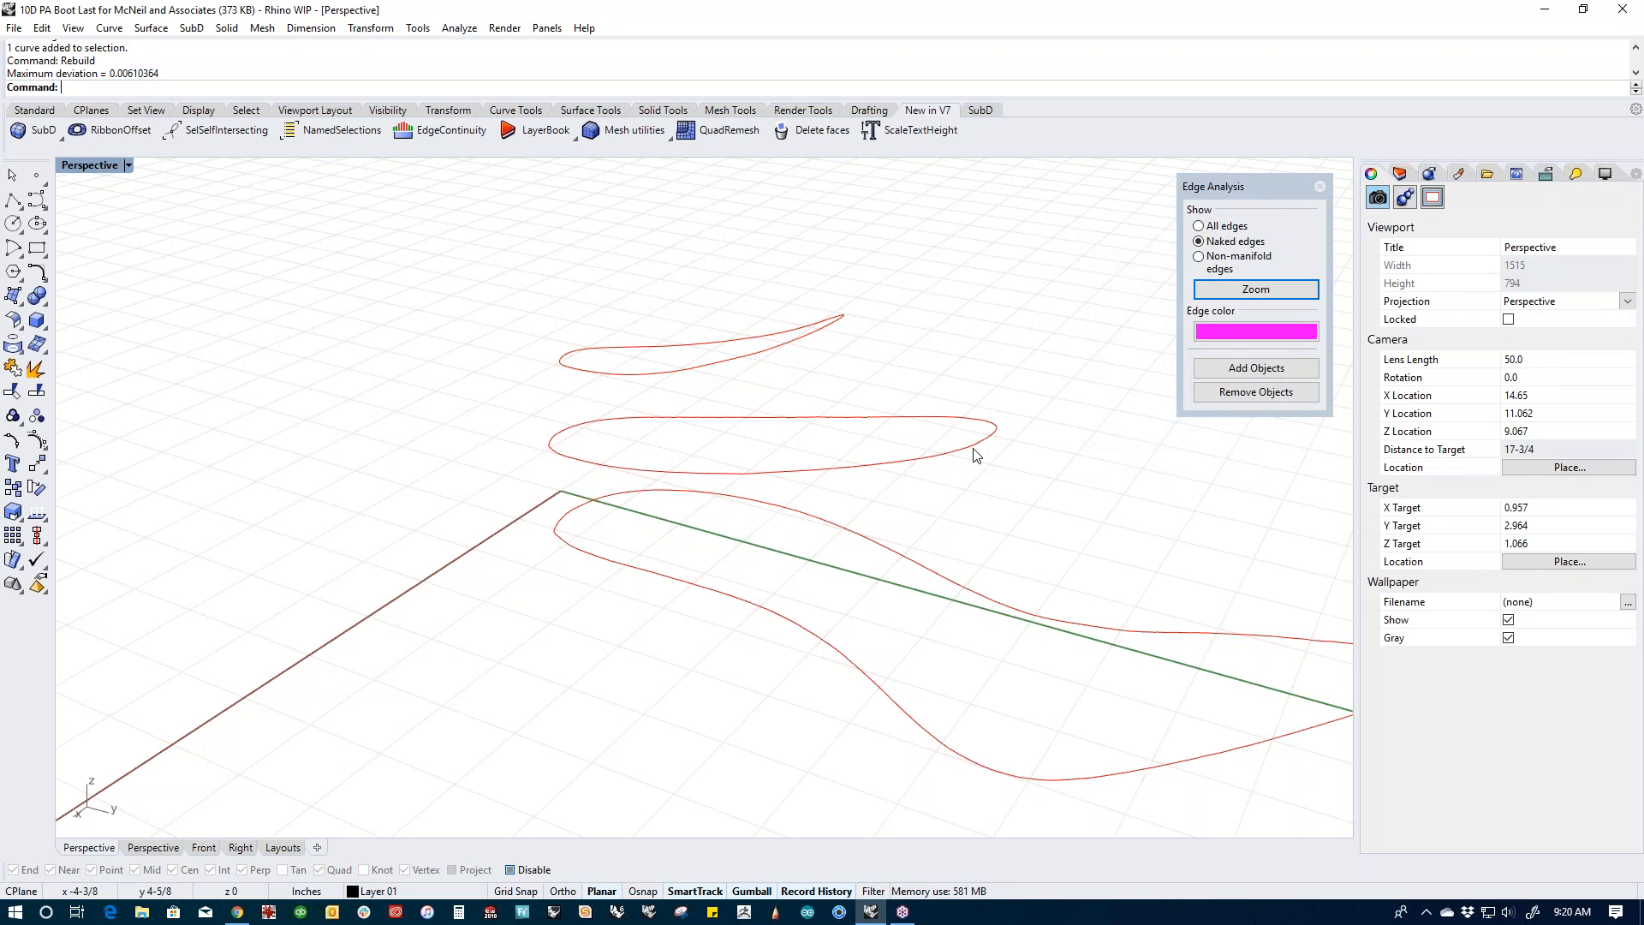
click(981, 451)
key(Return)
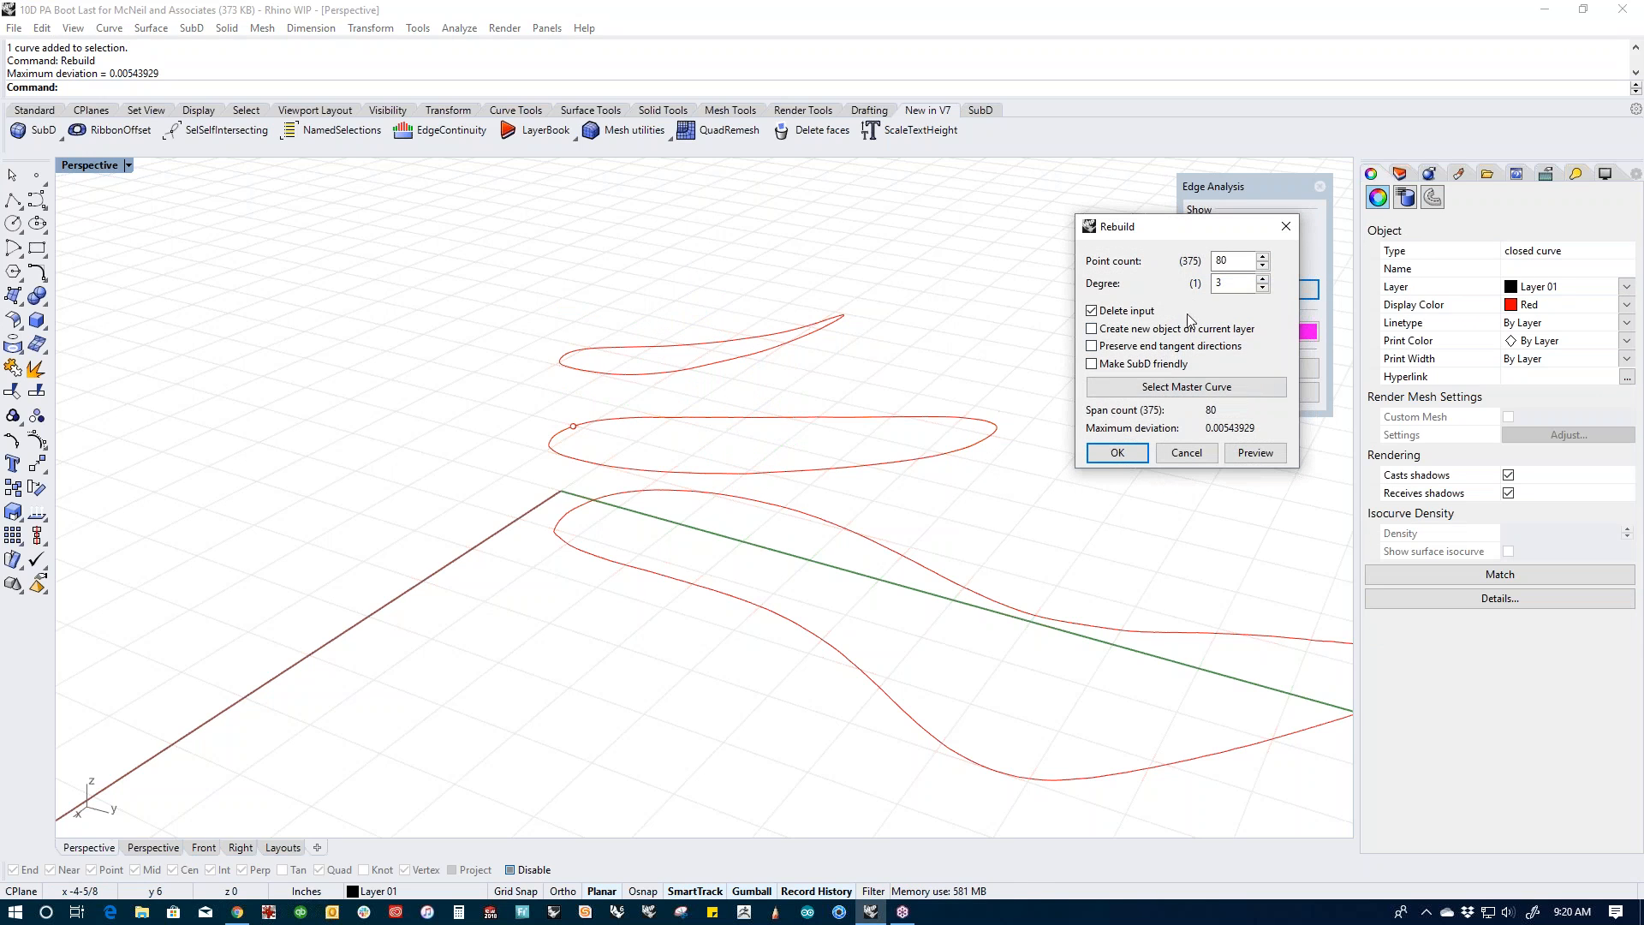
click(1113, 452)
click(1033, 568)
click(1011, 607)
key(Return)
key(Return)
Step: Show the hidden last mesh again together with the rebuilt guide curves
scroll(1071, 562, down, 2)
shift+right_drag(1043, 540, 969, 535)
click(959, 496)
text(v)
key(Return)
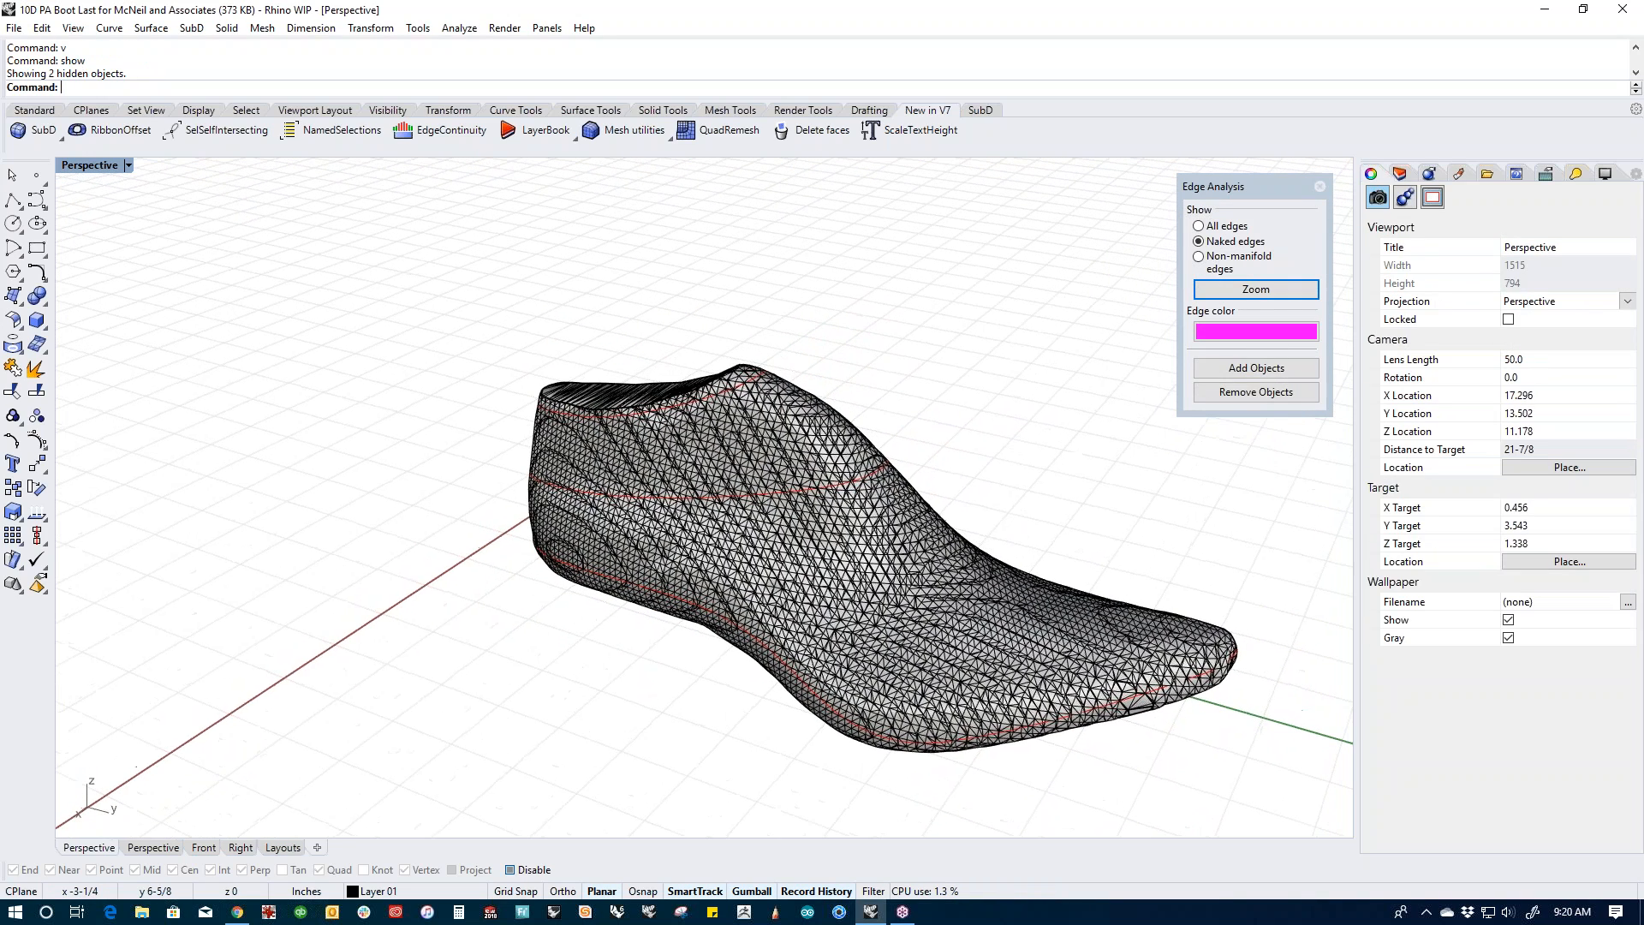
Step: Run QuadRemesh on the original last and set the target quad count to 150
text(QuadR)
key(Return)
click(927, 531)
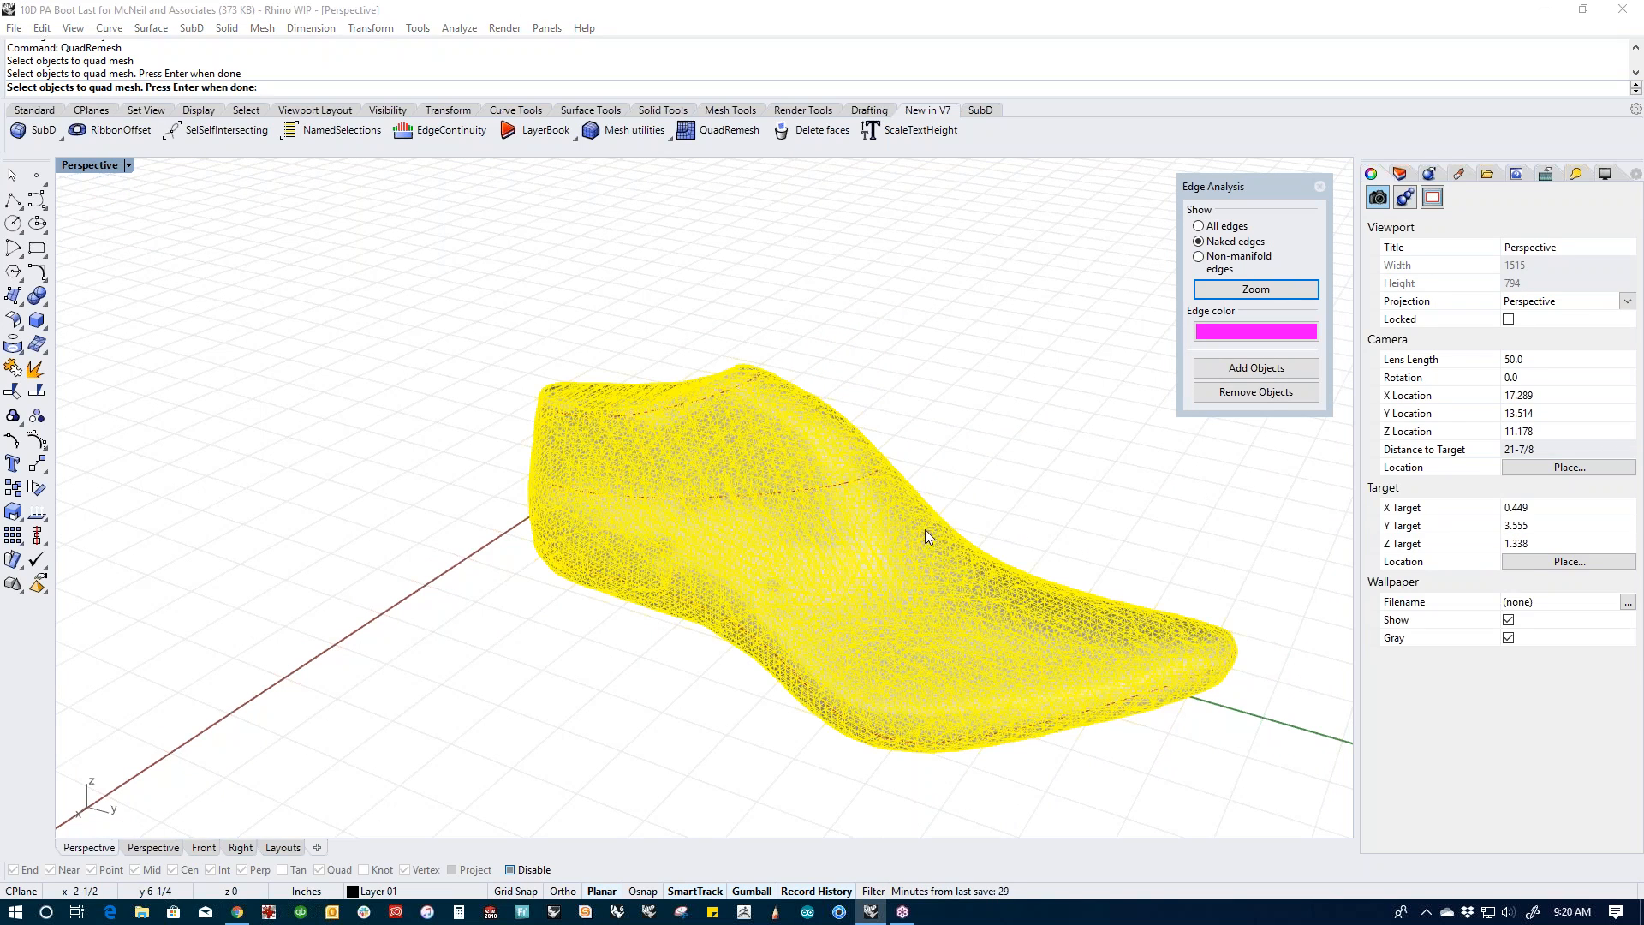
key(Return)
drag(830, 259, 328, 209)
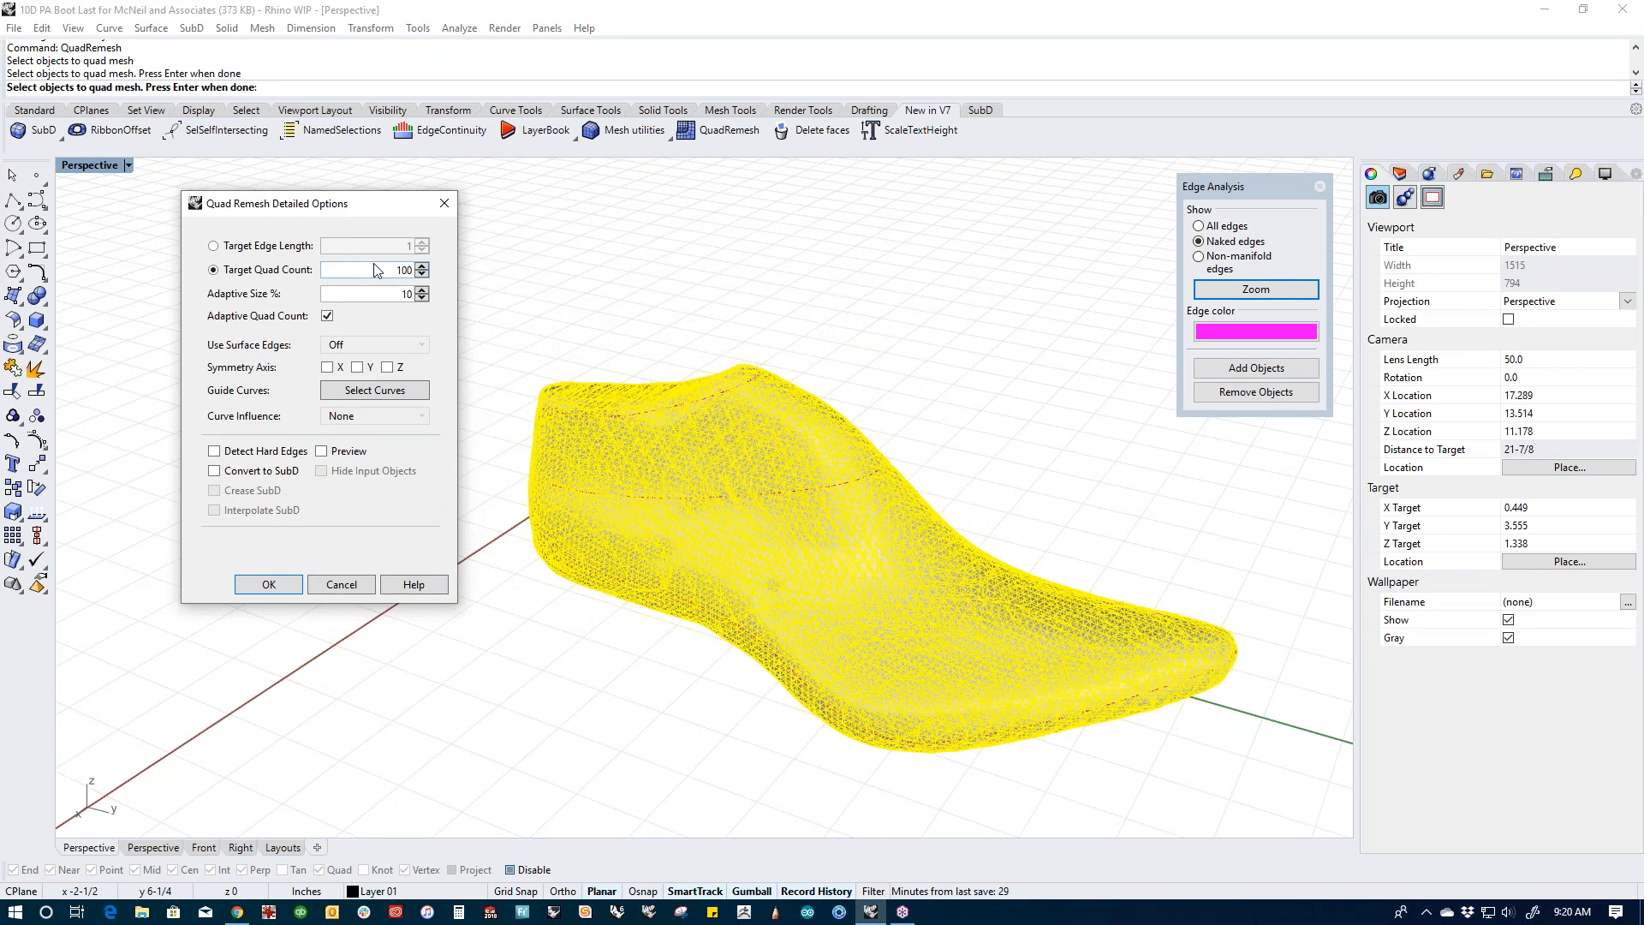
click(421, 268)
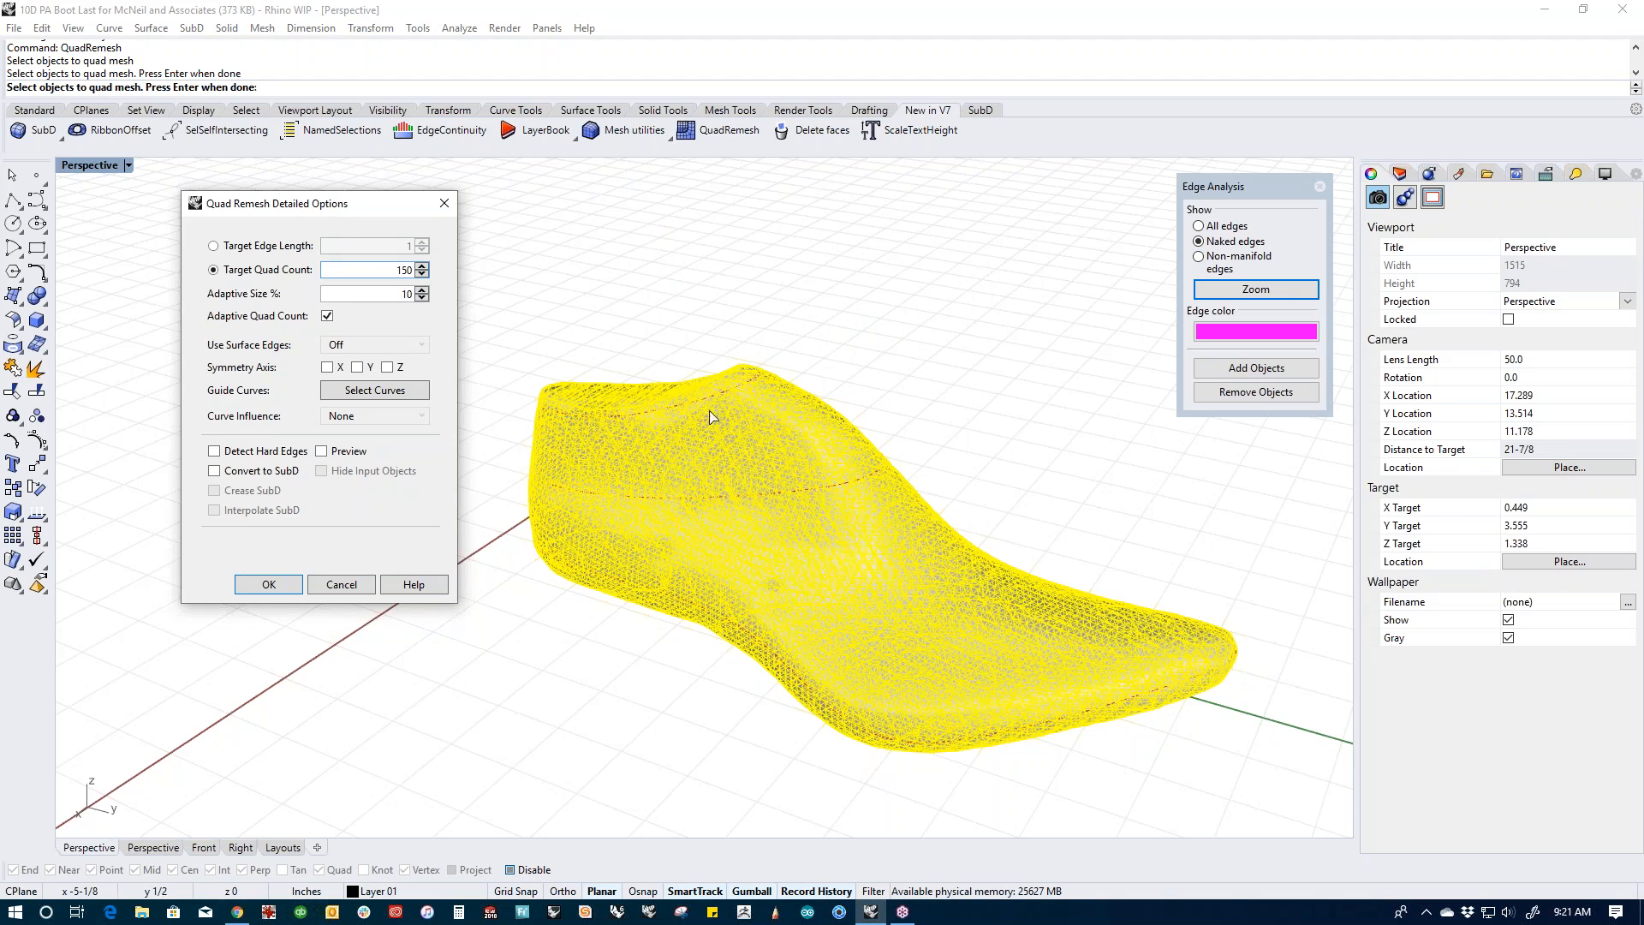
Step: Pick the rebuilt upper, middle and bottom red curves as guides and create the 150-quad mesh
click(370, 391)
scroll(446, 226, up, 6)
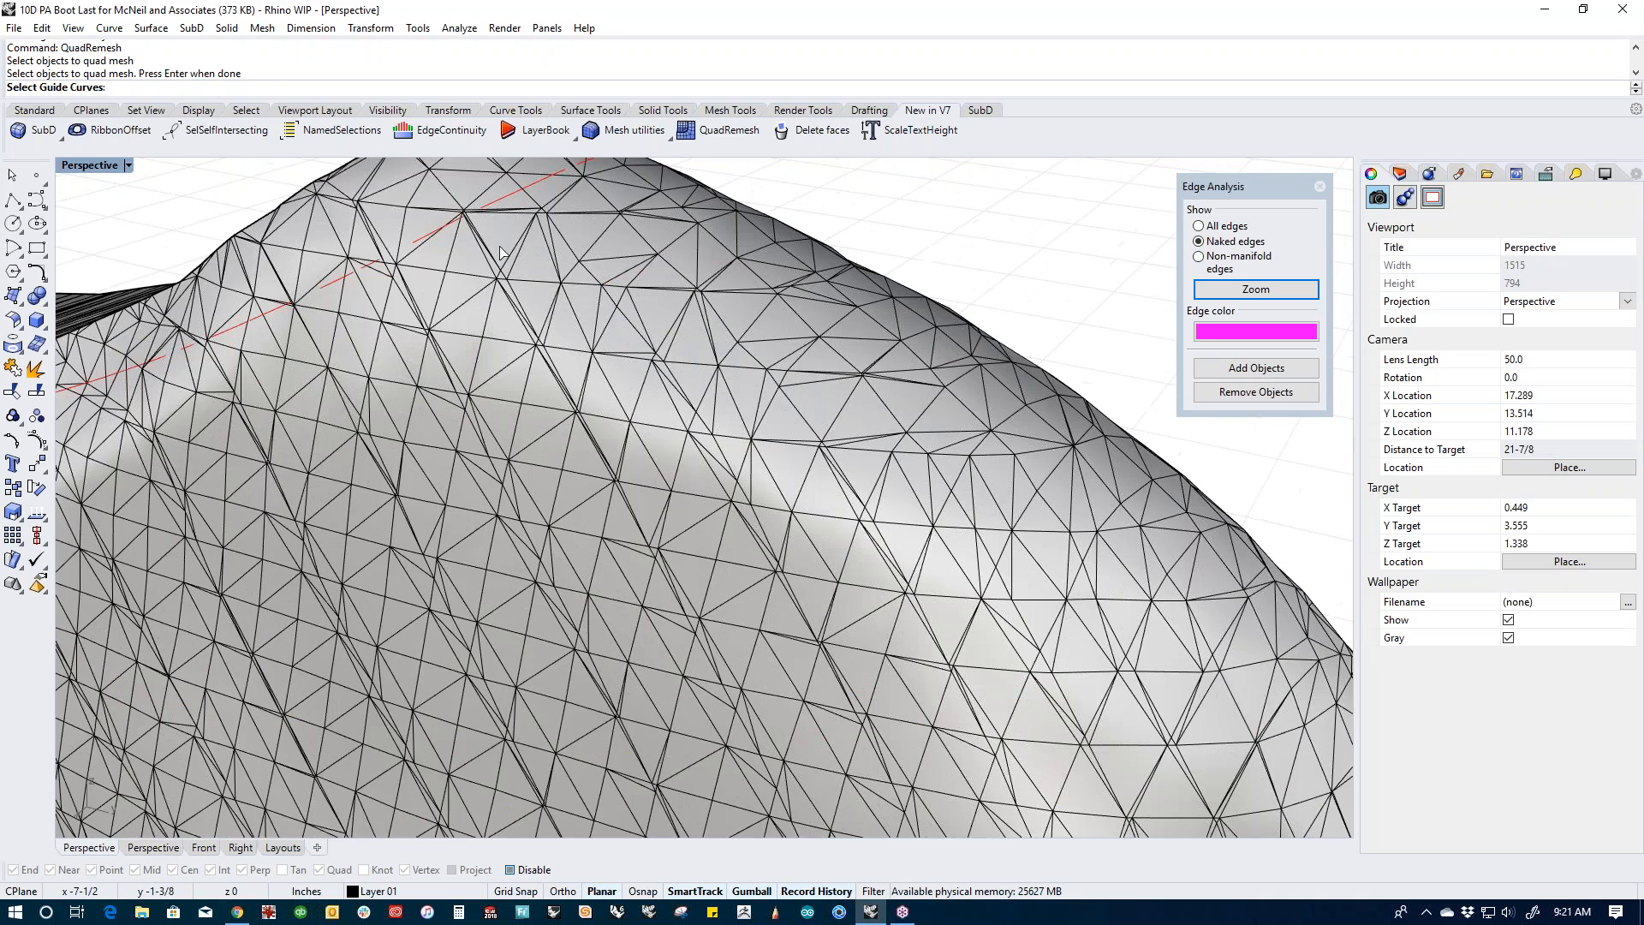
scroll(518, 224, down, 6)
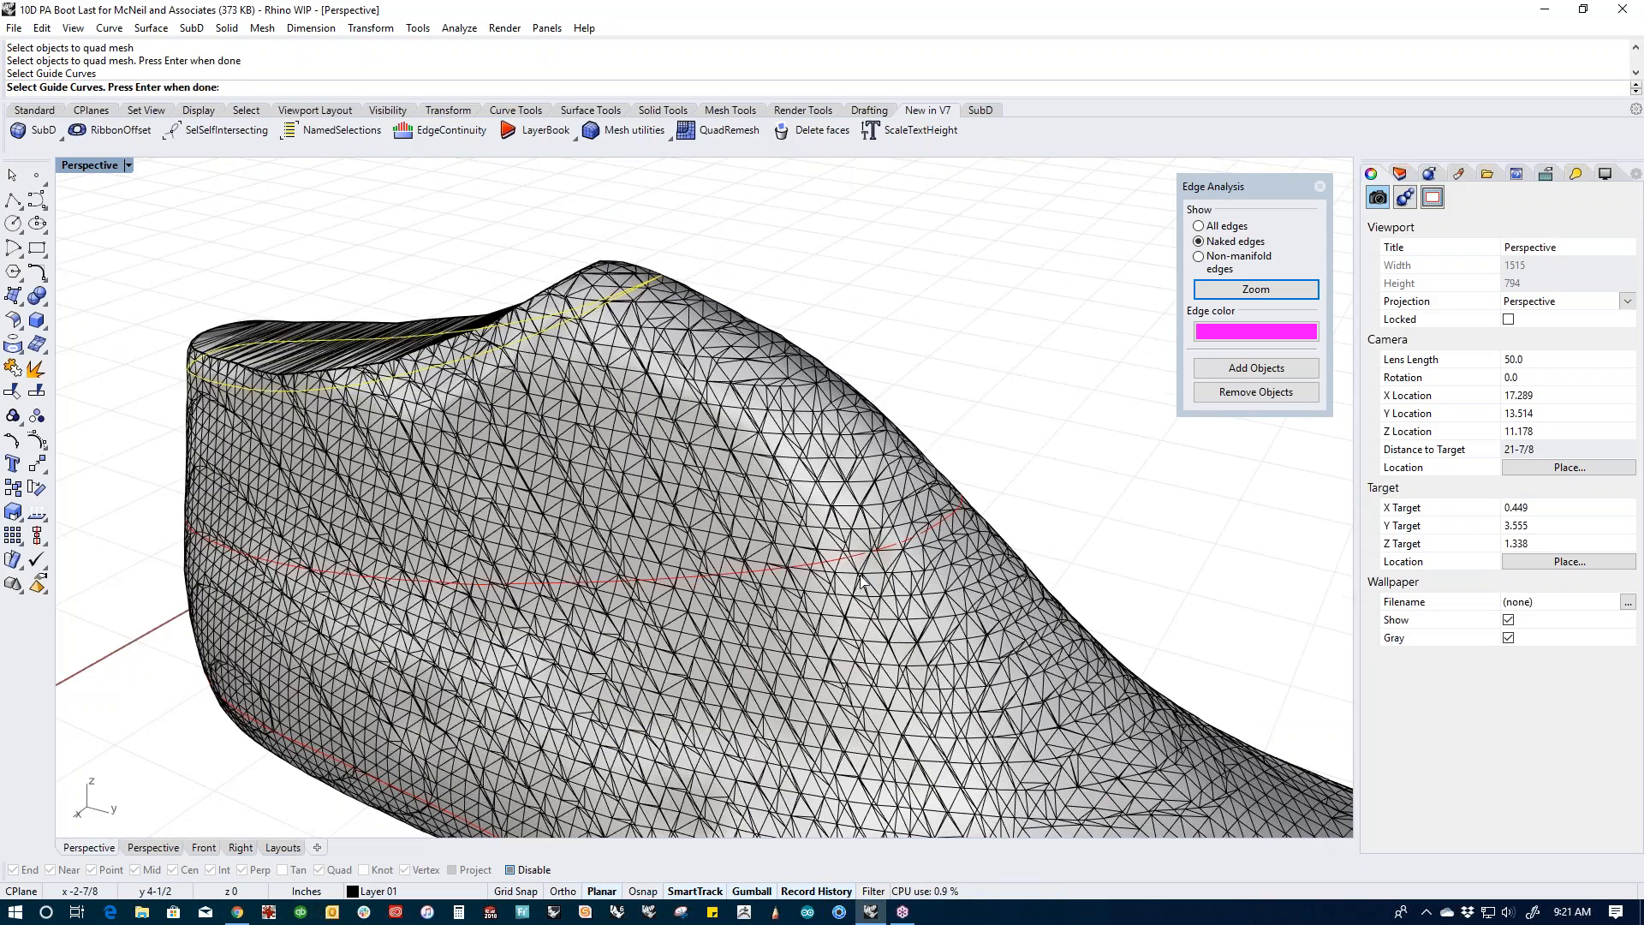
click(835, 565)
scroll(835, 567, up, 5)
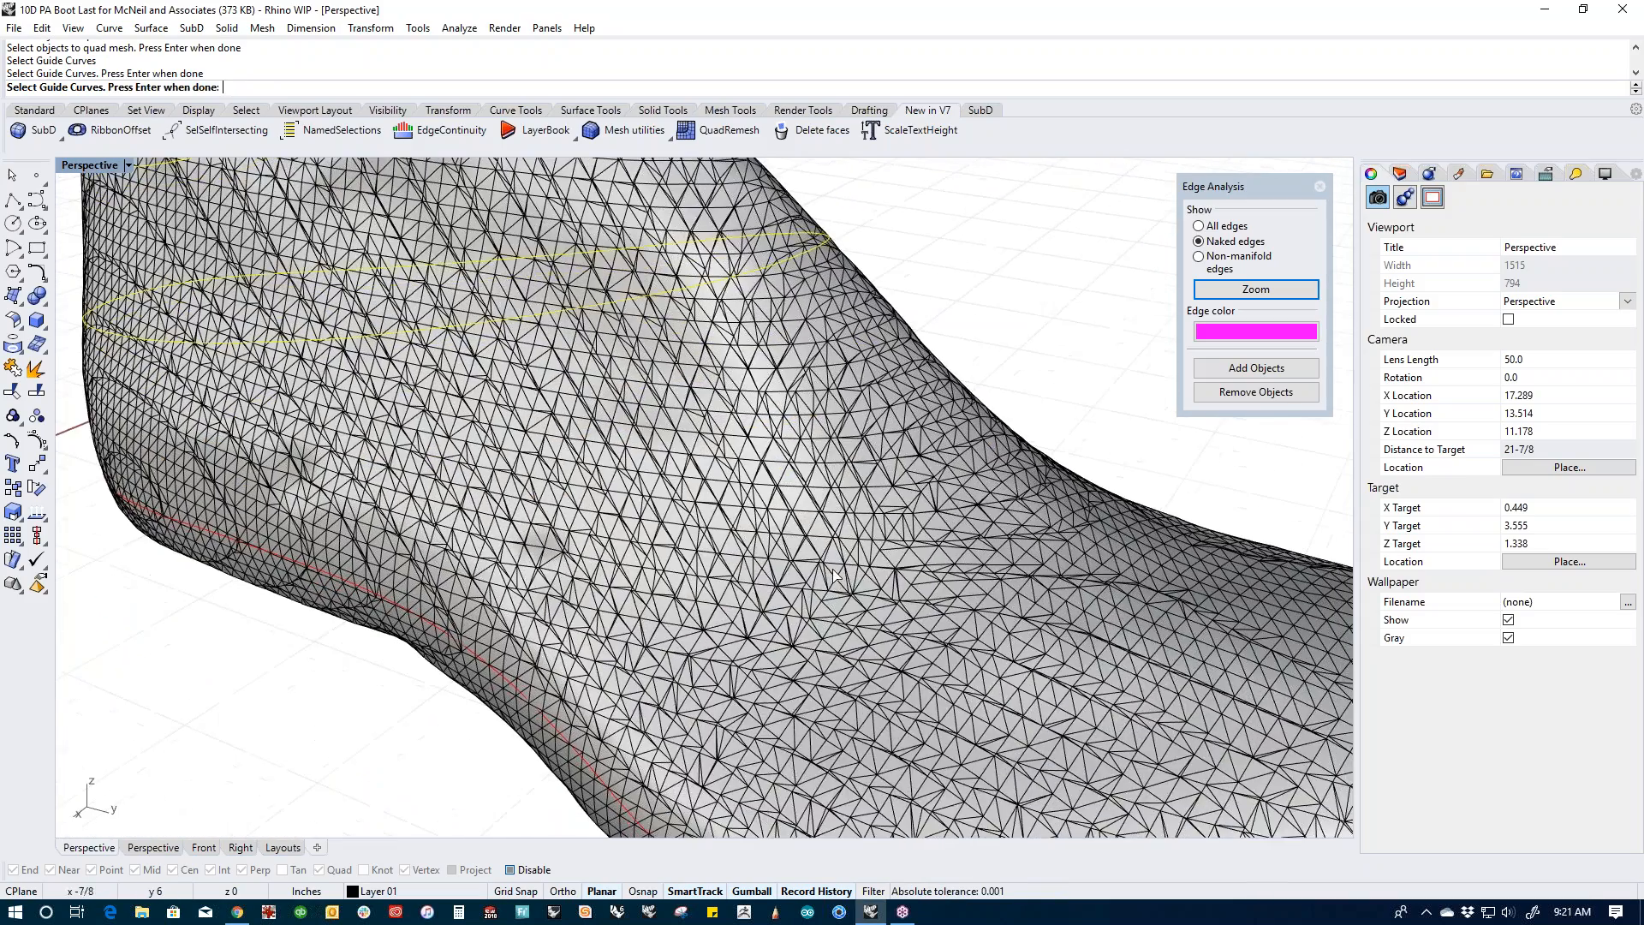
click(707, 680)
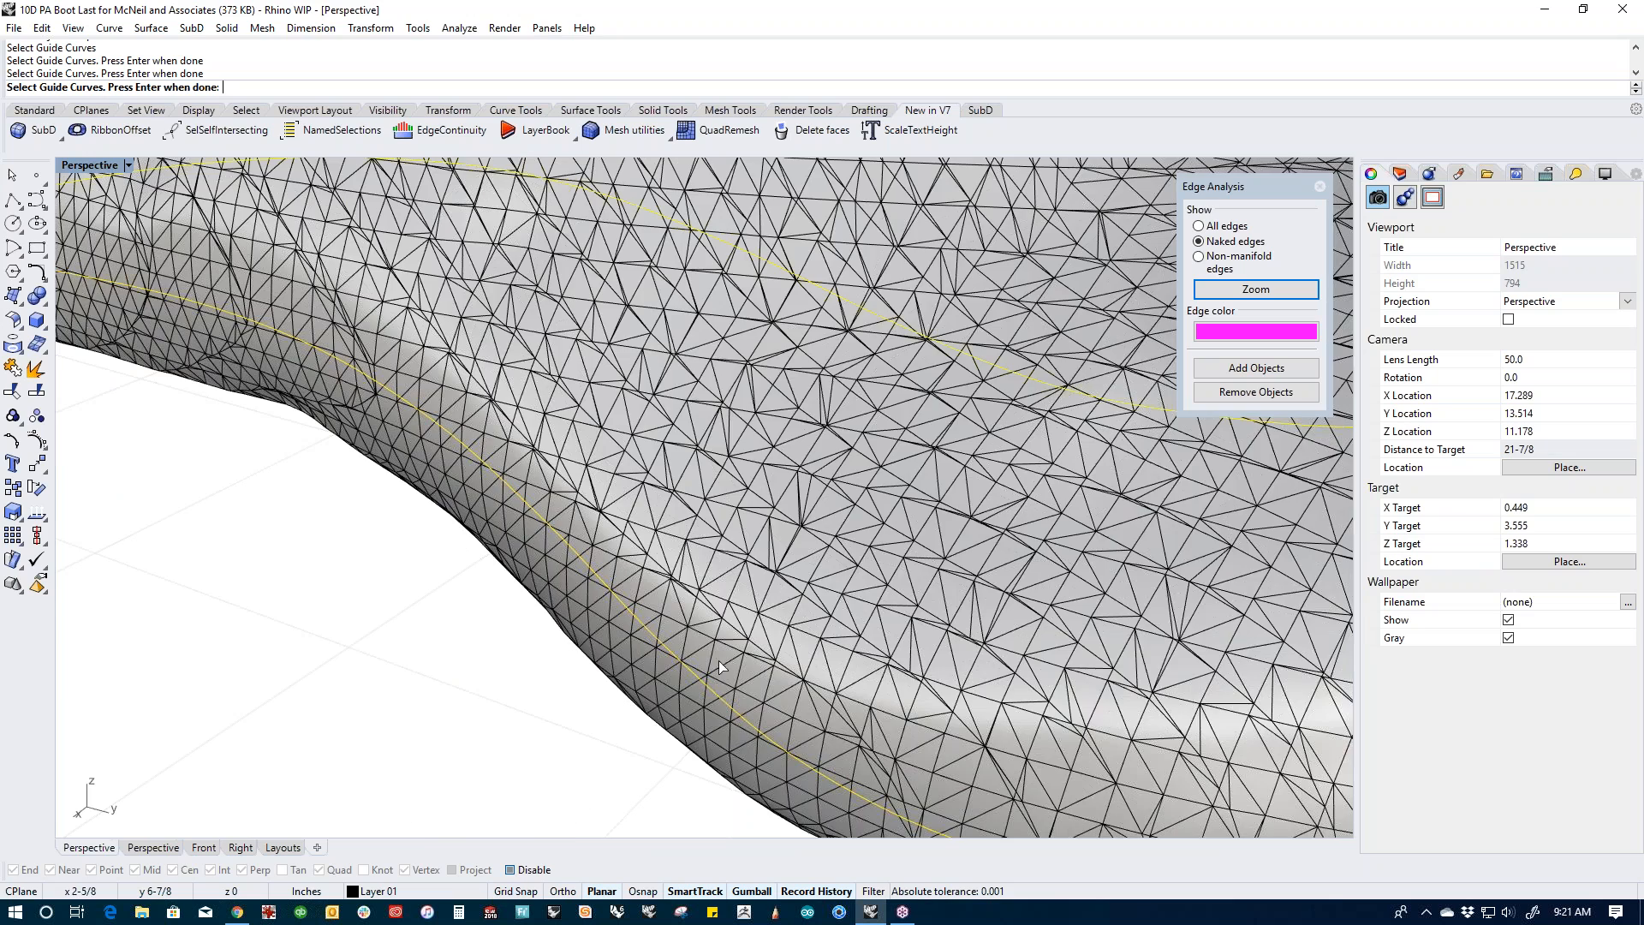
scroll(711, 677, down, 5)
key(Return)
key(Return)
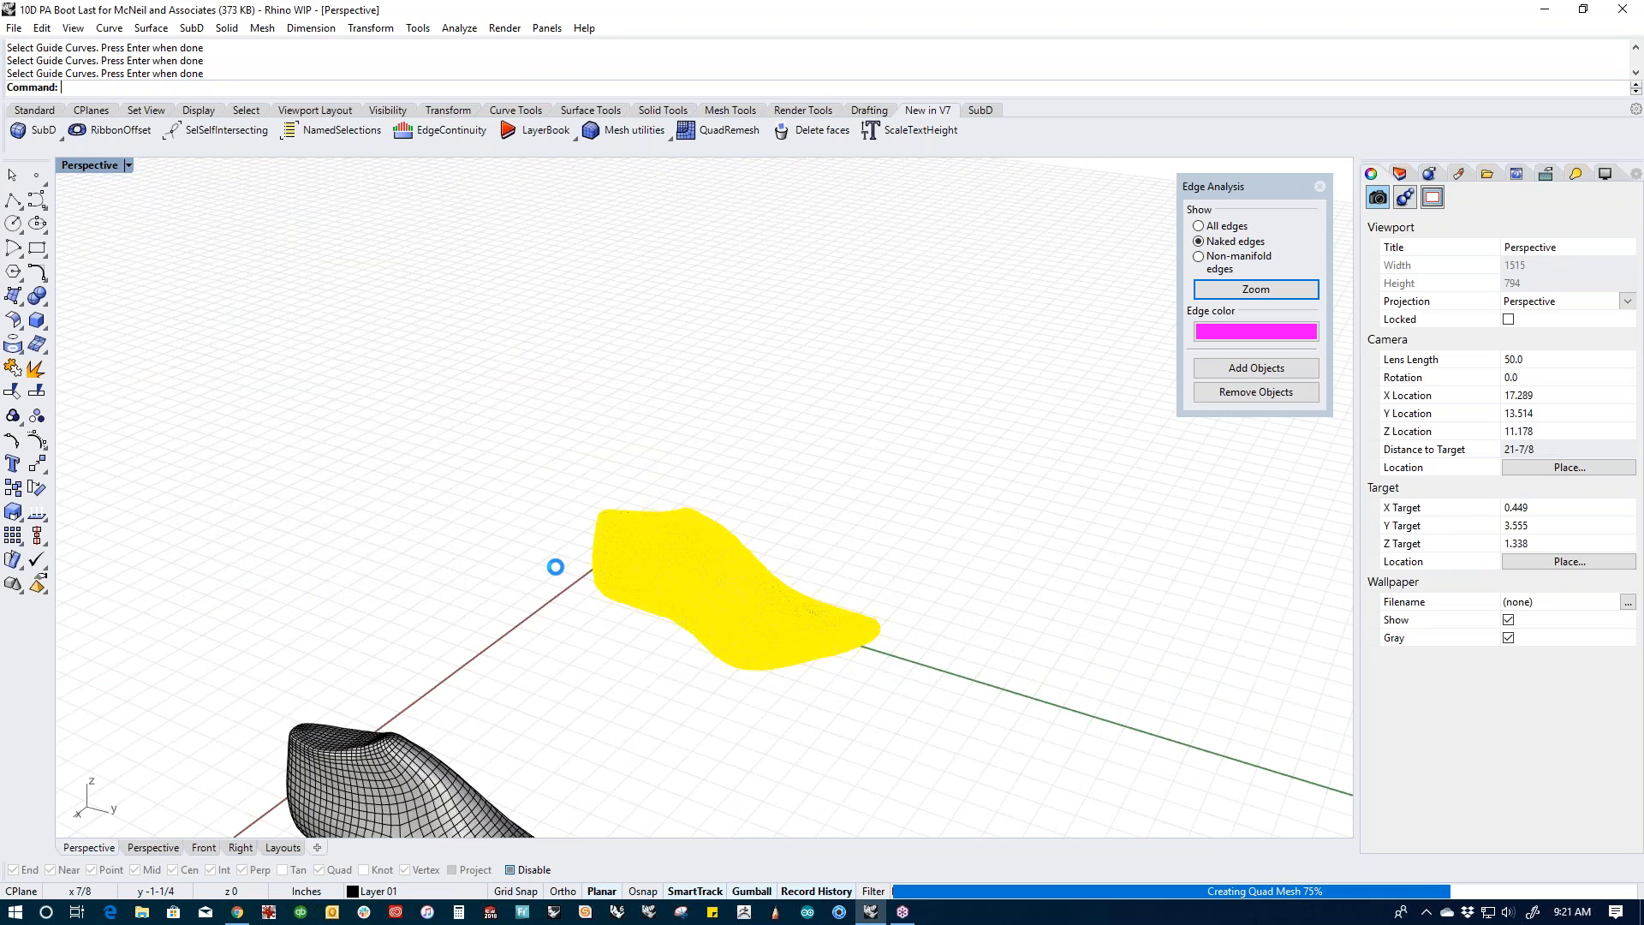
Step: Move the new 150-quad mesh beside the original last to examine its topology and delete it
right_drag(764, 667, 671, 684)
scroll(670, 684, up, 5)
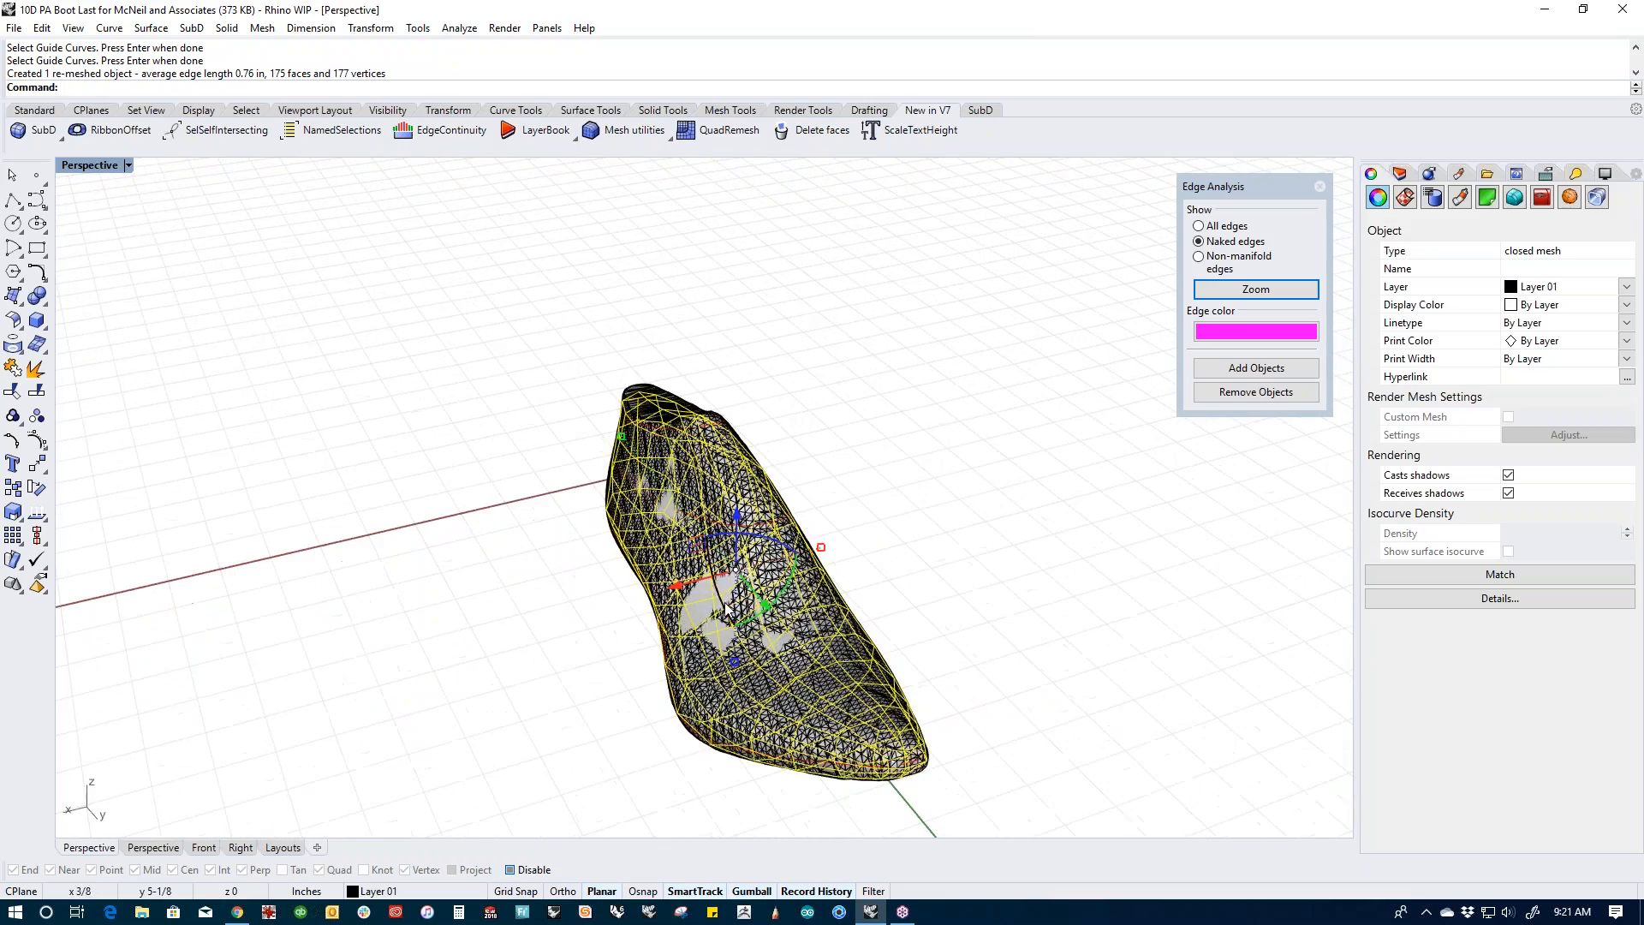
drag(703, 590, 476, 621)
click(577, 531)
right_drag(577, 532, 487, 501)
scroll(480, 435, up, 5)
scroll(495, 548, down, 6)
shift+right_drag(631, 548, 878, 341)
mouse_move(670, 488)
right_down()
mouse_move(775, 427)
mouse_move(702, 492)
right_up()
click(712, 495)
key(Delete)
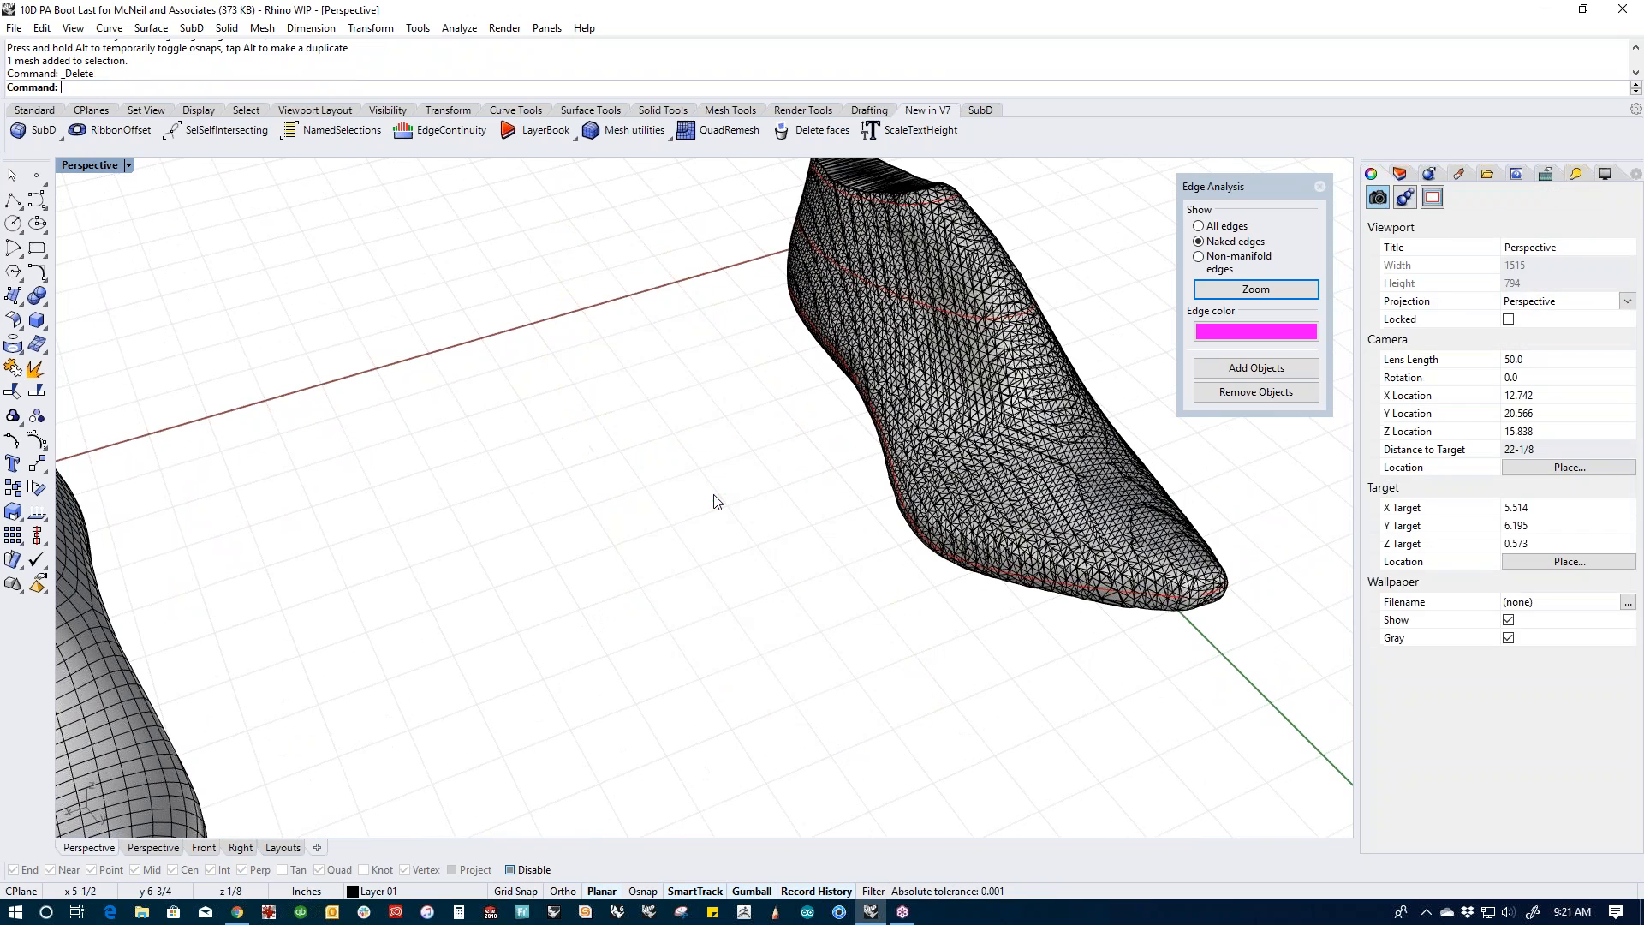
Step: Run QuadRemesh on the original last again with a target quad count of 250
click(958, 455)
text(QuadRe)
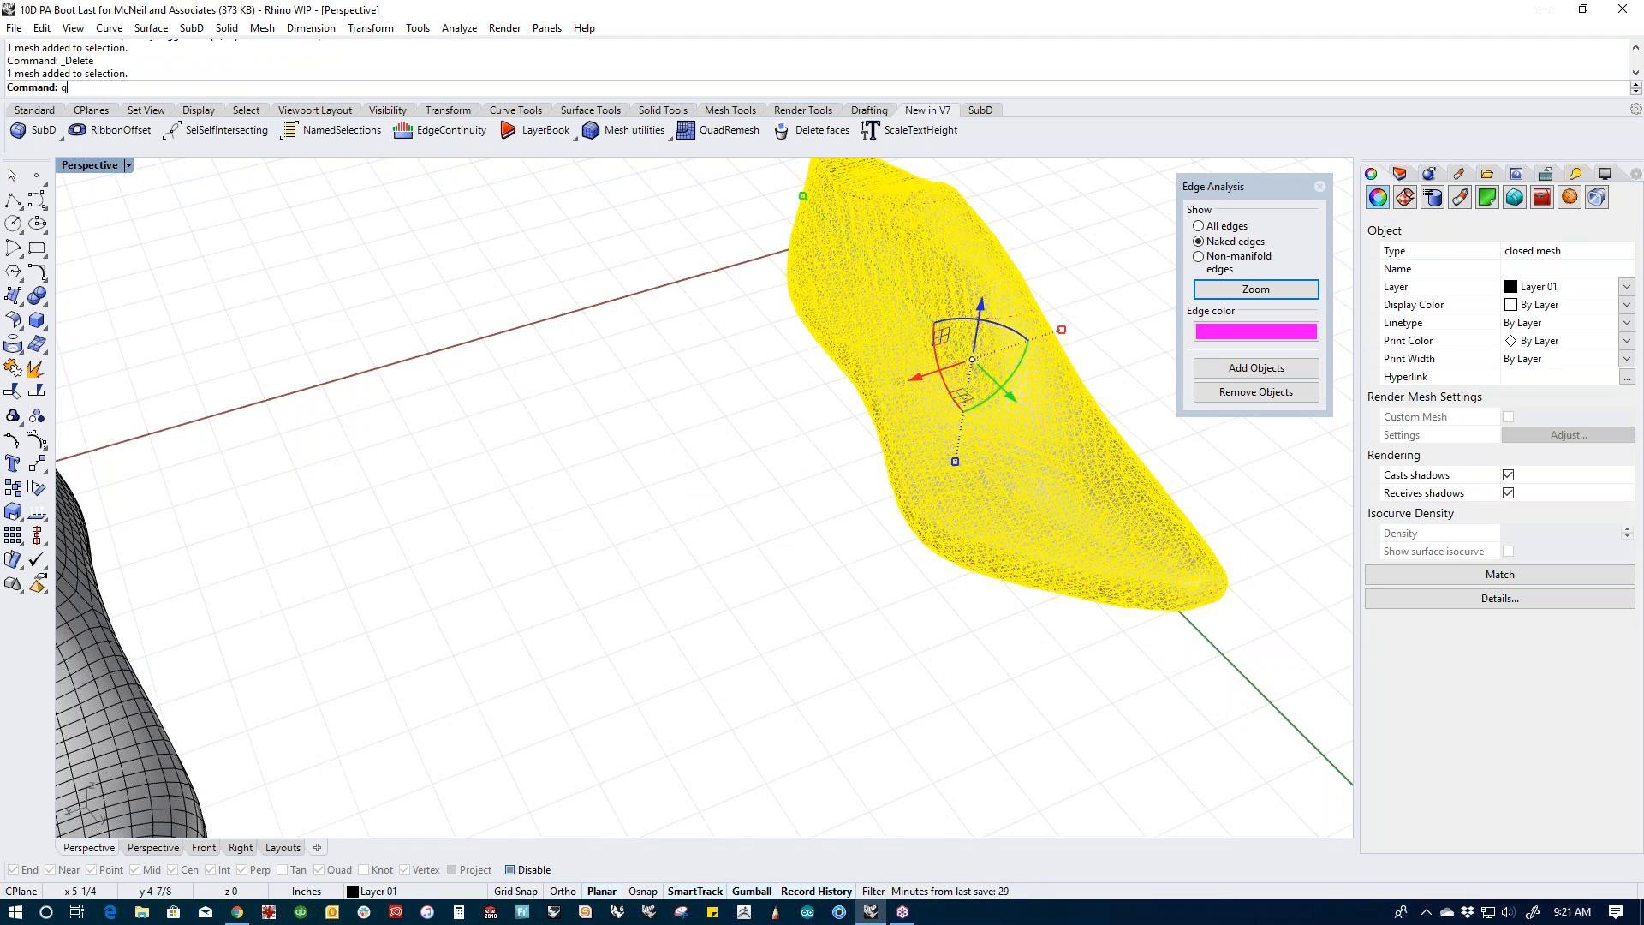
key(Return)
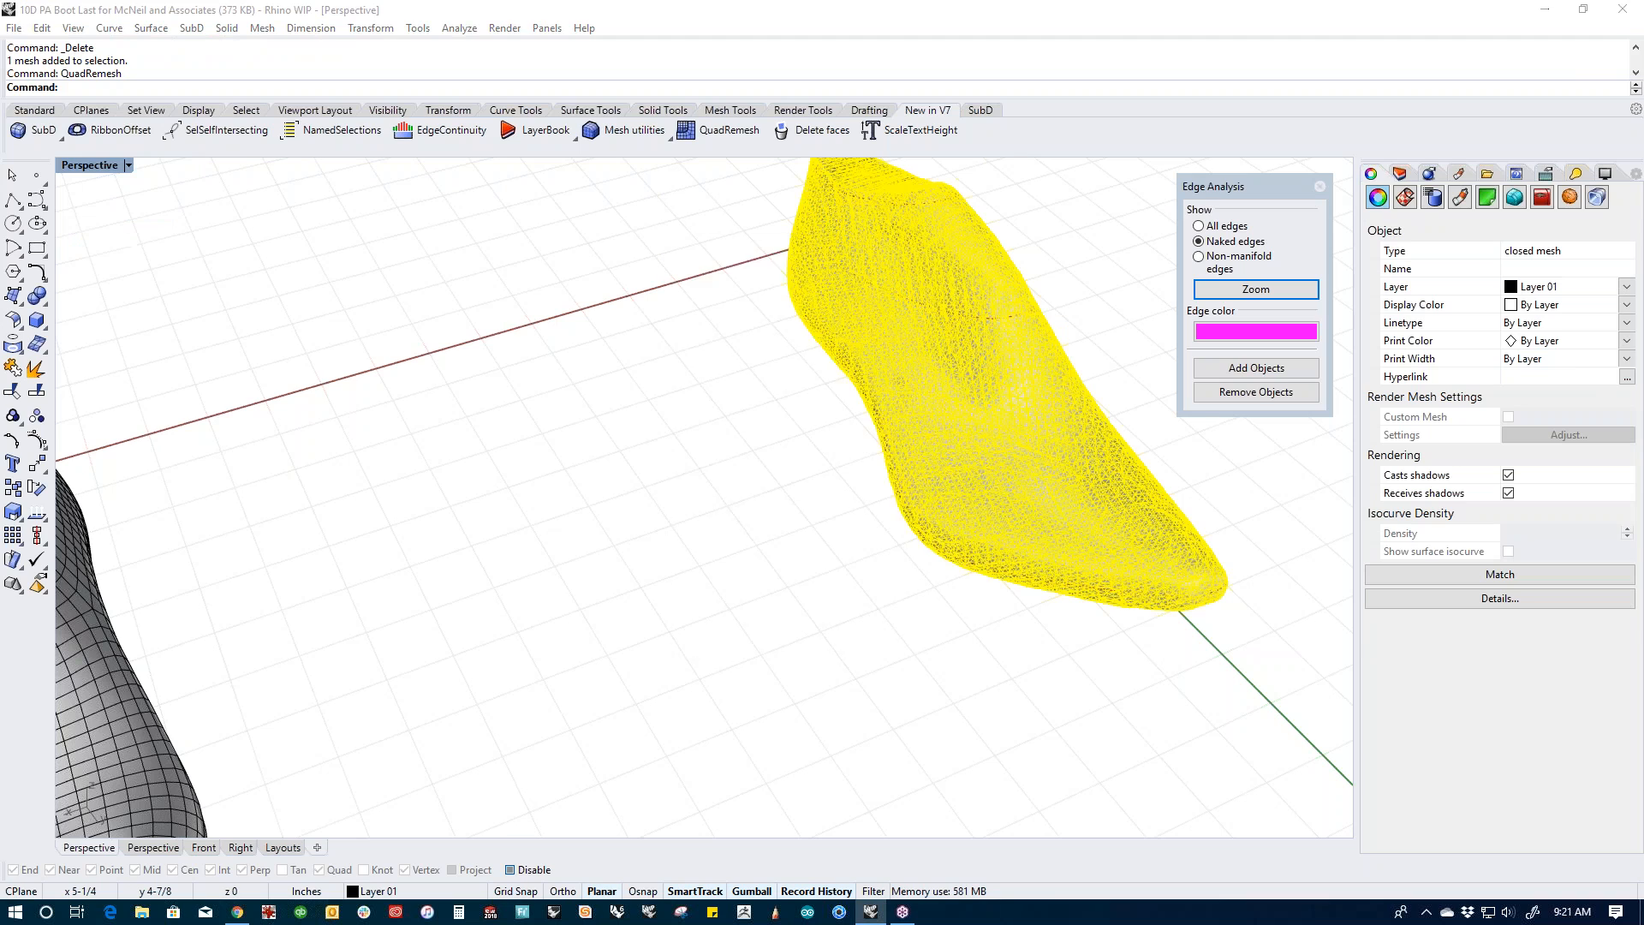
double_click(887, 320)
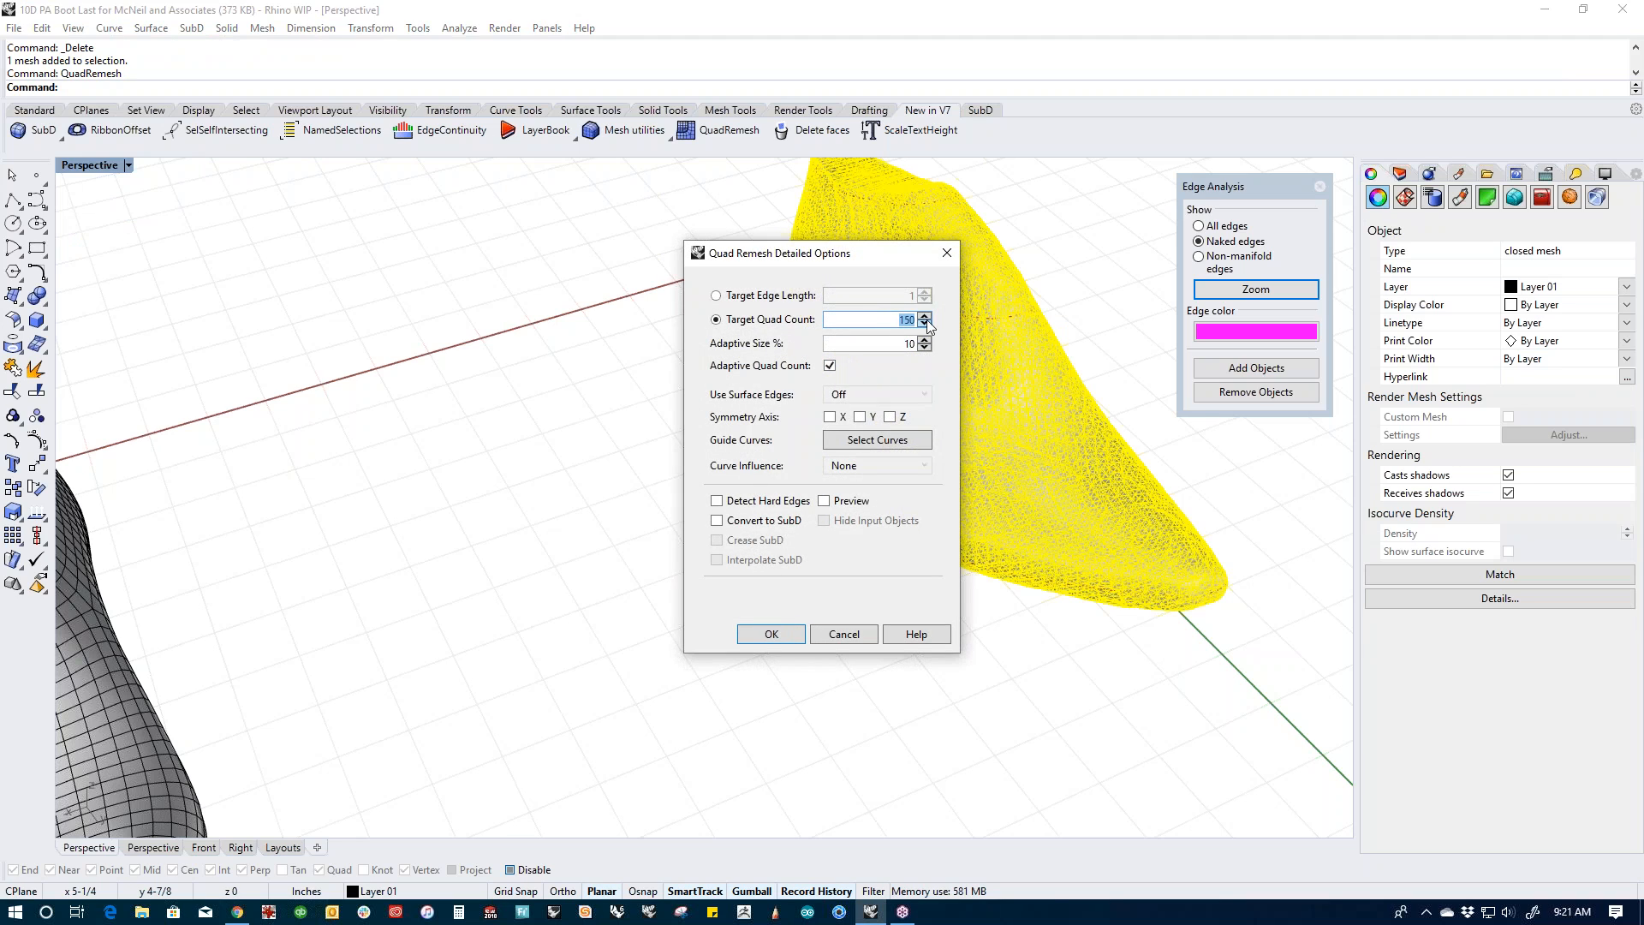
text(25)
Step: Pick the three rebuilt red curves as guides and create the 250-quad mesh with Approximate curve influence
click(857, 447)
scroll(977, 364, up, 3)
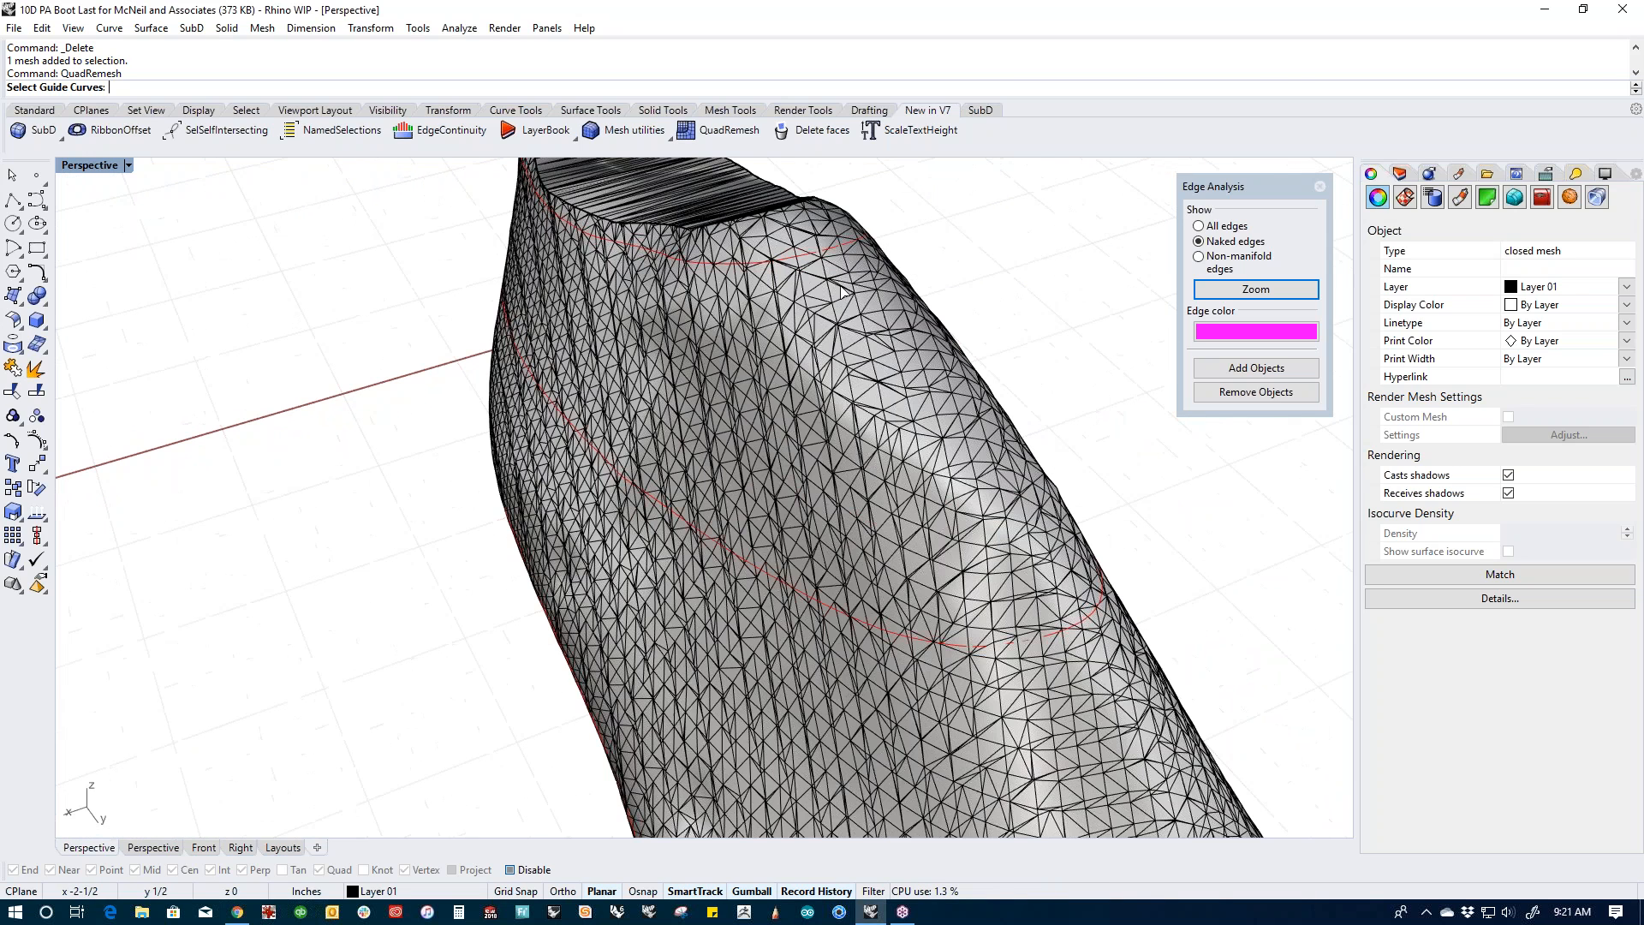
click(821, 255)
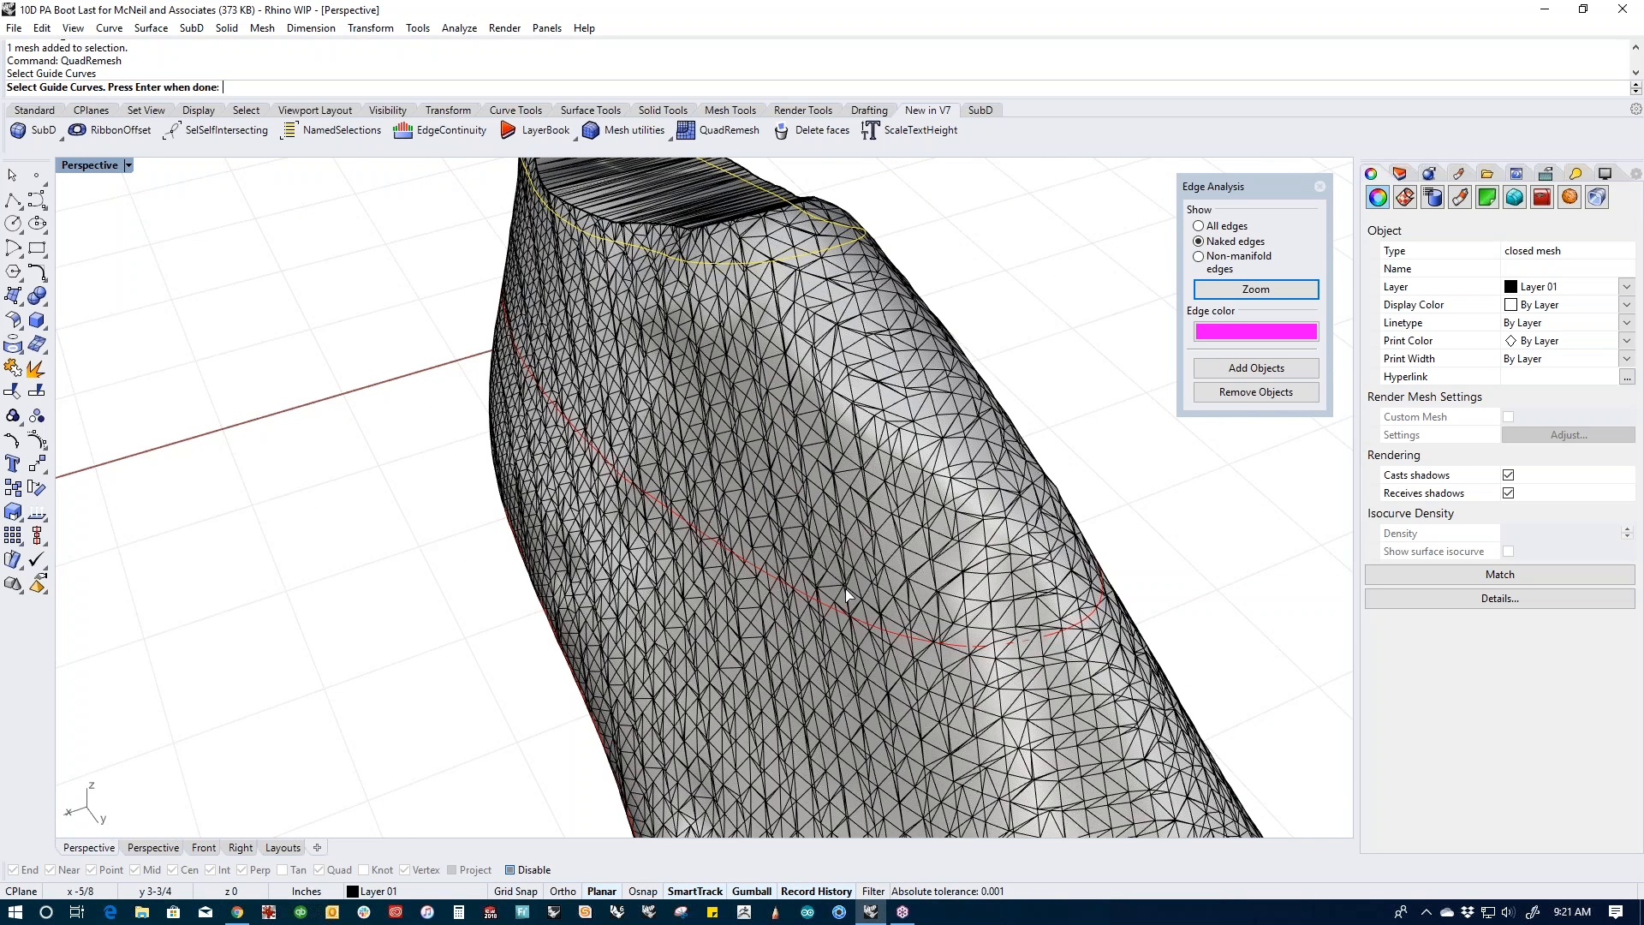
click(836, 618)
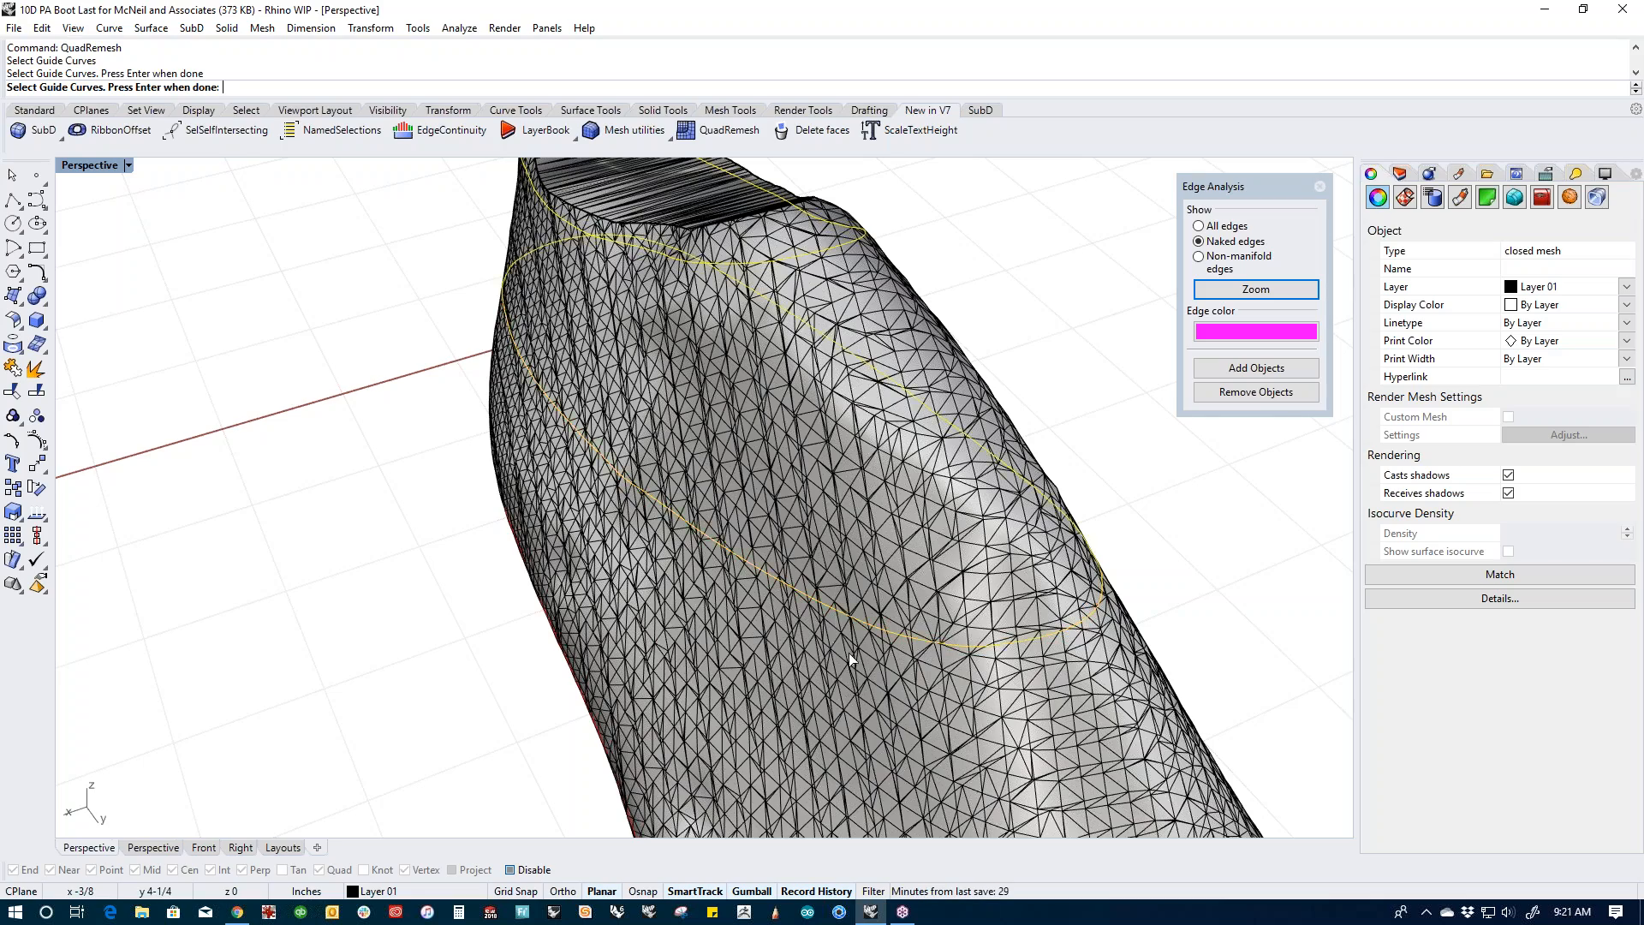
scroll(814, 711, down, 4)
scroll(793, 808, up, 5)
click(793, 808)
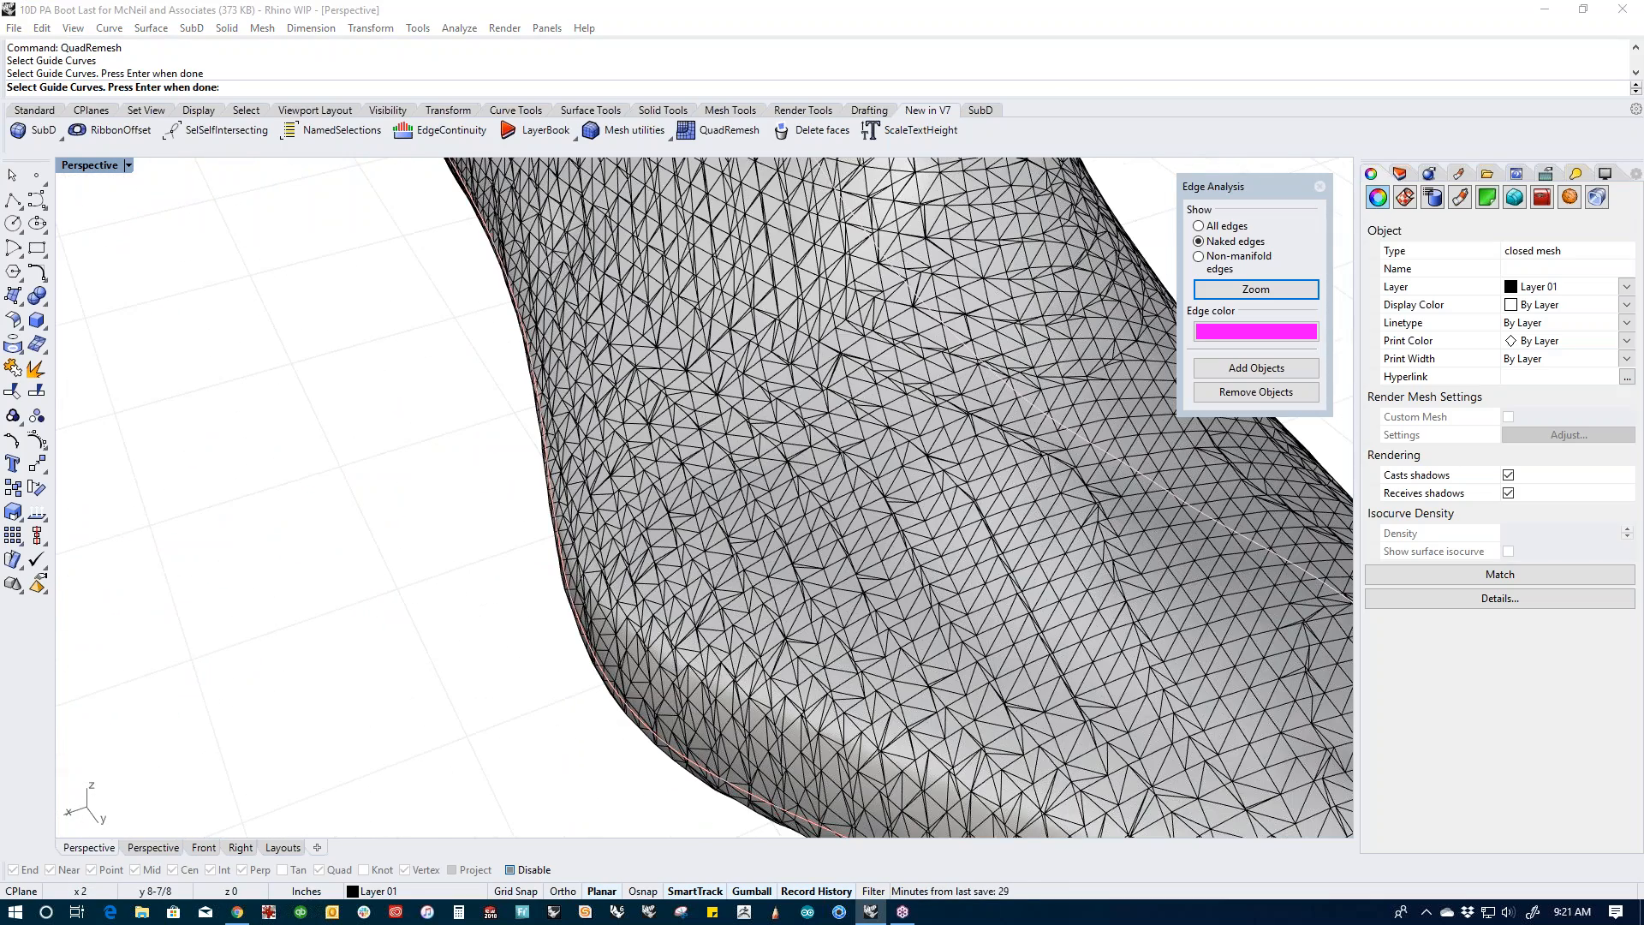
click(824, 853)
scroll(803, 825, down, 8)
shift+right_drag(514, 611, 675, 591)
right_click(675, 591)
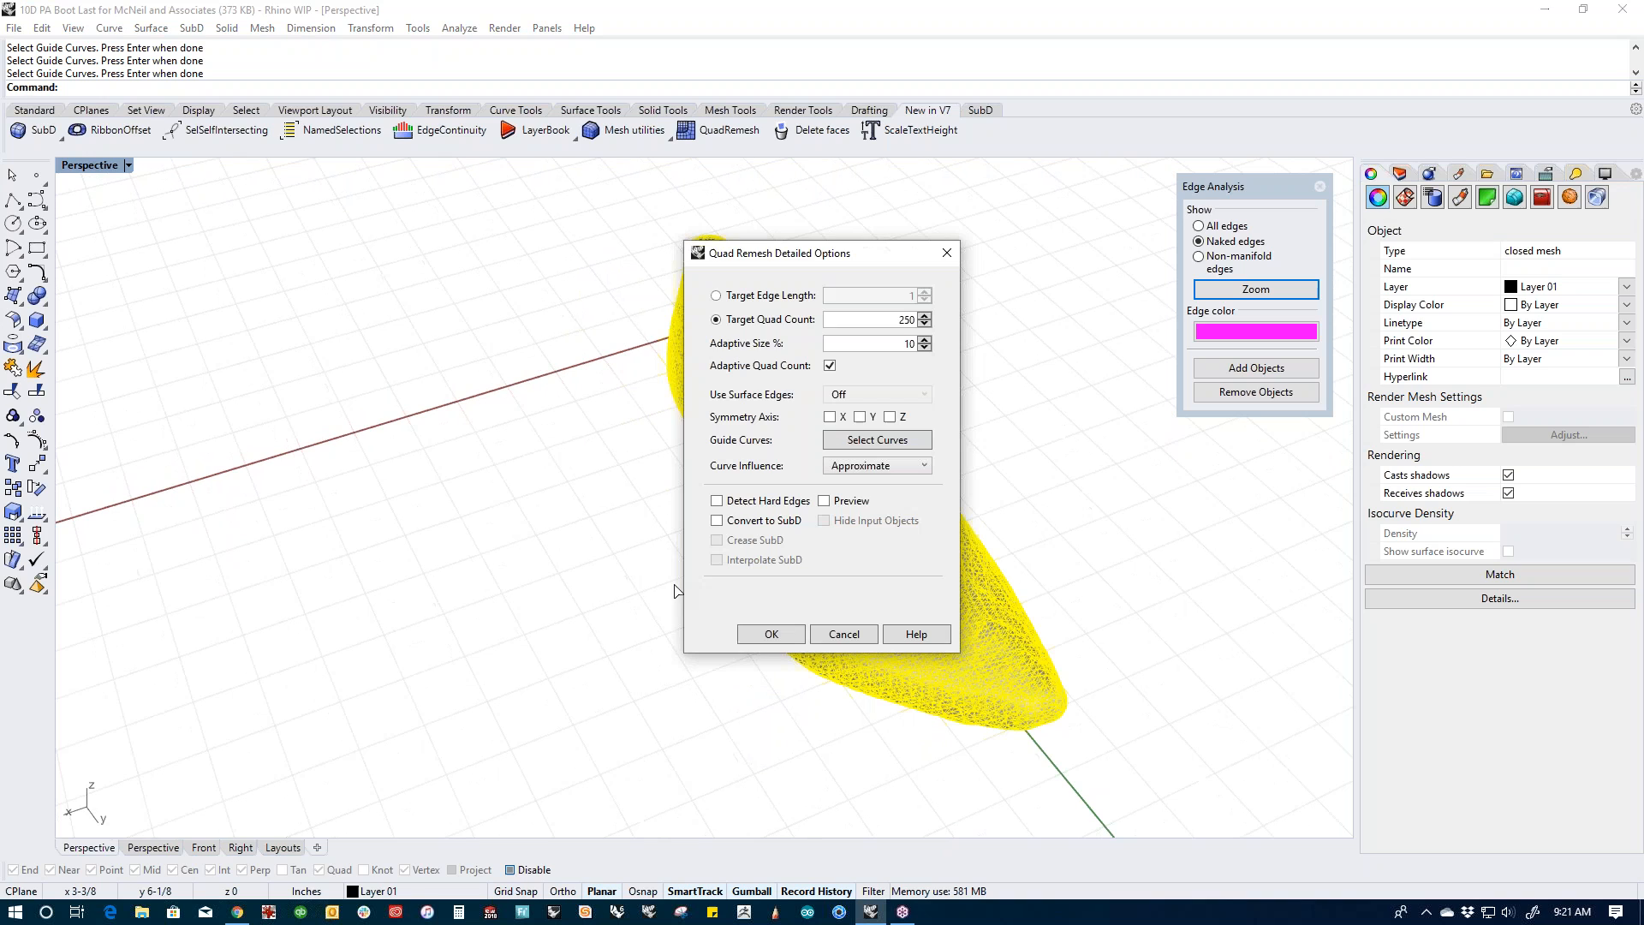
click(774, 640)
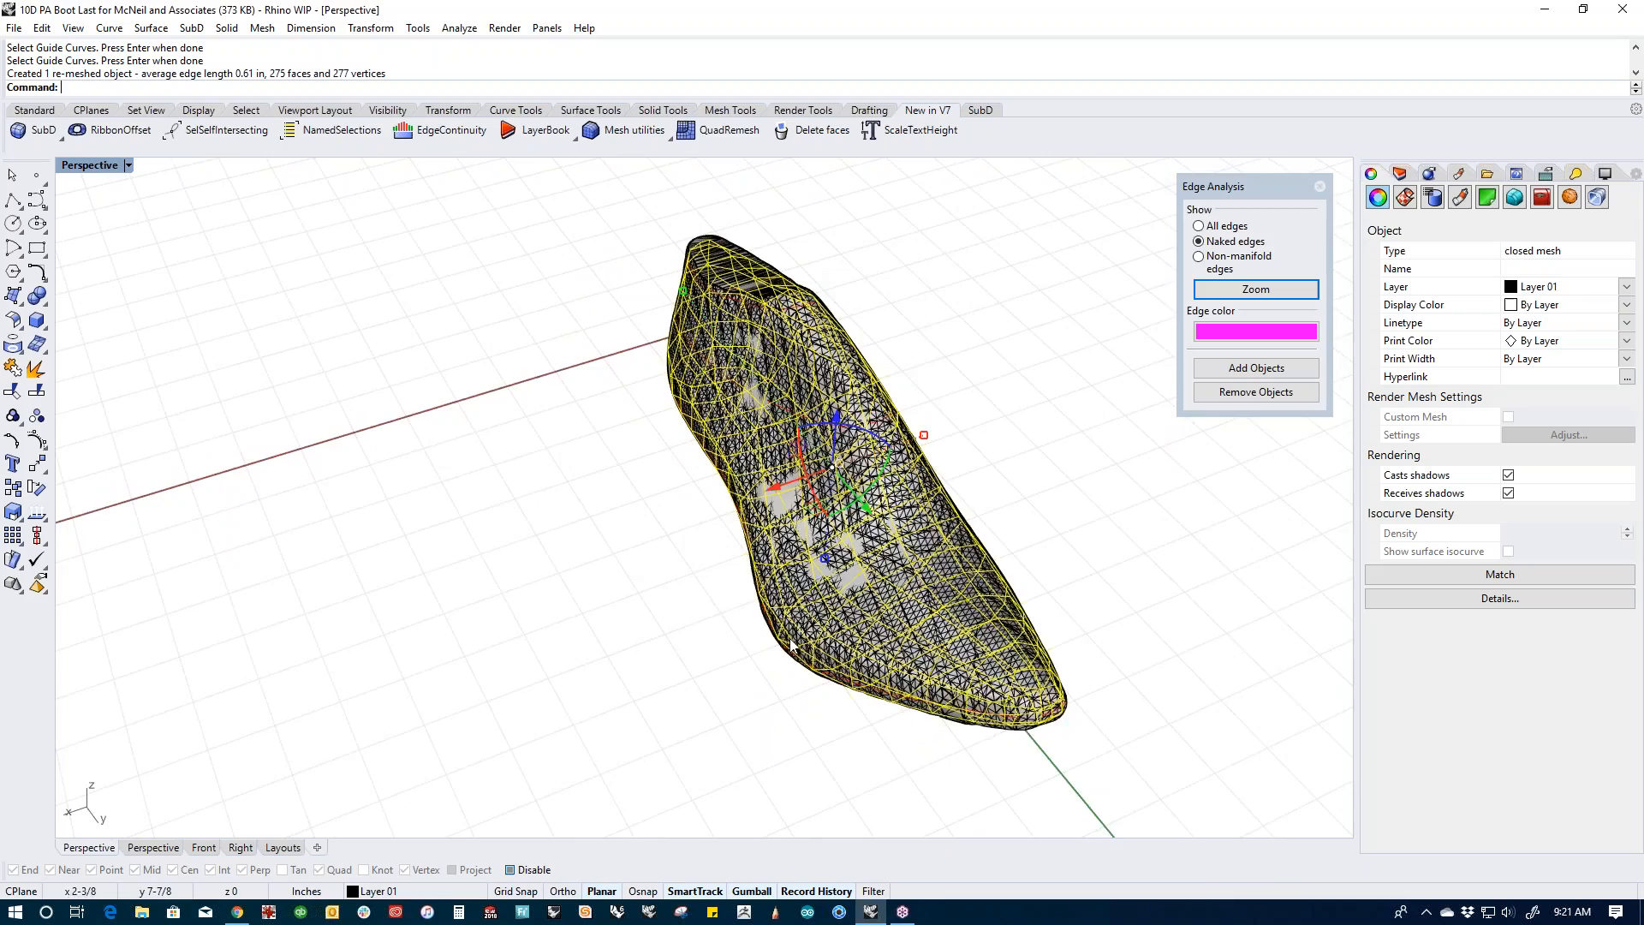
Step: Move the 250-quad mesh between the original last and the dense quad mesh, and examine all three from above
right_drag(790, 638, 753, 507)
drag(766, 465, 403, 458)
click(652, 447)
right_drag(653, 447, 589, 424)
right_drag(639, 335, 813, 447)
scroll(756, 560, down, 6)
right_drag(814, 447, 741, 662)
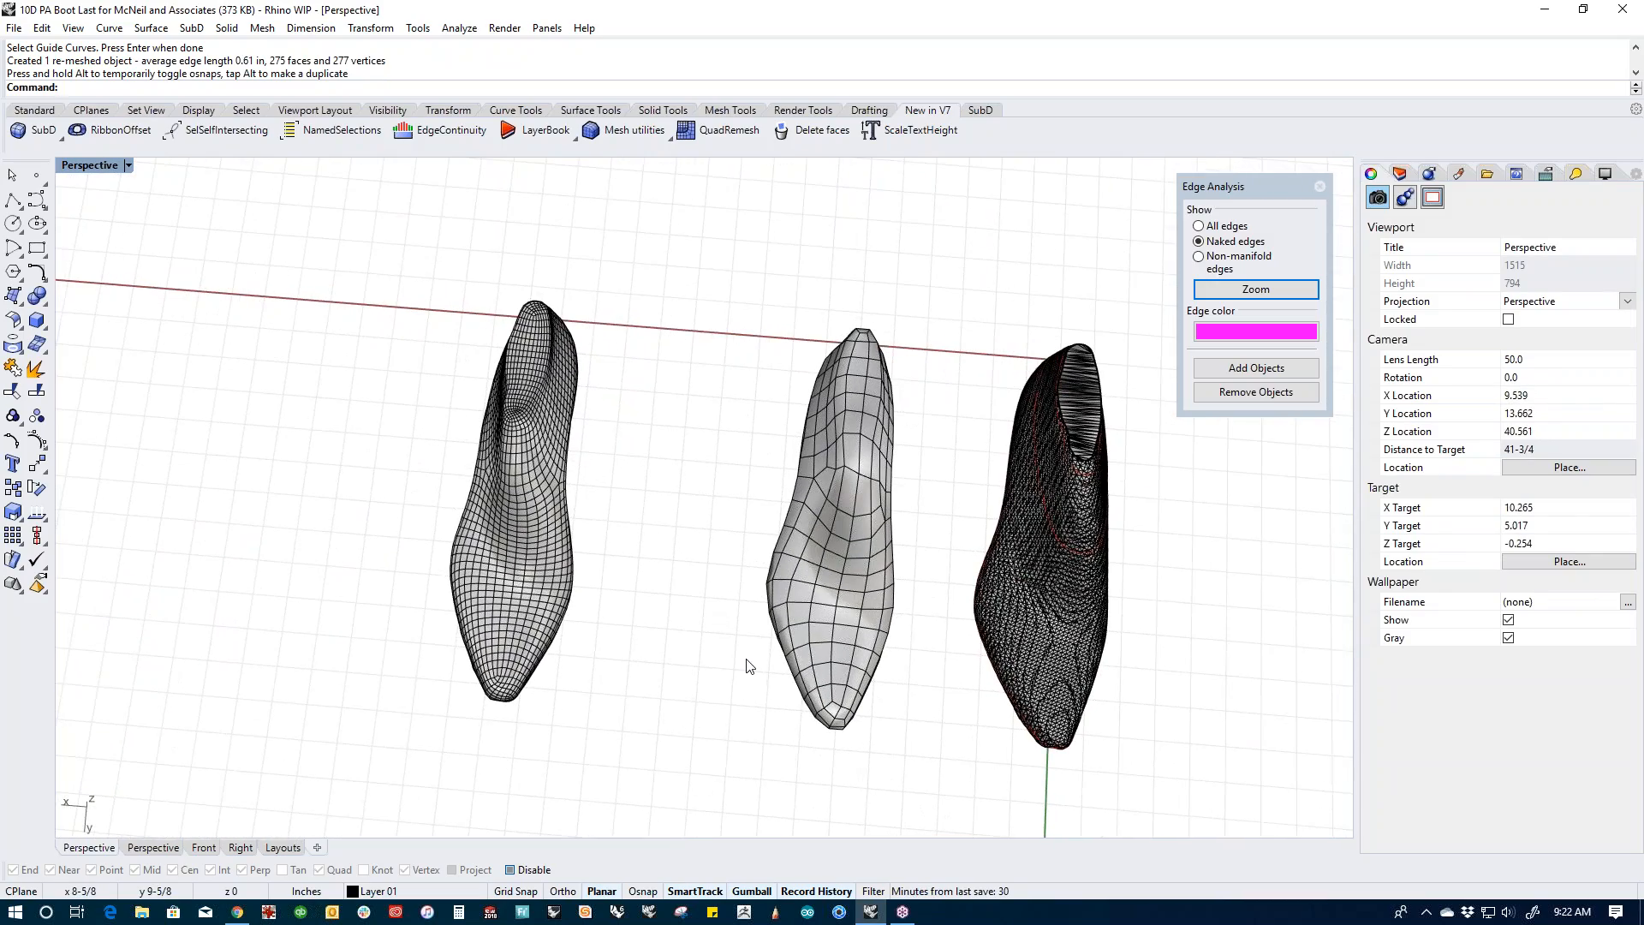
Step: Compare the coarse and dense quad meshes by selecting each in turn, and switch to the Top view
click(813, 627)
click(709, 690)
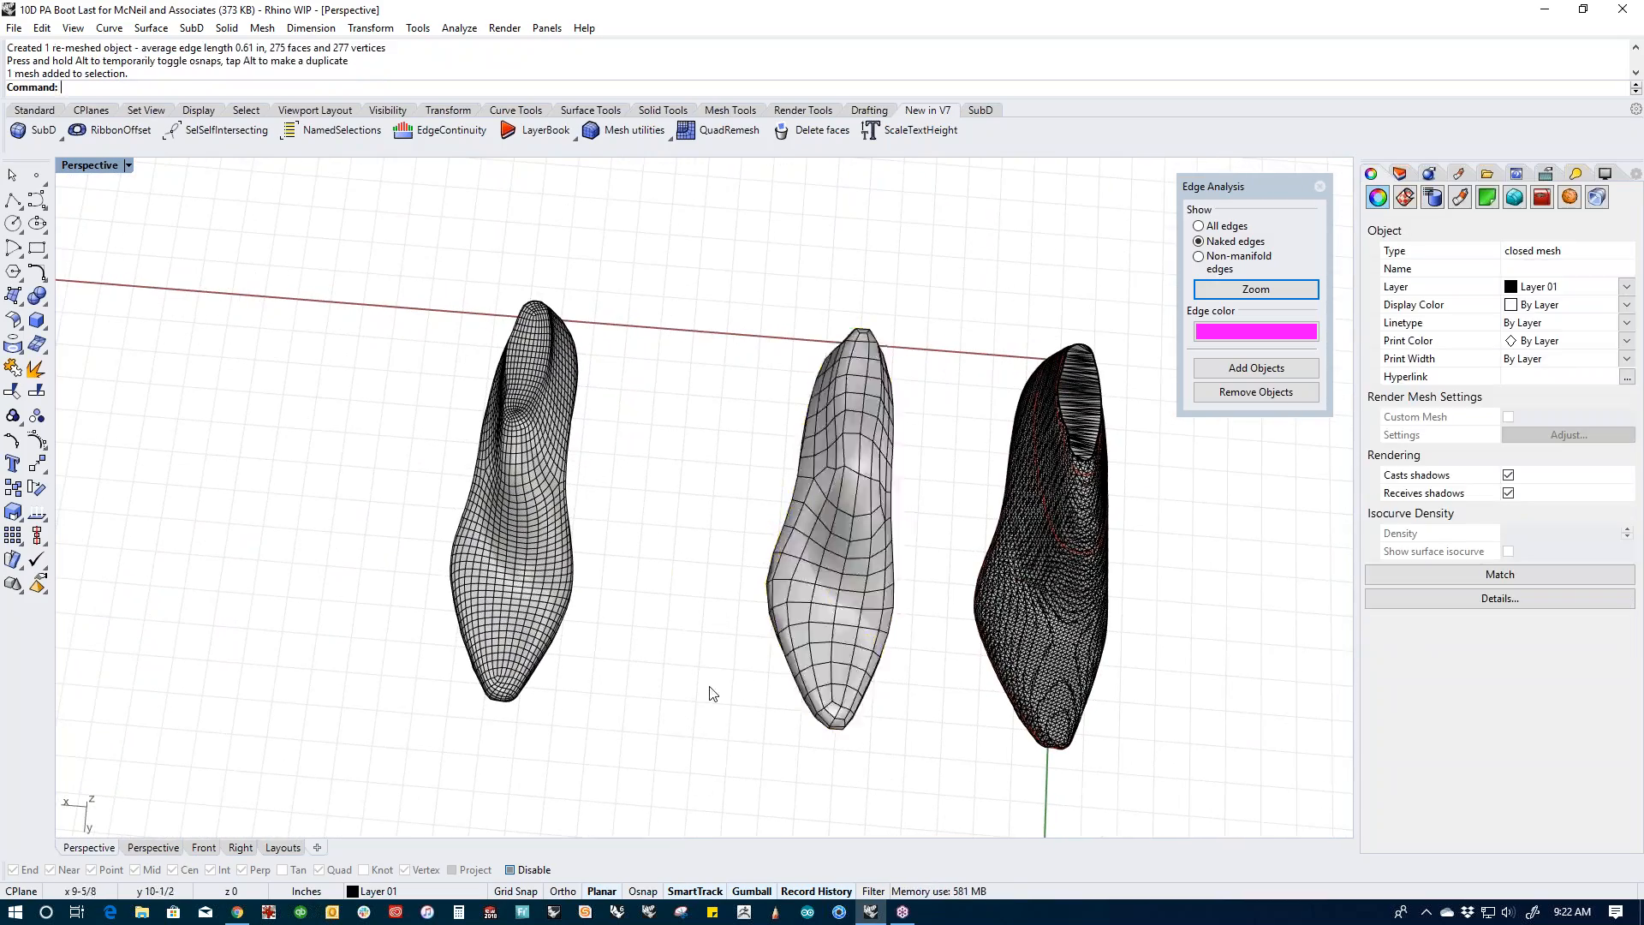
click(530, 623)
click(661, 687)
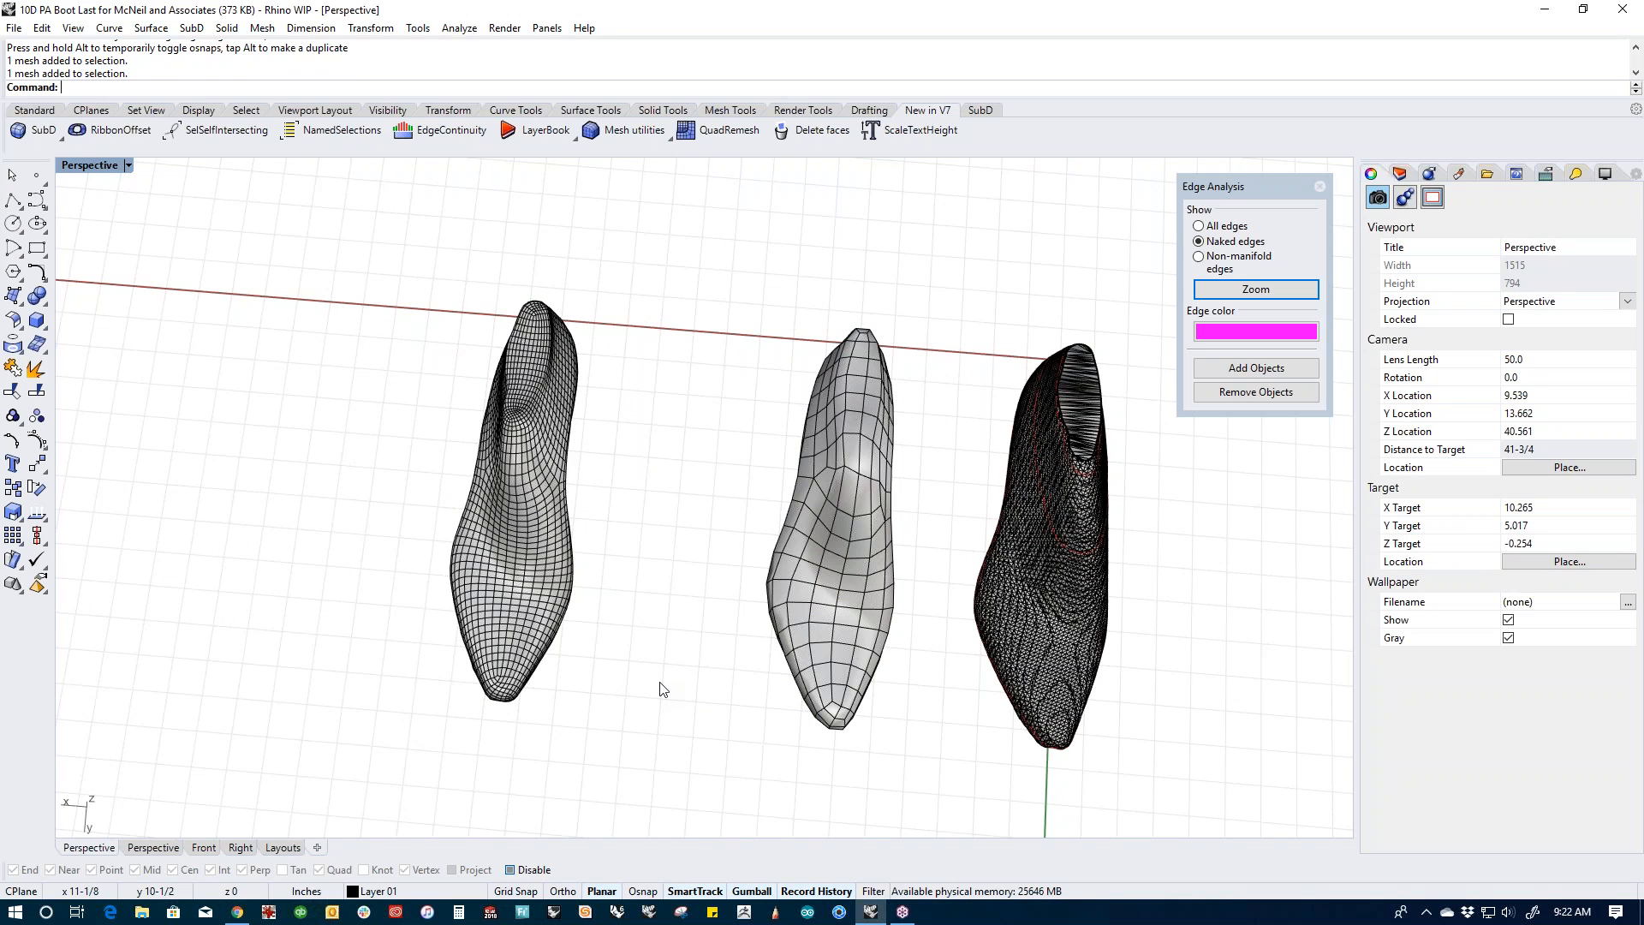
click(783, 613)
click(717, 726)
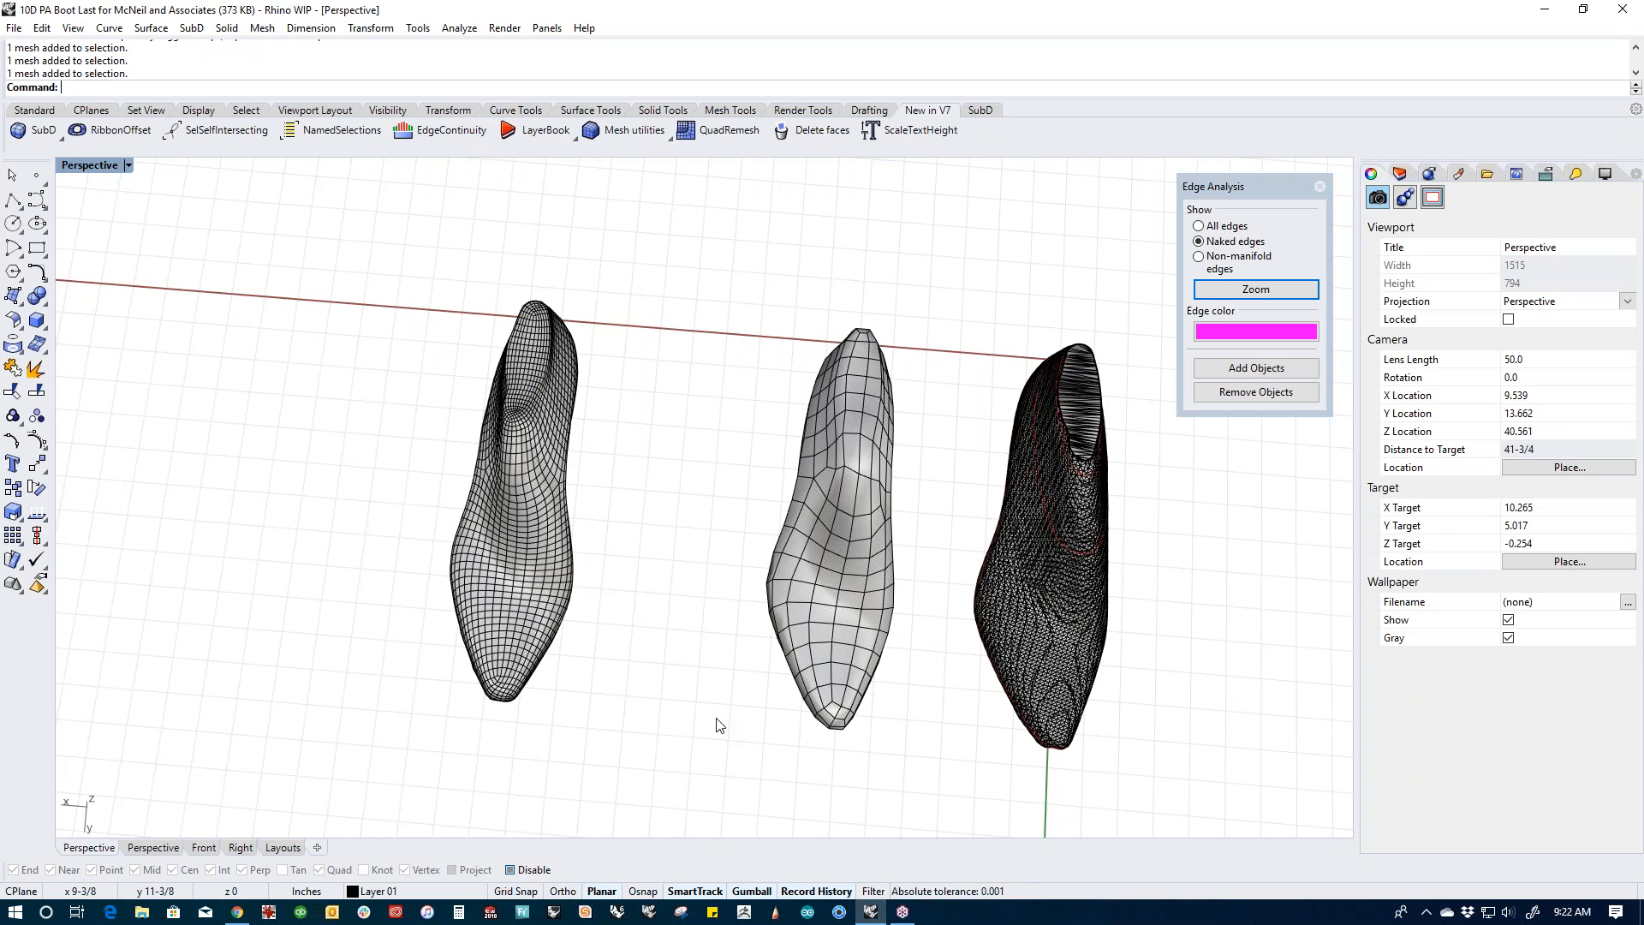
text(t)
key(Return)
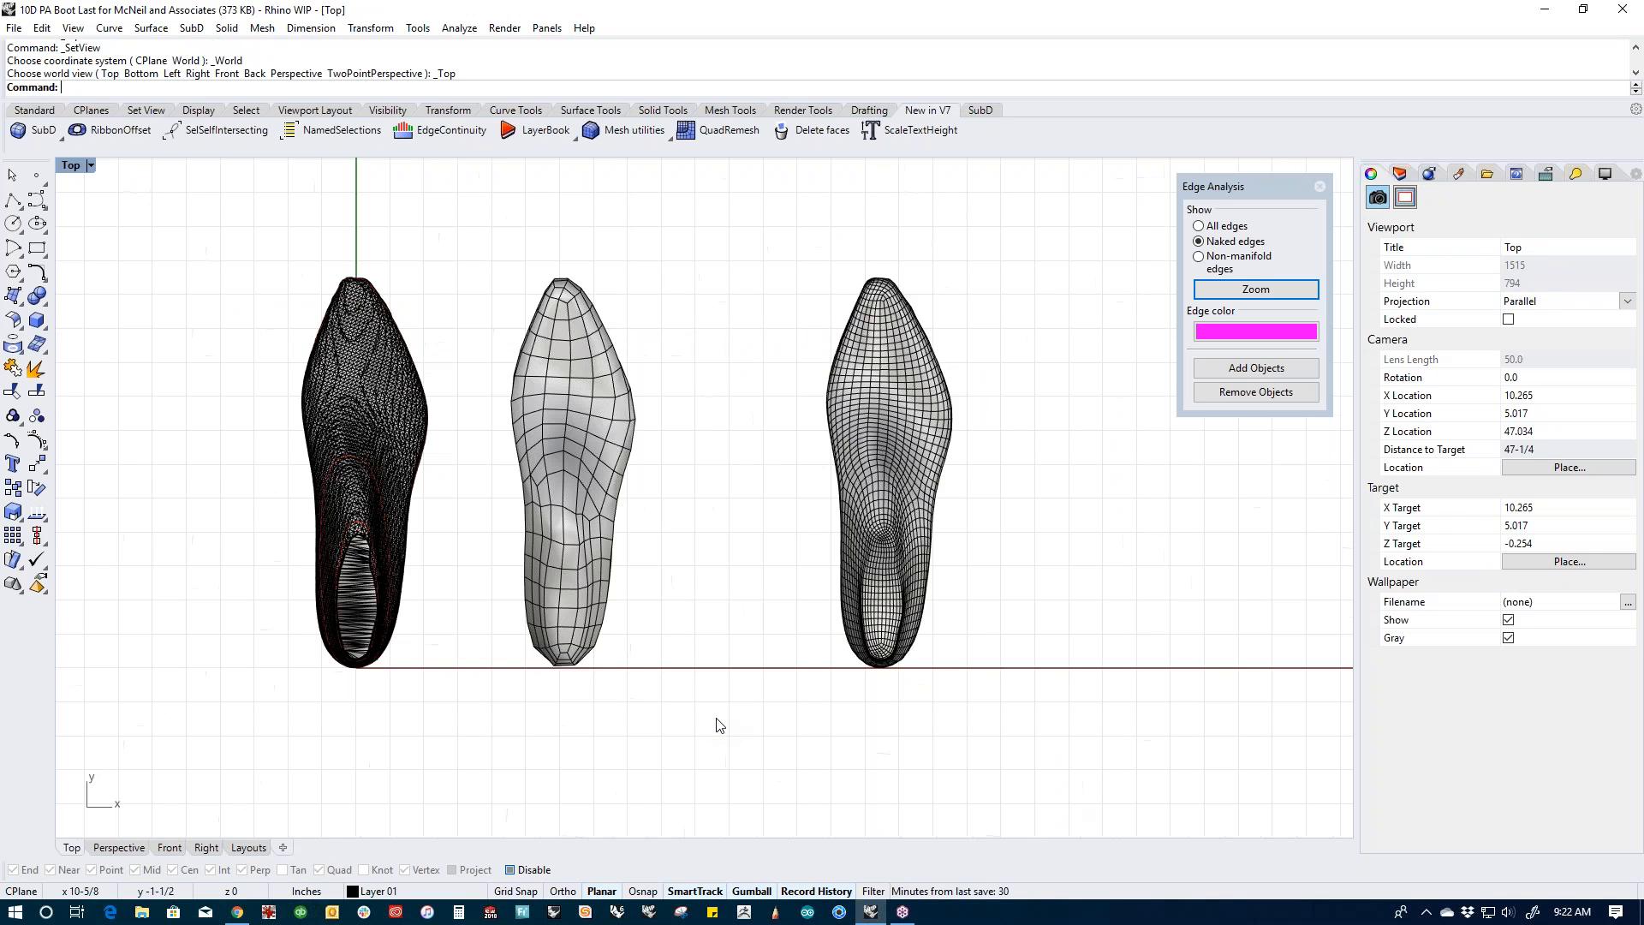
Step: Overlay the coarse quad mesh on the original last to compare their outlines, and move it back beside the last
right_drag(712, 653, 1074, 690)
scroll(937, 499, up, 2)
drag(938, 506, 618, 510)
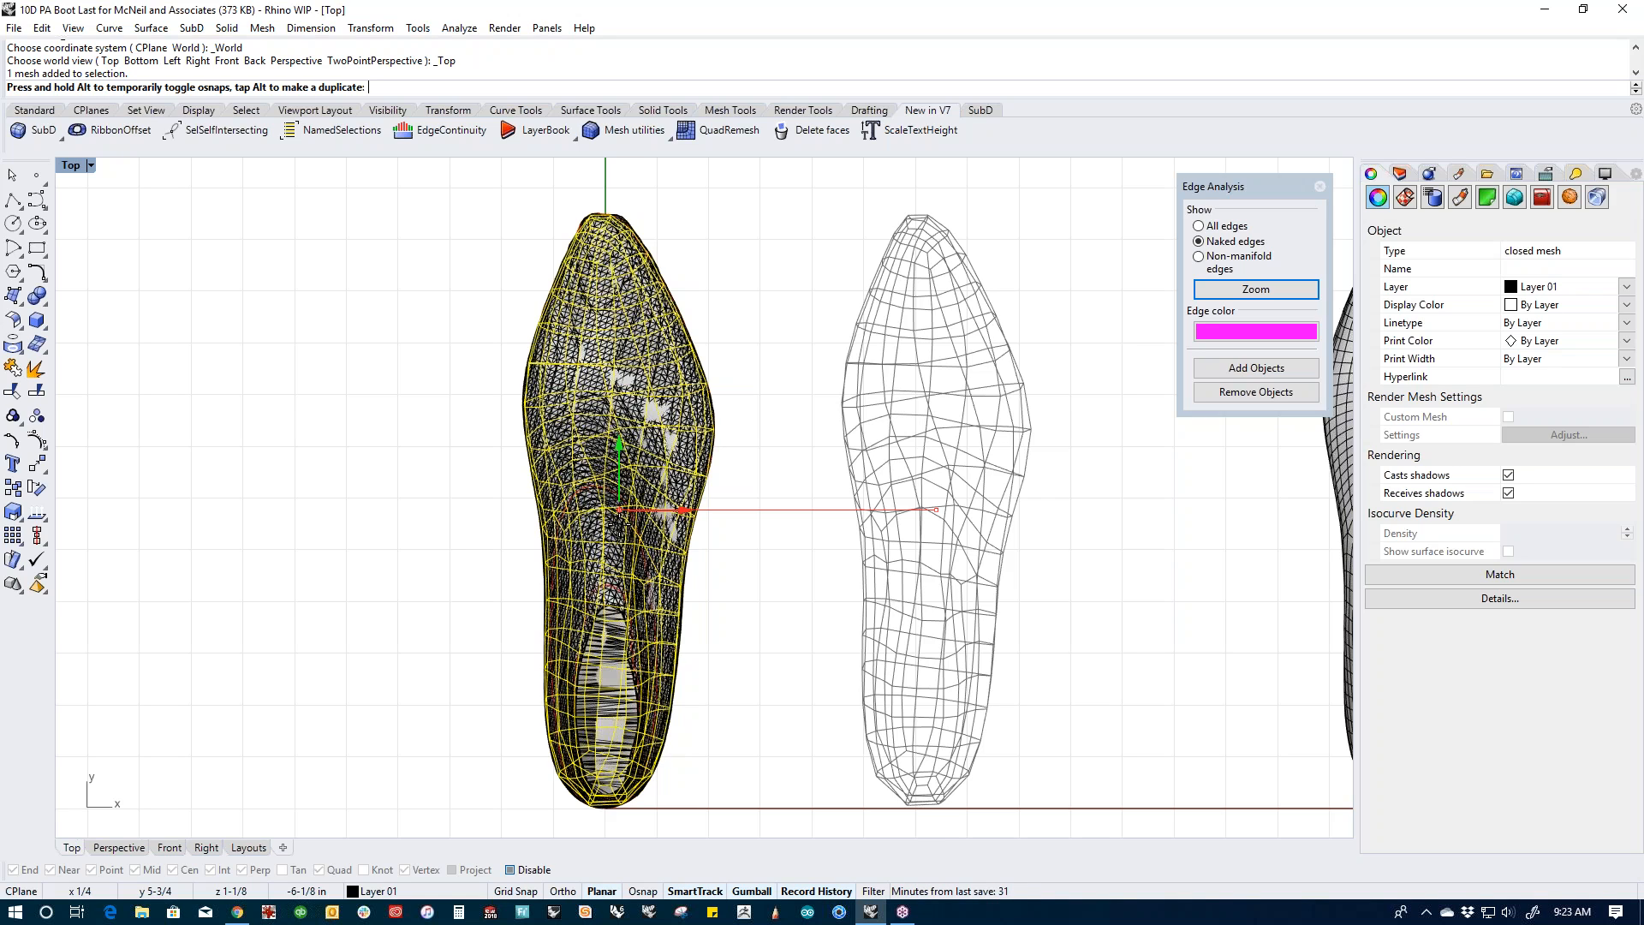
key(Escape)
scroll(540, 761, up, 5)
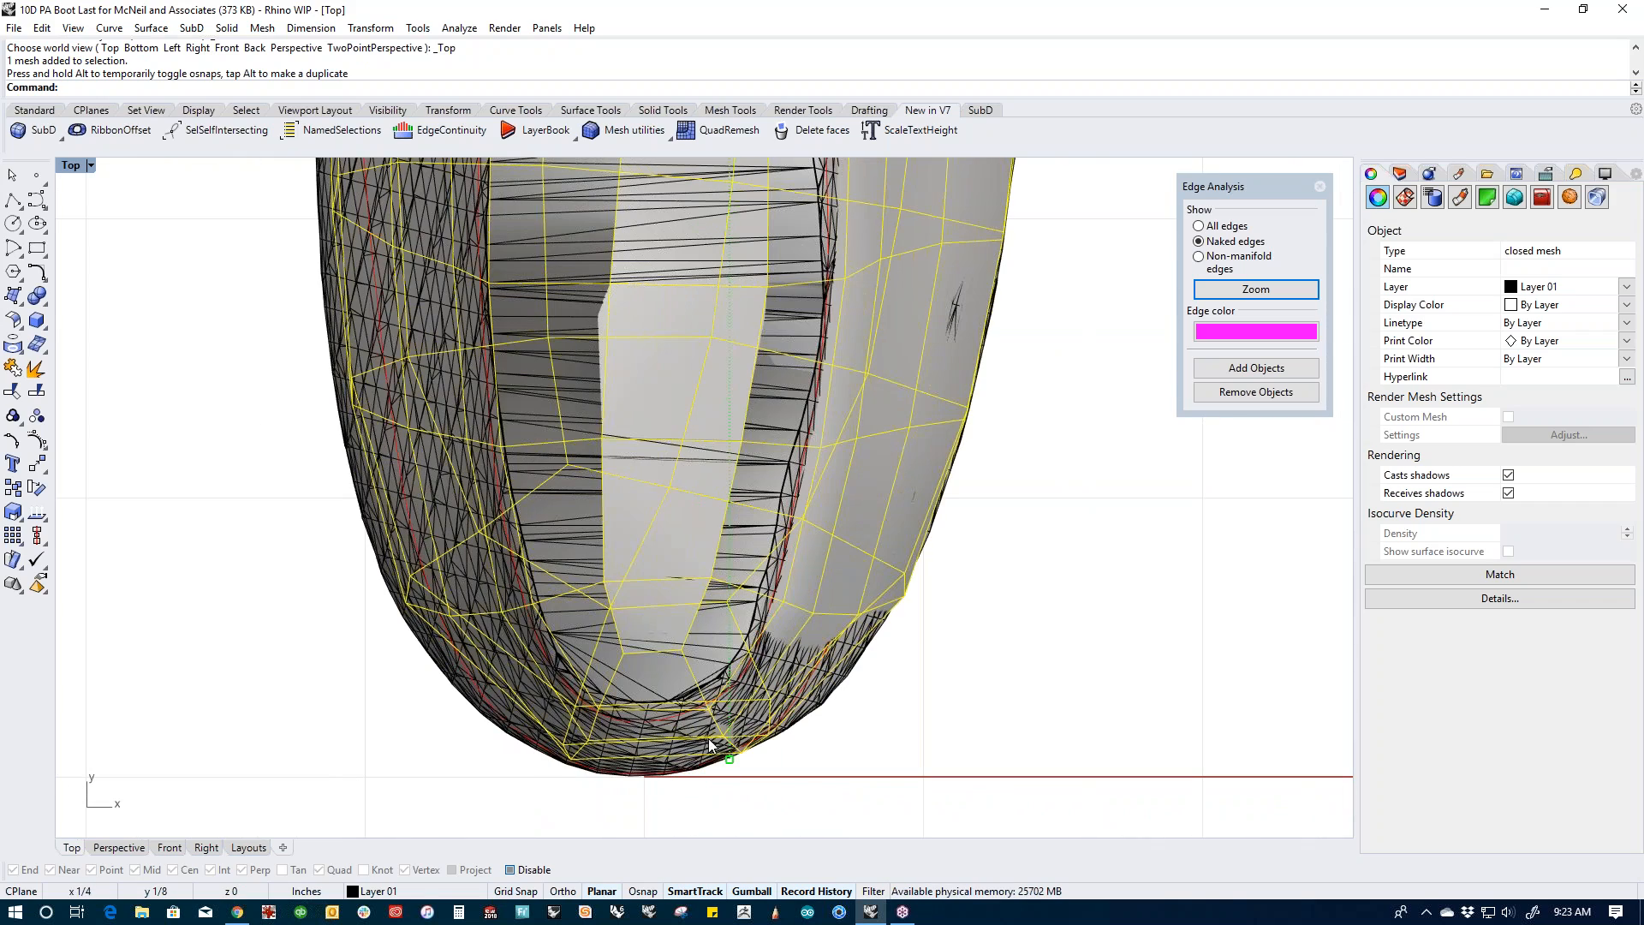
scroll(820, 685, down, 8)
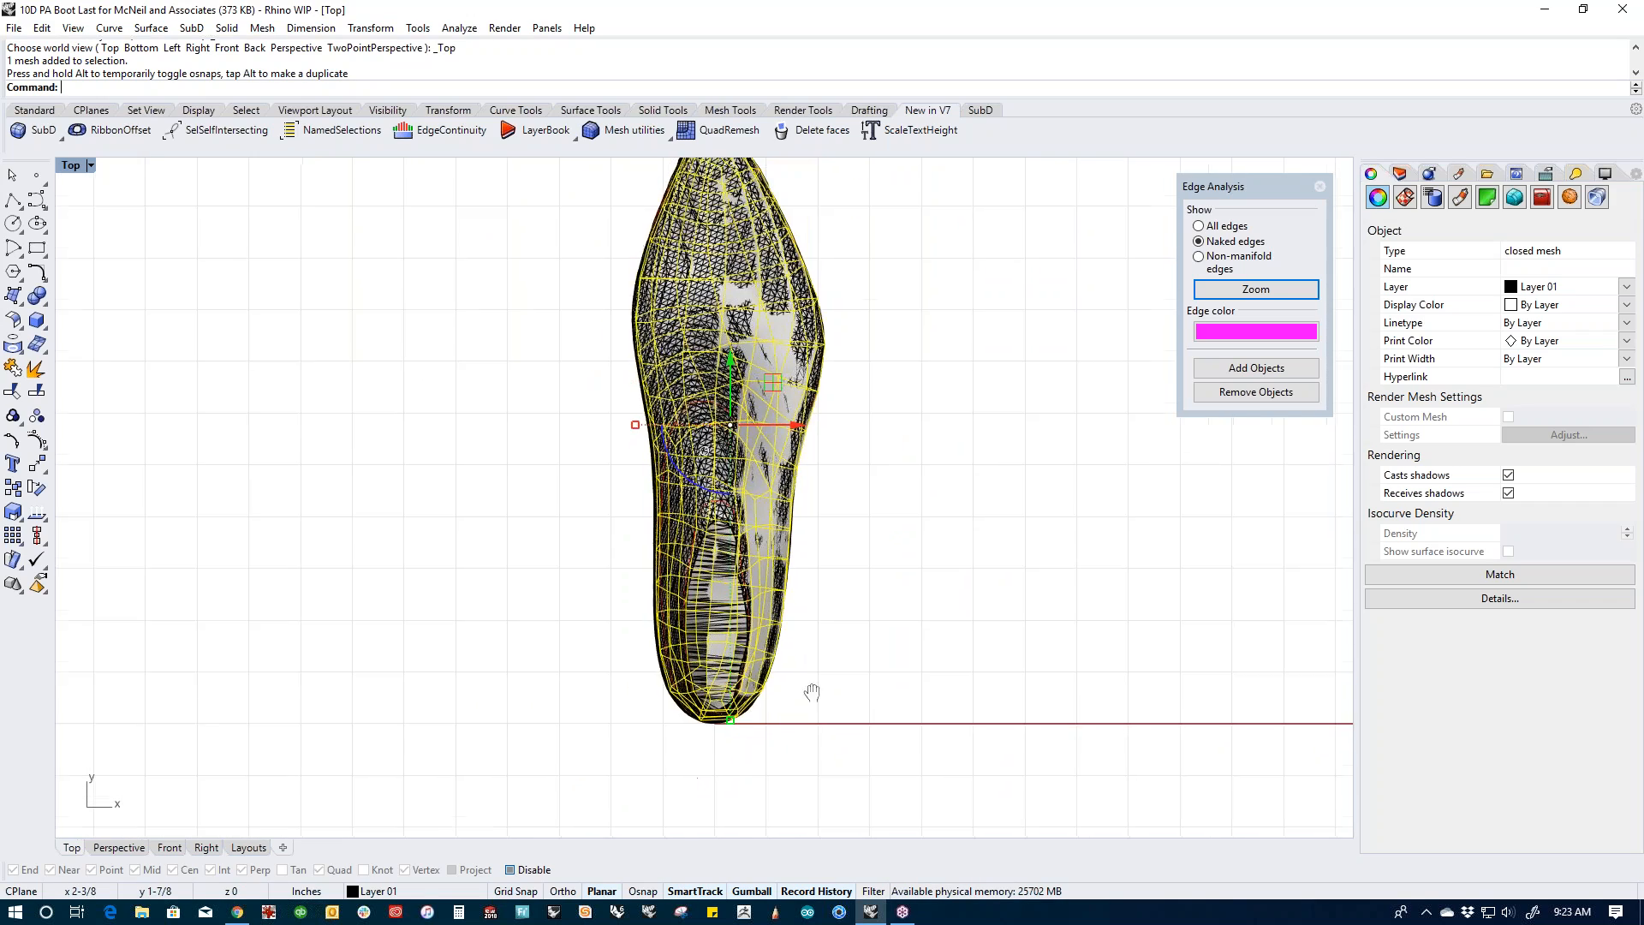
drag(717, 525, 940, 525)
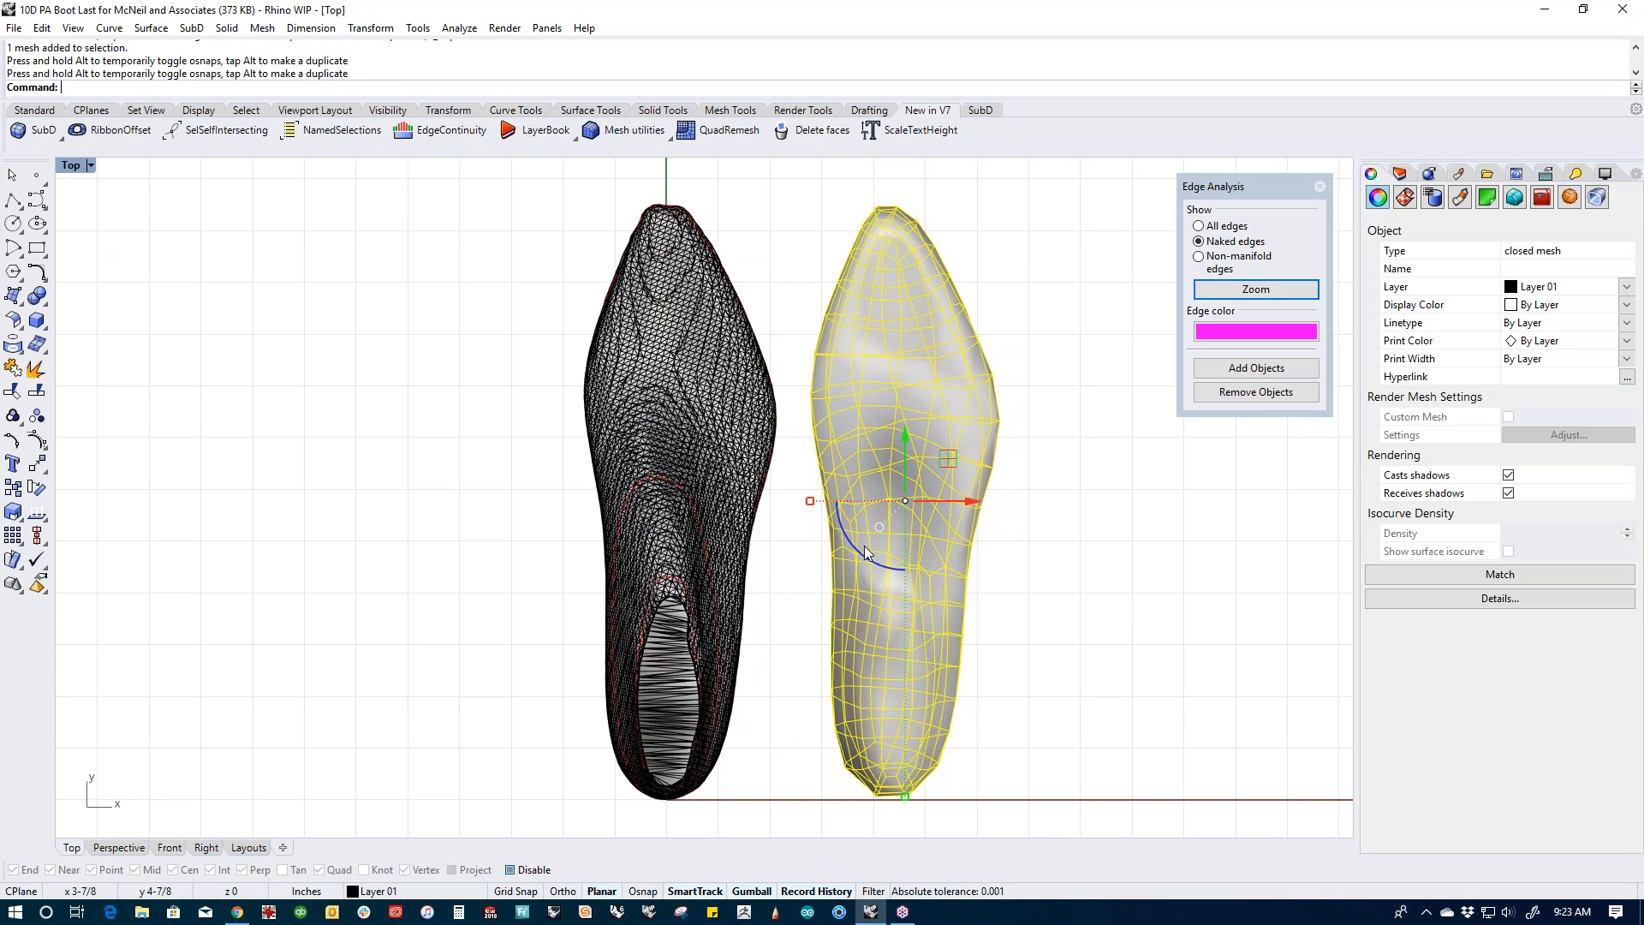
scroll(771, 548, down, 4)
click(1019, 579)
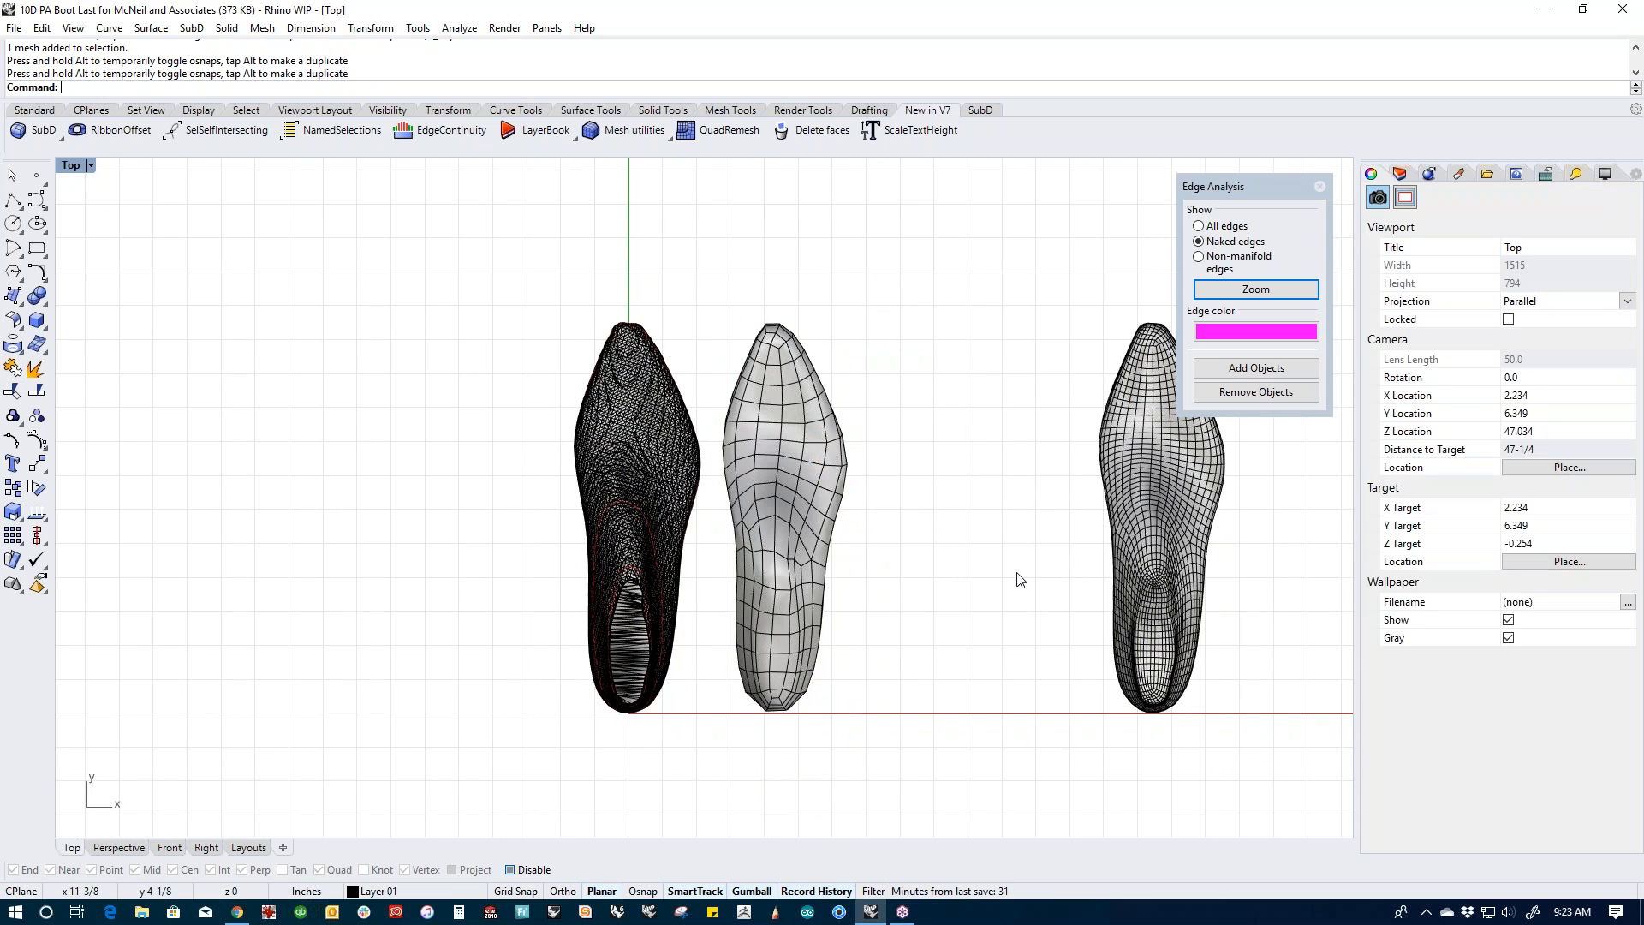
Step: Overlay the dense quad mesh on the original last for comparison, and place it on the far side of the coarse mesh
click(1129, 565)
drag(1252, 524, 636, 518)
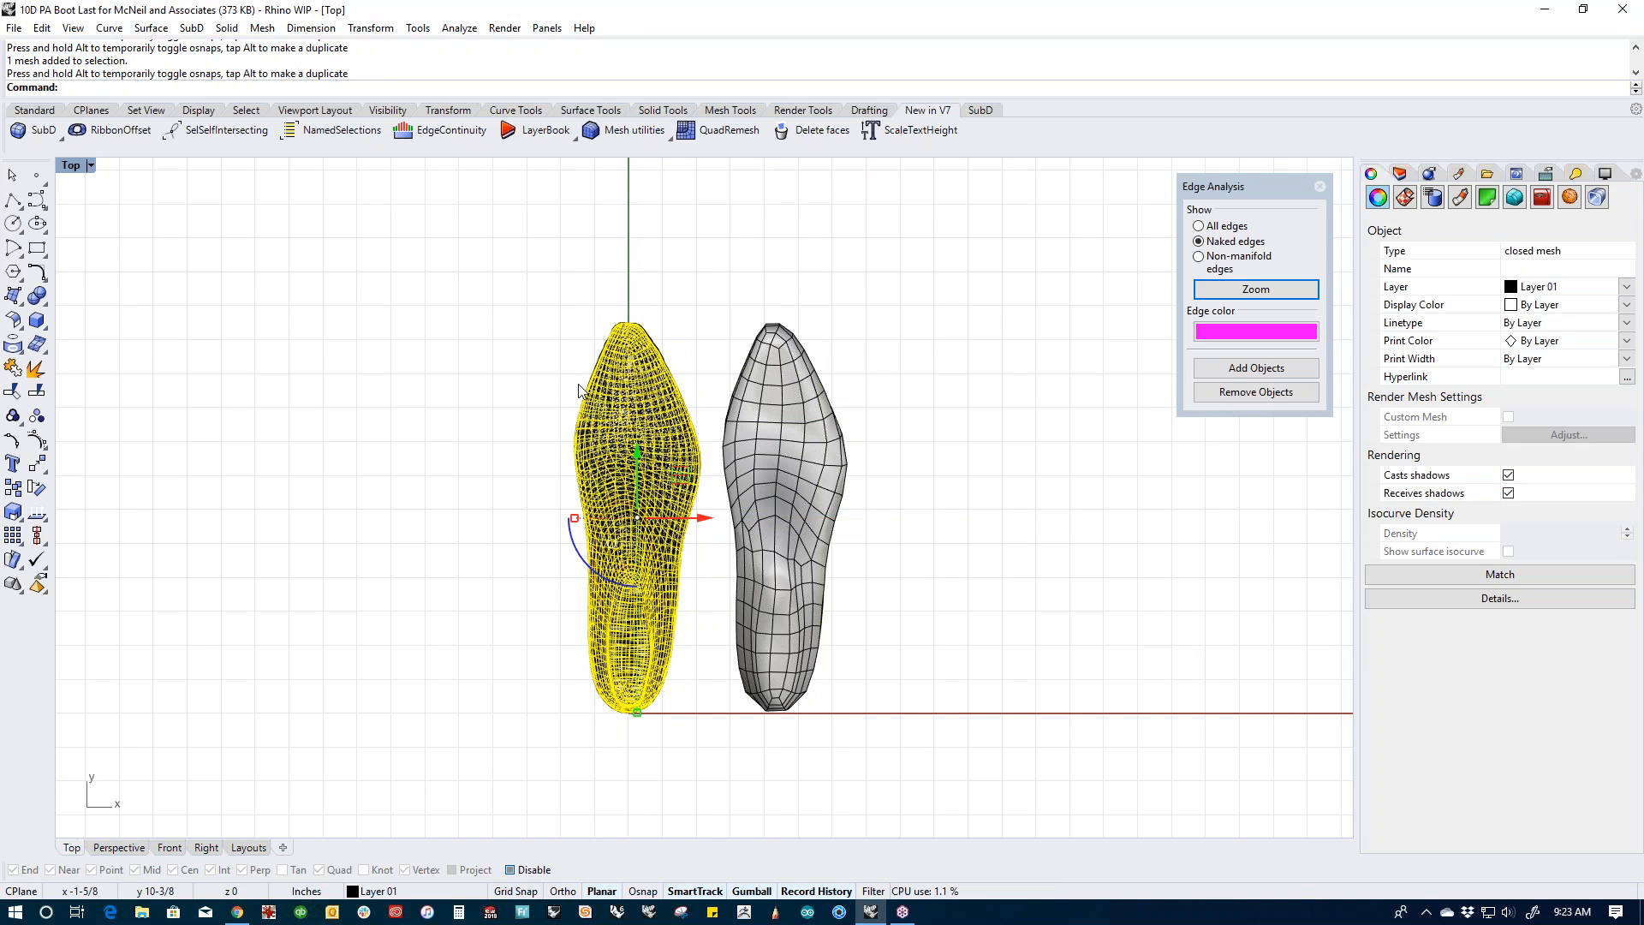
drag(638, 553, 982, 554)
click(893, 711)
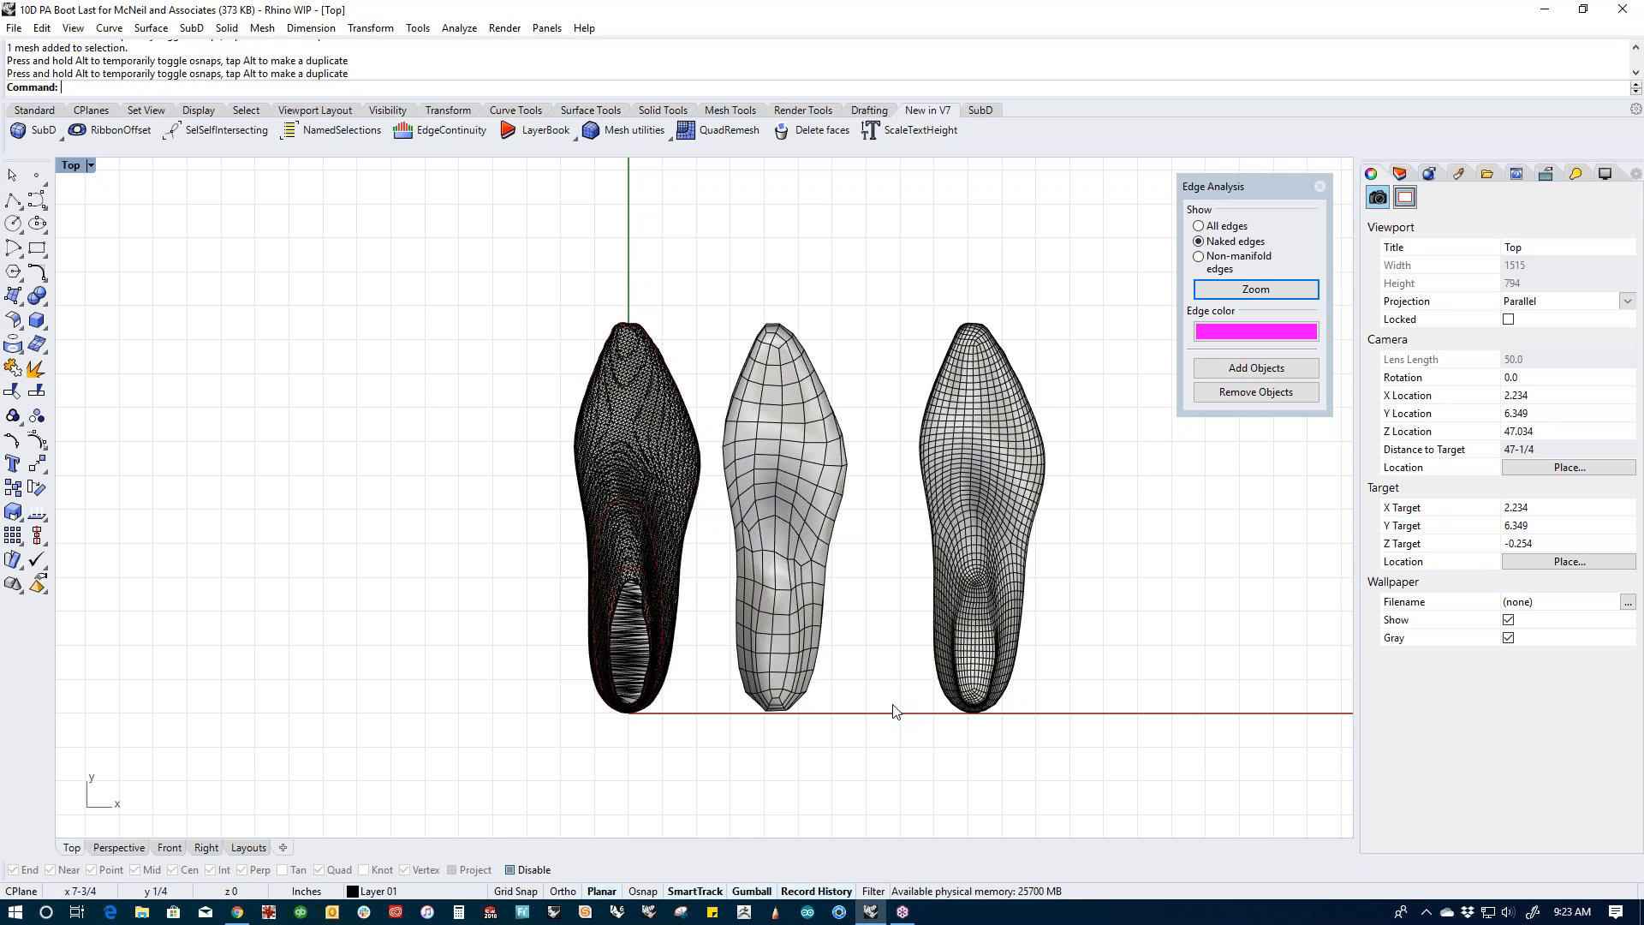
Step: Convert the coarse and dense quad meshes to SubDs with Creases, Corners, DeleteInput and InterpolateMeshPoints all set to No
click(994, 485)
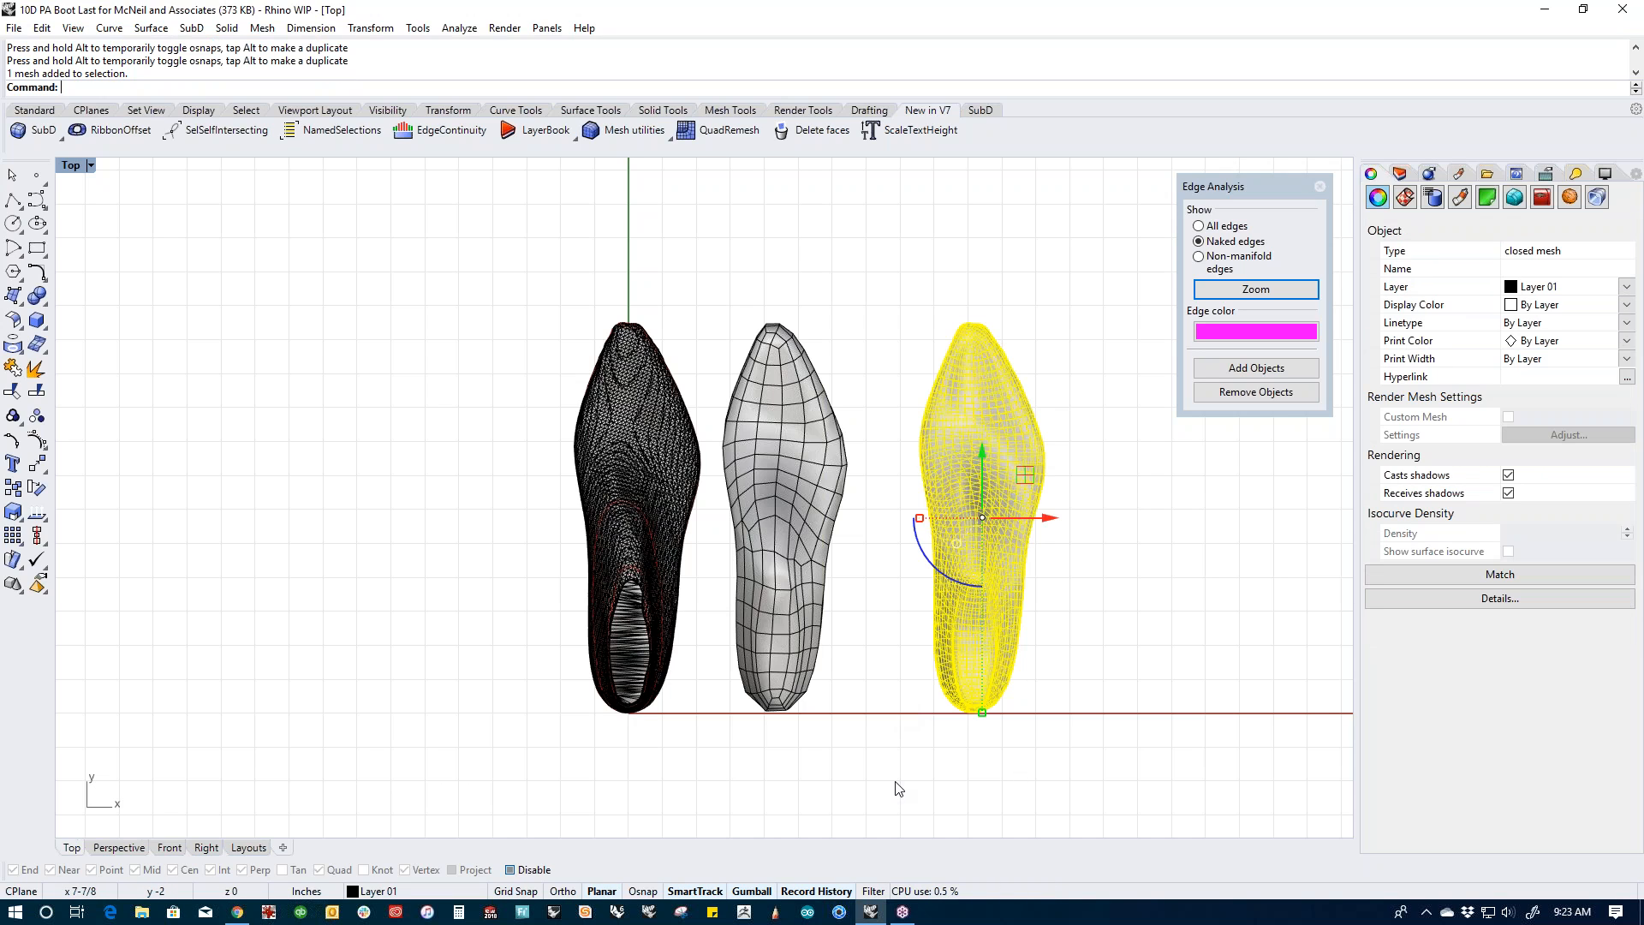
click(899, 738)
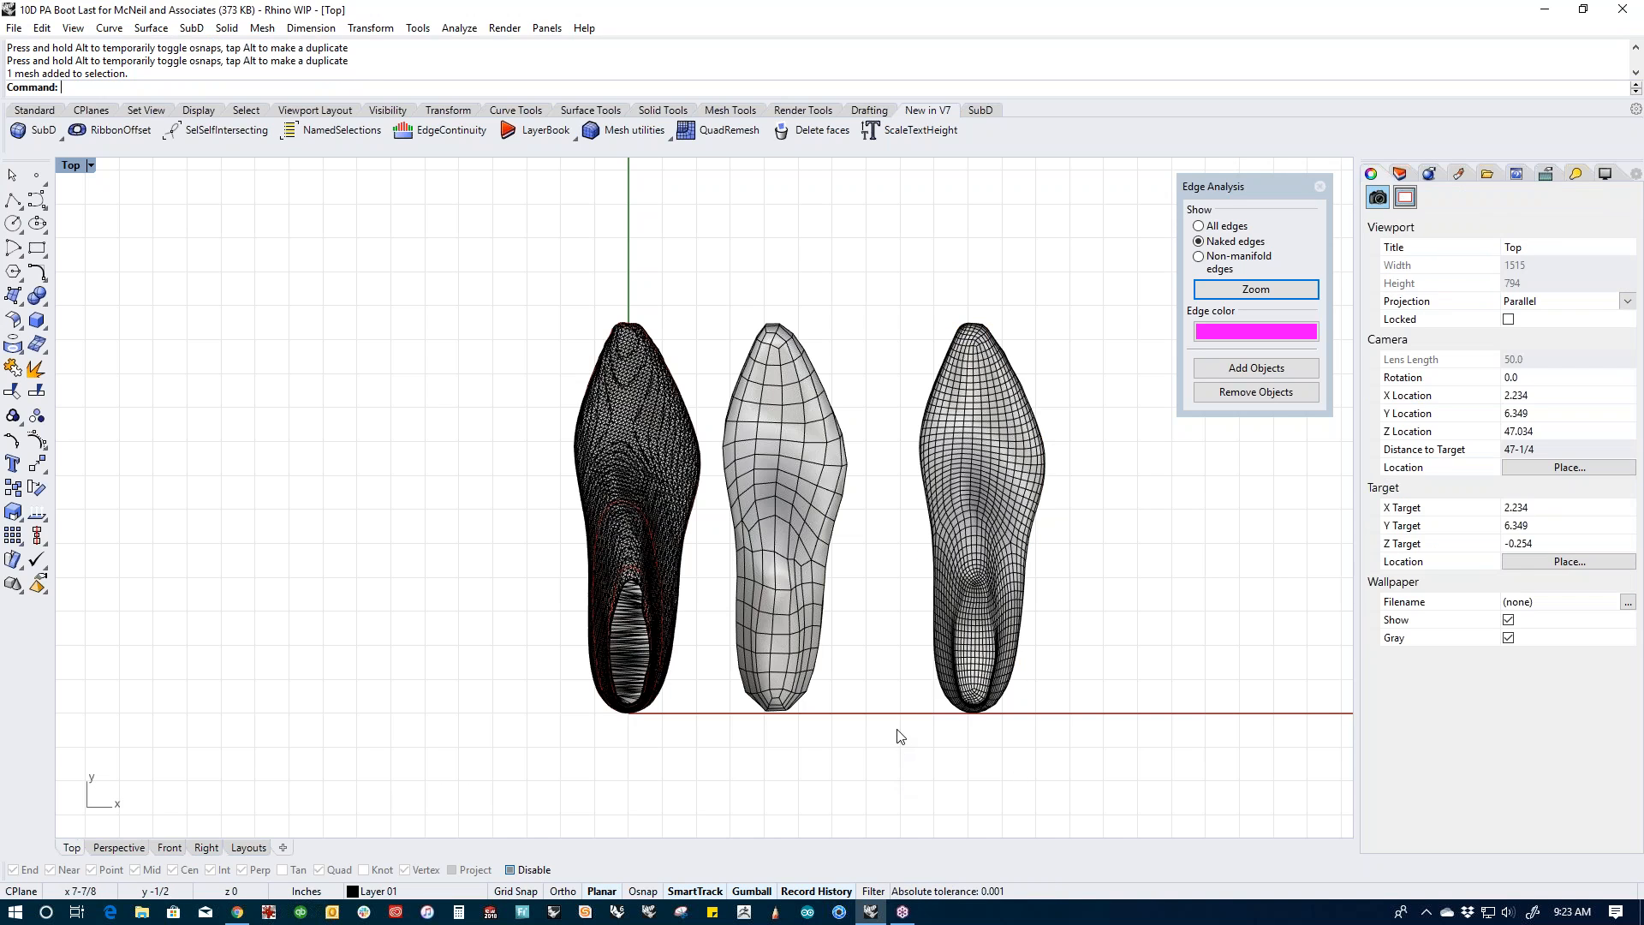
drag(1100, 688, 734, 732)
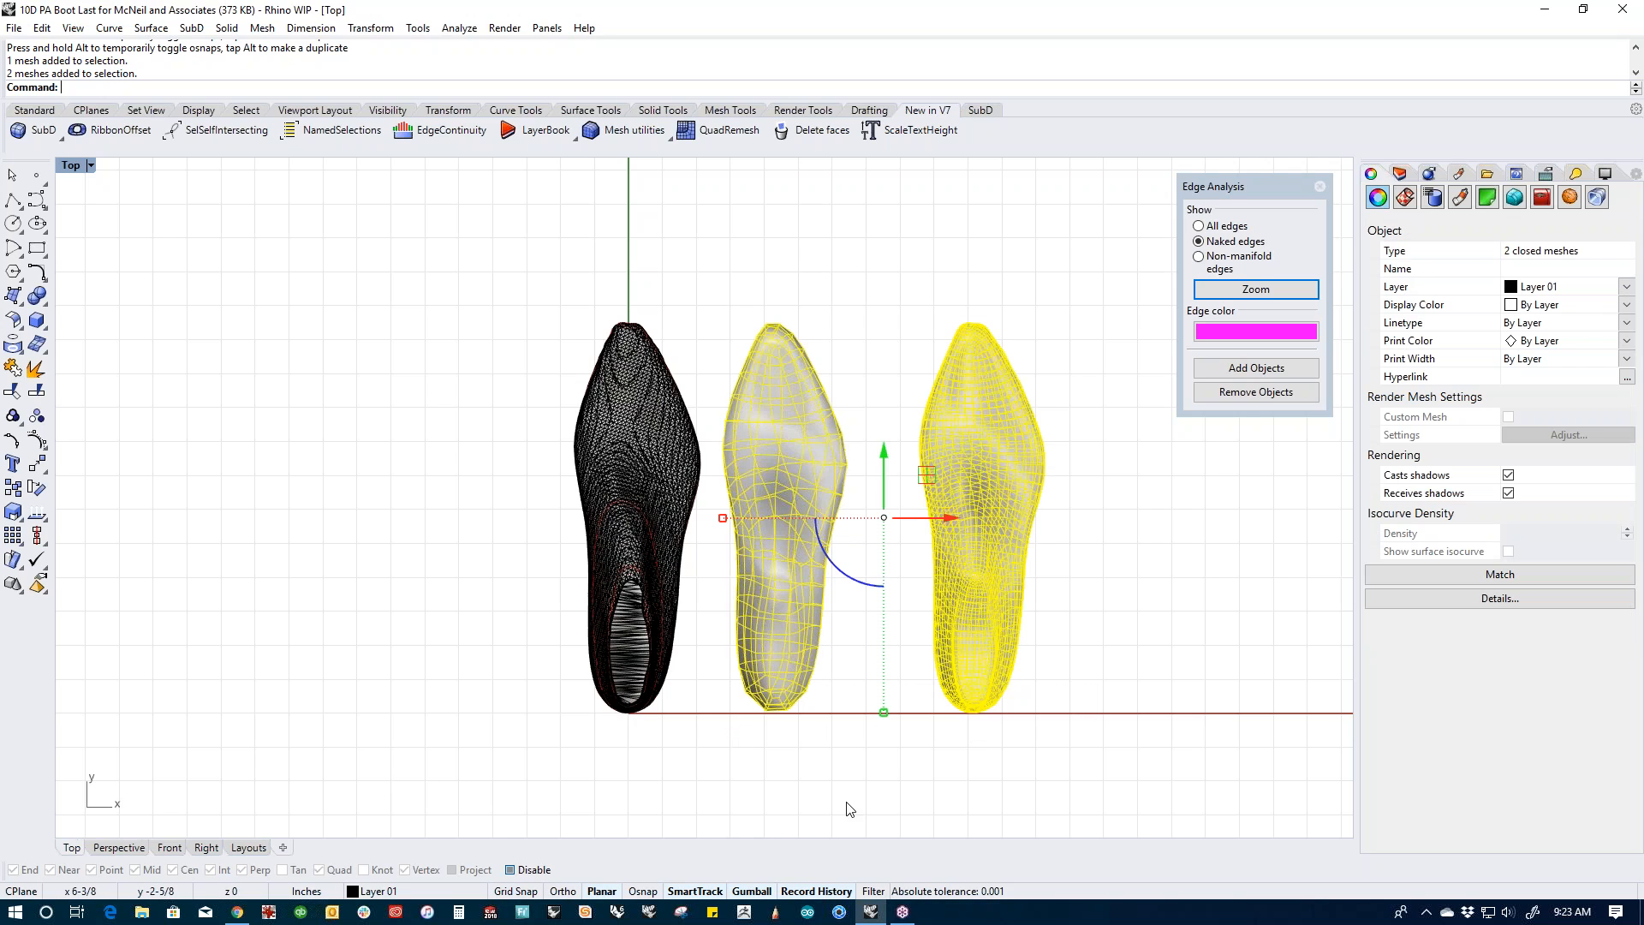
text(ToSubD)
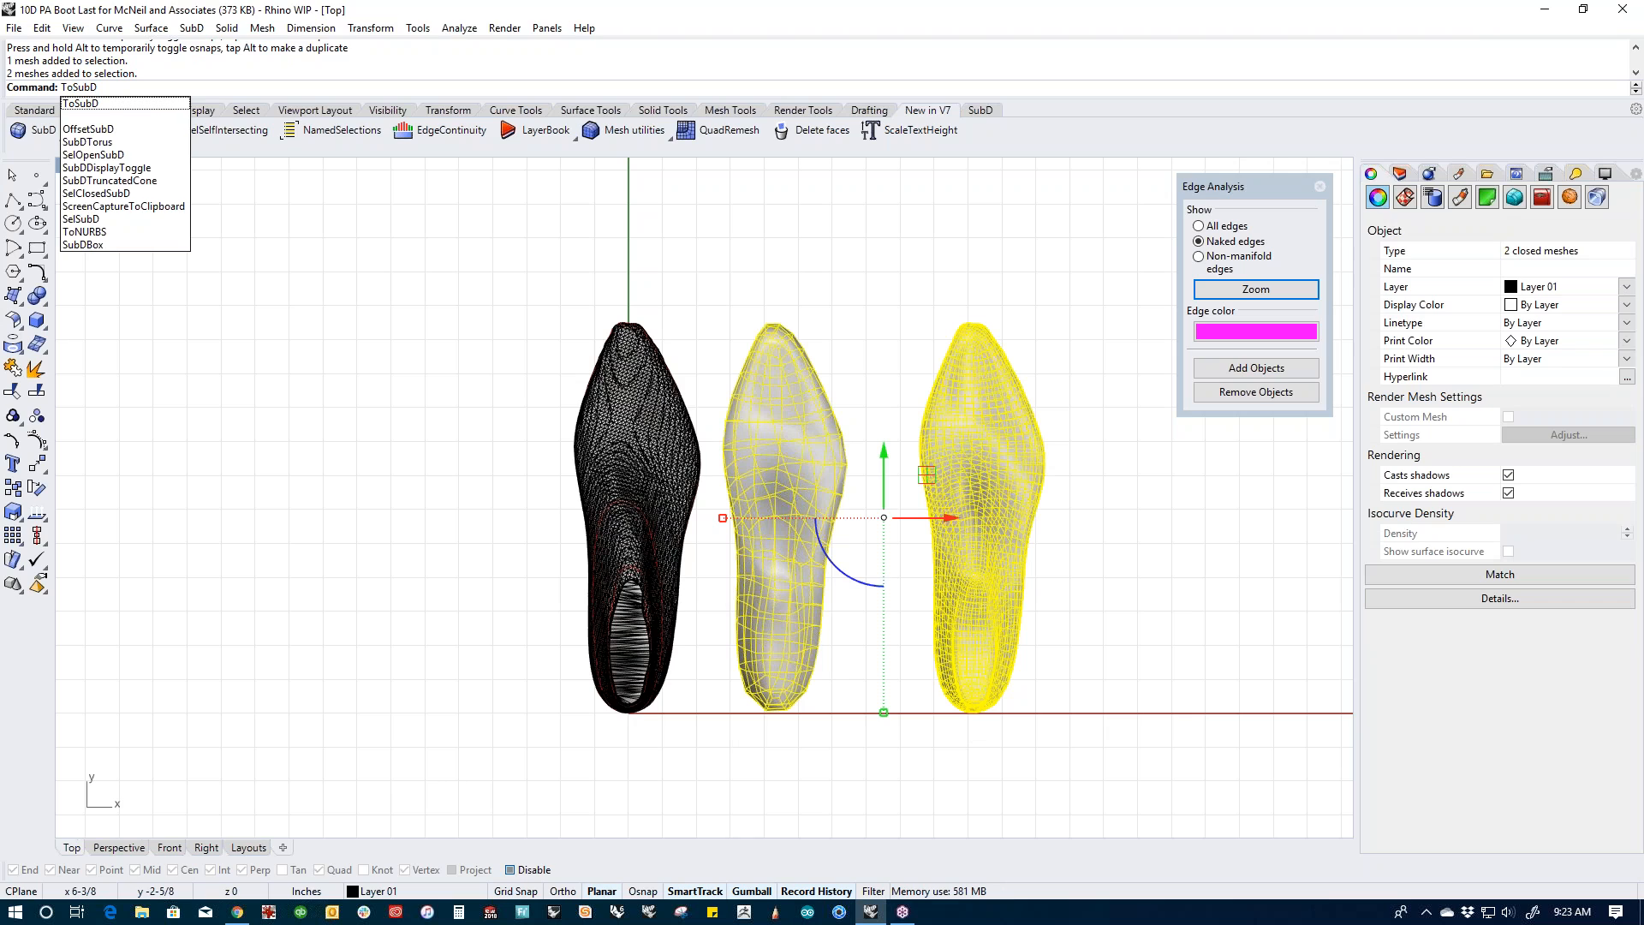
key(Return)
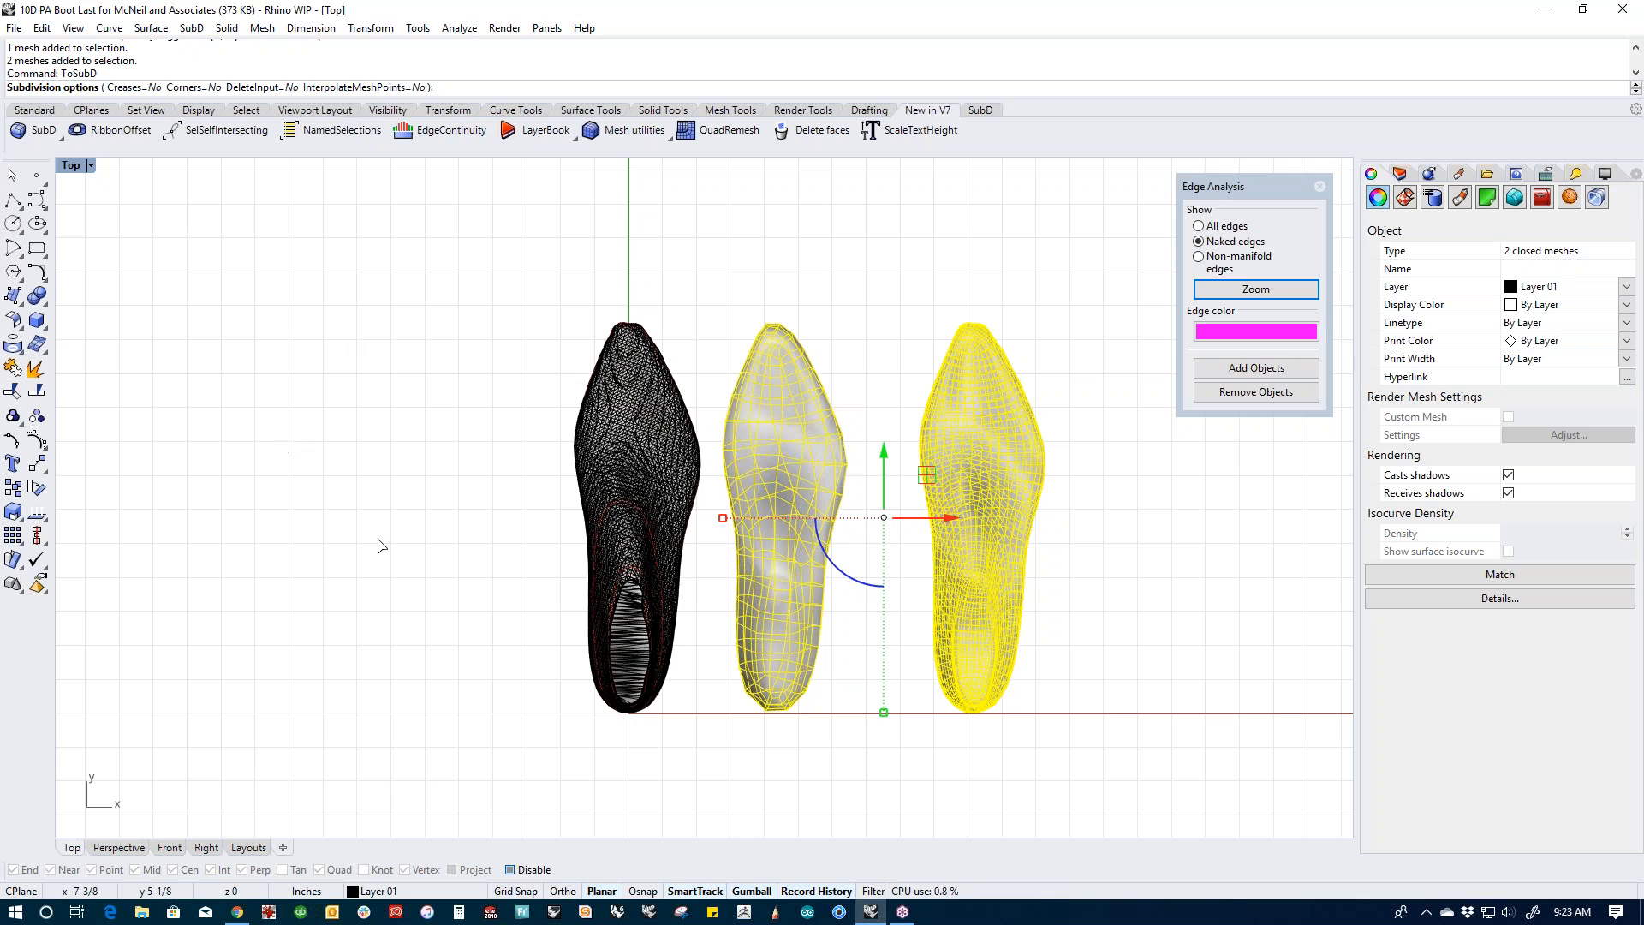
key(Return)
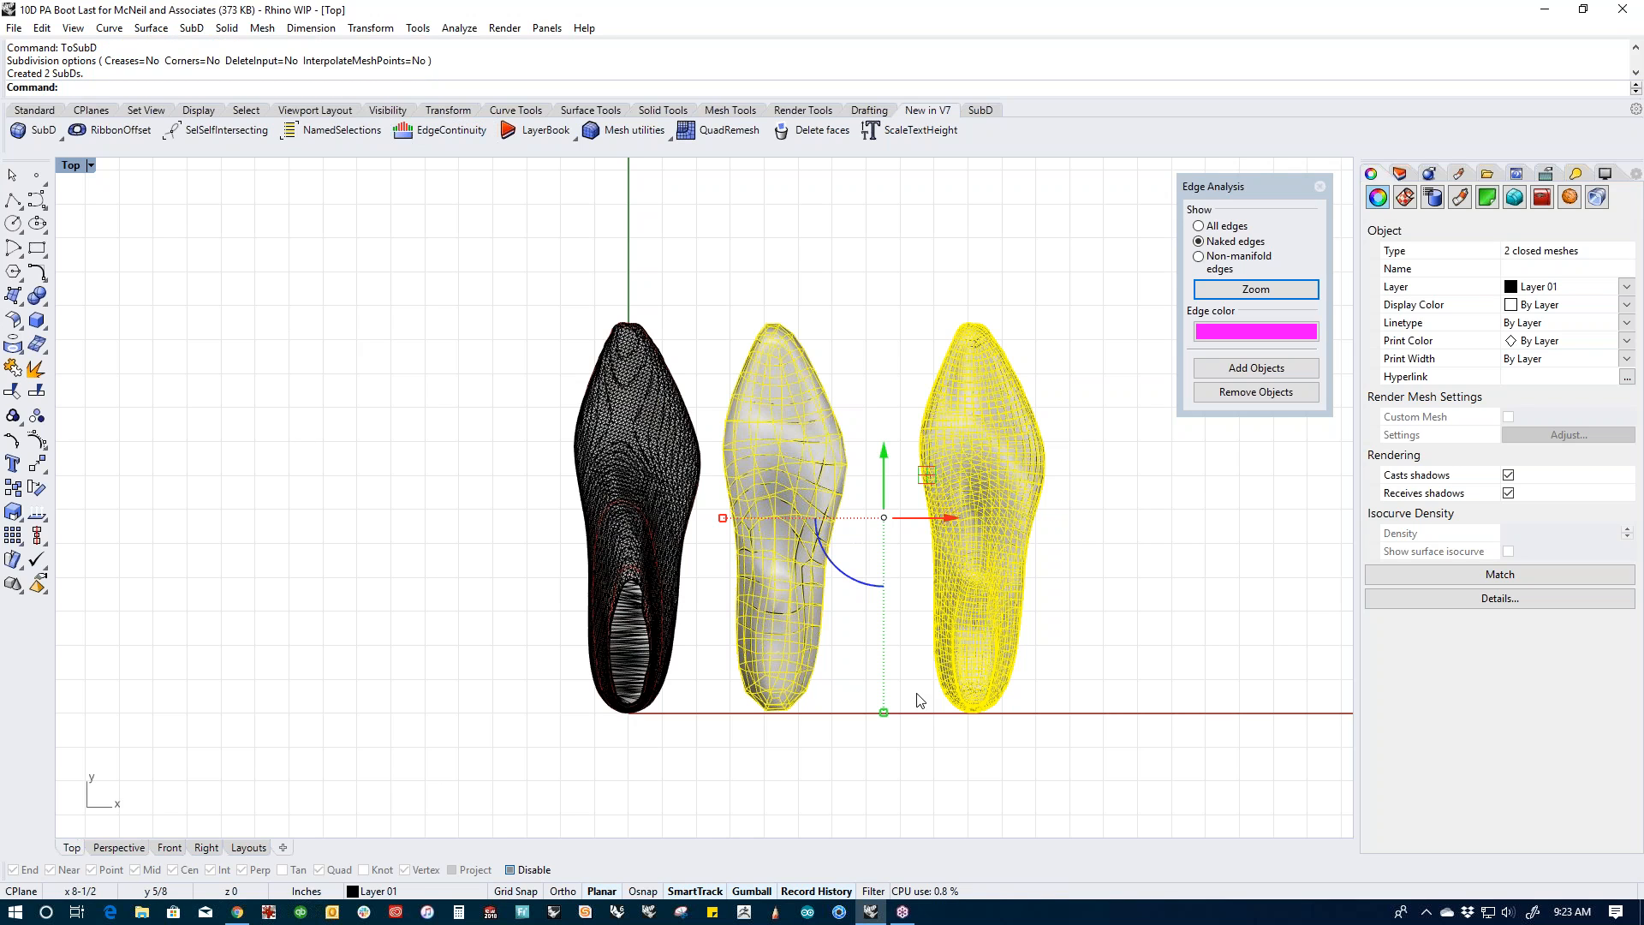
Step: Move the two source quad meshes along X, clear of their SubD copies, so all five lasts stand side by side
key(alt)
drag(952, 517, 1233, 557)
click(1100, 774)
right_drag(1054, 702, 836, 698)
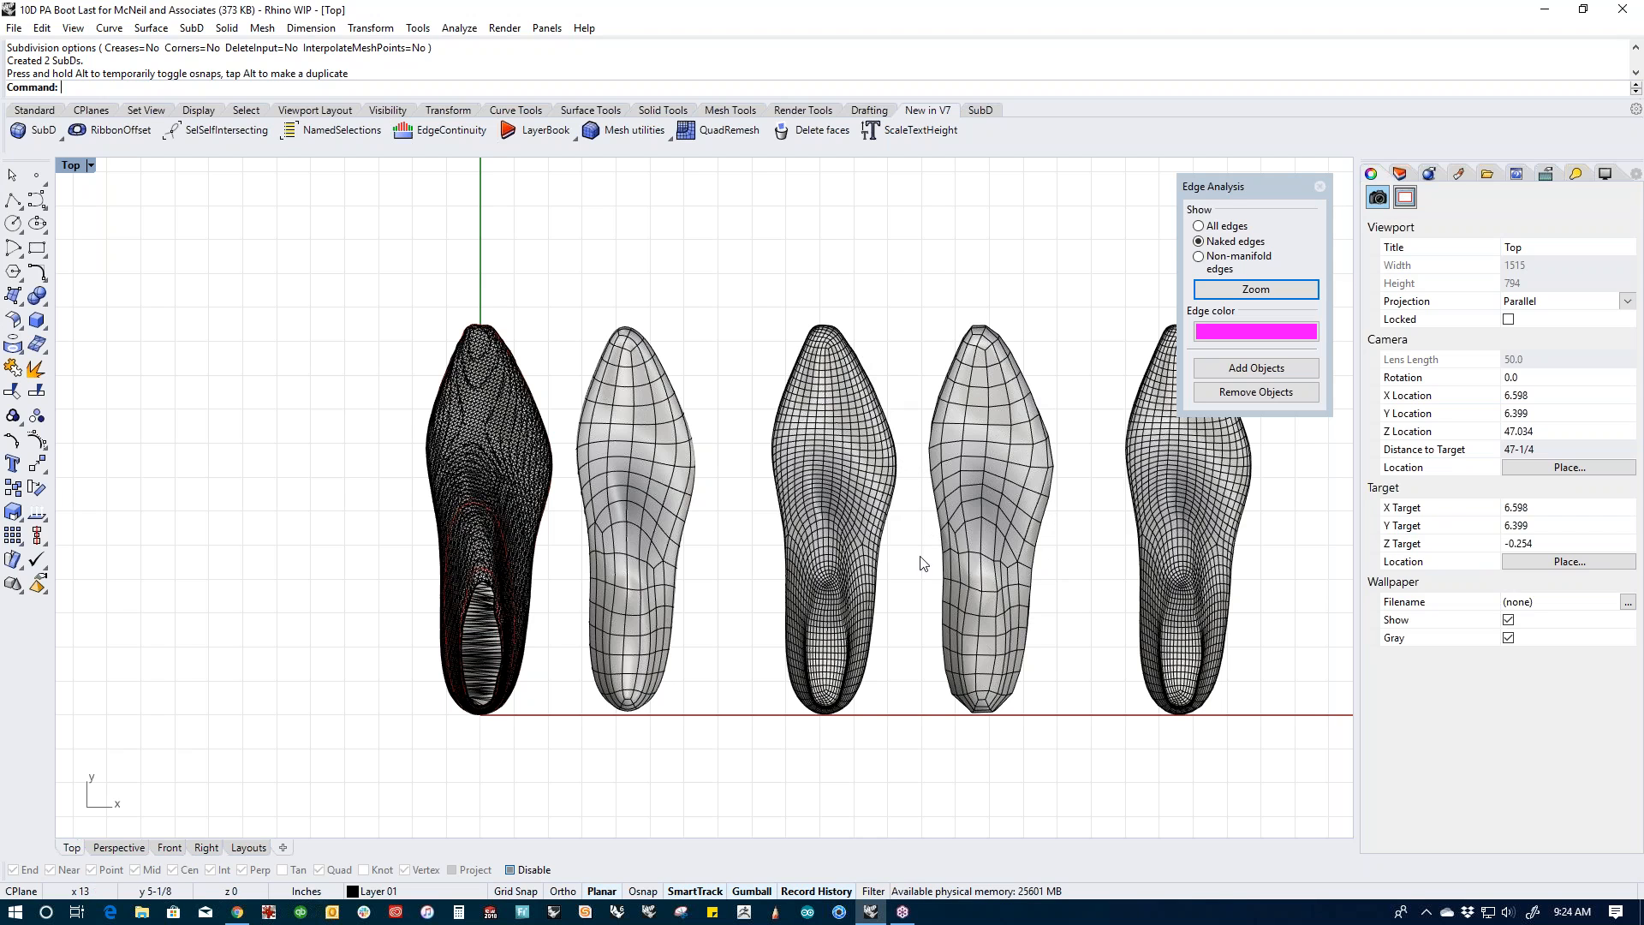
Step: Examine the outline edges of the quad meshes and the SubDs up close to compare their smoothness
scroll(1169, 394, up, 20)
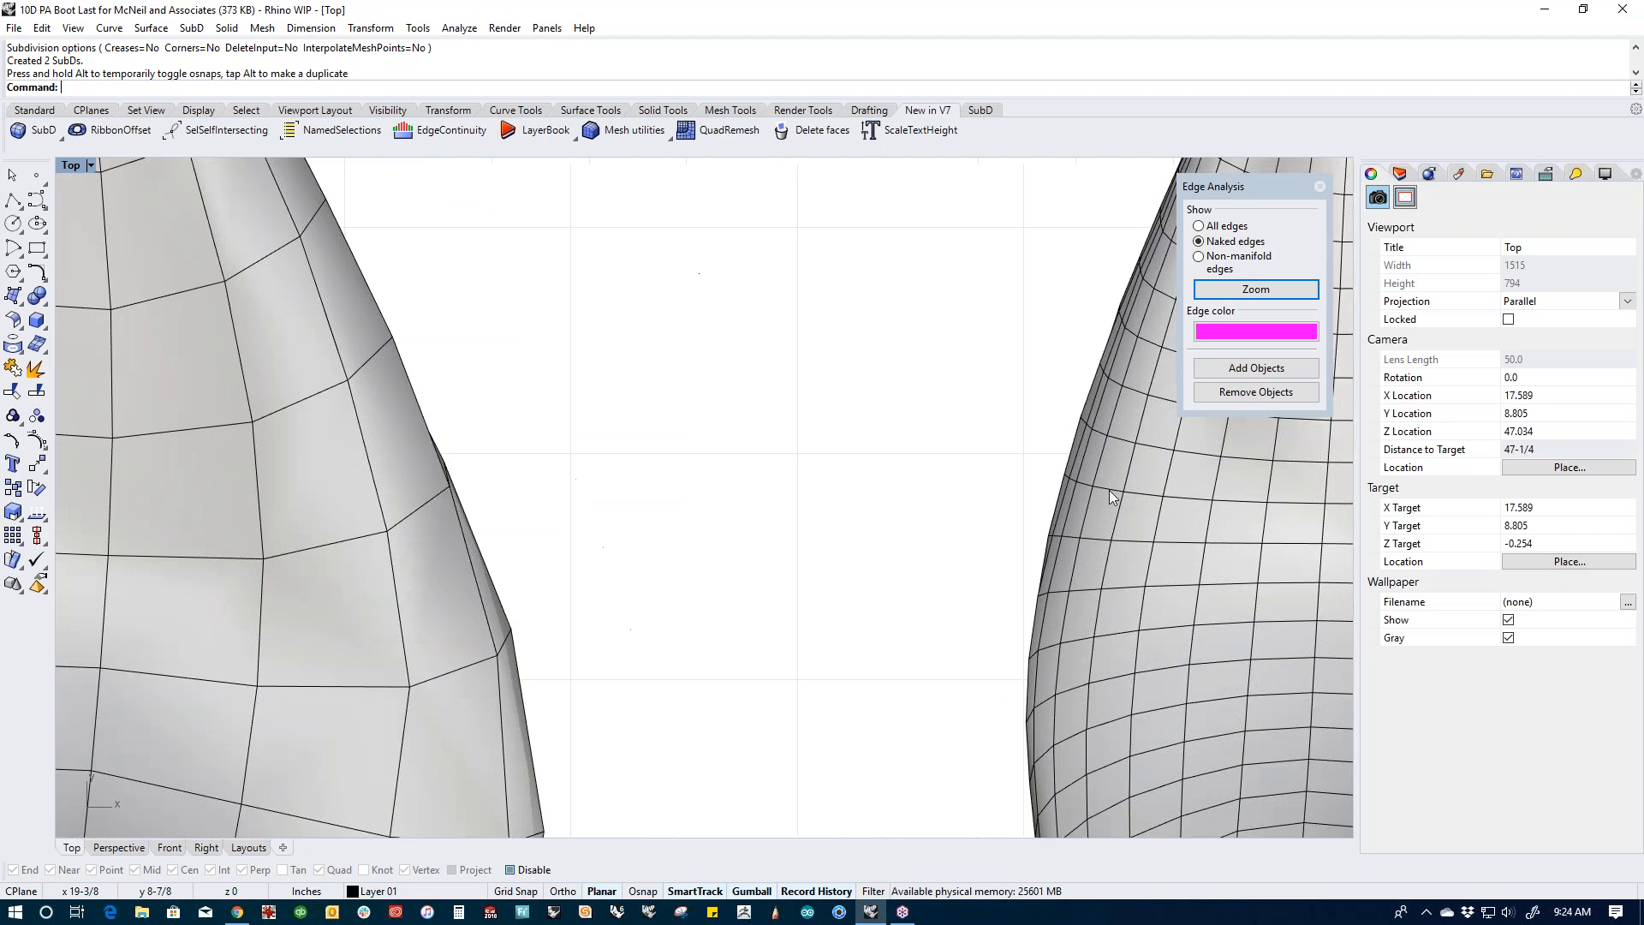
right_drag(986, 596, 863, 540)
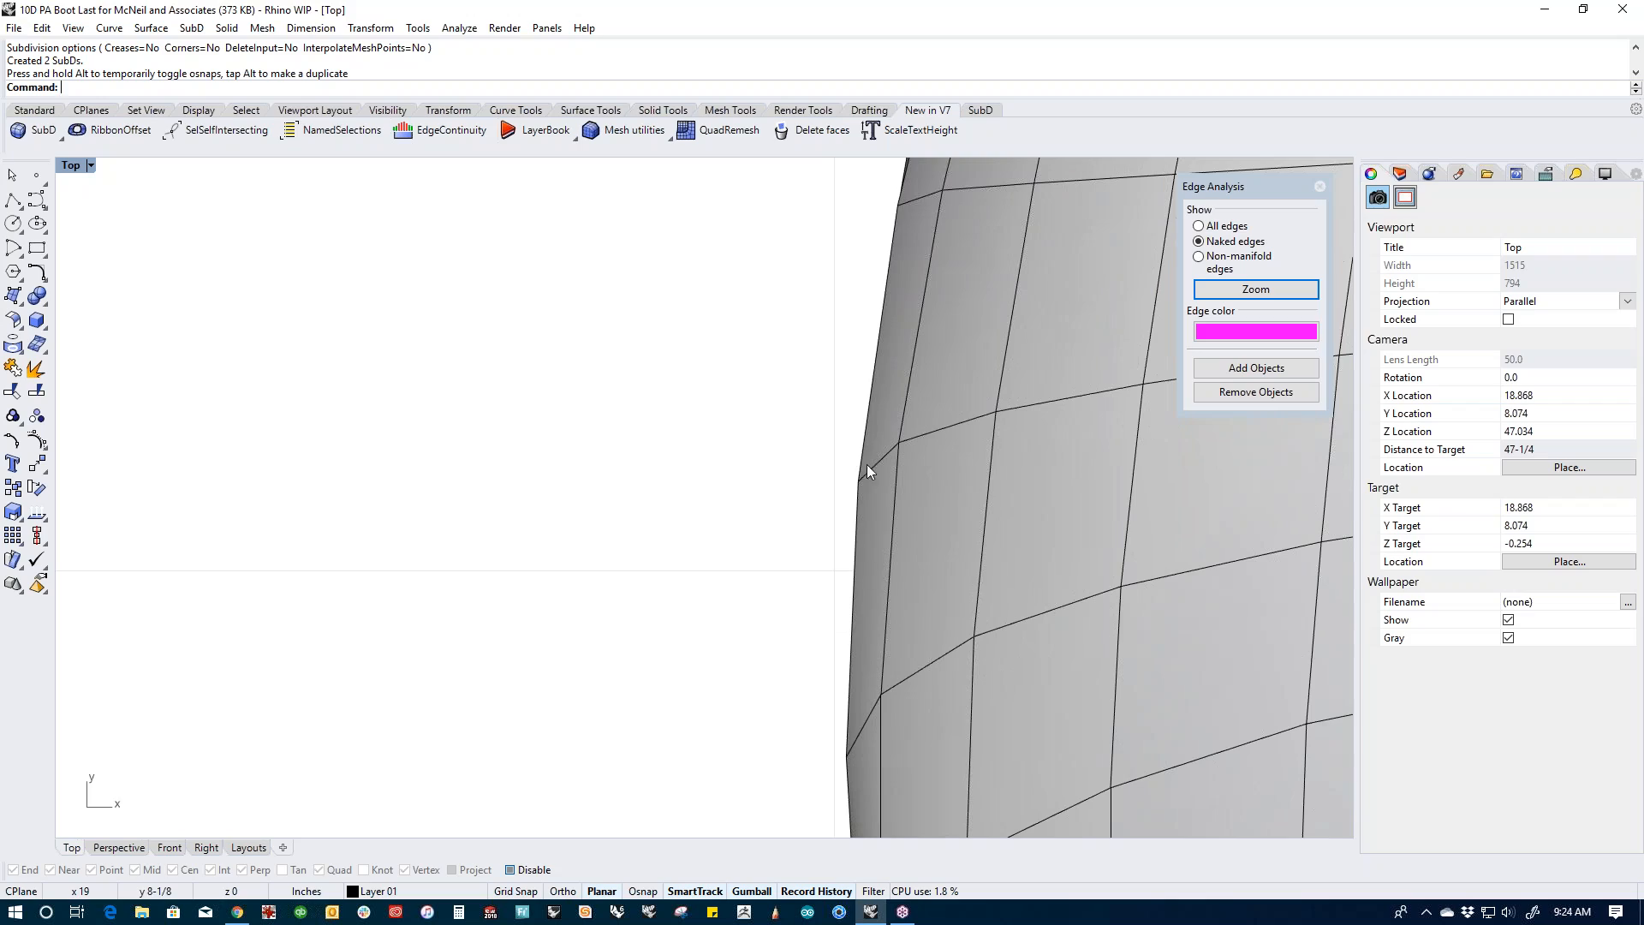
scroll(864, 351, down, 10)
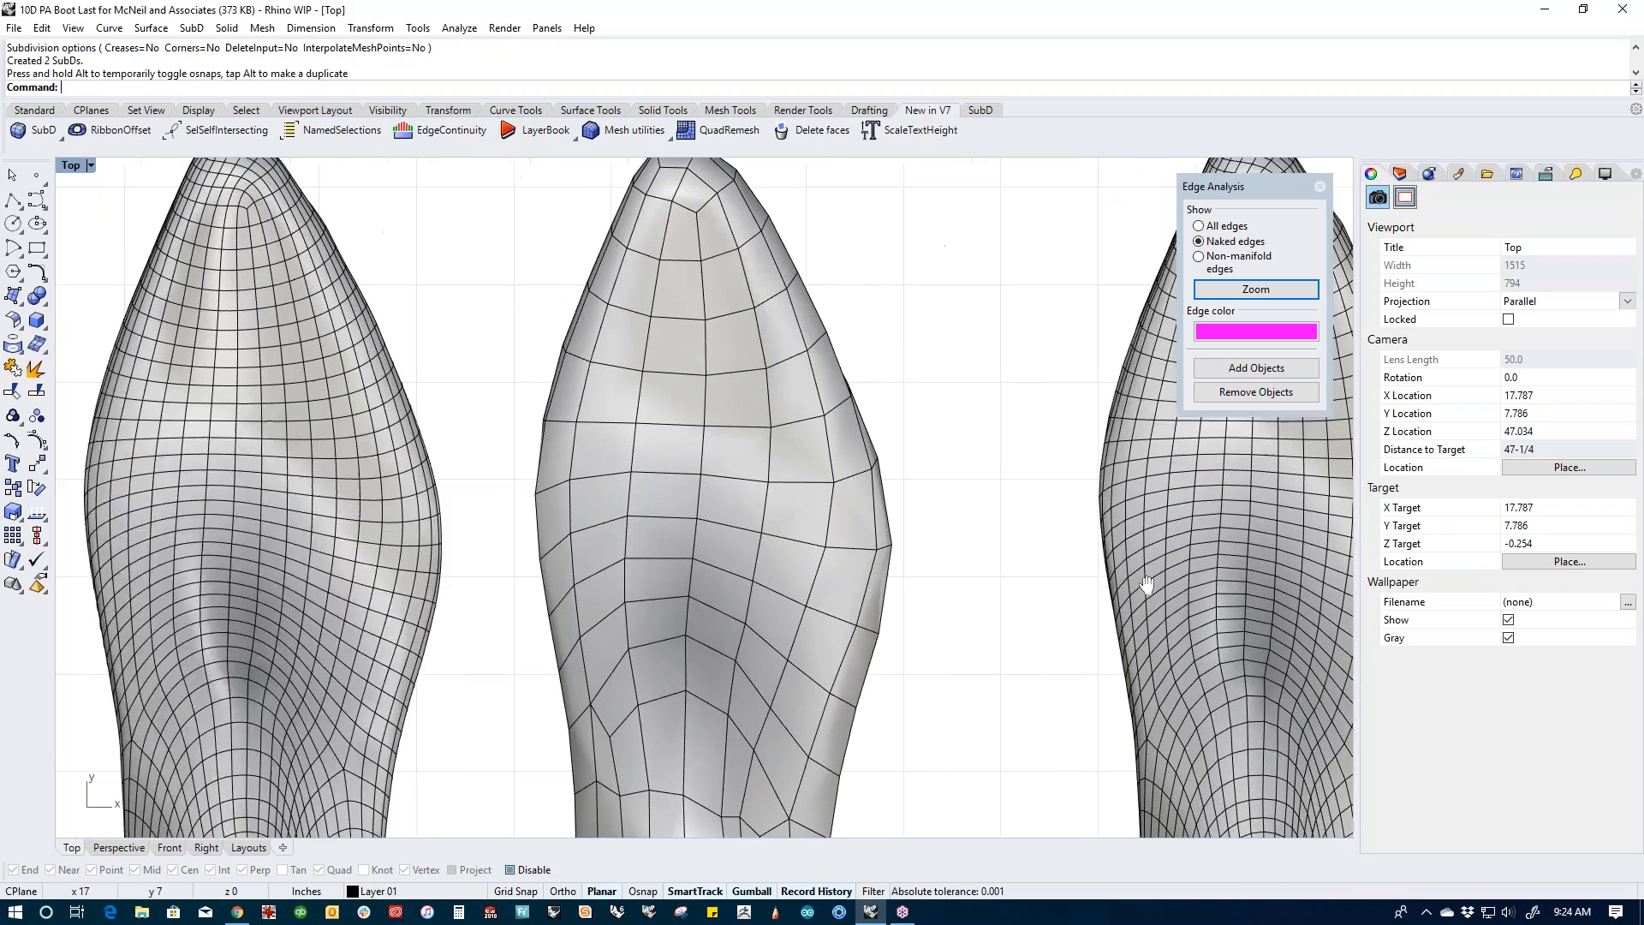
scroll(711, 480, up, 8)
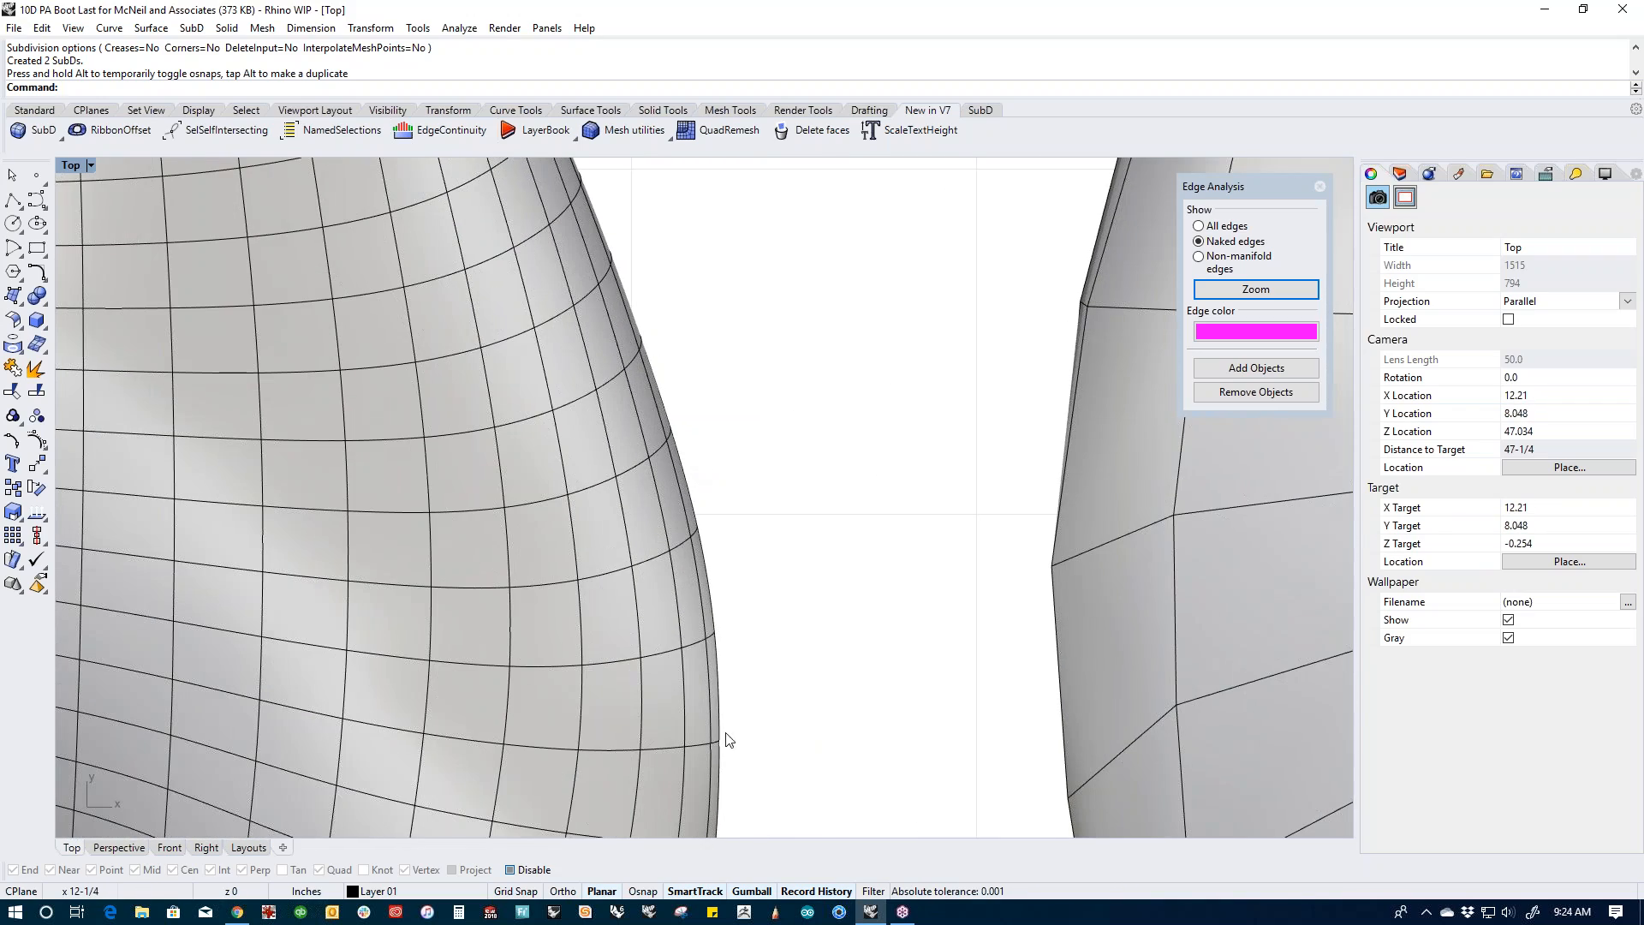
scroll(727, 734, down, 8)
right_drag(792, 599, 861, 507)
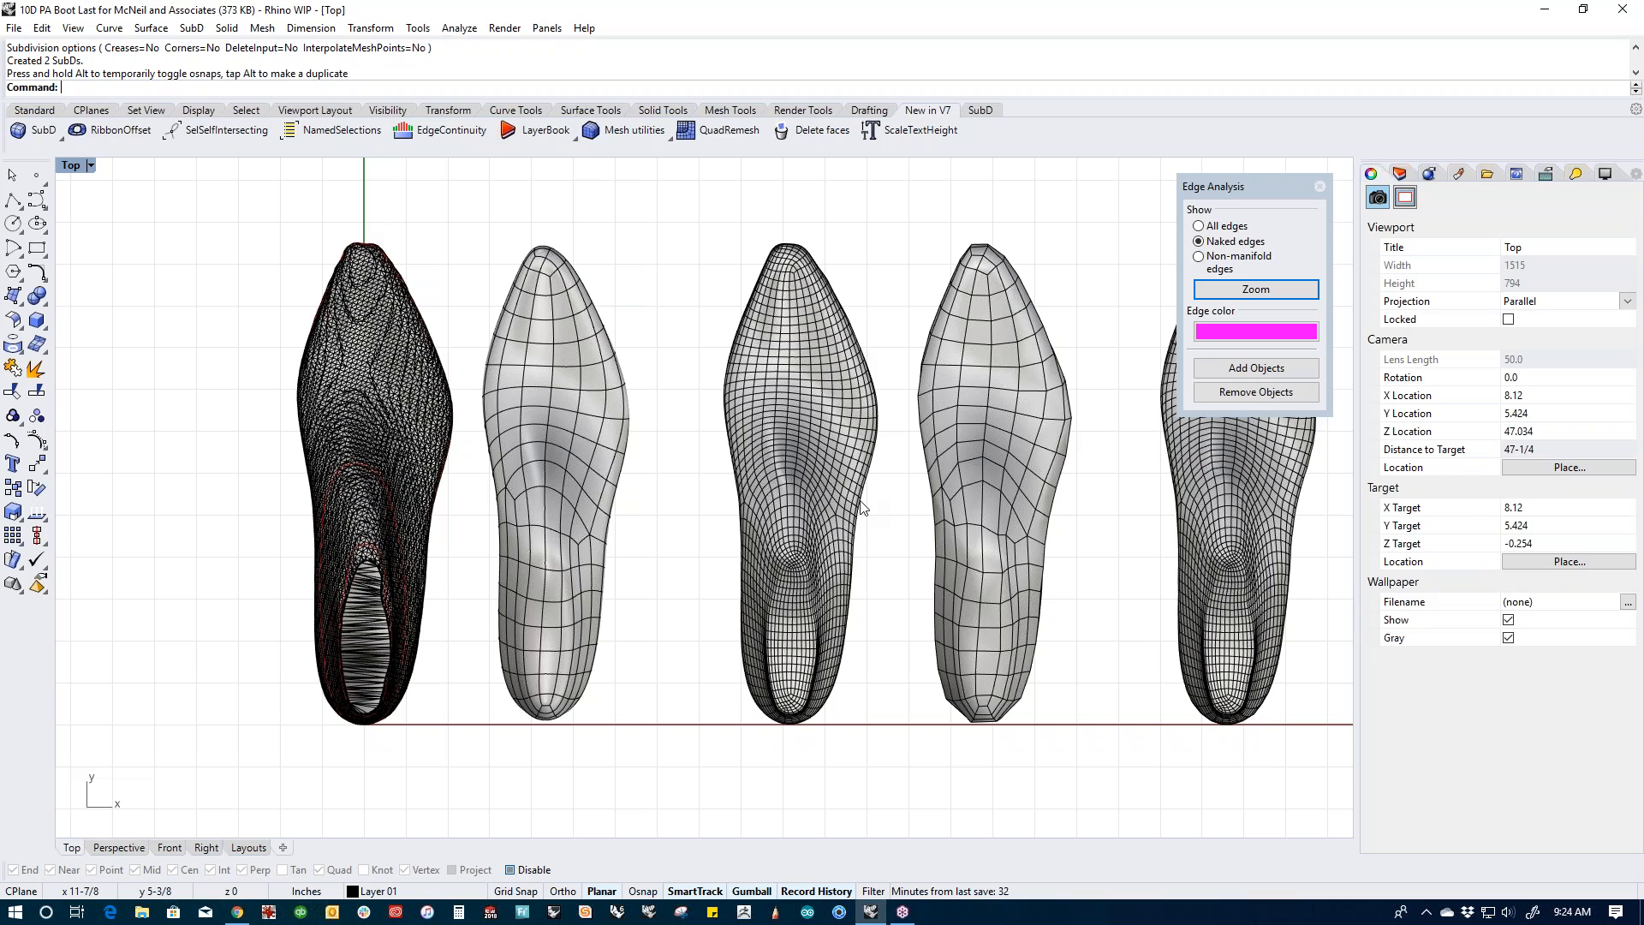
Step: Turn on the control points of the coarse quad mesh and inspect its vertices around the toe
click(1000, 455)
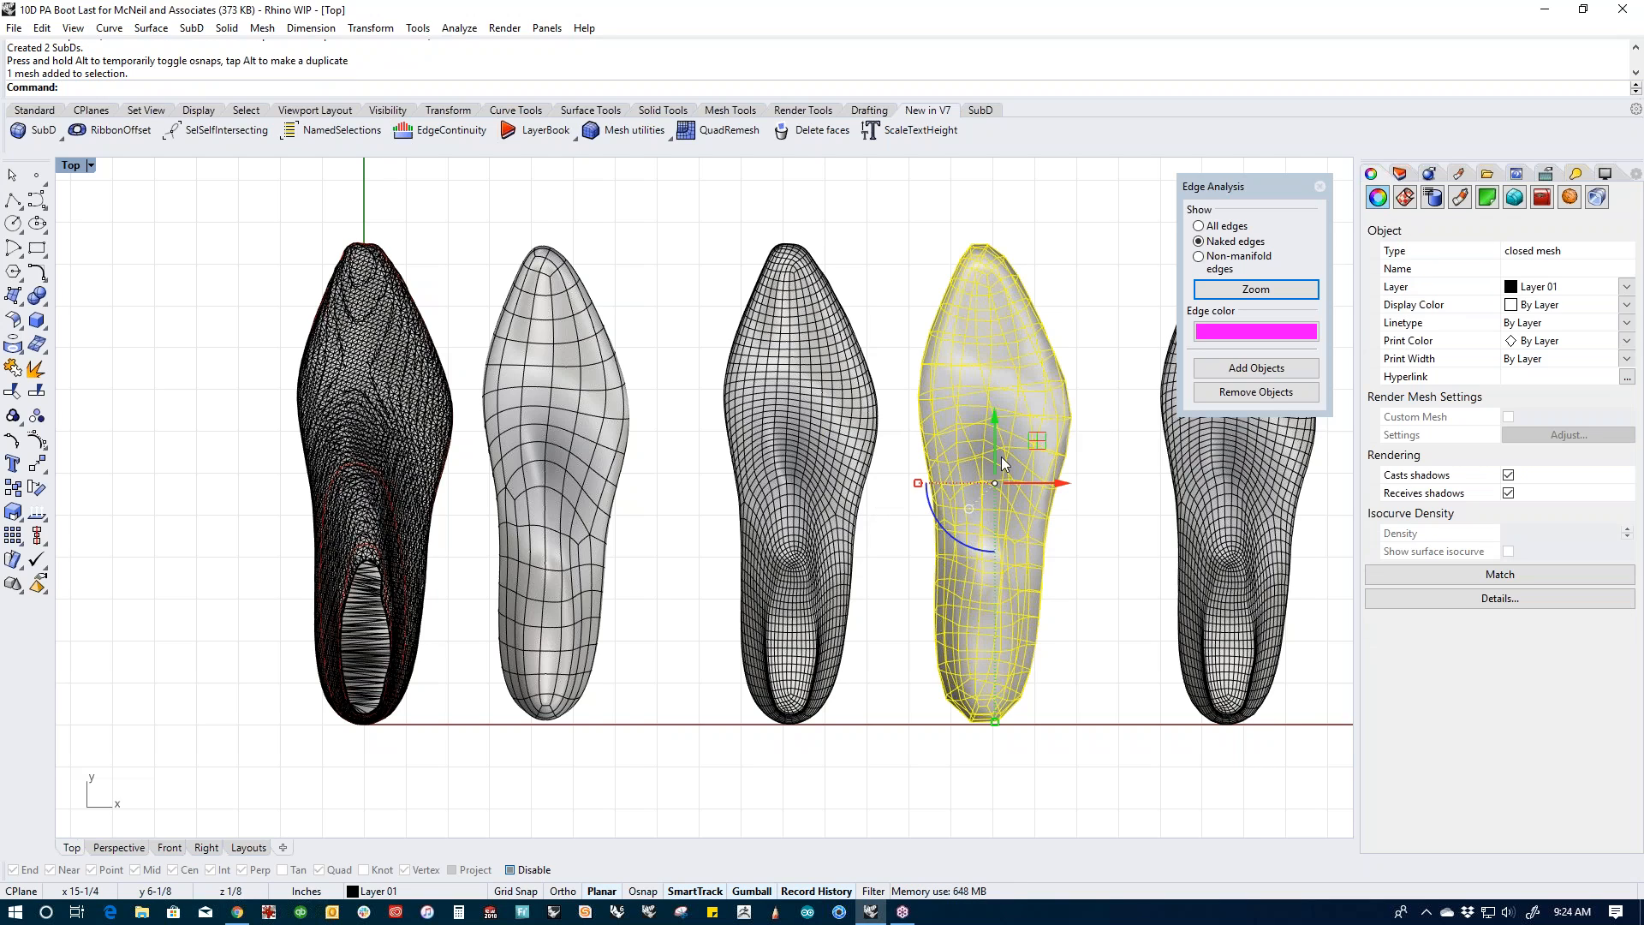
middle_click(1077, 612)
click(1124, 619)
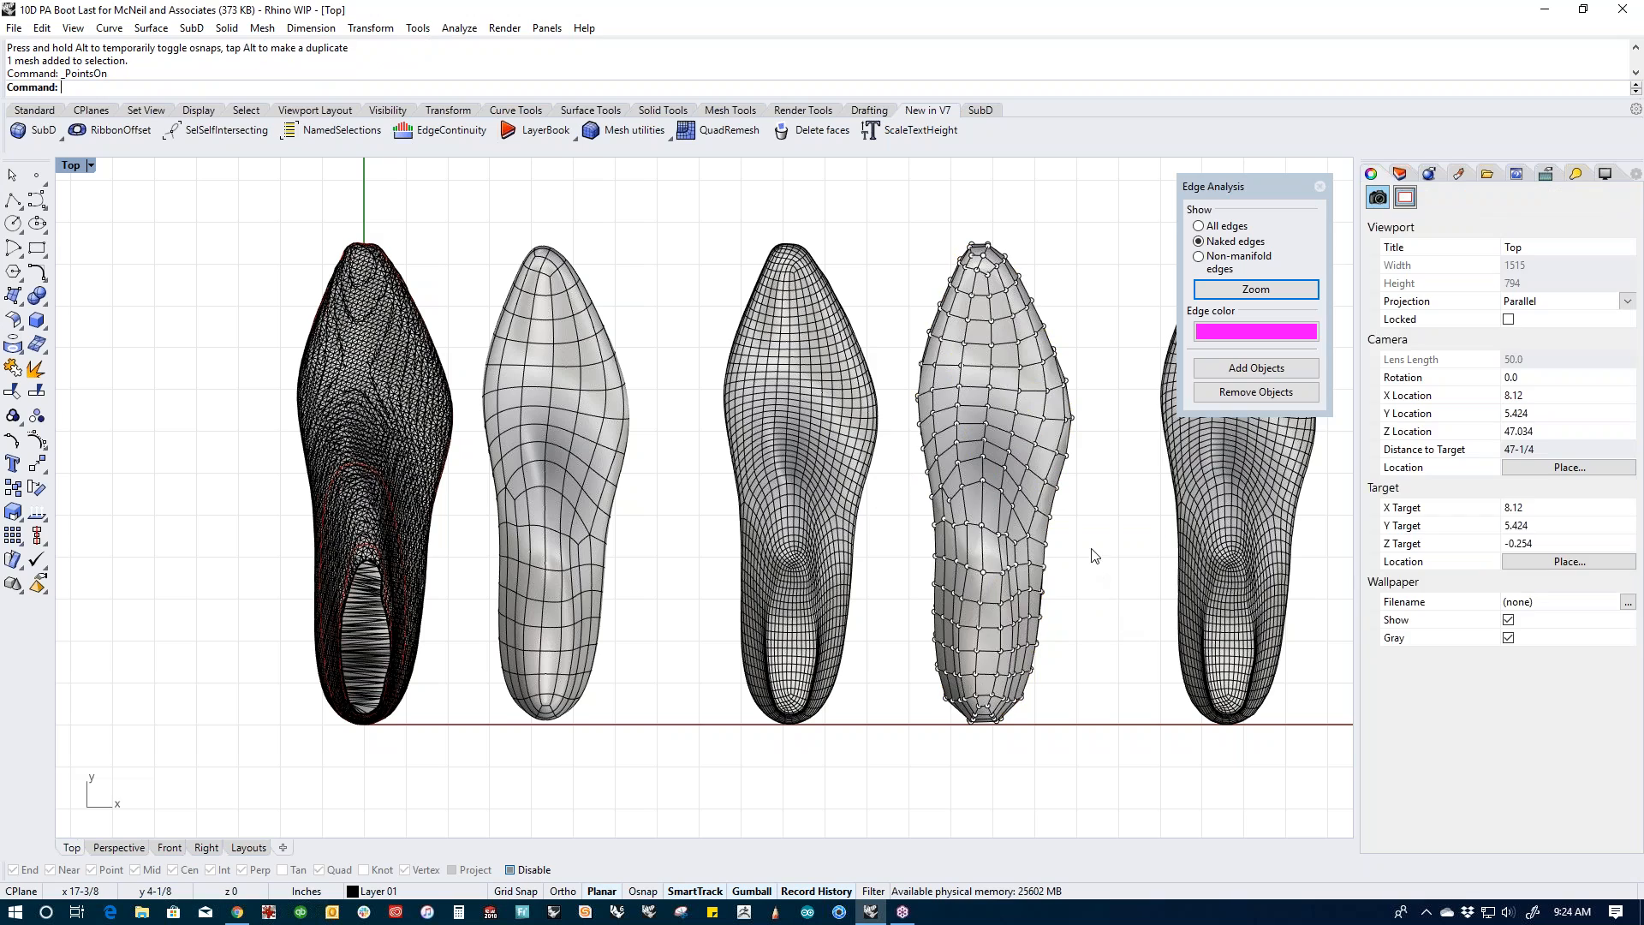
right_drag(1094, 550, 922, 586)
scroll(874, 473, up, 3)
scroll(882, 310, up, 5)
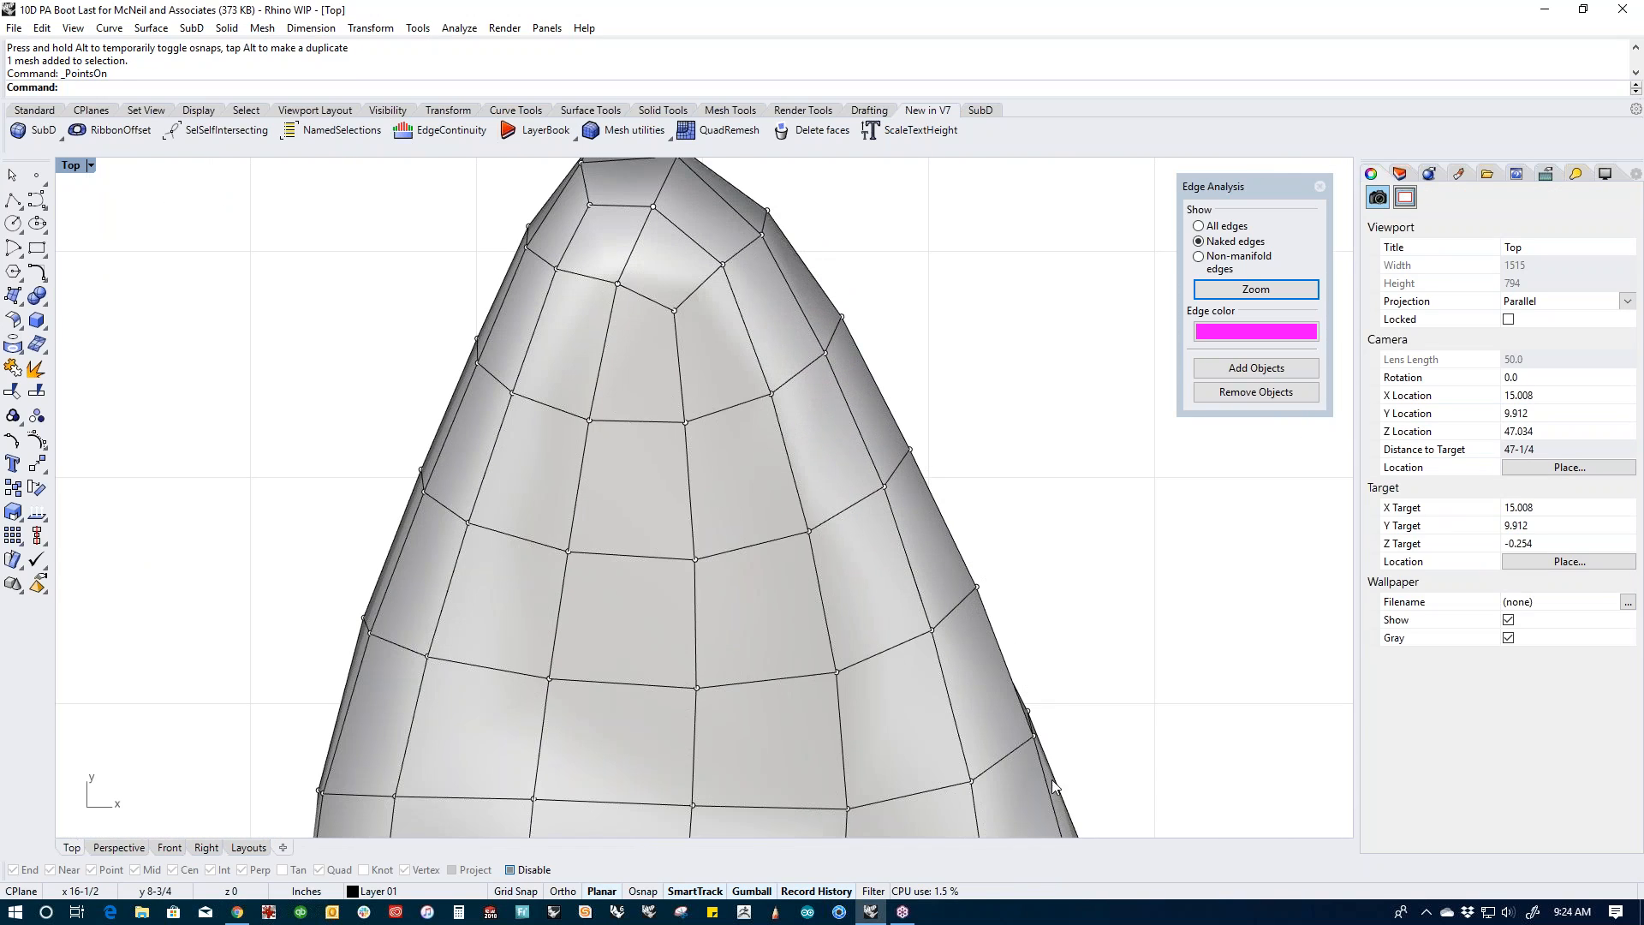
scroll(1013, 526, down, 6)
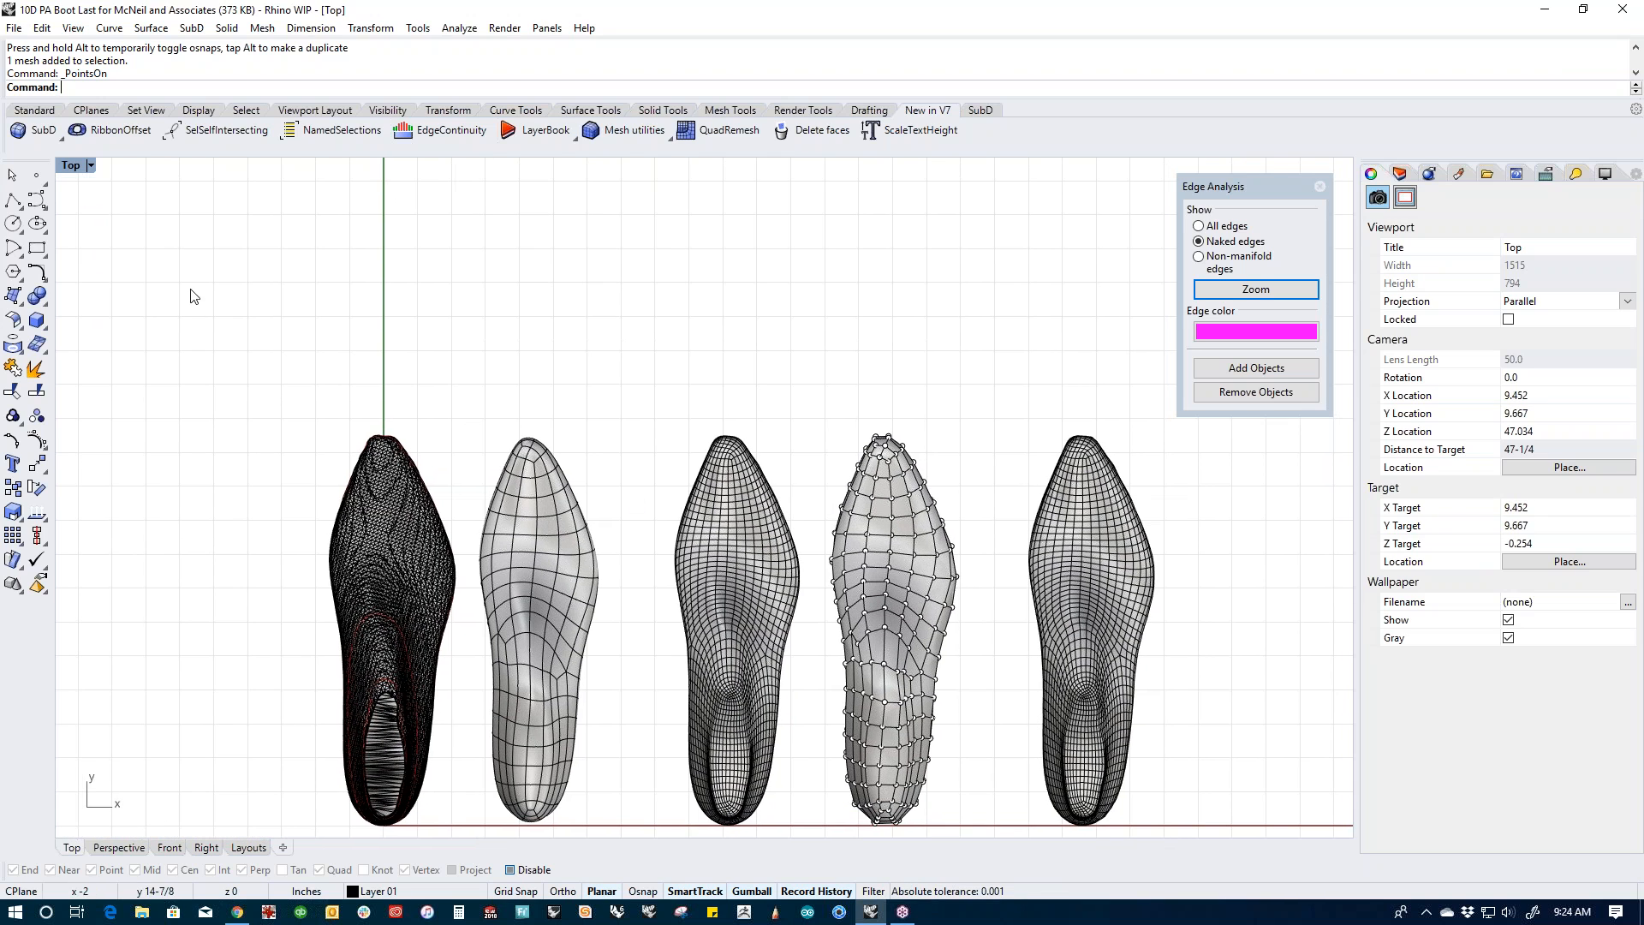
Step: Draw an arched degree-3 curve from four control points above the lasts and turn on its control points
click(37, 202)
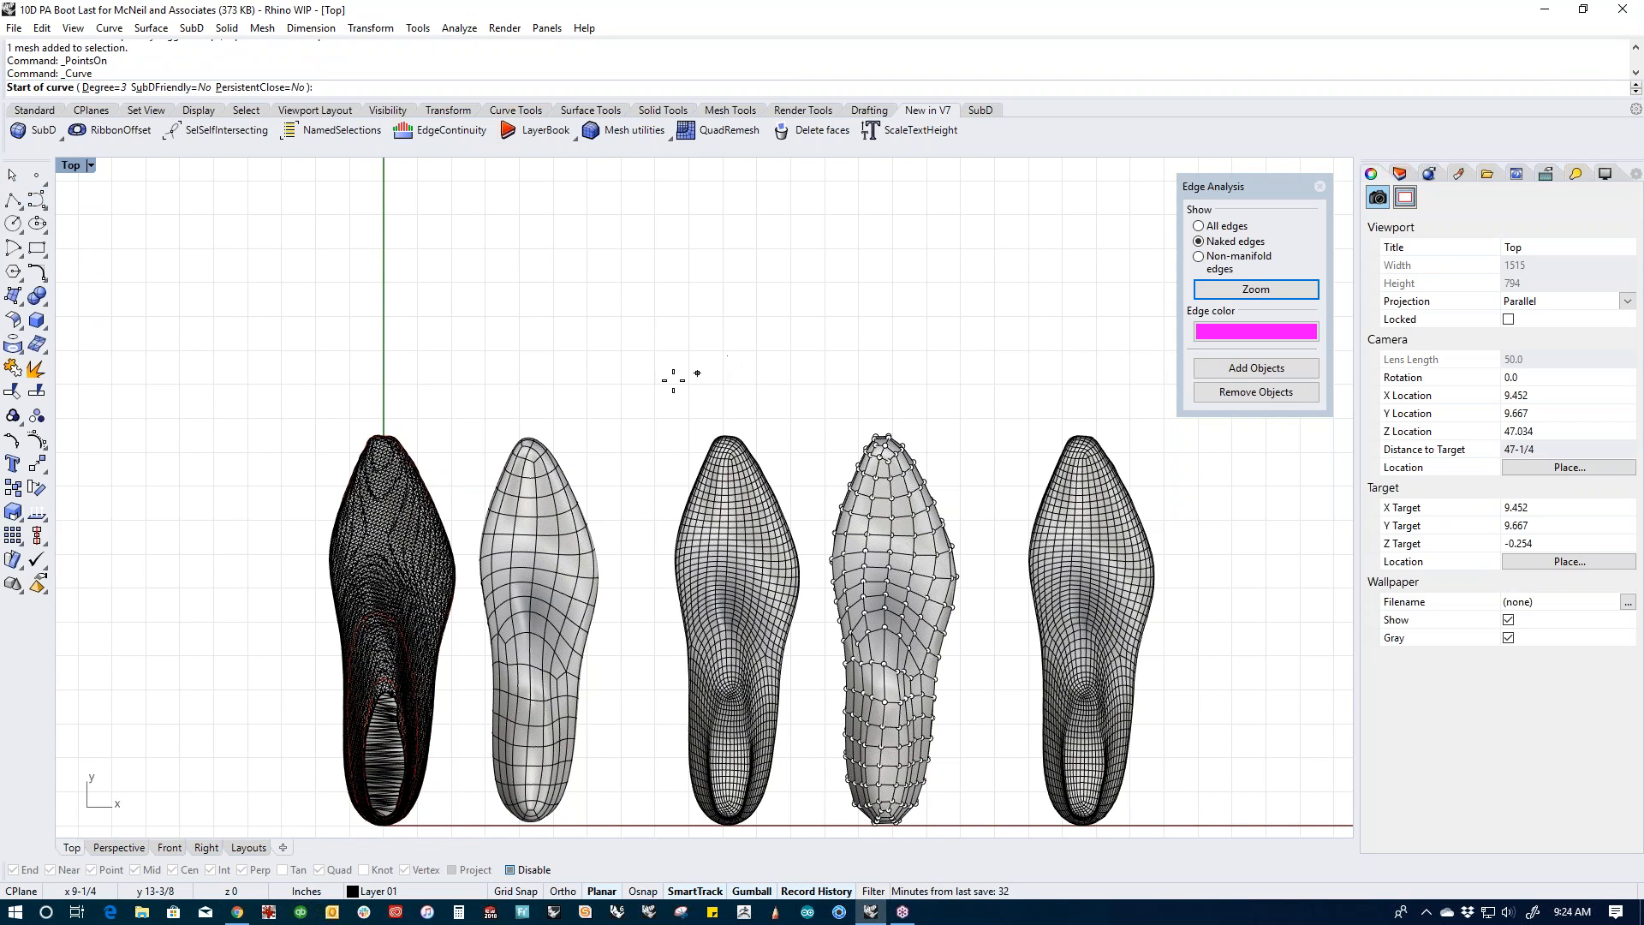
click(505, 359)
click(694, 235)
click(985, 245)
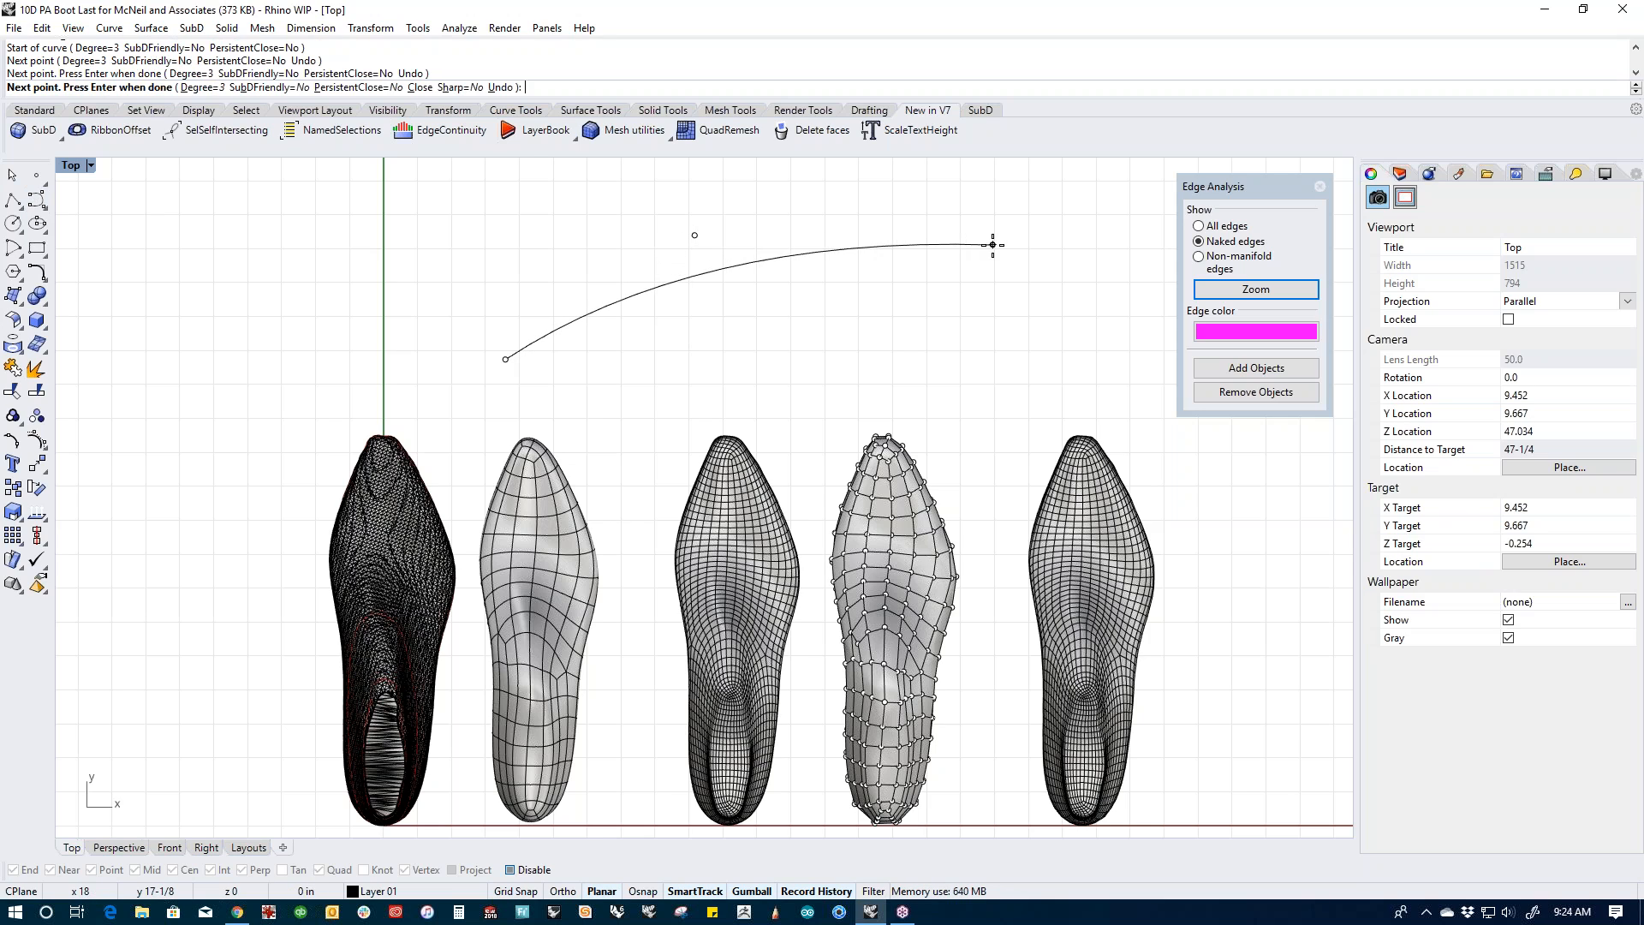
click(1145, 370)
key(Return)
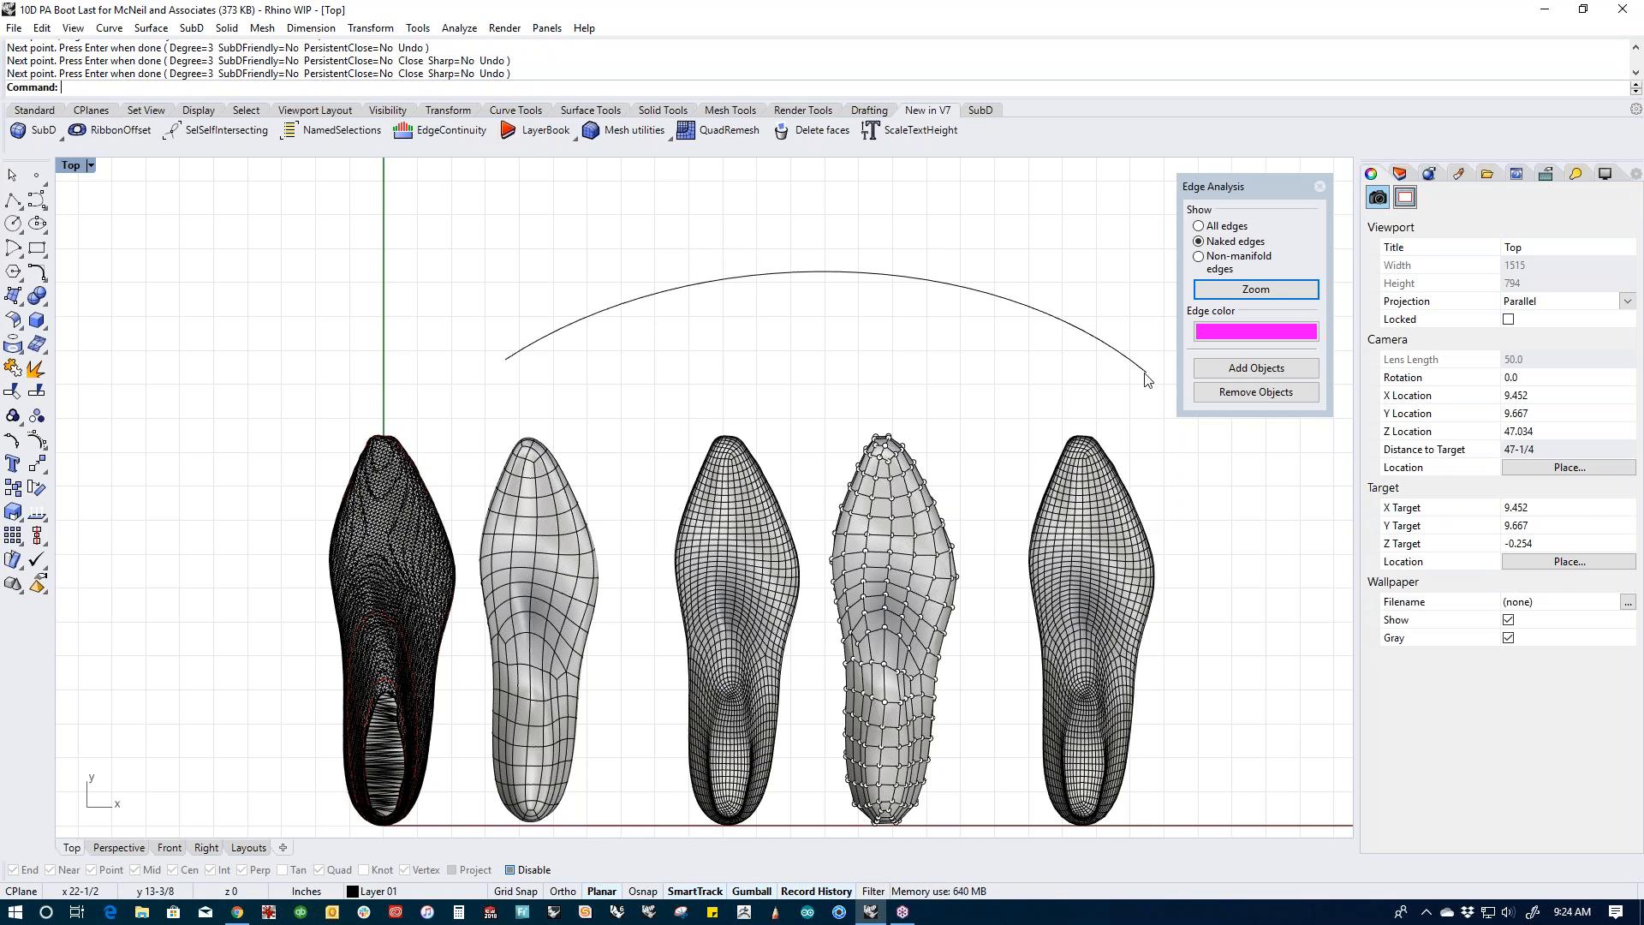
click(968, 289)
middle_click(991, 382)
click(1037, 403)
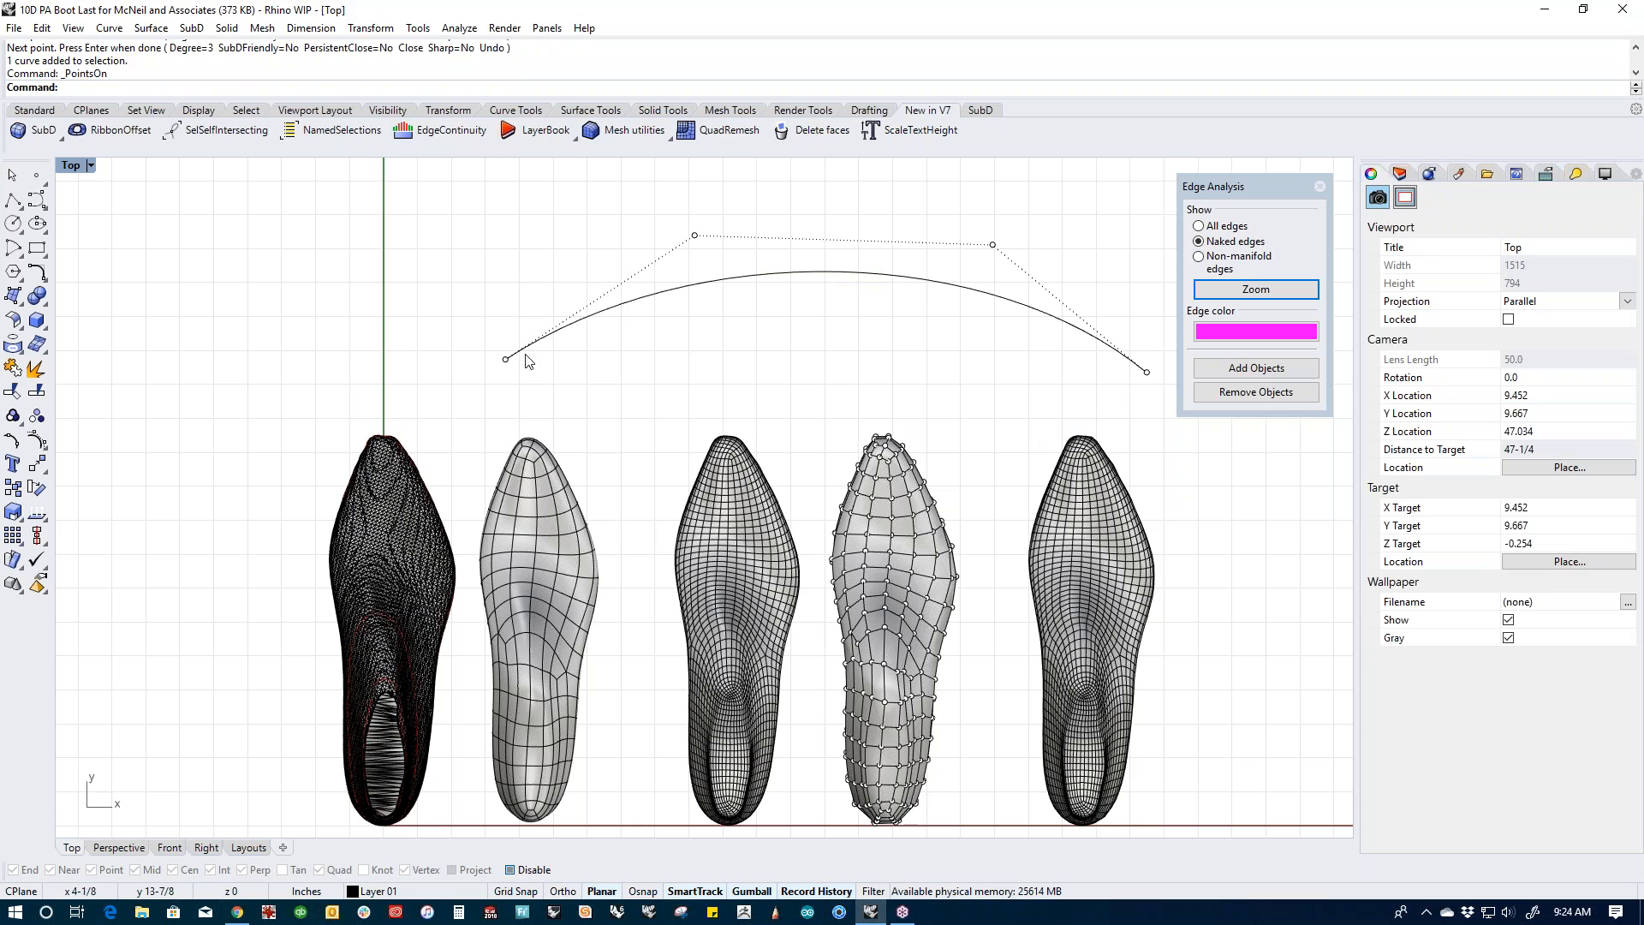
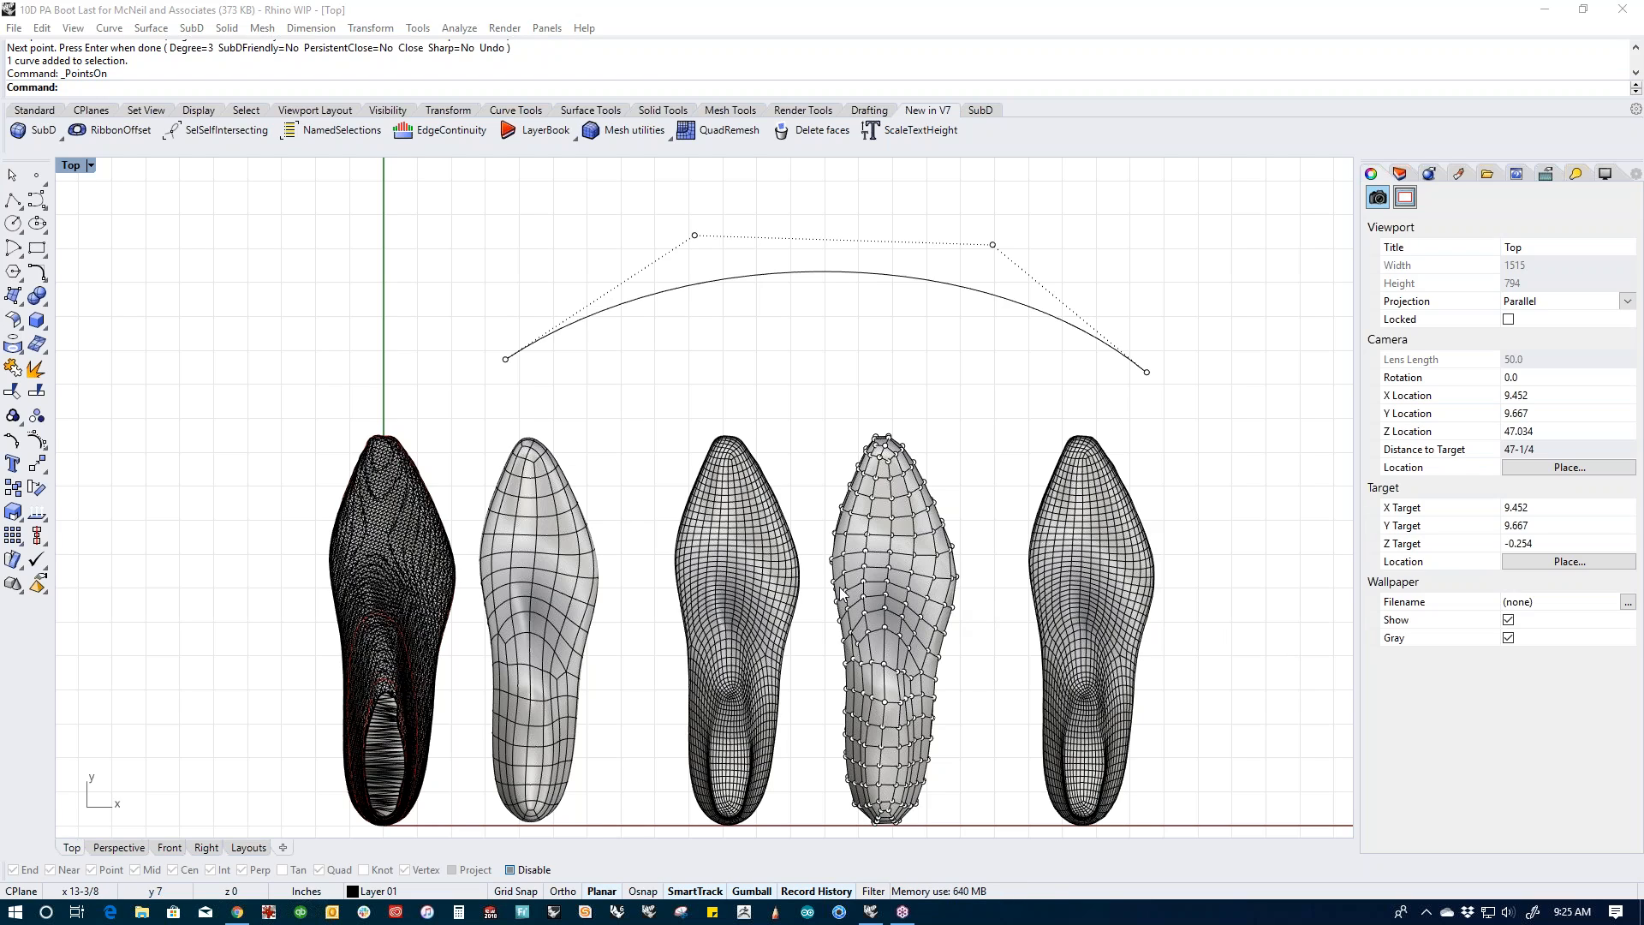
Step: Compare the original last, the coarse quad mesh and the coarse SubD by selecting each in turn
click(399, 552)
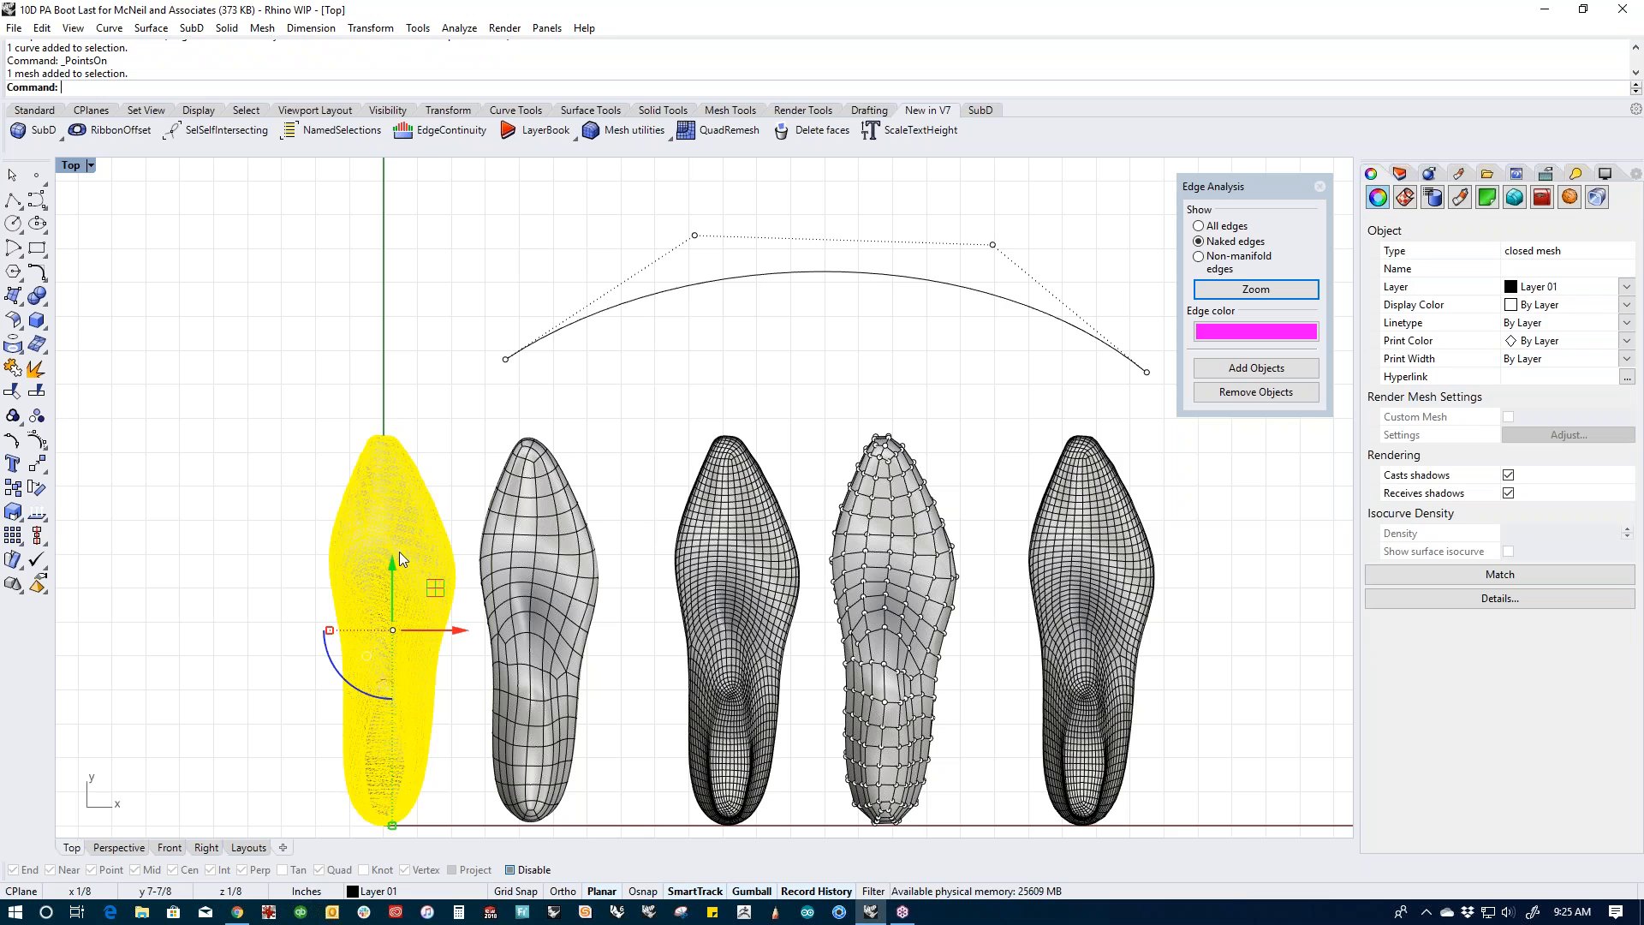
click(910, 552)
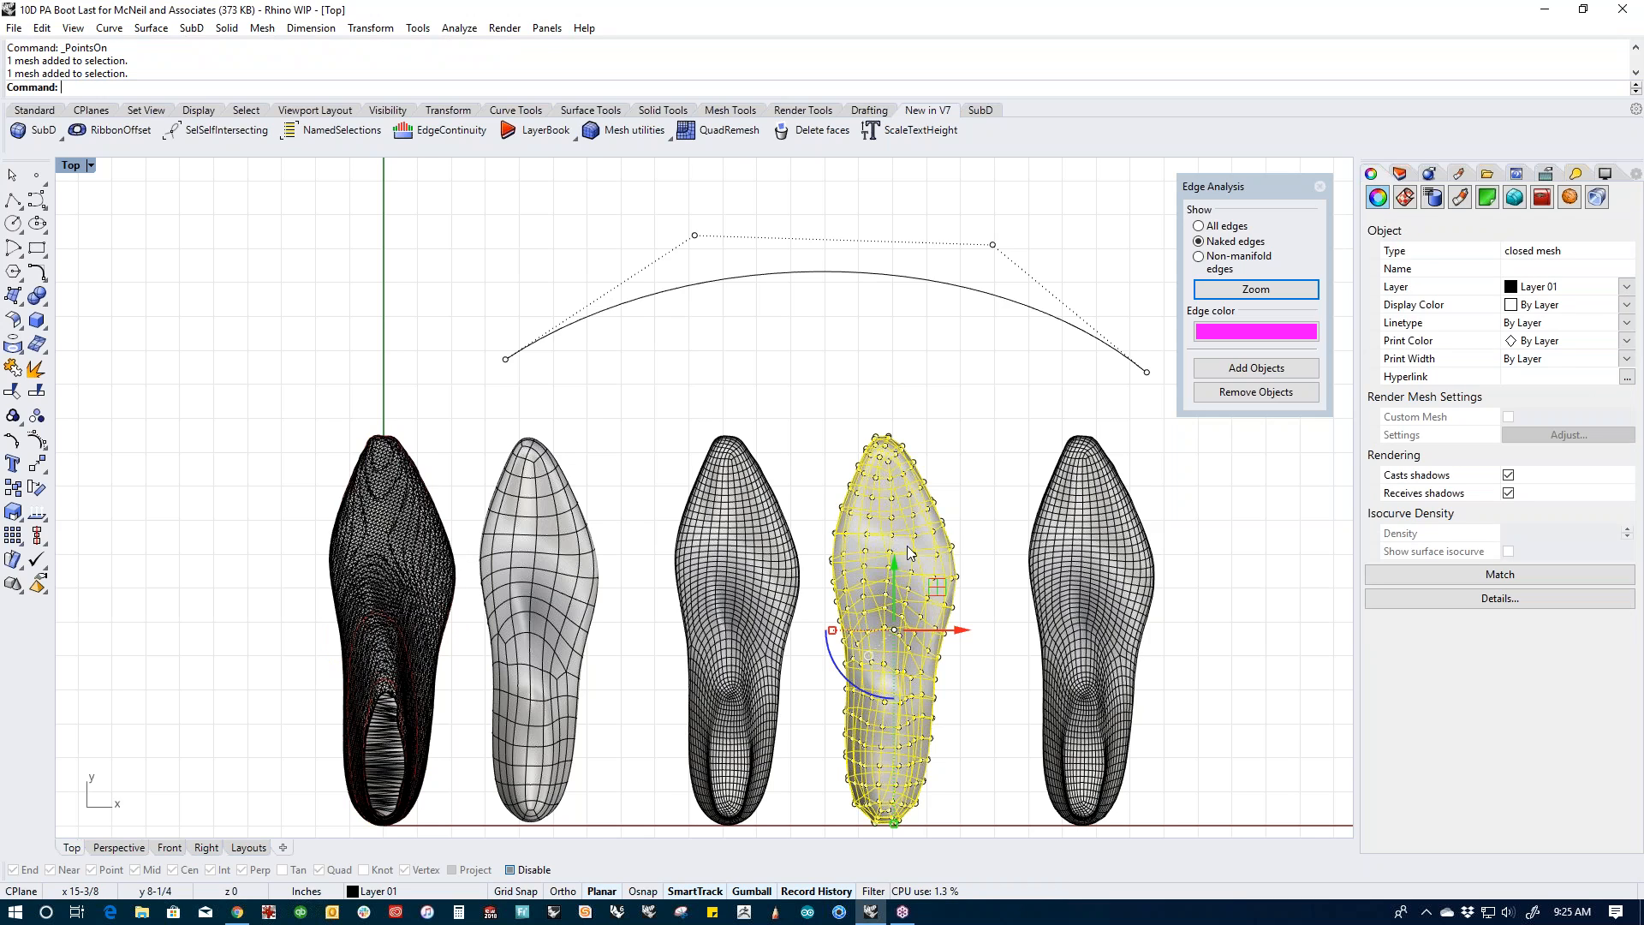
click(546, 563)
click(650, 452)
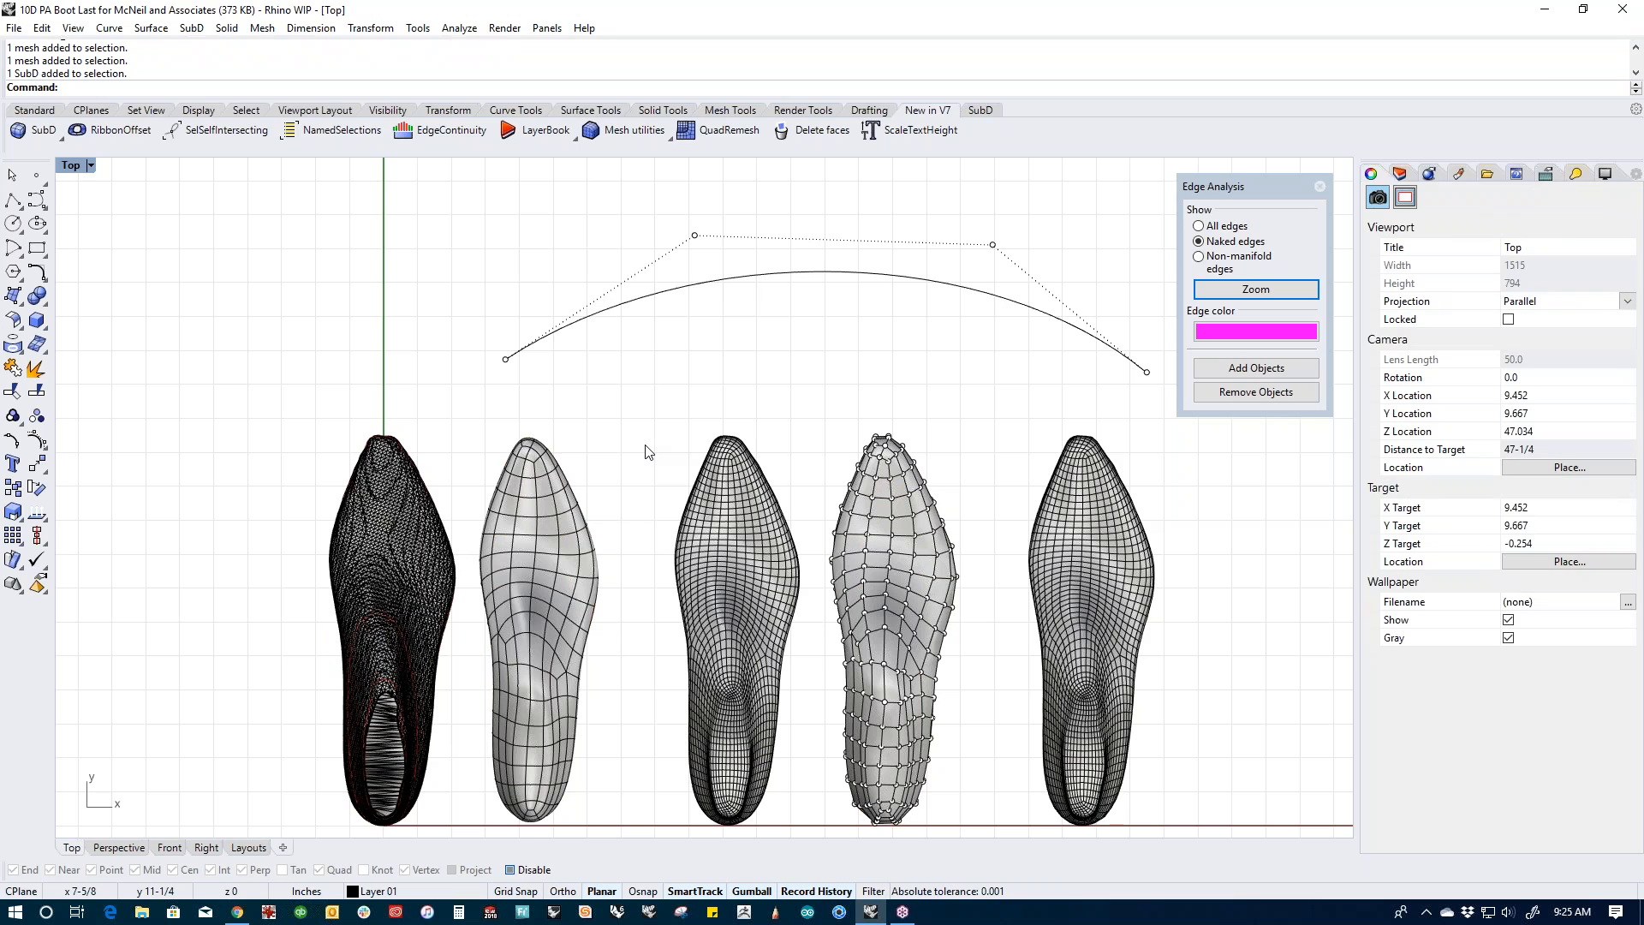
Step: Isolate the coarse SubD last so that every other object is hidden
click(551, 577)
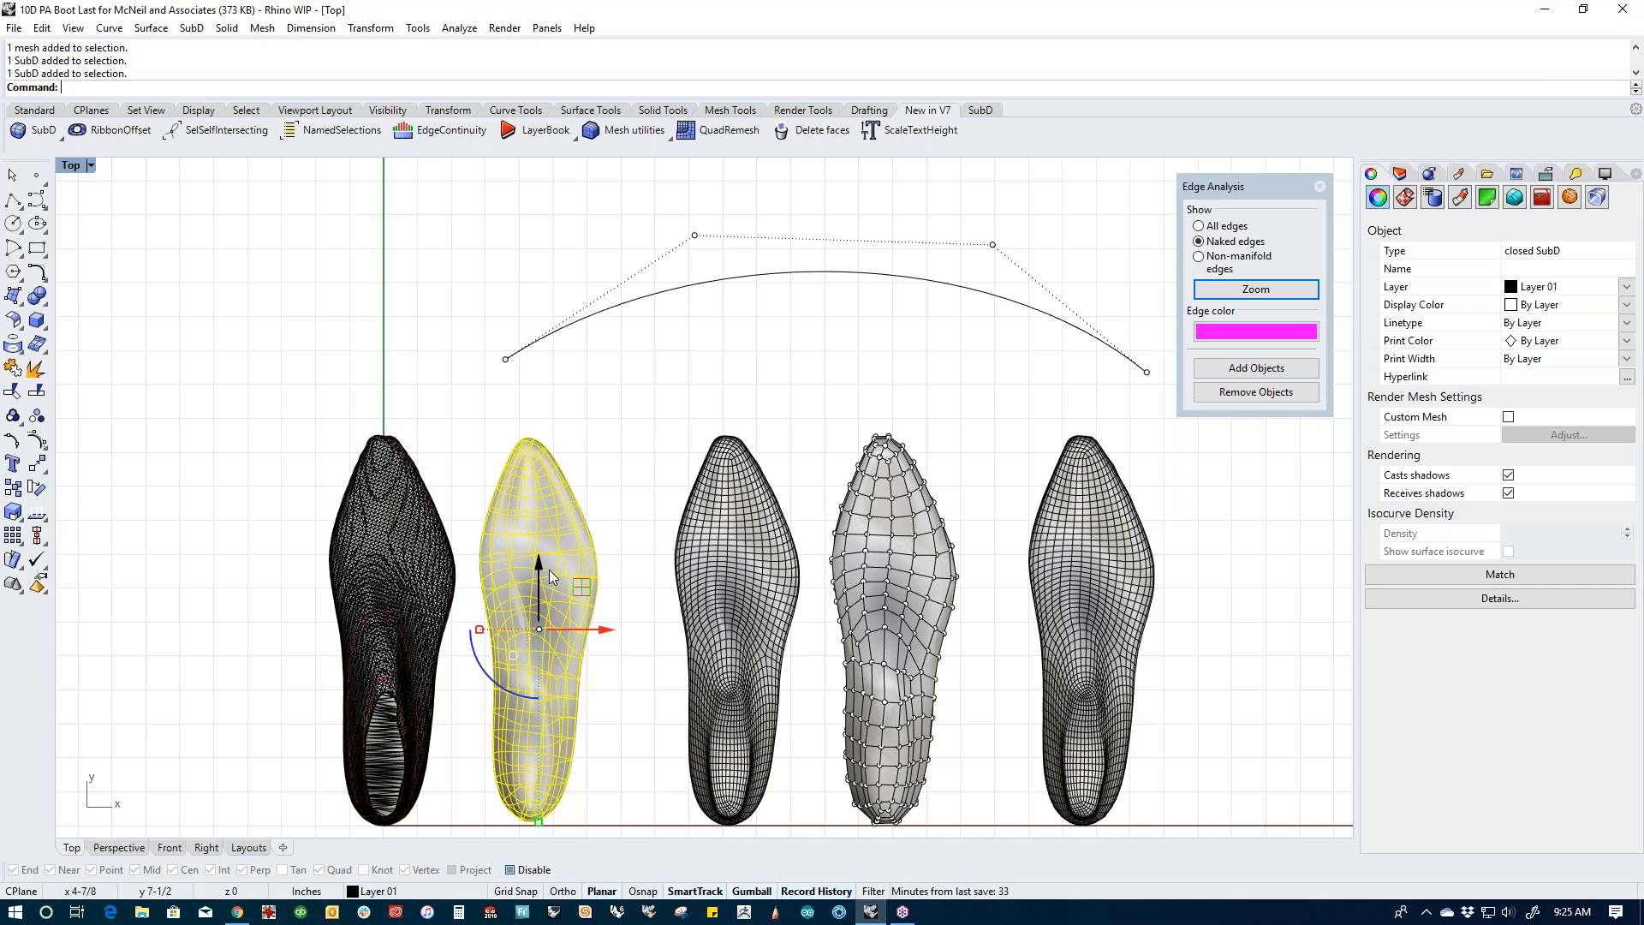
text(Isolate)
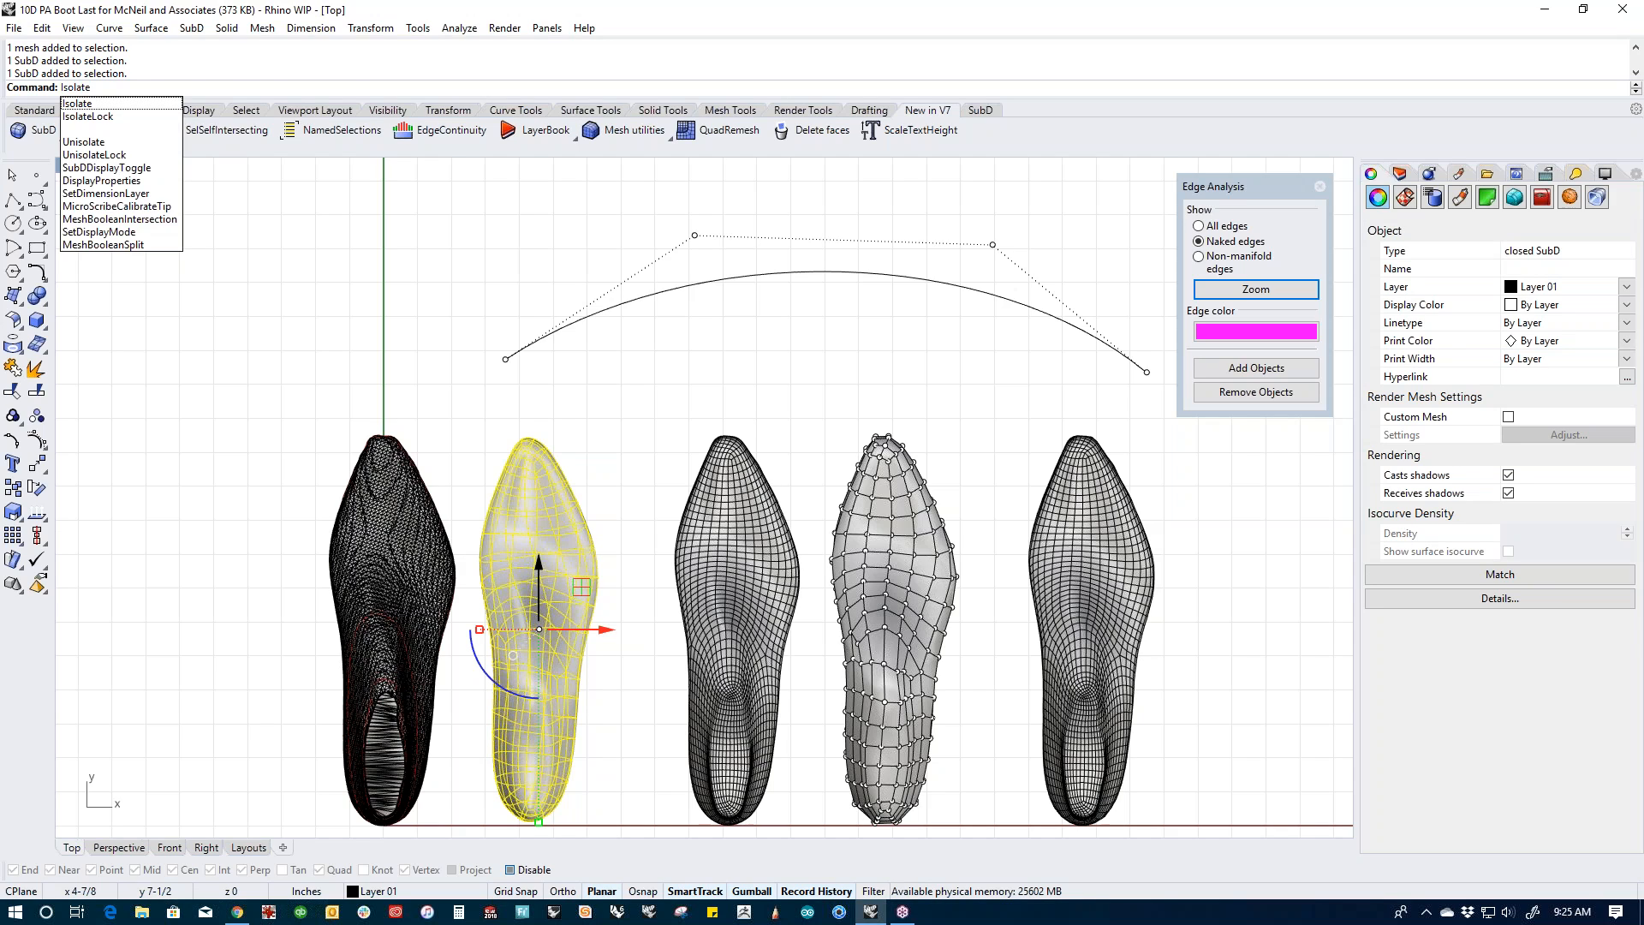
key(Return)
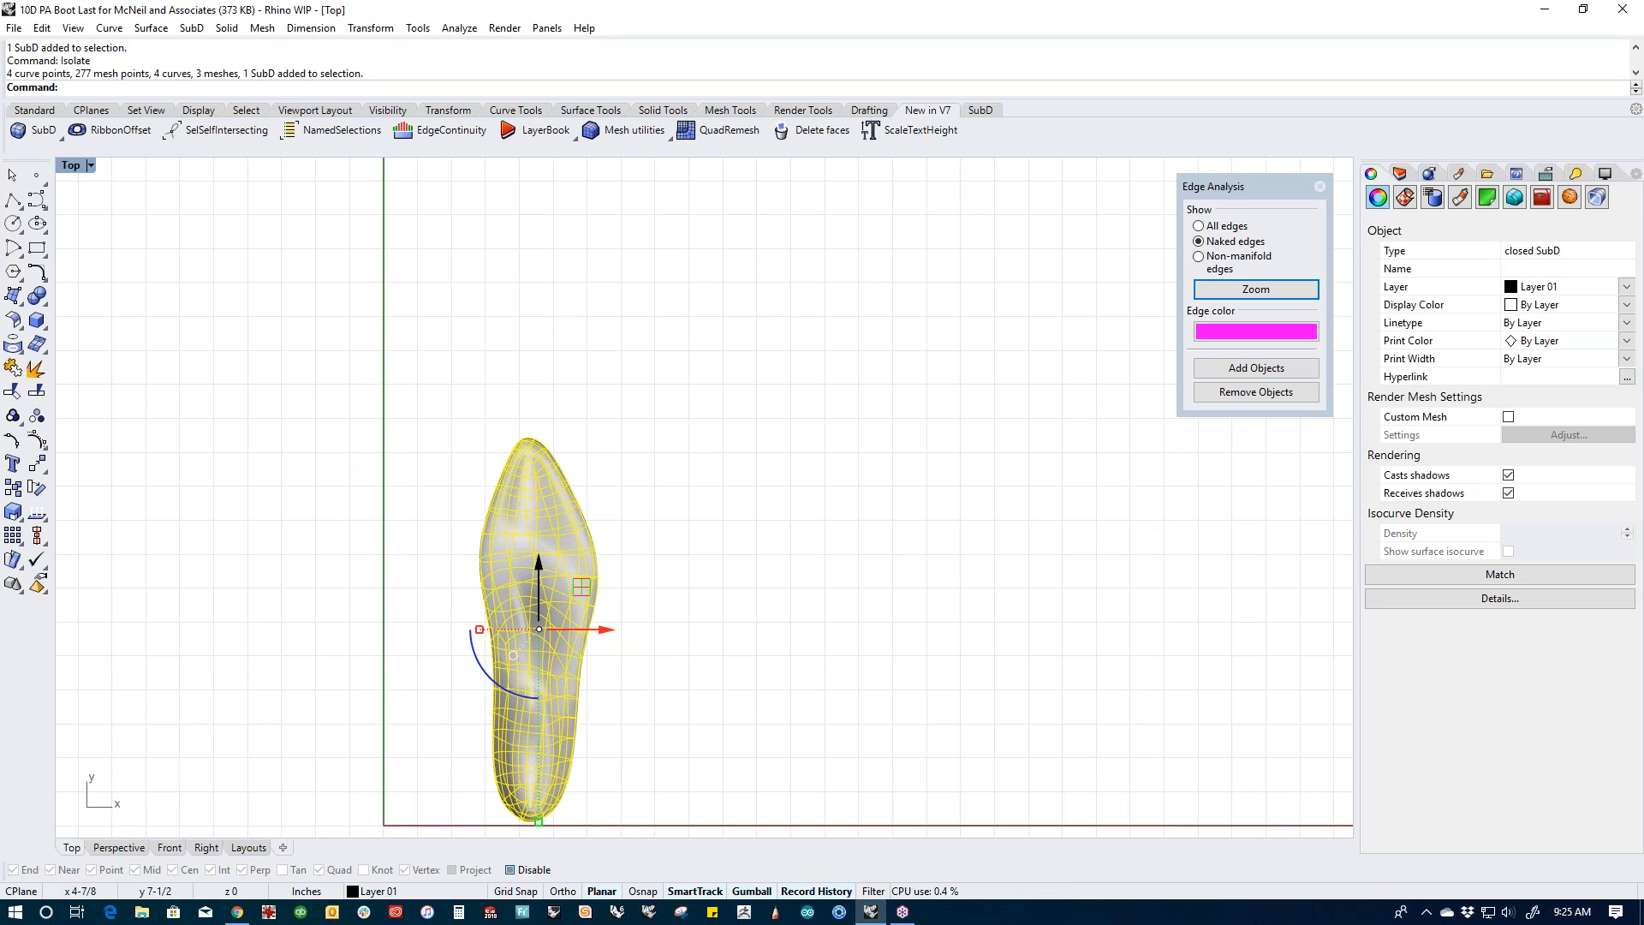
click(682, 660)
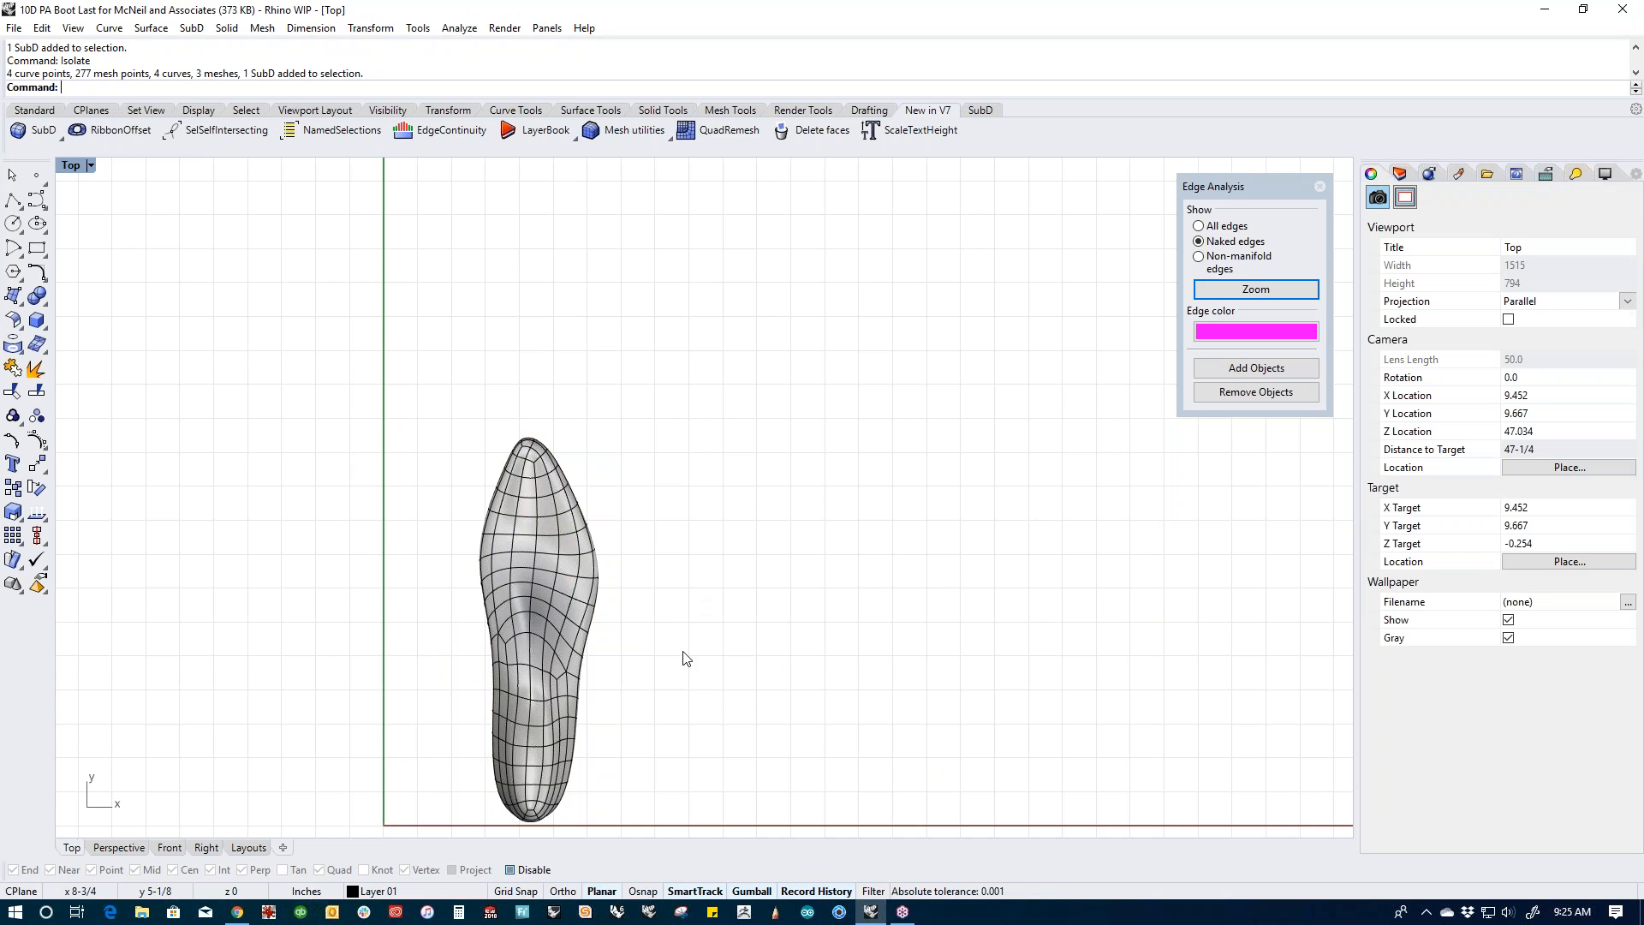
Step: Turn on the coarse SubD's control points and examine how its control net relates to the smooth surface
scroll(655, 477, up, 3)
click(655, 473)
middle_click(682, 474)
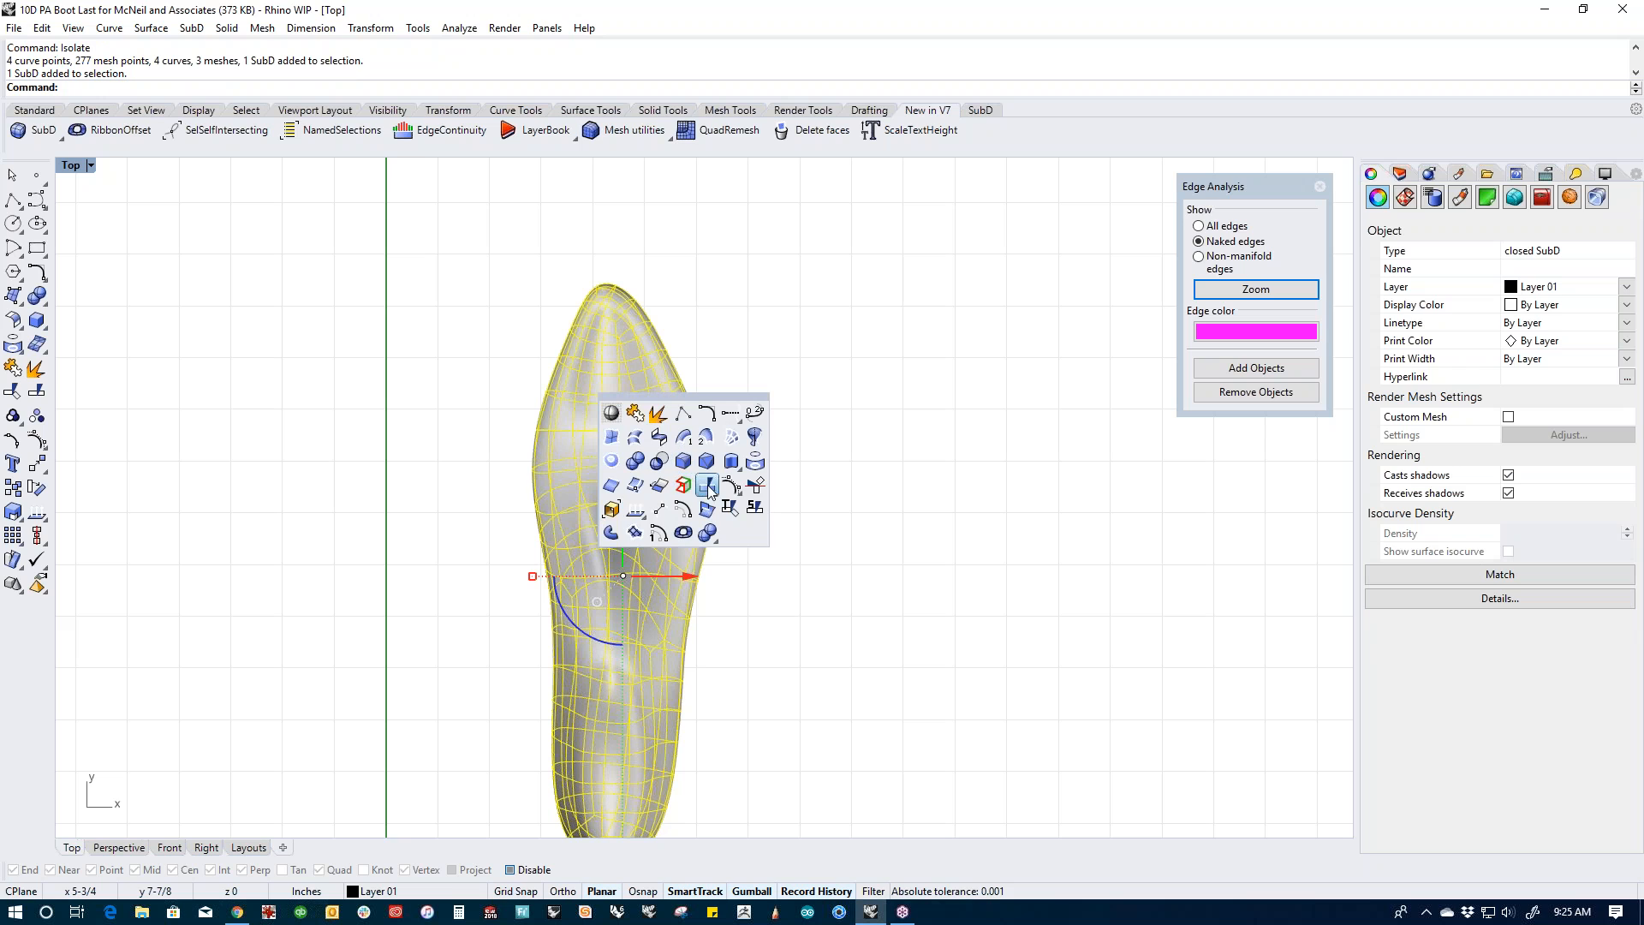
click(730, 489)
scroll(730, 490, up, 8)
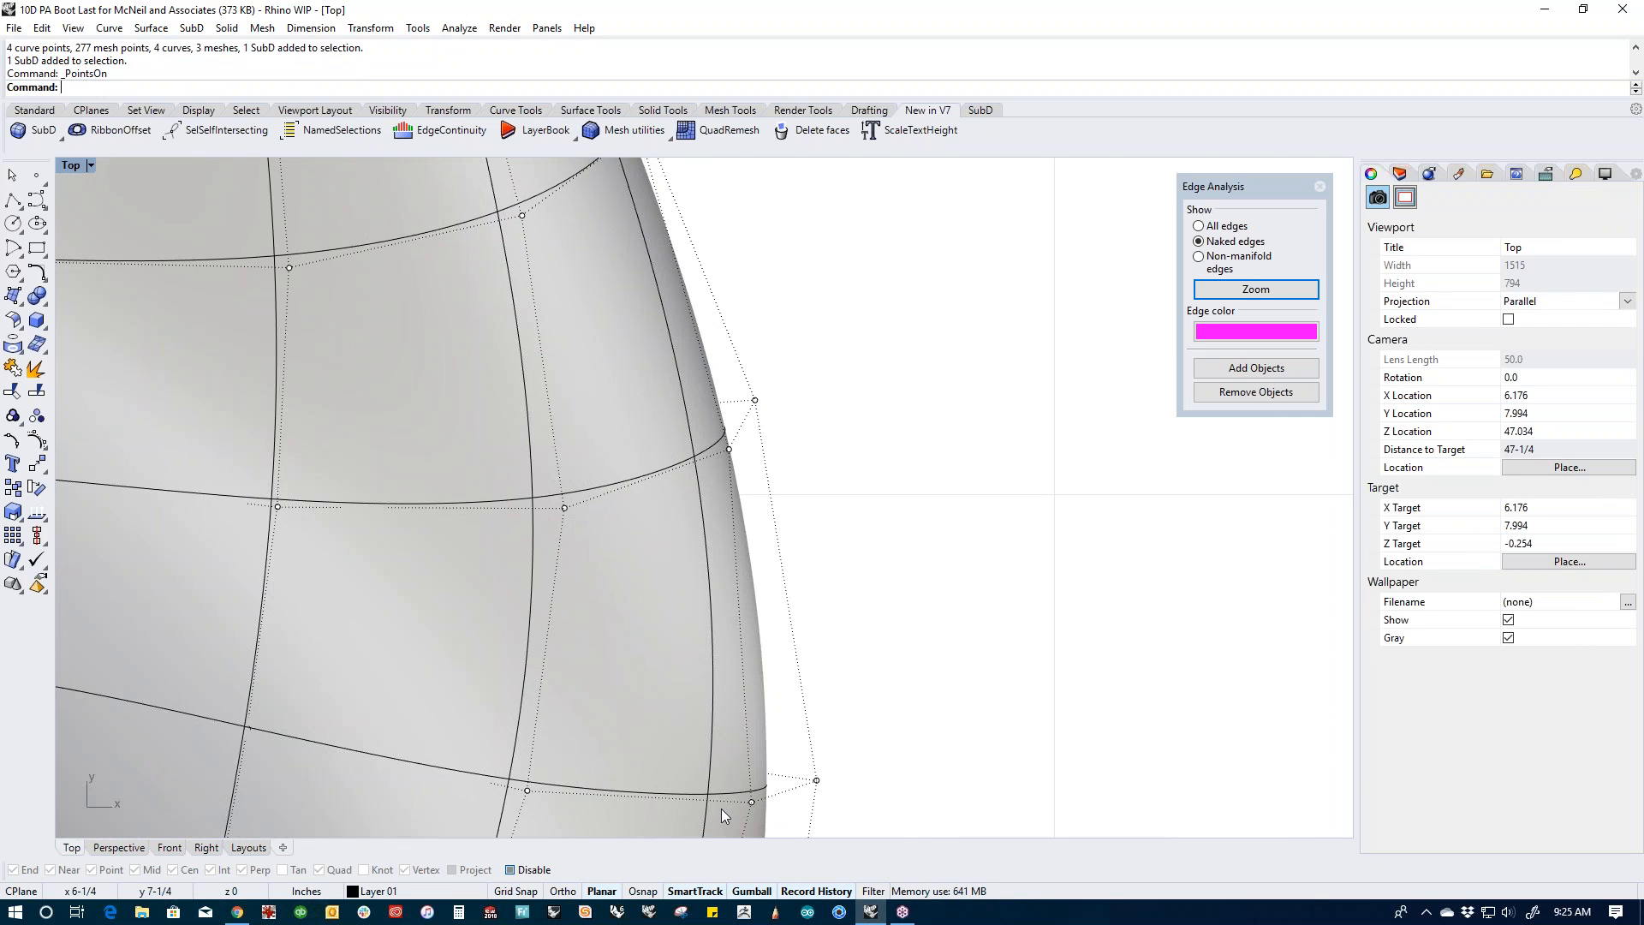
scroll(716, 416, down, 3)
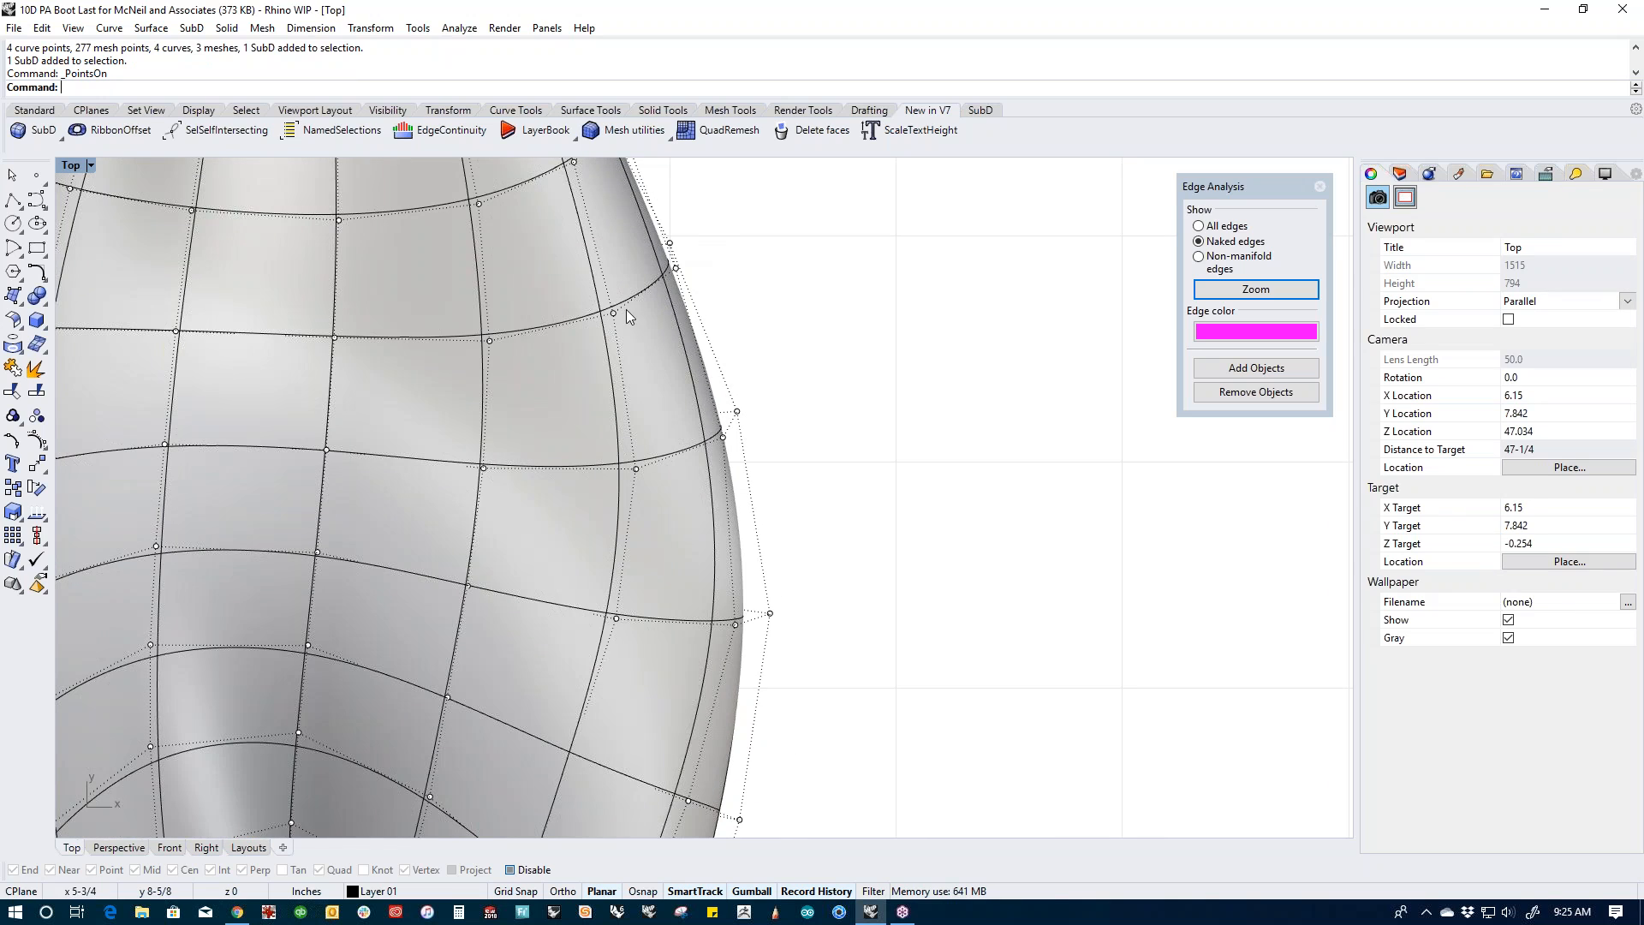
scroll(764, 492, down, 4)
right_drag(846, 658, 771, 569)
scroll(826, 554, down, 6)
scroll(741, 444, up, 4)
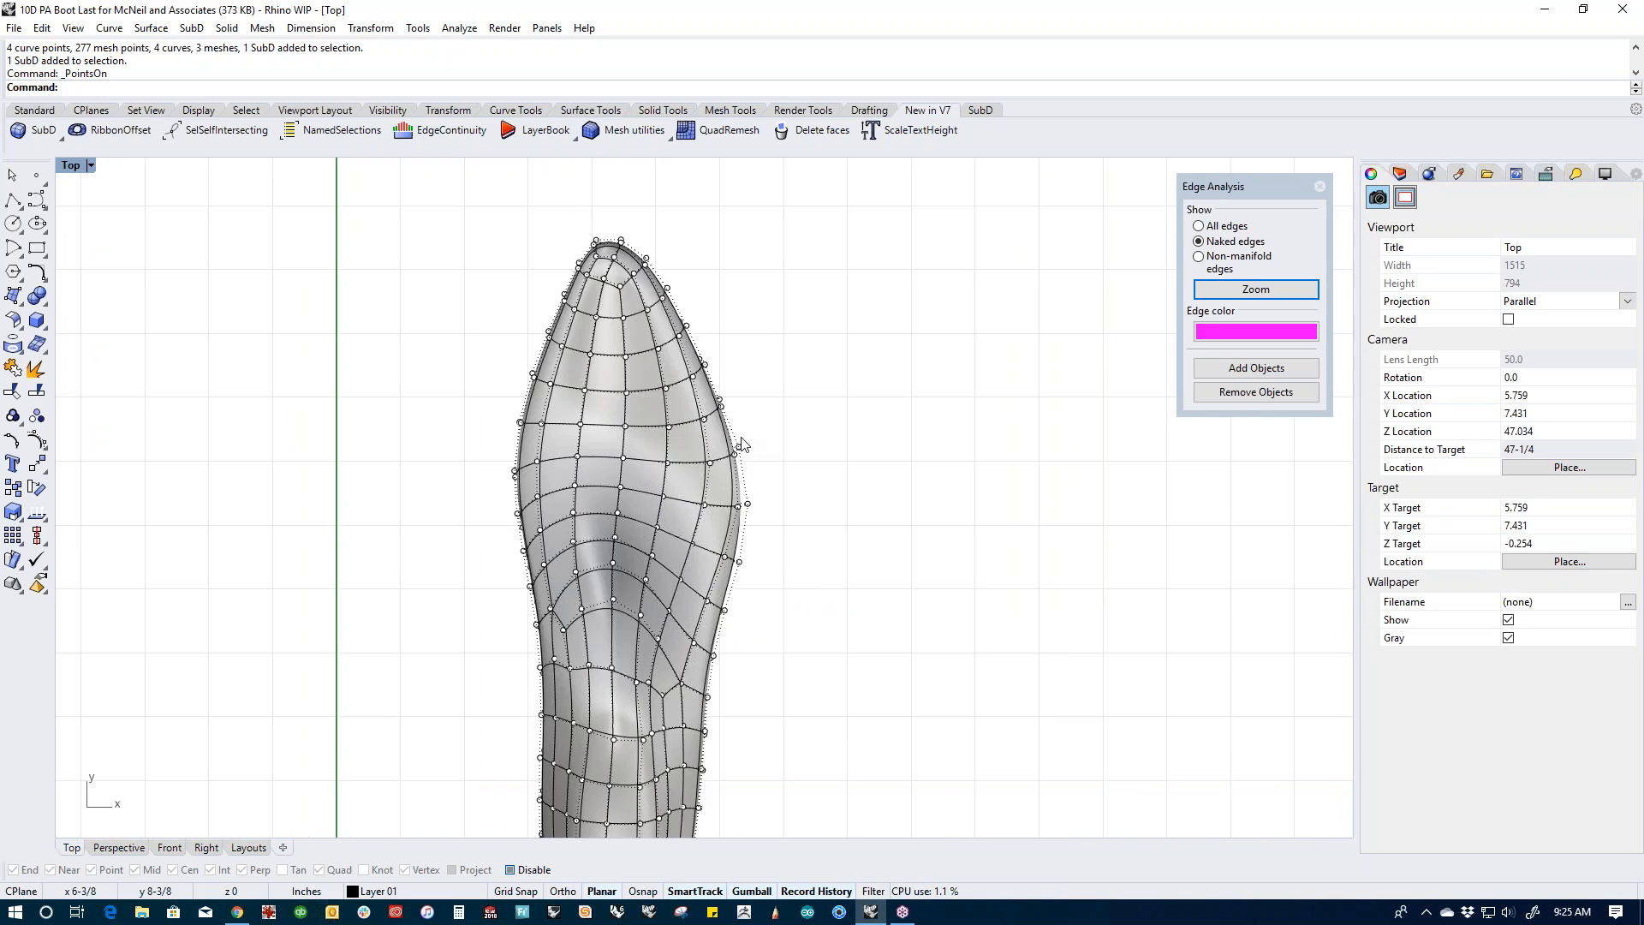
scroll(741, 445, up, 5)
drag(758, 439, 686, 548)
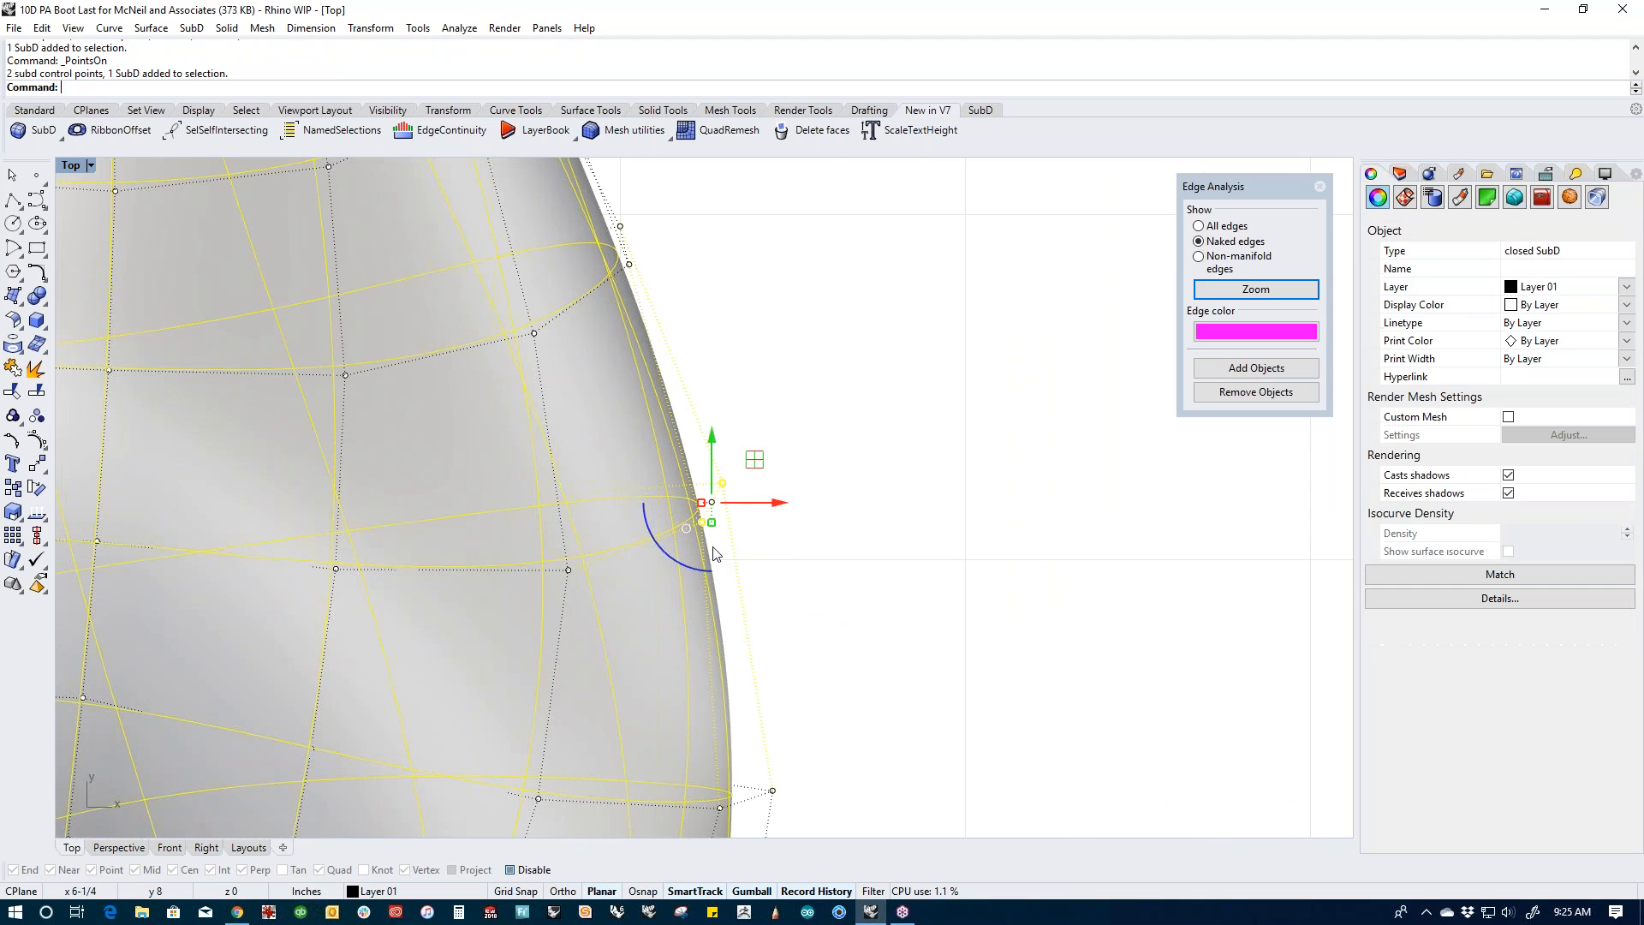
click(819, 580)
middle_click(764, 502)
click(693, 444)
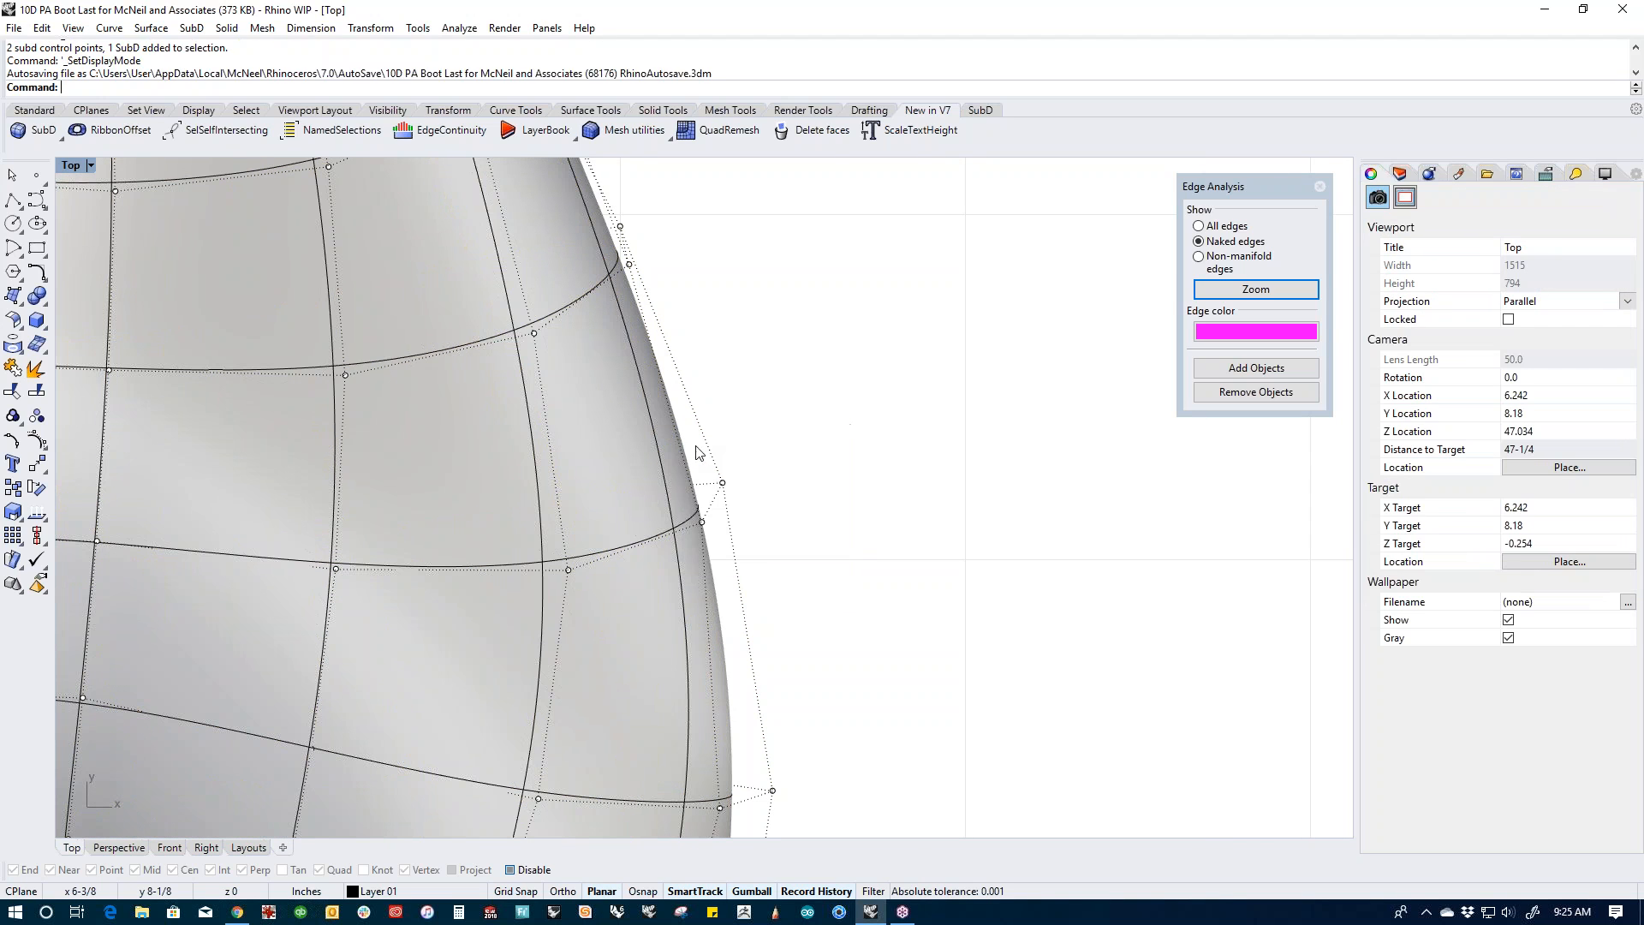
Step: Try moving the control points at the wide side of the SubD's forefoot inward along X, and undo the move
drag(628, 435, 838, 582)
scroll(827, 537, down, 4)
middle_click(844, 532)
click(774, 481)
scroll(865, 513, down, 4)
mouse_move(846, 514)
mouse_down()
mouse_move(907, 519)
mouse_move(801, 519)
mouse_move(963, 519)
mouse_move(796, 524)
mouse_up()
key(ctrl+z)
key(Escape)
scroll(764, 465, down, 5)
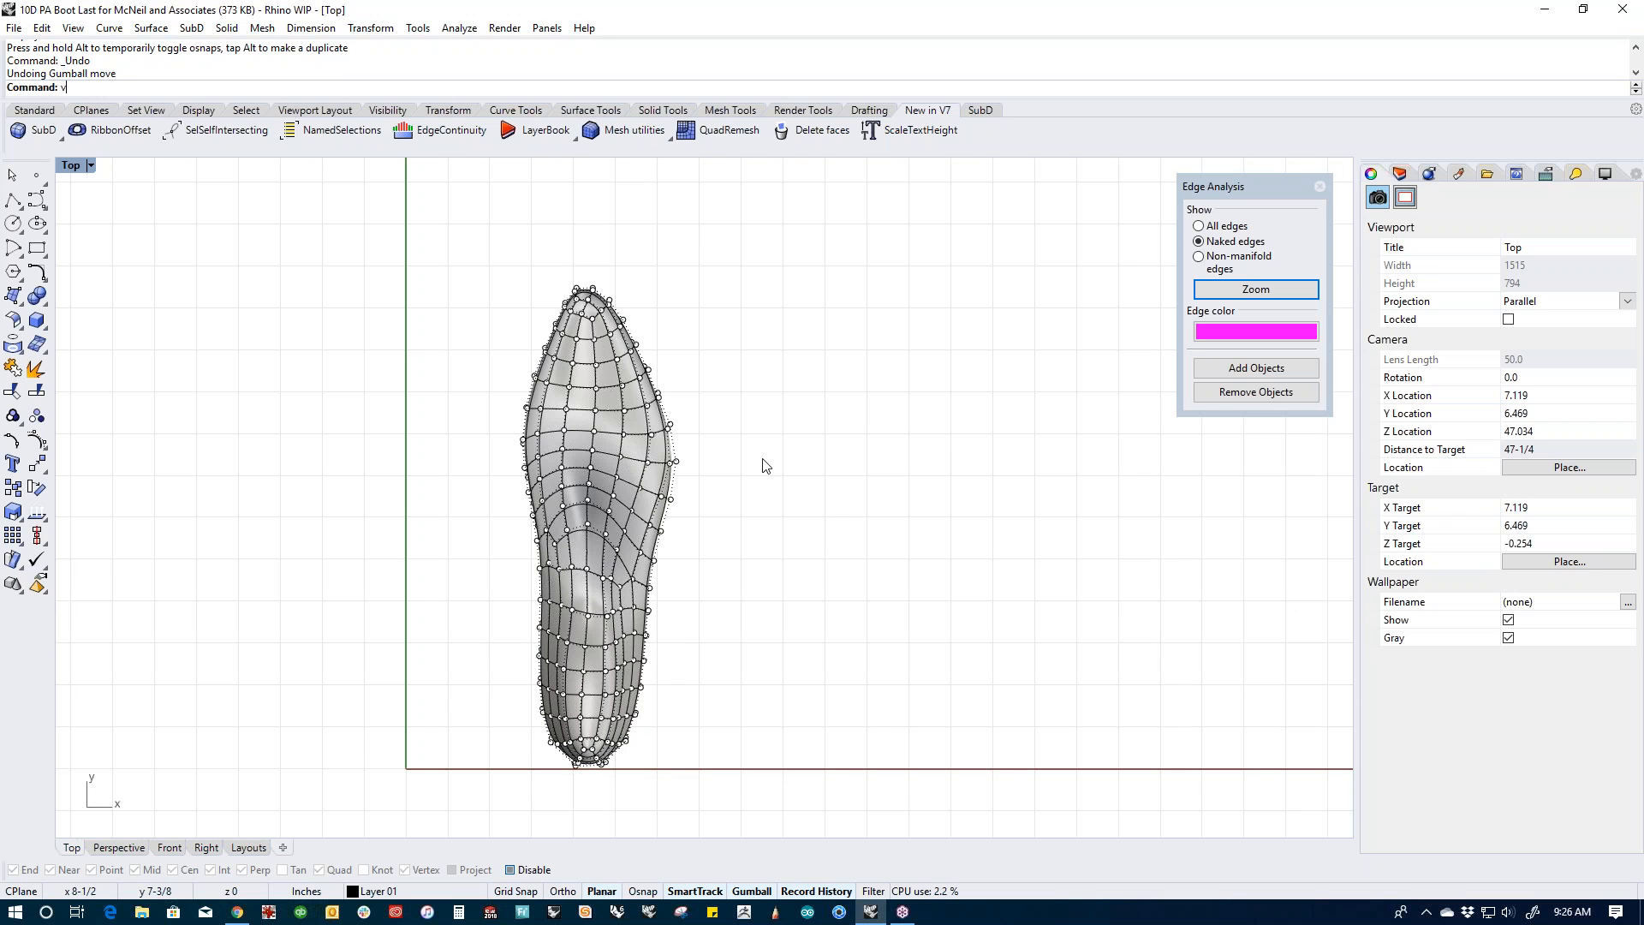
Step: Show the hidden objects again and isolate the coarse SubD last together with the dense SubD last
key(Return)
right_drag(770, 539, 714, 591)
click(773, 511)
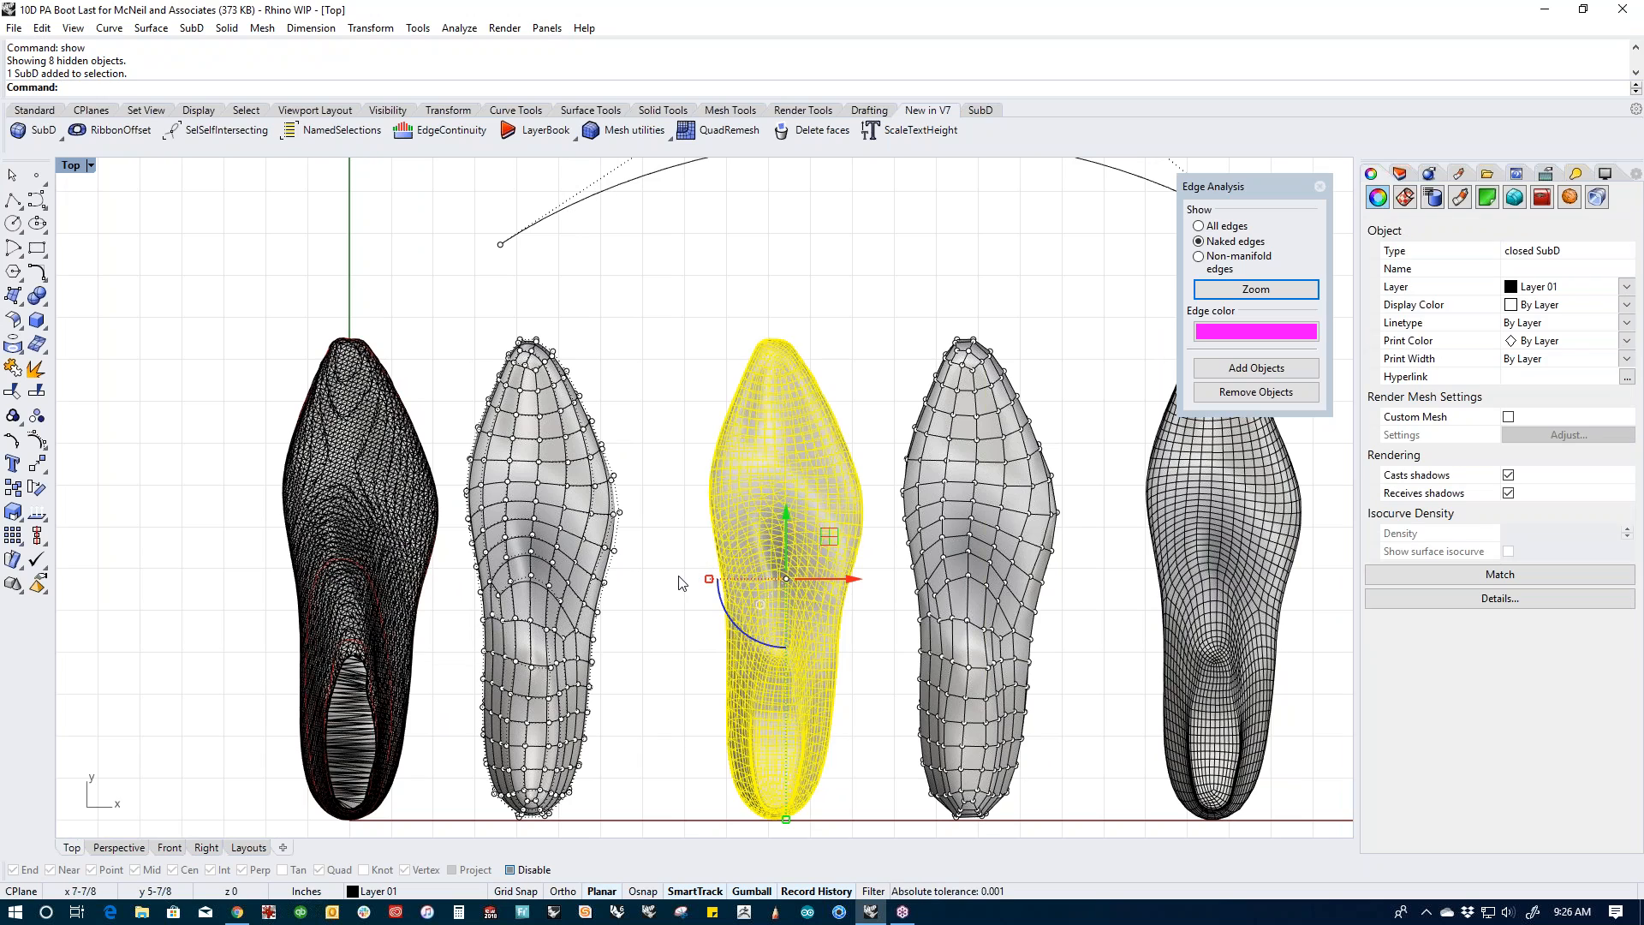
shift+click(575, 535)
key(ctrl+h)
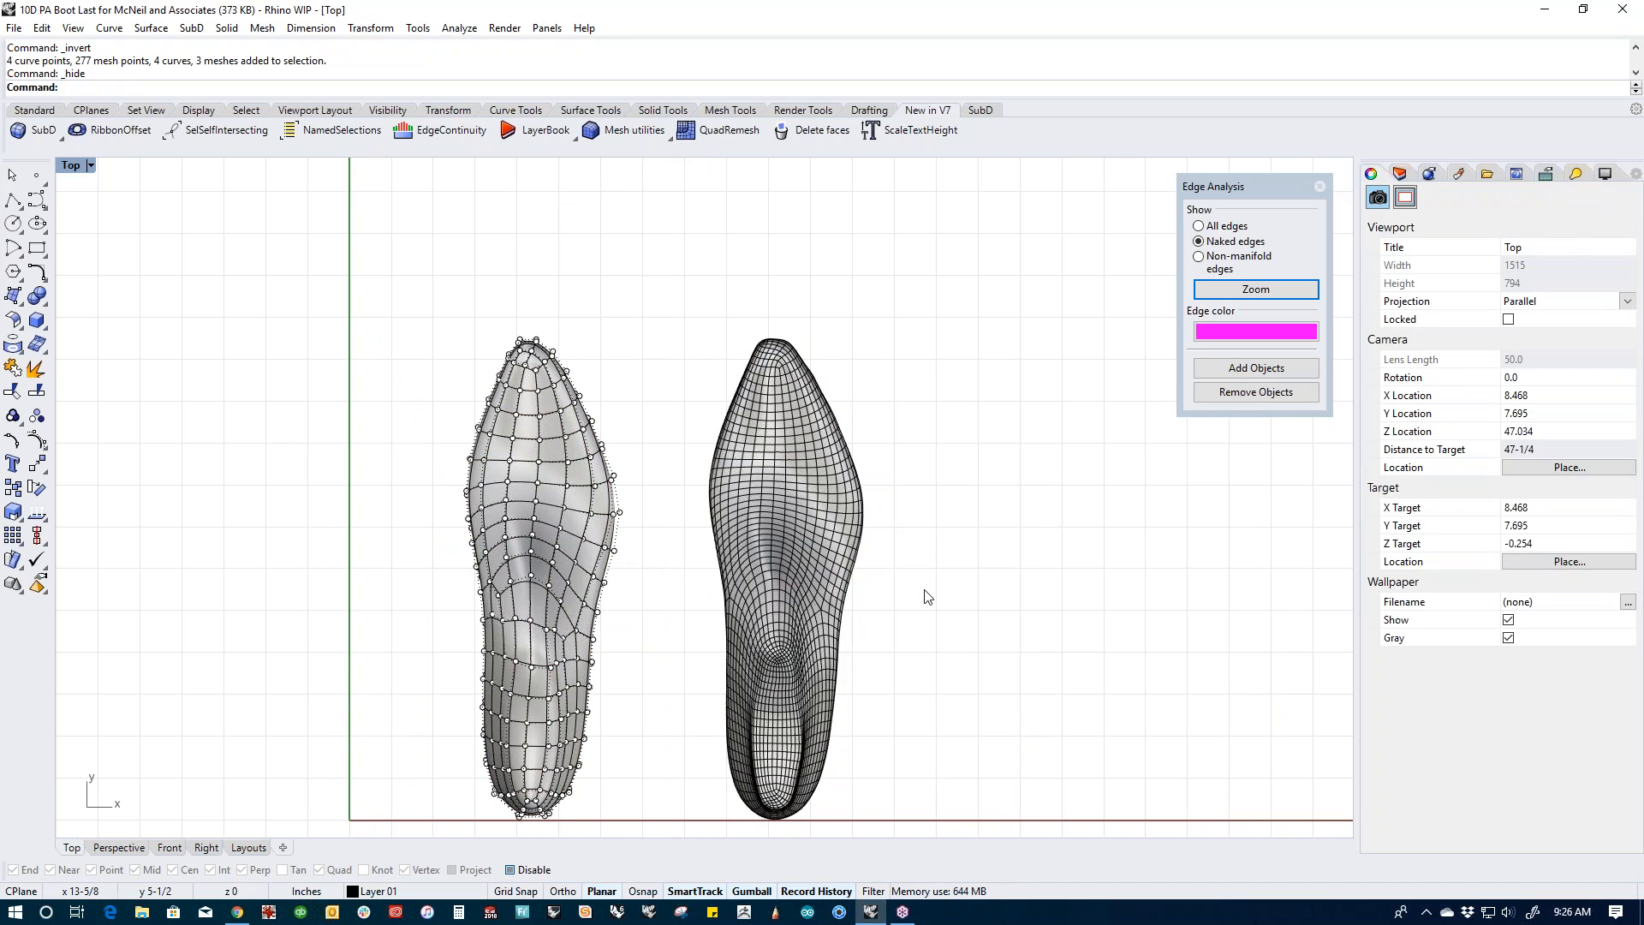
Step: Turn on the dense SubD last's control points to compare them with the coarse SubD's control net
right_drag(924, 591, 816, 582)
click(704, 481)
middle_click(704, 481)
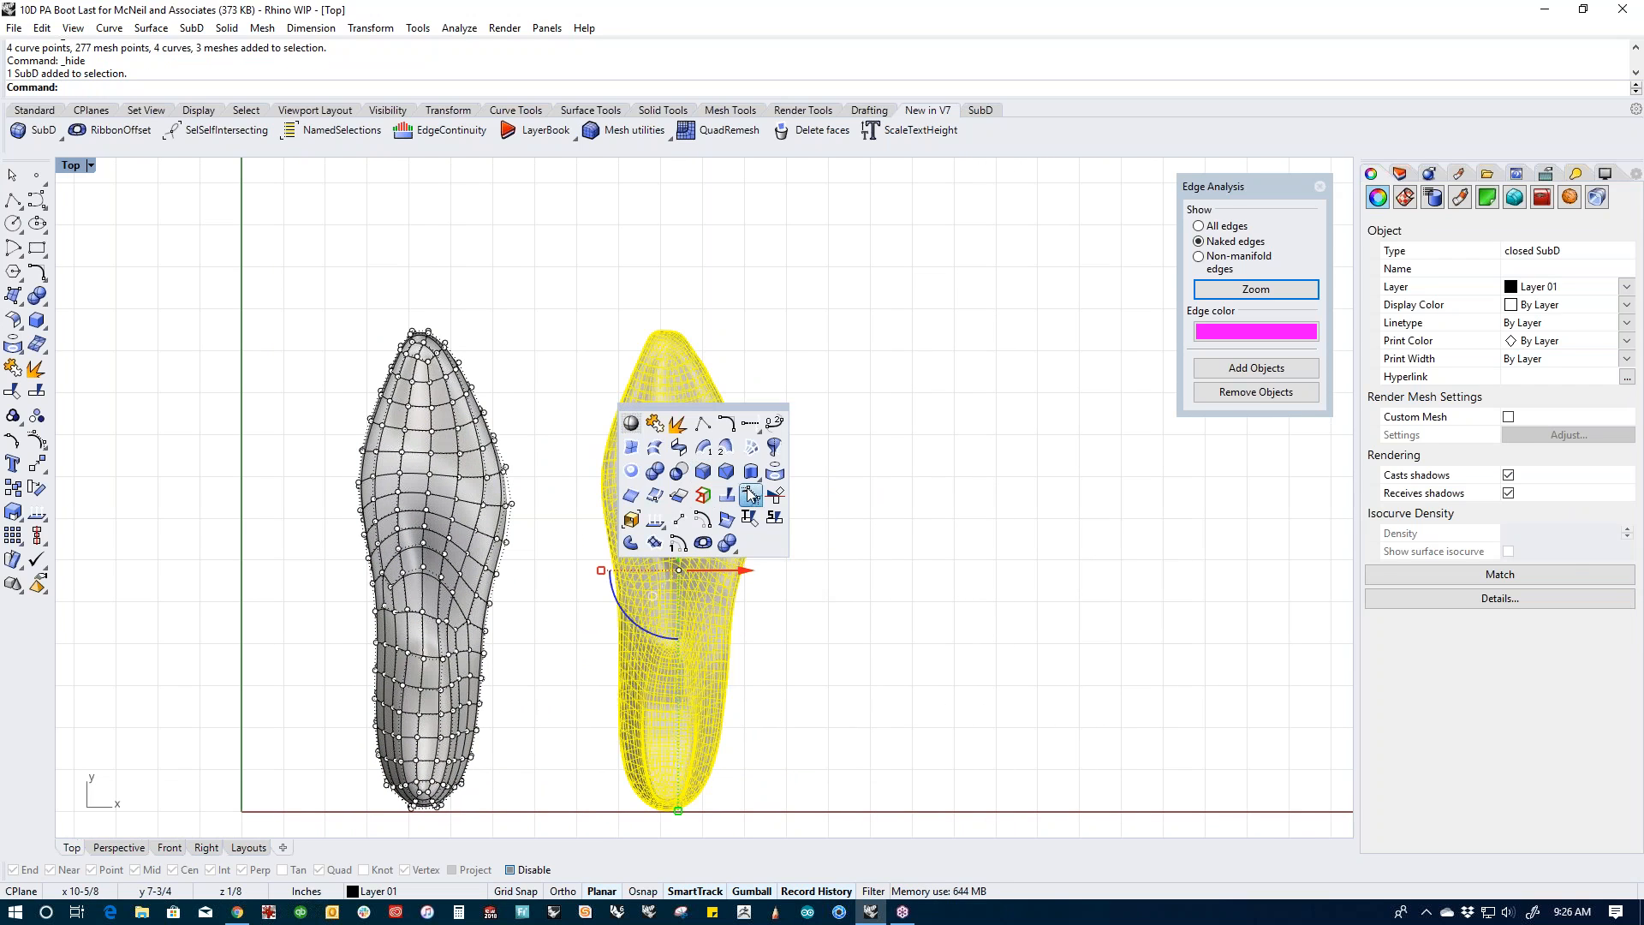
click(748, 493)
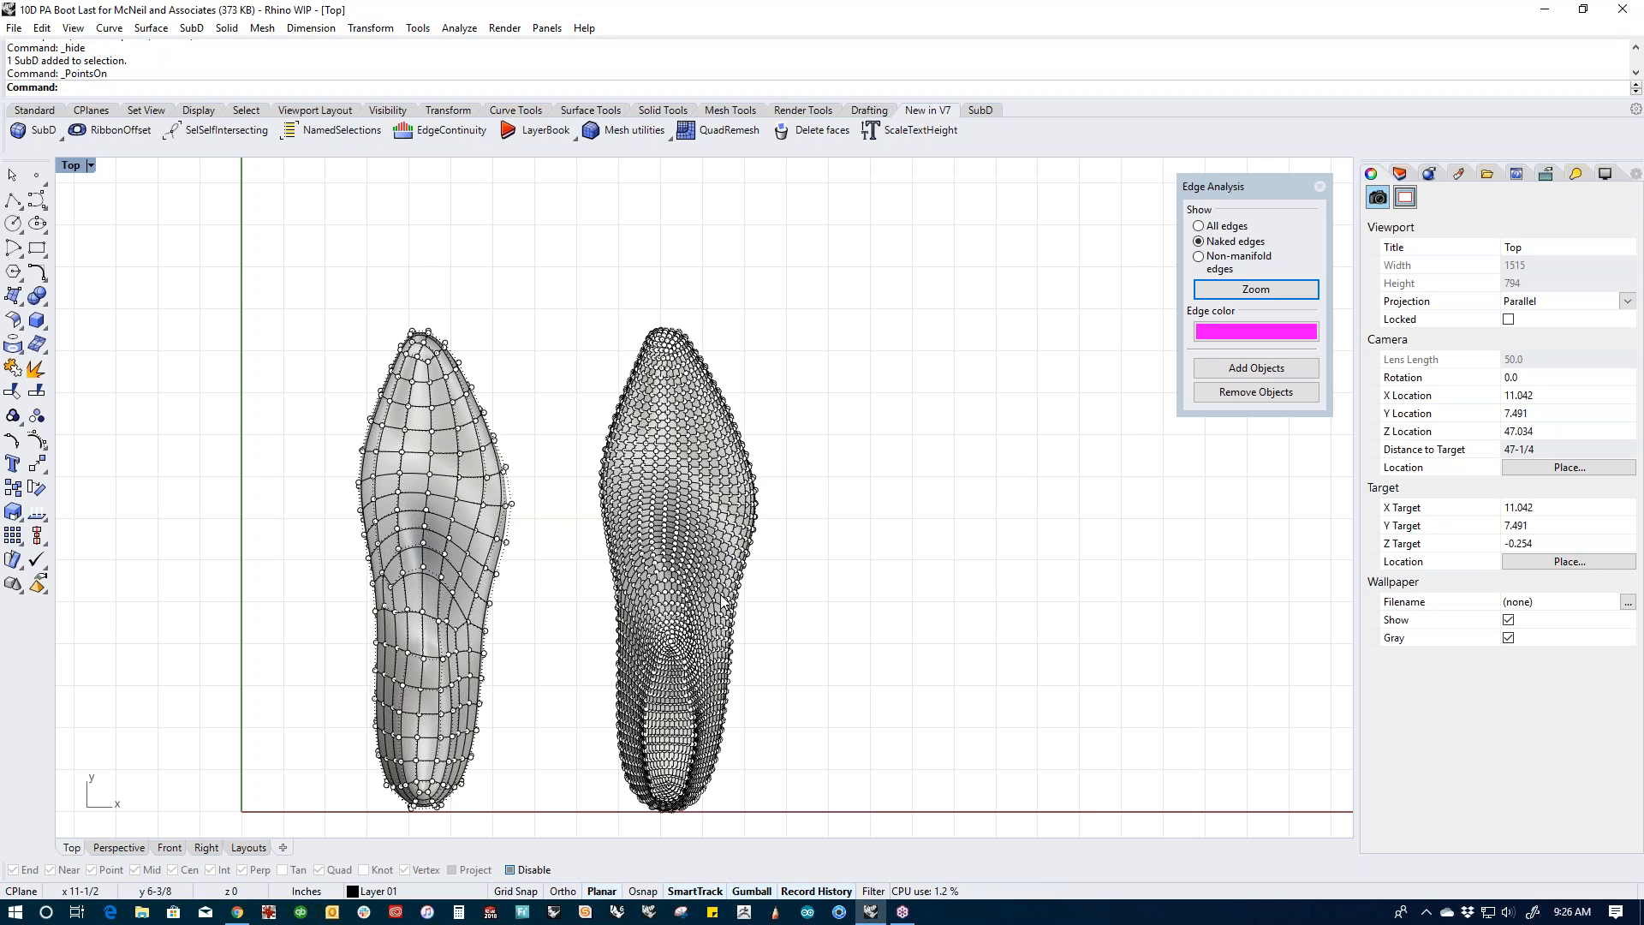
Step: Draw a degree-3 arched control-point curve with four points beyond the toes of both lasts, and turn on its control points
scroll(733, 595, down, 5)
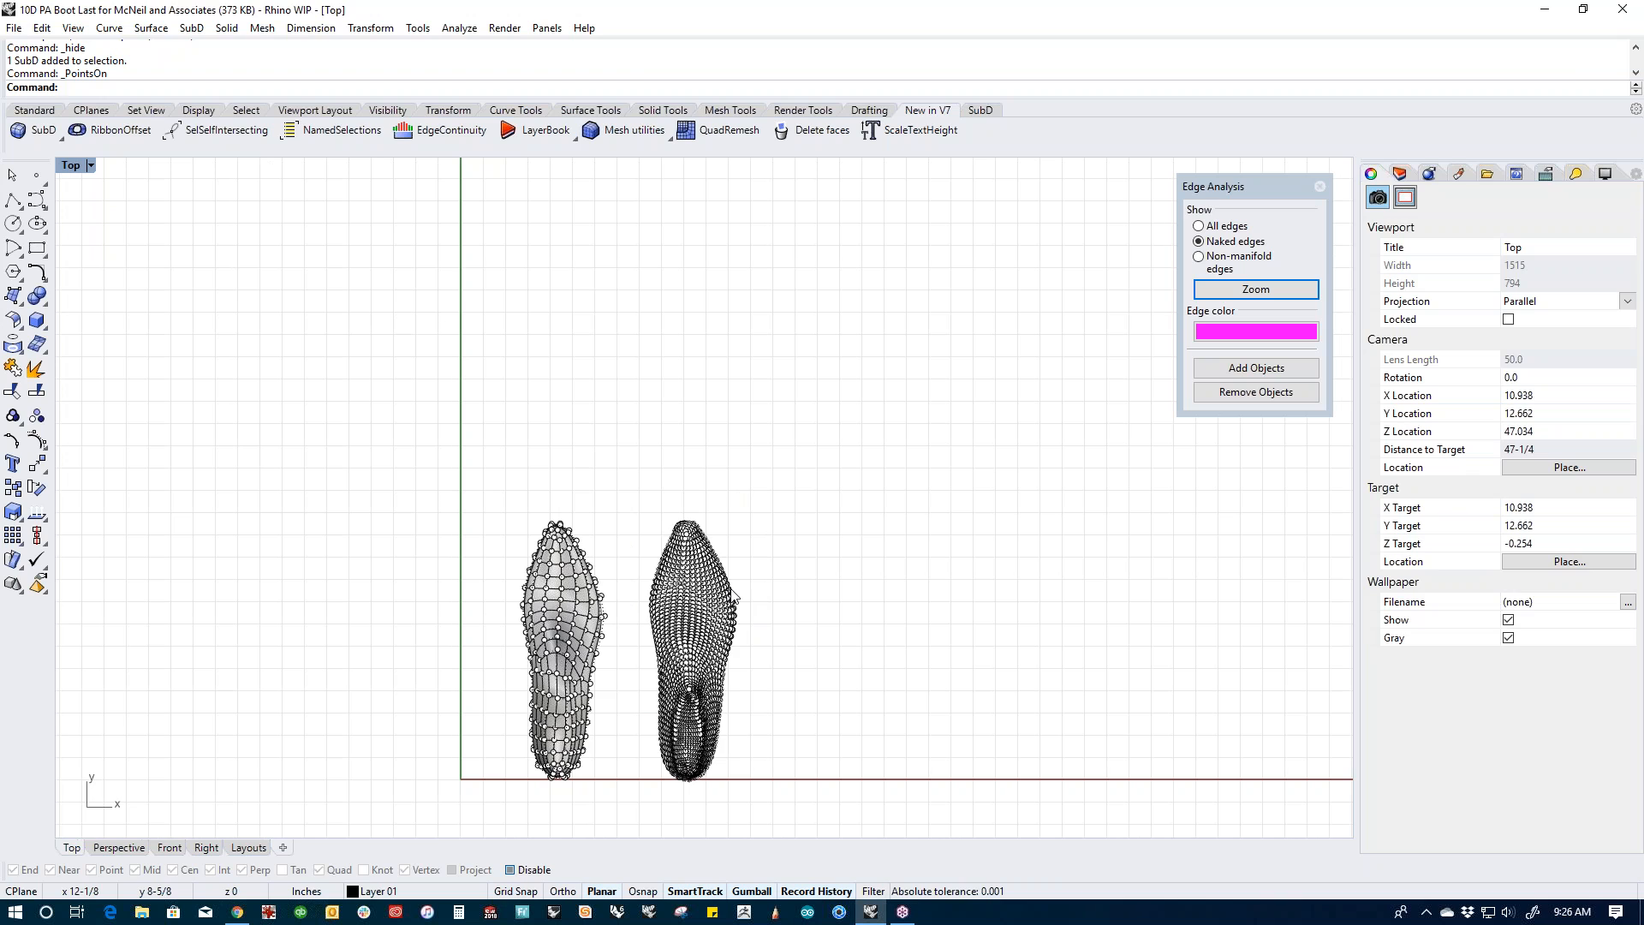
click(37, 199)
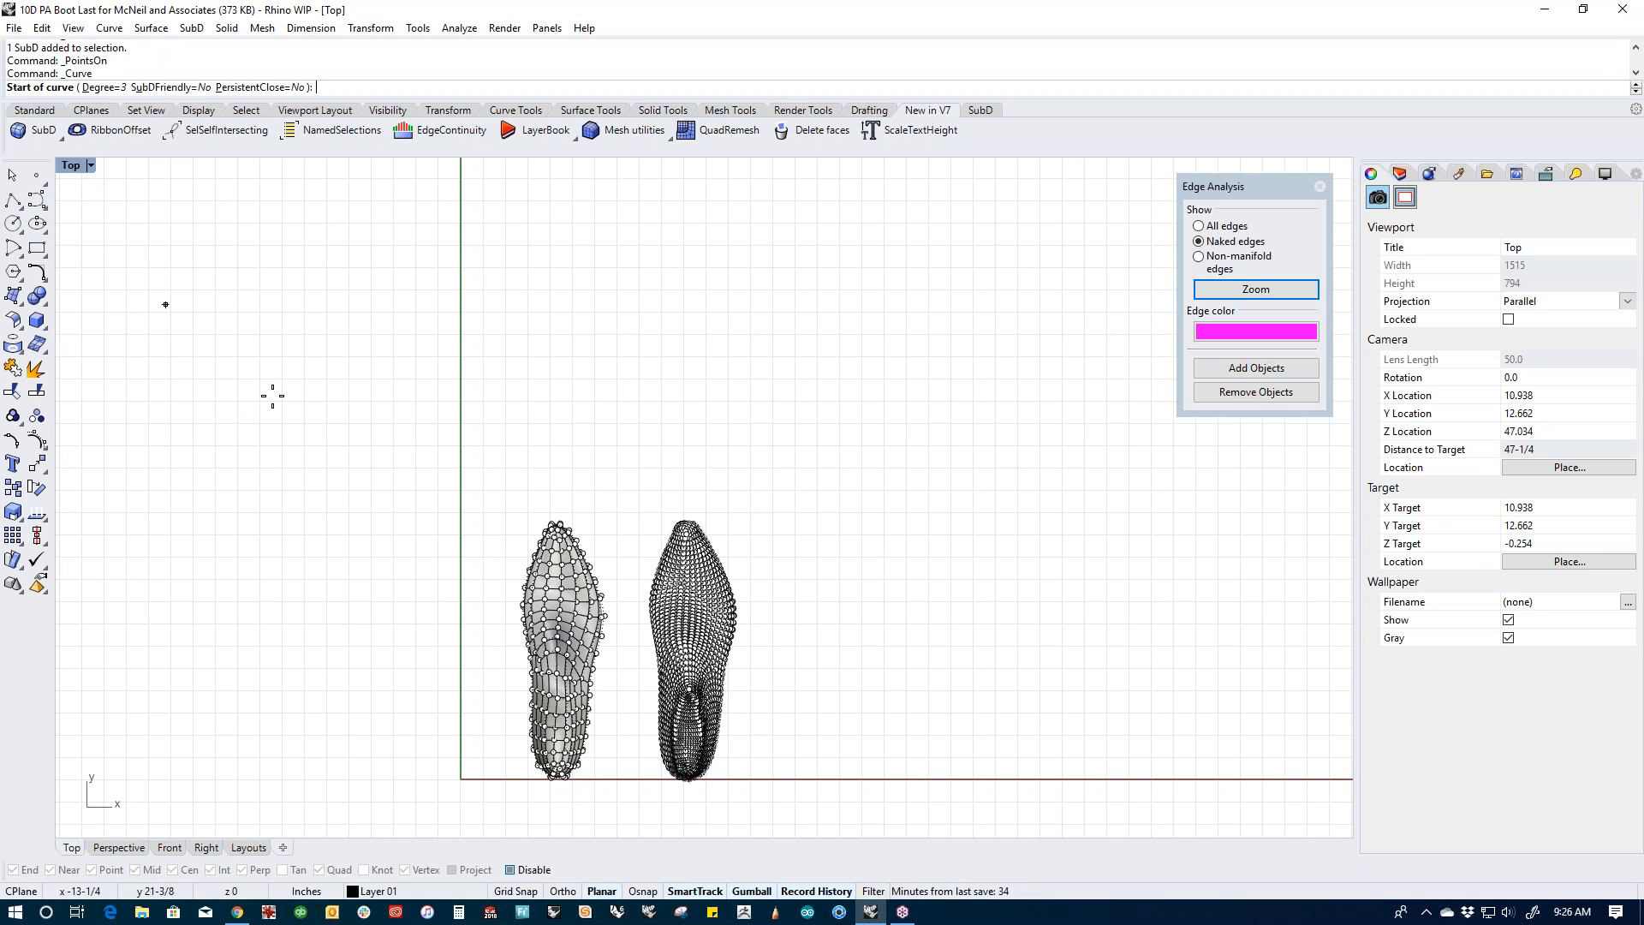
click(247, 431)
click(451, 274)
click(837, 256)
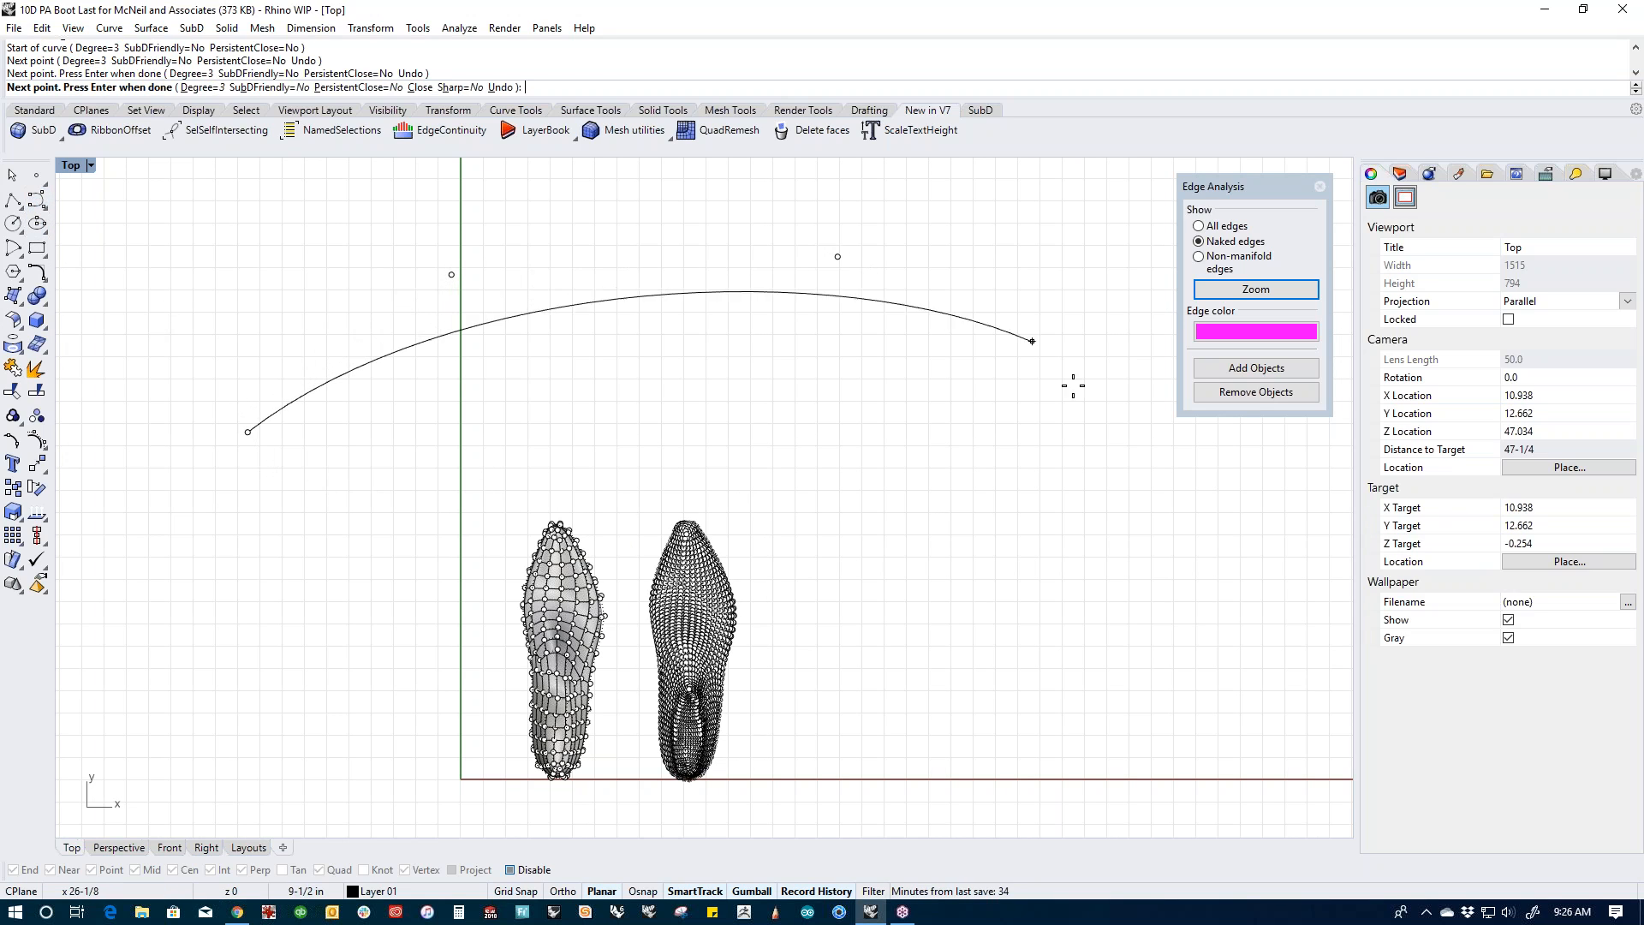
click(1148, 417)
right_click(1148, 417)
drag(963, 290, 887, 404)
middle_click(970, 526)
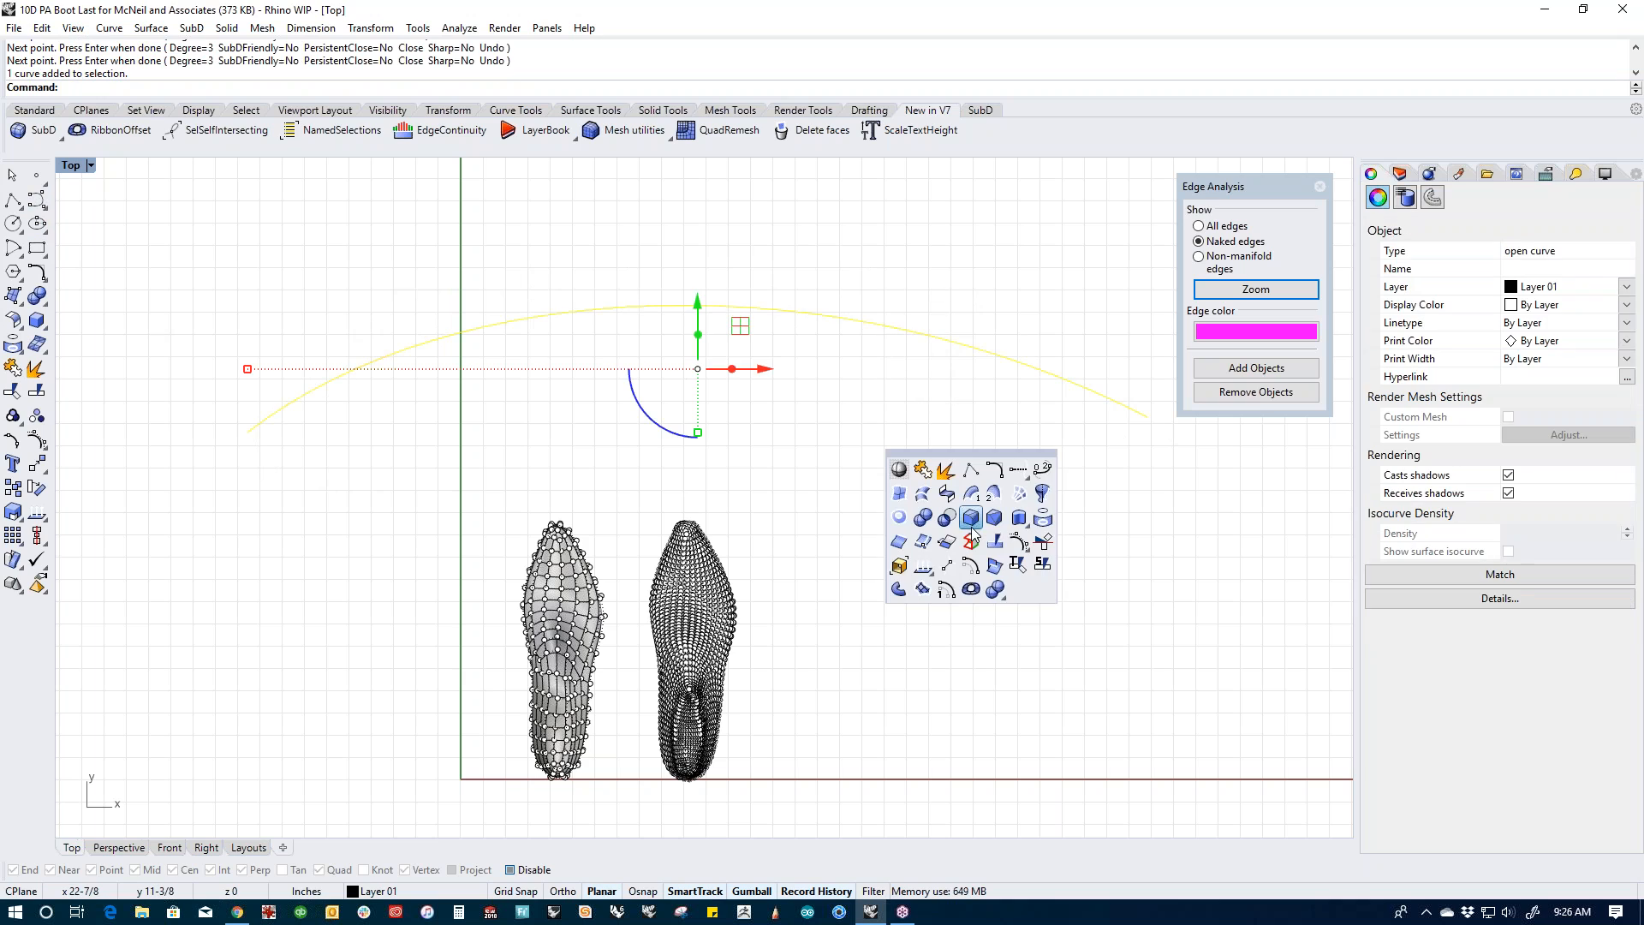
click(1033, 544)
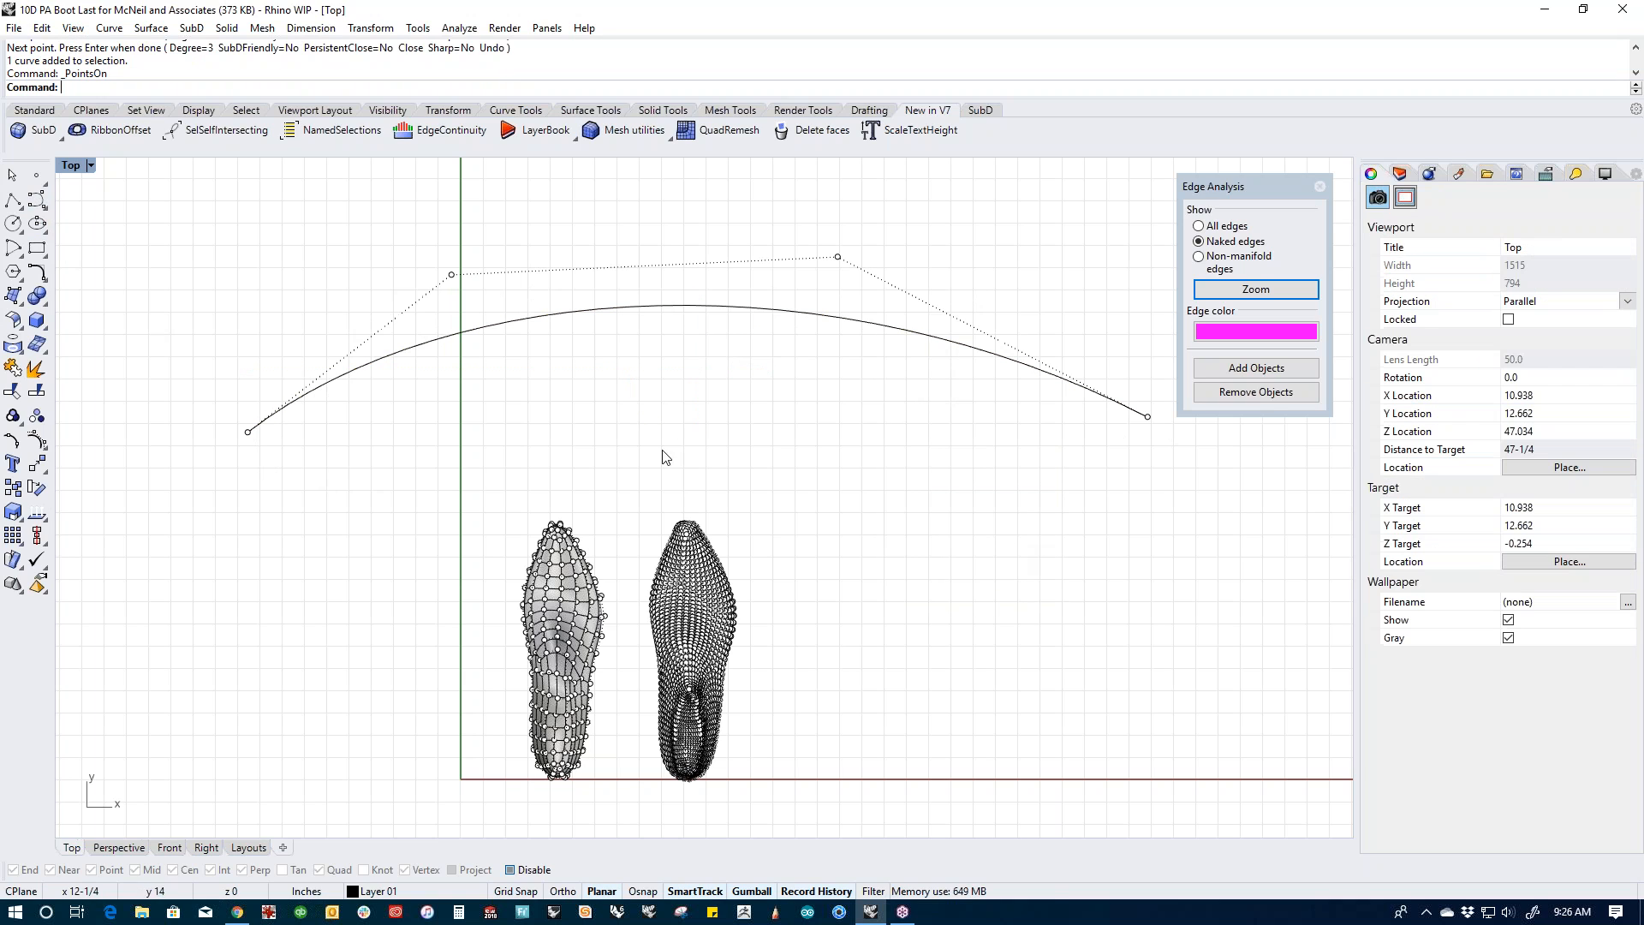
Step: Draw a second arched control-point curve with many closely spaced points, following just beneath the four-point curve
click(37, 201)
click(261, 453)
click(399, 394)
click(421, 383)
click(505, 366)
click(567, 352)
click(644, 349)
click(703, 345)
click(741, 344)
click(816, 350)
click(882, 364)
click(924, 373)
click(1160, 463)
key(Return)
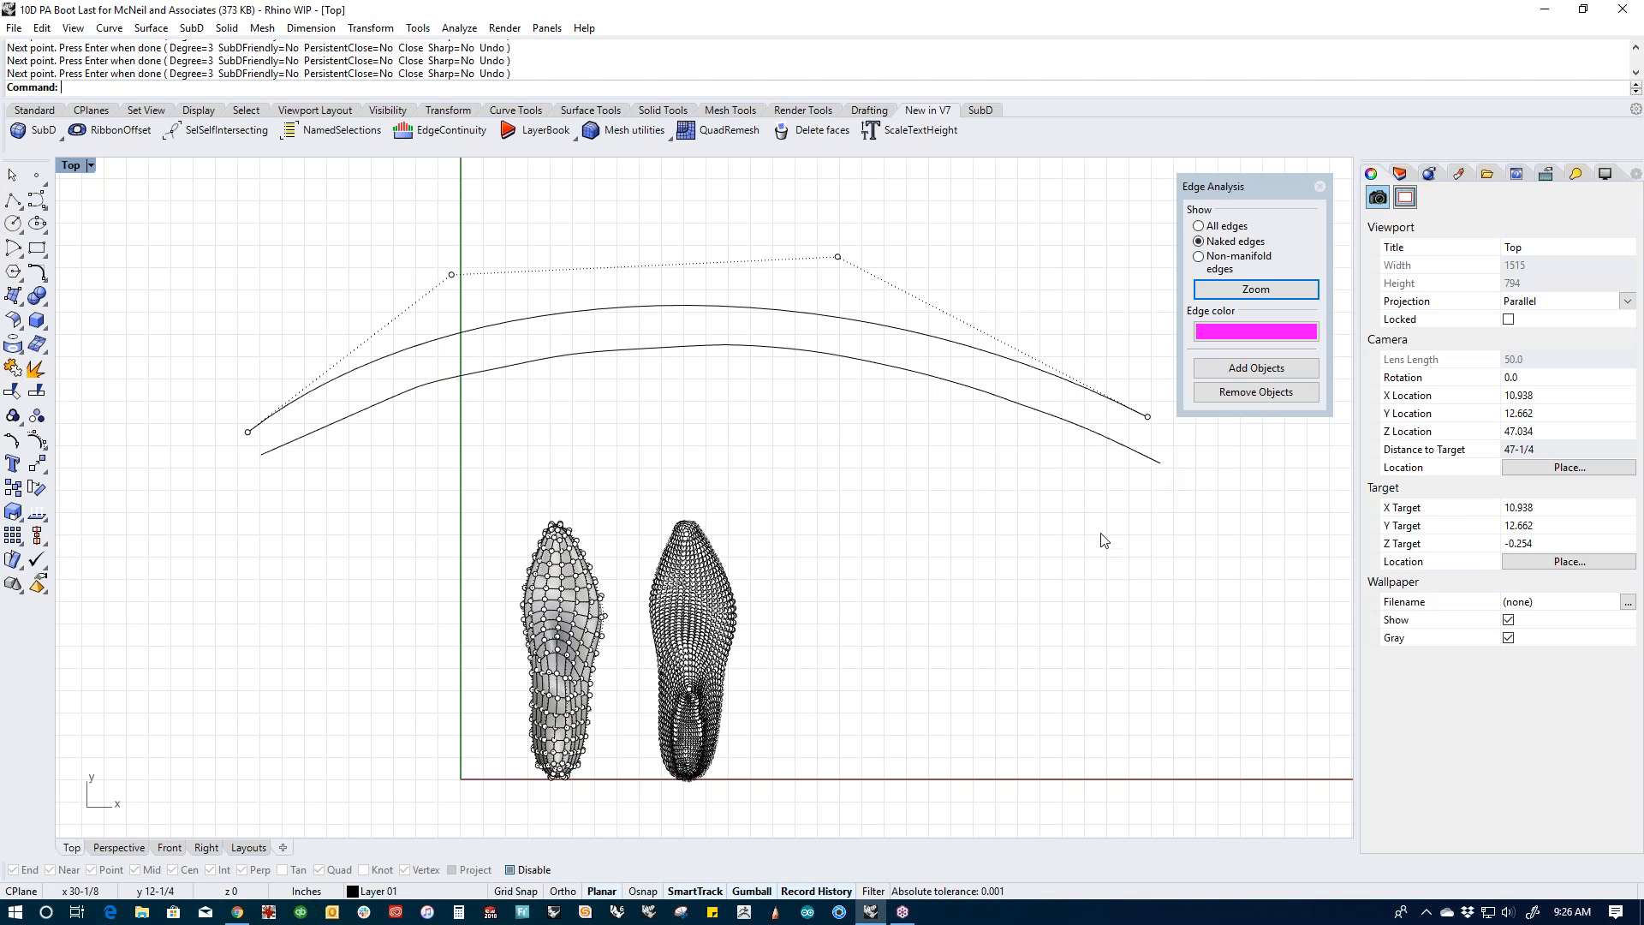
Step: Turn on the many-point curve's control points and pull one near its middle toward the lasts to form a local dip
click(829, 354)
middle_click(853, 450)
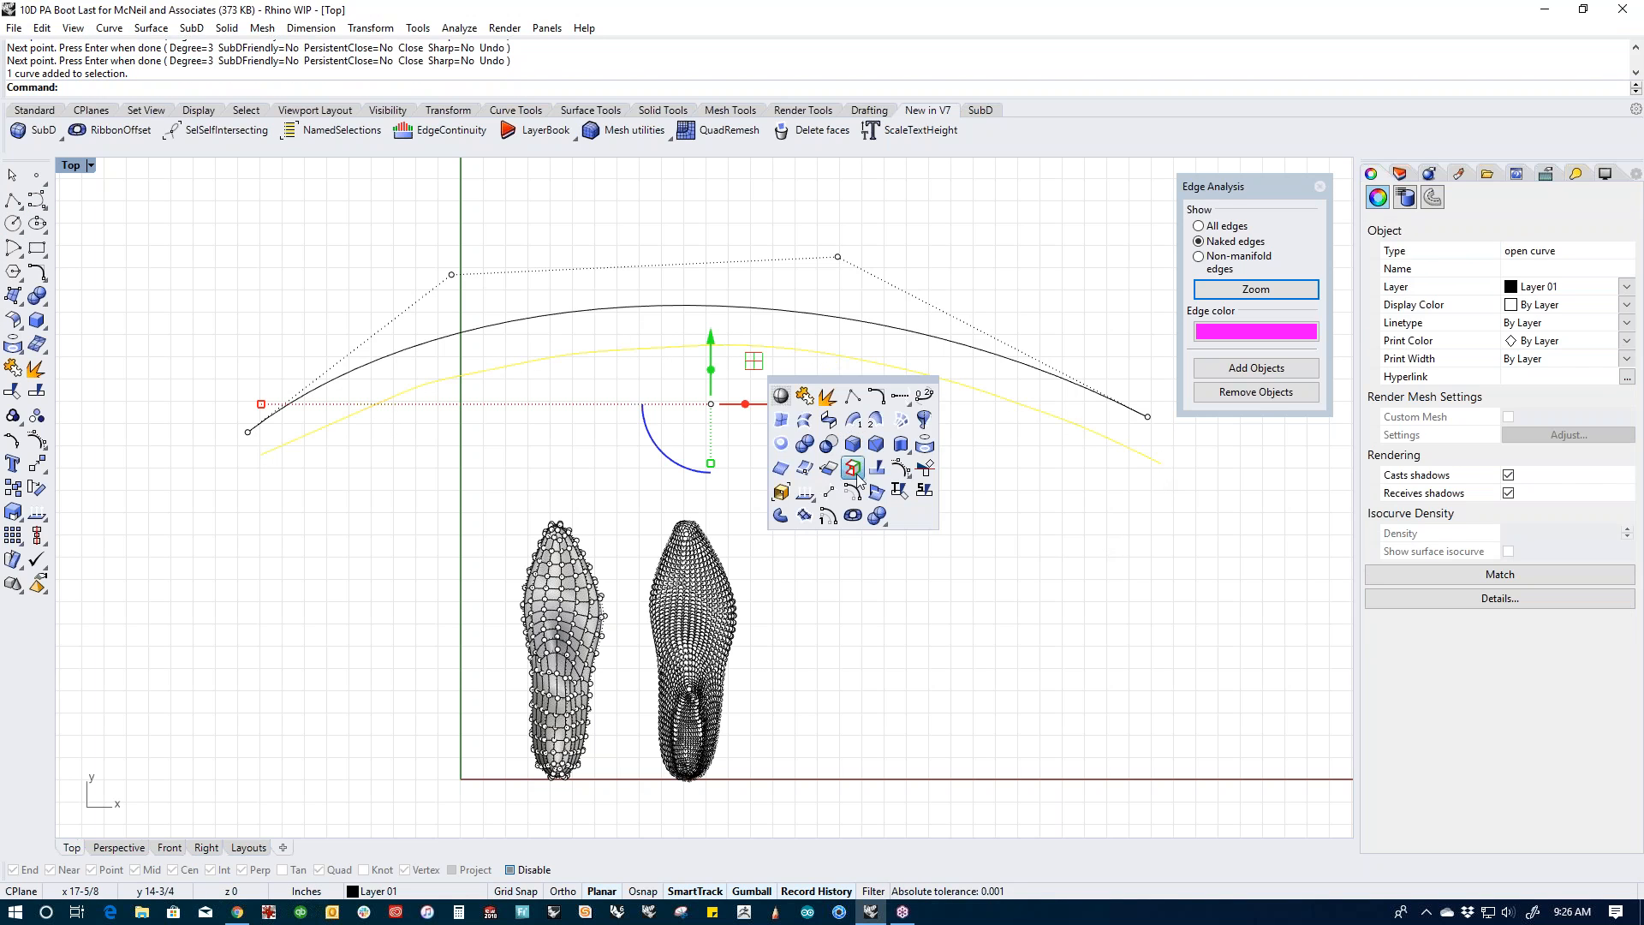
click(894, 466)
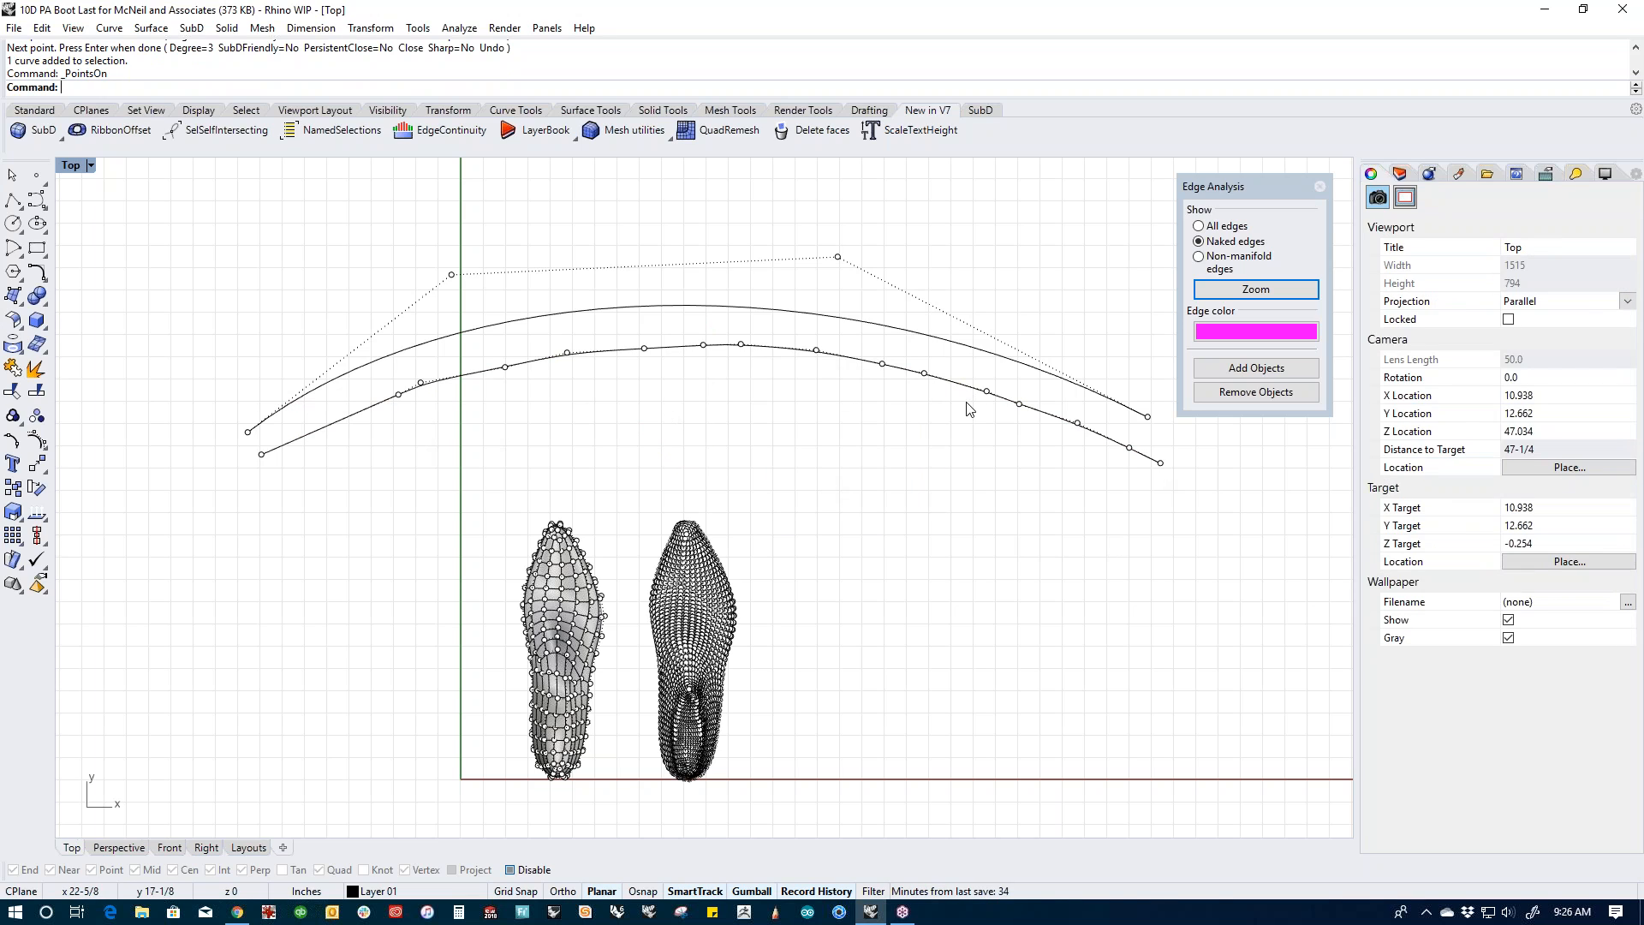
drag(793, 223, 850, 272)
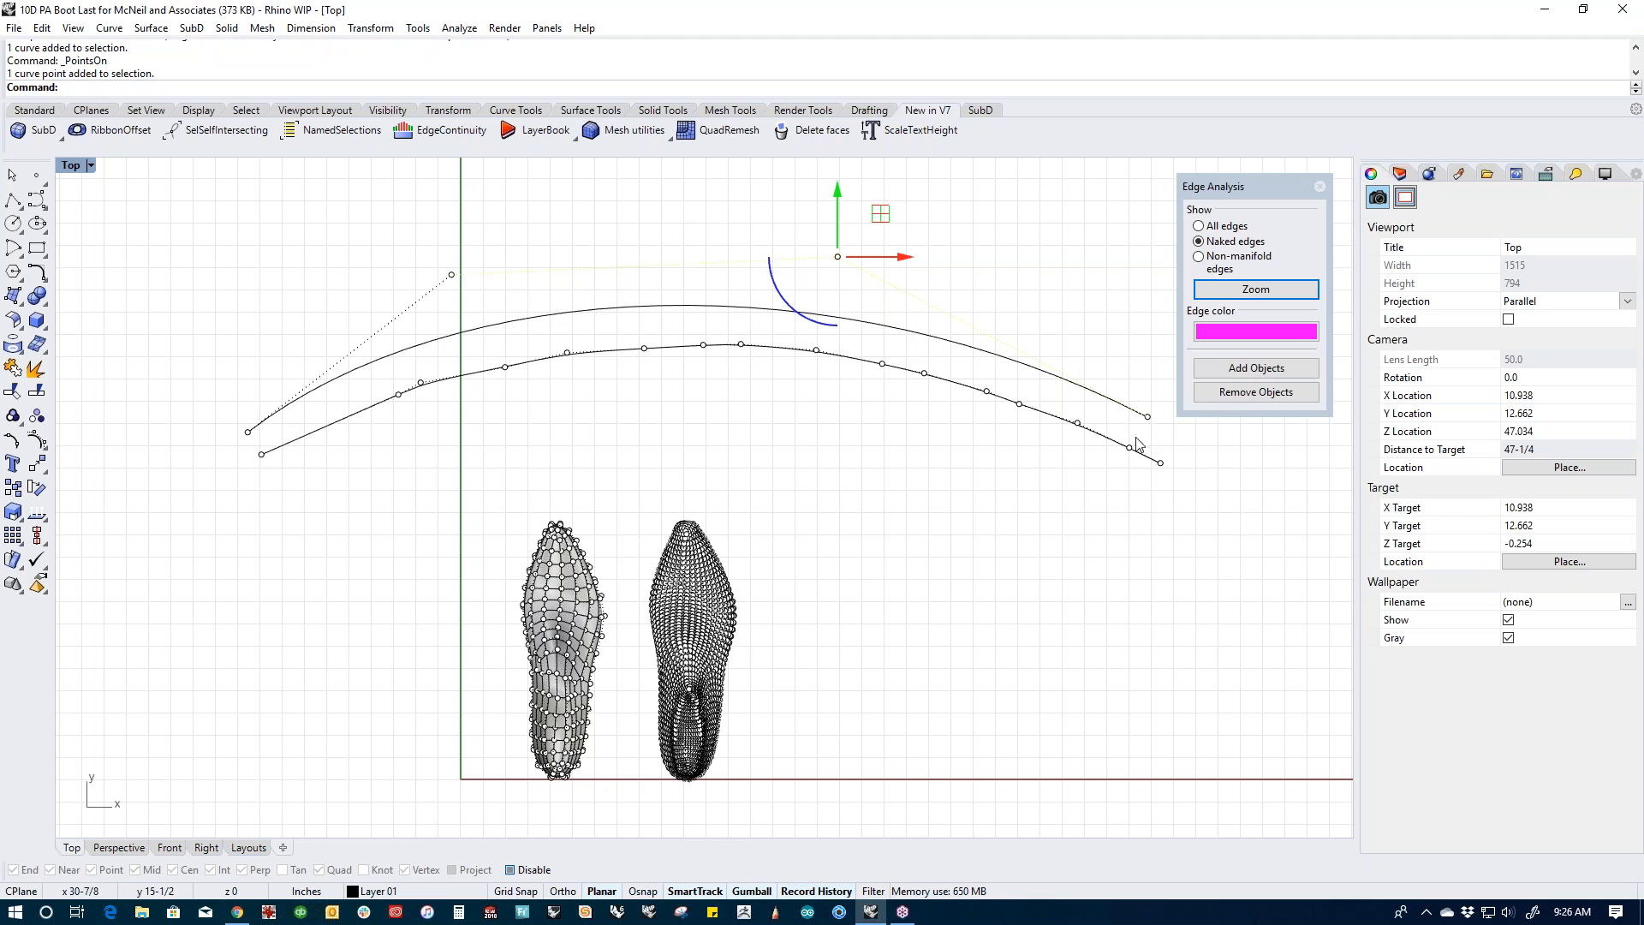
click(877, 445)
click(644, 349)
drag(644, 349, 671, 452)
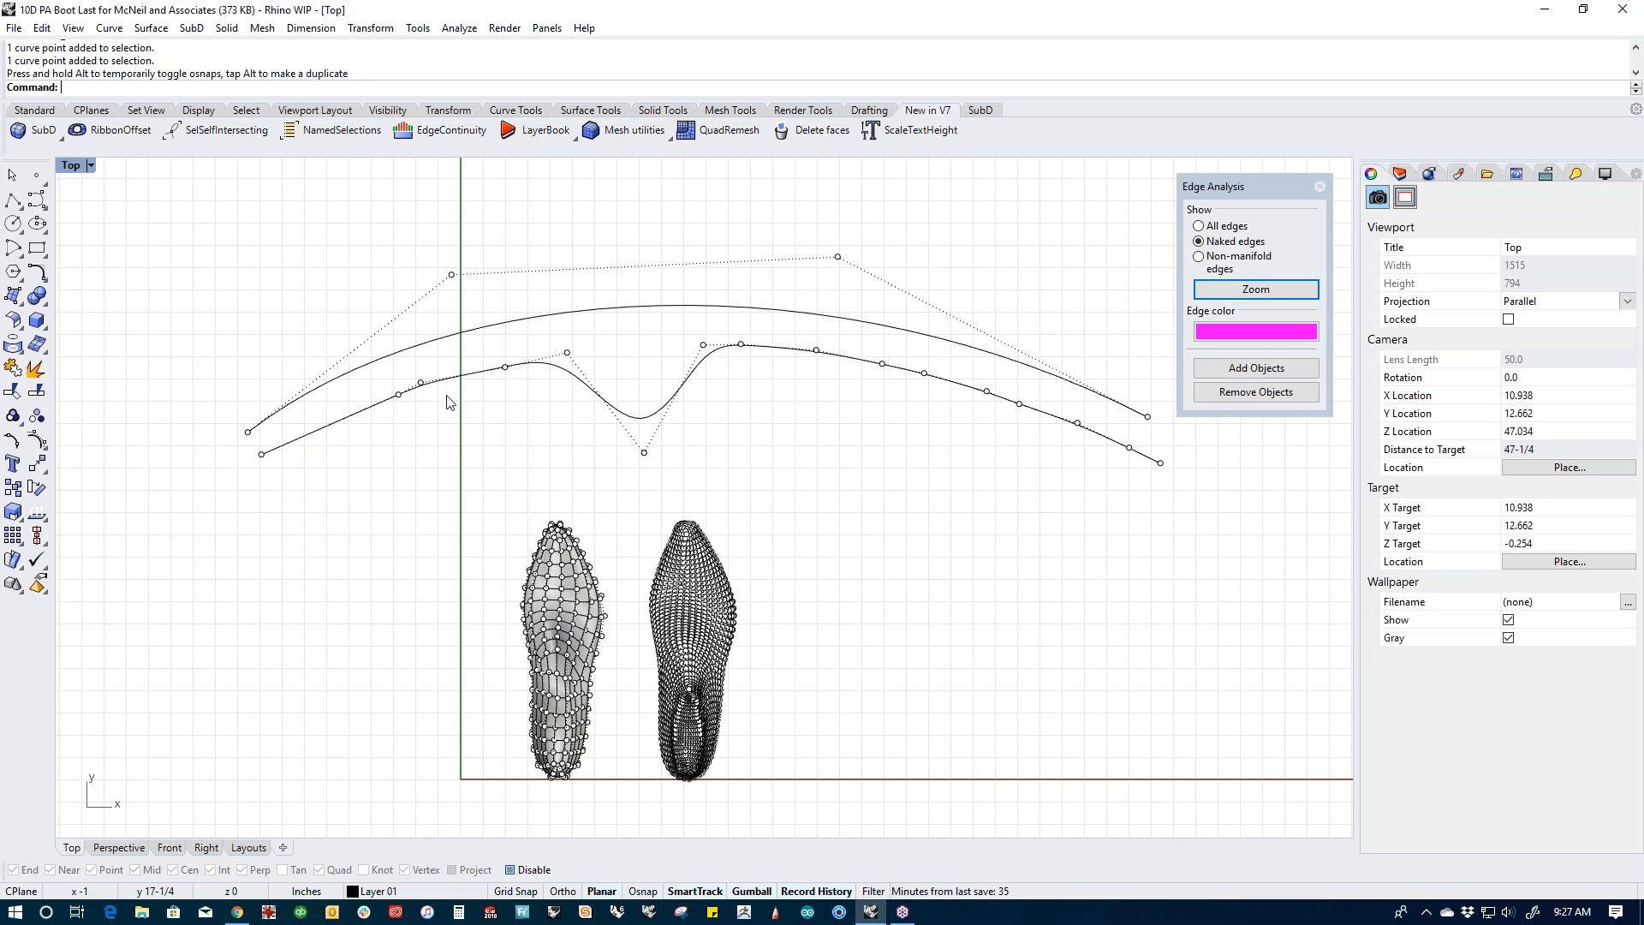
Step: Turn off the displayed control points and delete both demonstration curves
key(Escape)
drag(597, 257, 528, 414)
key(Delete)
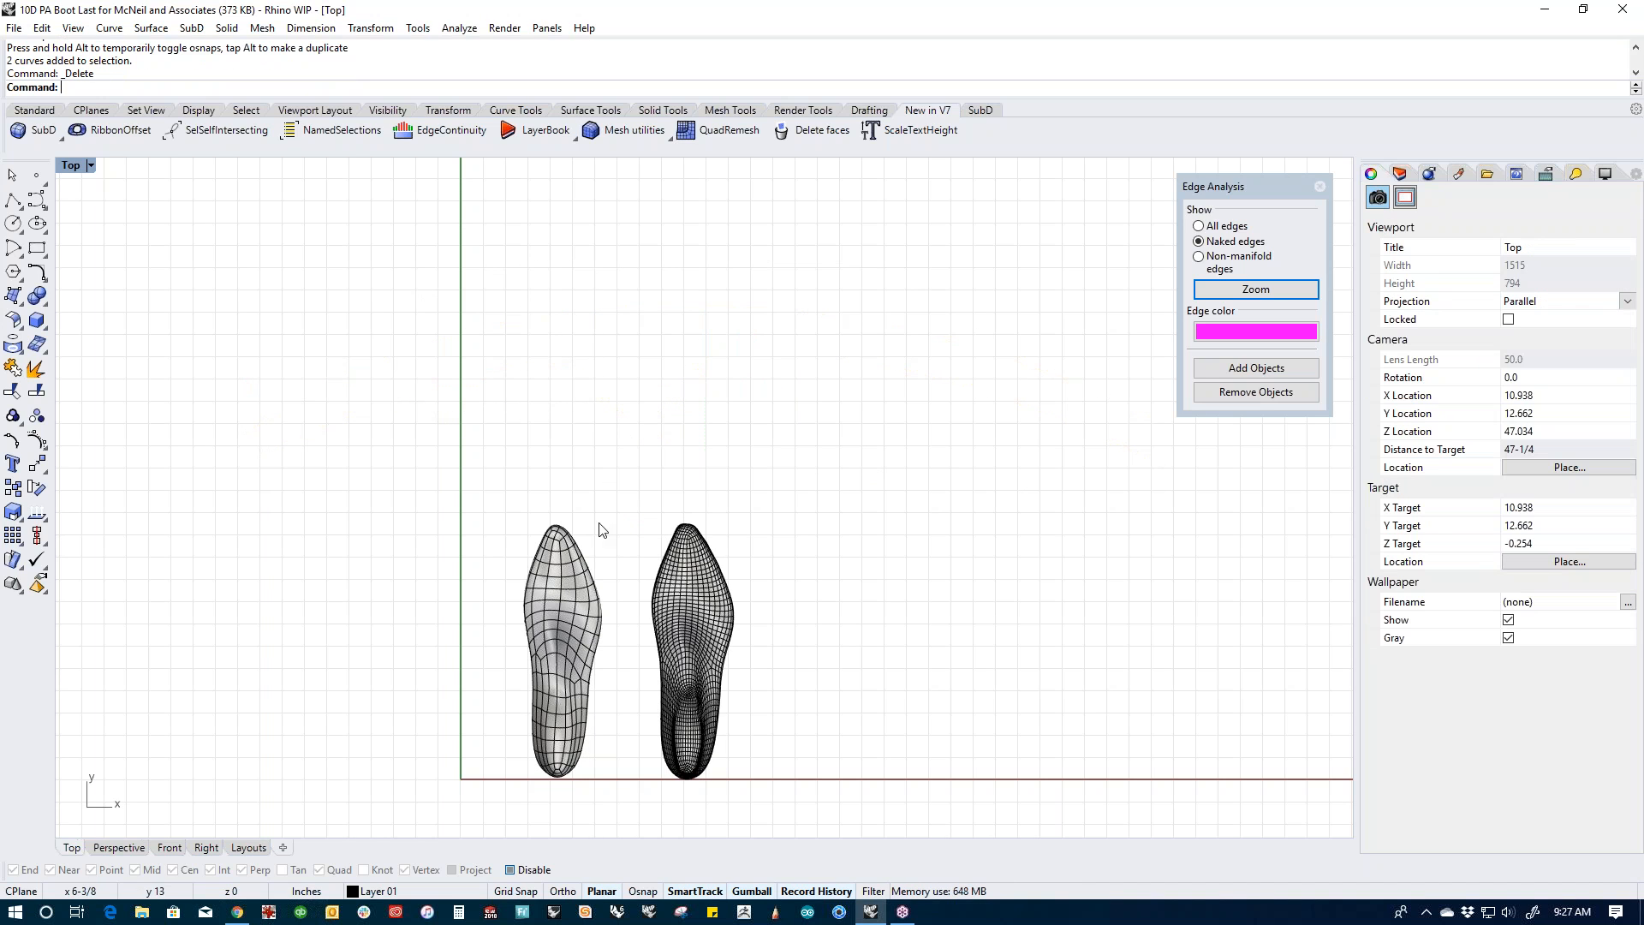
Step: Compare the two SubD lasts up close and hide the dense one, leaving only the coarse SubD displayed
scroll(605, 625, up, 5)
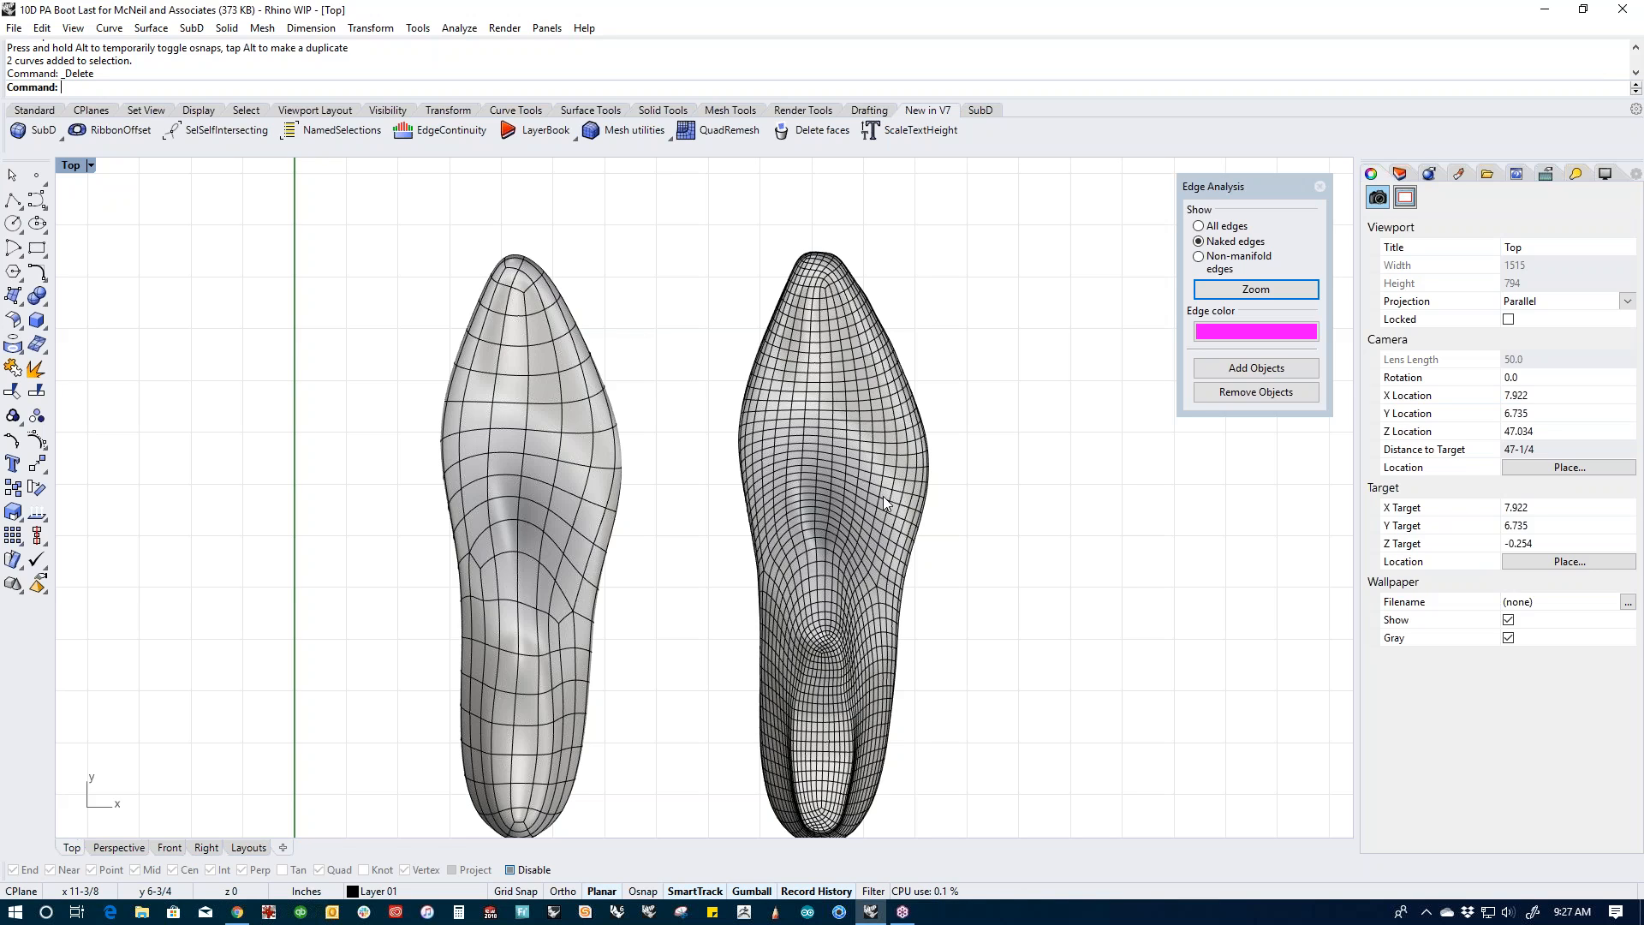
right_drag(703, 631, 920, 582)
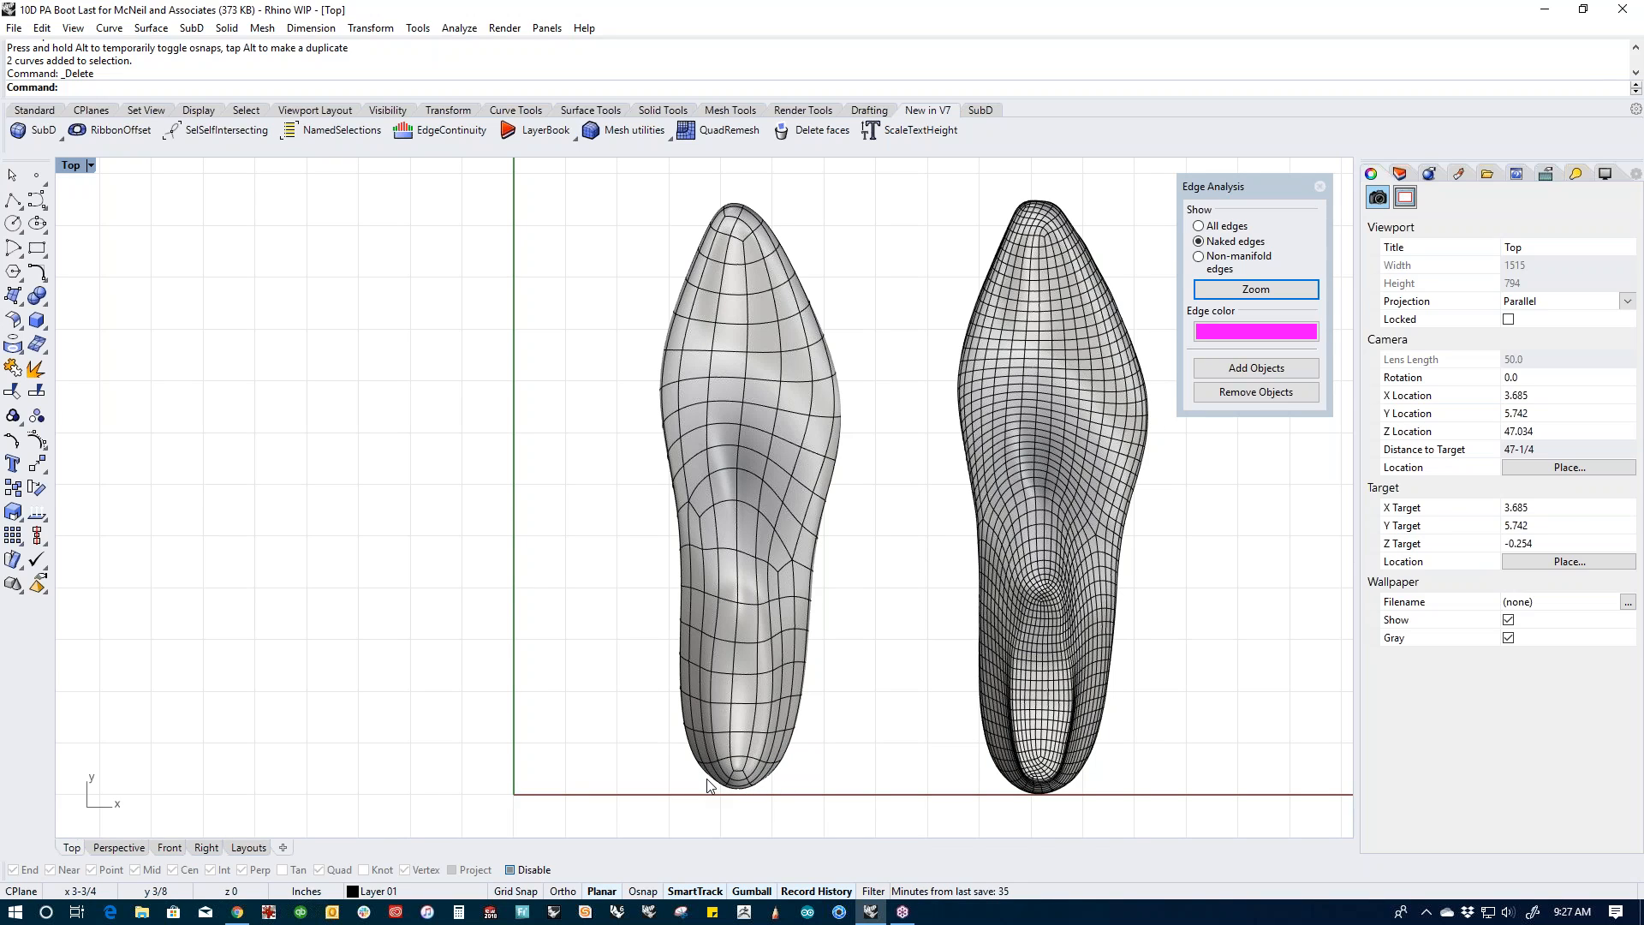
right_drag(794, 692, 733, 697)
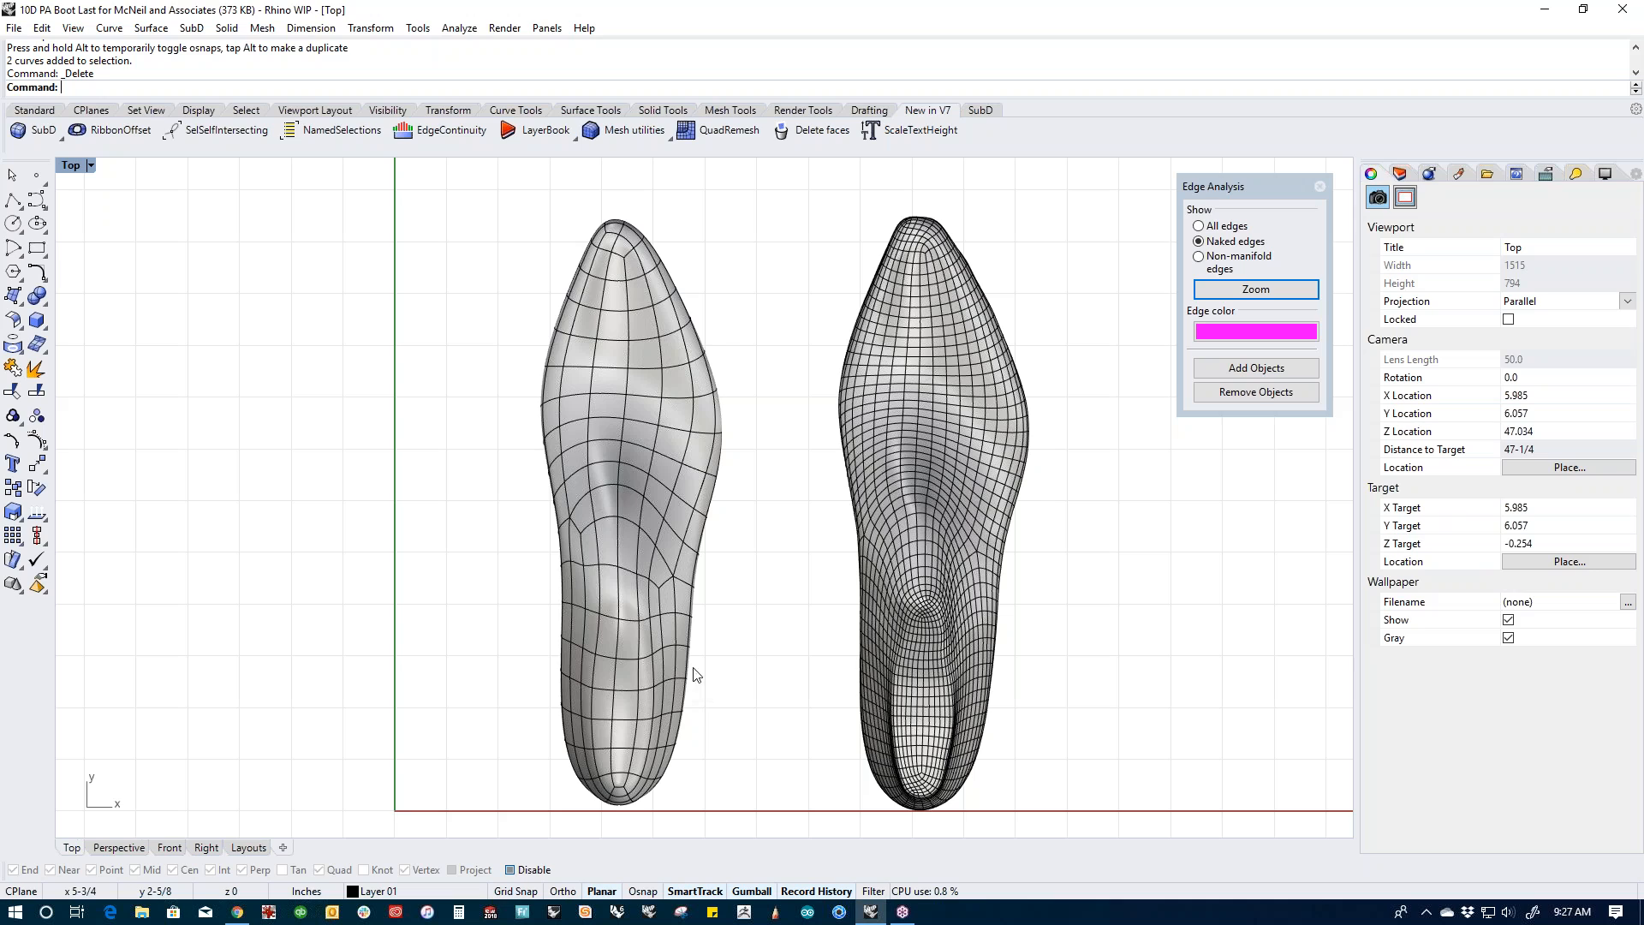
click(912, 459)
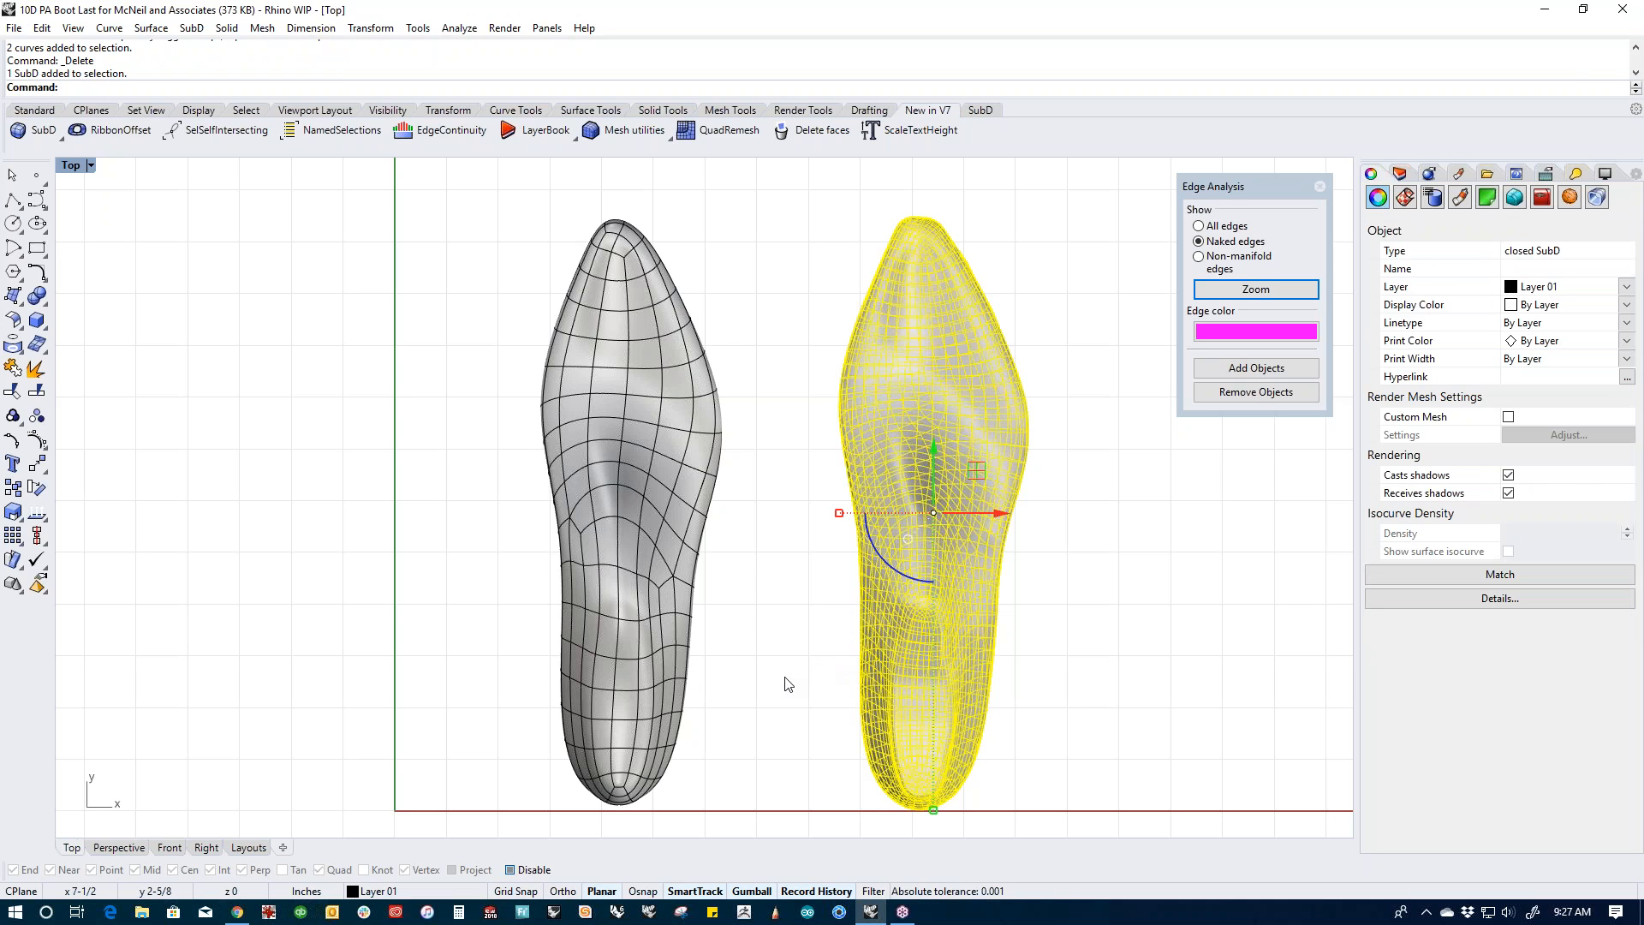
click(1066, 601)
click(964, 608)
key(ctrl+h)
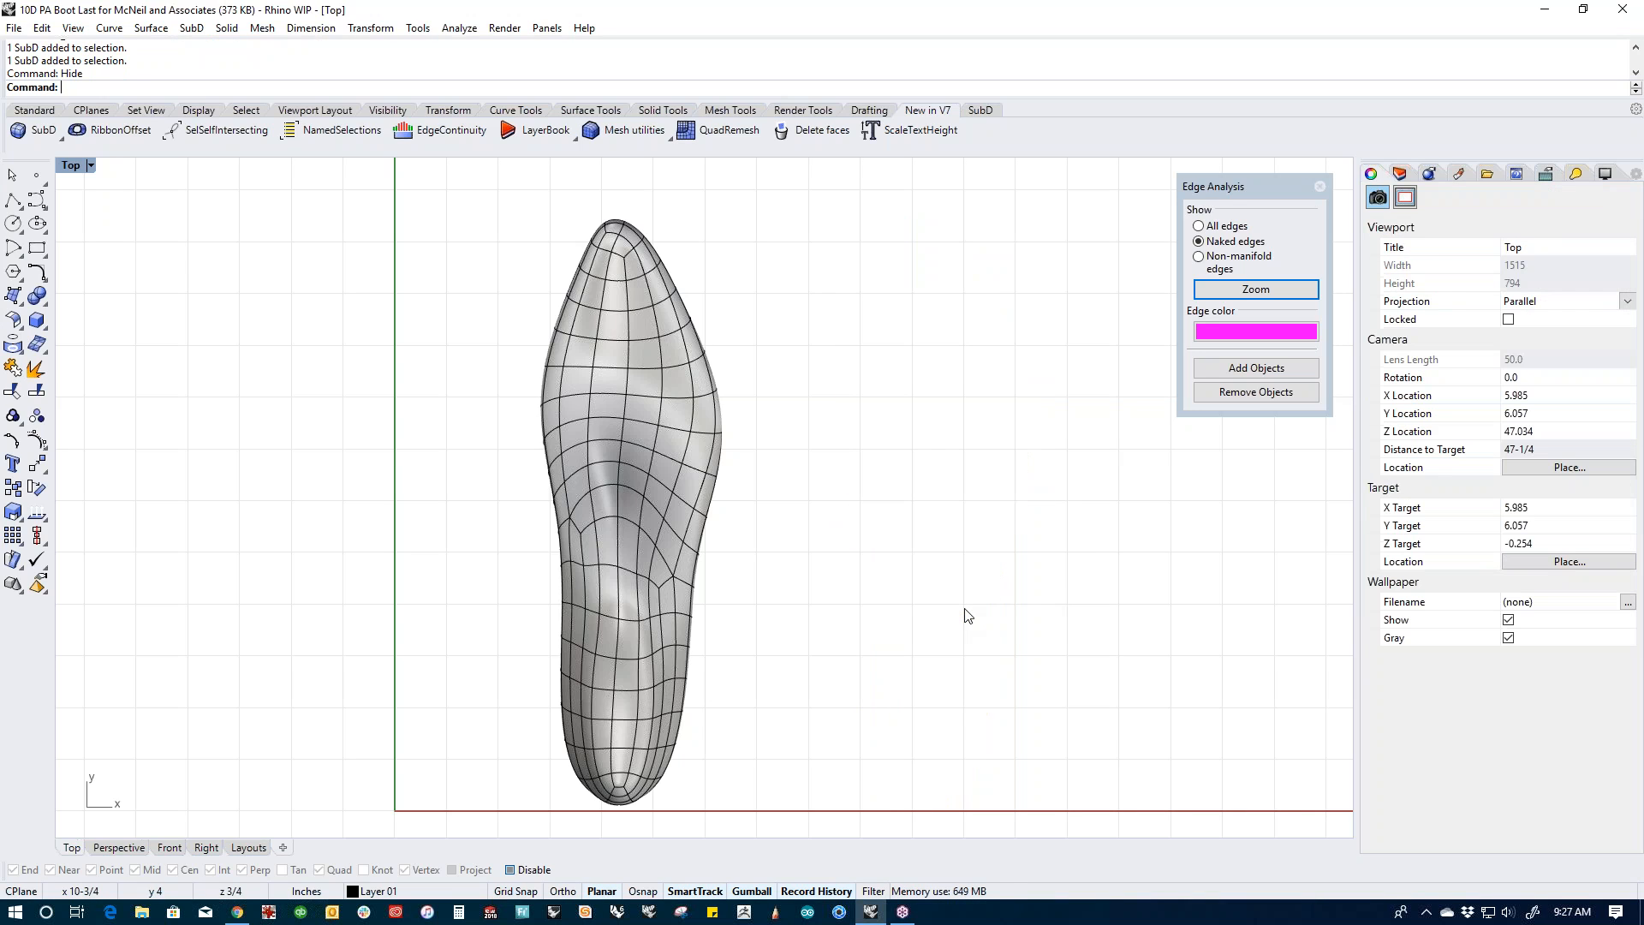
Step: Turn on the control points of the remaining coarse SubD last
right_drag(799, 628, 882, 610)
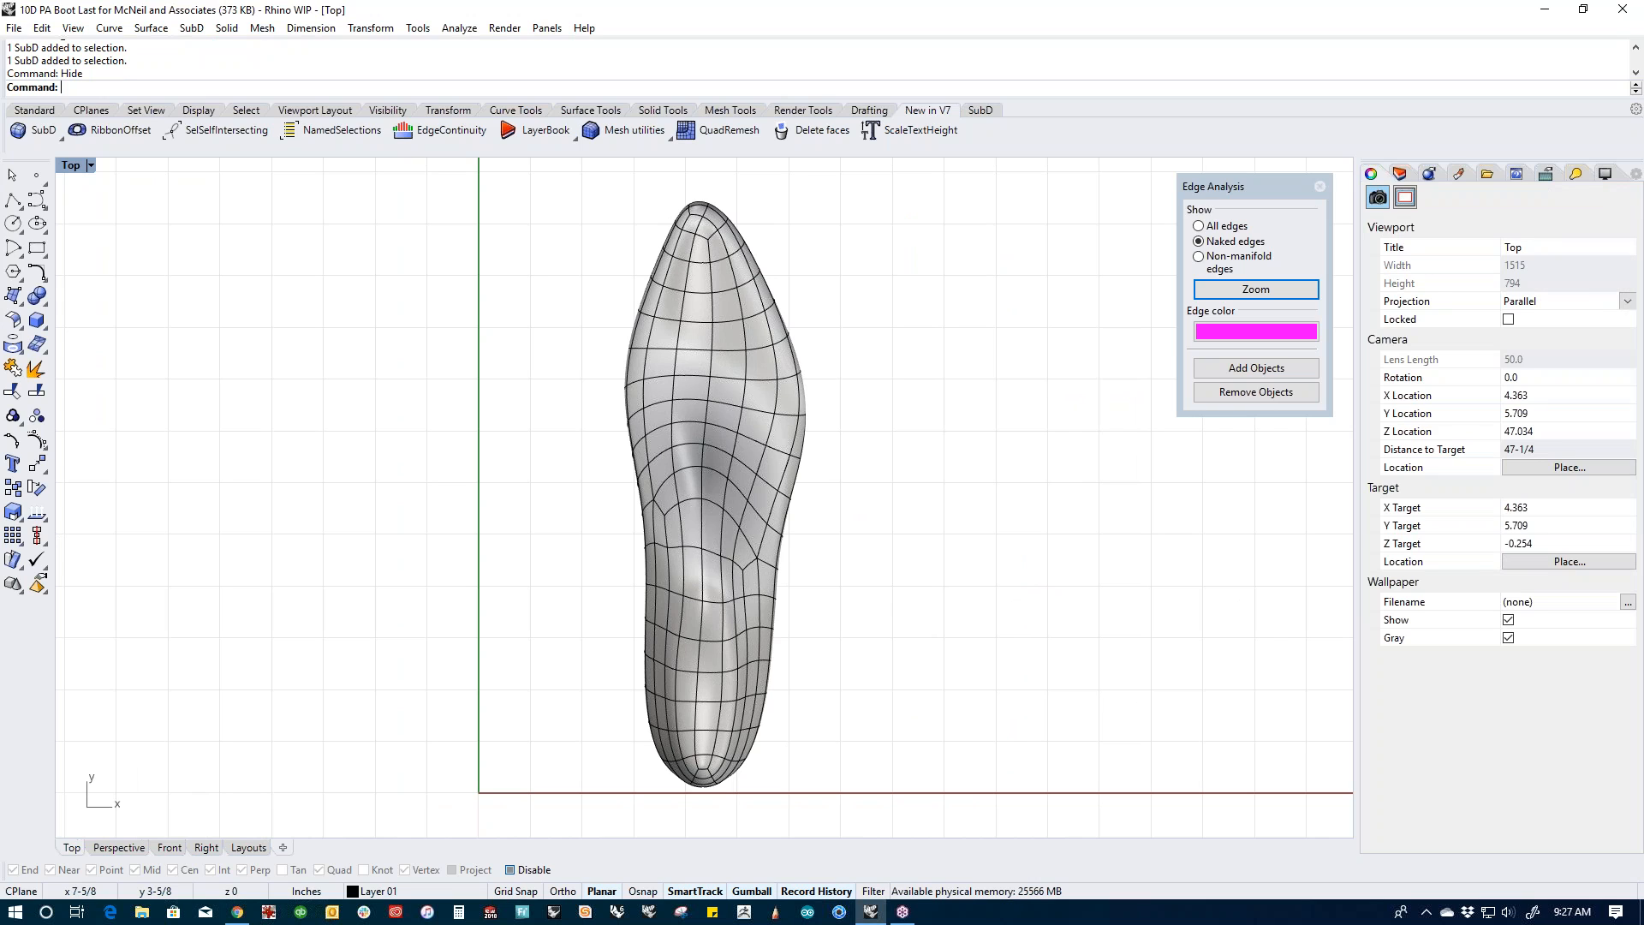
click(758, 468)
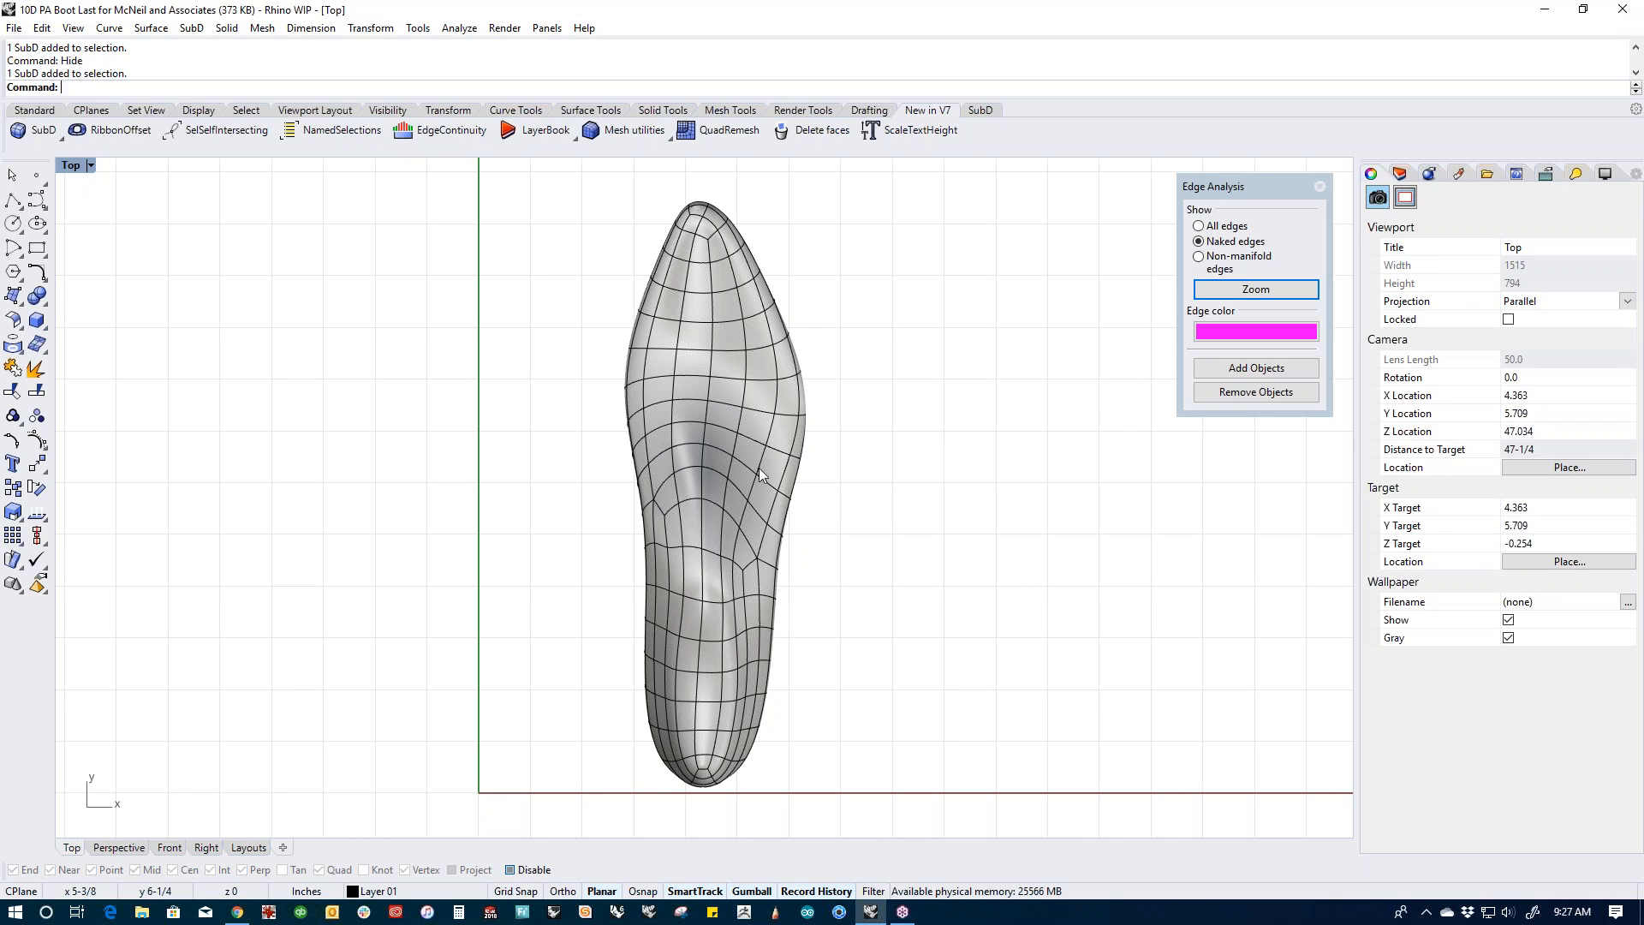
middle_click(854, 462)
click(908, 476)
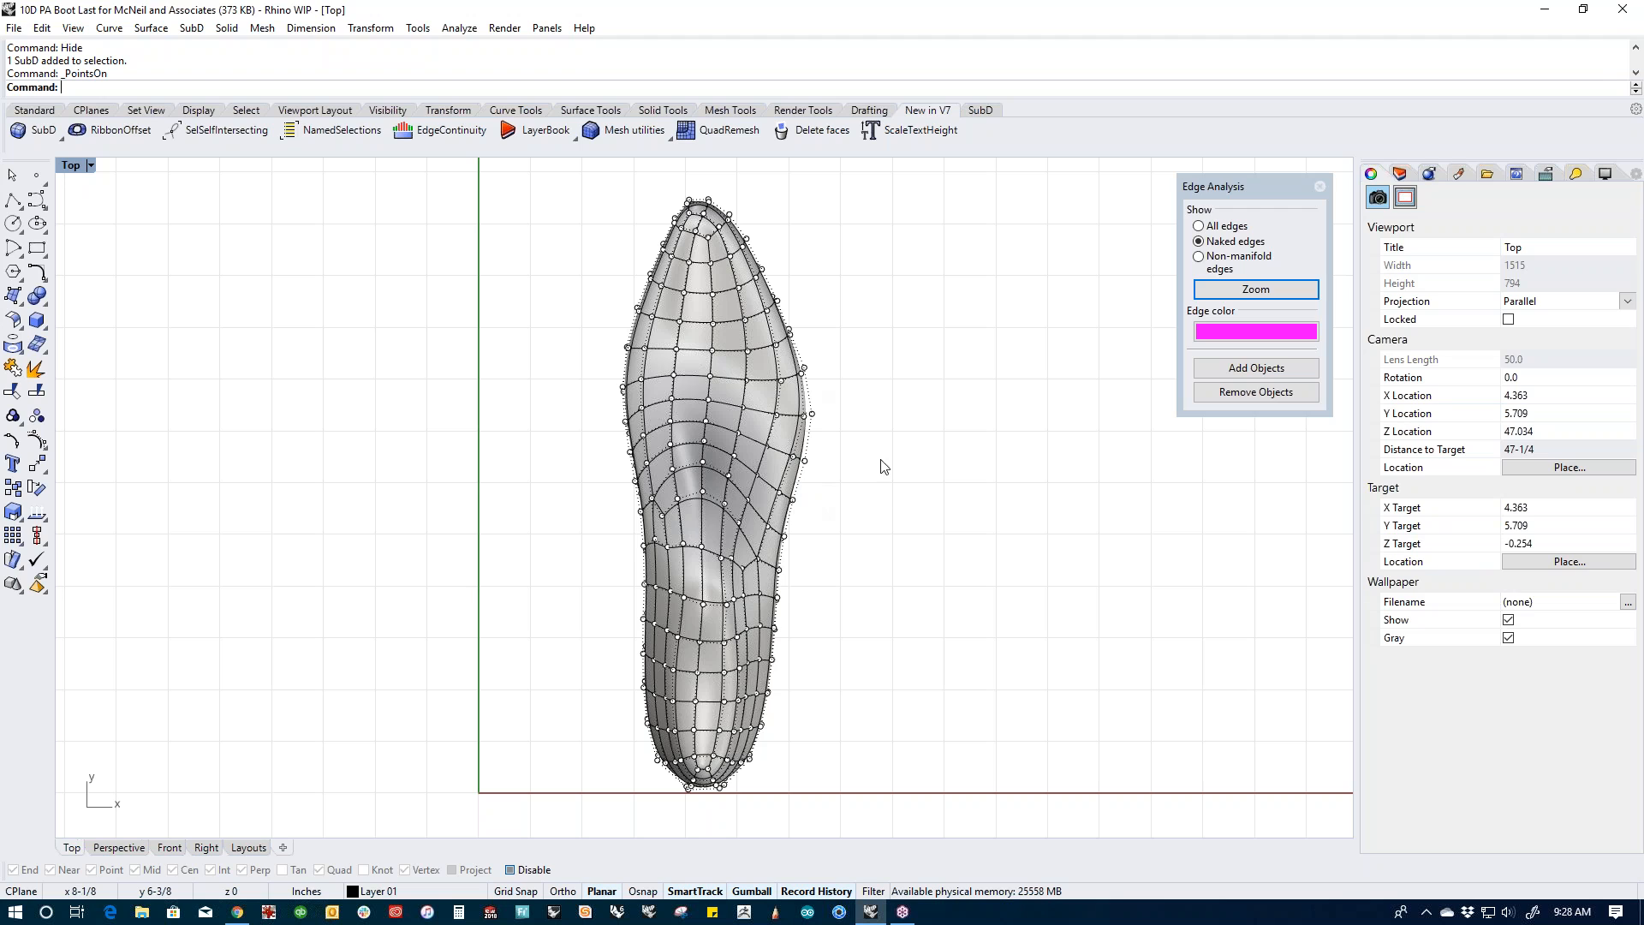
Step: Window-select the control points around the coarse SubD's toe tip and remove the stray edge point from the selection
scroll(813, 447, up, 4)
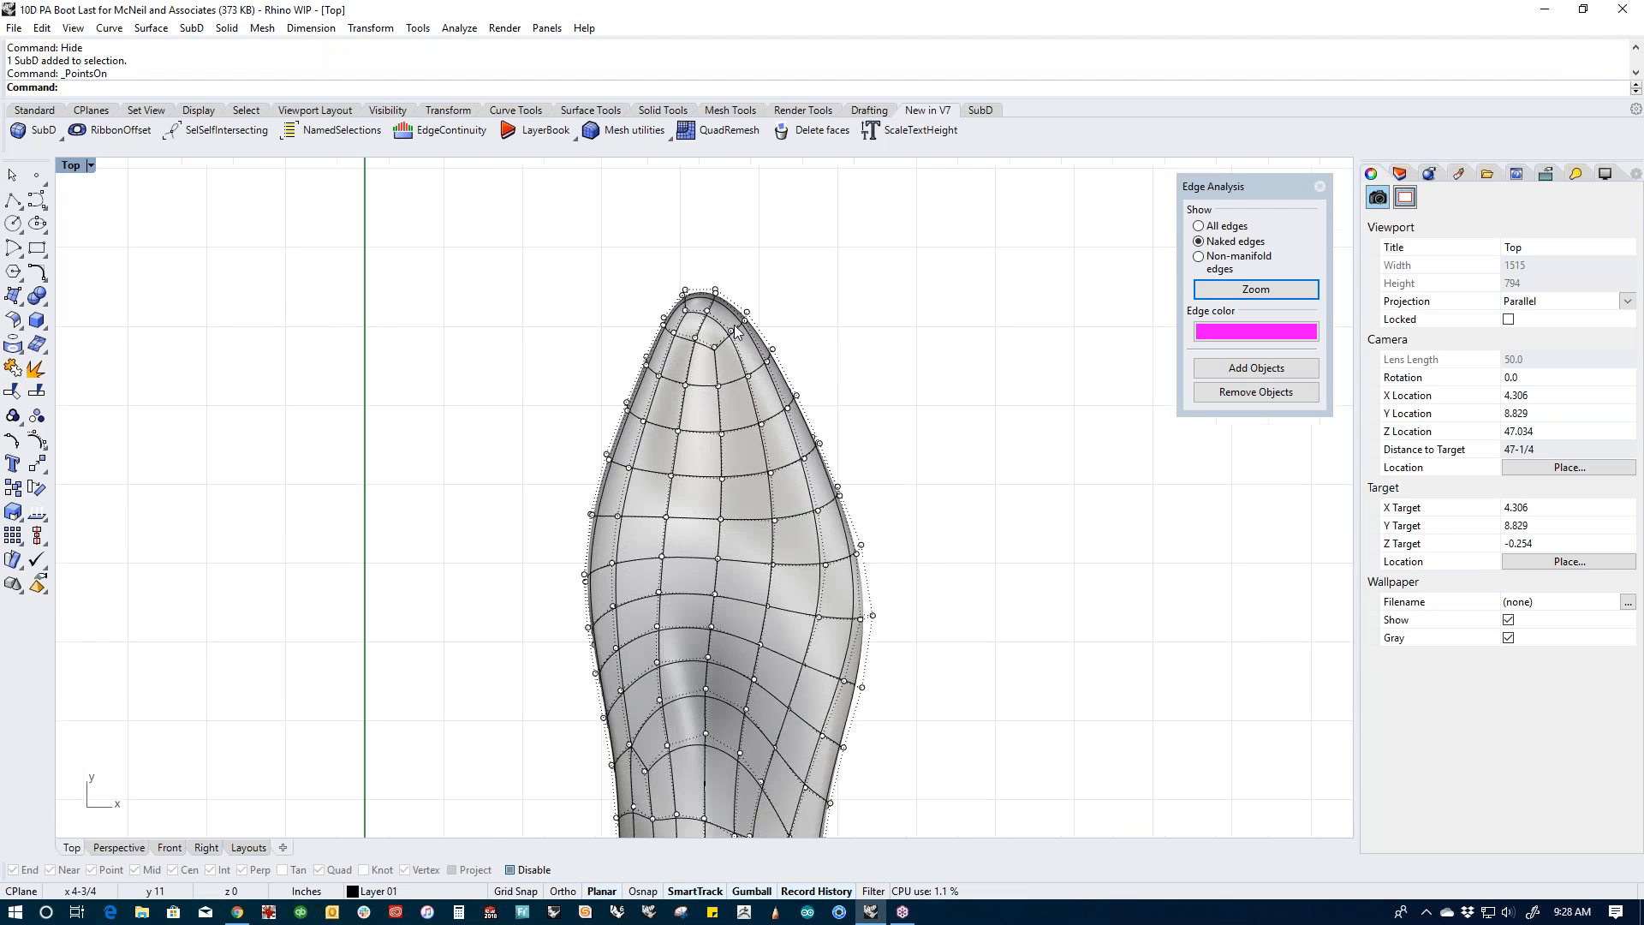
drag(564, 264, 879, 414)
click(903, 423)
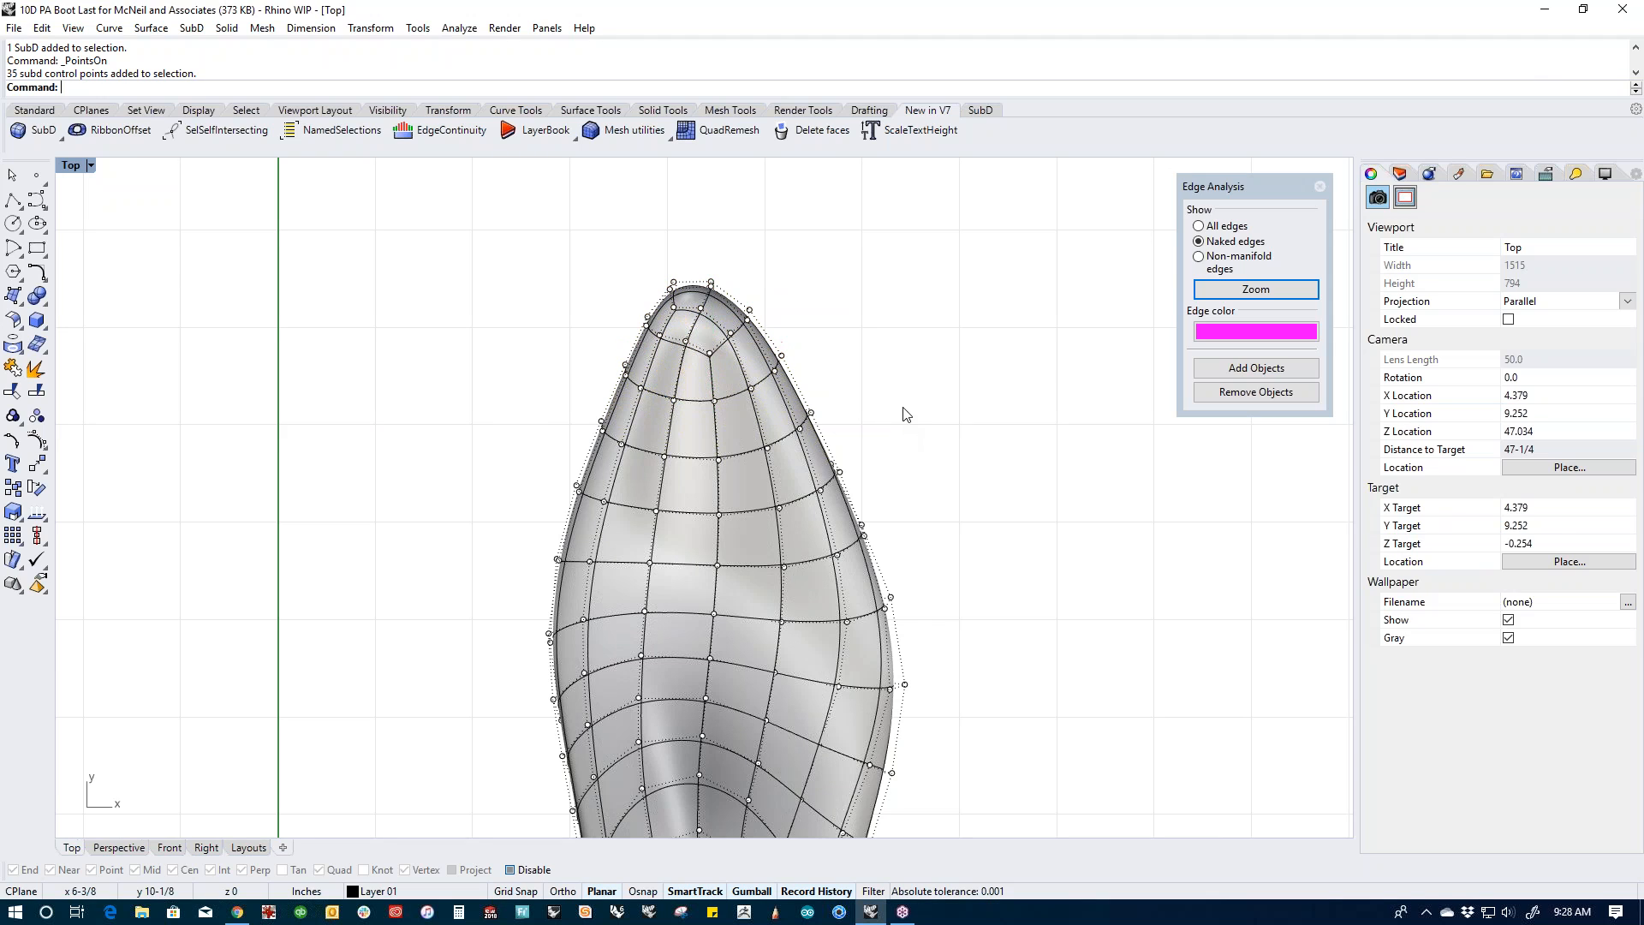
drag(512, 241, 840, 410)
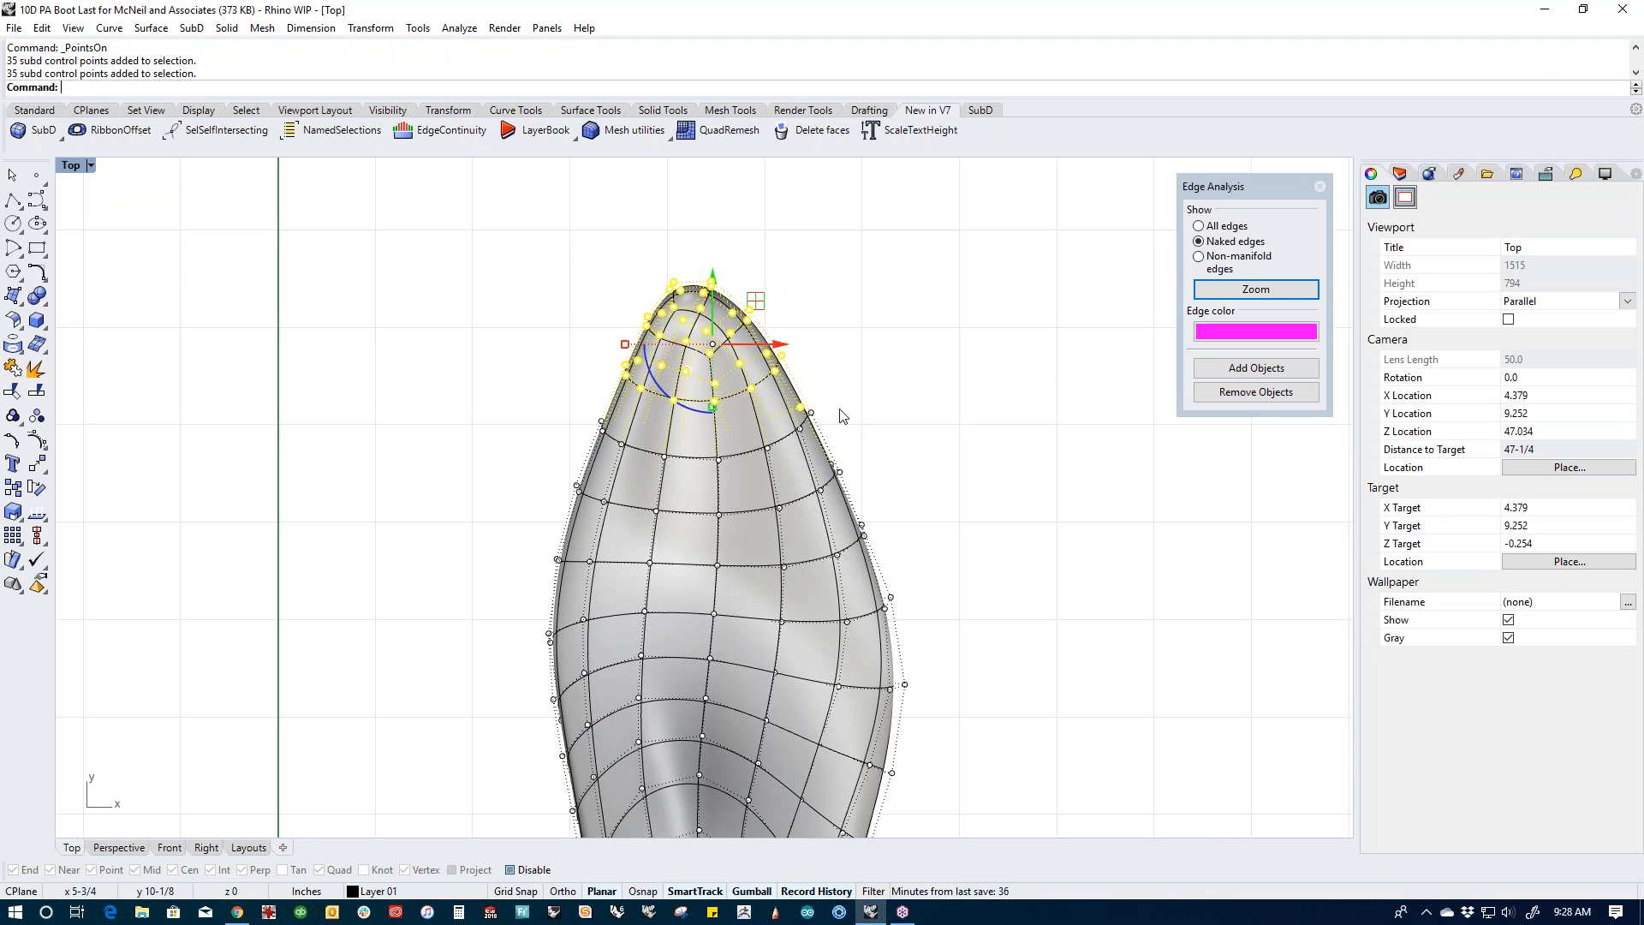
ctrl+click(810, 412)
right_drag(874, 460, 921, 453)
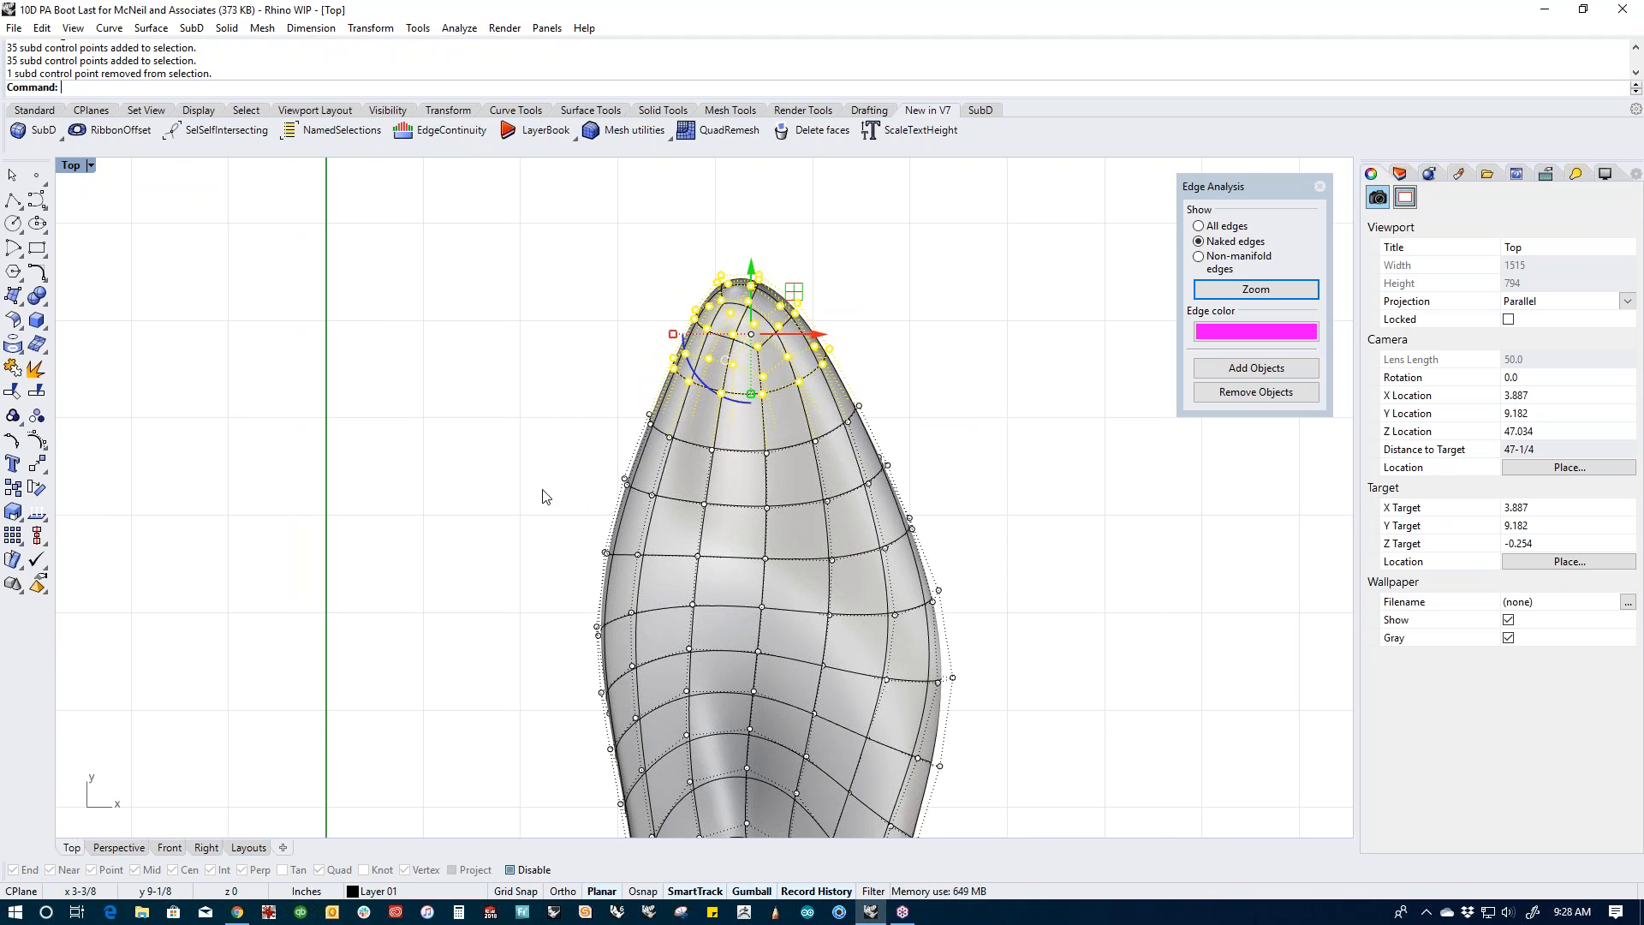
Step: Save the selected toe control points as a named selection called "toe"
text(NamedCPlane)
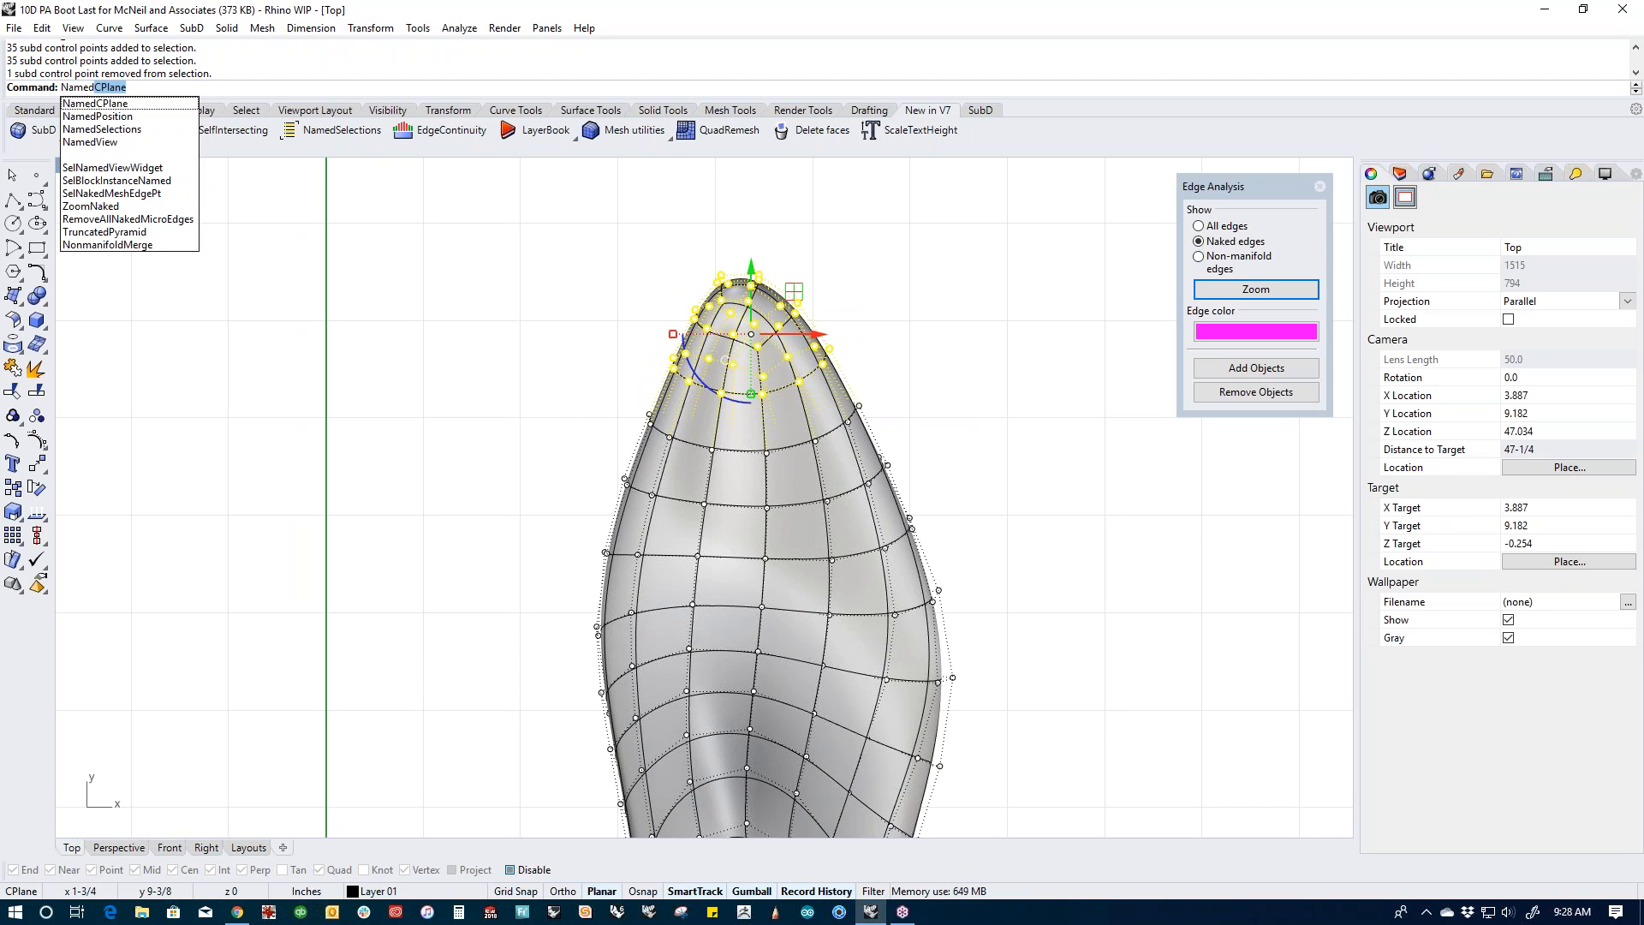
key(Down)
key(Down)
key(Return)
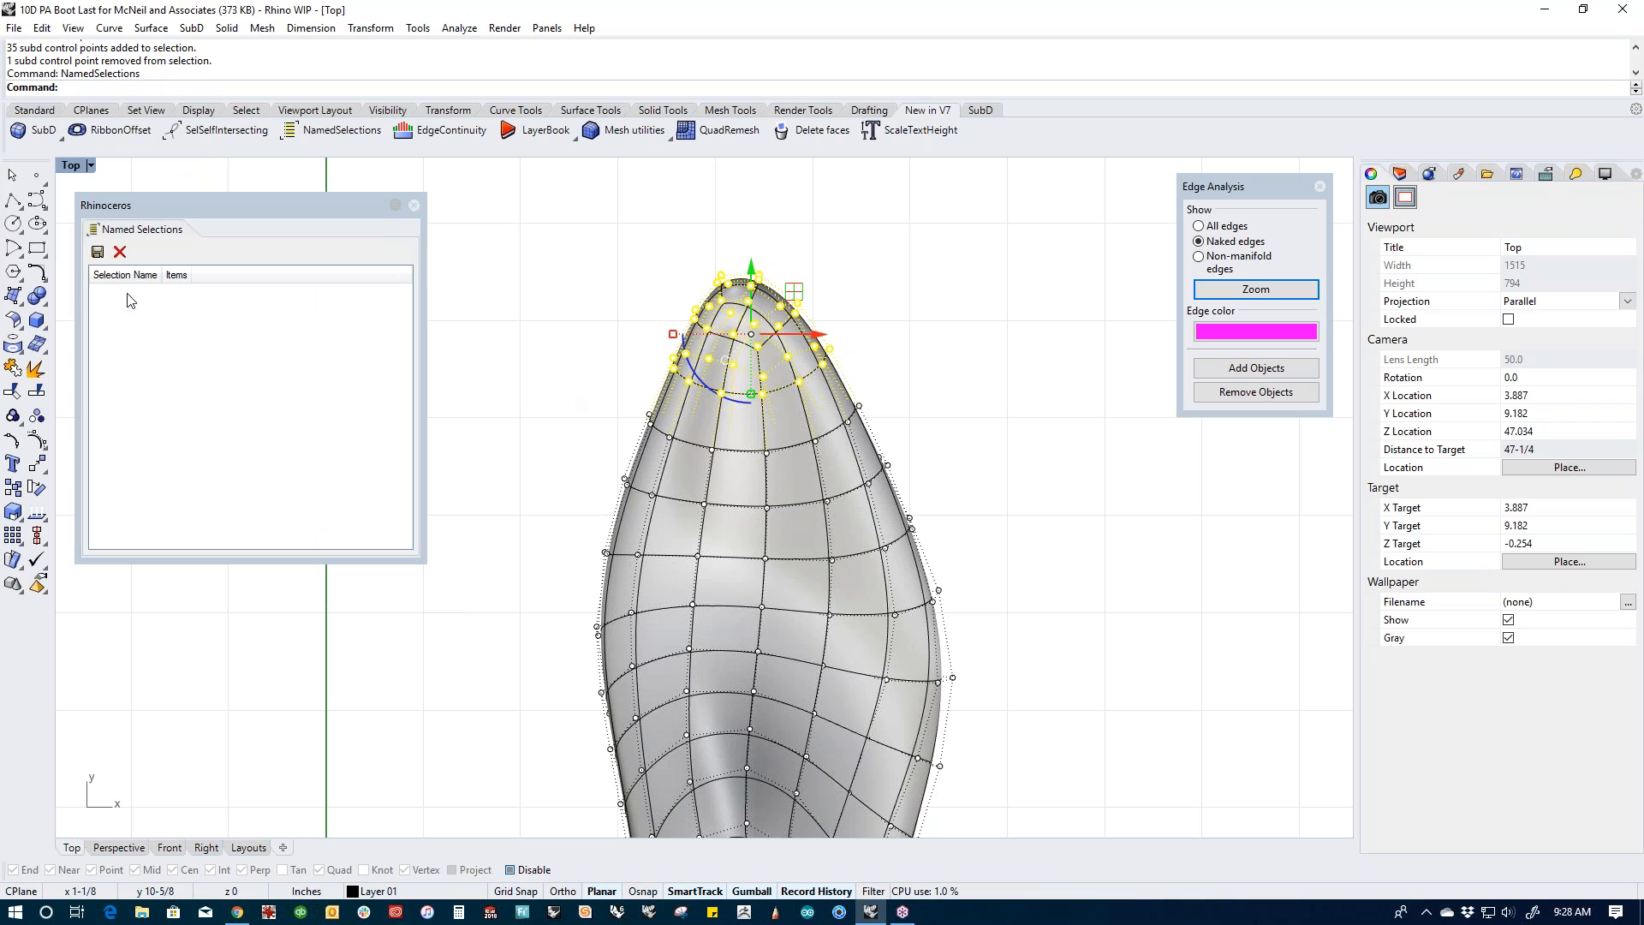
click(98, 252)
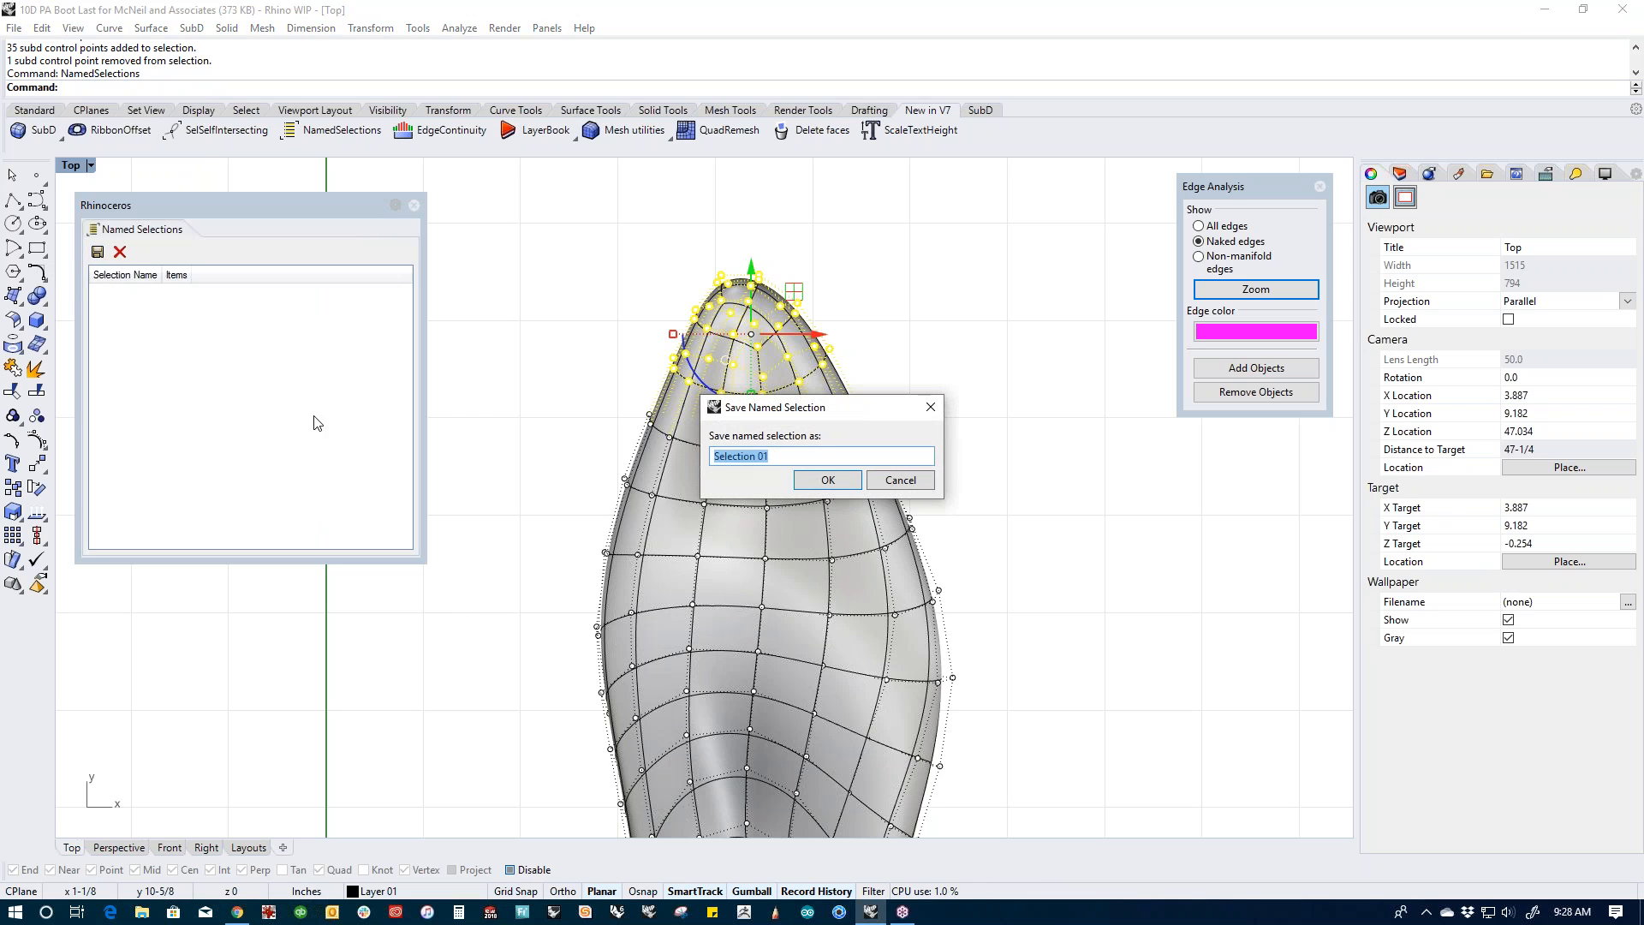
text(toe)
key(Return)
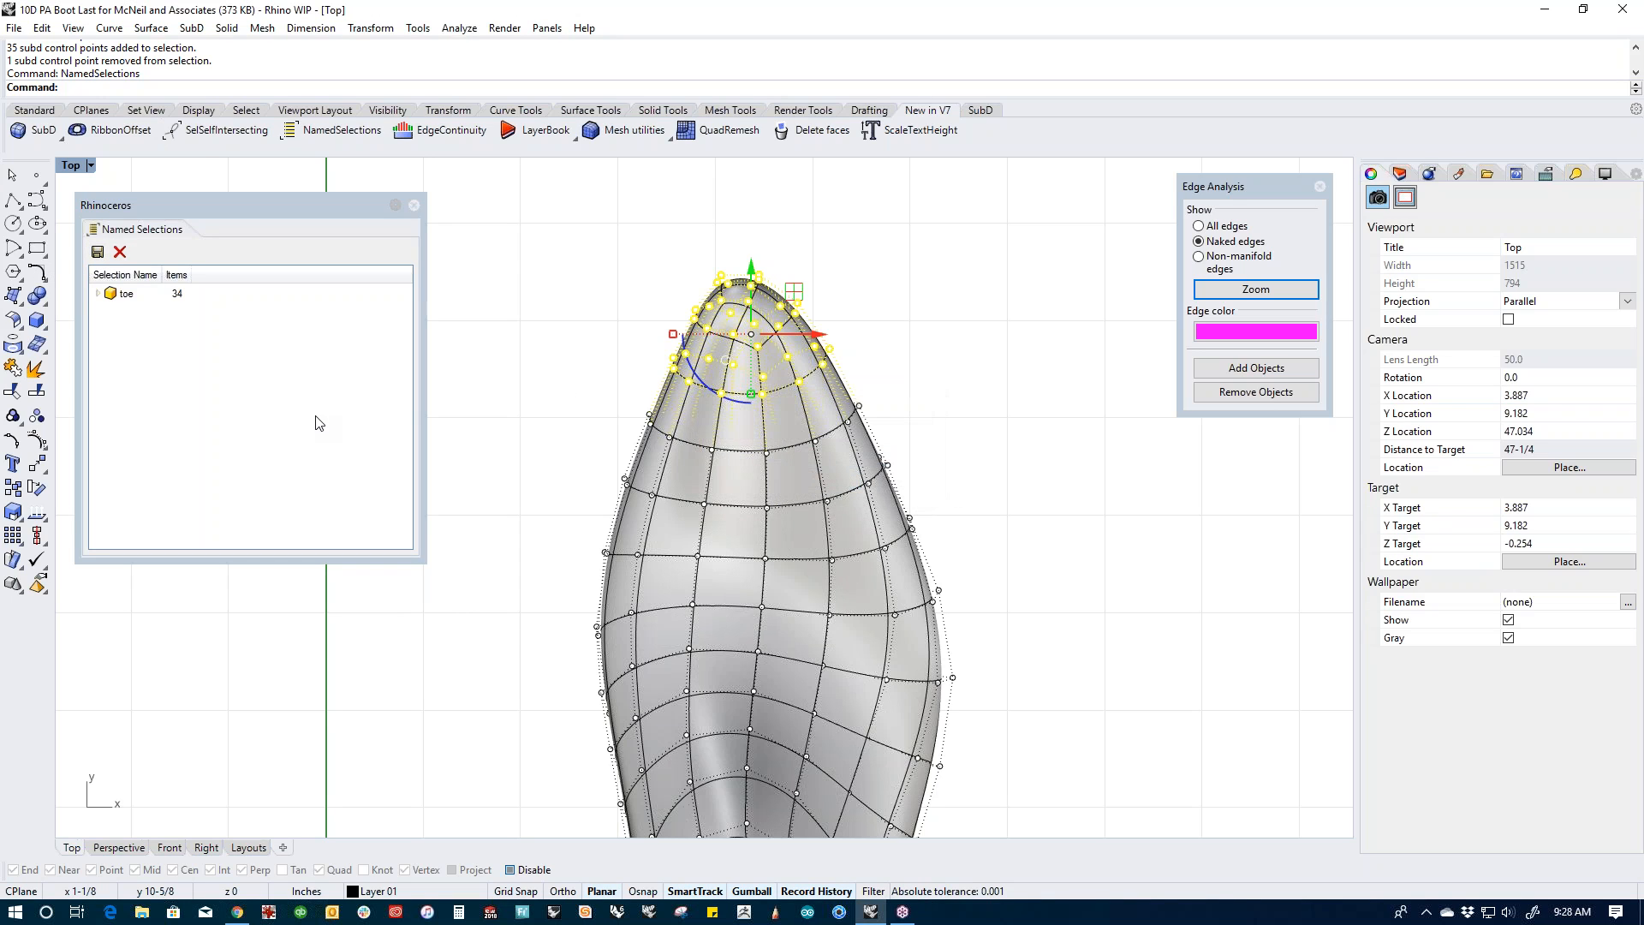
Step: Lasso-select the control points along the inner side of the forefoot and save them as a named selection called "bunion"
click(539, 445)
scroll(548, 447, down, 4)
right_drag(656, 499, 802, 389)
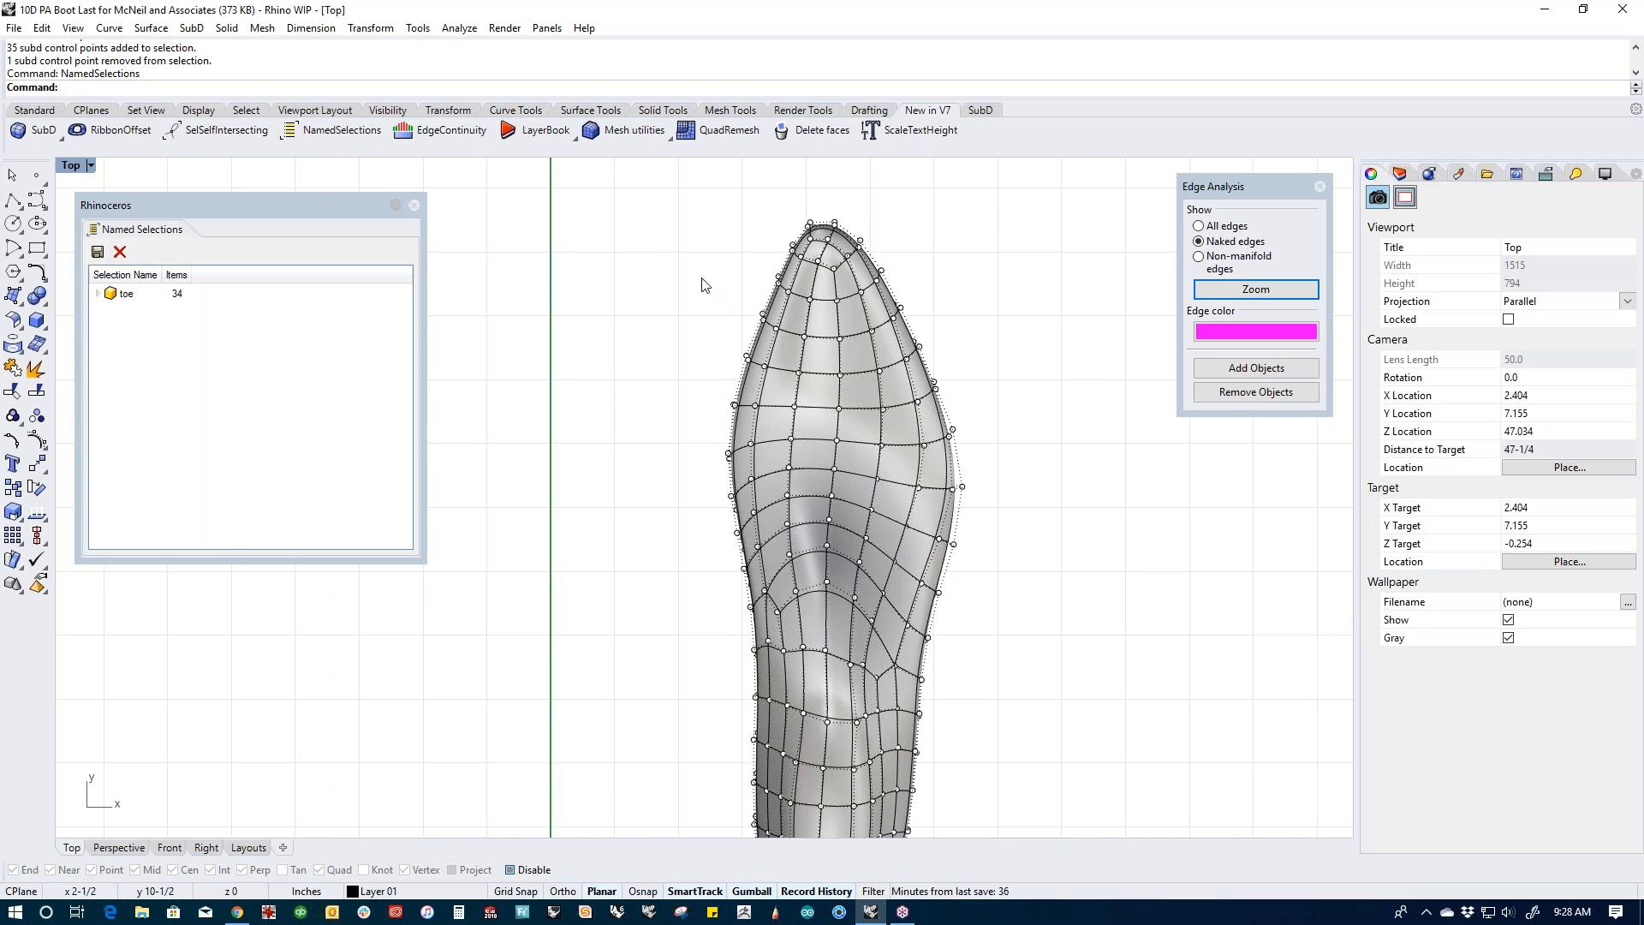
text(lasso)
key(Return)
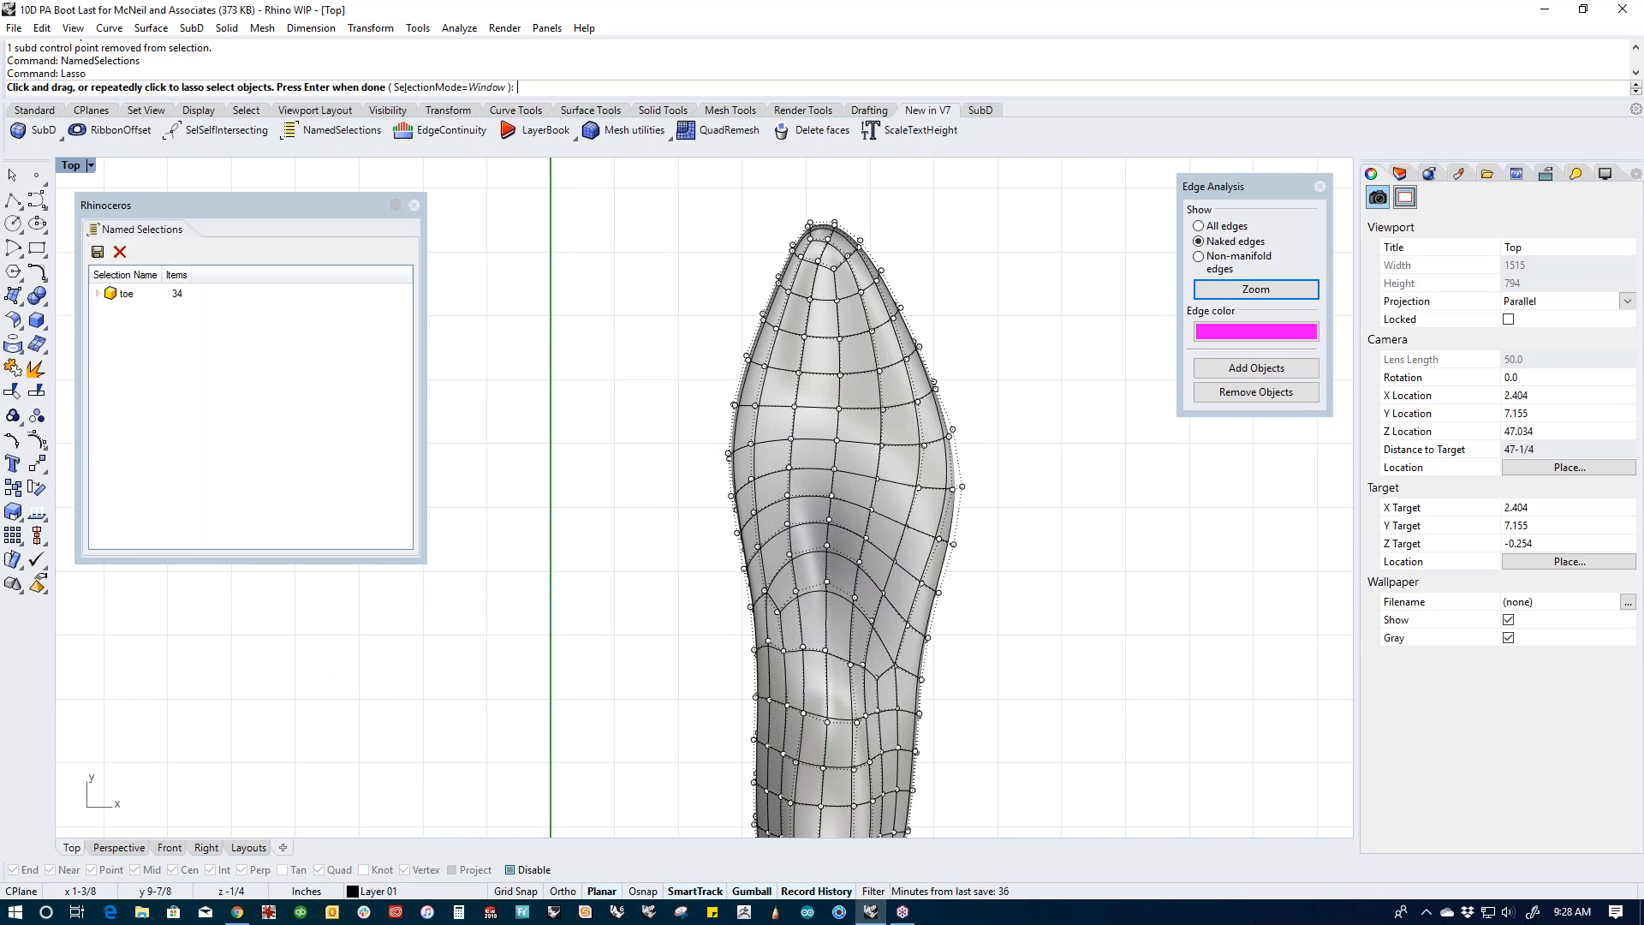
mouse_move(700, 291)
mouse_down()
mouse_move(770, 299)
mouse_move(786, 351)
mouse_move(777, 514)
mouse_move(741, 590)
mouse_move(683, 540)
mouse_move(661, 308)
mouse_move(676, 293)
mouse_up()
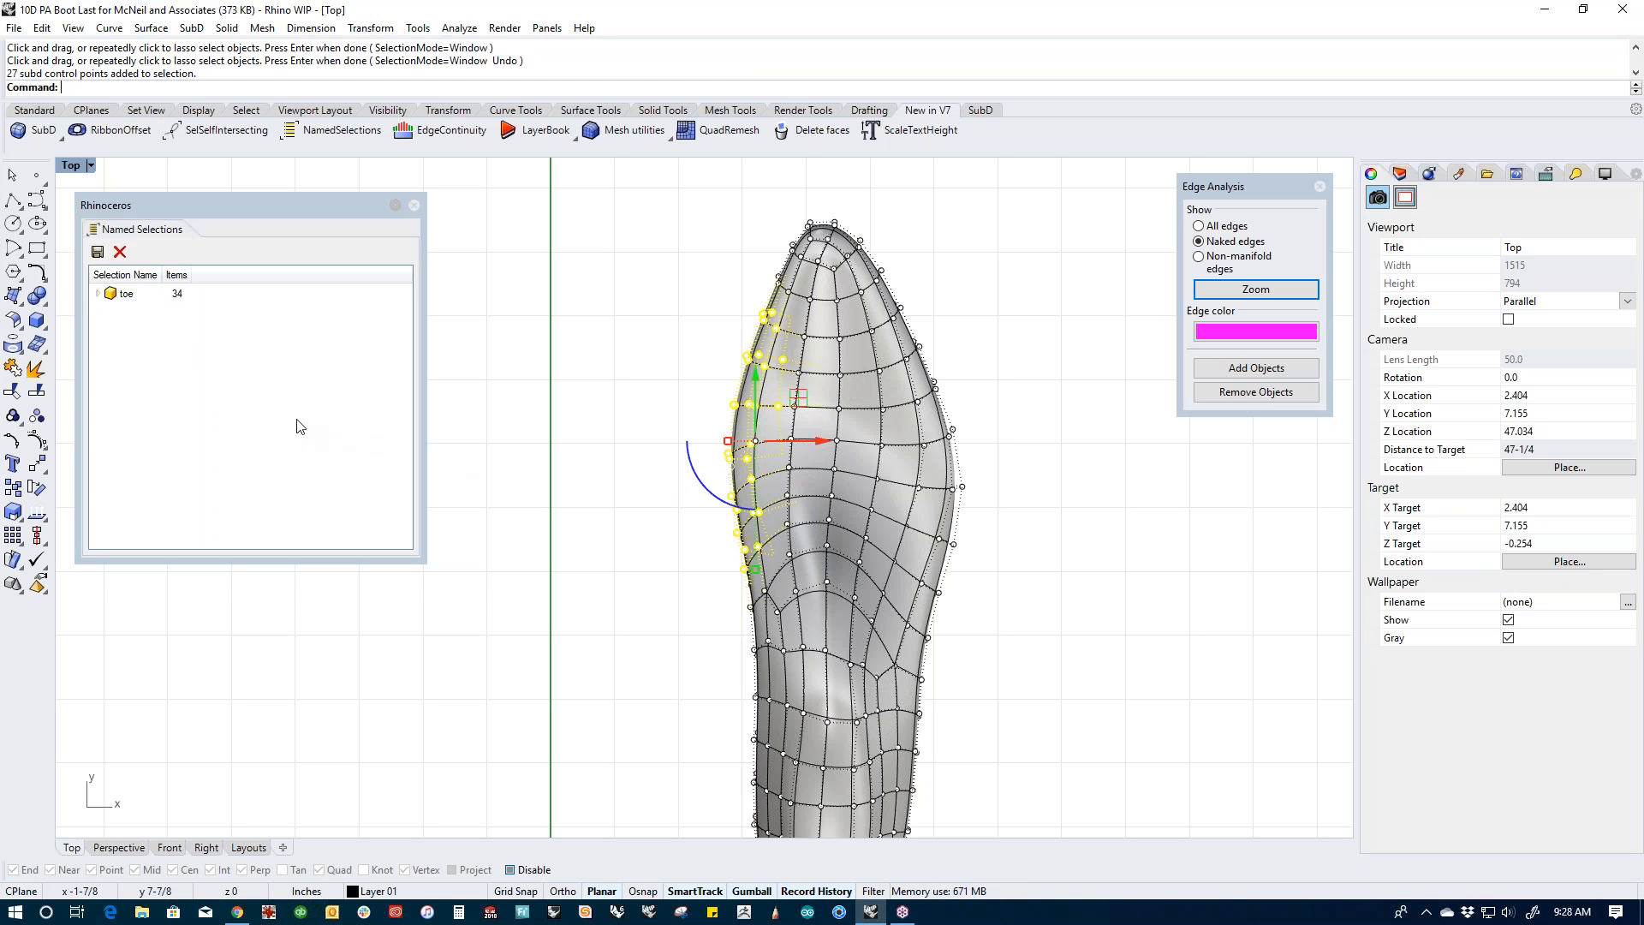
click(97, 251)
text(bunion)
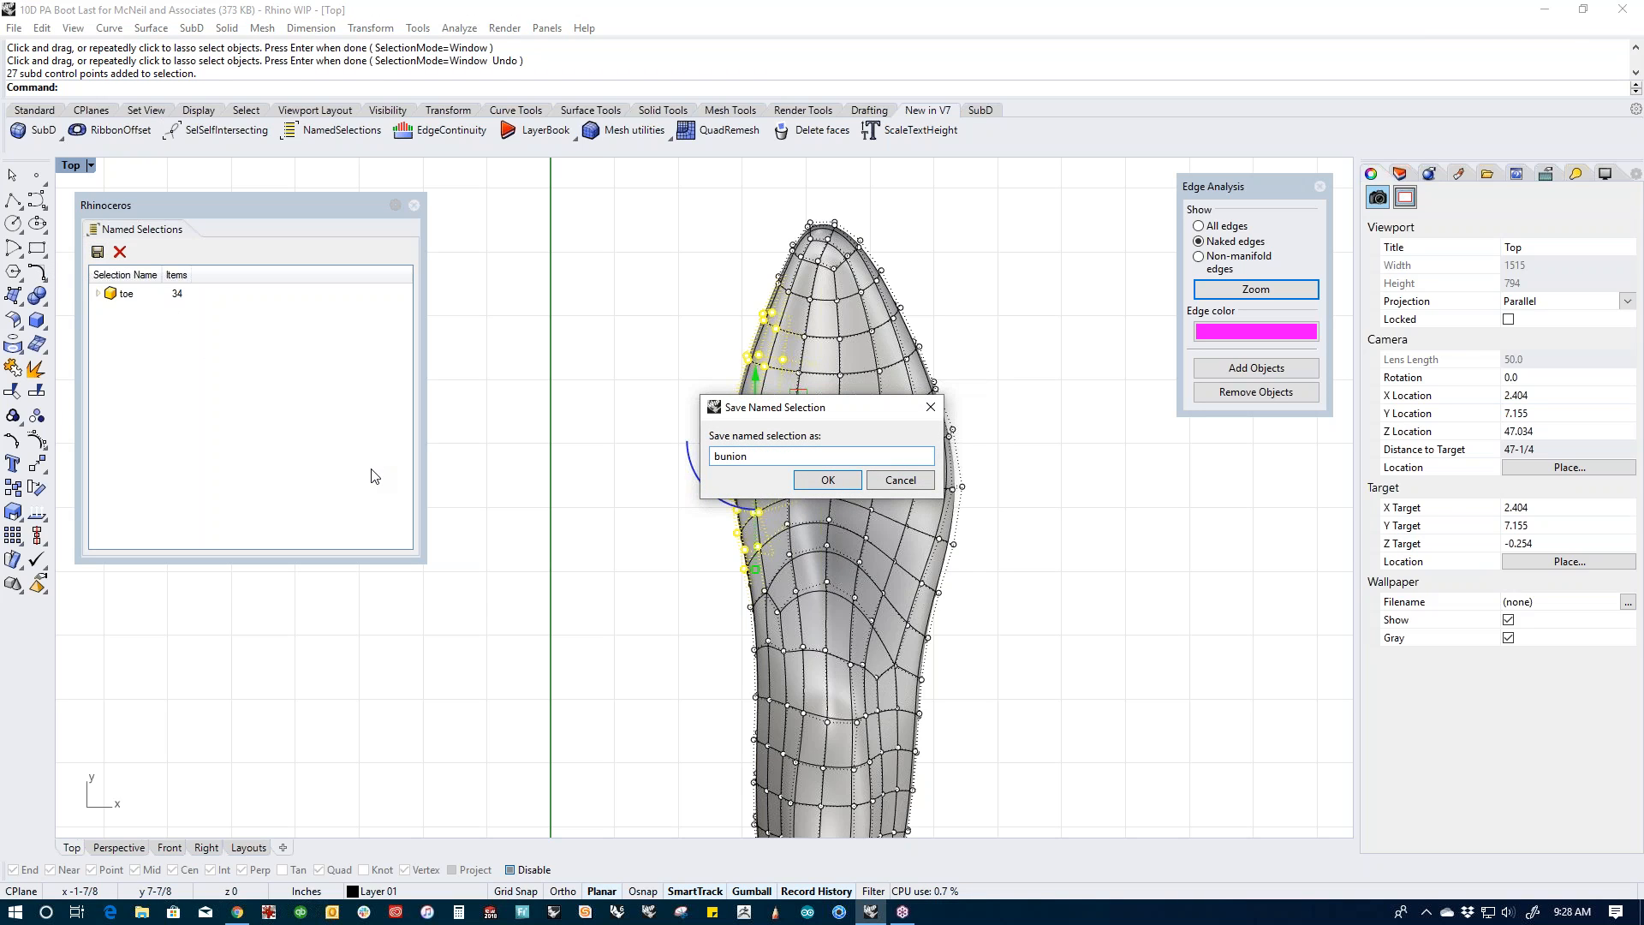
click(827, 480)
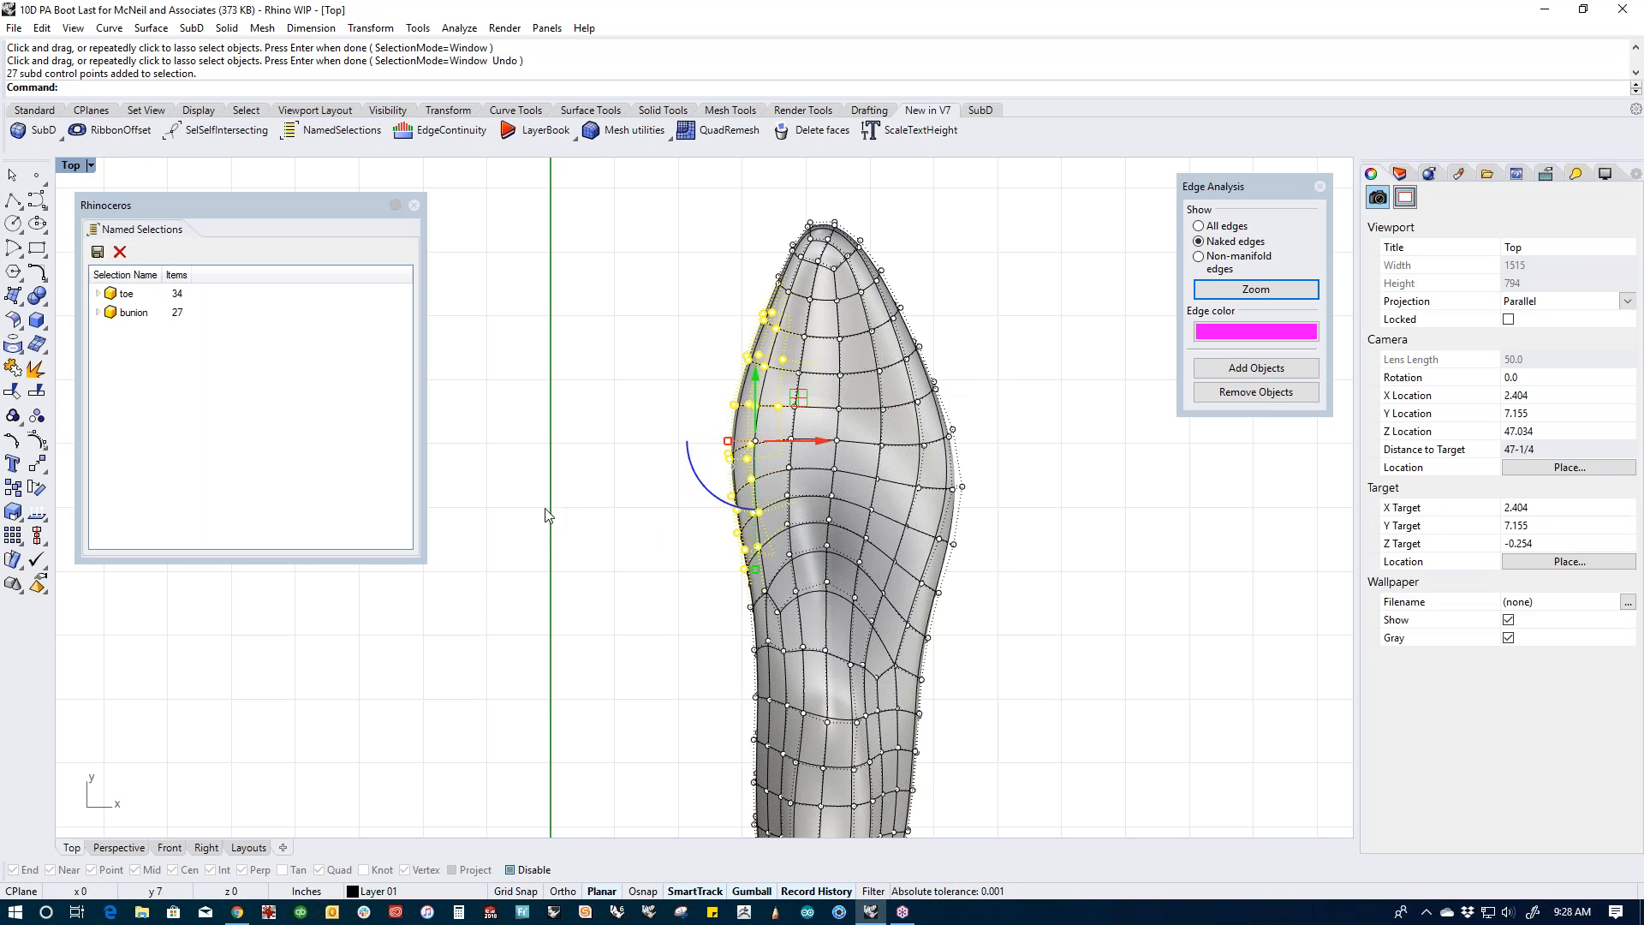
Step: Lasso-select the control points along the outer side of the forefoot and save them as a named selection called "pinkietoe"
key(Escape)
text(Lasso)
key(Return)
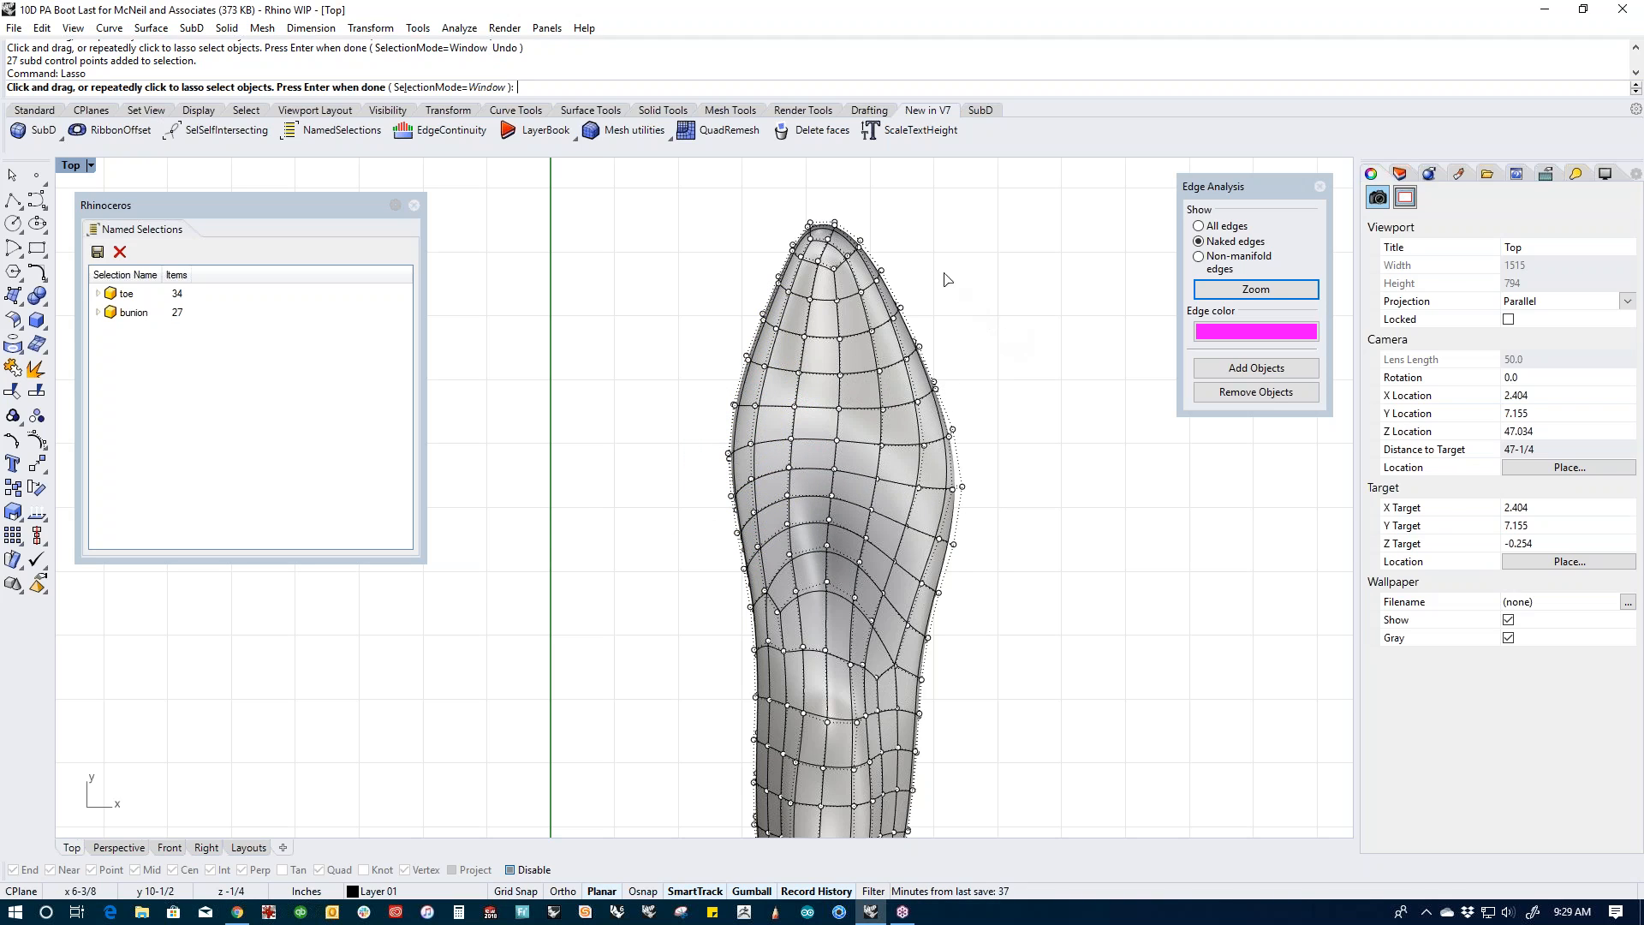
mouse_move(910, 282)
mouse_down()
mouse_move(882, 336)
mouse_move(903, 564)
mouse_move(976, 572)
mouse_move(1010, 411)
mouse_move(912, 287)
mouse_up()
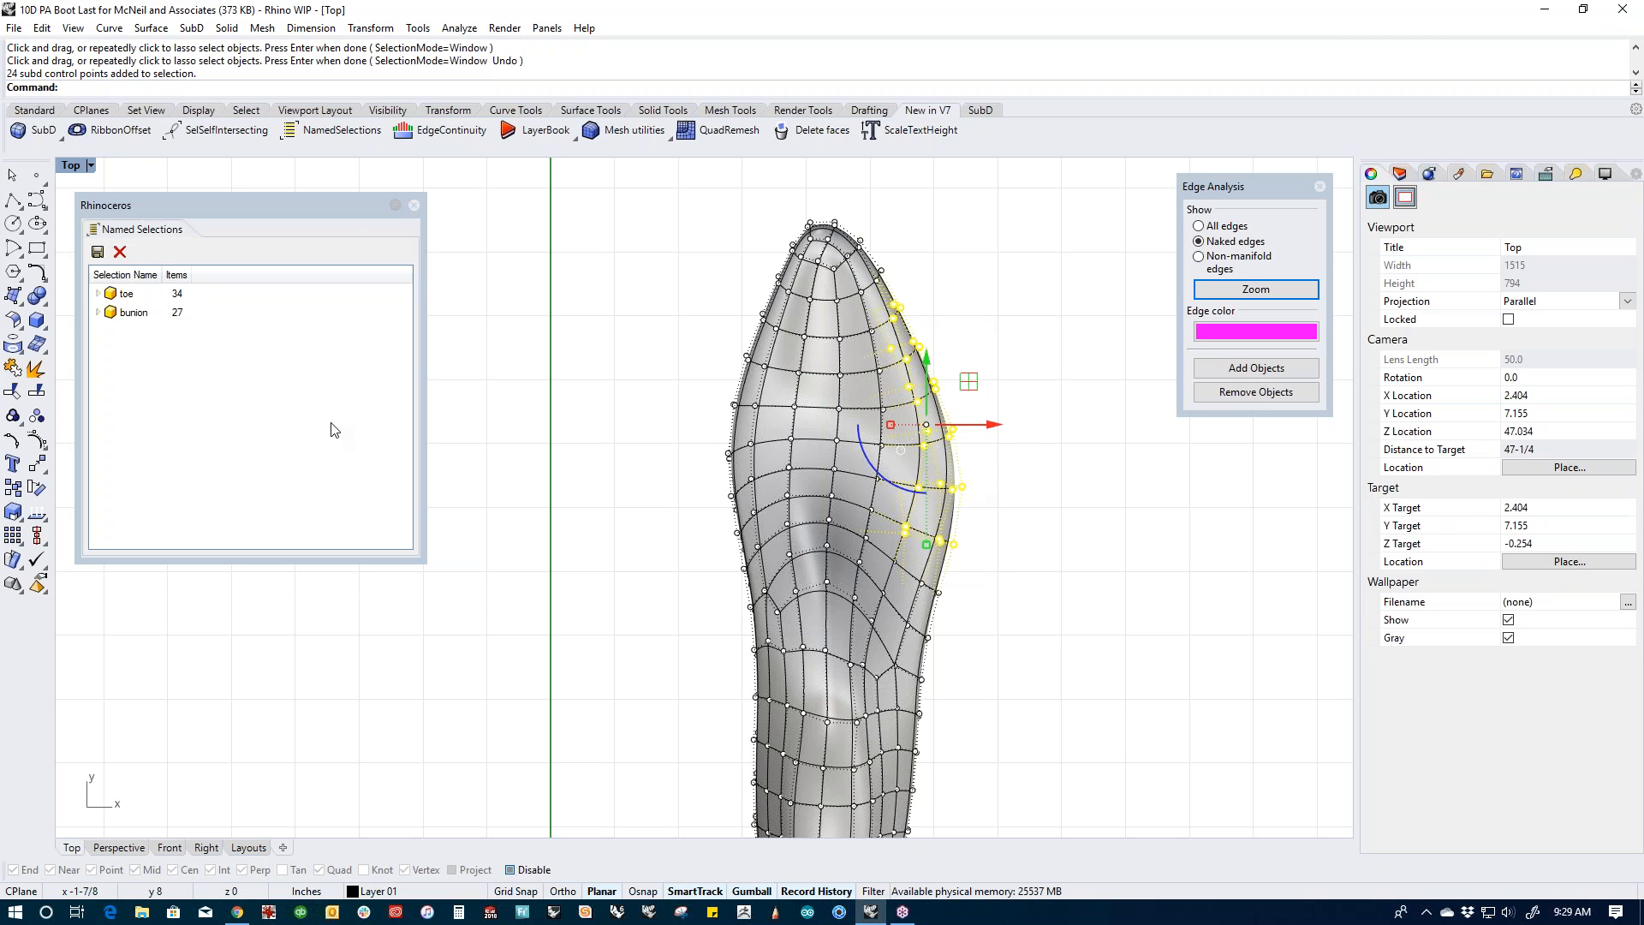
click(98, 251)
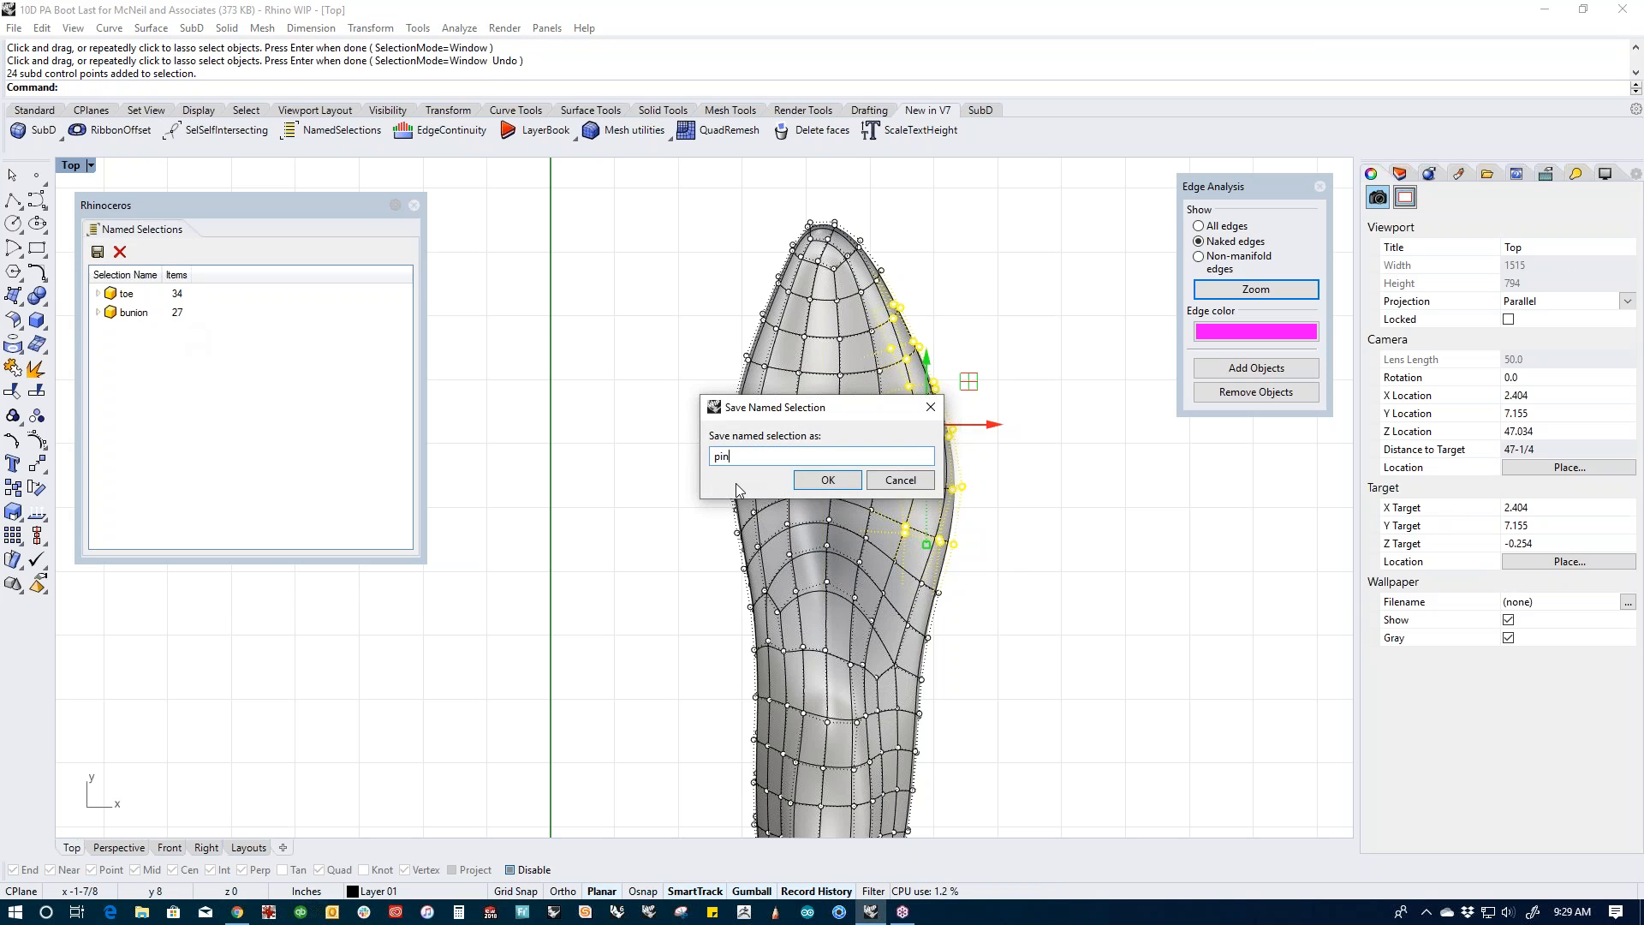
text(pinkietoe)
key(Return)
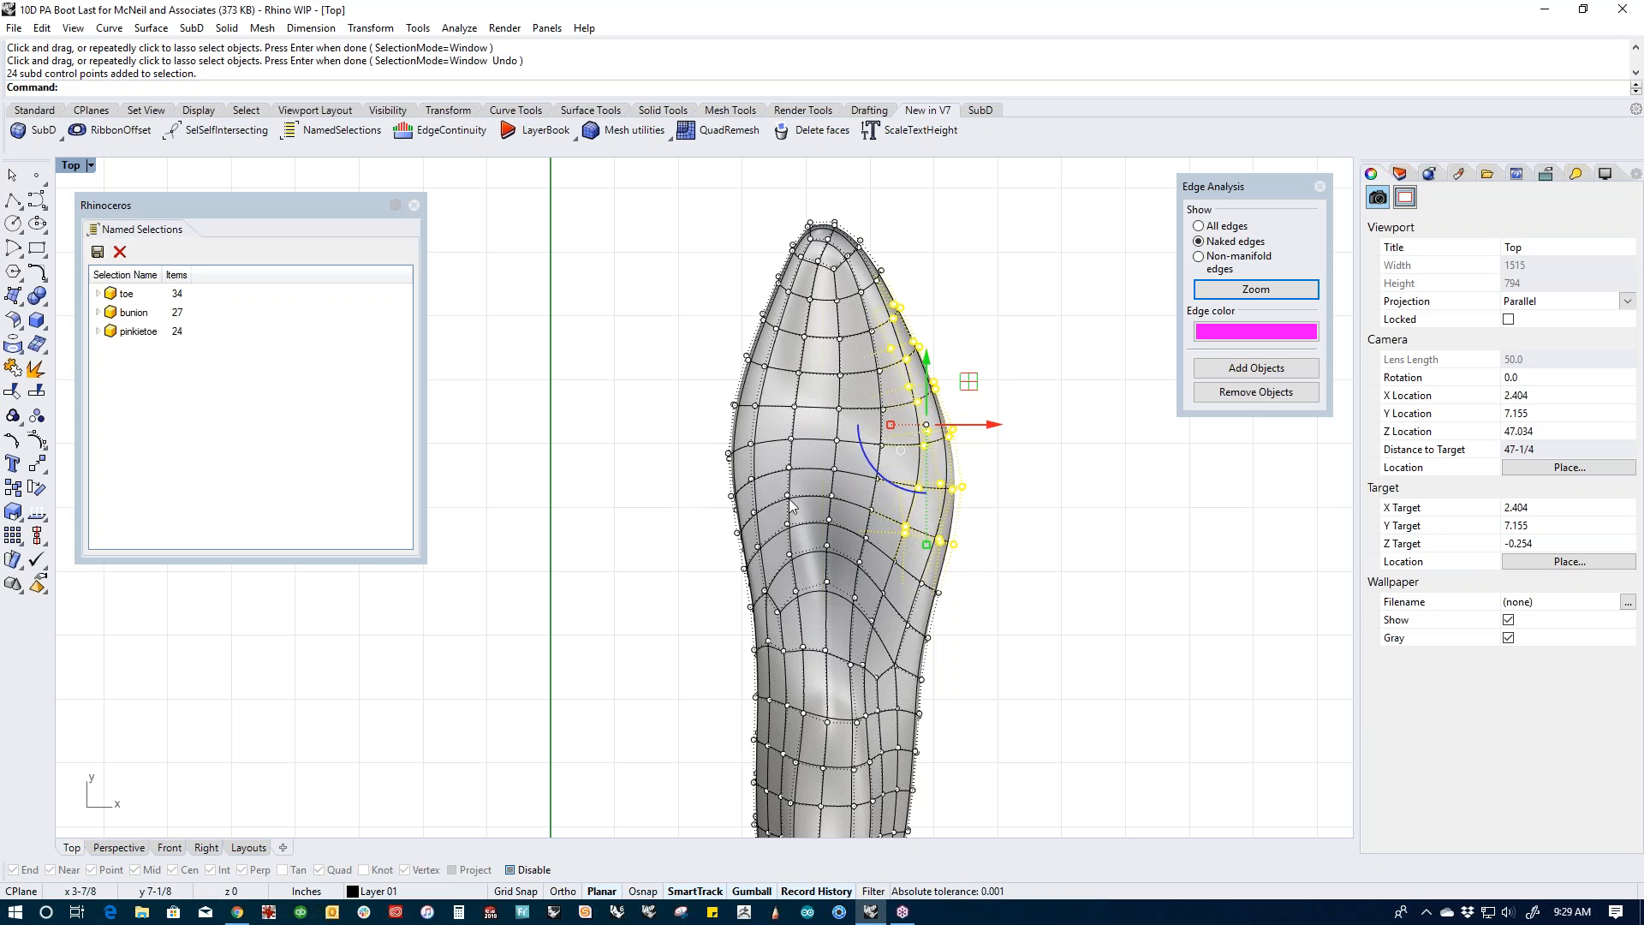
Step: In the Right view, lasso-select the control points along the instep curve and save them as a named selection called "instep"
key(ctrl+F2)
key(ctrl+F3)
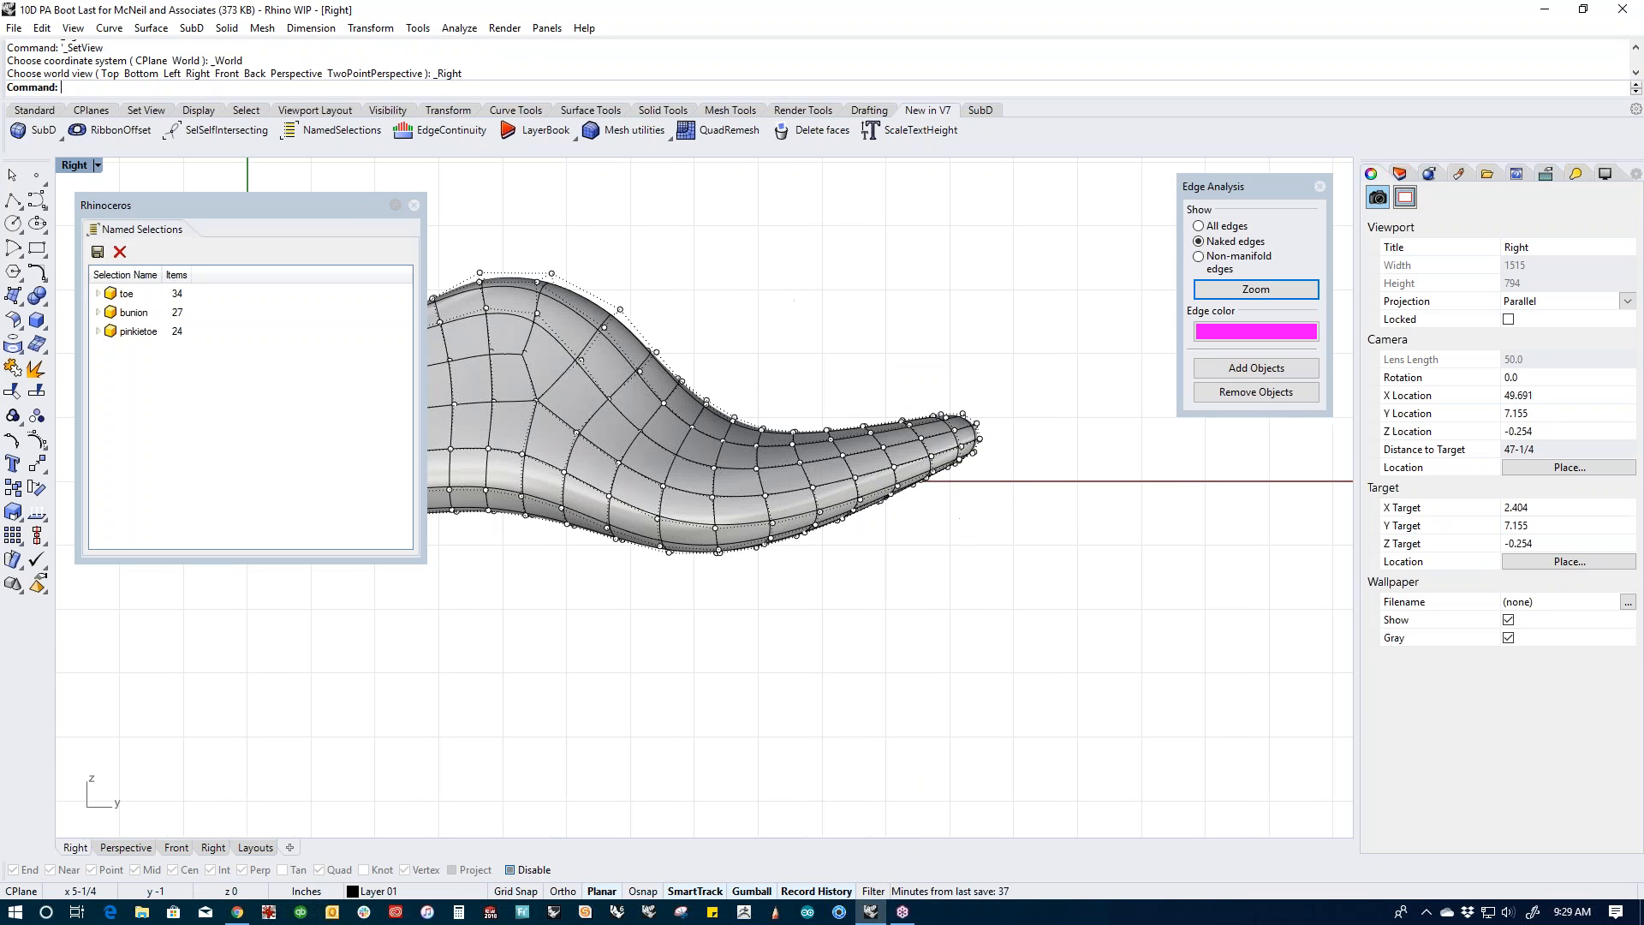
scroll(860, 572, up, 3)
text(l)
key(Return)
mouse_move(793, 362)
mouse_down()
mouse_move(745, 431)
mouse_move(822, 518)
mouse_move(916, 582)
mouse_move(982, 541)
mouse_up()
click(97, 252)
text(instep)
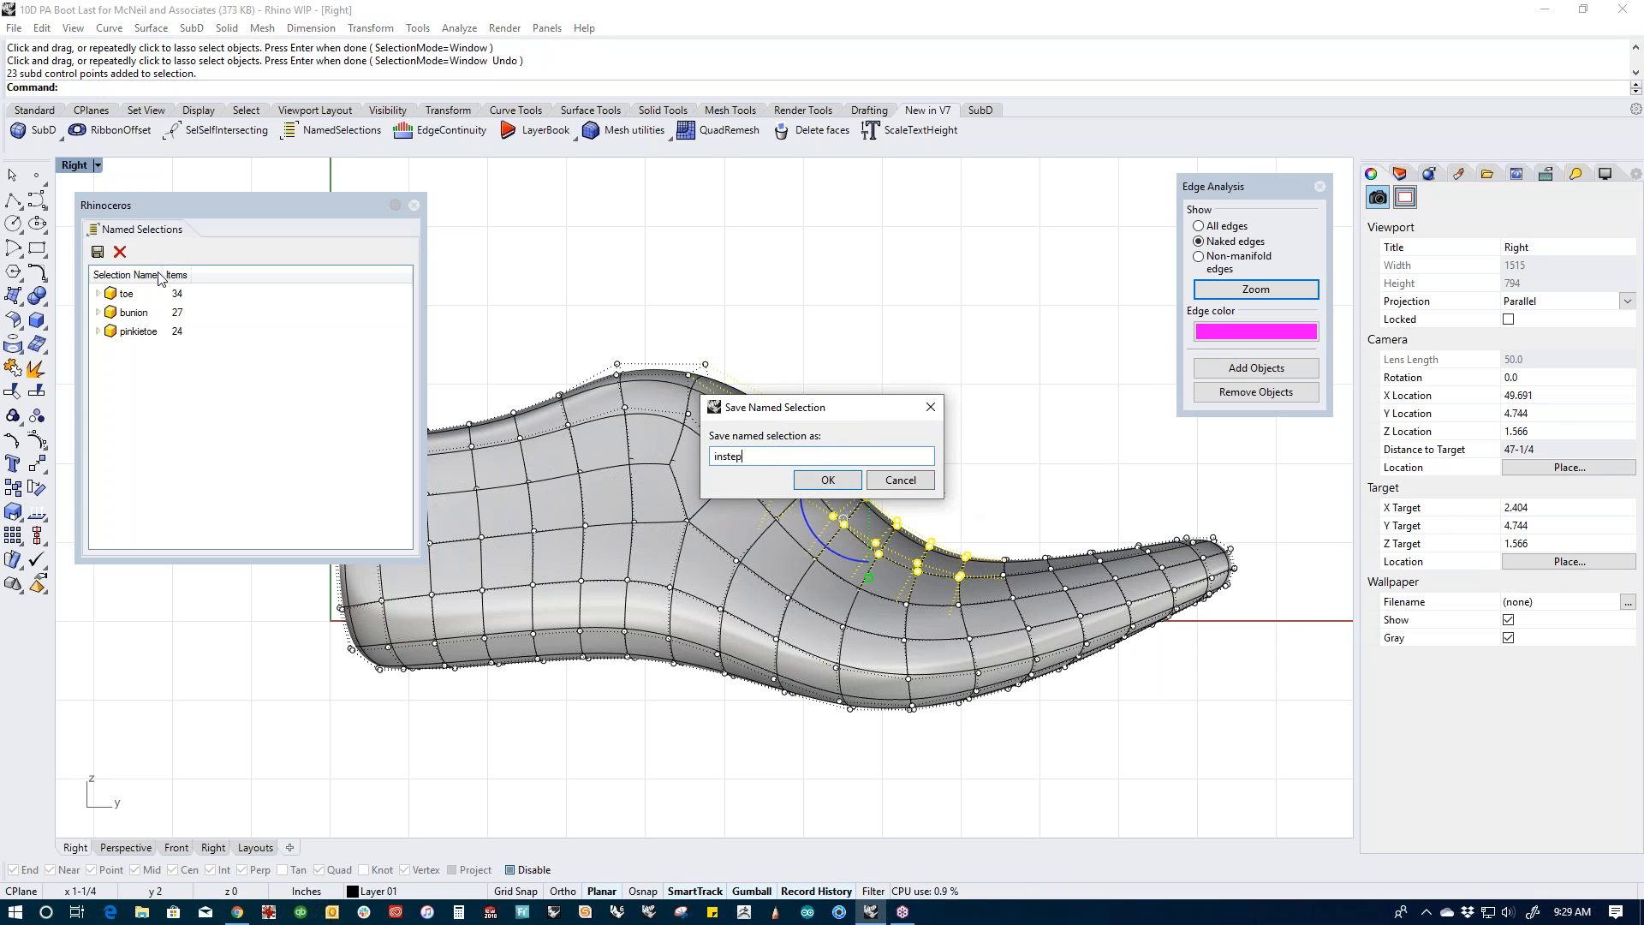
key(Return)
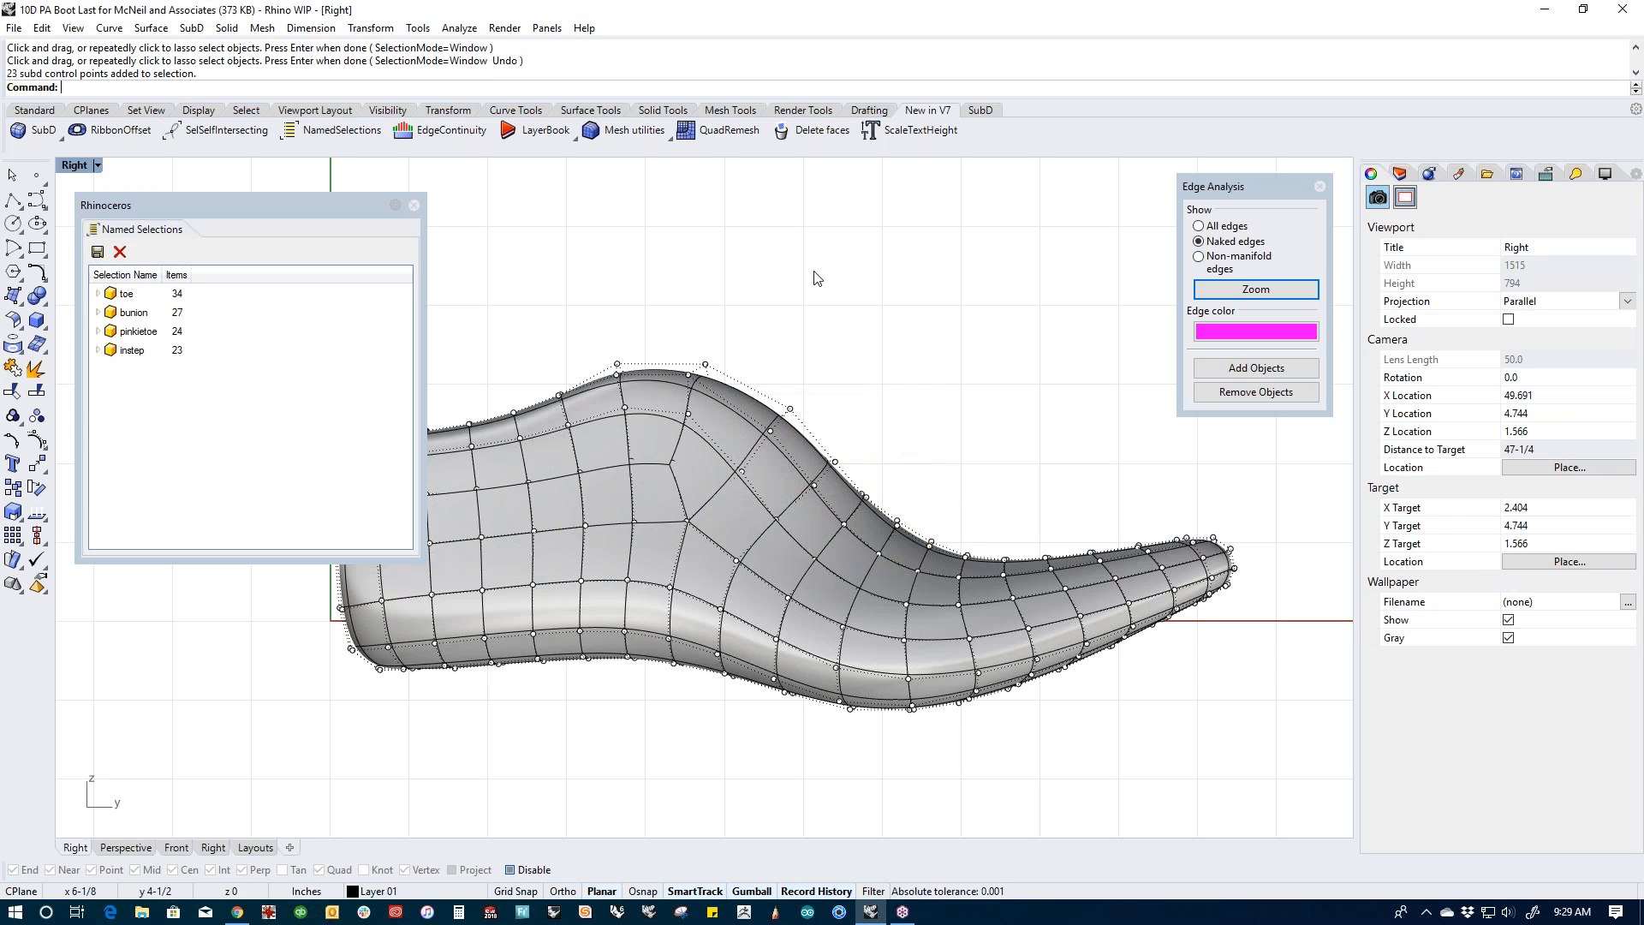
Step: Recall the "toe" named selection in the Top view and scale its control points sideways to widen the toe tip
key(Return)
right_drag(817, 278, 859, 497)
scroll(819, 433, up, 8)
right_drag(866, 557, 955, 618)
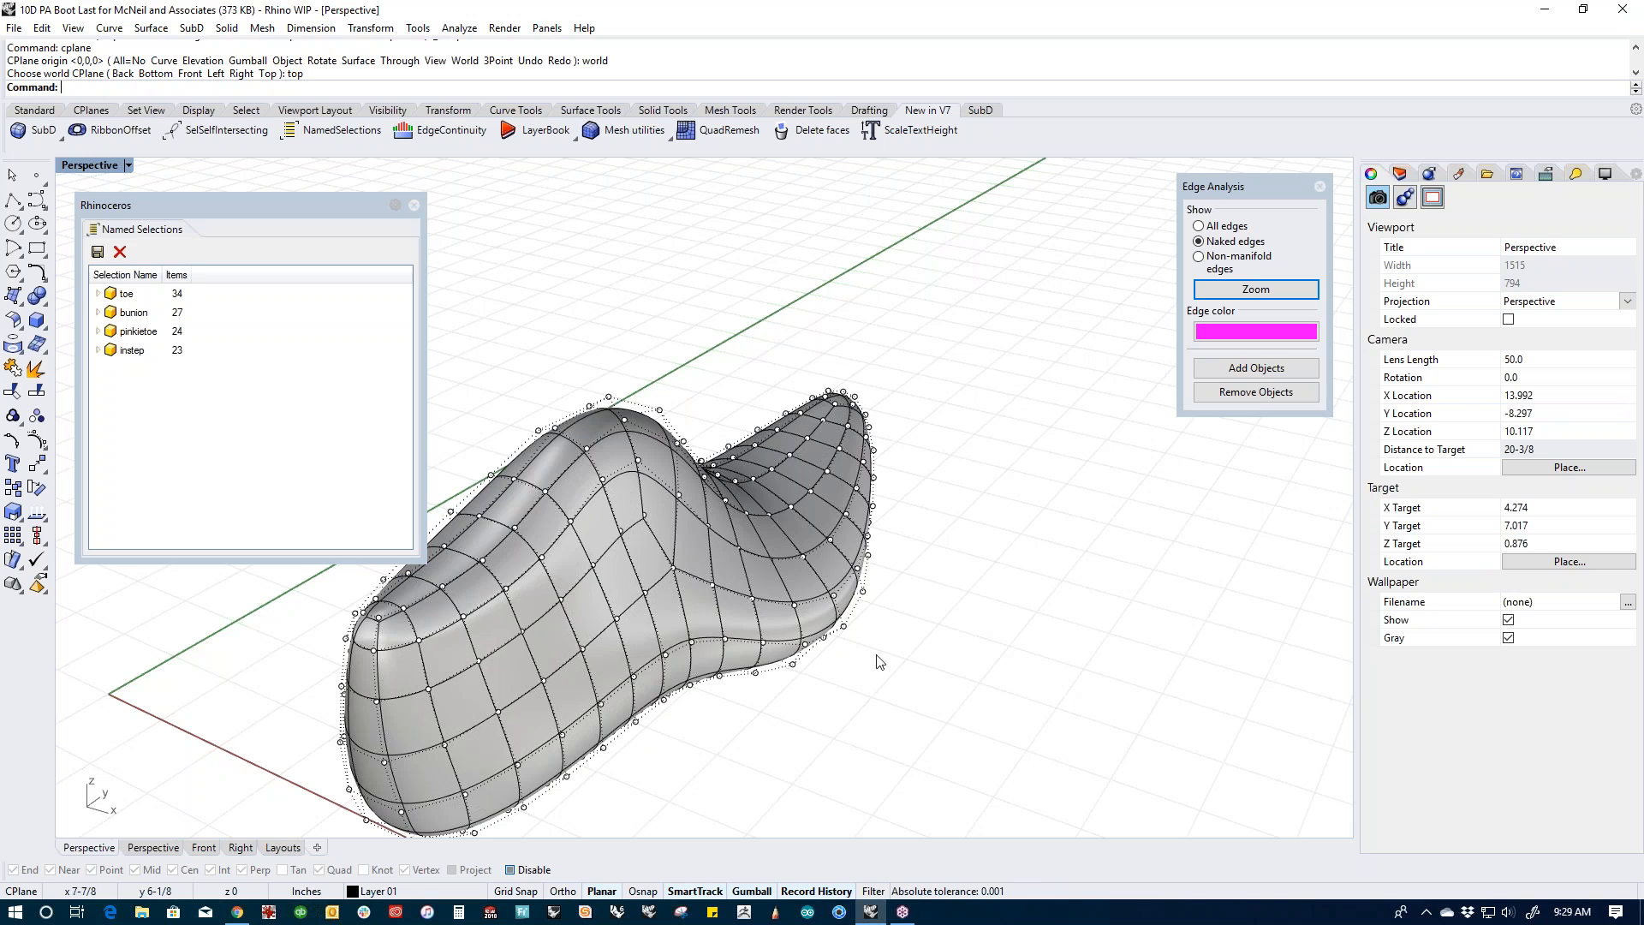
shift+right_drag(846, 689, 910, 638)
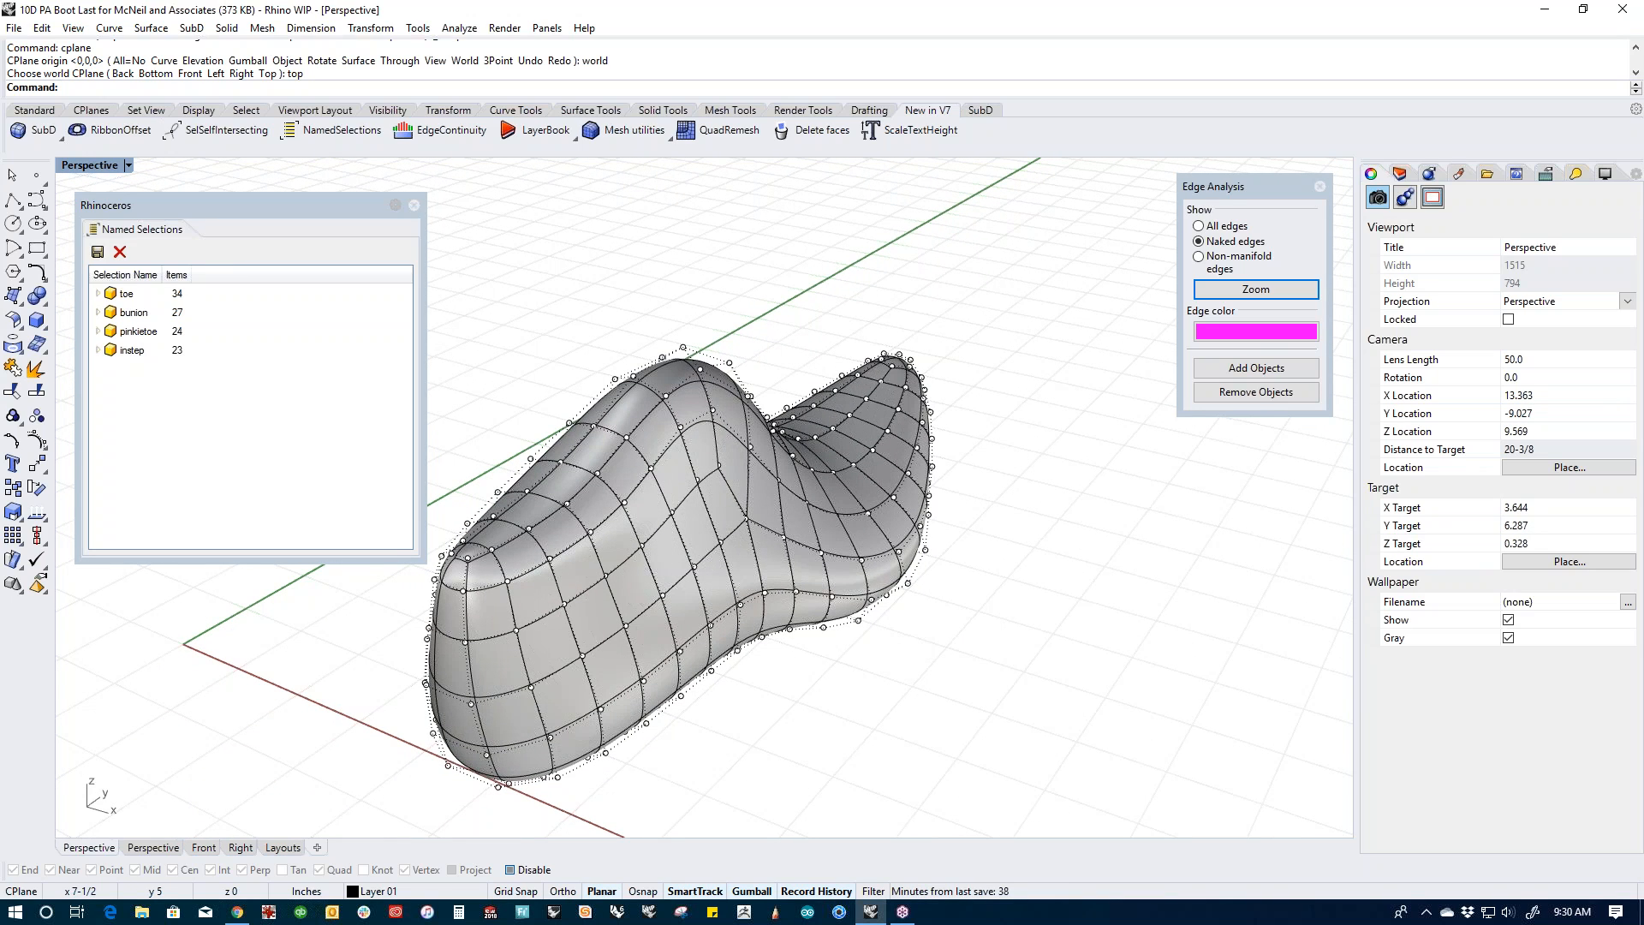
right_drag(927, 689, 899, 530)
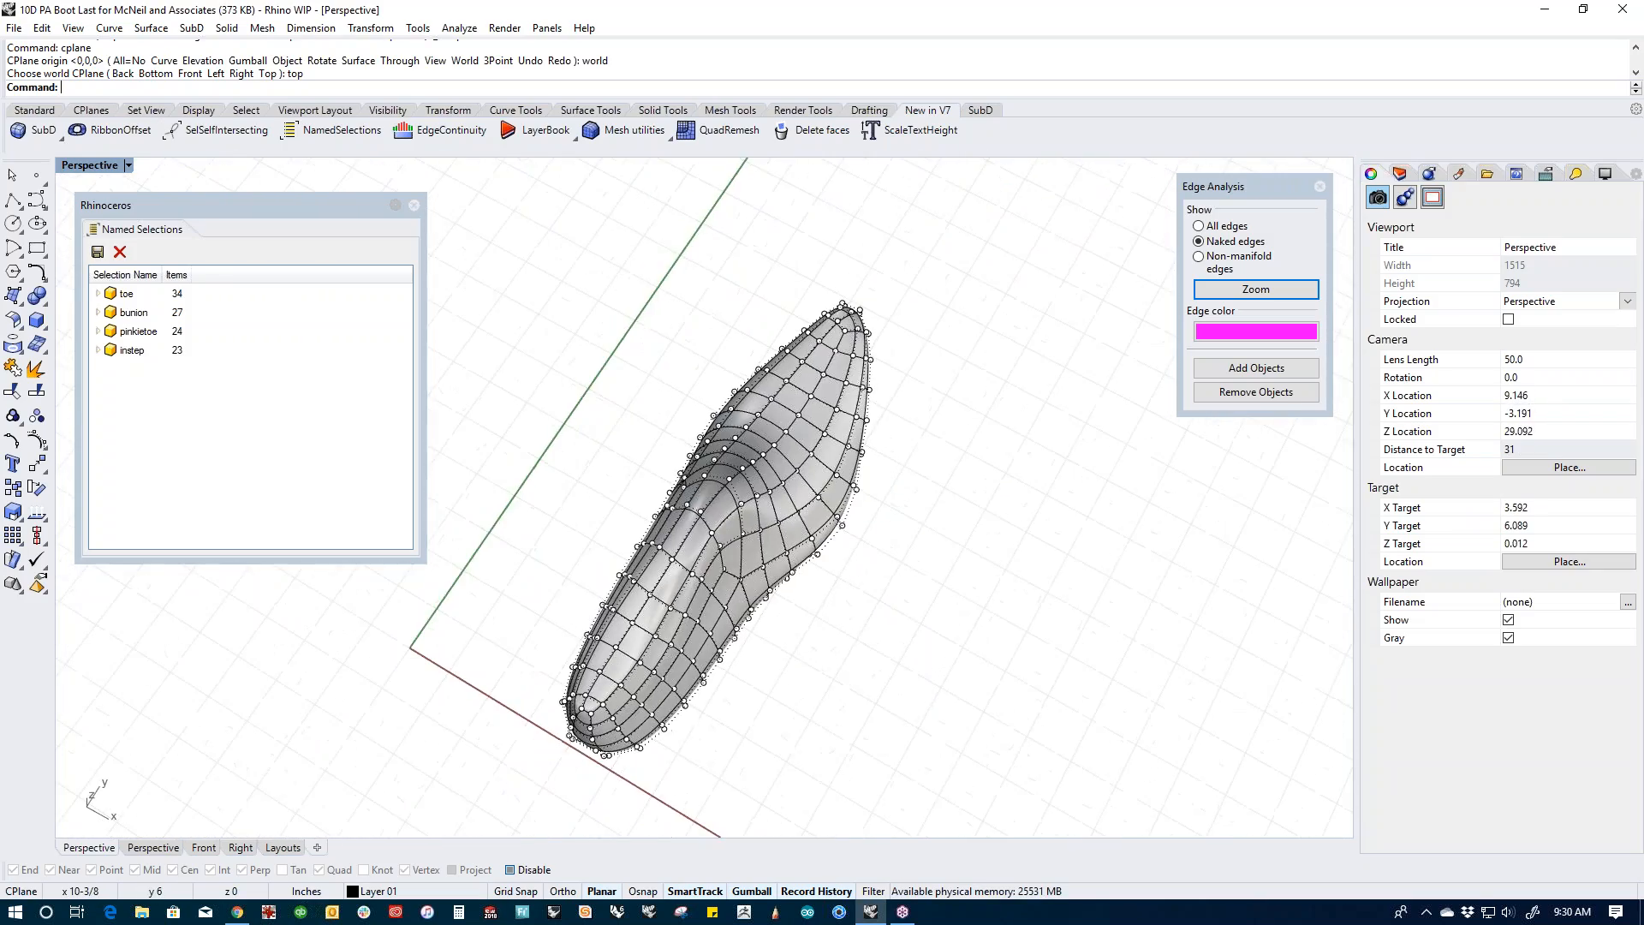
key(ctrl+F1)
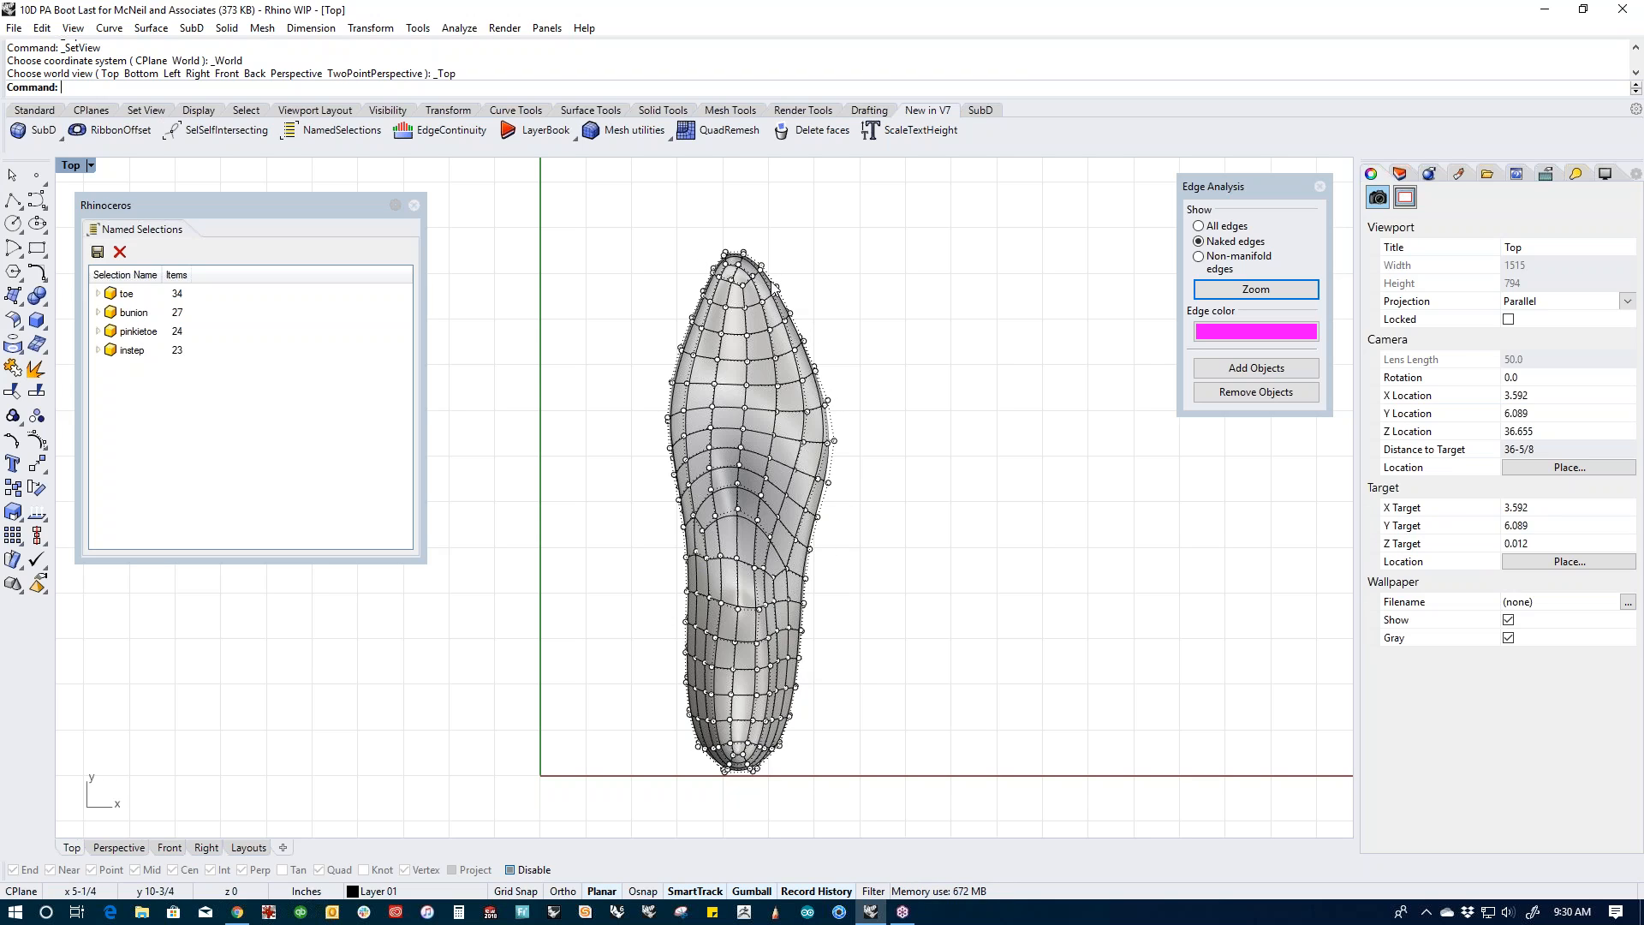
click(125, 295)
scroll(731, 289, up, 5)
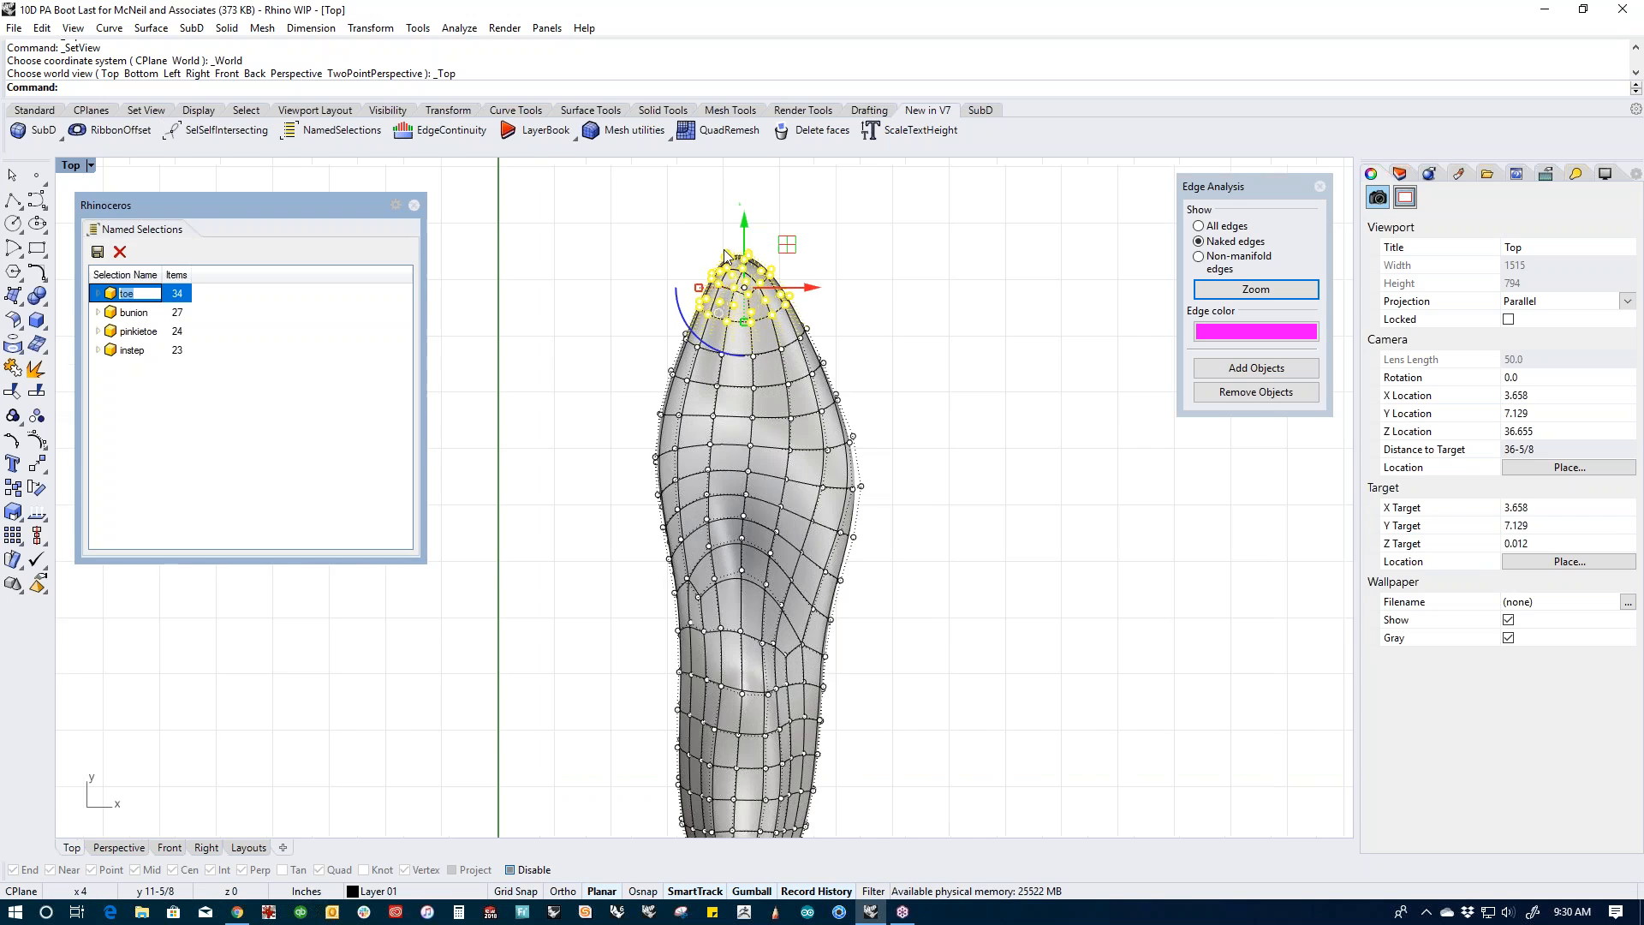
drag(665, 335, 626, 336)
click(521, 454)
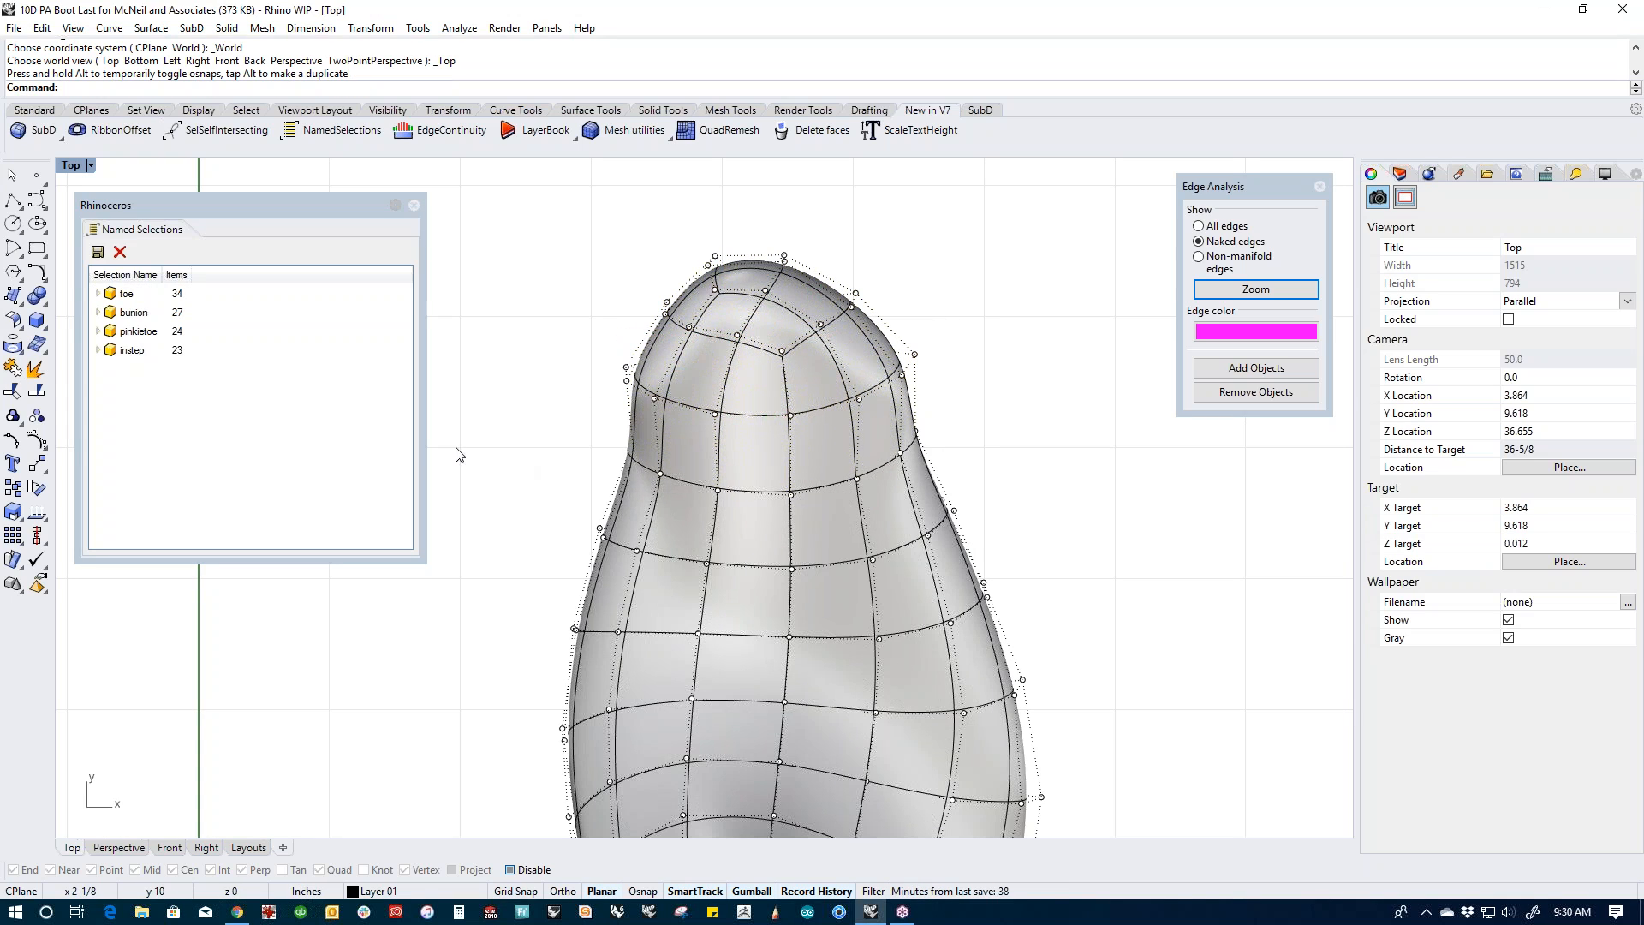
Step: Recall the "bunion" named selection and move its control points outward to bulge the inner forefoot
click(133, 315)
scroll(698, 548, down, 3)
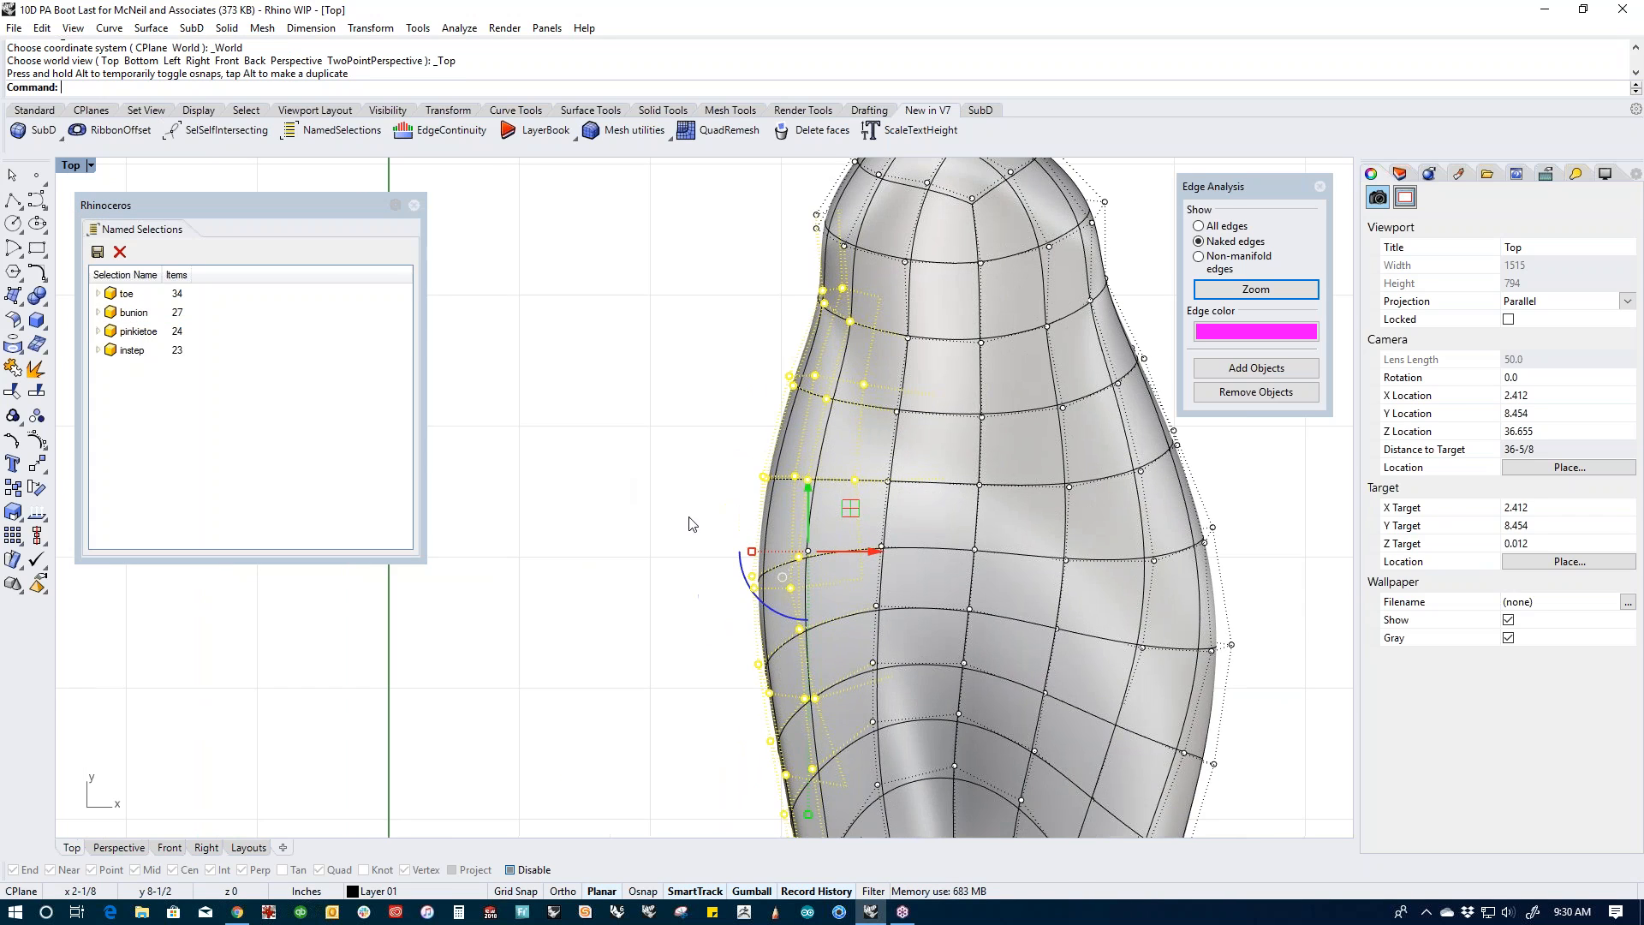
right_drag(704, 565, 759, 497)
drag(897, 489, 846, 488)
drag(829, 492, 804, 501)
click(587, 524)
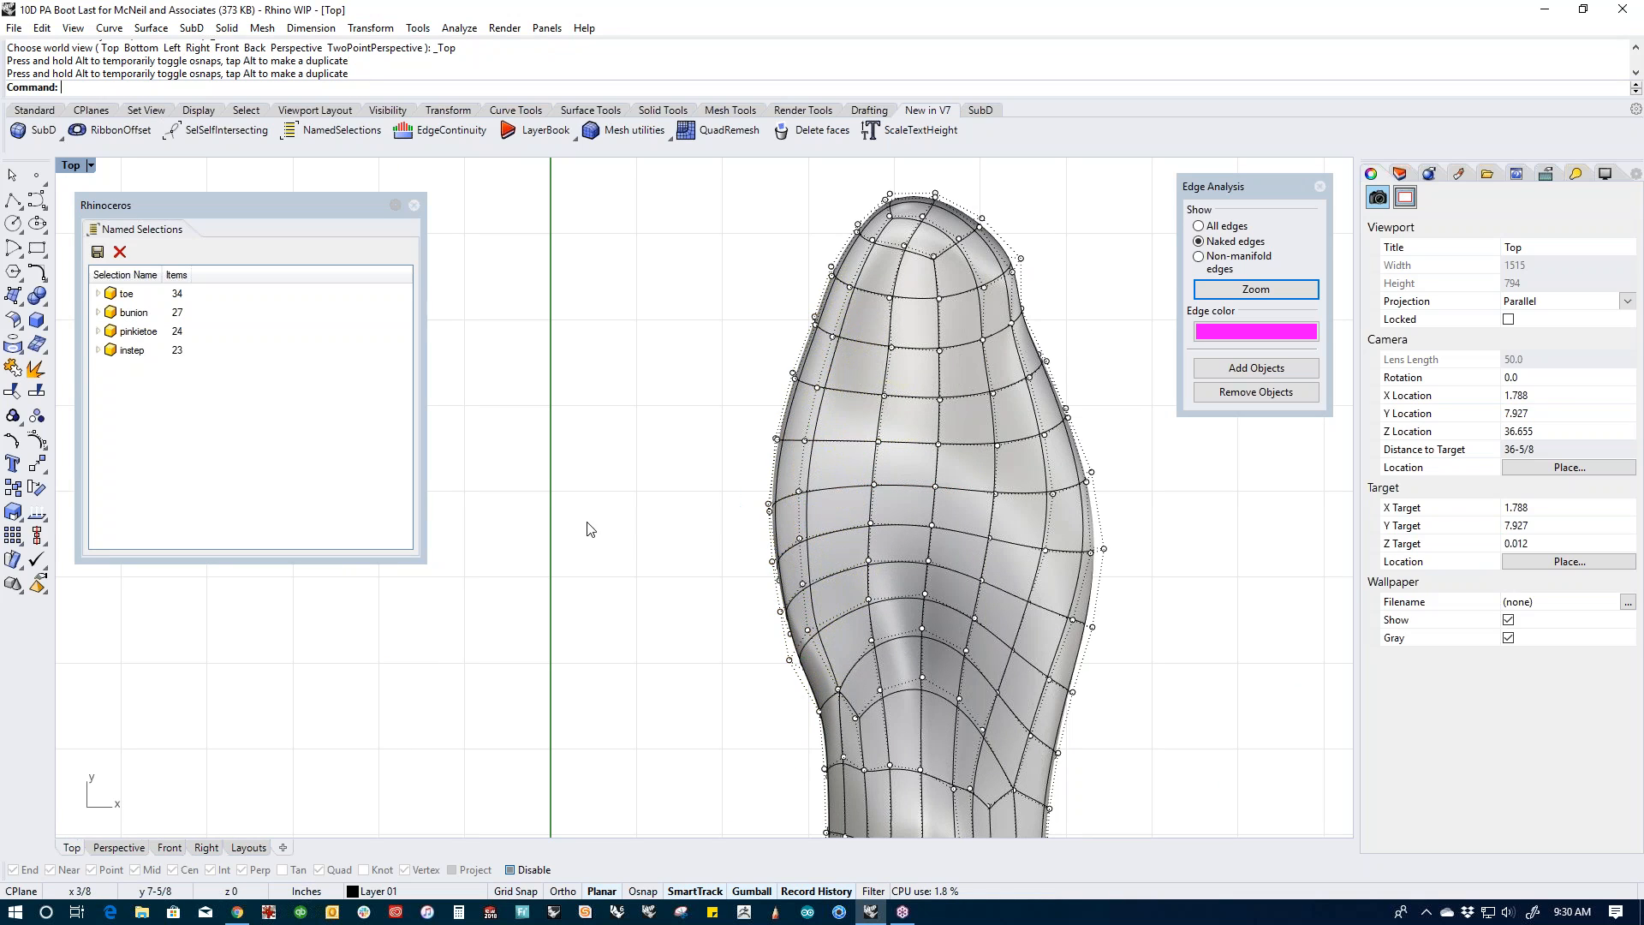
Step: Recall the "pinkietoe" named selection and rotate its control points about 4 degrees clockwise around a point at the region's heel-side end
double_click(138, 332)
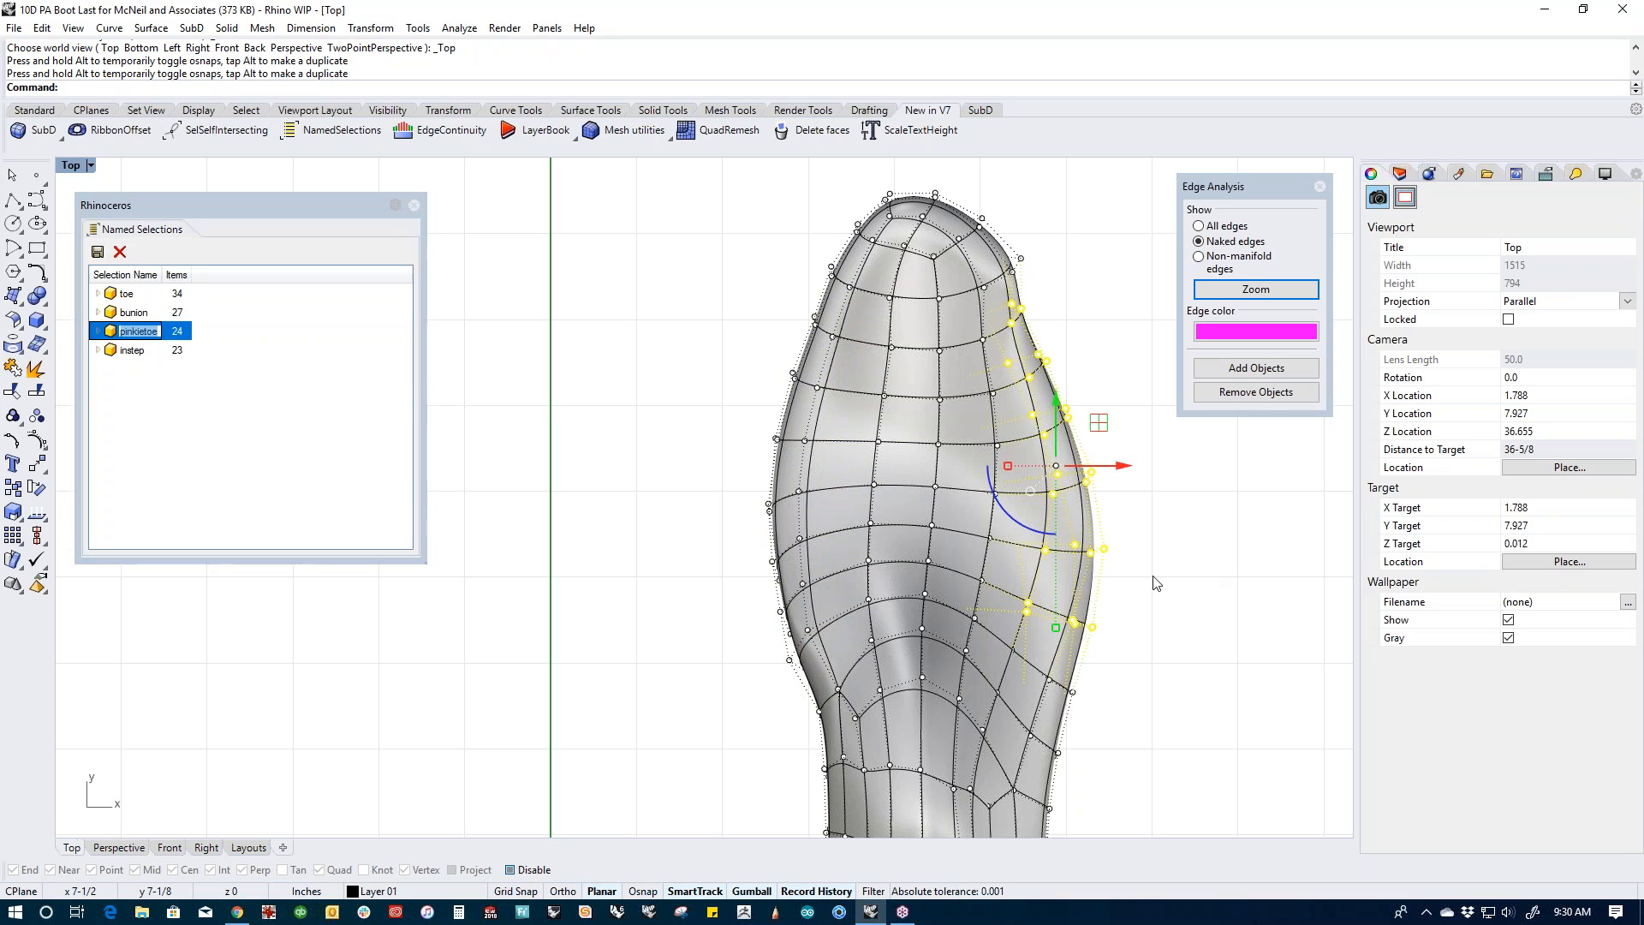
right_drag(1194, 562, 1088, 584)
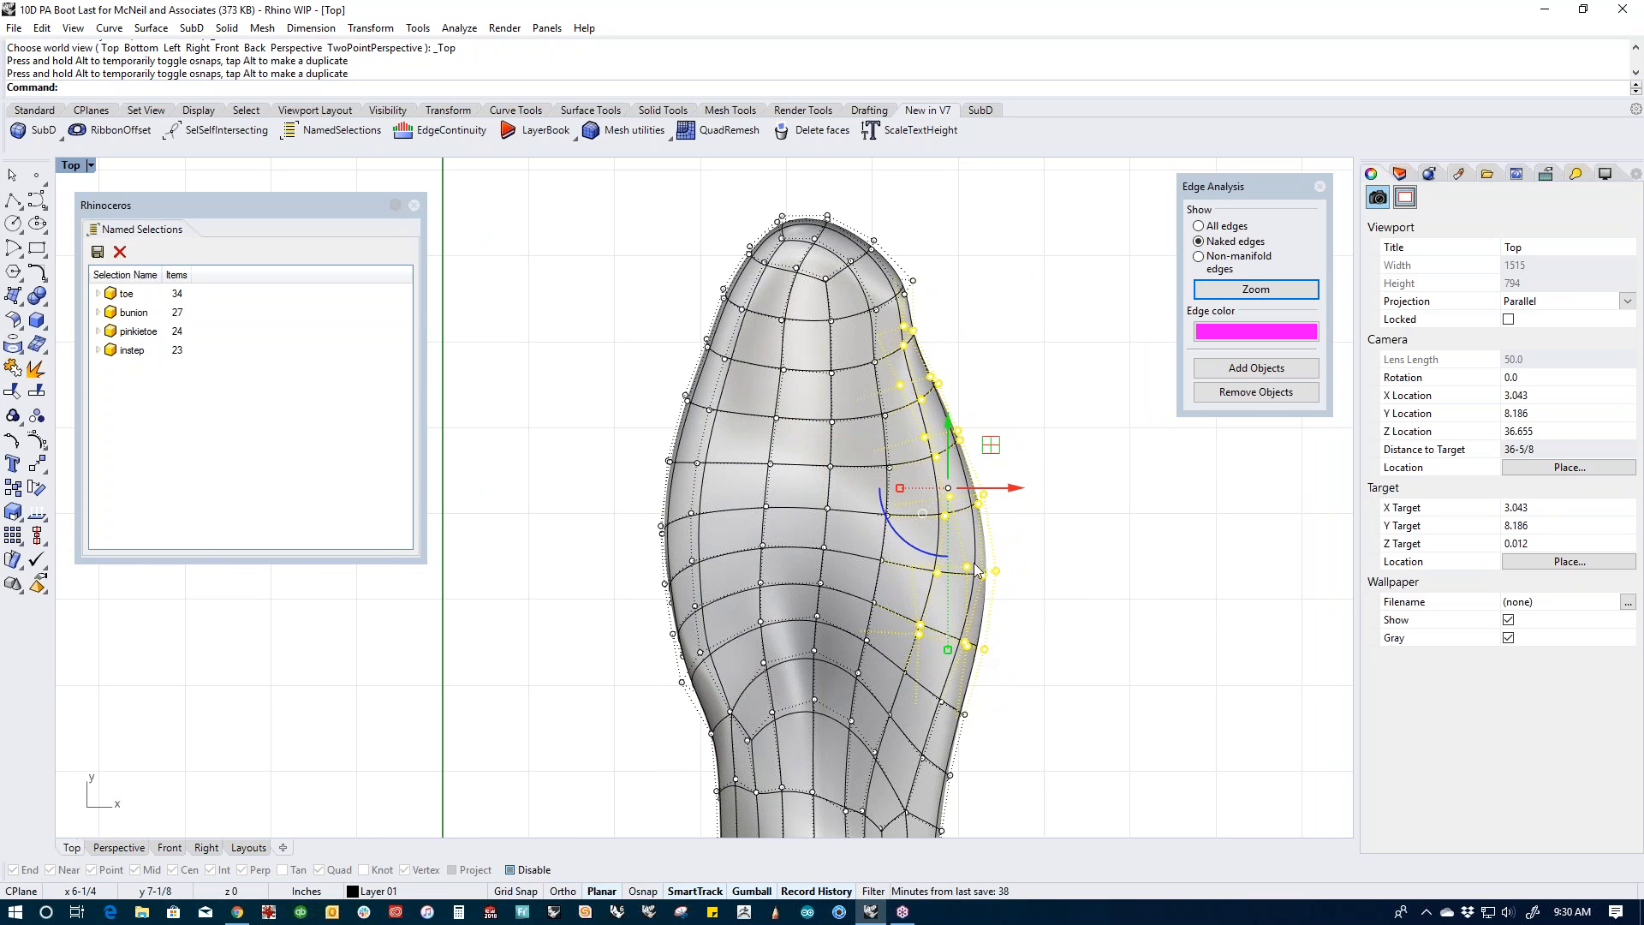
text(rotate)
key(Return)
click(987, 658)
click(934, 300)
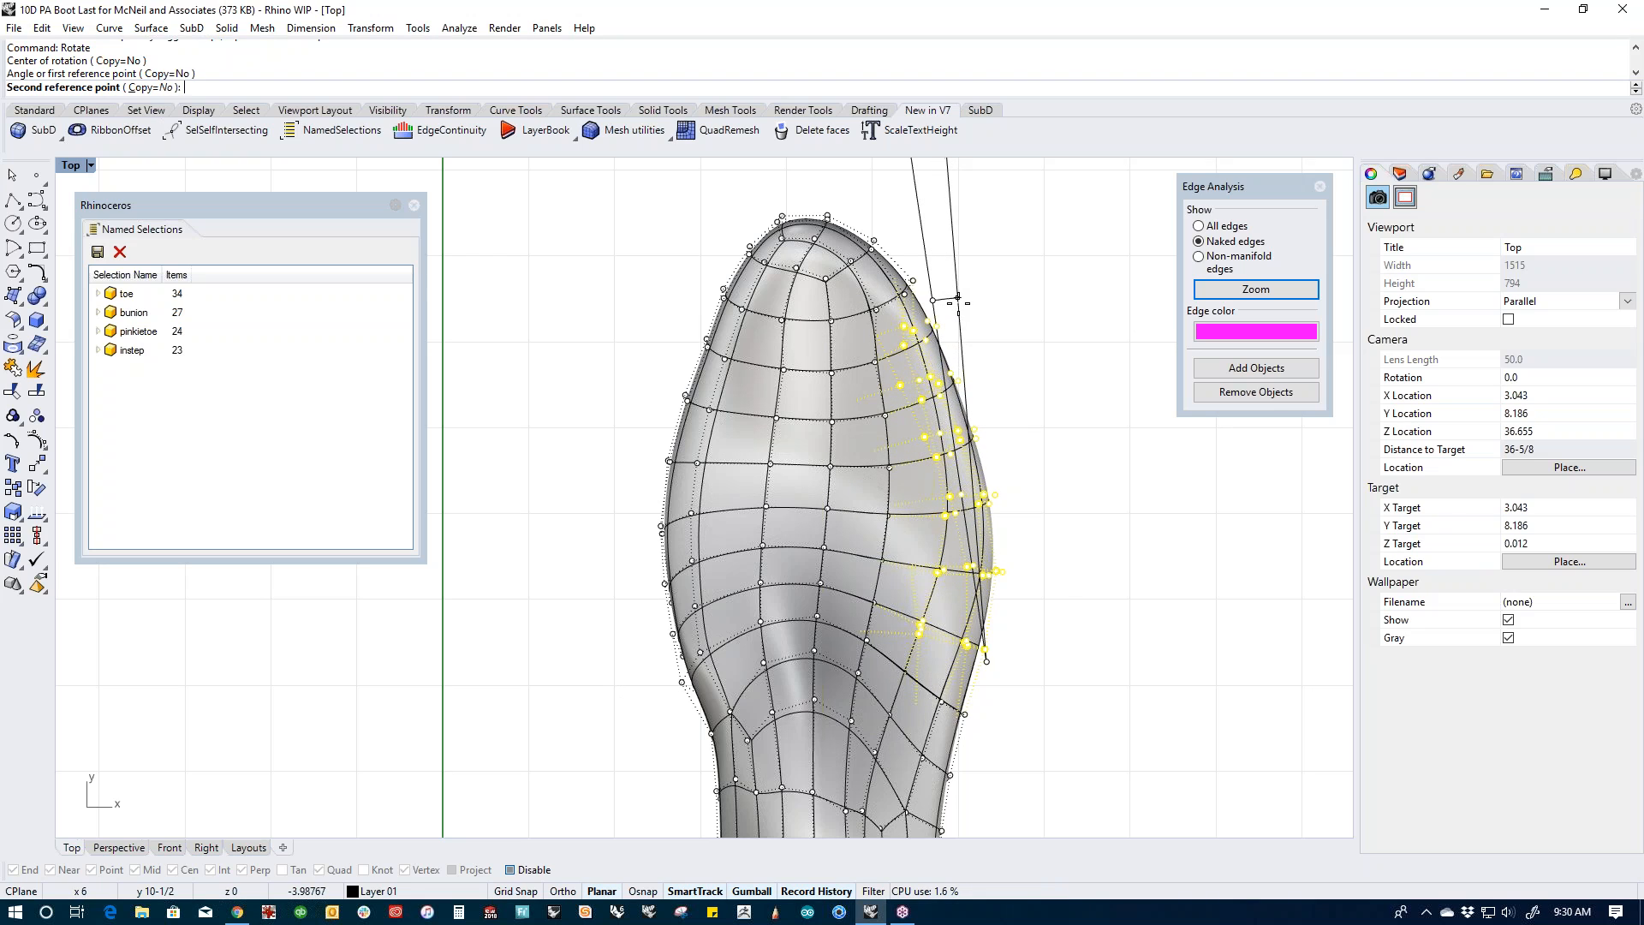
click(959, 297)
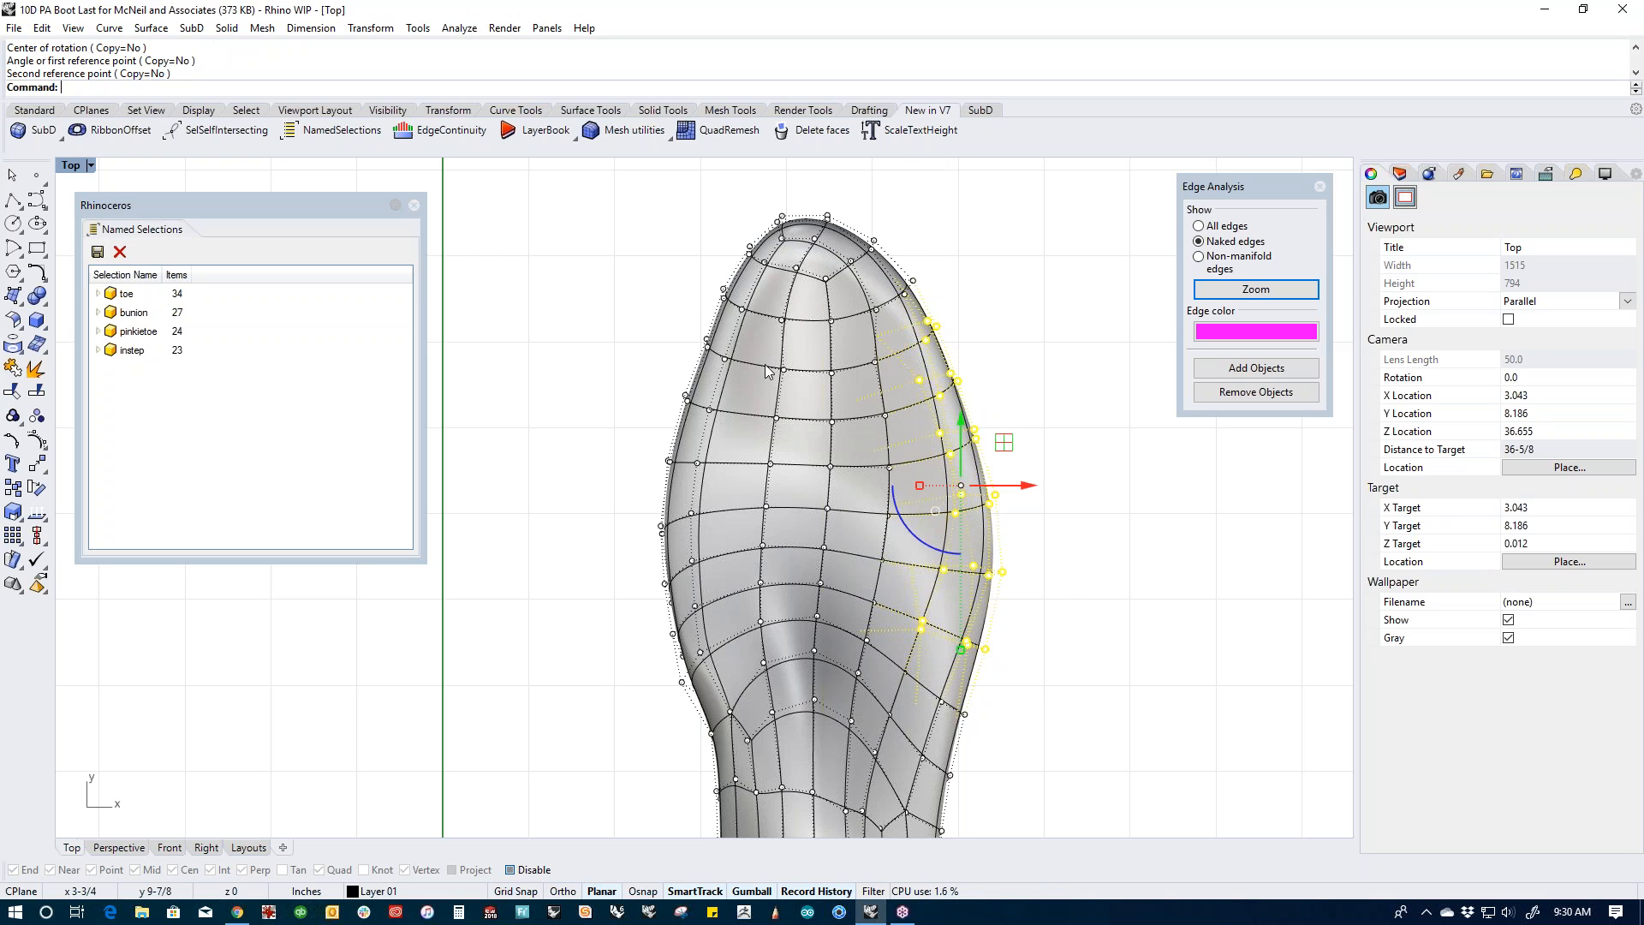
click(582, 510)
Step: Recall the "instep" named selection in the Right view and move its control points upward and slightly toward the toe
right_drag(585, 677, 619, 557)
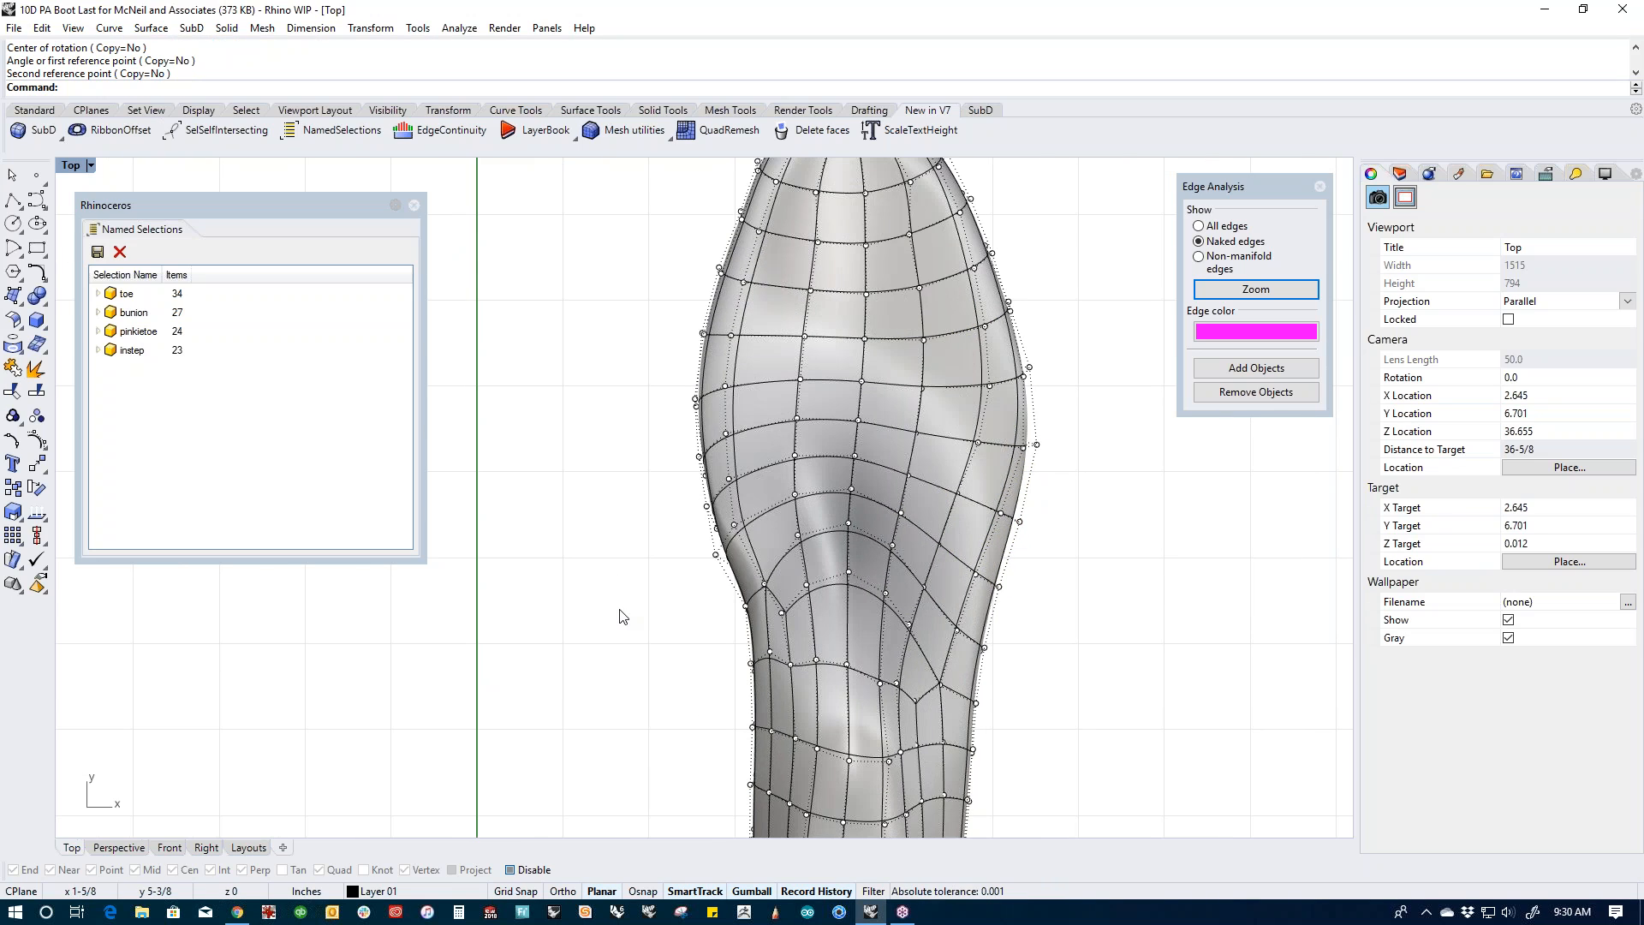
key(ctrl+F2)
key(ctrl+F3)
right_drag(619, 609, 795, 692)
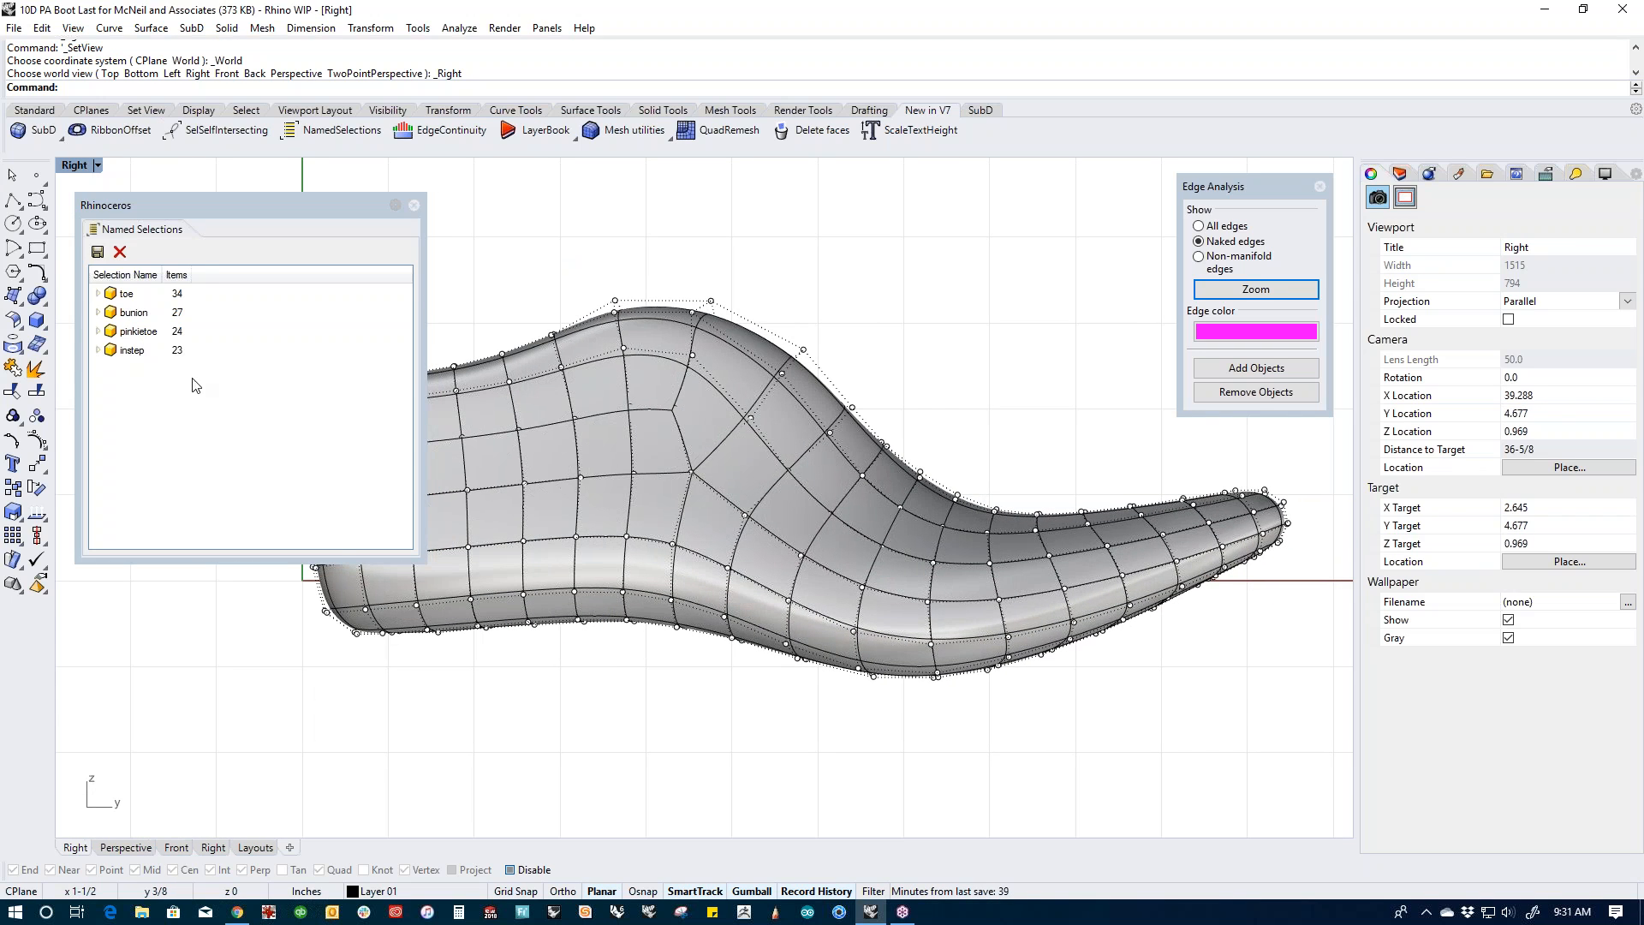
click(132, 350)
scroll(819, 537, up, 2)
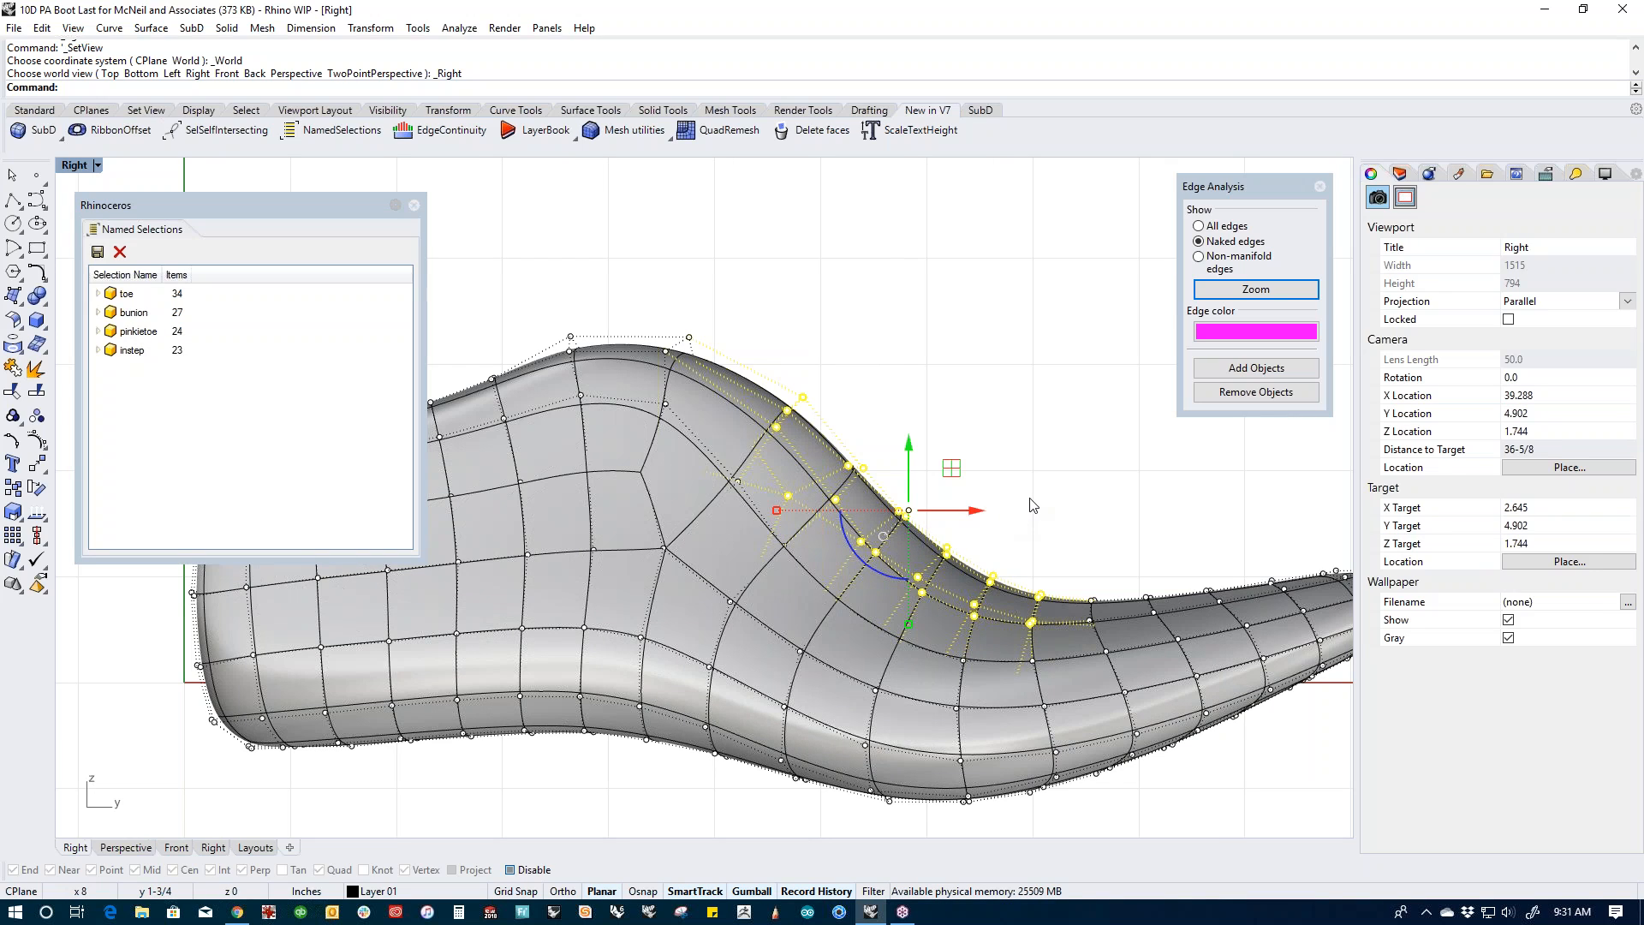
drag(955, 475, 965, 440)
click(1069, 477)
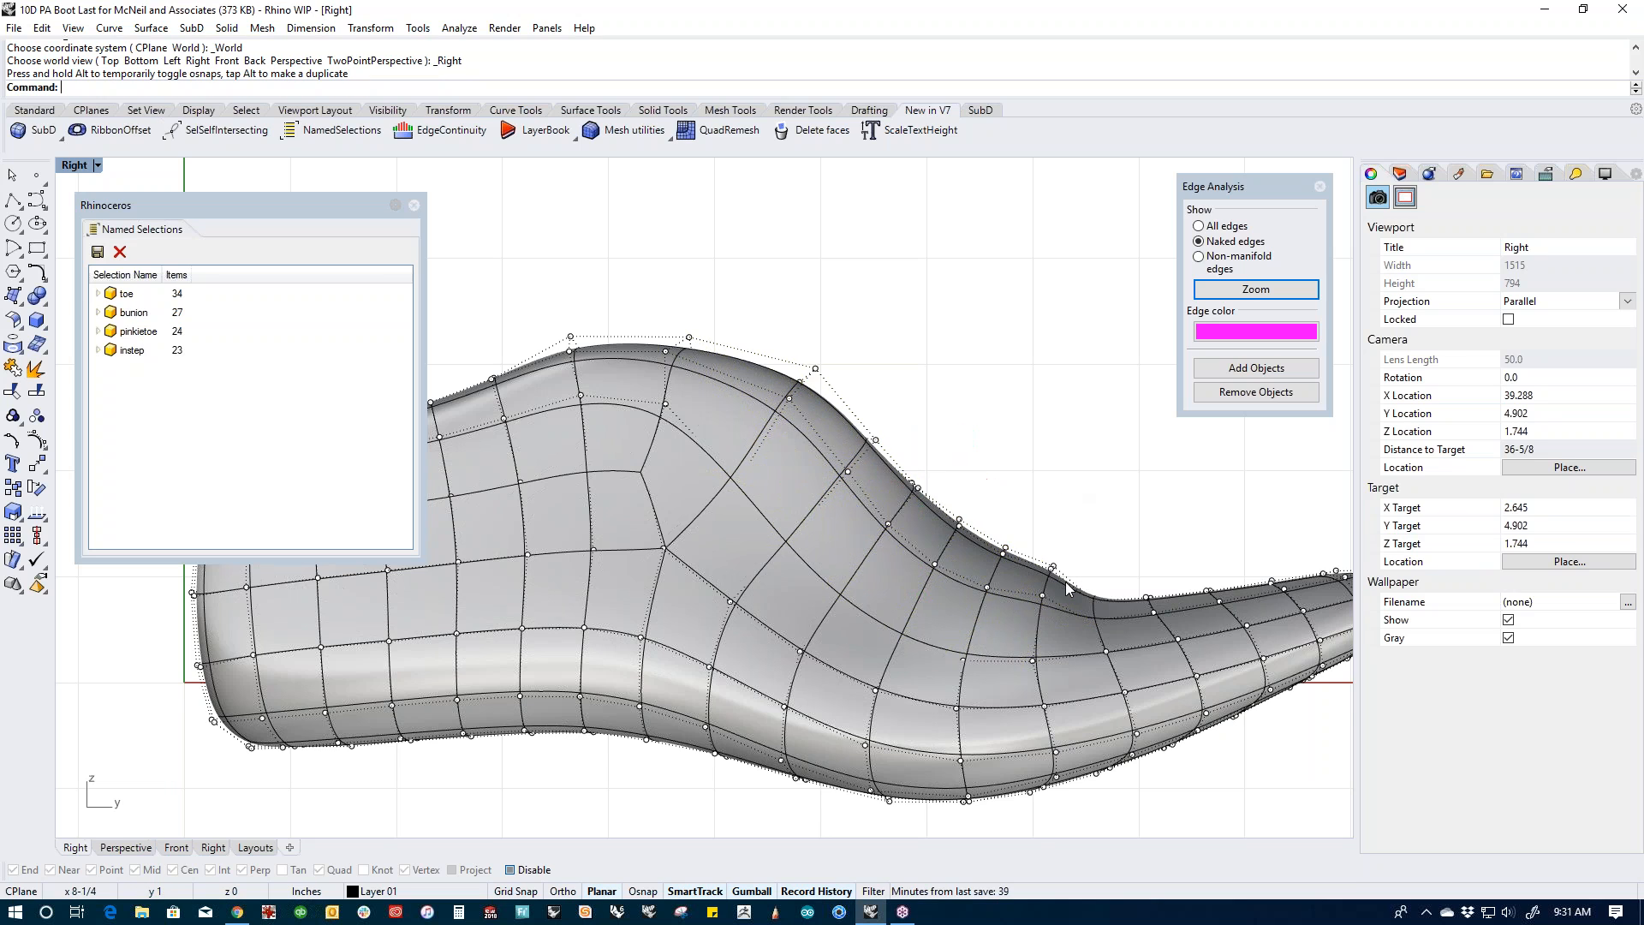
Step: Select the four control points at the toe-side end of the instep and lower them slightly to smooth the transition
scroll(1066, 582, up, 5)
drag(1059, 636, 1077, 635)
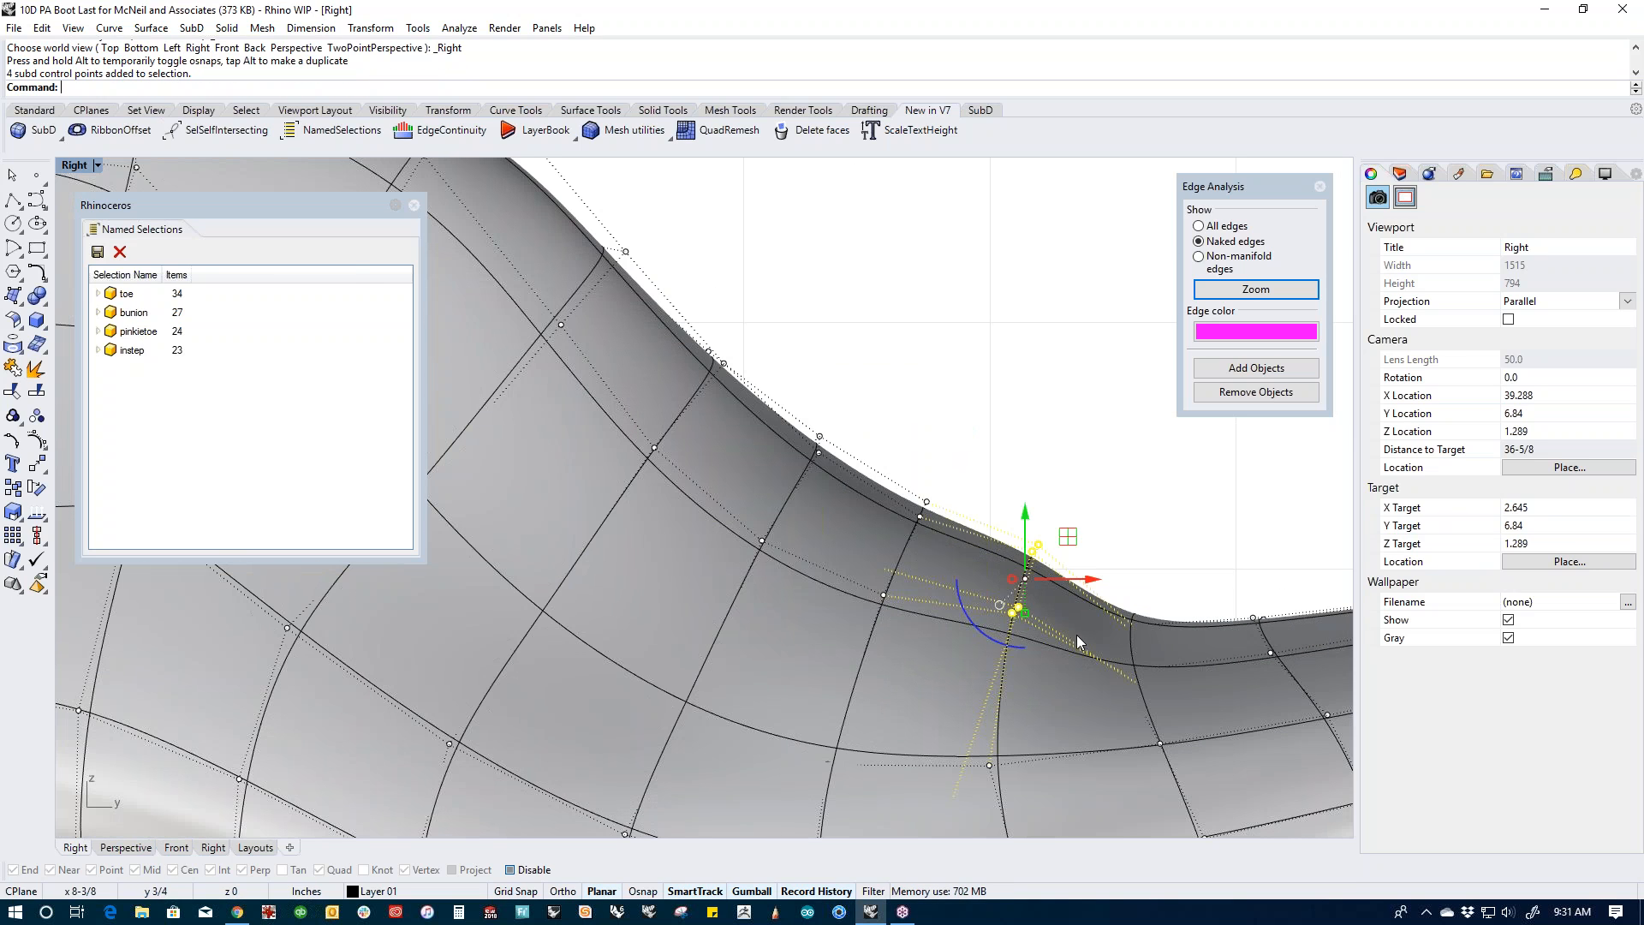
scroll(1116, 650, up, 2)
mouse_move(1038, 522)
mouse_down()
mouse_move(1029, 568)
mouse_move(1035, 552)
mouse_up()
key(Escape)
scroll(989, 547, down, 4)
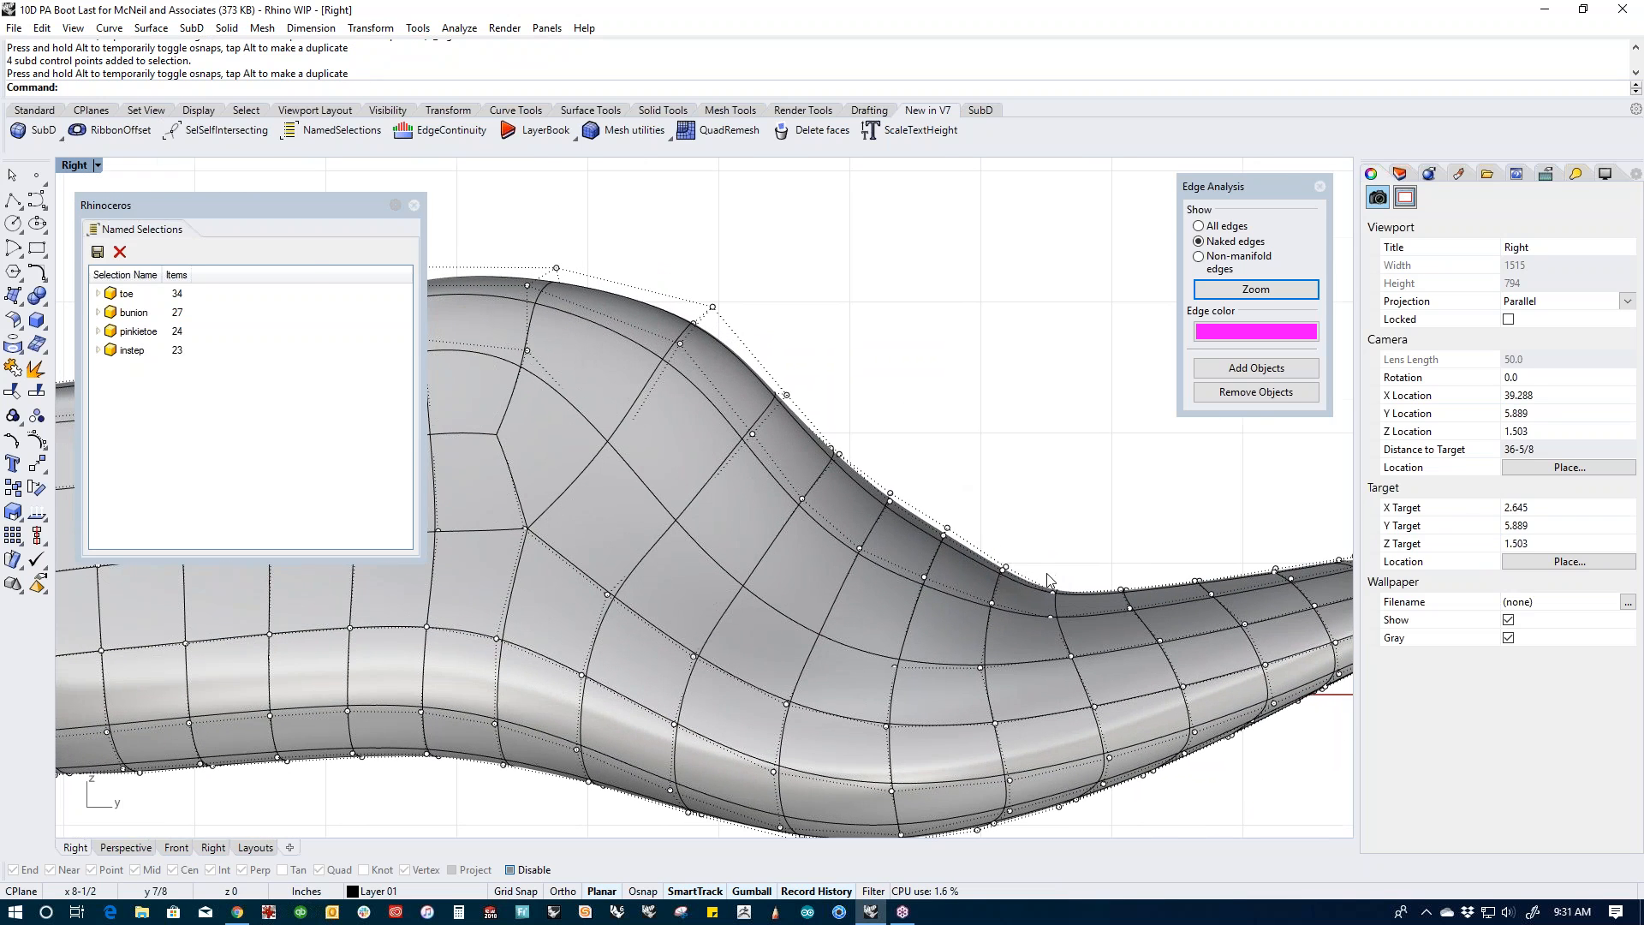
scroll(989, 546, up, 3)
scroll(835, 430, down, 2)
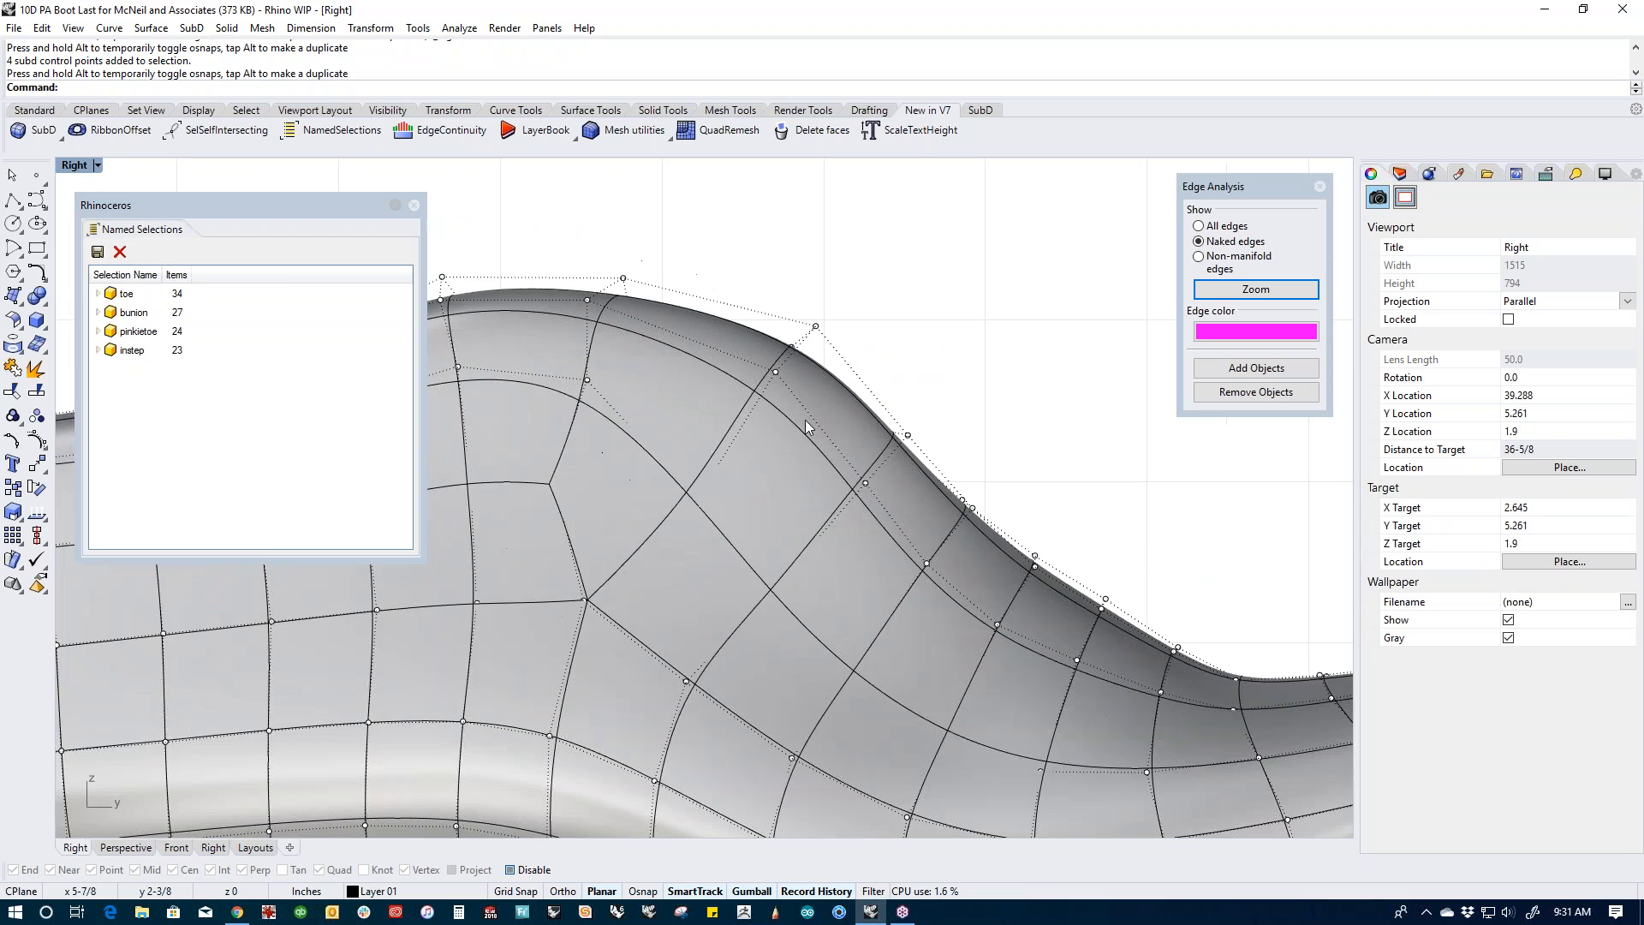
Step: Select three control points at the top of the instep and move them toward the toe
drag(741, 275, 896, 327)
click(743, 265)
scroll(855, 346, down, 8)
right_drag(891, 561, 827, 500)
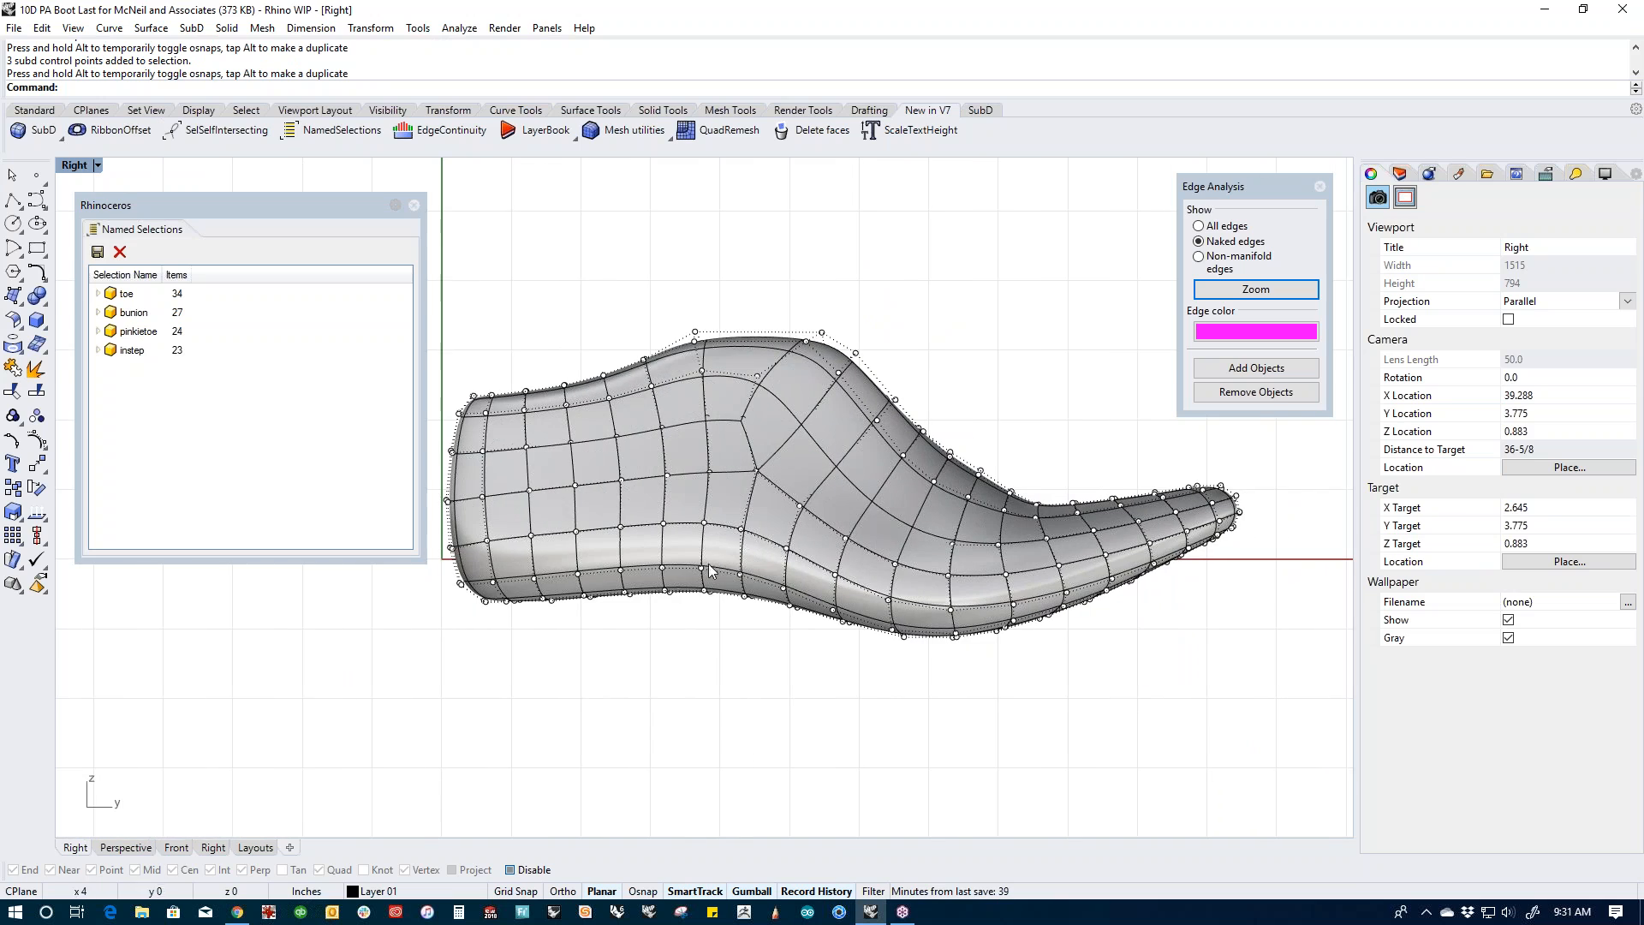
Step: Reshape the back of the heel by selecting its control points and moving the lower ones rearward
scroll(677, 574, up, 3)
scroll(631, 593, up, 3)
drag(630, 594, 664, 640)
drag(642, 567, 613, 576)
click(541, 408)
drag(668, 447, 651, 436)
click(558, 366)
scroll(640, 449, down, 2)
scroll(661, 383, up, 4)
scroll(651, 411, down, 6)
right_drag(869, 653, 736, 631)
scroll(785, 658, down, 2)
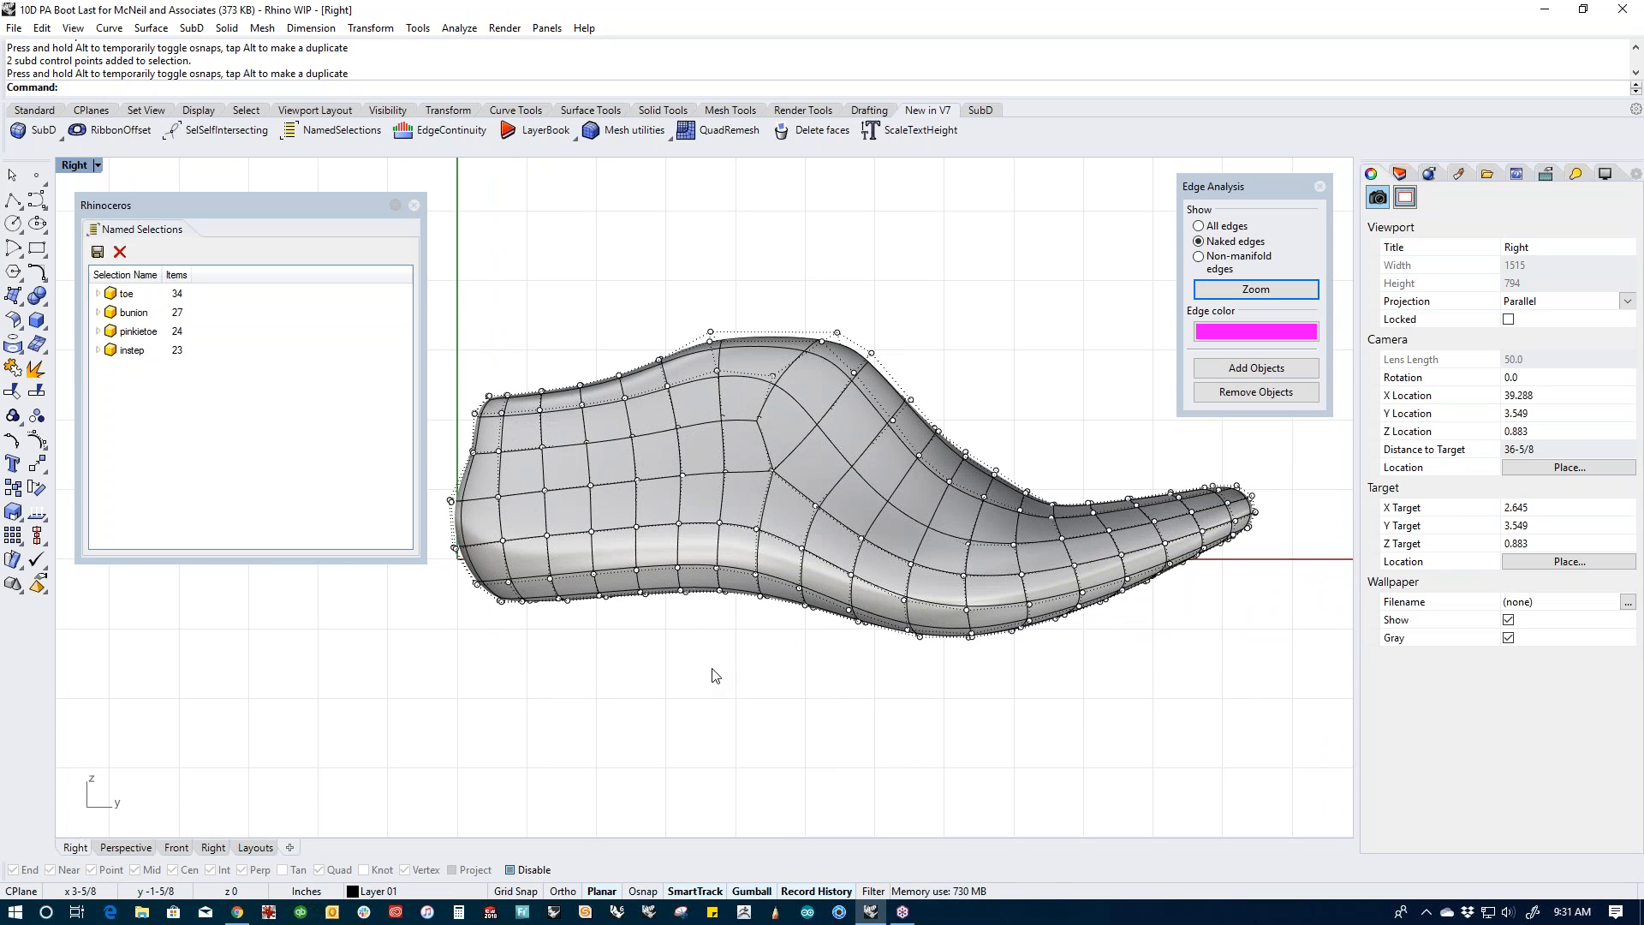
Step: Return to the Perspective view of the reshaped last and close the Named Selections window
text(p)
key(Return)
right_drag(973, 646, 883, 609)
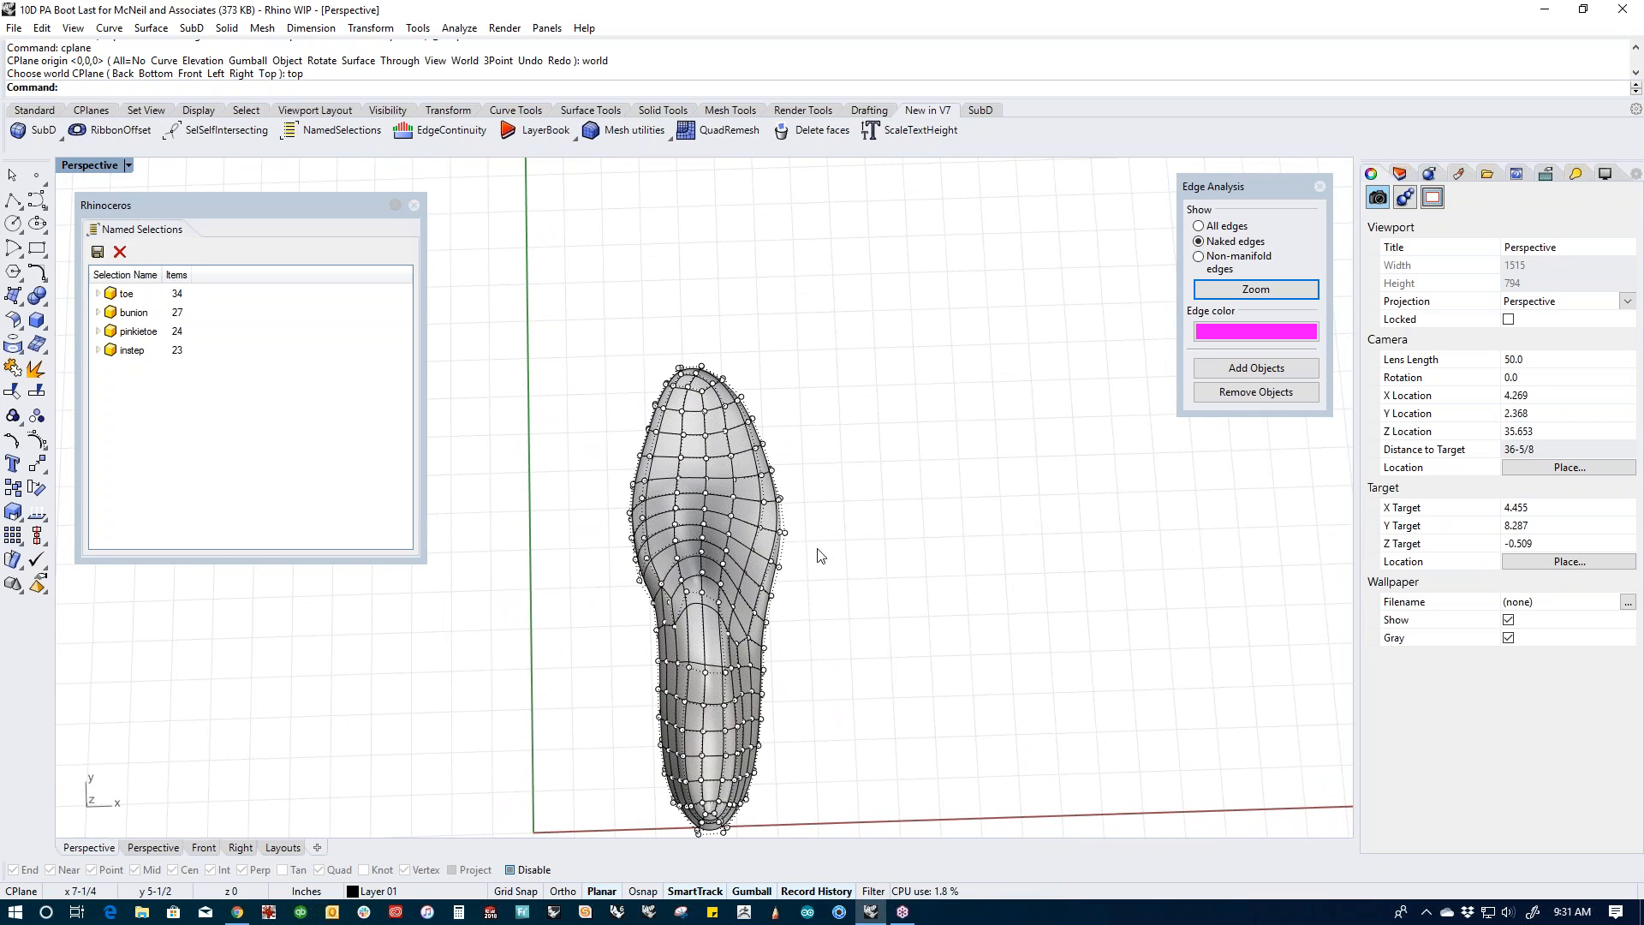
click(413, 205)
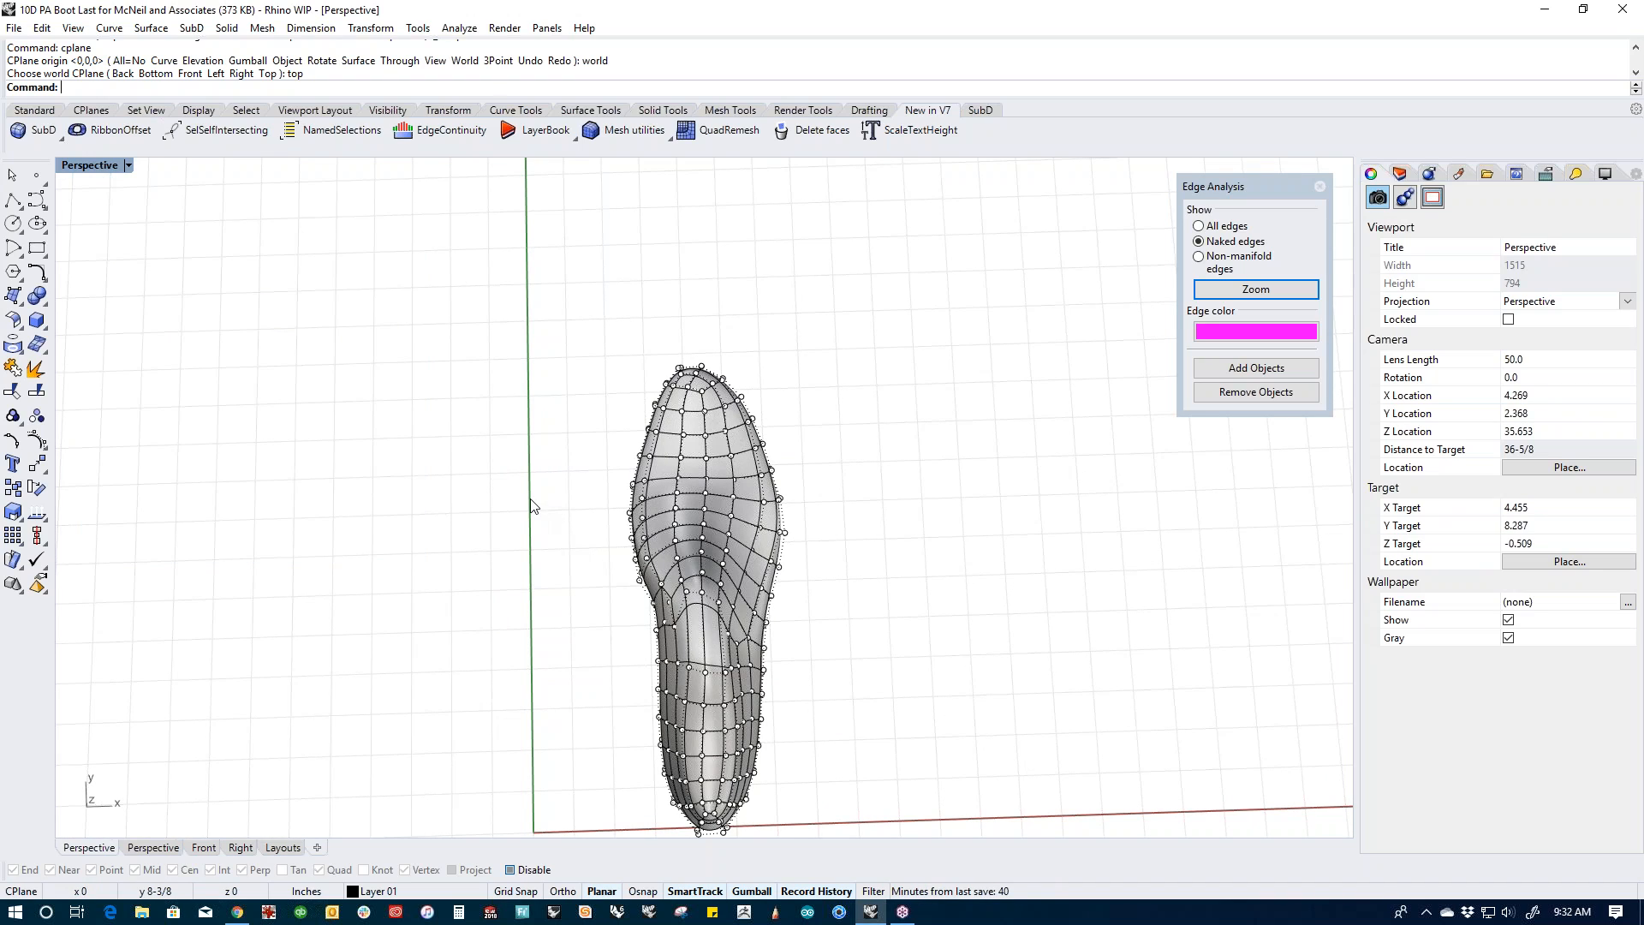
Step: Reopen Named Selections, recall the toe, bunion, pinkietoe and instep point sets to check their regions, and close the window
text(NamedSelections)
key(Return)
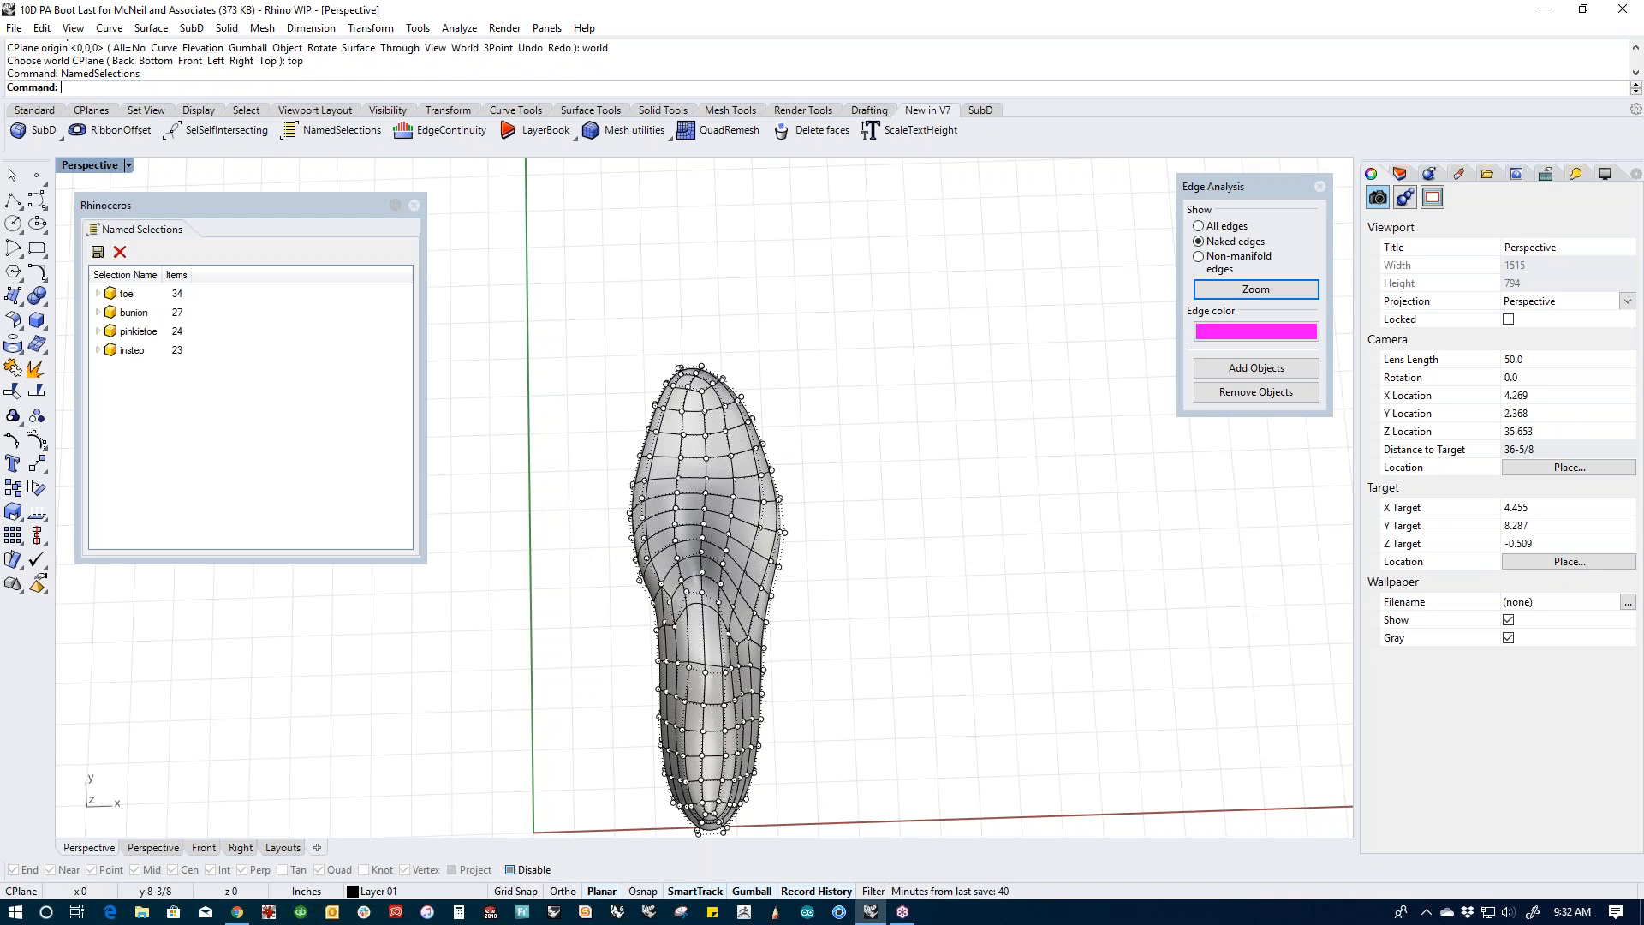
click(130, 295)
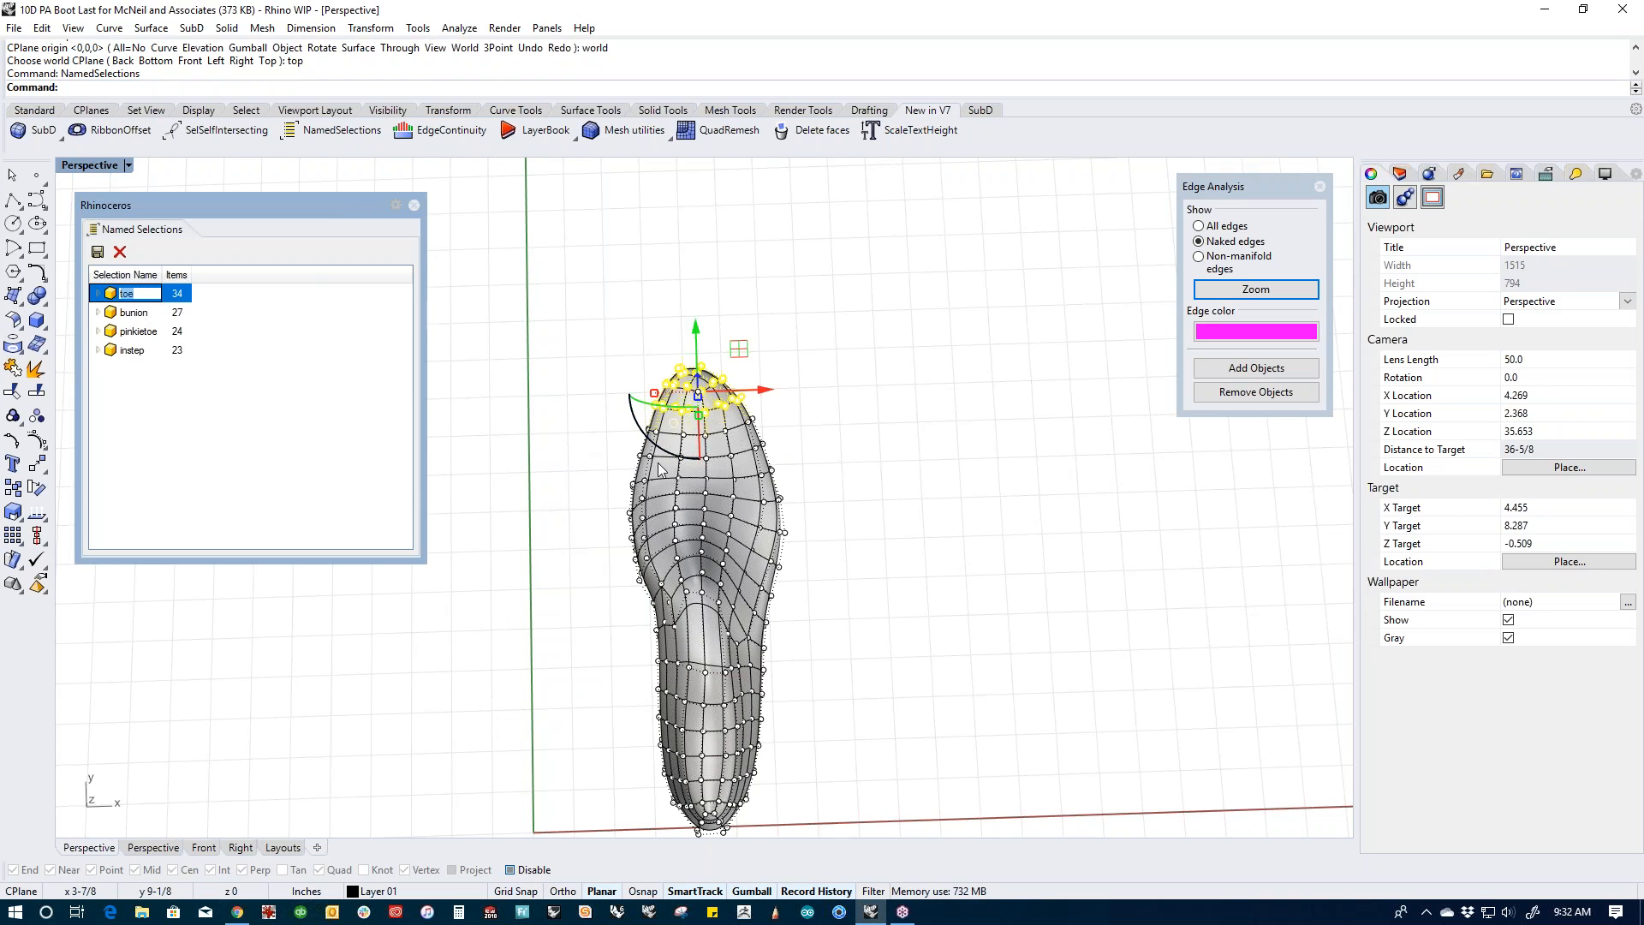
click(141, 315)
click(138, 333)
double_click(142, 351)
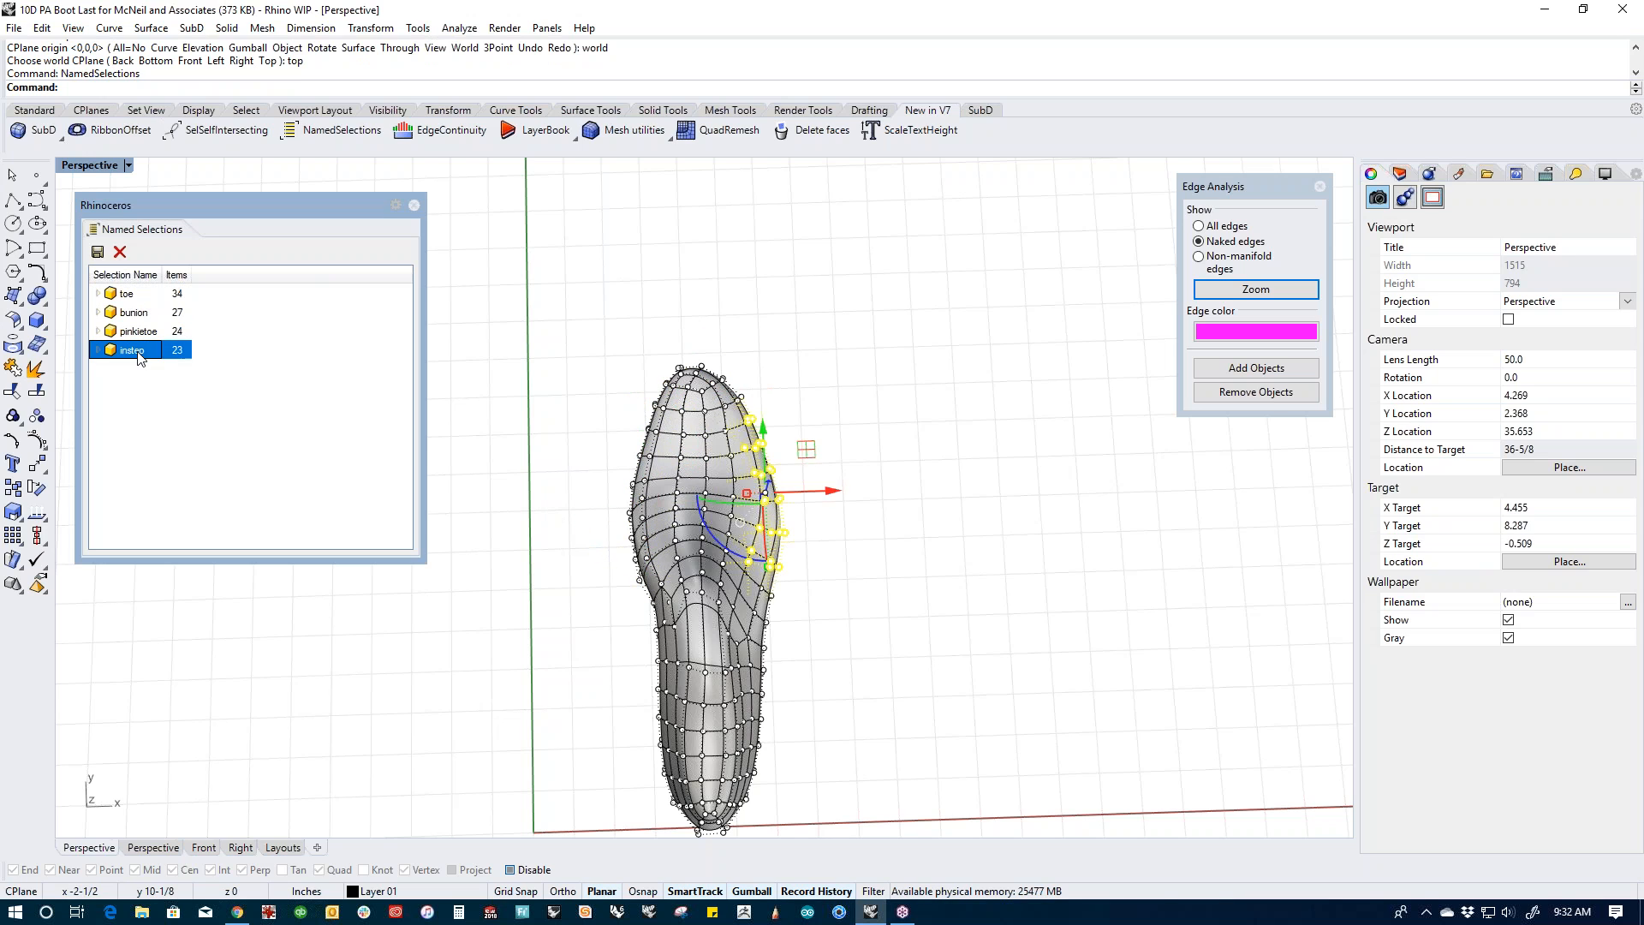
click(166, 433)
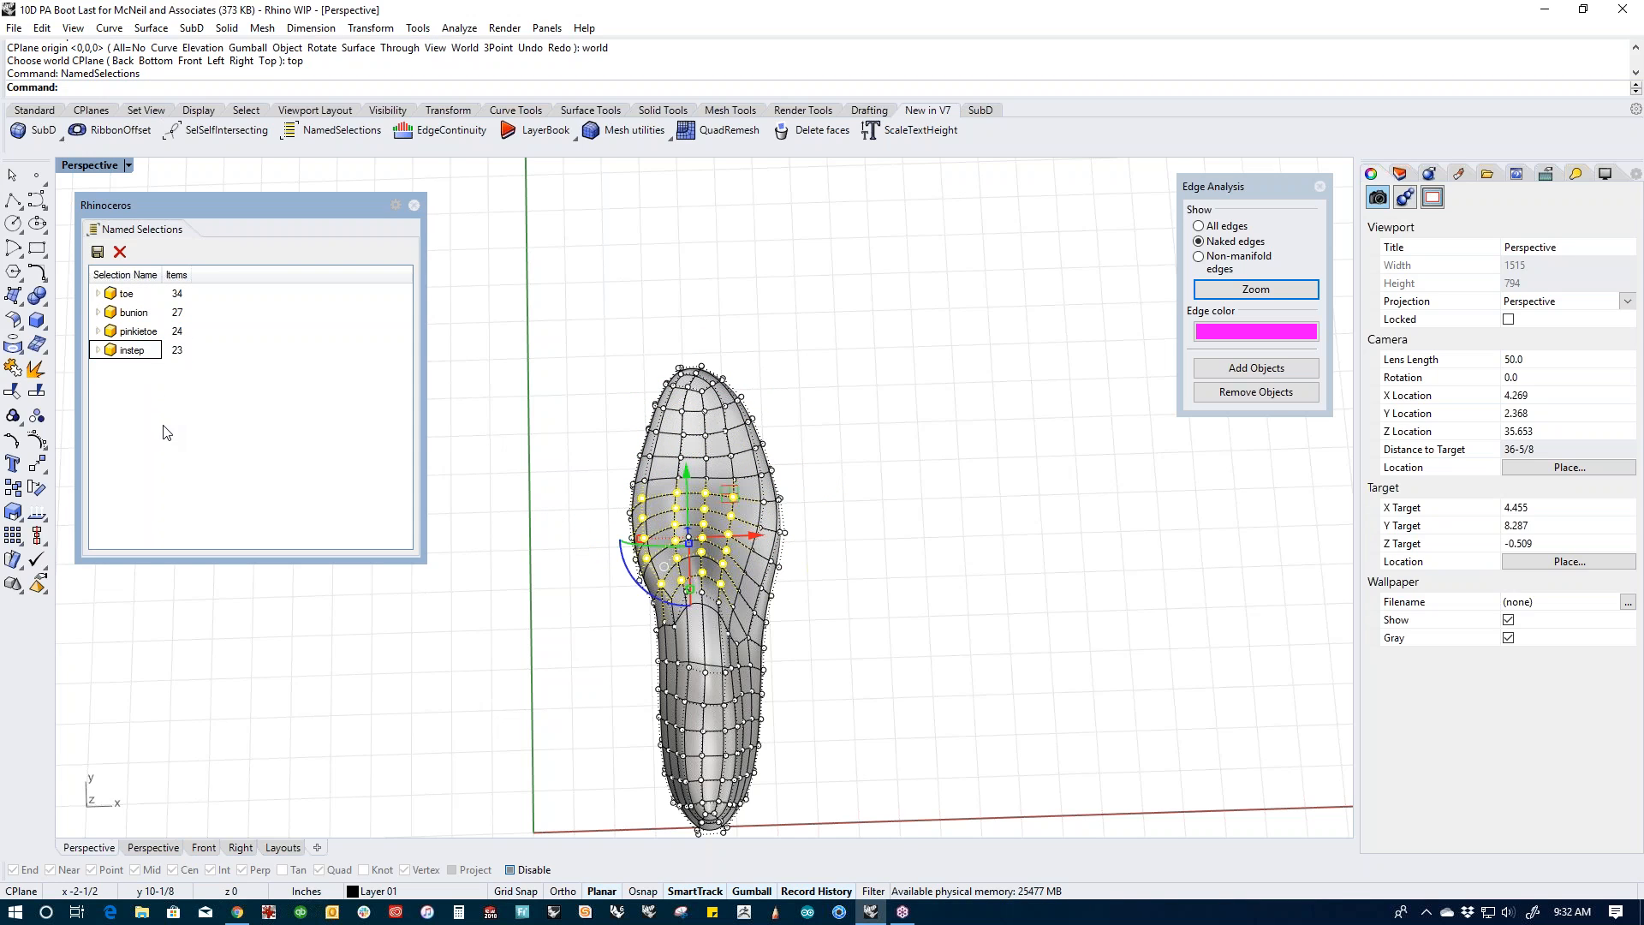
click(415, 205)
click(442, 637)
shift+right_drag(440, 658, 488, 602)
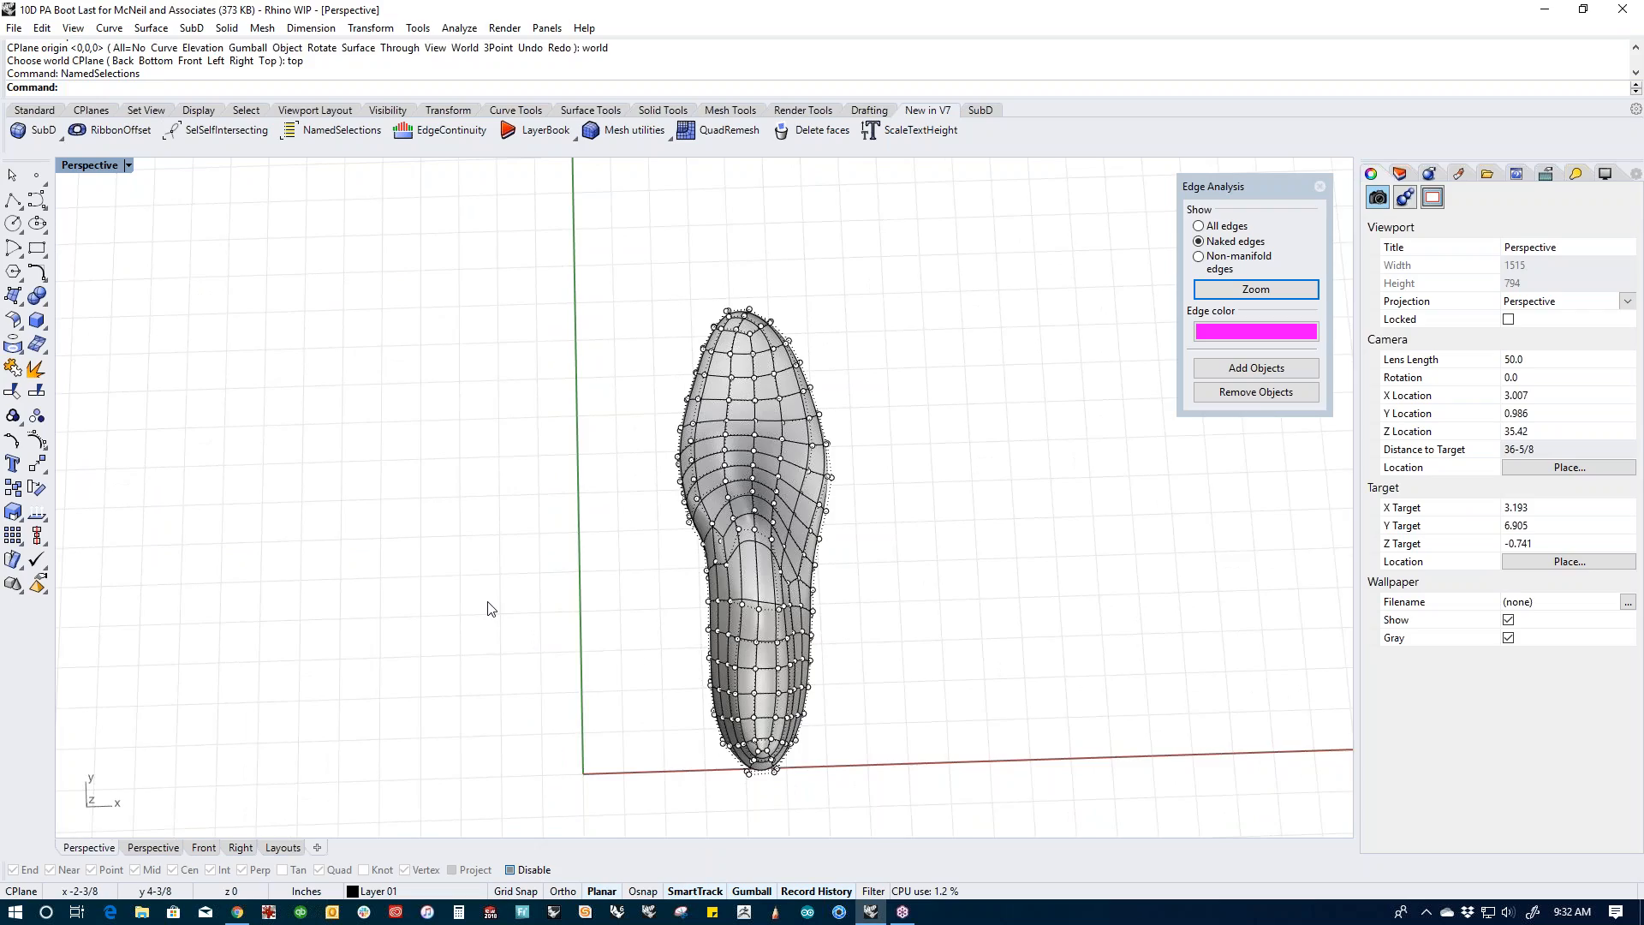
Step: Preview the last from the side in the Raytraced and Rendered display modes and return the viewport to Shaded
key(Home)
key(Home)
key(Home)
right_drag(942, 685, 1088, 733)
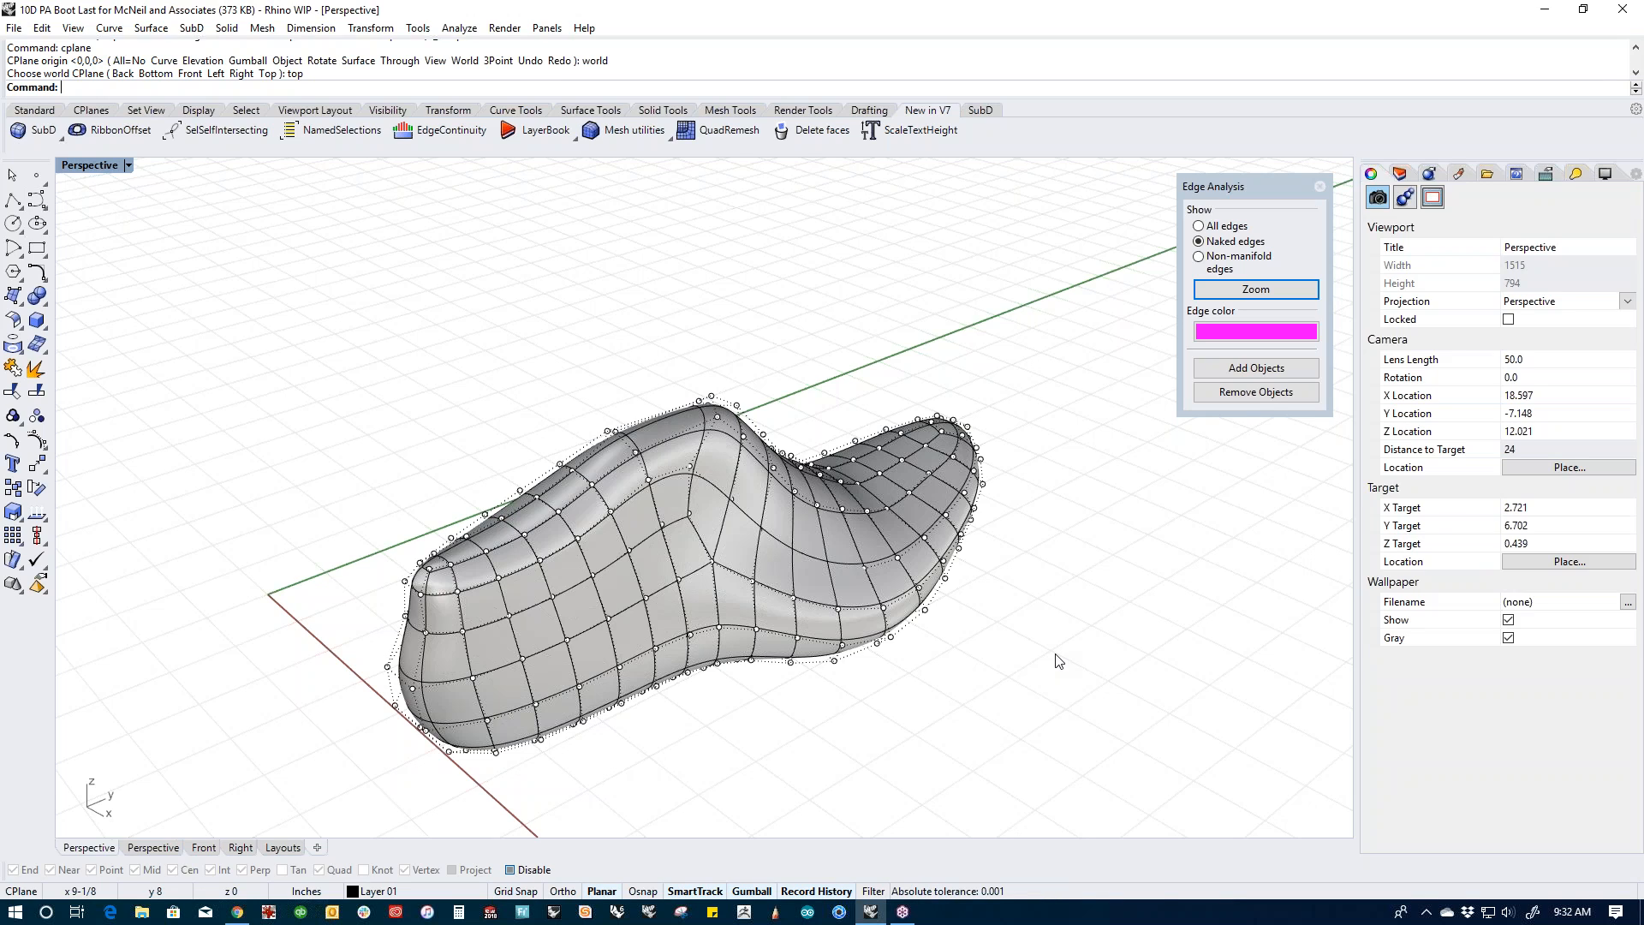
shift+right_drag(995, 708, 829, 685)
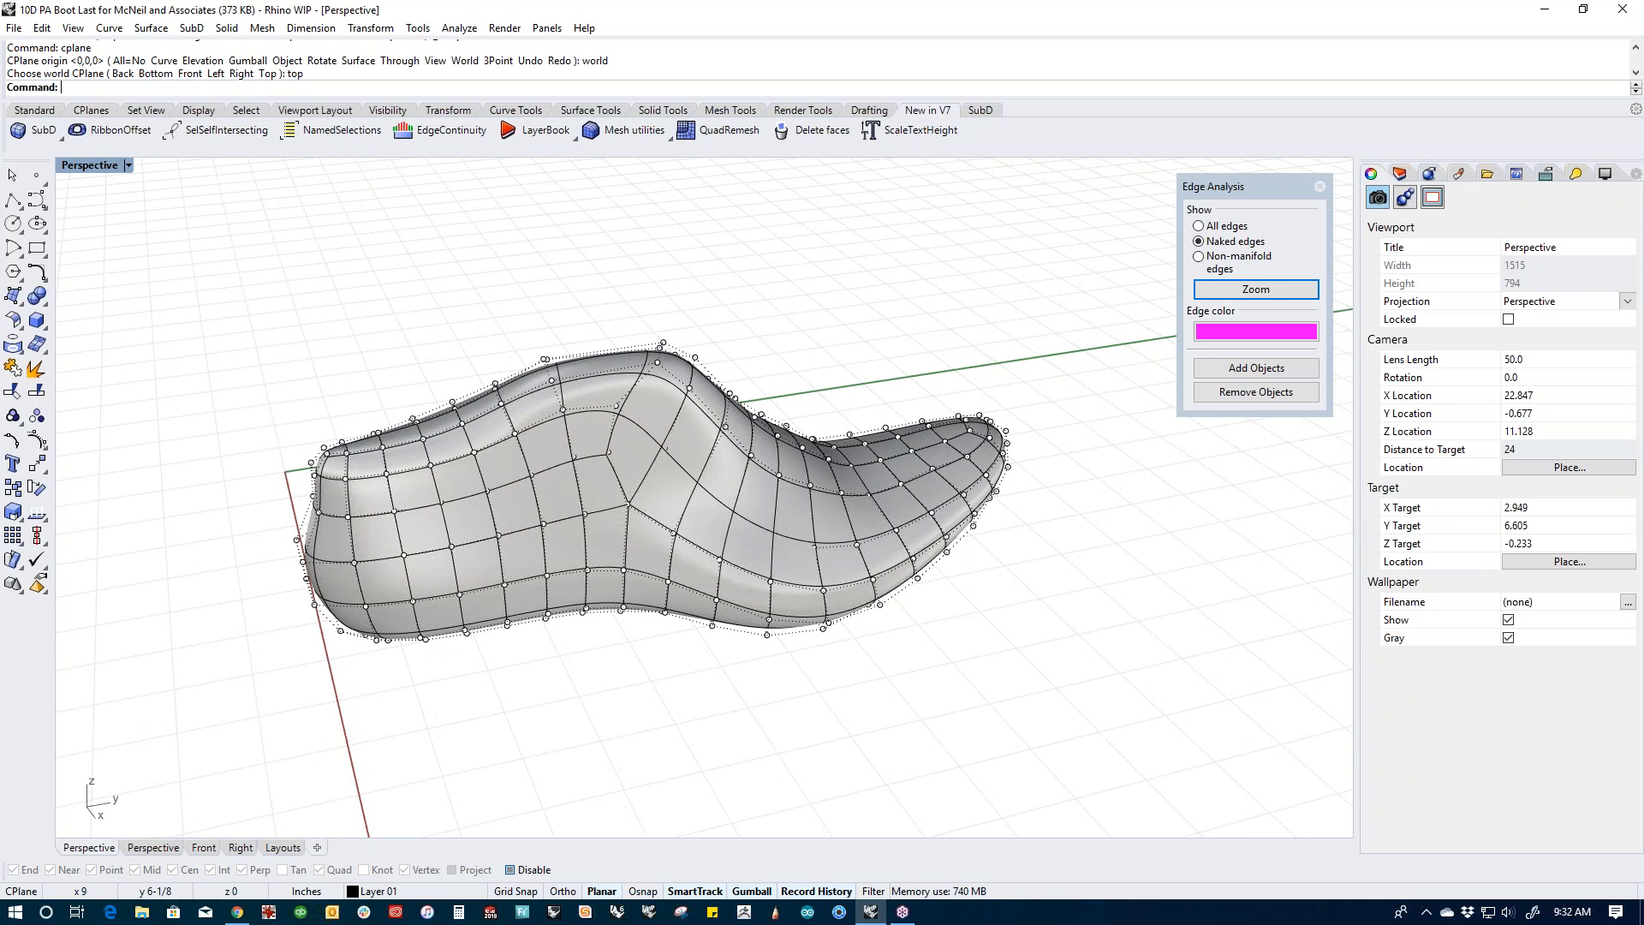
click(102, 168)
click(116, 394)
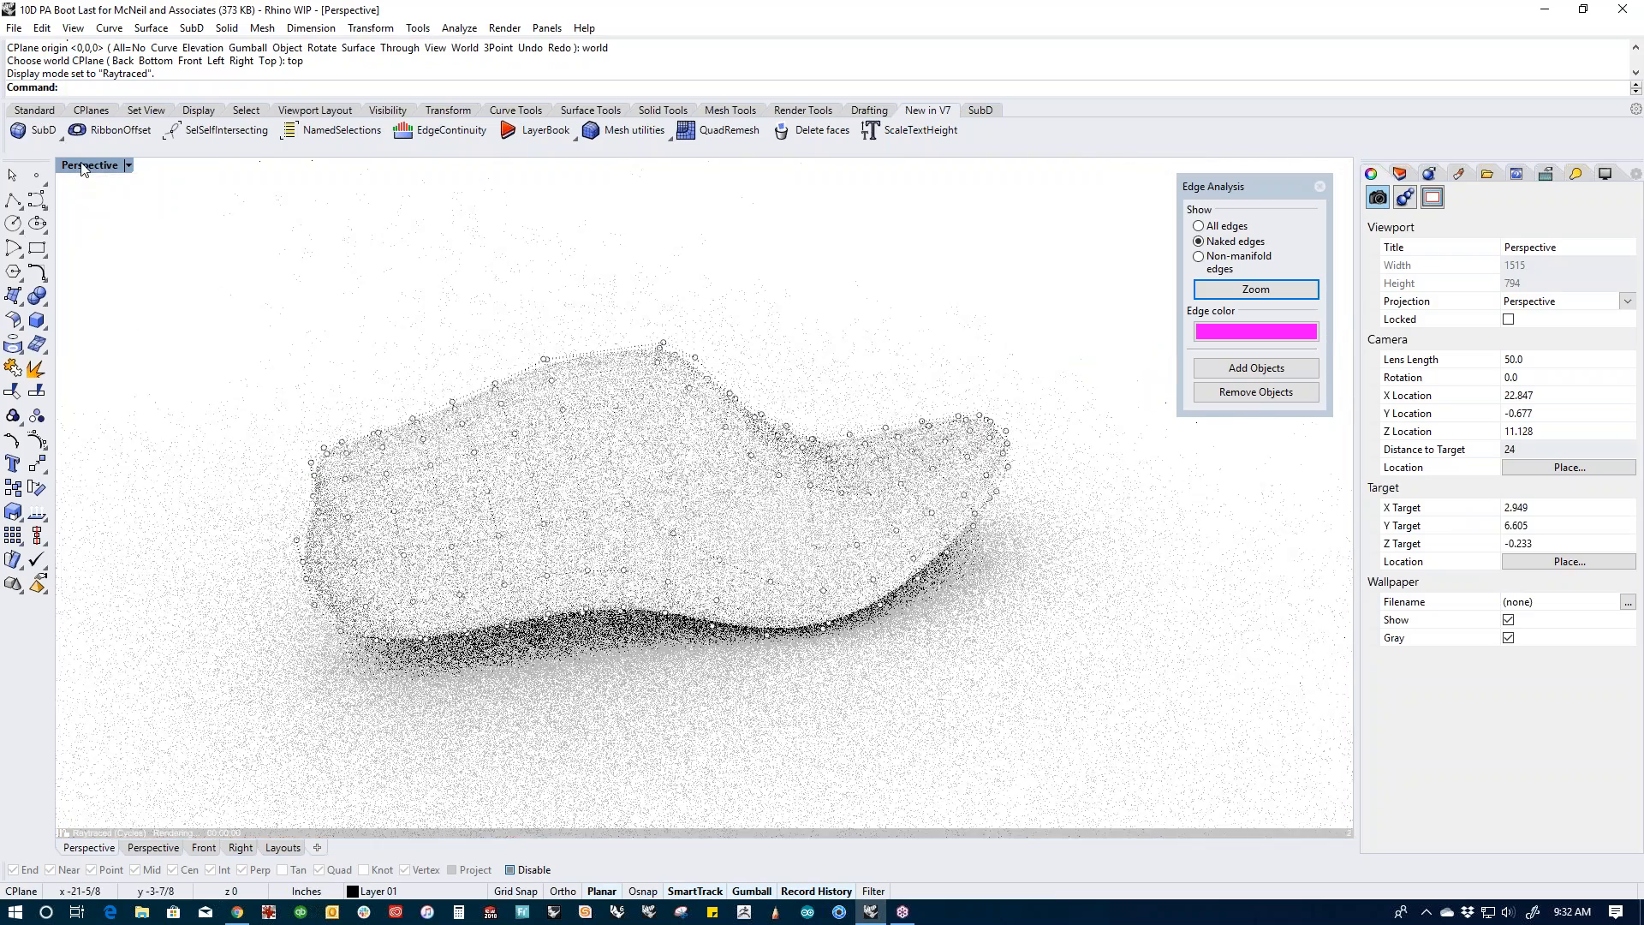
click(92, 166)
click(112, 267)
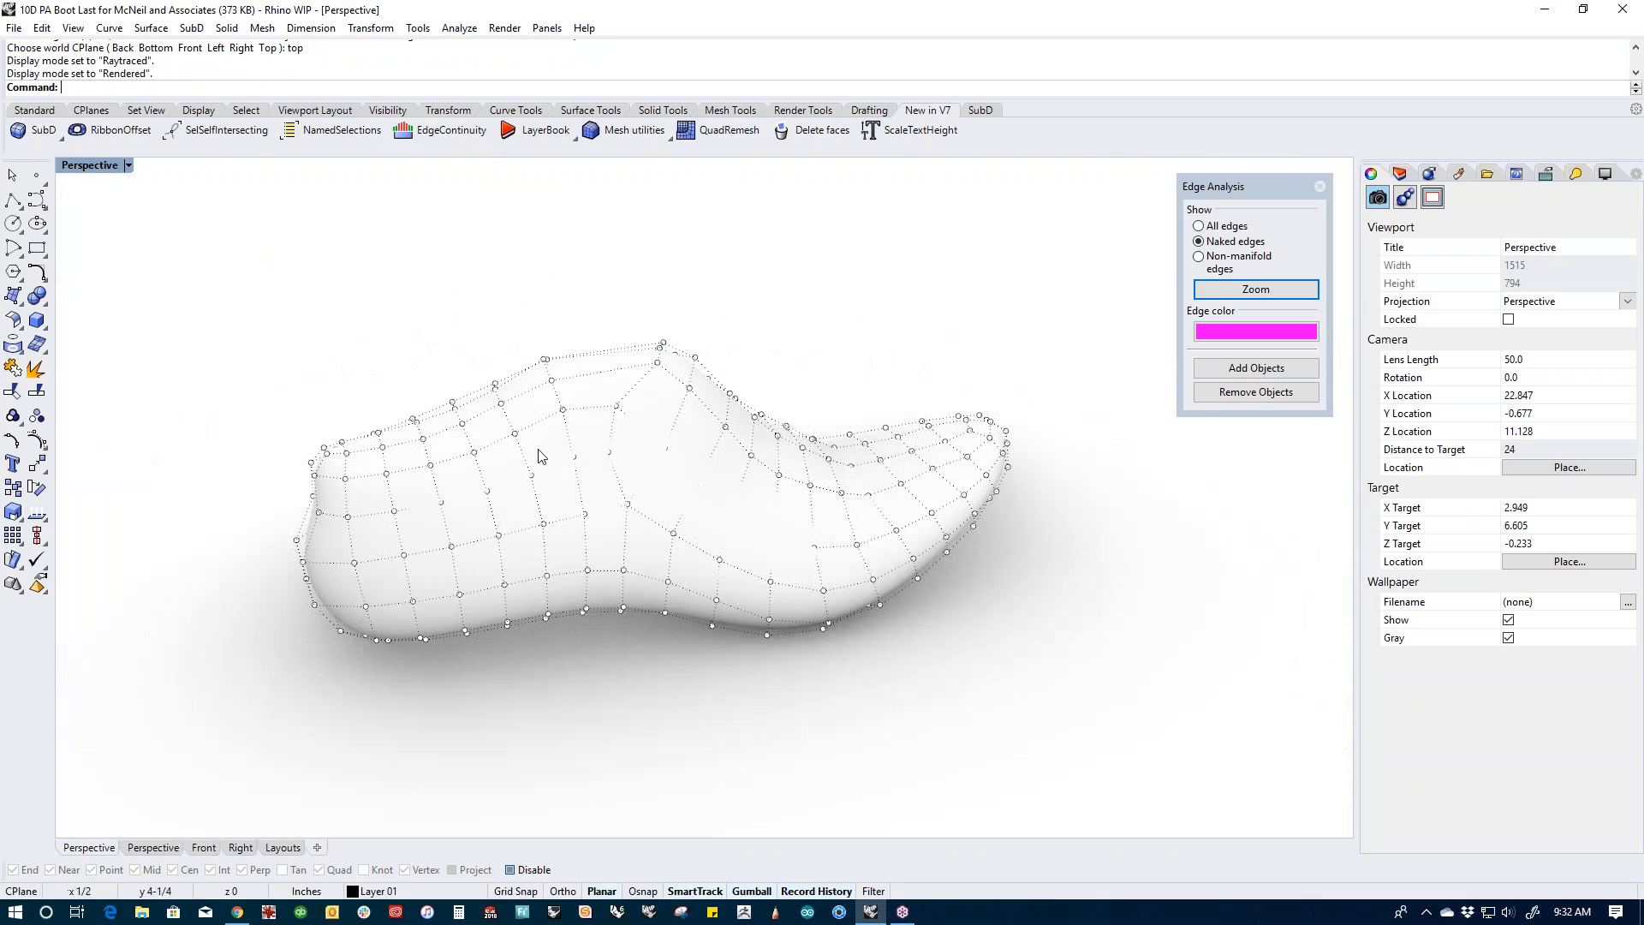
click(92, 165)
click(100, 247)
Step: Convert the SubD last to a NURBS polysurface with ToNURBS, keeping the original SubD
right_drag(426, 382, 719, 563)
right_drag(948, 668, 901, 653)
click(740, 630)
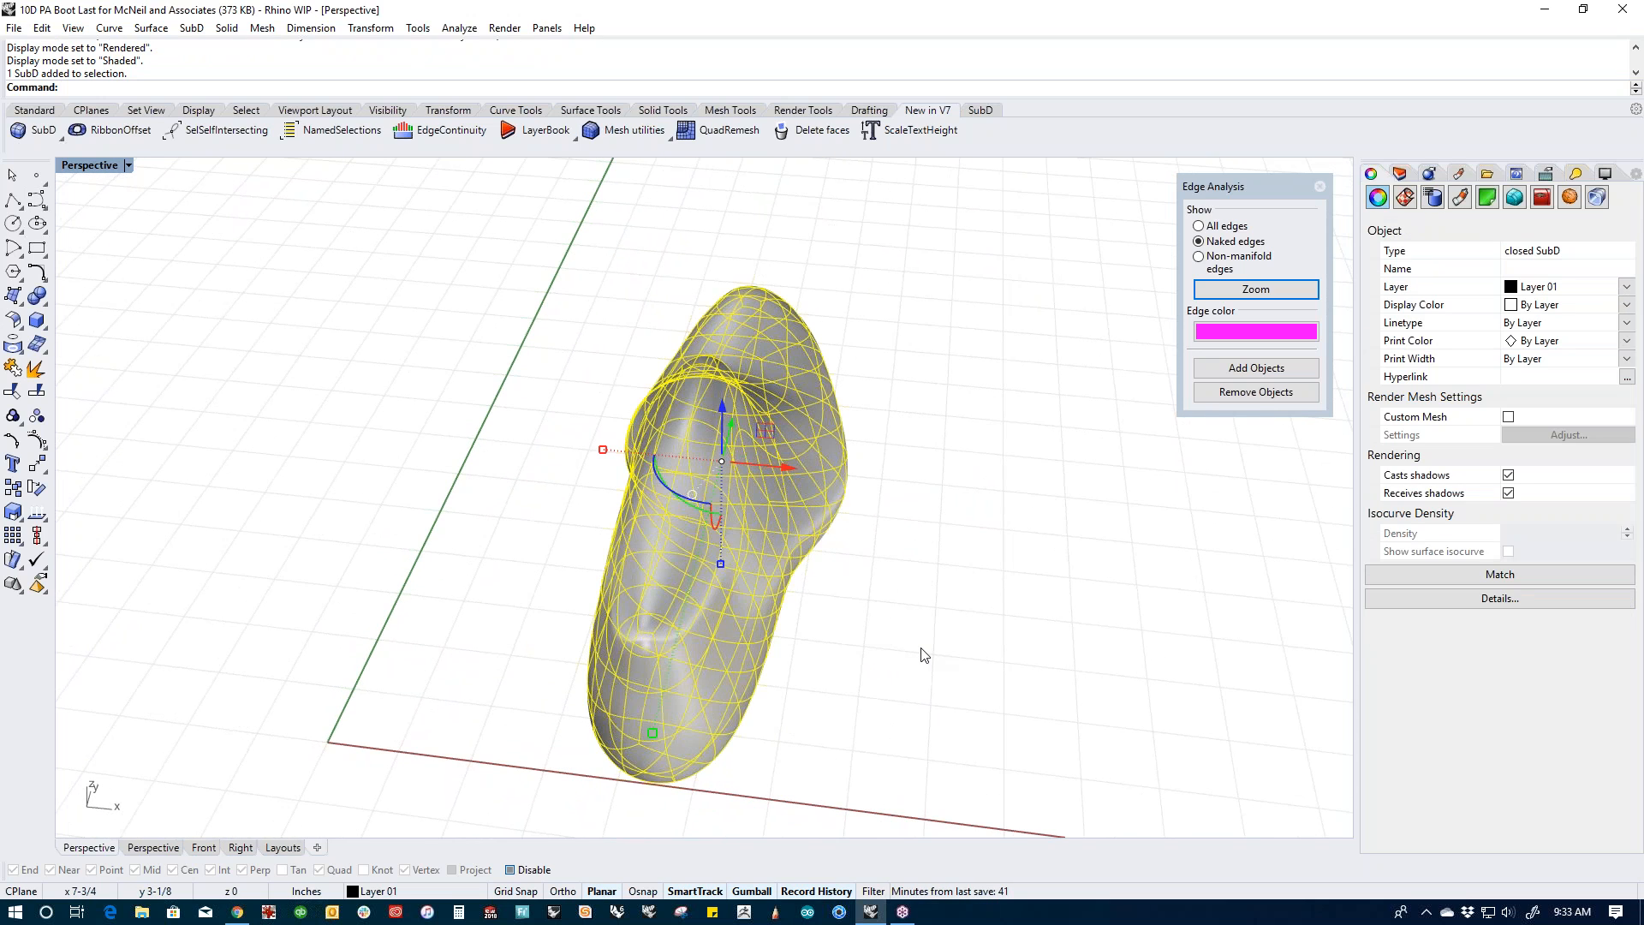
text(ToNURBS)
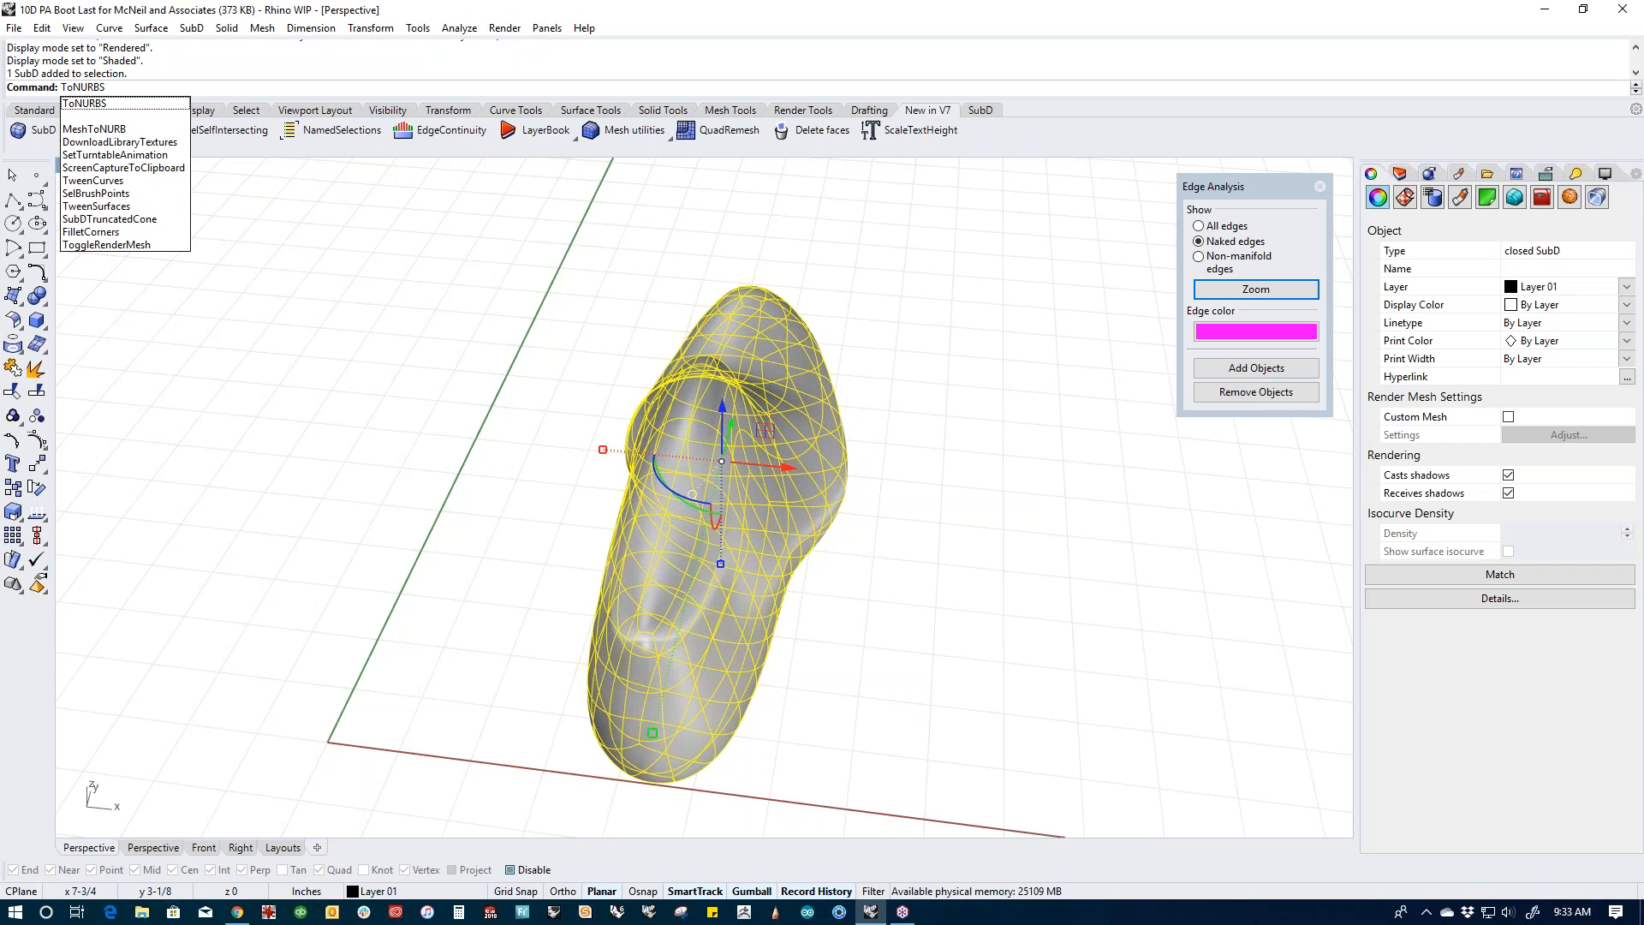
key(Return)
key(Return)
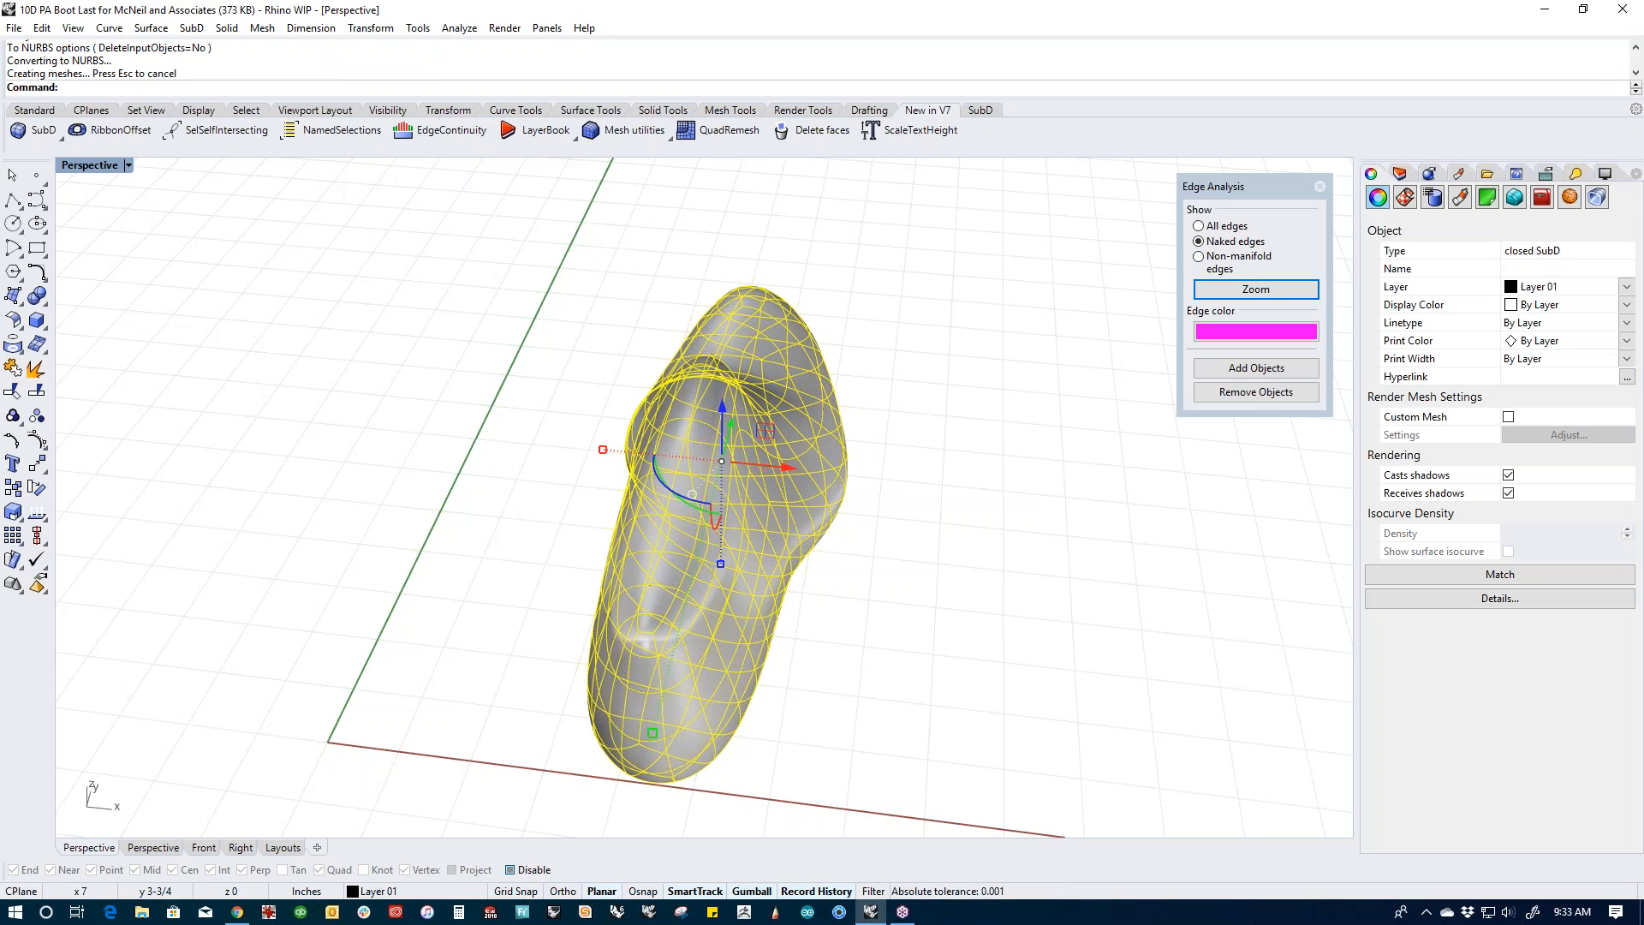
Step: Select the converted NURBS polysurface and move it in the negative X direction so it stands beside the SubD last
click(932, 594)
click(772, 669)
click(768, 676)
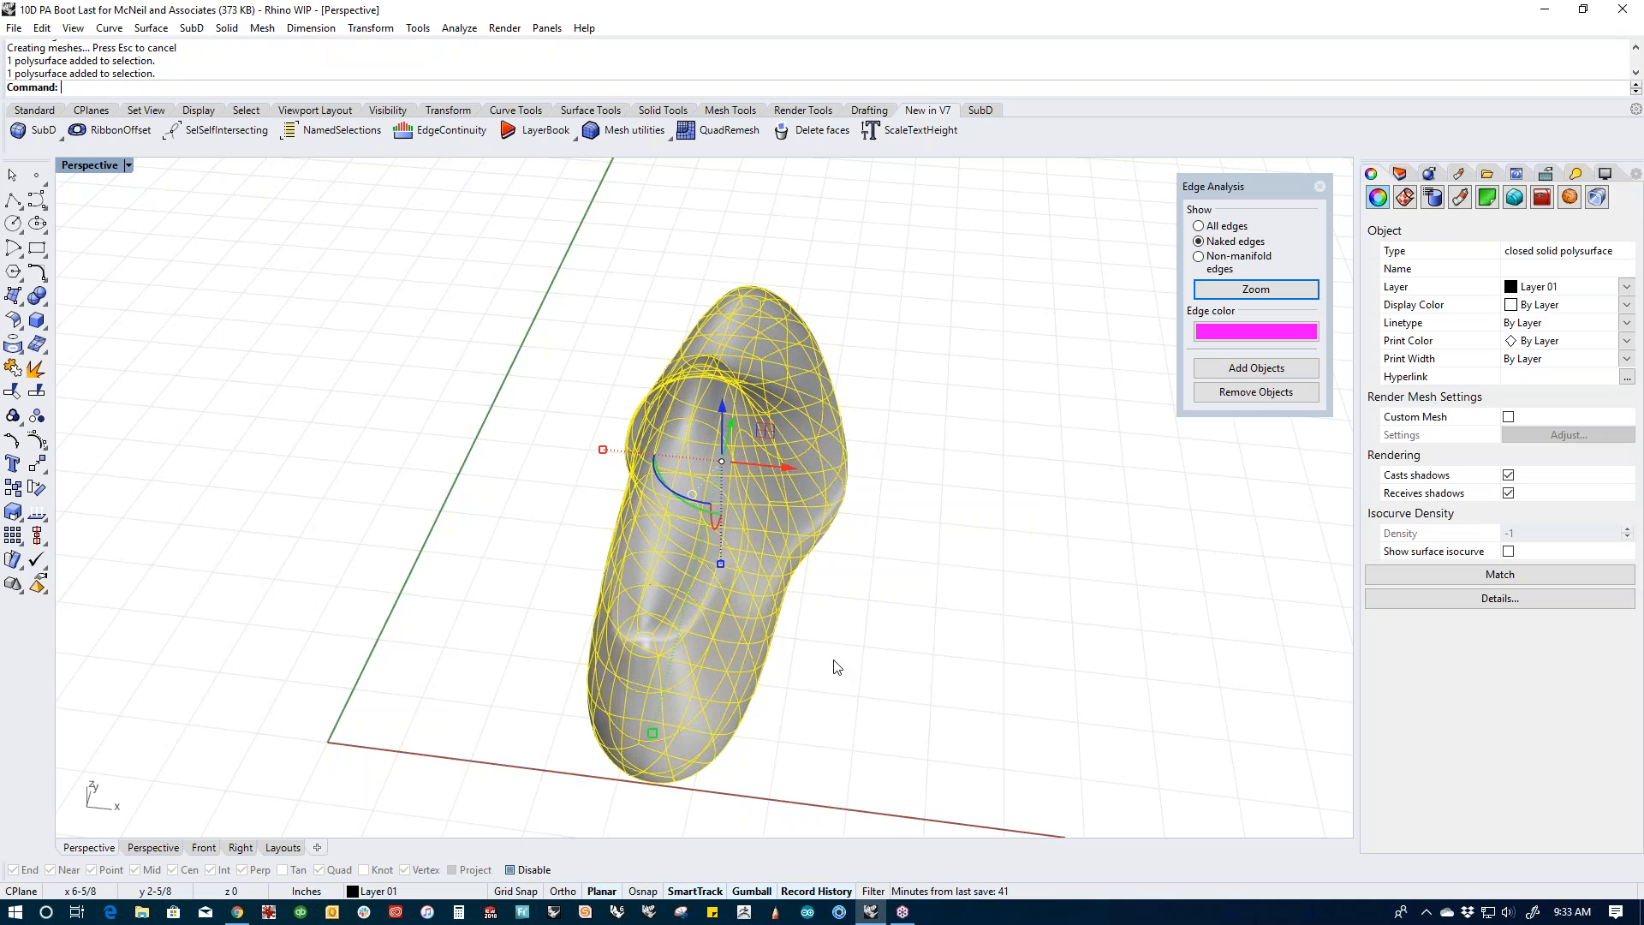
shift+right_drag(834, 659, 895, 672)
click(894, 654)
click(843, 522)
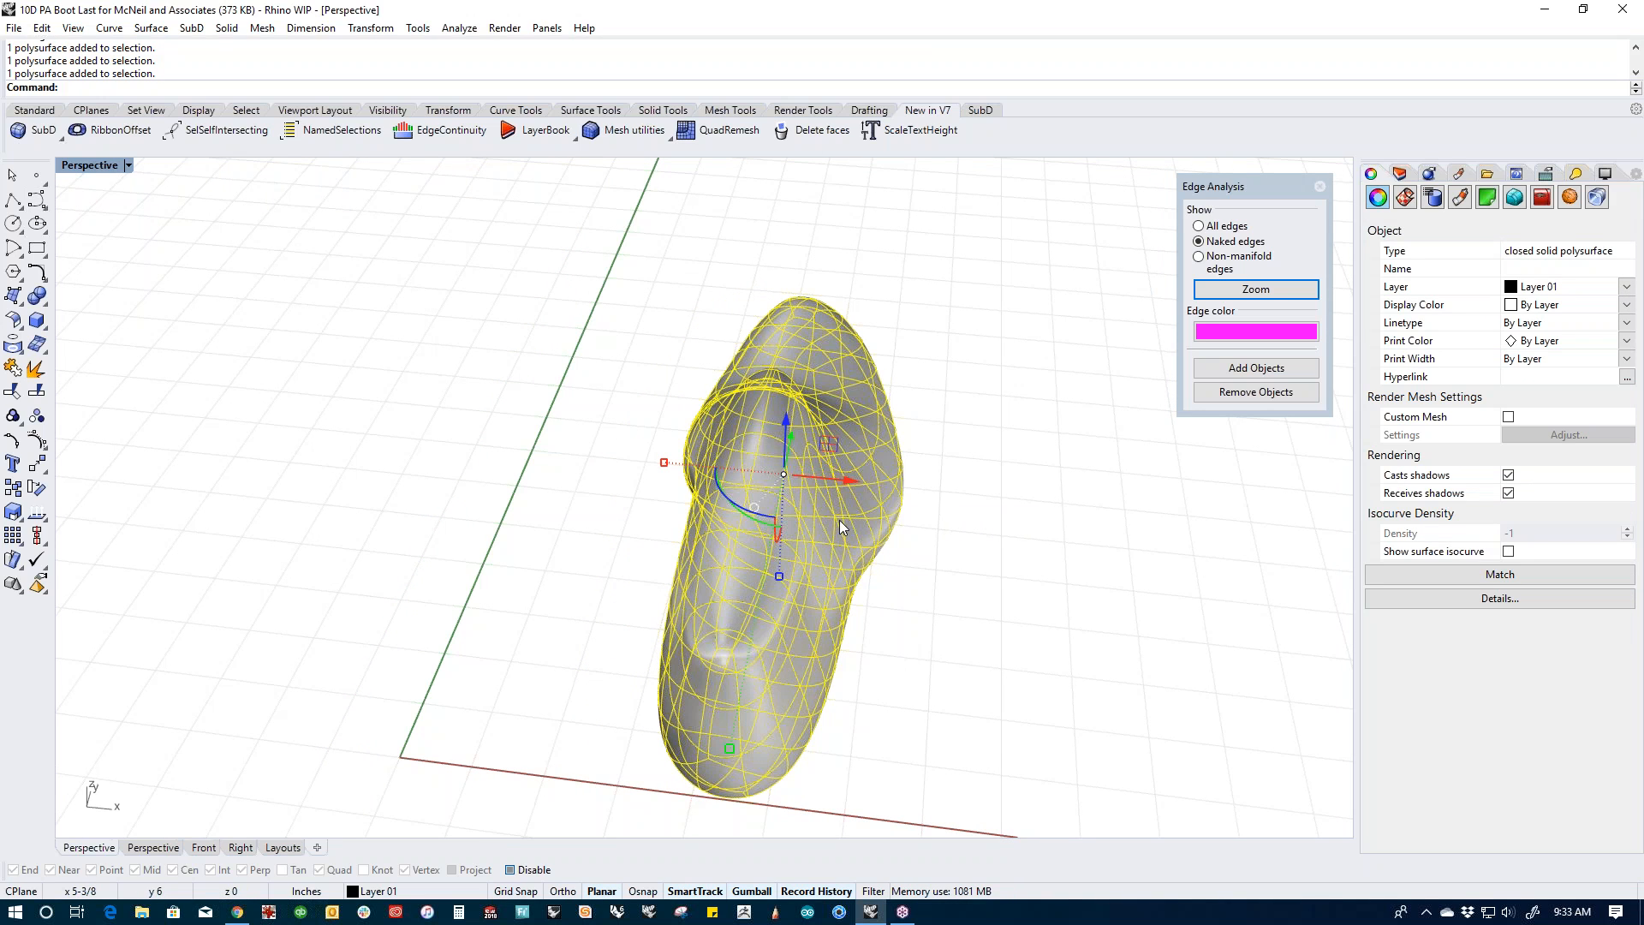
drag(850, 478, 474, 440)
click(577, 629)
shift+right_drag(579, 631, 633, 612)
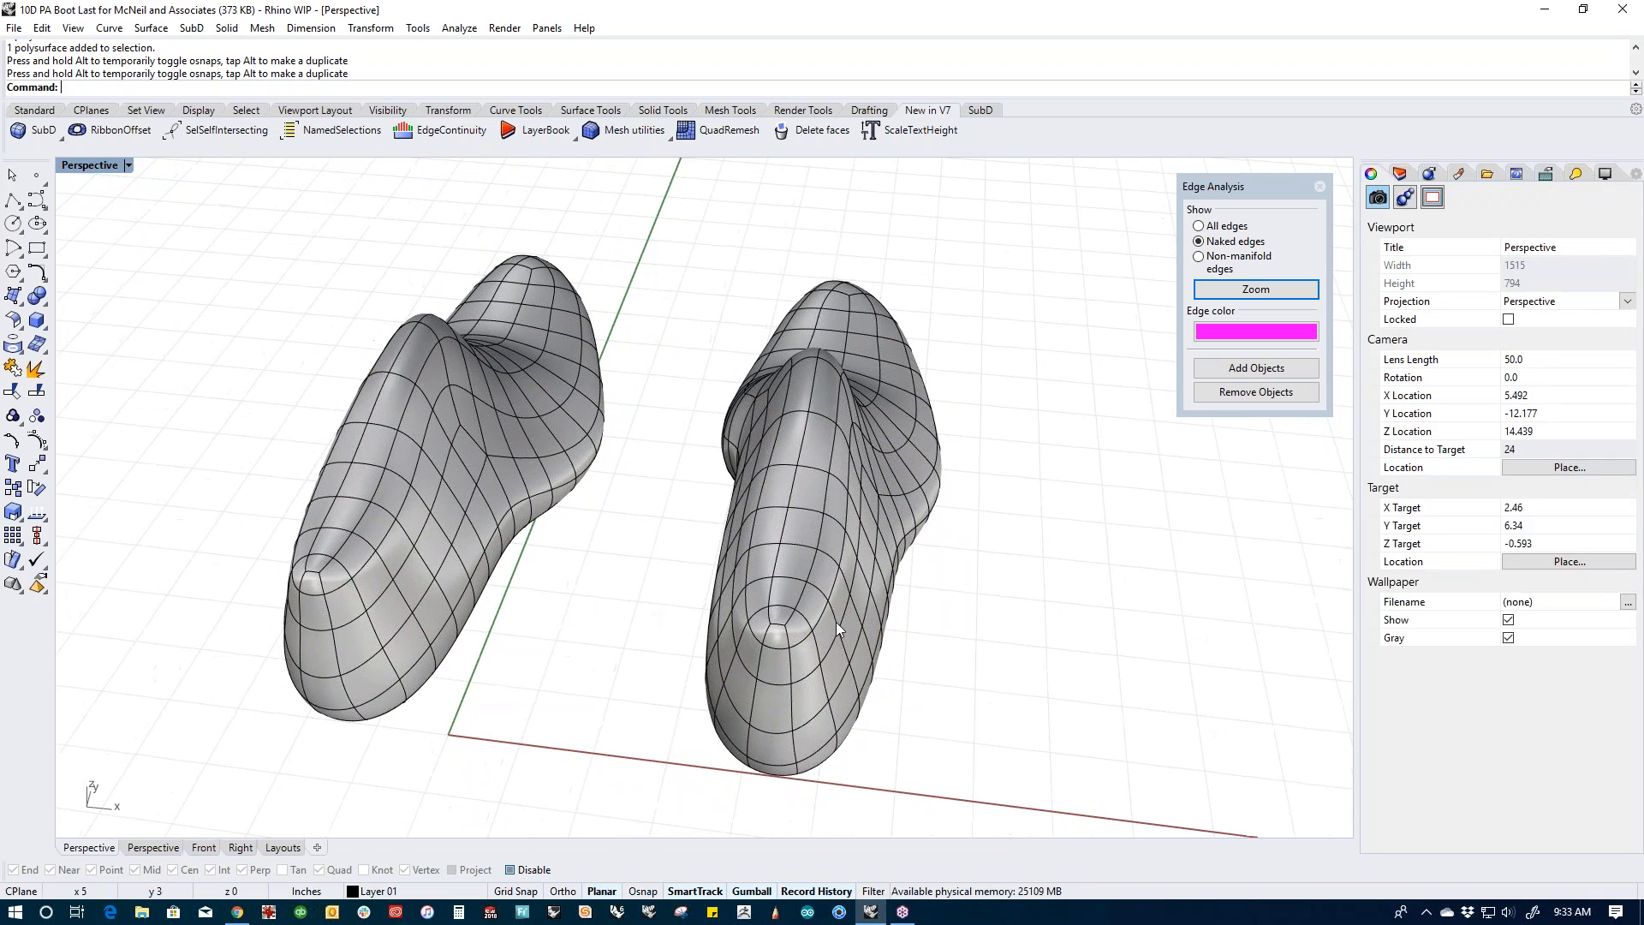
Step: Select the SubD last and the NURBS last in turn to compare their object types
click(836, 621)
click(1064, 647)
click(484, 565)
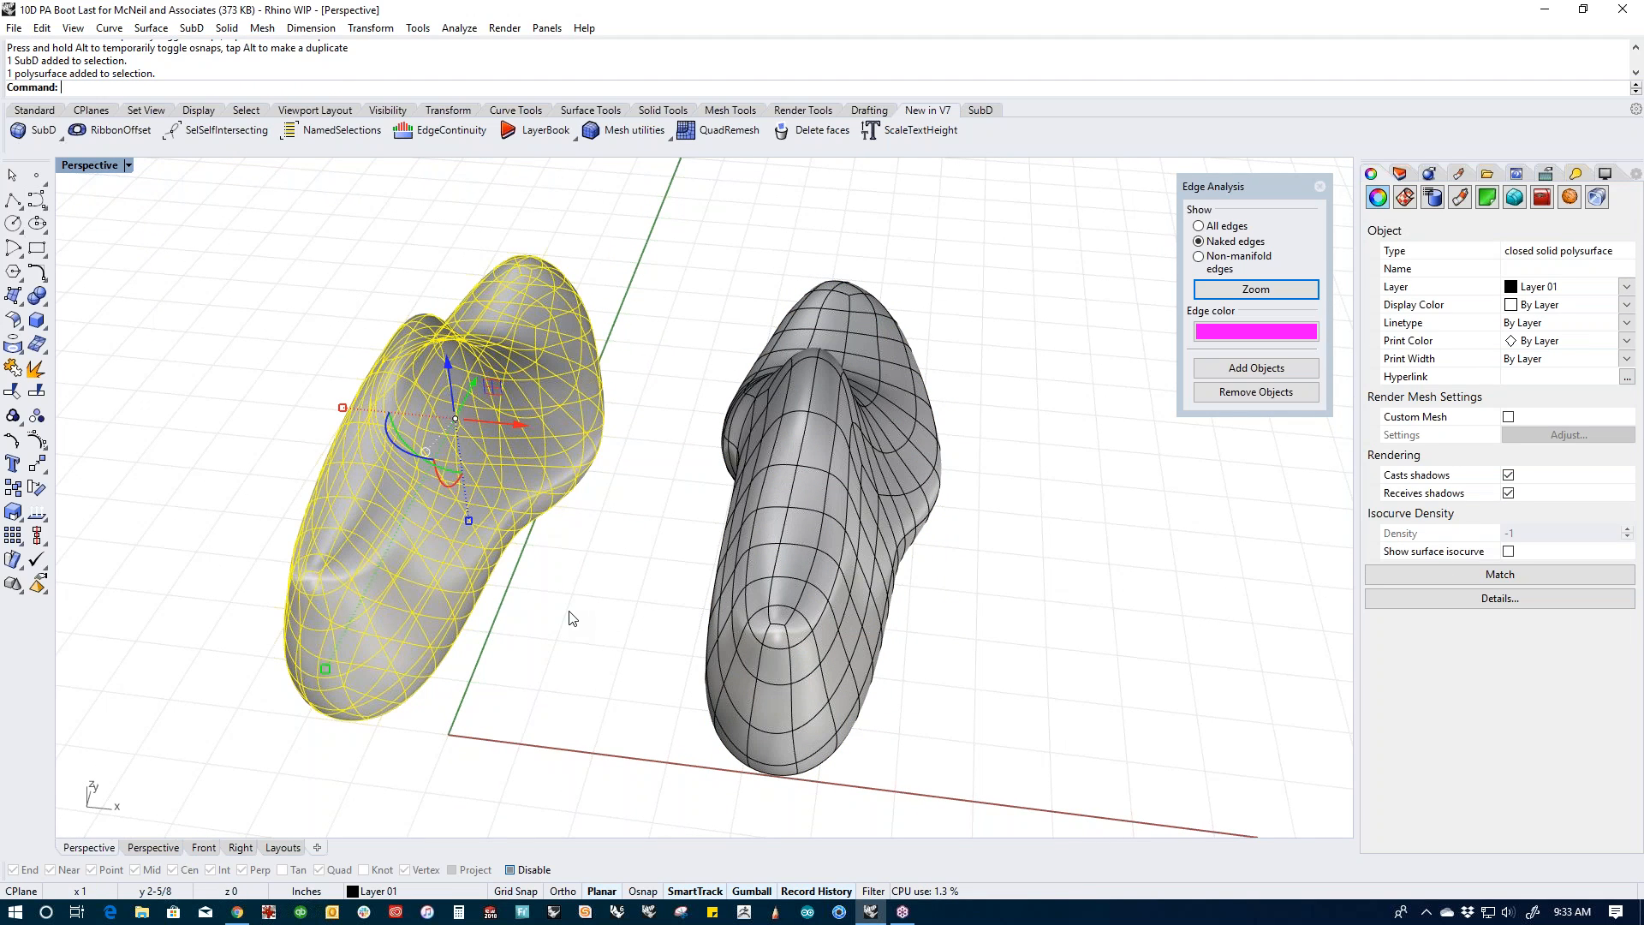
Step: Isolate the selected polysurface boot last by hiding all other objects
key(ctrl+i)
key(ctrl+h)
right_drag(572, 618, 792, 649)
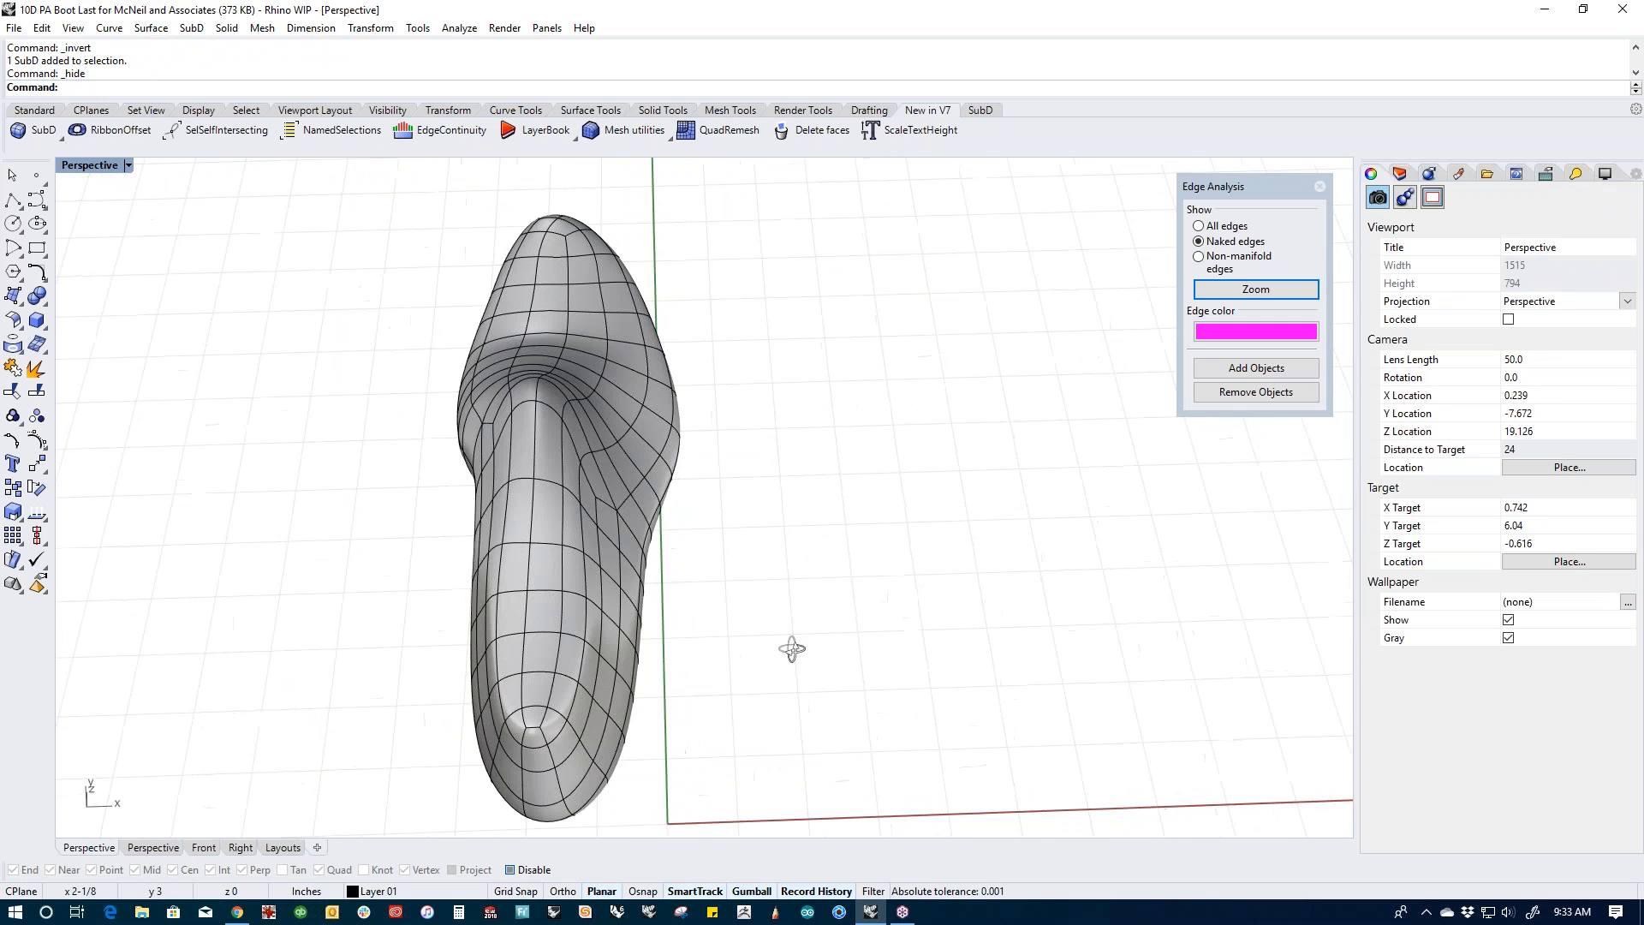
Step: Draw a straight polyline lengthwise through the middle of the boot last in top view, extending past both toe and heel
key(ctrl+F1)
scroll(789, 665, down, 2)
right_drag(688, 650, 703, 607)
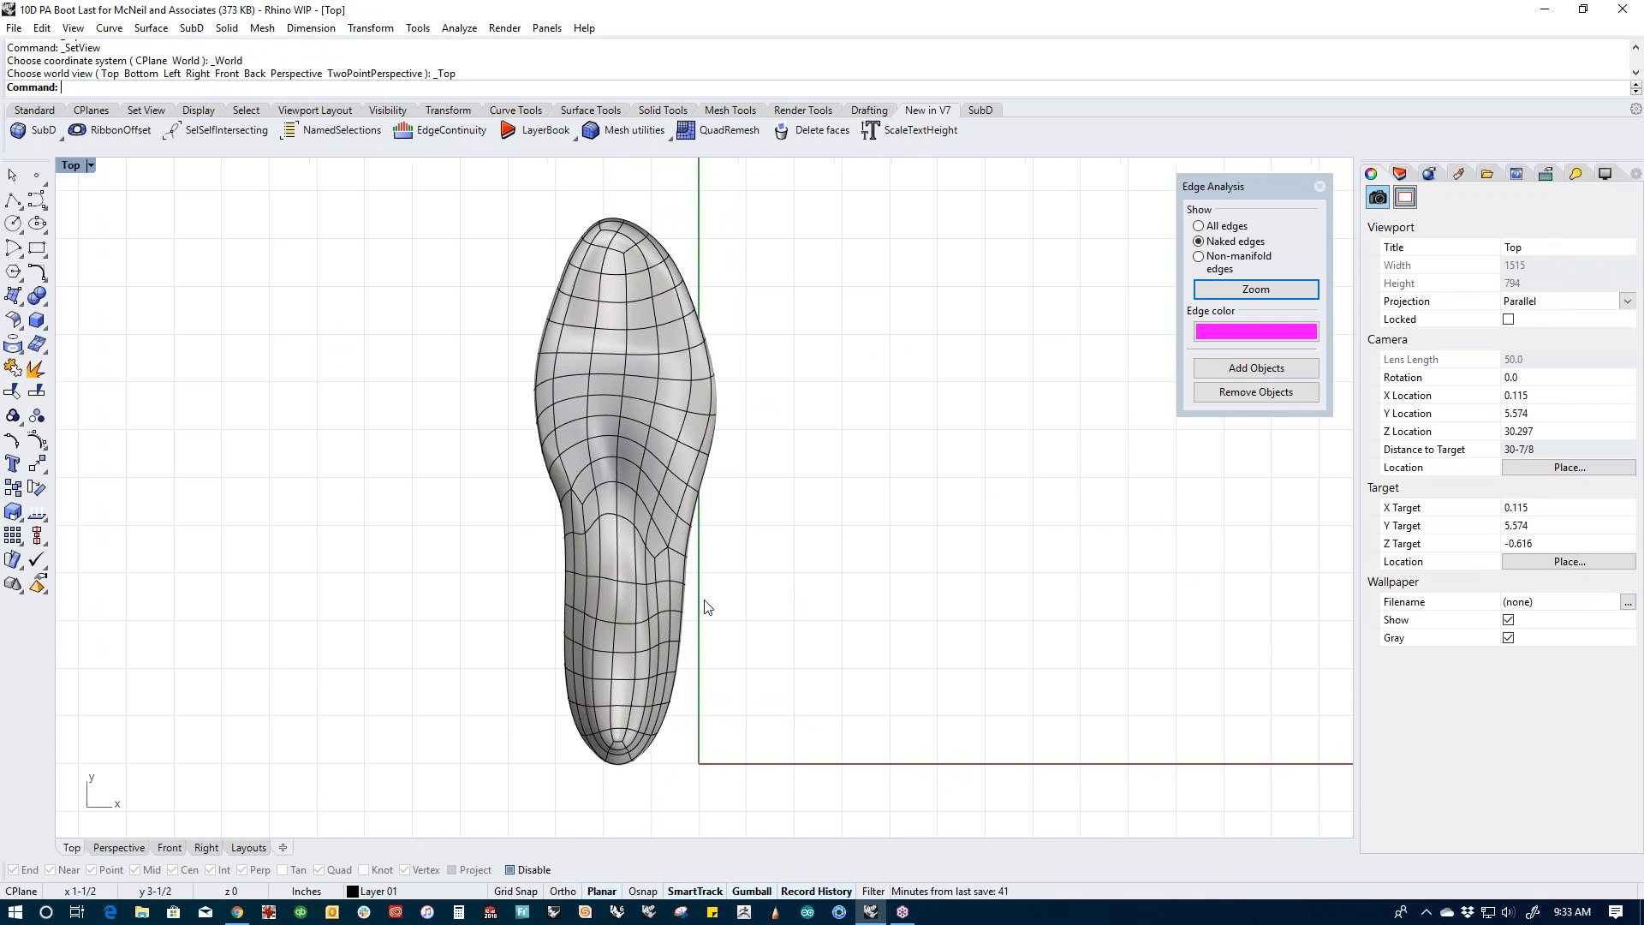
click(12, 200)
click(614, 202)
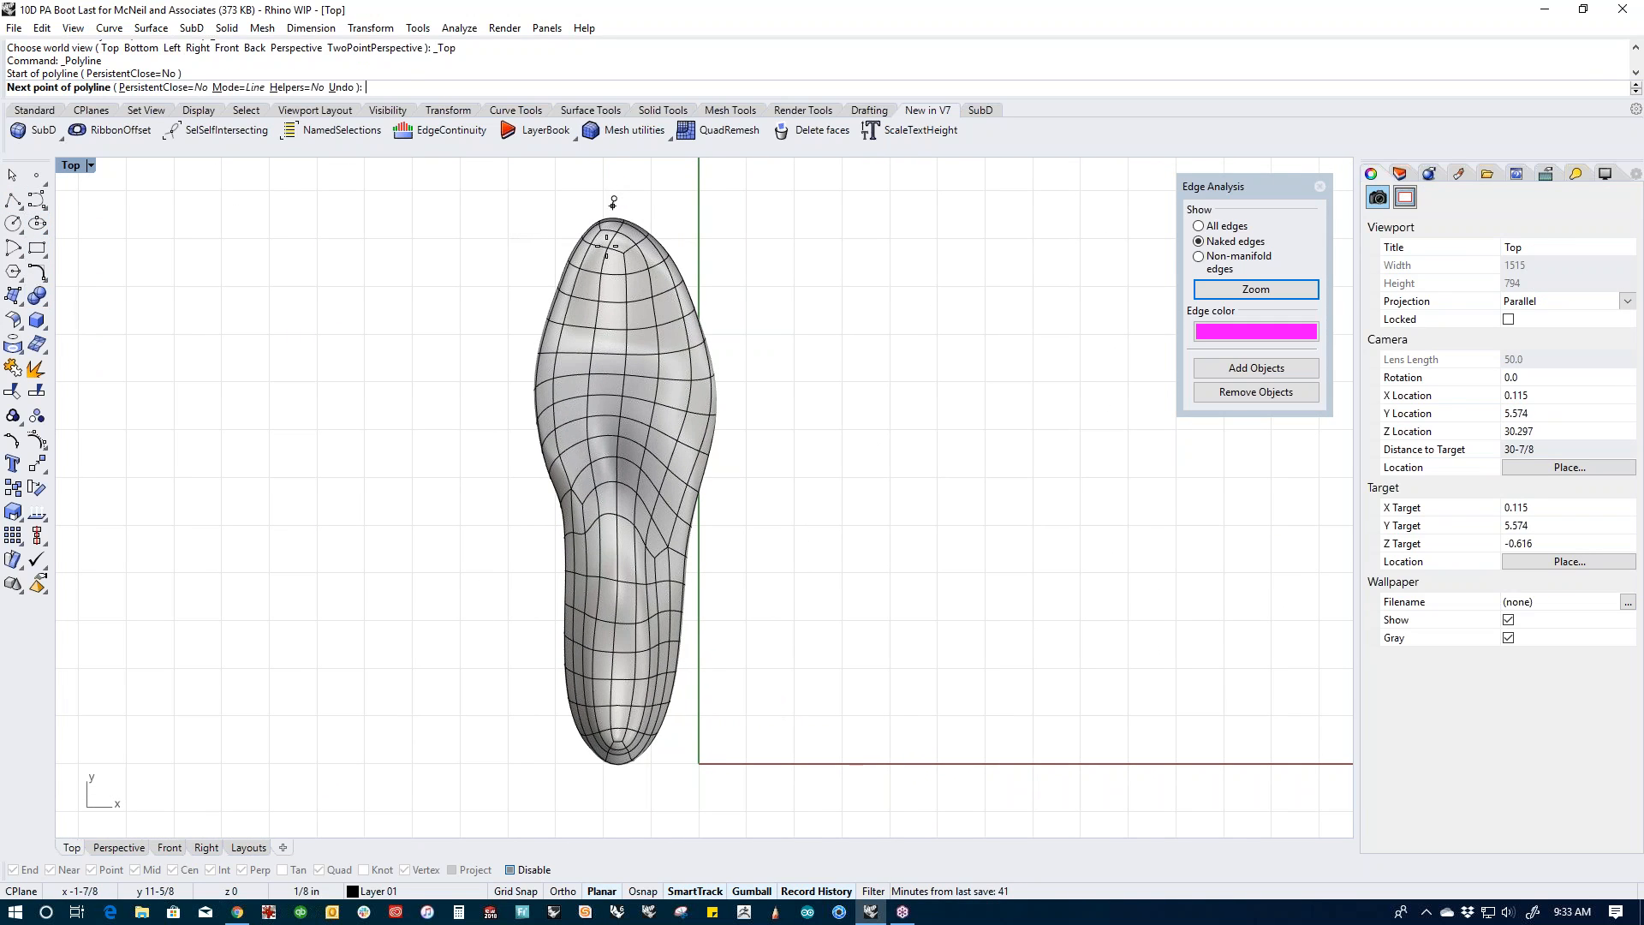
click(614, 804)
key(Return)
Step: Split the boot last into two halves with WireCut, using the lengthwise line as the cutting curve and keeping both pieces
text(Wire)
key(Return)
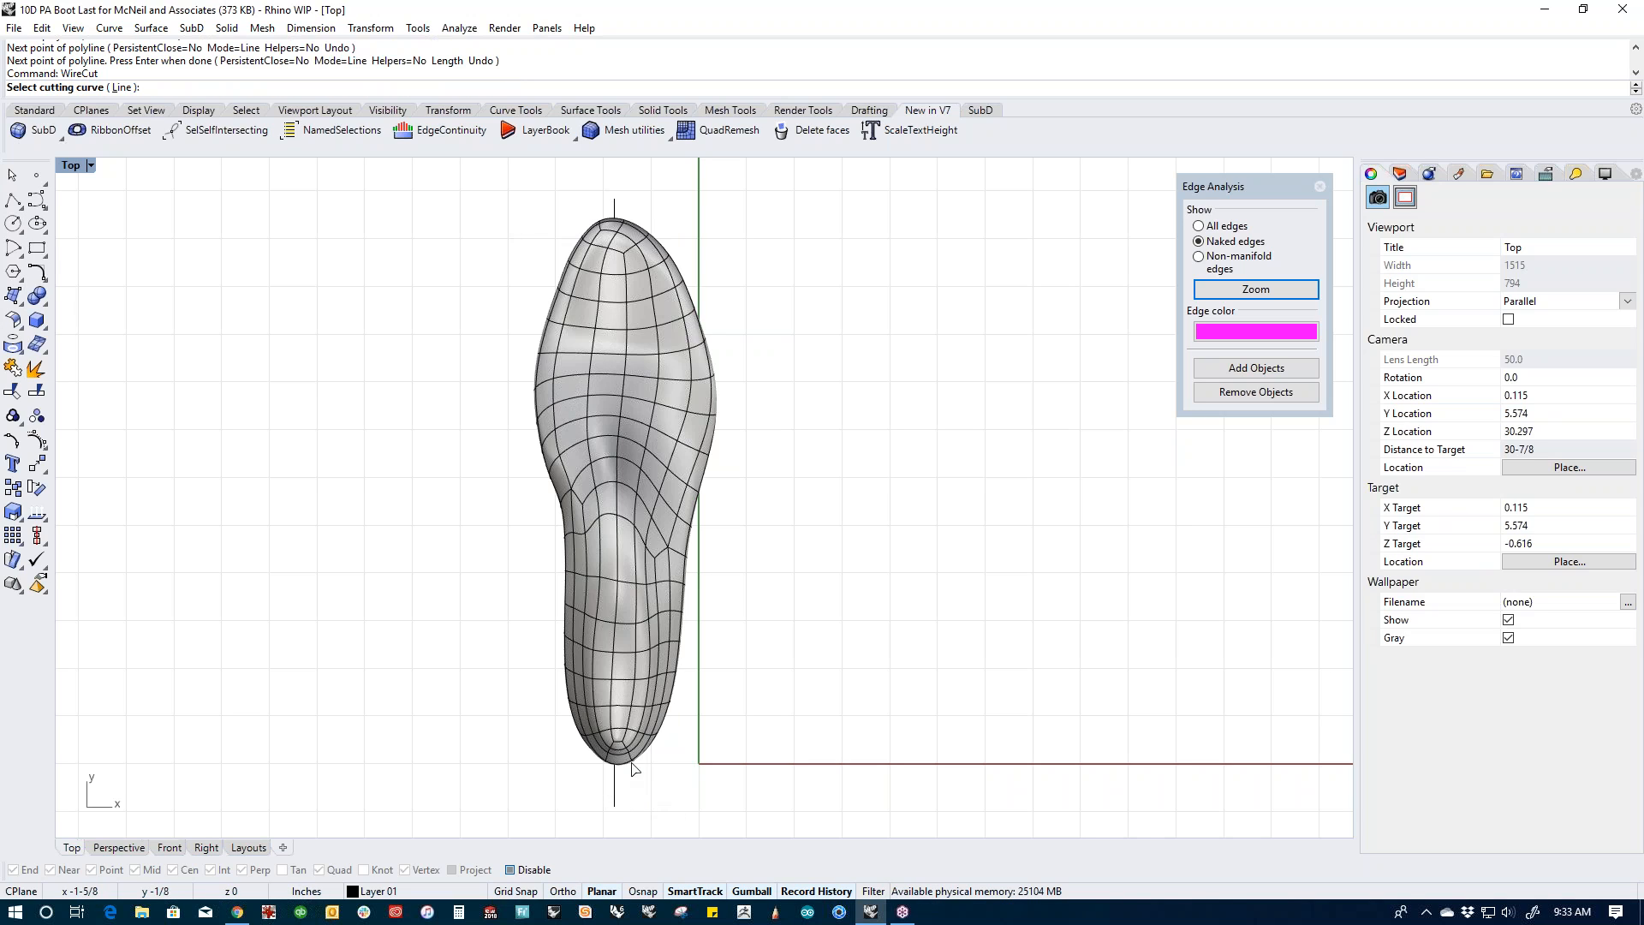
click(616, 789)
click(650, 737)
key(Return)
key(Return)
Step: Move one cut half away from the other in the positive X direction and inspect the cut faces in perspective
click(649, 696)
drag(740, 493, 955, 494)
click(729, 672)
key(ctrl+F4)
right_drag(730, 675, 781, 681)
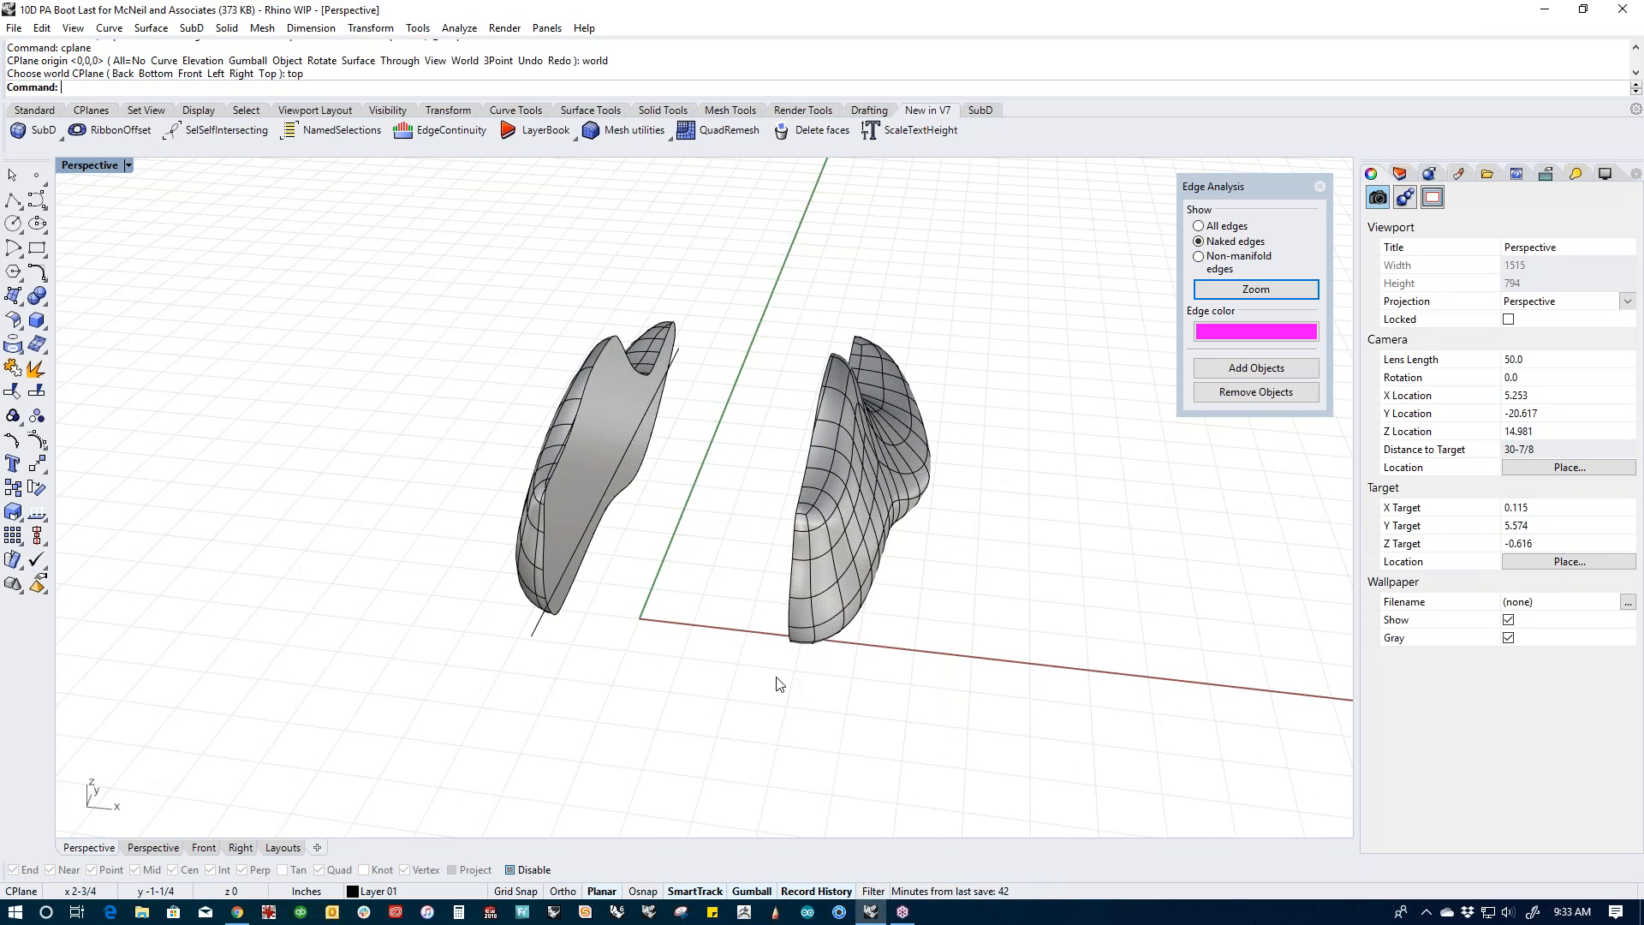
Step: Undo the move of the separated half
key(ctrl+z)
shift+right_drag(760, 690, 716, 716)
key(Escape)
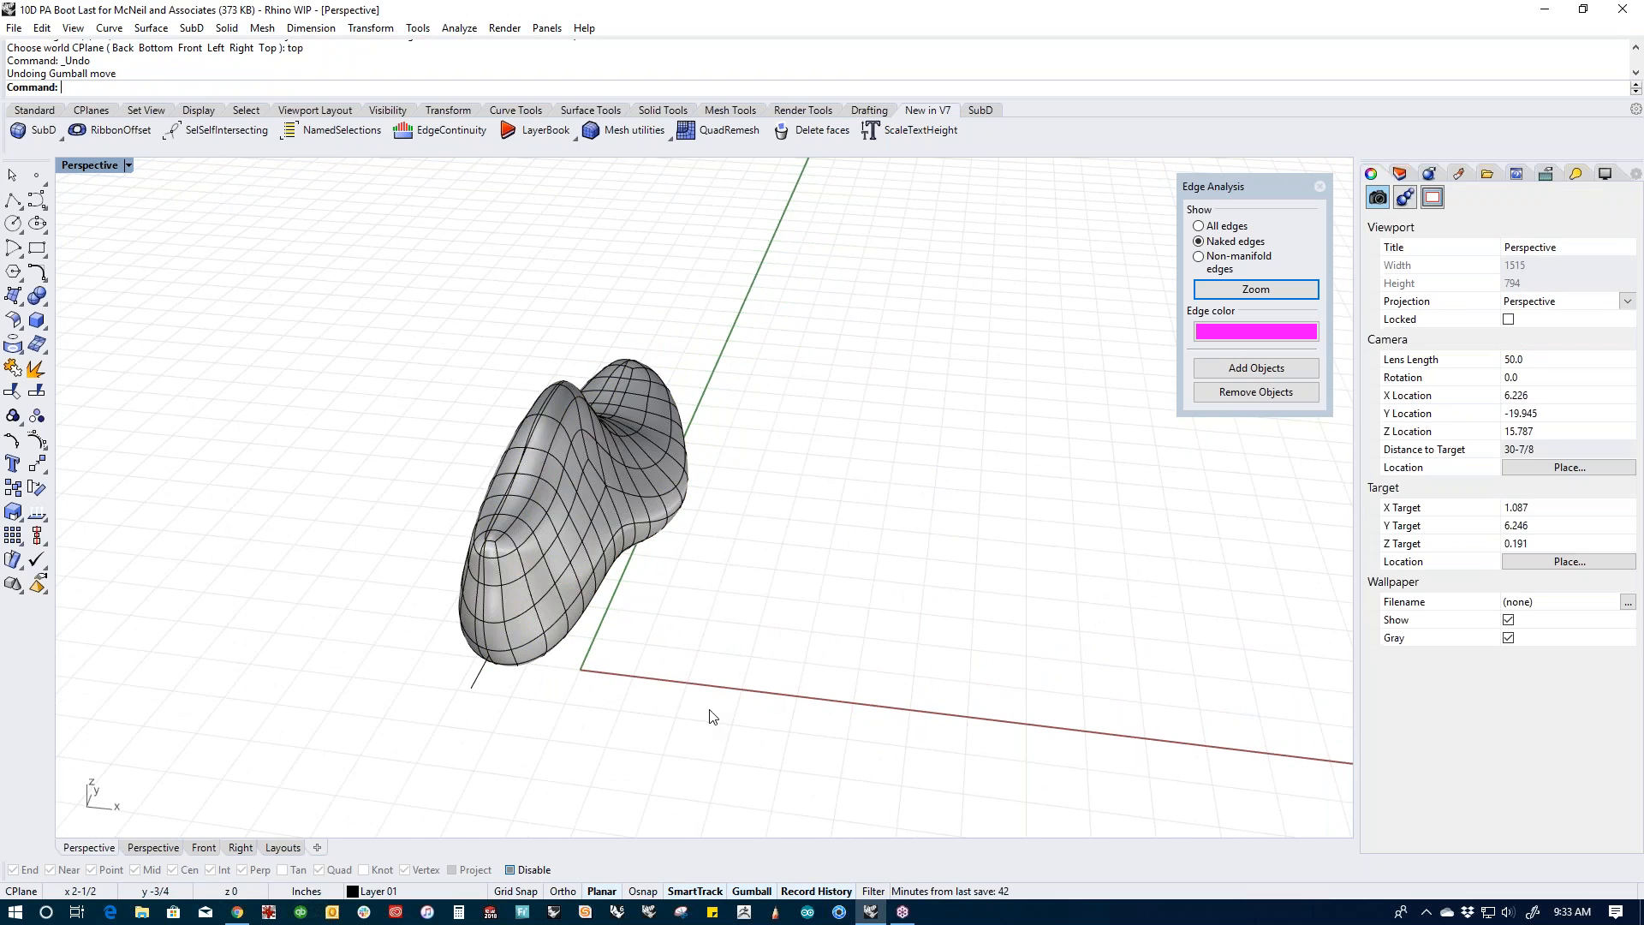
Step: Show all hidden objects, then isolate the two cut polysurface halves together with the neighbouring SubD last
right_drag(697, 661, 738, 717)
click(675, 733)
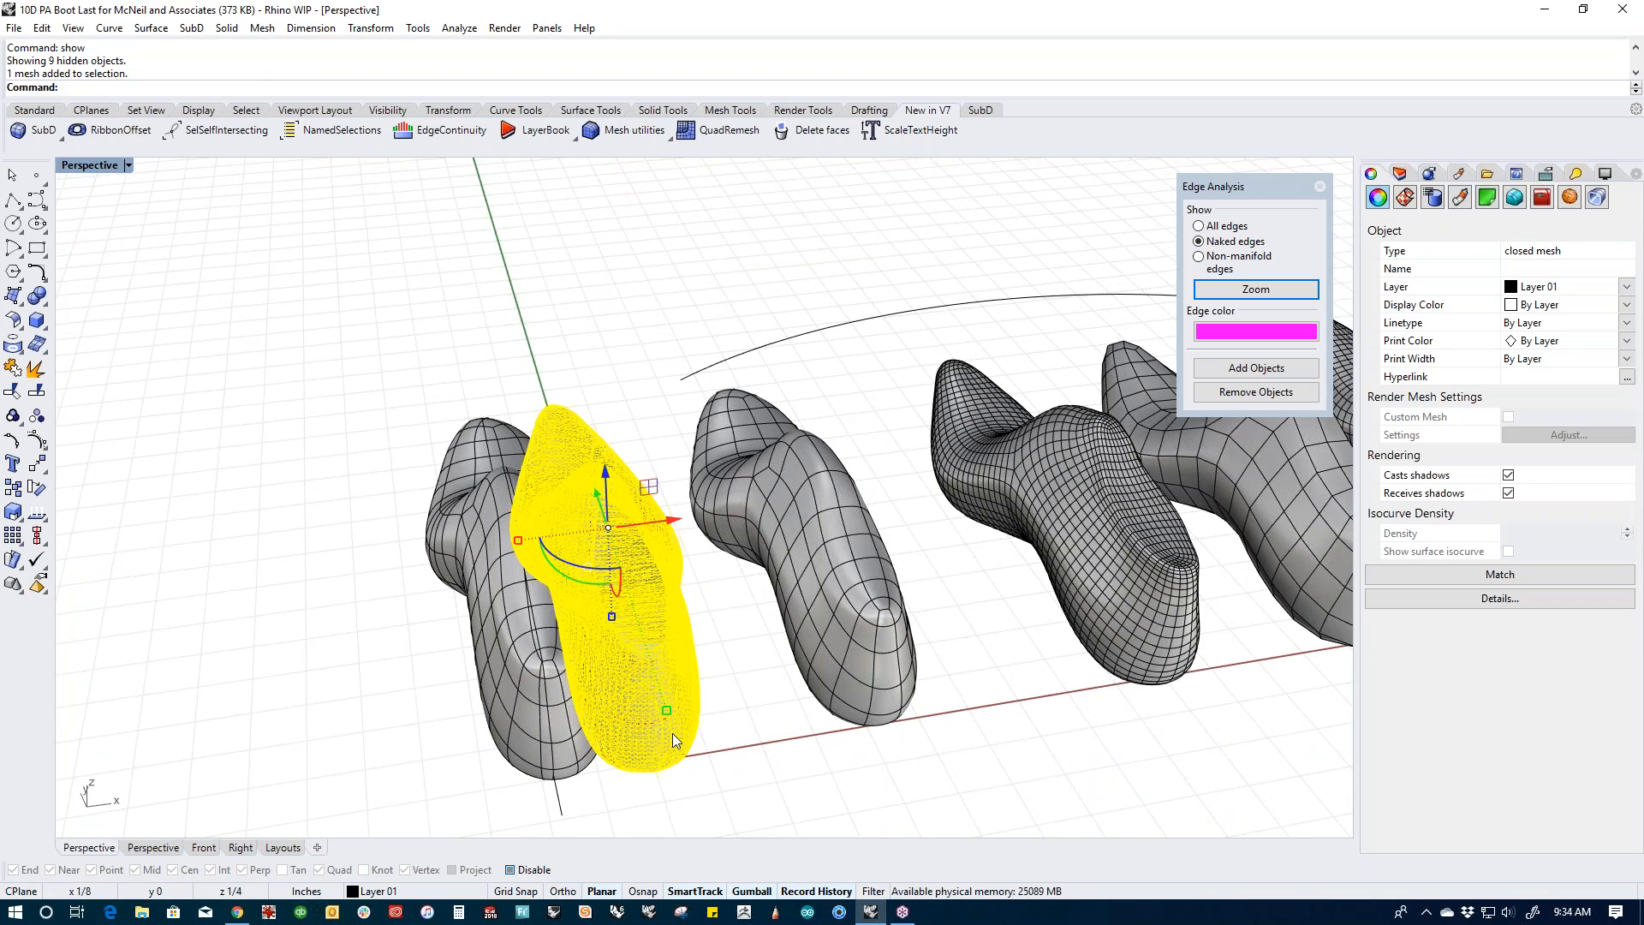
key(Escape)
click(583, 760)
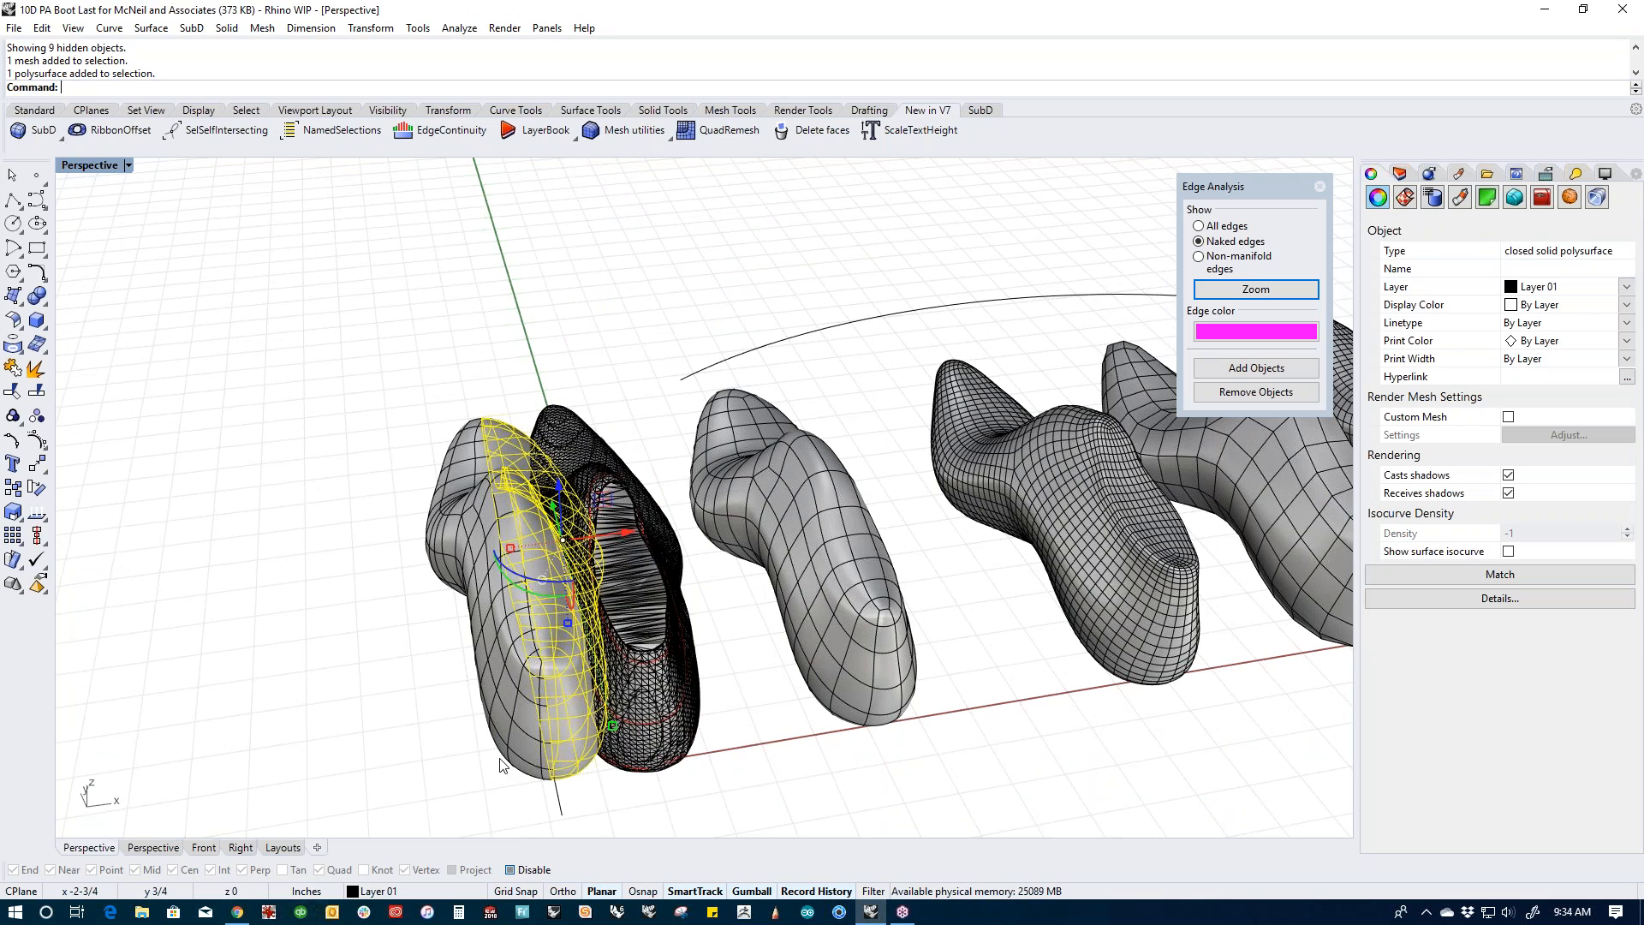
shift+click(500, 759)
shift+click(860, 695)
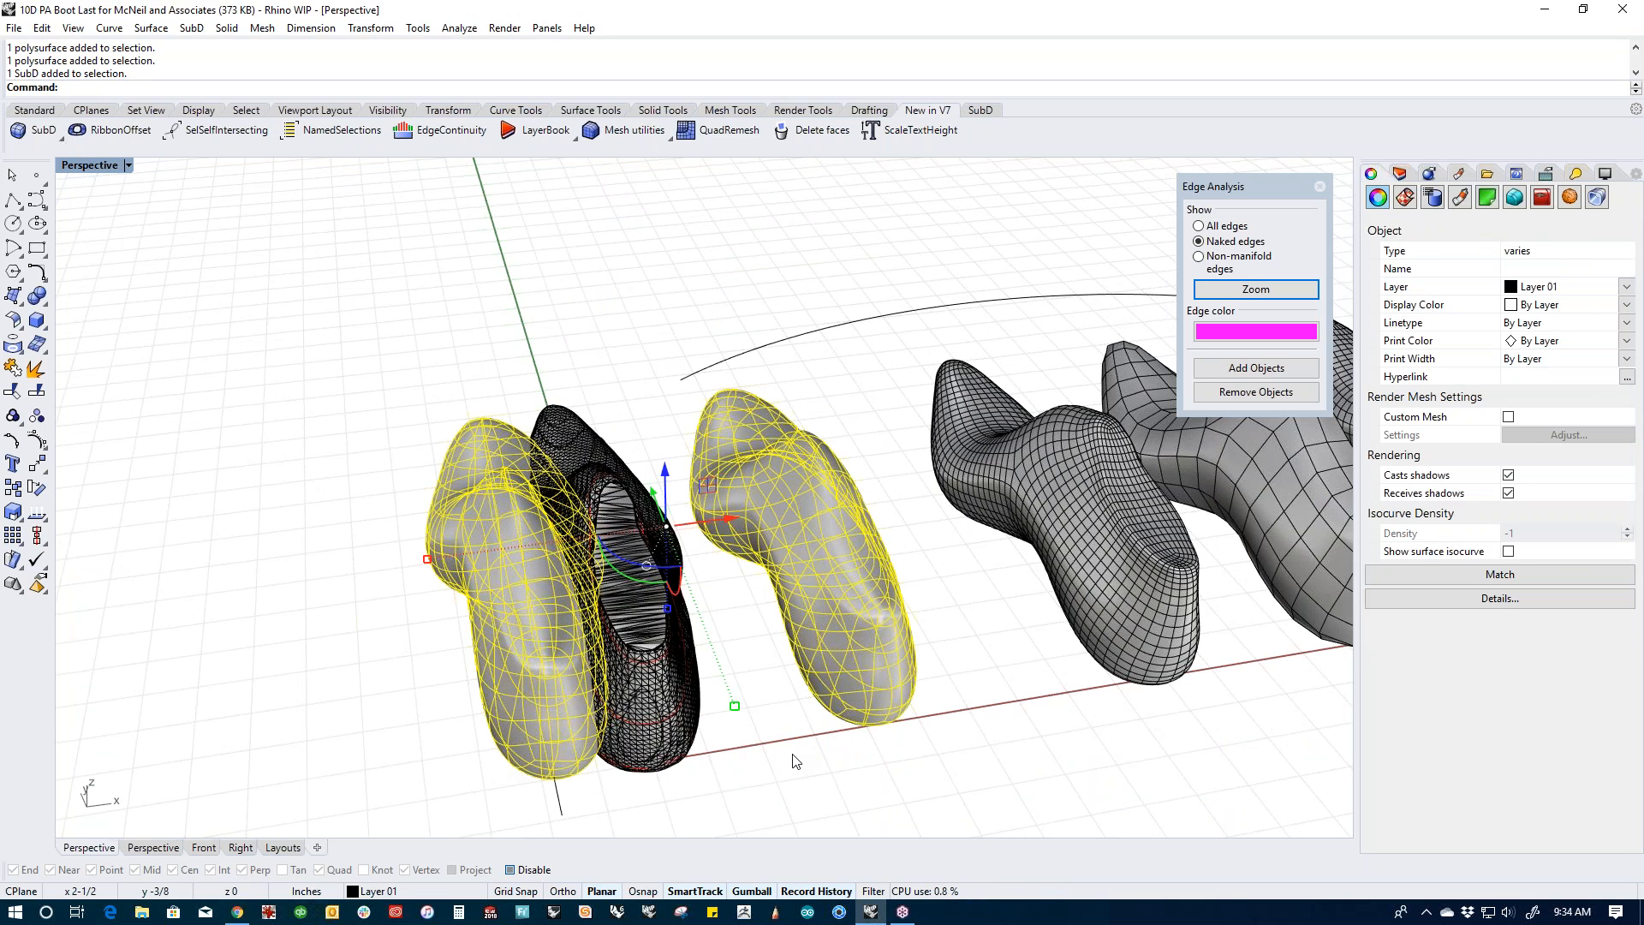
key(ctrl+i)
key(ctrl+h)
Step: Offset the SubD last inward by 0.15 with OffsetSubD in a wireframe top view, keeping the input and making no solid
right_drag(795, 755, 798, 616)
key(ctrl+F1)
middle_click(788, 579)
click(715, 523)
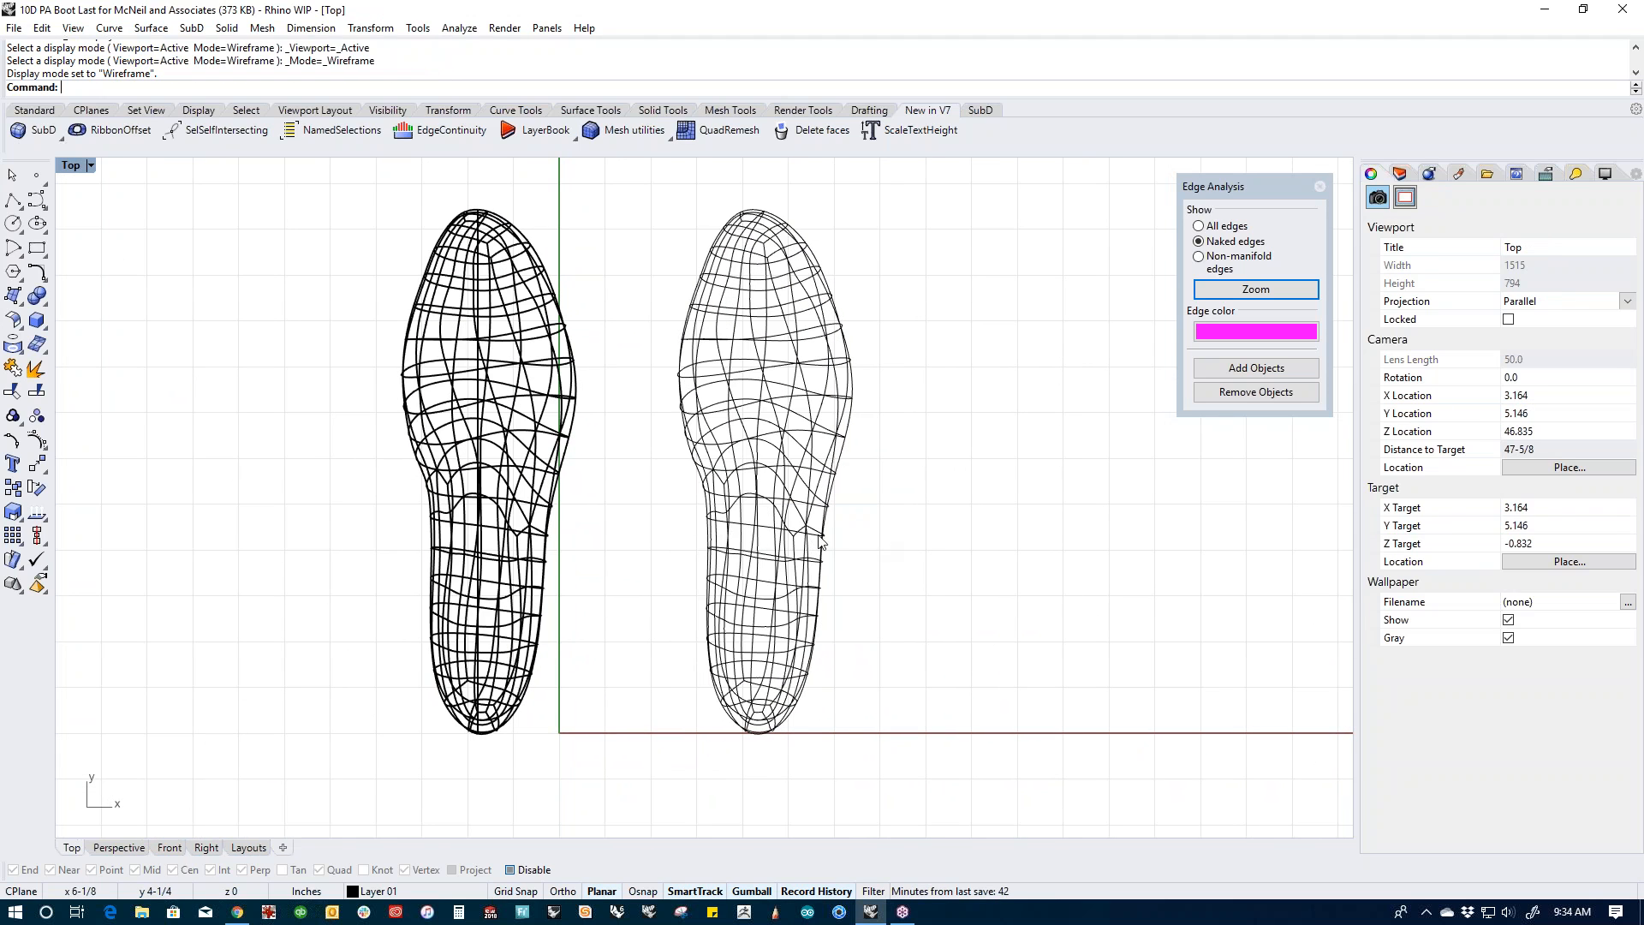
click(790, 538)
text(Offset)
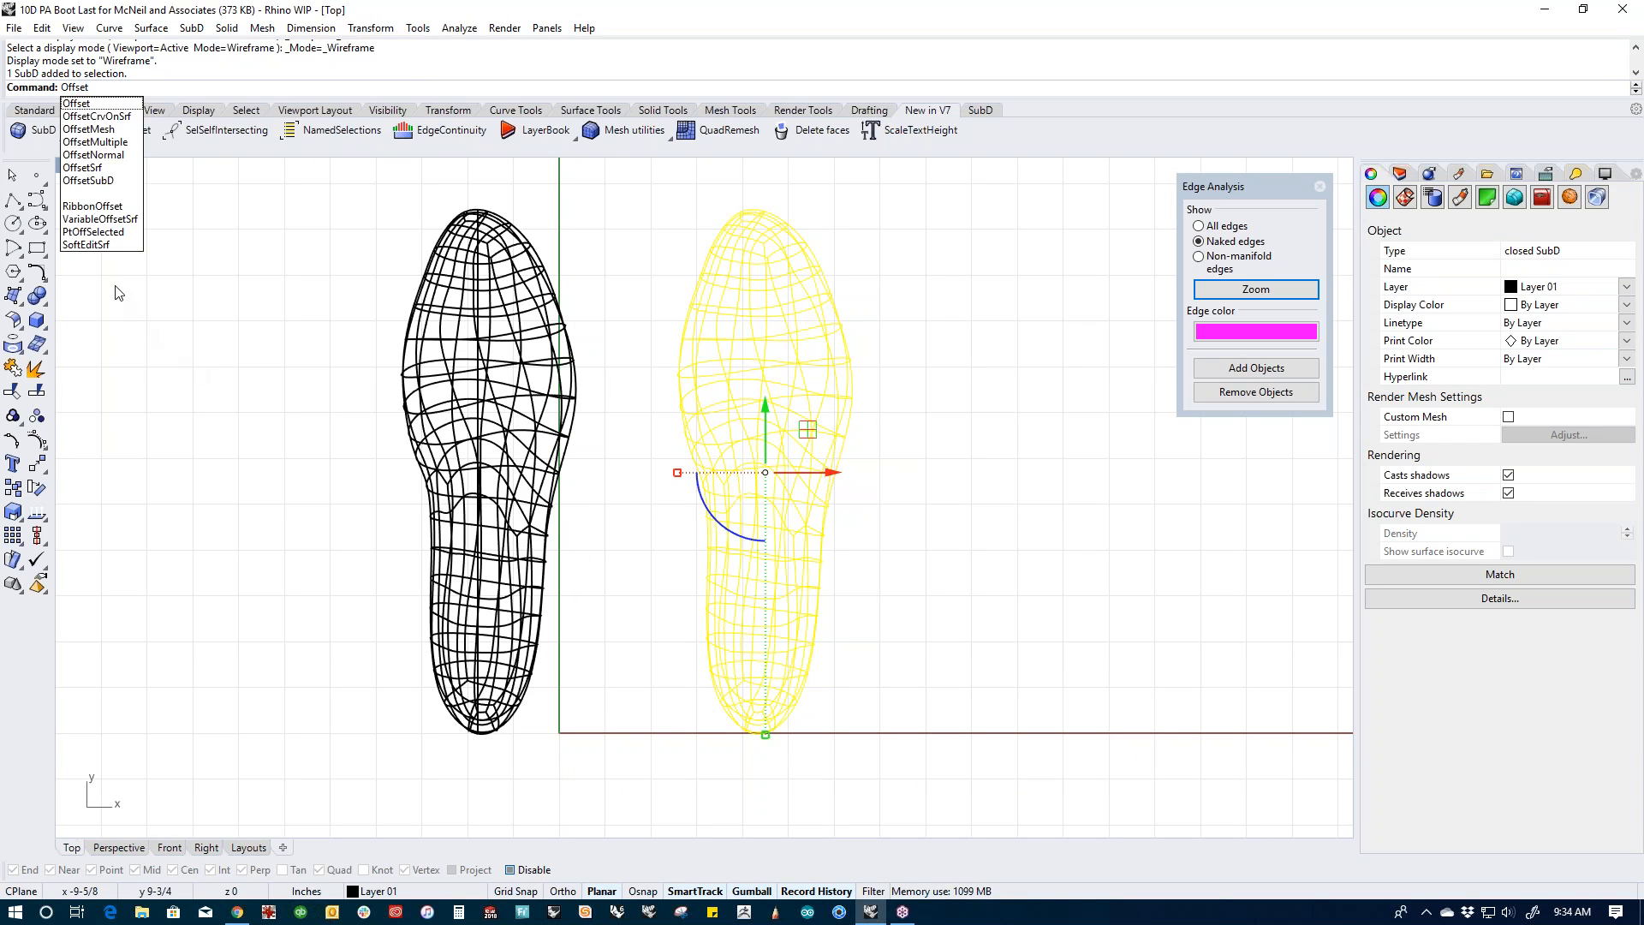
click(106, 181)
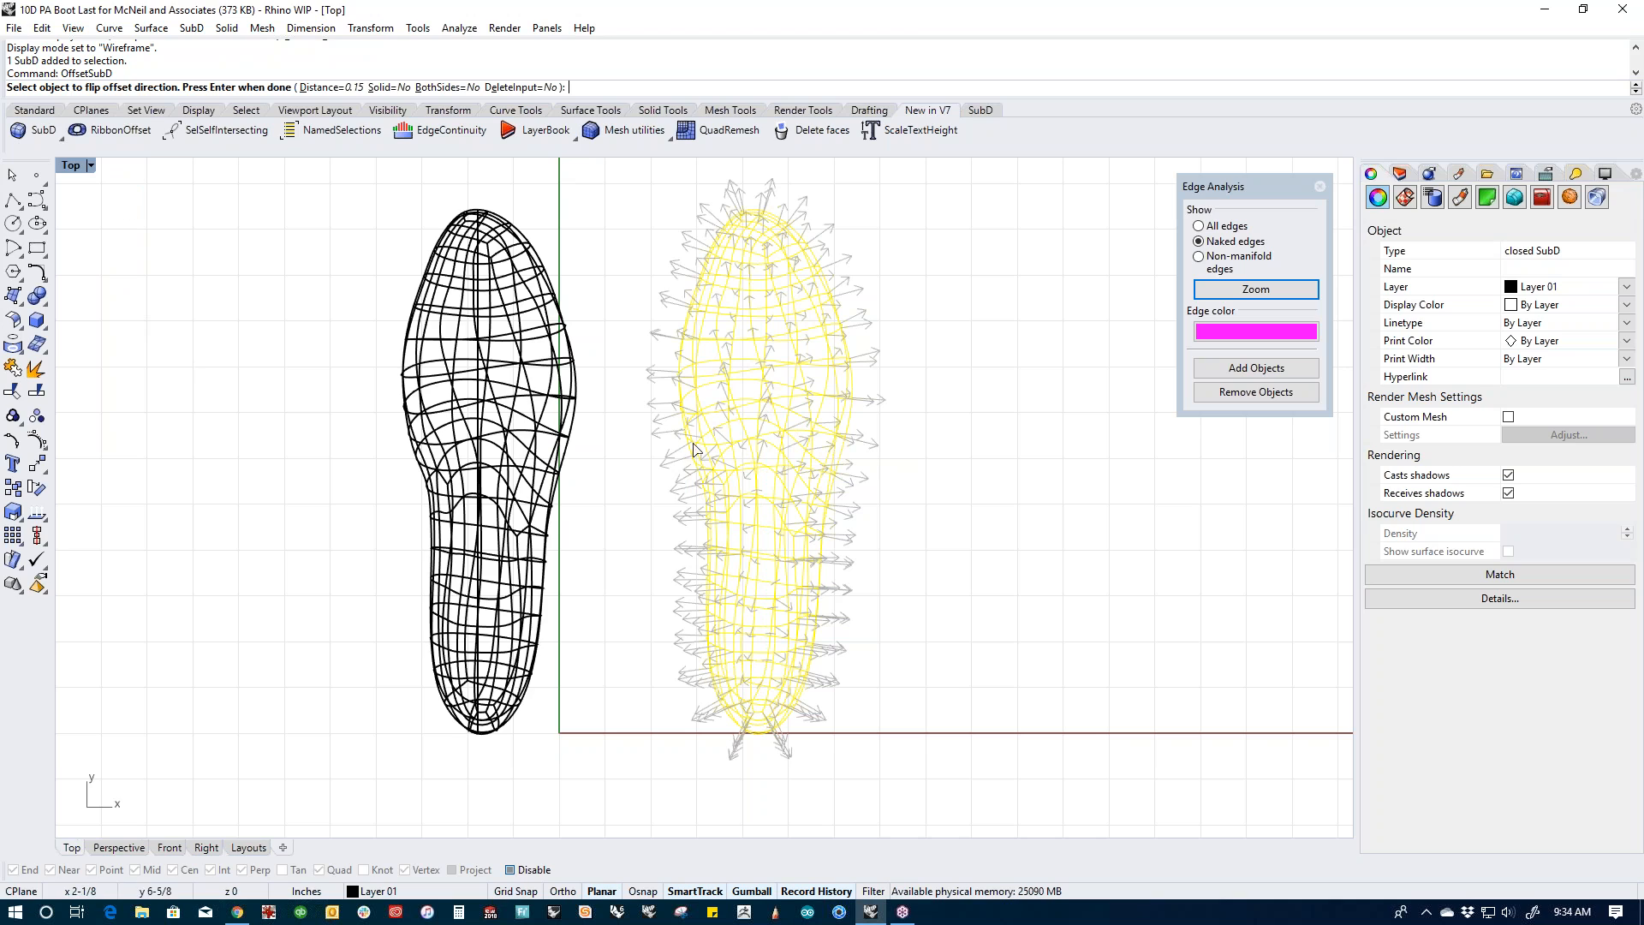
click(761, 411)
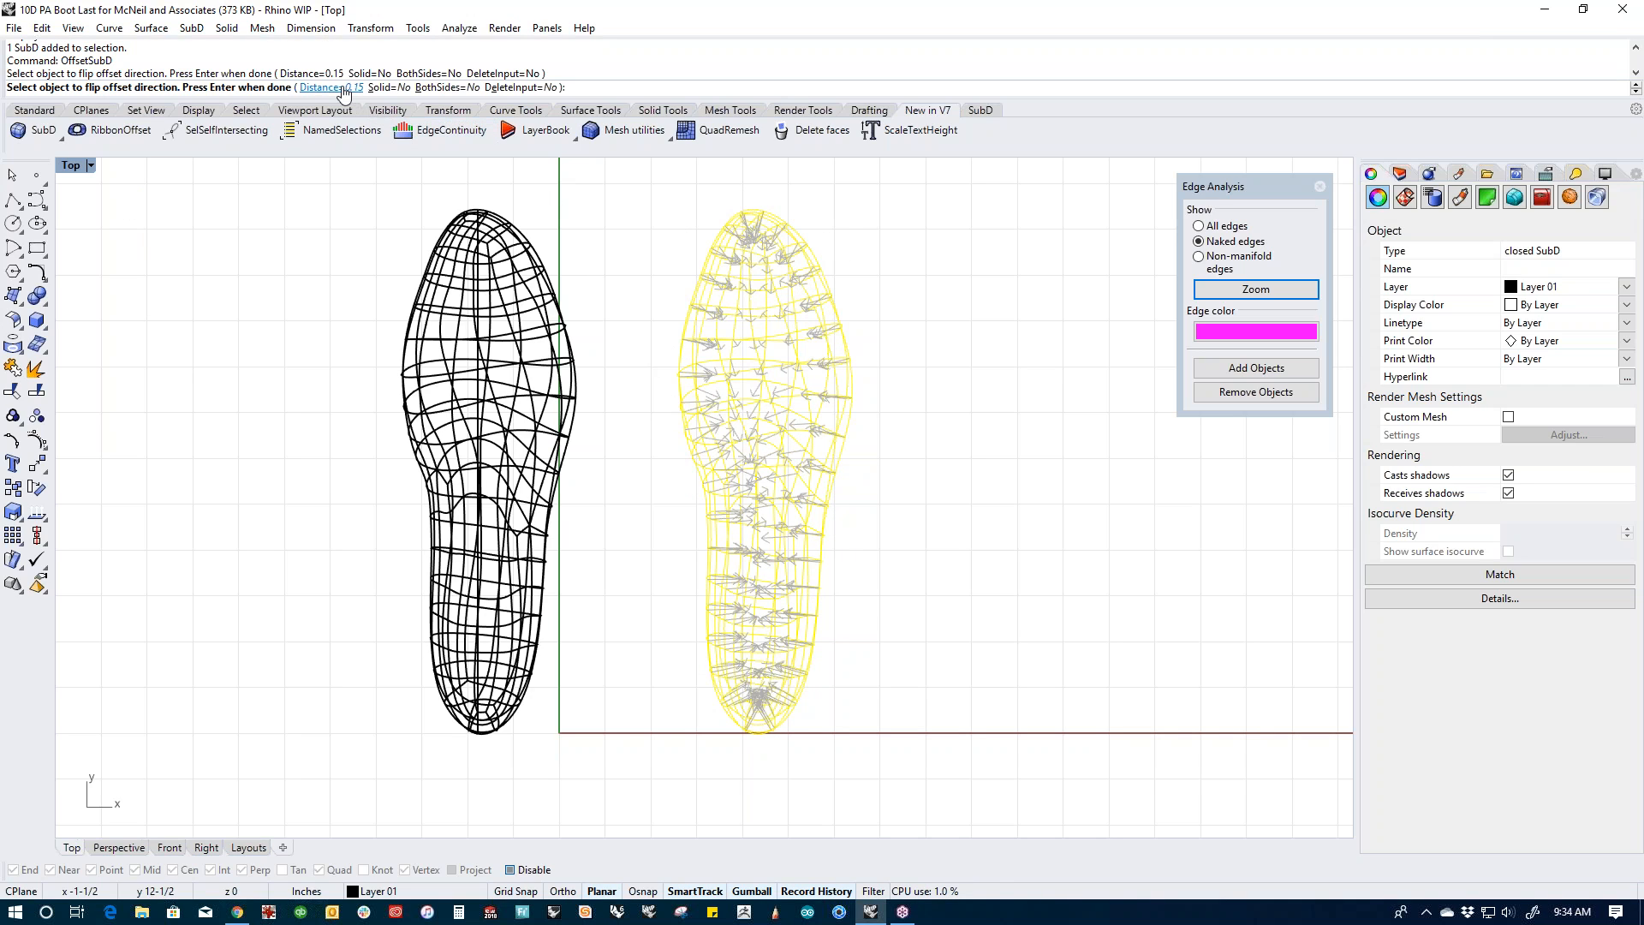
key(Return)
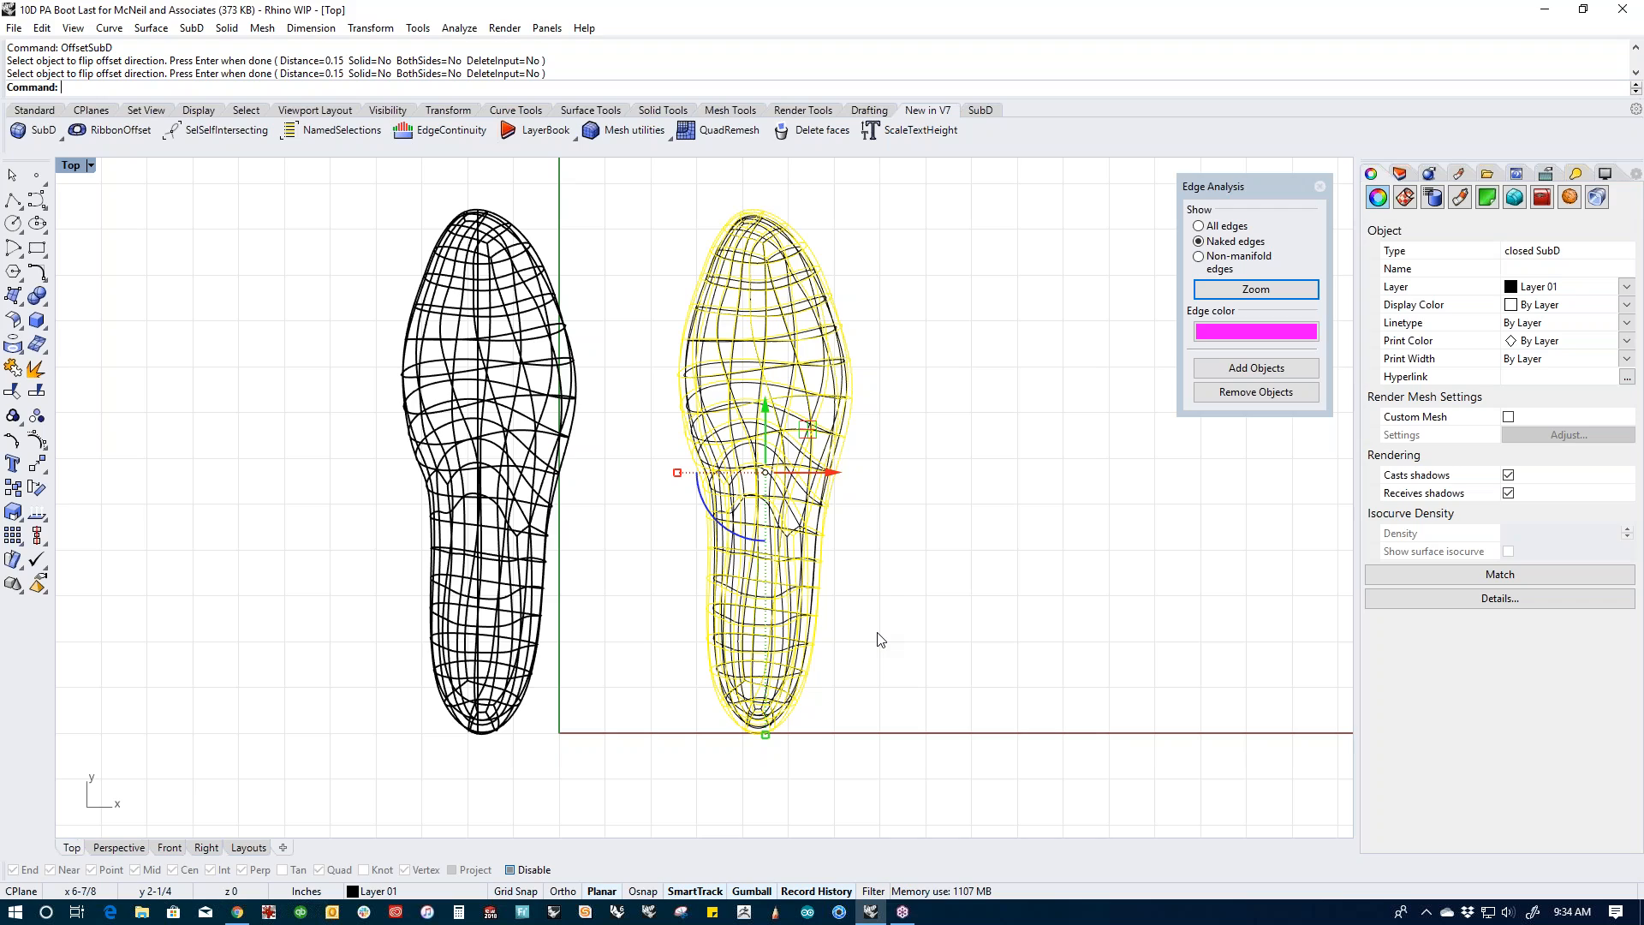
key(ctrl+shift+h)
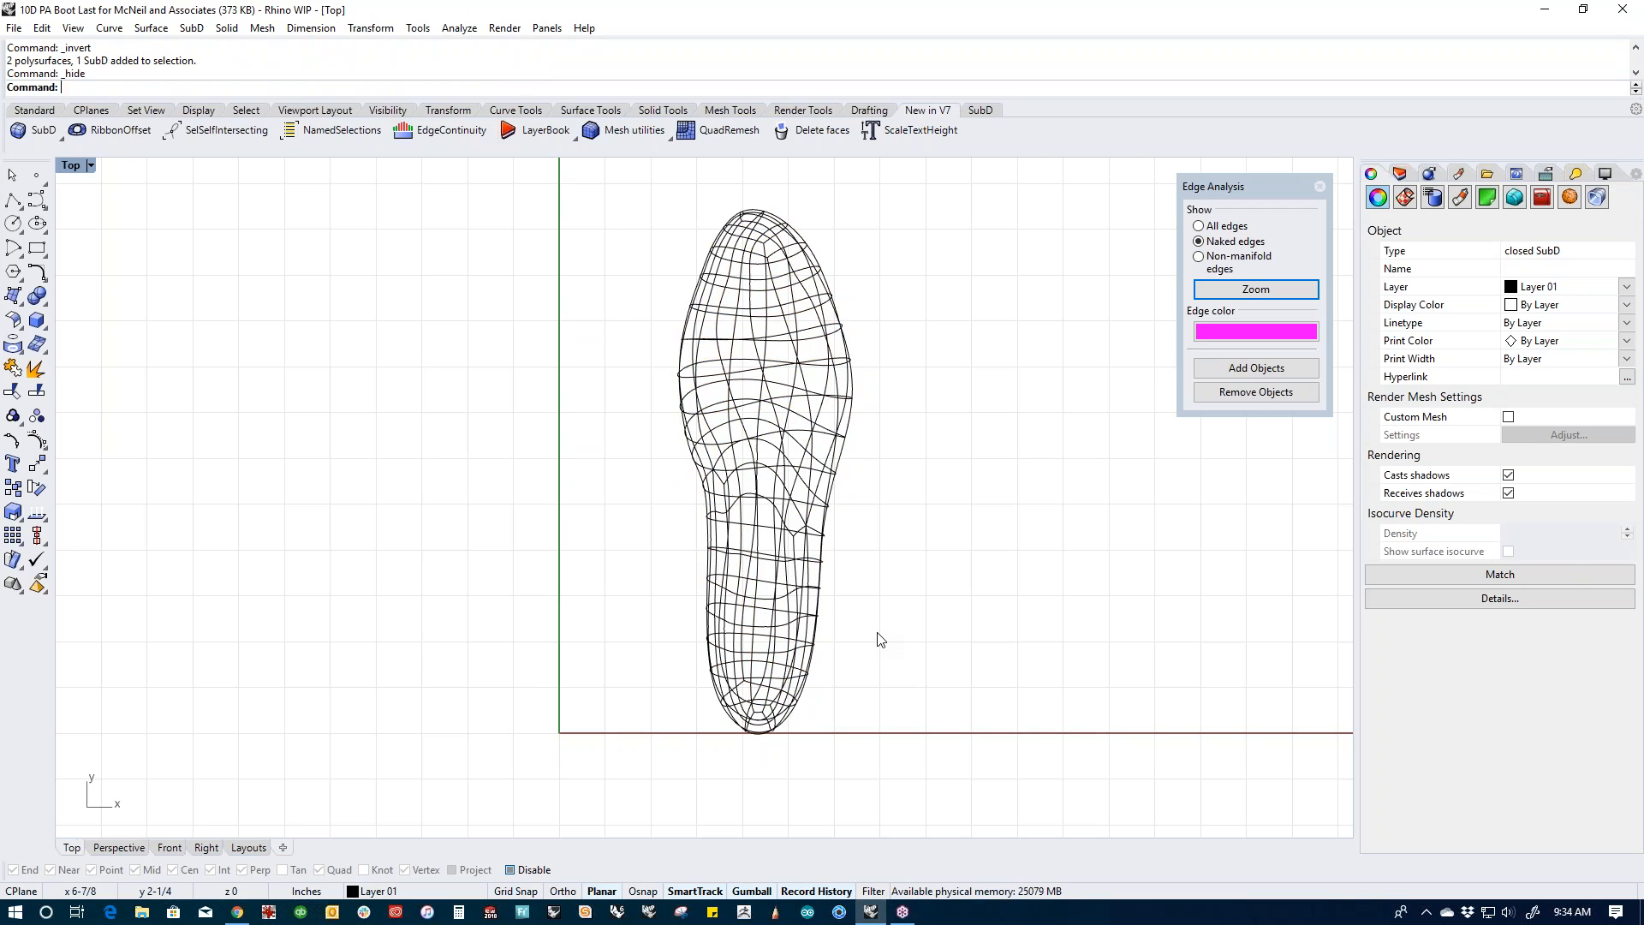
right_drag(879, 640, 850, 659)
text(v)
key(Return)
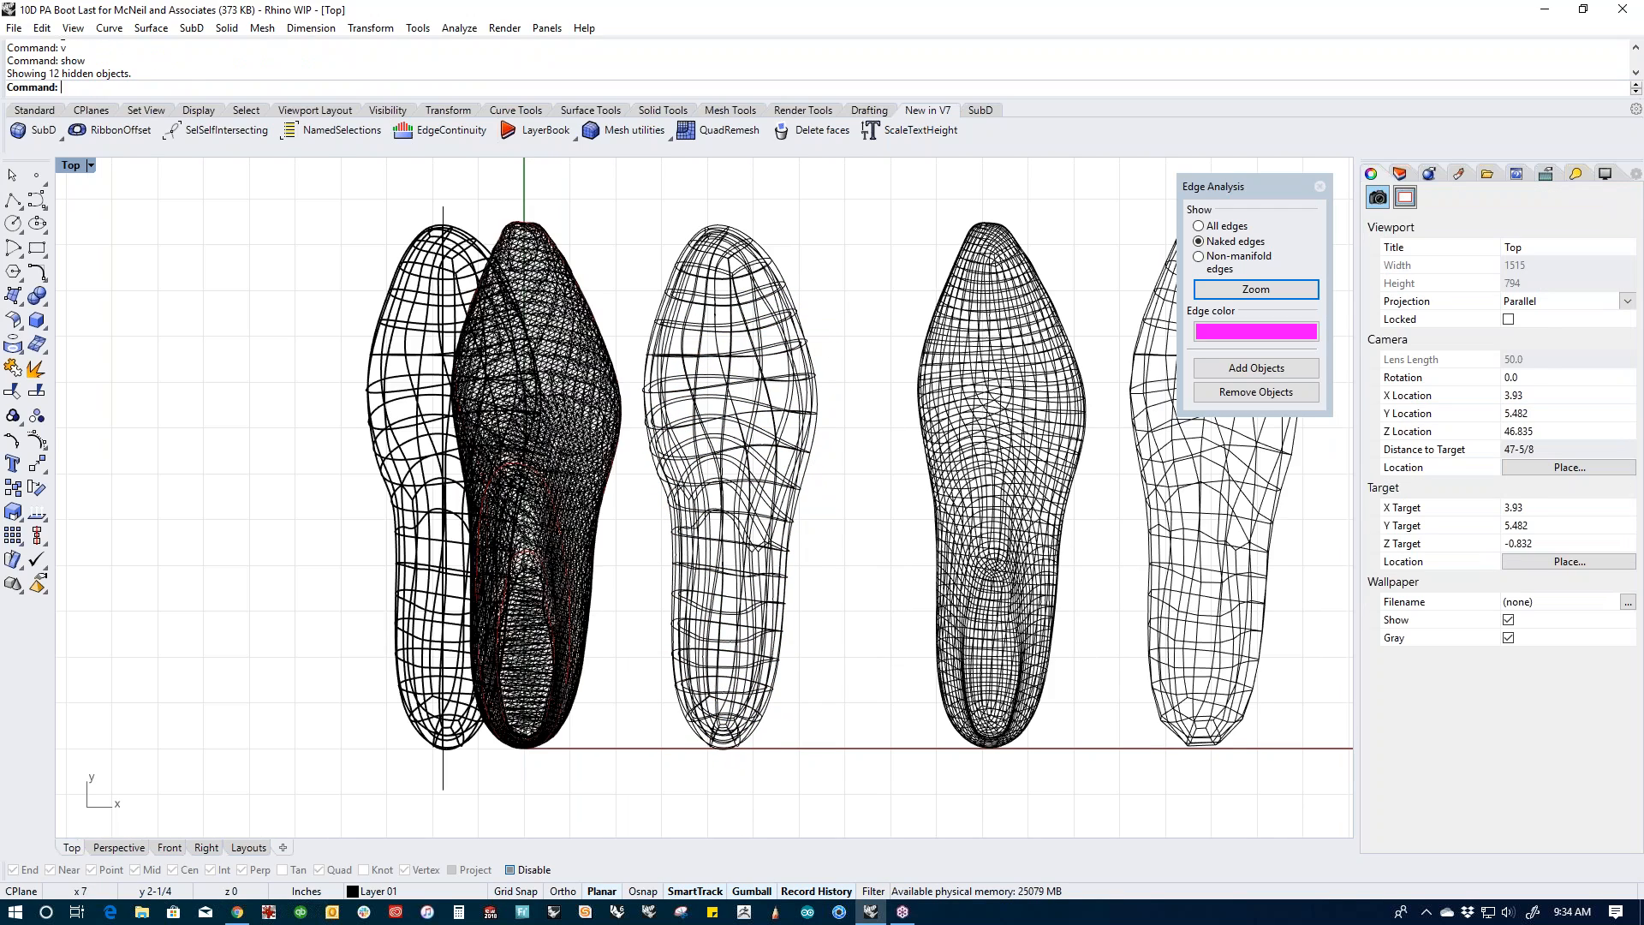
Step: Isolate the inner offset SubD and display it shaded in the perspective view
scroll(756, 380, up, 6)
click(859, 415)
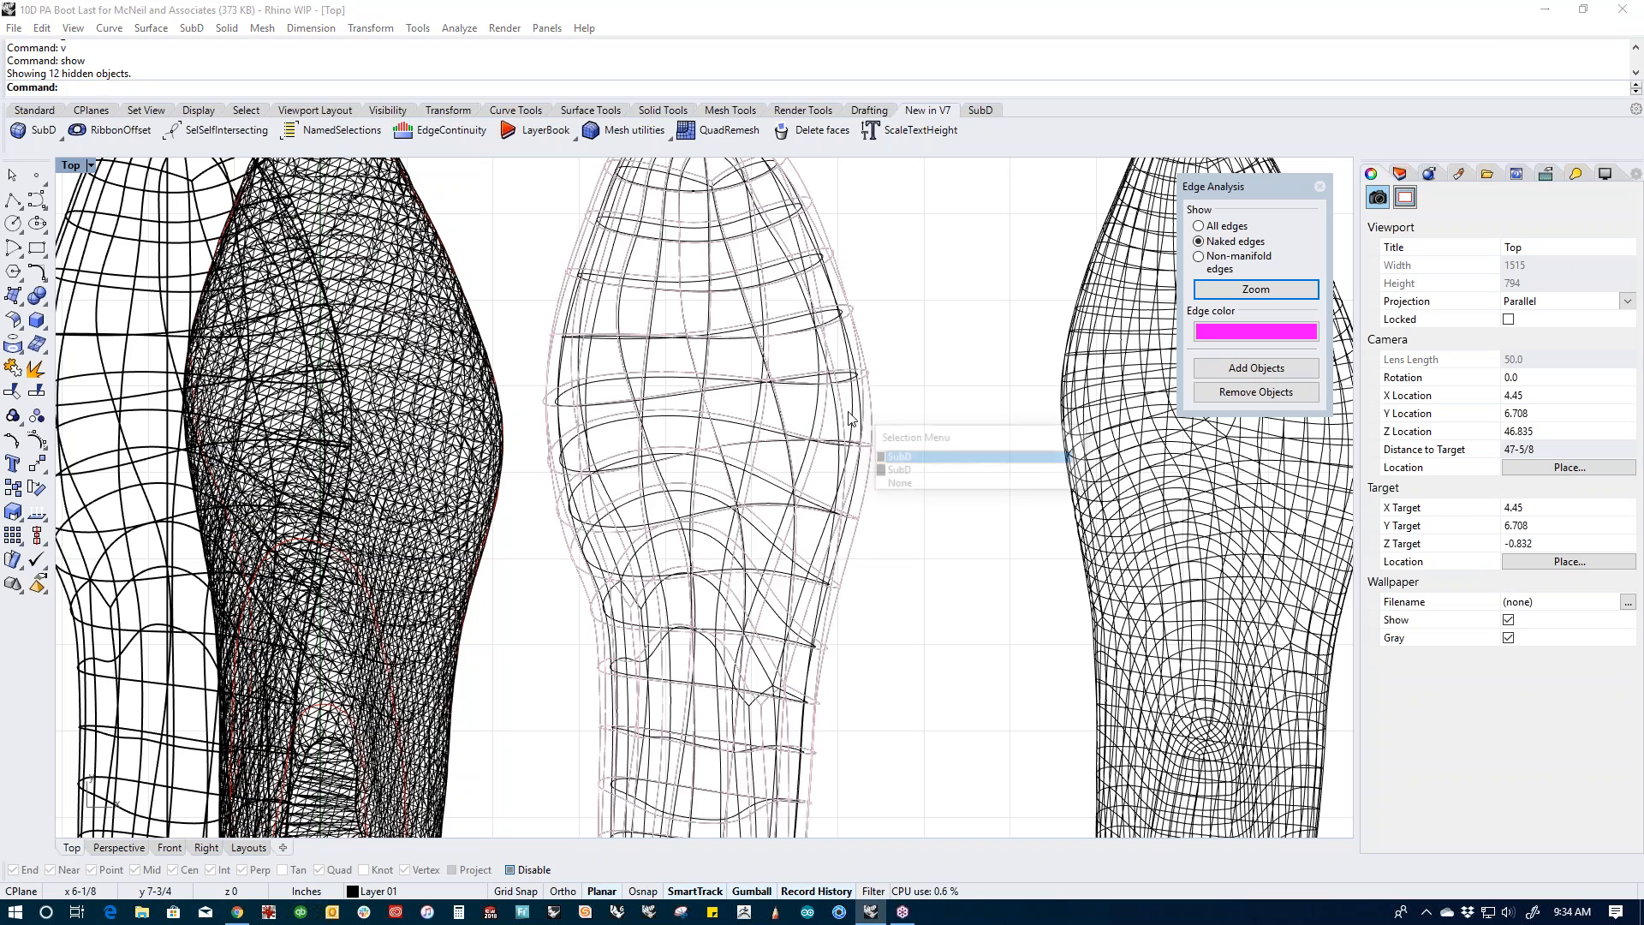
click(893, 469)
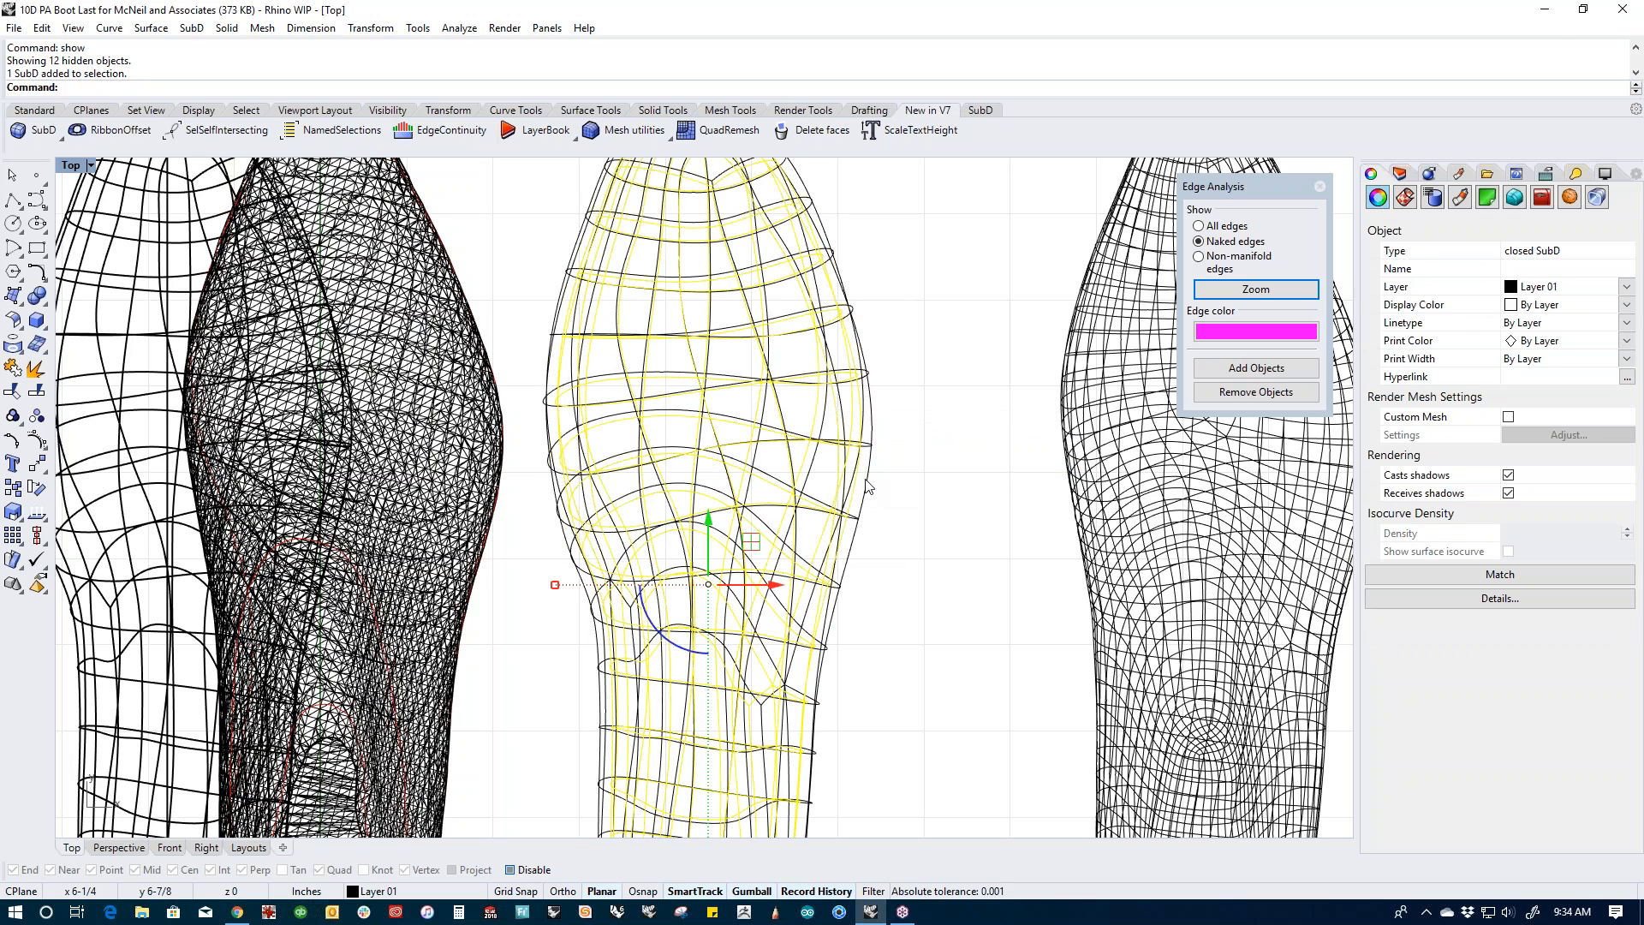
text(ih)
key(Return)
text(p)
key(Return)
middle_click(846, 510)
click(770, 445)
Step: Toggle the inner SubD between smooth and flat display to compare the shapes, ending in flat display
scroll(771, 445, up, 5)
mouse_move(824, 592)
right_down()
mouse_move(691, 587)
mouse_move(837, 572)
right_up()
scroll(661, 526, up, 4)
right_drag(661, 526, 655, 538)
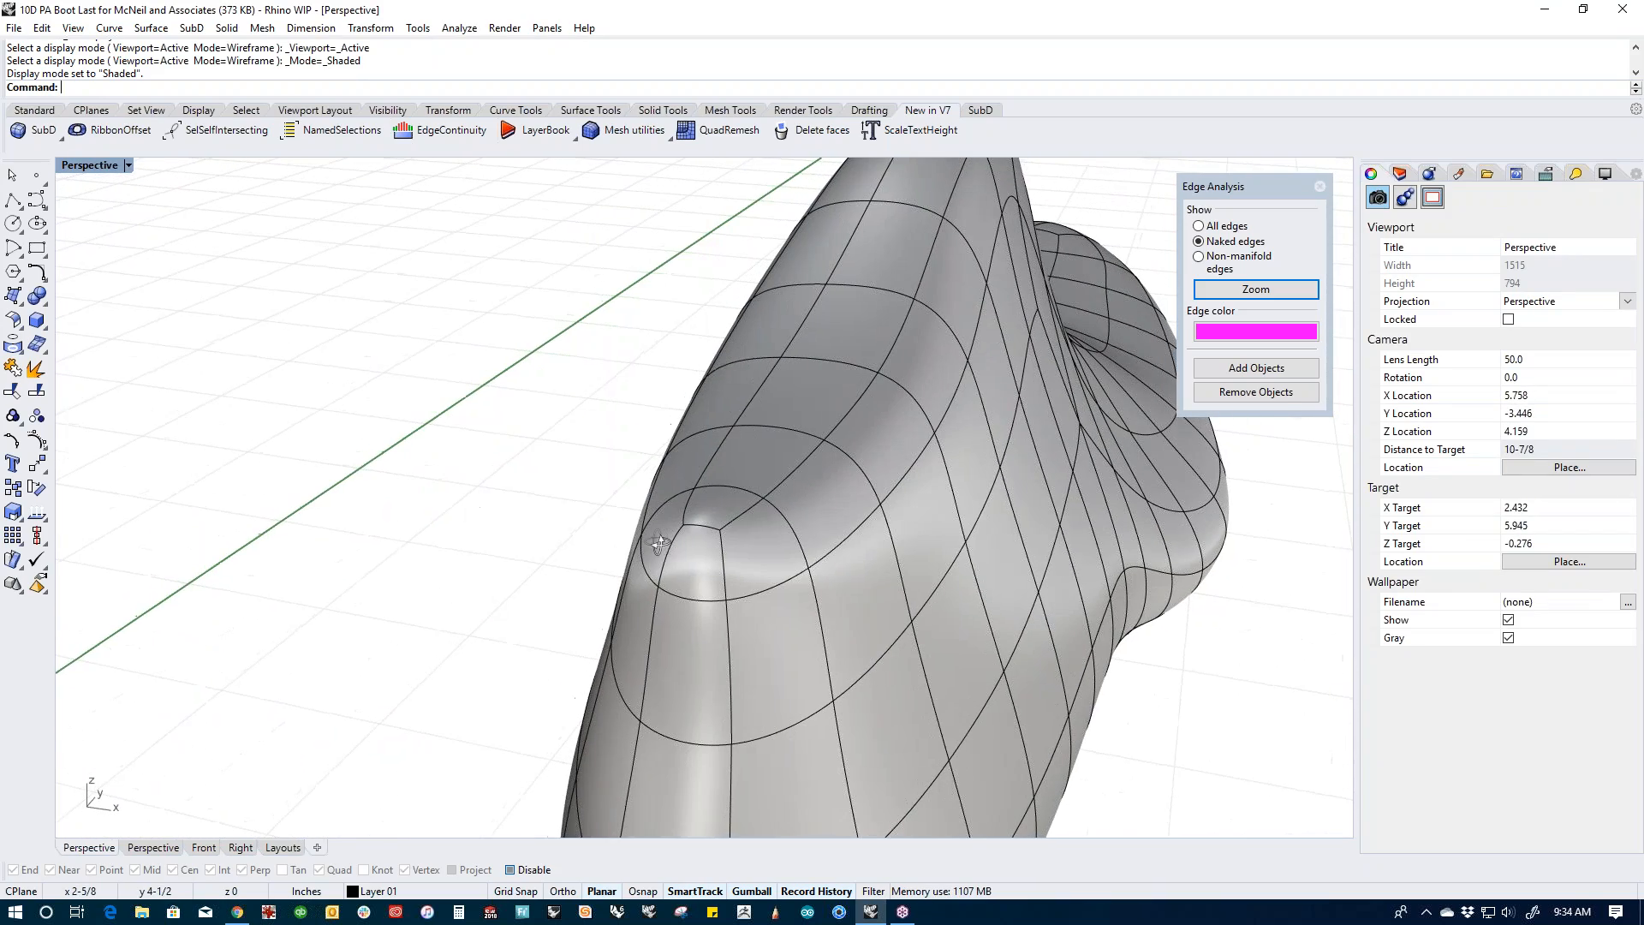
click(783, 584)
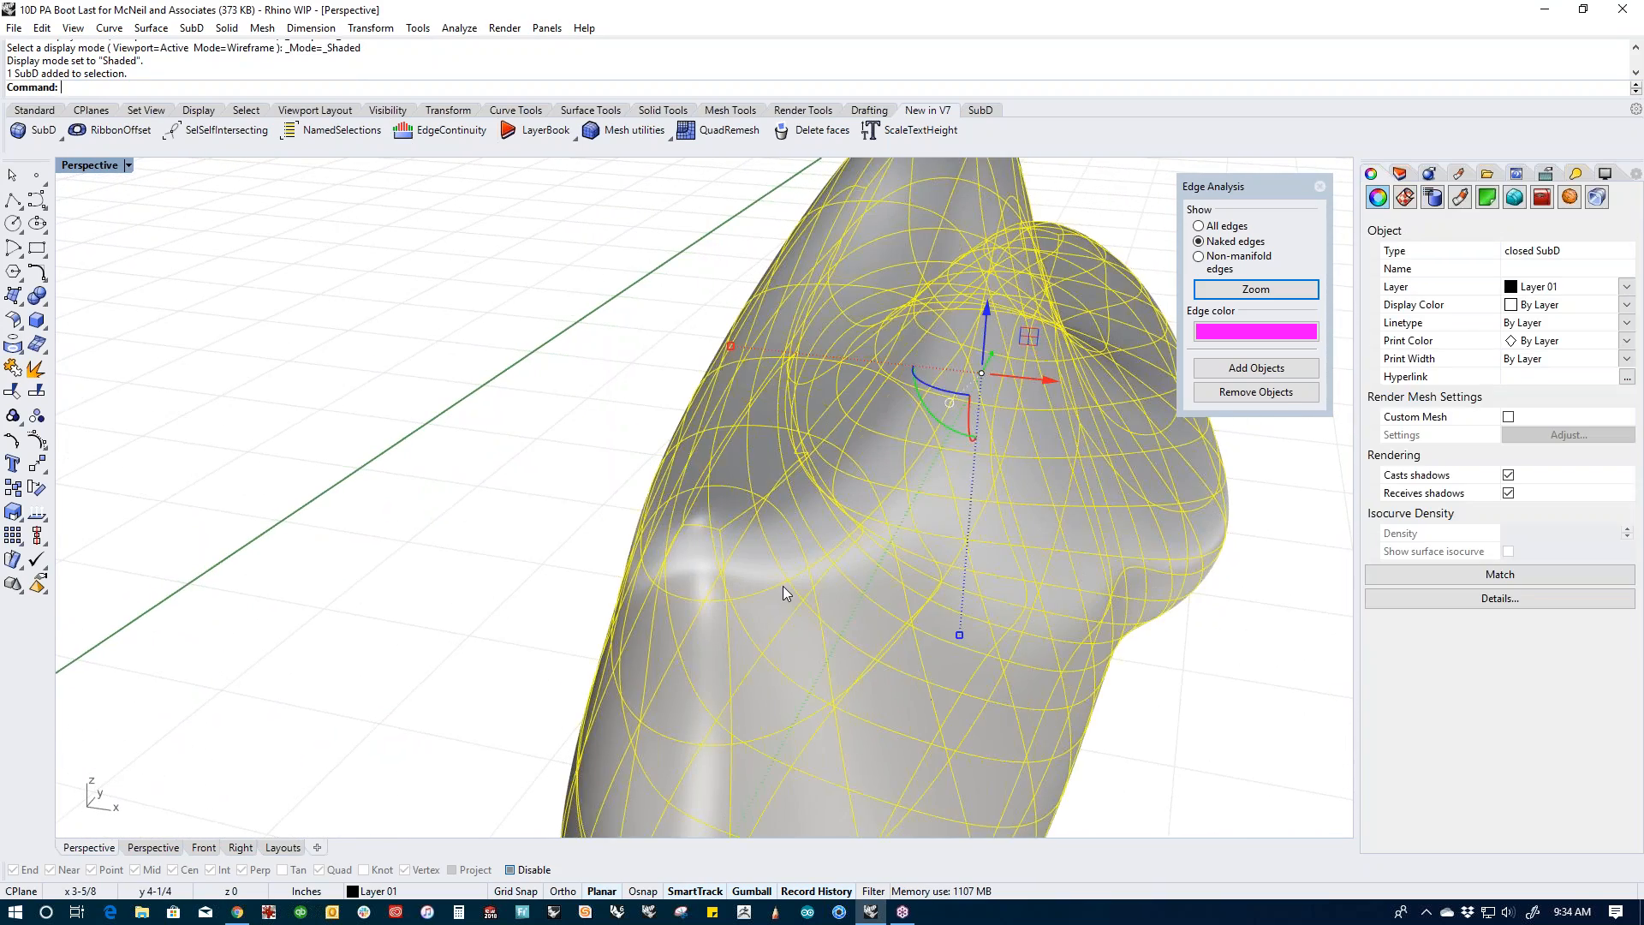
key(Tab)
scroll(783, 587, down, 4)
shift+right_drag(932, 654, 859, 633)
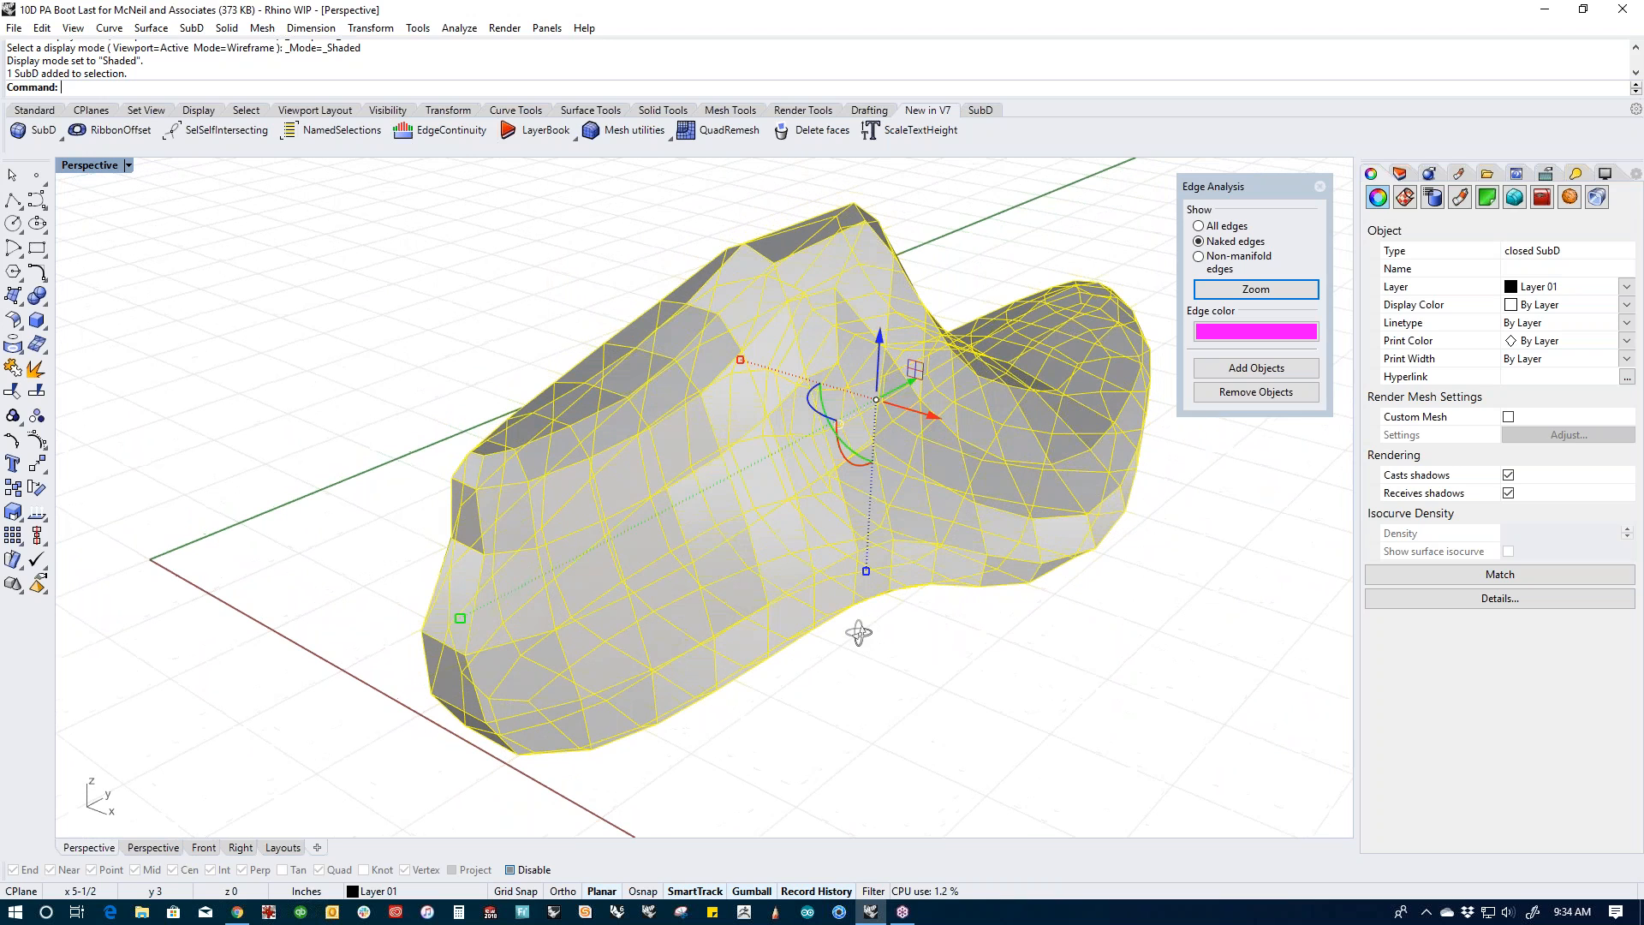
key(Tab)
key(Tab)
key(Tab)
key(Tab)
key(Tab)
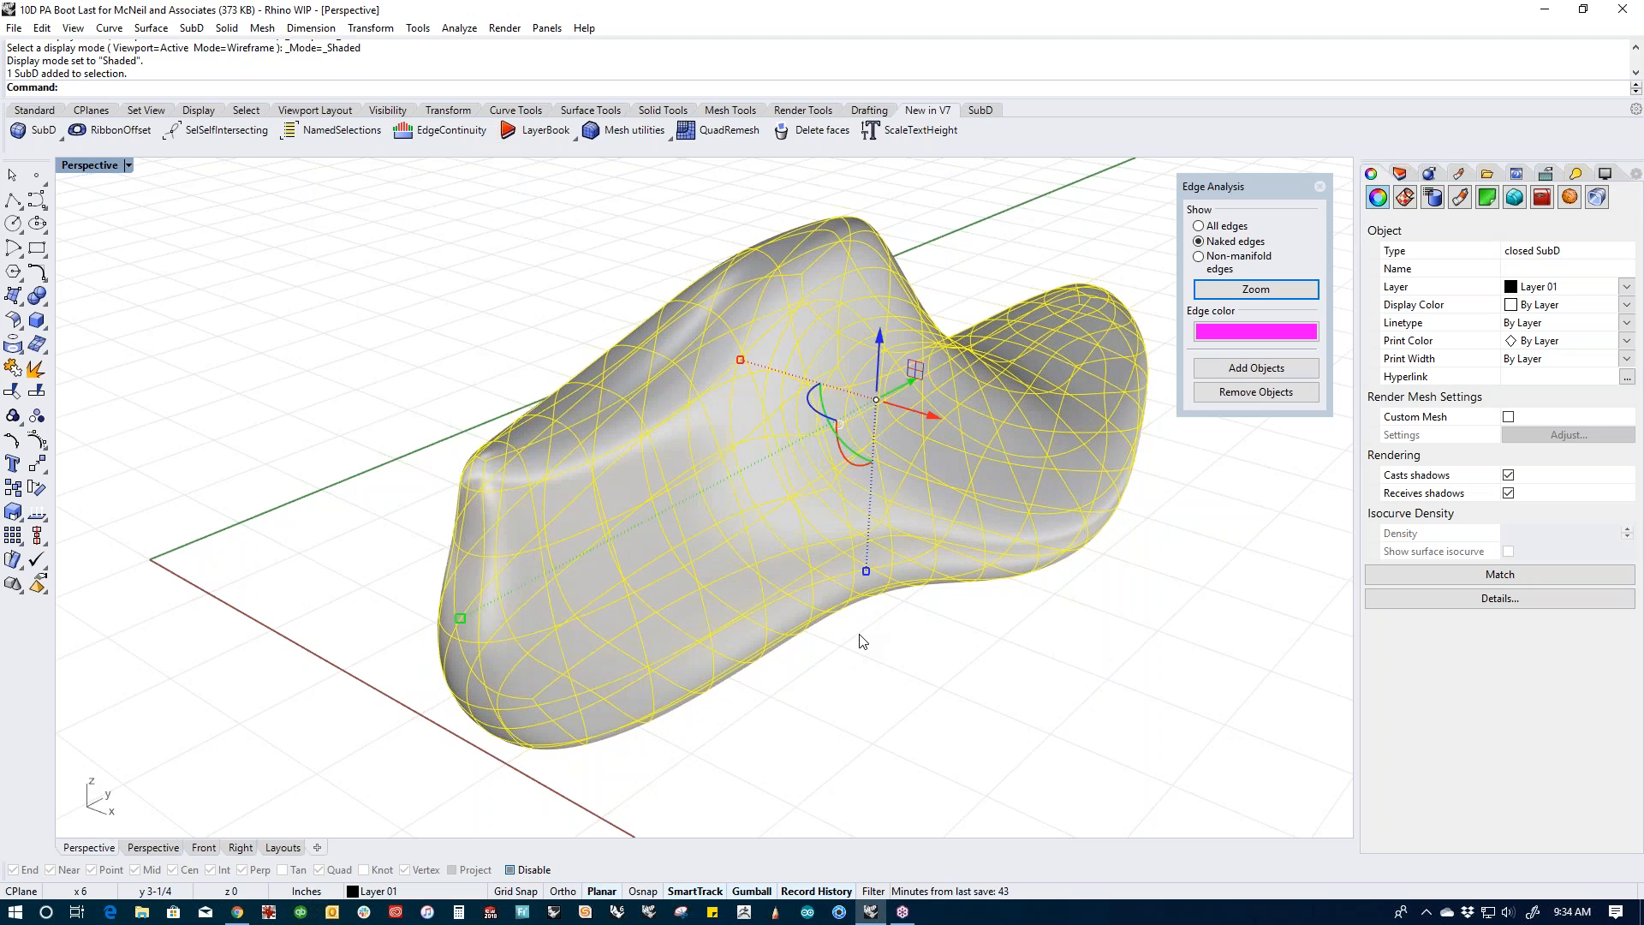
key(Tab)
click(856, 717)
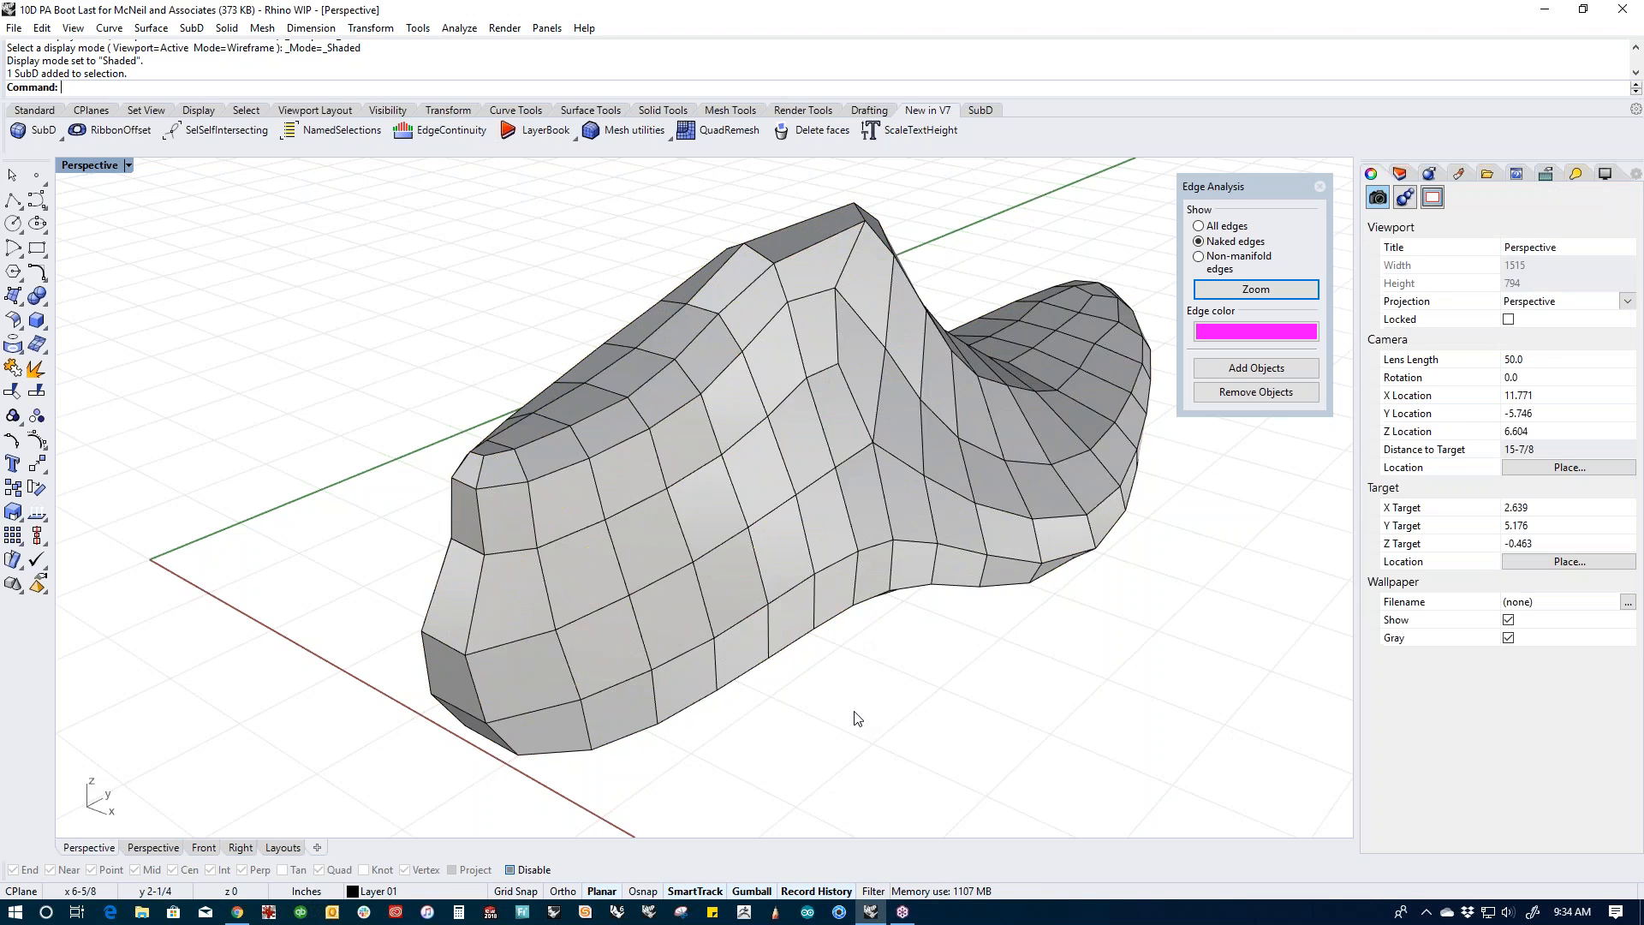
Step: Reposition a single vertex on the top ridge of the flat SubD near the heel
right_drag(856, 718, 783, 674)
scroll(769, 487, up, 7)
ctrl+shift+click(802, 457)
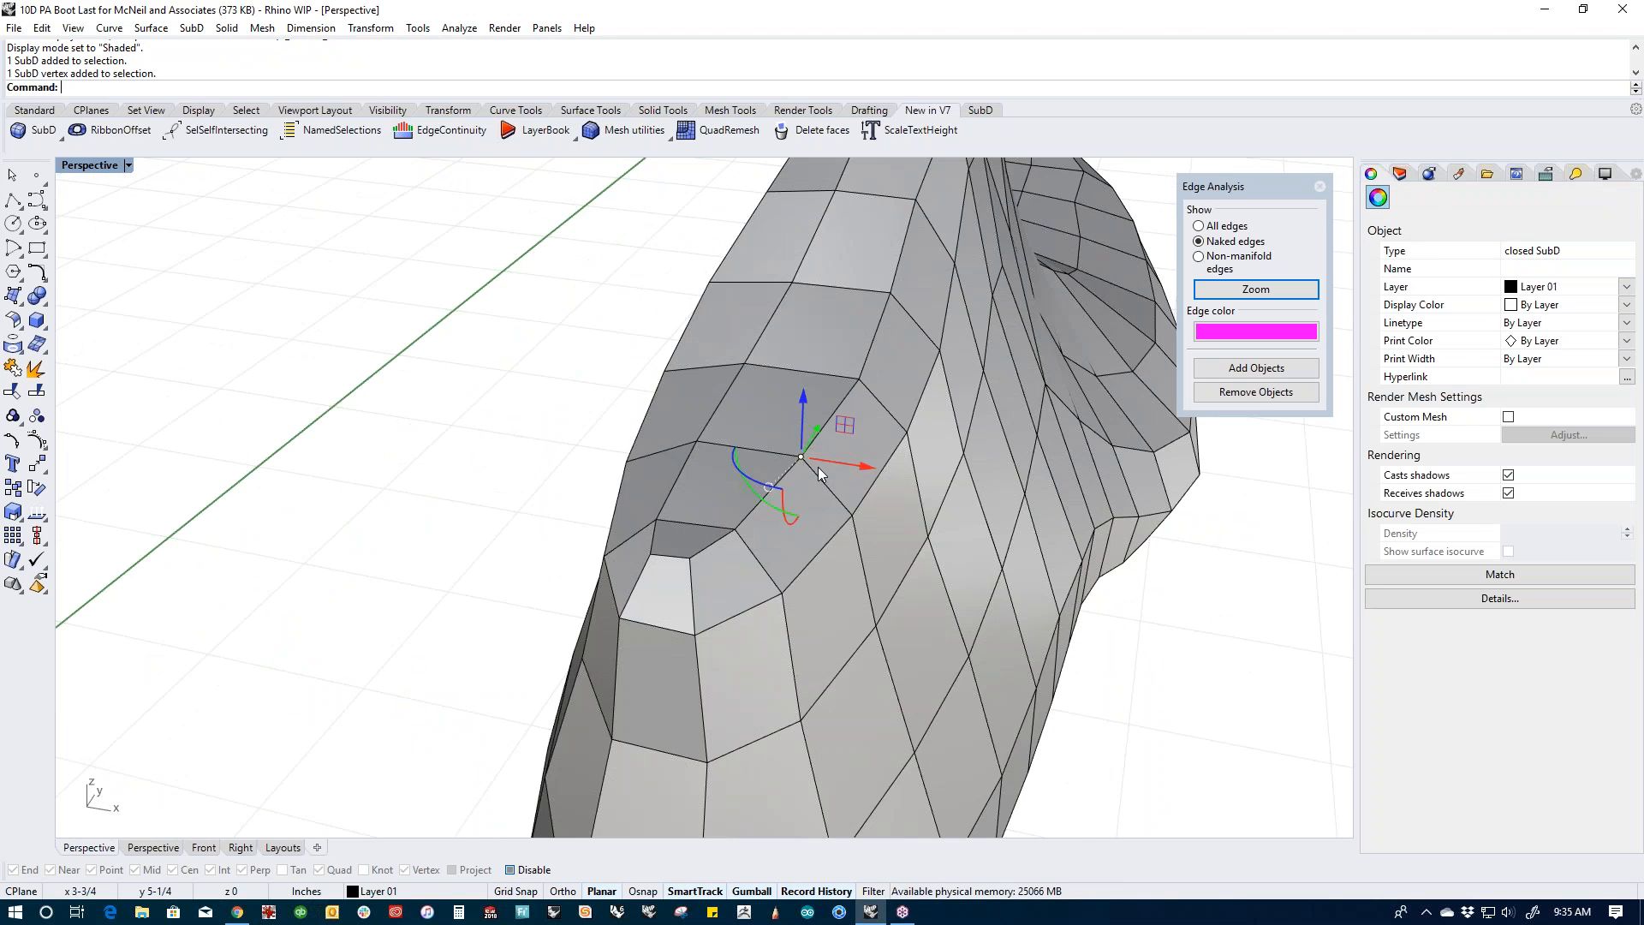
drag(845, 426, 887, 423)
click(613, 444)
Step: Select two neighbouring vertices on the top ridge near the heel in wireframe display and move them together
ctrl+shift+click(696, 441)
middle_click(519, 433)
click(456, 377)
scroll(794, 481, up, 3)
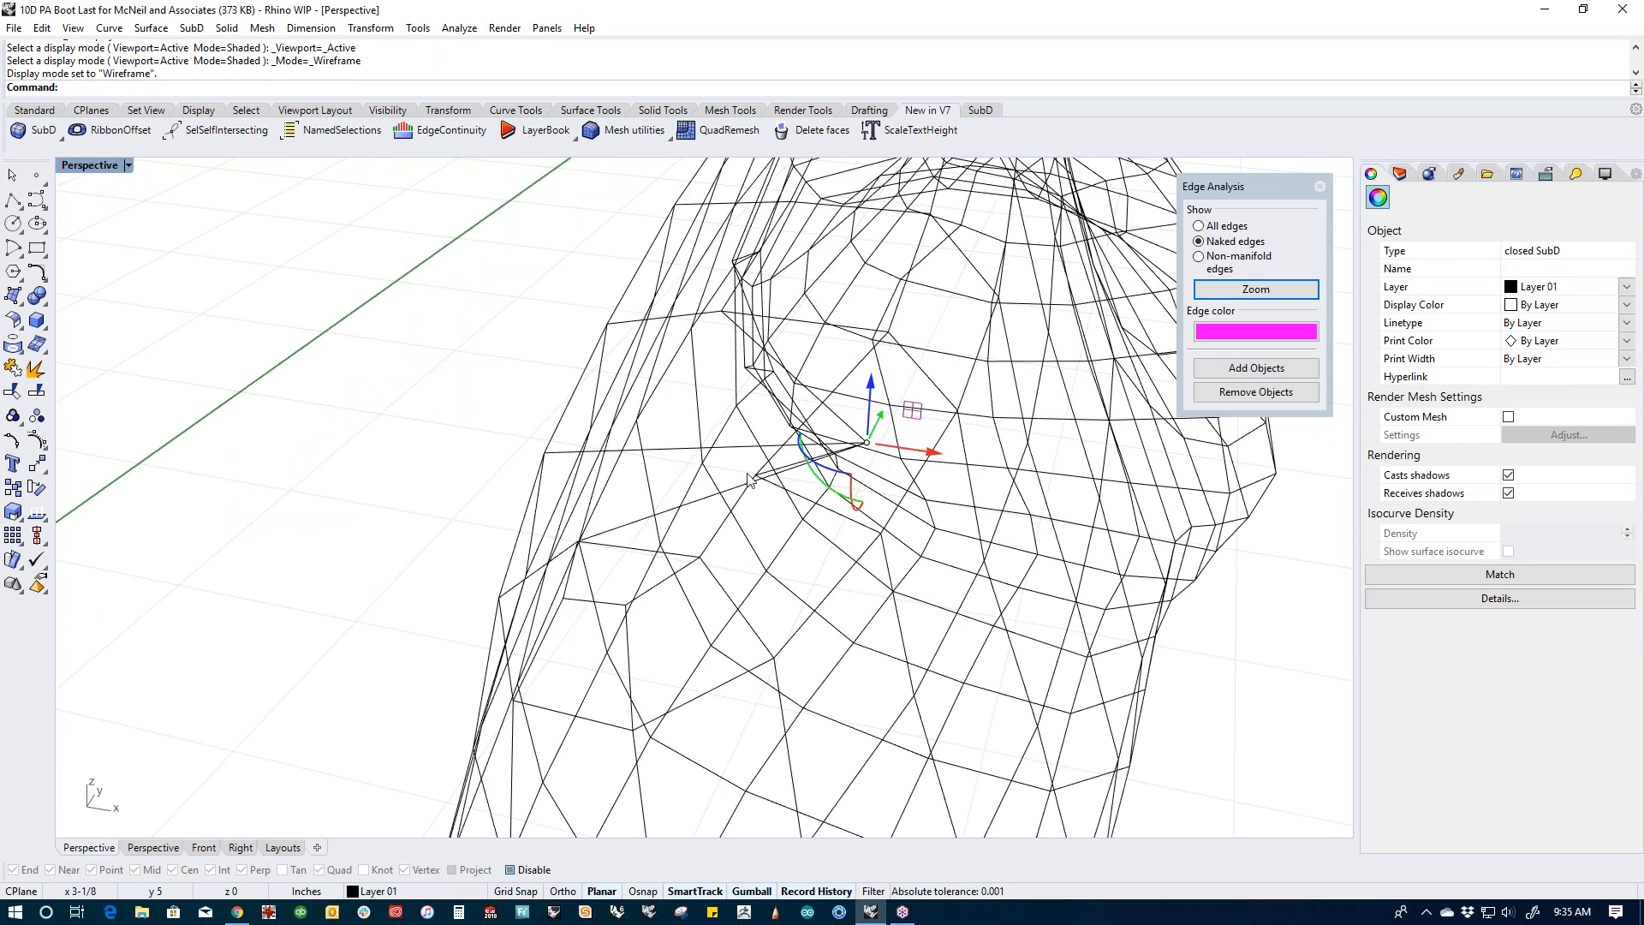
scroll(749, 484, up, 3)
ctrl+shift+click(748, 485)
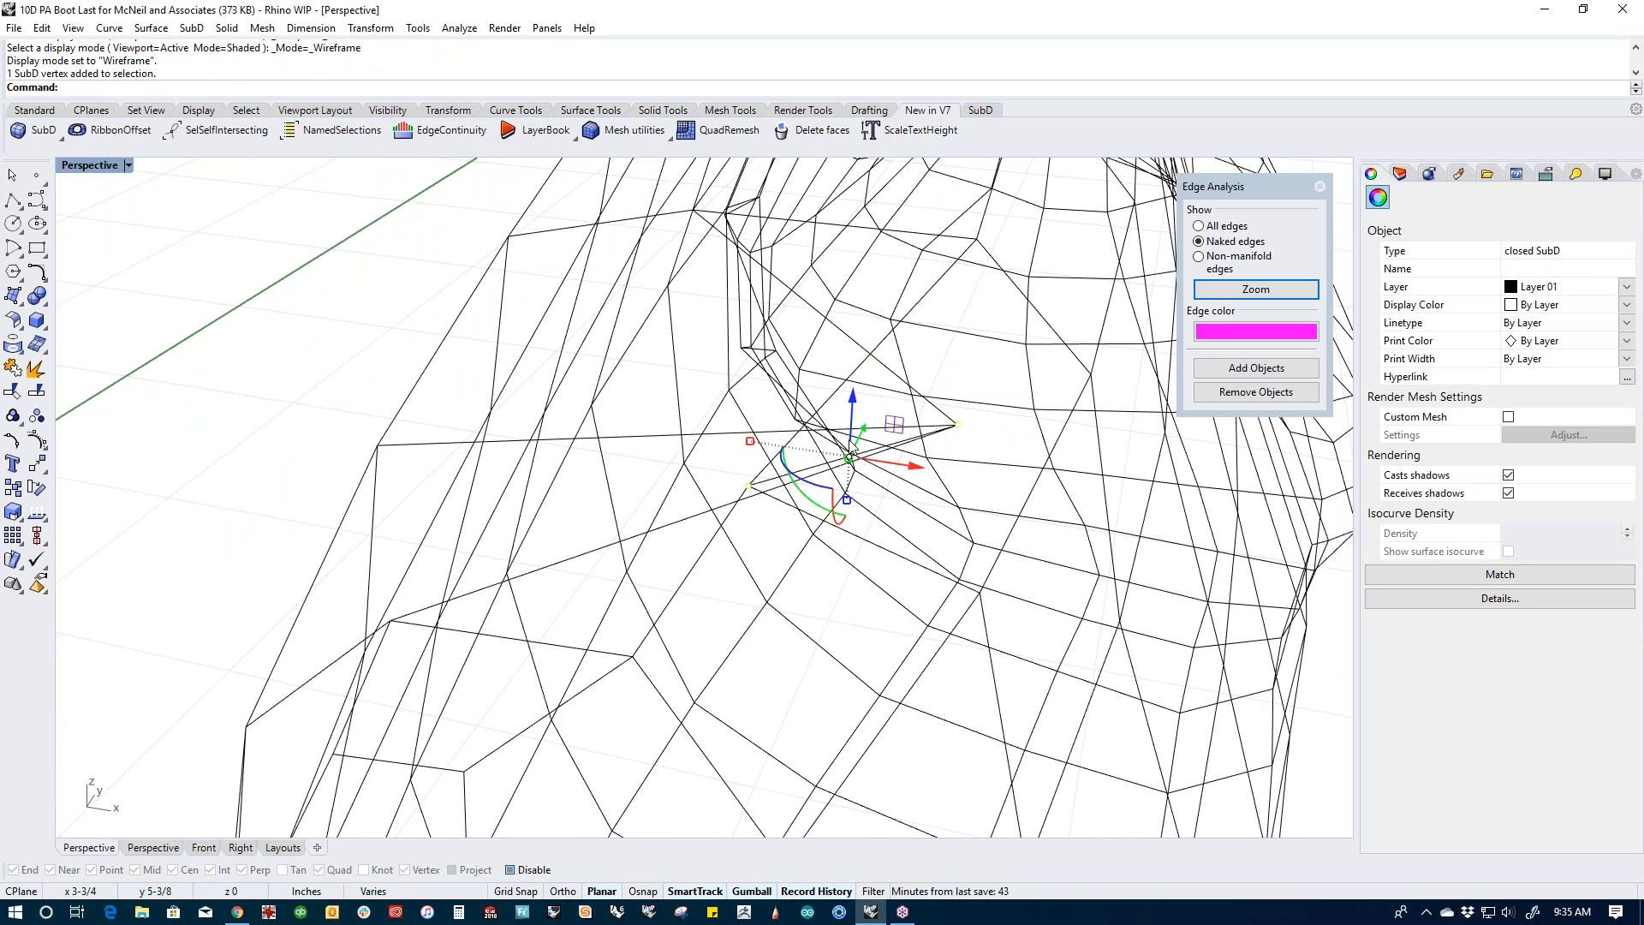
drag(852, 453, 747, 330)
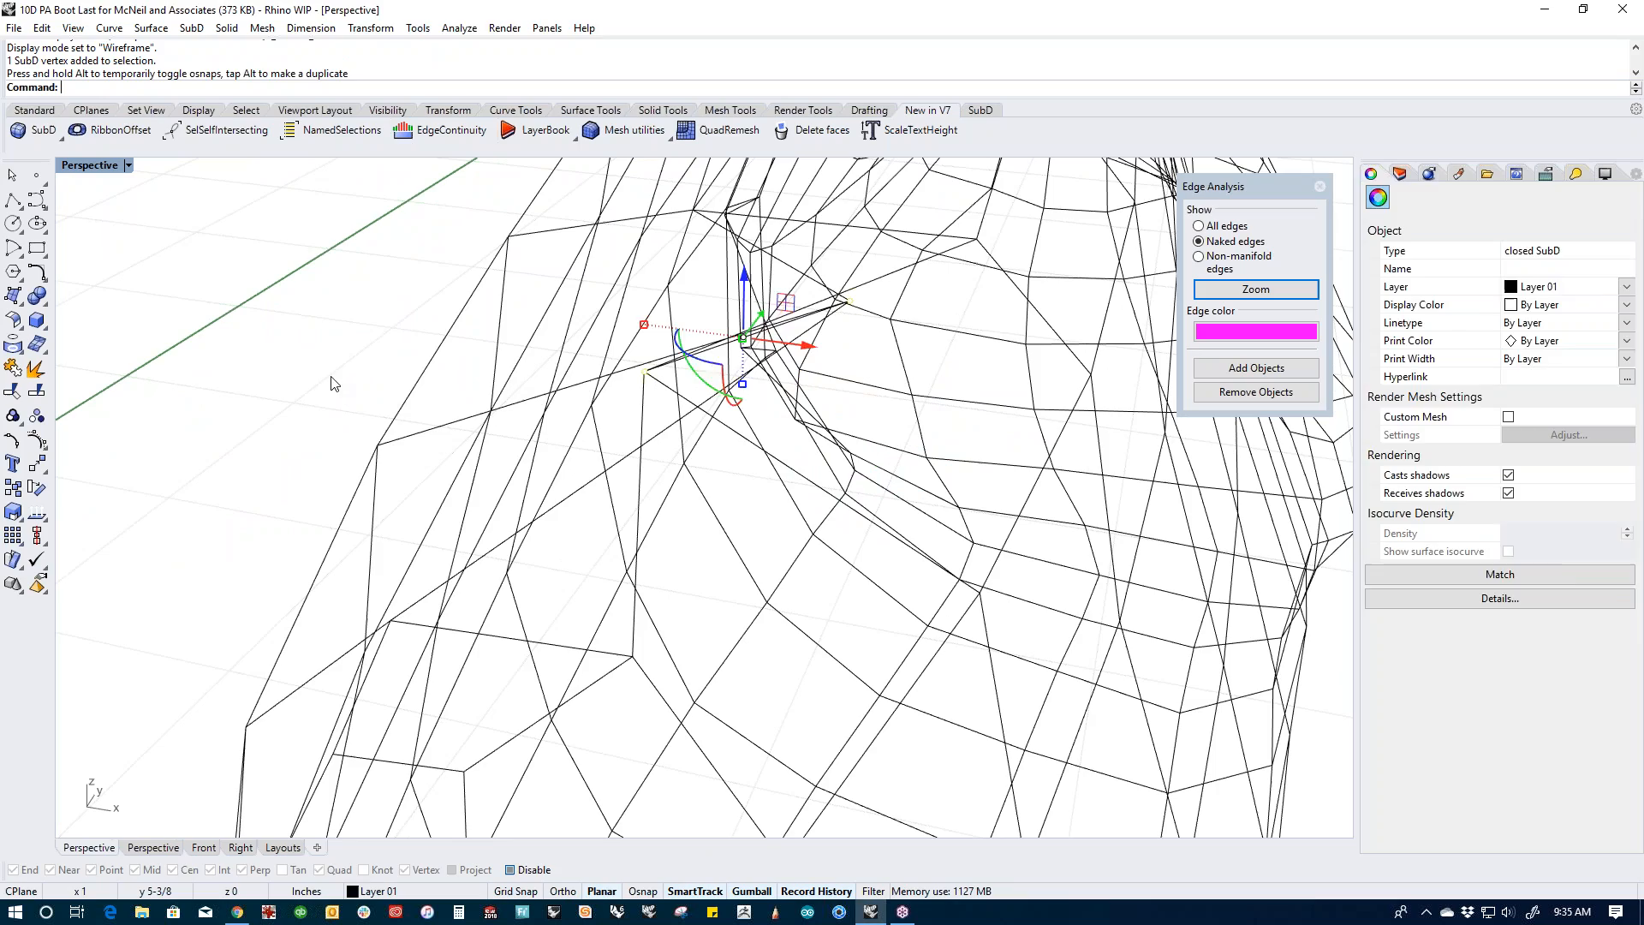
click(332, 384)
Step: Return to shaded display and examine the edited ridge near the heel in both smooth and flat form
middle_click(387, 378)
click(316, 320)
scroll(677, 491, down, 8)
mouse_move(806, 542)
right_down()
mouse_move(881, 557)
mouse_move(841, 671)
mouse_move(781, 640)
mouse_move(691, 515)
mouse_move(810, 542)
right_up()
scroll(861, 523, up, 6)
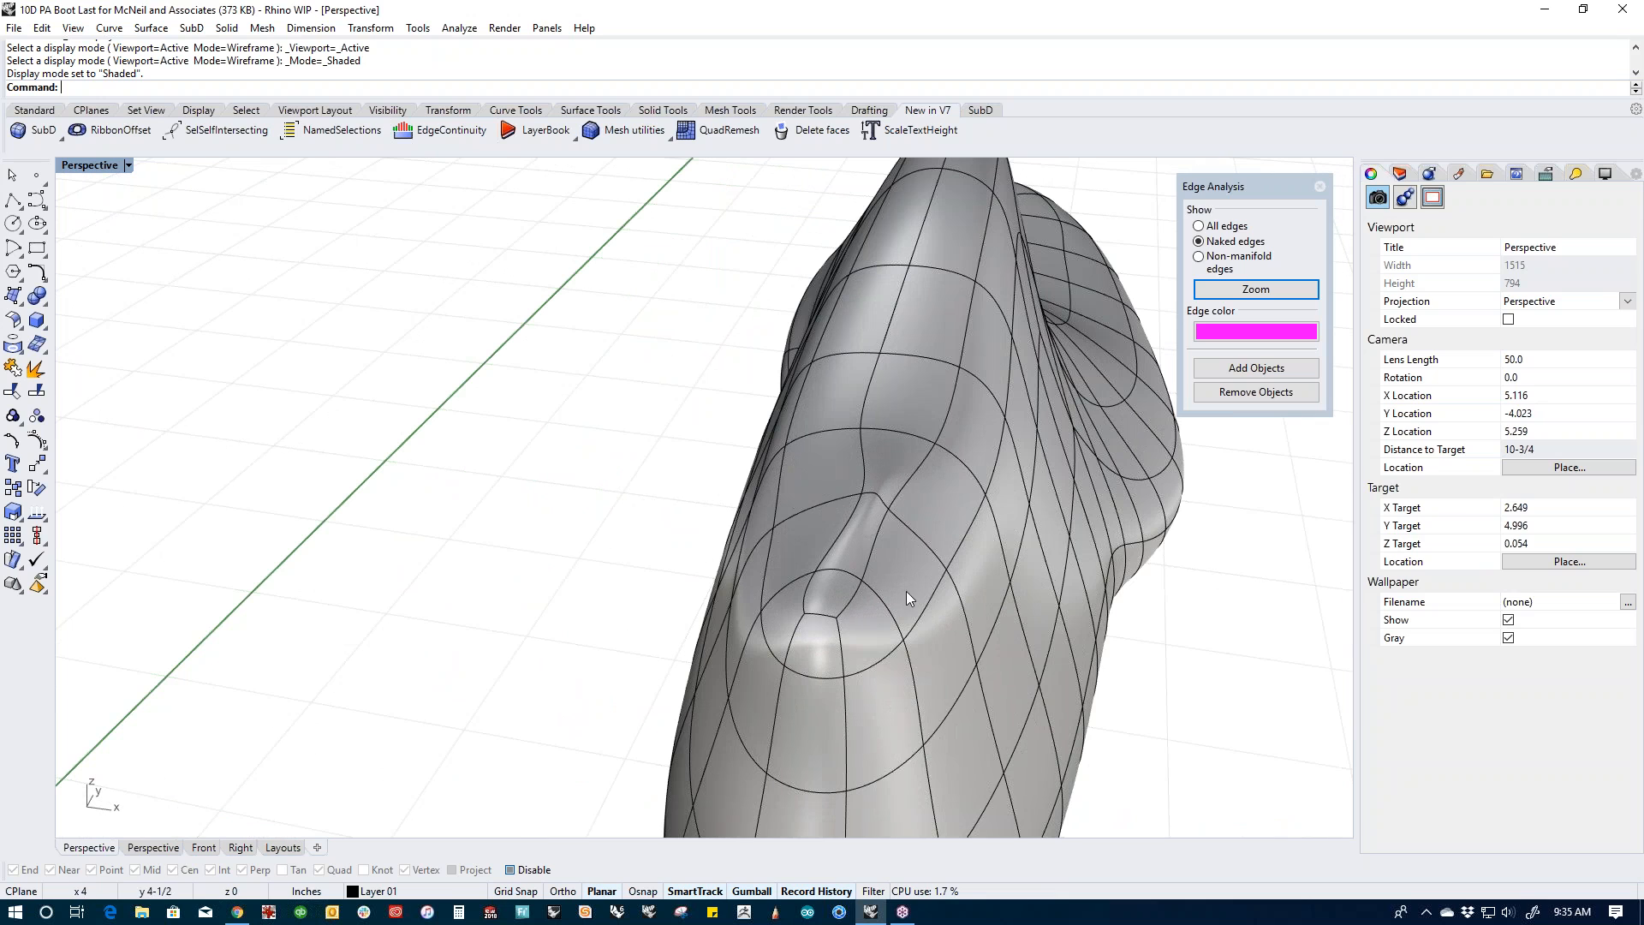
right_drag(922, 502, 890, 630)
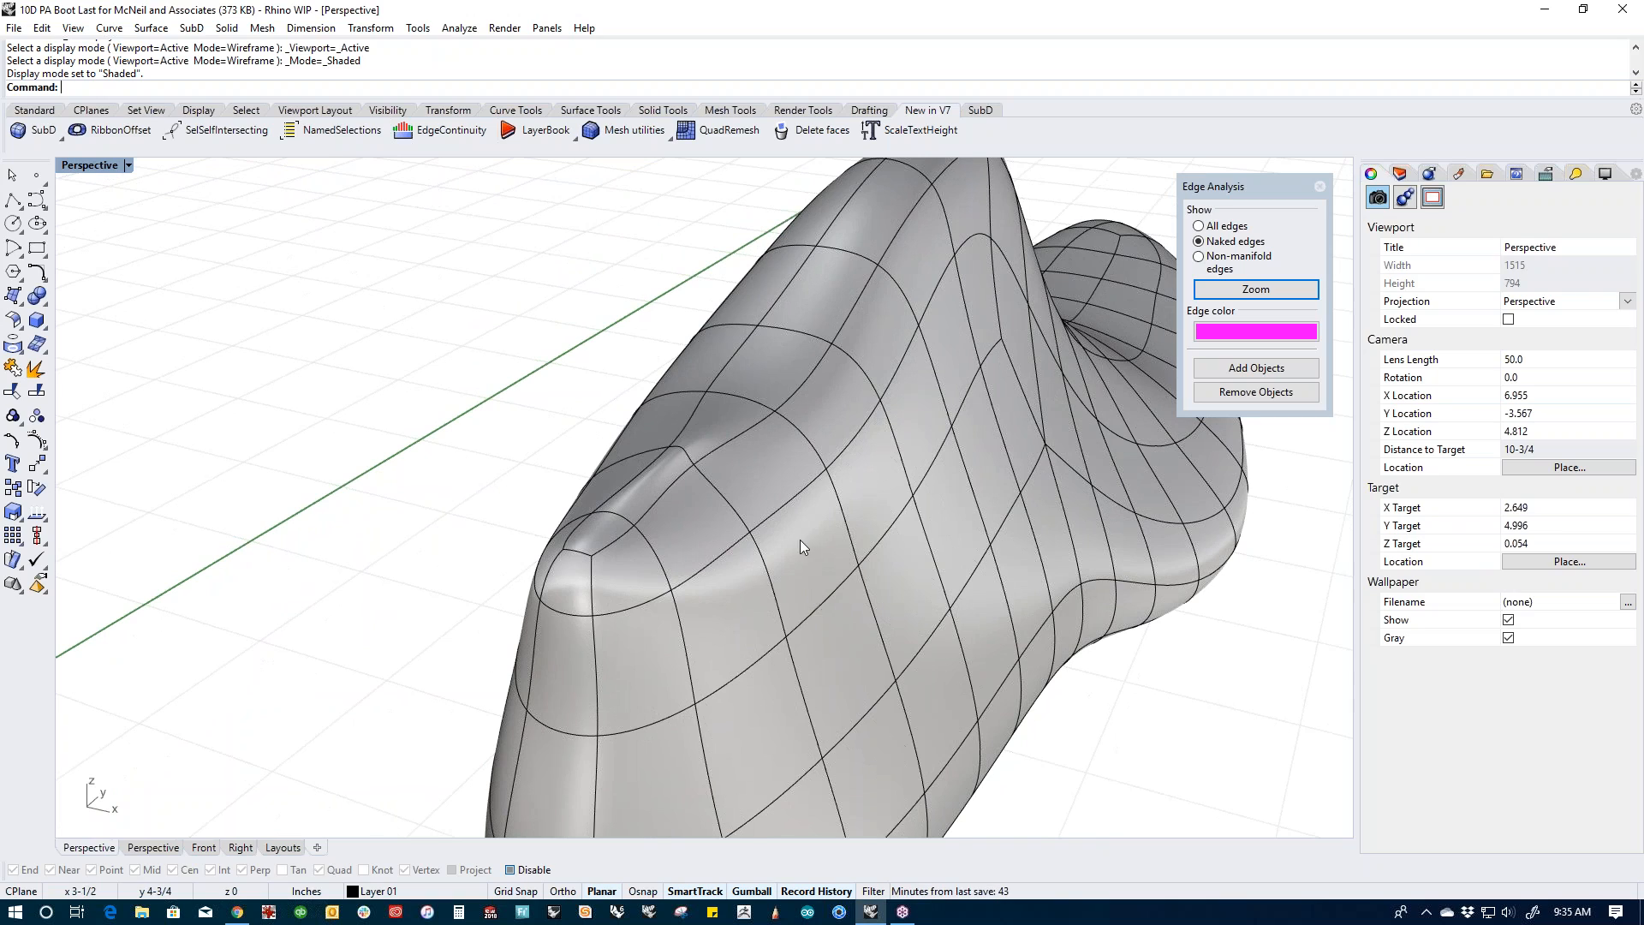
key(Tab)
right_drag(835, 540, 840, 583)
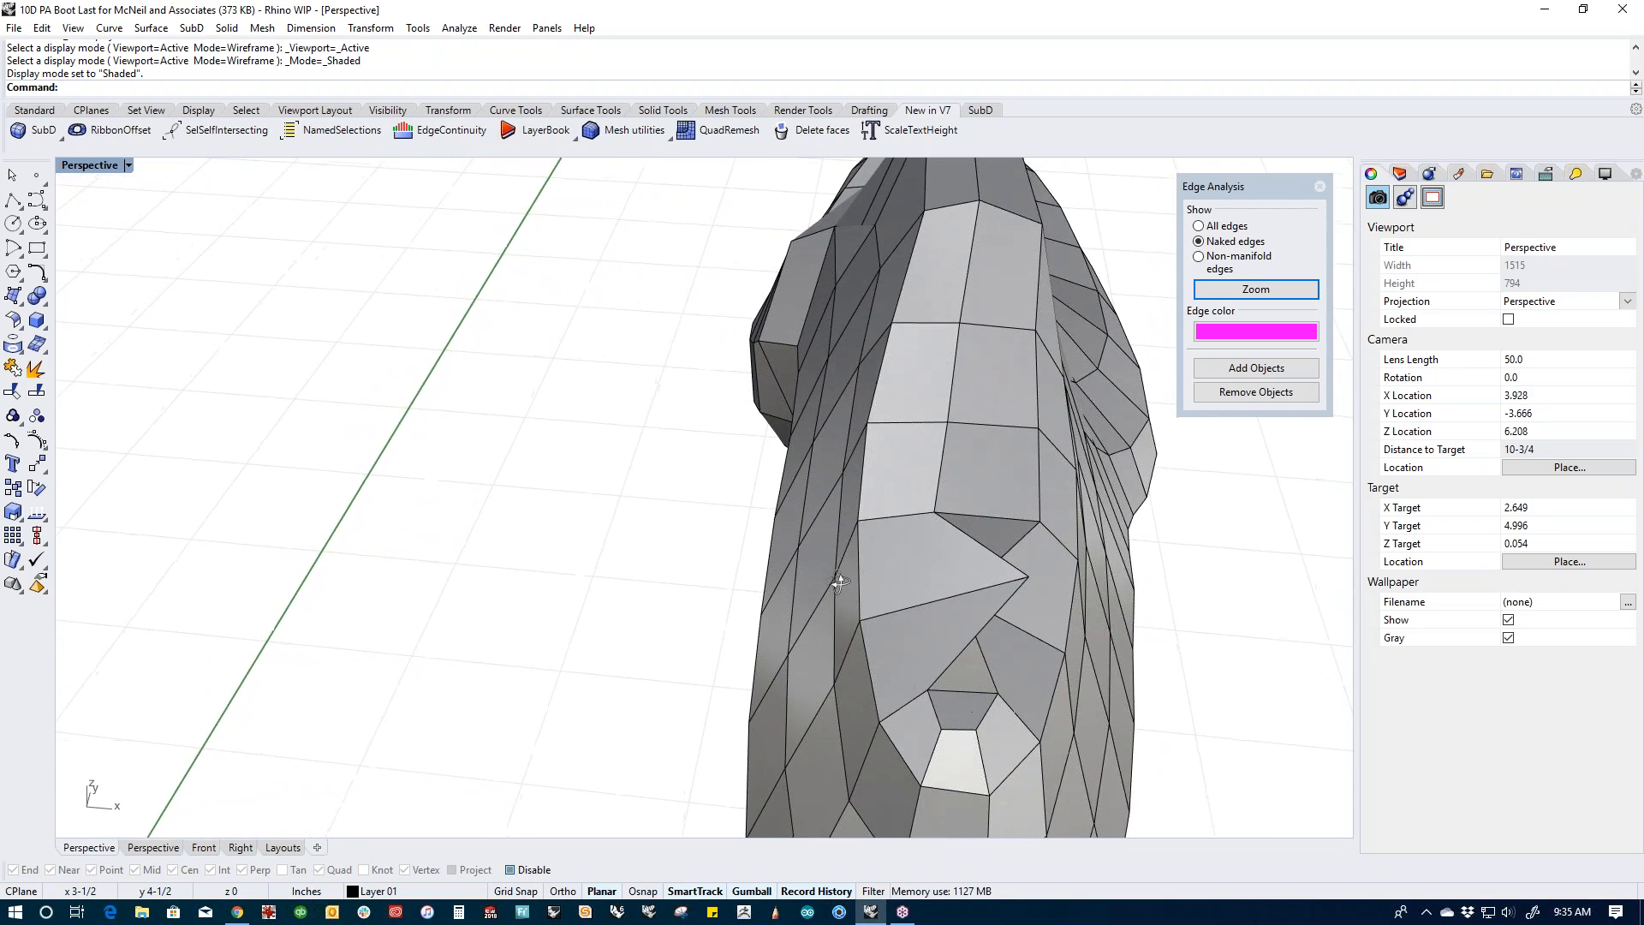
Step: Move the crossed-over ridge vertex back across its neighbour in the negative X direction
ctrl+shift+click(1040, 586)
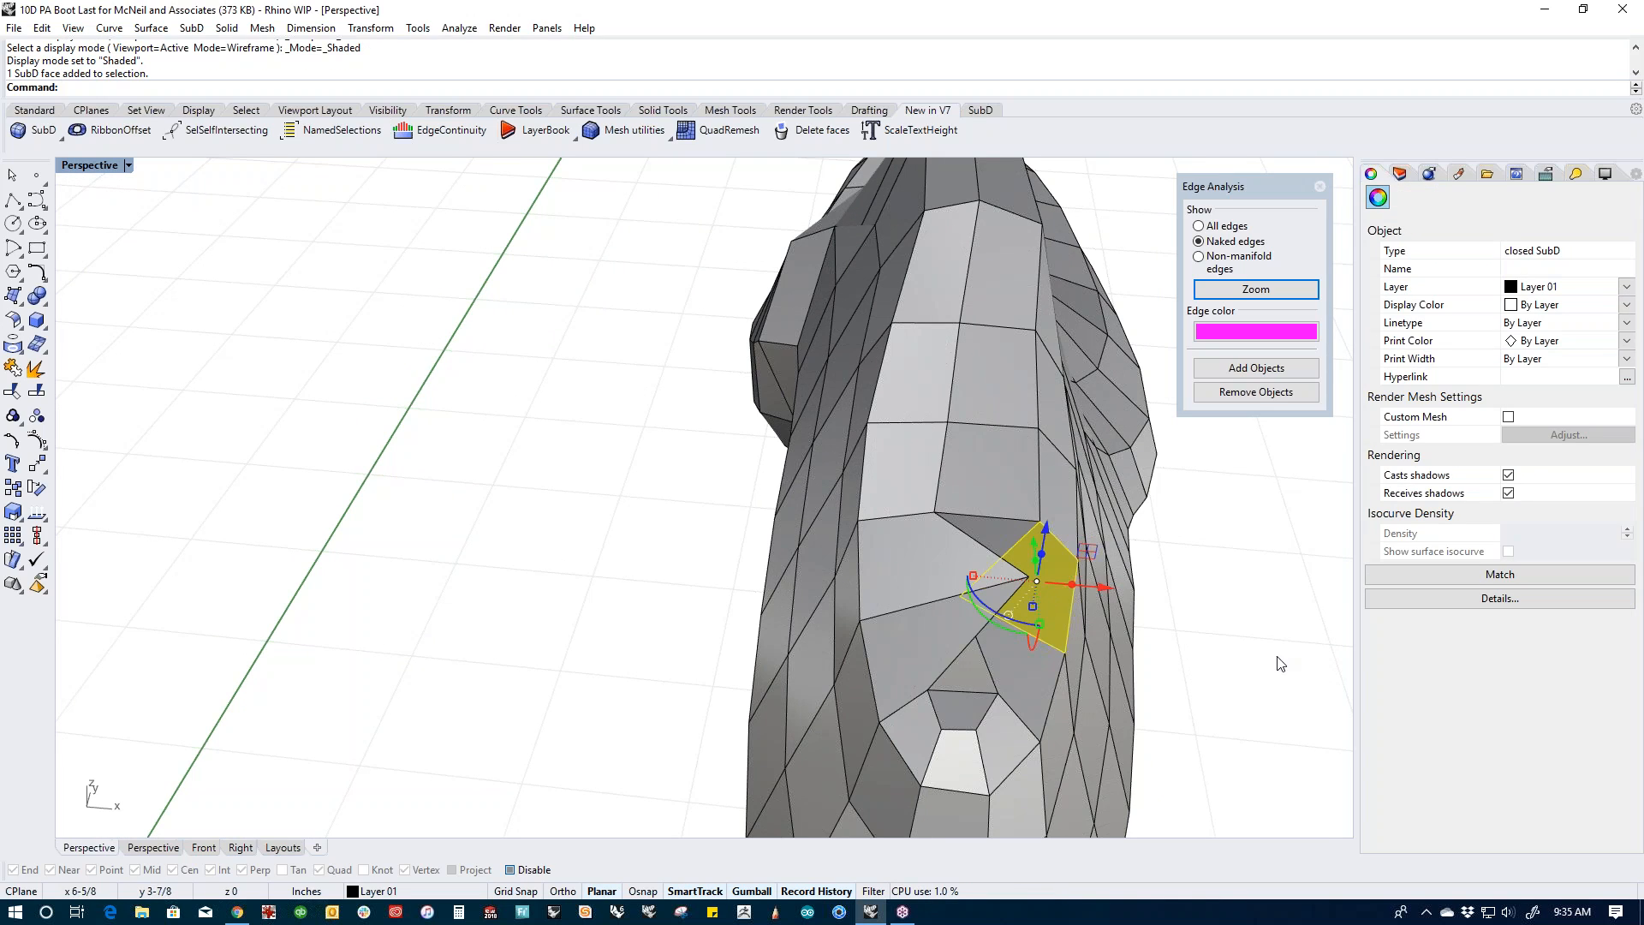
click(1277, 657)
ctrl+shift+click(1029, 577)
drag(1091, 589, 925, 577)
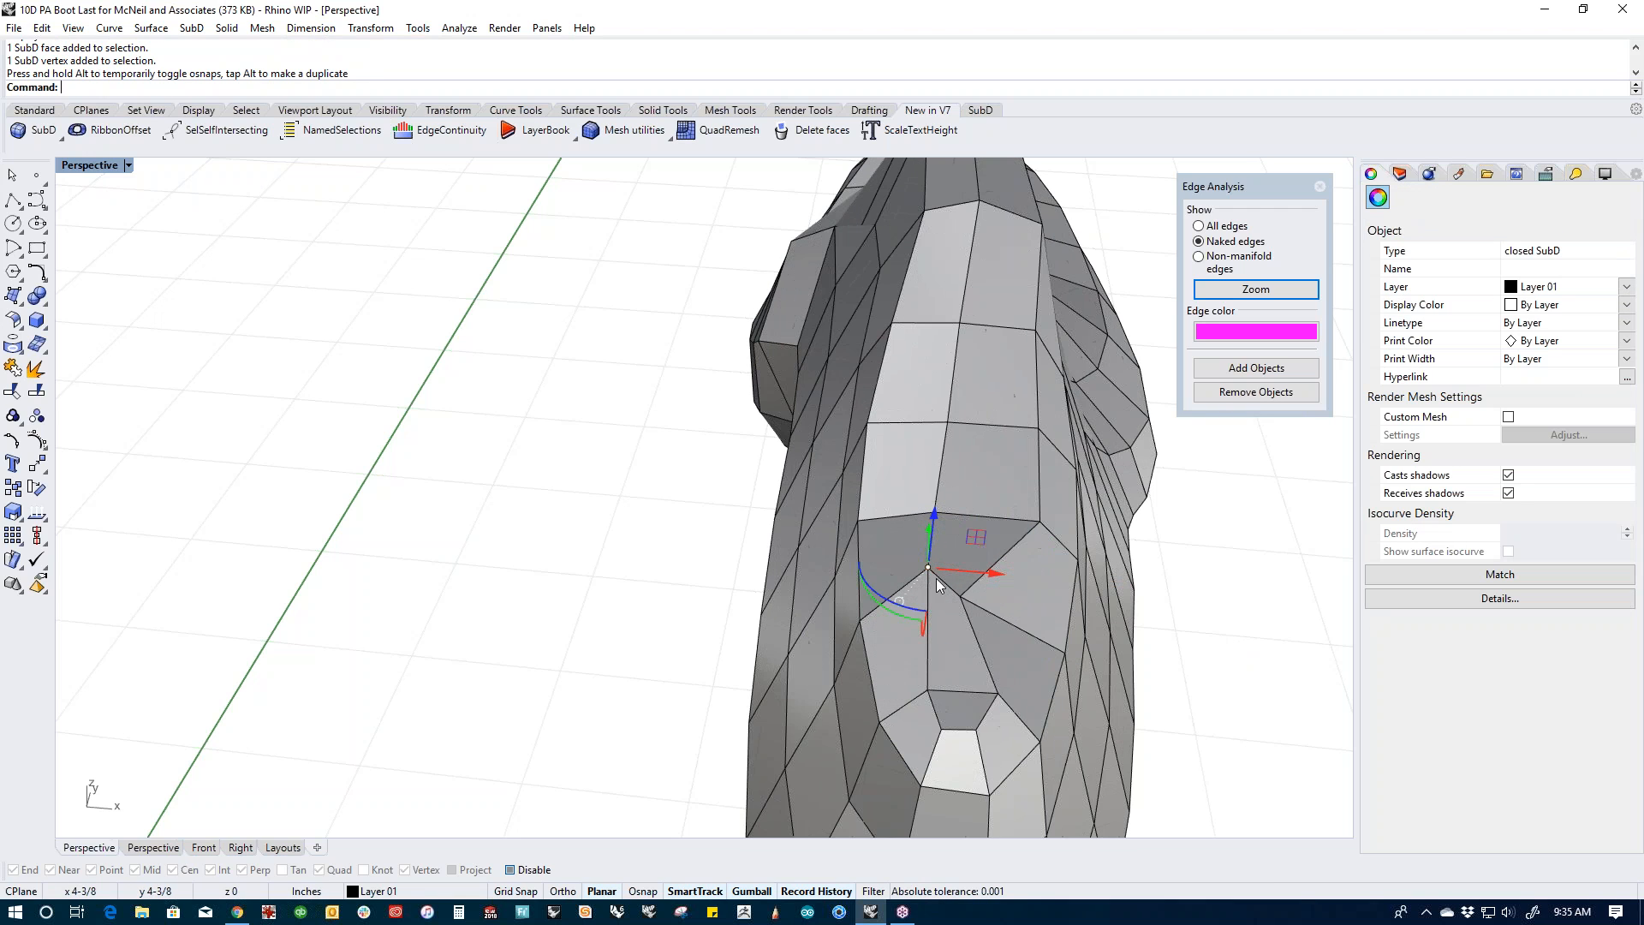
click(683, 576)
Step: Move the other crossed ridge vertex in the positive X direction to untangle the surrounding faces
ctrl+shift+click(960, 595)
drag(1012, 600, 1076, 606)
click(1200, 659)
Step: Lower the peaked ridge vertex near the heel into line with the neighbouring top edge and check it from both sides
right_drag(969, 598, 623, 511)
scroll(542, 346, up, 4)
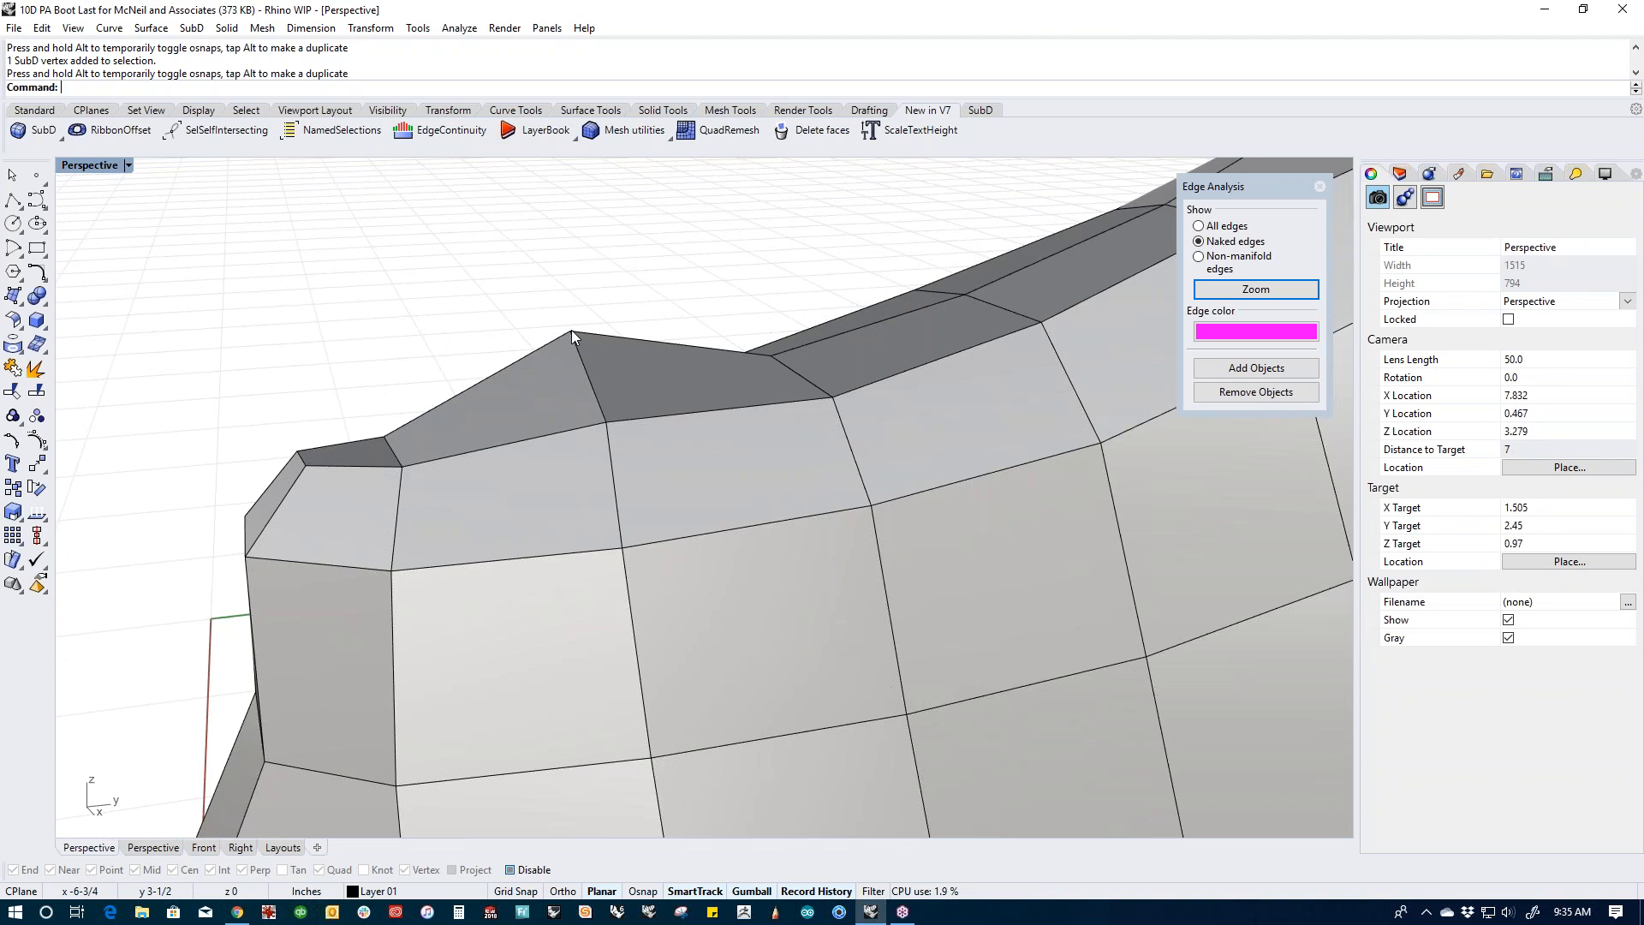
click(571, 332)
drag(571, 331, 604, 447)
click(485, 295)
click(607, 424)
key(Escape)
scroll(394, 453, down, 2)
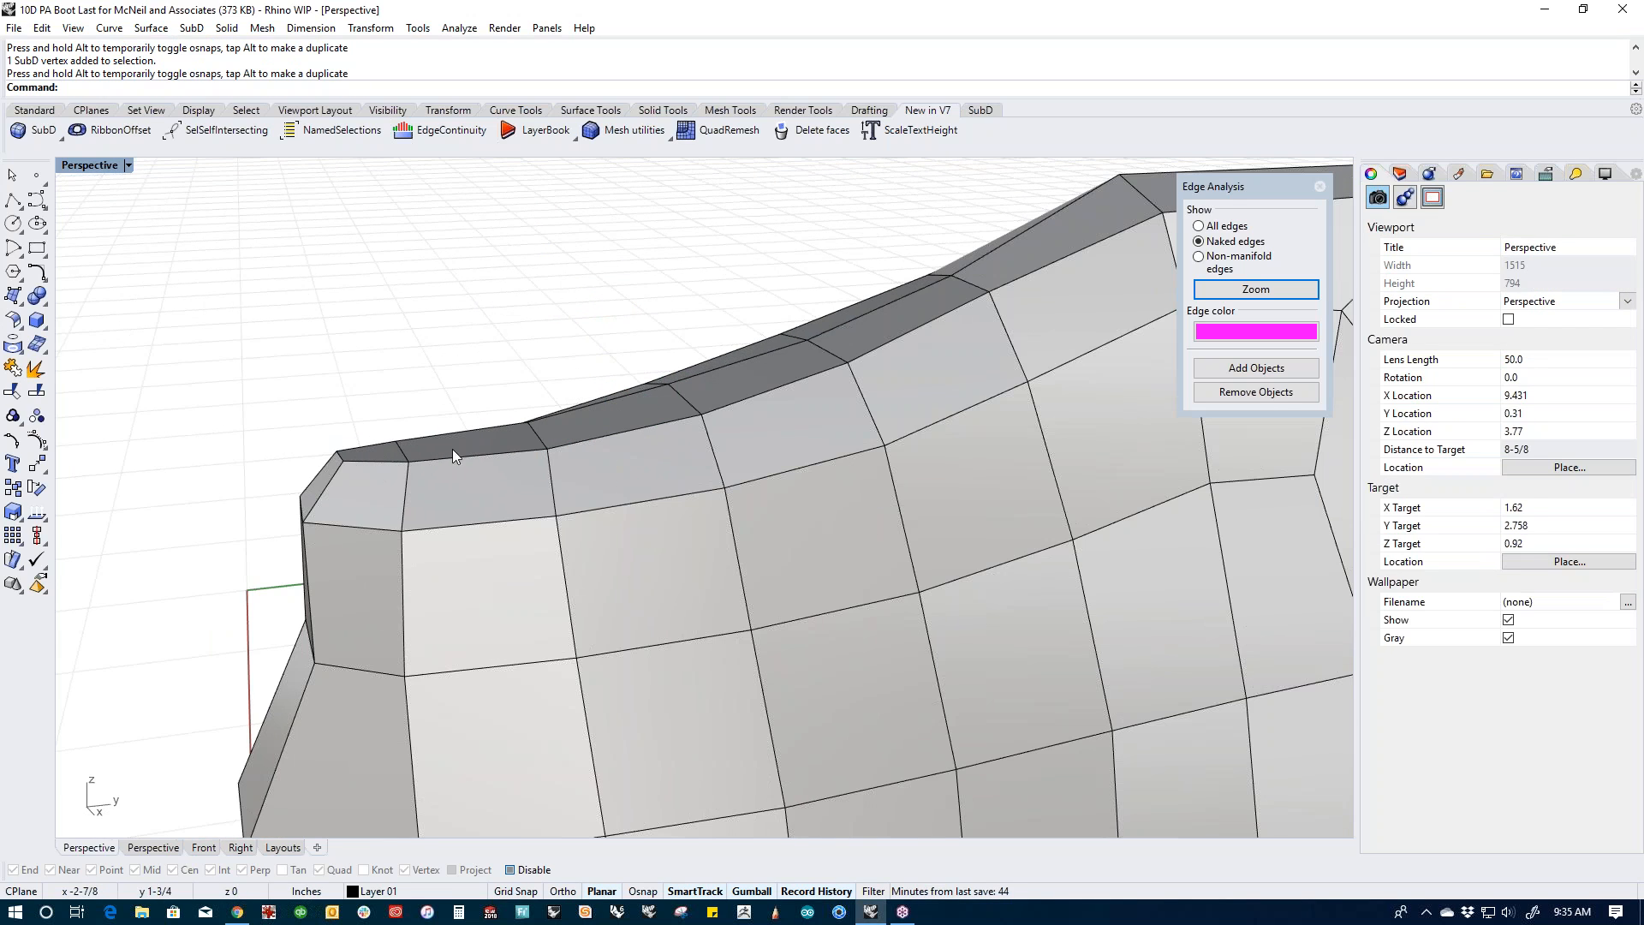
right_drag(677, 332, 623, 534)
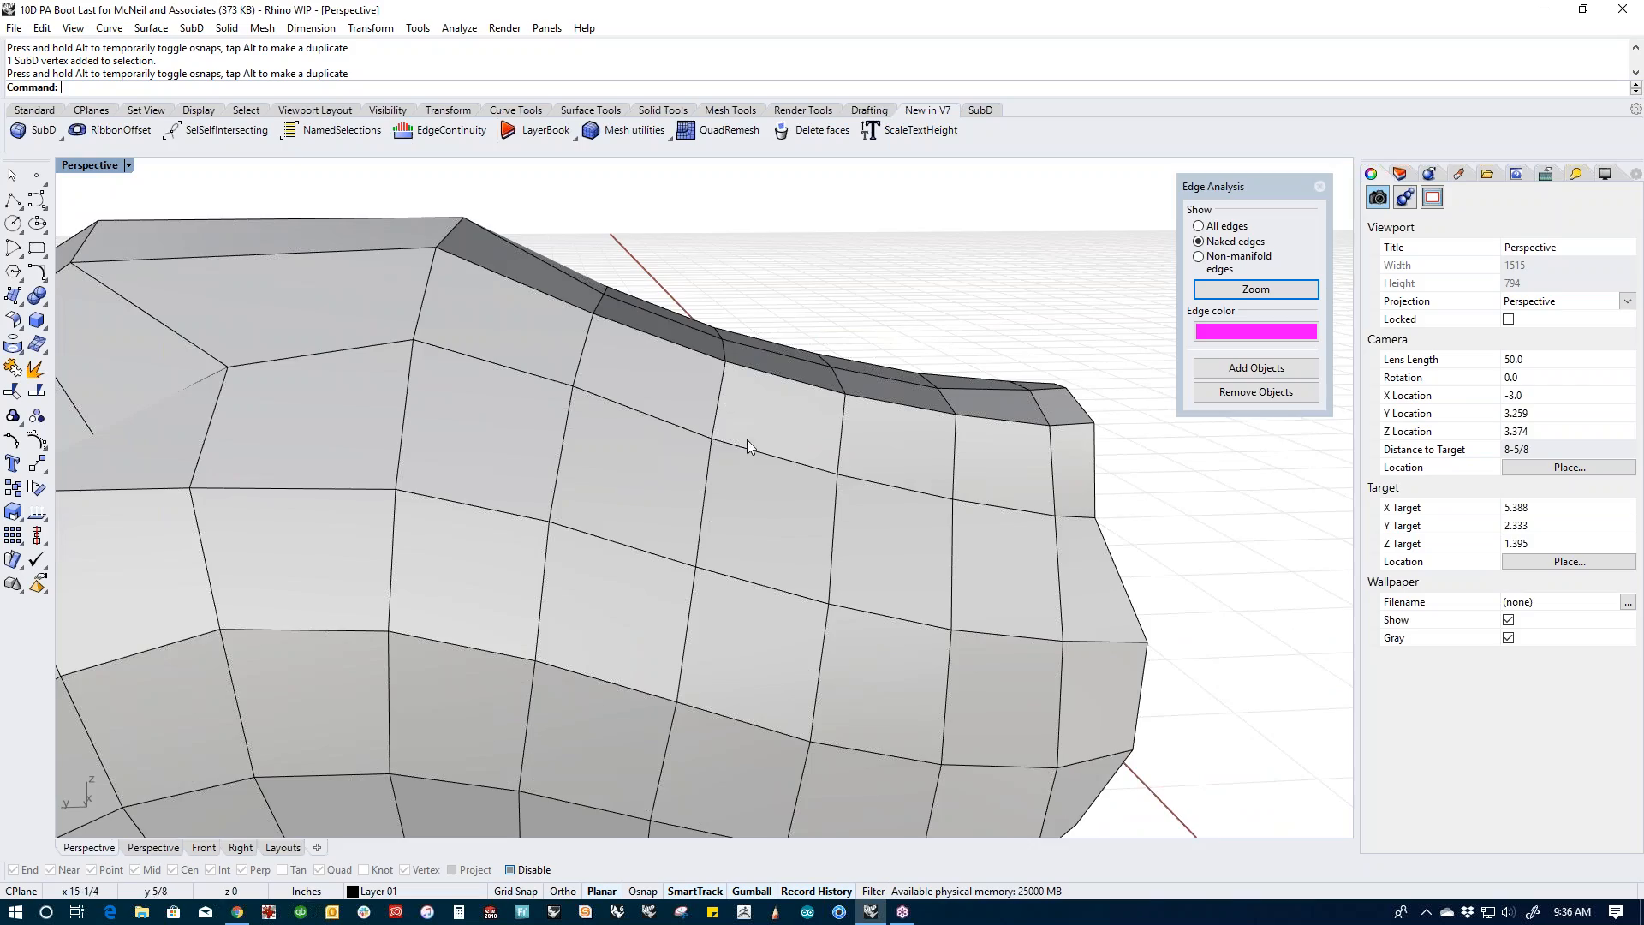
Step: Examine the repaired last in flat and smooth form from the side and from the heel end
scroll(746, 439, down, 4)
right_drag(530, 494, 836, 644)
right_drag(668, 629, 822, 647)
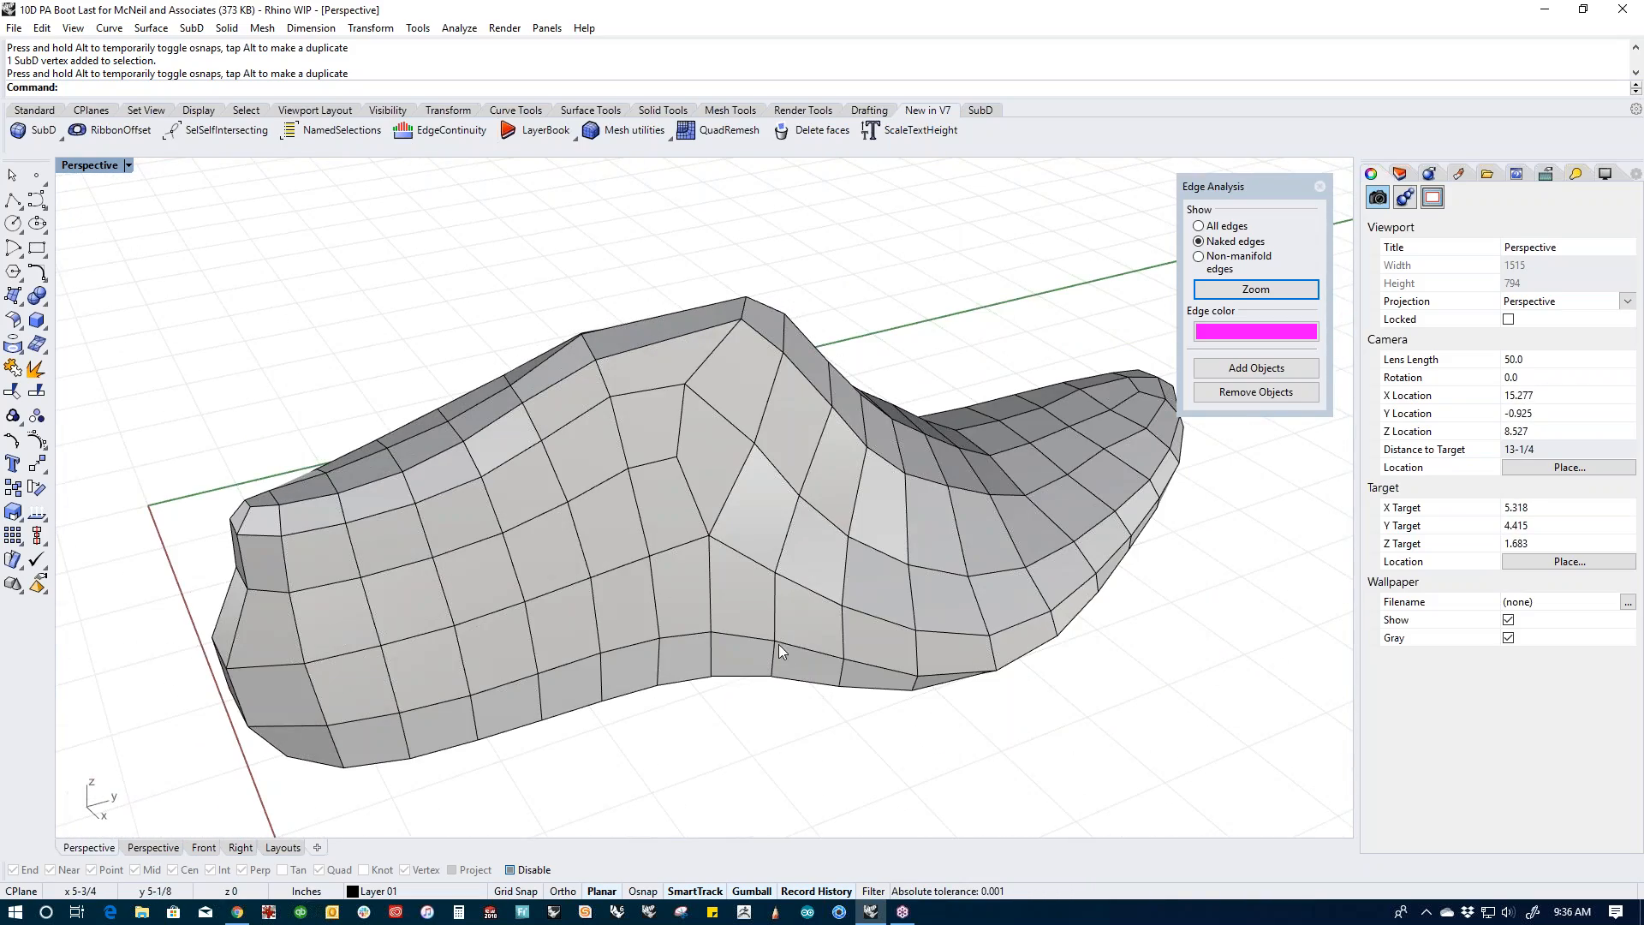
key(Tab)
right_drag(506, 625, 643, 638)
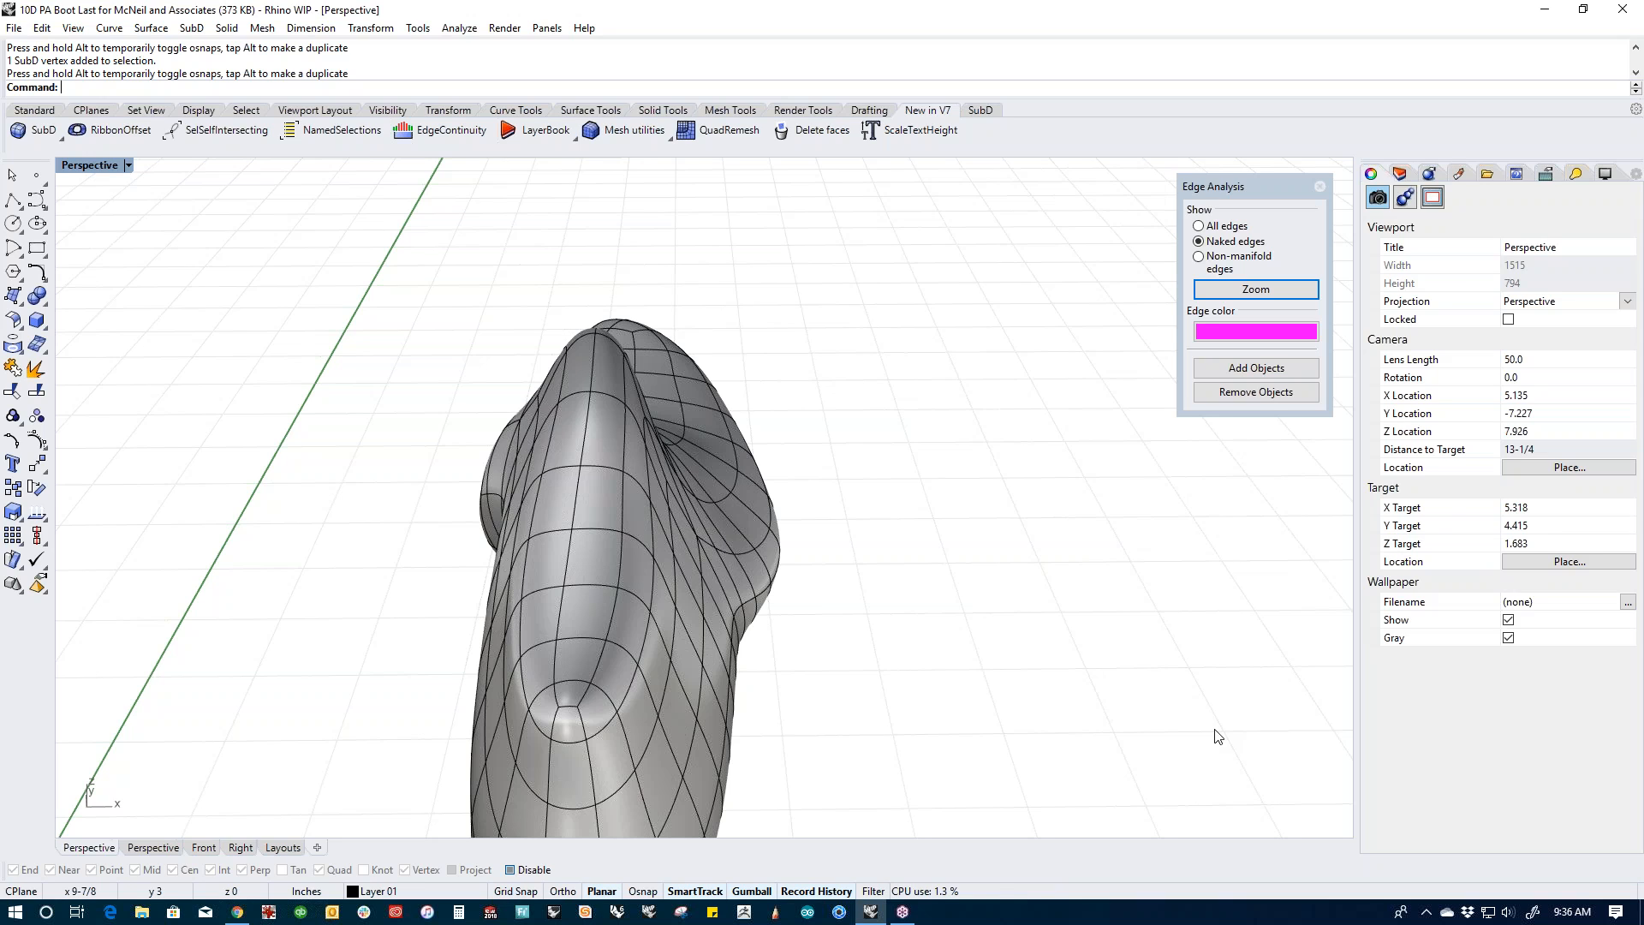
scroll(1040, 629, down, 5)
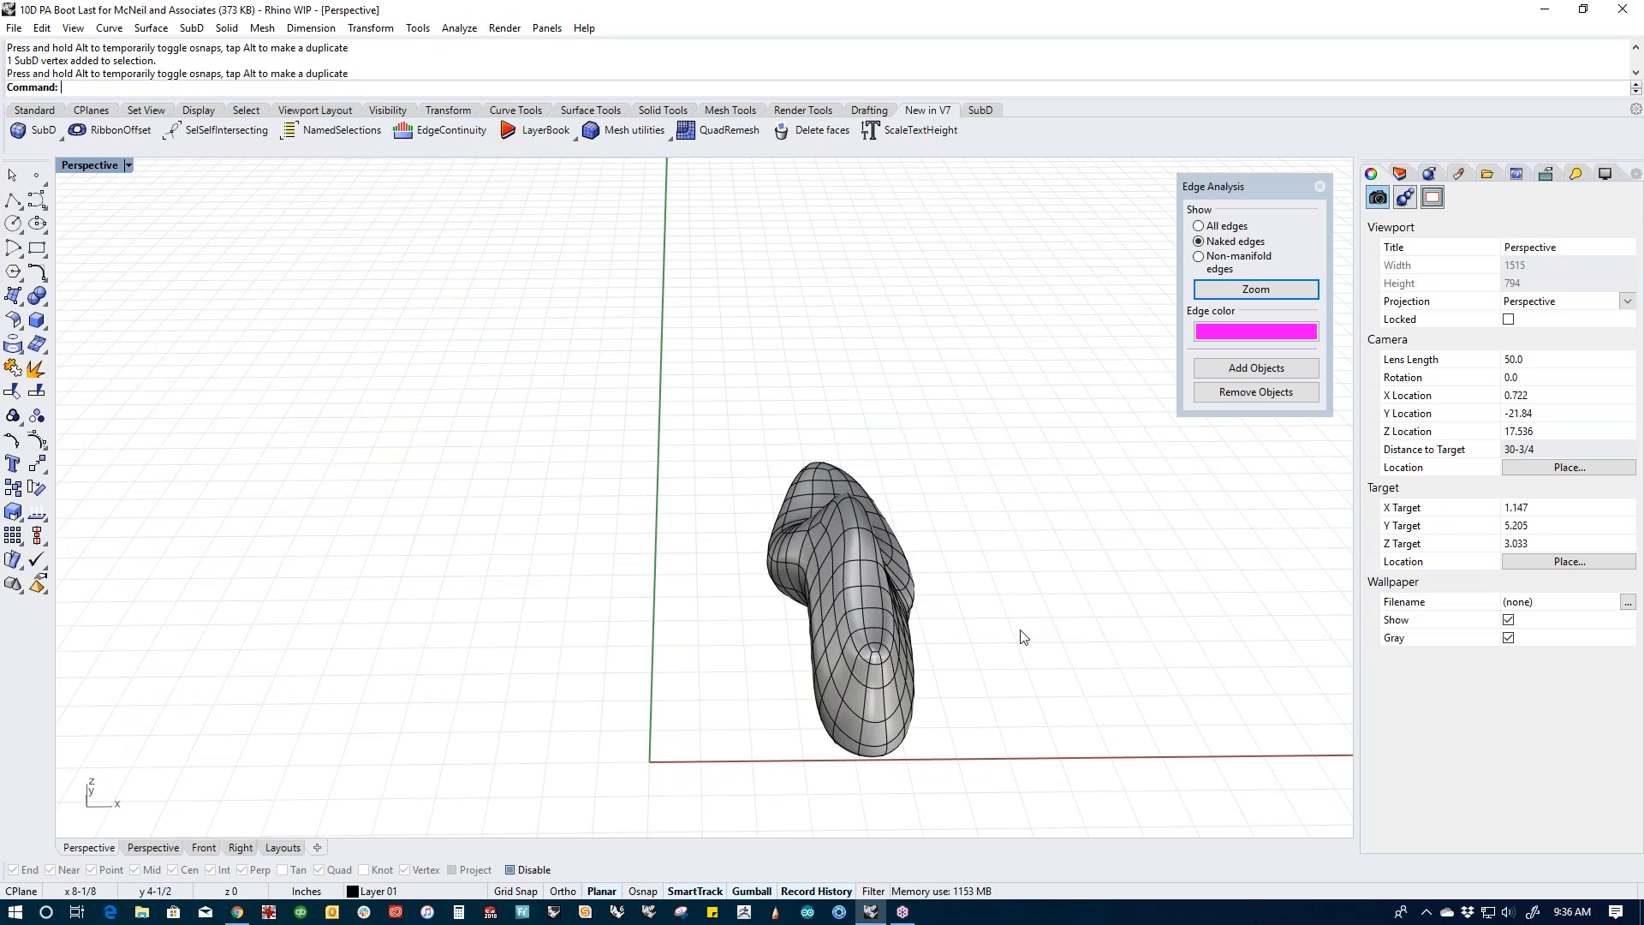
Step: Show all hidden objects and compare the dense mesh last with the coarse SubD last beside it by selecting each
key(ctrl+alt+h)
click(644, 726)
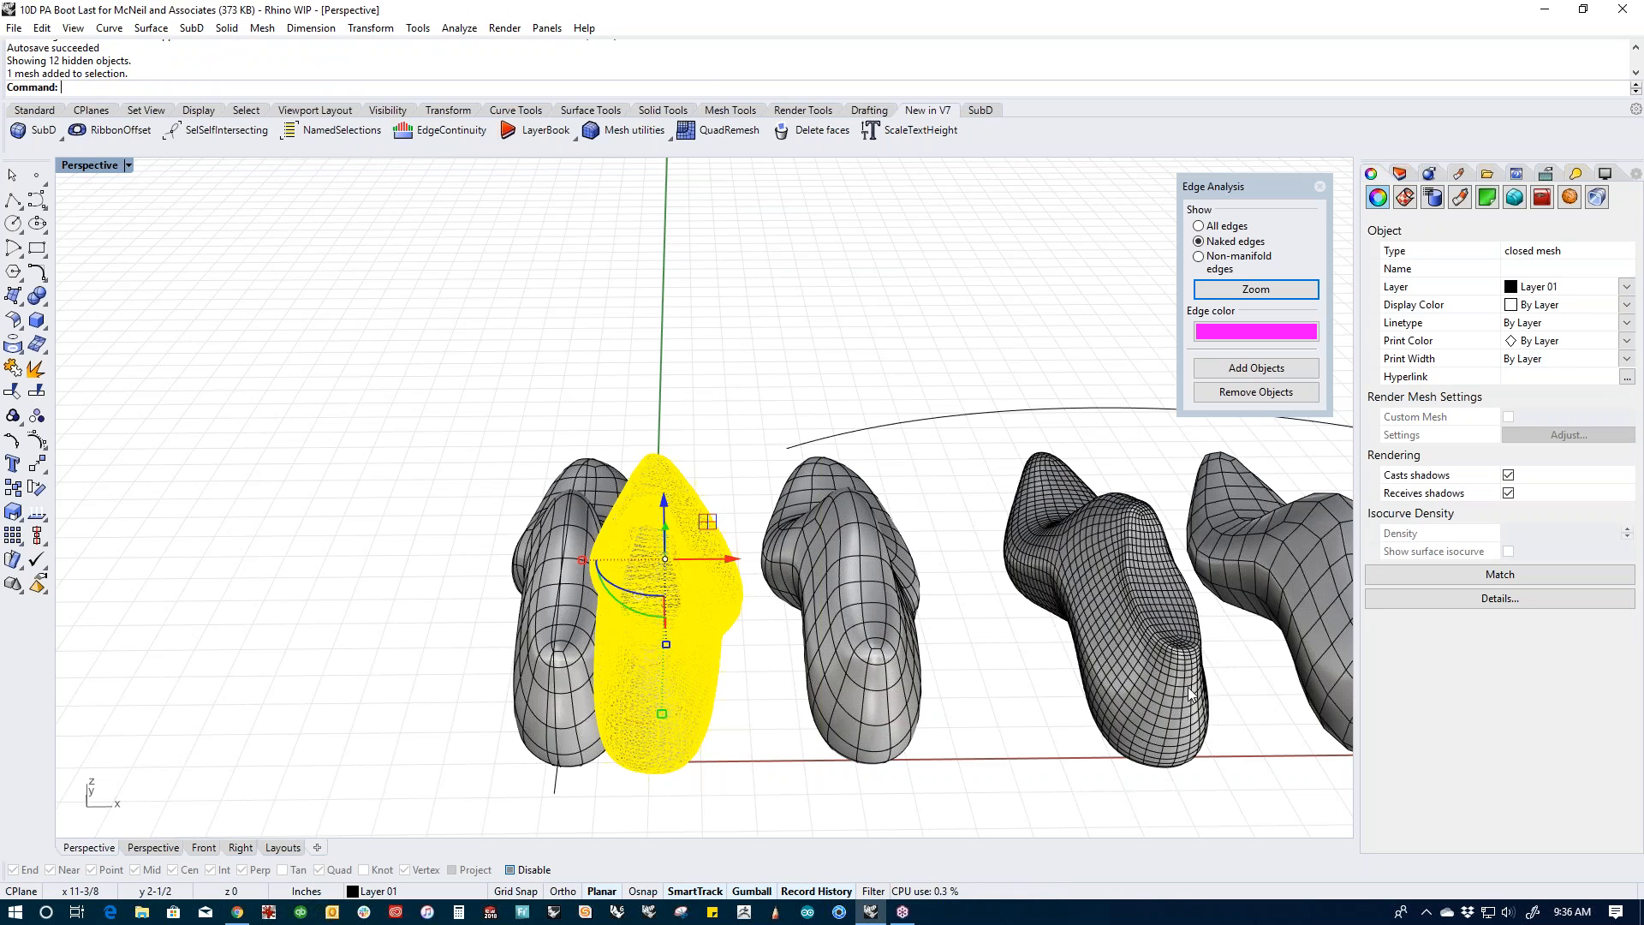
click(875, 608)
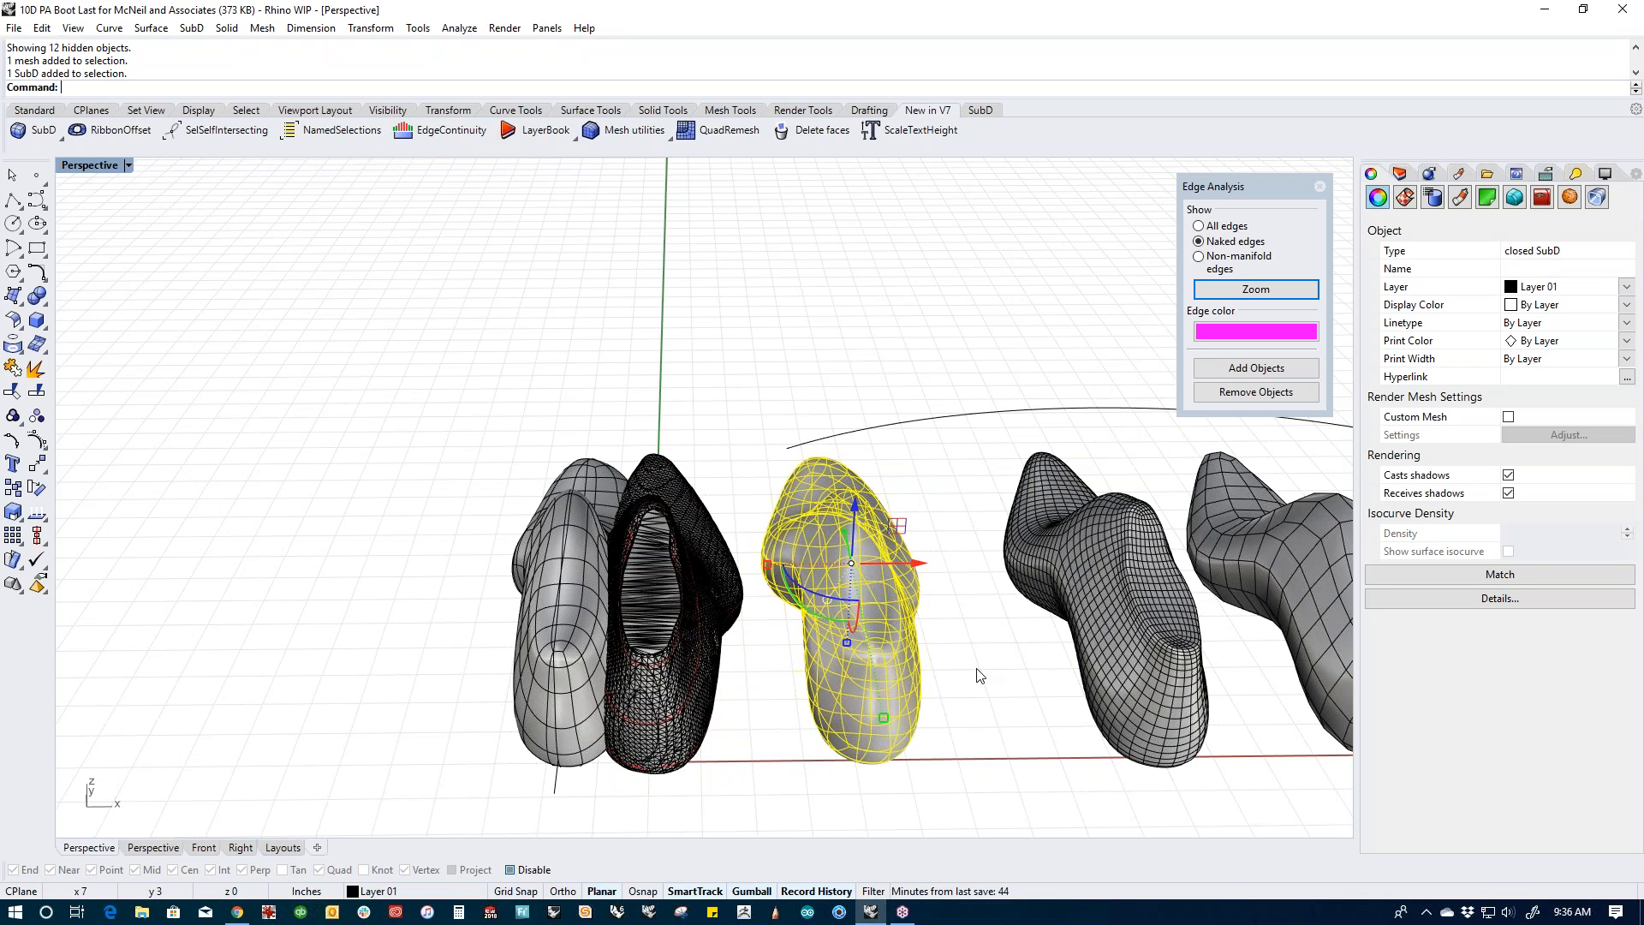
click(989, 724)
Step: Turn on the control points of the coarse SubD last beside the dense mesh
click(876, 686)
right_drag(877, 686, 926, 733)
scroll(926, 733, up, 5)
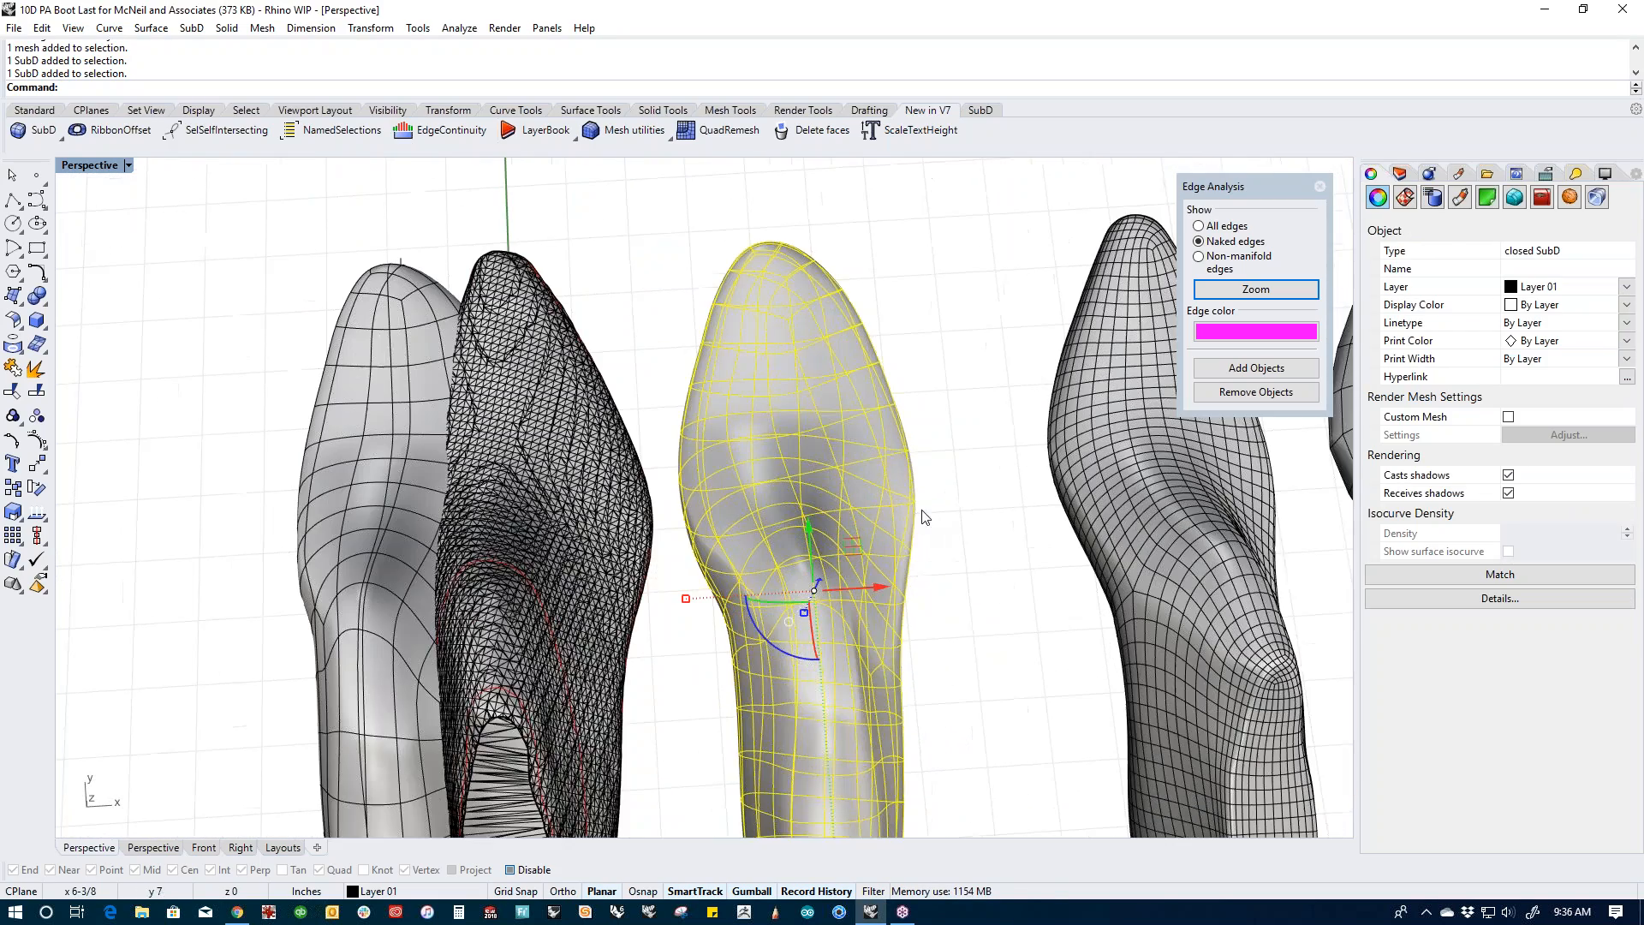
middle_click(950, 569)
key(F10)
scroll(888, 518, down, 3)
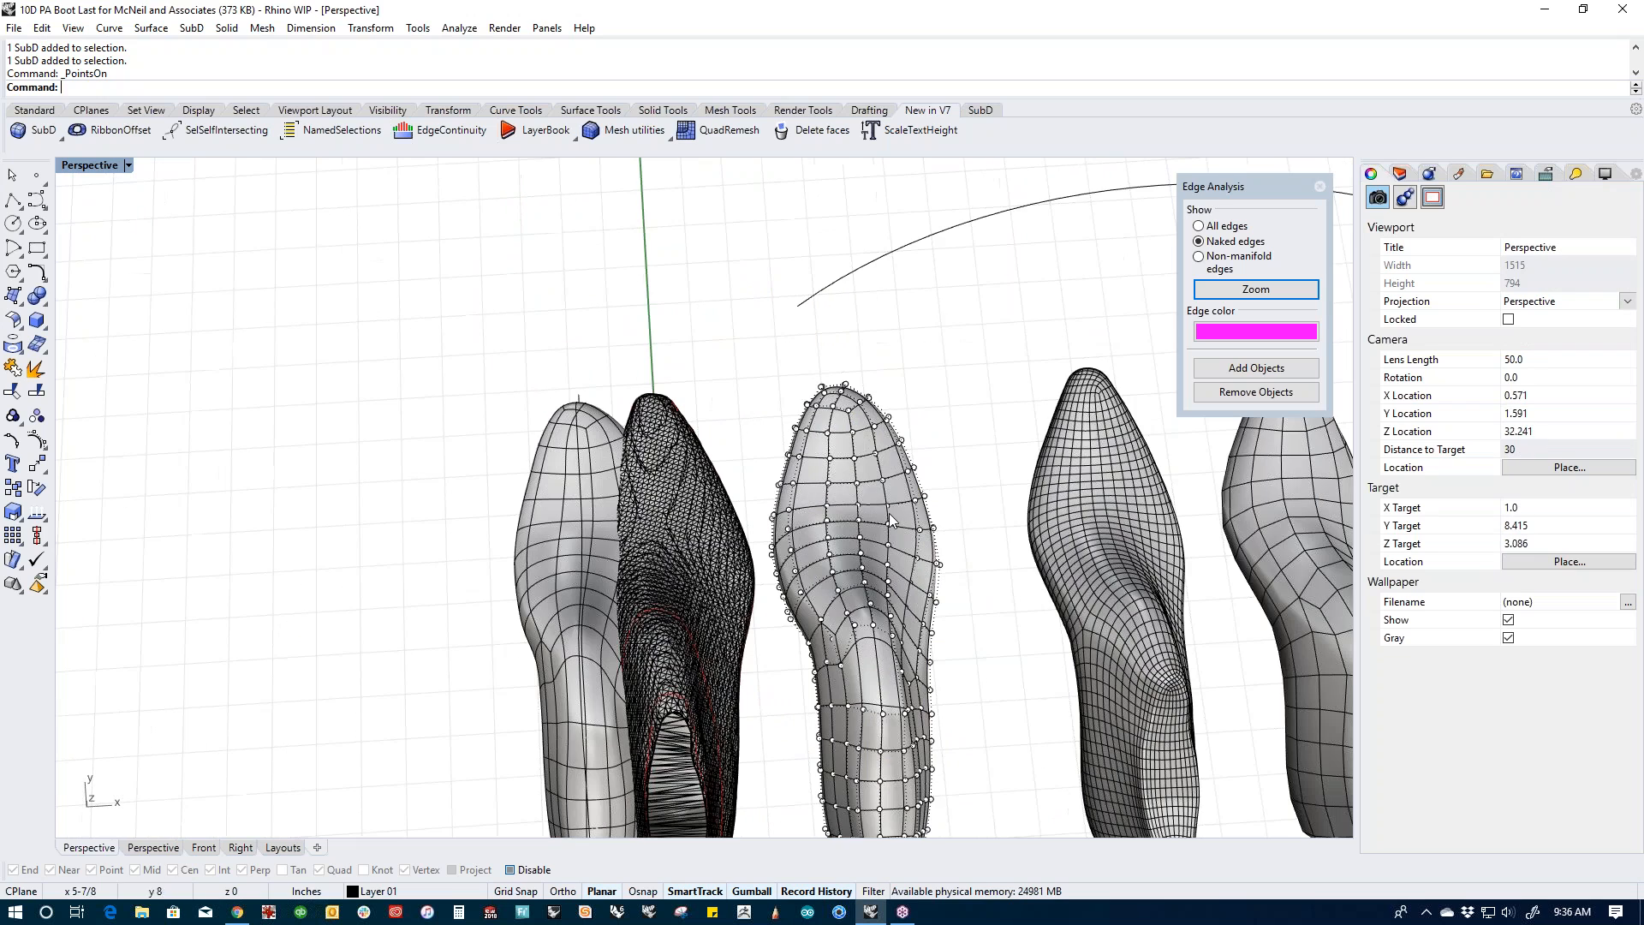
Step: Try scaling the coarse SubD's control points shorter along the last's length, and undo the scale
drag(764, 350, 906, 399)
scroll(889, 380, down, 2)
click(923, 348)
drag(793, 356, 1003, 748)
click(996, 745)
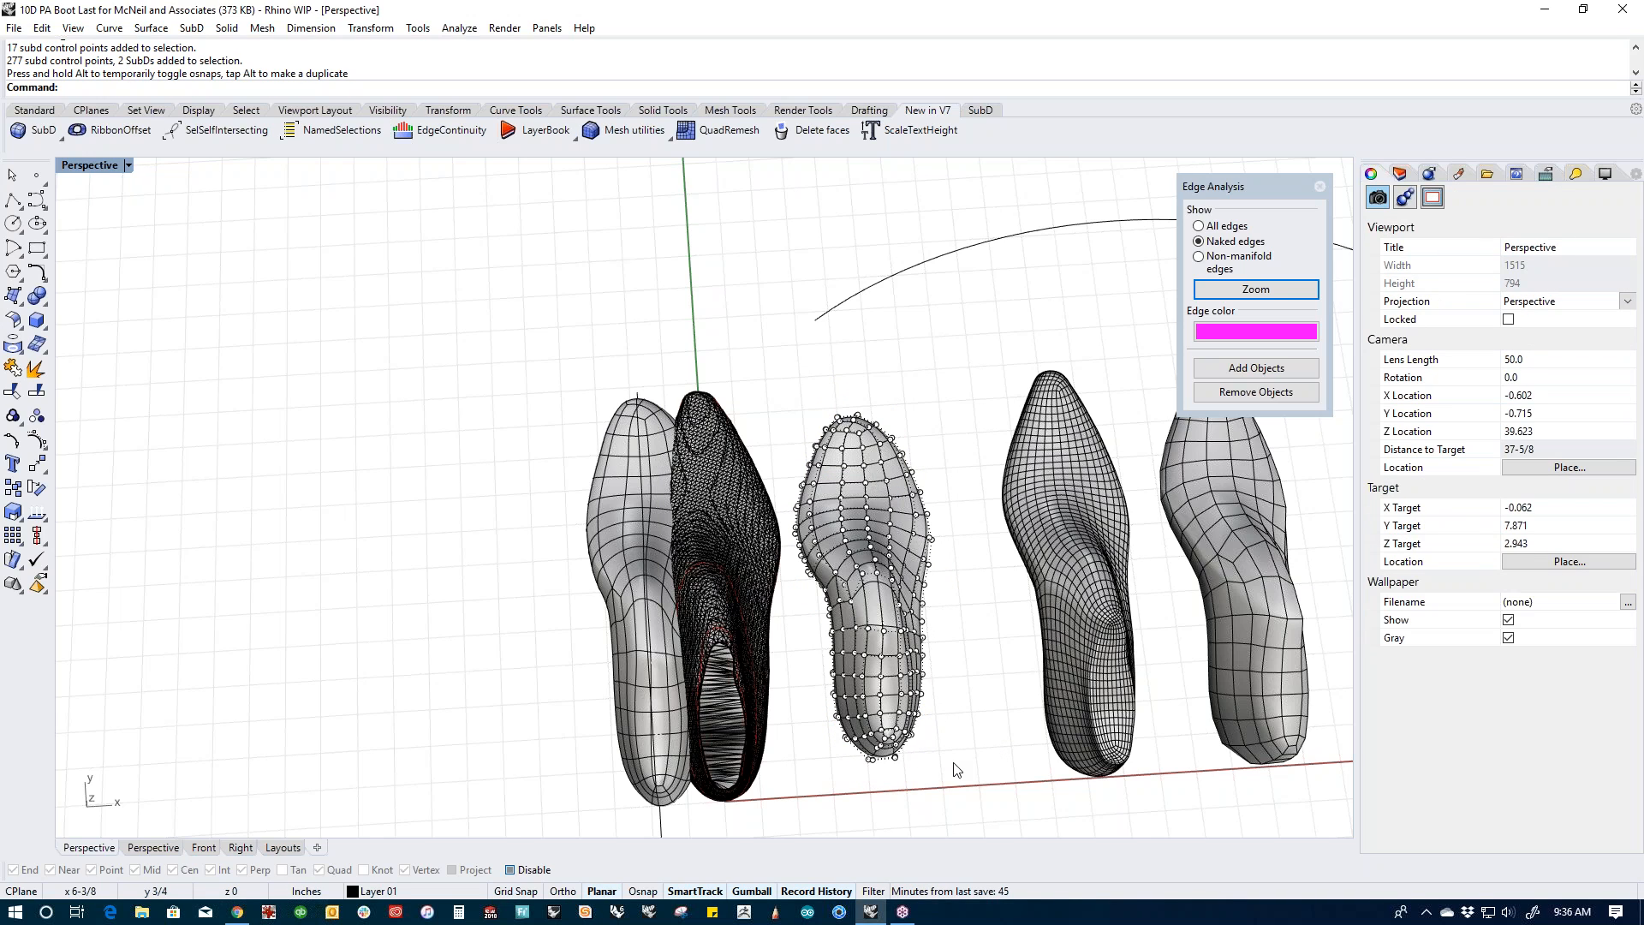
key(ctrl+z)
click(968, 711)
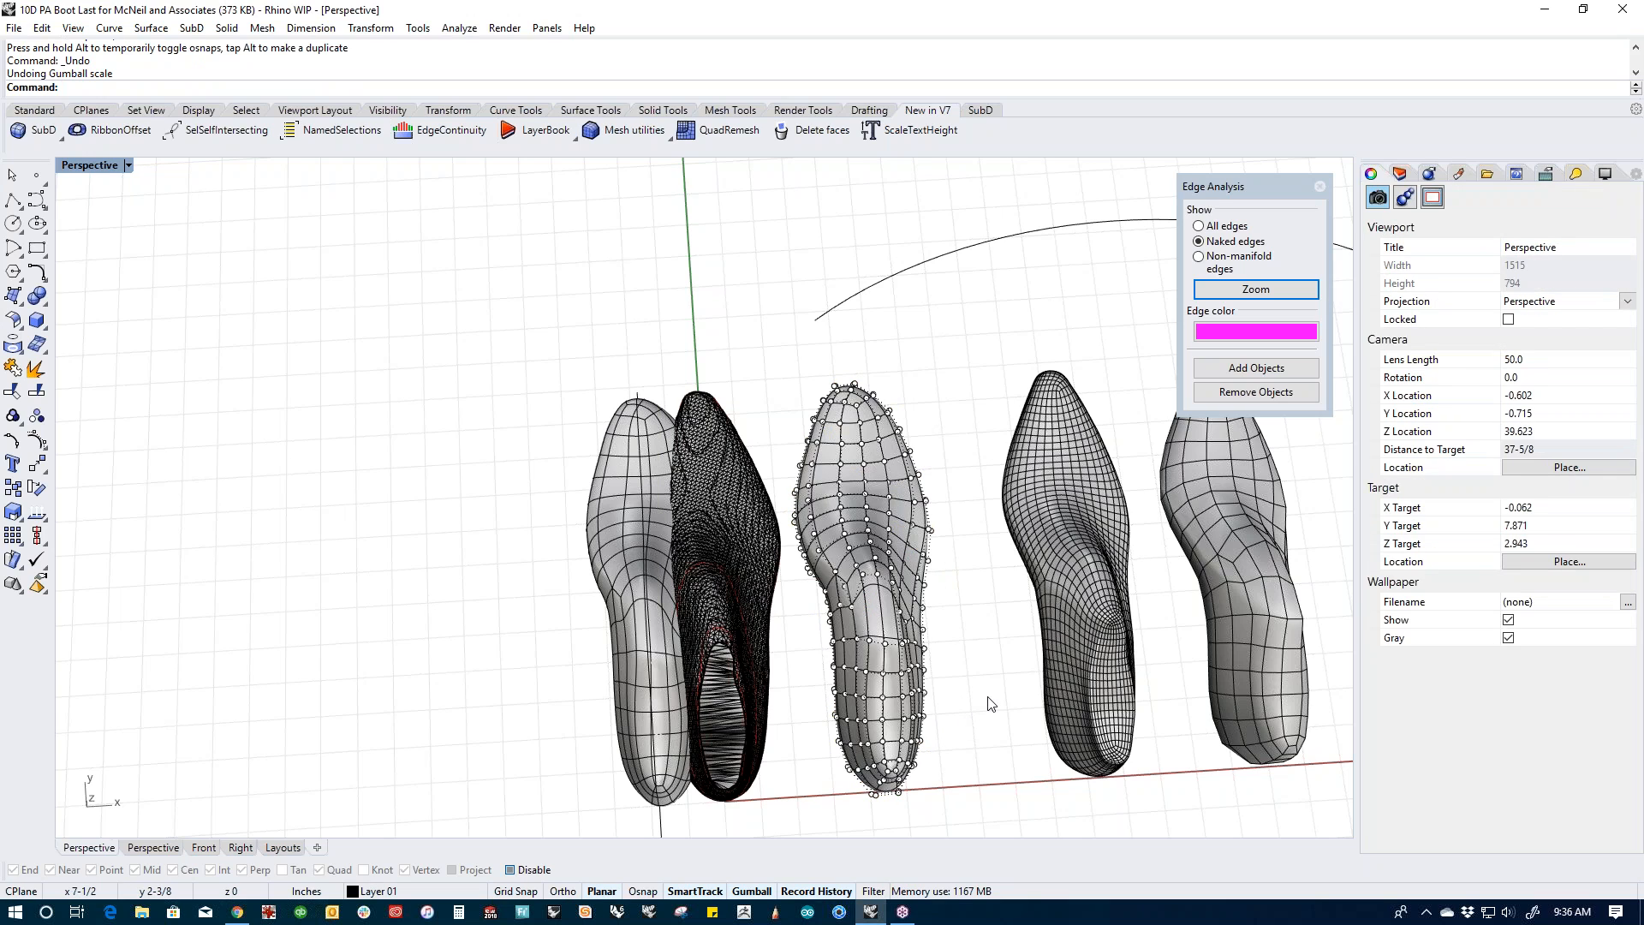
Step: Turn on the control points of the finely divided SubD last for comparison with the coarse one
click(1058, 501)
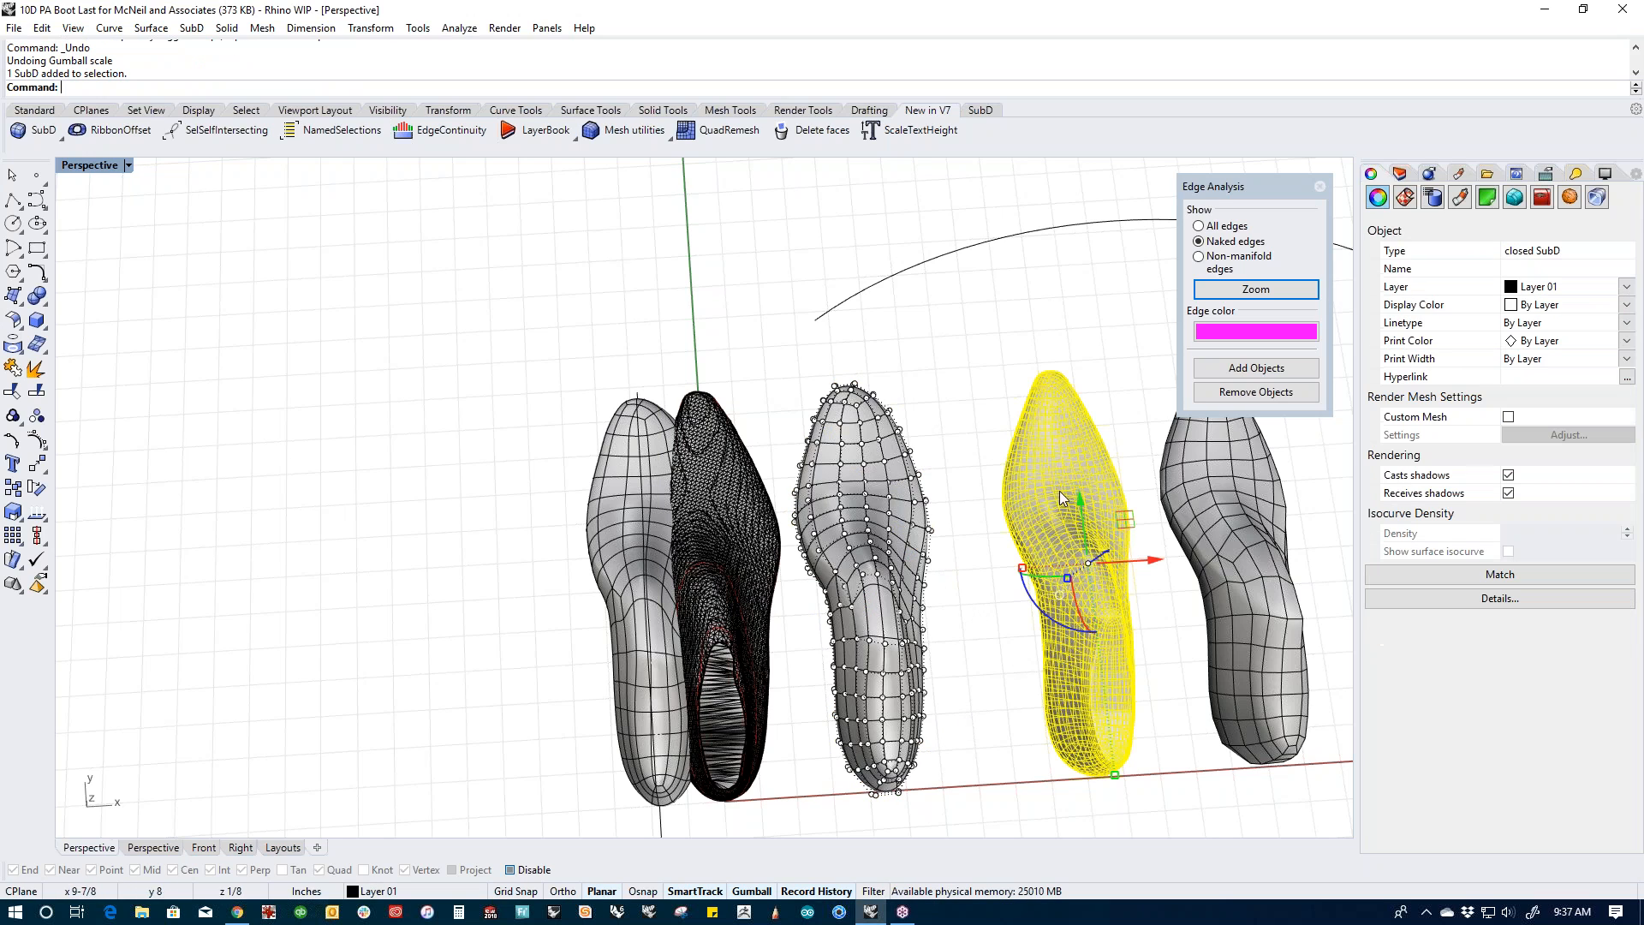
middle_click(1041, 685)
click(1051, 711)
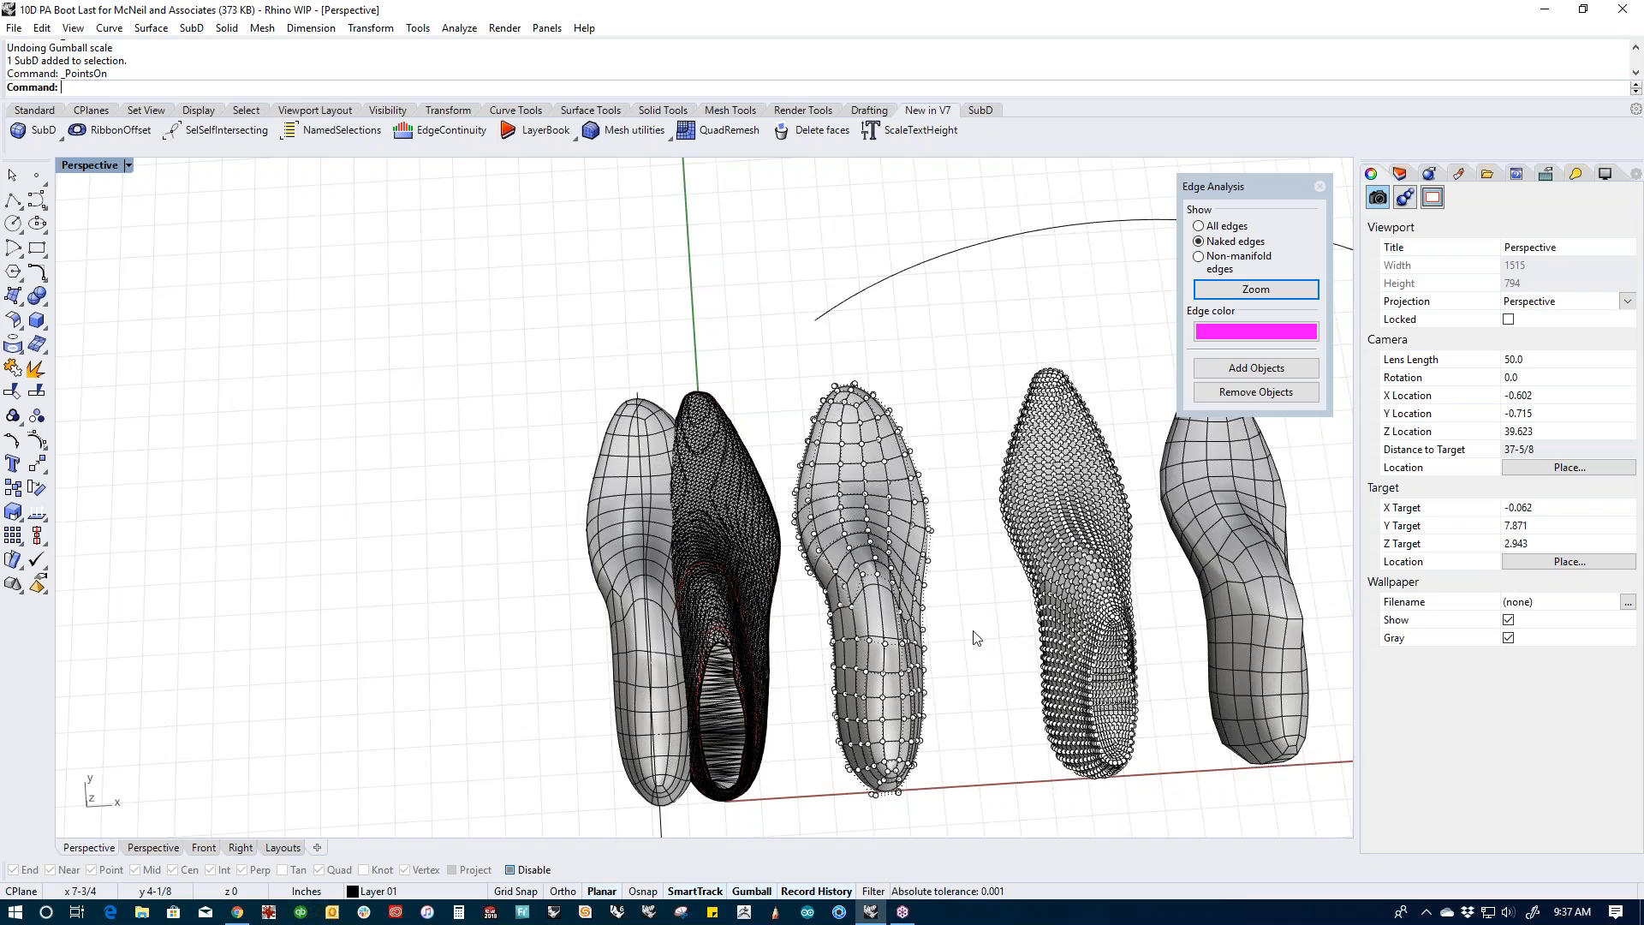
Step: Copy the coarse SubD last well clear of the others in the negative X direction and hide all other objects
scroll(908, 616, up, 3)
click(876, 608)
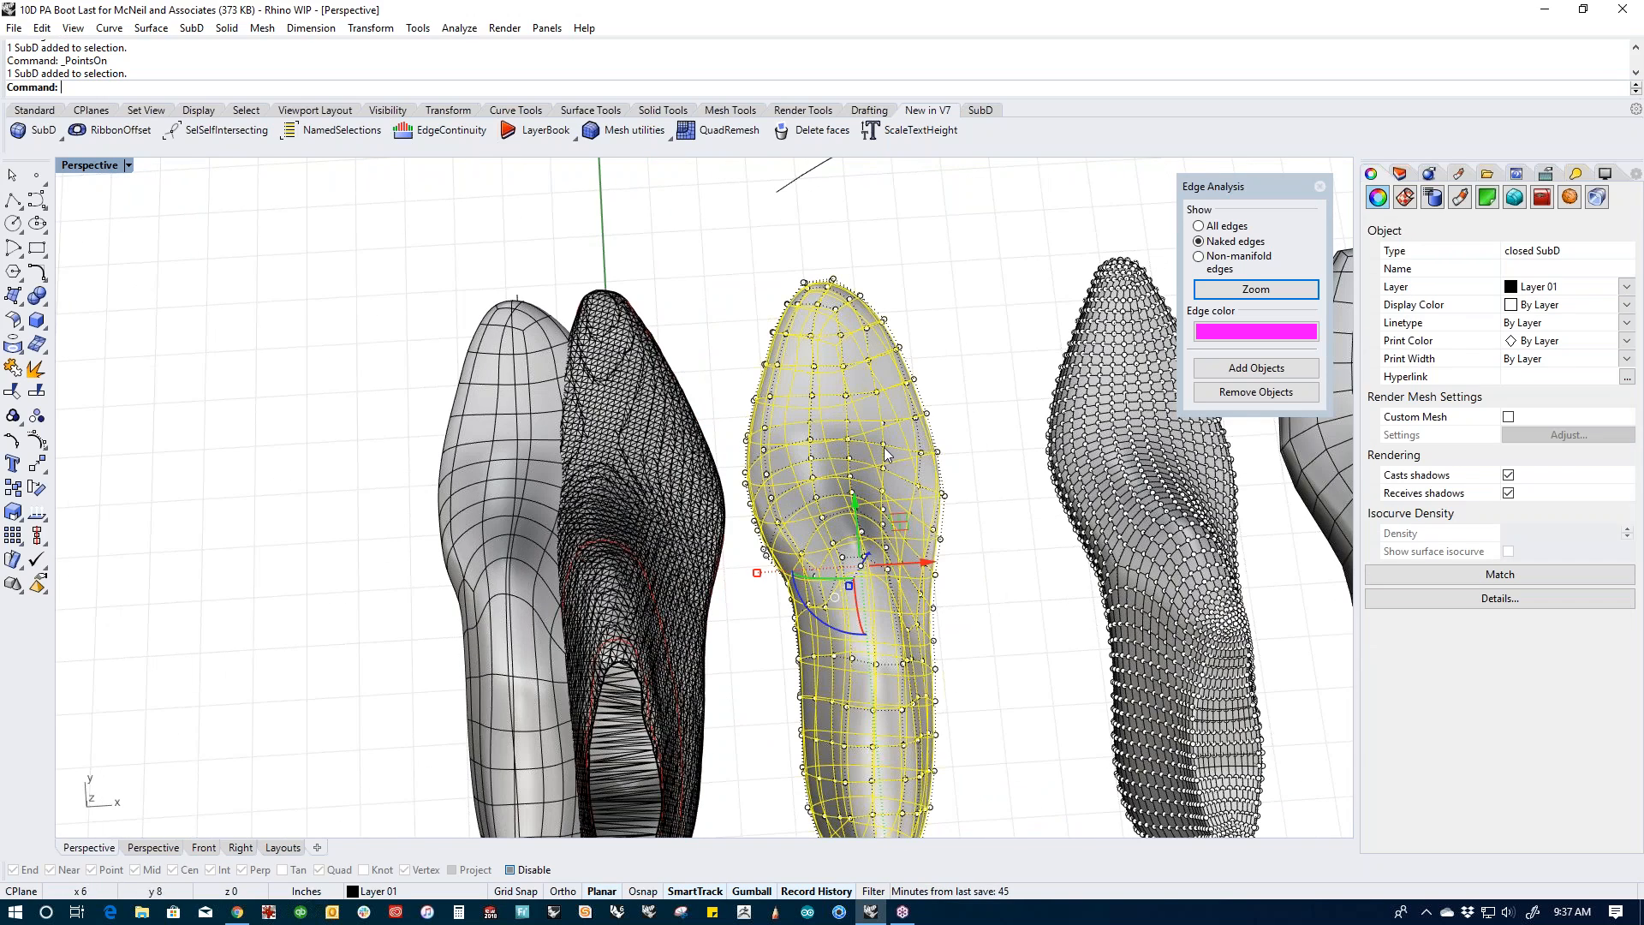
scroll(976, 634, down, 5)
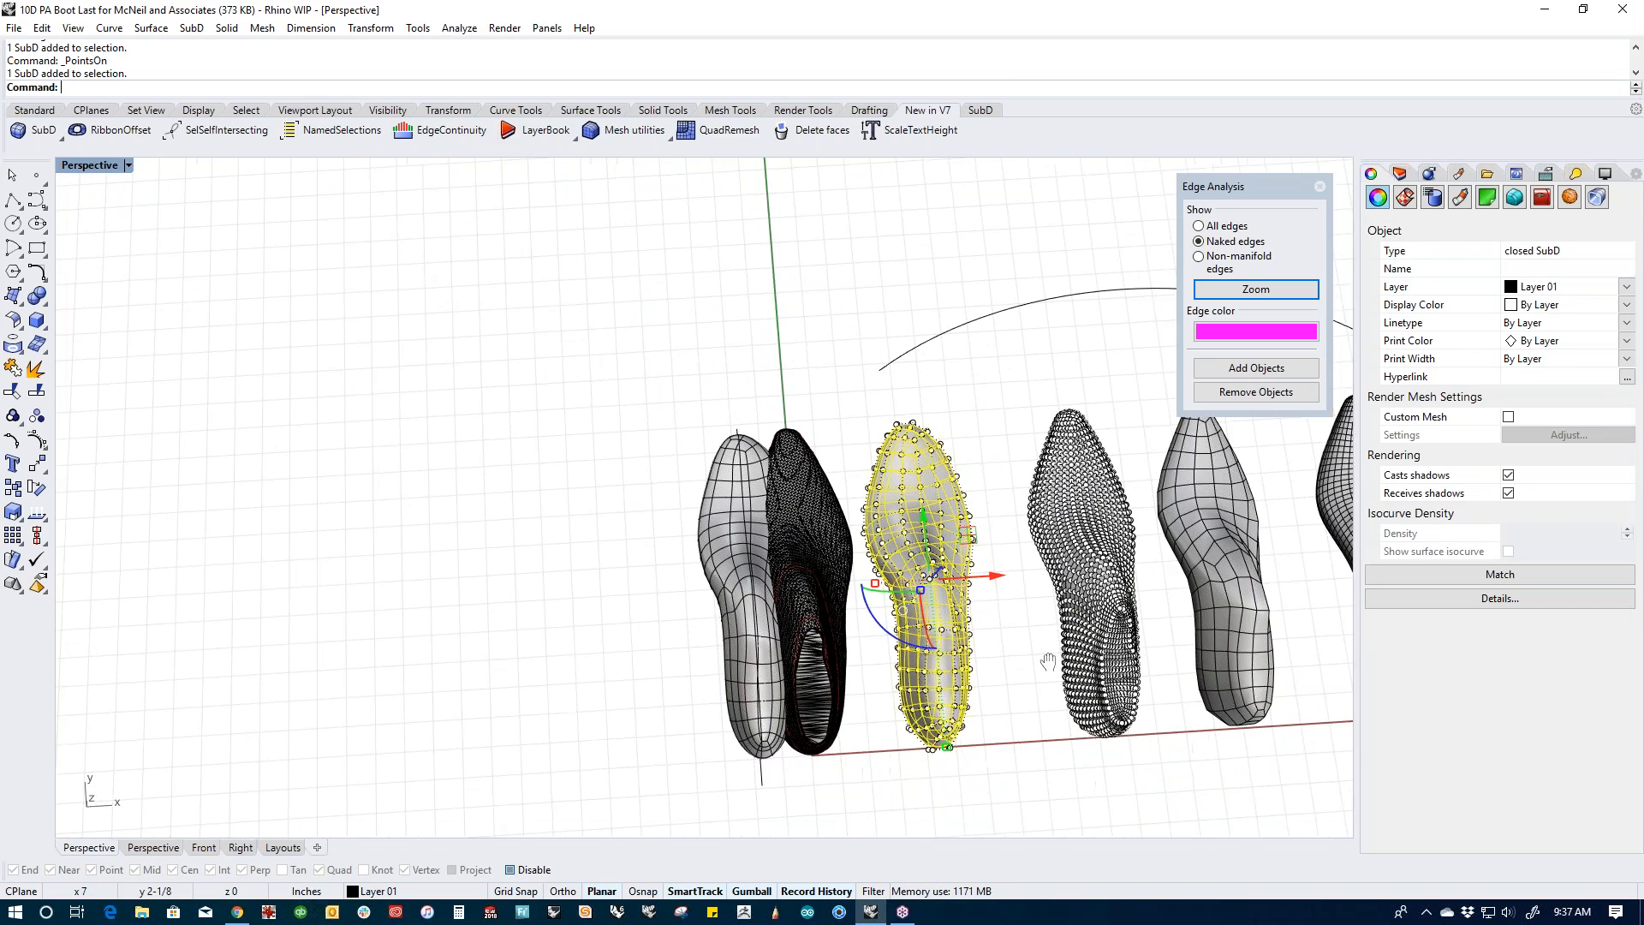
drag(1056, 538, 695, 615)
key(ctrl+i)
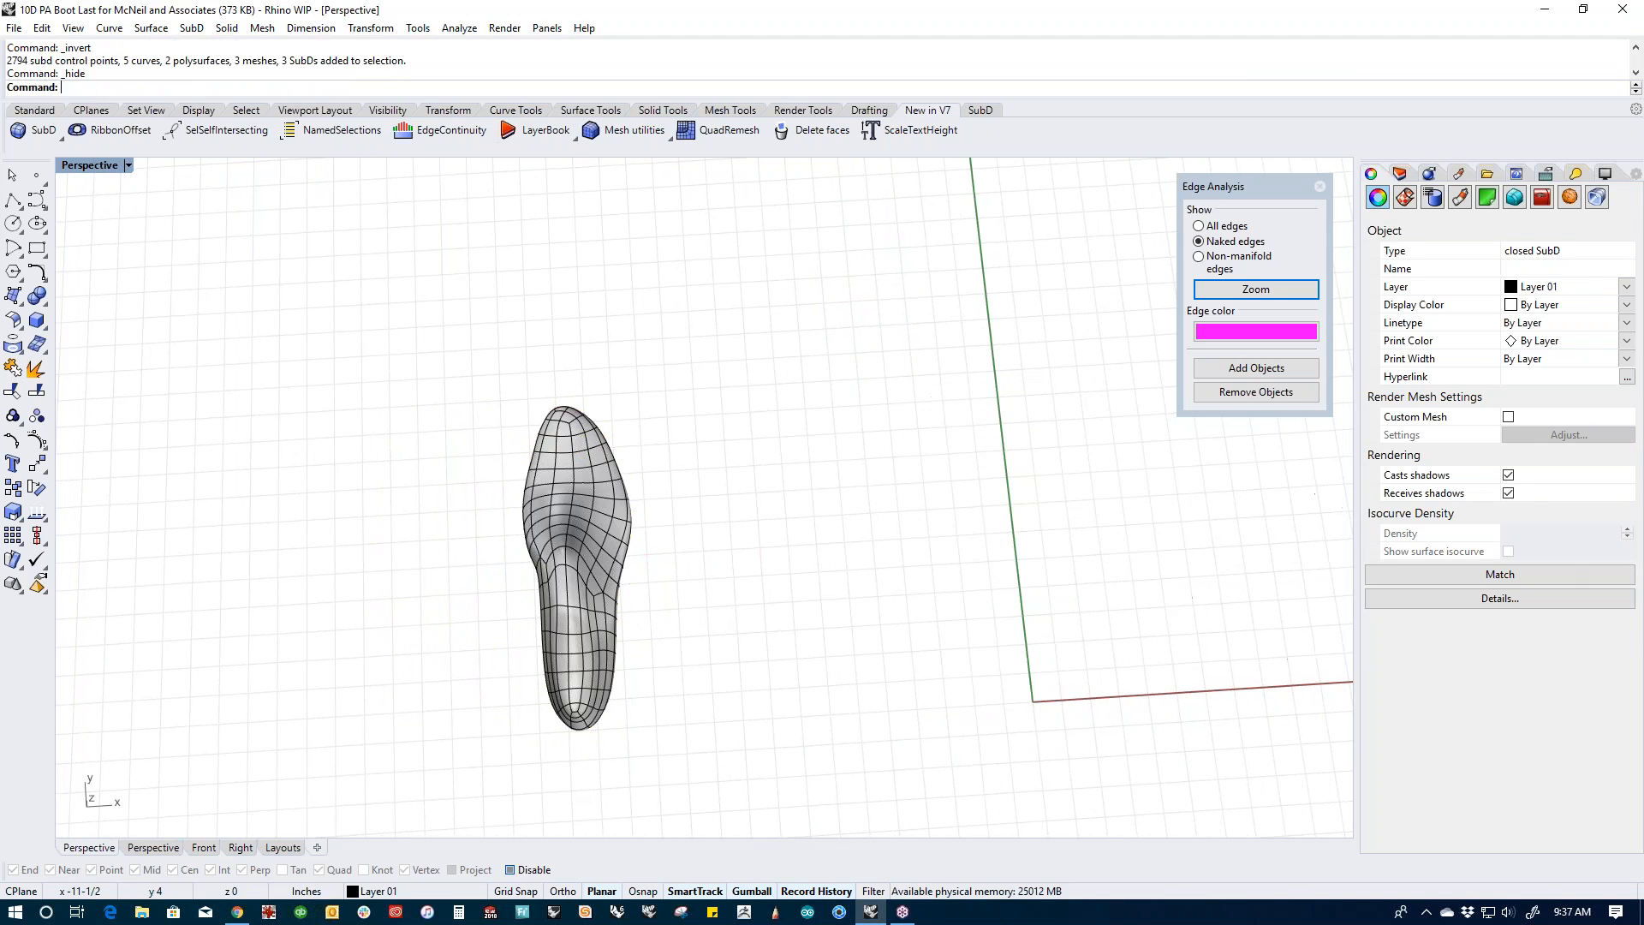
Step: Switch to the world Right view and frame the isolated SubD last from the side
key(ctrl+F2)
right_drag(723, 638, 1017, 715)
key(ctrl+F3)
scroll(889, 644, up, 6)
right_drag(889, 644, 813, 562)
click(831, 568)
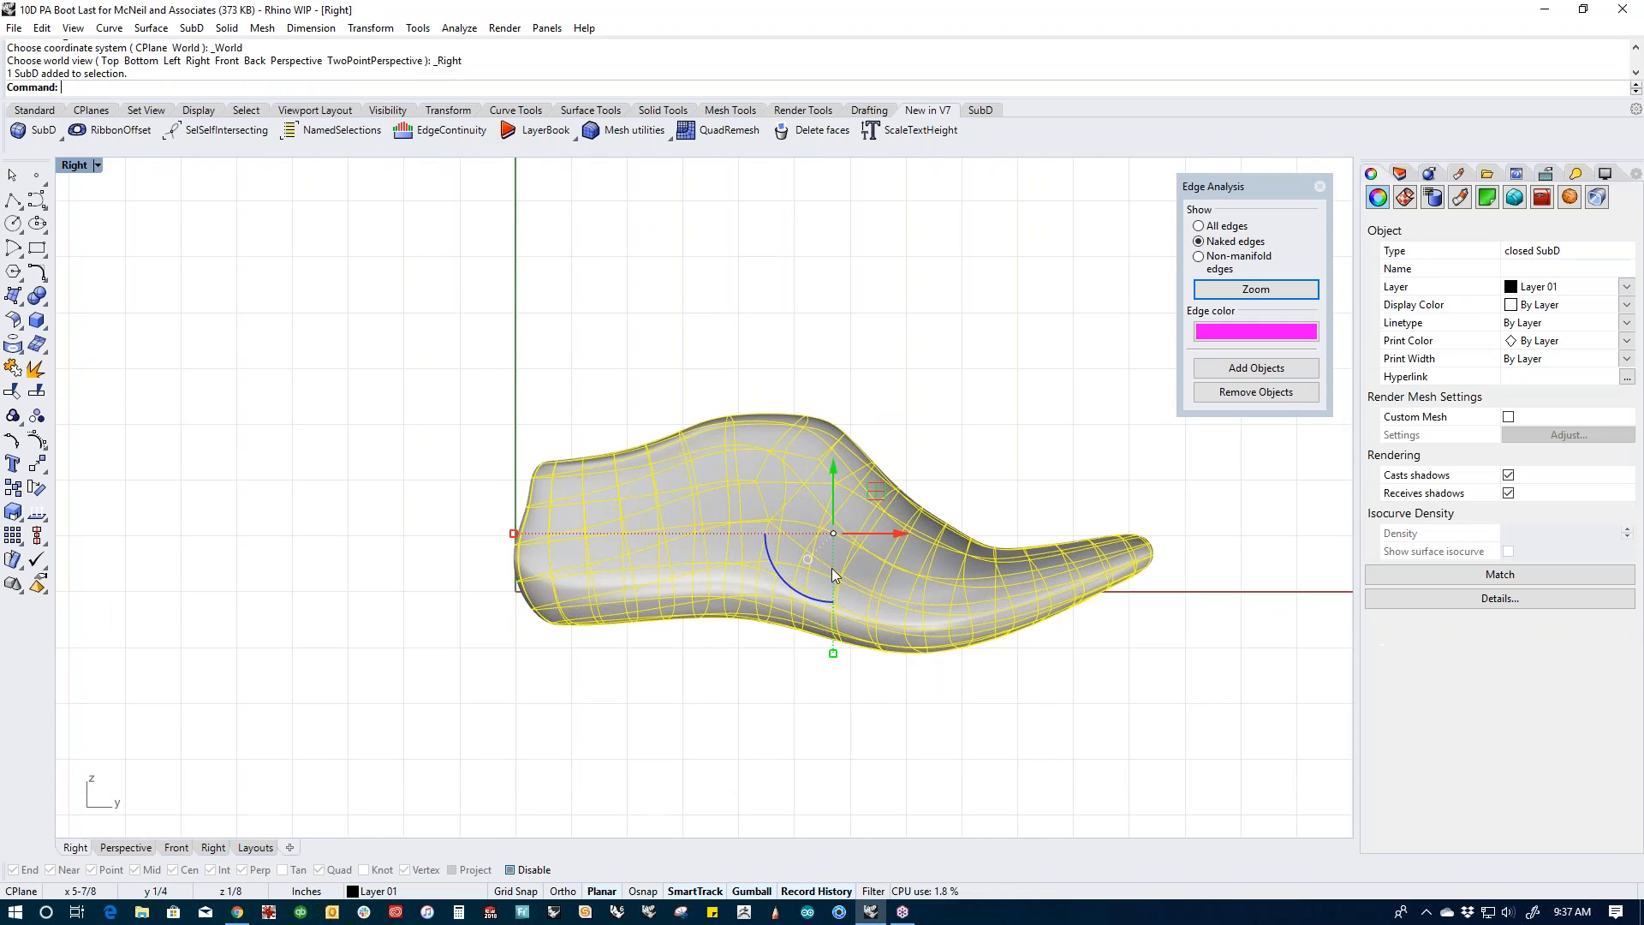
click(380, 519)
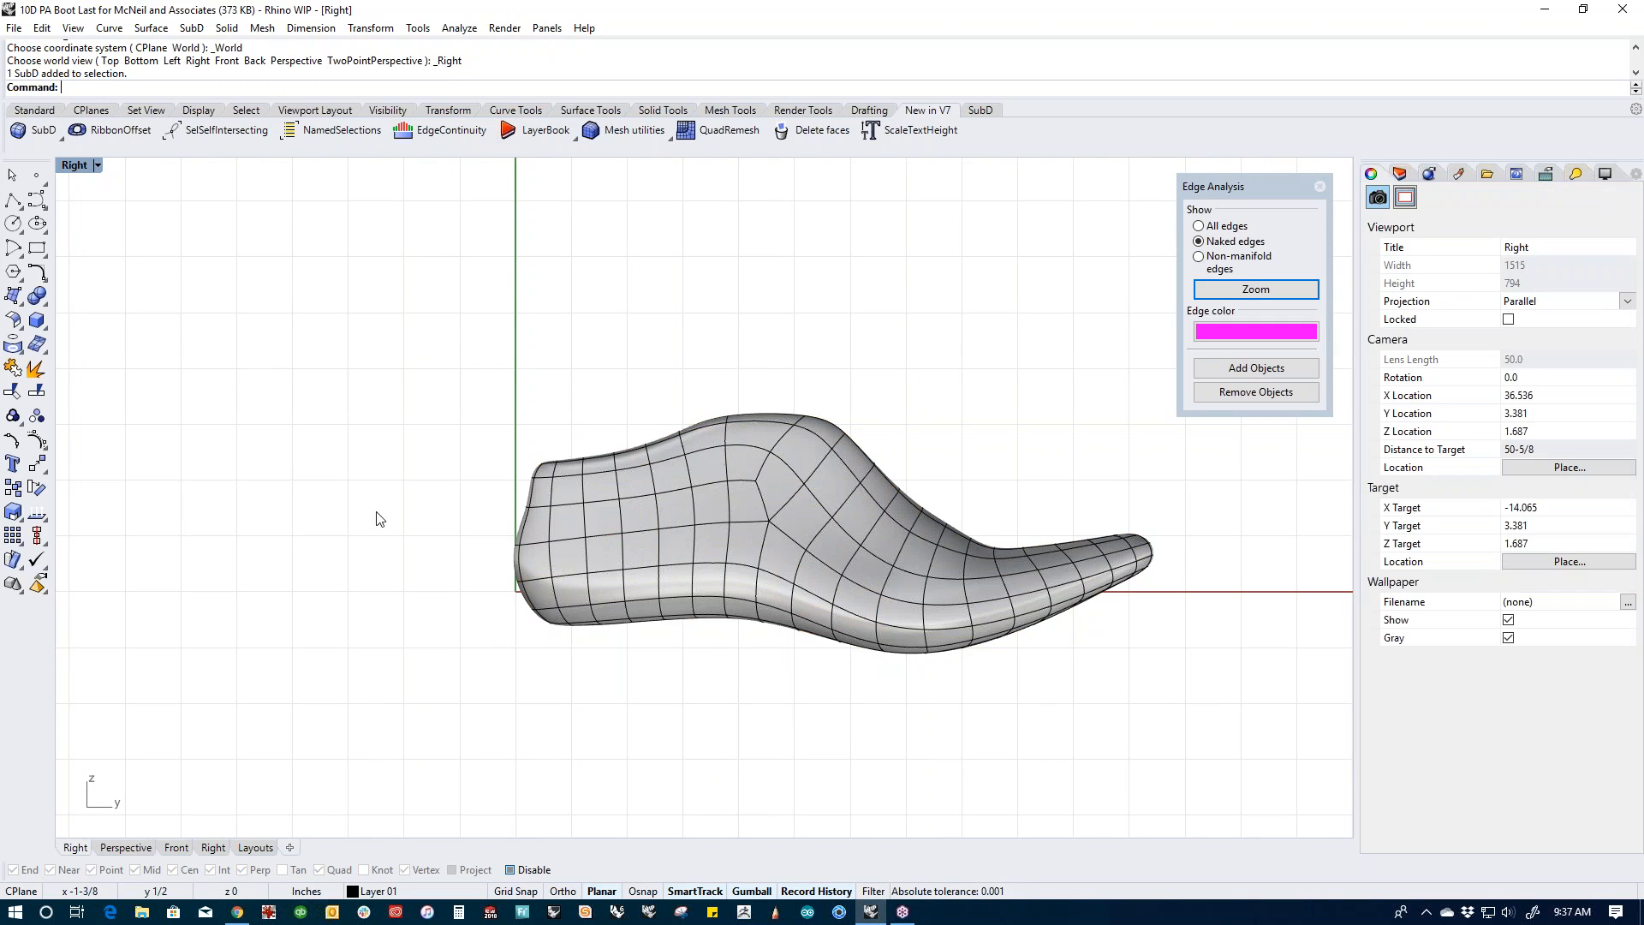
Step: Draw a closed degree-3 control-point curve around the last's side profile, with the heel and toe ends inside the existing outline
click(36, 200)
click(594, 626)
click(556, 559)
click(553, 503)
click(575, 453)
click(609, 442)
click(758, 419)
click(818, 398)
click(864, 492)
click(911, 548)
click(1023, 580)
click(1021, 602)
click(1025, 624)
click(975, 653)
click(839, 640)
click(751, 587)
click(692, 618)
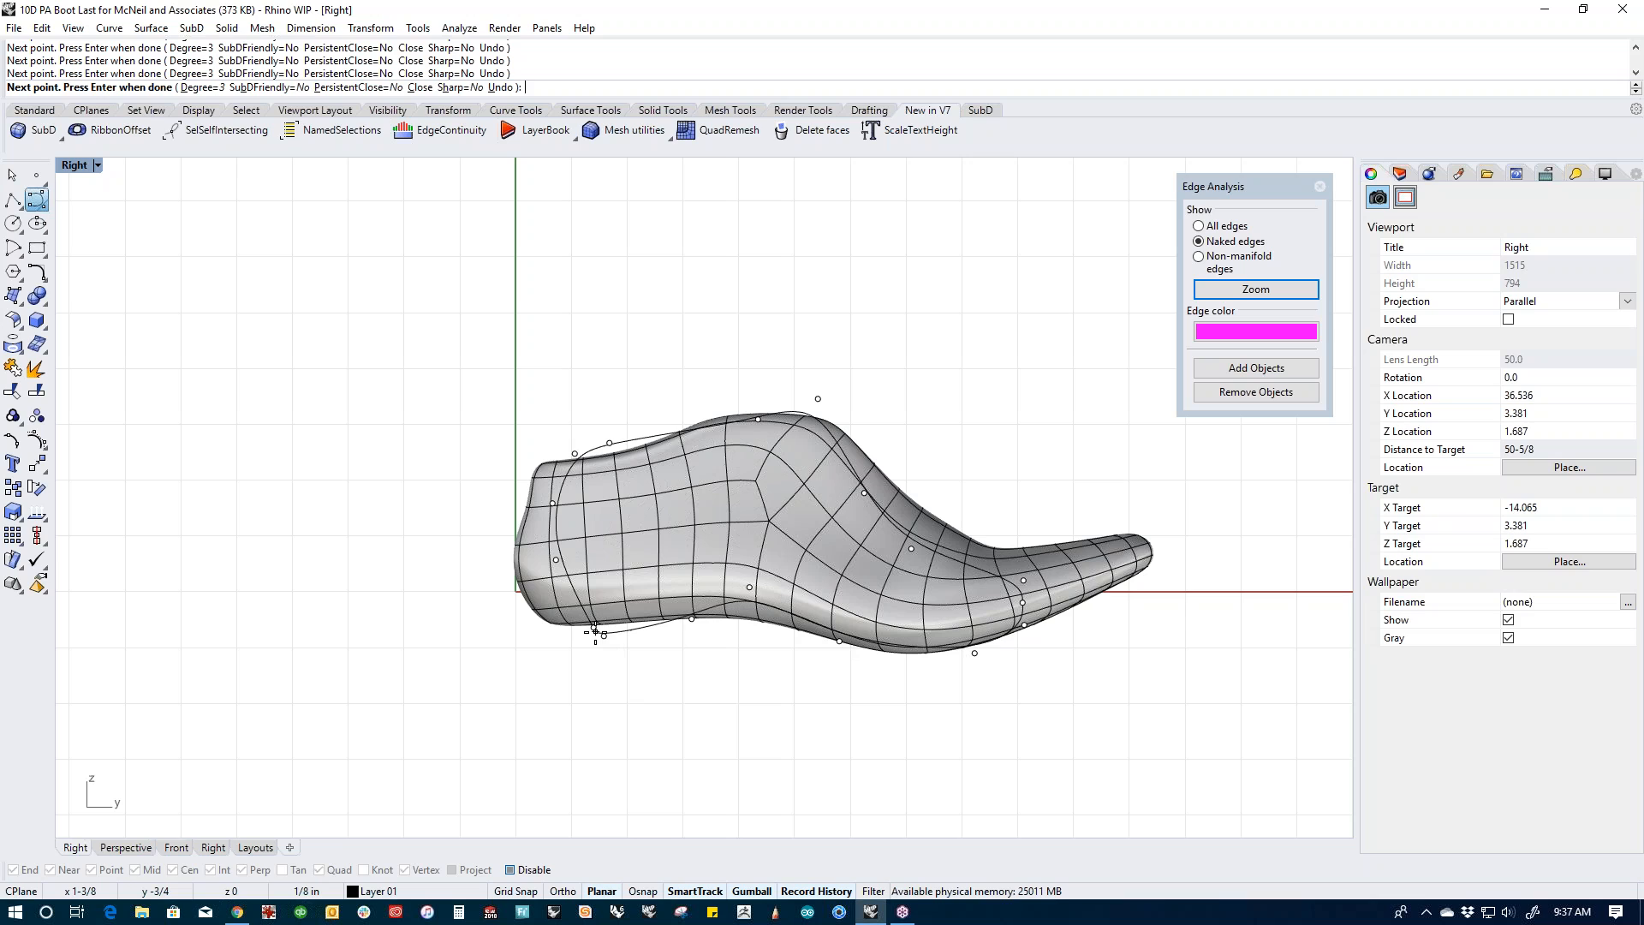
click(595, 632)
Step: Set the display color of the closed profile curve to red
click(643, 634)
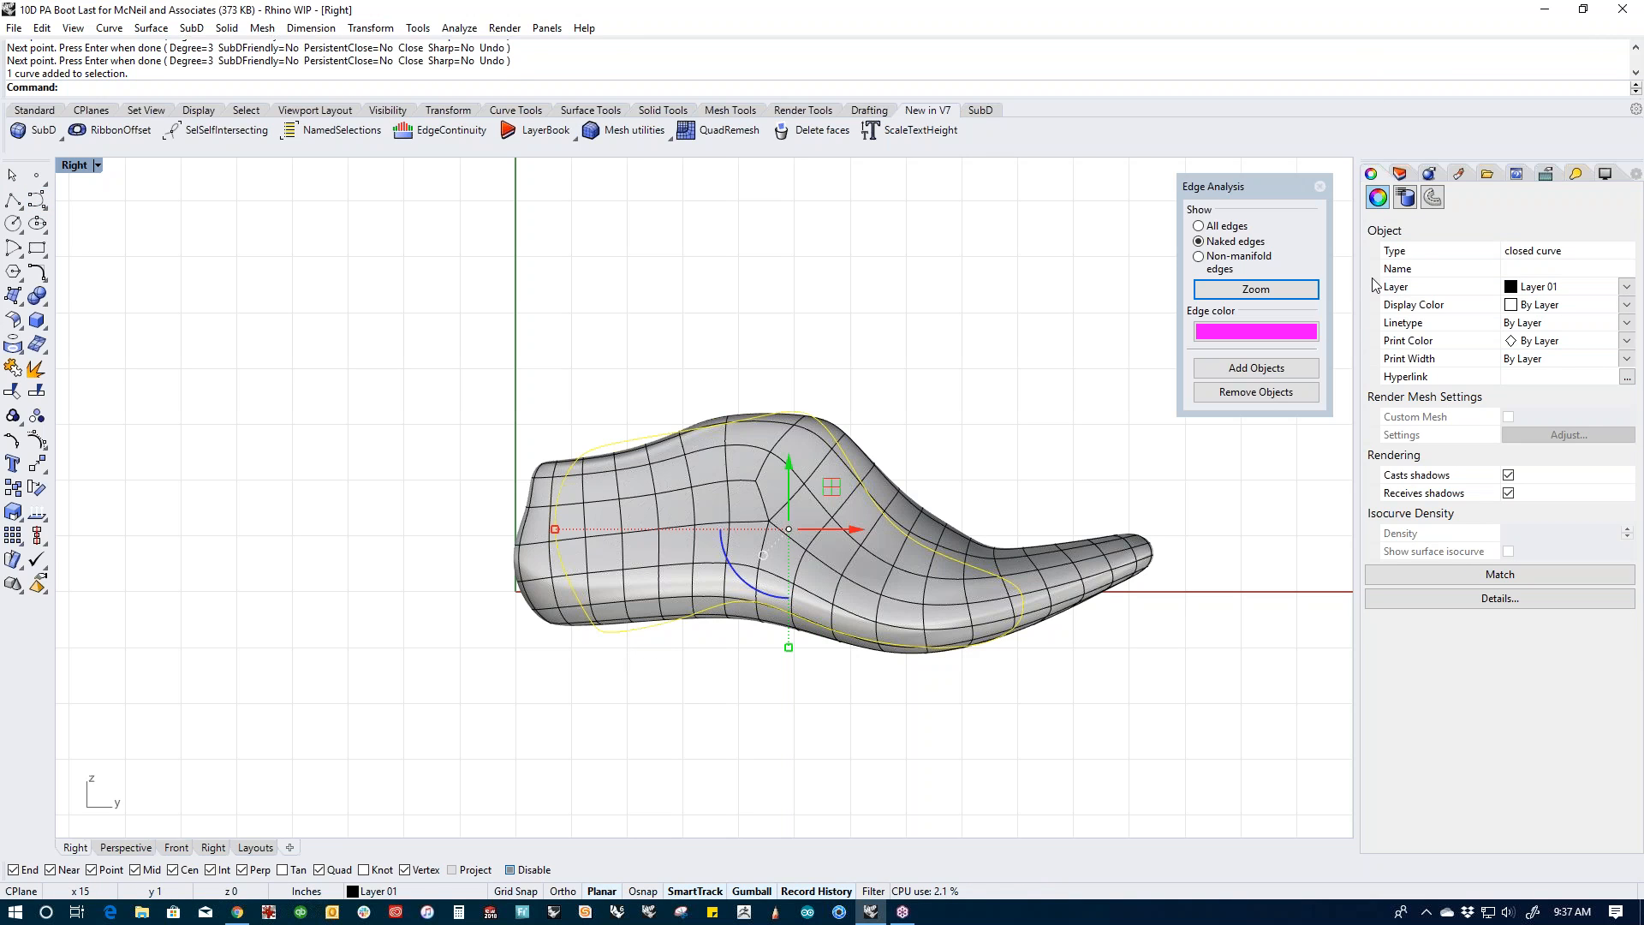
click(1400, 72)
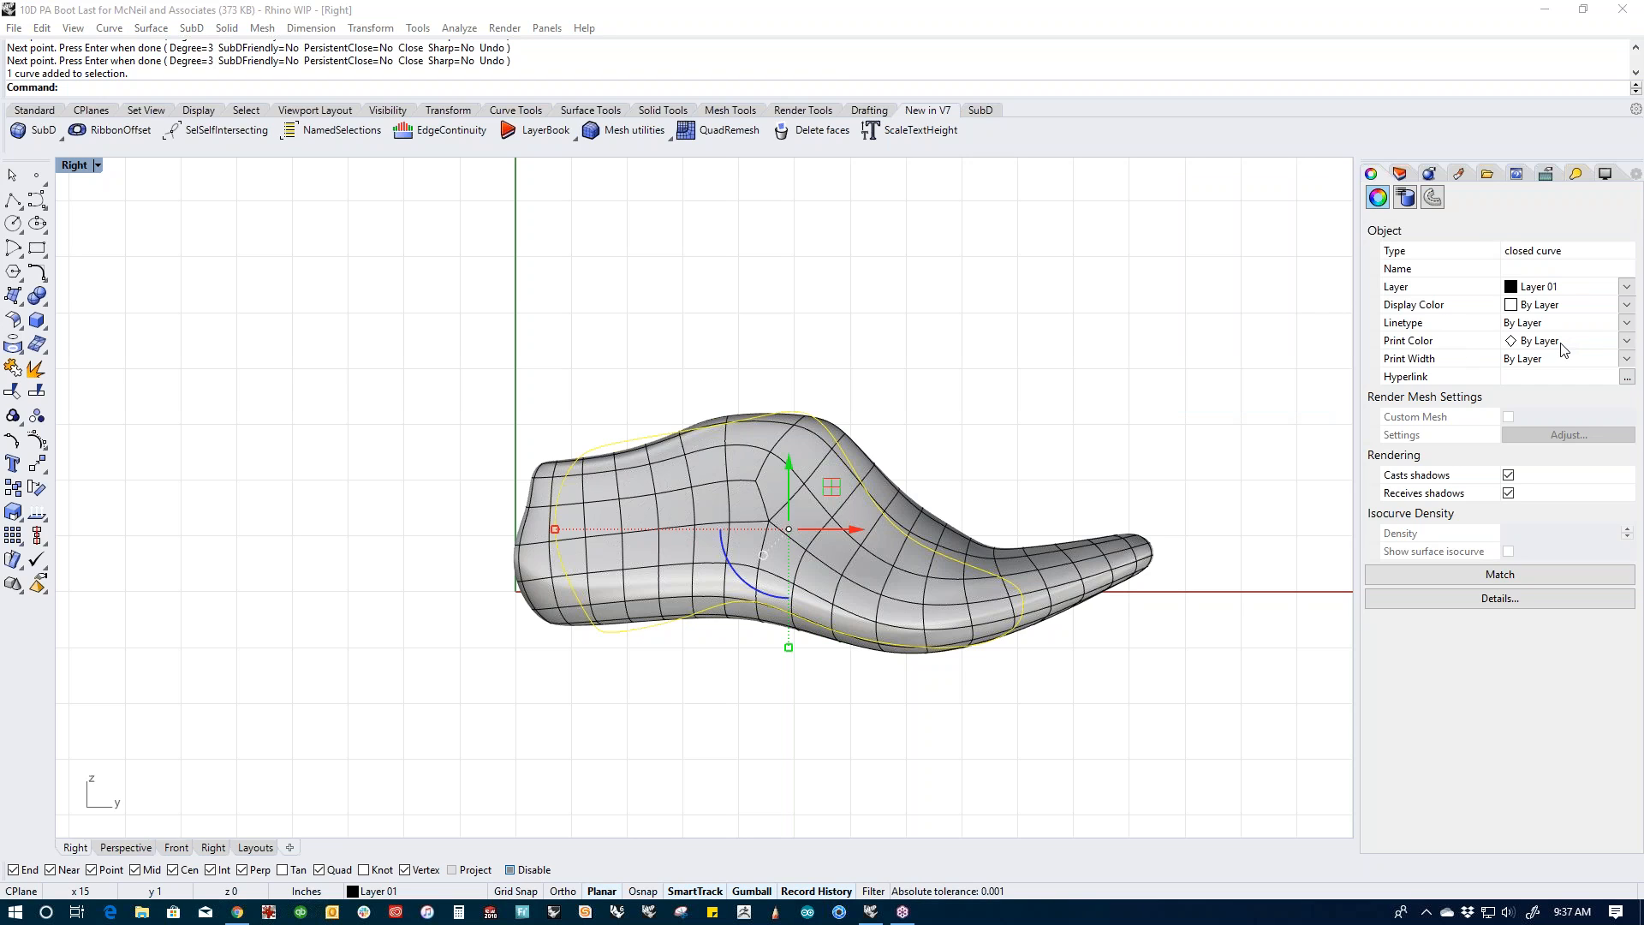
click(1562, 304)
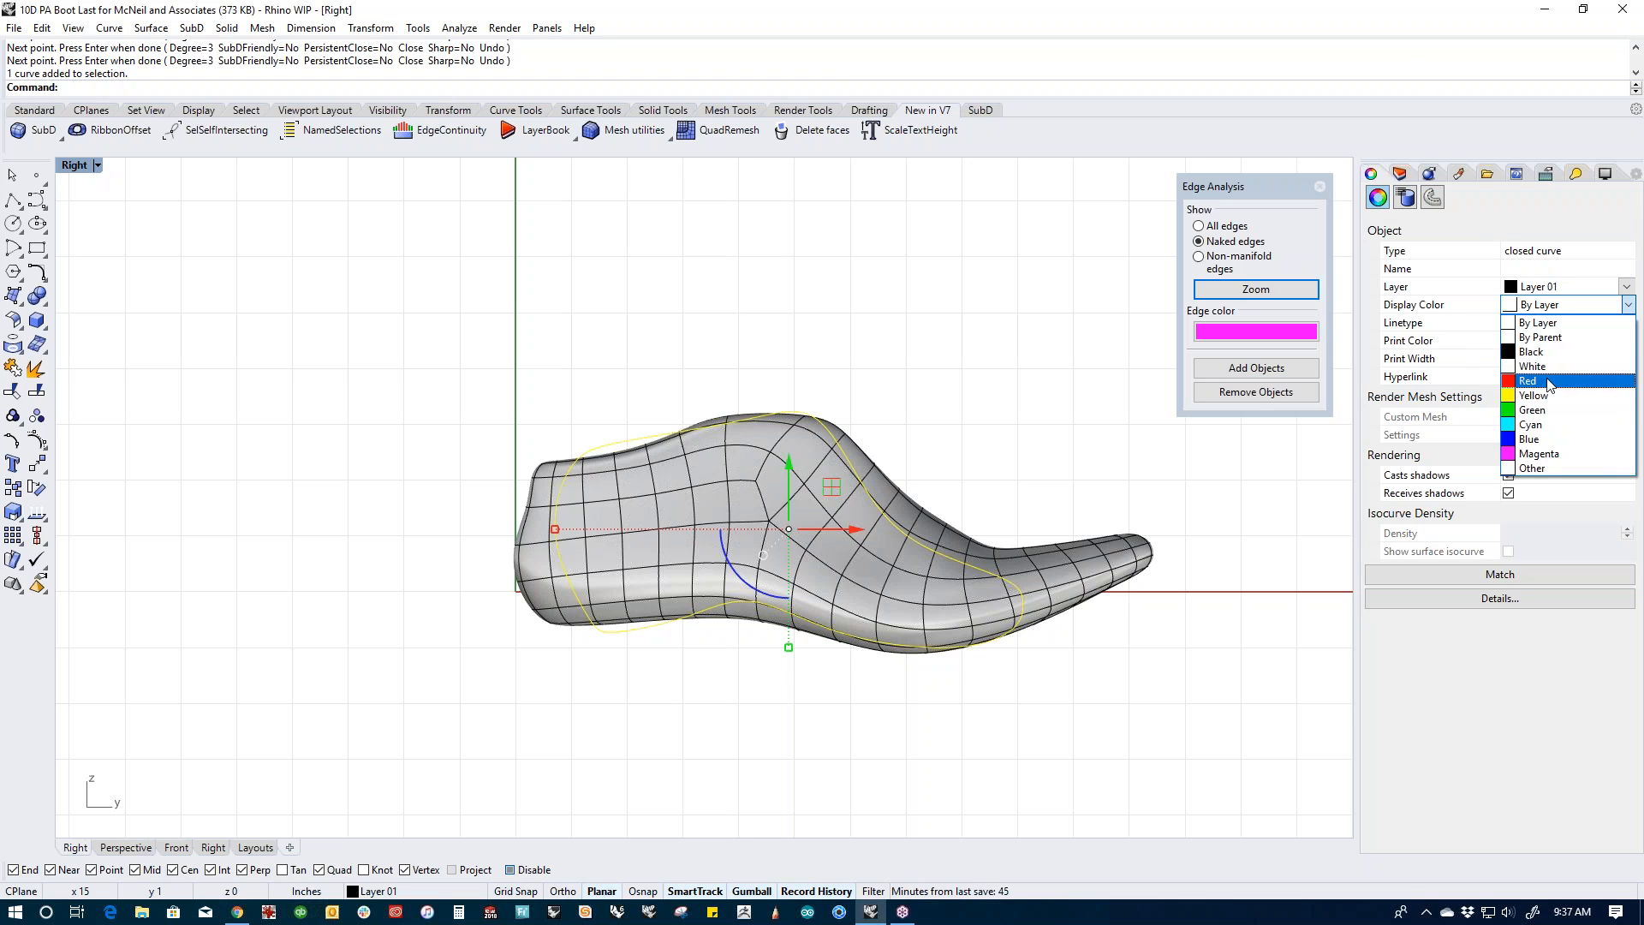
click(1541, 367)
click(1017, 455)
scroll(769, 556, up, 3)
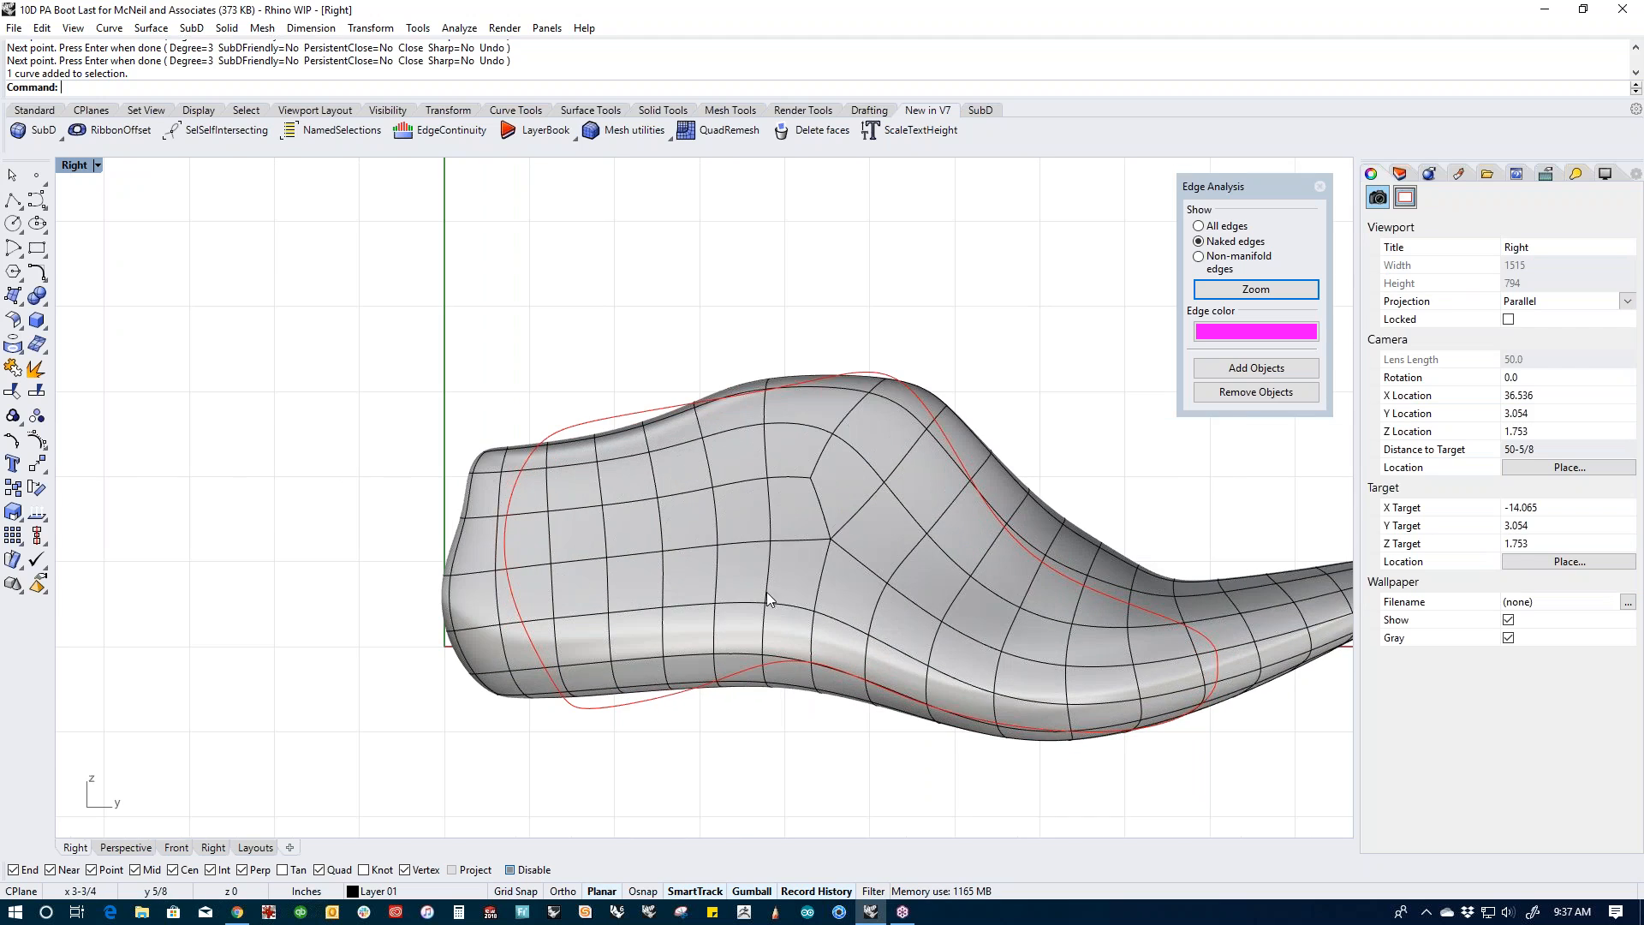
Step: Turn on the SubD's control points and move the heel-end points in the positive Y direction toward the red curve
scroll(768, 593, down, 2)
click(654, 527)
middle_click(701, 638)
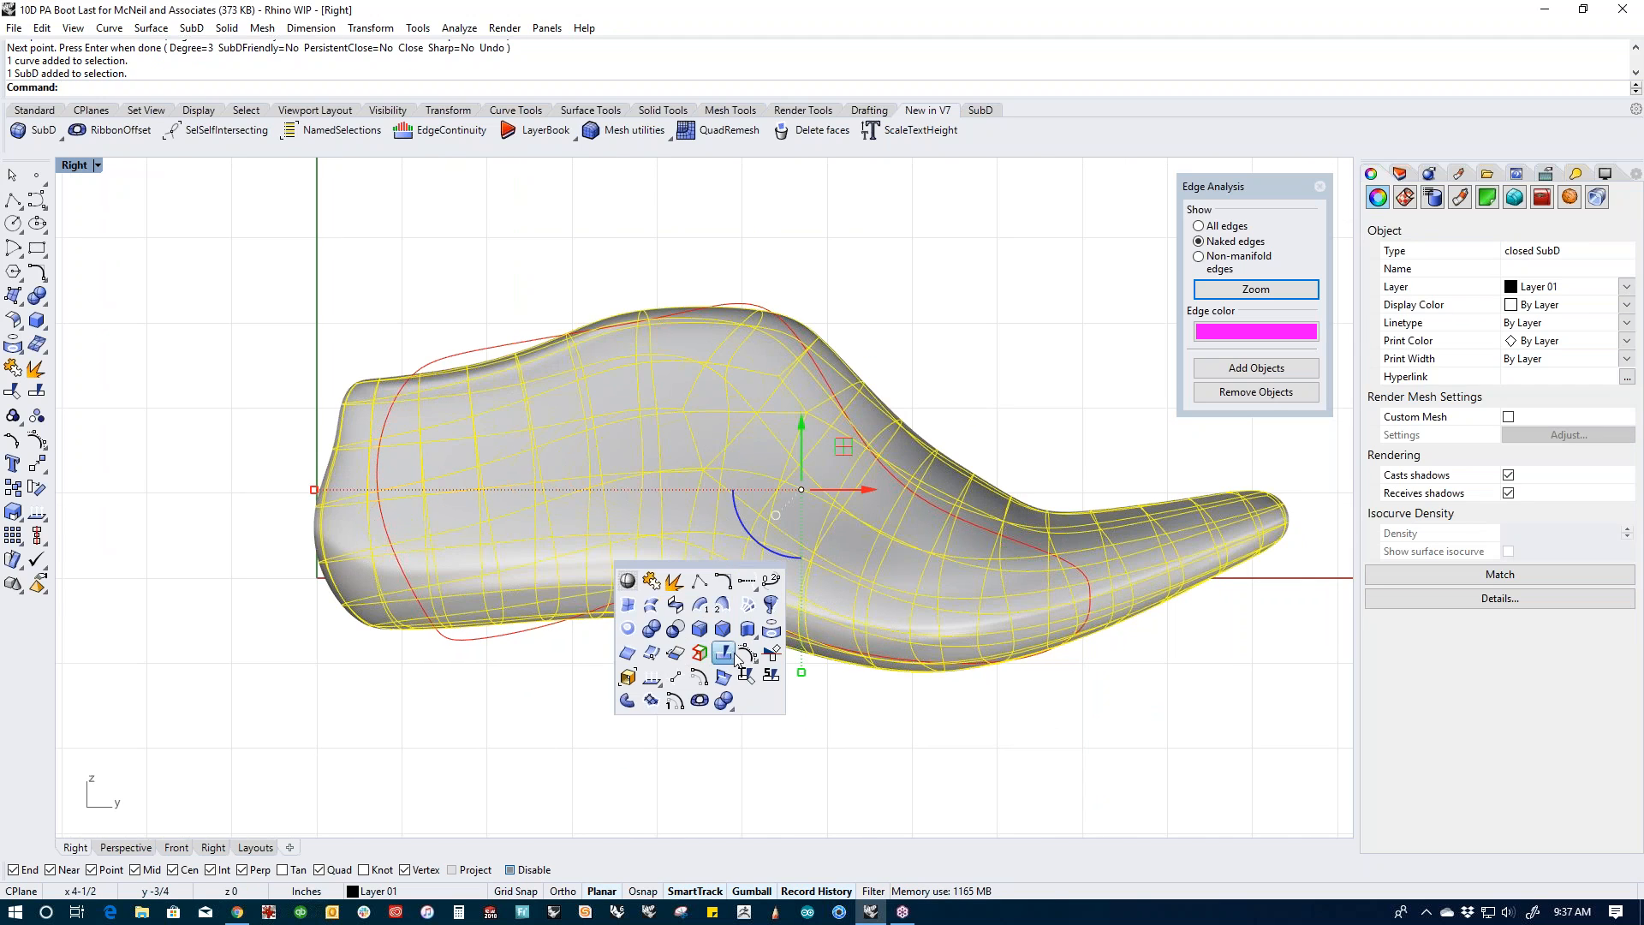
click(741, 653)
scroll(346, 536, up, 2)
drag(164, 232, 560, 727)
mouse_move(480, 483)
mouse_down()
mouse_move(561, 483)
mouse_move(482, 488)
mouse_up()
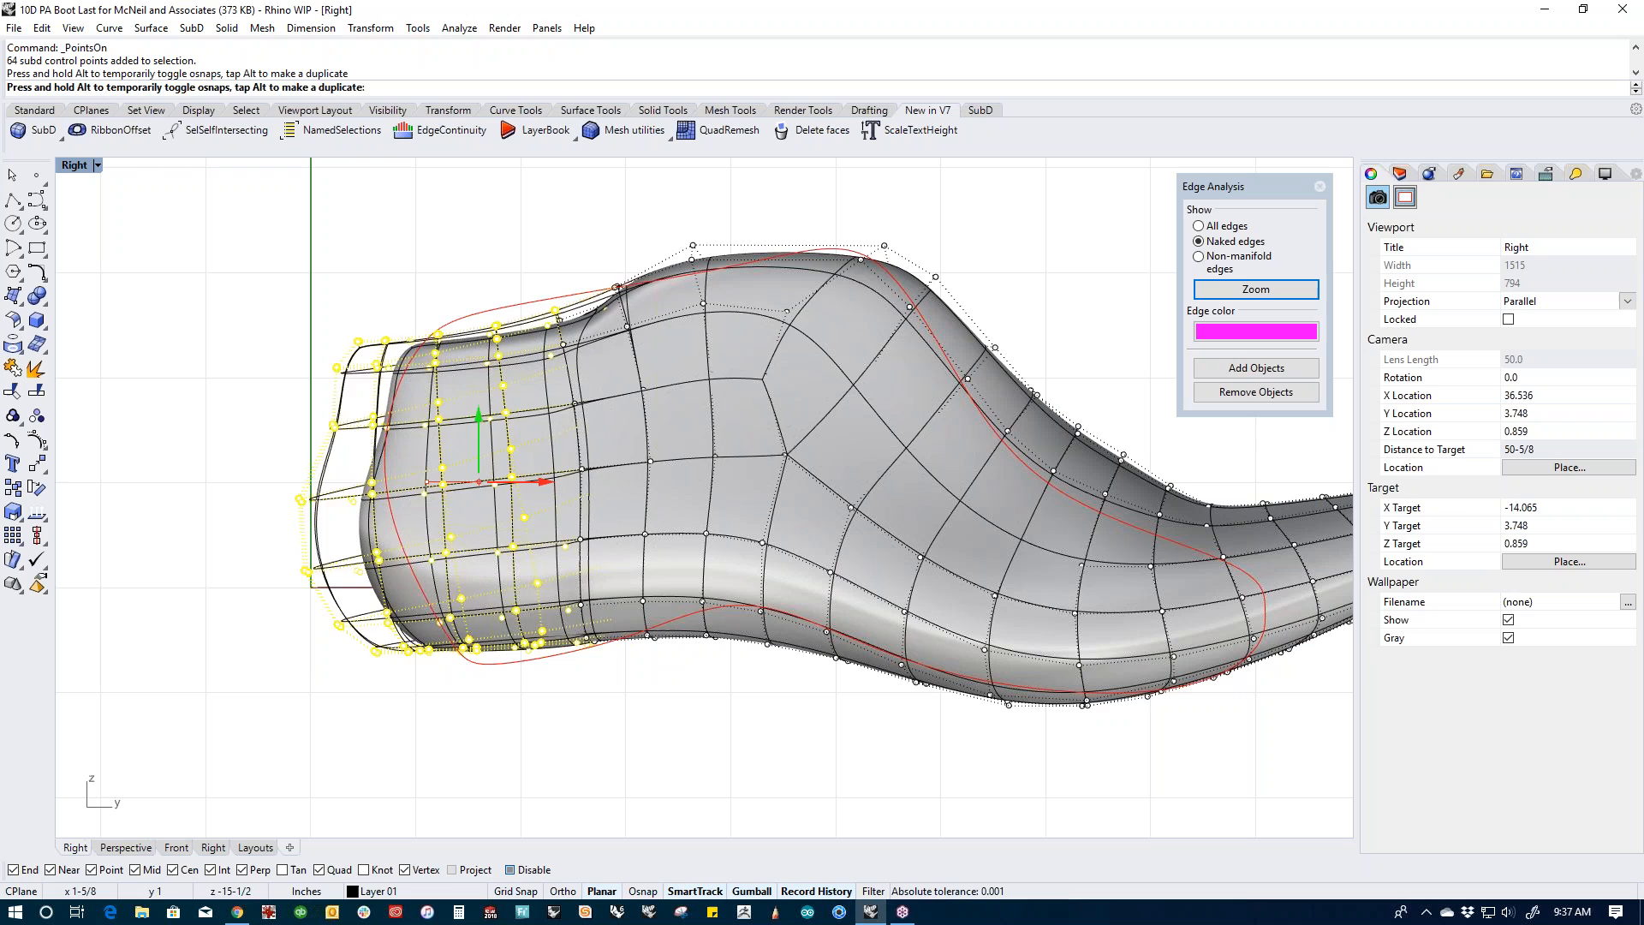
click(540, 742)
Step: Move the control points along the back edge and lower heel corner forward to match the red curve
drag(330, 486, 384, 501)
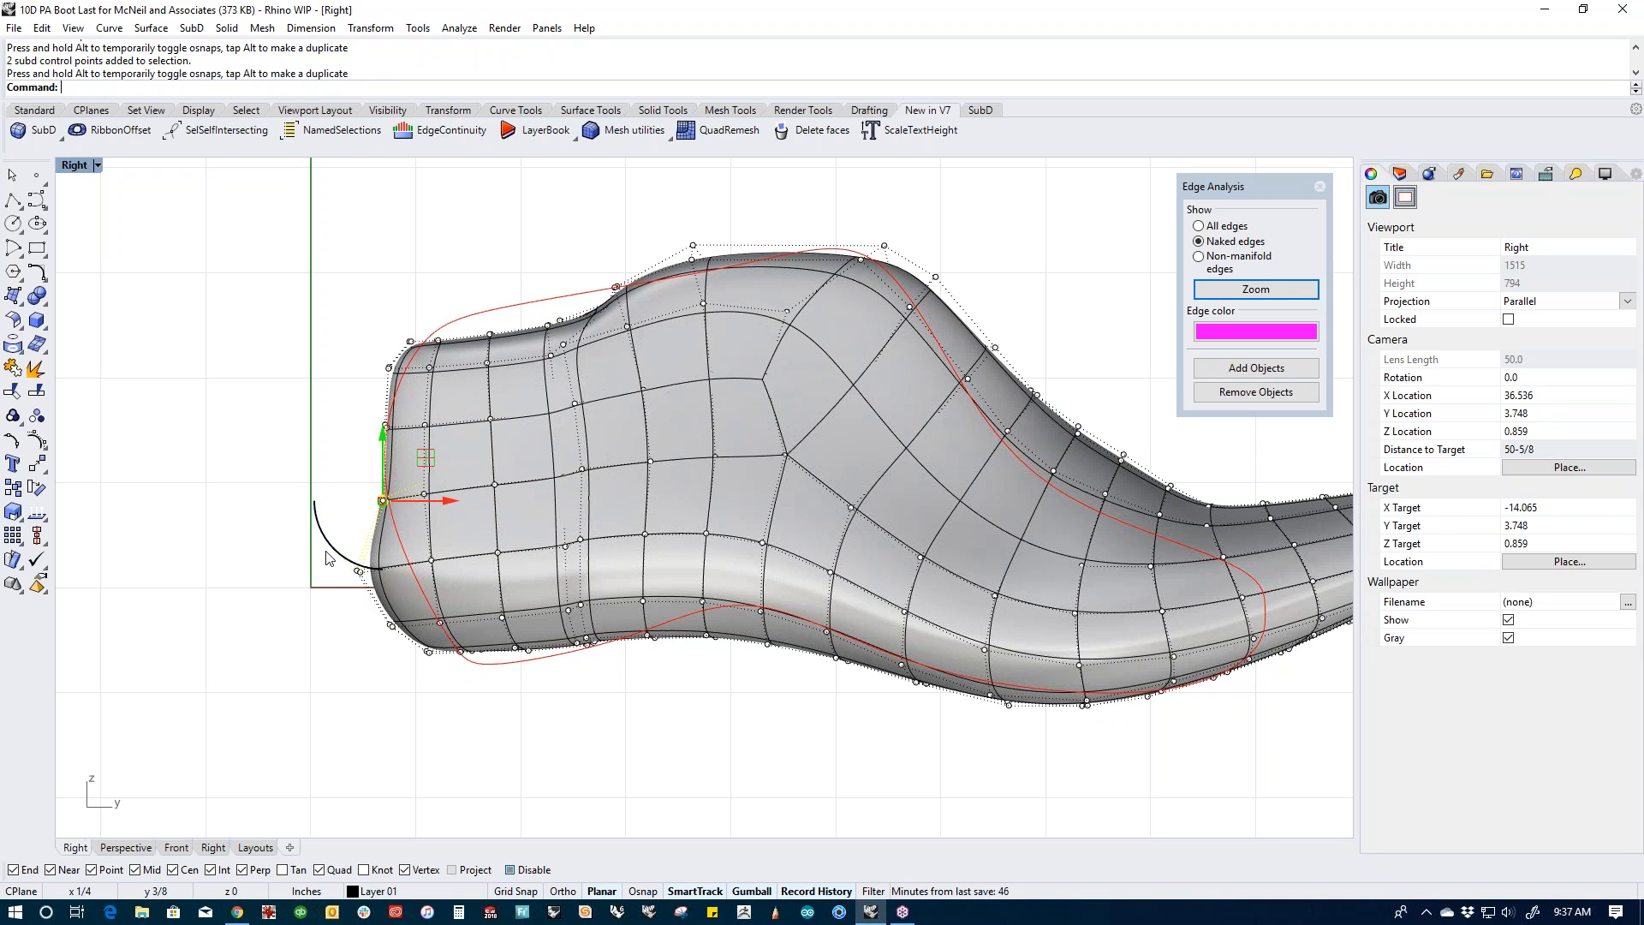
drag(332, 550, 503, 563)
click(361, 623)
drag(367, 603, 461, 621)
click(453, 682)
click(467, 727)
scroll(467, 659, up, 3)
drag(313, 572, 523, 633)
drag(477, 558, 546, 583)
click(605, 692)
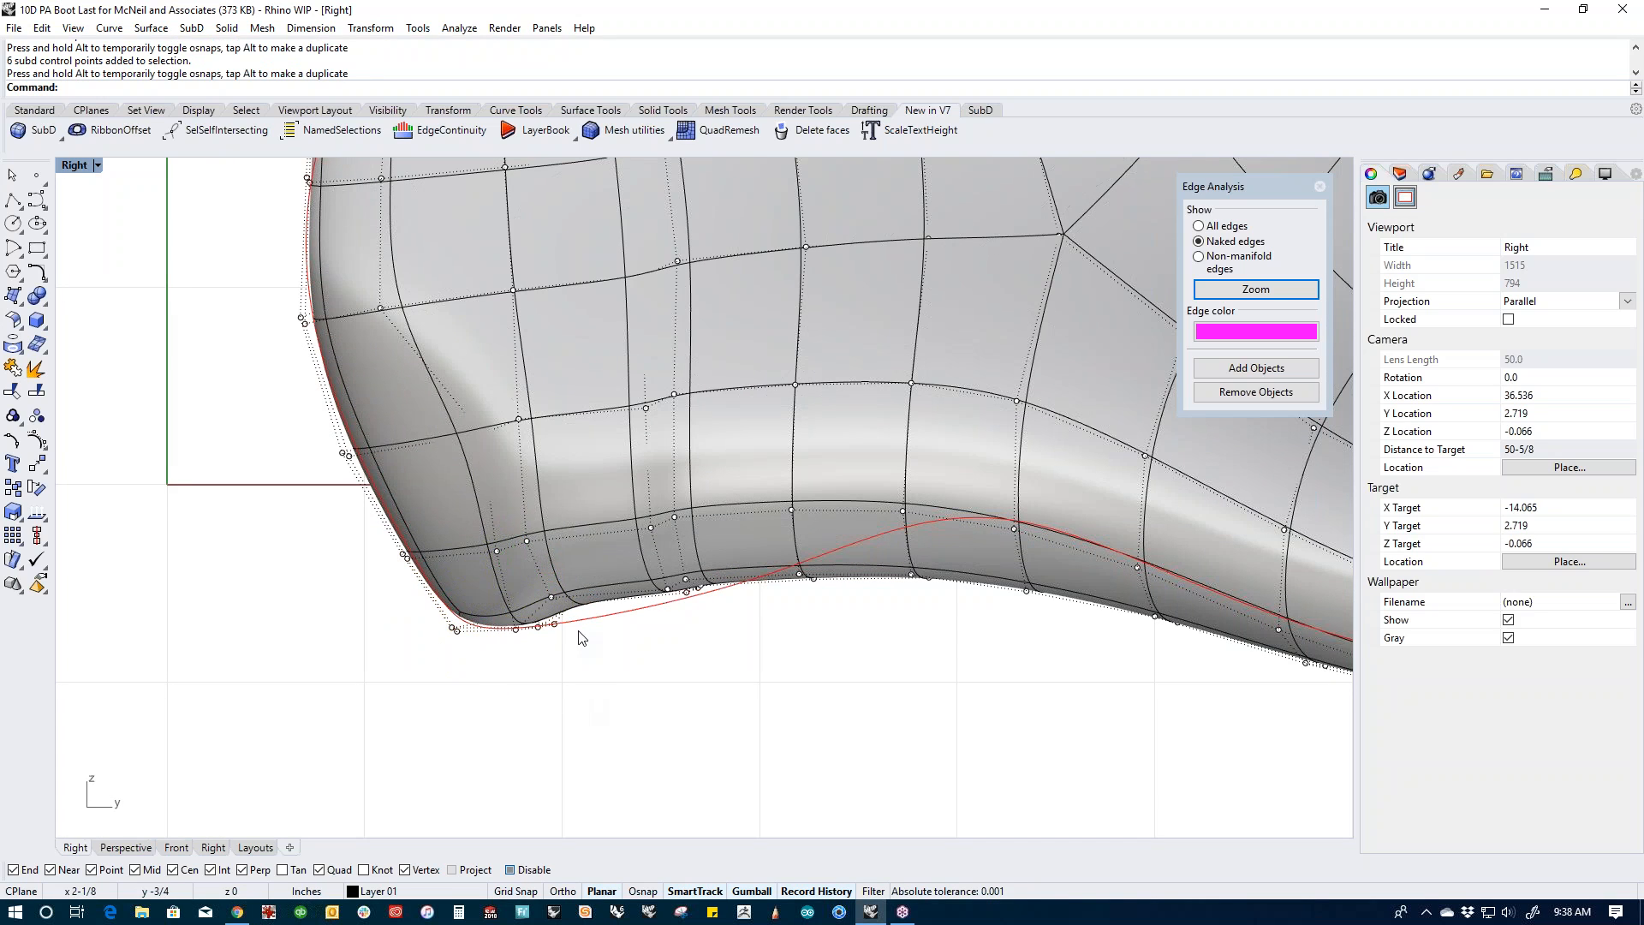
Step: Set the Right view to wireframe display and adjust the sole control points near the lower heel corner
scroll(582, 638, up, 4)
middle_click(548, 617)
click(536, 597)
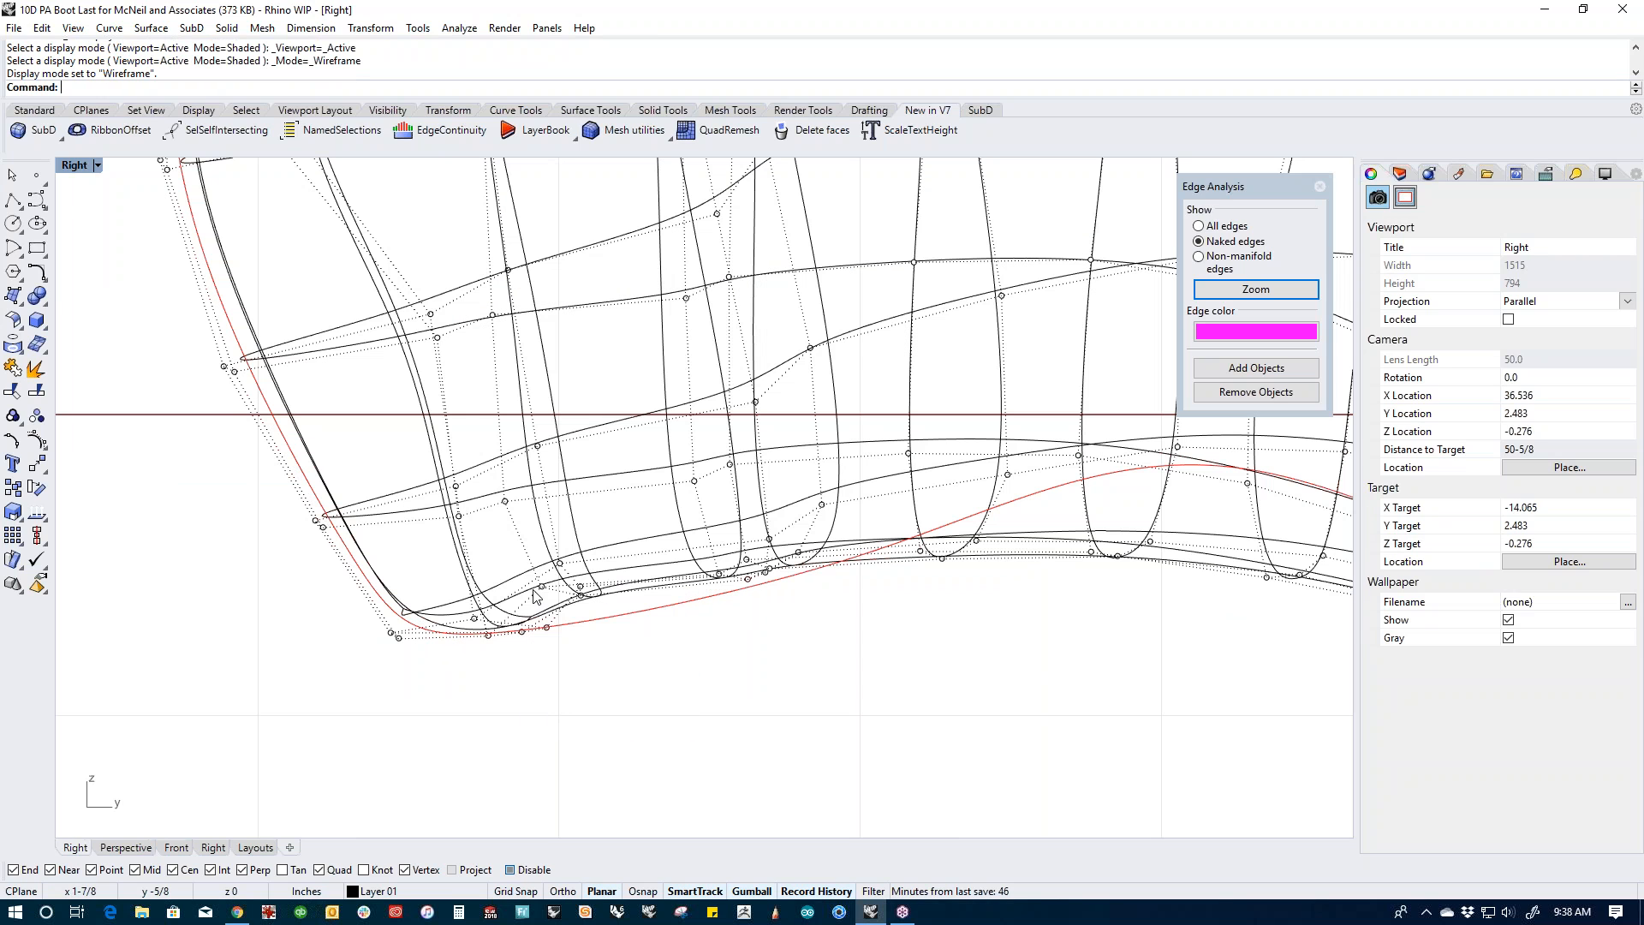
drag(513, 554, 647, 592)
click(613, 649)
Step: Raise the groups of control points along the arch of the sole to follow the red curve
drag(733, 668, 844, 494)
right_drag(1015, 683, 668, 724)
drag(732, 673, 869, 451)
drag(684, 721, 808, 423)
drag(843, 664, 1023, 463)
drag(947, 512, 947, 412)
right_drag(1094, 731, 911, 745)
drag(878, 735, 1045, 508)
drag(939, 533, 942, 522)
Step: Raise the sole control points ahead of the arch slightly to meet the red curve
scroll(904, 712, down, 2)
right_drag(905, 713, 572, 665)
drag(699, 738, 871, 605)
drag(765, 600, 765, 544)
scroll(673, 763, down, 4)
right_drag(674, 763, 505, 723)
drag(624, 761, 981, 599)
drag(799, 589, 800, 573)
click(1013, 700)
Step: Raise the control points along the heel's top edge to match the red curve
scroll(1013, 700, down, 6)
right_drag(1013, 700, 1044, 676)
scroll(433, 409, up, 5)
drag(338, 335, 480, 412)
click(429, 371)
drag(405, 338, 405, 291)
drag(505, 285, 644, 443)
drag(478, 282, 625, 452)
drag(554, 319, 554, 265)
key(Escape)
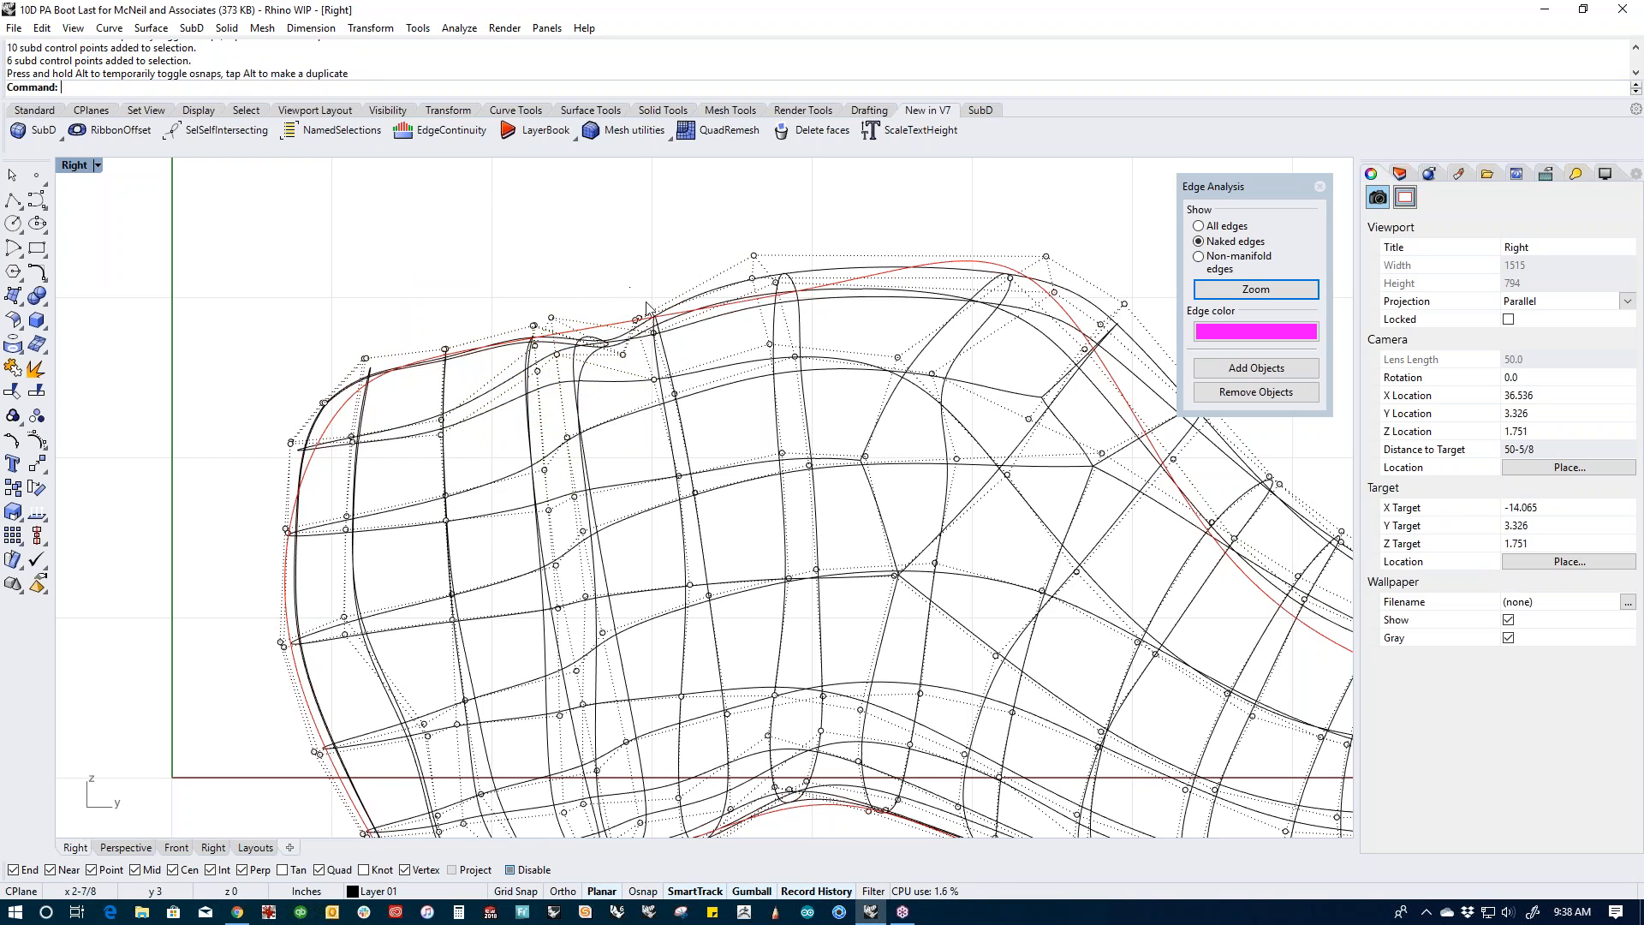
Step: Turn off the control points and review the reshaped last against the red profile curve
scroll(654, 318, down, 4)
right_drag(695, 523, 553, 561)
scroll(668, 518, down, 2)
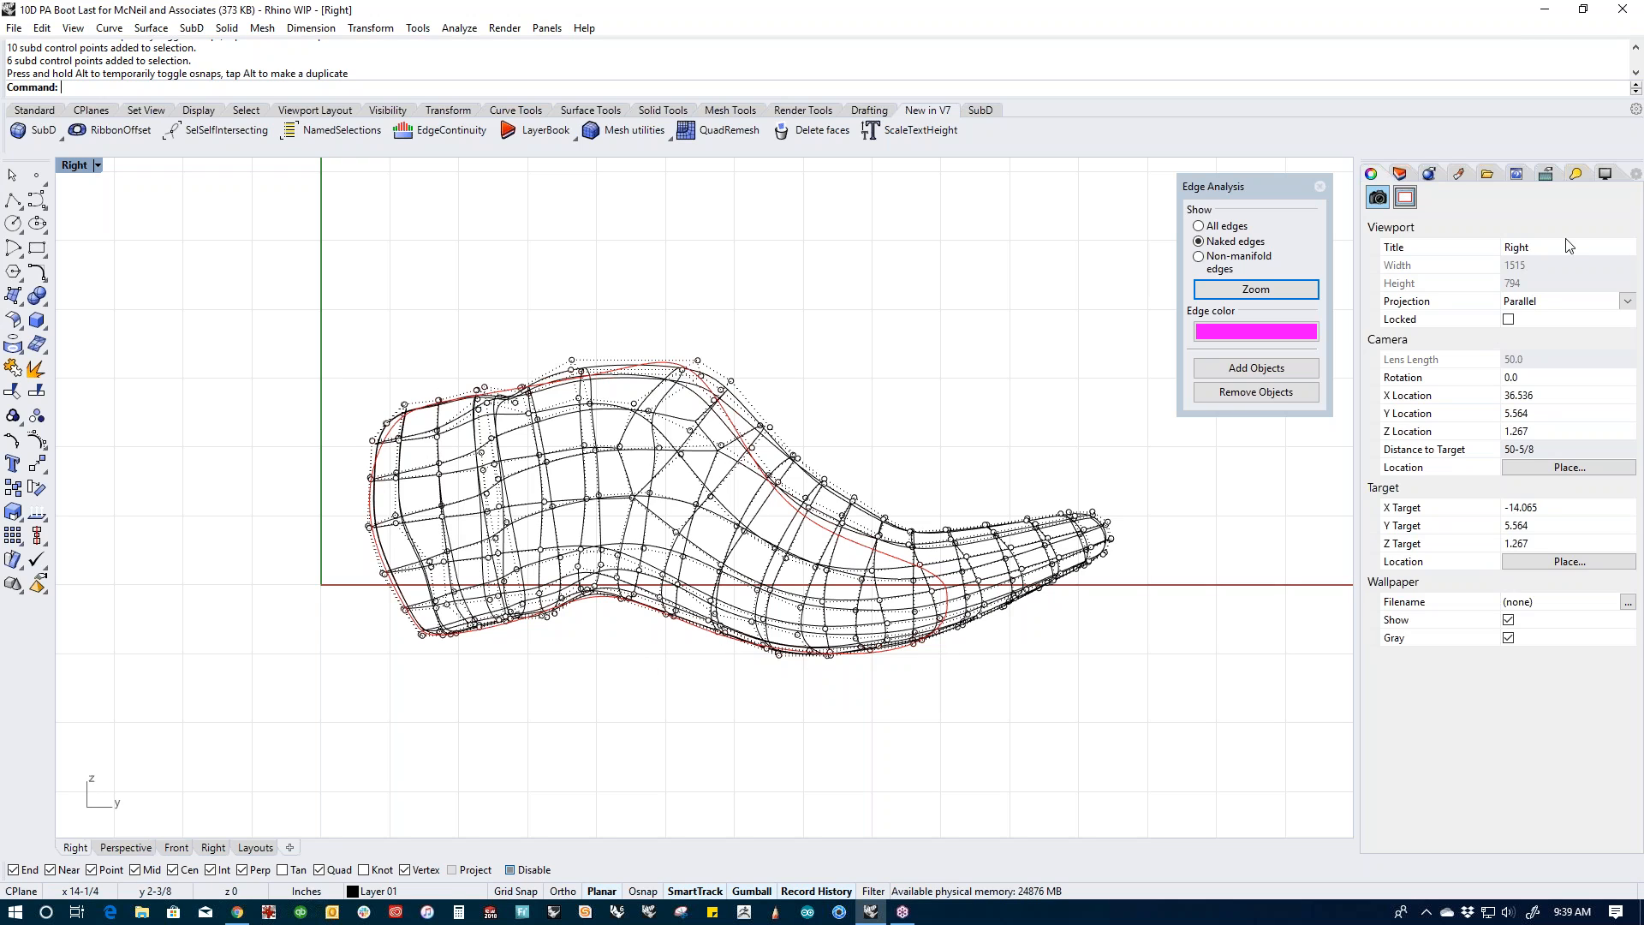
key(Escape)
right_drag(993, 690, 936, 693)
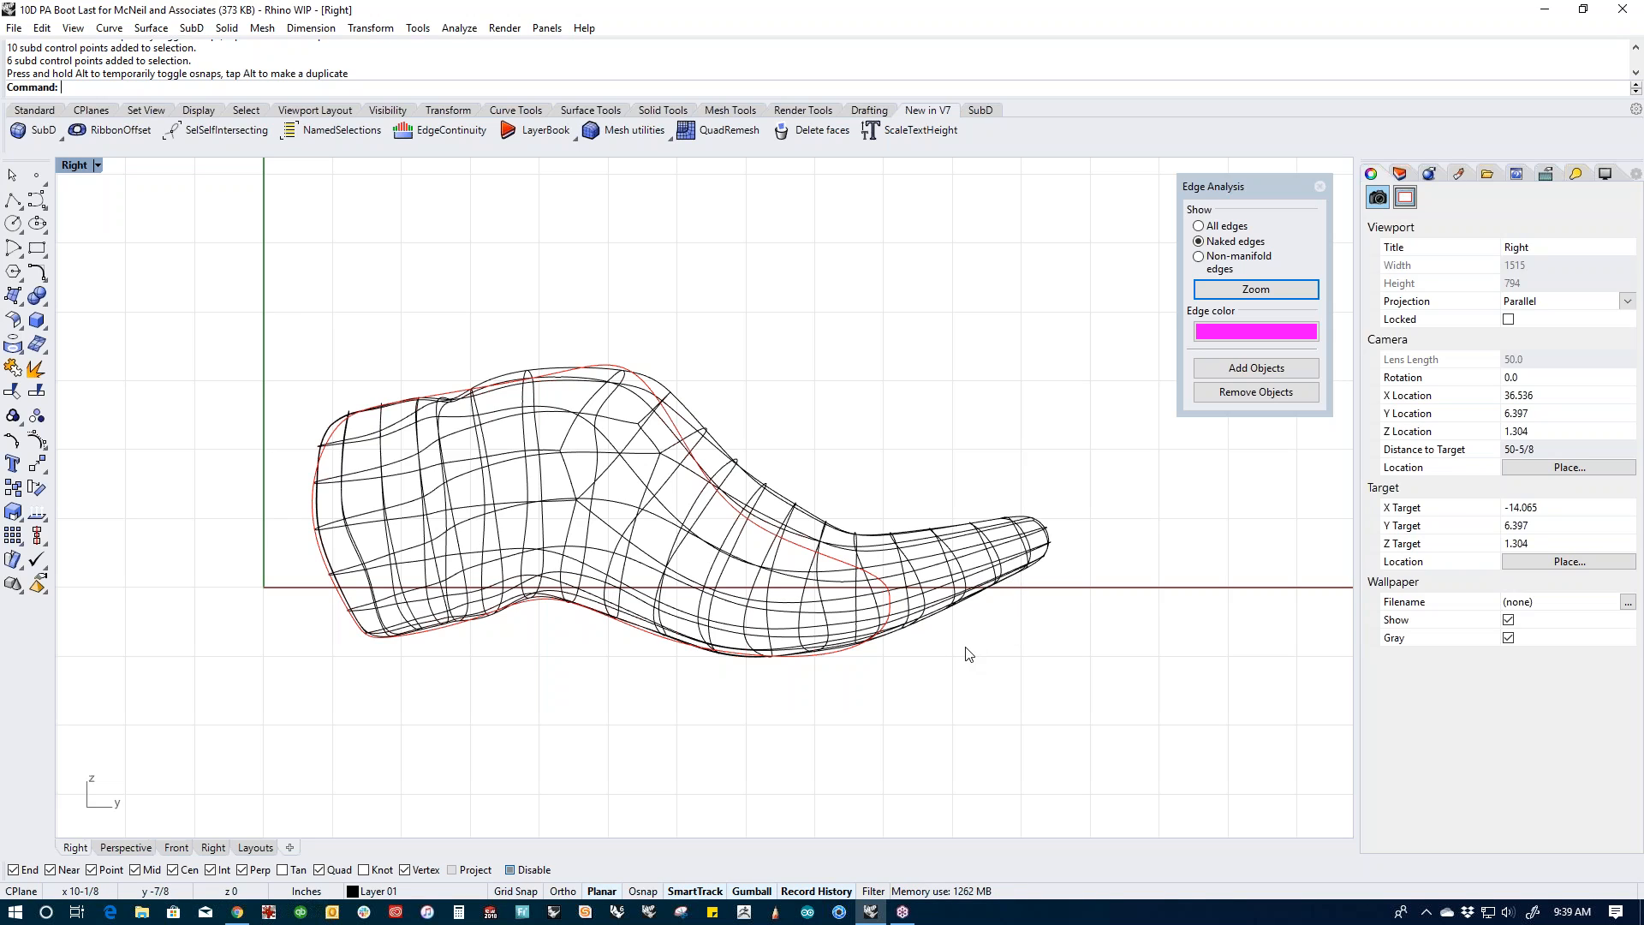
Step: Remove the reshaped last and its red curve from view and show the hidden lasts in the Perspective view
click(885, 587)
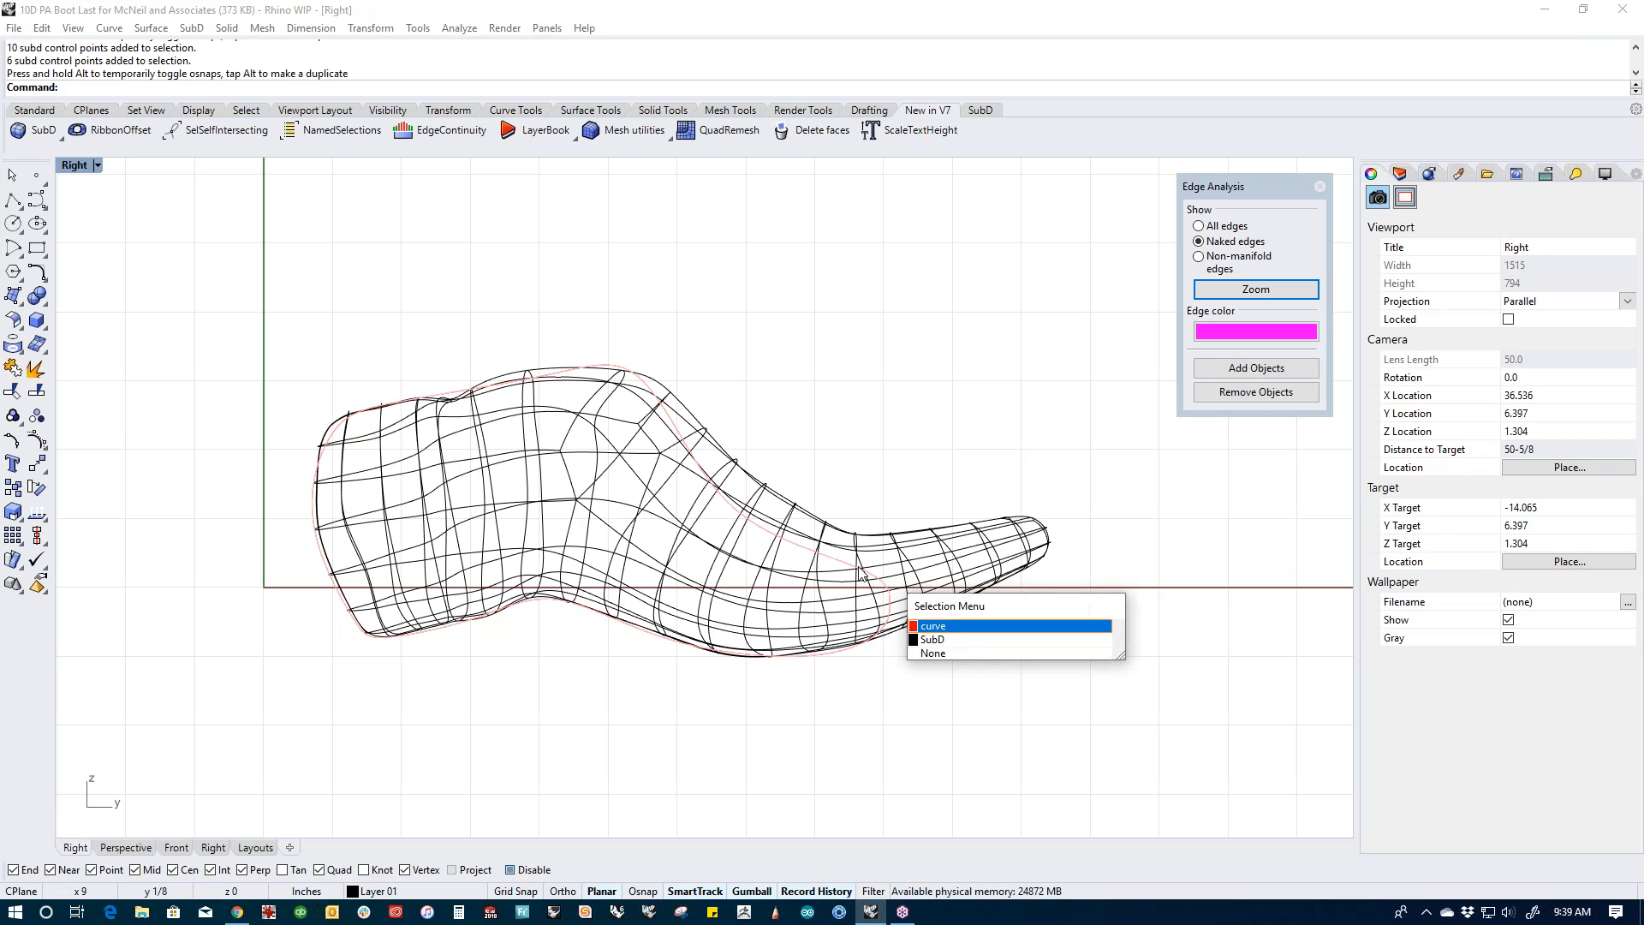
click(950, 653)
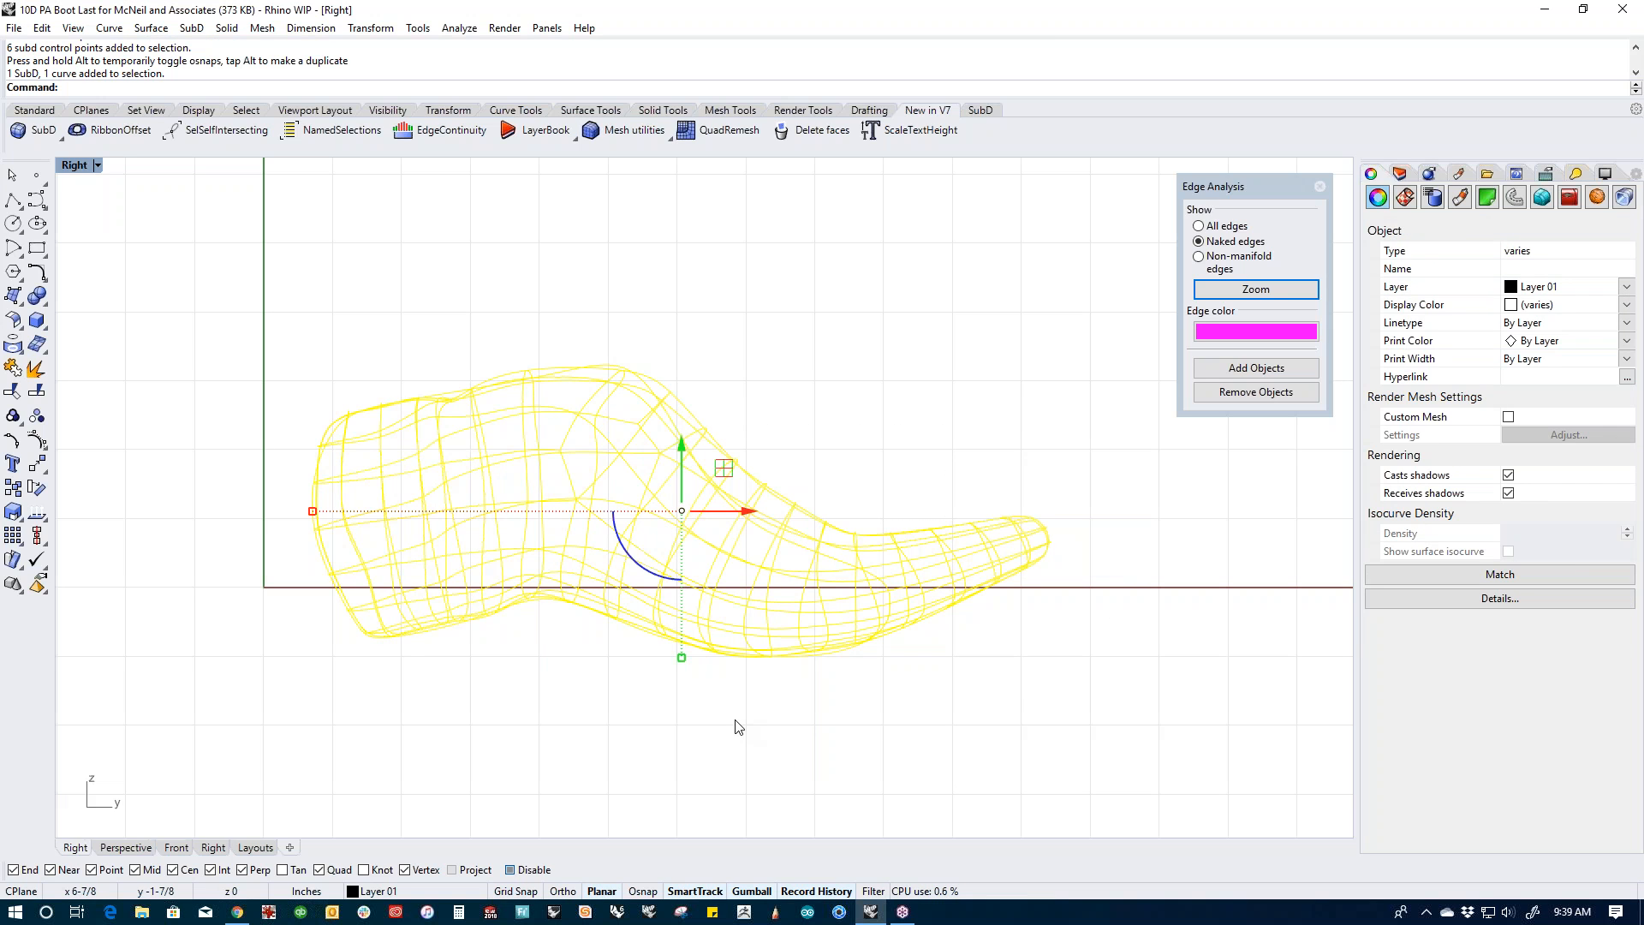
text(v)
key(Return)
text(show)
key(Return)
text(p)
key(Return)
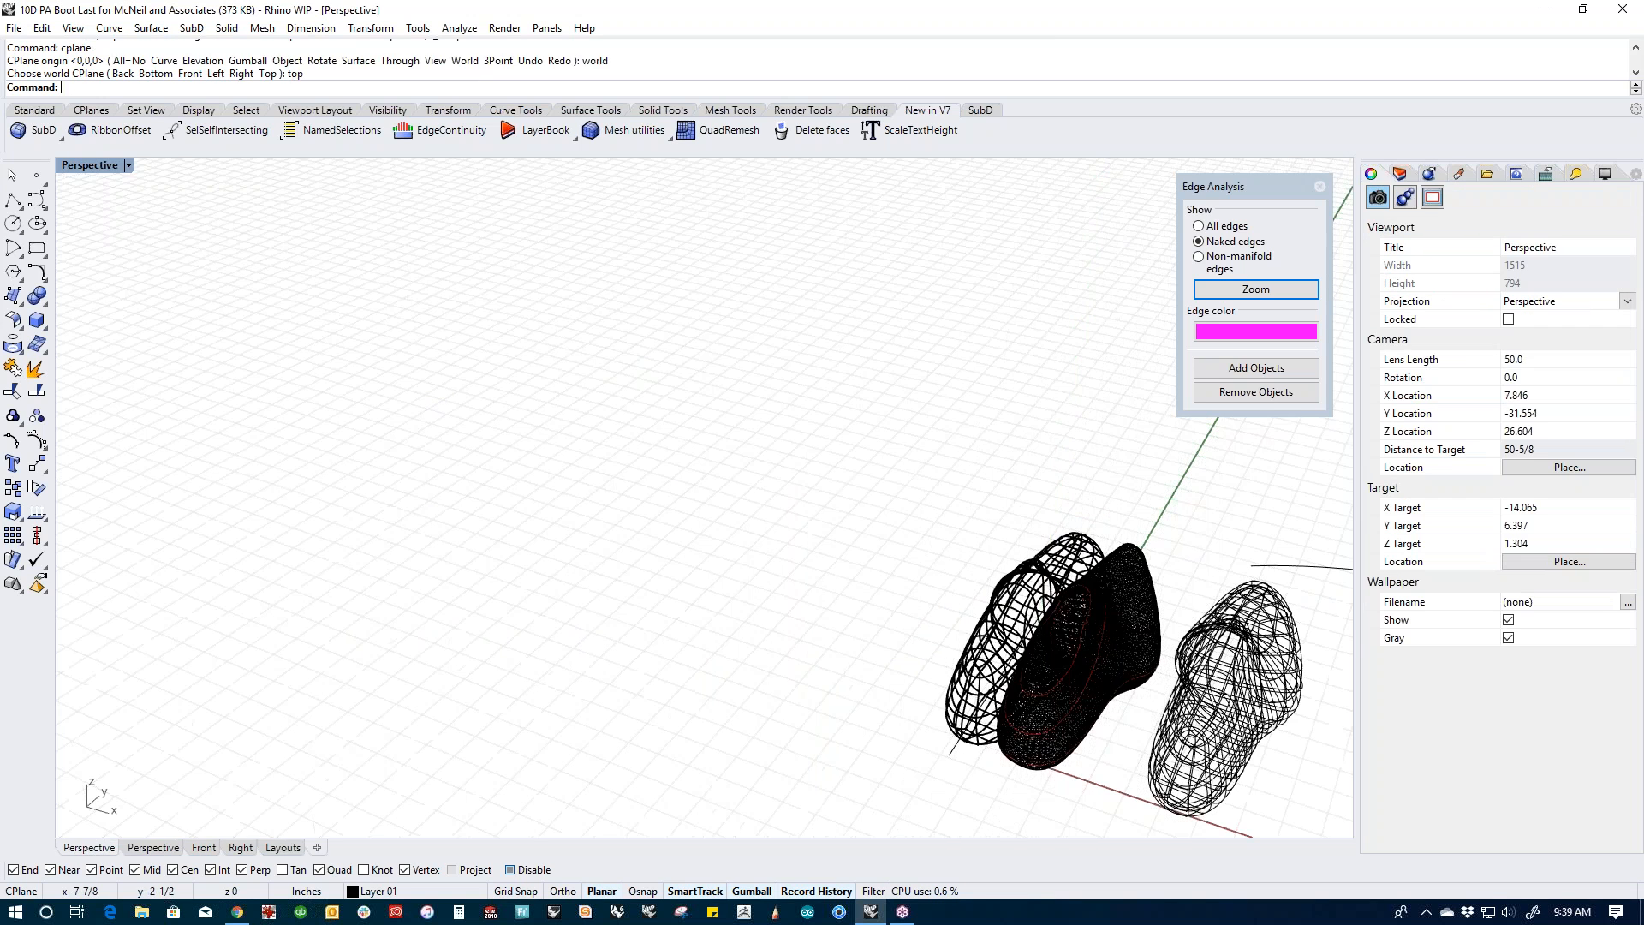
Step: Isolate the inner offset SubD and the two-part cut last with its curve by hiding all other objects
shift+right_drag(991, 701, 698, 552)
right_drag(698, 552, 833, 642)
scroll(1008, 565, up, 4)
scroll(1008, 567, up, 3)
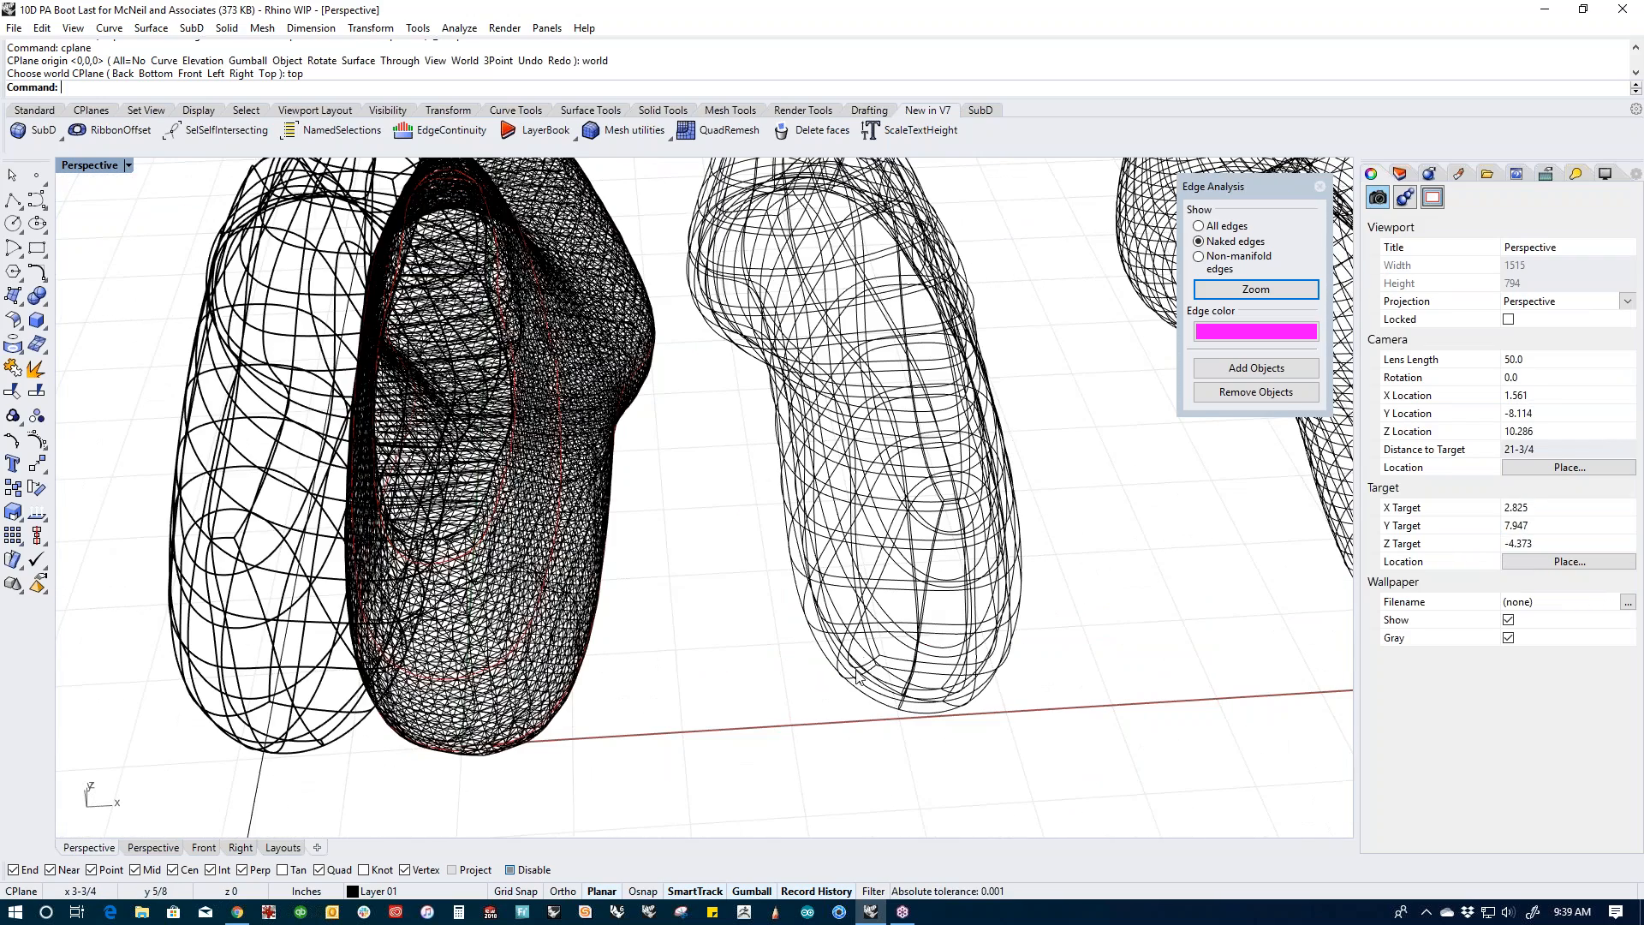
click(870, 692)
click(896, 679)
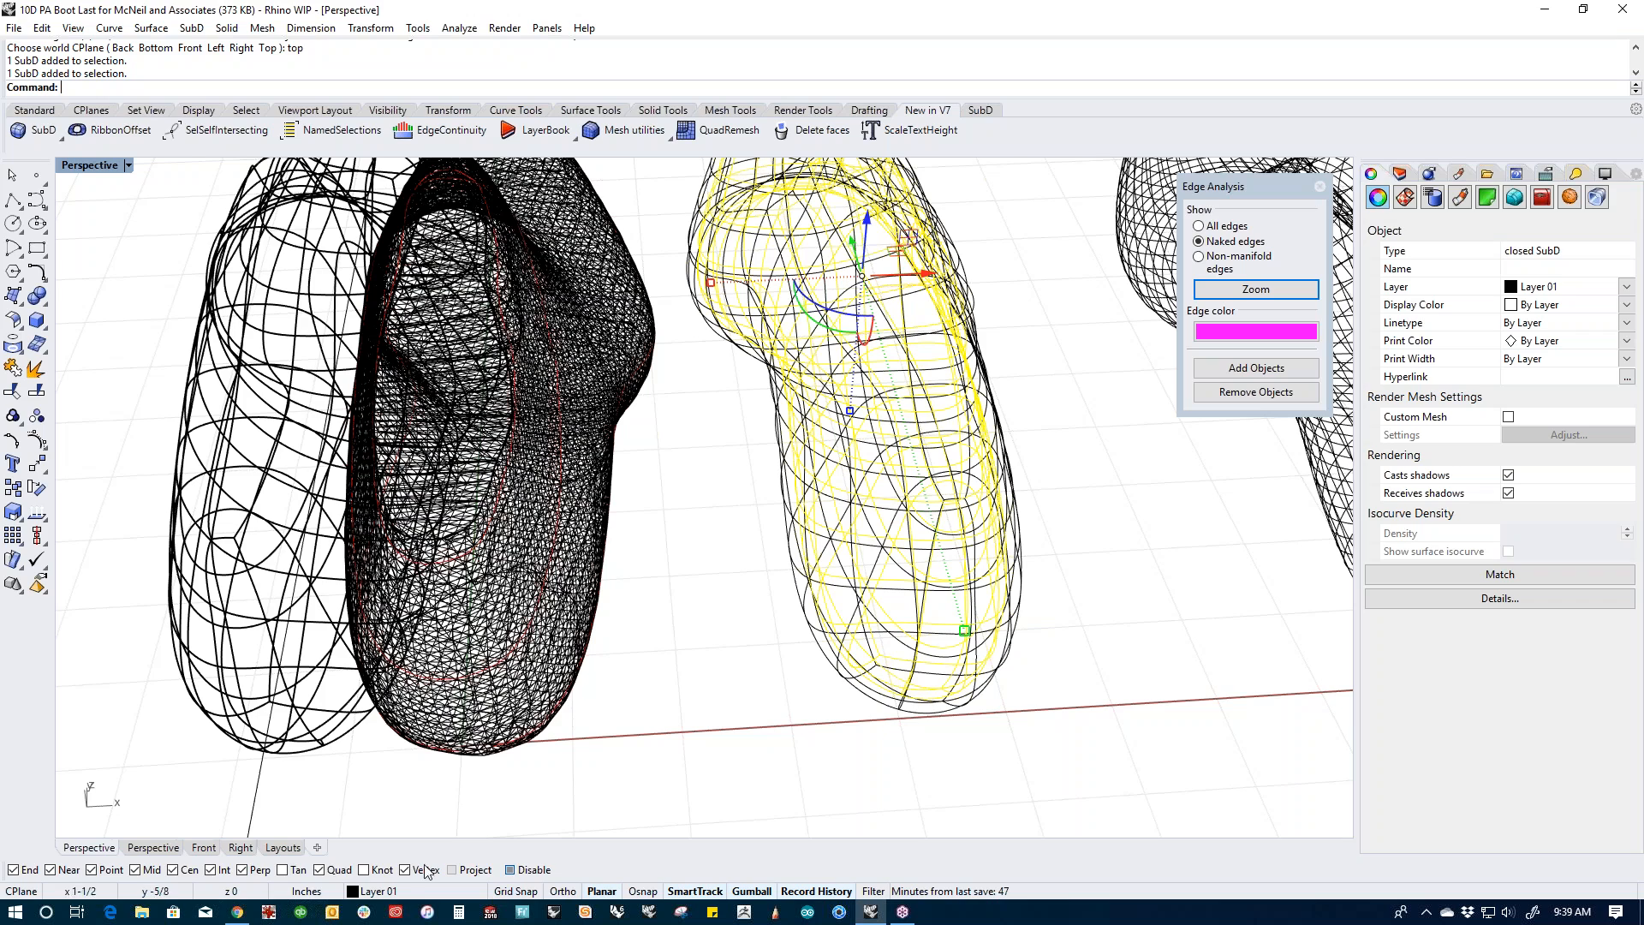
drag(300, 779, 264, 746)
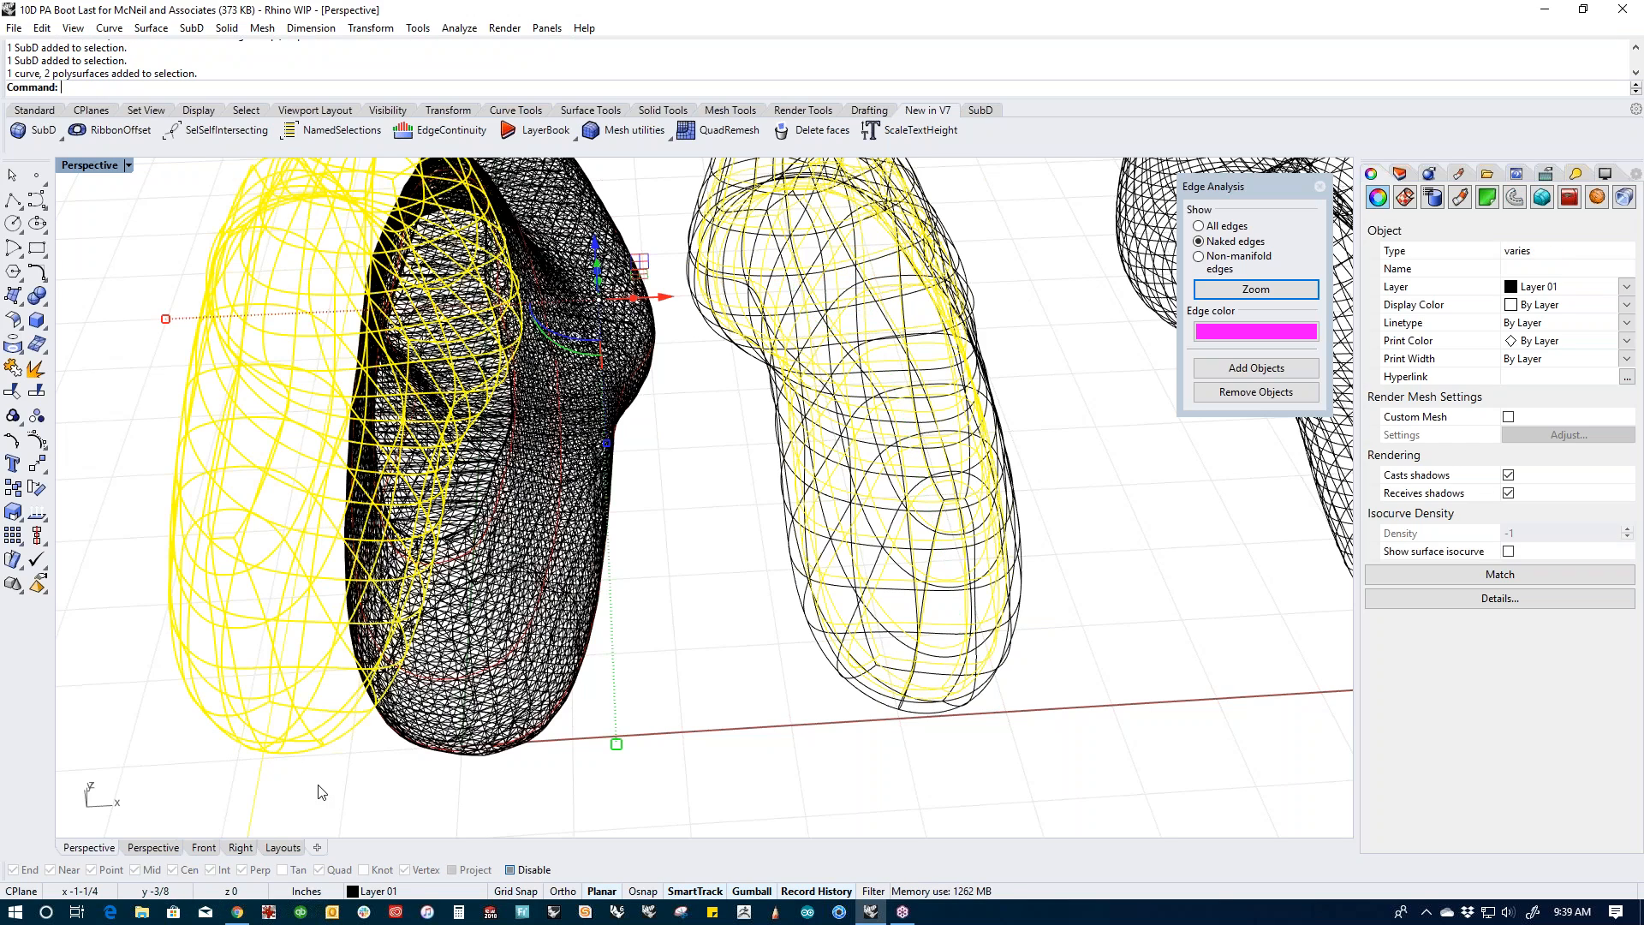
key(ctrl+h)
scroll(707, 788, down, 5)
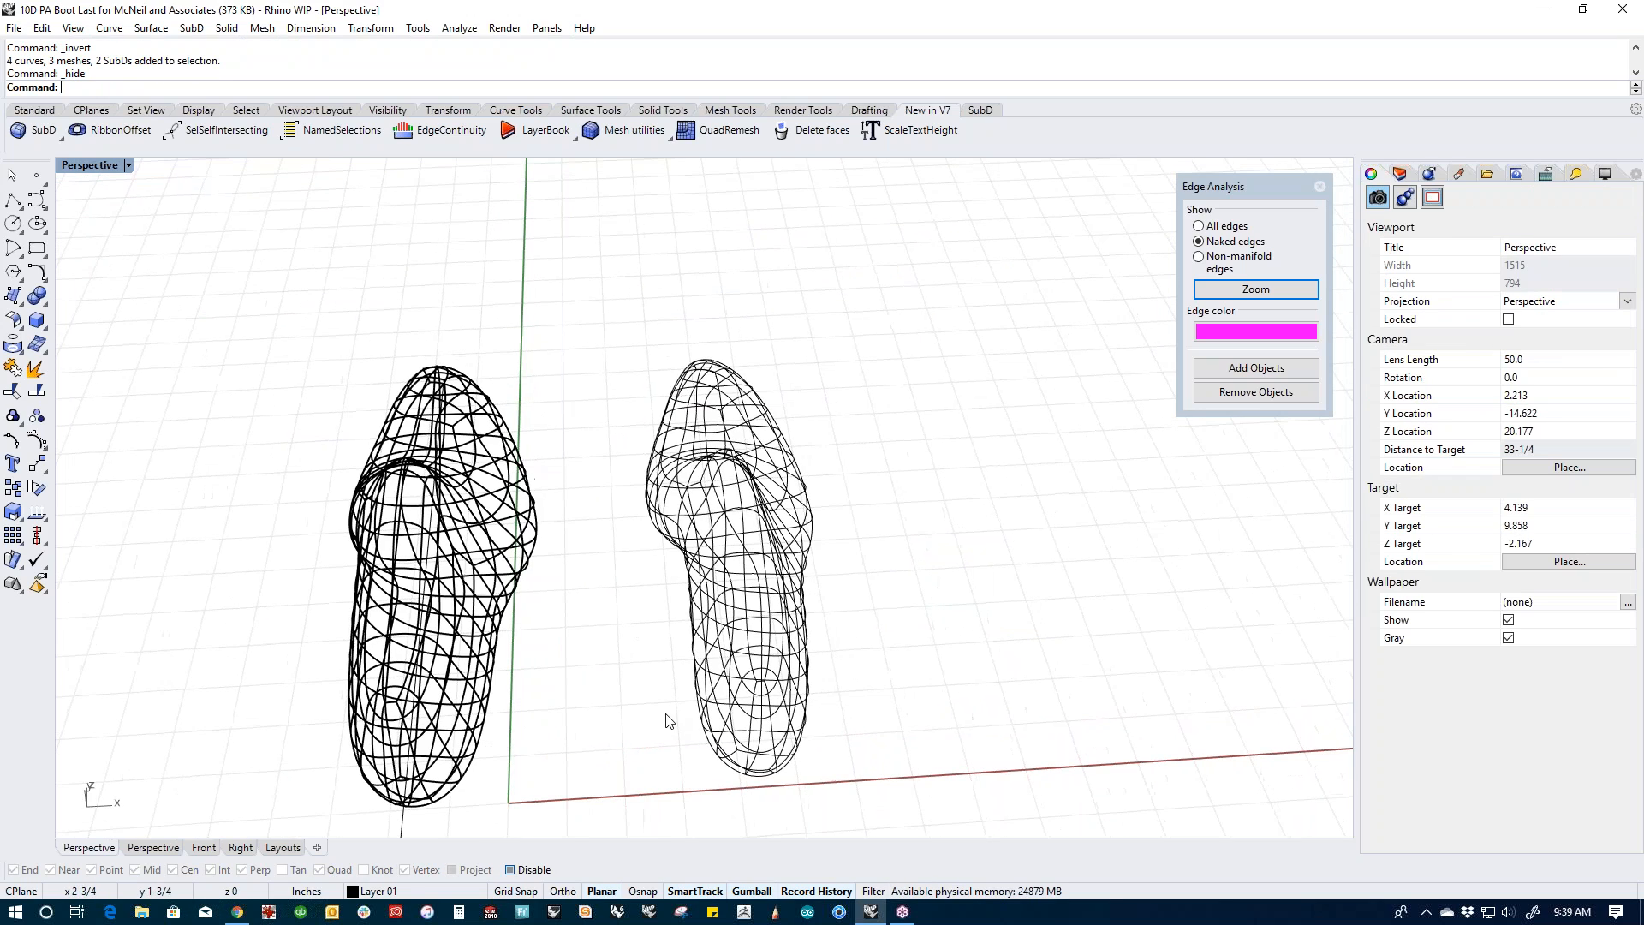
Step: Convert the inner offset SubD to NURBS with ToNURBS, keeping the input with DeleteInputObjects set to No
click(751, 650)
text(ToNURBS)
key(Return)
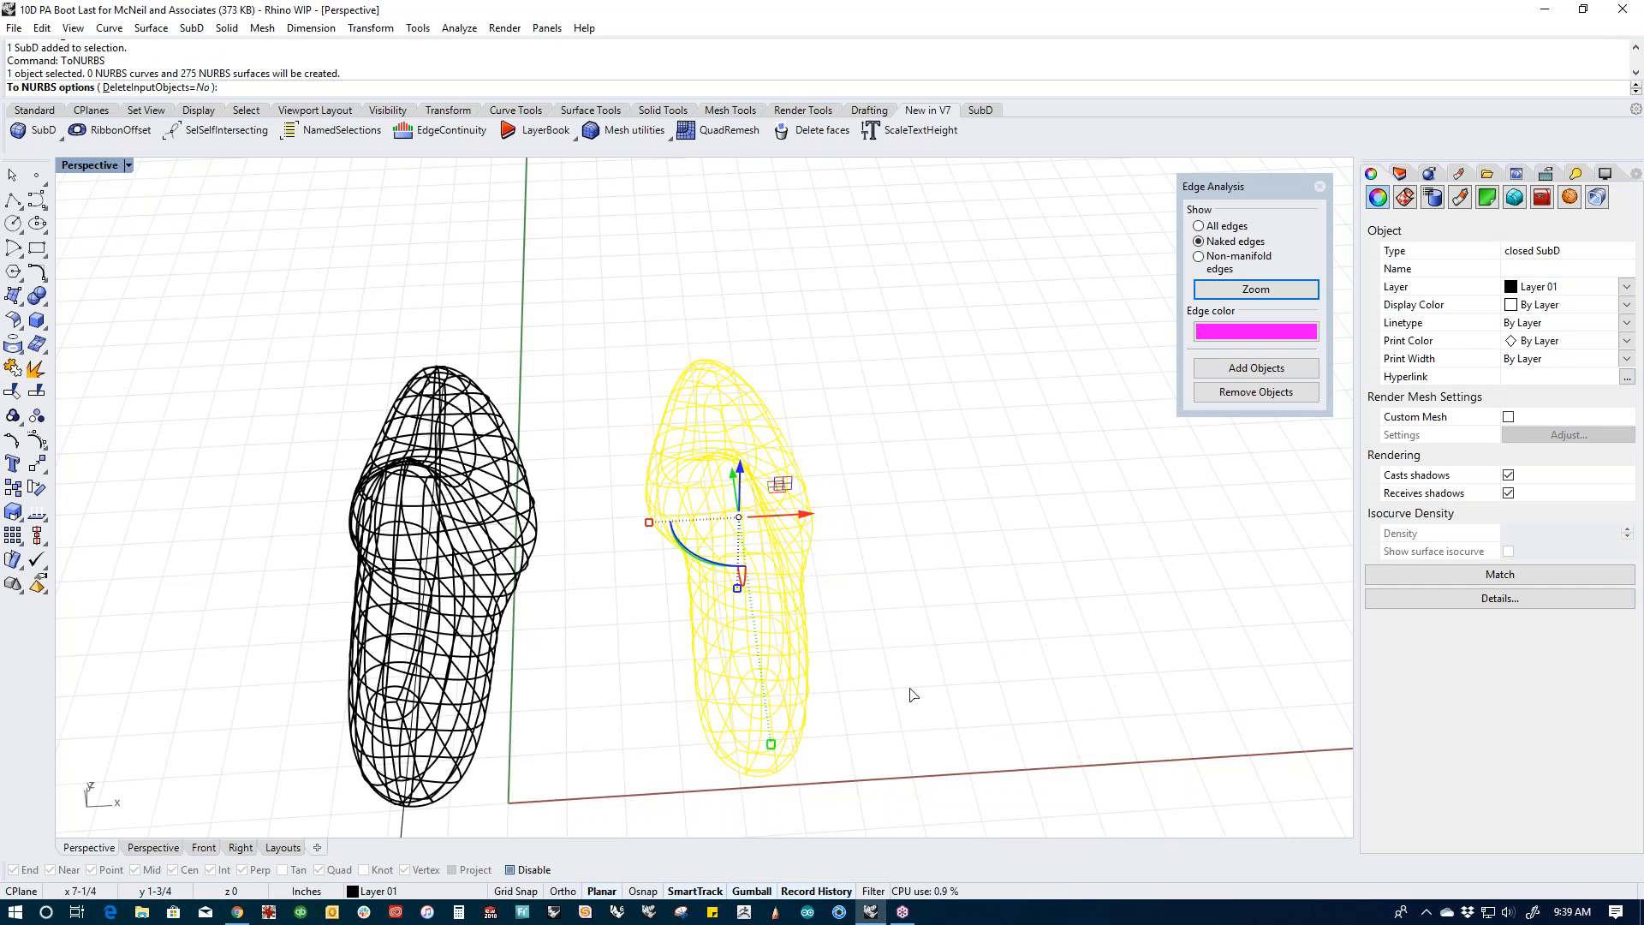
key(Return)
Step: Move the original inner SubD along X onto the cut last, aligning it in the Top view
right_drag(865, 676, 1006, 643)
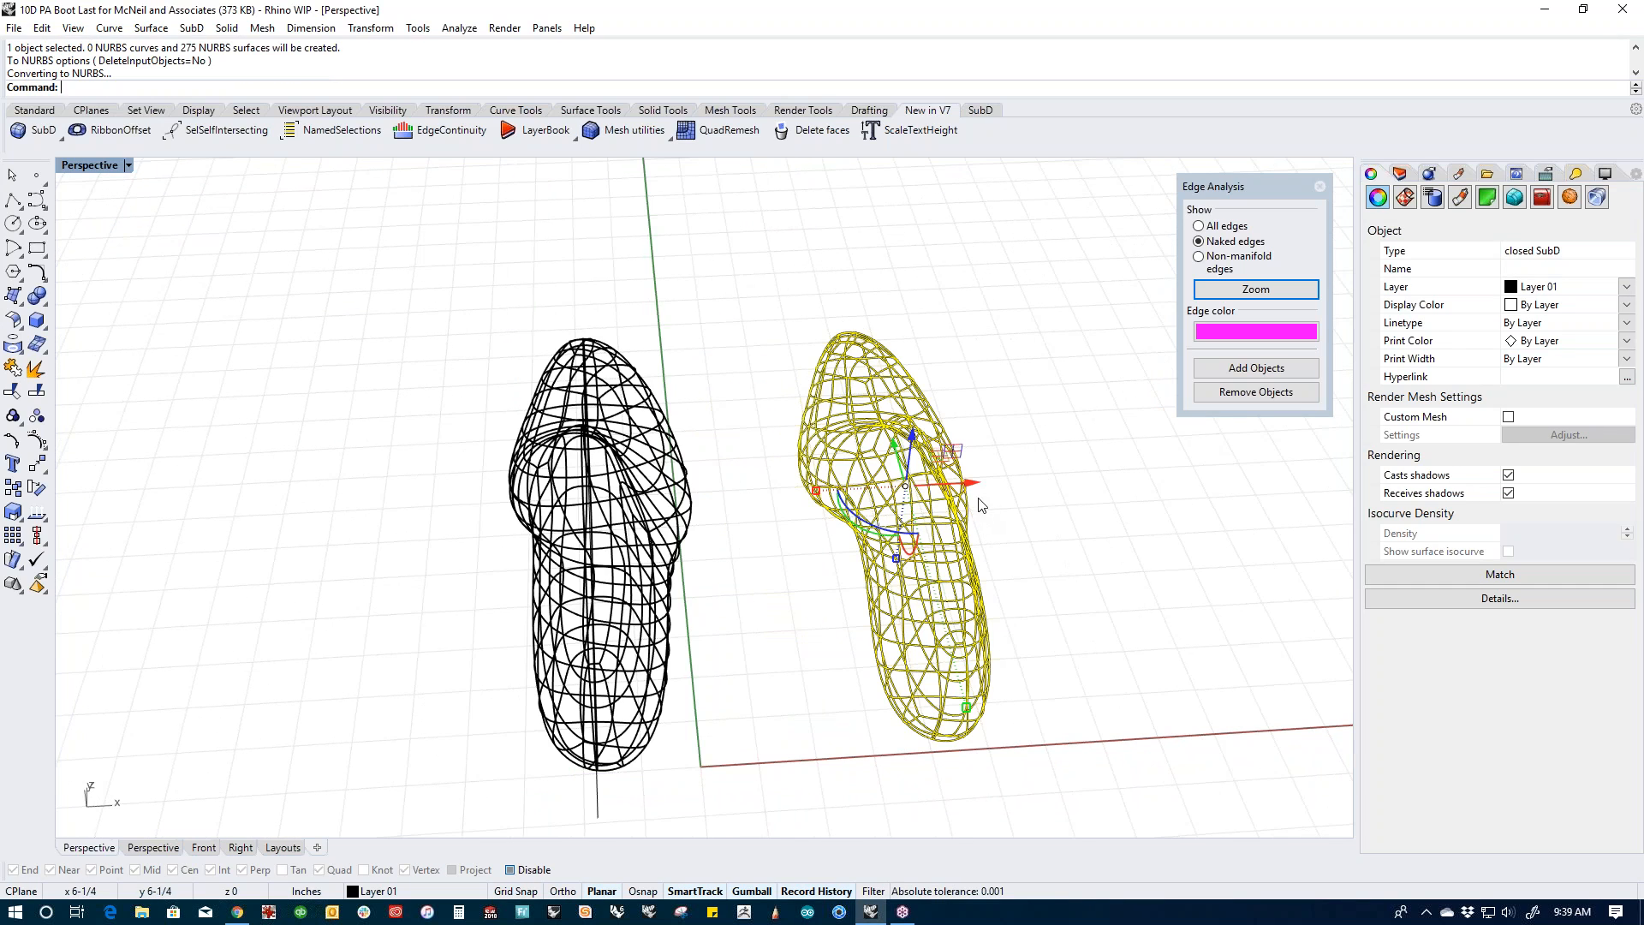
drag(972, 489, 776, 463)
key(ctrl+F1)
right_drag(774, 685, 984, 506)
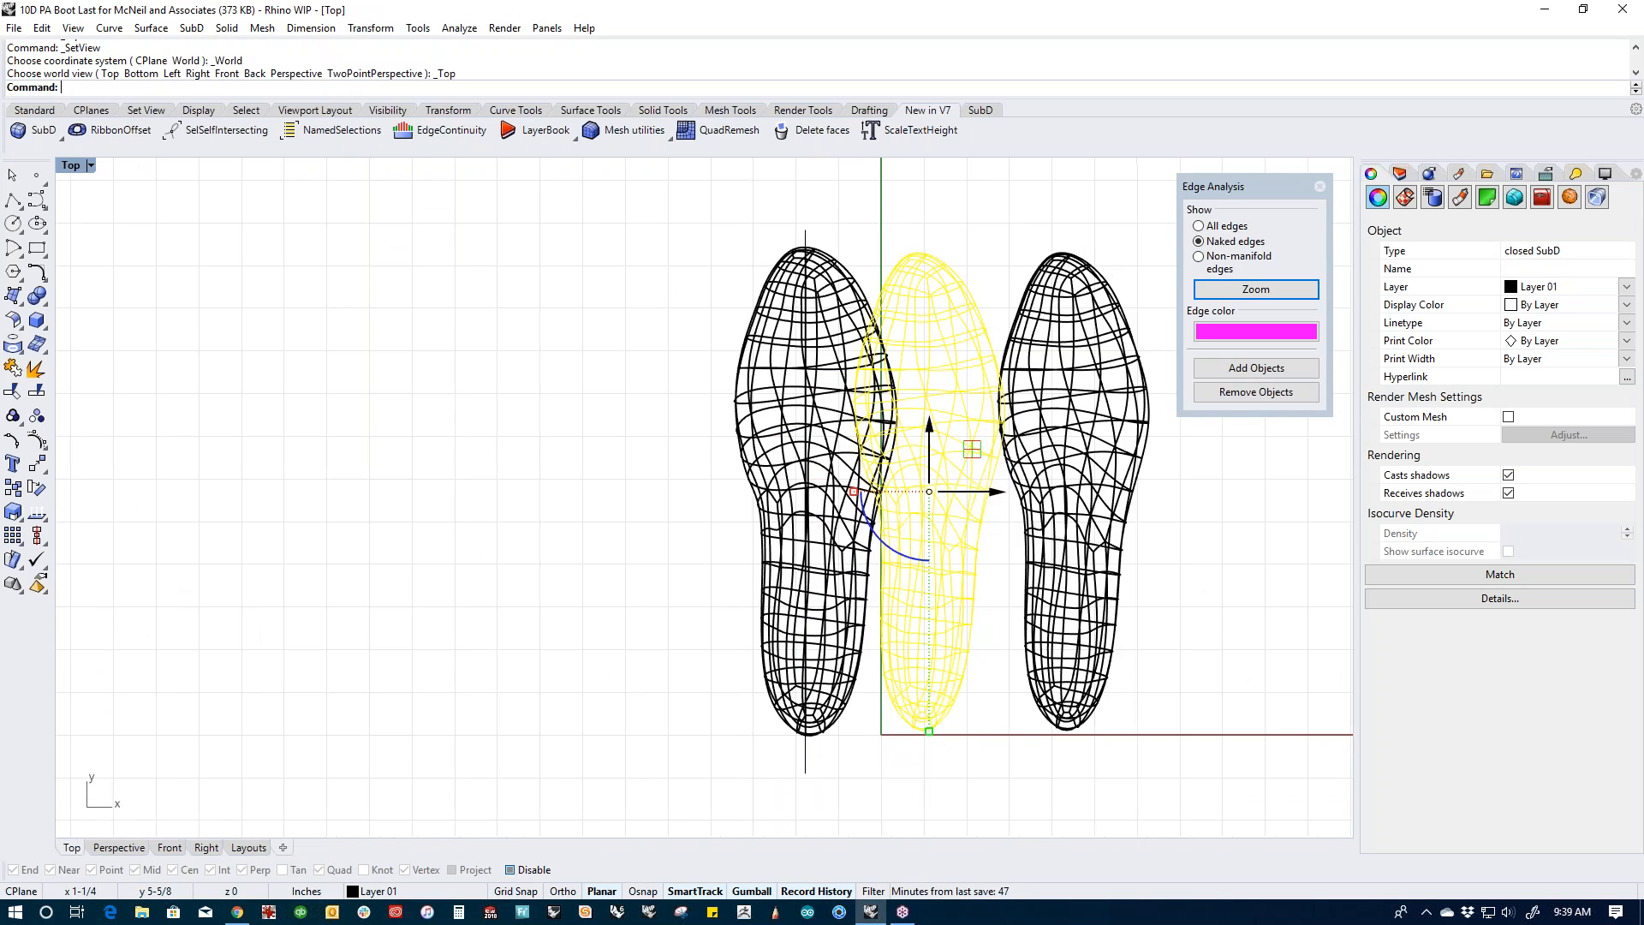
drag(989, 491, 875, 492)
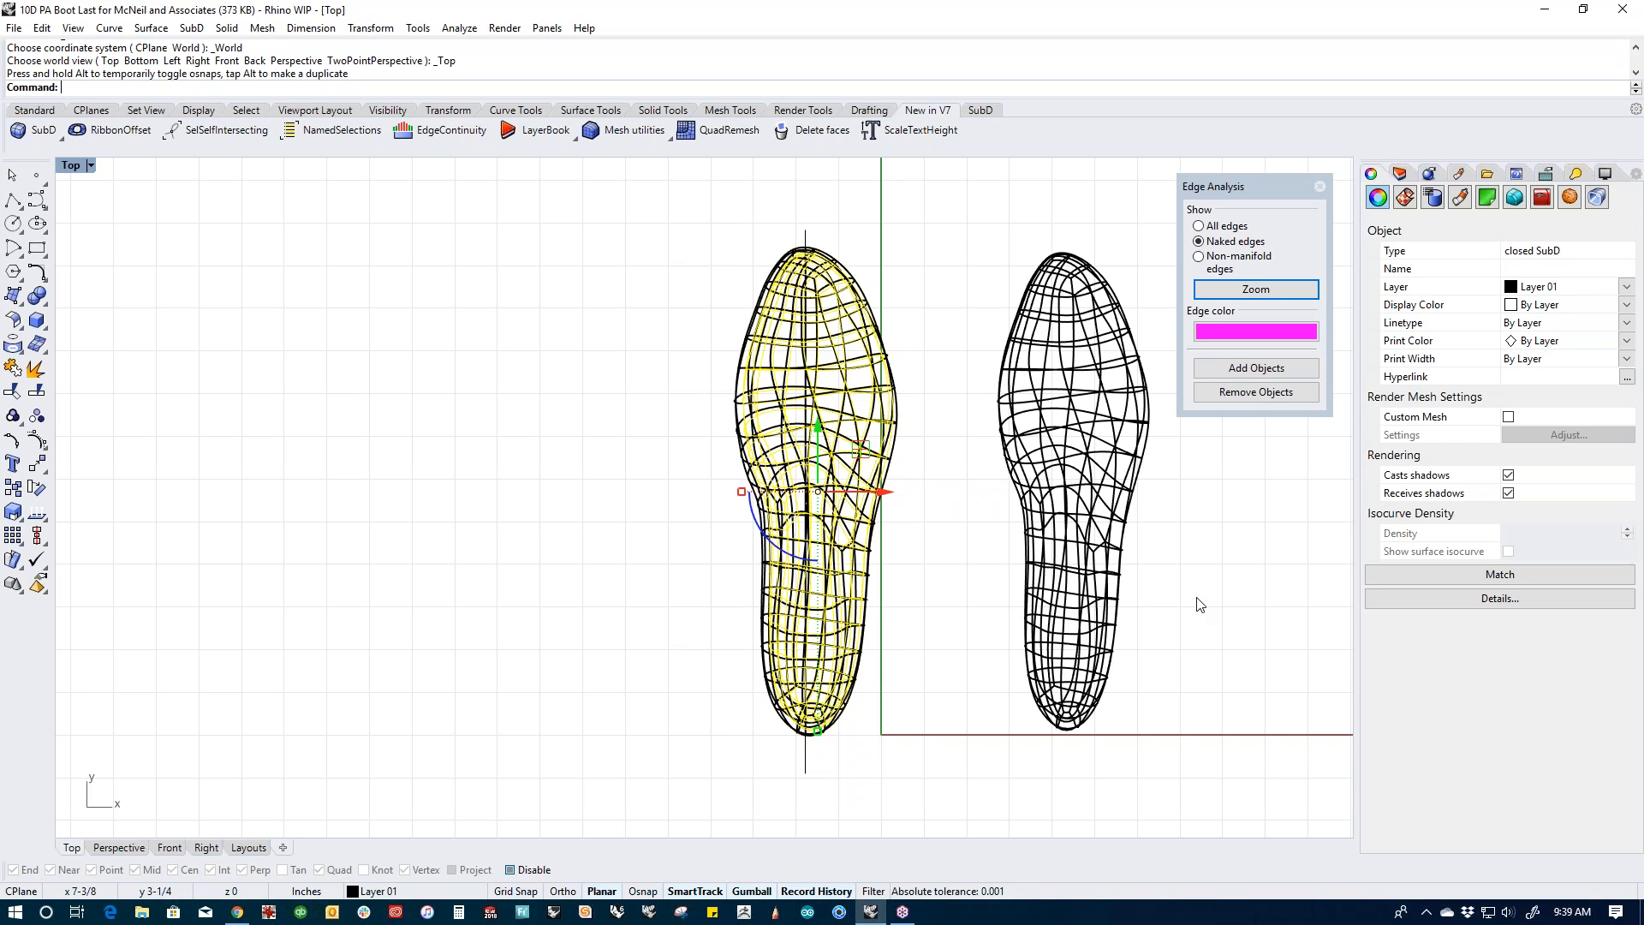
Step: In the Perspective view, hide one half of the cut last and the inner SubD lying over it
right_drag(940, 615, 939, 570)
key(ctrl+F4)
scroll(689, 399, up, 2)
scroll(689, 400, up, 5)
click(958, 683)
right_drag(958, 682, 1278, 702)
click(974, 654)
key(ctrl+h)
click(648, 635)
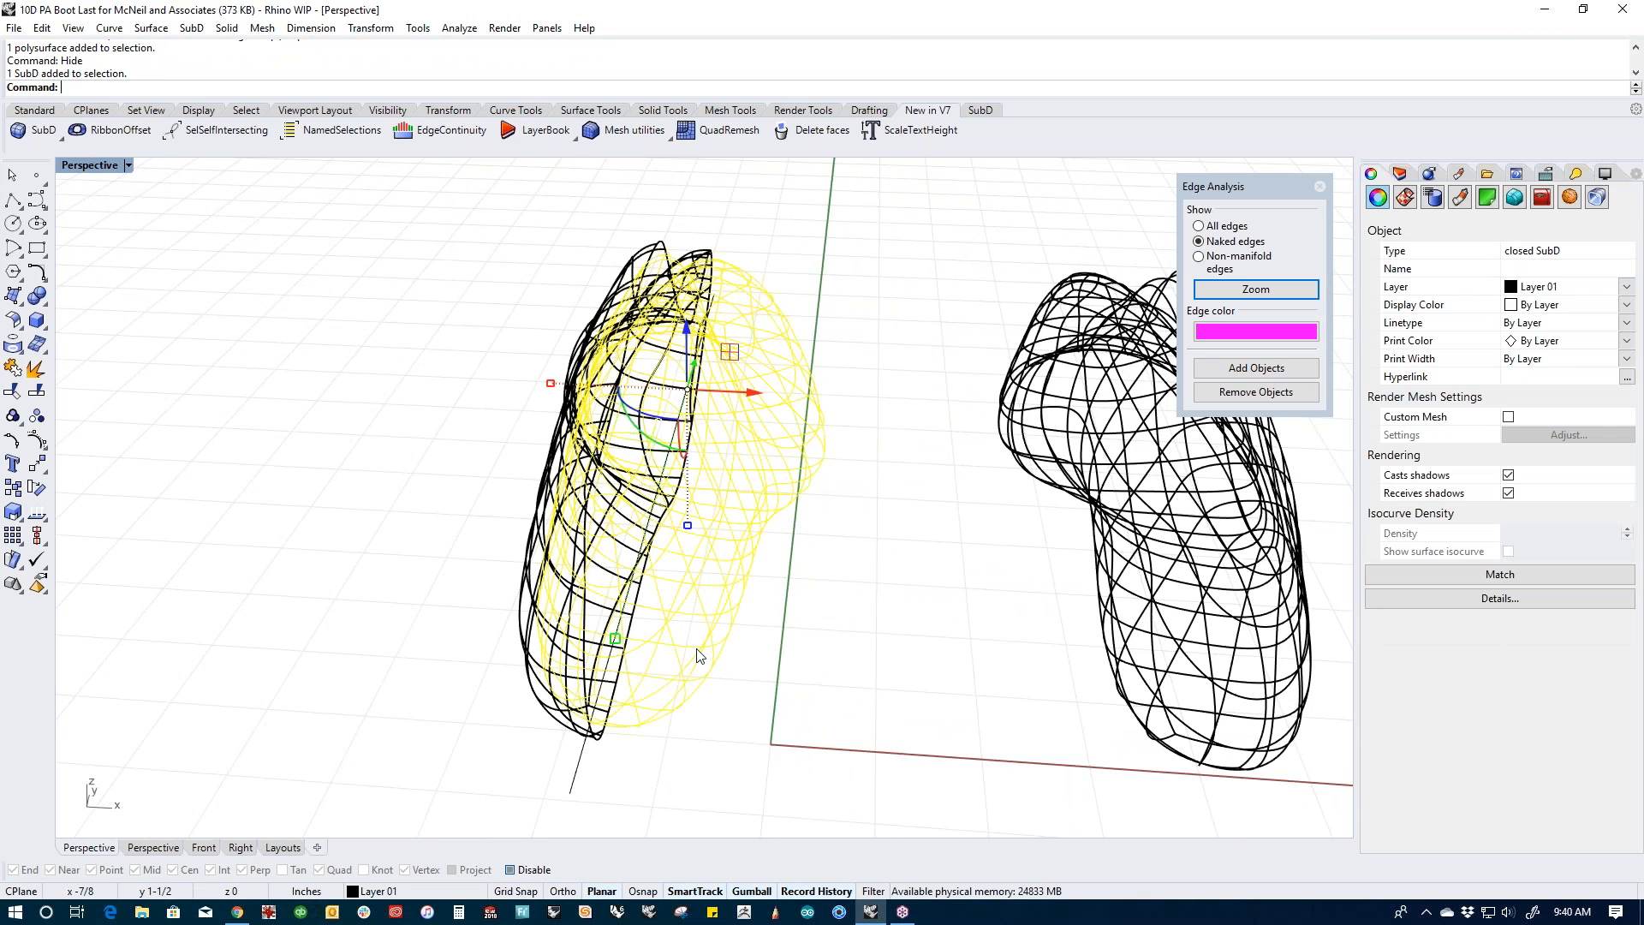
key(ctrl+h)
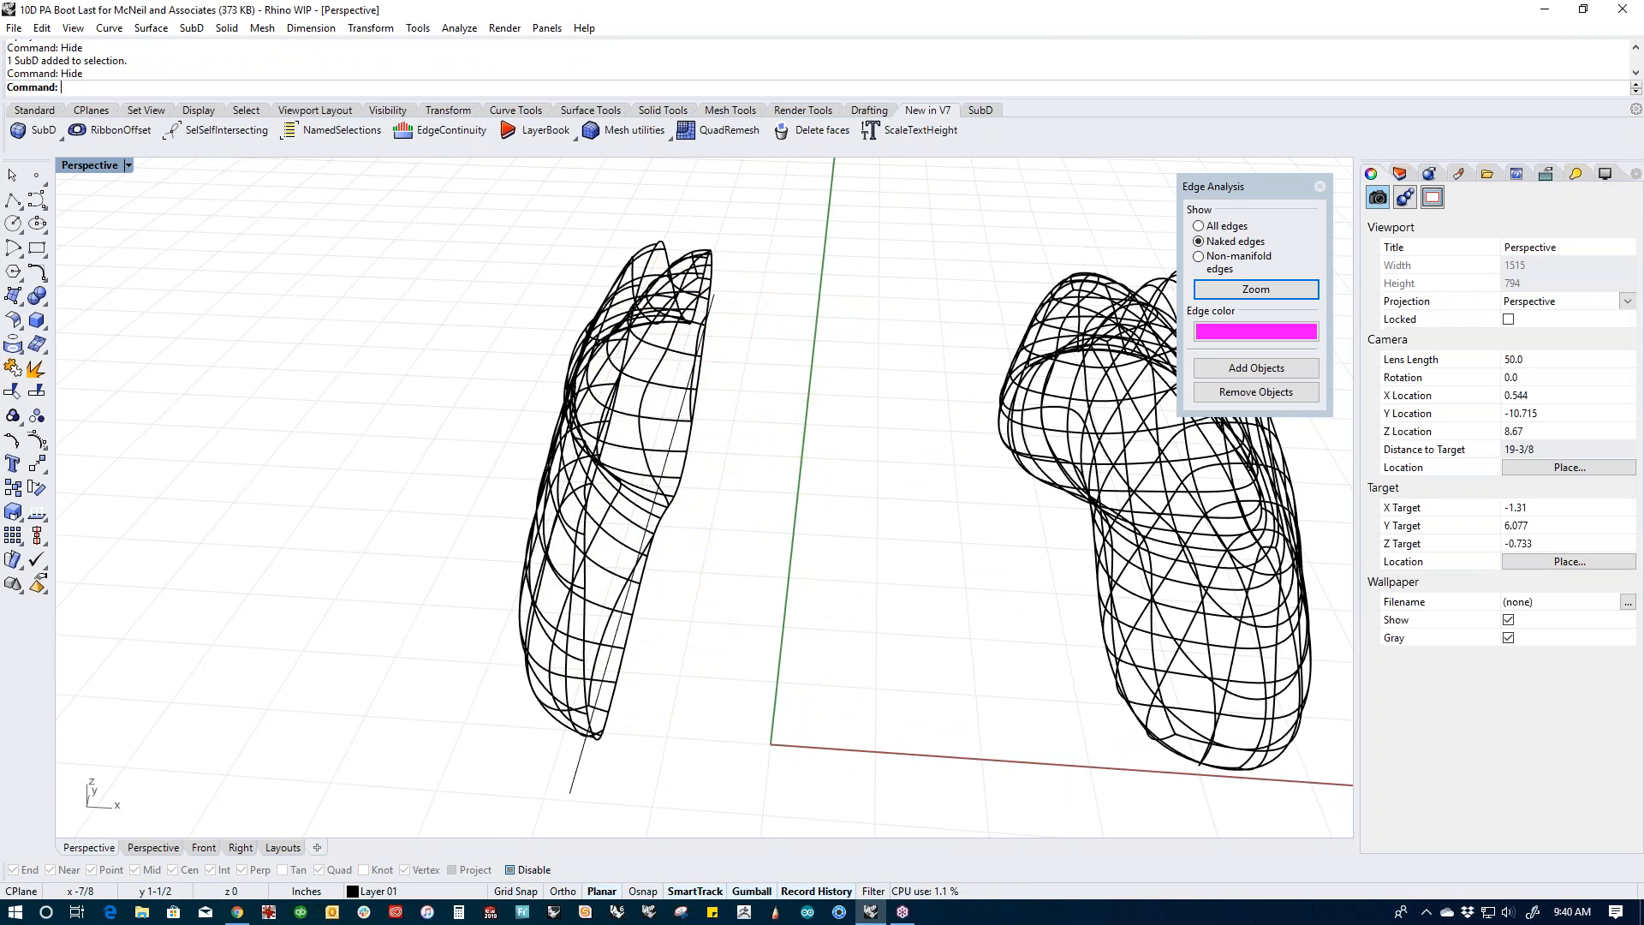
Step: Switch the Perspective view to Shaded and move the inner NURBS last along X into the remaining half last
middle_click(741, 652)
click(796, 587)
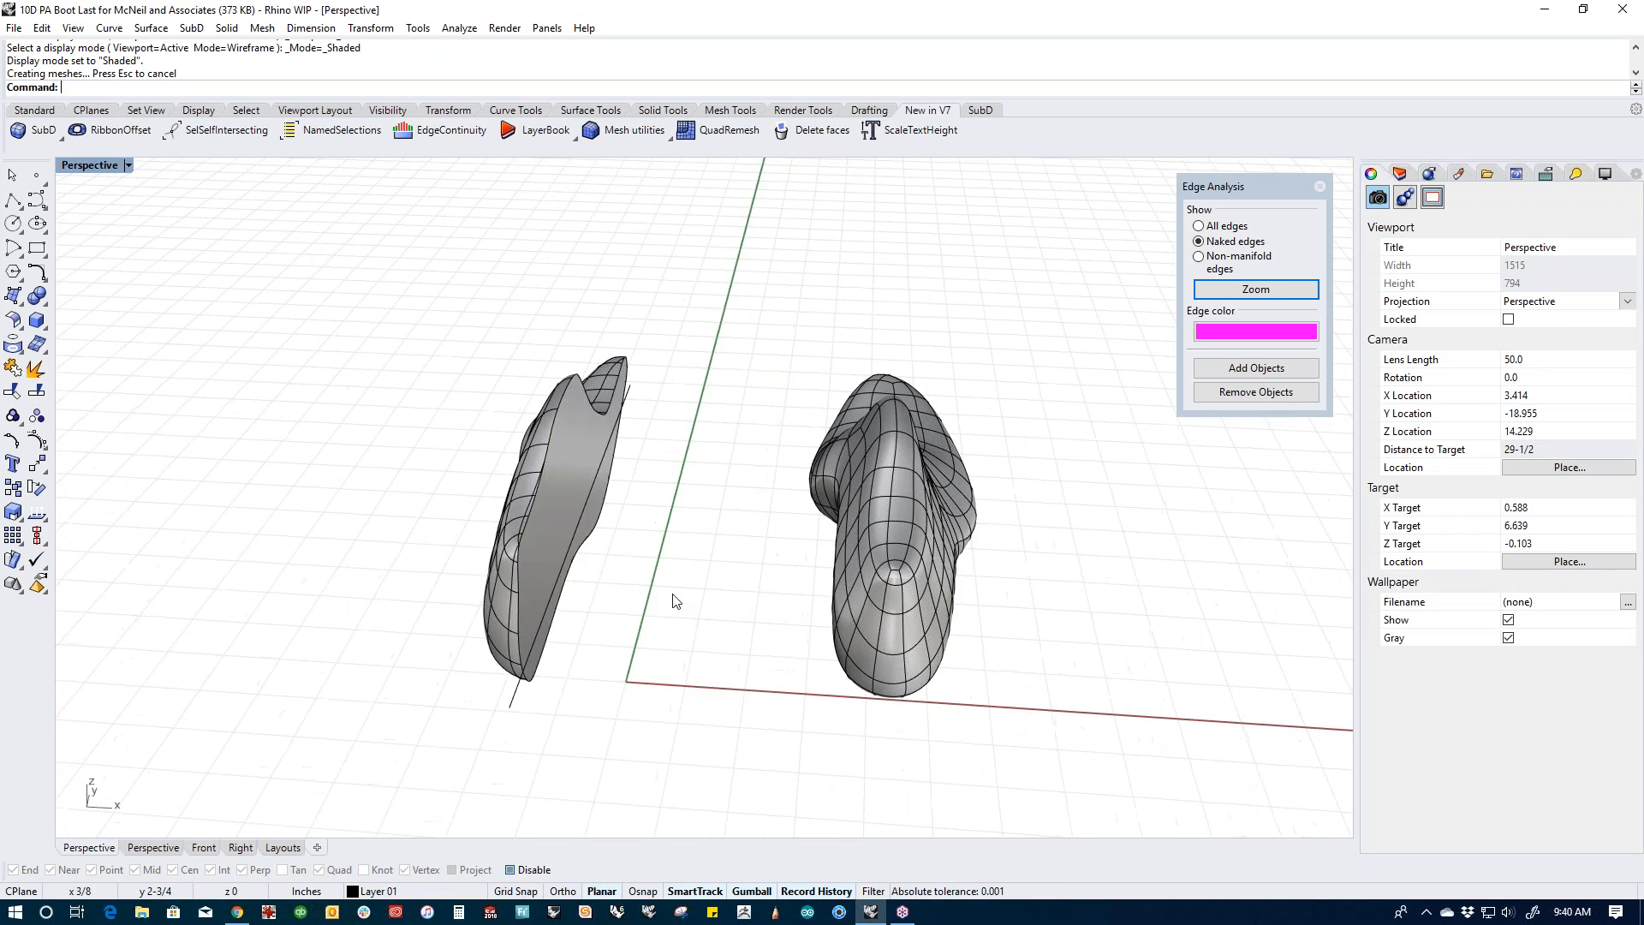
click(876, 676)
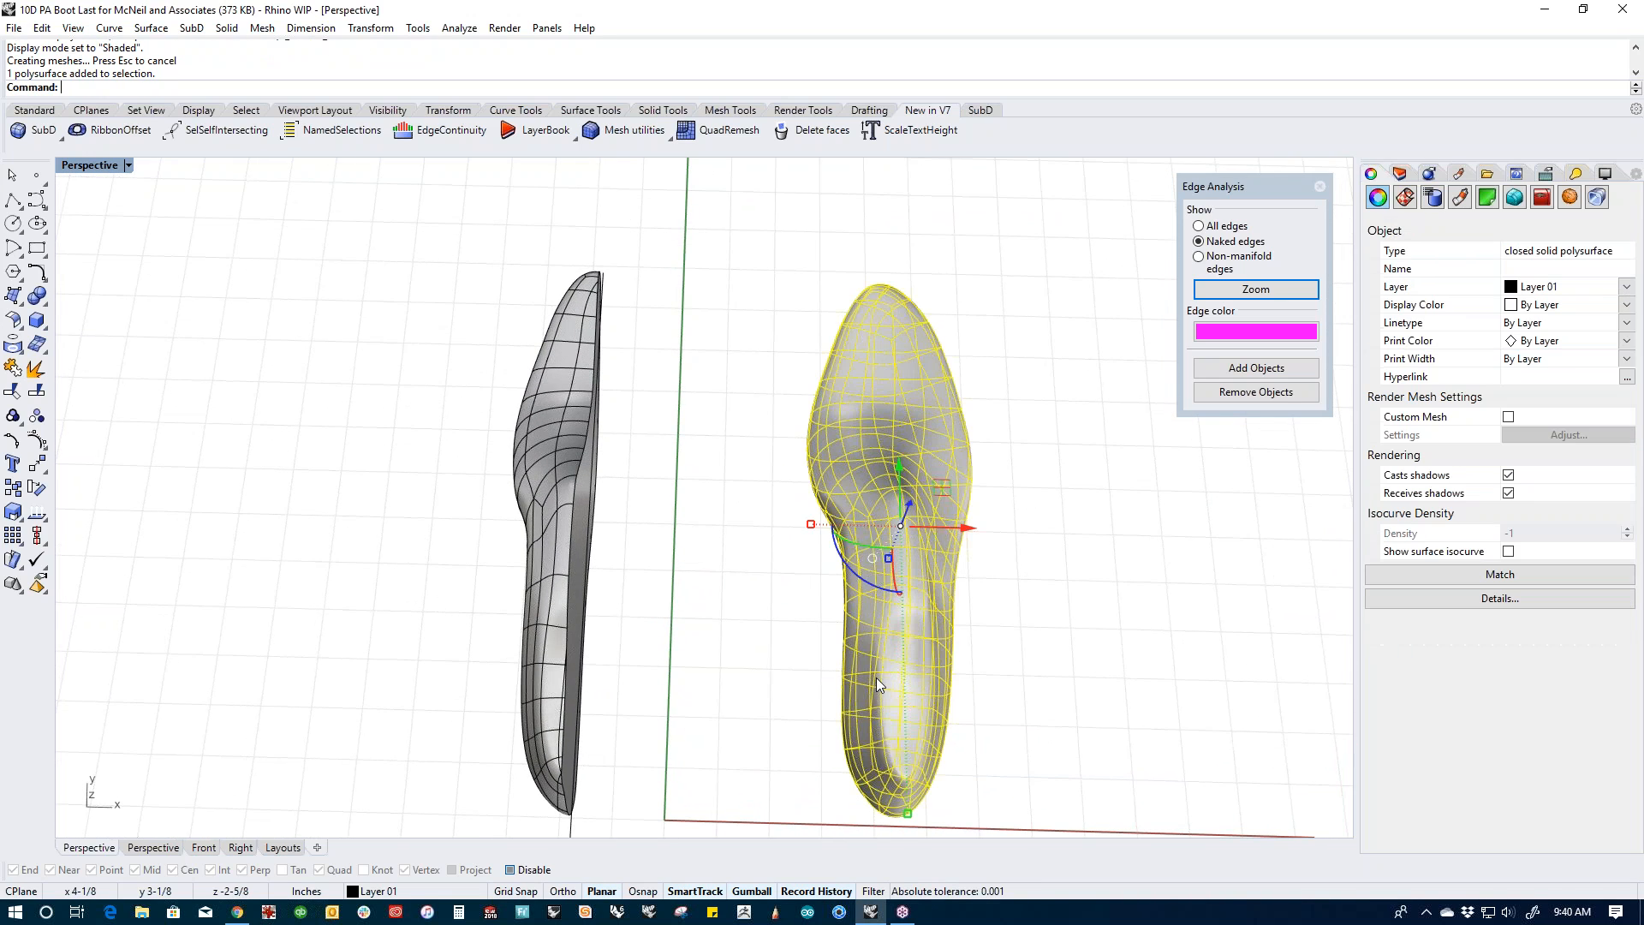
drag(980, 537, 595, 520)
click(679, 660)
right_drag(702, 771, 635, 649)
scroll(635, 650, up, 2)
scroll(634, 642, up, 2)
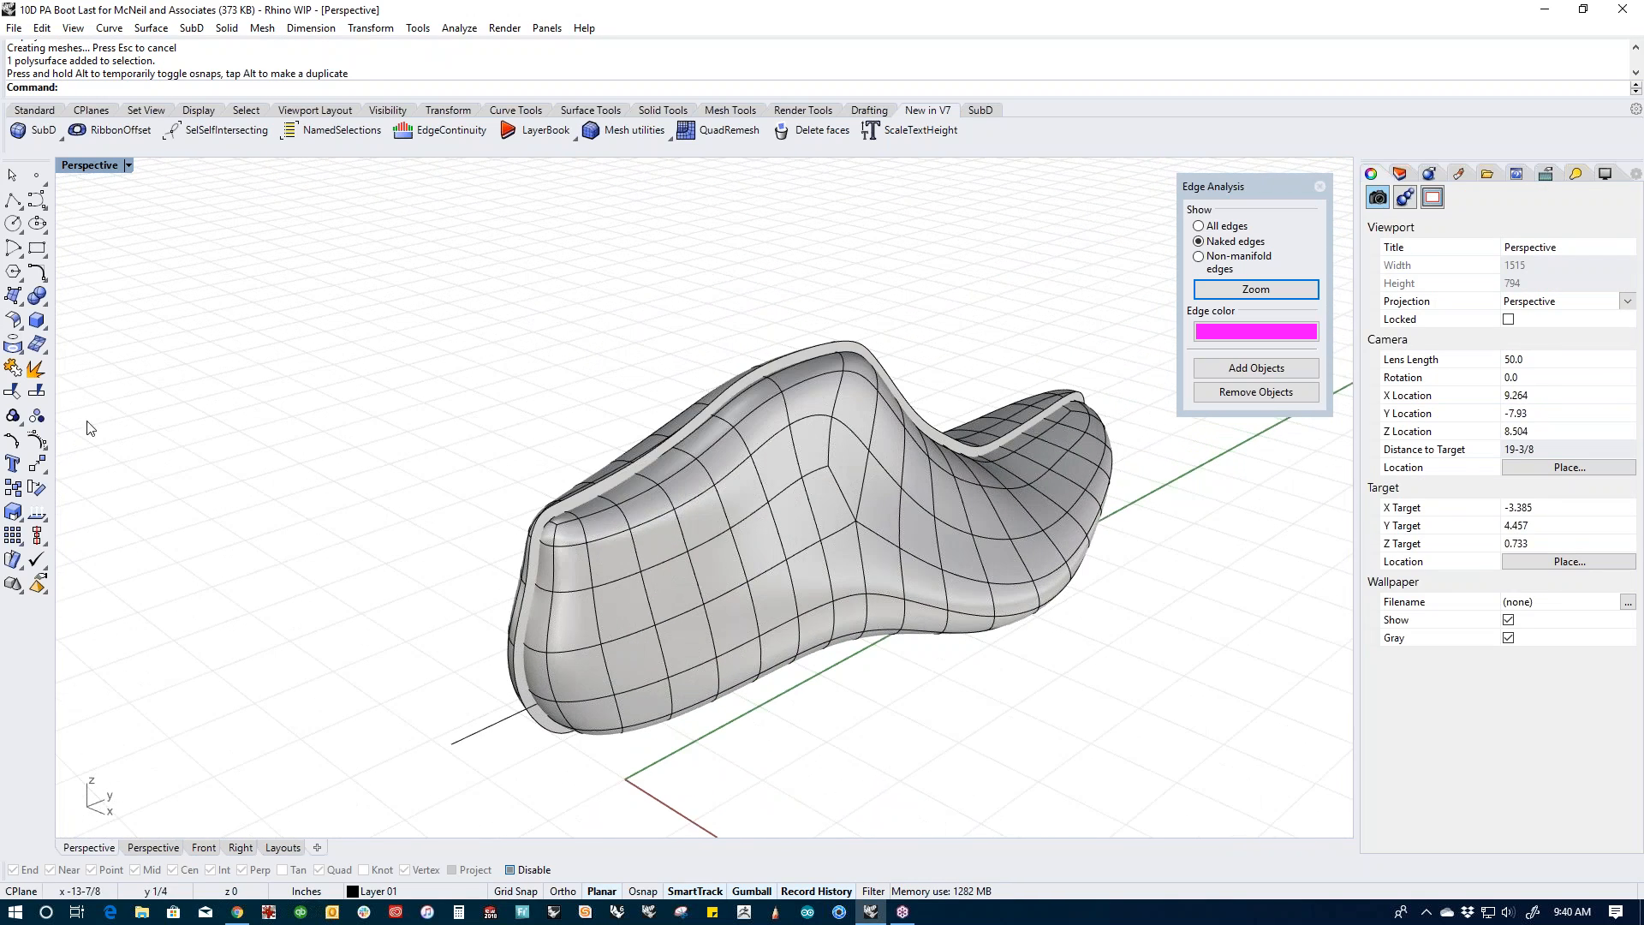
Step: Subtract the inner NURBS last from the outer half last with a Boolean difference
click(44, 304)
click(85, 306)
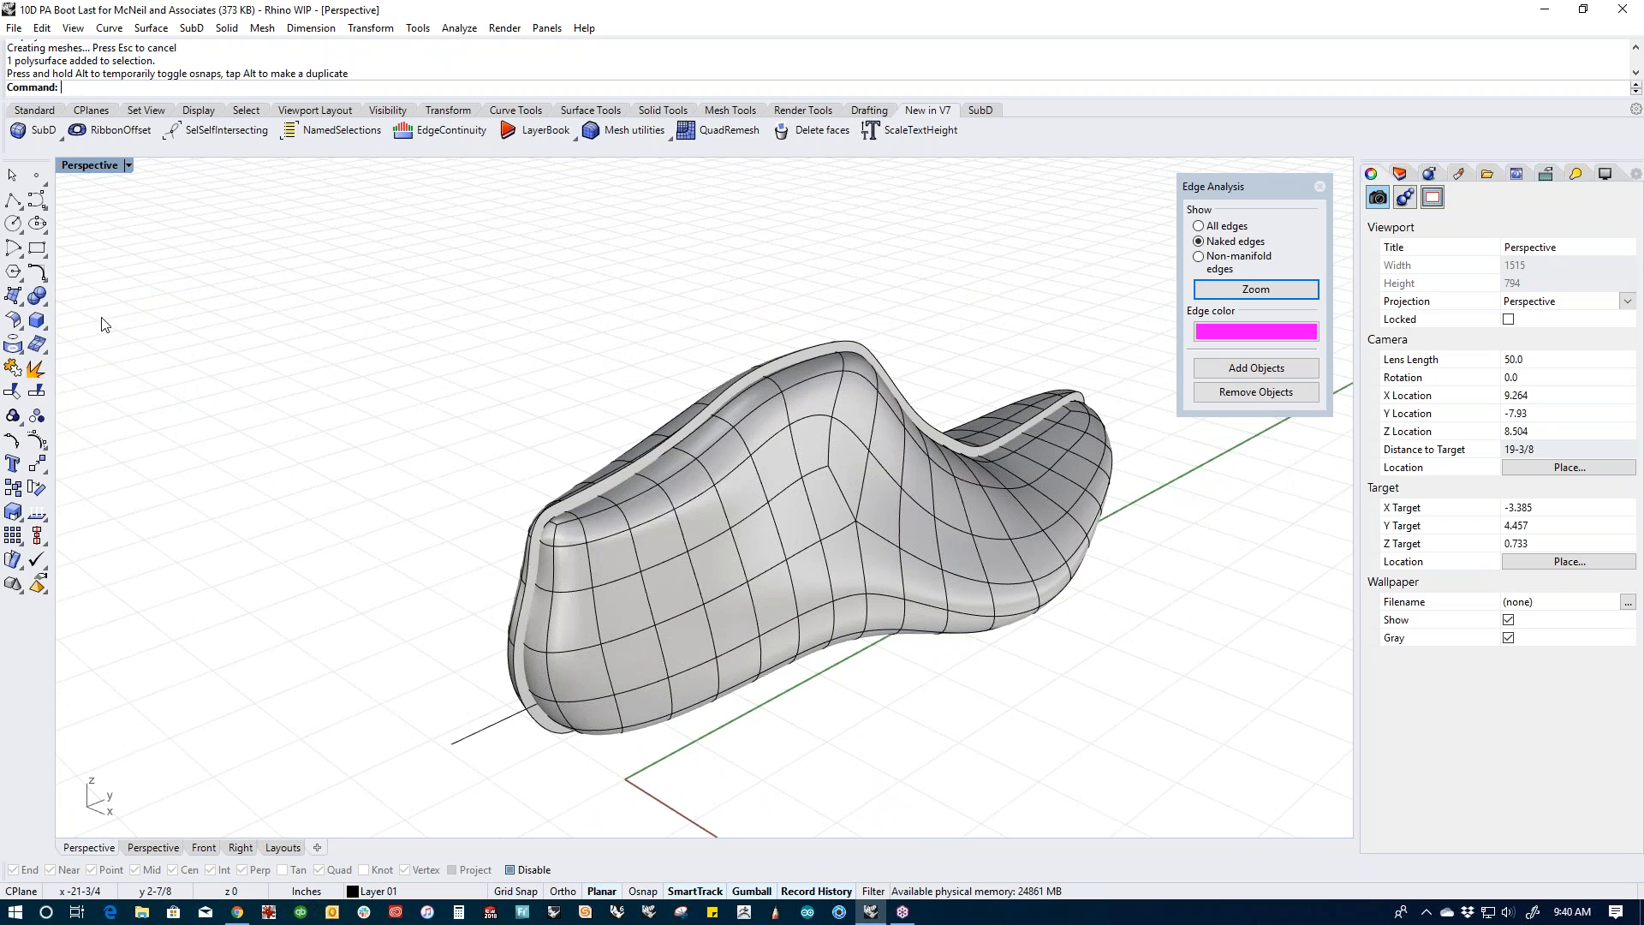
click(582, 480)
key(Return)
click(677, 687)
key(Return)
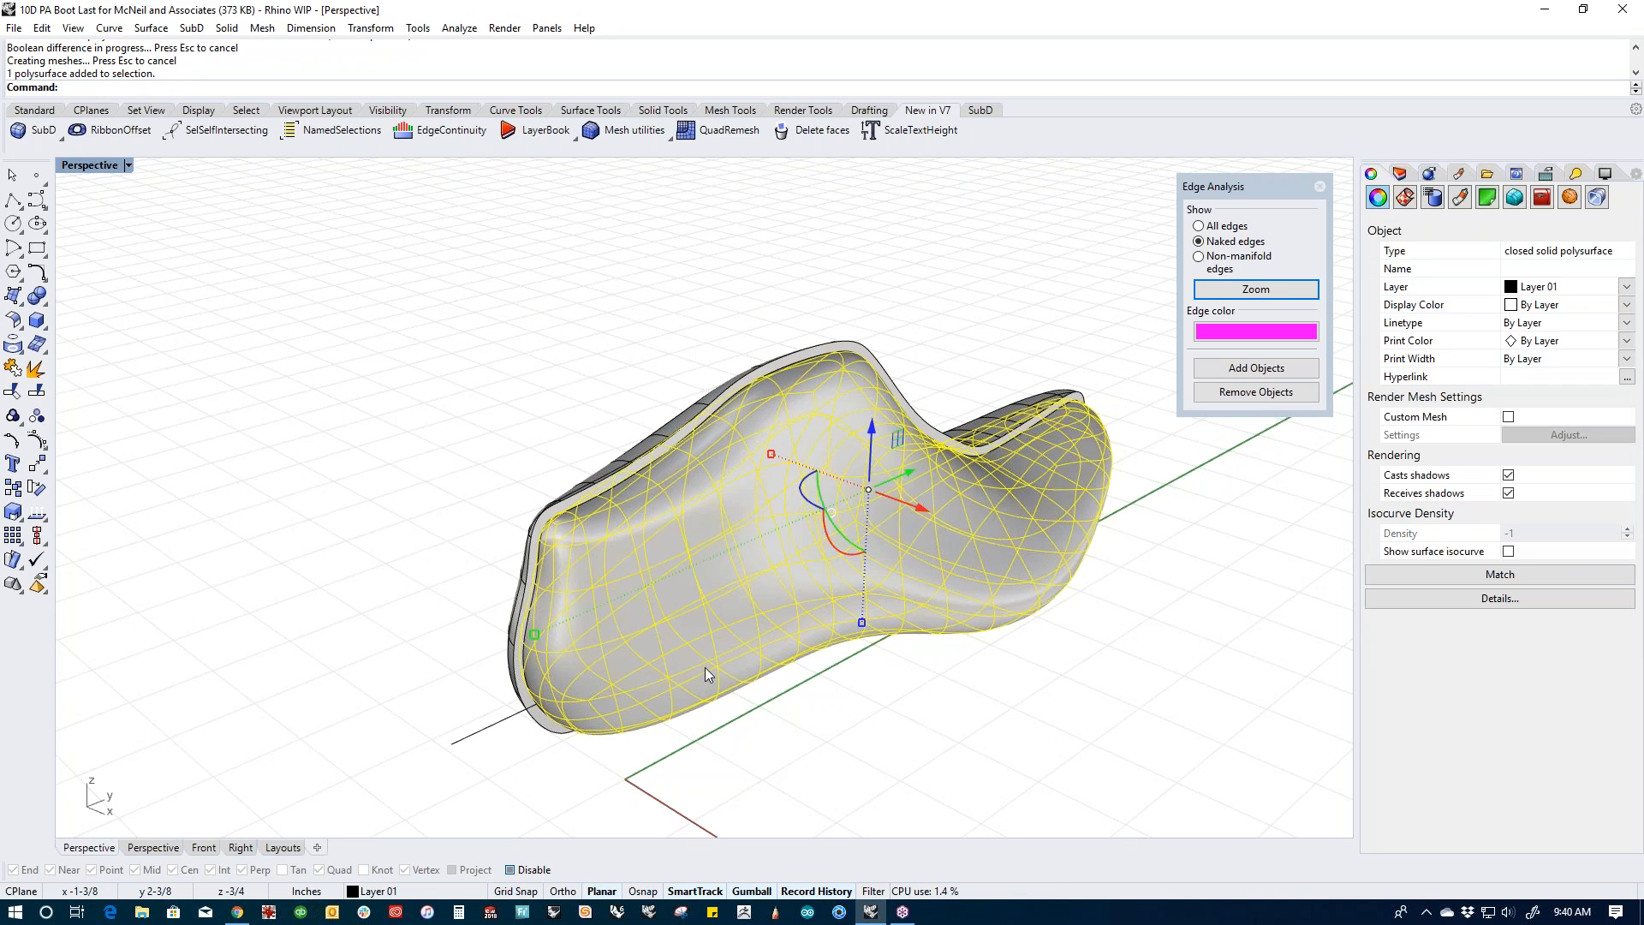
Step: Hide the inner NURBS last and inspect the wall of the hollowed half from the side
key(ctrl+h)
right_drag(694, 668, 998, 597)
right_drag(842, 412, 680, 362)
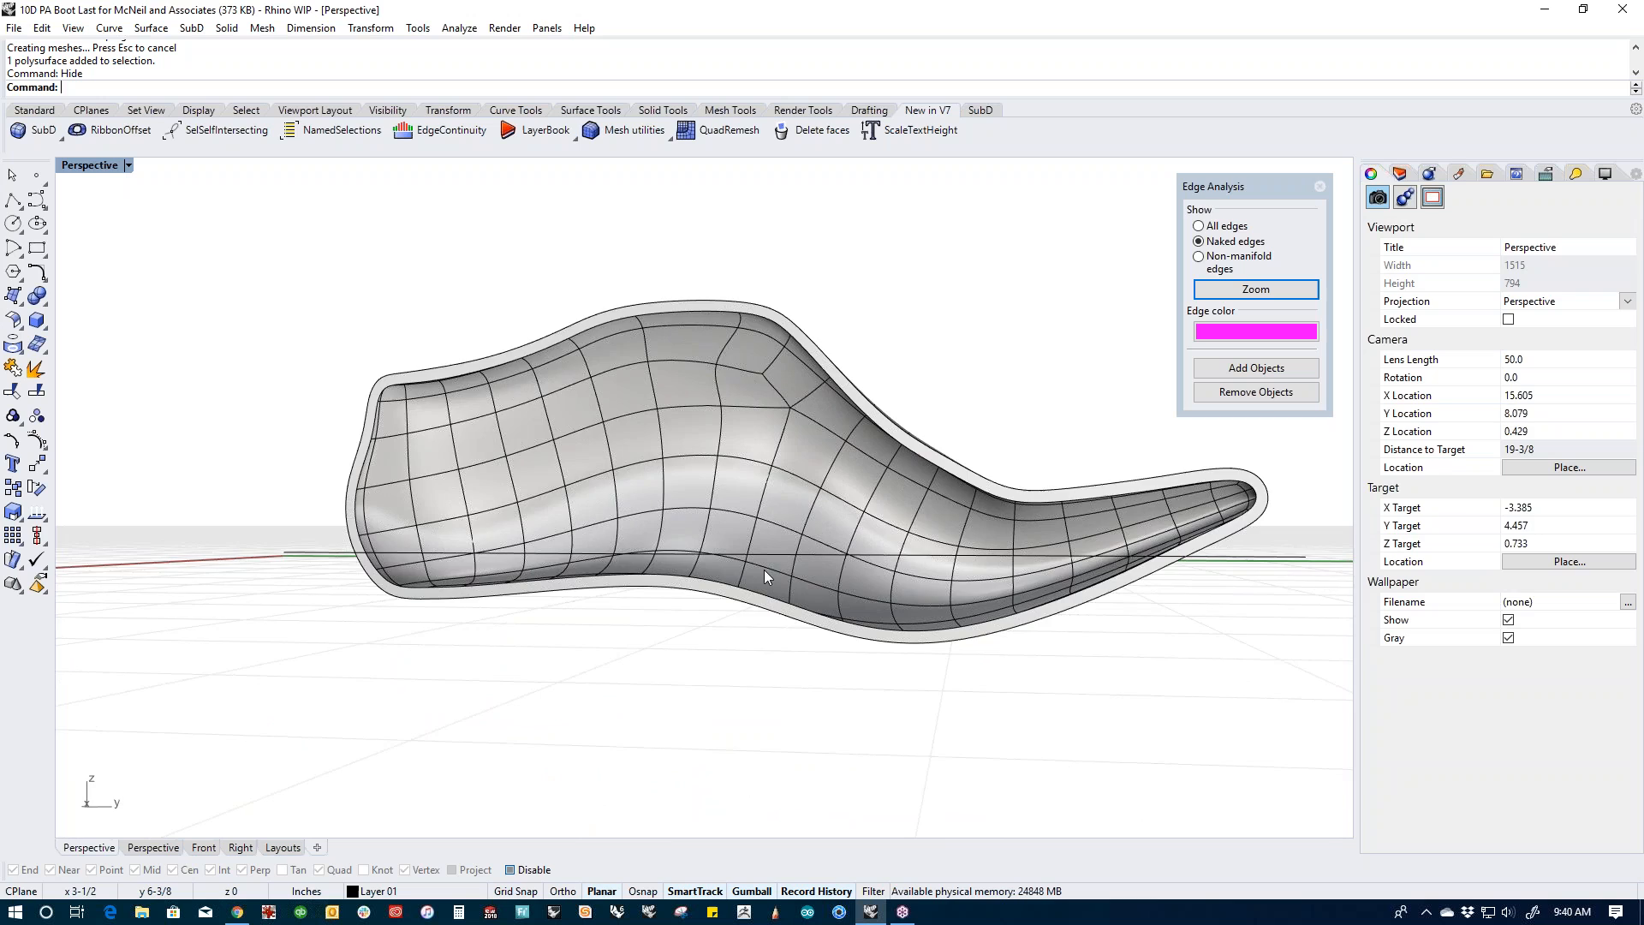
scroll(763, 569, down, 4)
right_drag(764, 572, 755, 622)
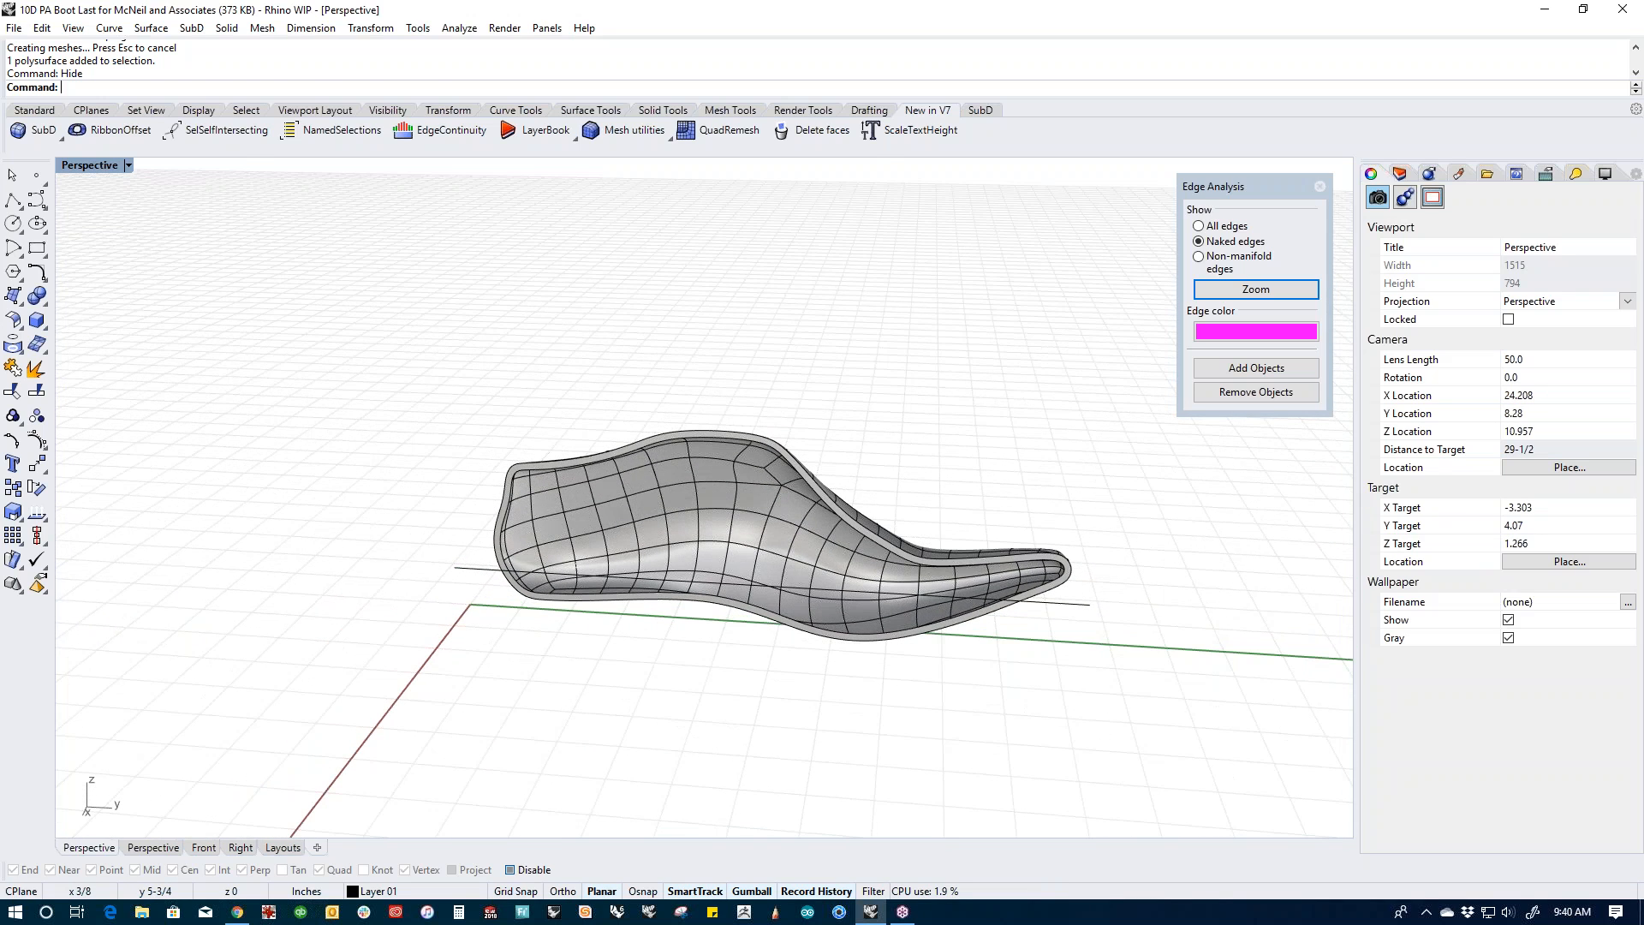
Step: In the Top view, sketch a freeform control-point curve with a tight hairpin bend beyond the last's toe
text(t)
key(Return)
scroll(646, 587, down, 4)
right_drag(650, 591, 573, 752)
right_drag(91, 334, 179, 377)
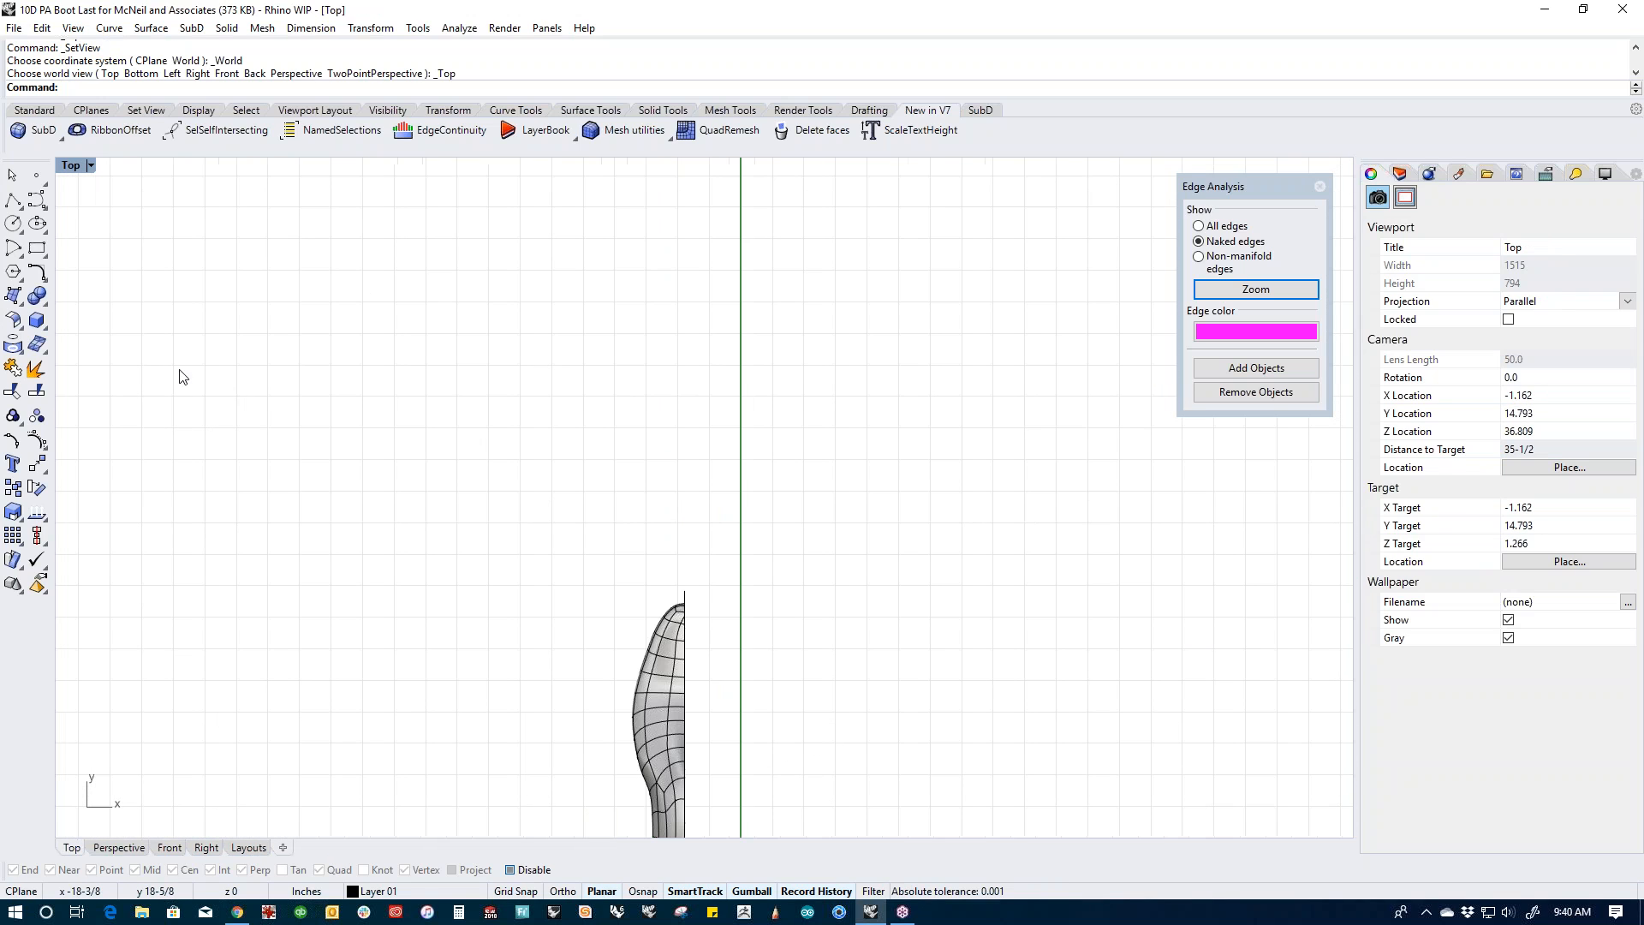
click(557, 550)
click(567, 463)
click(560, 405)
click(510, 341)
click(435, 298)
click(399, 266)
click(419, 260)
click(526, 307)
click(653, 322)
click(743, 263)
right_click(827, 214)
right_drag(769, 387, 729, 461)
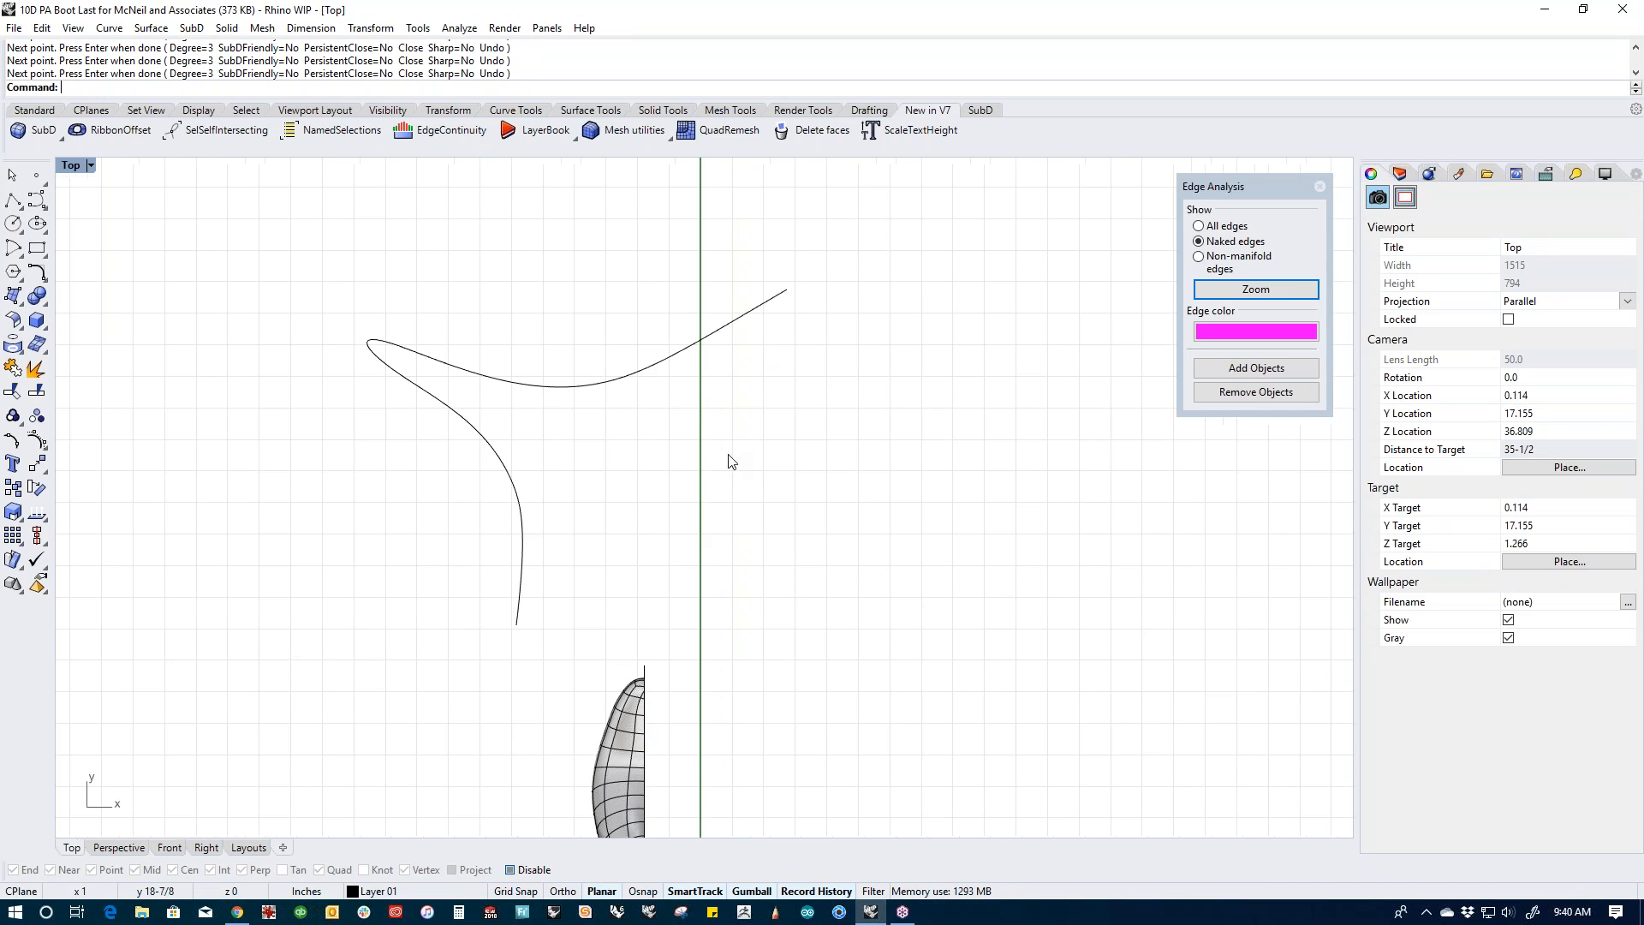
Step: Offset the hairpin curve by a distance of 2 toward the side facing the last
click(415, 358)
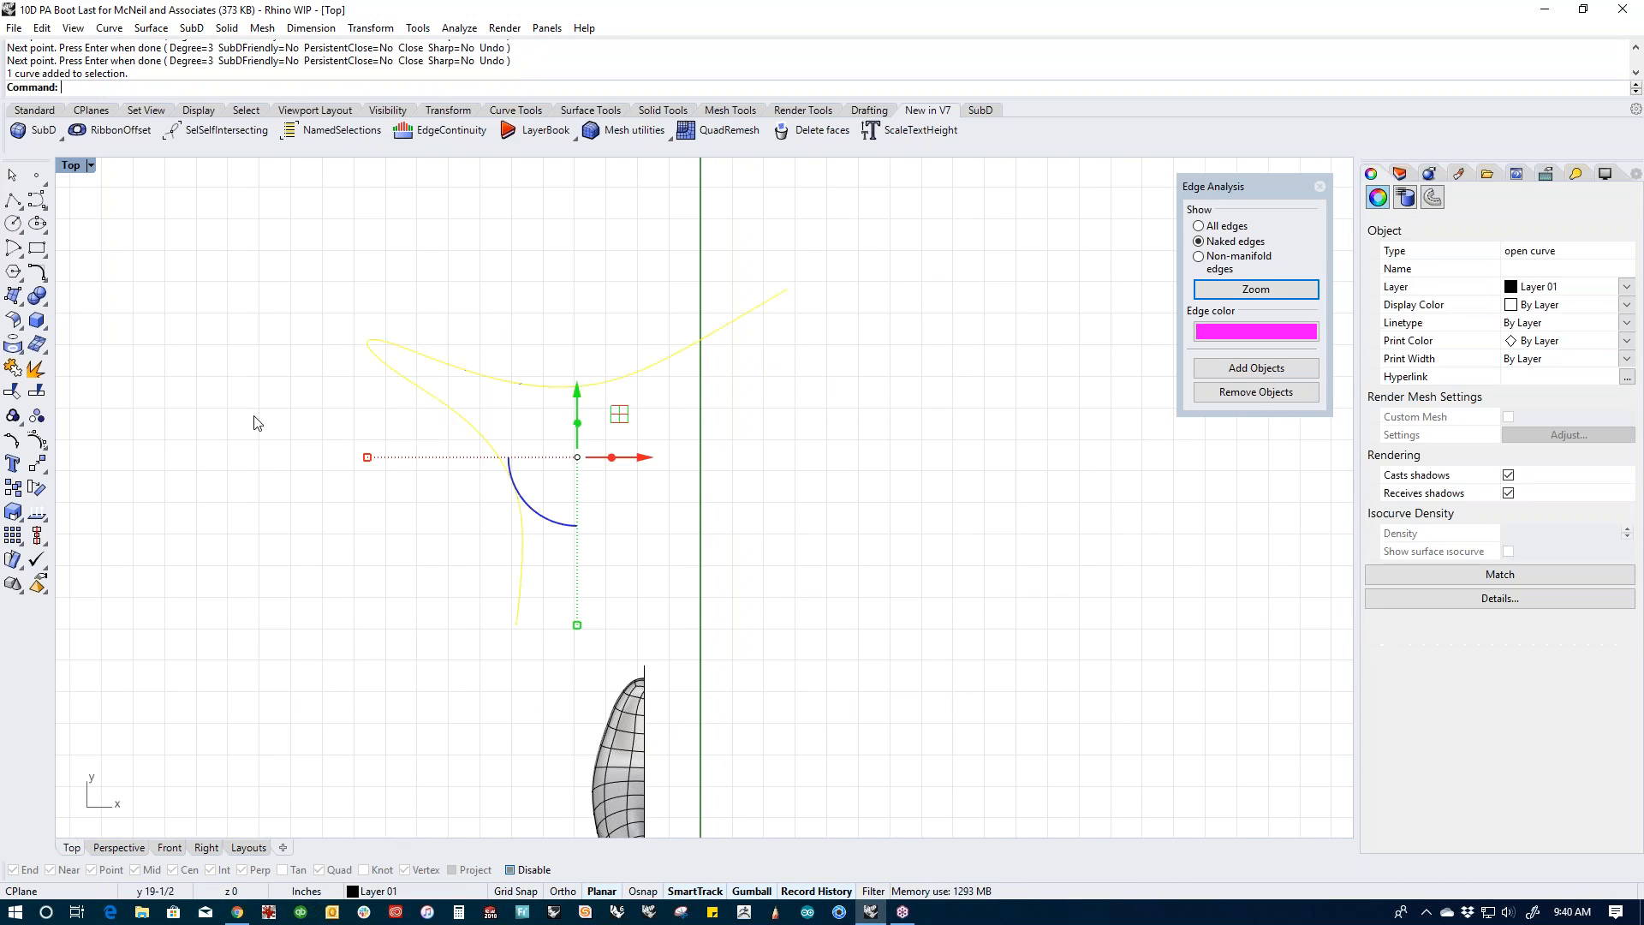
click(47, 283)
click(277, 280)
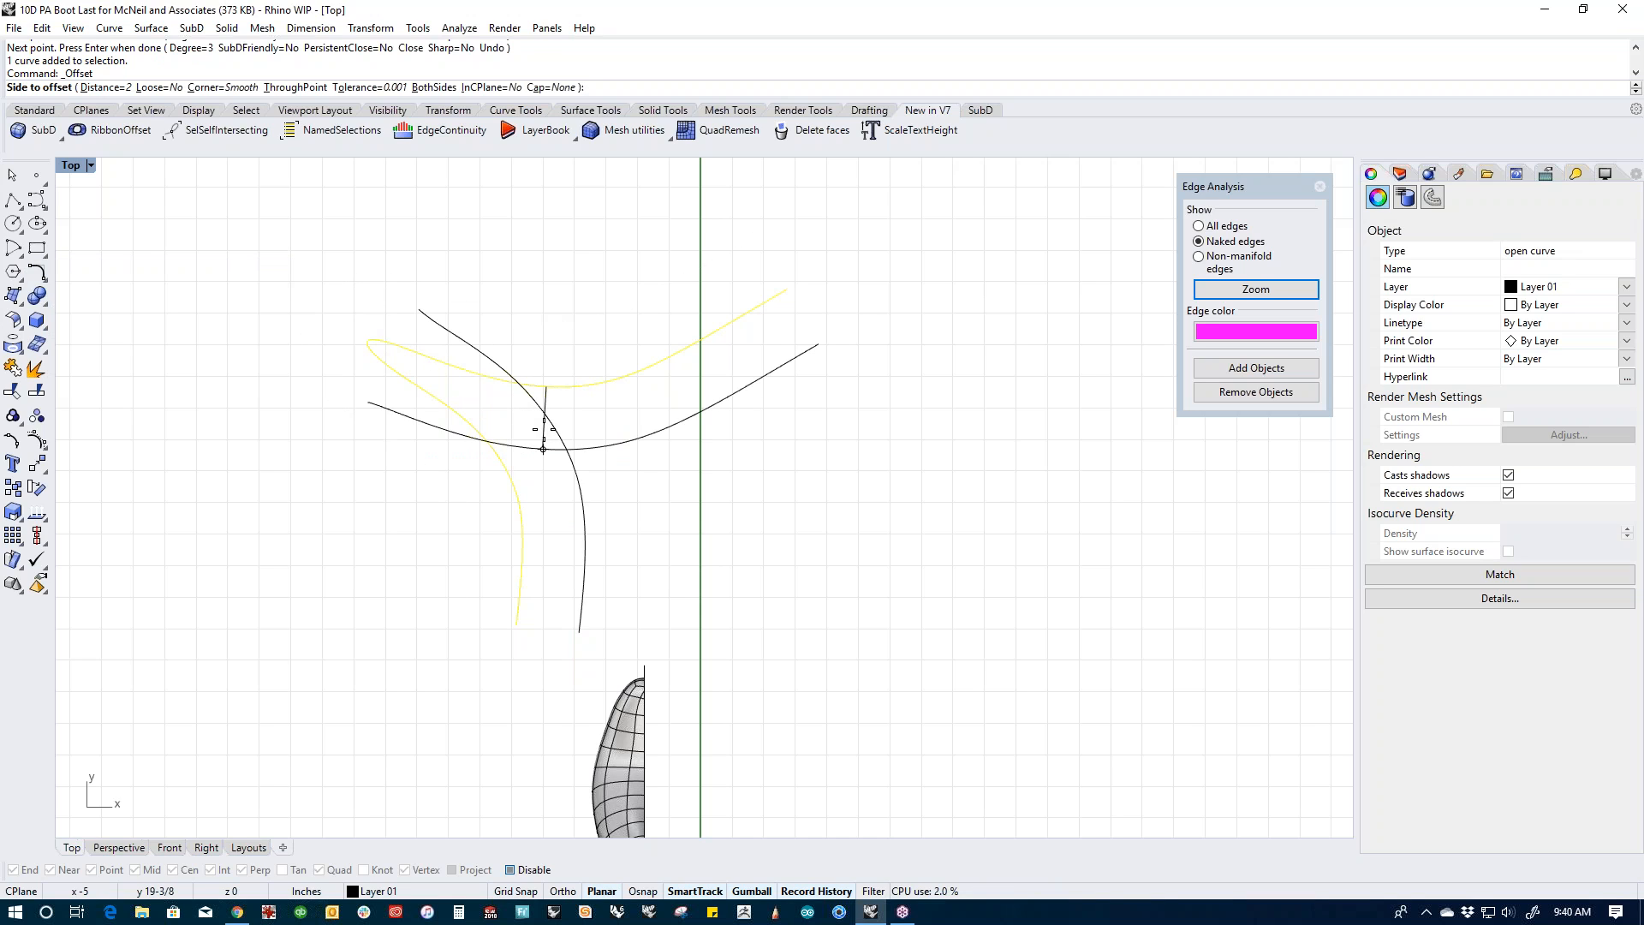
click(544, 433)
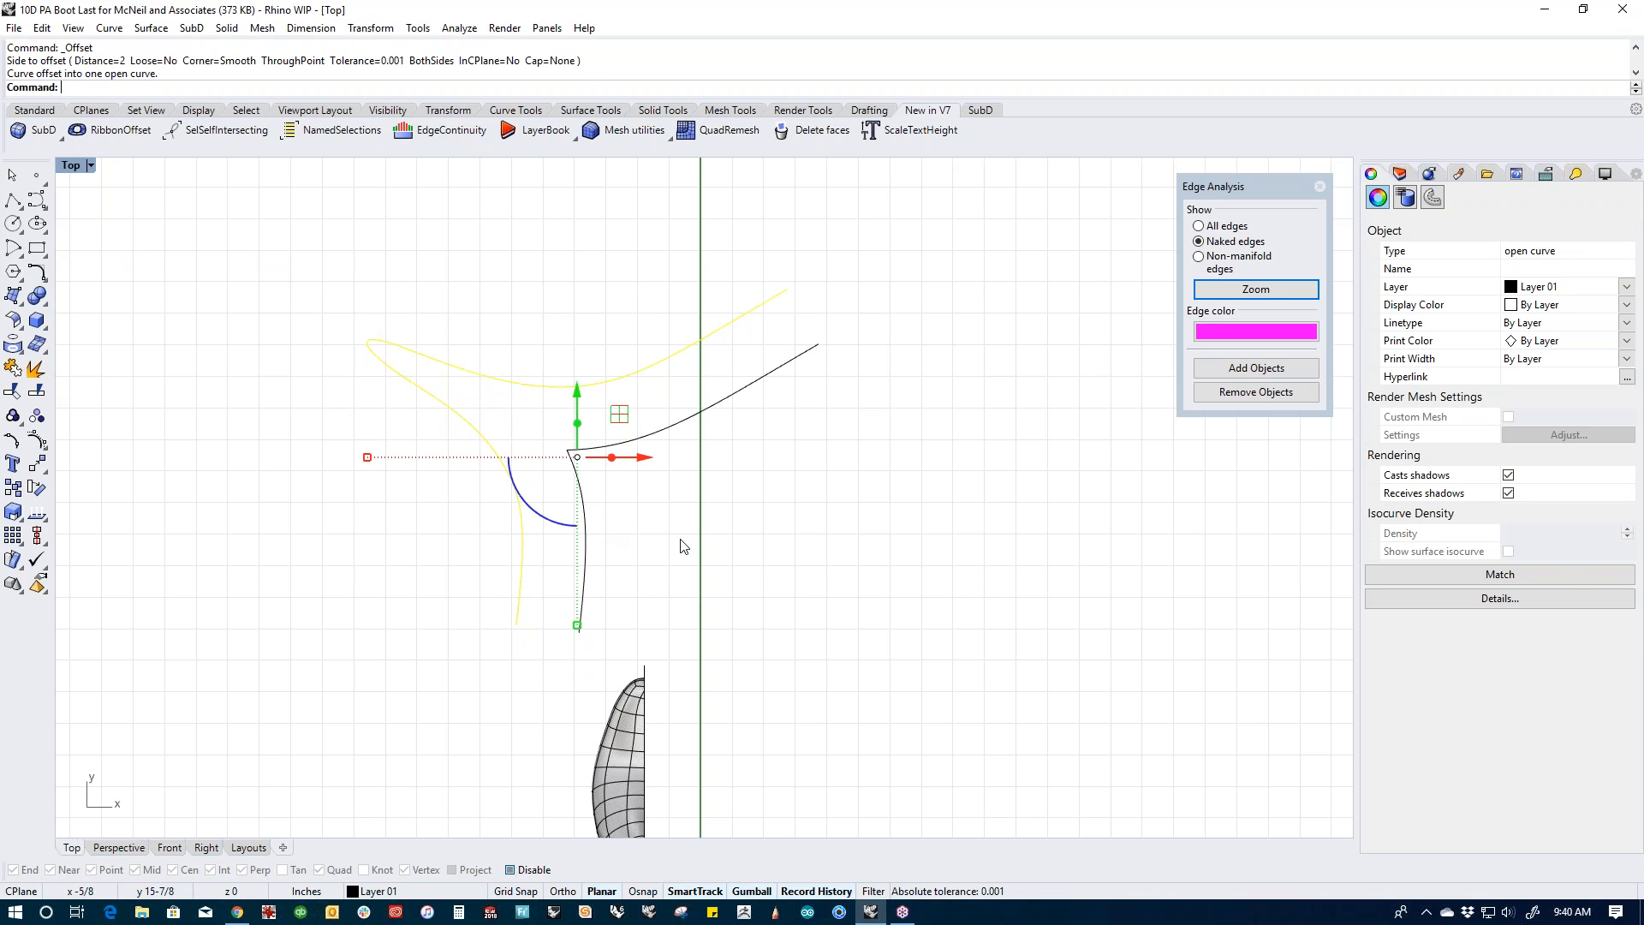
click(572, 590)
Step: Sketch a looping control-point curve from the offset curve's sharp corner around the hairpin and back to that corner
click(36, 199)
click(566, 452)
click(473, 303)
click(339, 266)
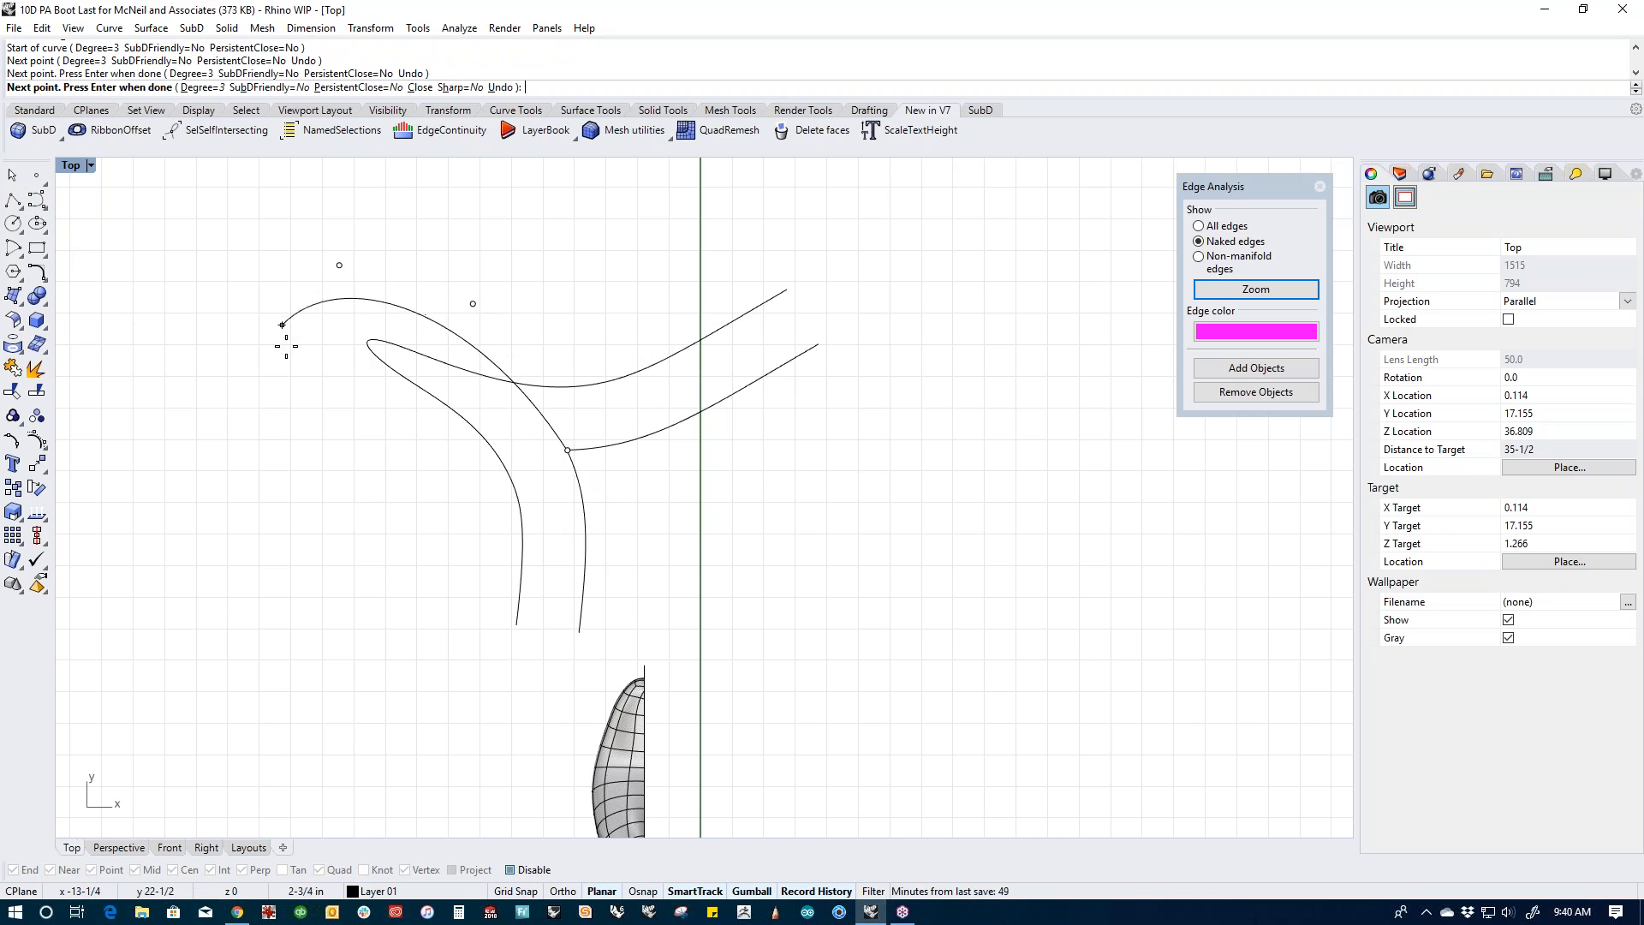
click(285, 342)
click(446, 446)
click(566, 451)
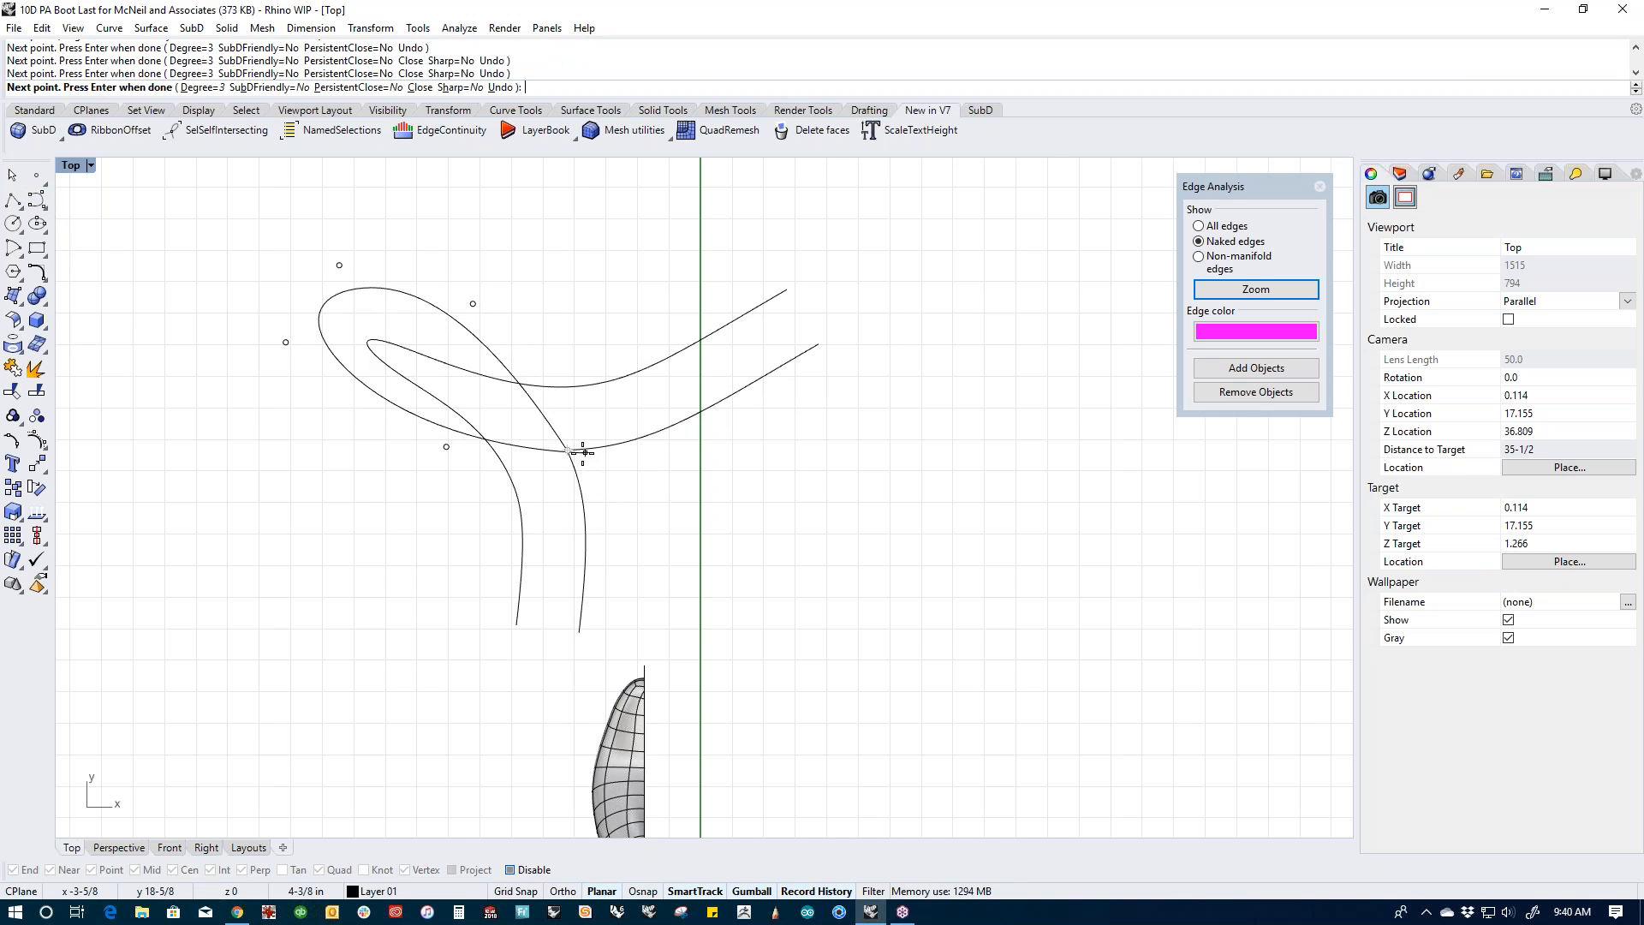
key(Return)
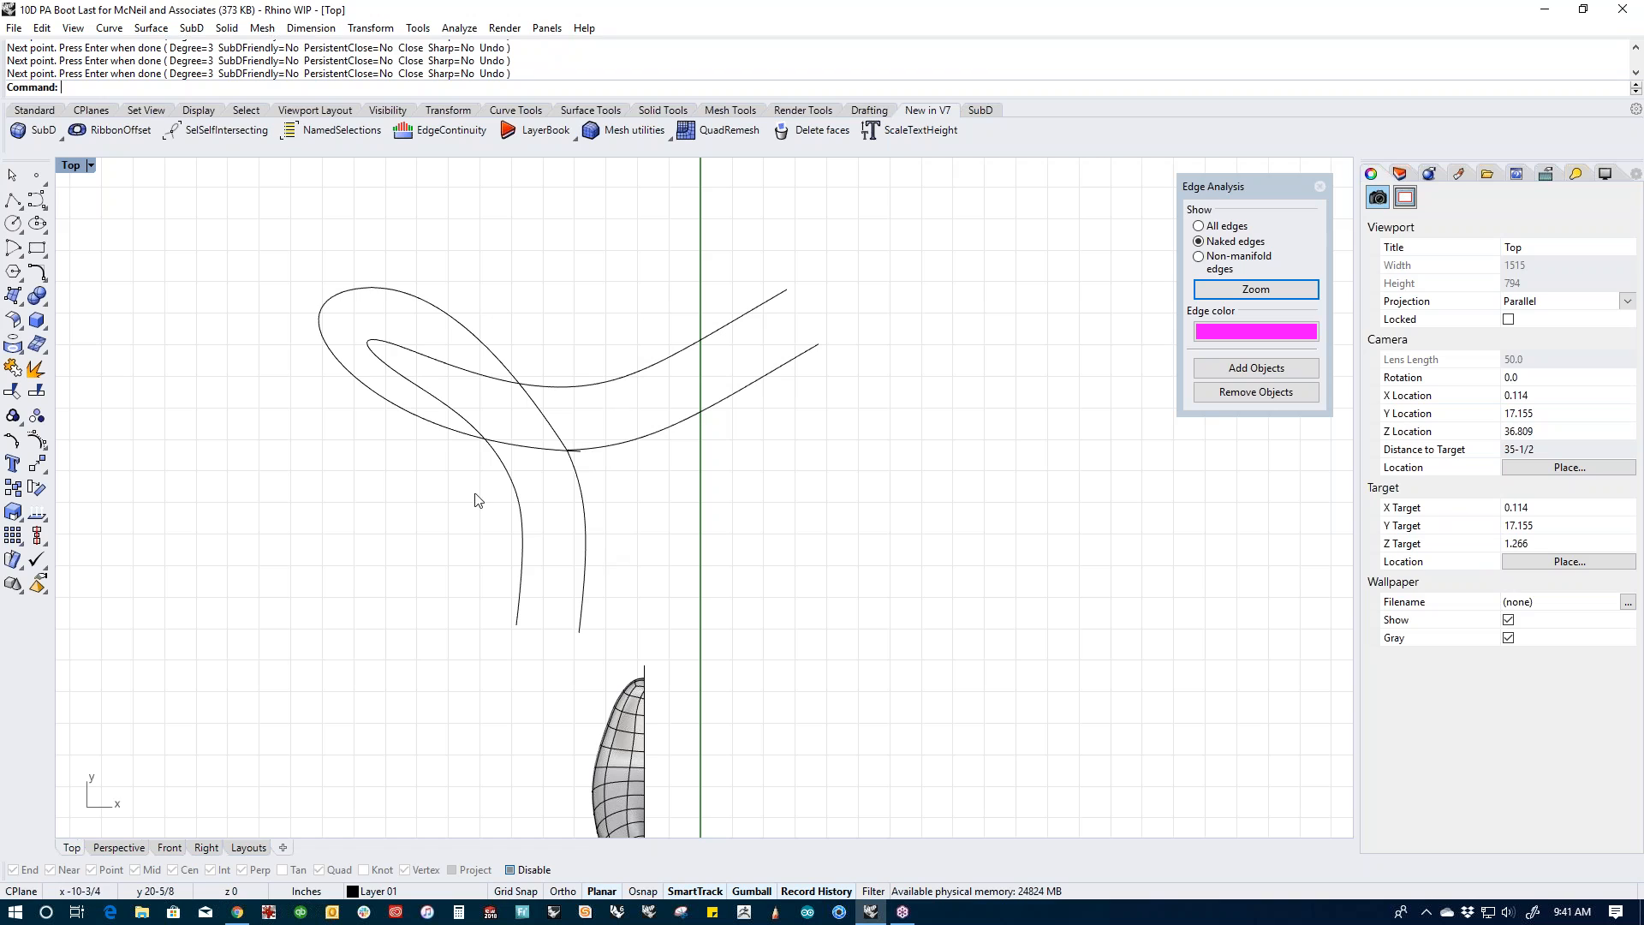
Step: Delete the looping curve sketched at the offset curve's corner
drag(594, 428, 545, 504)
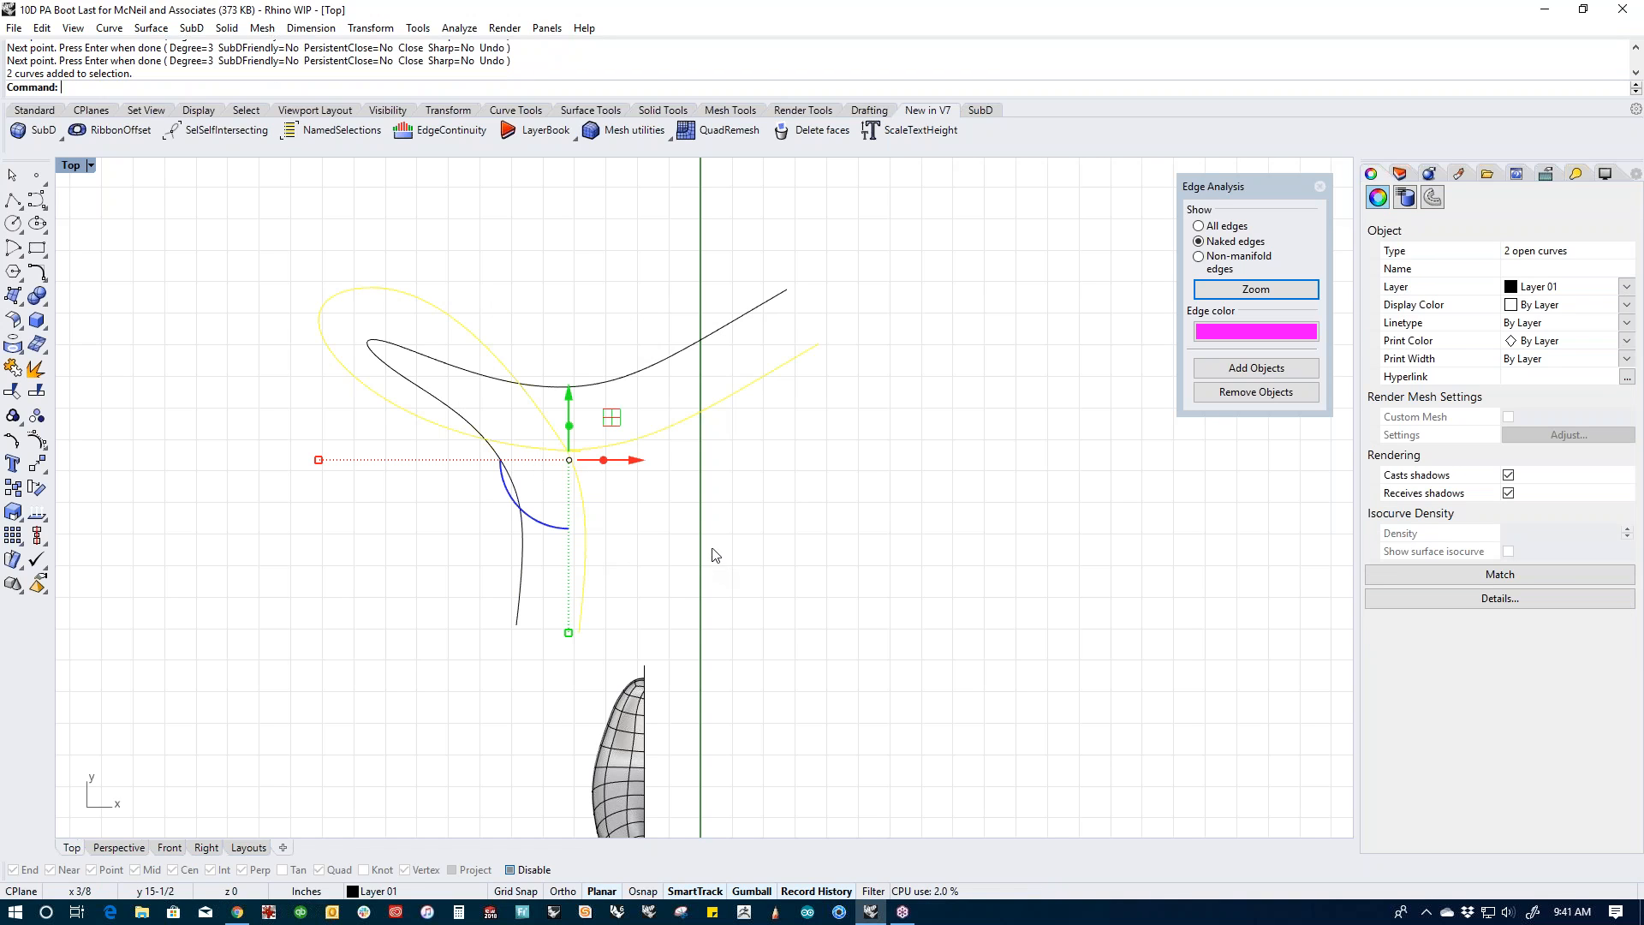
click(711, 545)
click(518, 443)
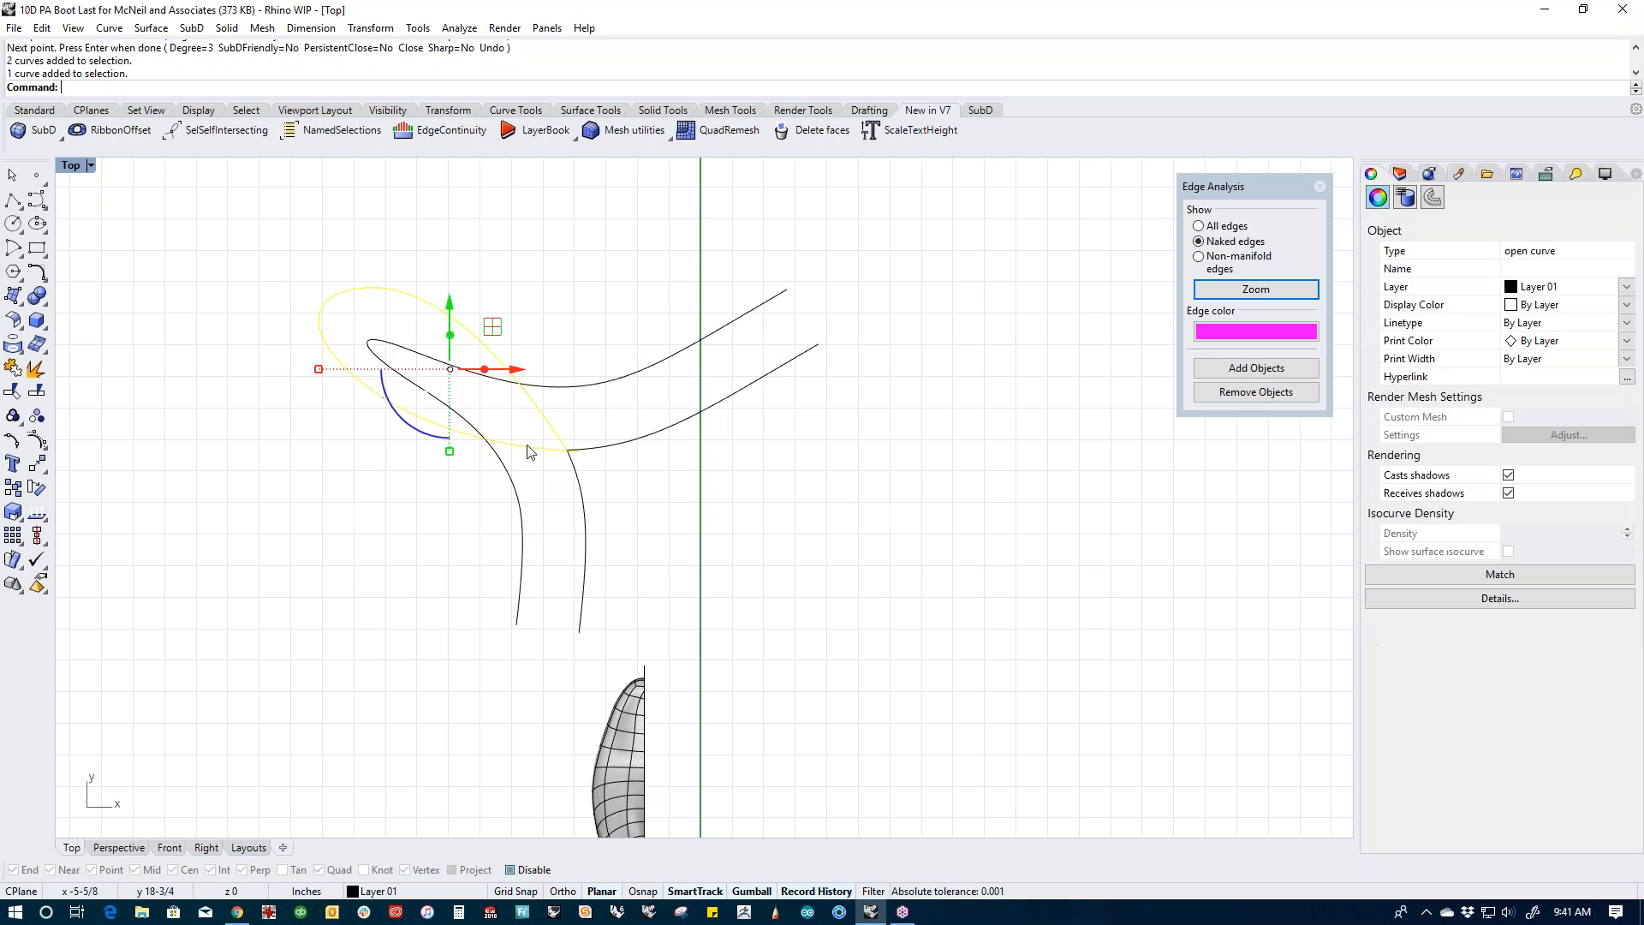
key(Delete)
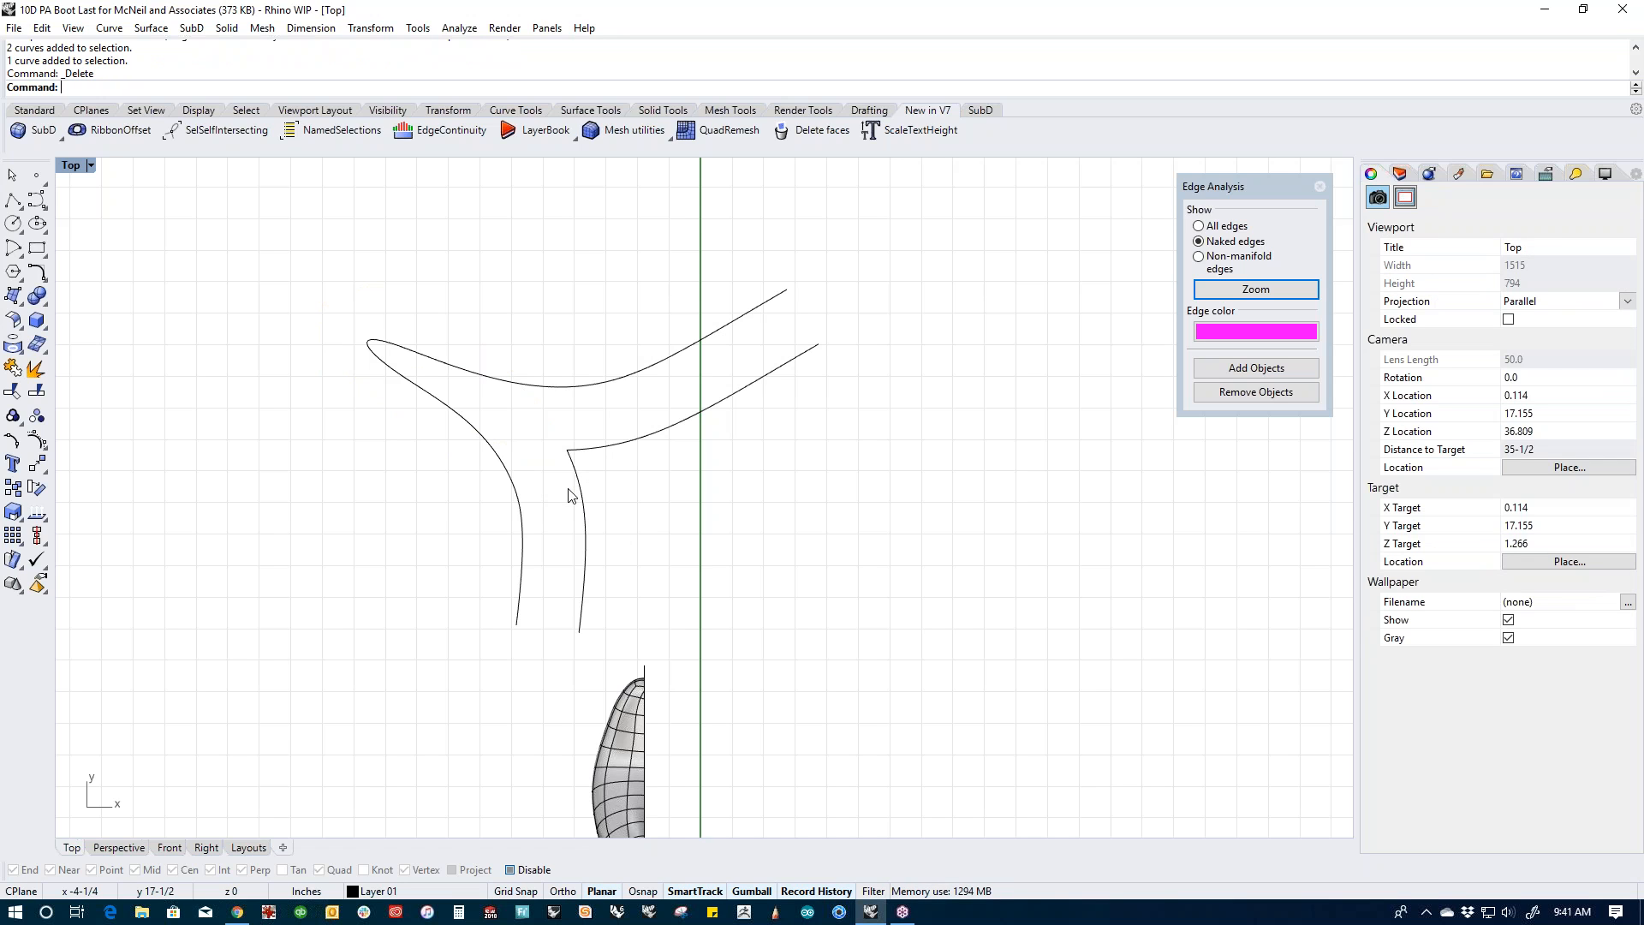
Step: Return to the Perspective view and delete the offset copy of the hairpin curve
text(P)
key(Return)
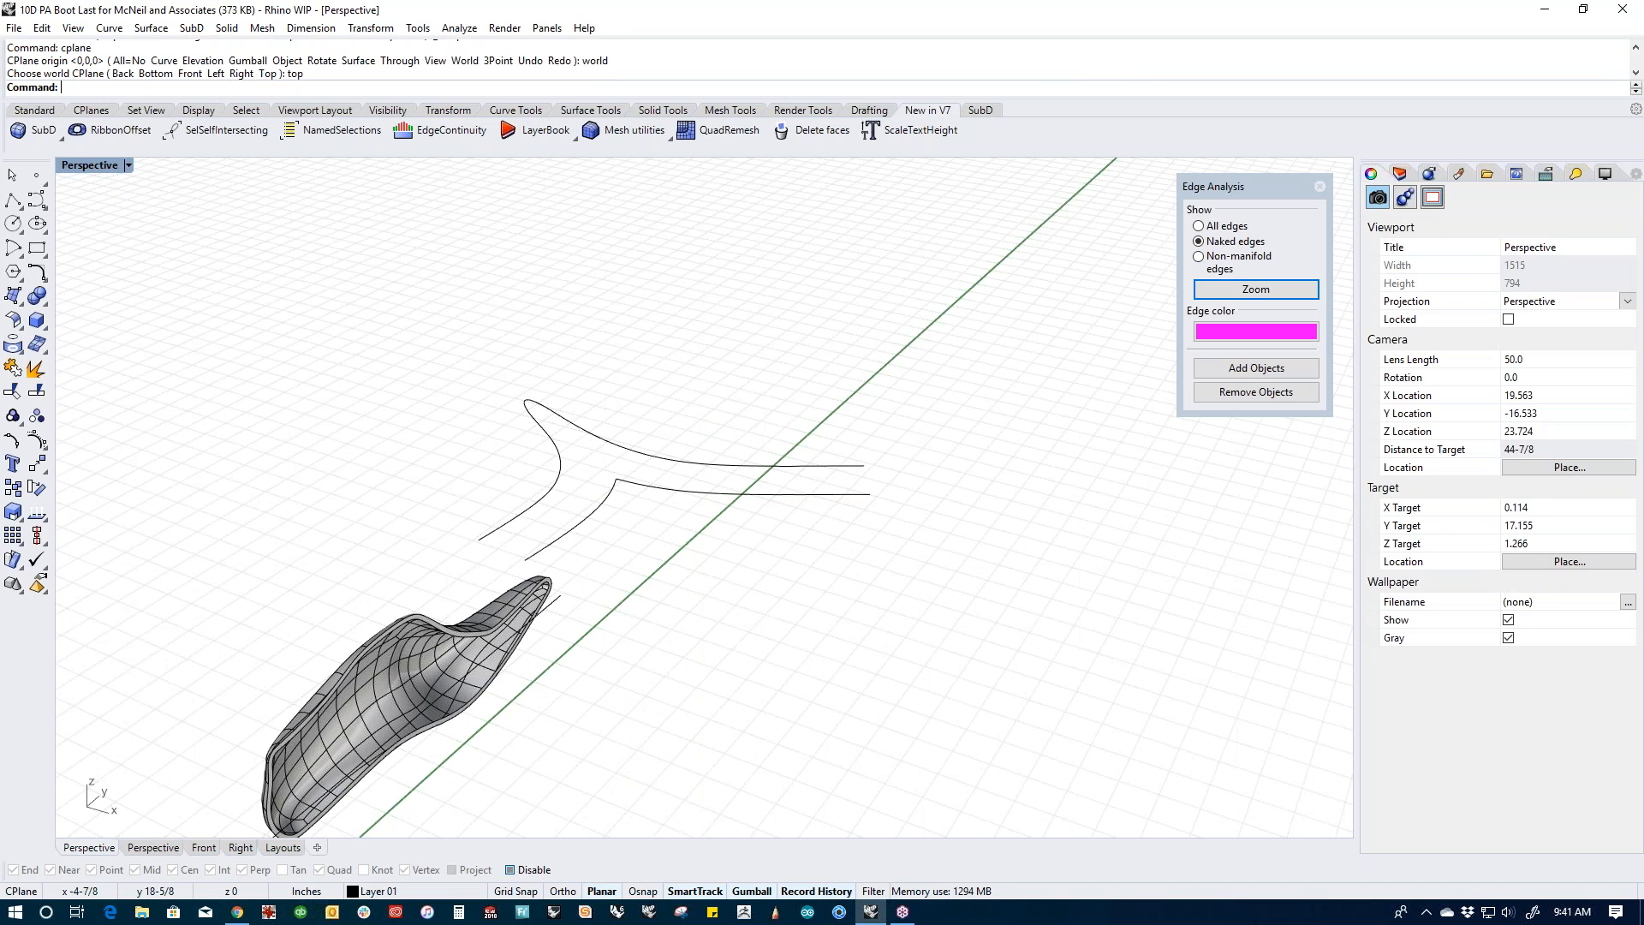
shift+right_drag(576, 481, 608, 534)
click(686, 545)
key(Delete)
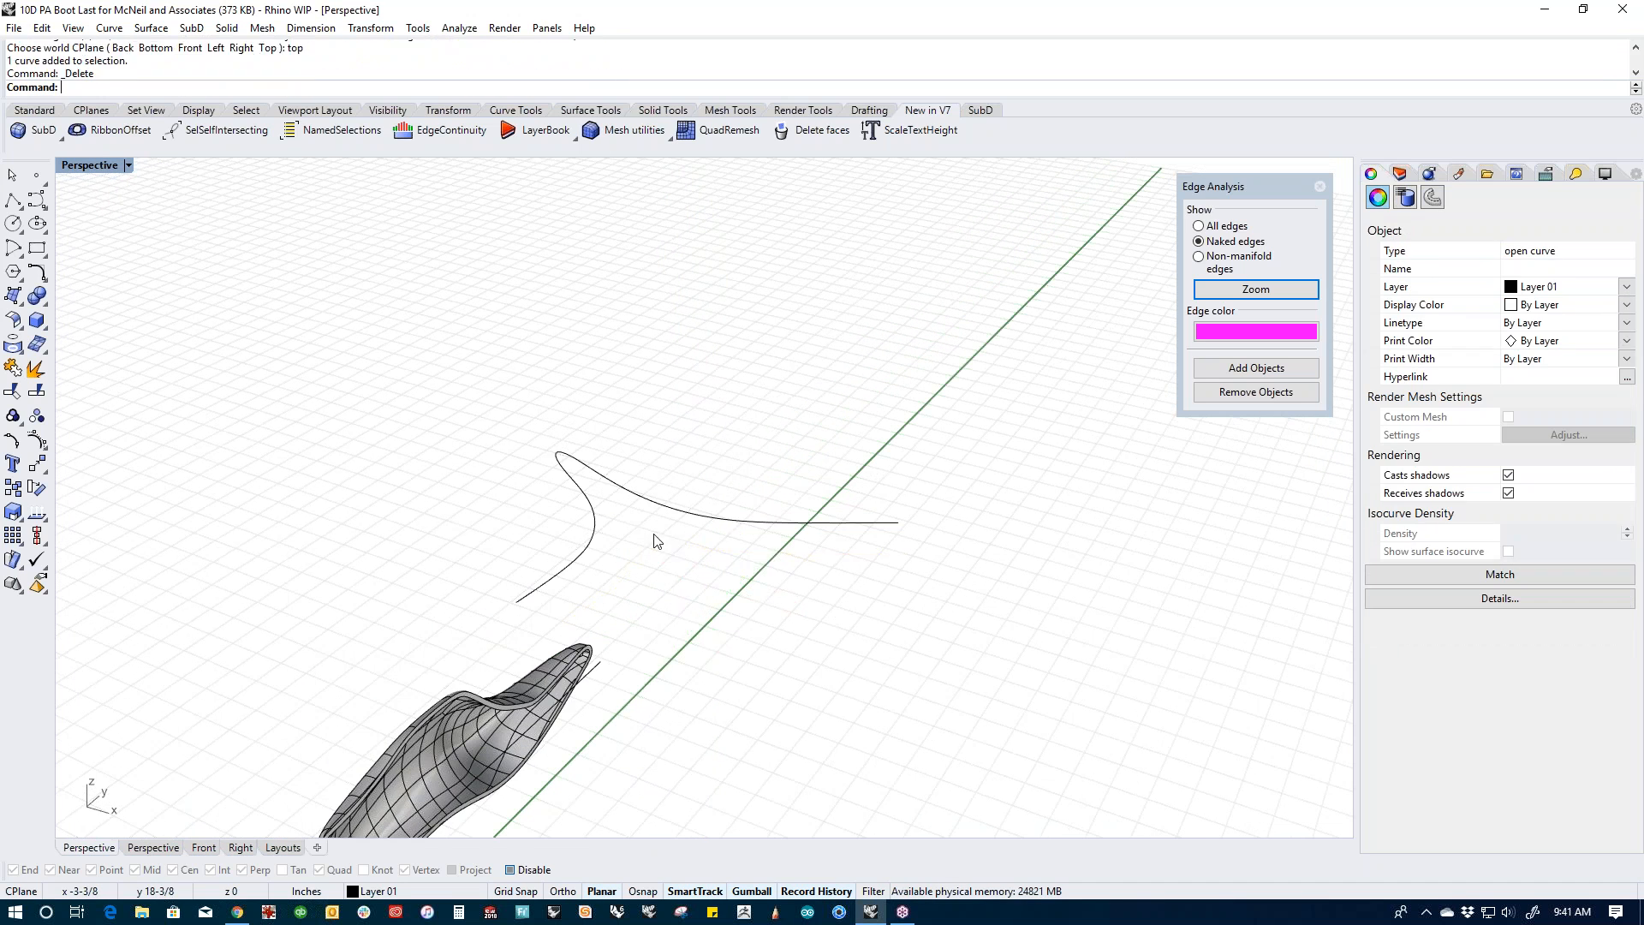
Step: Extrude the hairpin curve vertically upward into a curved surface
click(649, 511)
drag(656, 512, 657, 256)
click(397, 345)
shift+right_drag(349, 435, 308, 492)
right_drag(533, 271, 554, 265)
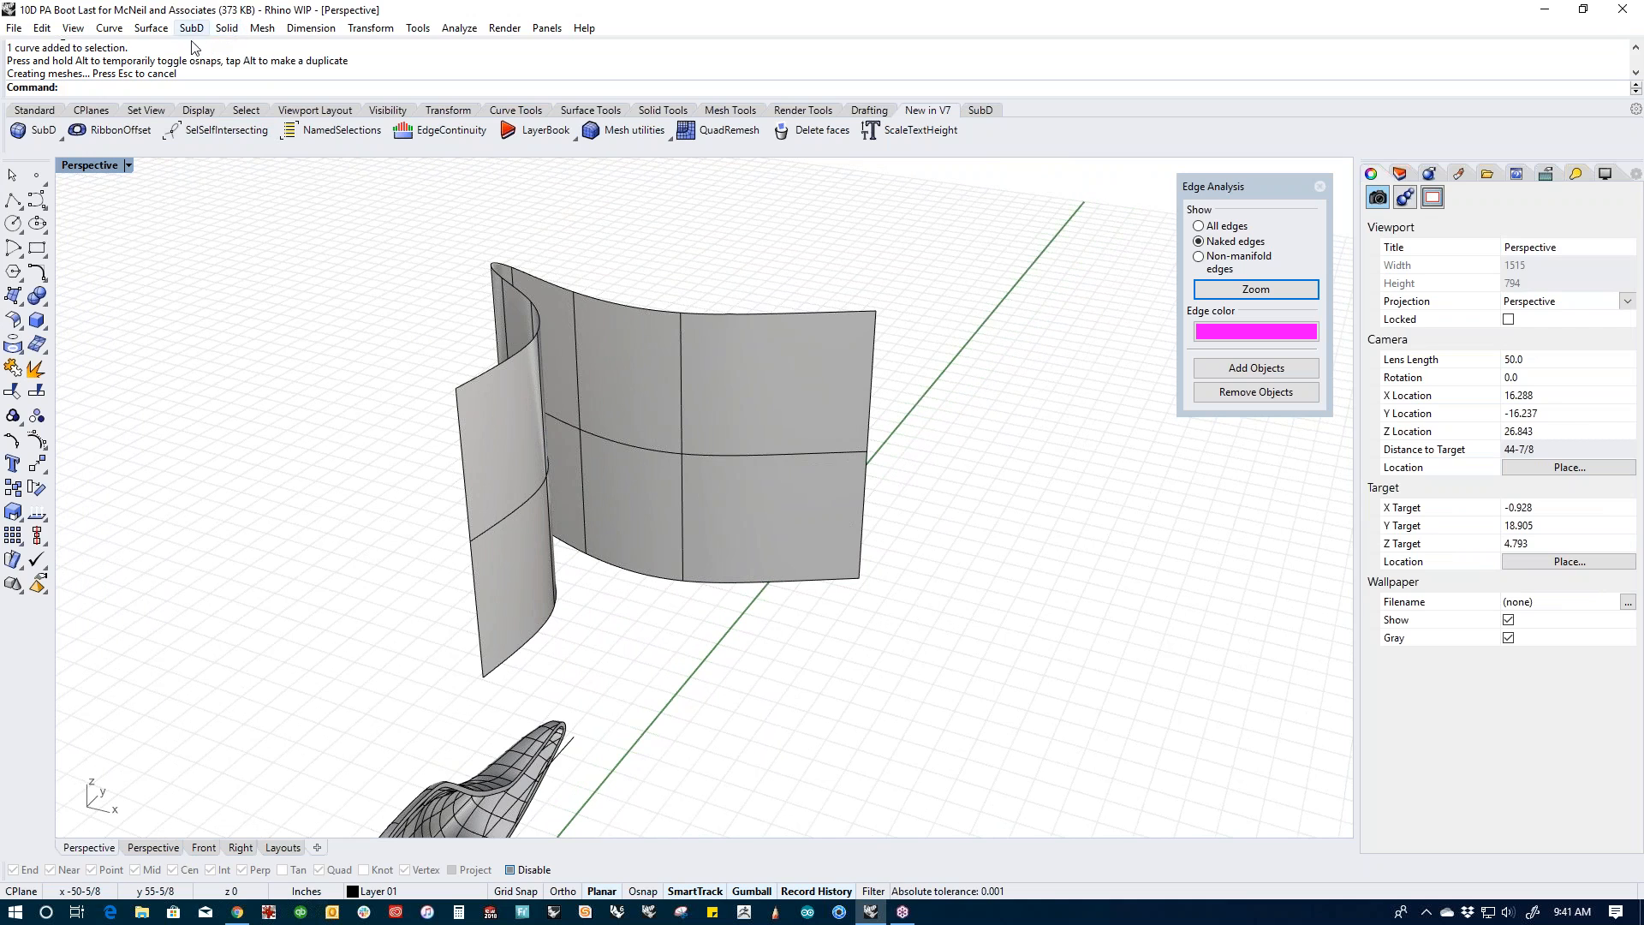
Step: Select the extruded hairpin surface and set the construction plane to World Top
click(156, 29)
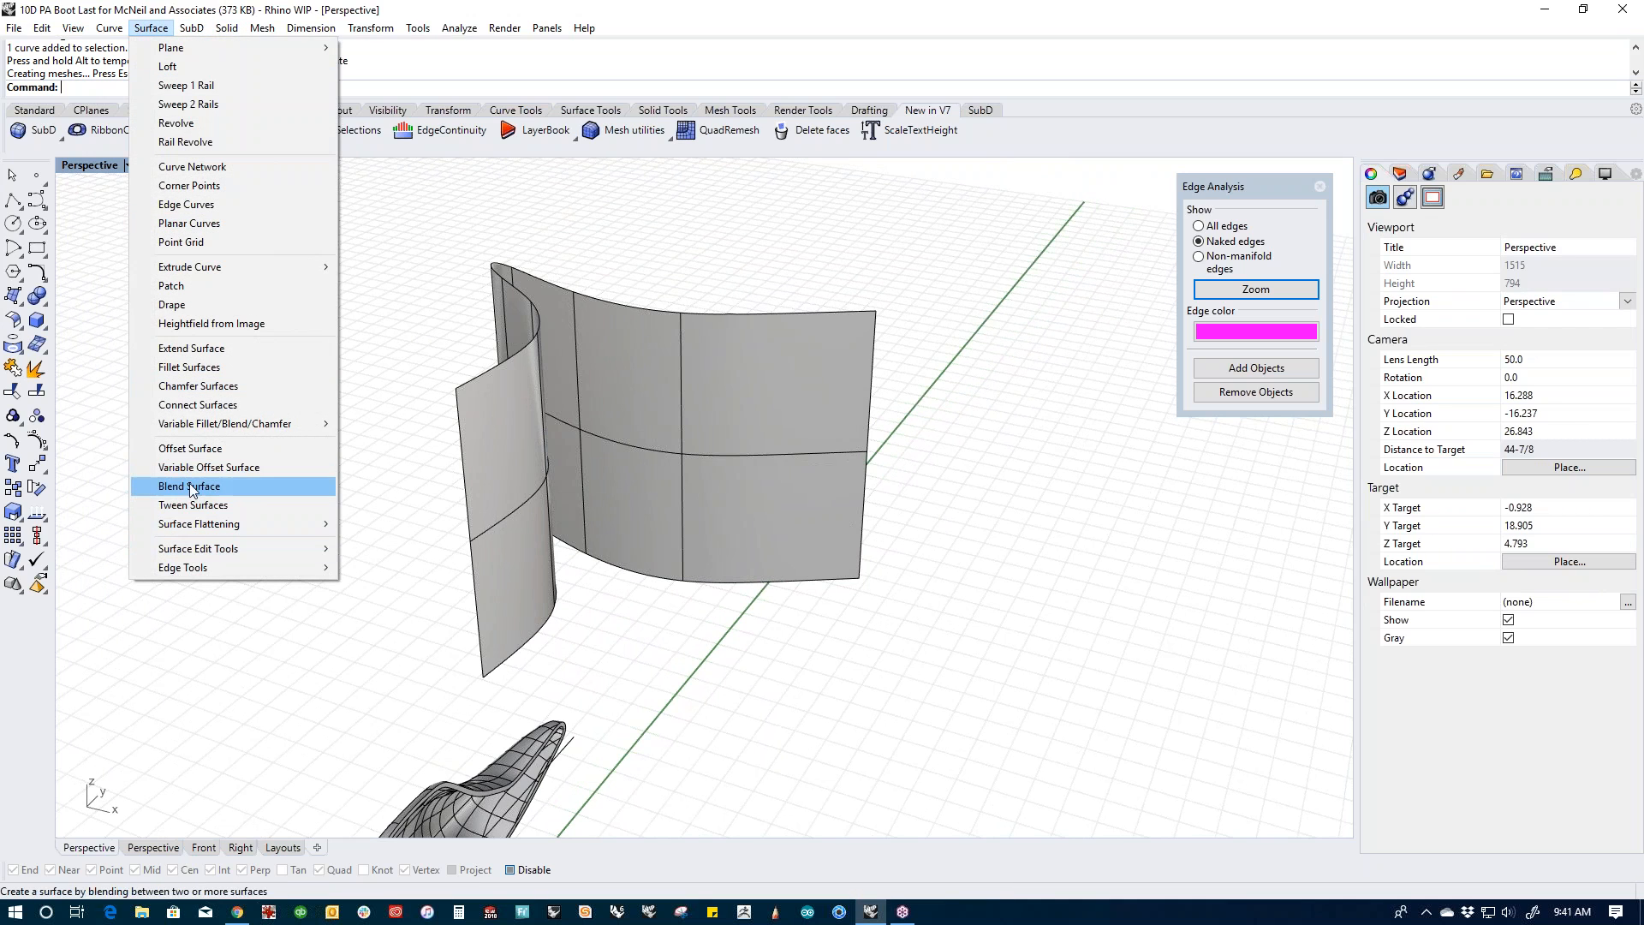
click(758, 550)
key(ctrl+F4)
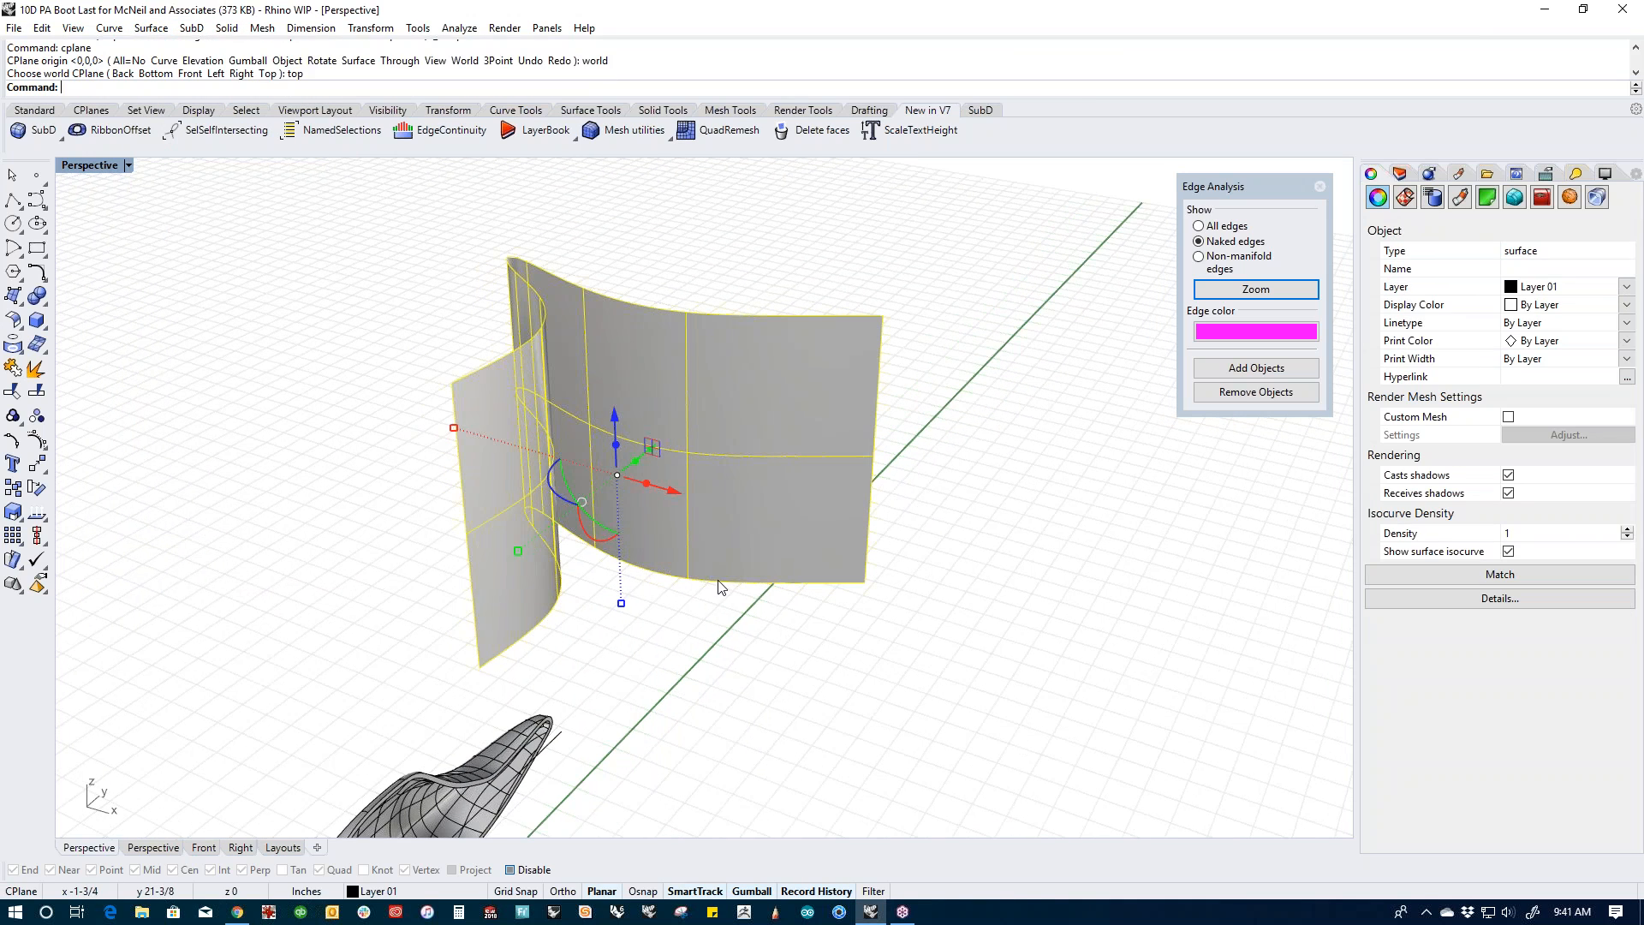
right_drag(644, 621, 694, 611)
key(Home)
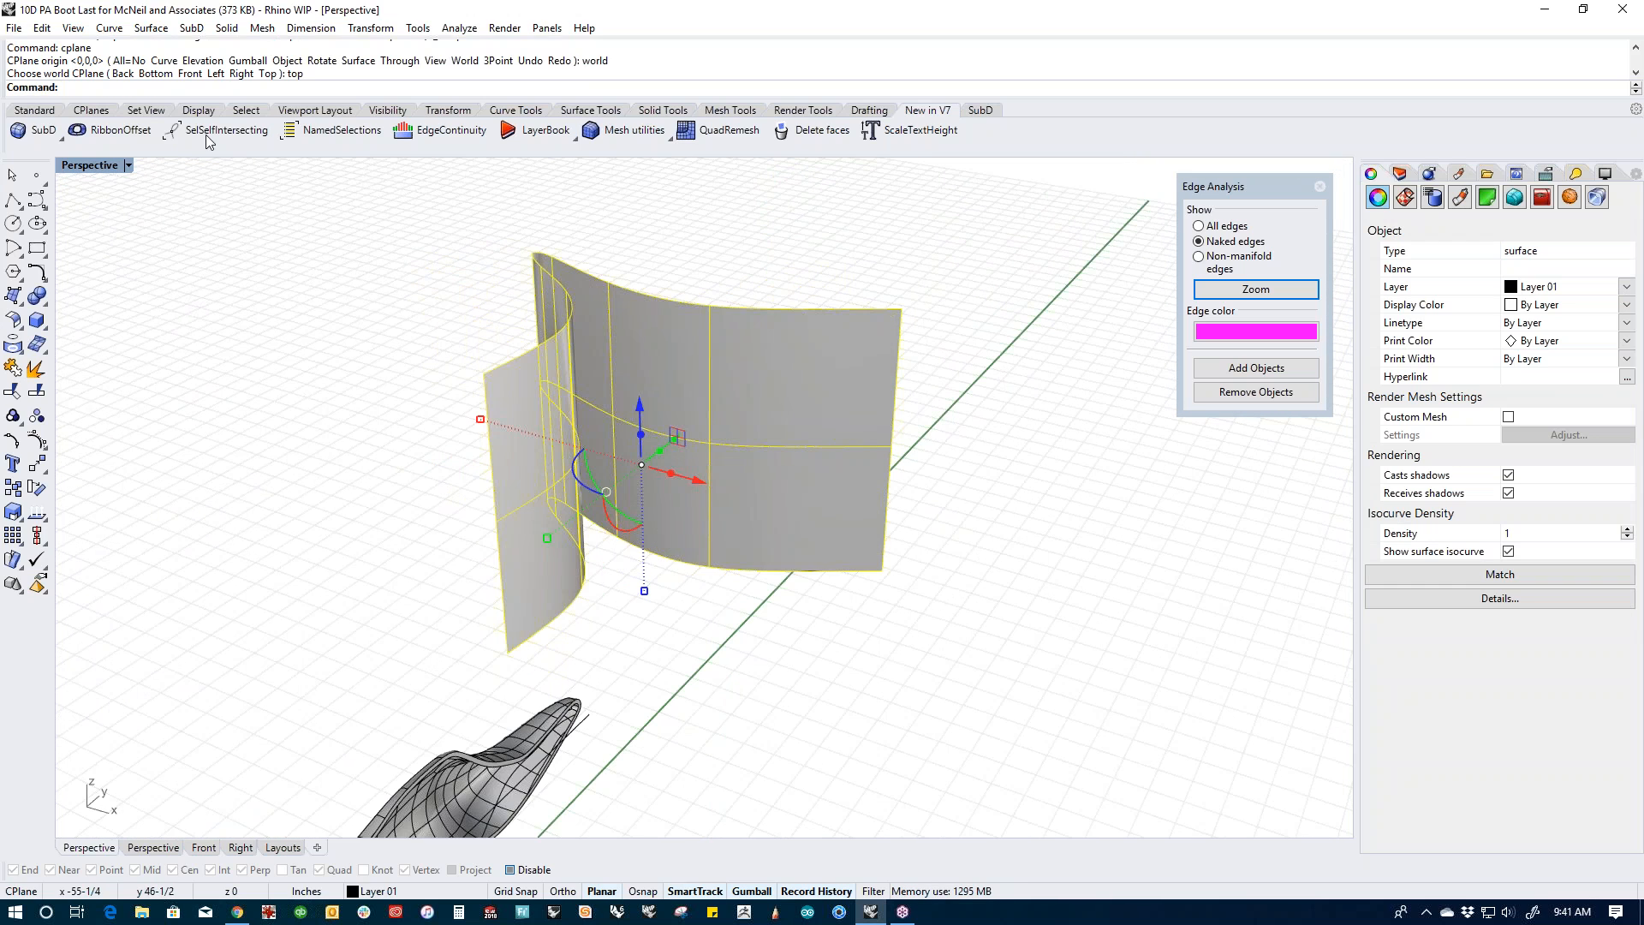
Step: Try offsetting the extruded surface by 0.25 with the direction flipped and Solid set to No
click(151, 28)
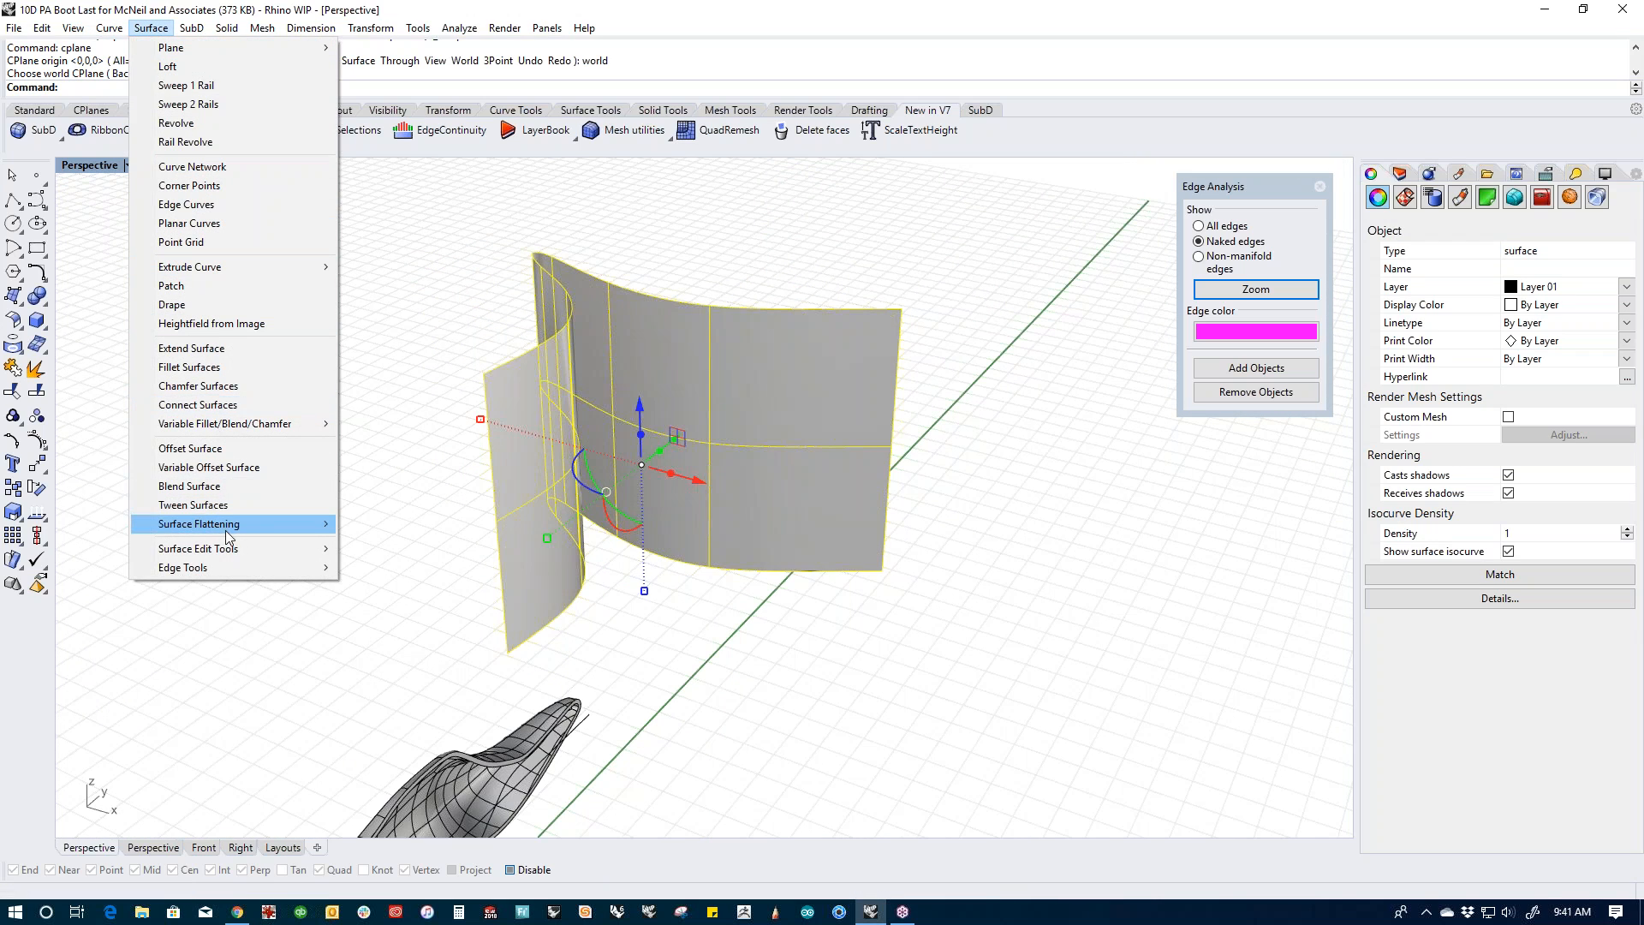
click(224, 449)
right_drag(364, 478, 447, 556)
text(f)
key(Return)
click(333, 87)
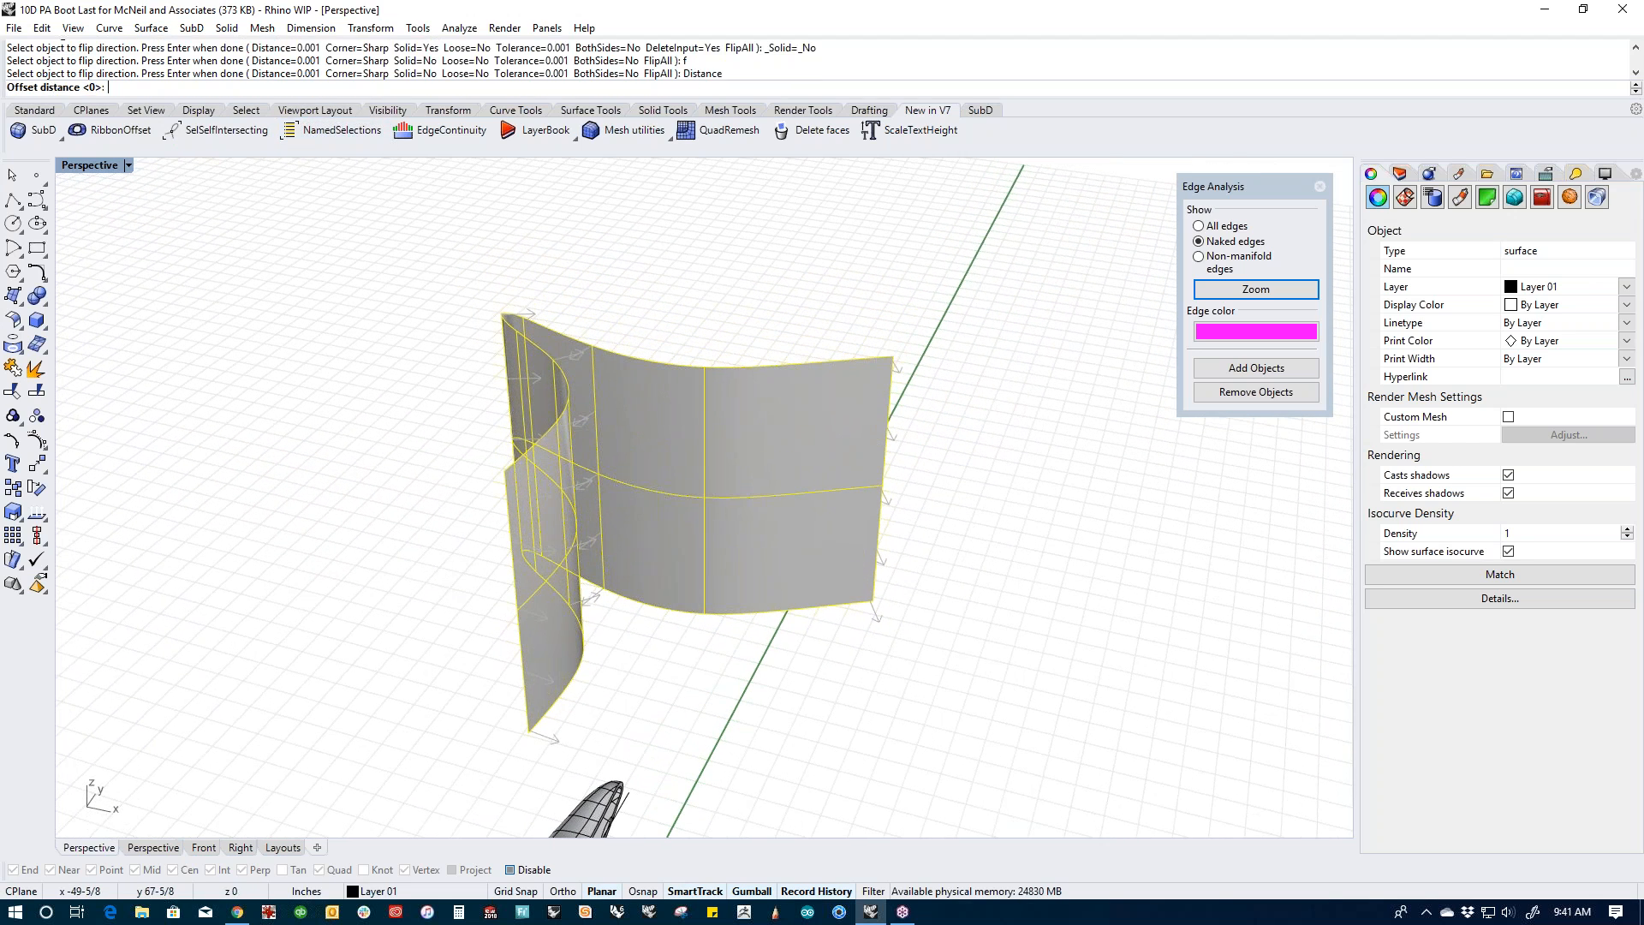
text(.25)
key(Return)
key(Return)
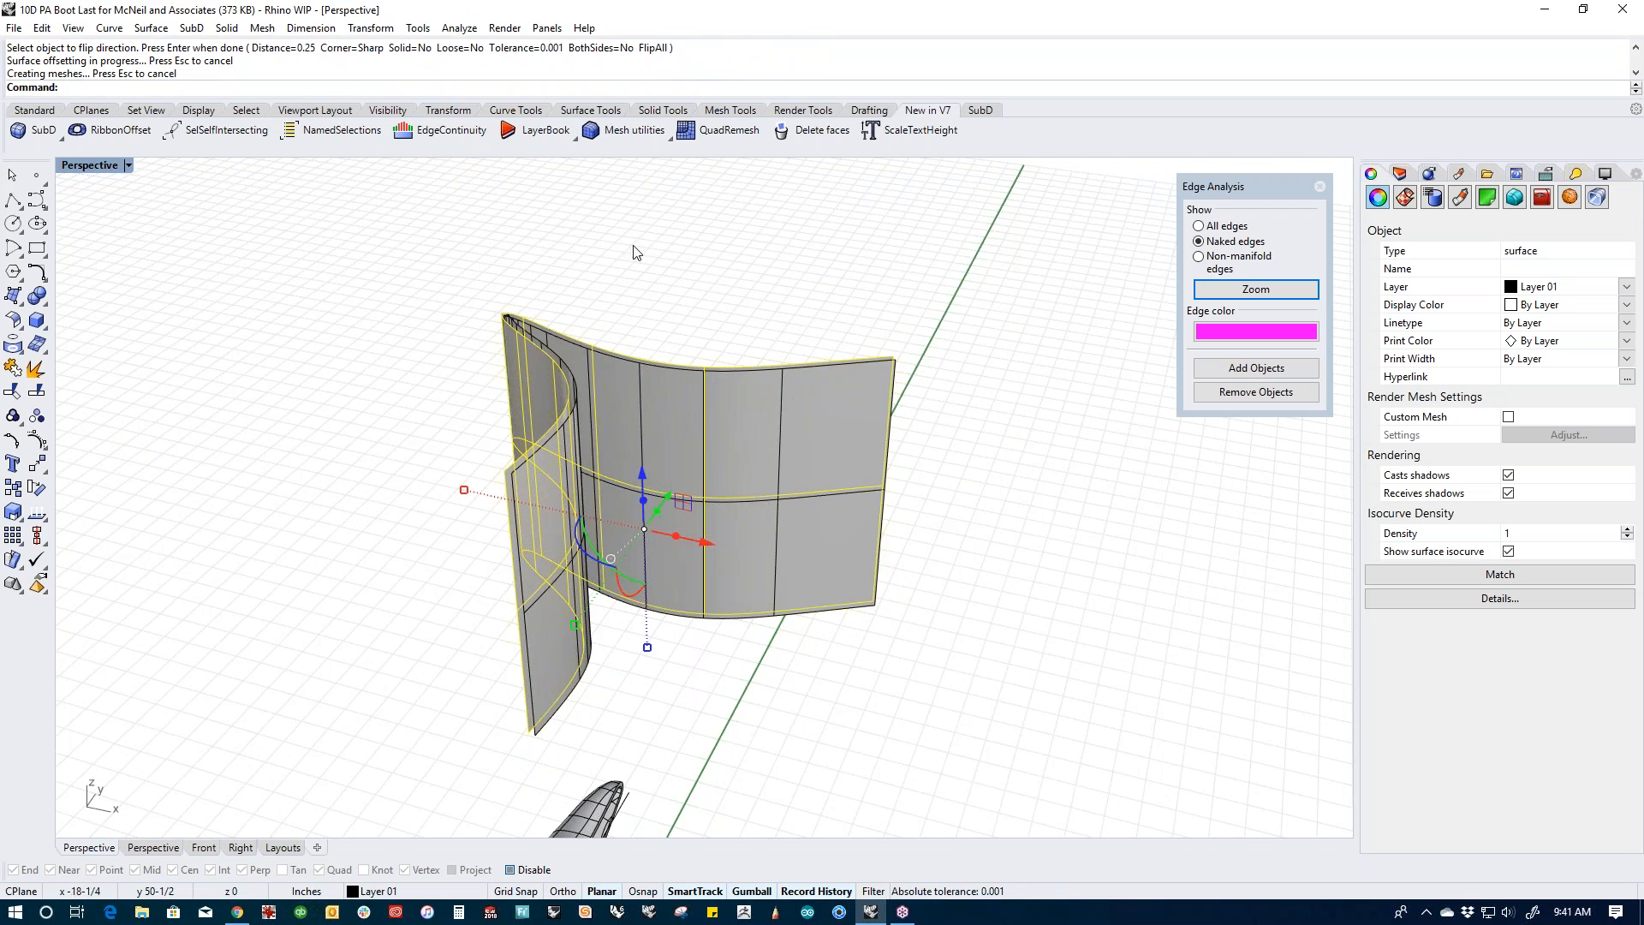
right_drag(635, 248, 616, 358)
key(ctrl+z)
Step: Offset the extruded surface by a distance of 1 toward the flipped side, without making a solid
key(Return)
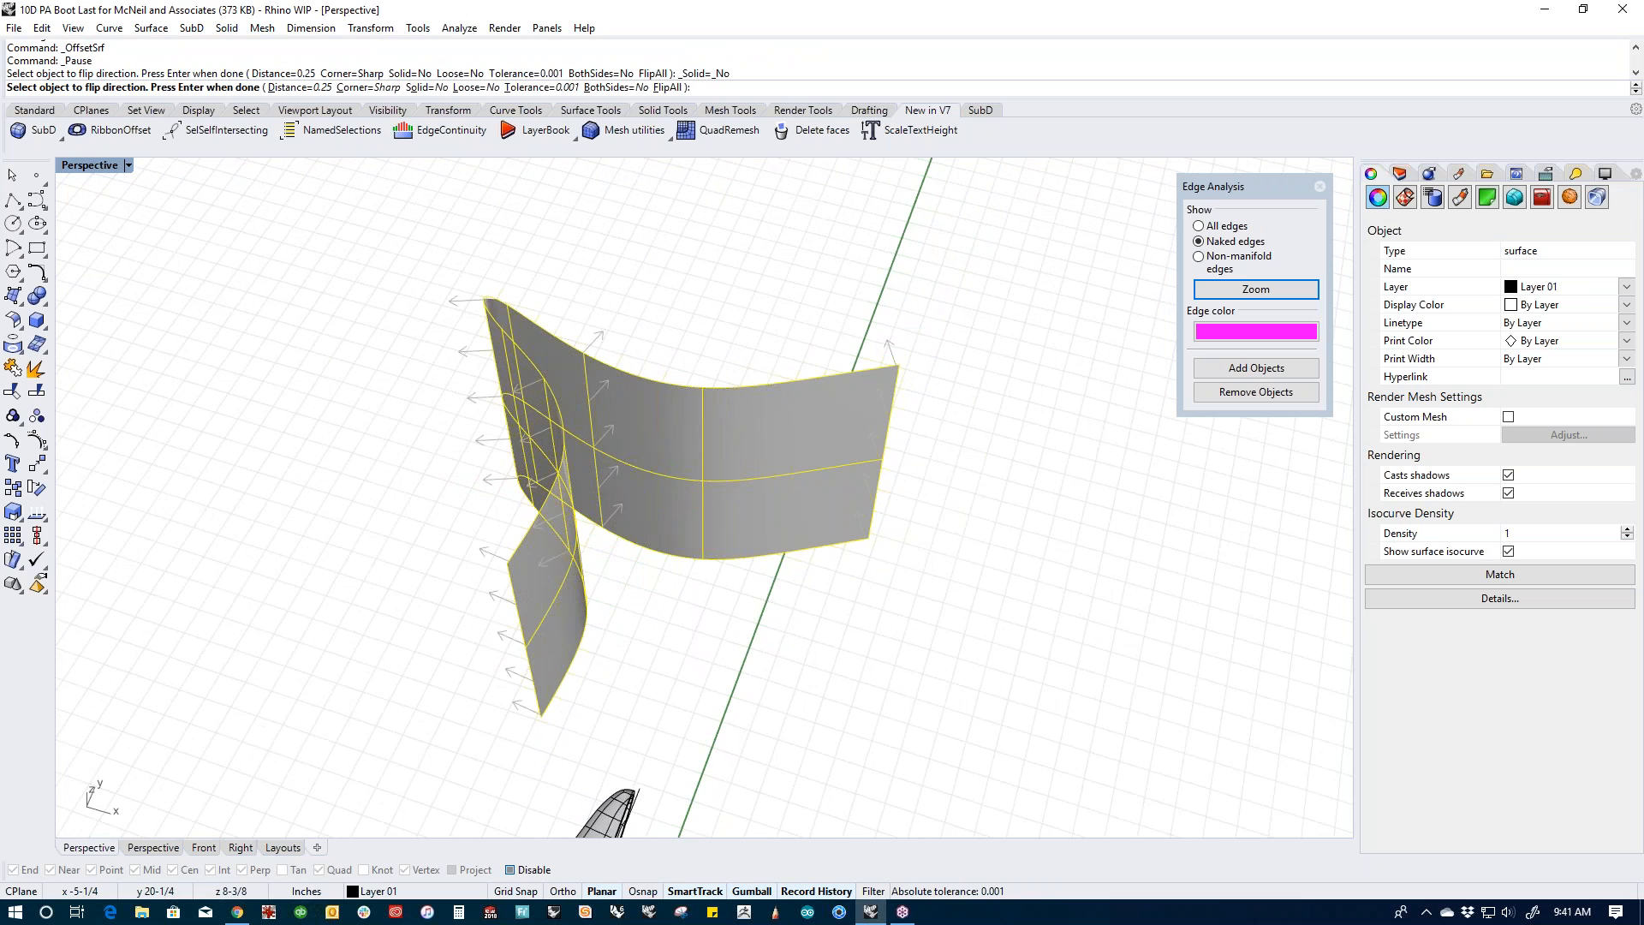
click(676, 481)
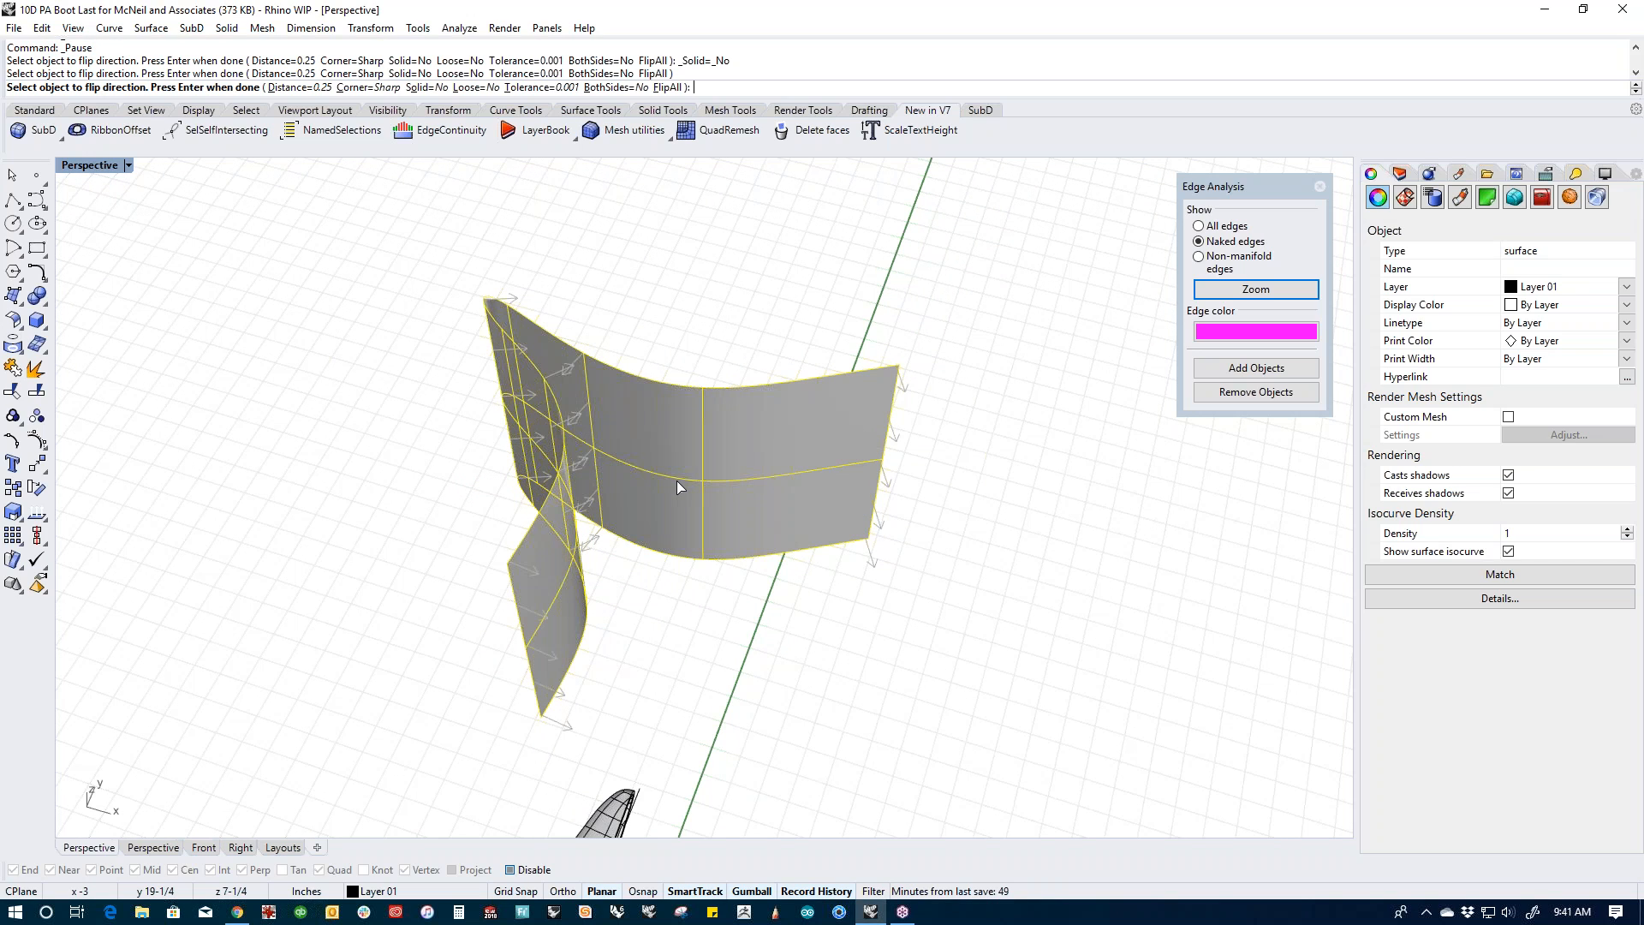
click(311, 89)
text(1)
key(Return)
key(Return)
Step: Examine from several angles how the offset surface behaves around the hairpin's tight bend
right_drag(590, 306, 686, 380)
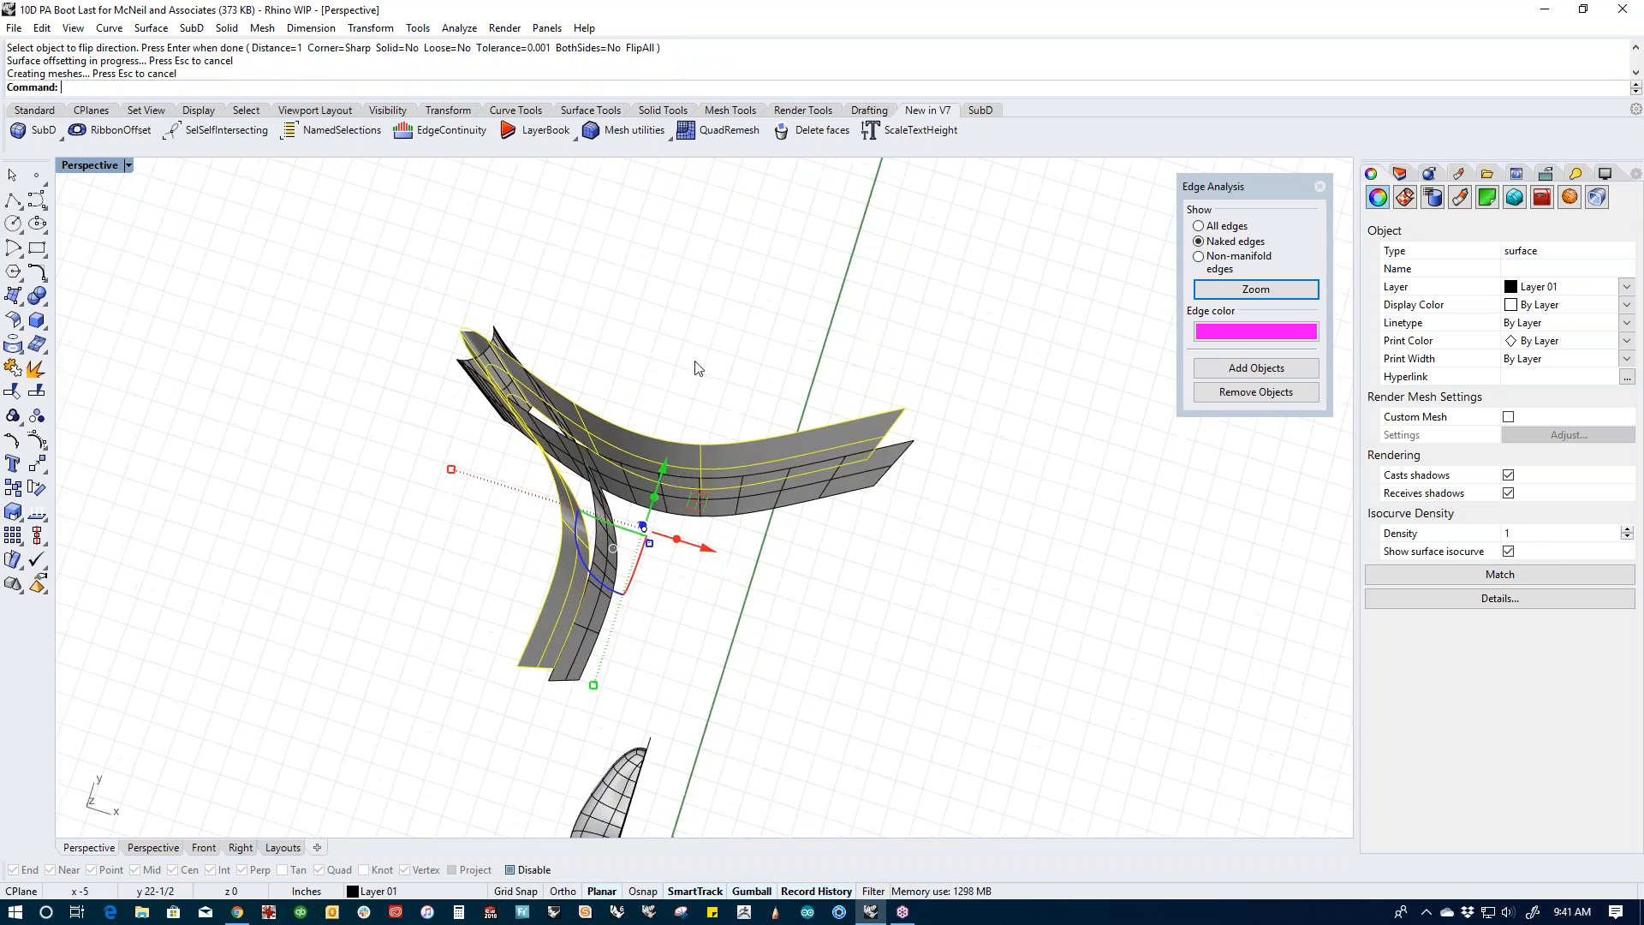
scroll(501, 479, up, 6)
right_drag(626, 425, 656, 472)
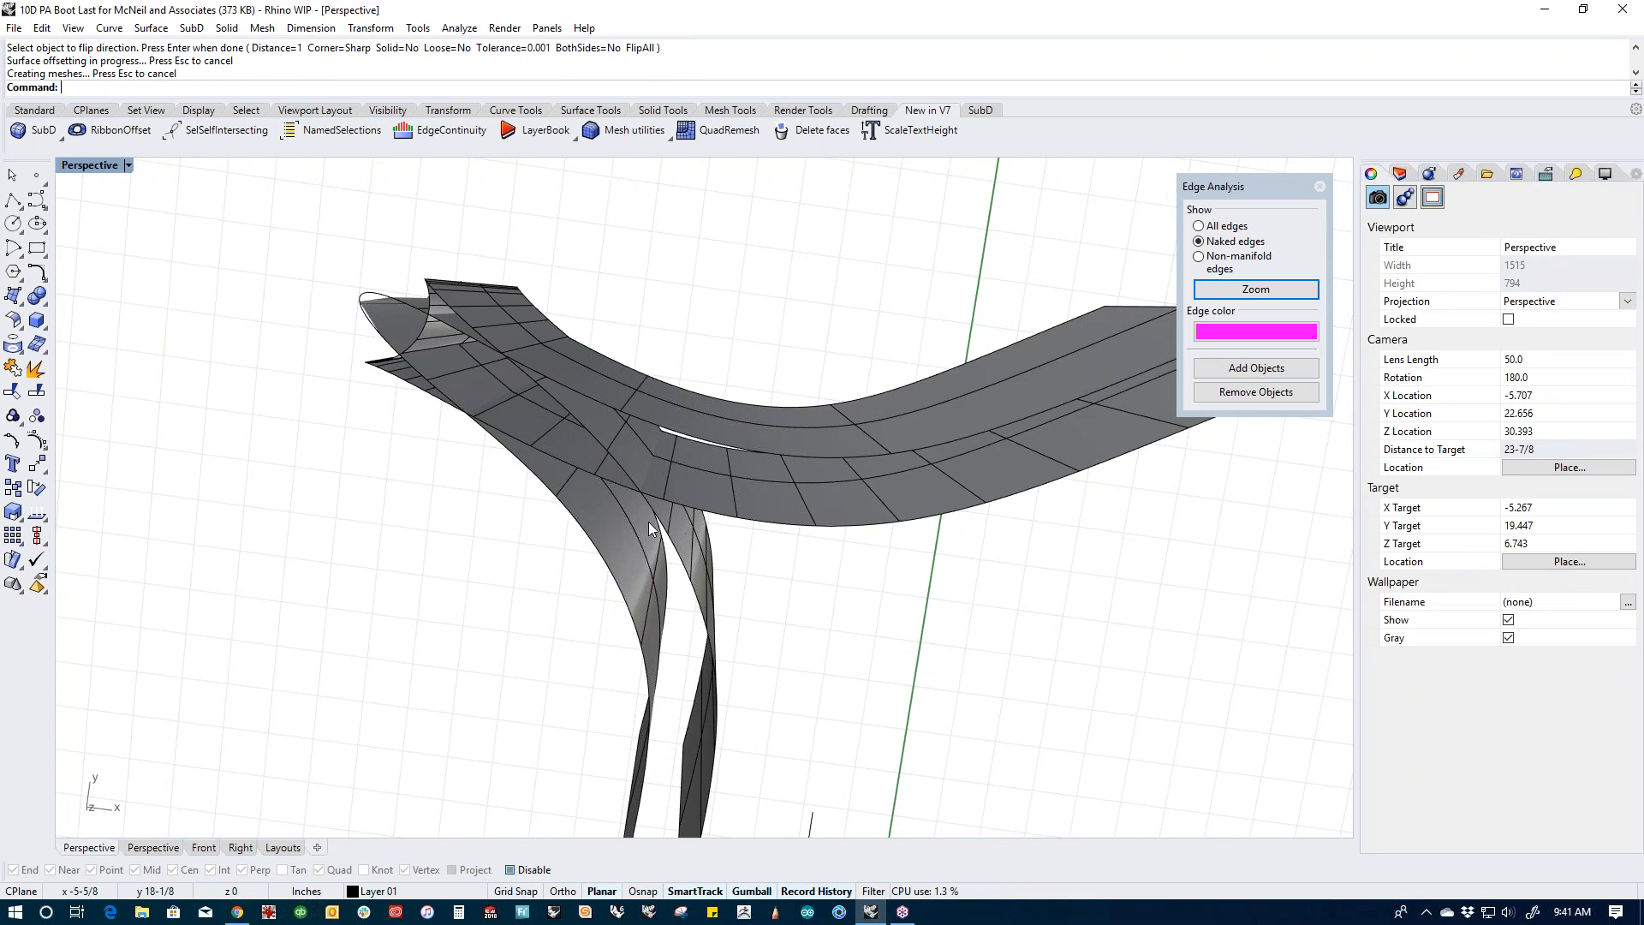
scroll(681, 385, down, 8)
right_drag(822, 609, 707, 468)
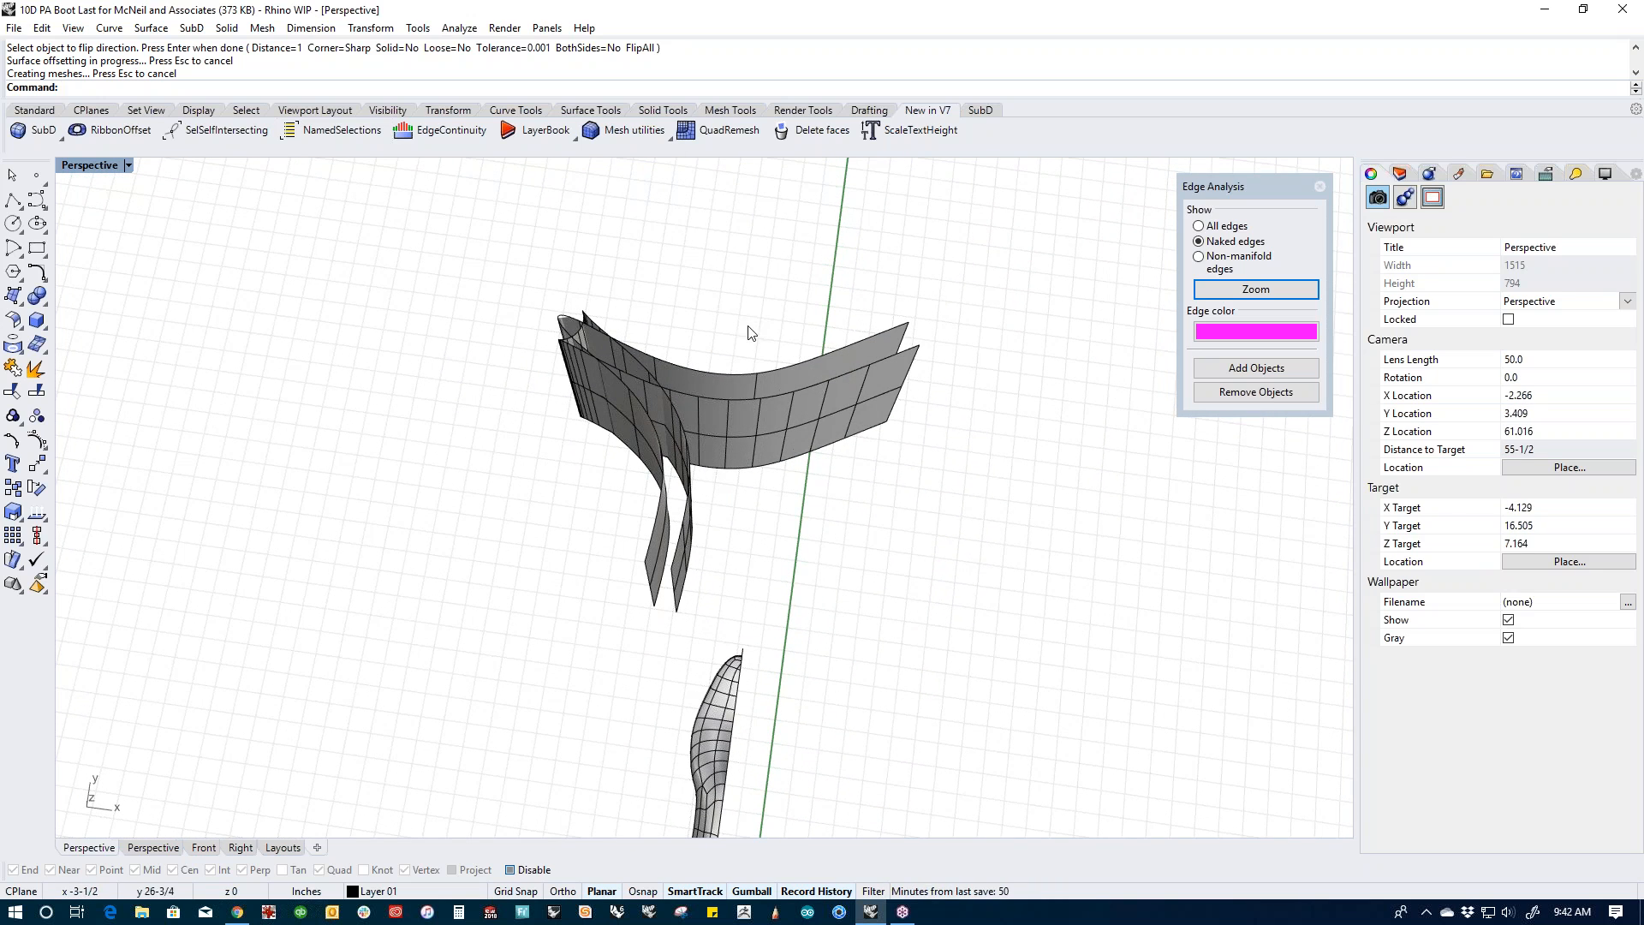
mouse_move(690, 409)
right_down()
mouse_move(707, 375)
mouse_move(699, 419)
right_up()
scroll(626, 379, up, 8)
right_drag(626, 378, 685, 411)
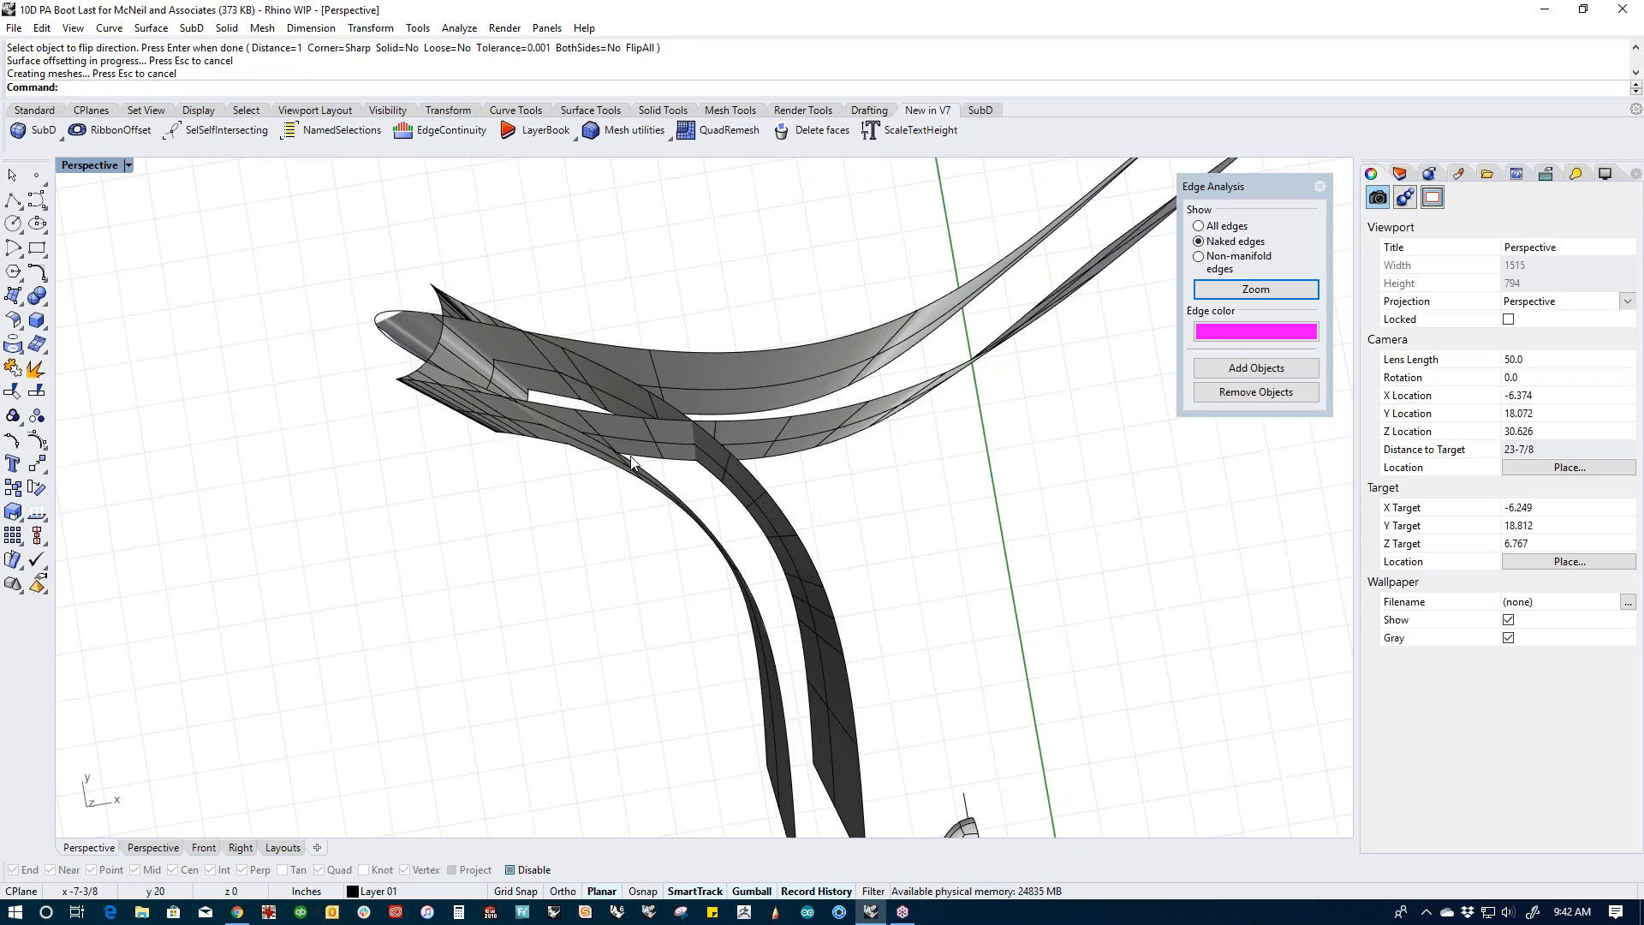
scroll(790, 519, down, 8)
shift+right_drag(899, 628, 829, 302)
right_drag(835, 572, 793, 723)
scroll(642, 484, up, 8)
scroll(471, 423, down, 6)
Step: Show the hidden objects and hide the closed solid polysurface overlapping the last next to the dense mesh
key(Return)
scroll(699, 708, up, 4)
click(686, 675)
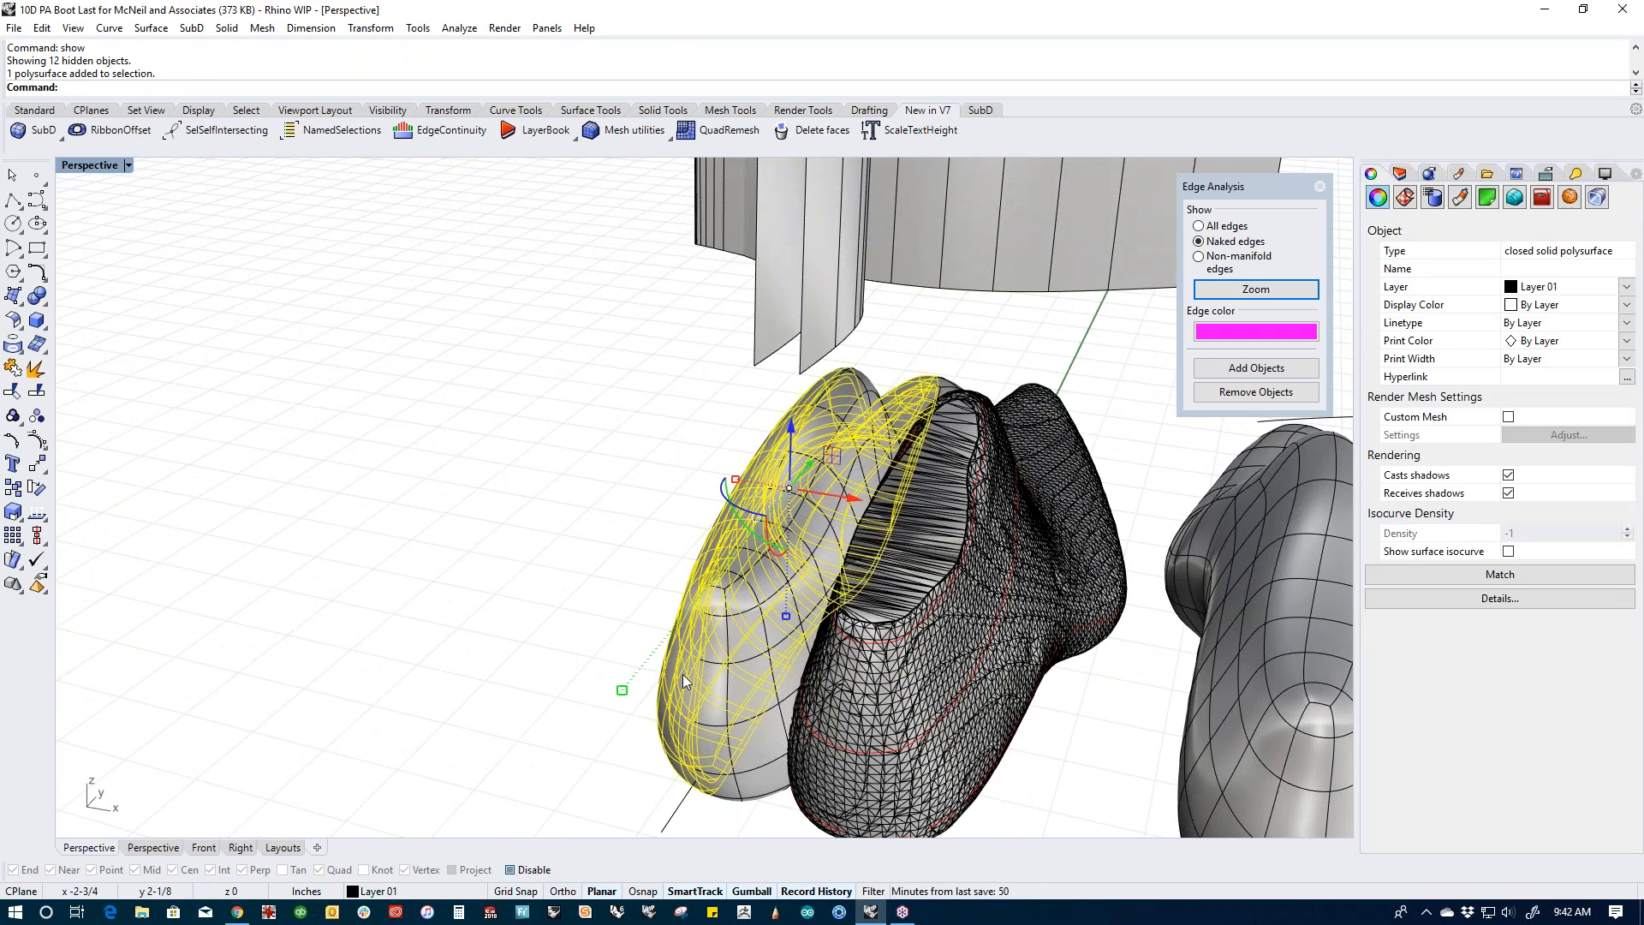
text(hide)
key(Return)
Step: Subtract the inner last solid from the outer offset half with a Boolean difference
mouse_move(690, 673)
right_down()
mouse_move(576, 662)
mouse_move(683, 672)
right_up()
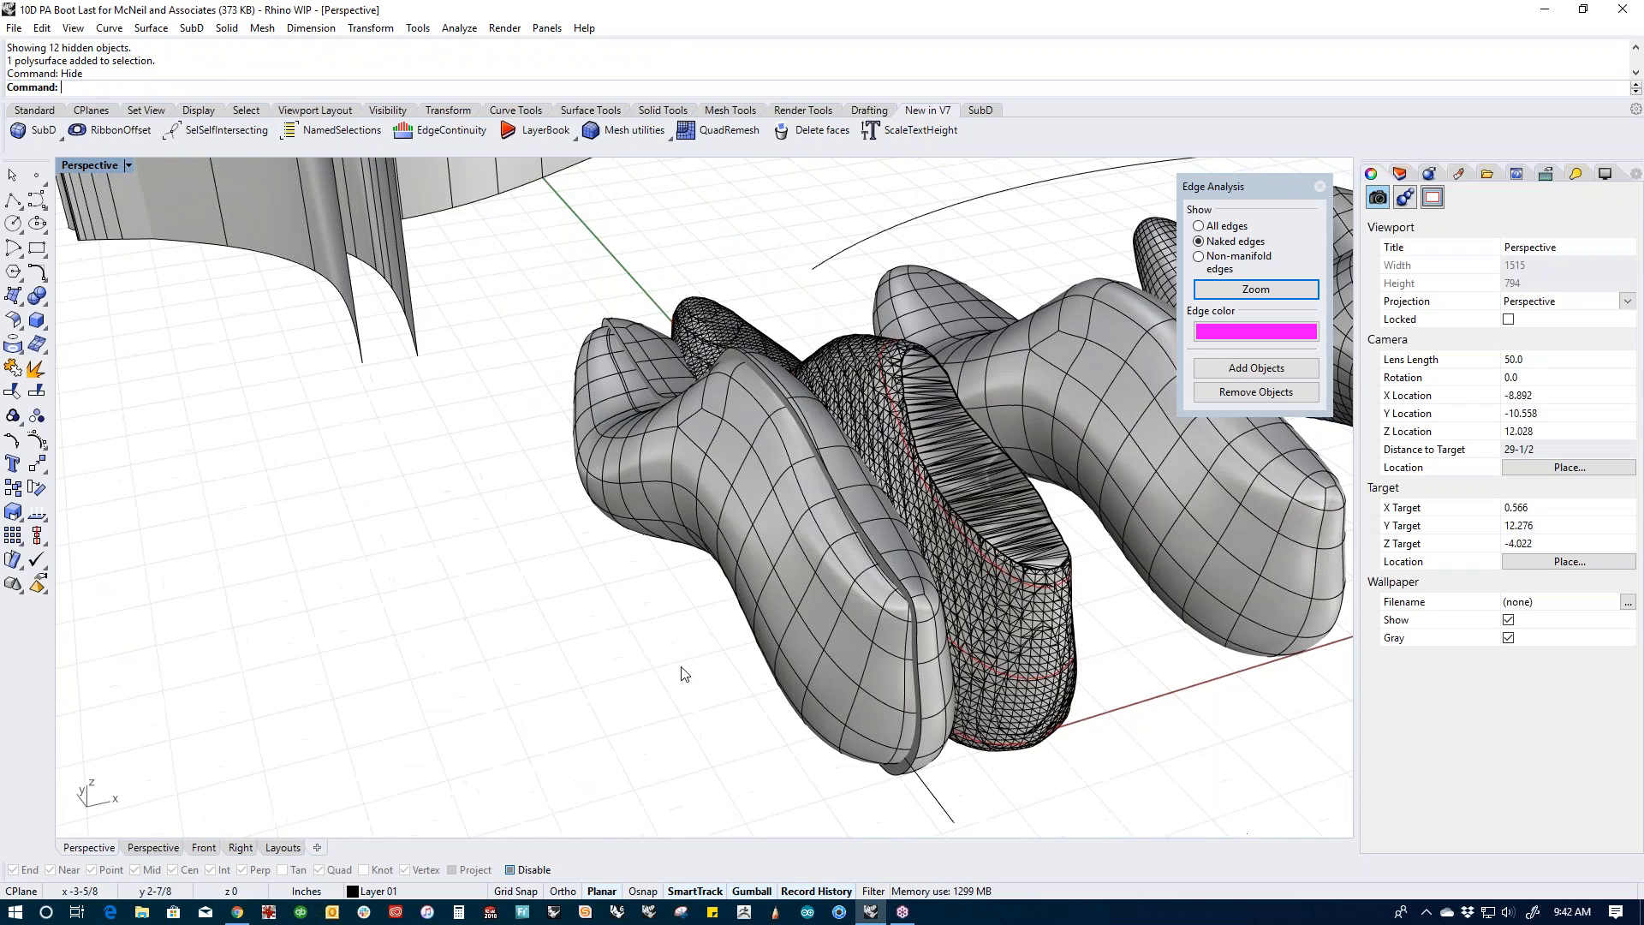
middle_click(683, 672)
click(656, 659)
click(899, 762)
right_click(872, 784)
click(839, 738)
right_click(839, 737)
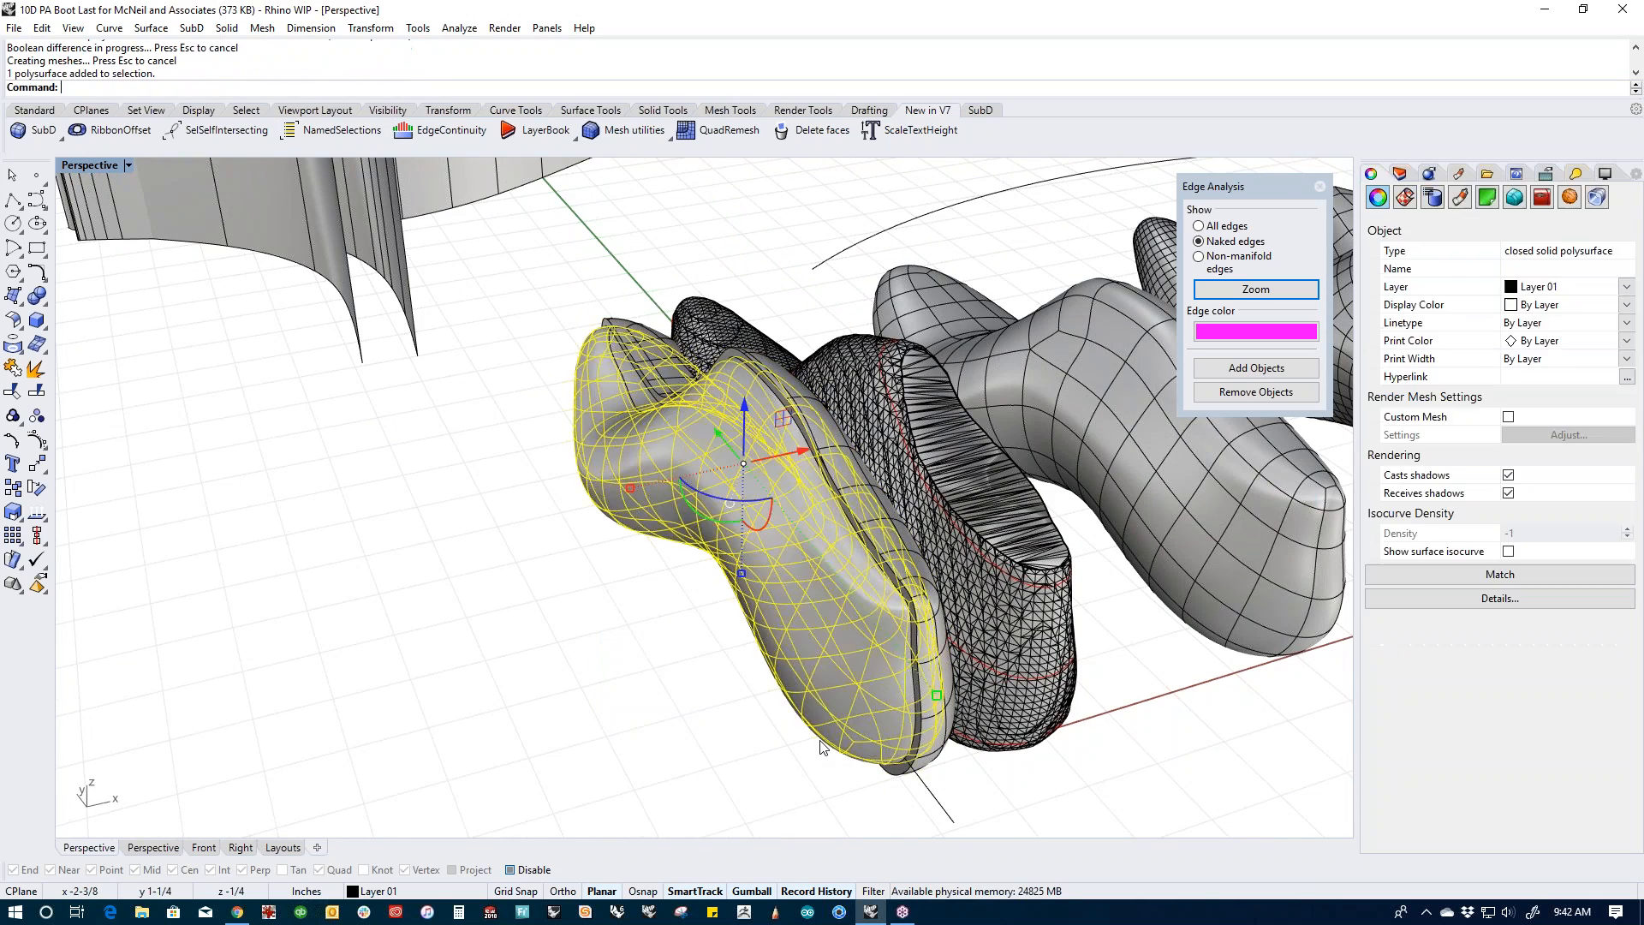
Step: Hide the leftover inner polysurface and the SubD last so the hollowed half stands alone
key(ctrl+h)
click(818, 732)
key(ctrl+h)
shift+right_drag(818, 732, 772, 702)
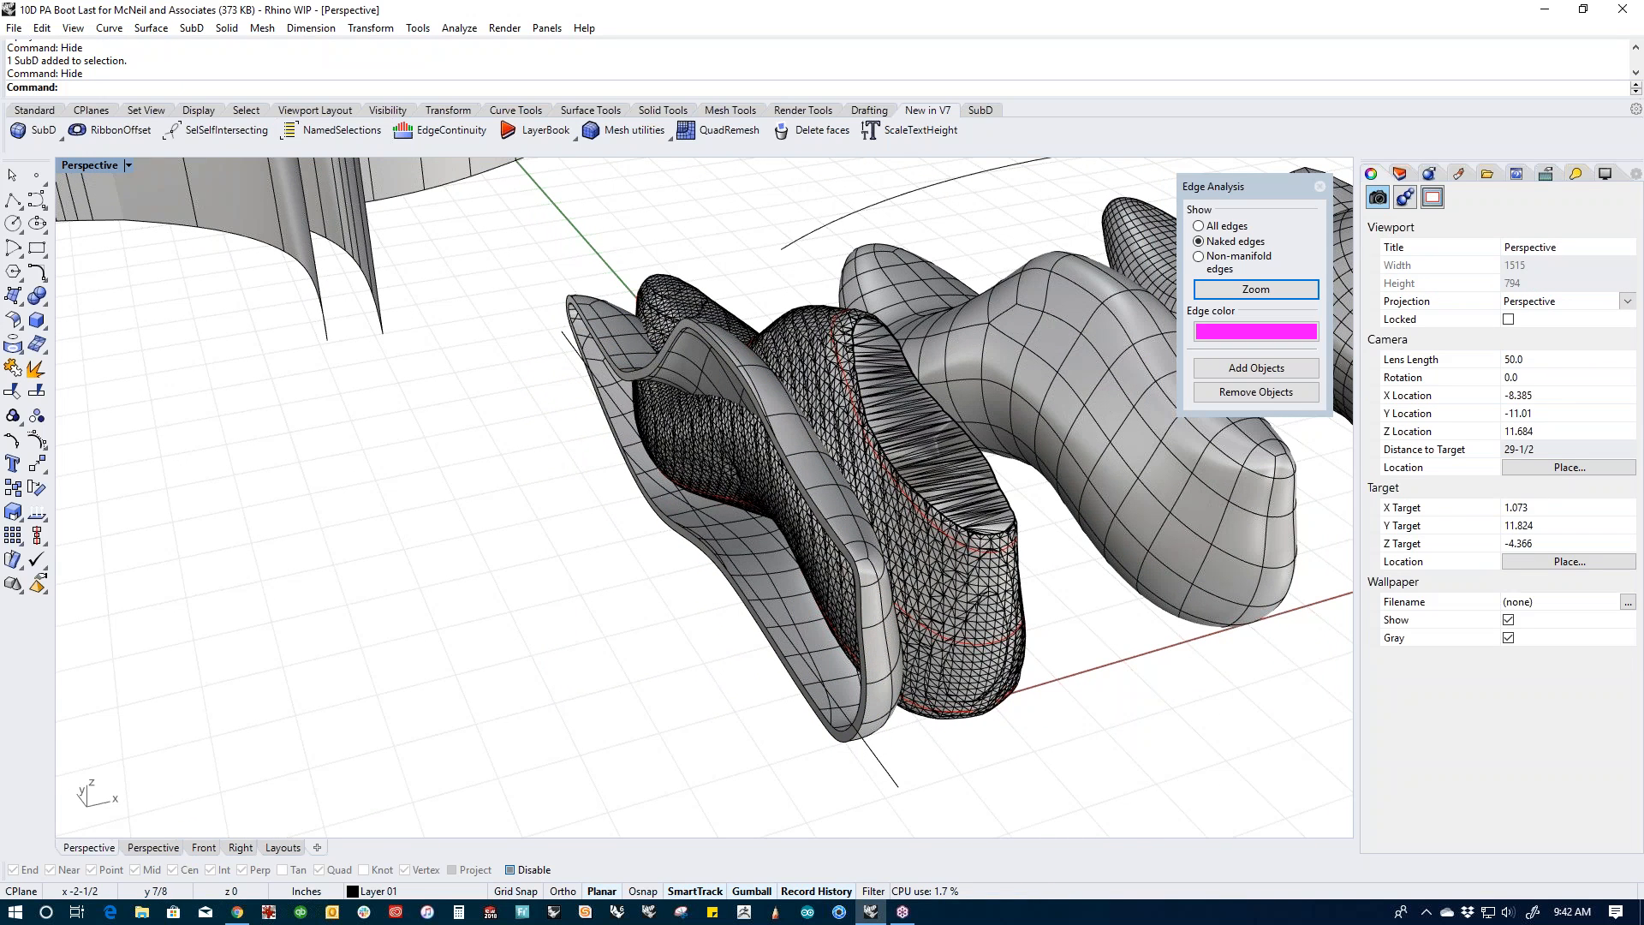
Step: Show the hidden objects again and isolate the two boot last polysurfaces by hiding everything else
key(ctrl+alt+h)
click(886, 737)
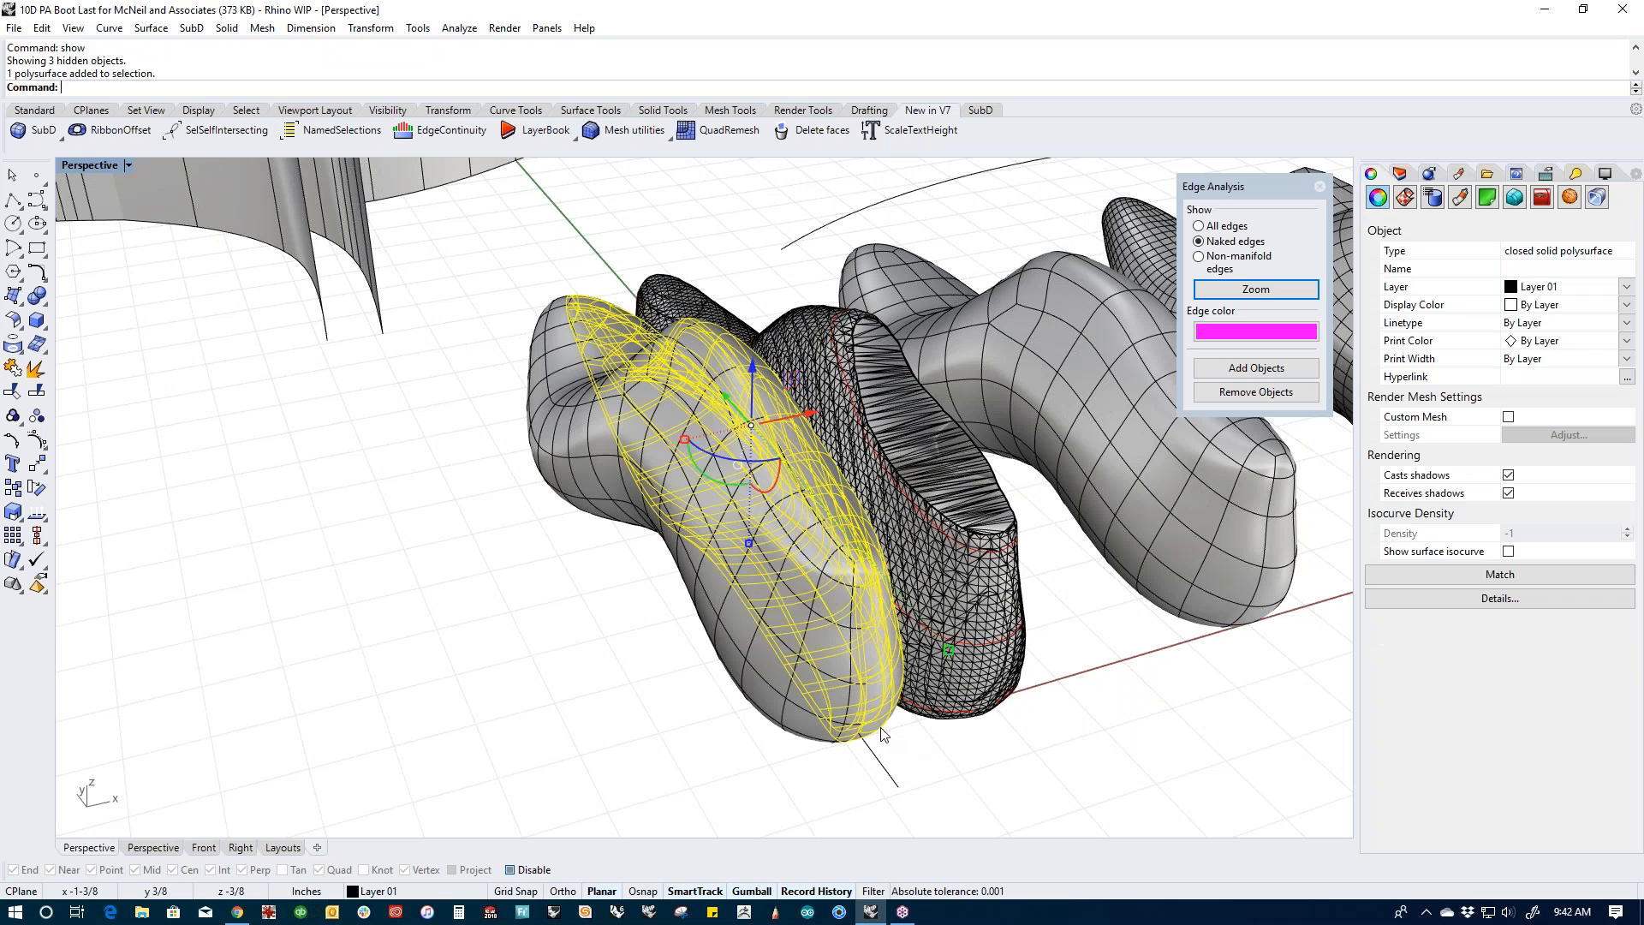
shift+click(824, 742)
key(ctrl+i)
key(ctrl+h)
Step: Move the hollow half sideways along the X axis, away from the other half
right_drag(825, 742, 574, 624)
click(578, 568)
drag(638, 469, 465, 480)
click(899, 642)
right_drag(942, 685, 894, 728)
Step: Add both last halves to the edge analysis to check them for naked edges
drag(1002, 531, 274, 610)
click(1256, 368)
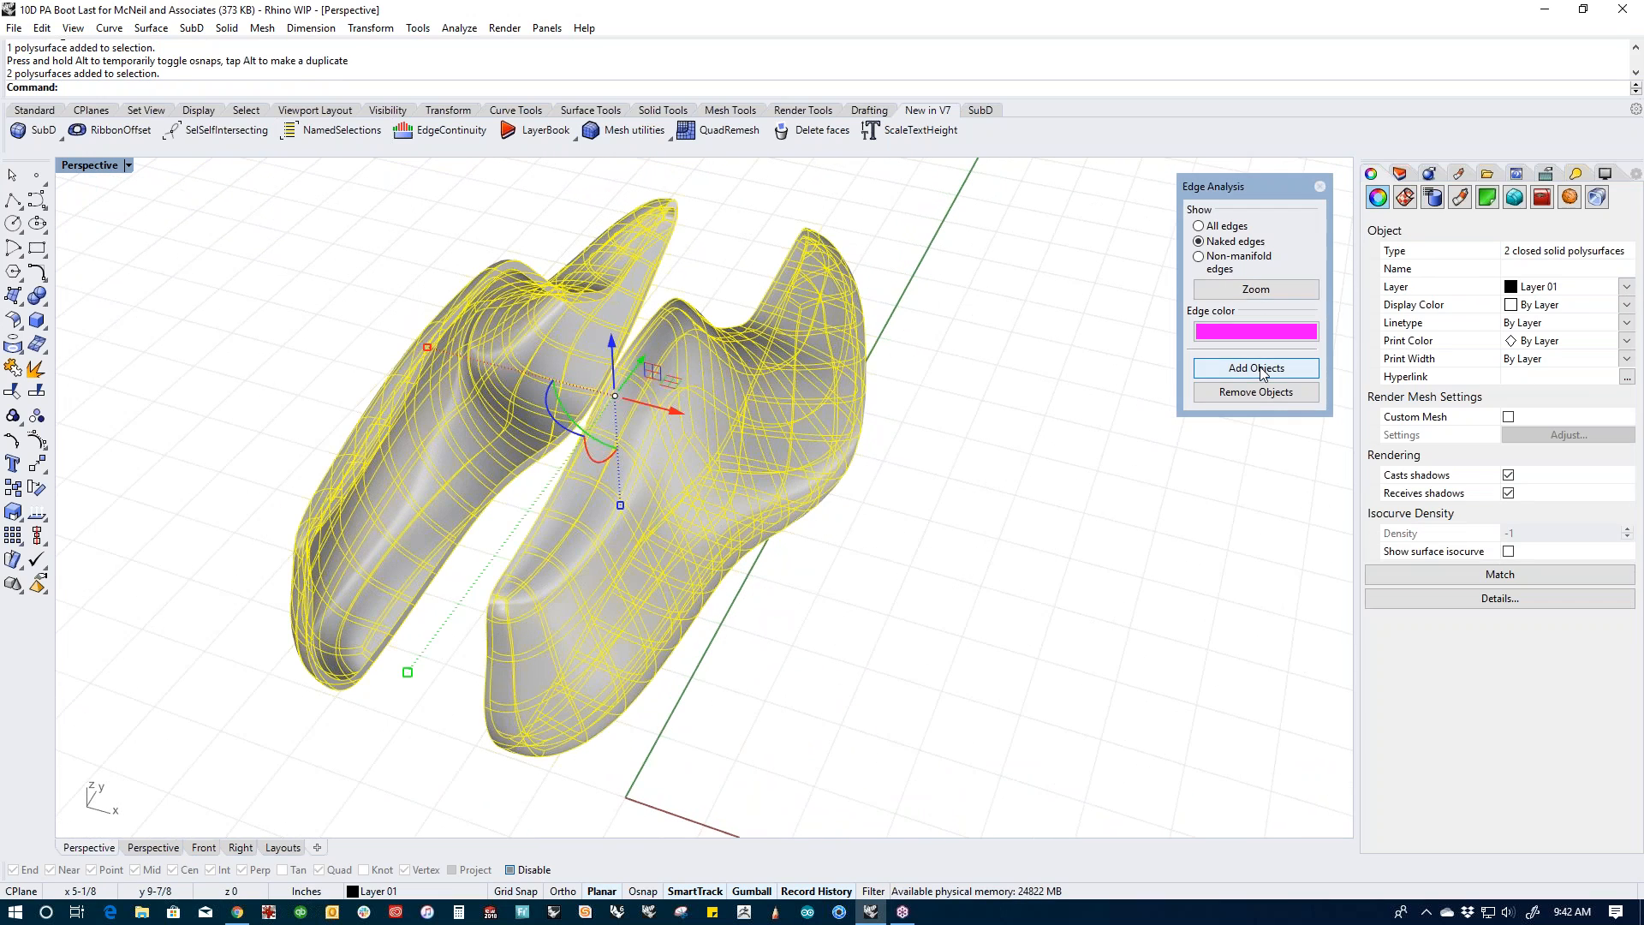
click(229, 310)
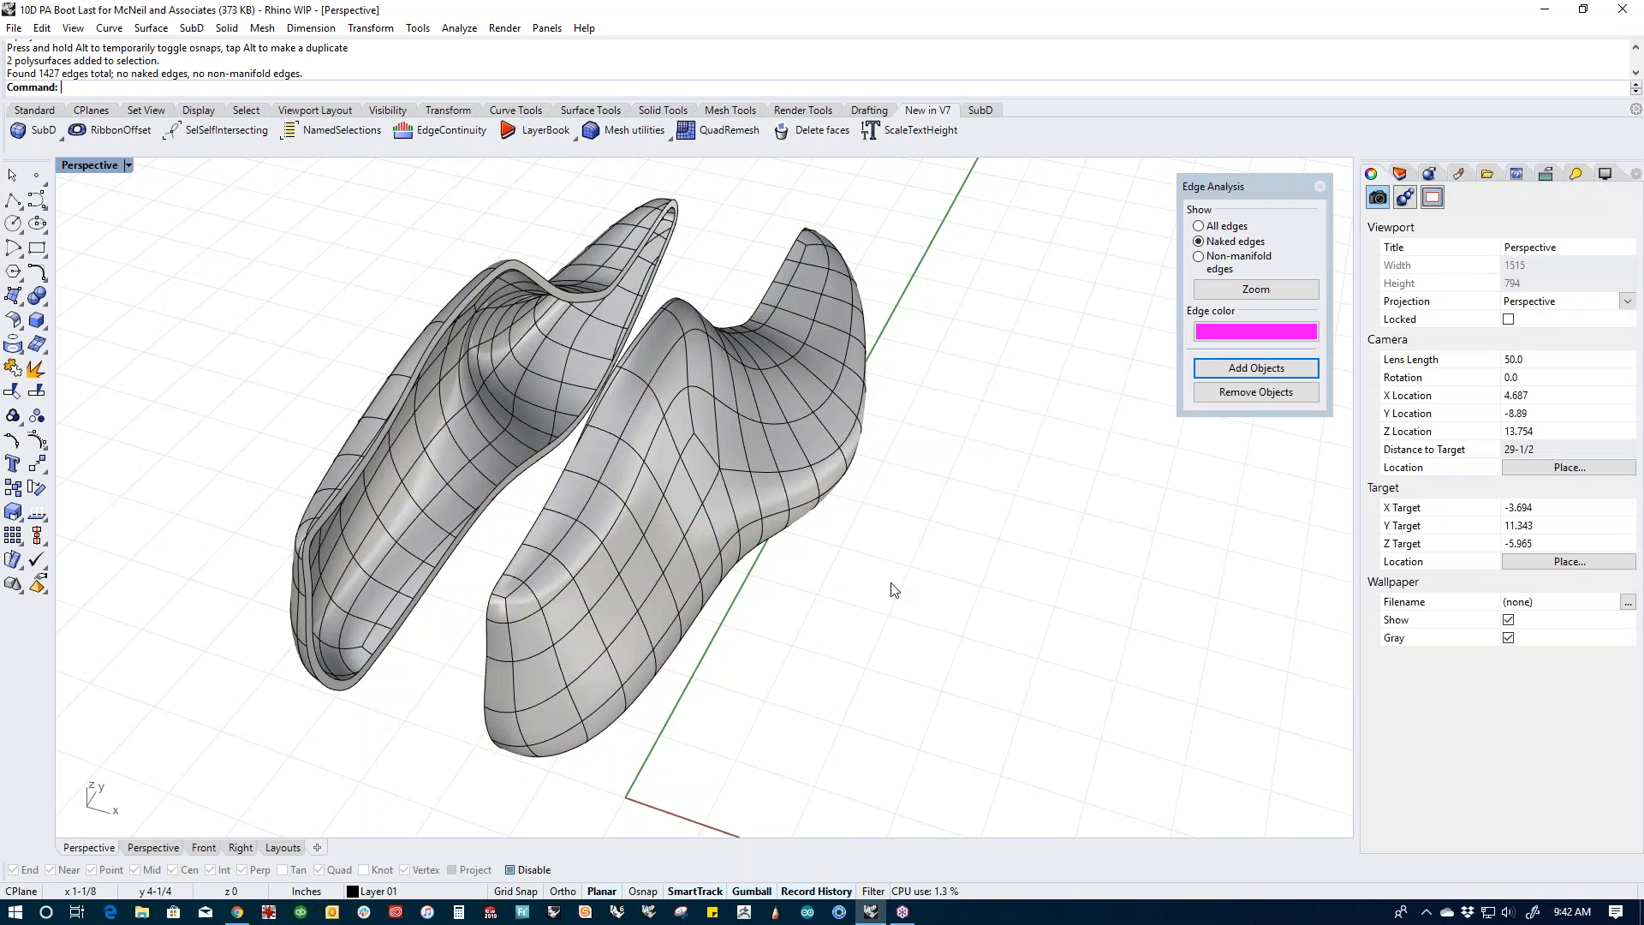
Step: Run the Check command on both last halves and close its report
drag(1020, 570, 166, 590)
key(Return)
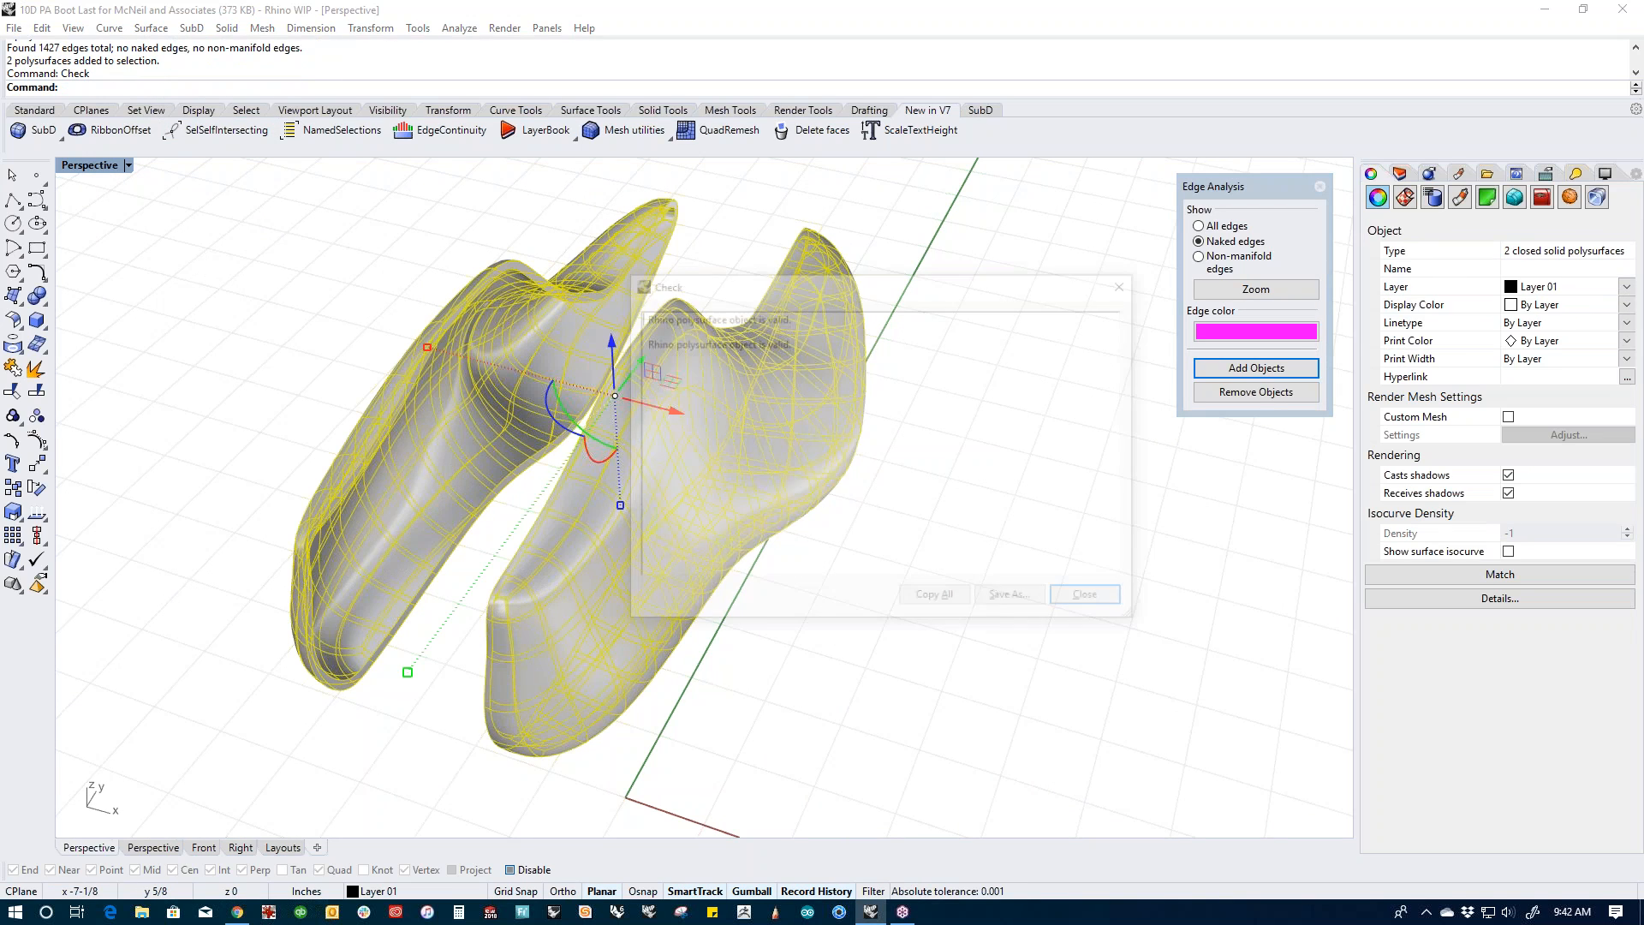
click(1094, 601)
click(830, 678)
Step: Search the visible objects for open polysurfaces with SelOpenPolysrf
text(SelOp)
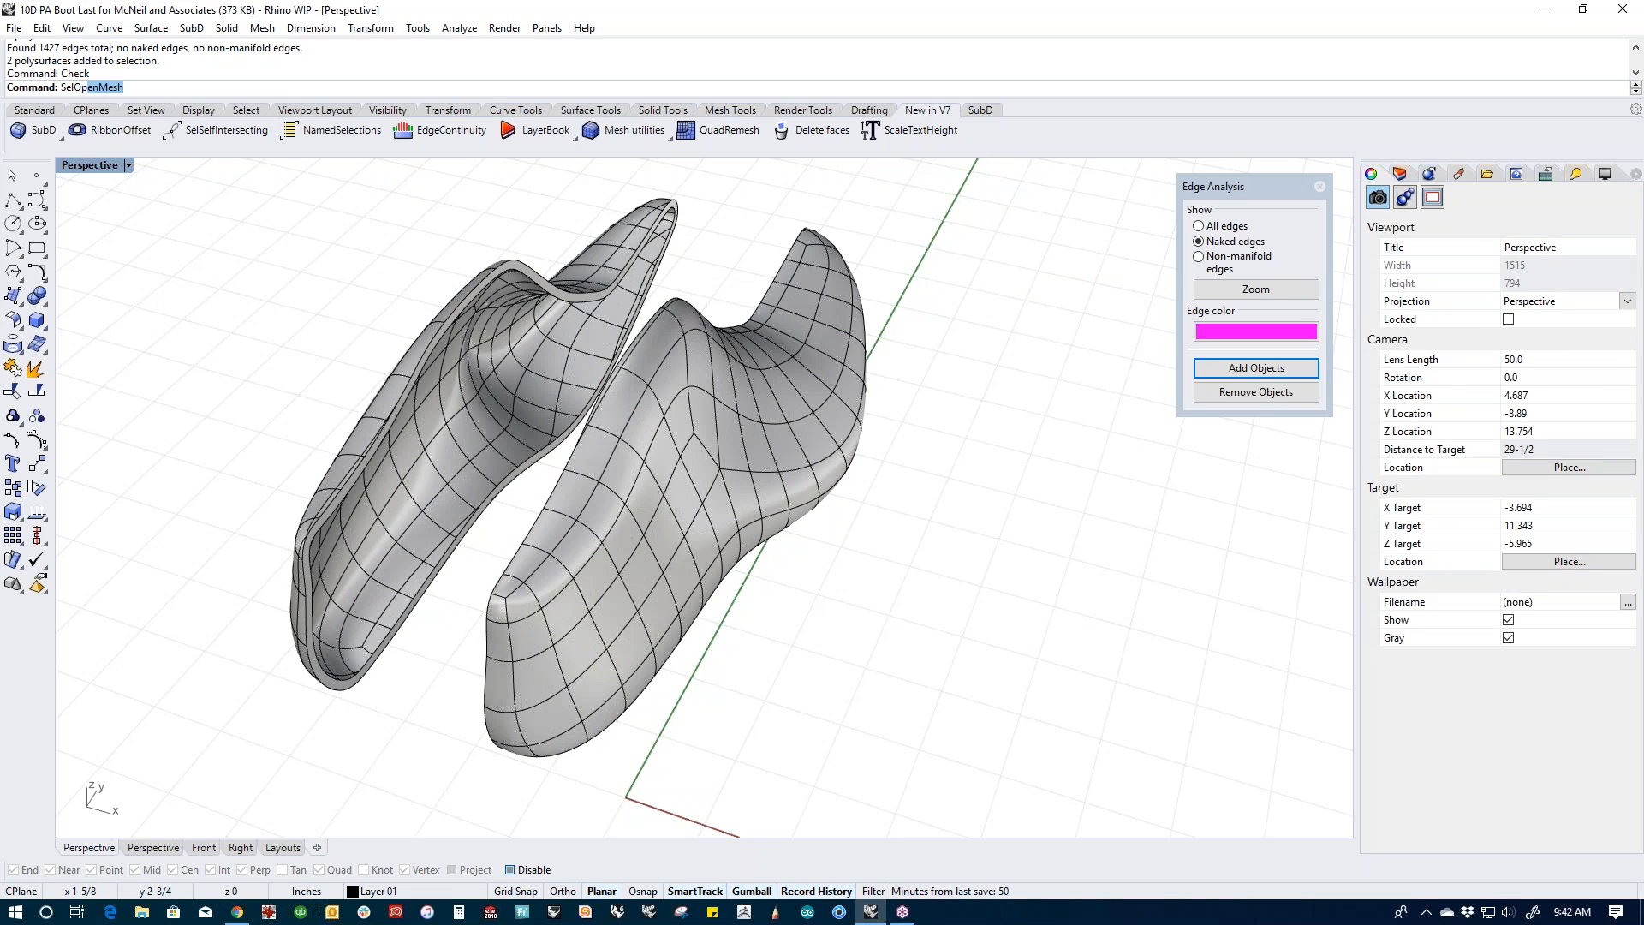
text(enPolysrf)
key(Return)
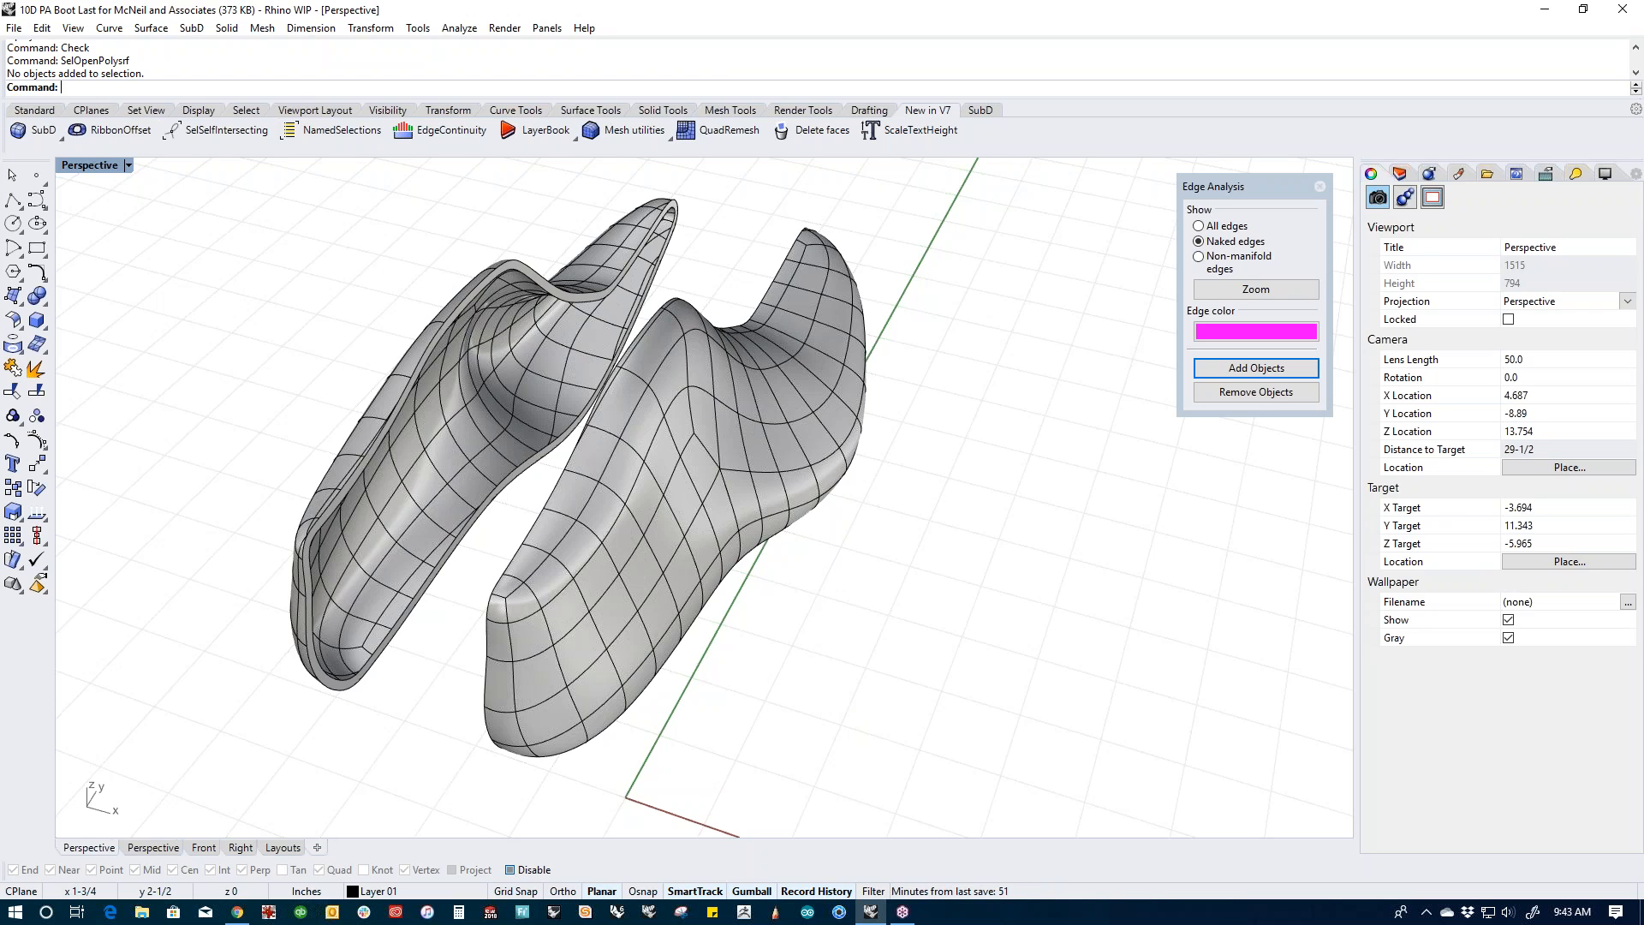
Step: Show all hidden objects in the model
text(v)
key(Return)
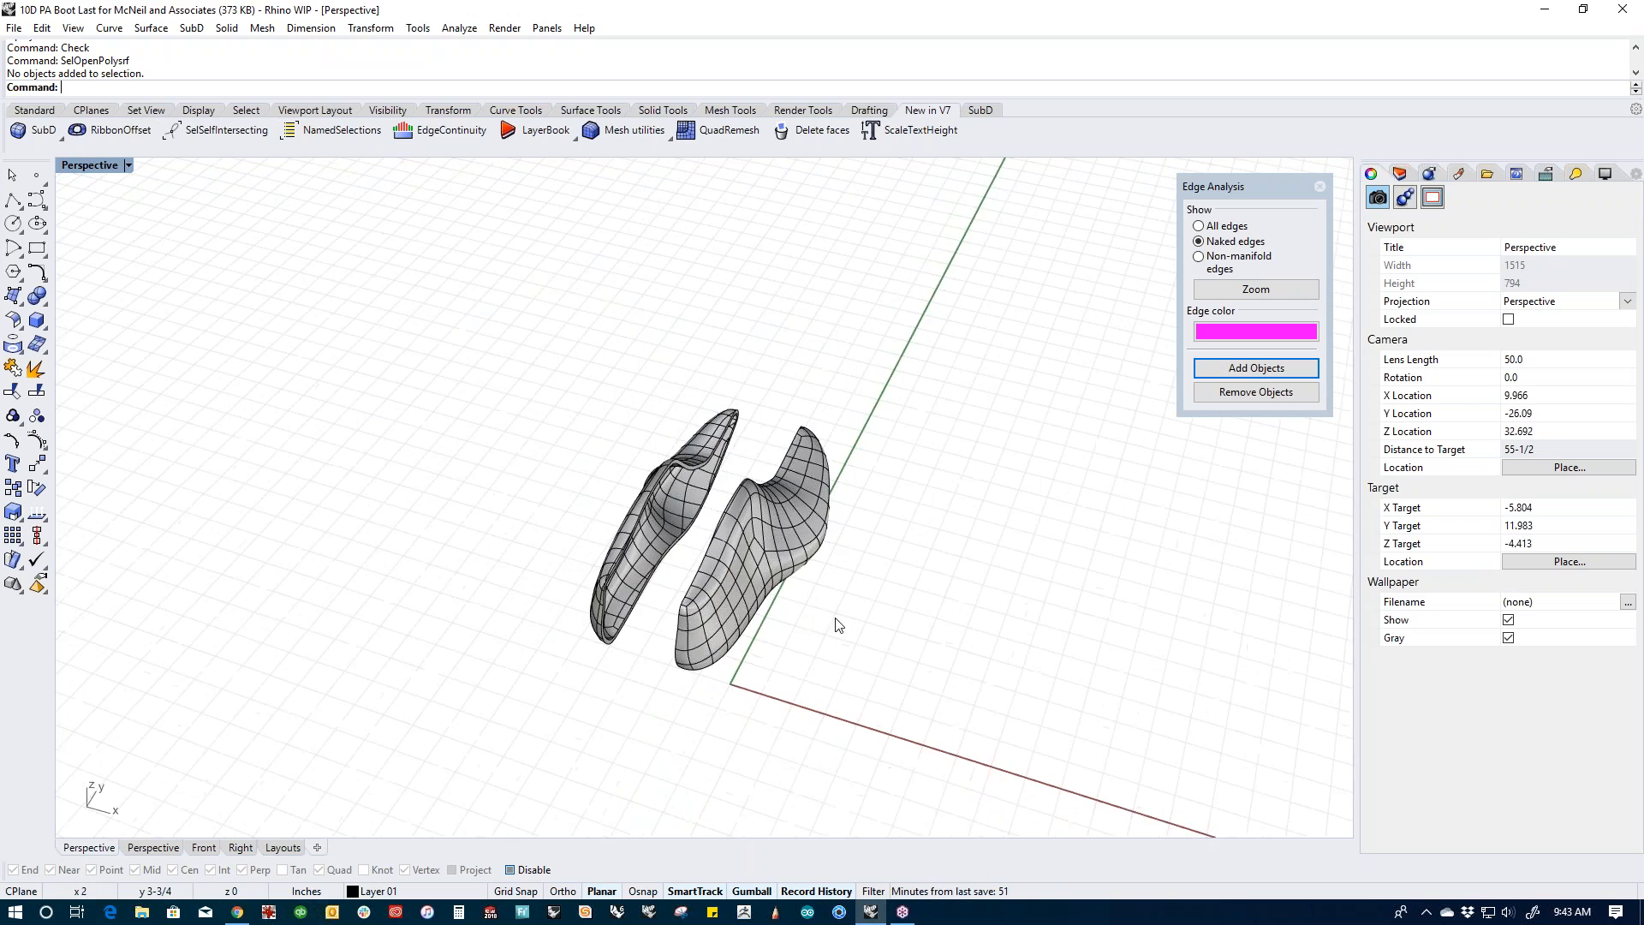
text(show)
key(Return)
shift+right_drag(648, 609, 598, 624)
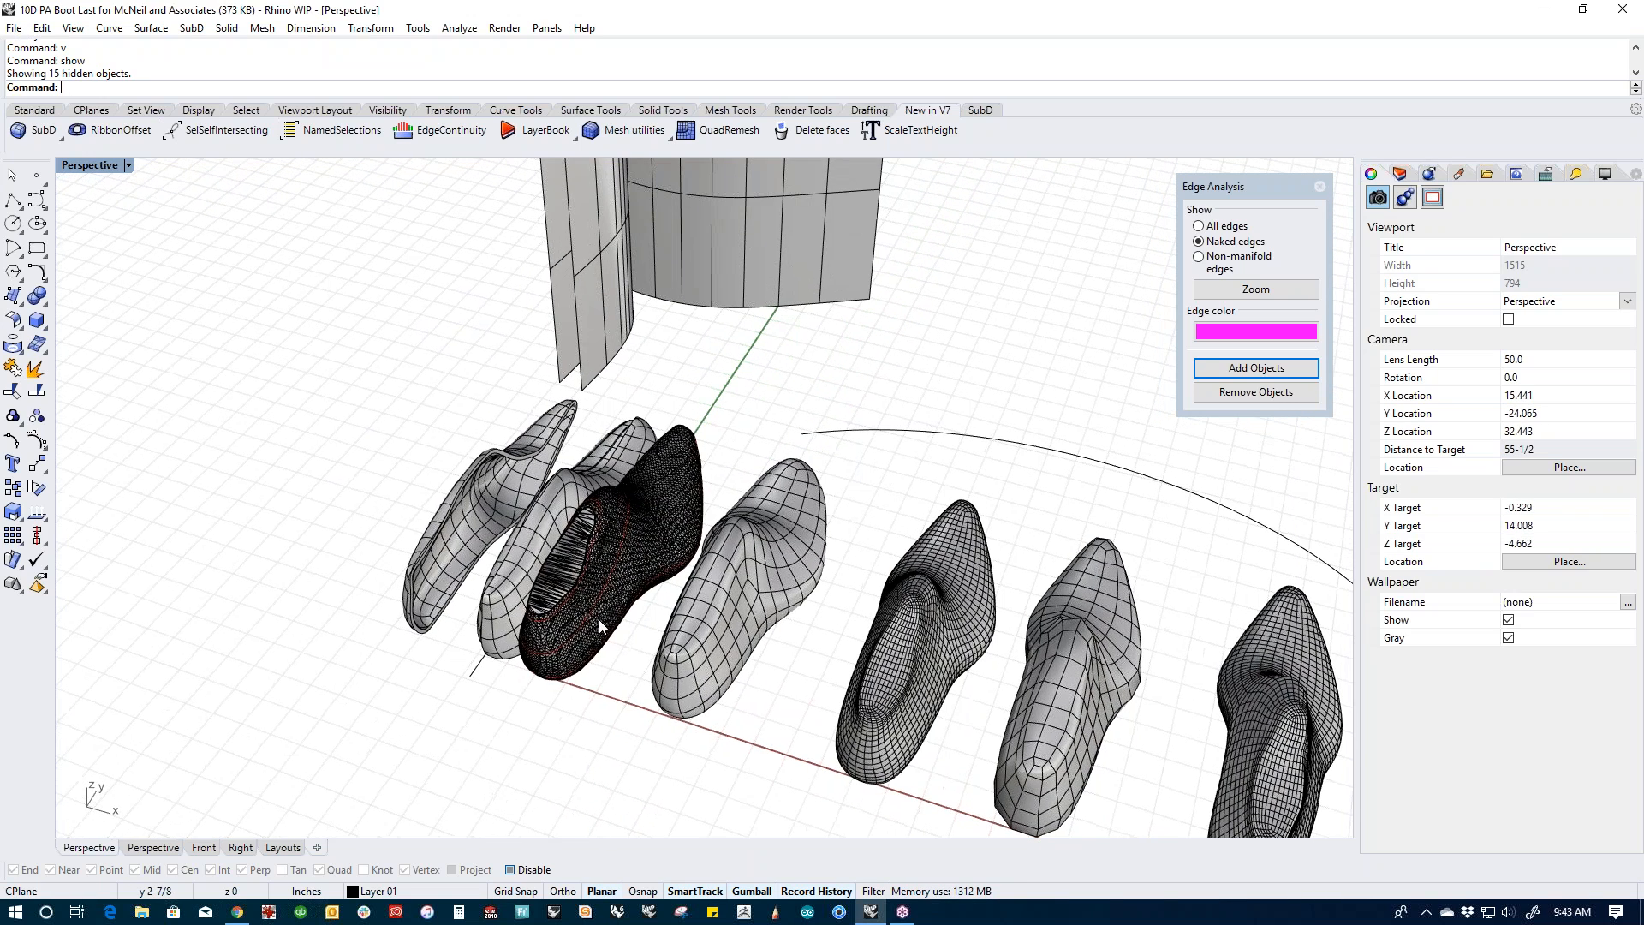
Step: Highlight the dense mesh, the SubD last and the polysurface half together, and clear the selection
click(613, 636)
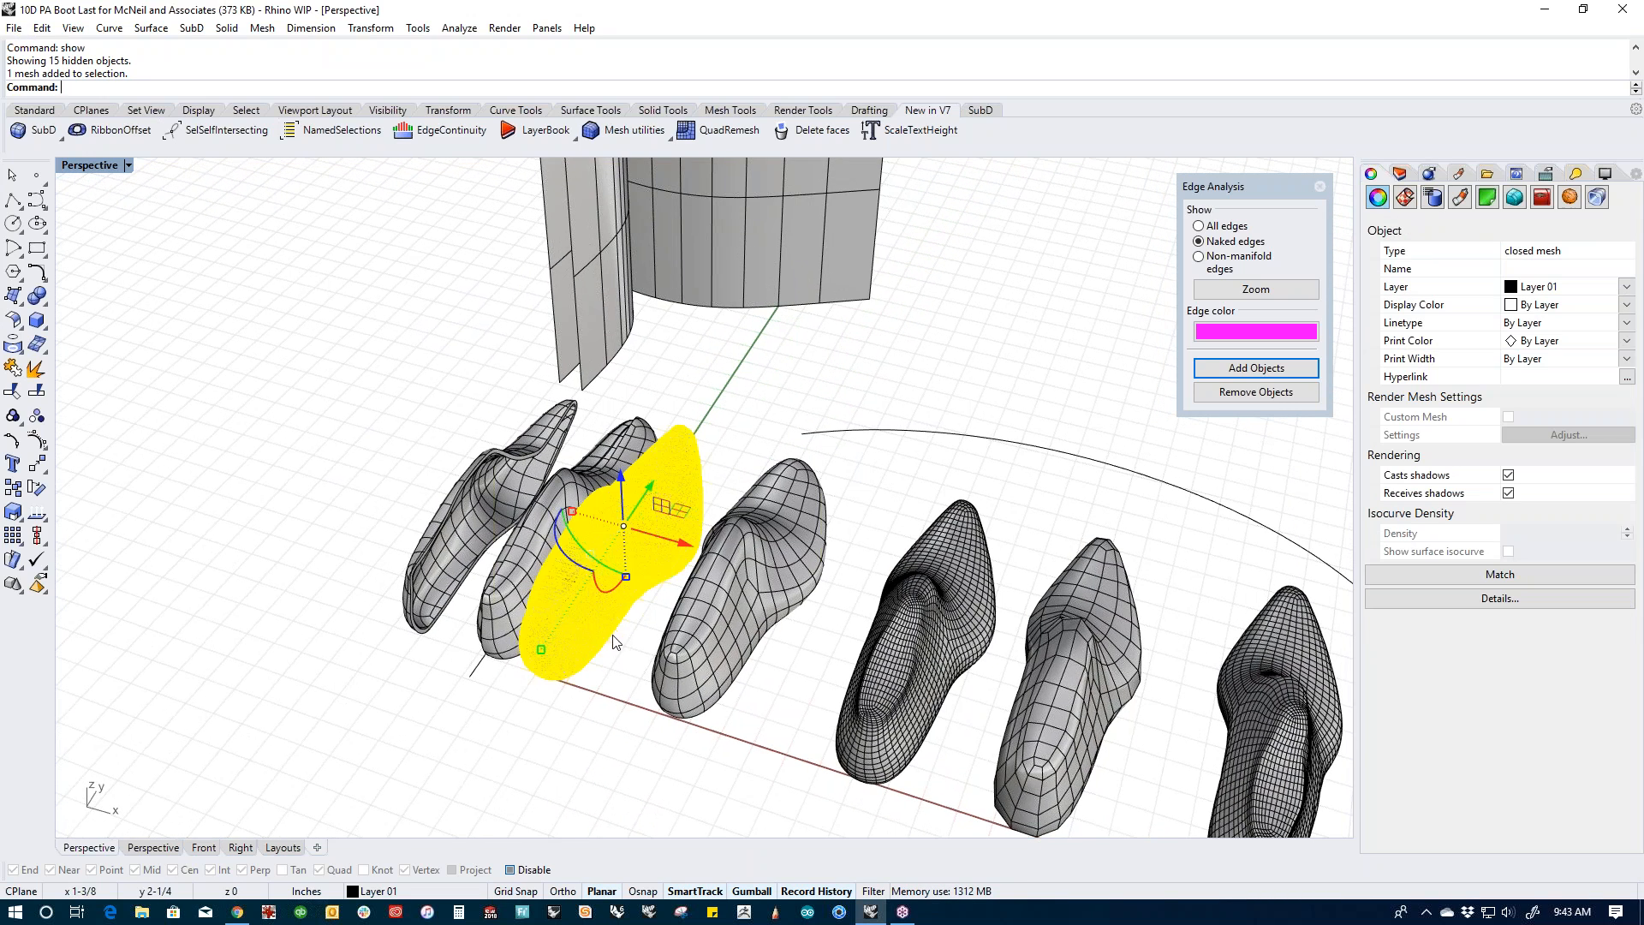
shift+click(709, 663)
shift+click(497, 658)
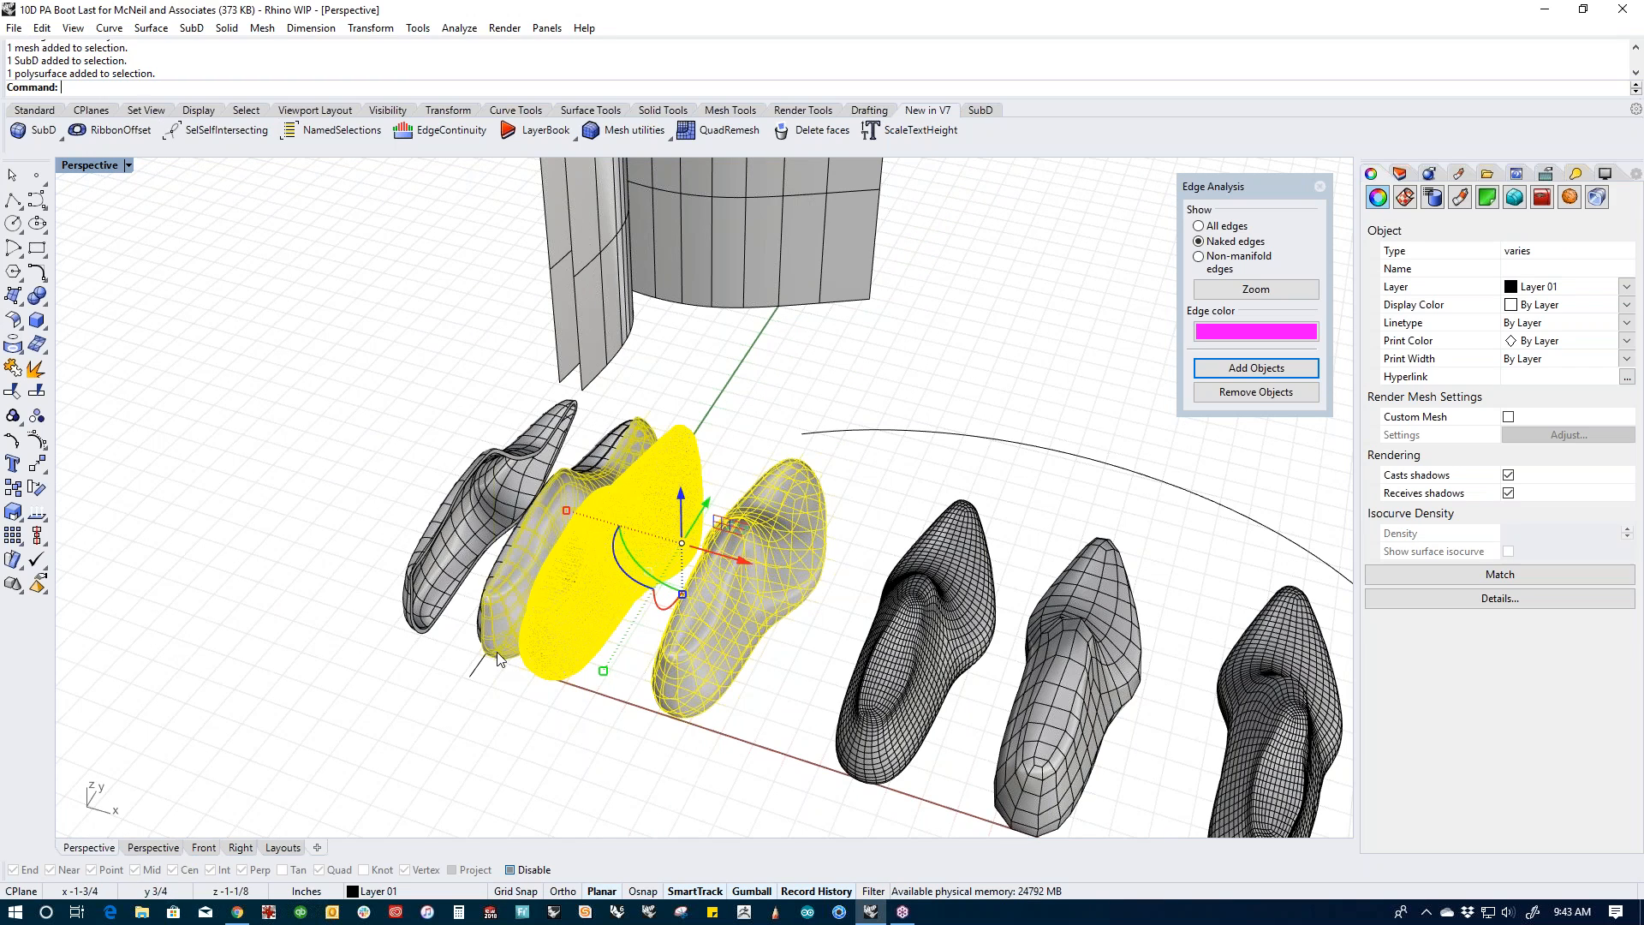
click(494, 734)
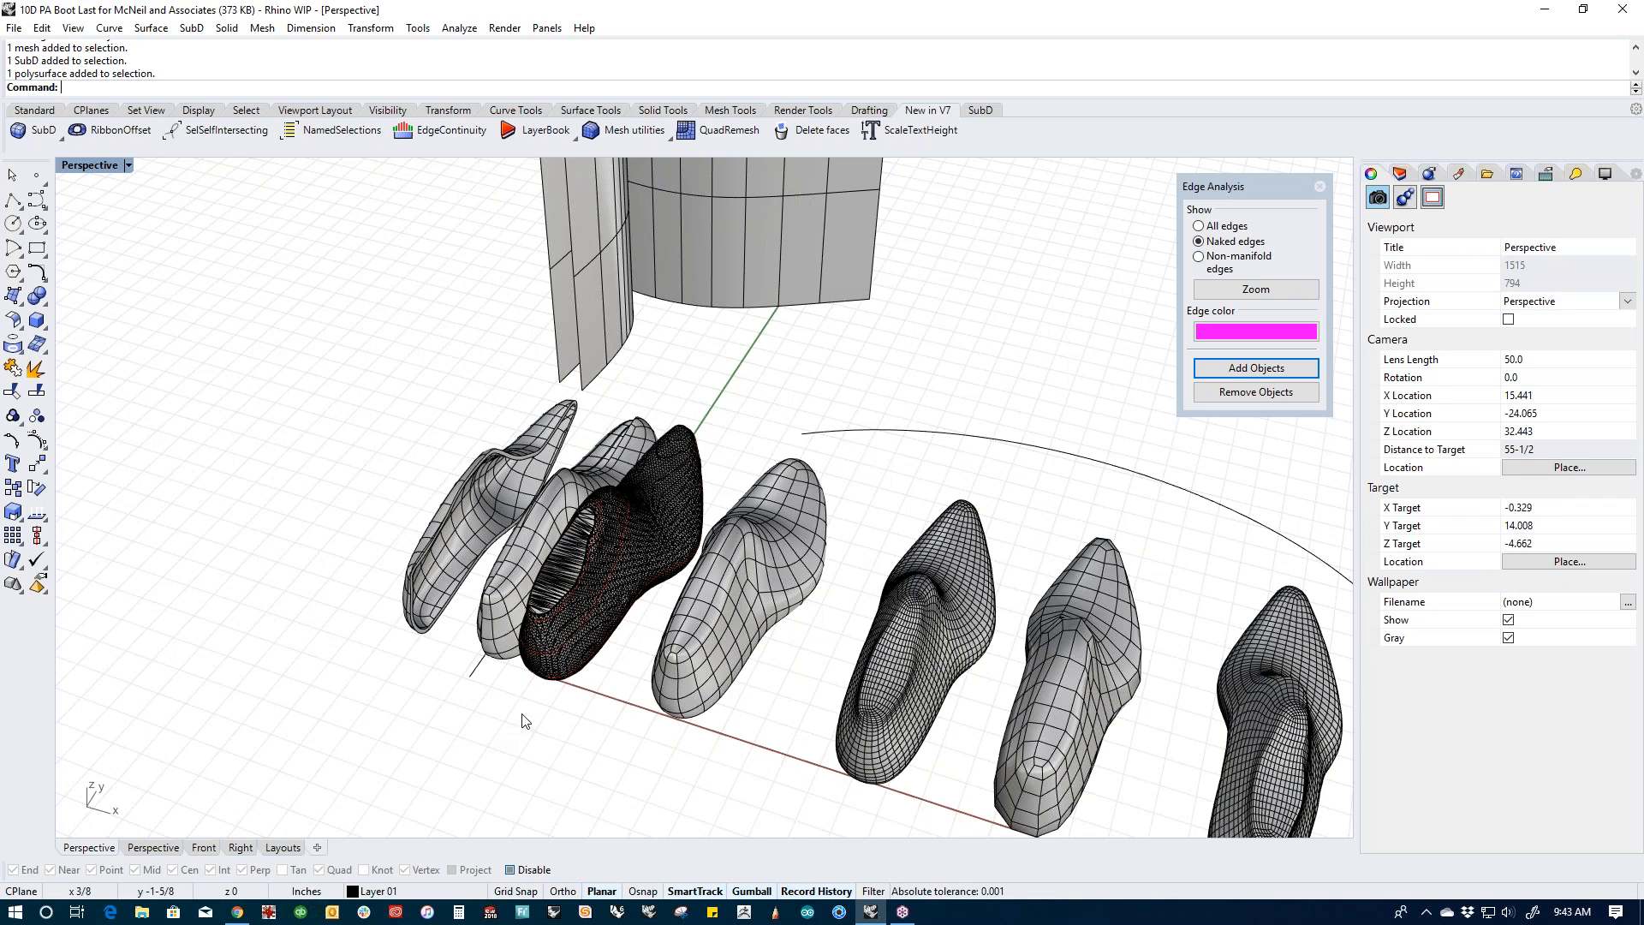
Step: Create a torus in the empty area beside the lasts, about 8-1/2 inches in radius with a second radius of about 7/8 inch
scroll(600, 592, down, 4)
right_drag(618, 650, 651, 634)
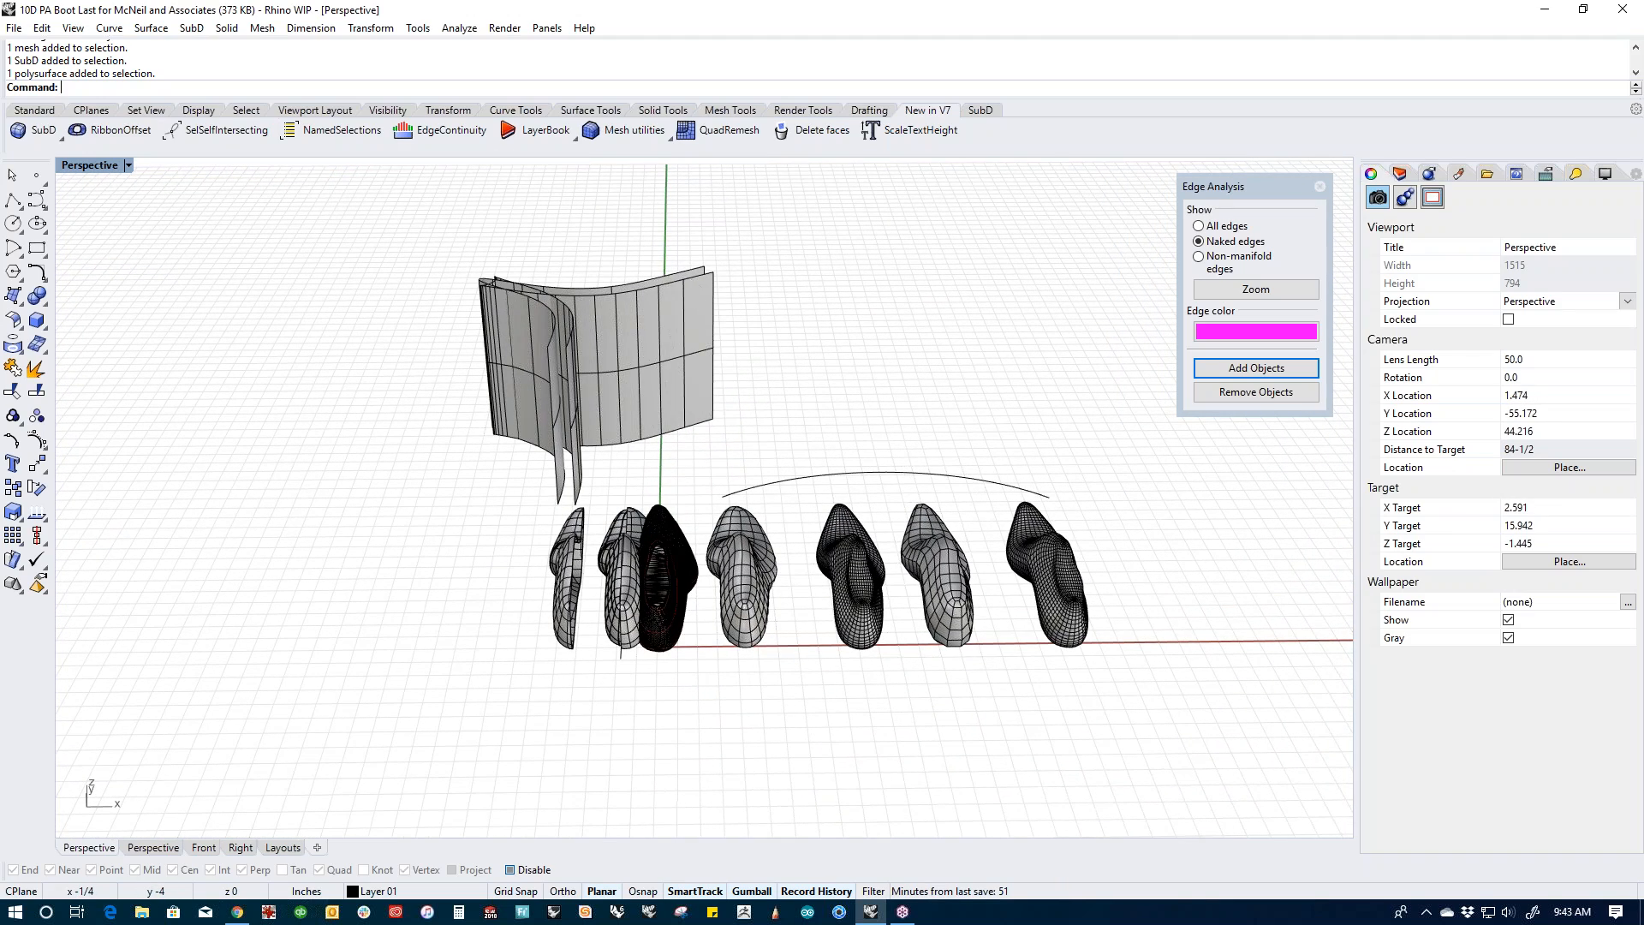
shift+right_drag(382, 644, 525, 634)
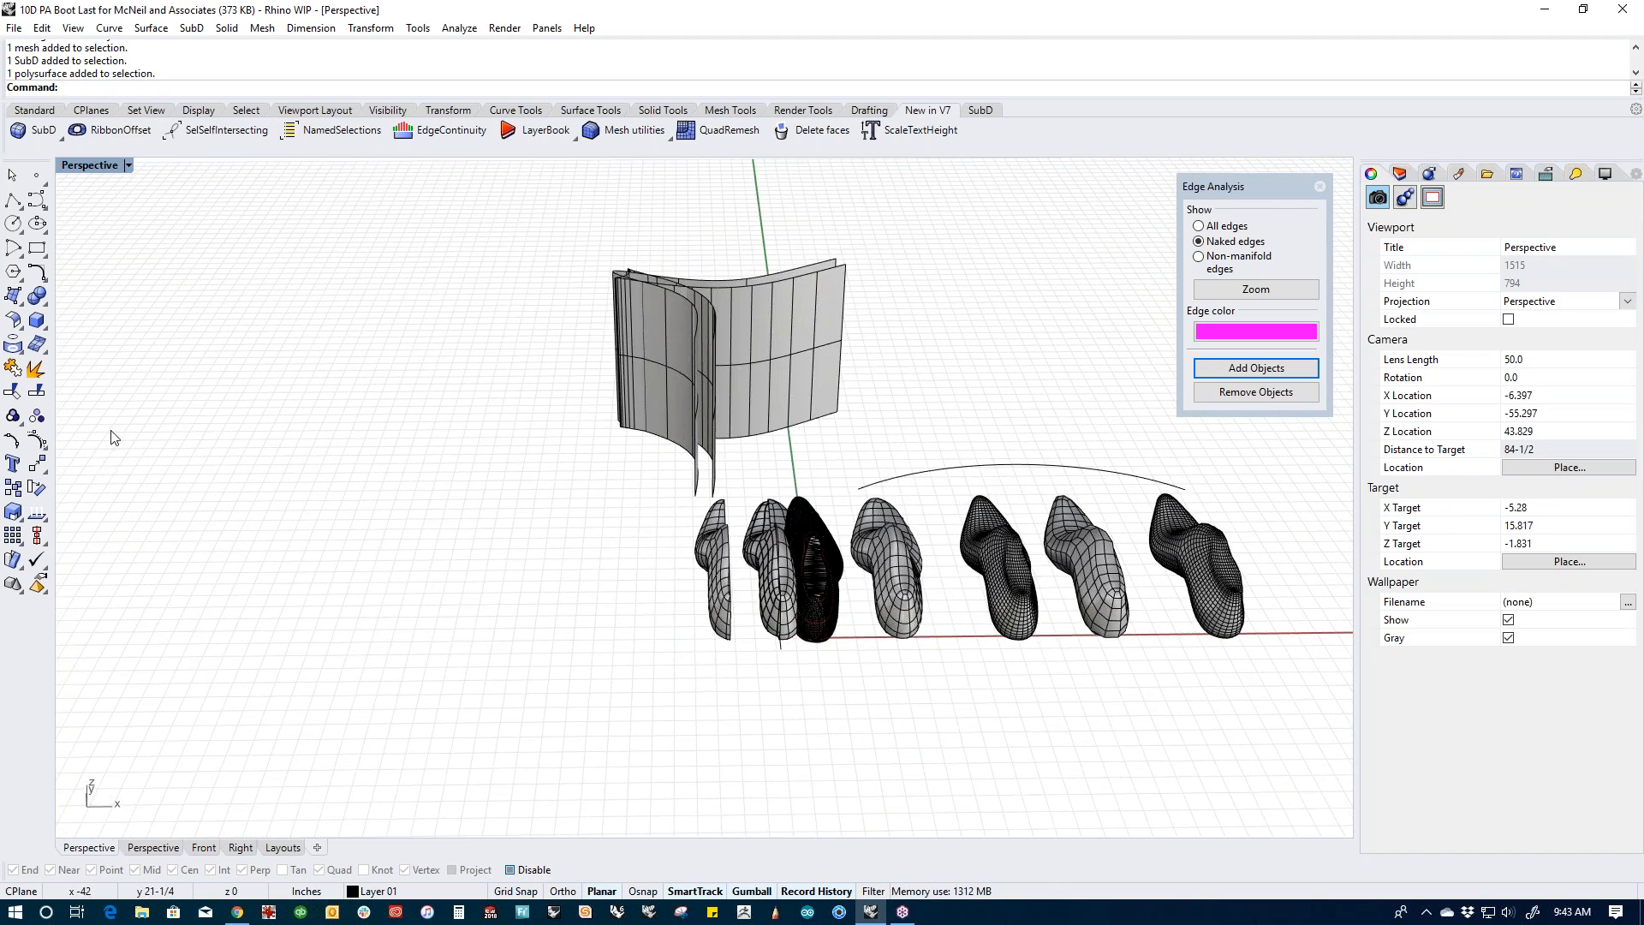
click(43, 330)
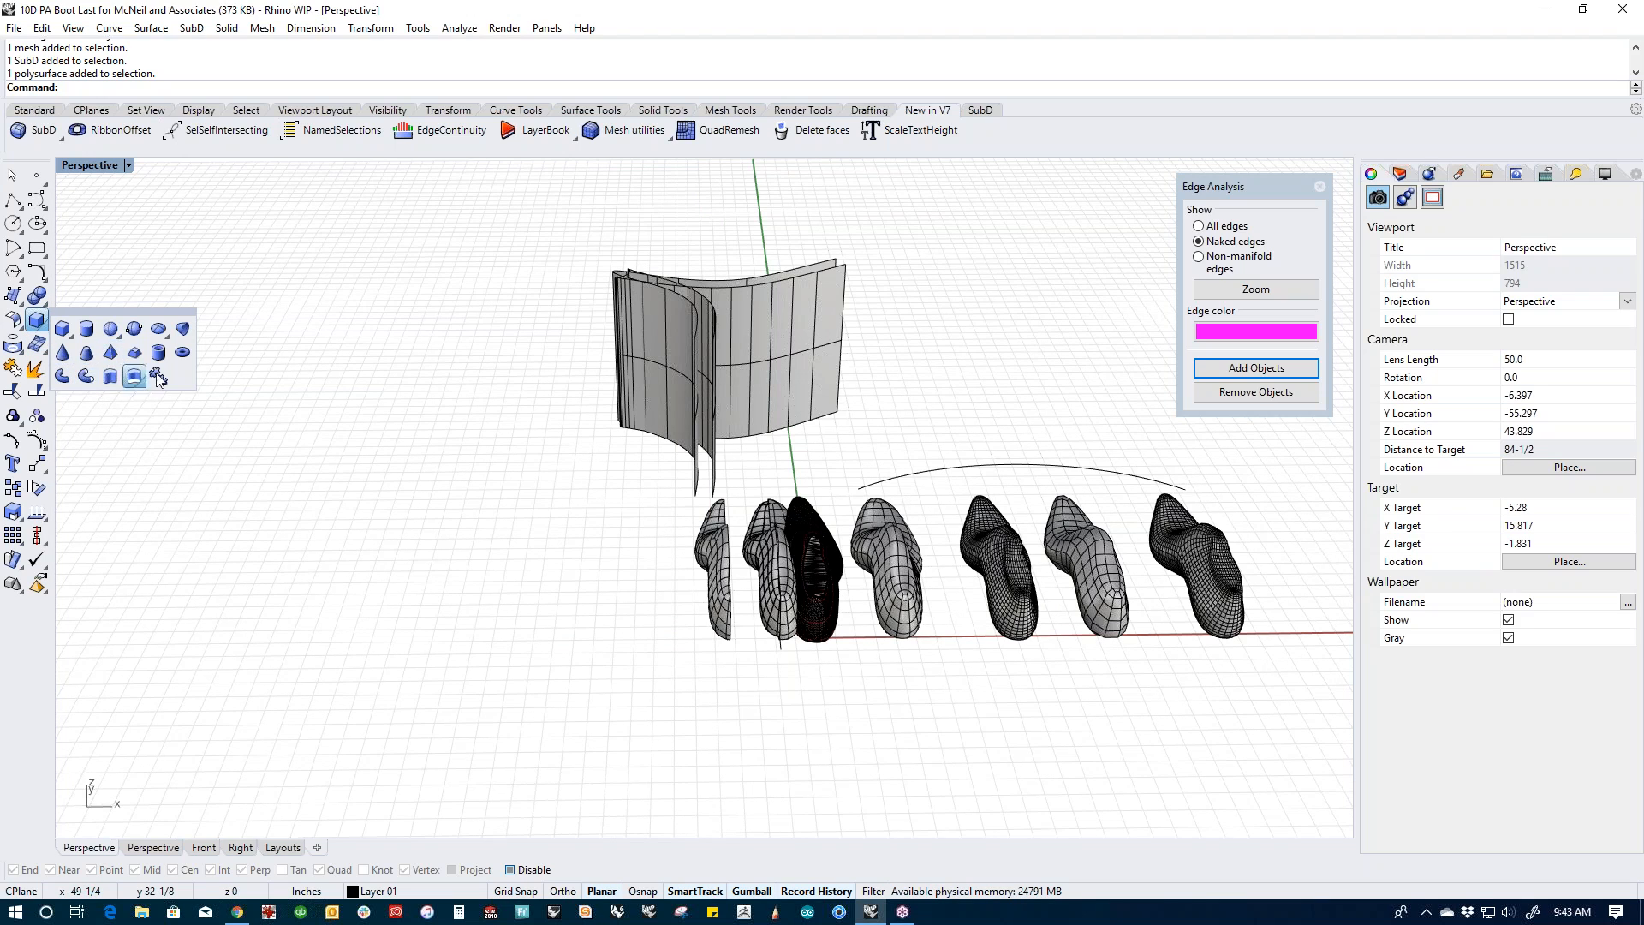
click(182, 353)
click(348, 539)
click(451, 580)
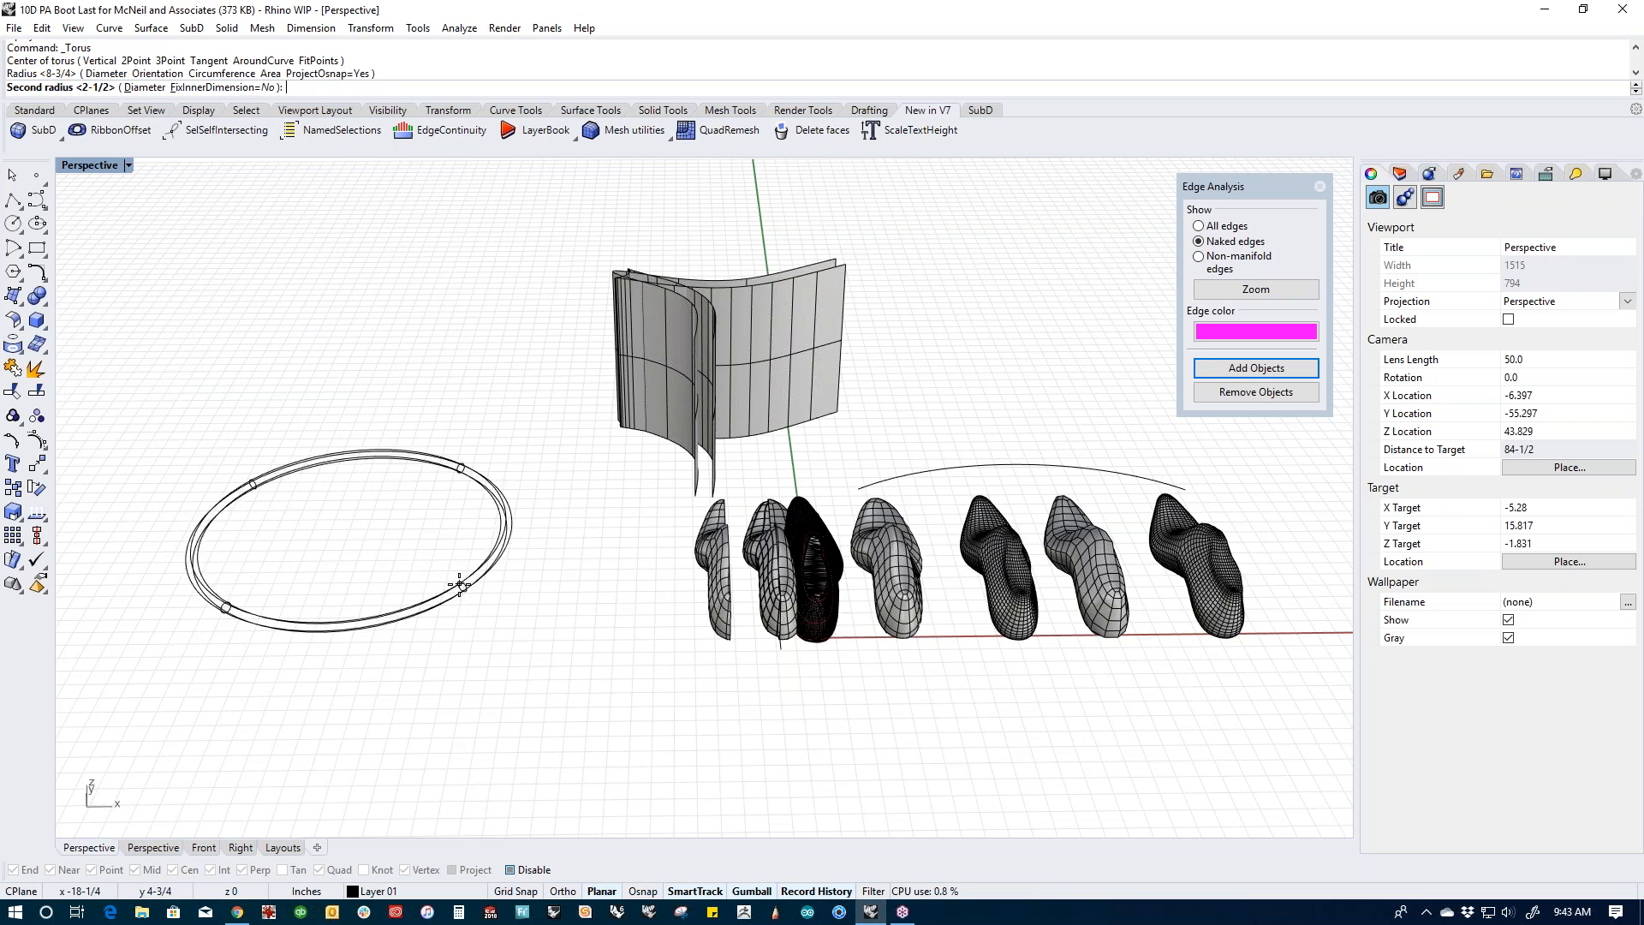
click(453, 582)
Step: Create a smaller torus centred on the far side of the large torus's ring
key(Return)
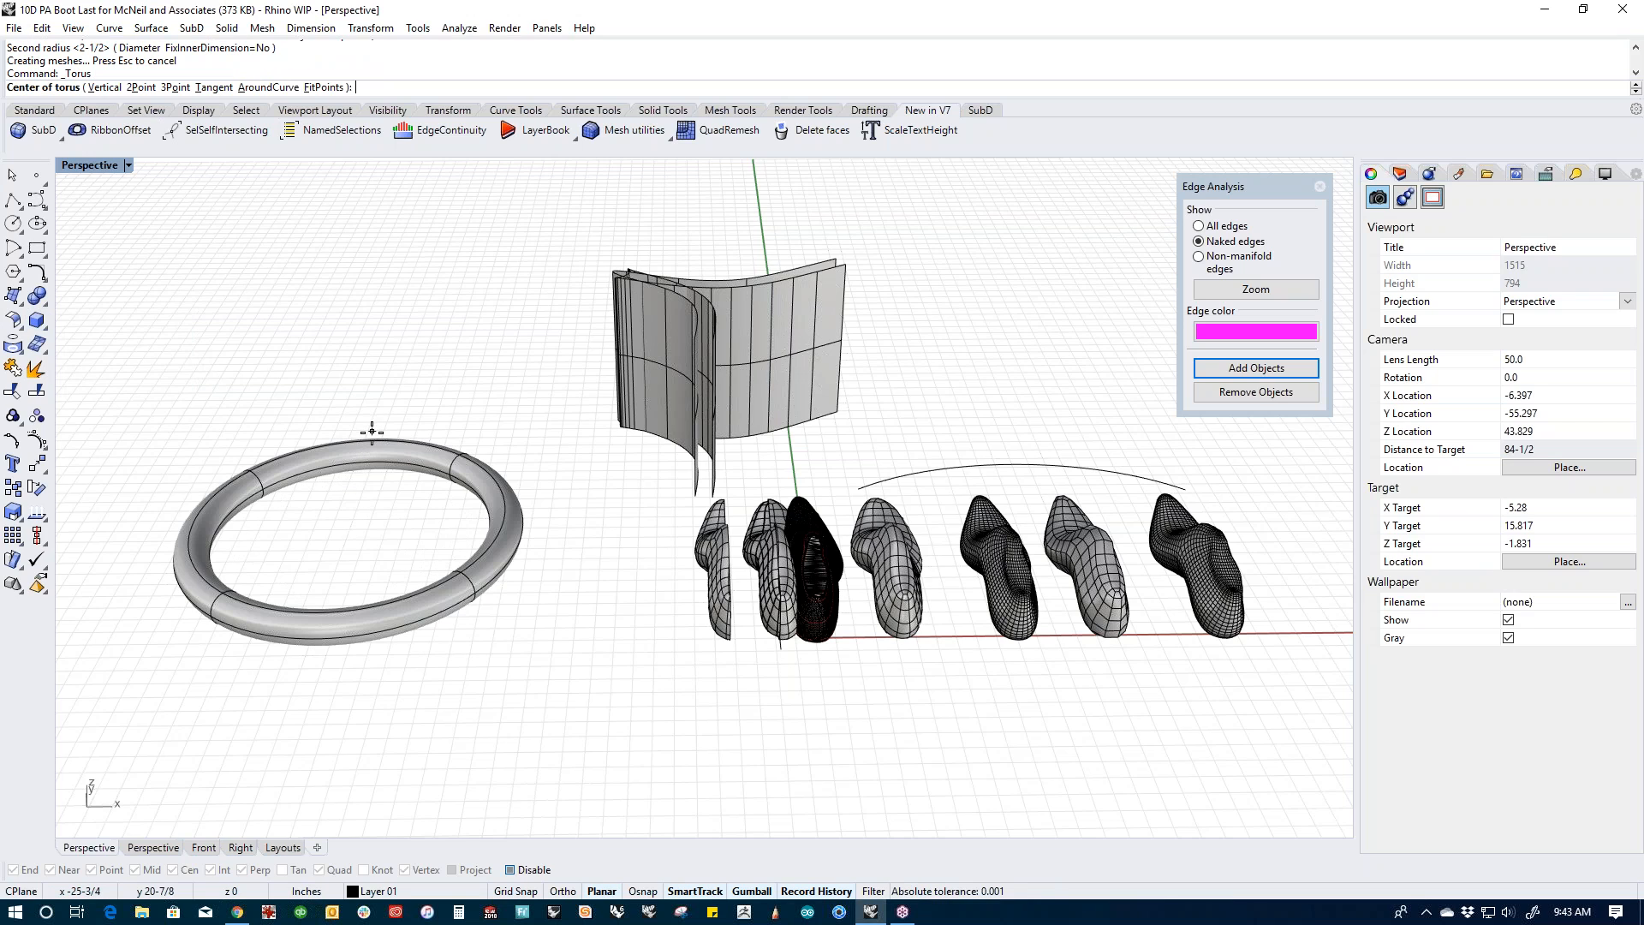
click(369, 463)
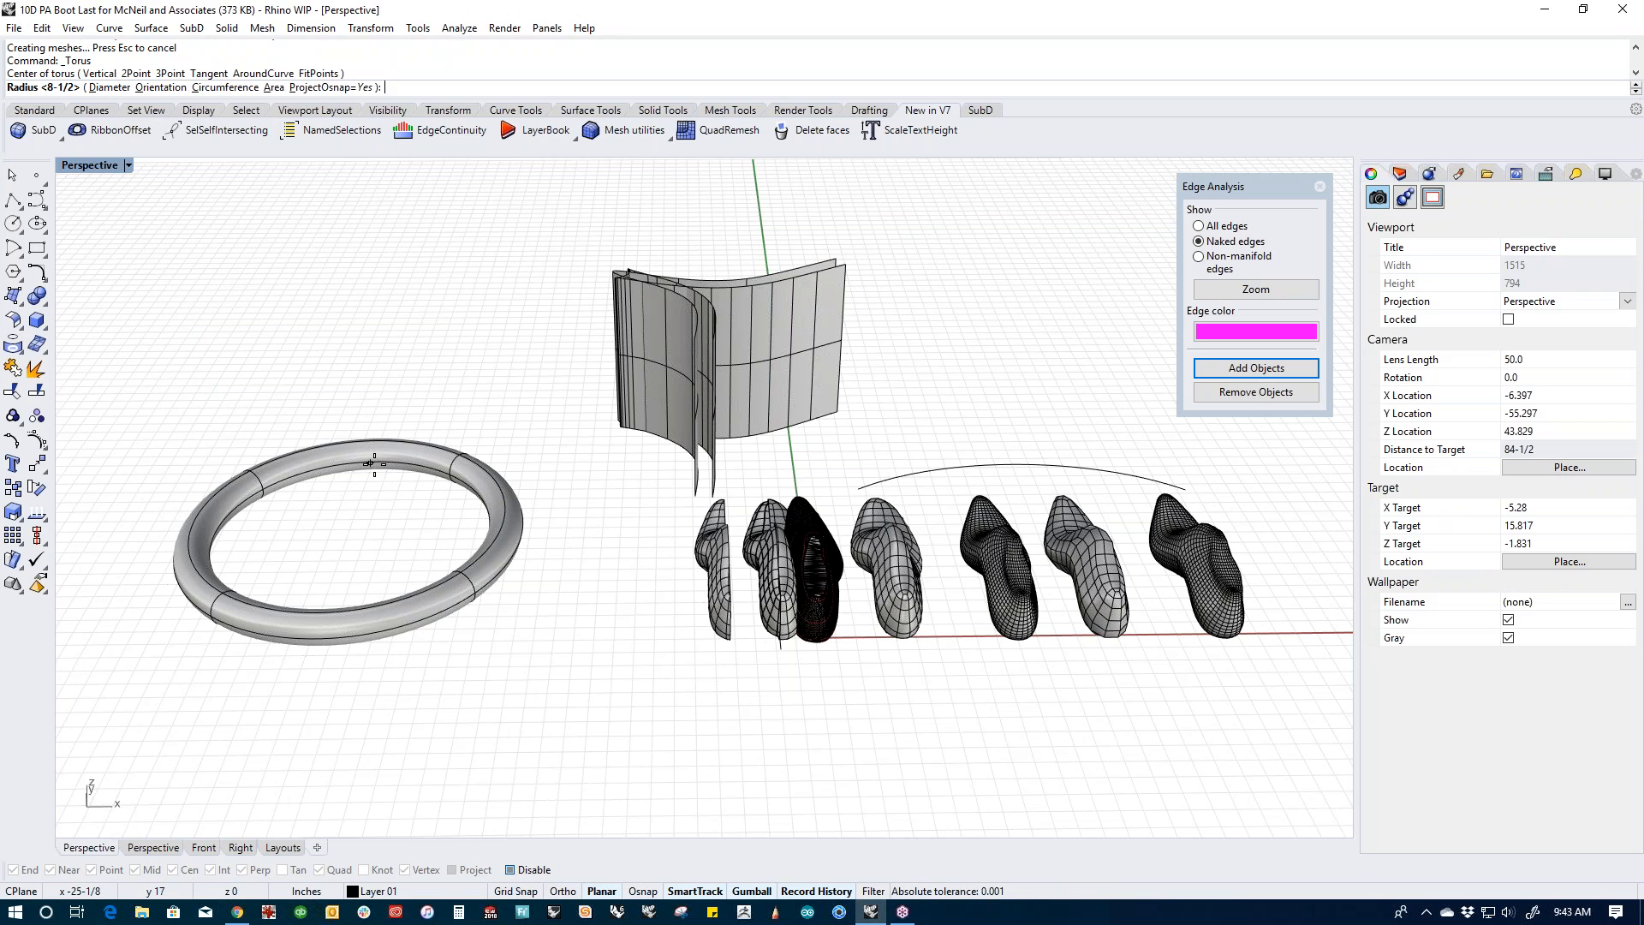
click(411, 488)
click(408, 500)
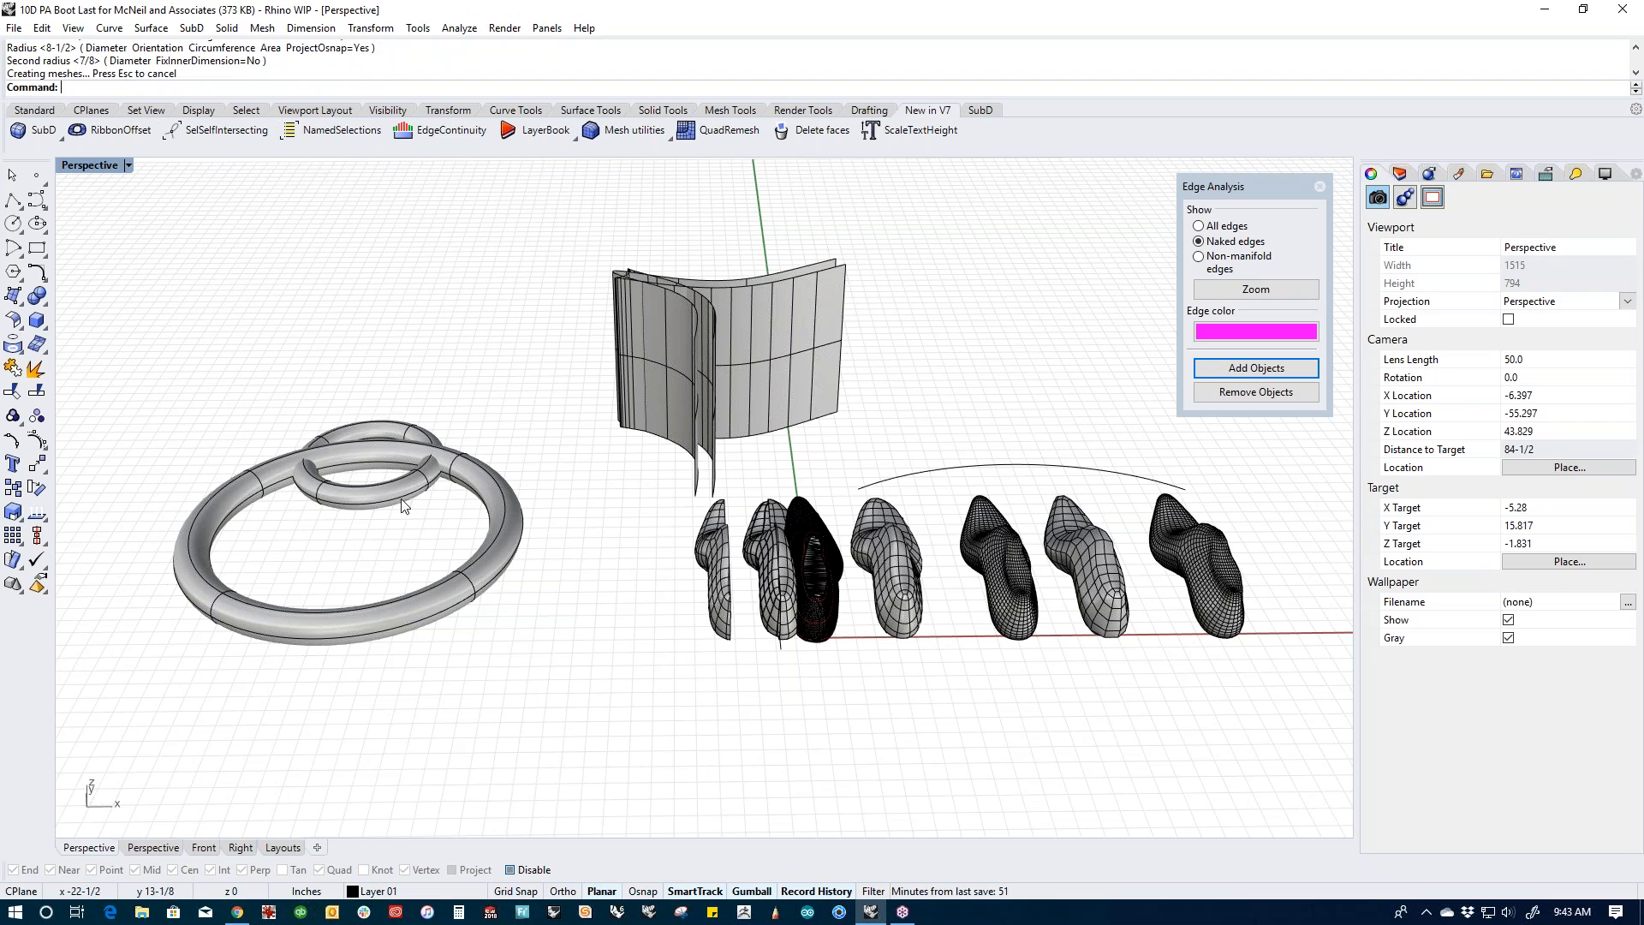
Step: Rotate the small torus upright, perpendicular to the large torus, and move it outward onto the outer edge of the large torus's ring
click(398, 504)
click(369, 528)
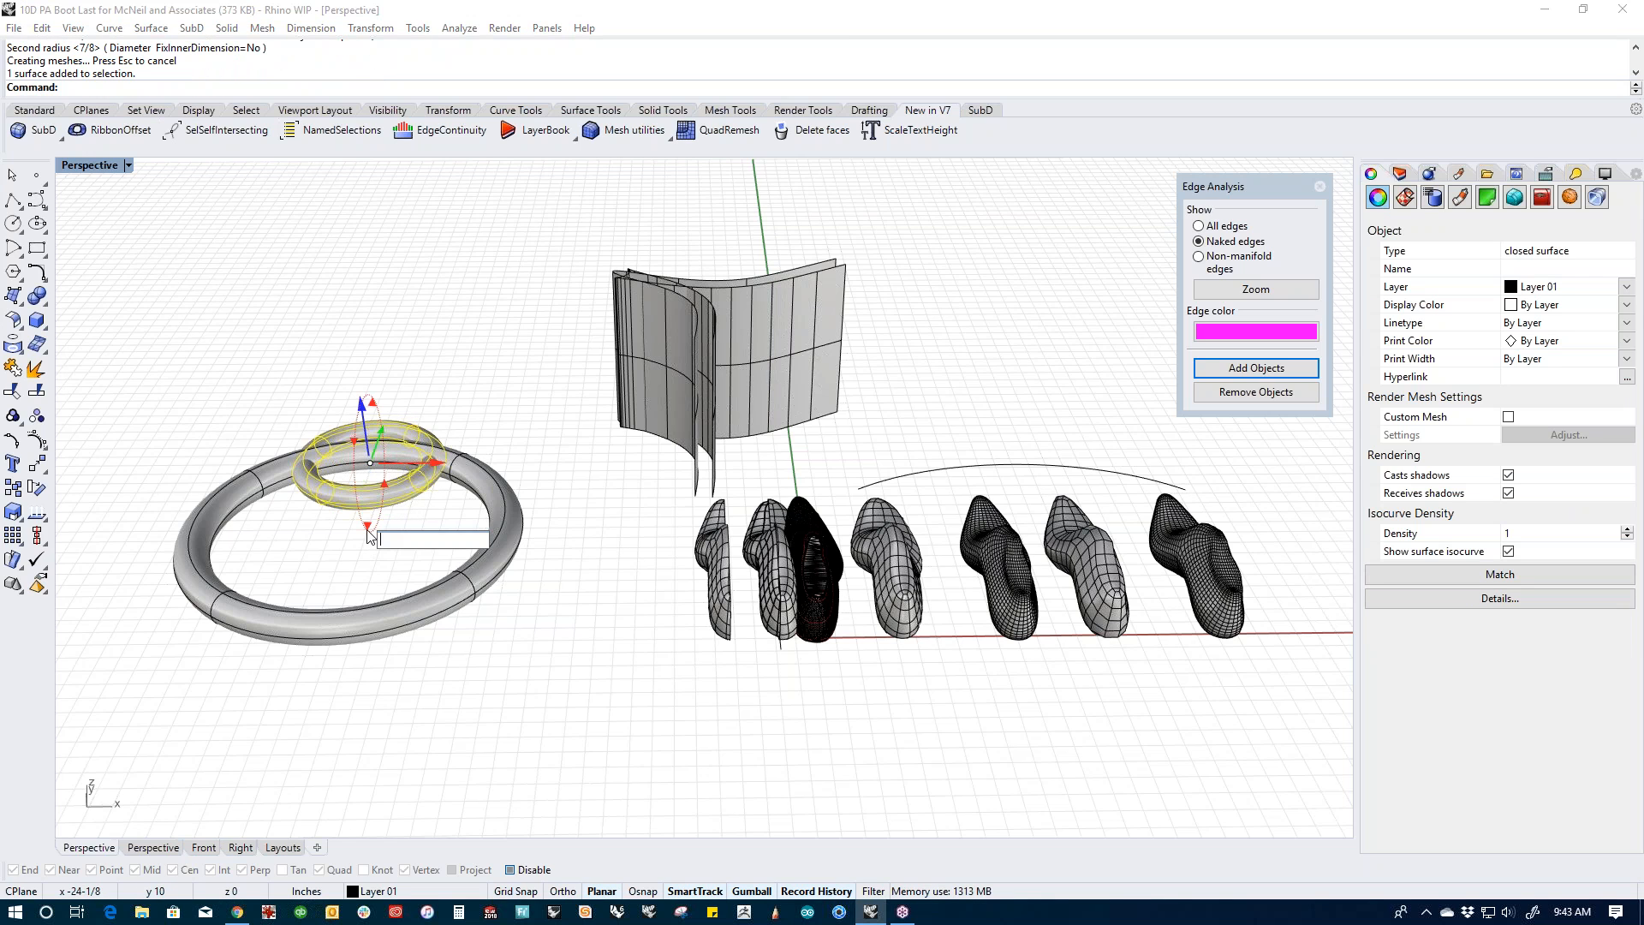
key(Return)
right_drag(551, 486, 299, 651)
scroll(362, 507, up, 5)
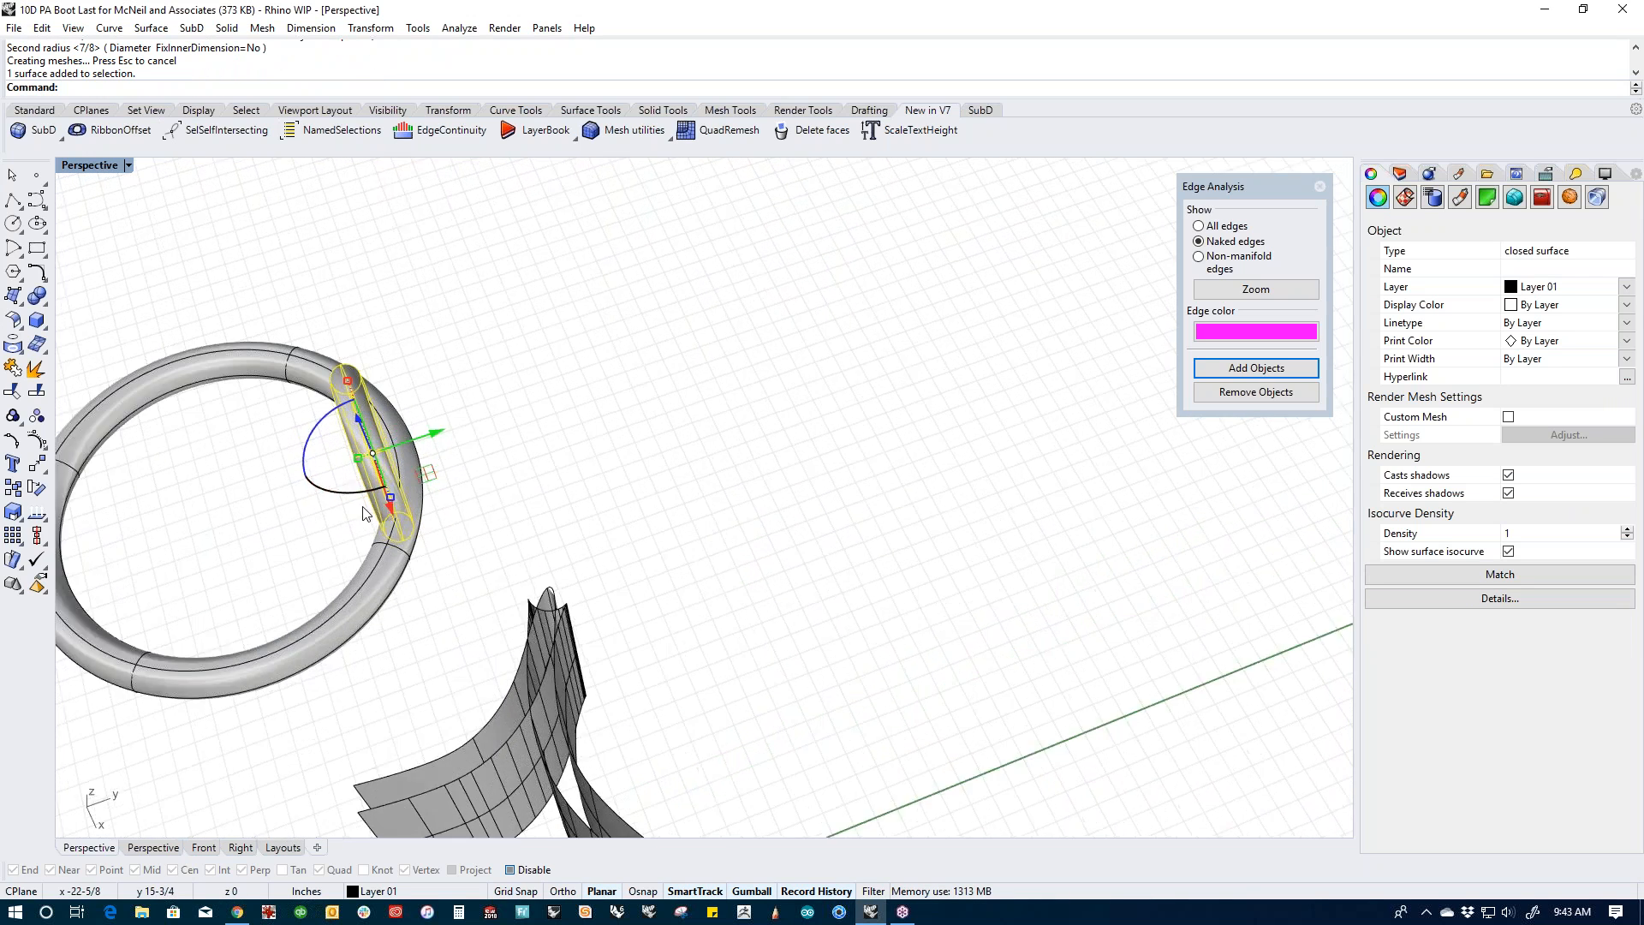
drag(448, 414, 493, 398)
click(573, 536)
right_drag(573, 536, 593, 497)
Step: In the Top view, draw a single-segment polyline slanting outward from one end of the small torus as a prong centreline
key(ctrl+F1)
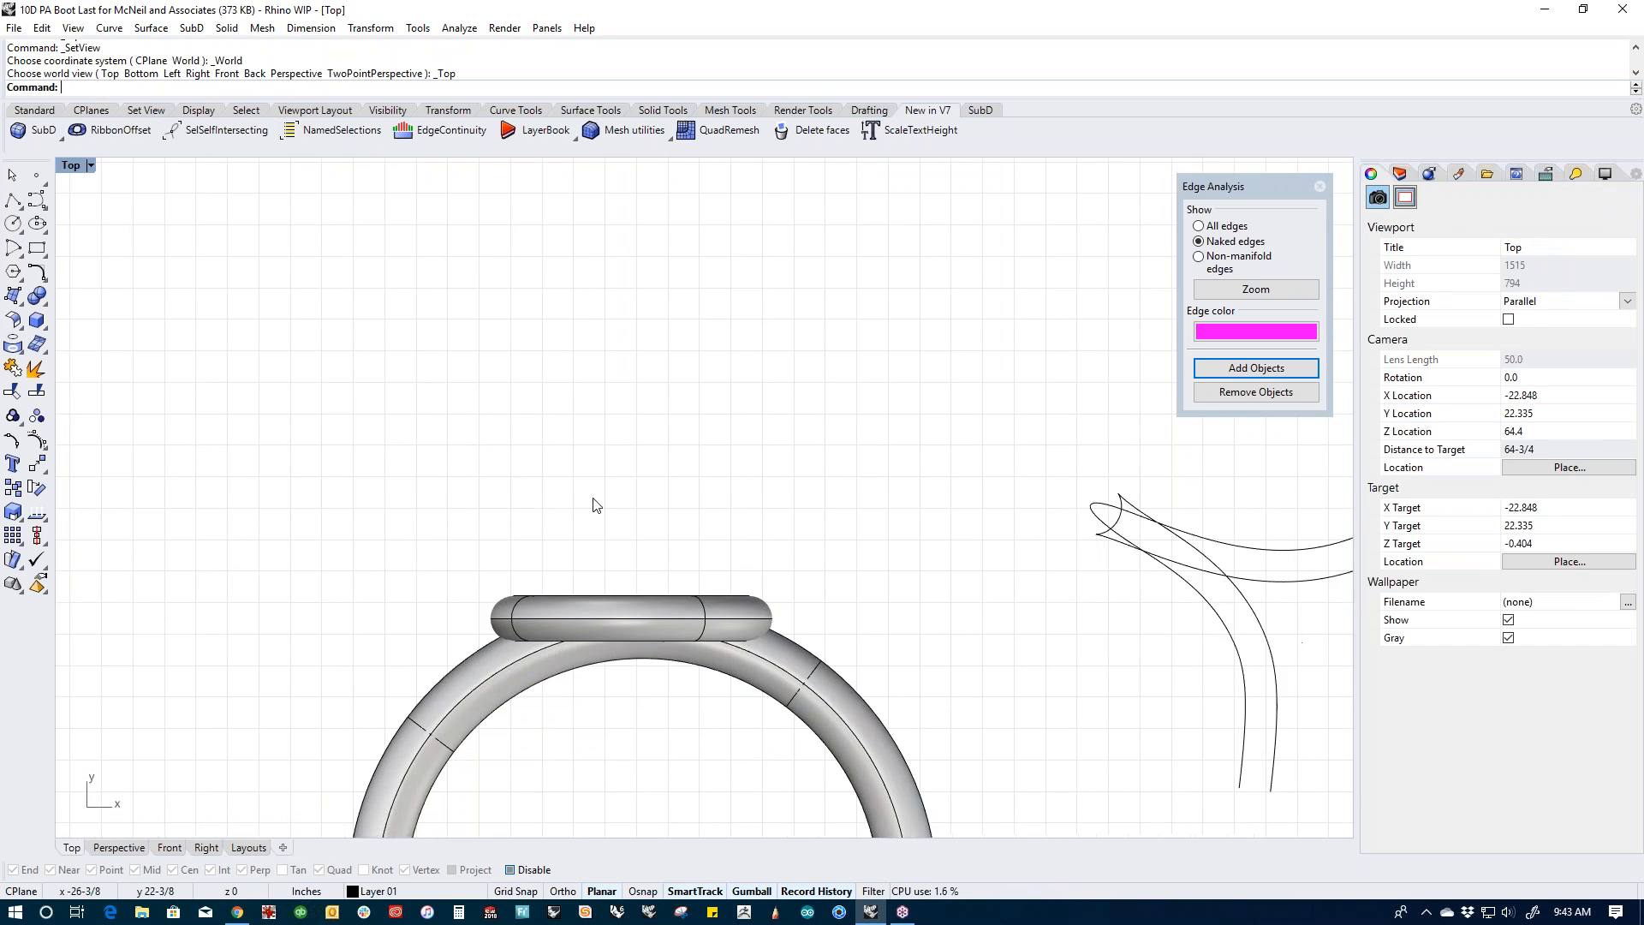
click(514, 612)
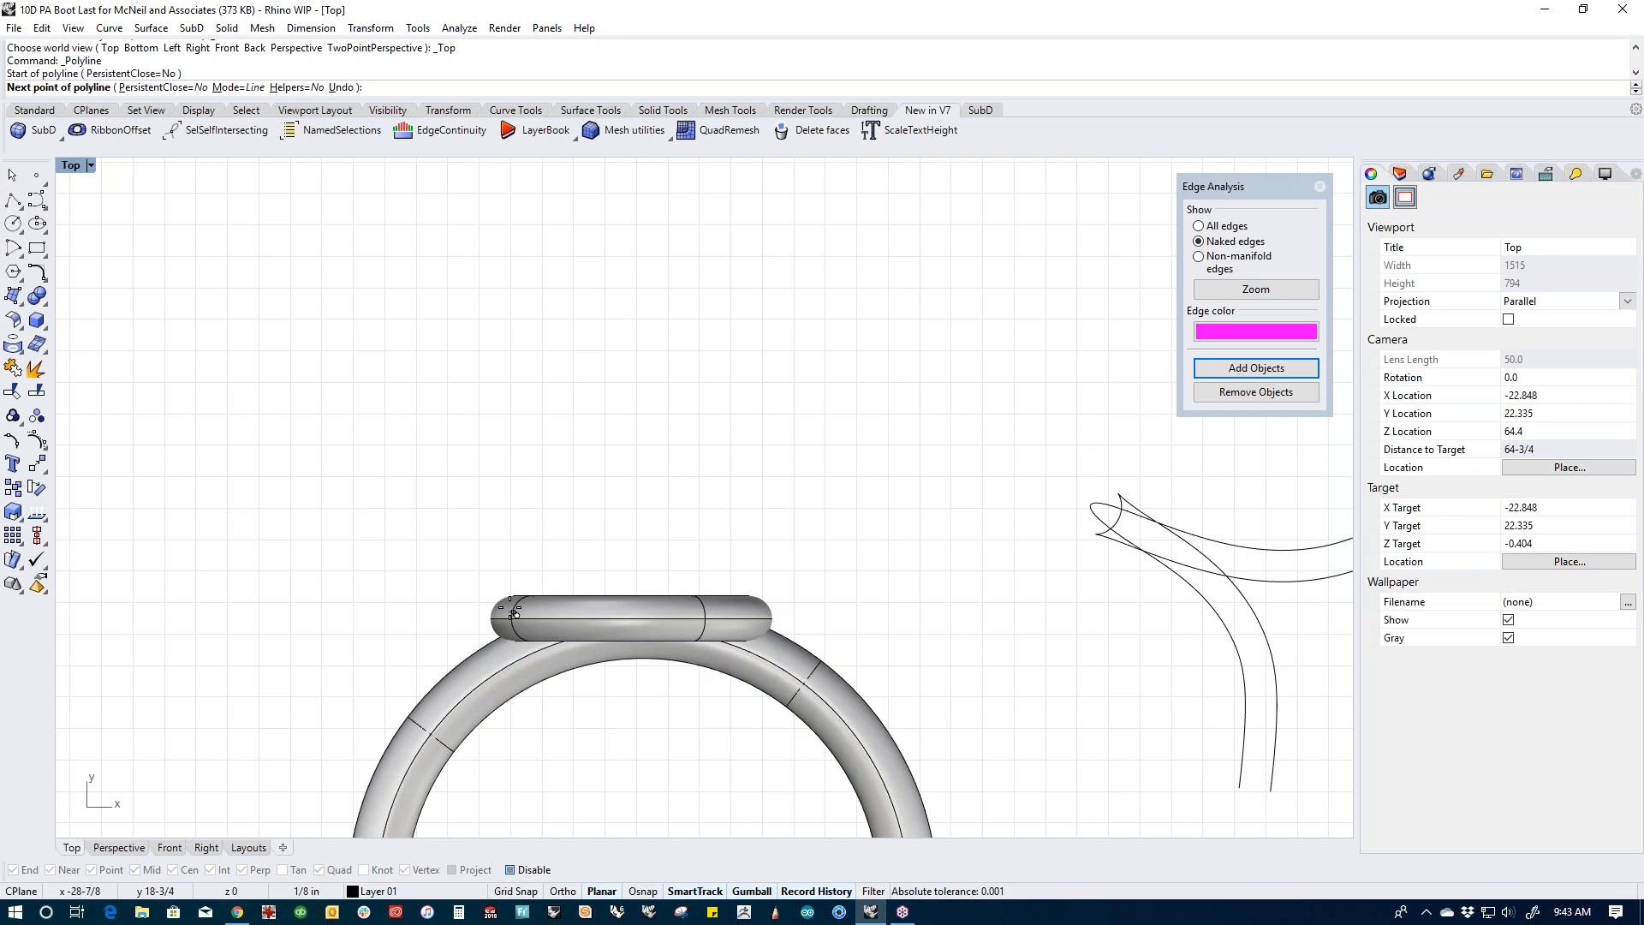
click(451, 466)
key(Return)
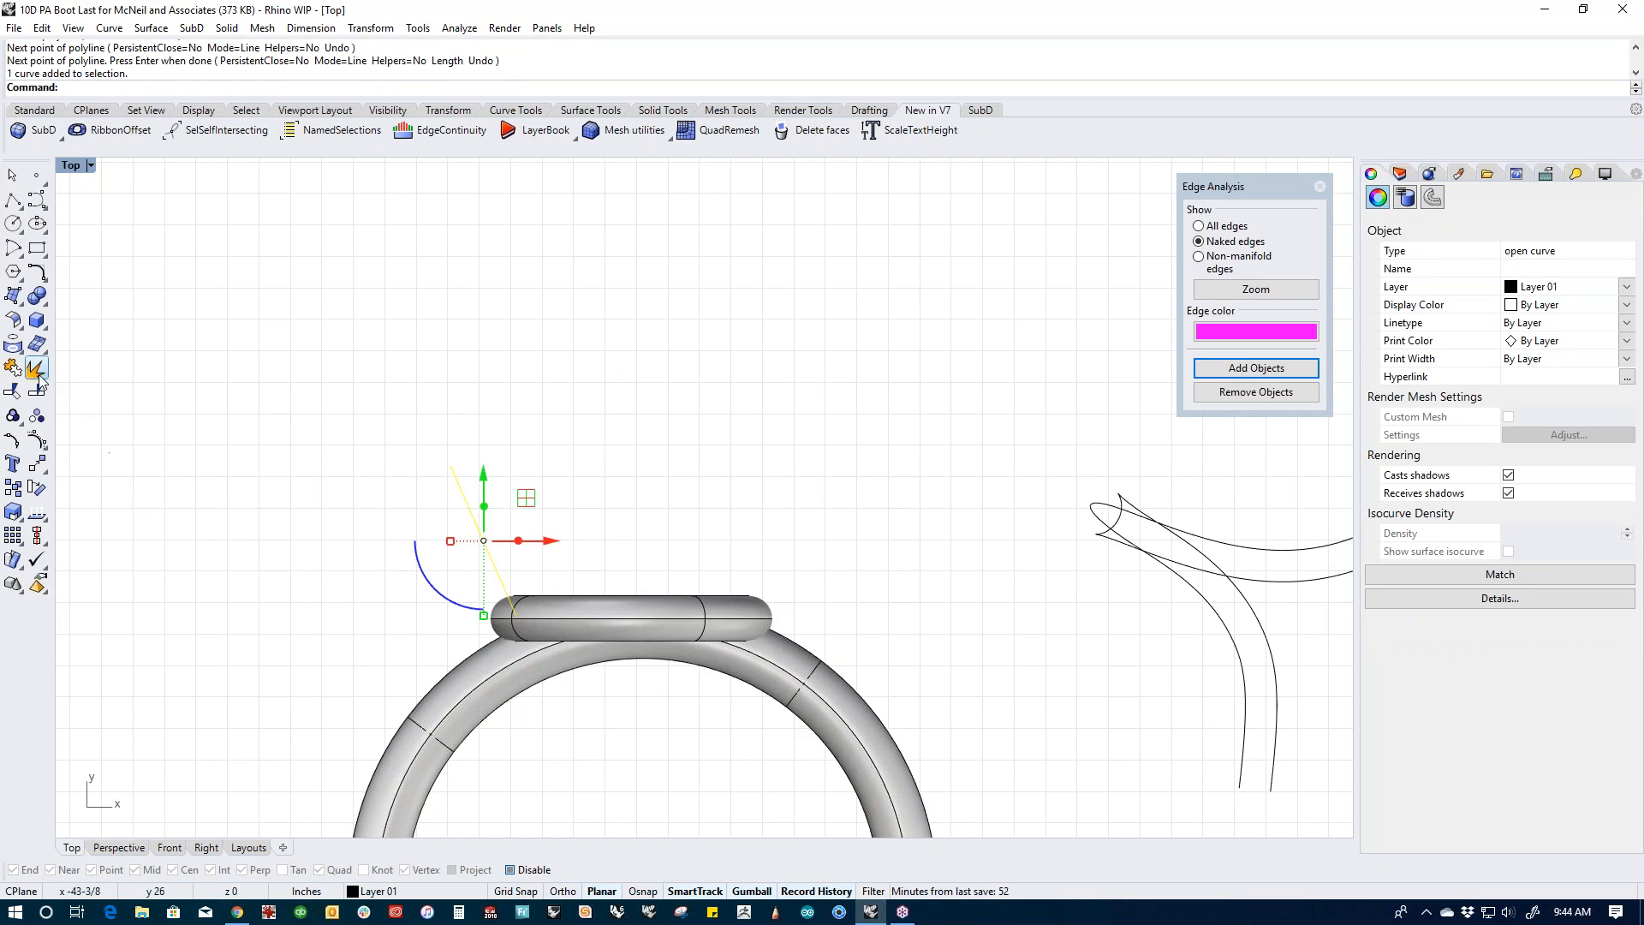
Step: Pipe the slanted line with round caps at a radius of about 5/8 inch to form a prong
click(43, 326)
click(91, 381)
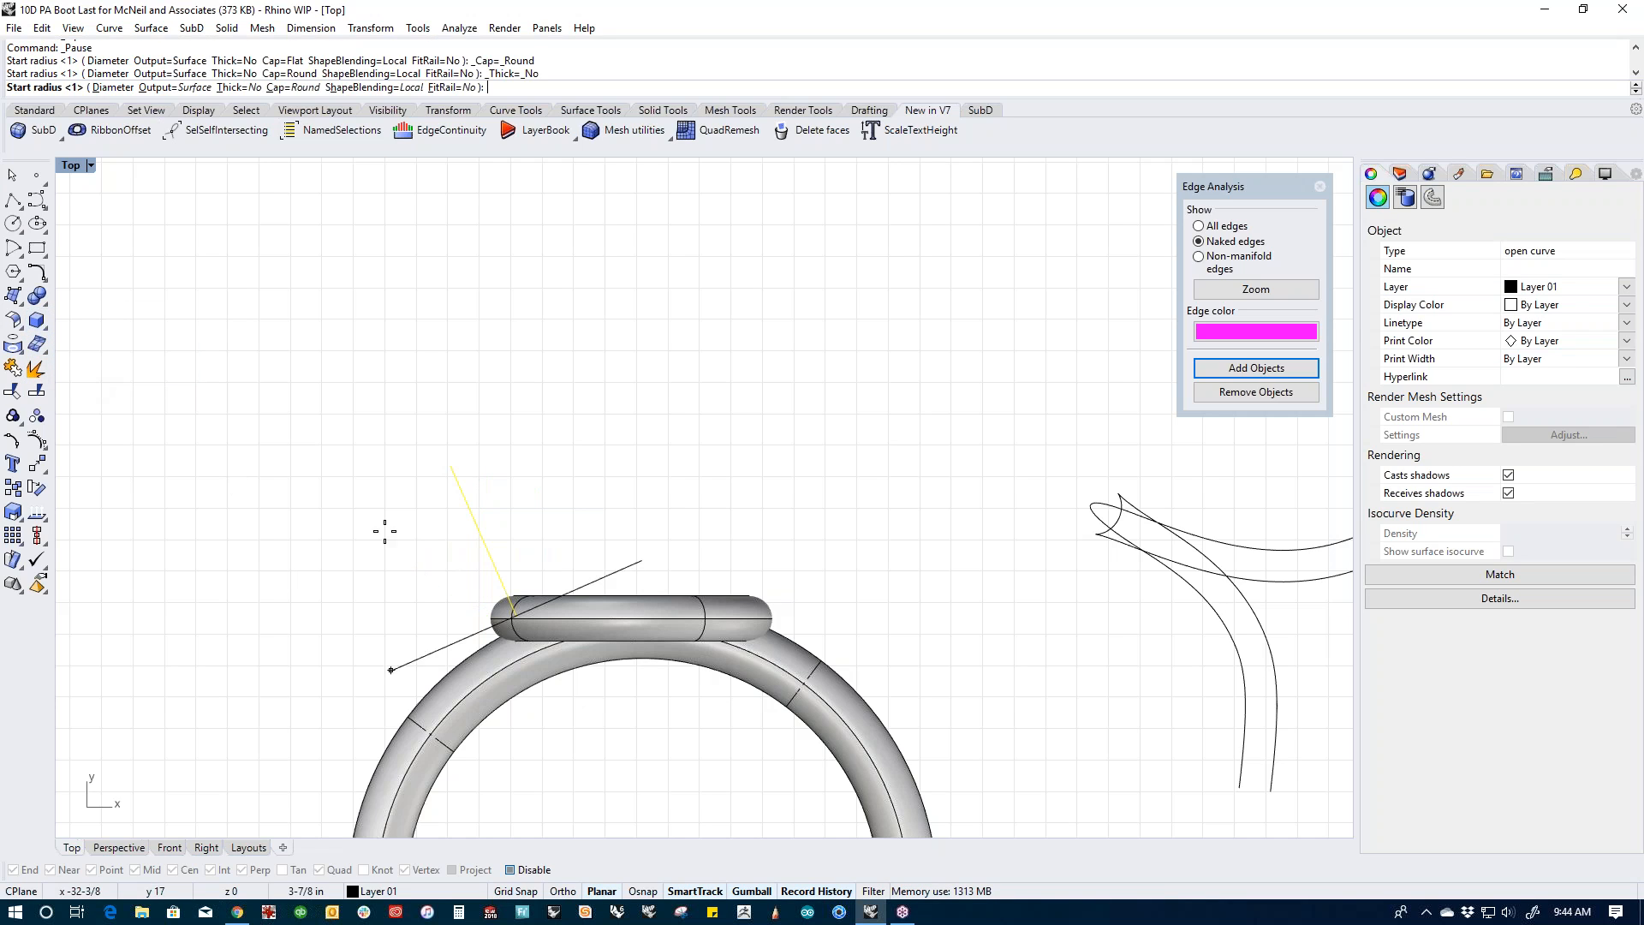
click(468, 559)
right_click(468, 557)
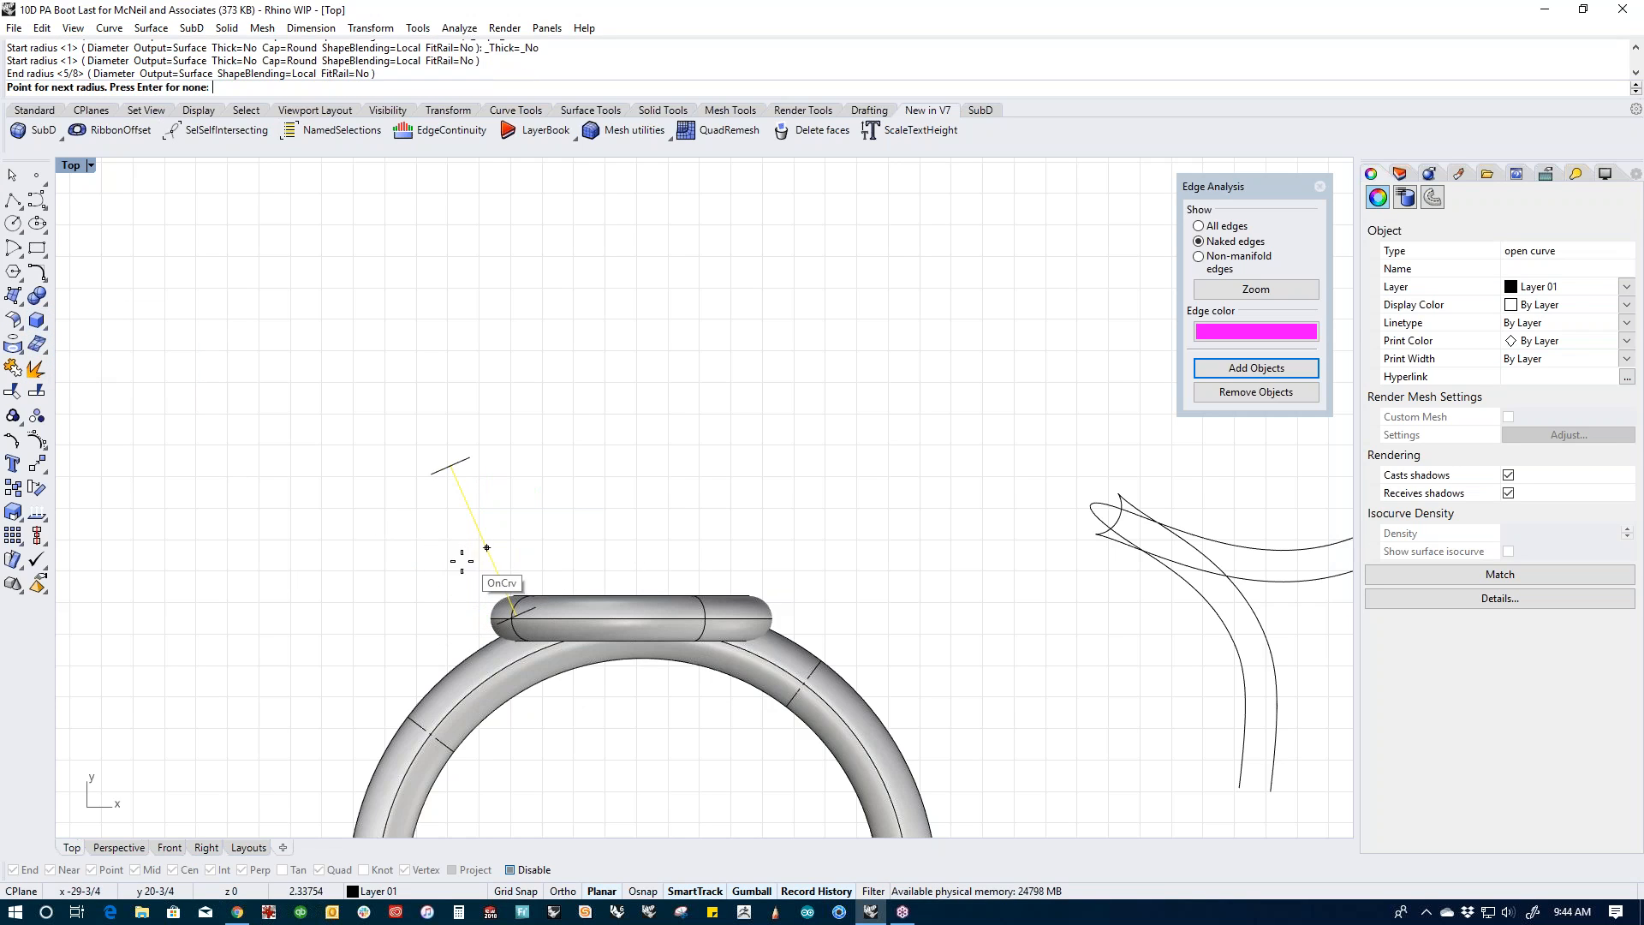
right_click(463, 562)
right_drag(586, 597, 567, 548)
click(577, 489)
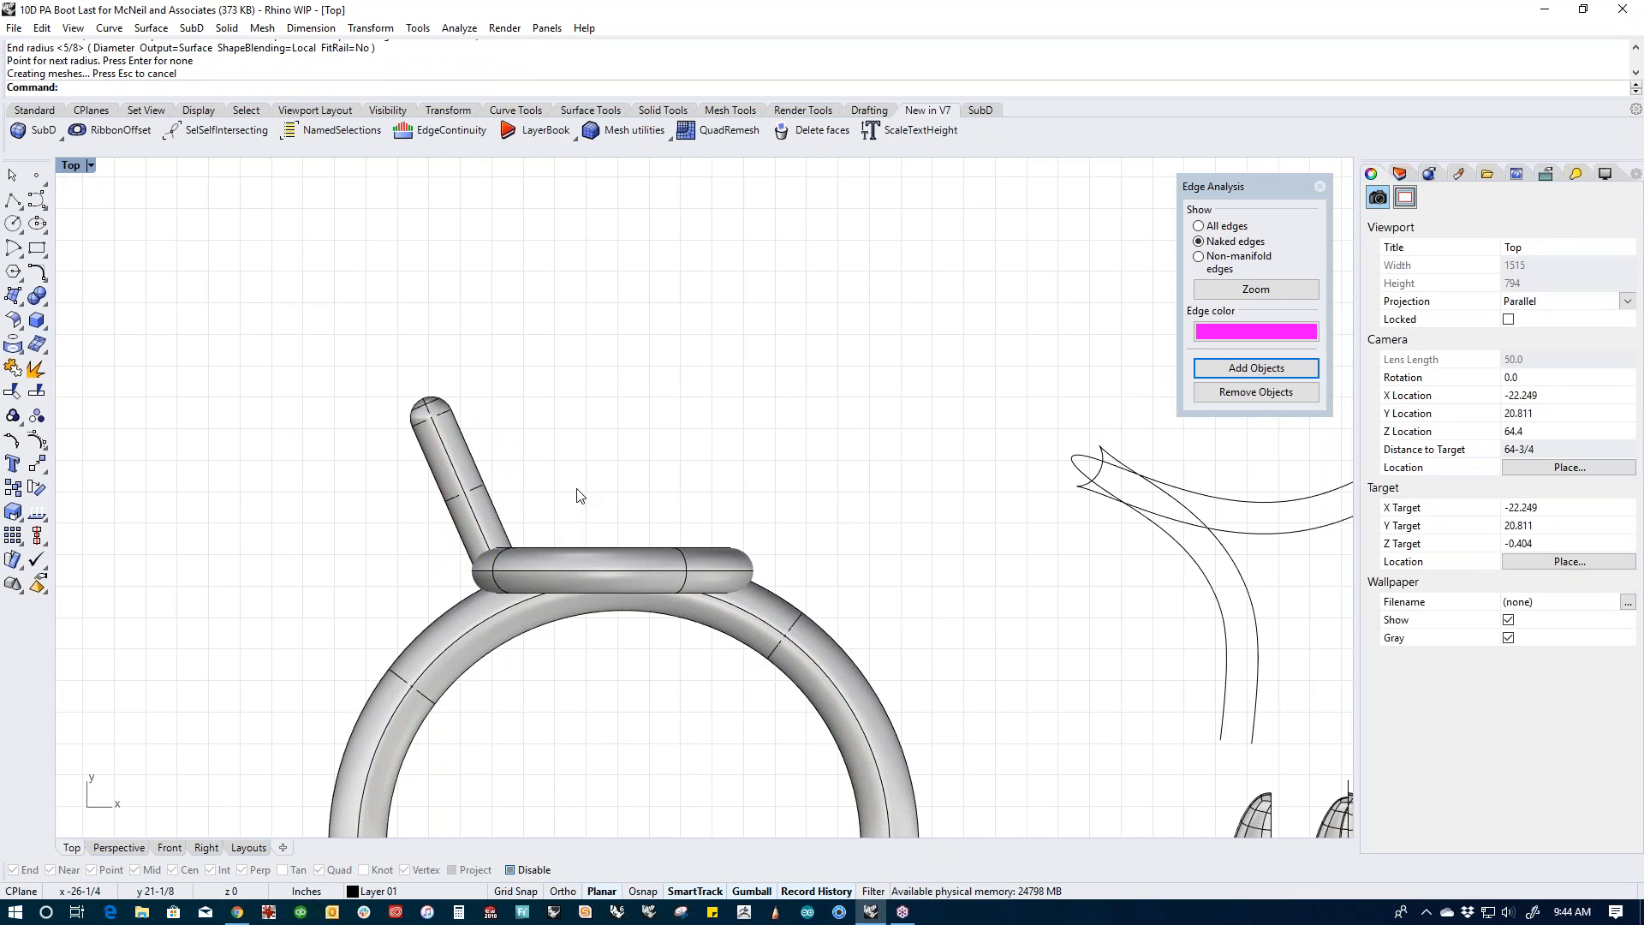
Step: In the Front view, polar array the prong and its line about the small torus's centre with 5 items over 360 degrees
key(ctrl+F2)
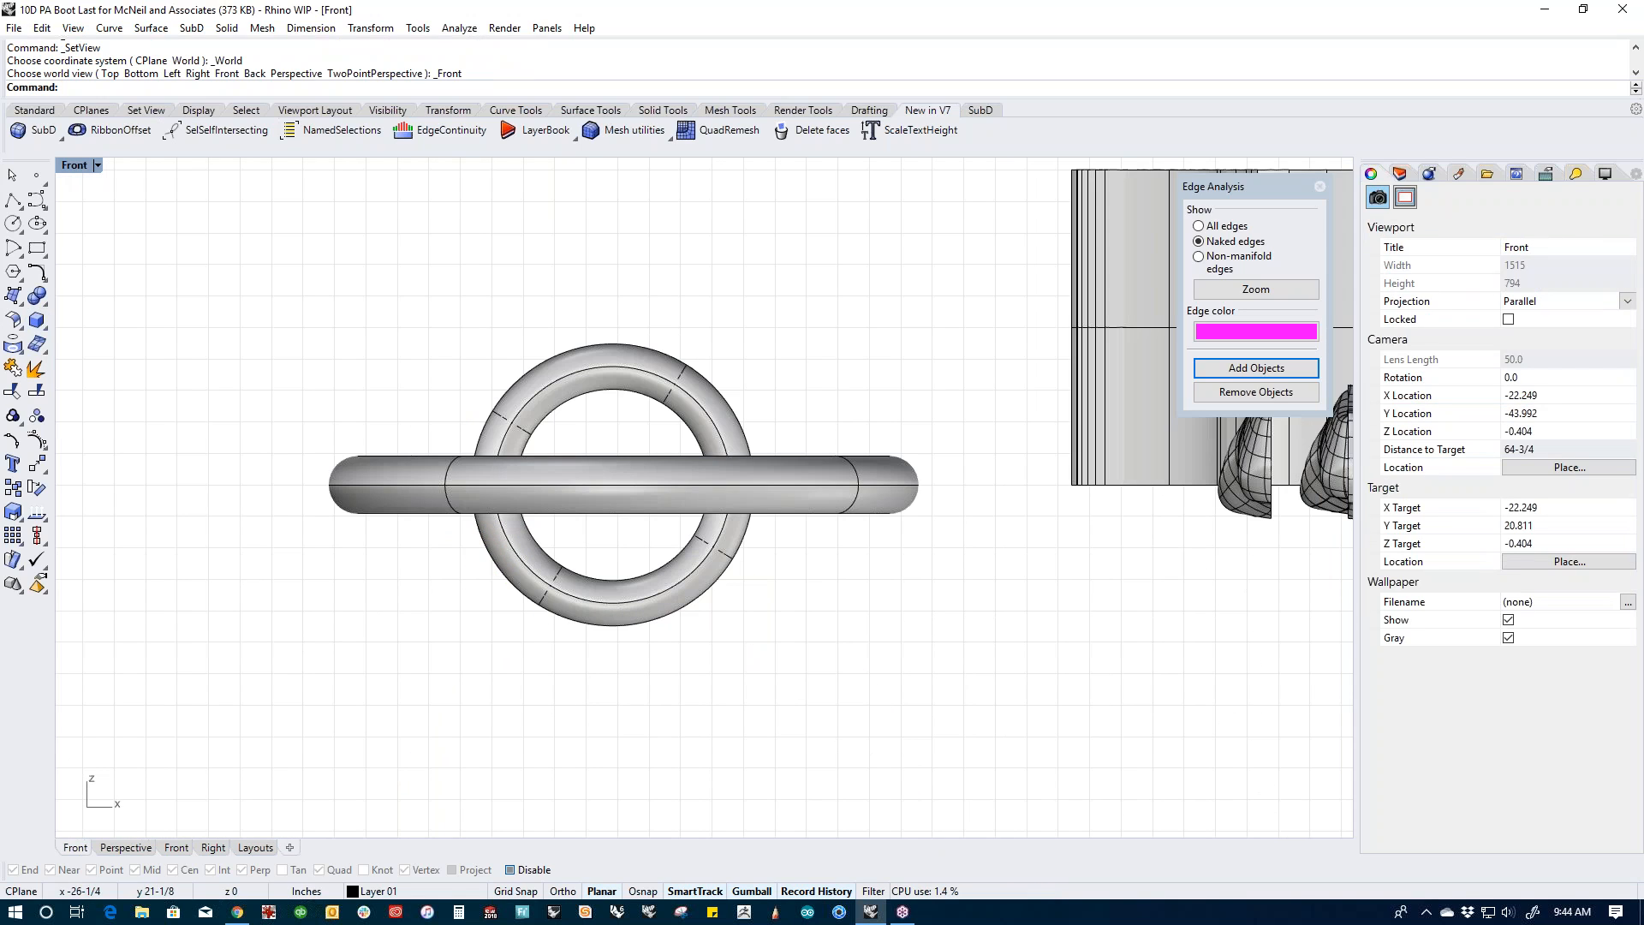
drag(407, 369, 595, 567)
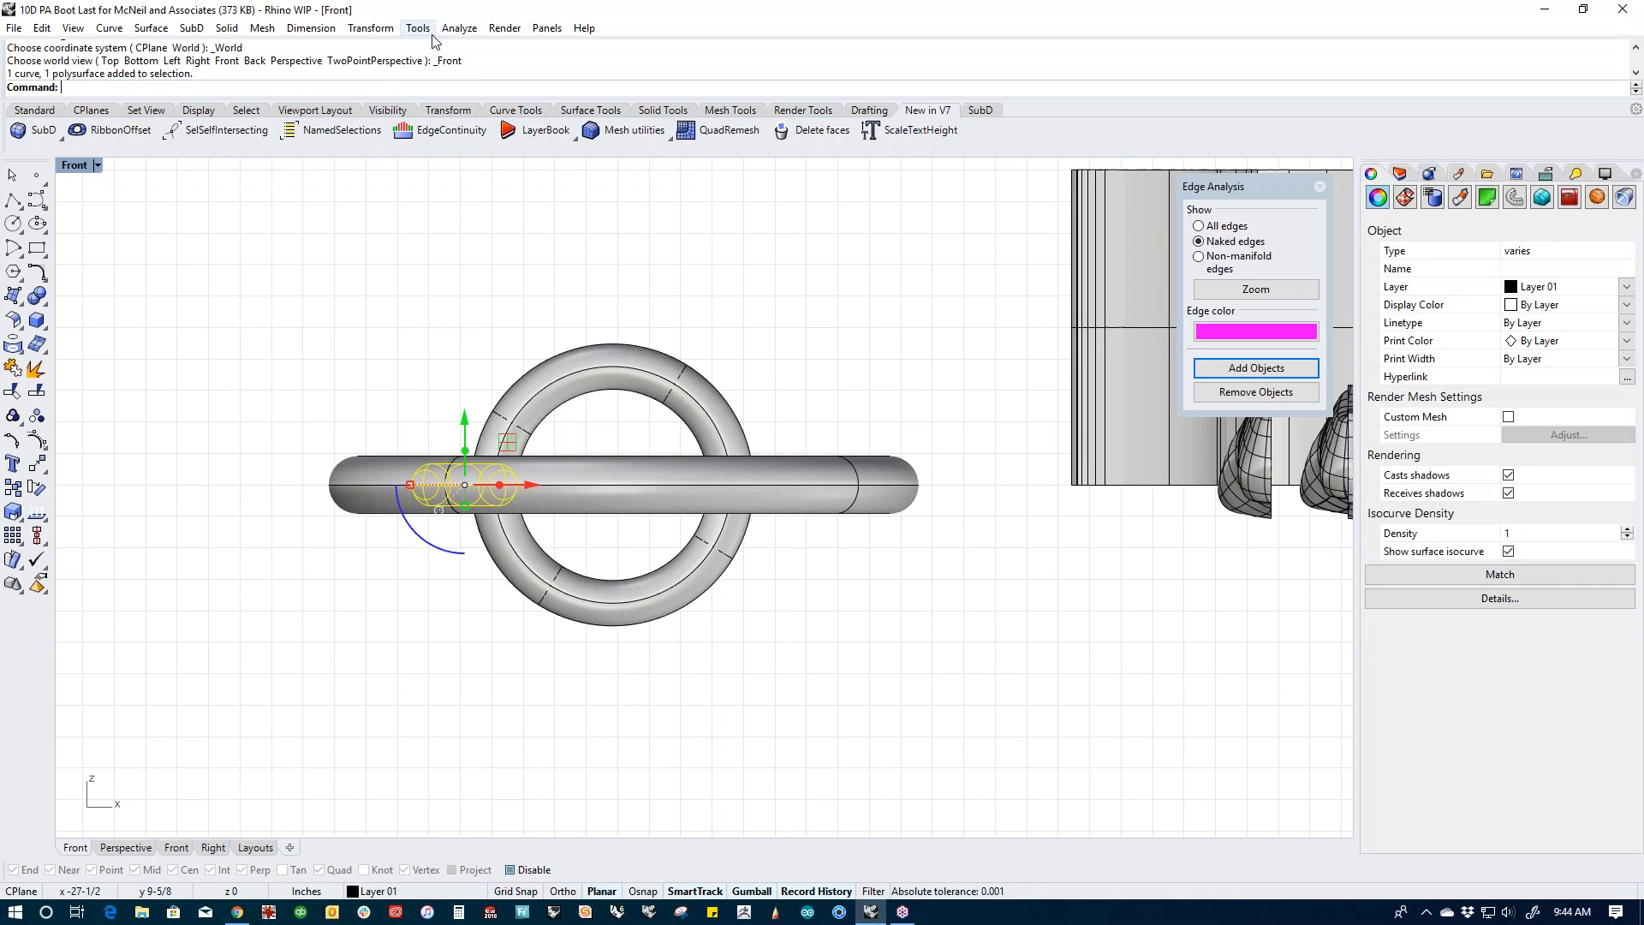
click(355, 30)
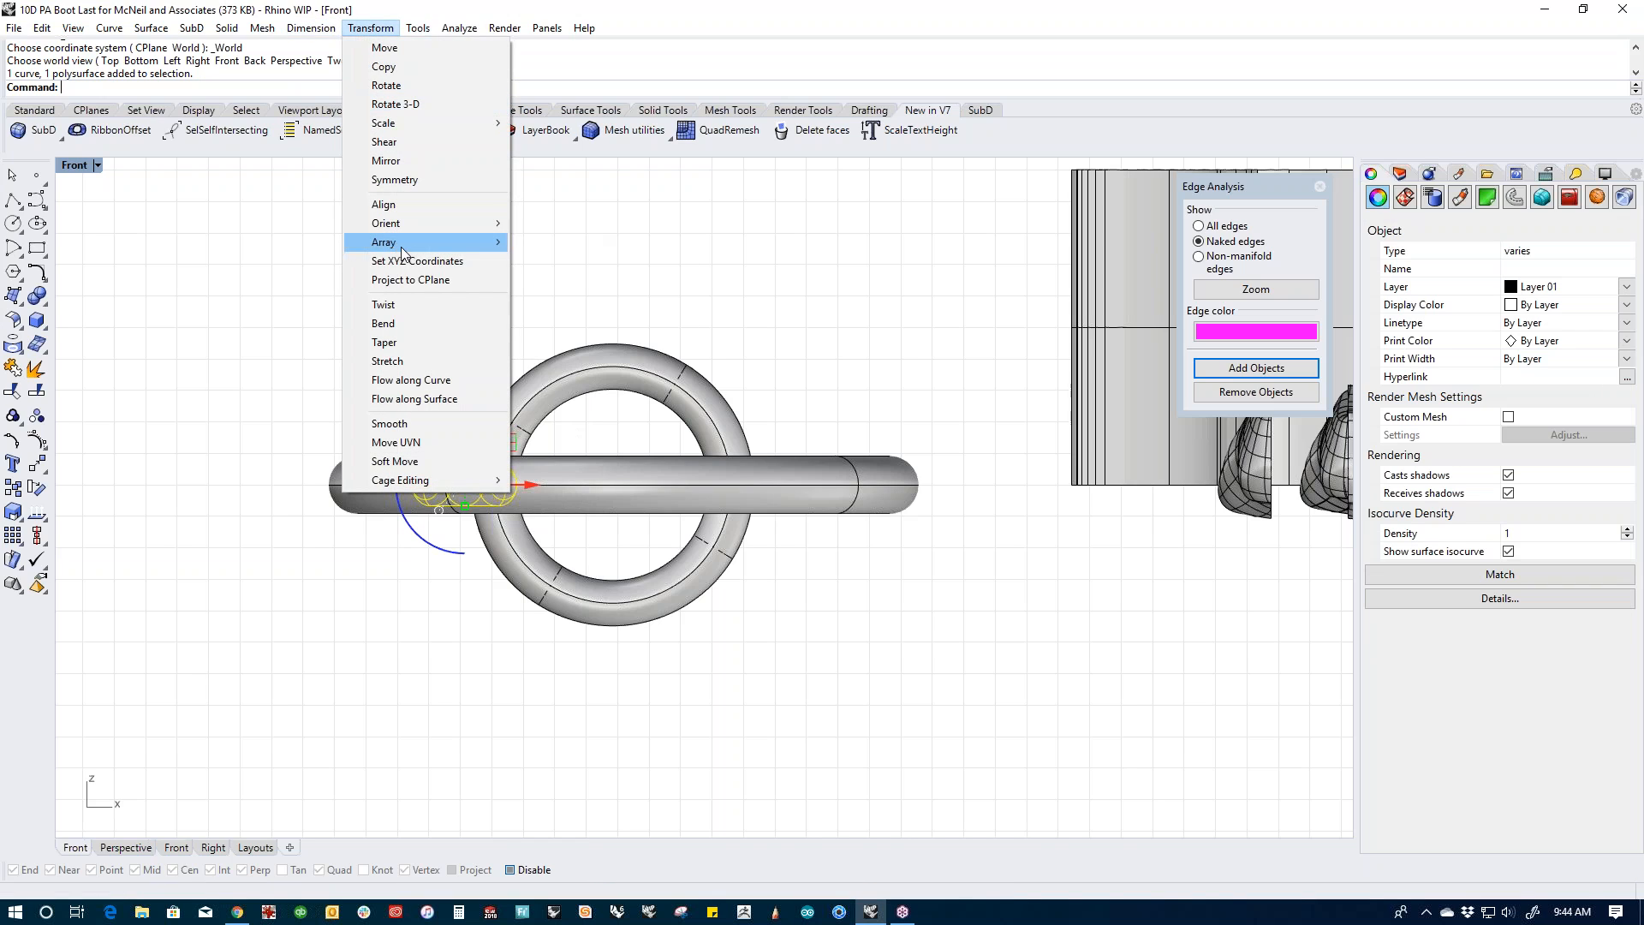
mouse_move(403, 243)
click(558, 264)
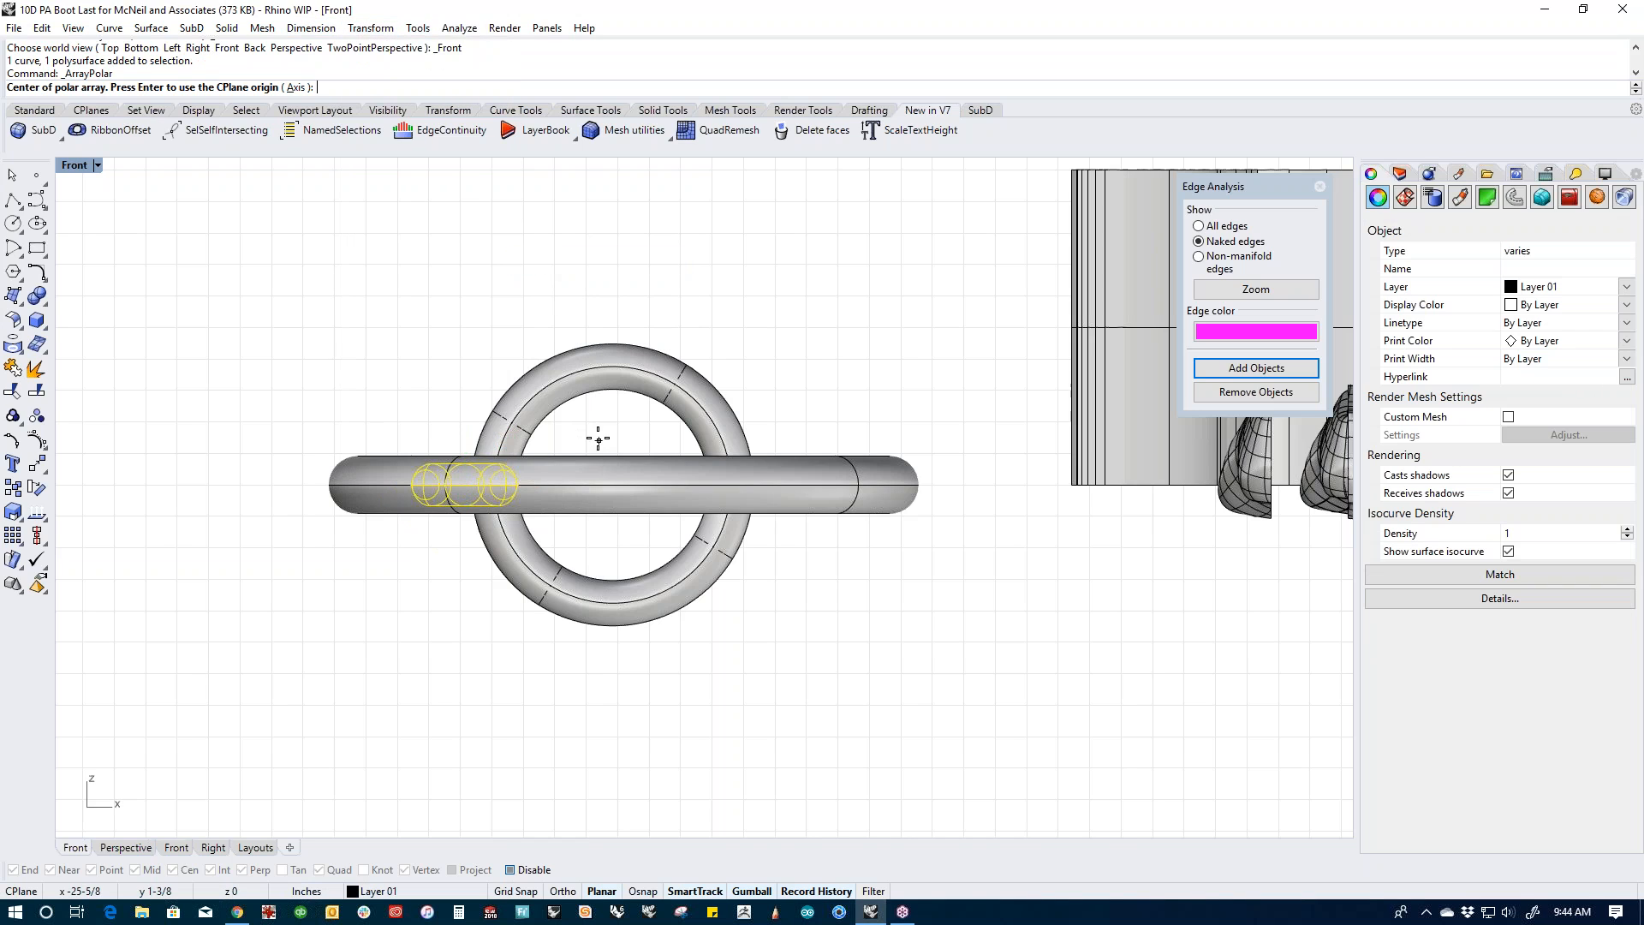
click(565, 399)
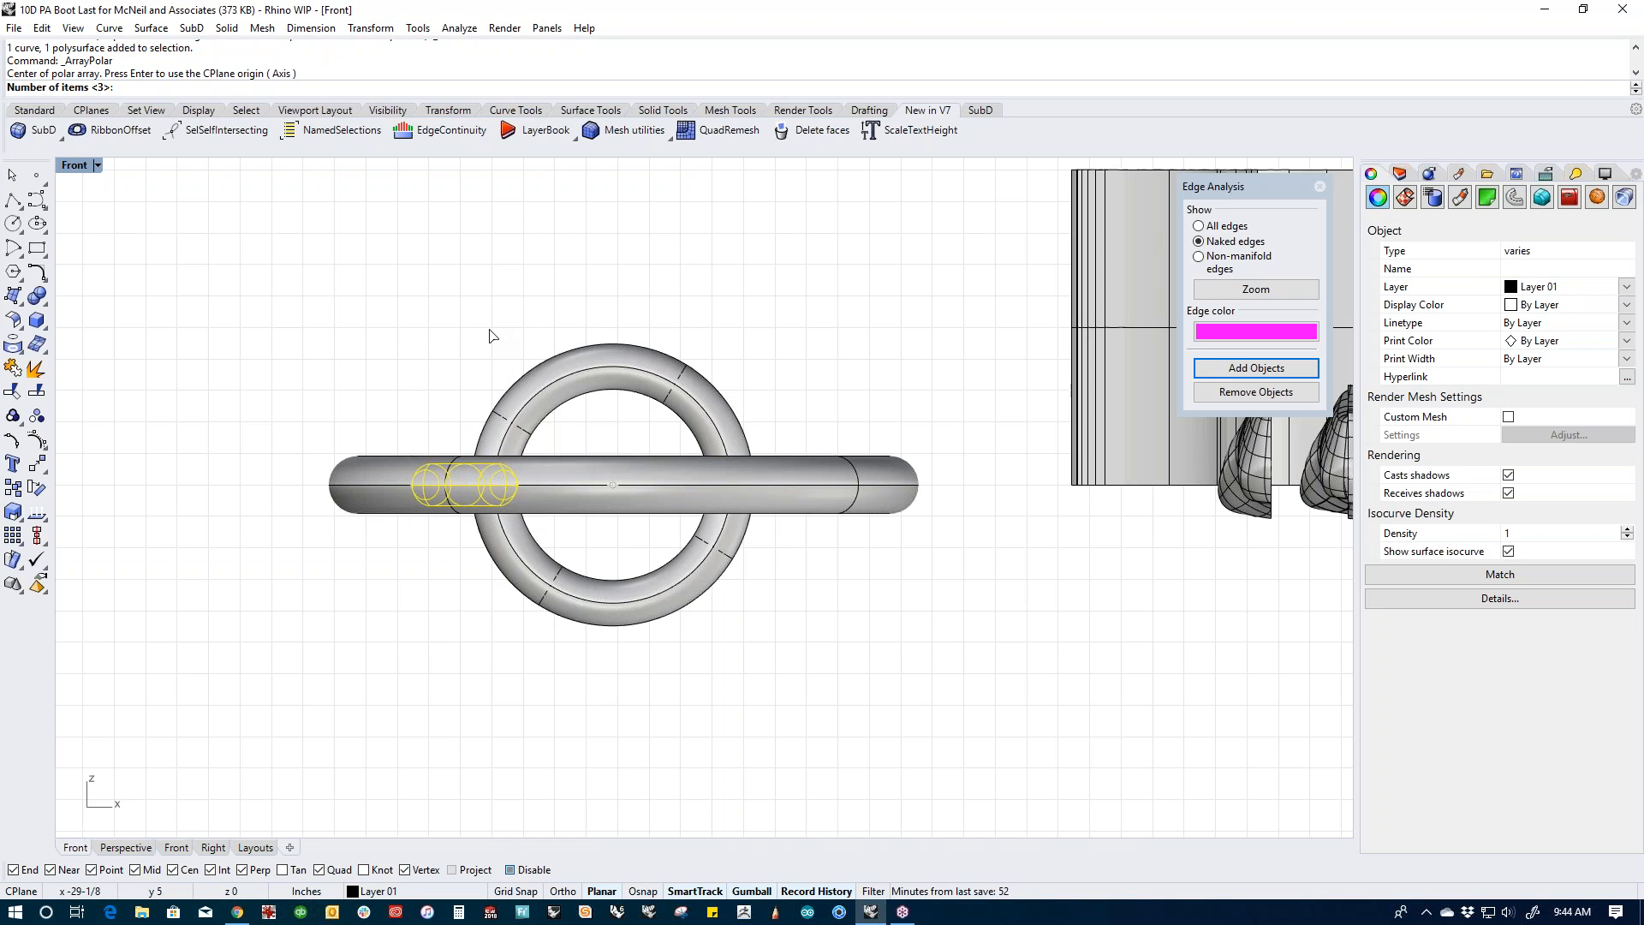
text(5)
key(Return)
key(Return)
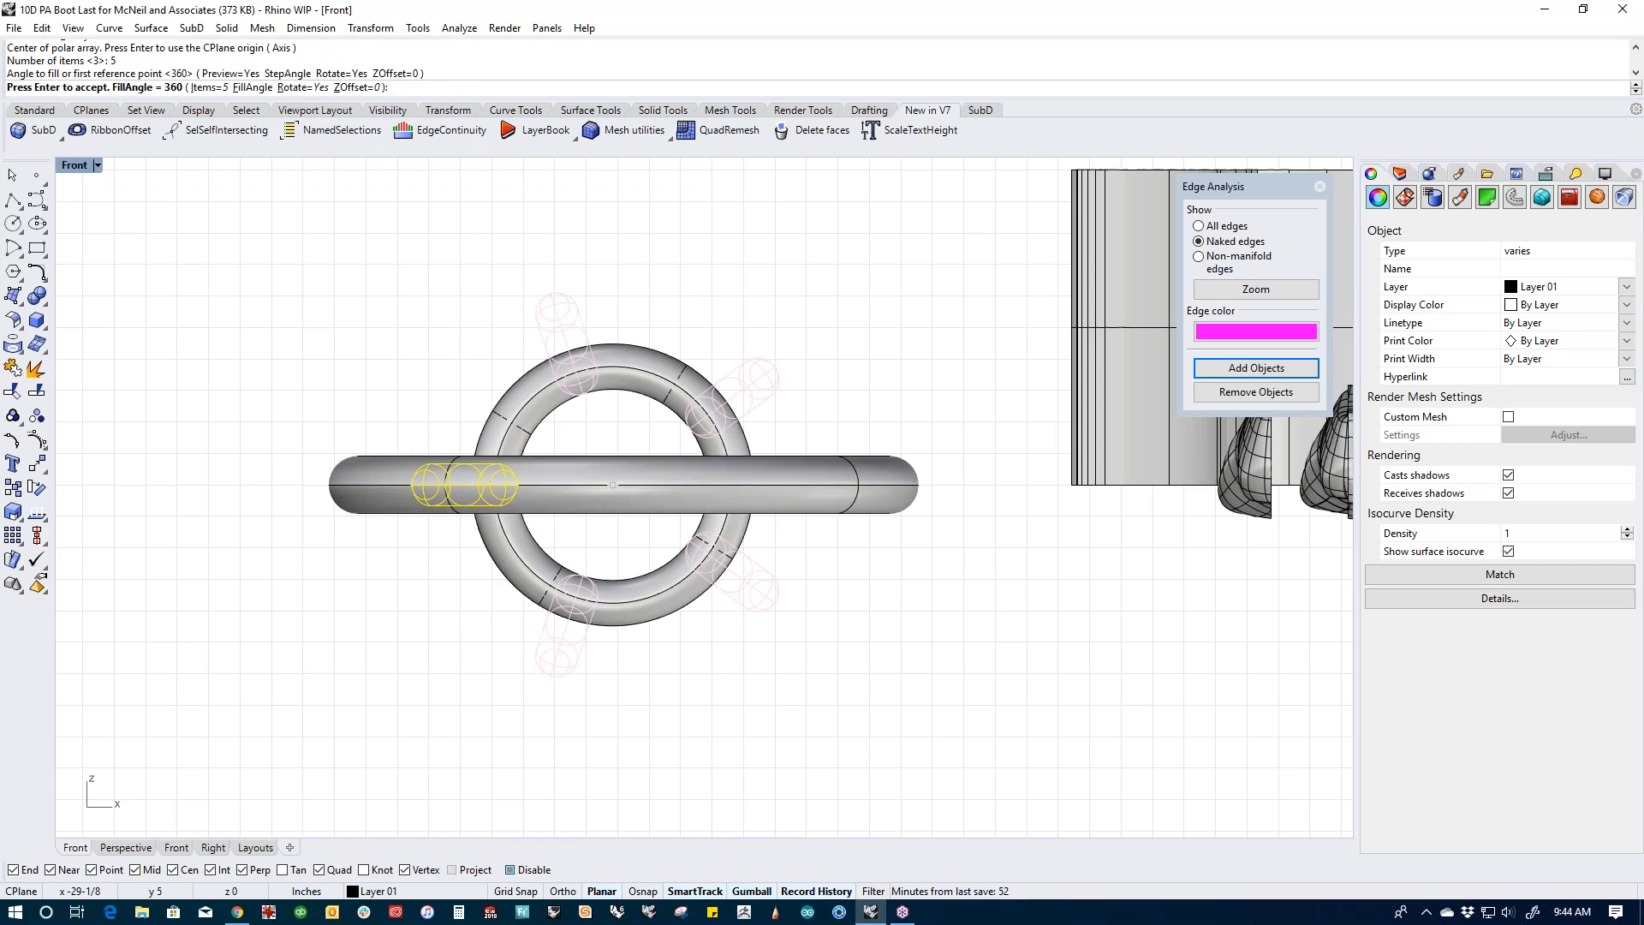
key(Return)
Step: Return to the Perspective view with the construction plane set to World Top, showing the assembled ring
text(p)
key(Return)
right_drag(412, 297, 645, 543)
click(646, 543)
shift+right_drag(651, 437, 635, 545)
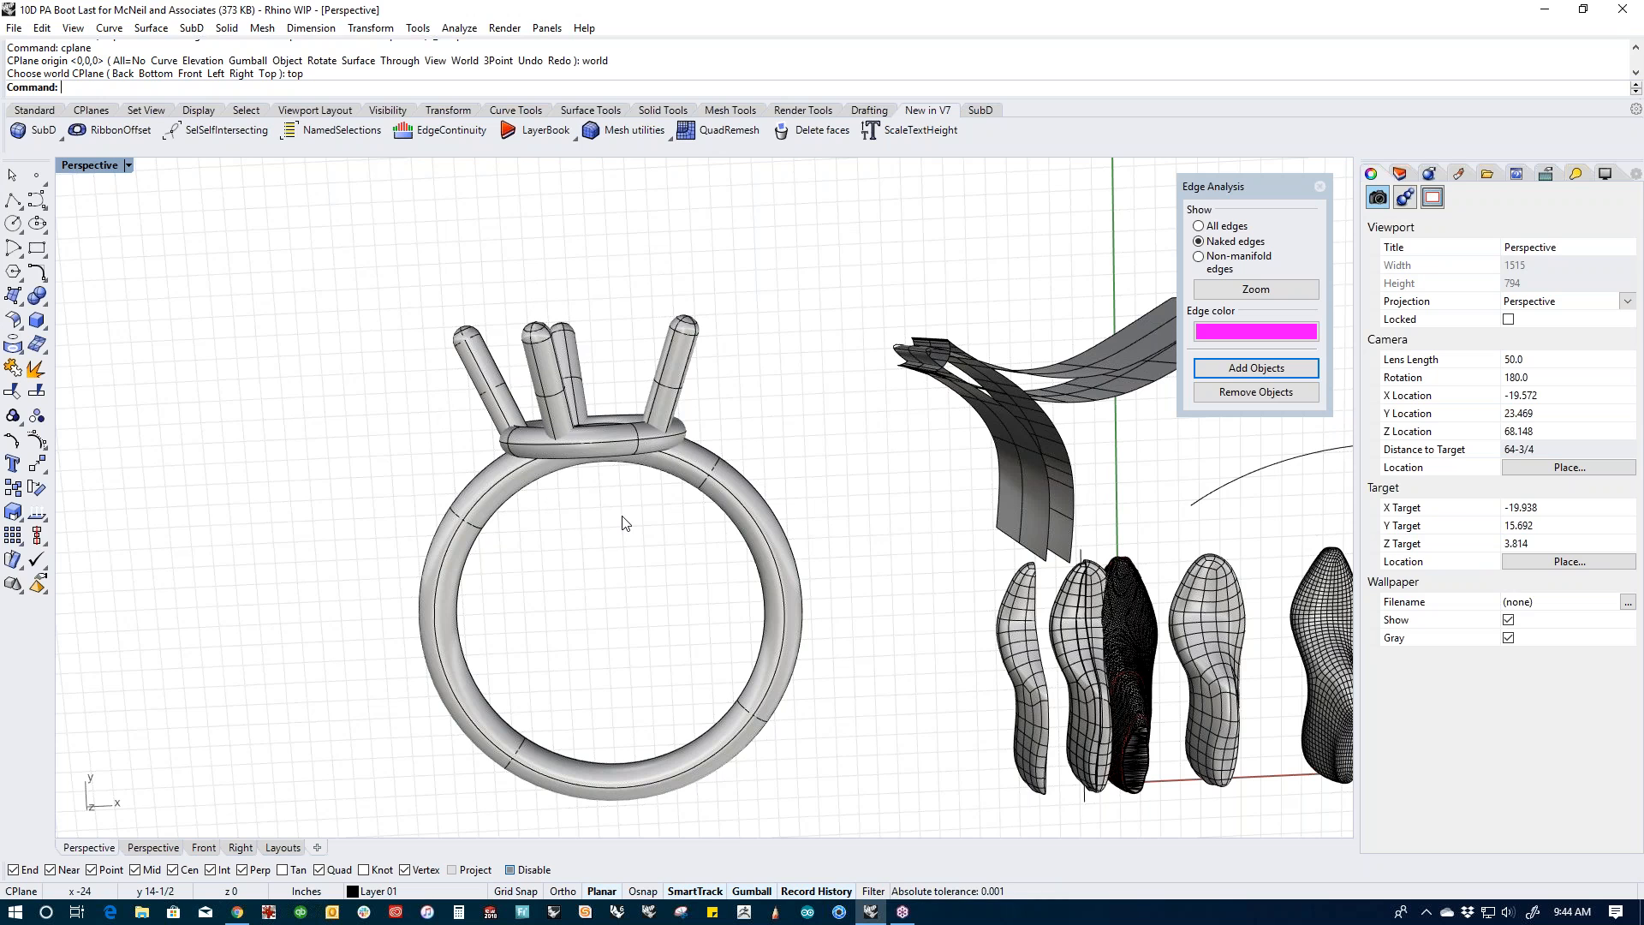
right_drag(622, 541, 615, 523)
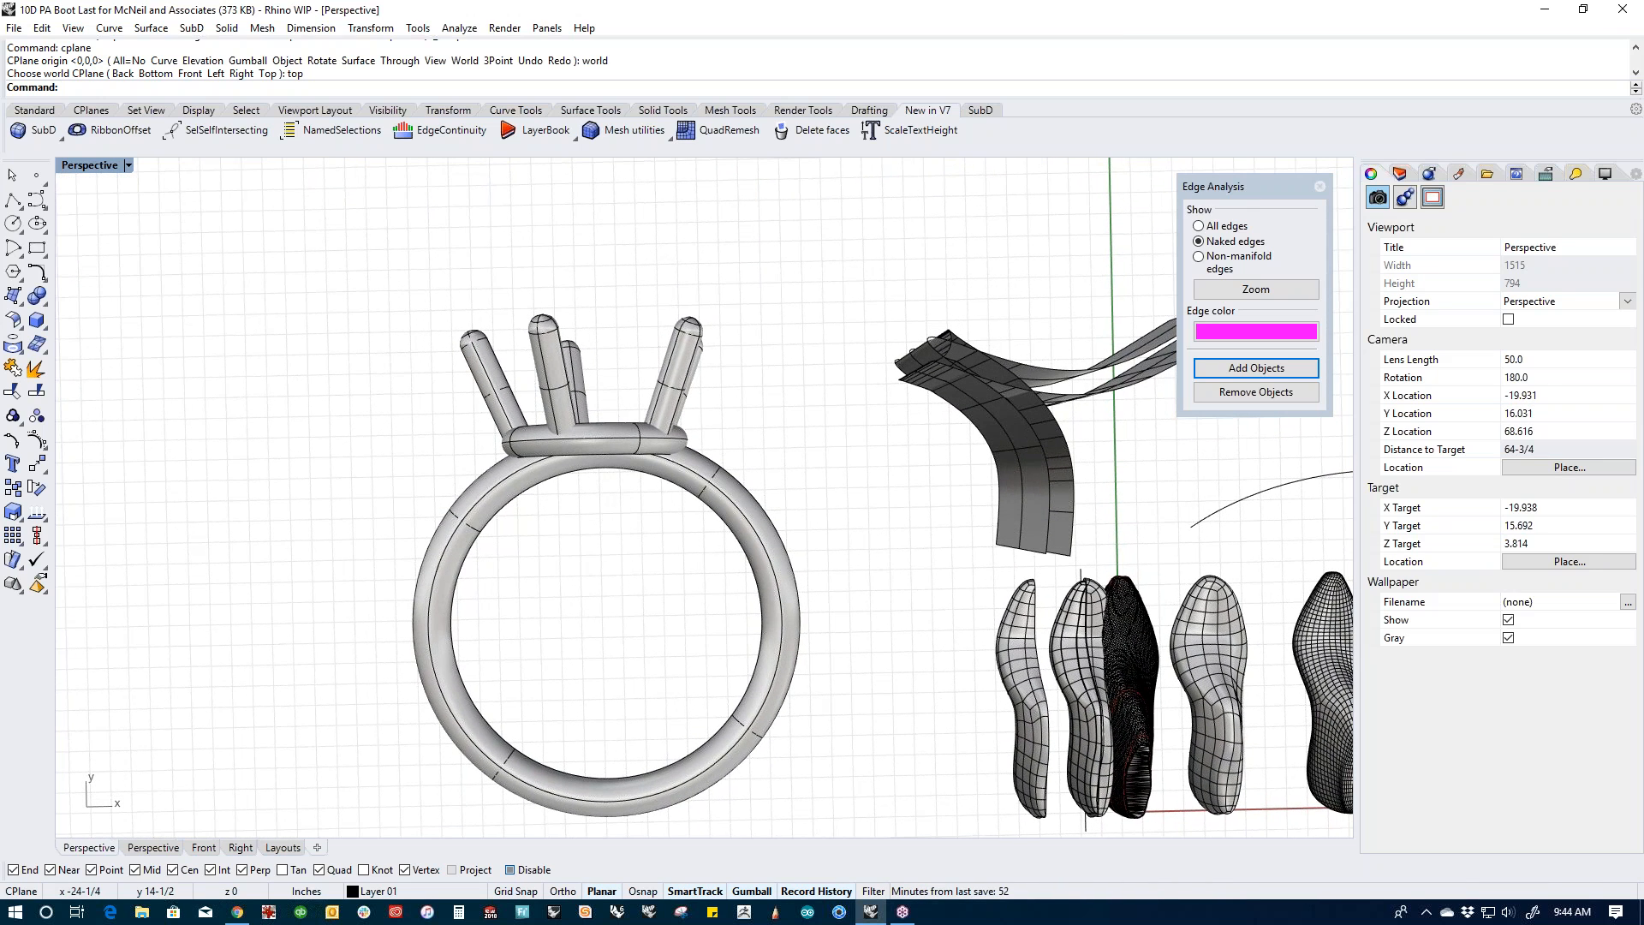
Step: Highlight the ring band and individual prongs in turn, box-select the prongs and small torus together, and clear the selection
click(506, 492)
click(590, 522)
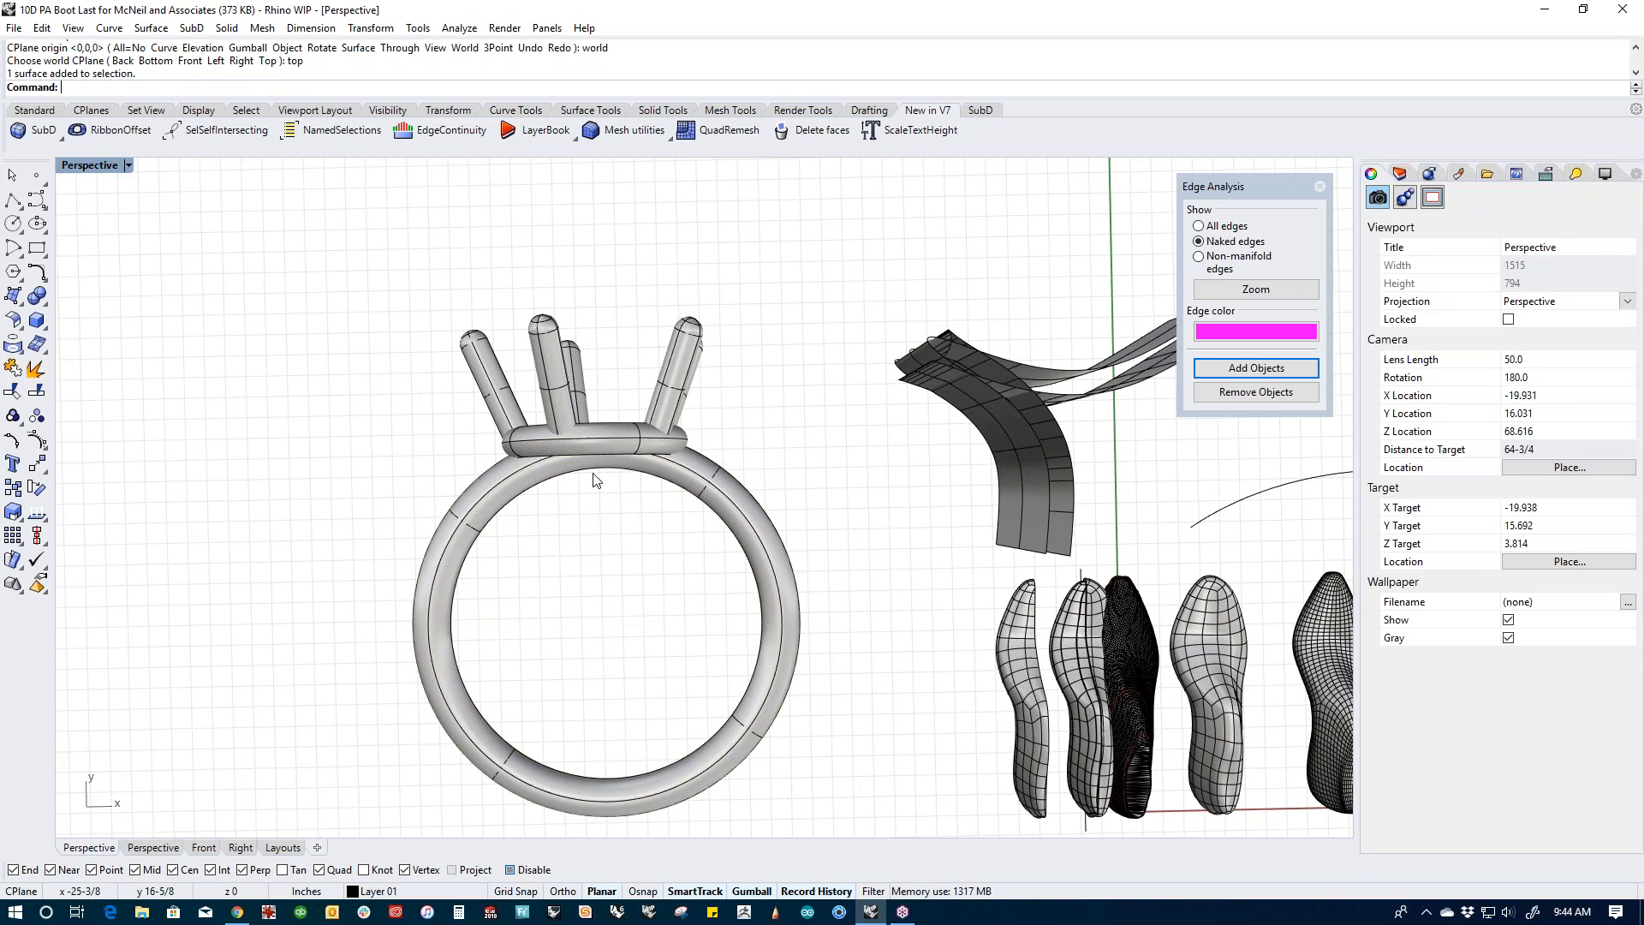
click(613, 427)
click(626, 336)
click(686, 331)
click(578, 346)
click(481, 356)
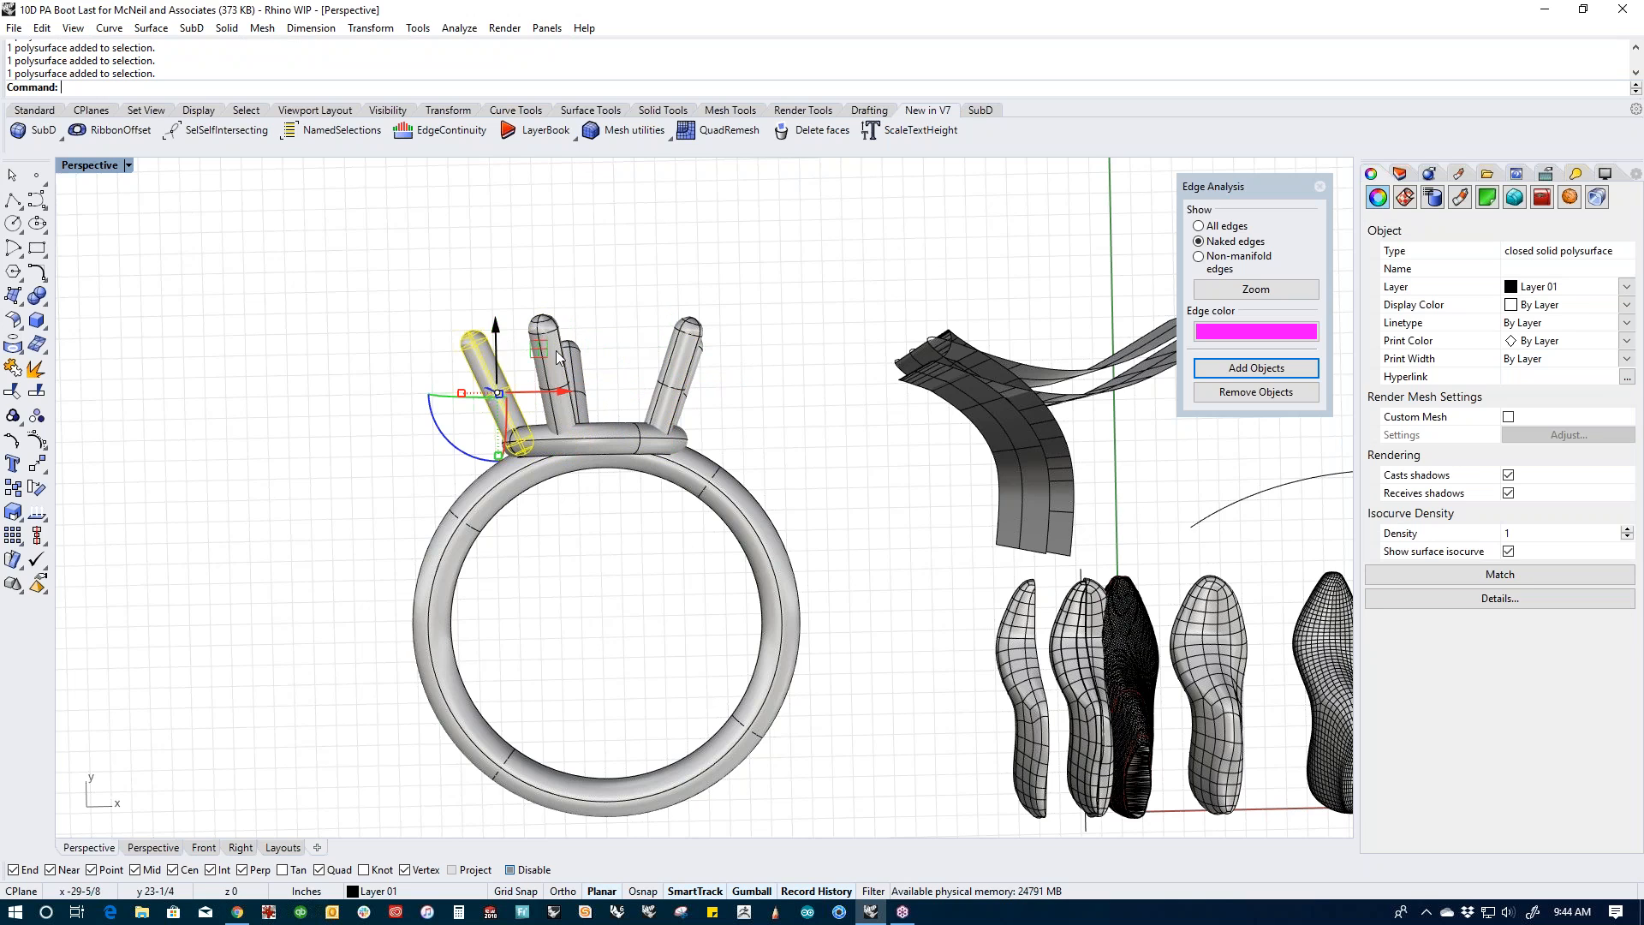
click(698, 373)
click(791, 443)
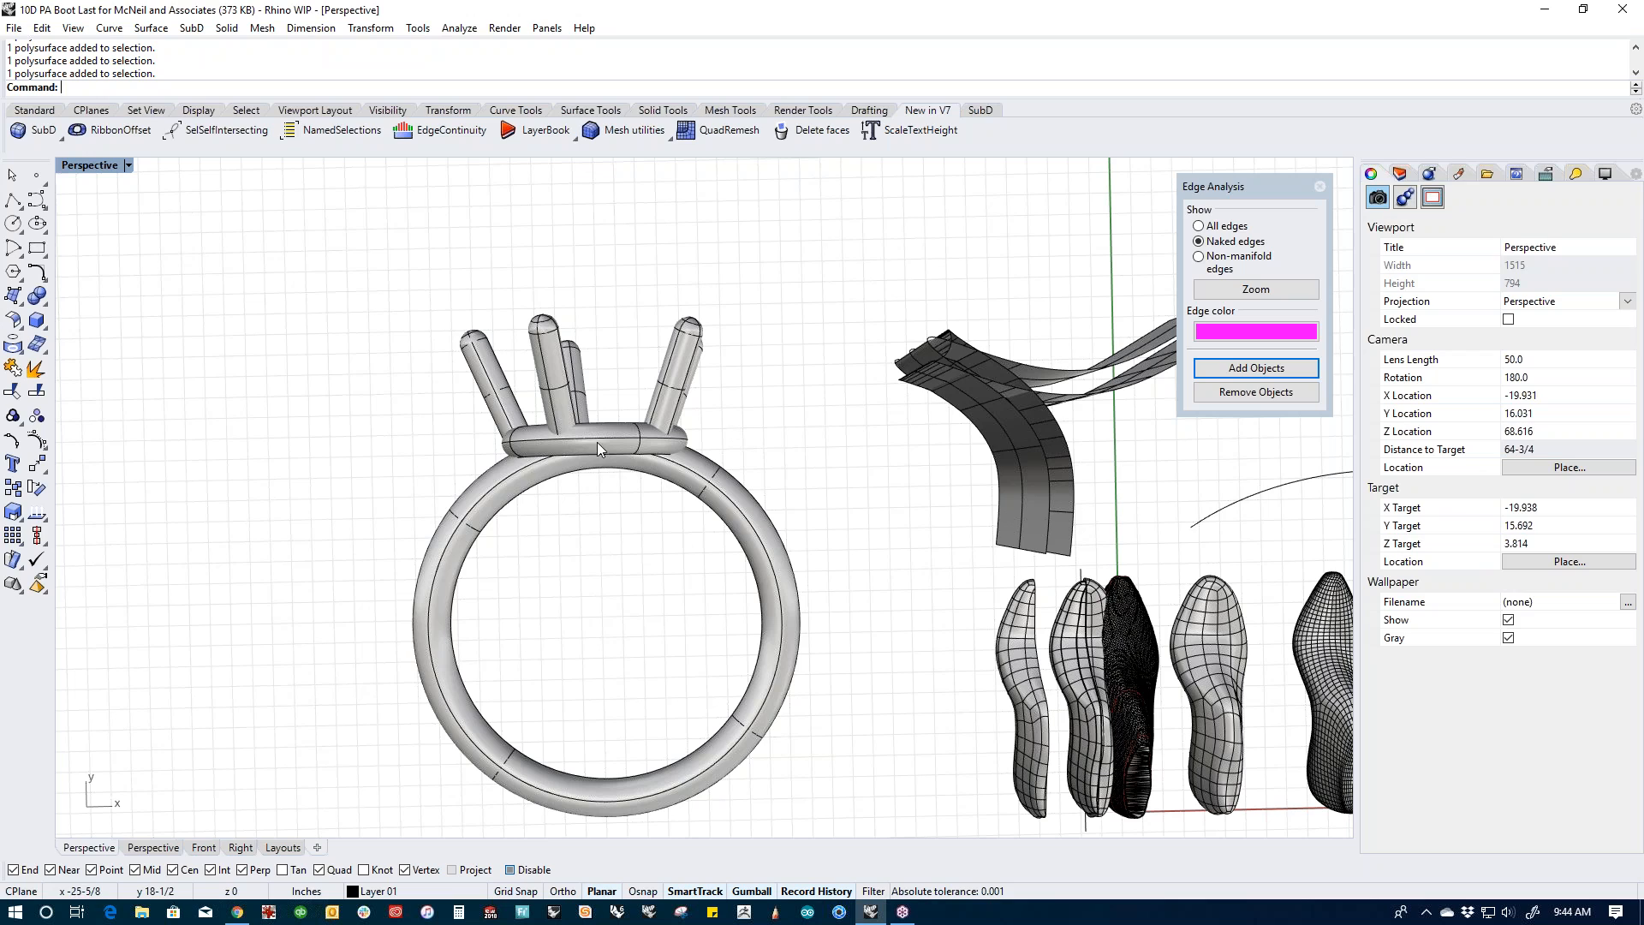
drag(418, 284, 784, 492)
click(769, 477)
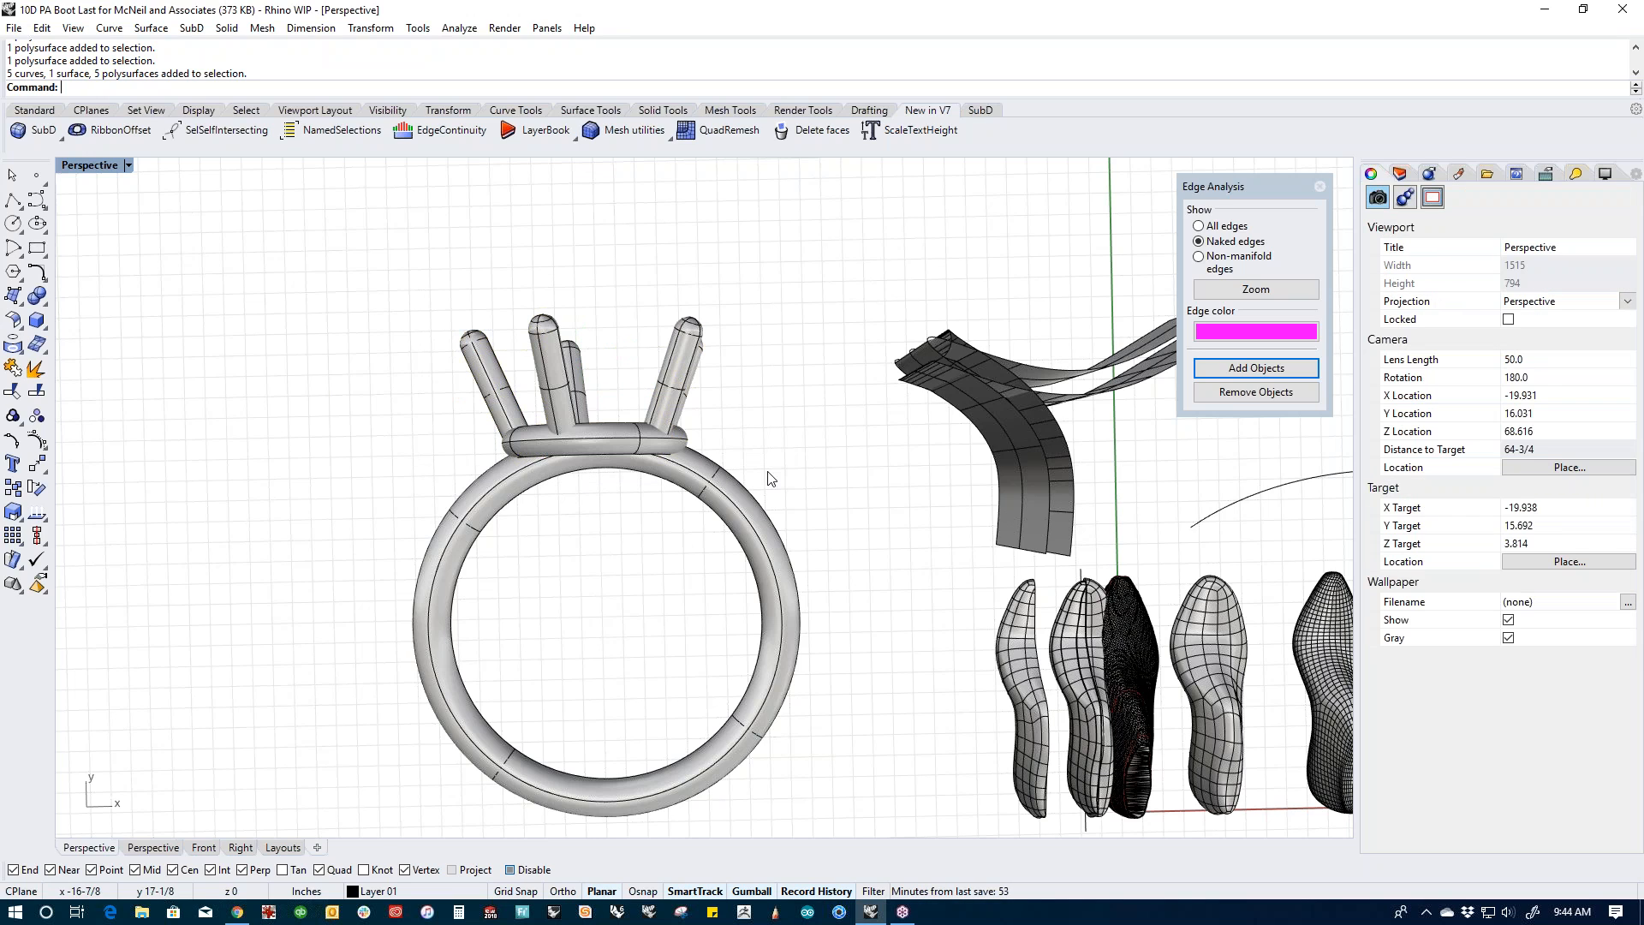
click(728, 505)
key(Escape)
Step: Point out the separate prong solids again by highlighting them one by one, leaving nothing selected
click(685, 440)
click(755, 409)
click(550, 371)
click(488, 368)
click(578, 358)
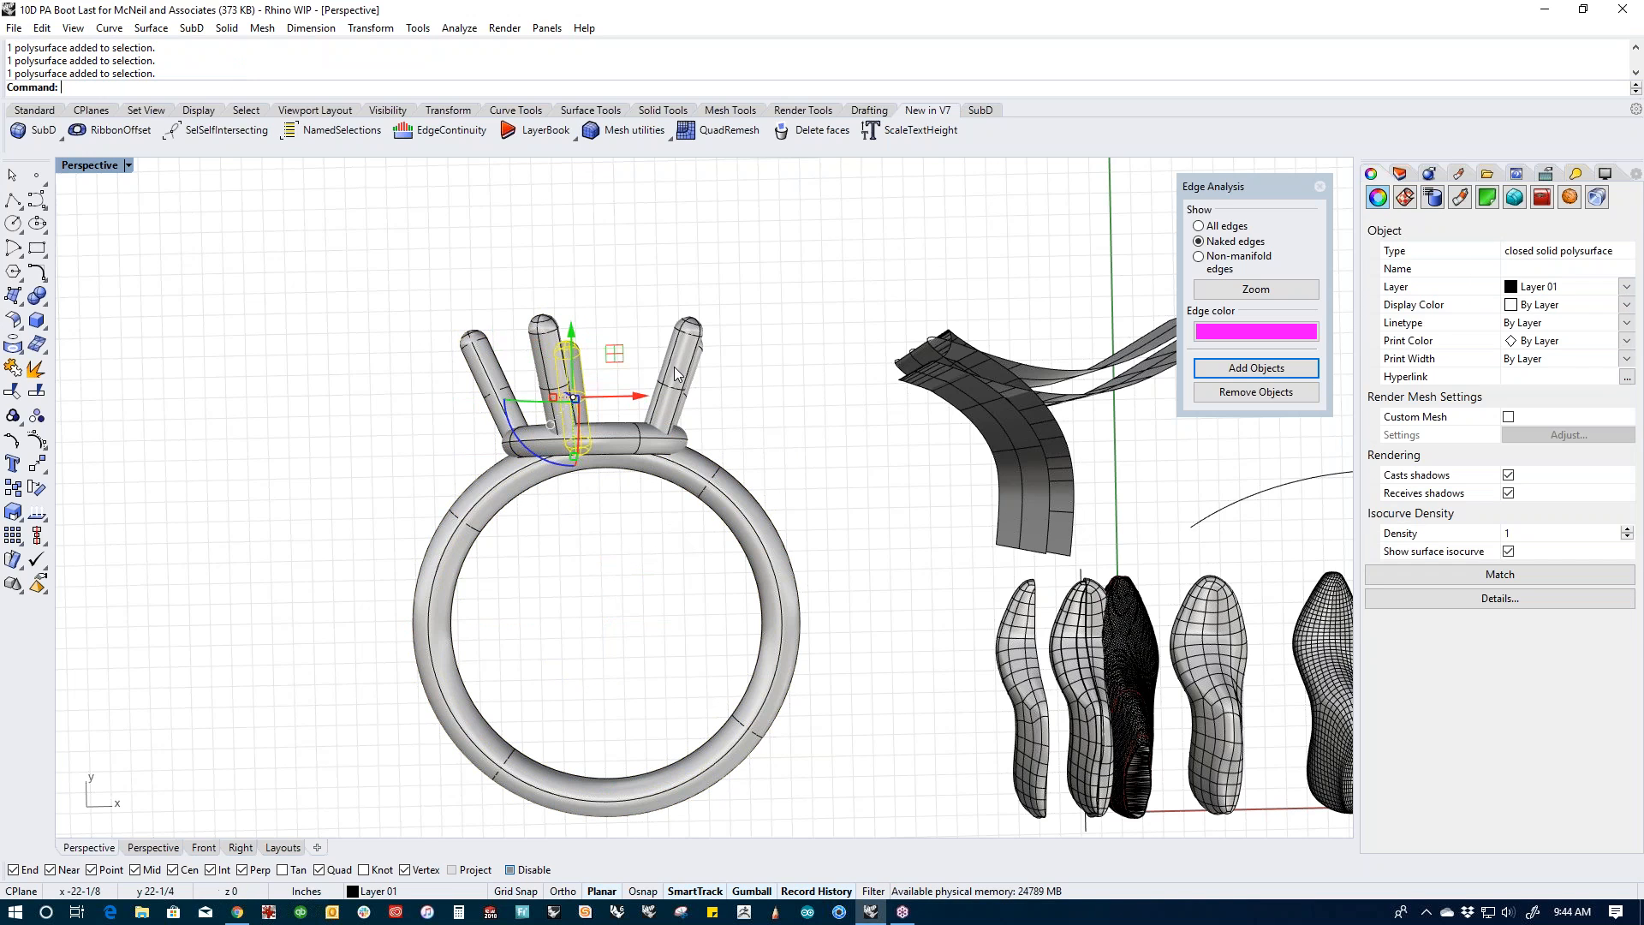
click(723, 371)
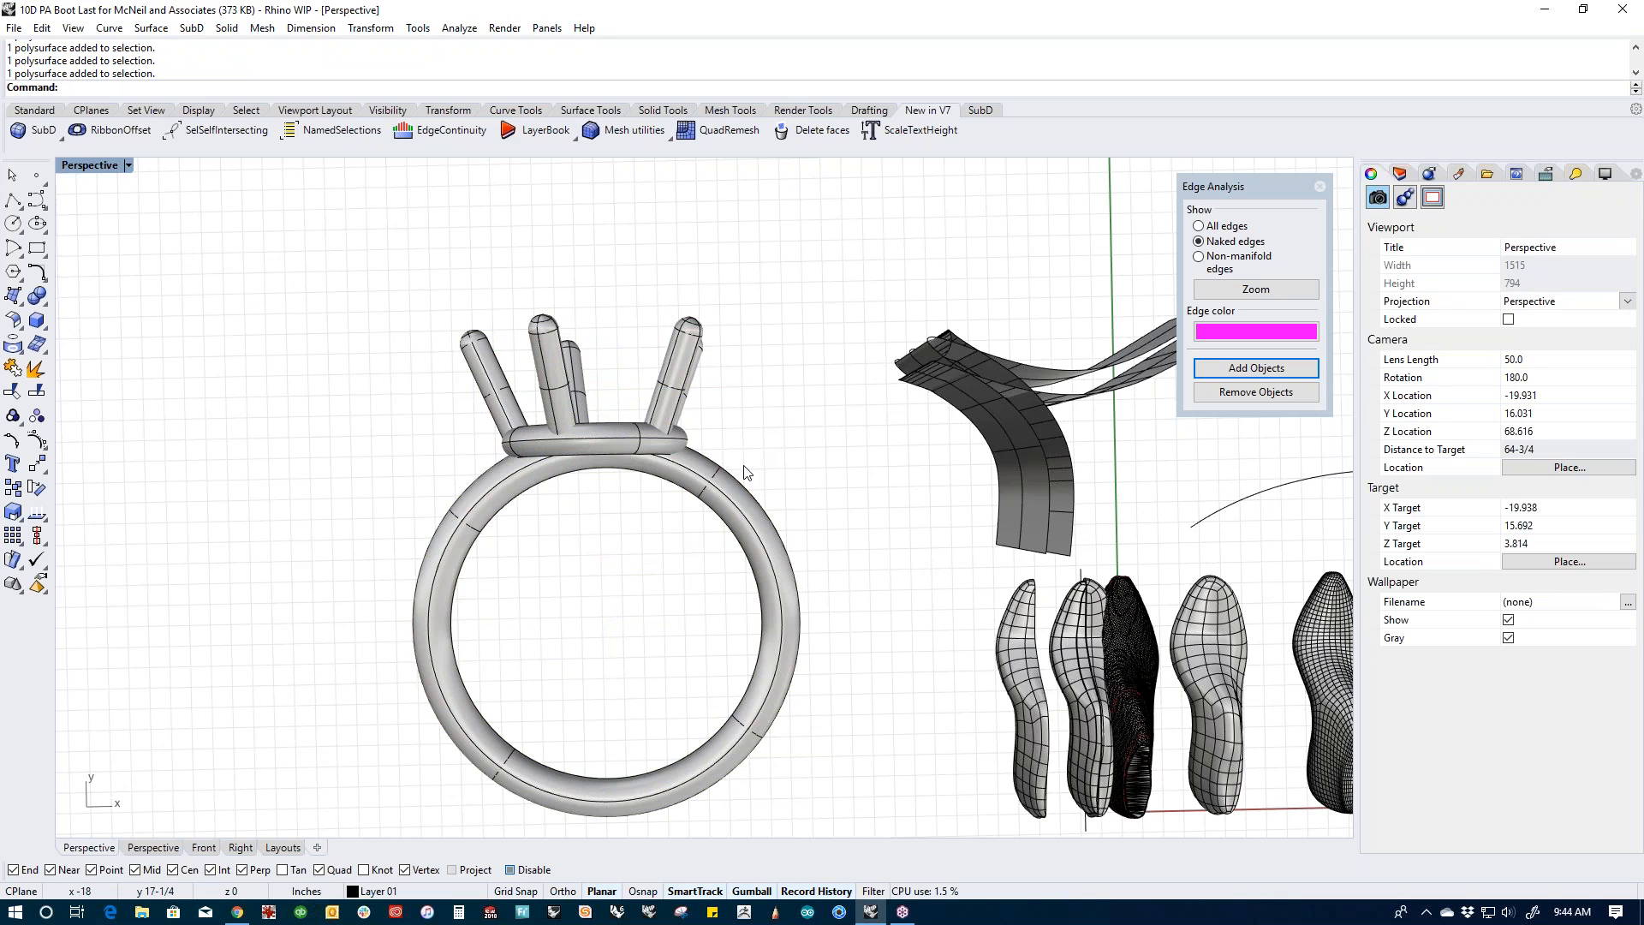
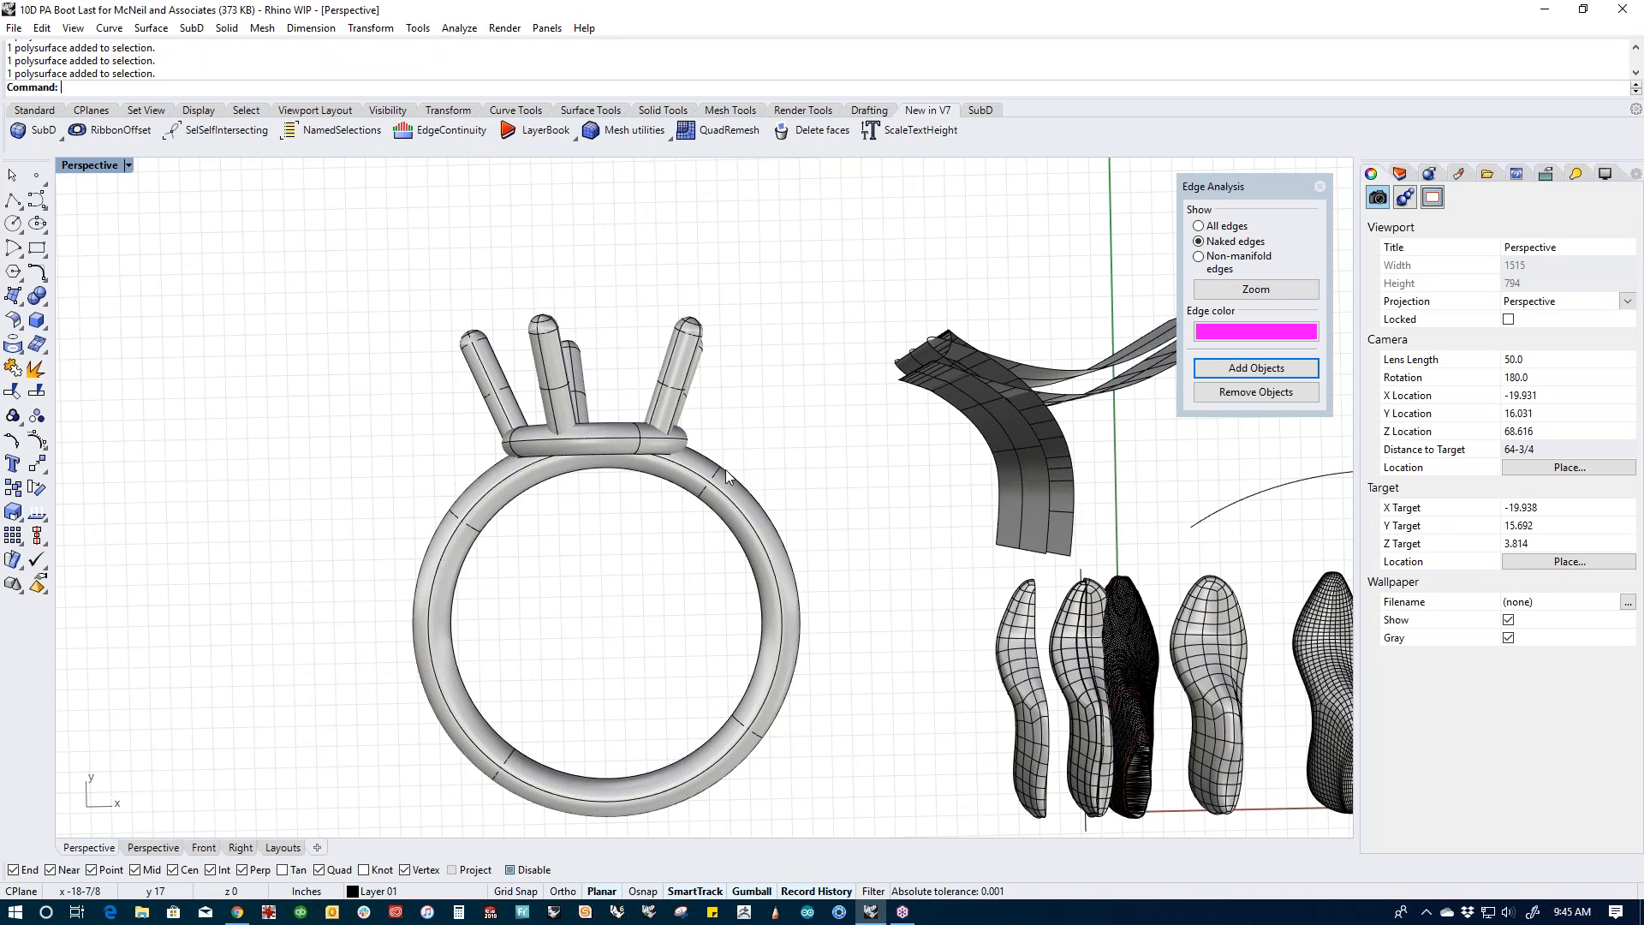
scroll(689, 499, down, 2)
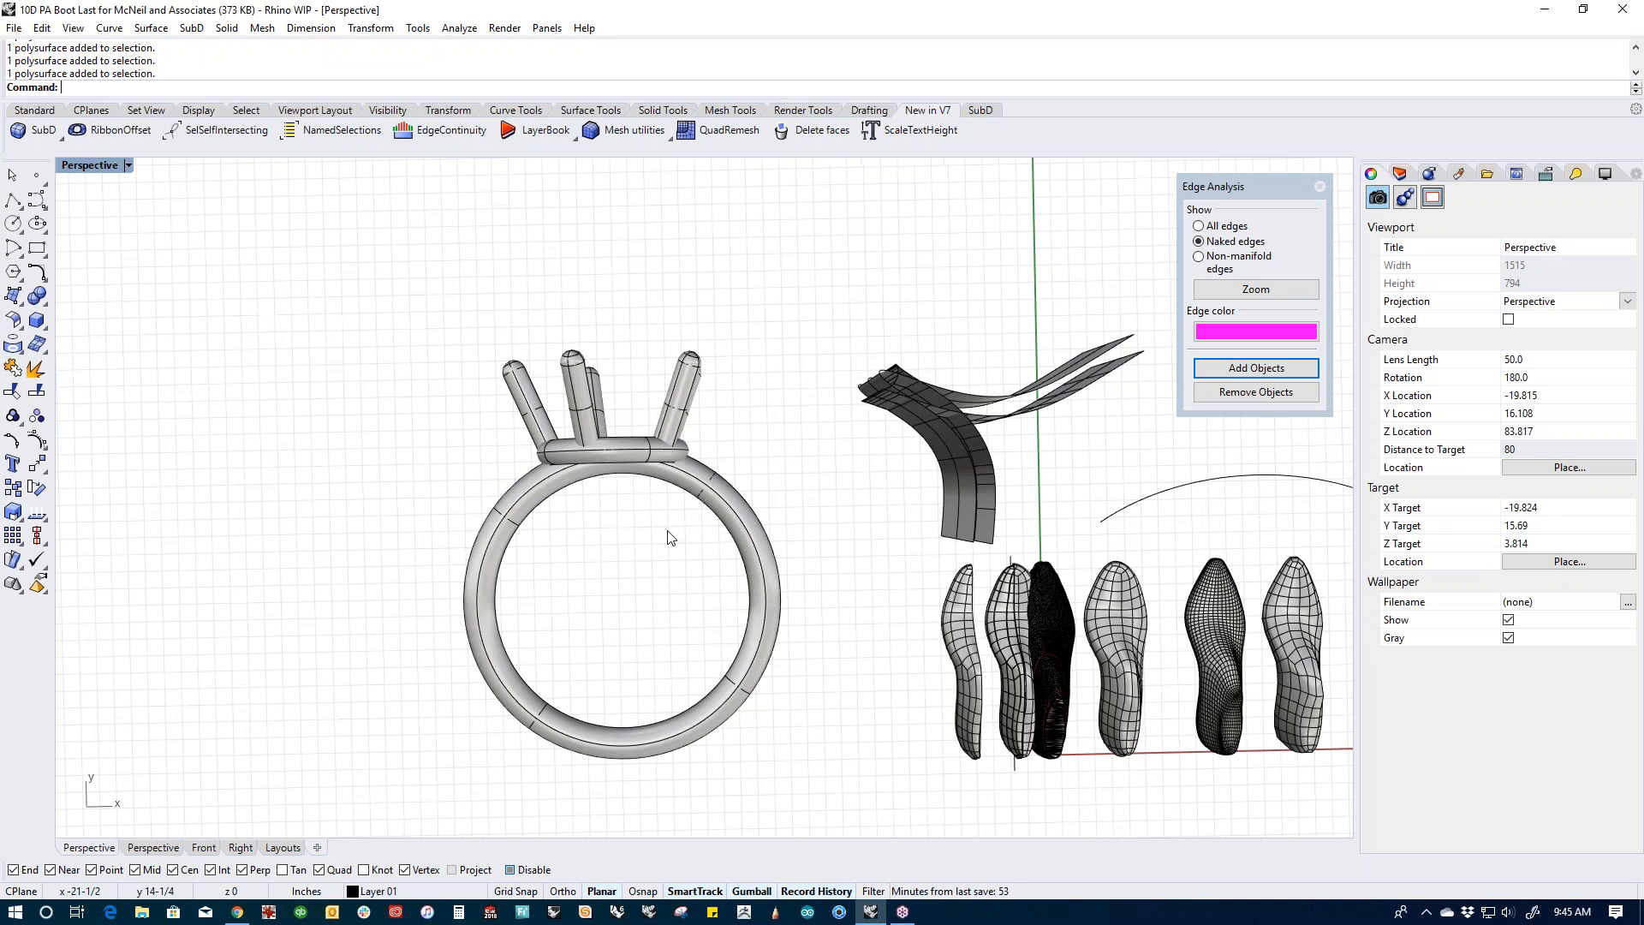
shift+right_drag(642, 576, 724, 571)
click(722, 428)
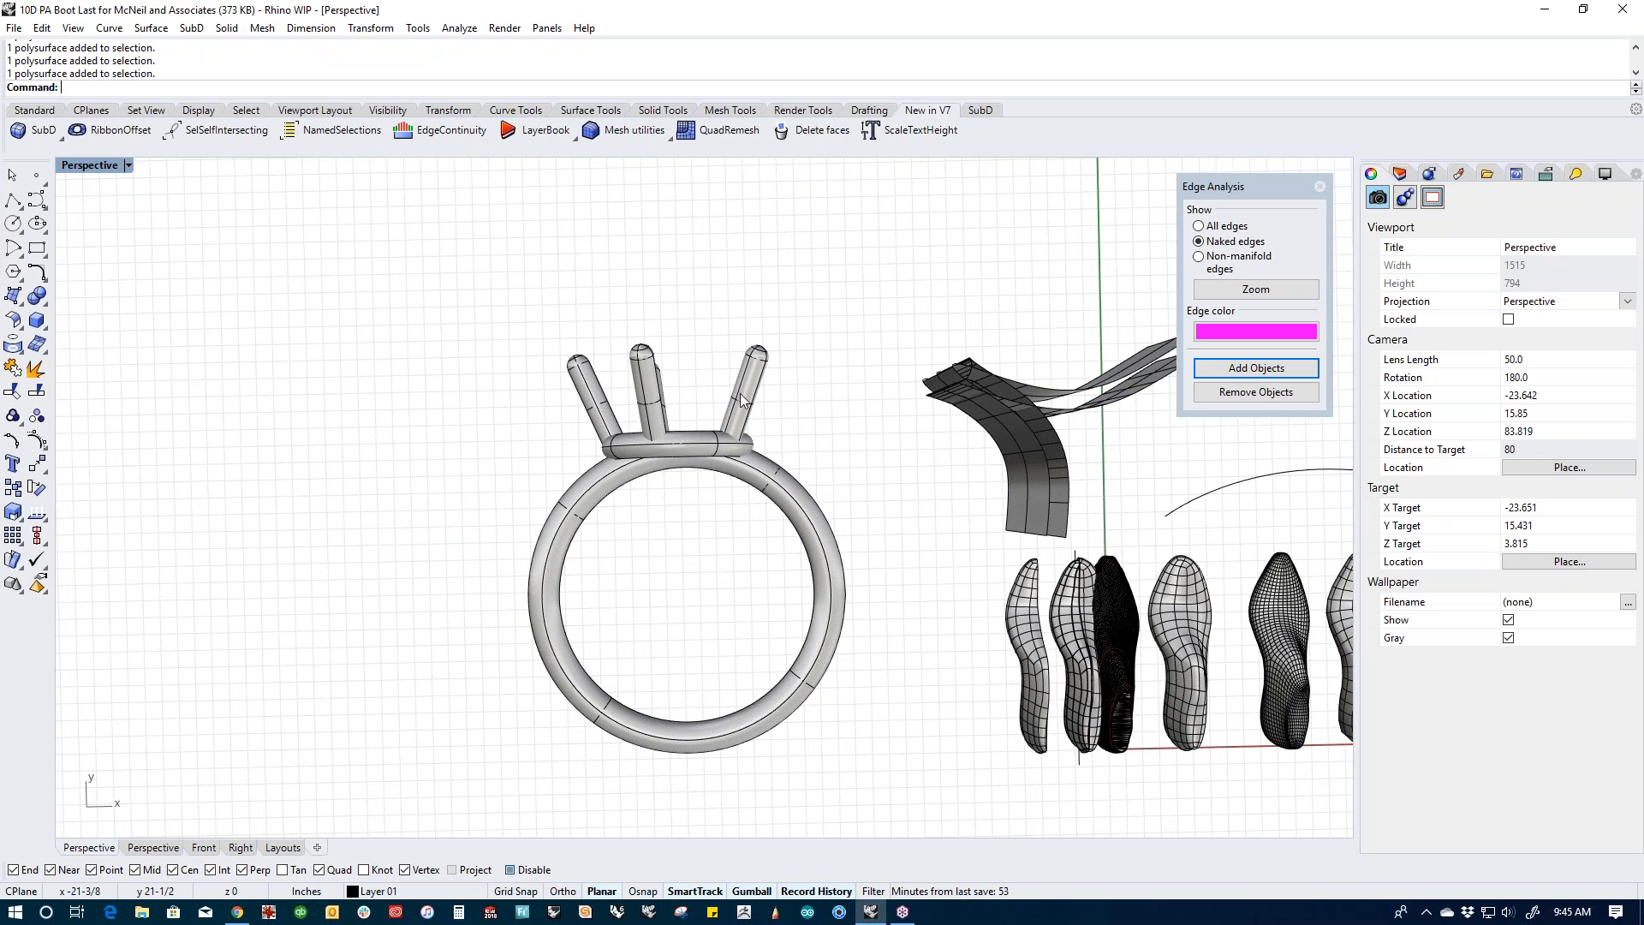
key(Escape)
click(601, 401)
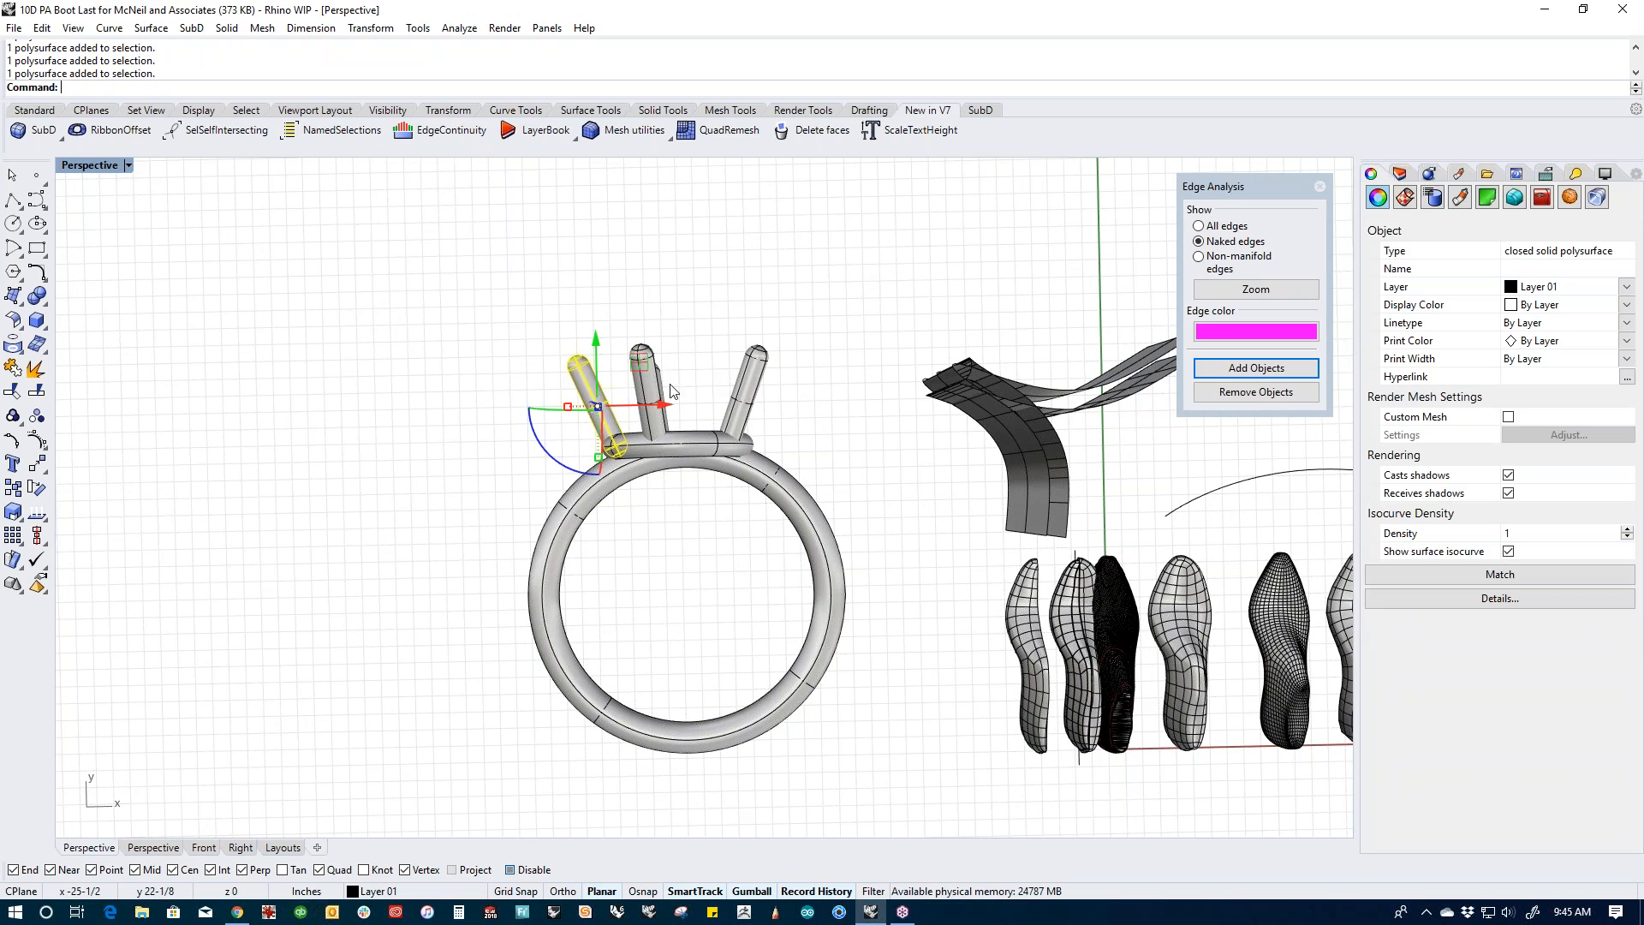
click(673, 385)
click(753, 385)
key(Escape)
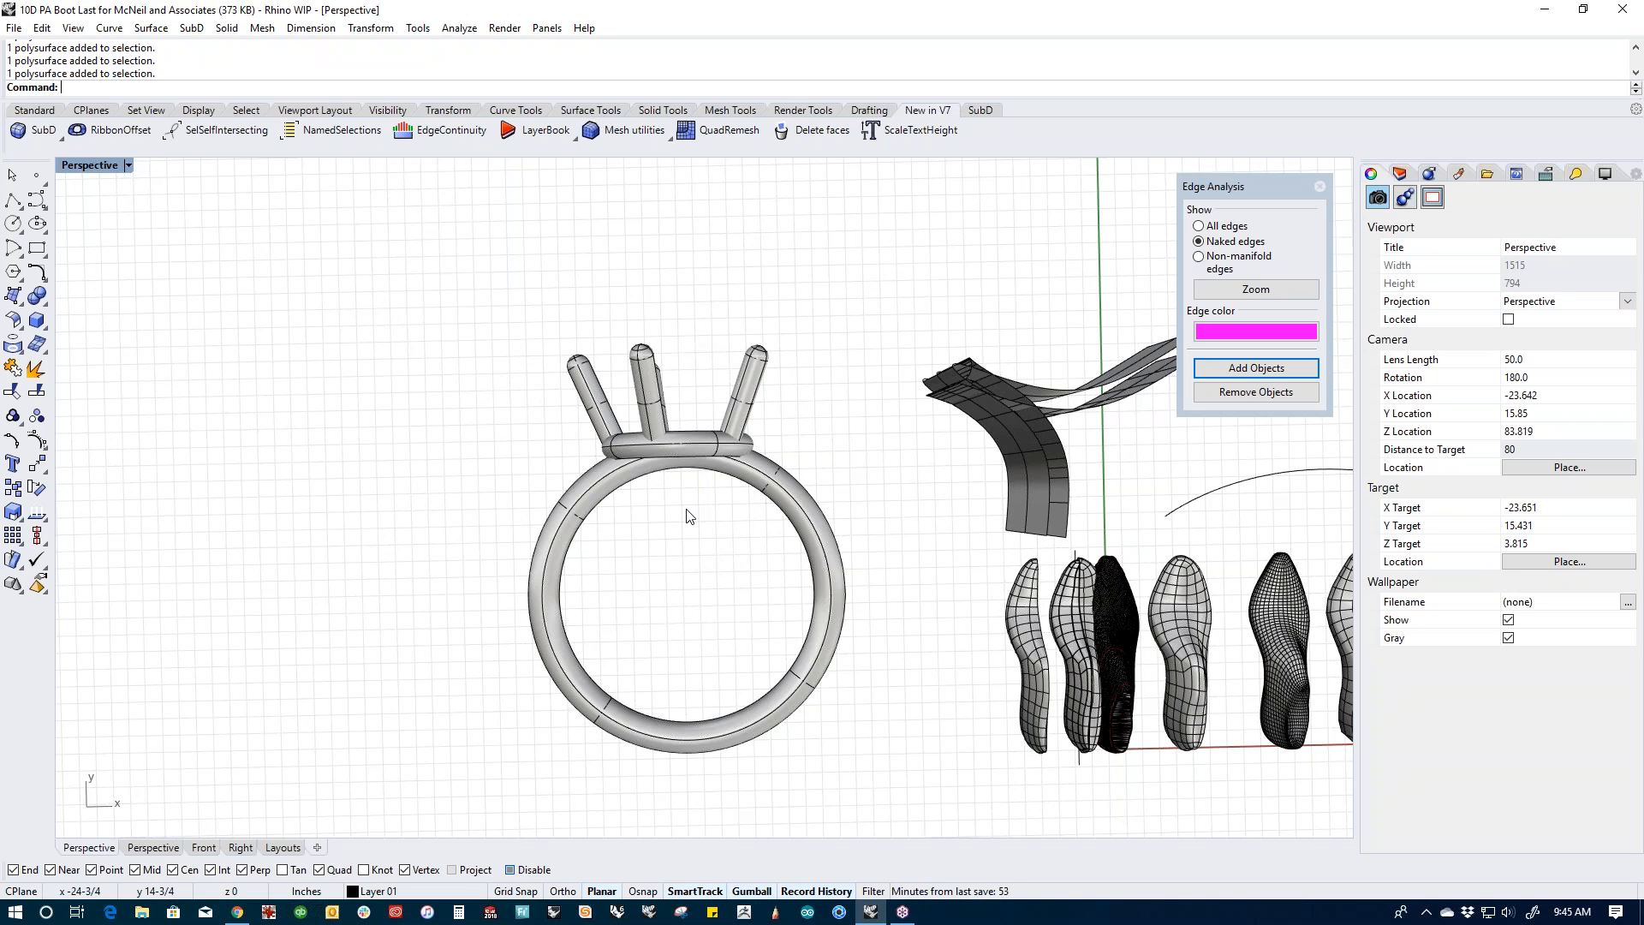
Step: Select the whole ring with its small torus and prongs and Boolean union the parts into one solid
drag(862, 333, 589, 526)
click(36, 298)
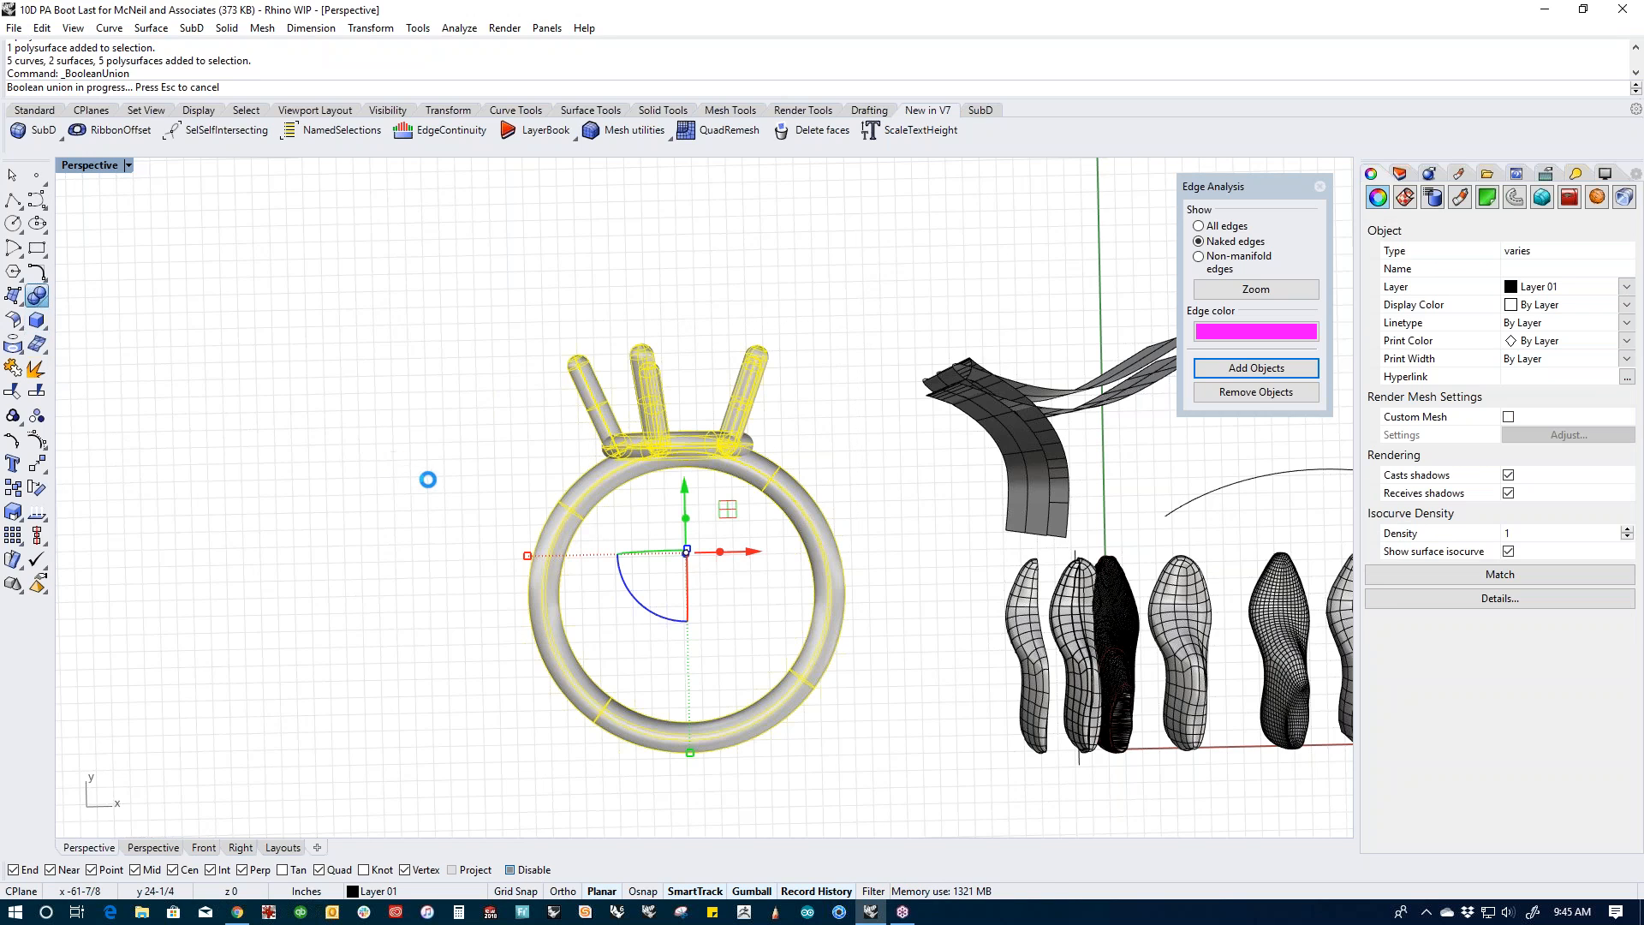
Step: QuadRemesh the unioned ring with a target quad count of 900 and an adaptive size of 50%
text(Qu)
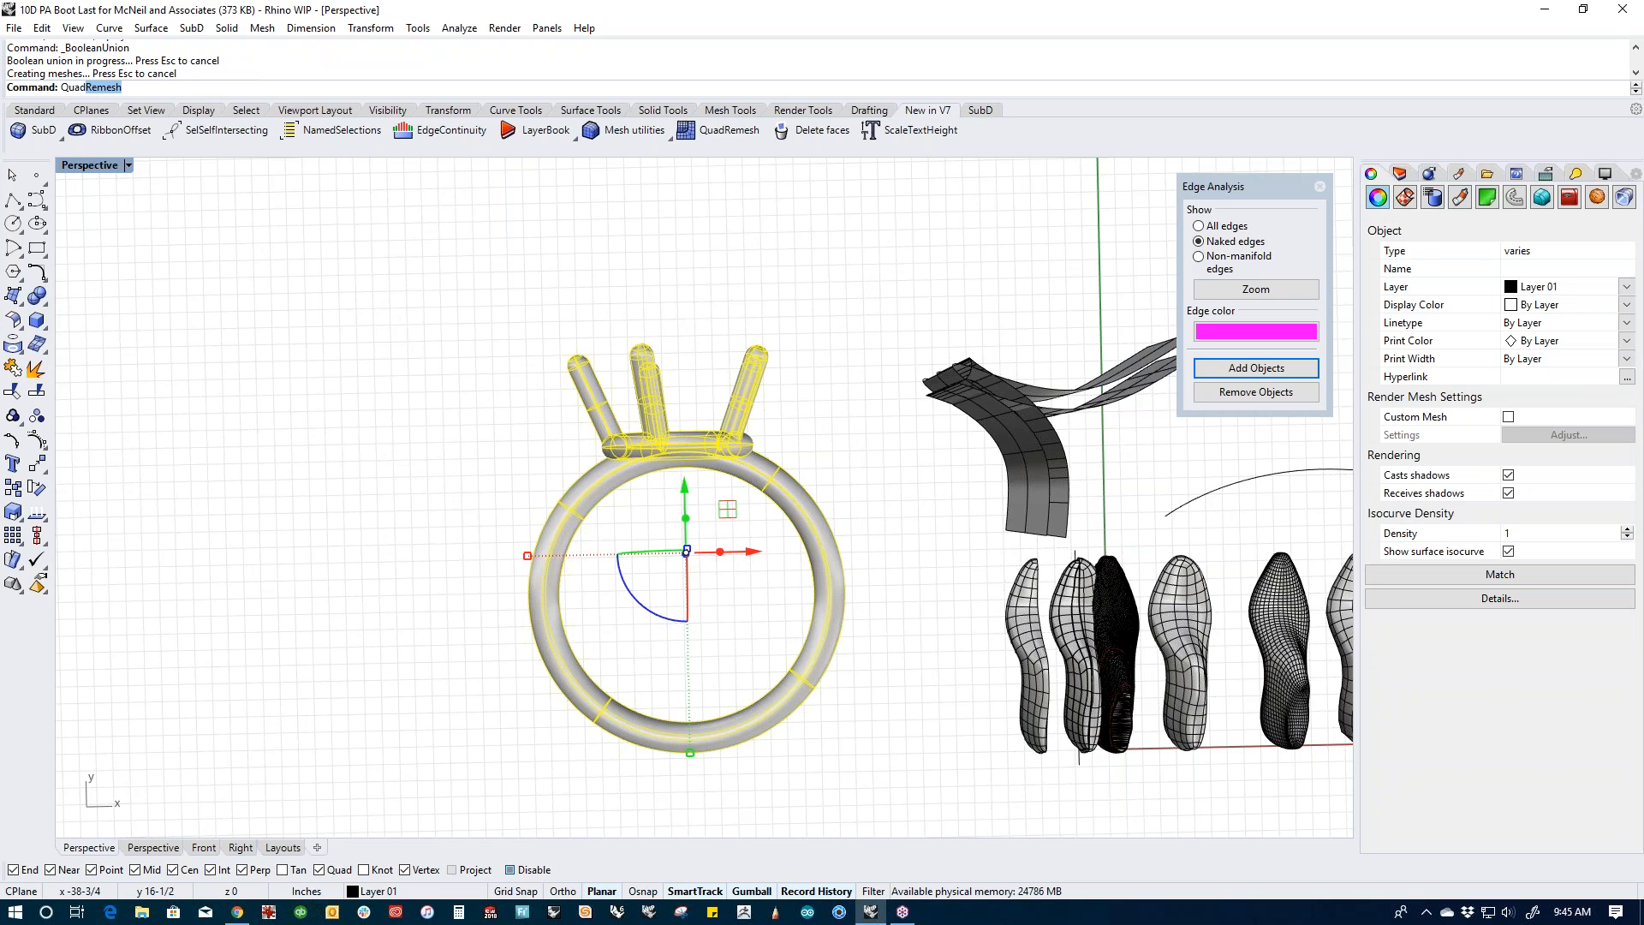
text(ad)
key(Return)
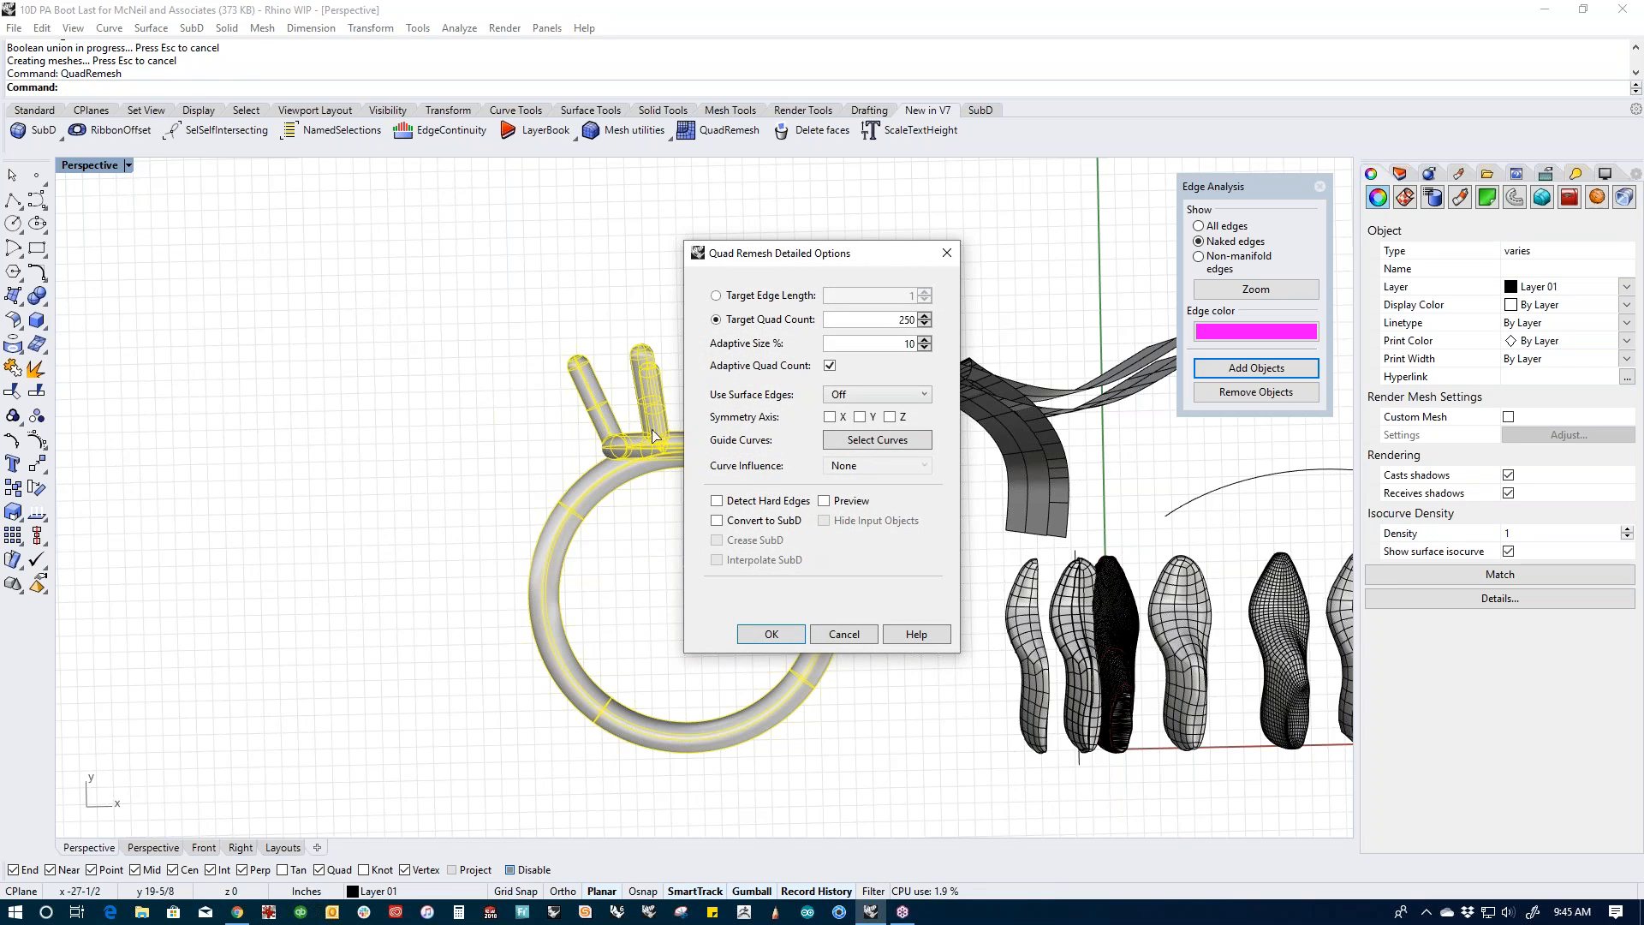
double_click(883, 319)
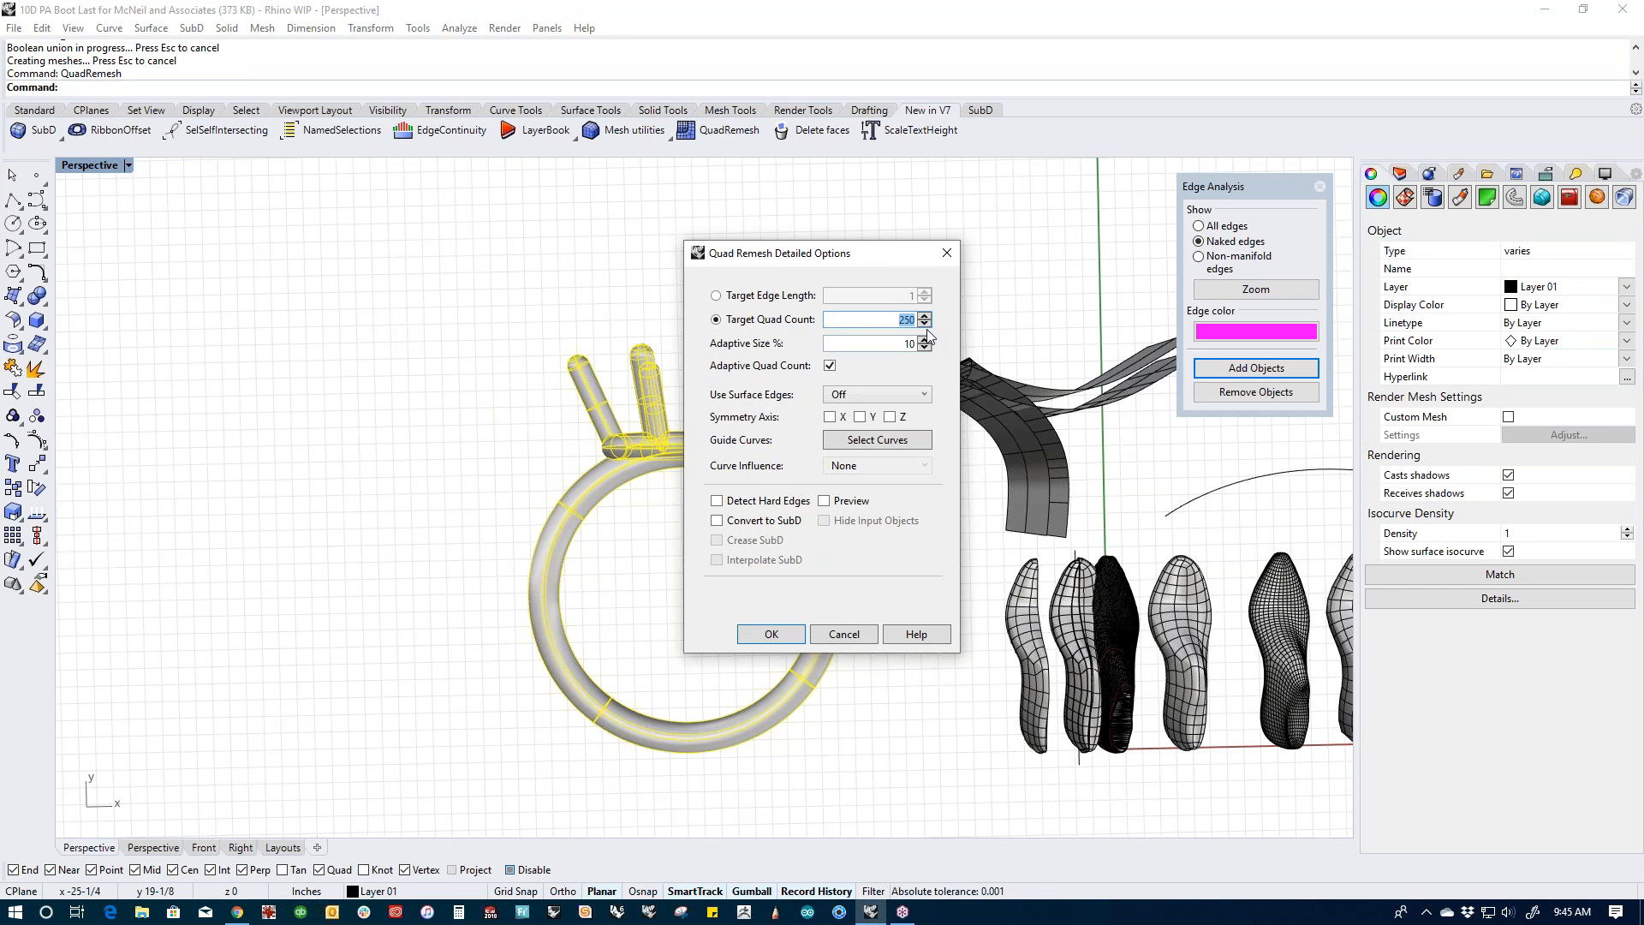
text(900)
key(Tab)
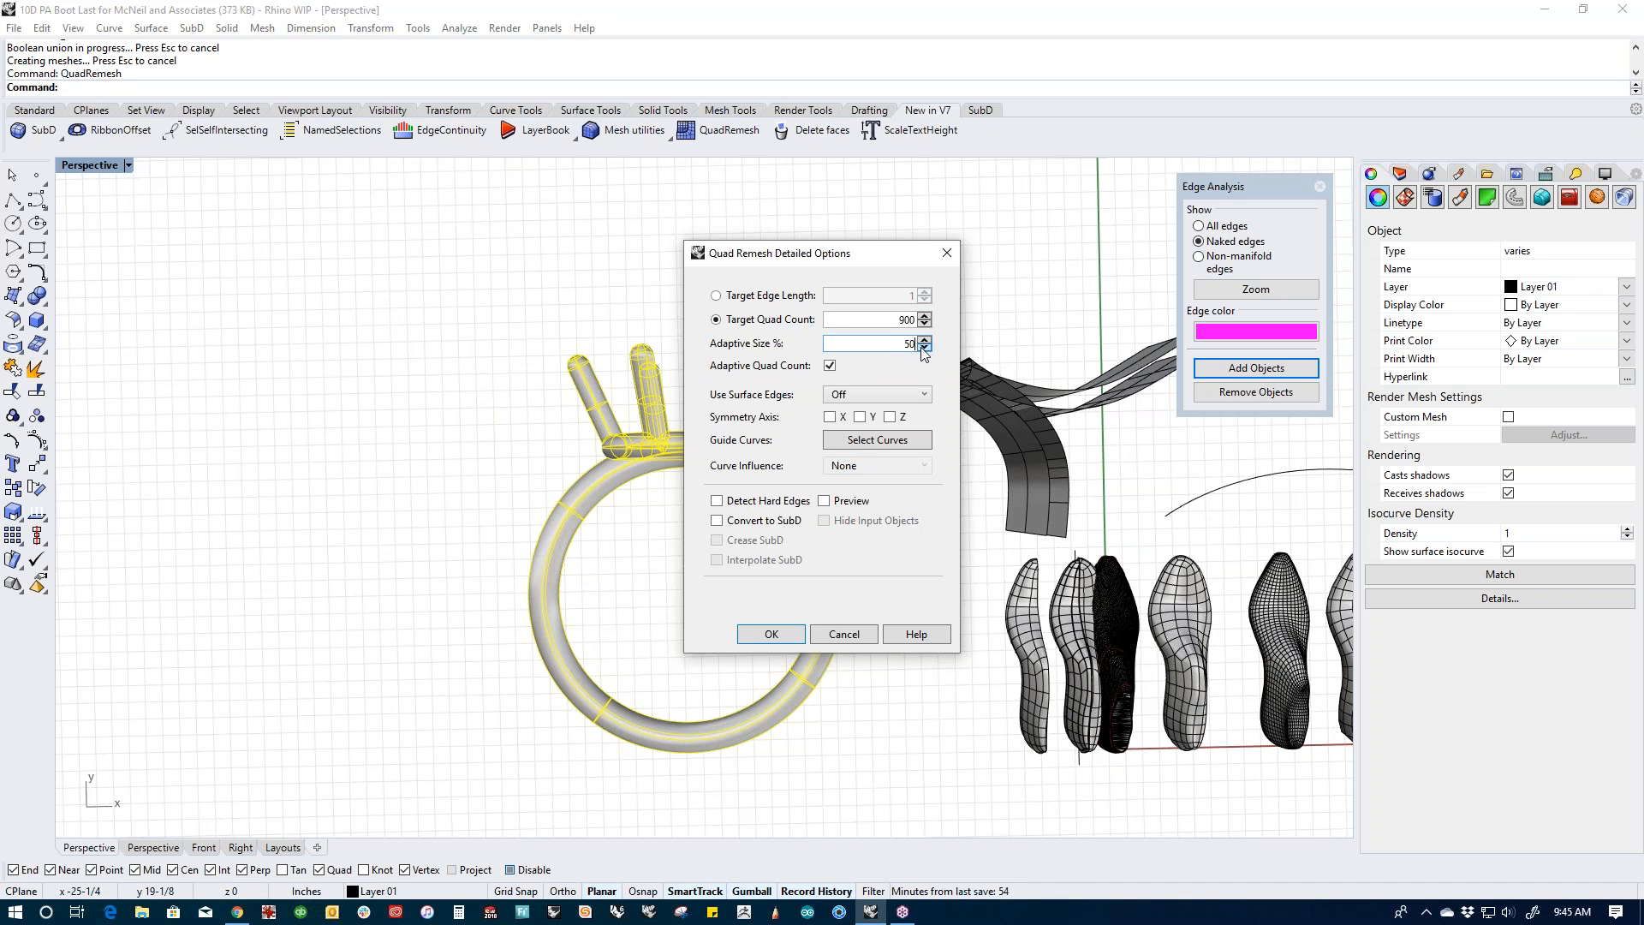
key(Return)
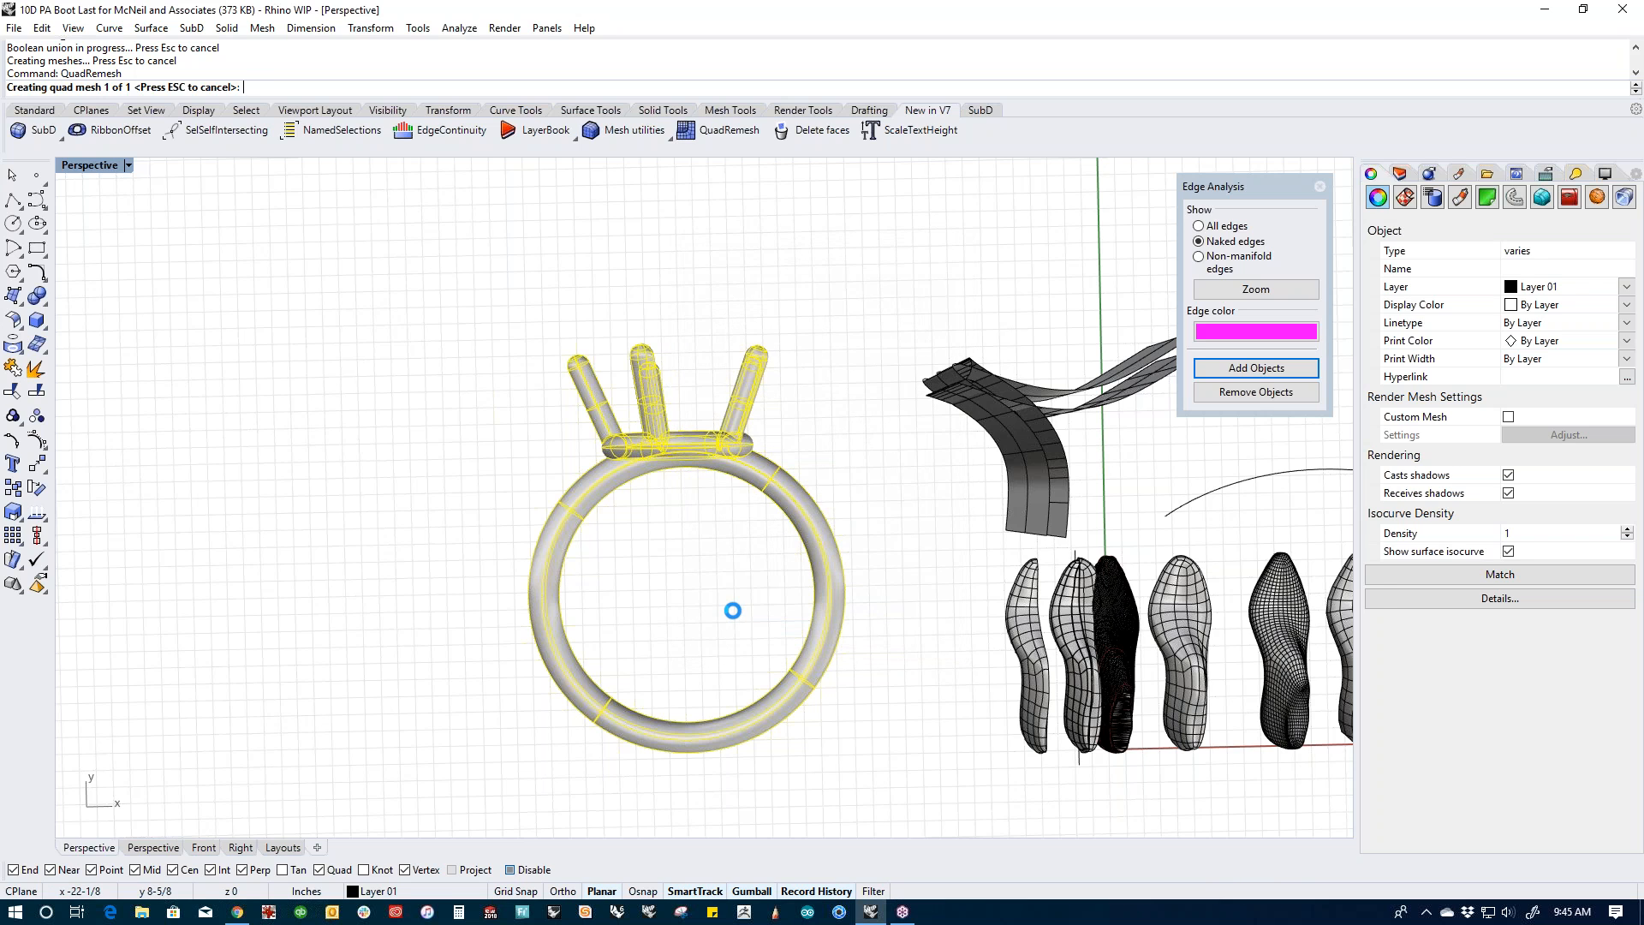
Step: Move the quad-remeshed ring along the X axis into the empty area beside the original ring
shift+right_drag(718, 633, 786, 616)
drag(816, 535, 405, 542)
click(500, 439)
shift+right_drag(506, 487, 839, 501)
Step: Convert the quad-remeshed ring to a SubD with creases off and the input mesh kept
drag(842, 460, 755, 542)
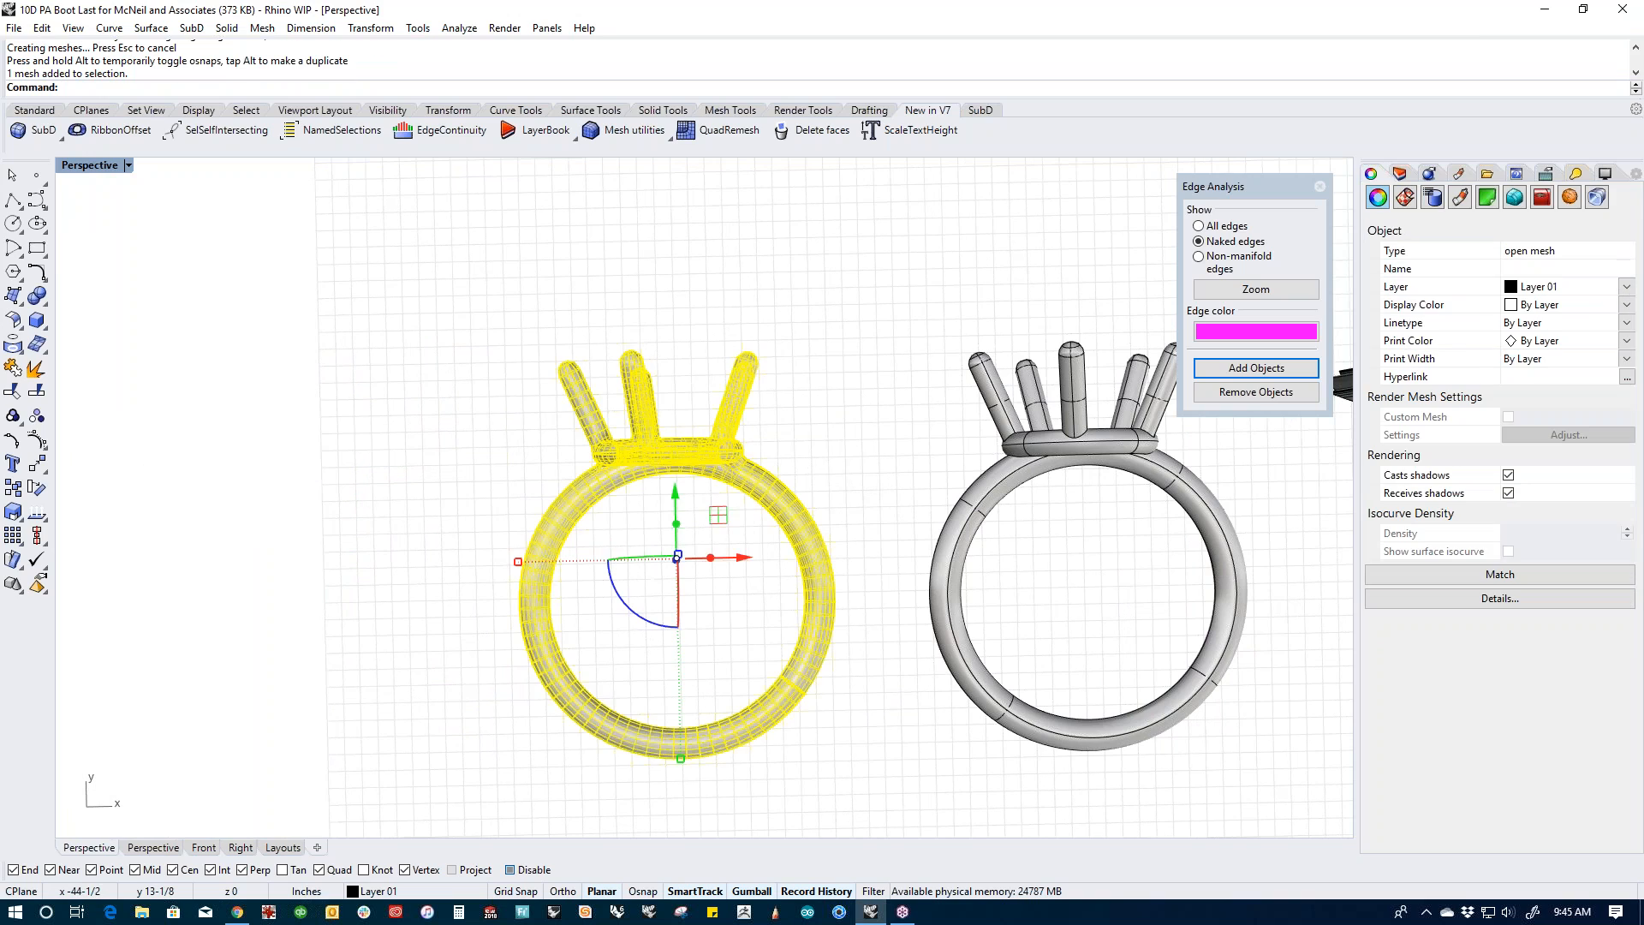
text(To)
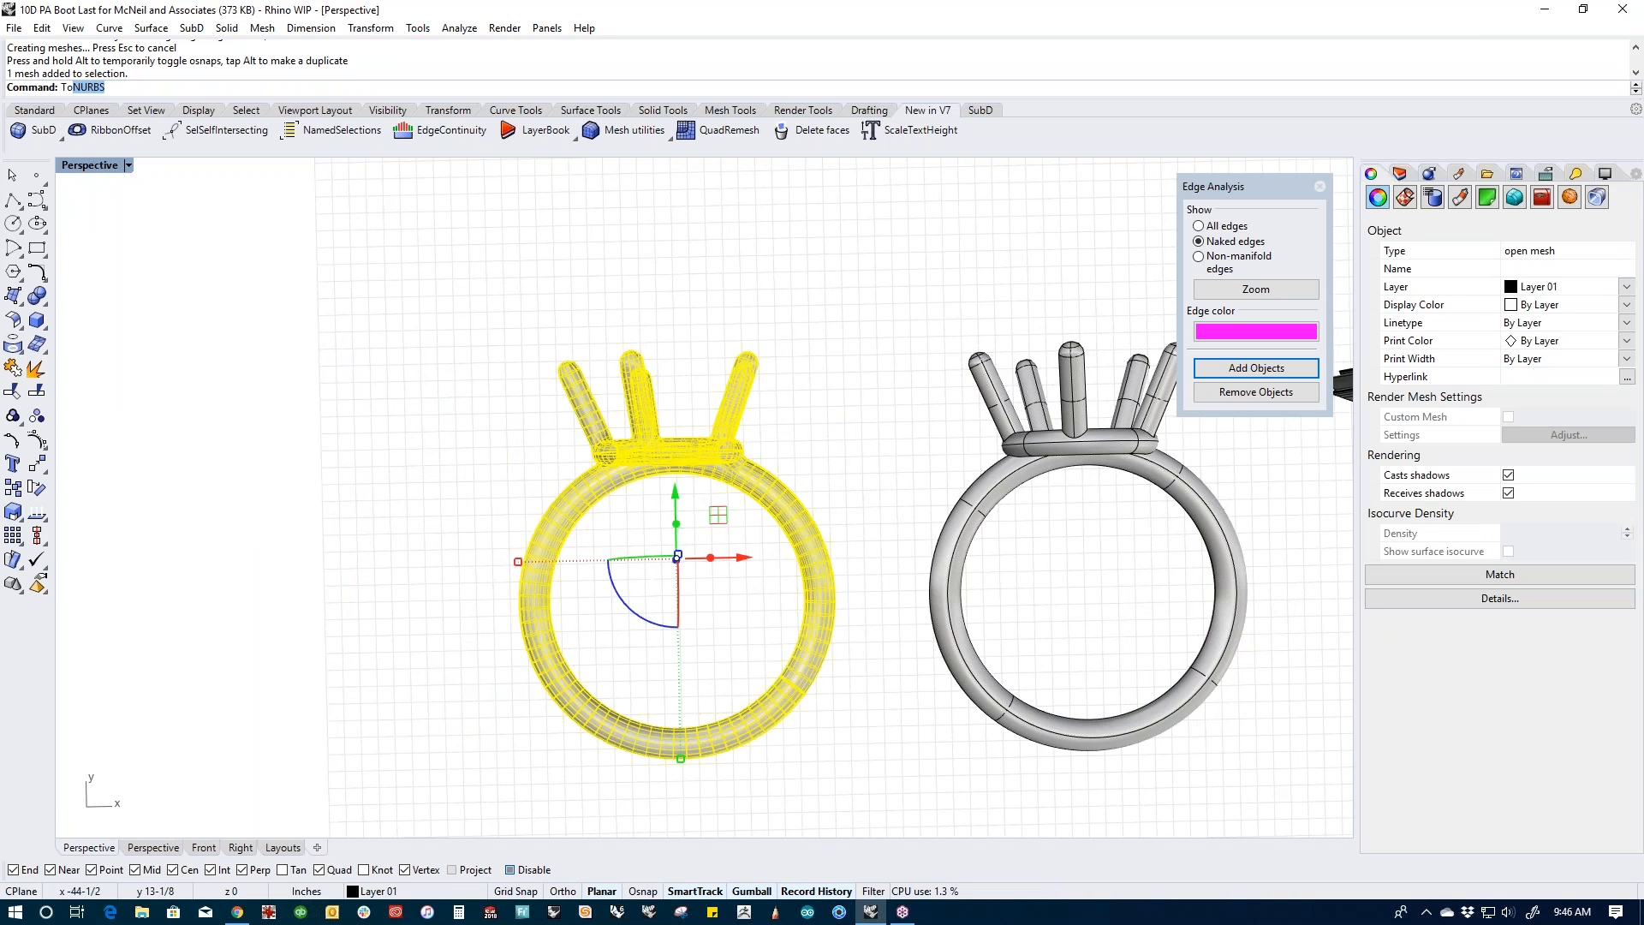
text(SubD)
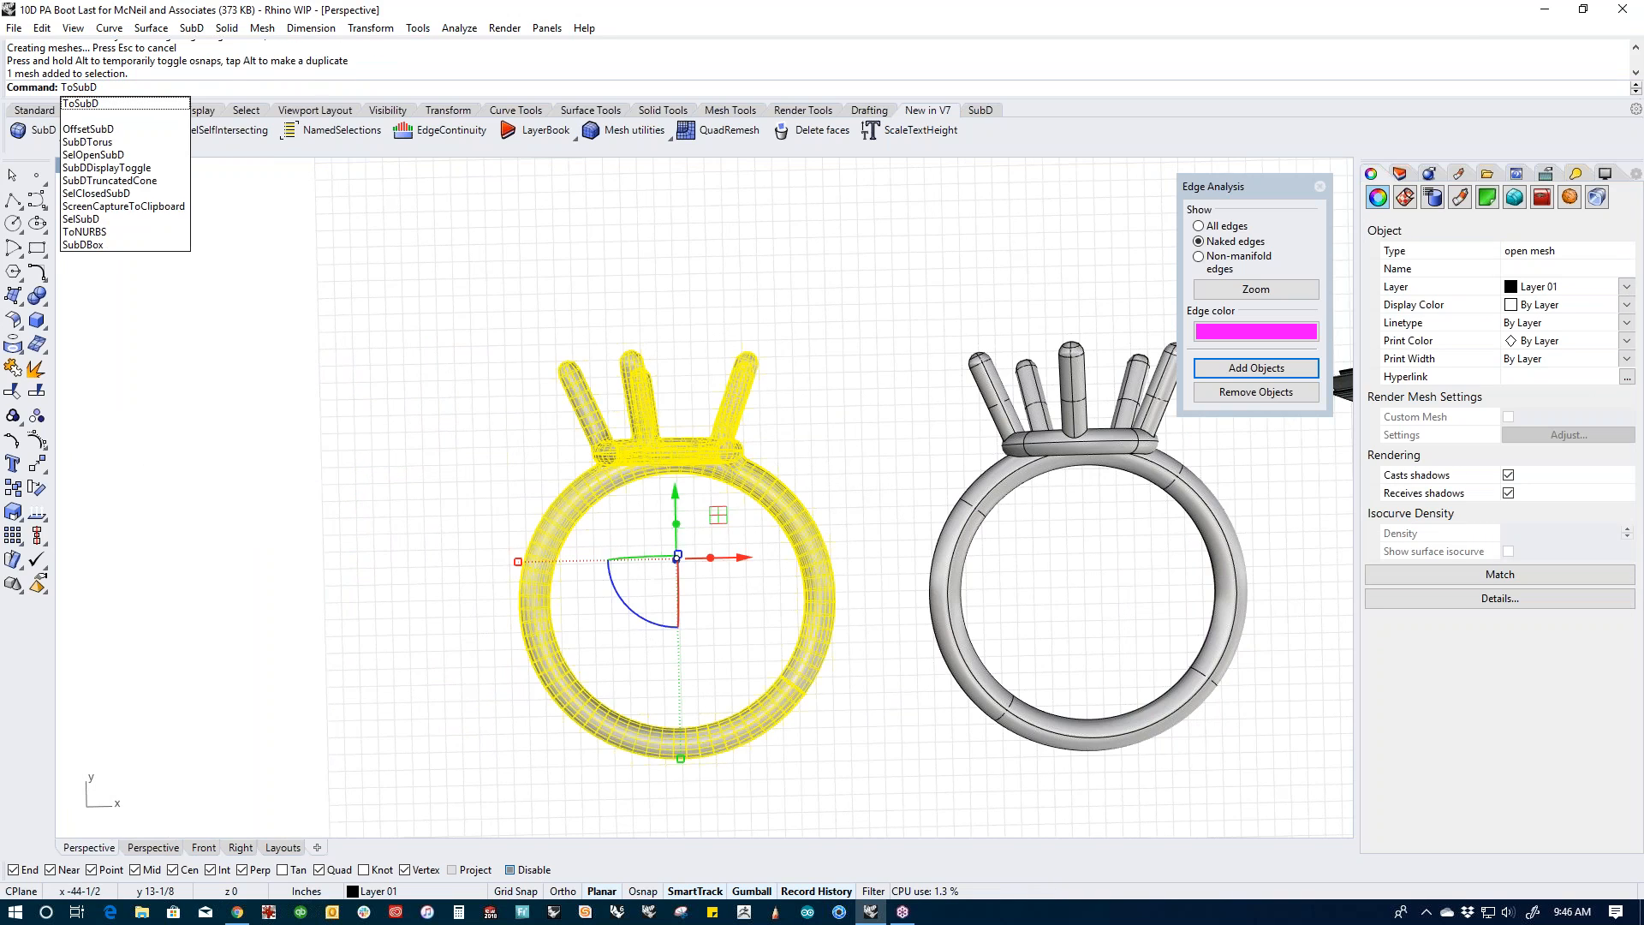
key(Return)
key(Return)
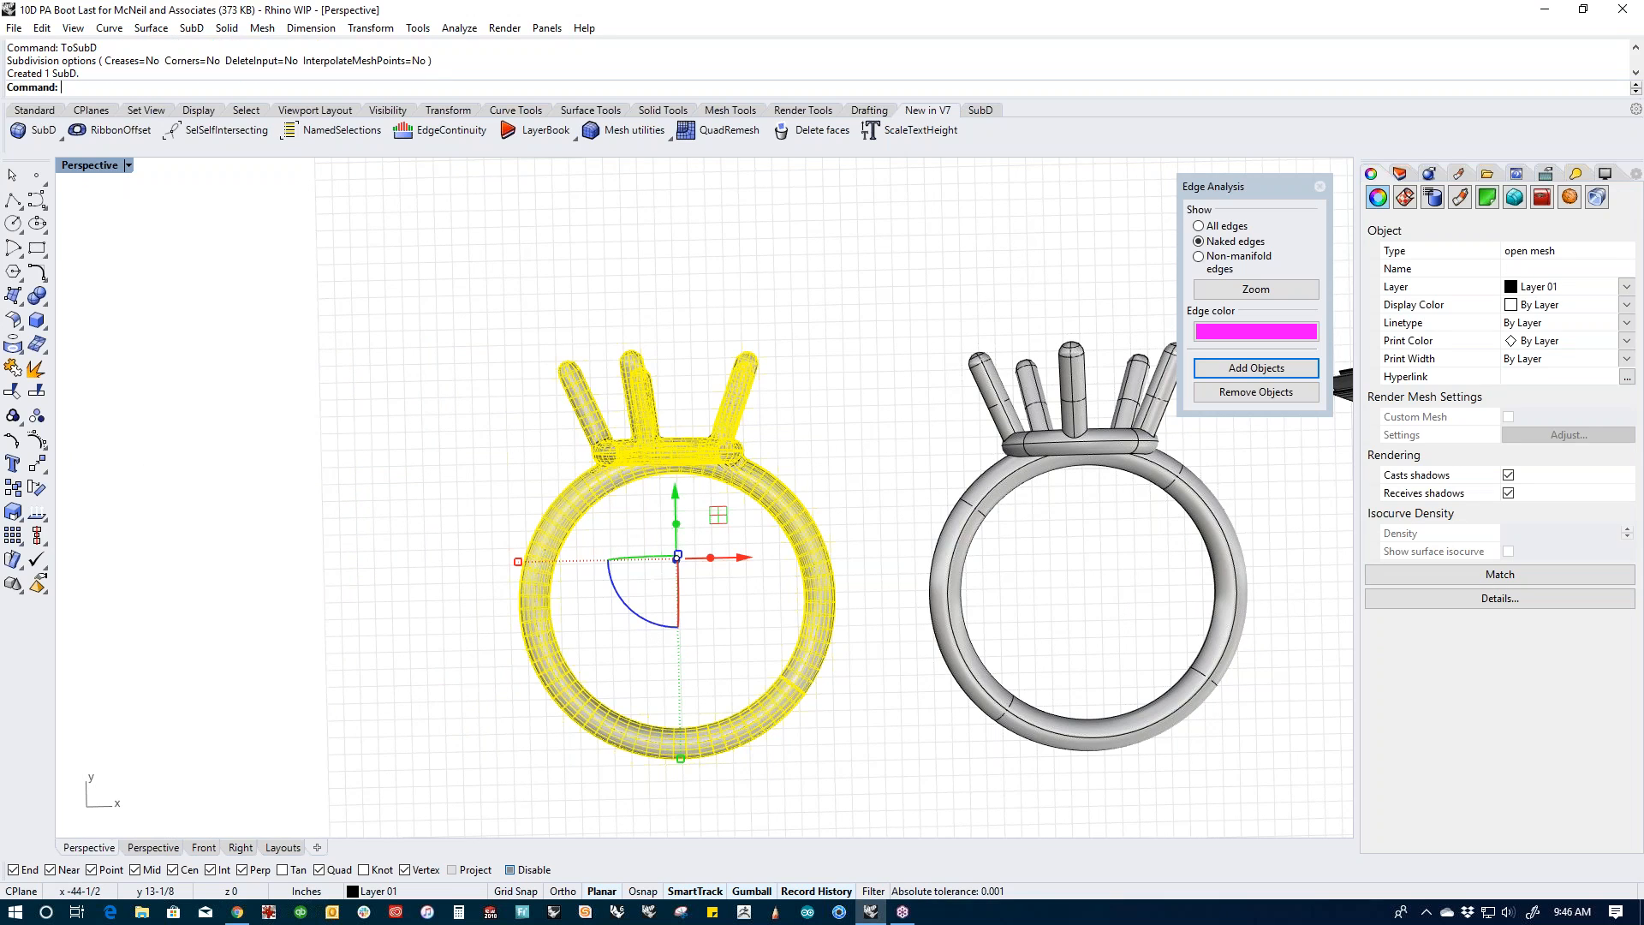
Step: Move the quad mesh ring along the X axis away from its SubD copy
alt+drag(743, 558, 341, 561)
click(473, 456)
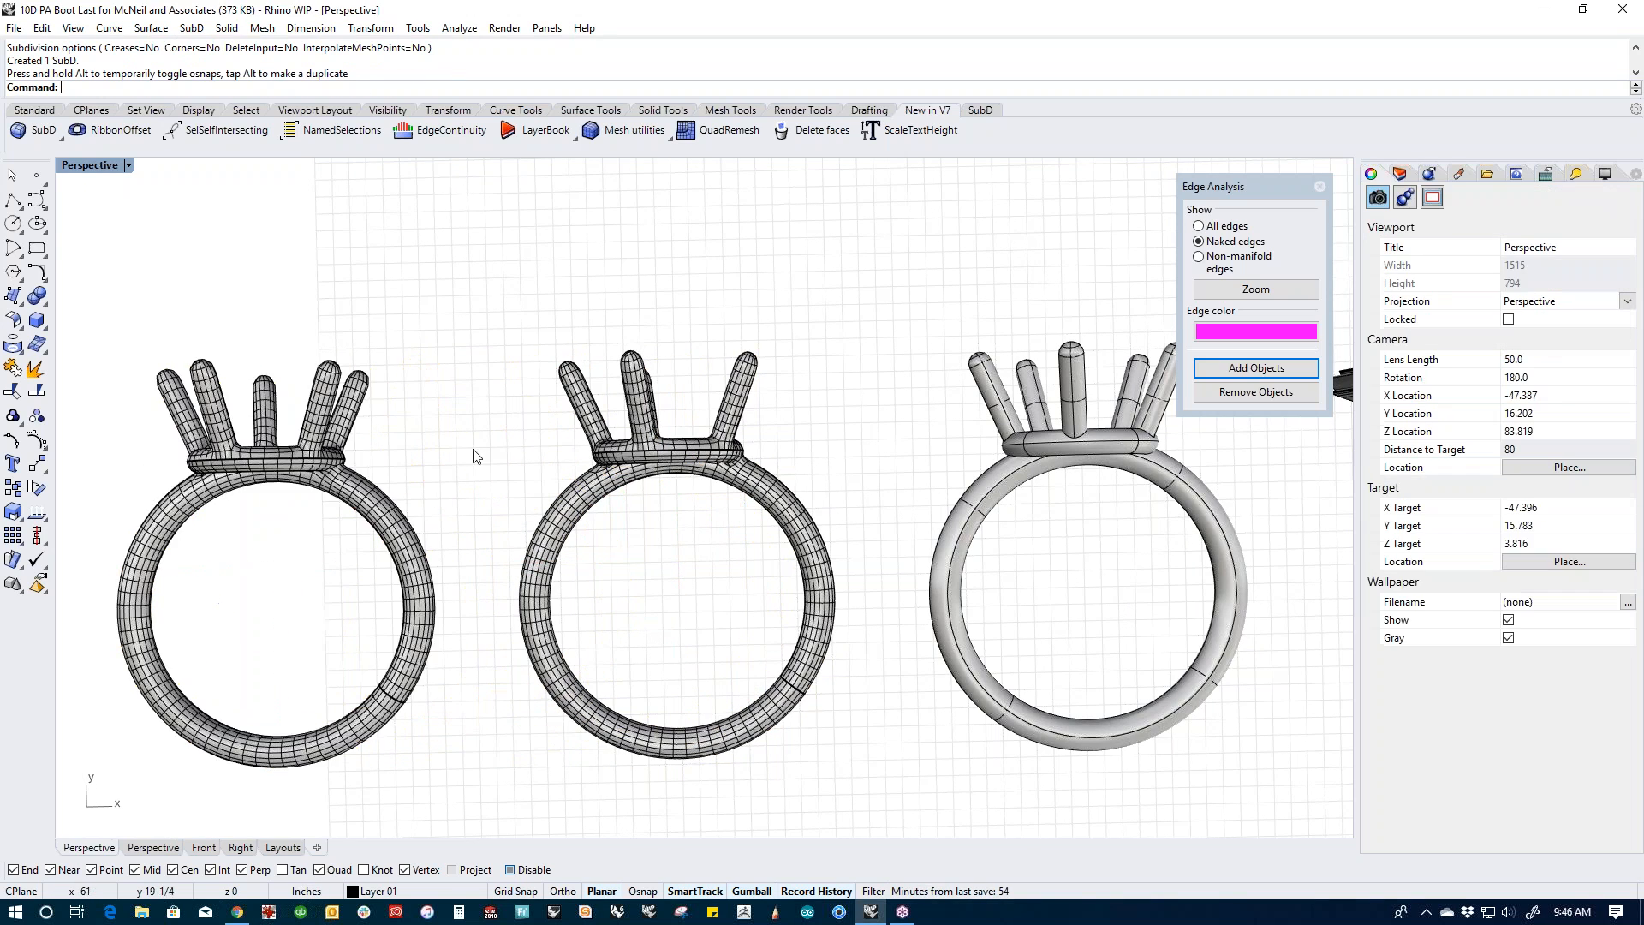
shift+right_drag(473, 455, 704, 514)
click(661, 515)
click(737, 459)
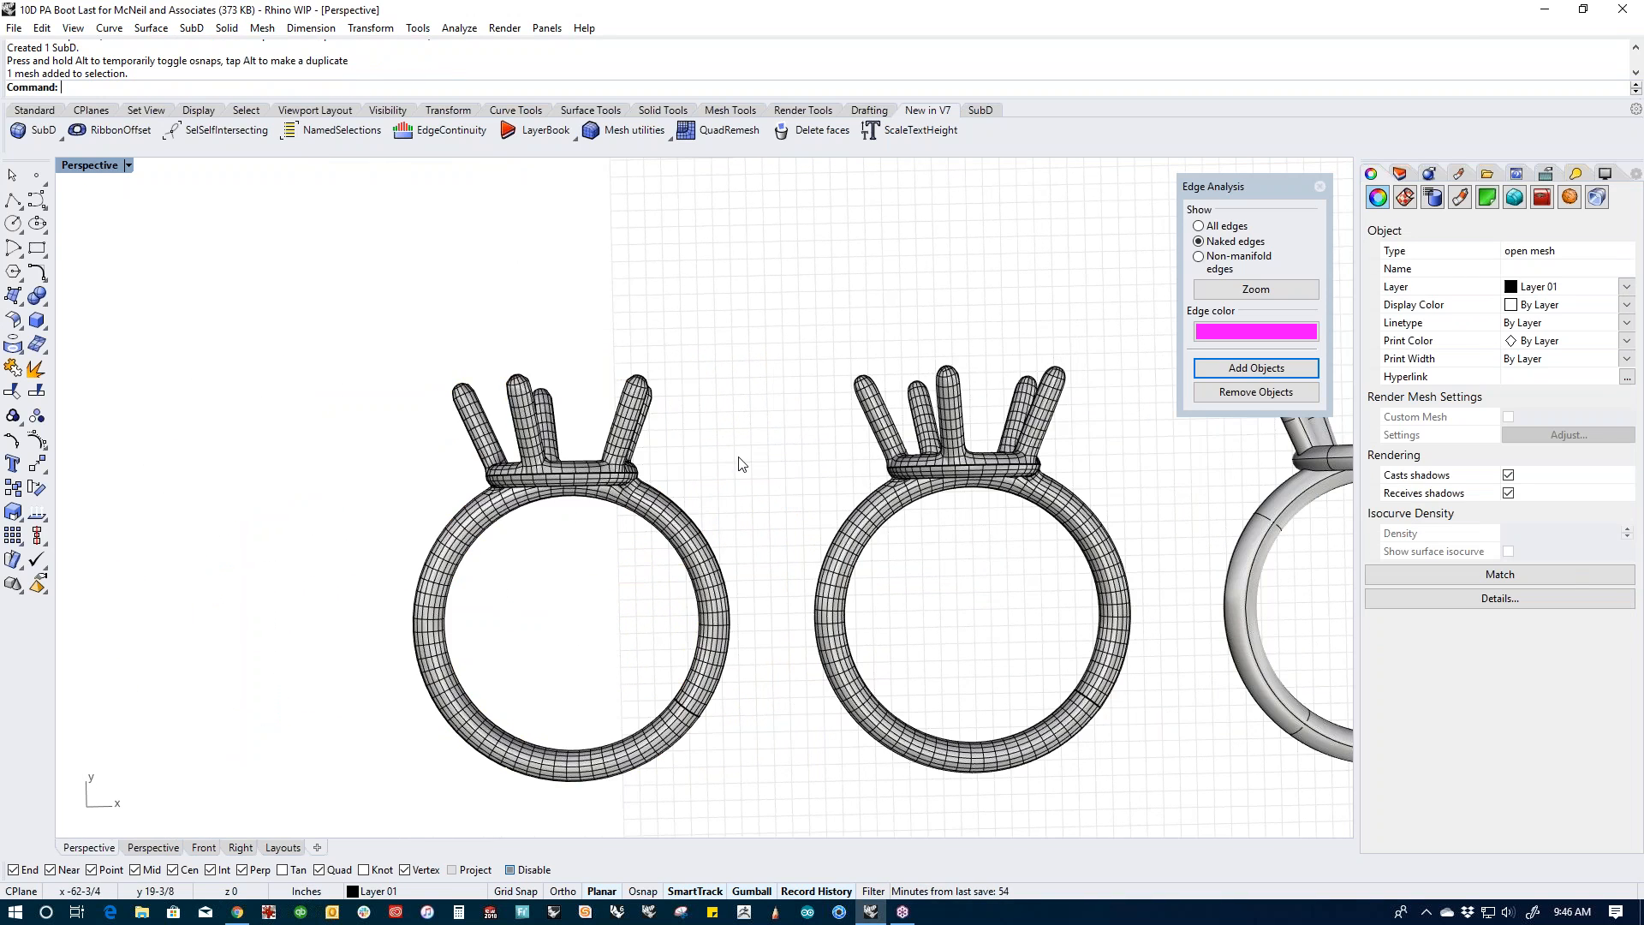
Step: Isolate the SubD ring by hiding all other objects in the model
click(861, 513)
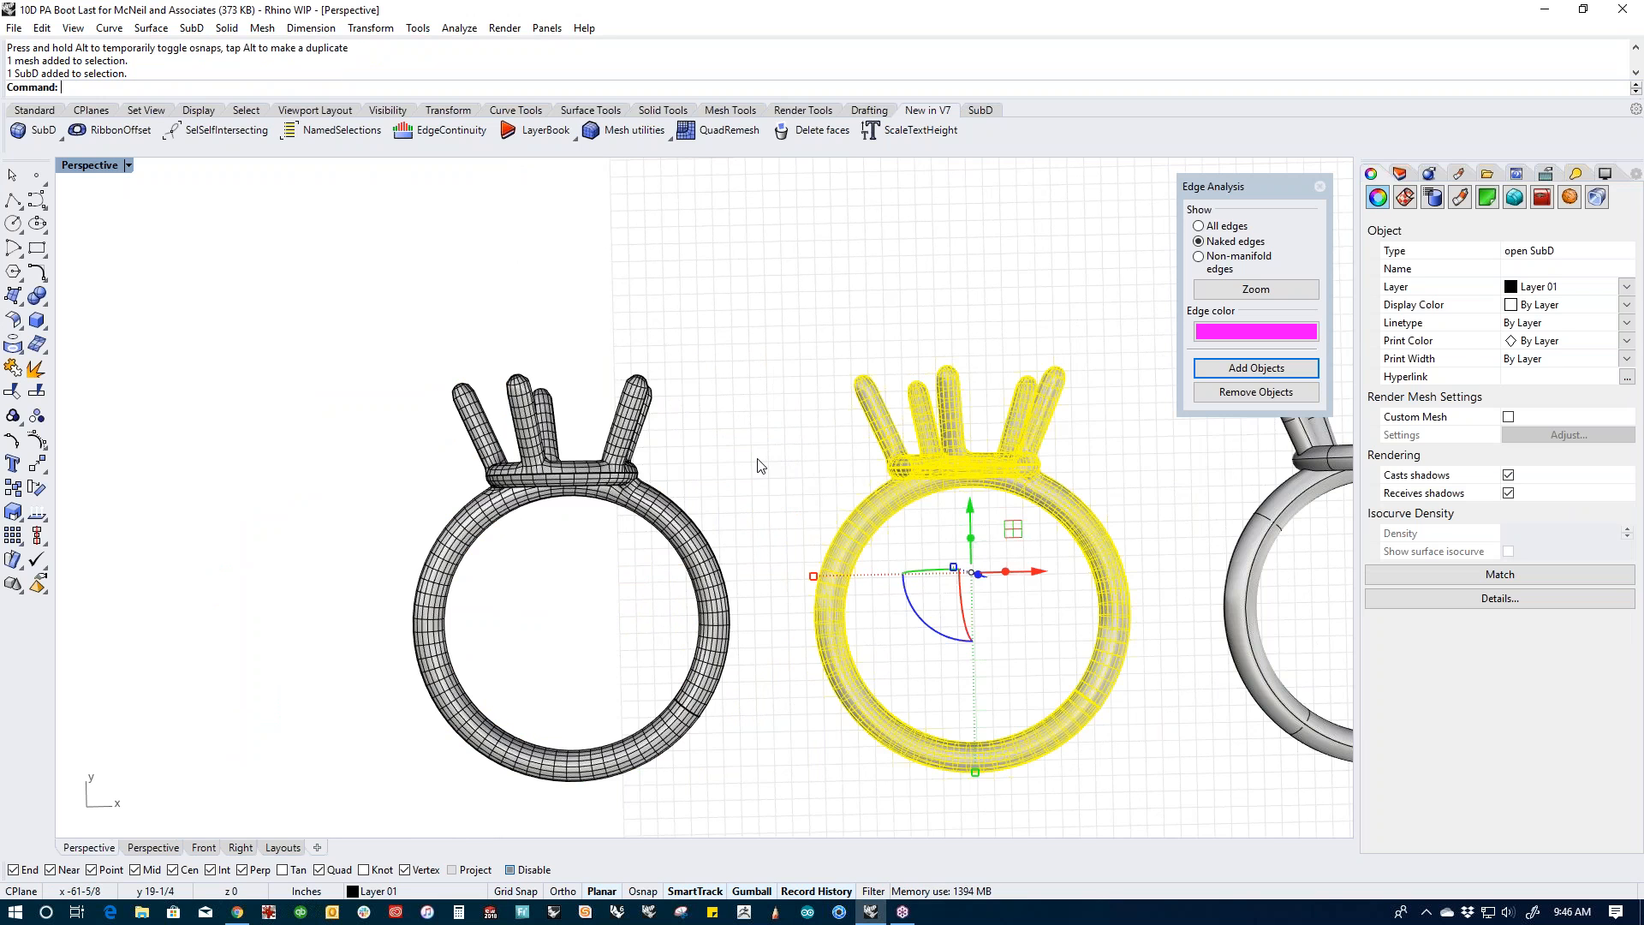
key(ctrl+shift+h)
scroll(776, 463, up, 8)
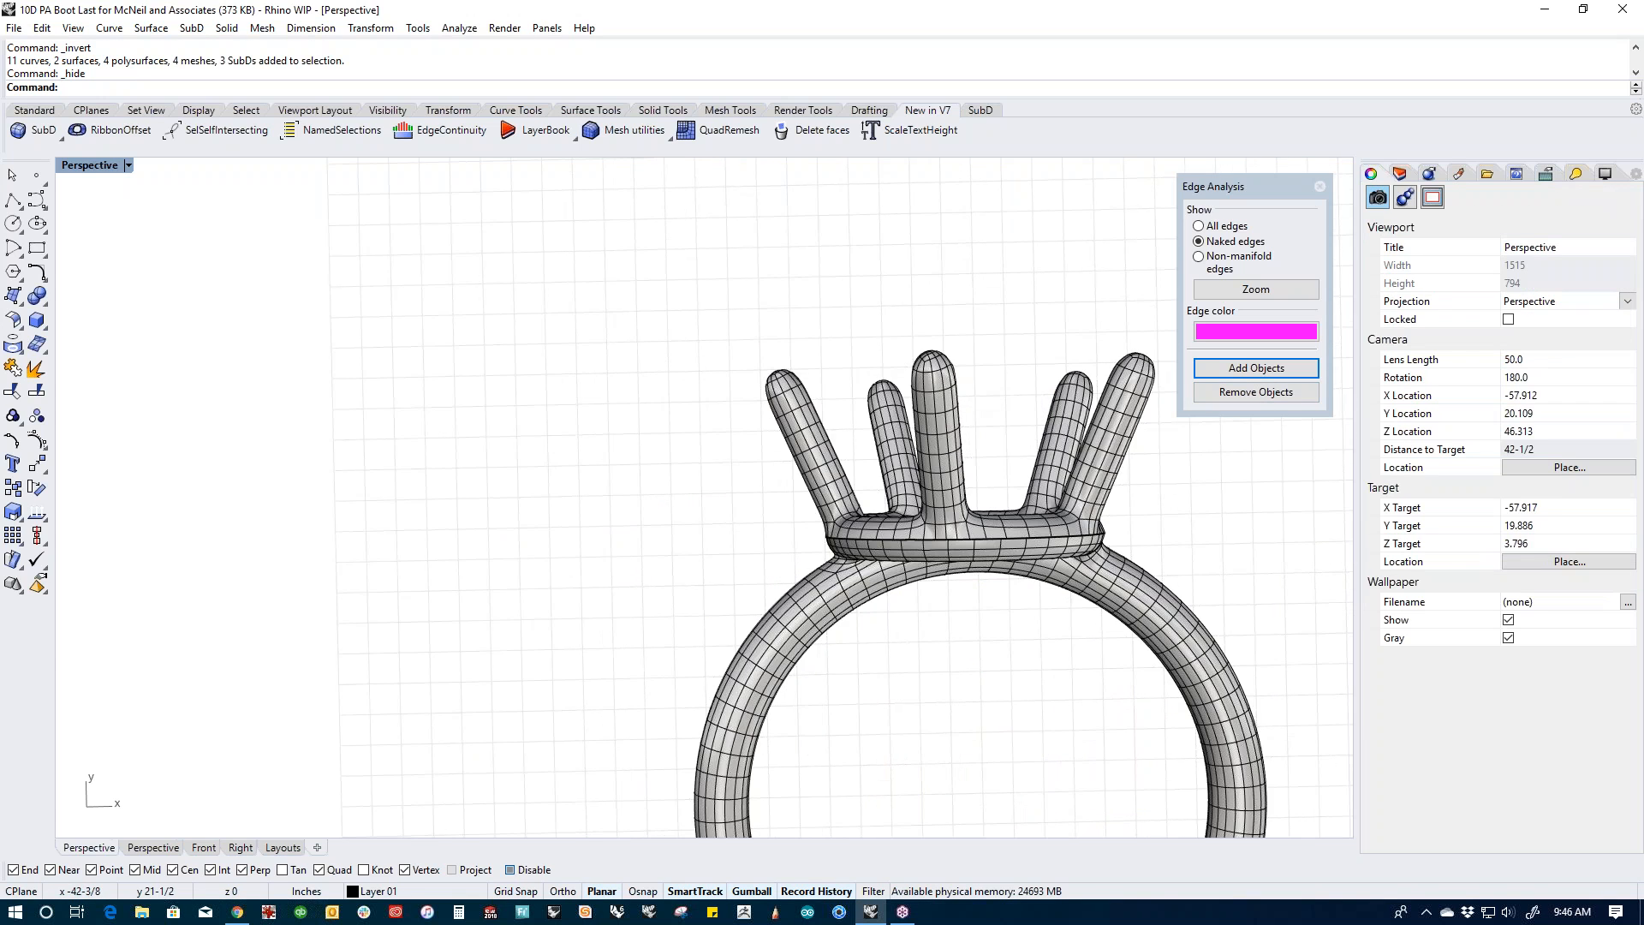
Step: Turn on the SubD ring's control points and move the points at one prong's tip to lengthen the prong
click(723, 462)
middle_click(905, 482)
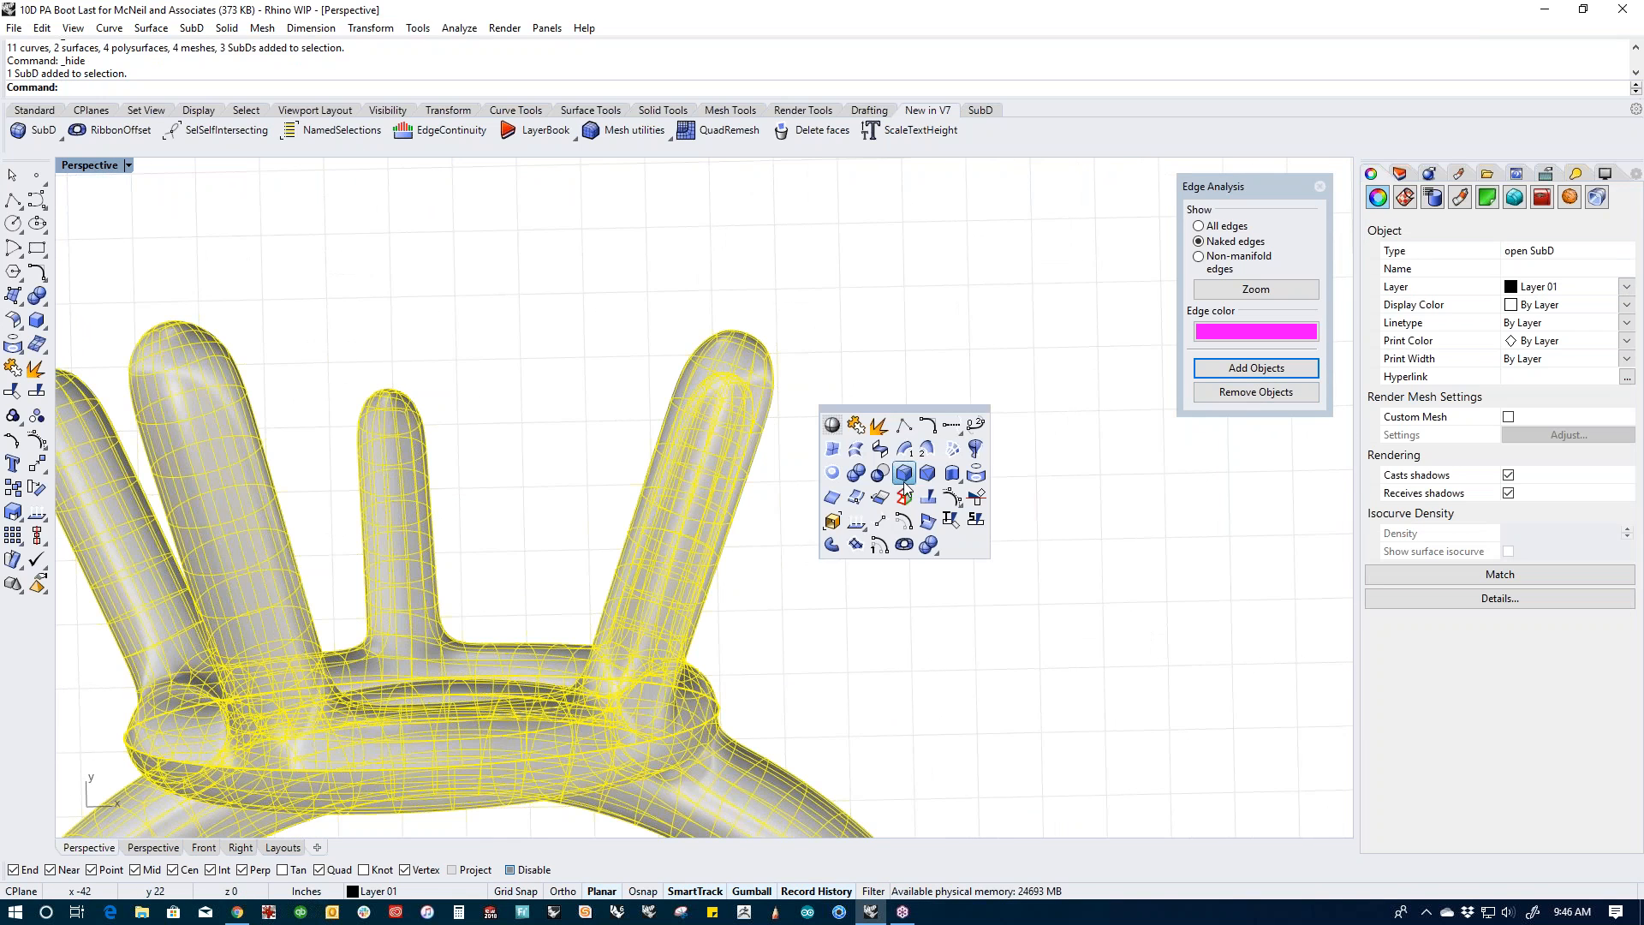
click(948, 498)
shift+right_drag(382, 389, 655, 434)
drag(406, 311, 554, 372)
click(672, 485)
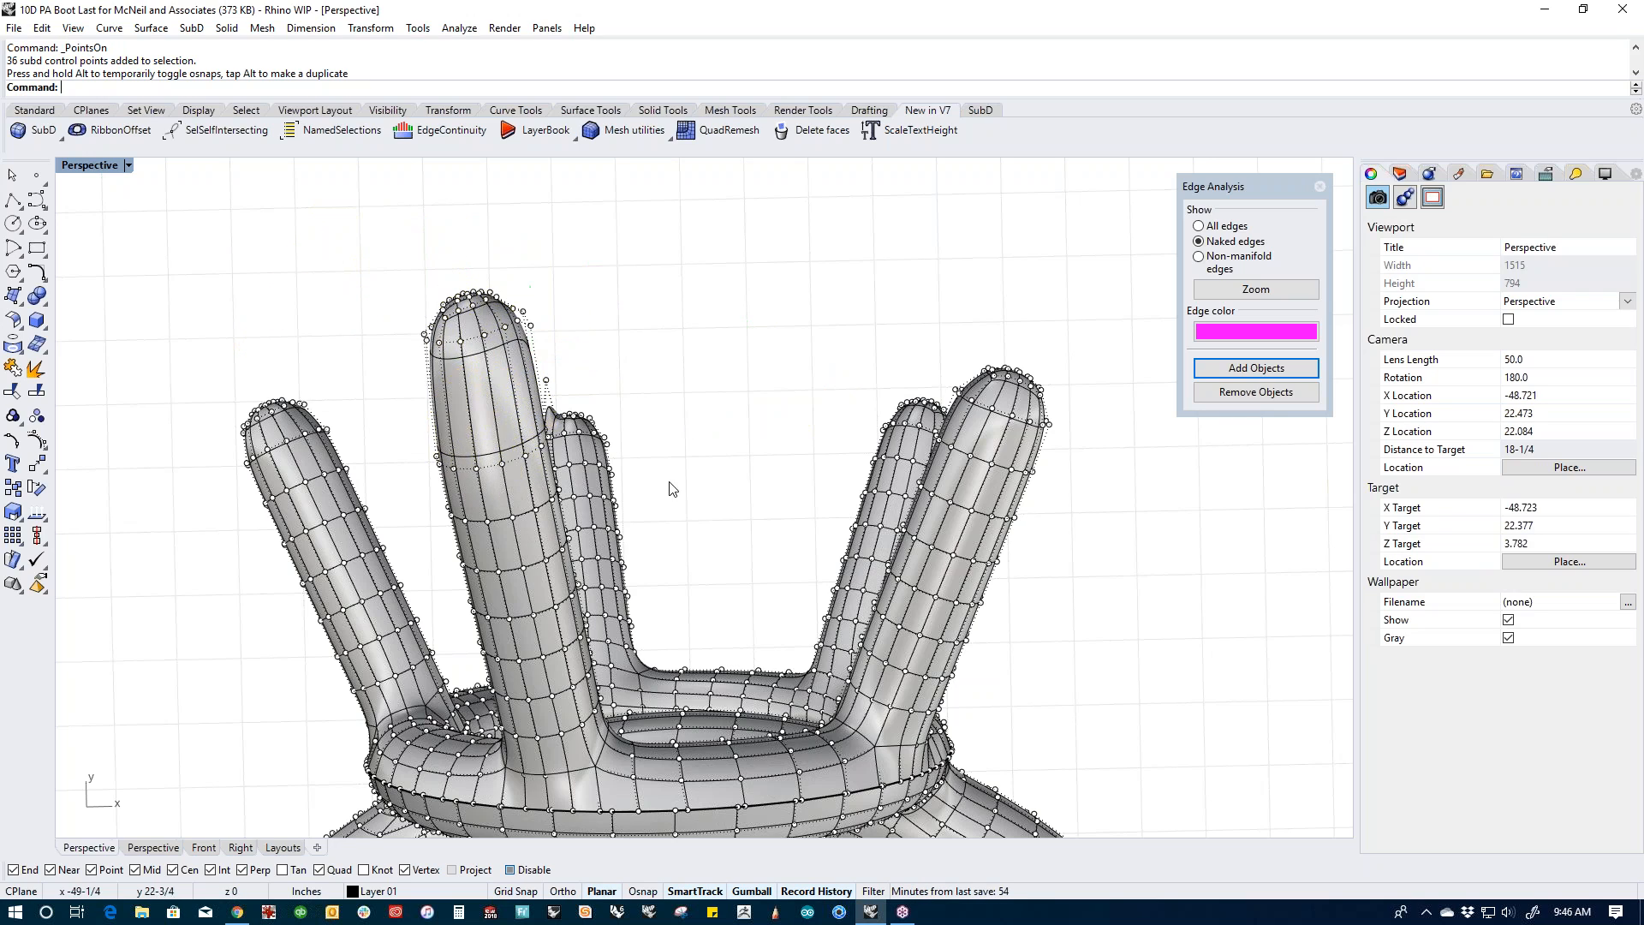
Step: Show the hidden objects again and delete the SubD ring together with its quad mesh
scroll(671, 485, down, 6)
shift+right_drag(749, 641, 775, 397)
scroll(744, 505, down, 6)
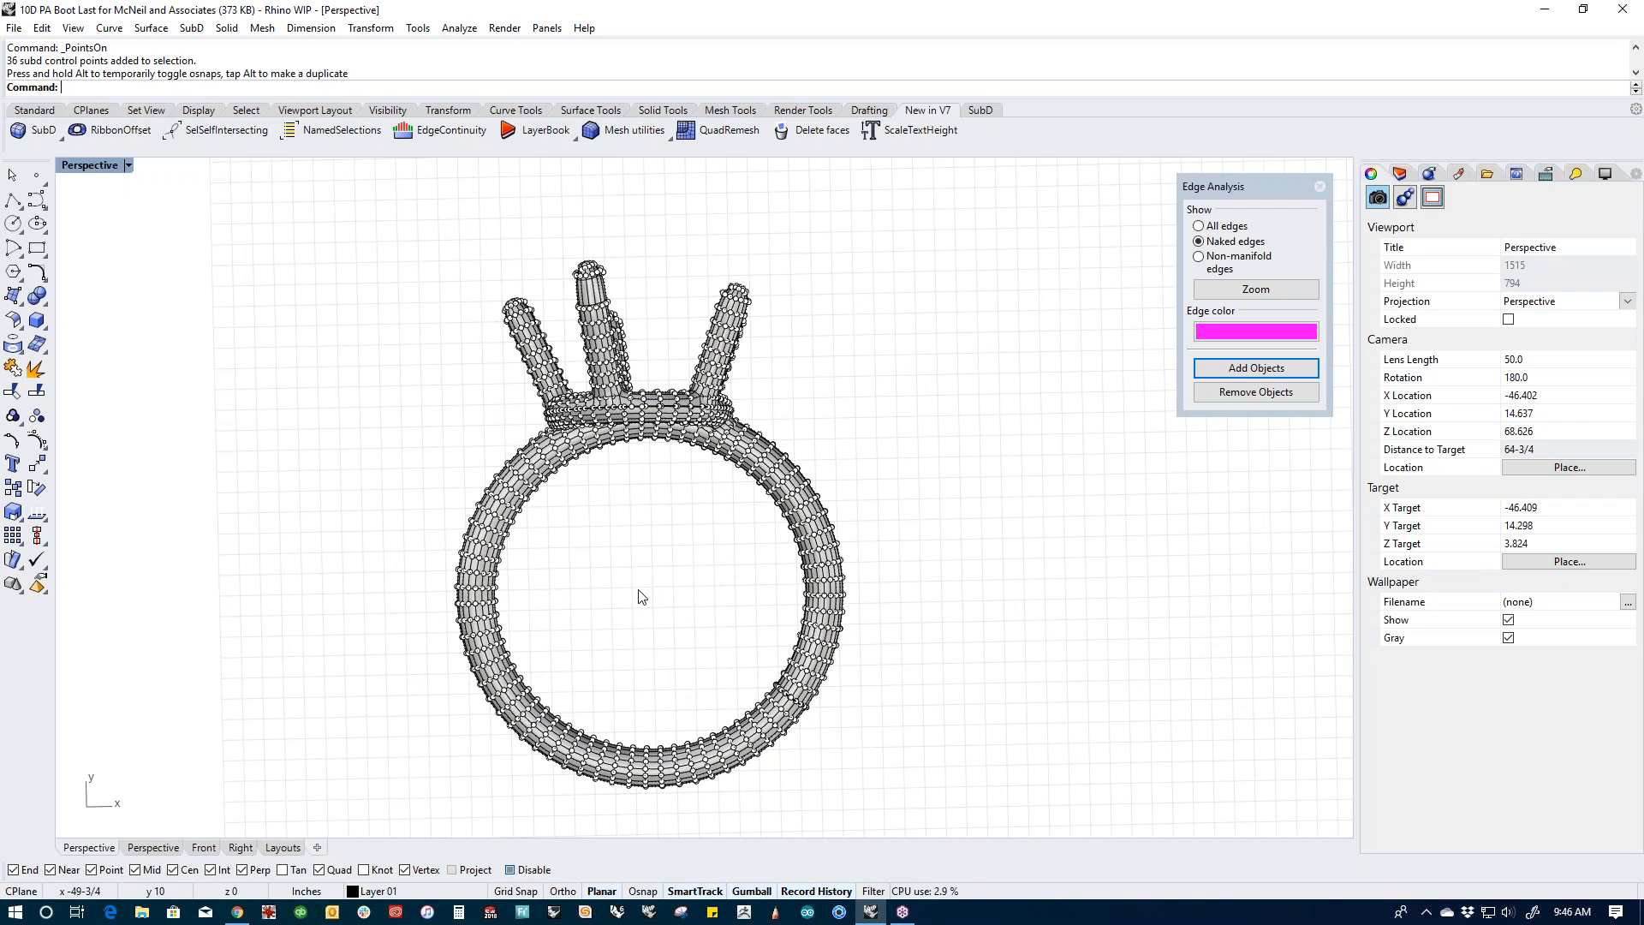
key(Return)
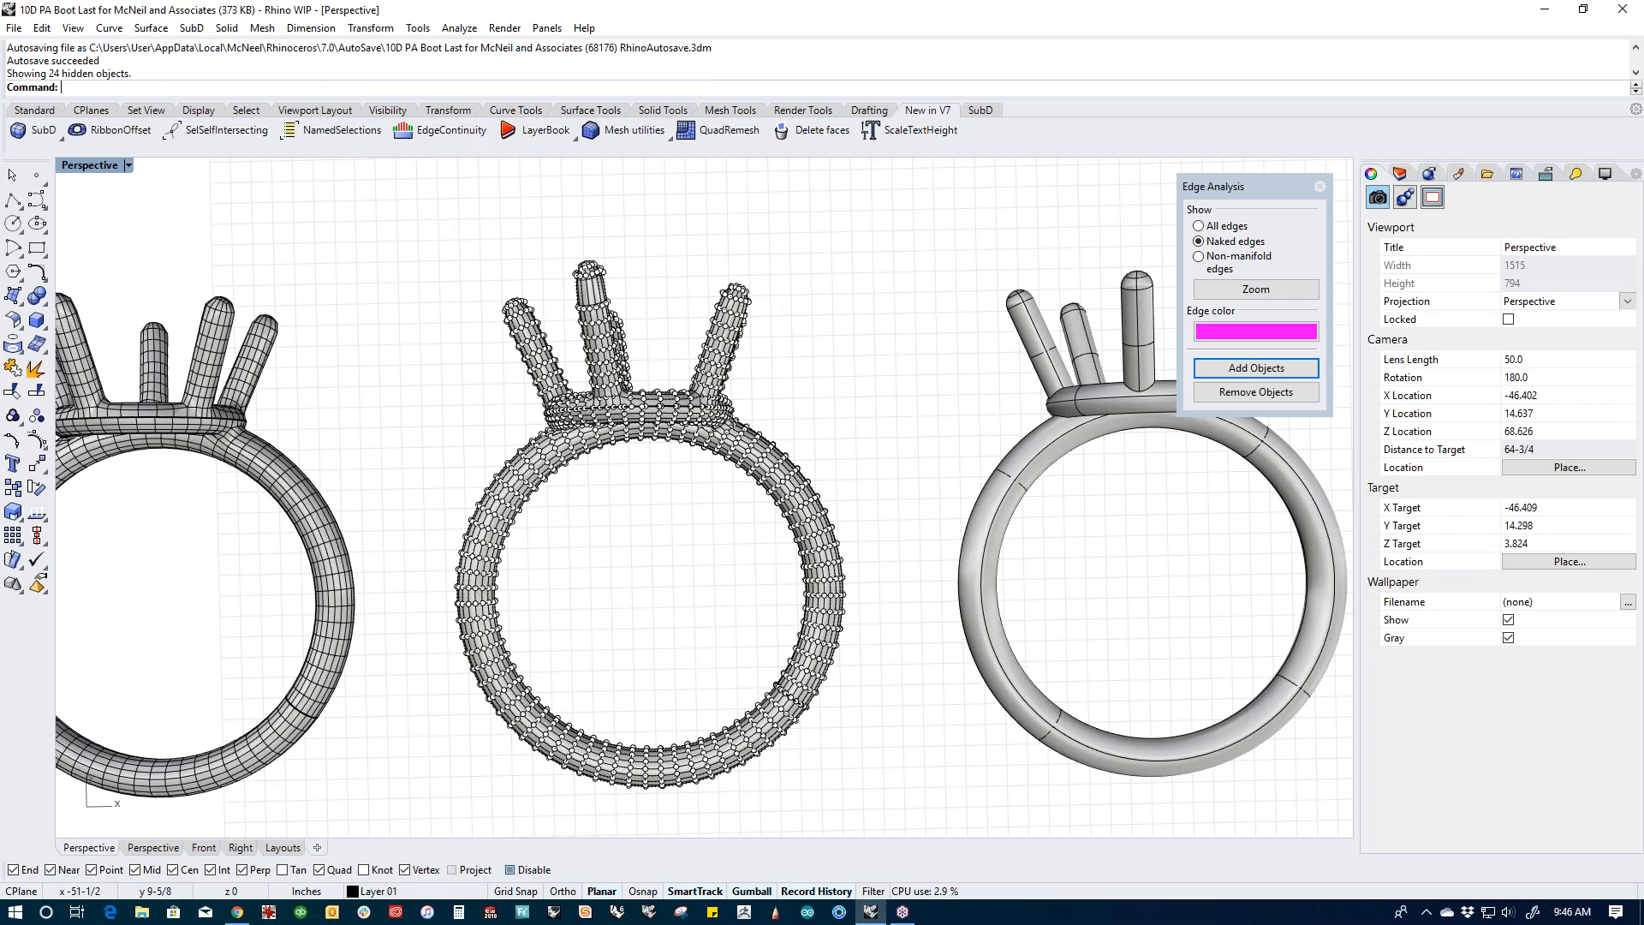
shift+right_drag(616, 608, 700, 624)
key(Escape)
drag(861, 386, 319, 543)
key(Delete)
shift+right_drag(685, 538, 343, 557)
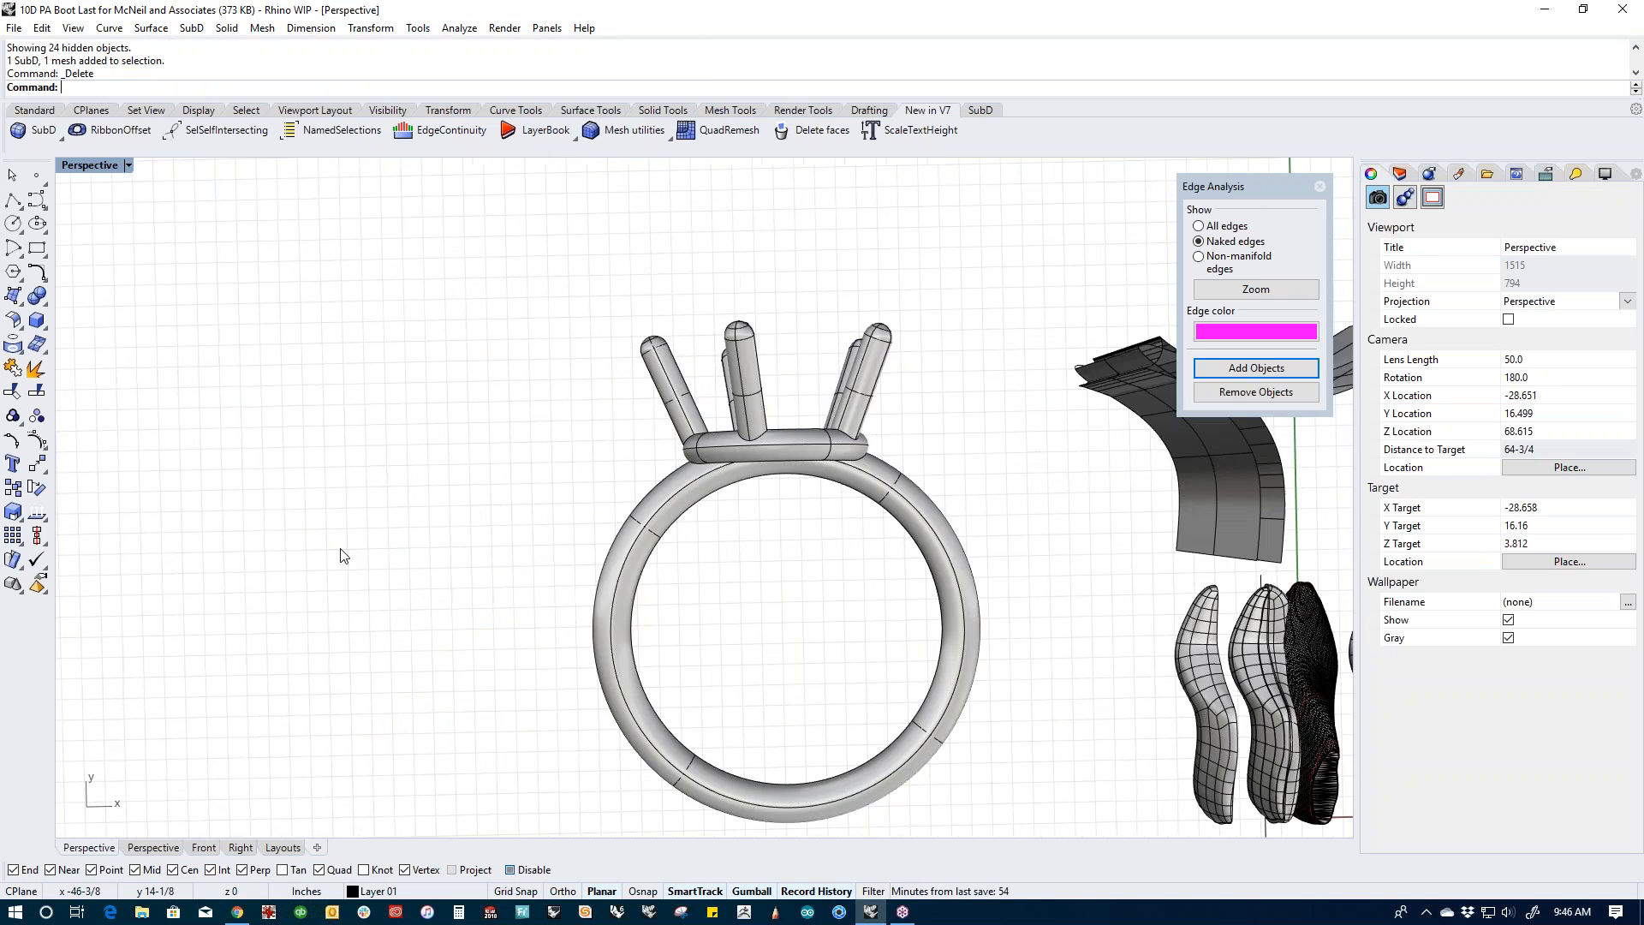
Step: Undo the recent edits back through the SubD conversion, QuadRemesh and Boolean union to restore the separate ring parts
key(ctrl+z)
key(ctrl+z)
key(ctrl+z)
key(ctrl+z)
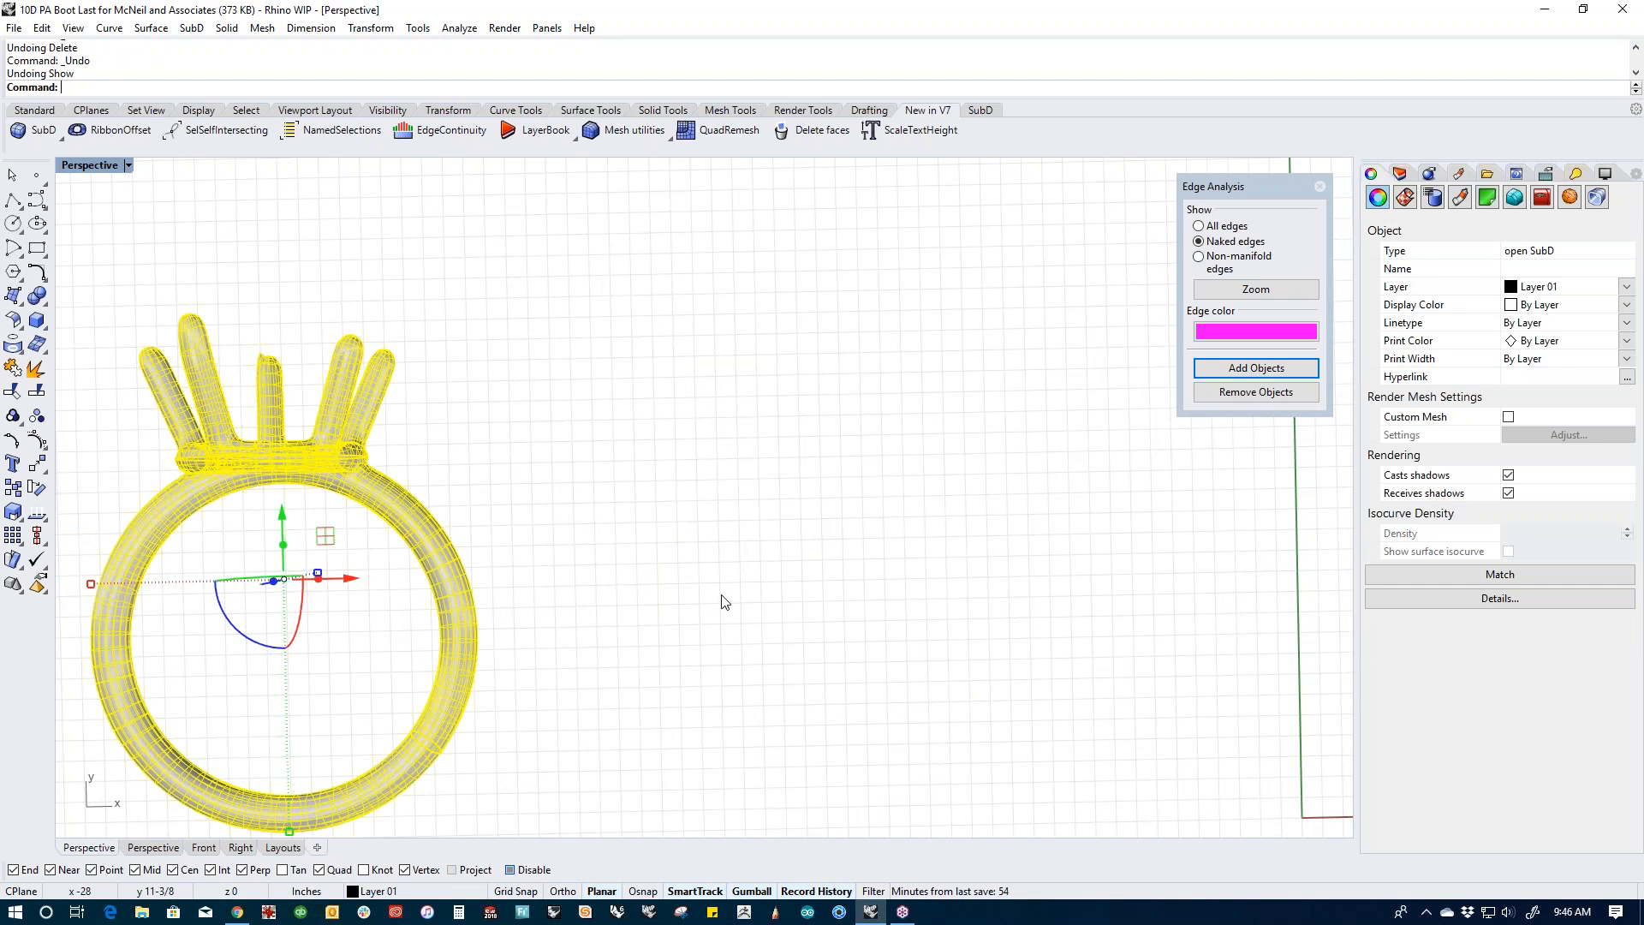
key(ctrl+z)
key(ctrl+z)
key(ctrl+z)
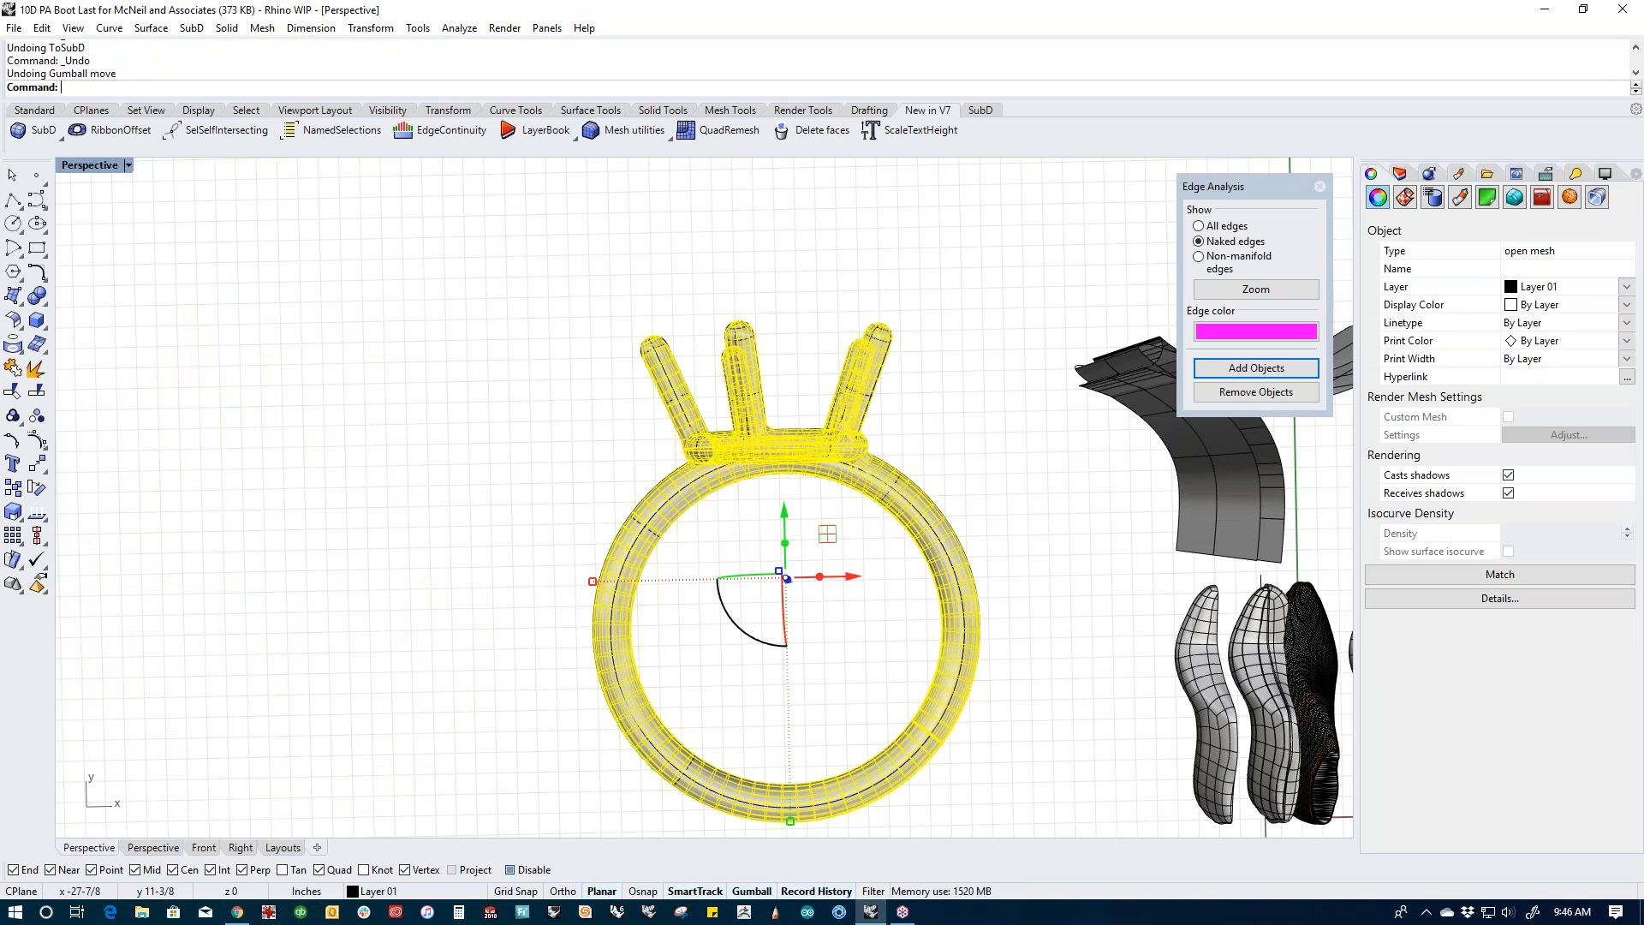
key(ctrl+z)
key(ctrl+z)
click(462, 505)
Step: Boolean union only the prongs and the small torus into one solid, excluding the large ring band
shift+right_drag(830, 529, 701, 548)
scroll(660, 449, up, 3)
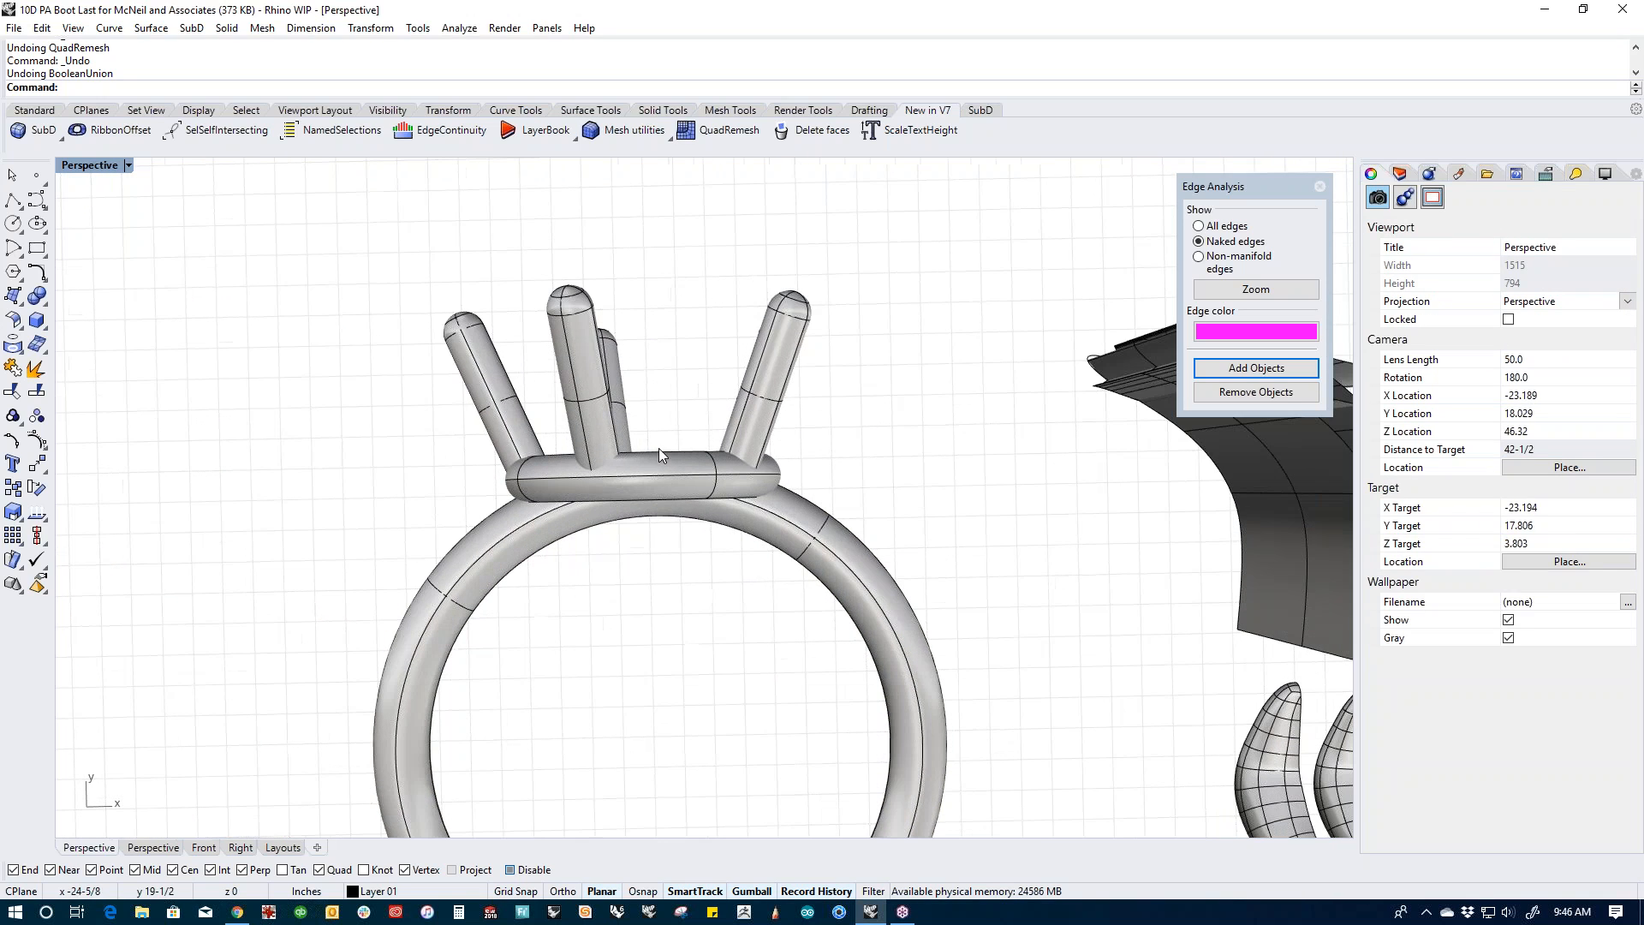
drag(272, 206, 843, 538)
click(36, 295)
click(494, 538)
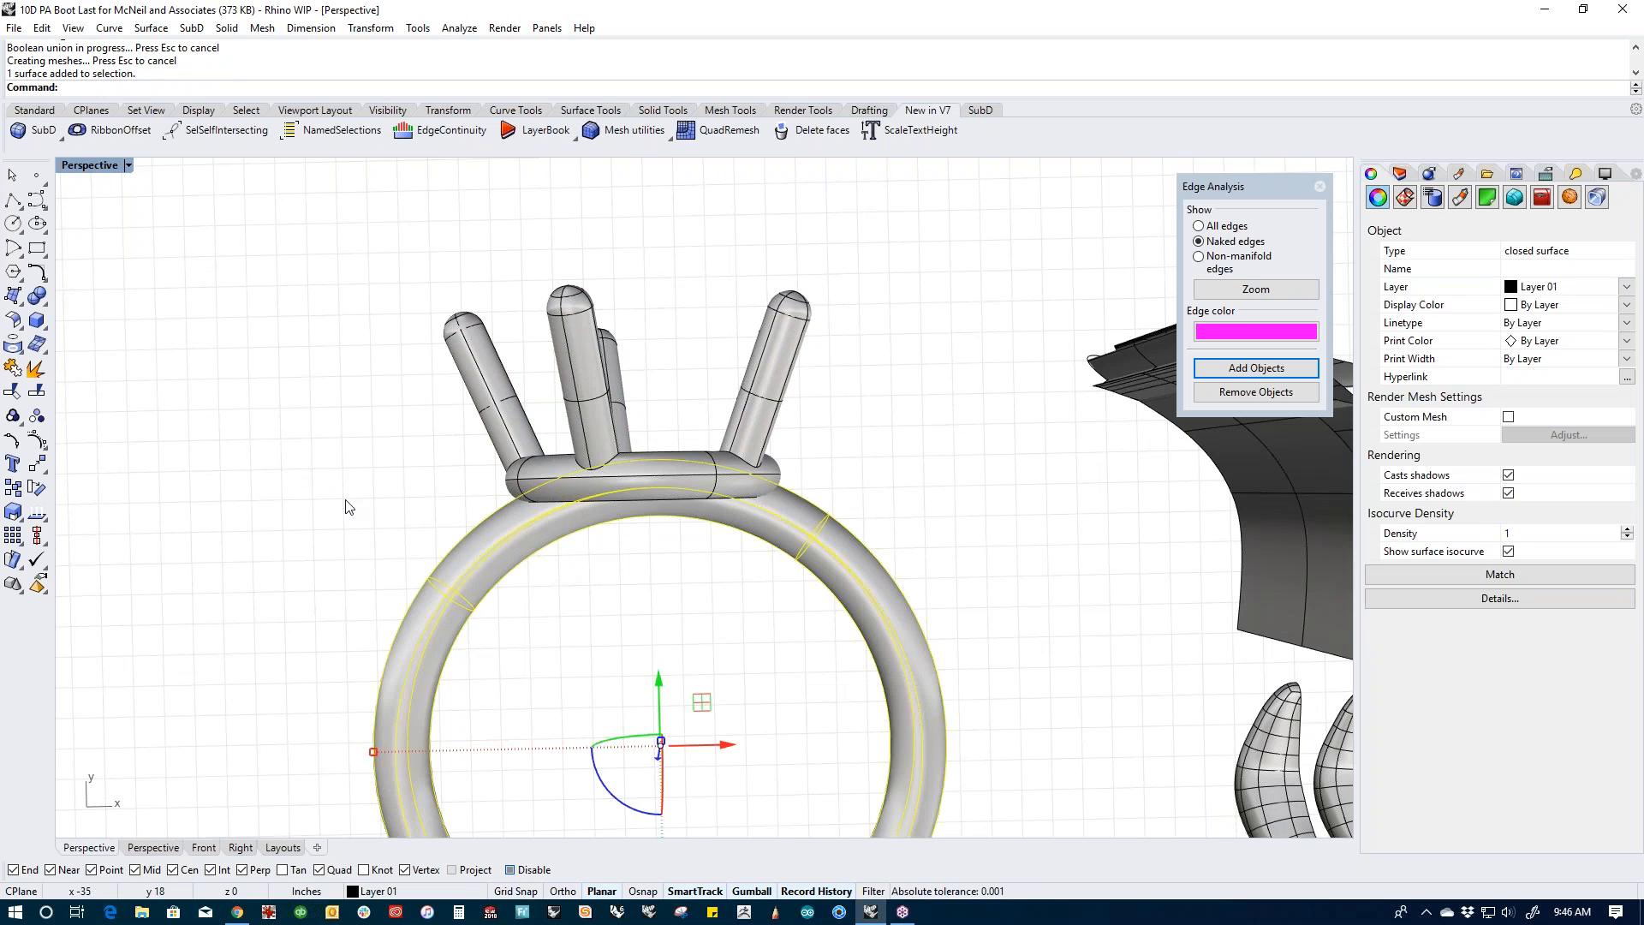
click(445, 518)
scroll(445, 518, down, 2)
click(702, 553)
click(631, 580)
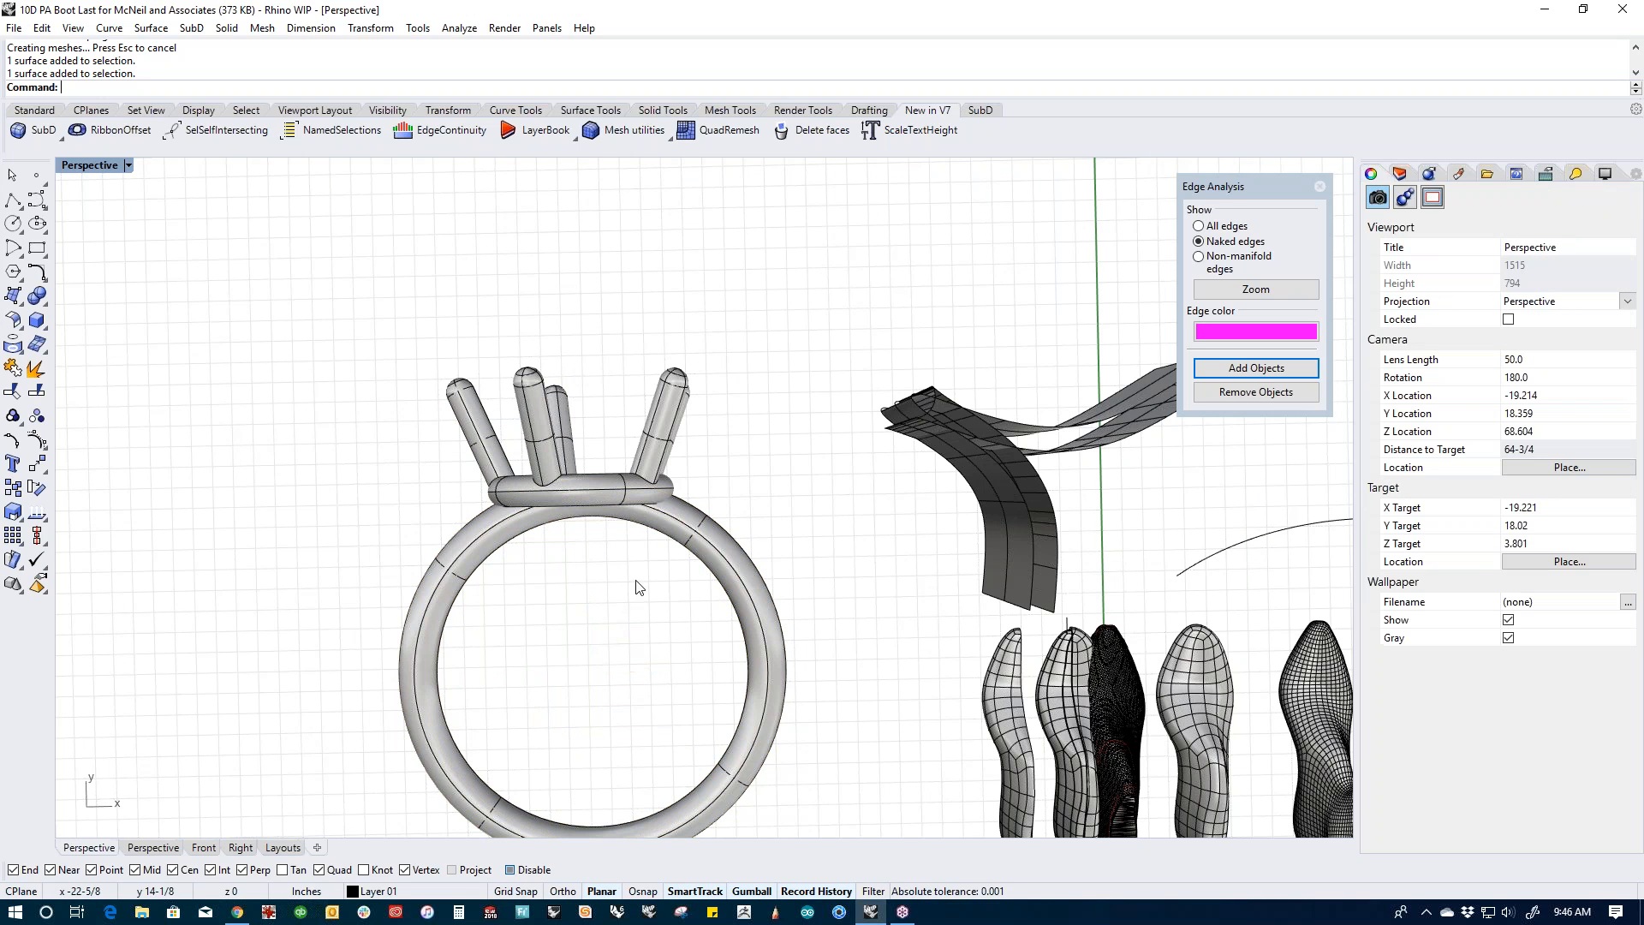
Step: QuadRemesh the unioned prong head with a target quad count of 200
text(QuadRemesh)
key(Return)
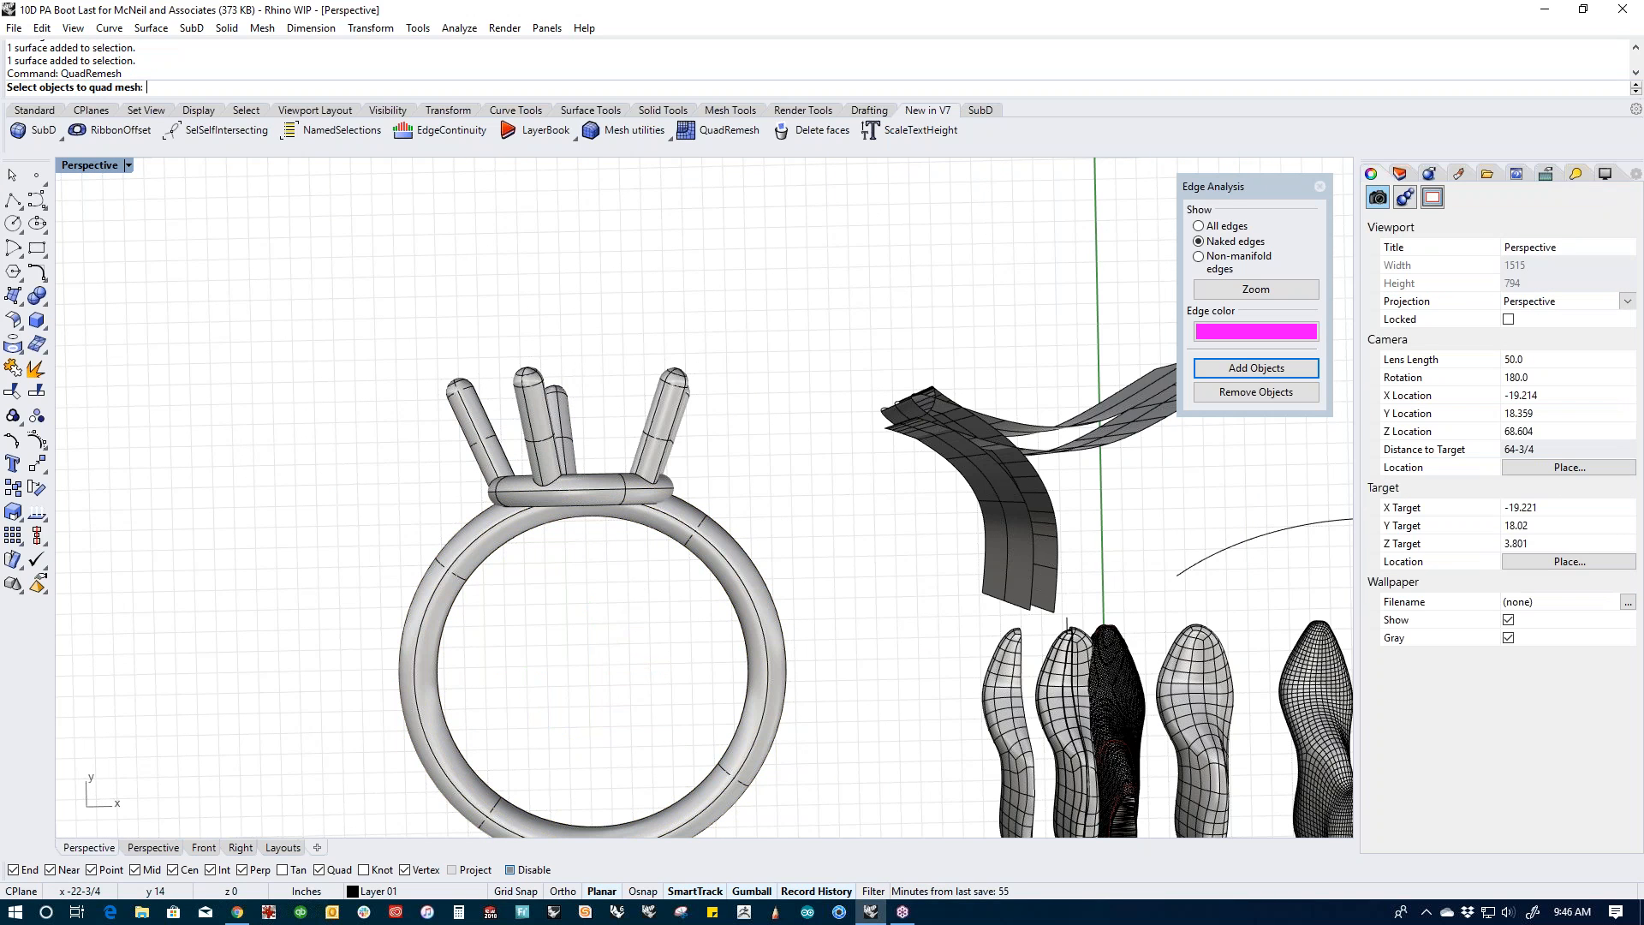
click(659, 464)
key(Return)
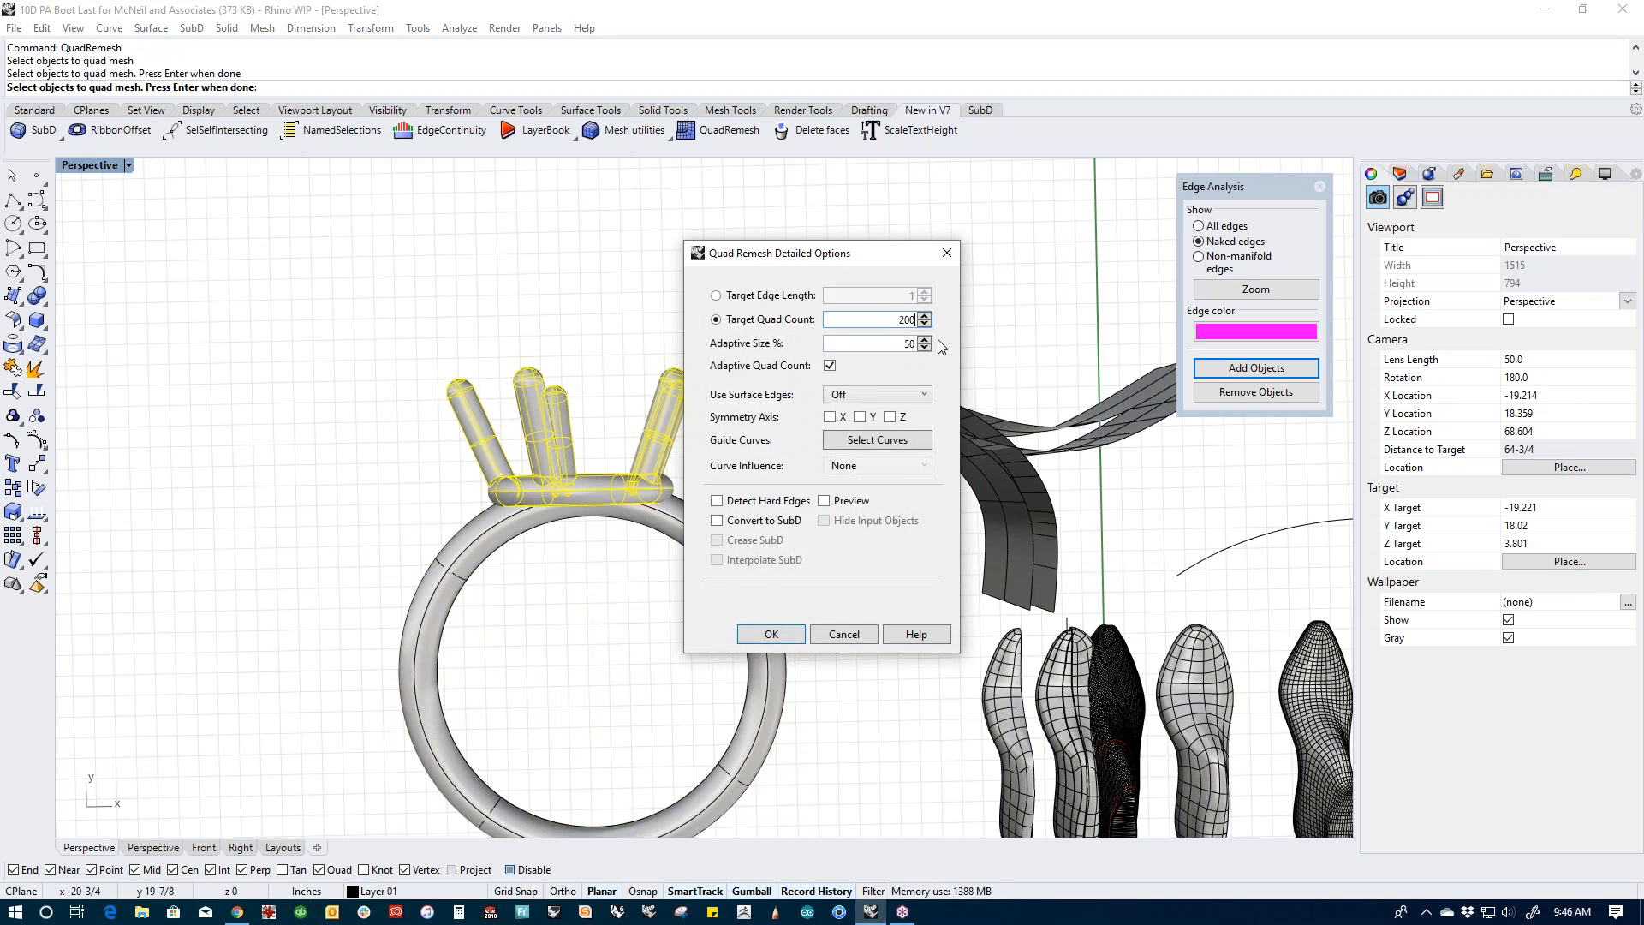
click(906, 343)
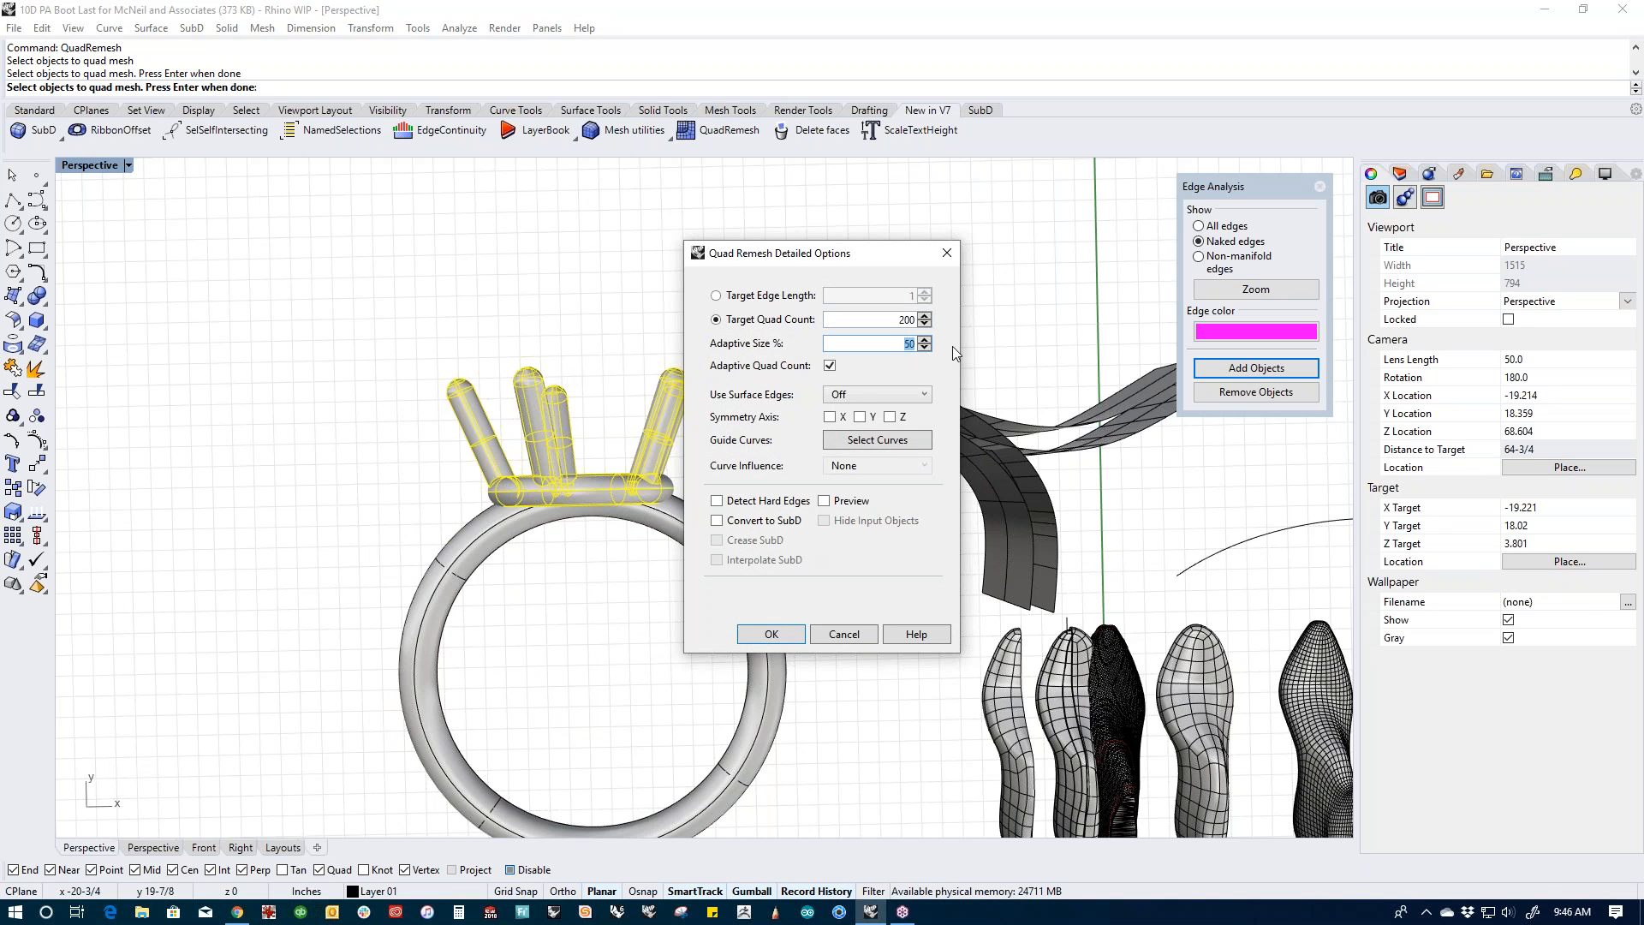
click(758, 631)
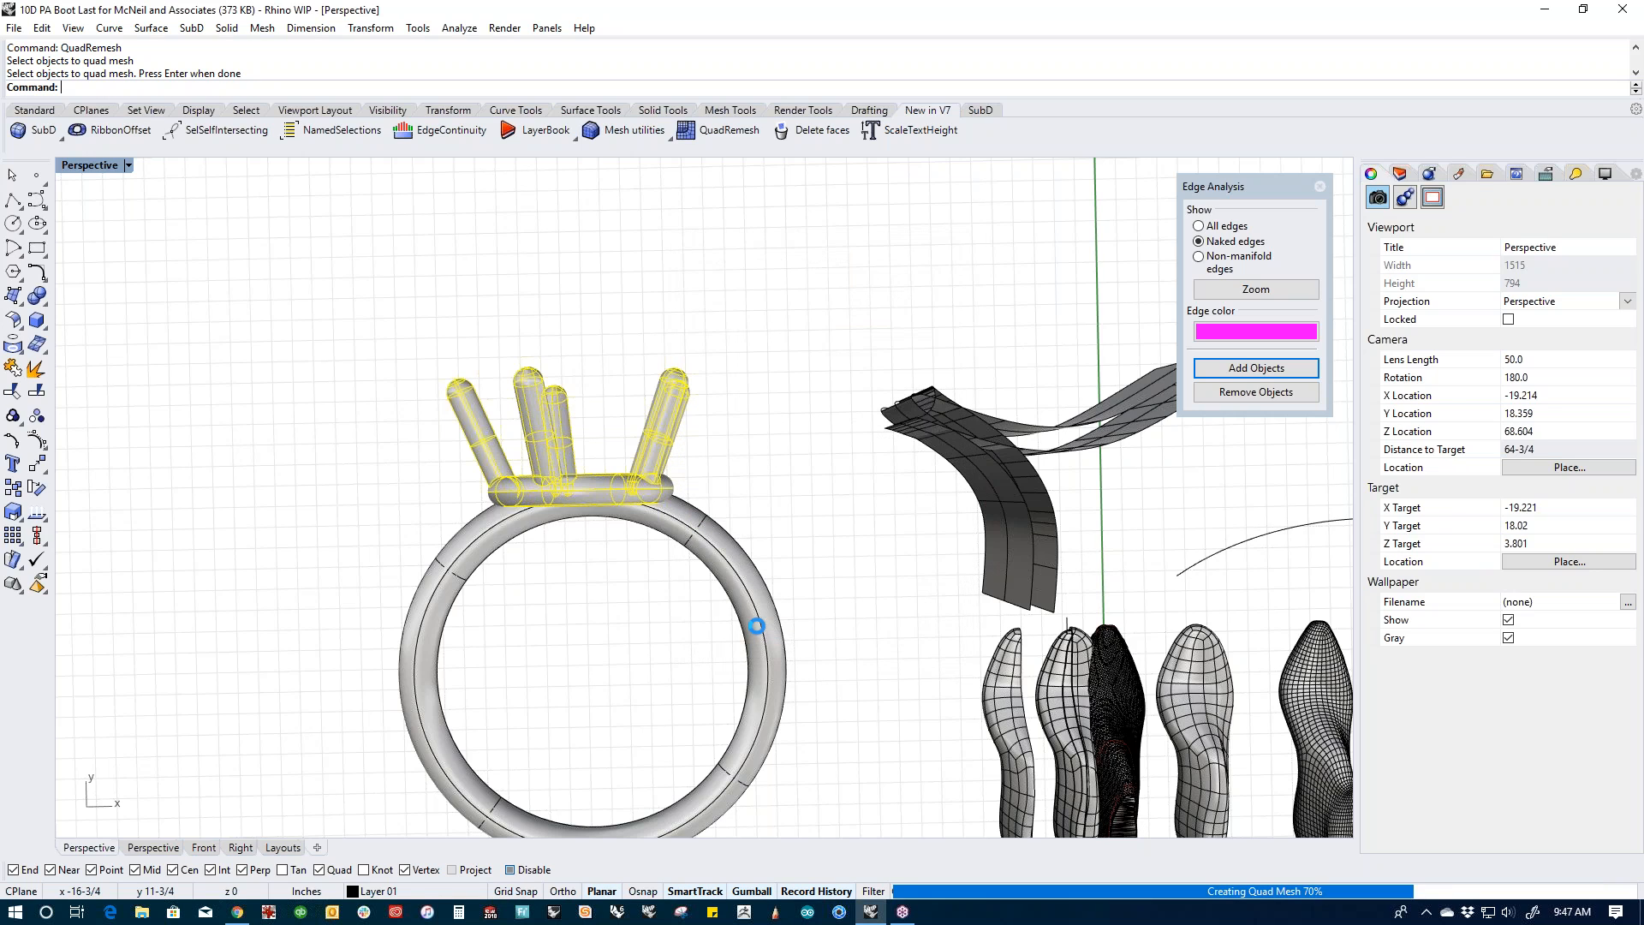
Step: Try a QuadRemesh of the large ring band with a target quad count of 200 and an adaptive size of 20%
click(752, 597)
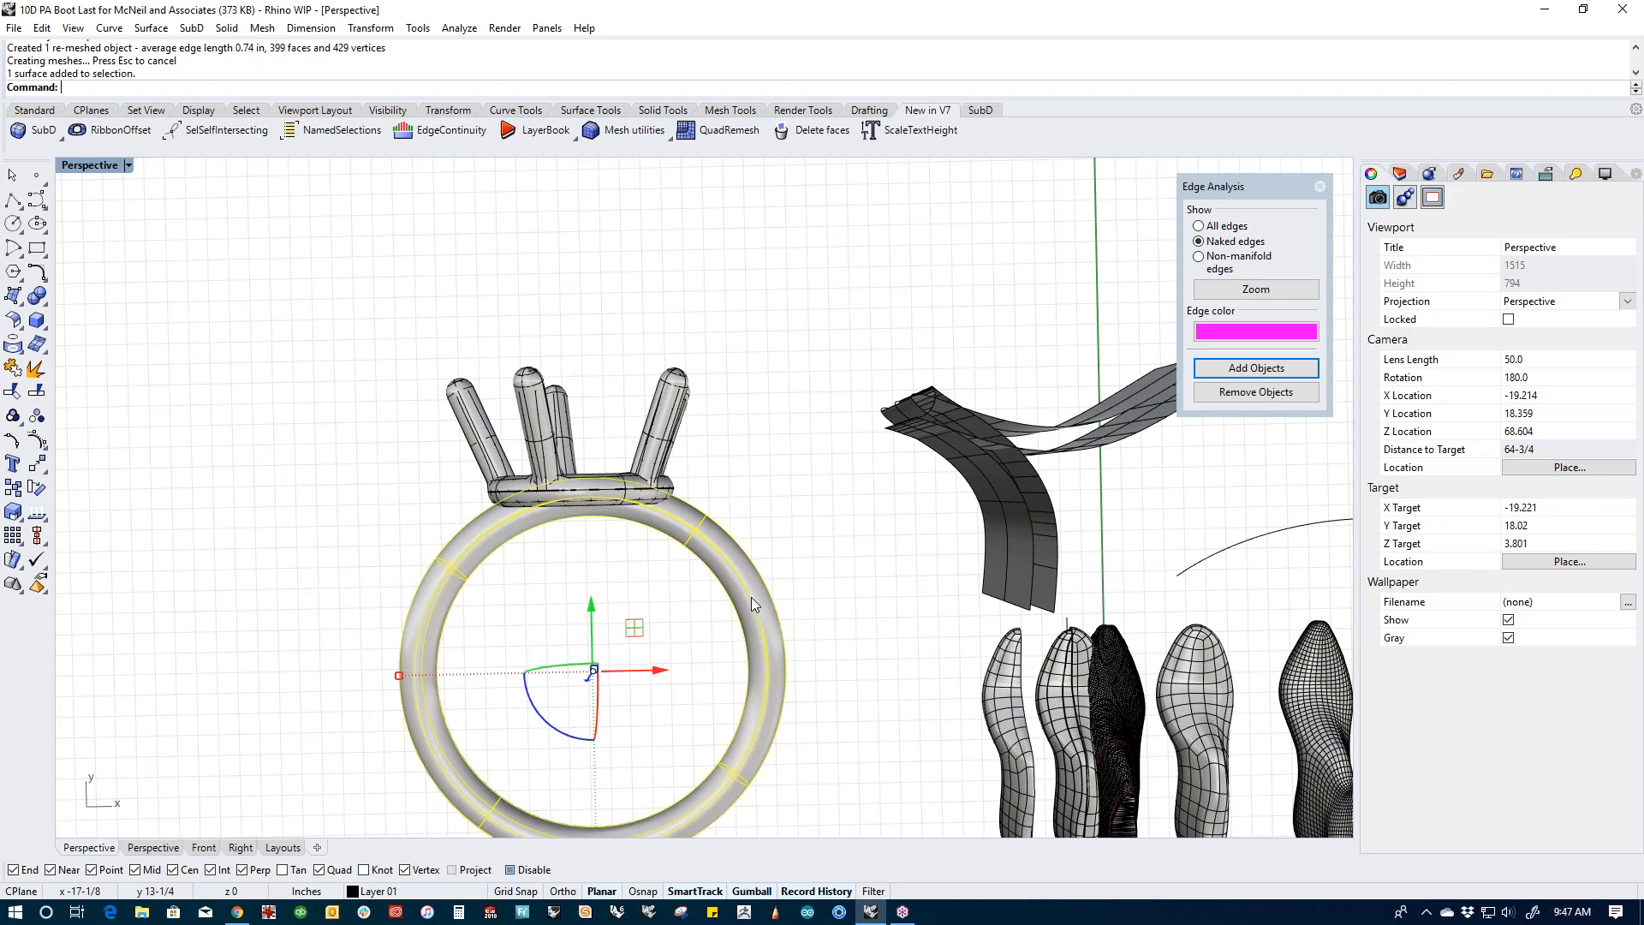
key(Return)
click(561, 579)
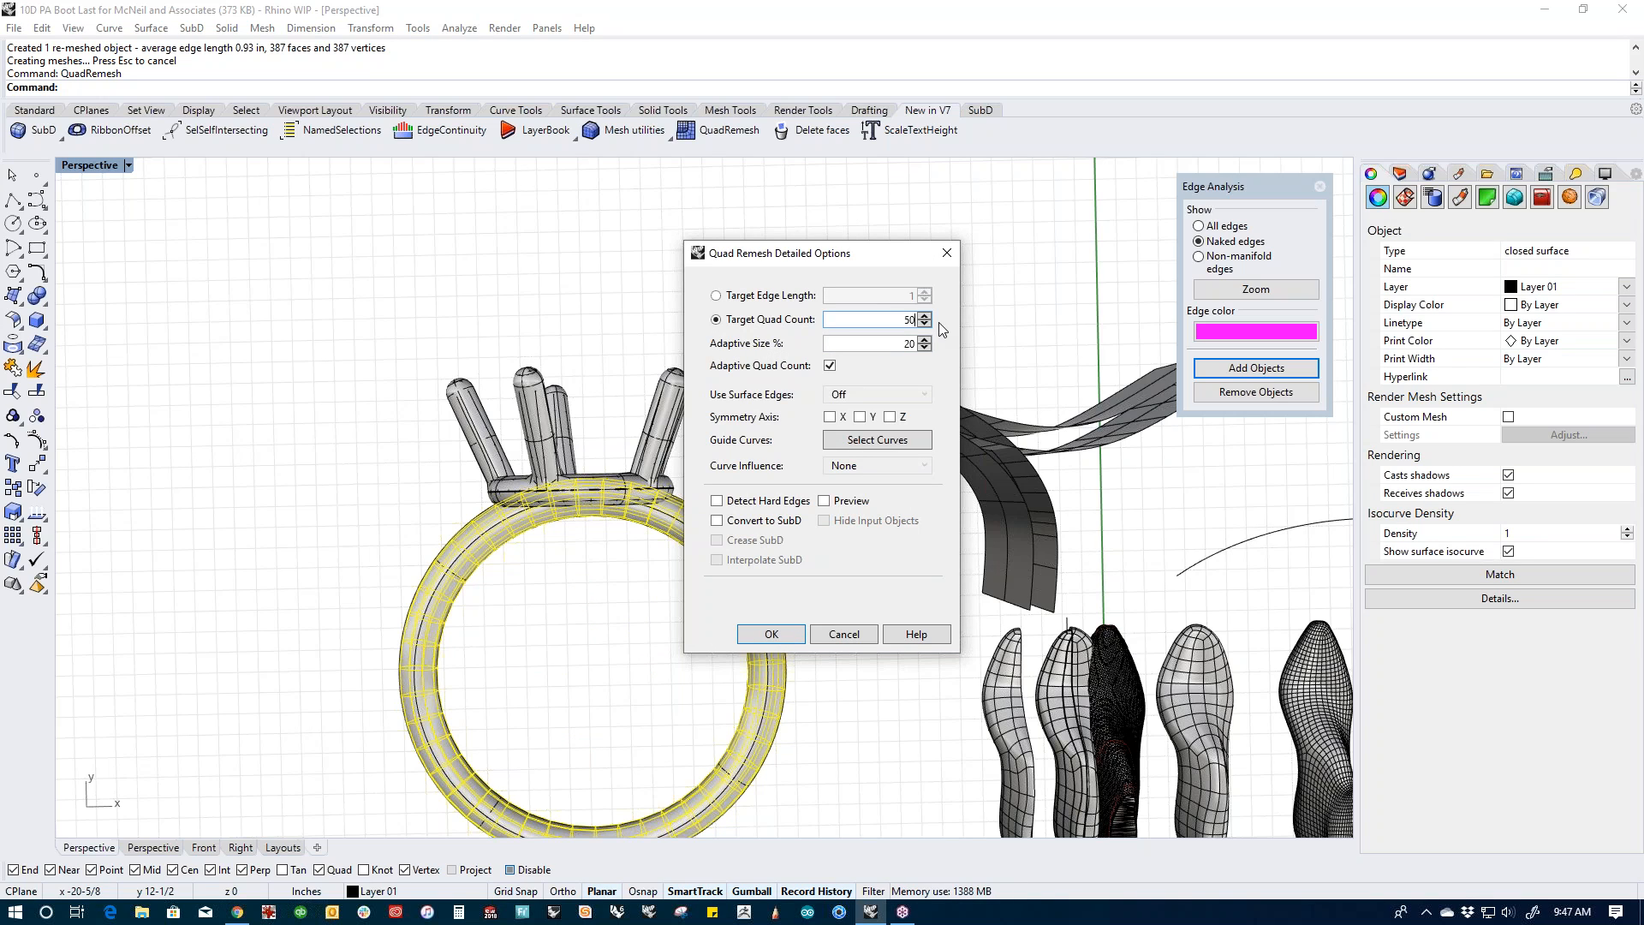
Step: Try a remesh with 50 target quads and 10% adaptive size, cancel it, and undo the band's previous QuadRemesh
text(50)
key(Tab)
text(10)
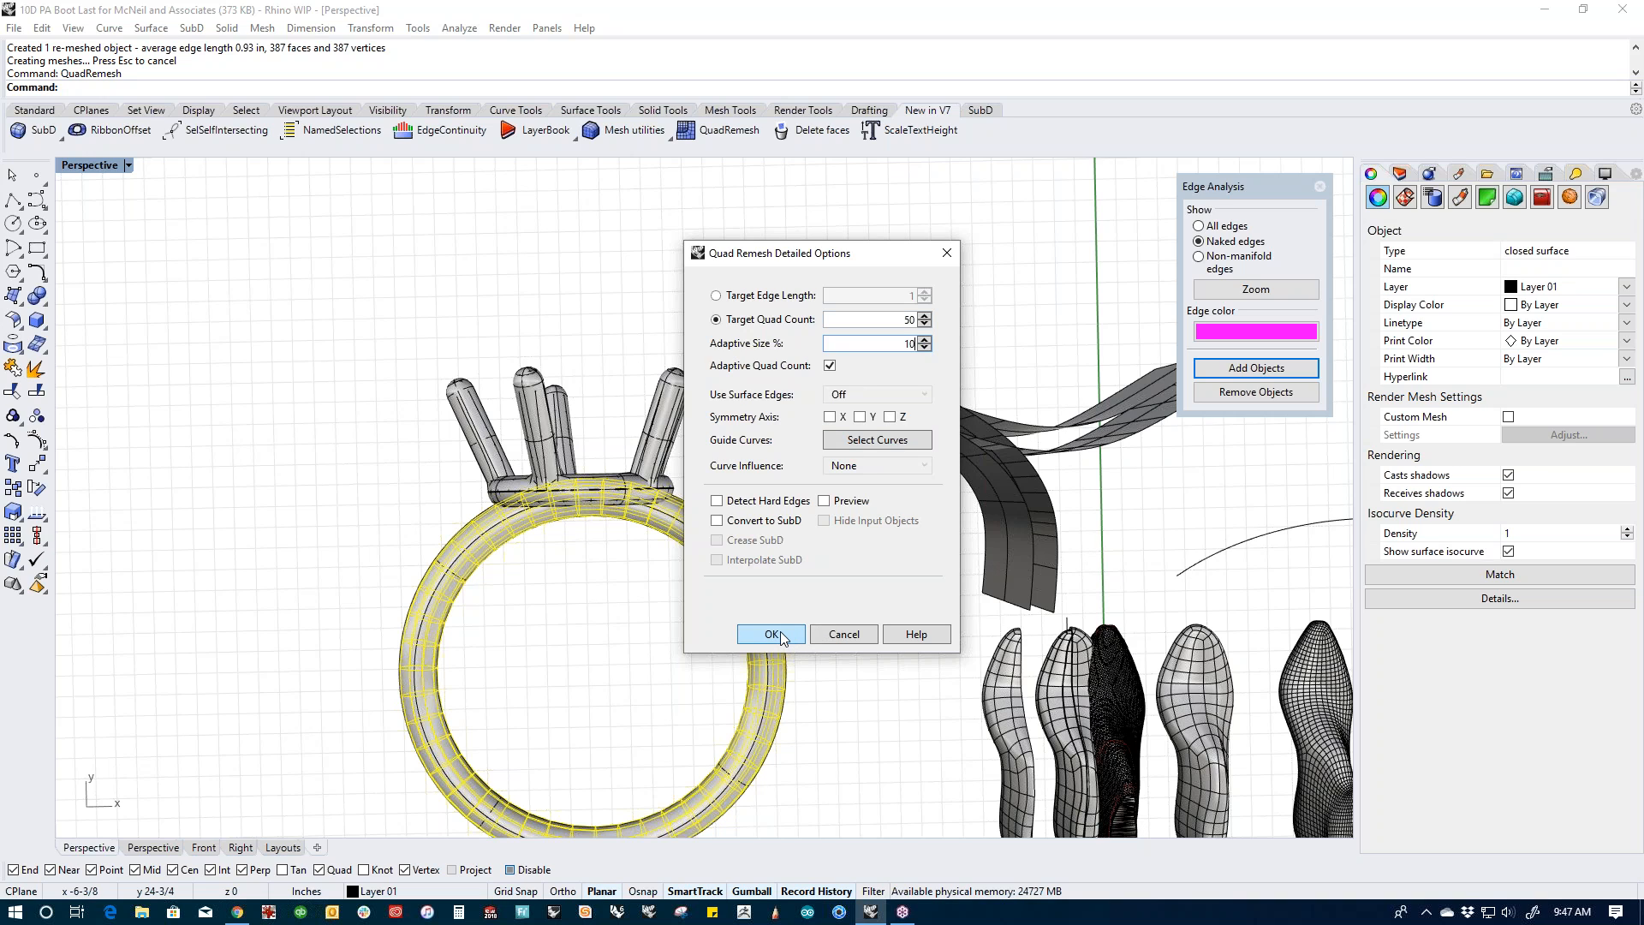
click(840, 634)
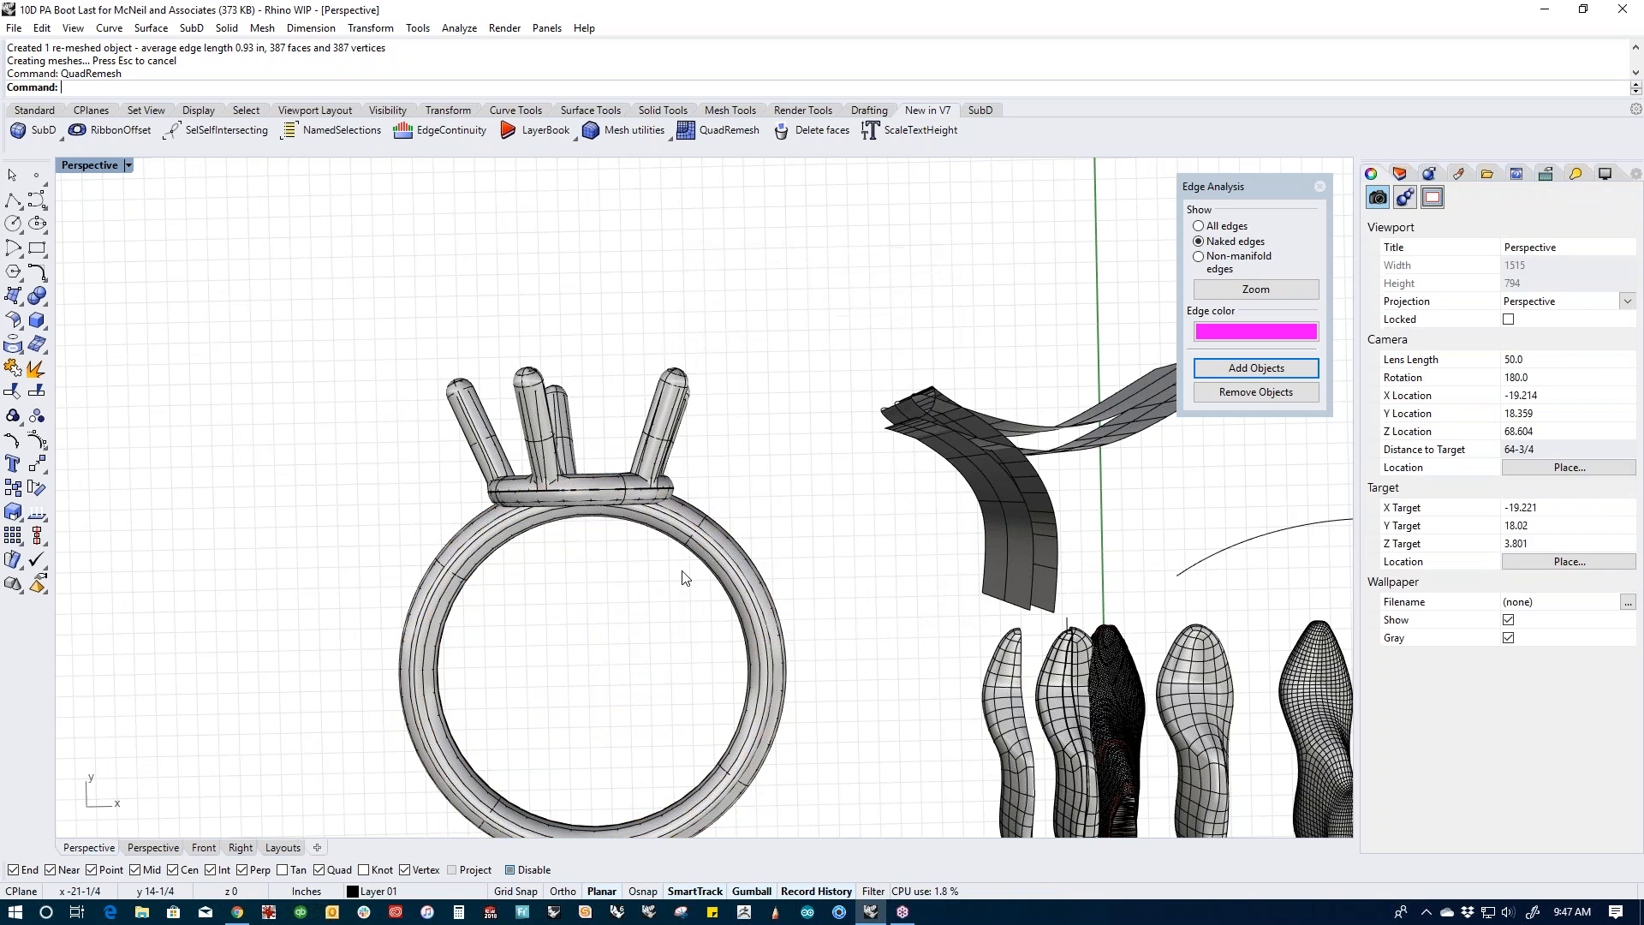
click(702, 569)
click(695, 612)
key(ctrl+z)
Step: QuadRemesh the ring band surface with a target quad count of 50 and an adaptive size of 50%
right_click(704, 609)
click(733, 600)
right_click(699, 602)
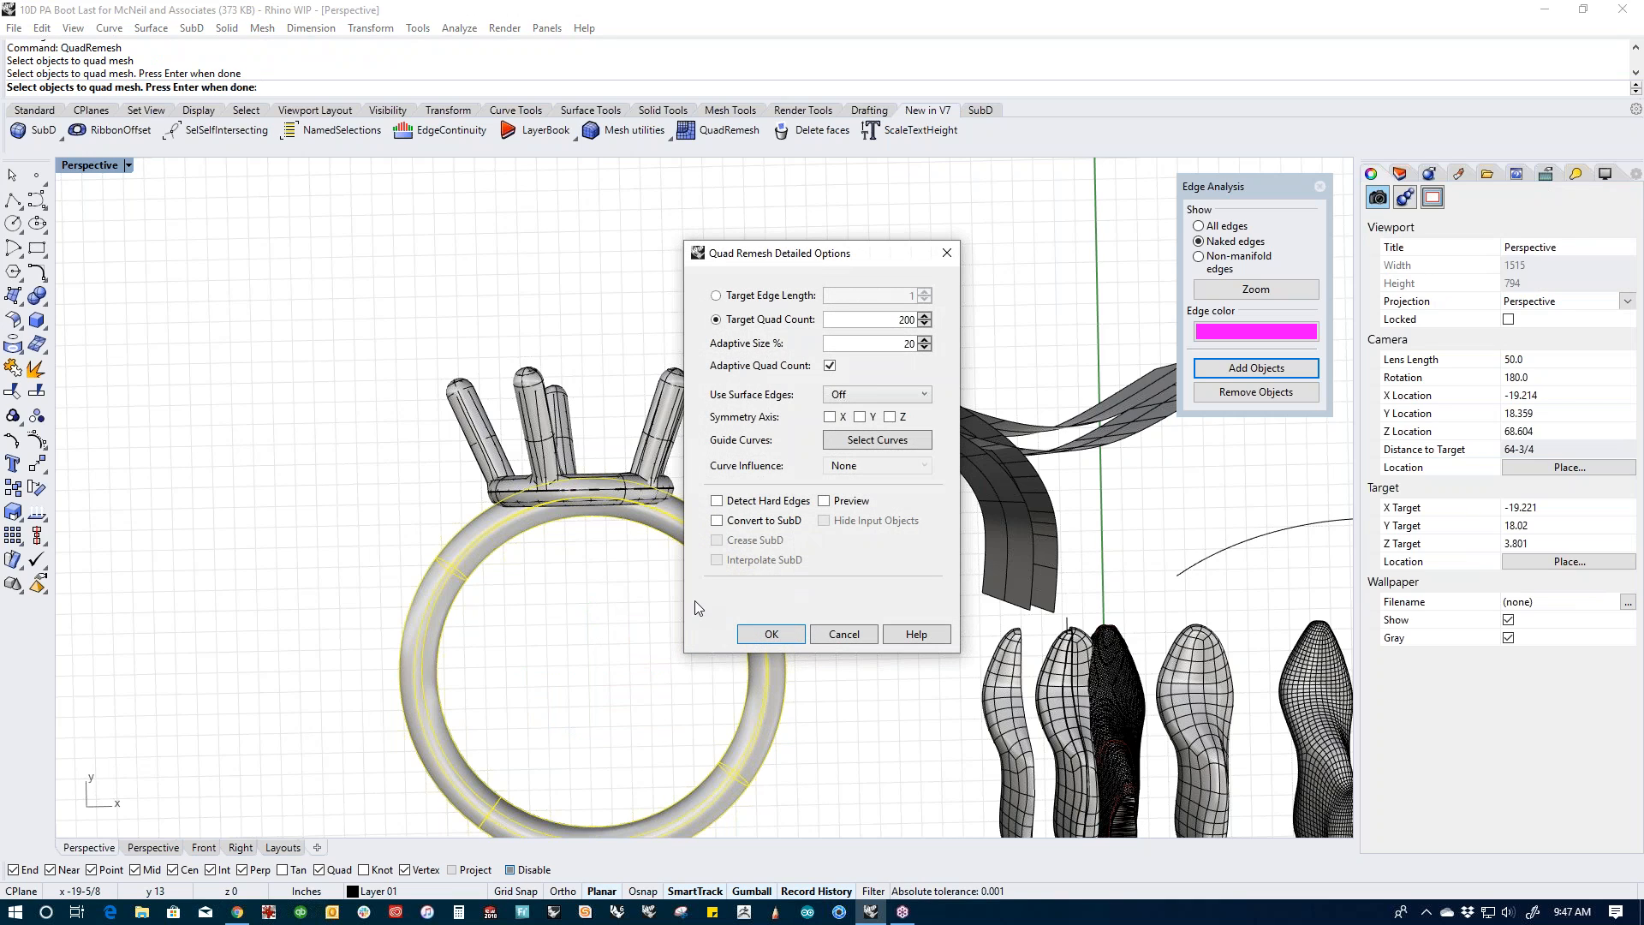
text(50)
key(Tab)
text(50)
click(771, 634)
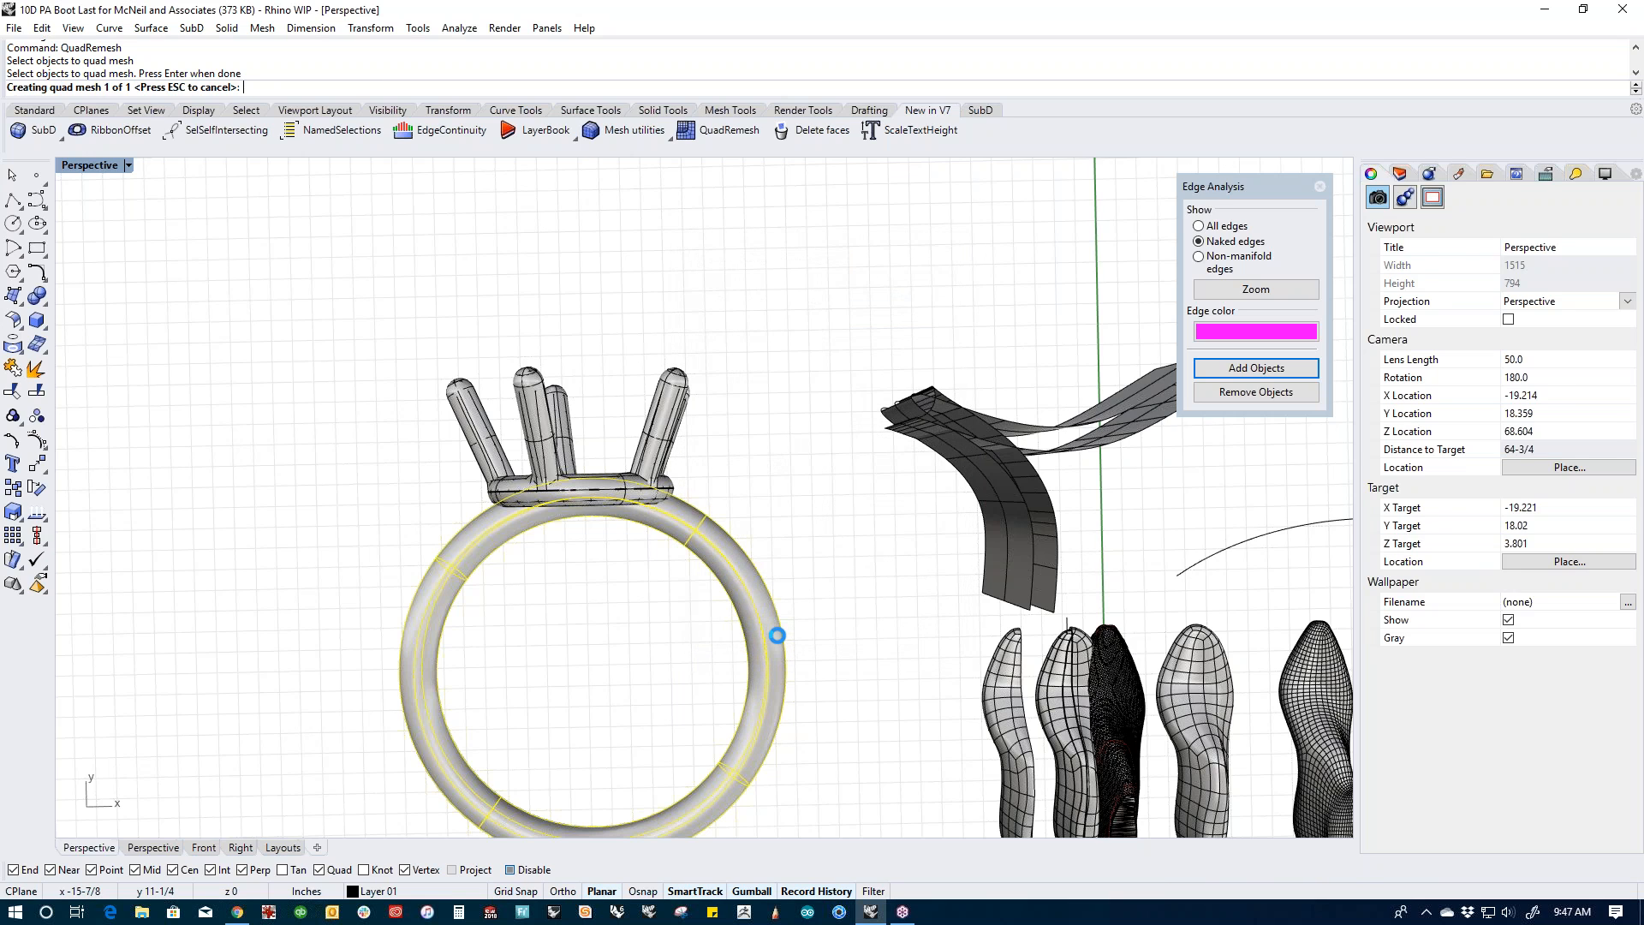
Step: Move the band mesh and the prong head mesh together along the X axis into the empty area beside the original ring
shift+right_drag(694, 653, 800, 599)
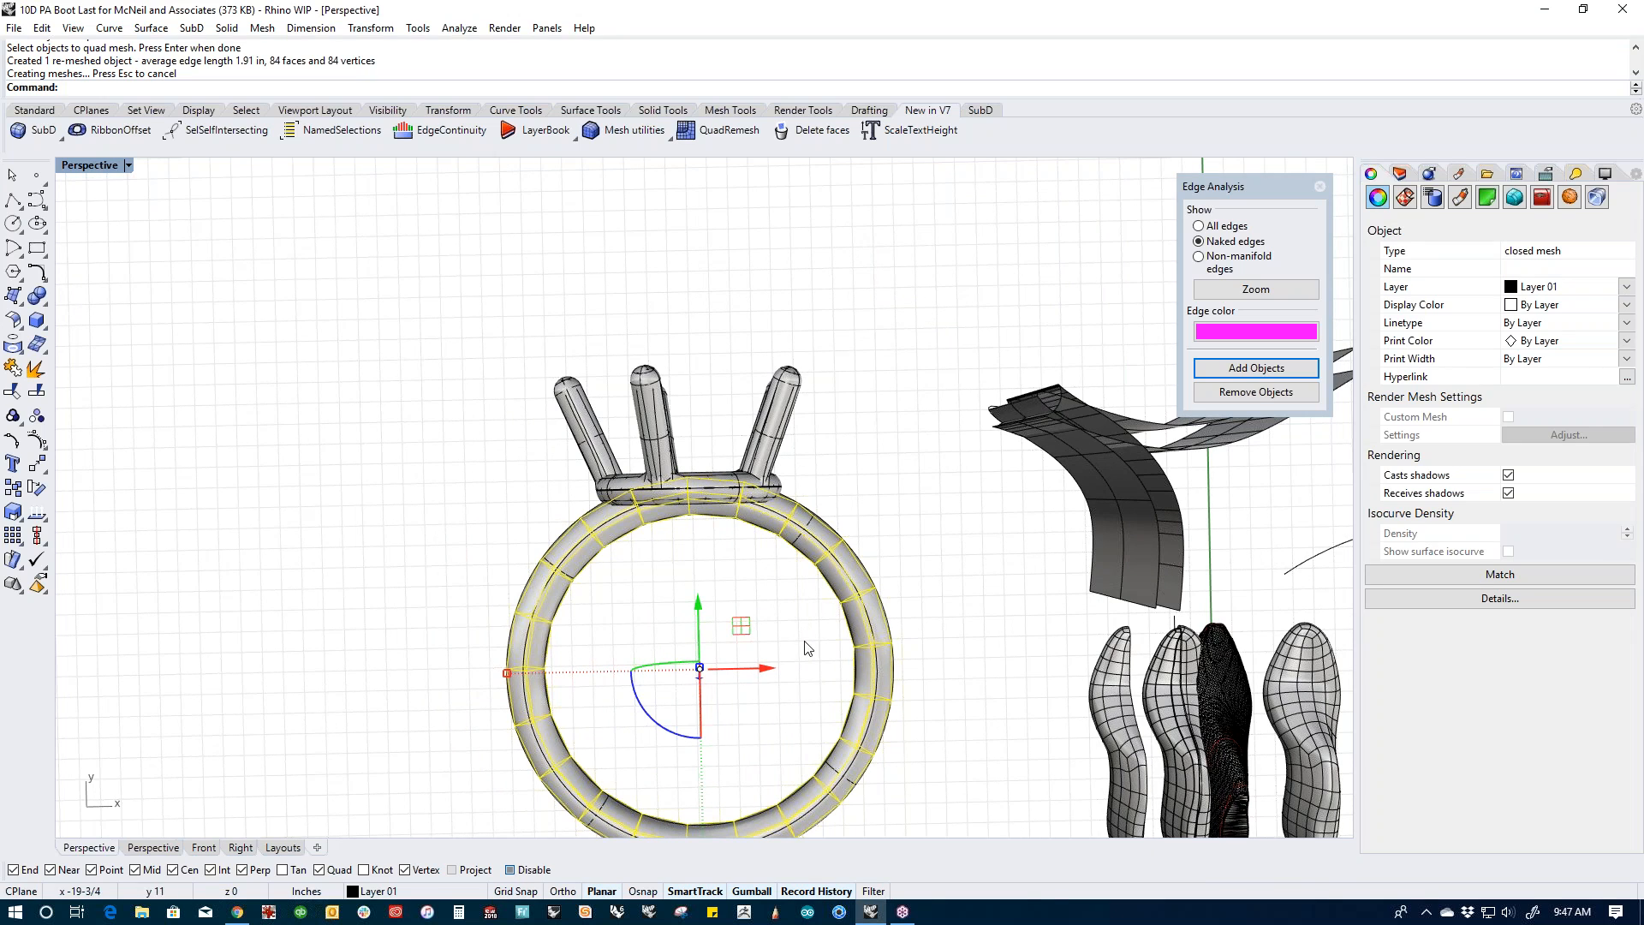
click(779, 459)
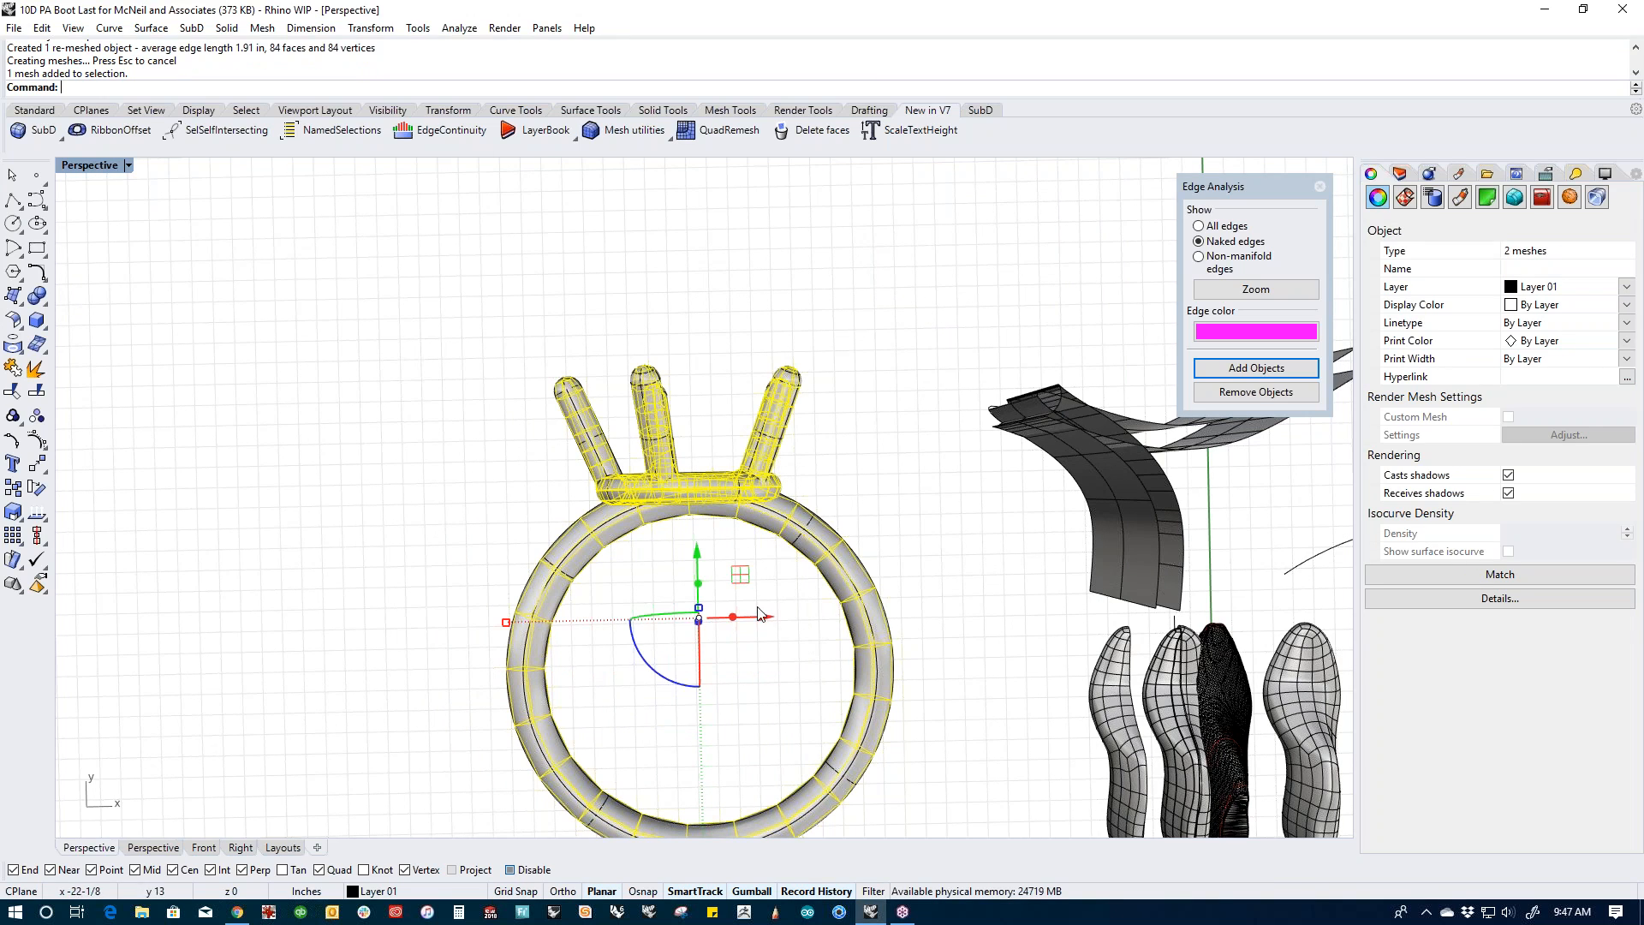
drag(765, 618, 283, 628)
key(alt)
shift+right_drag(406, 475, 697, 434)
key(Escape)
Step: Convert the band mesh and the prong head mesh to separate SubDs, keeping the input meshes
drag(741, 529, 611, 634)
text(t)
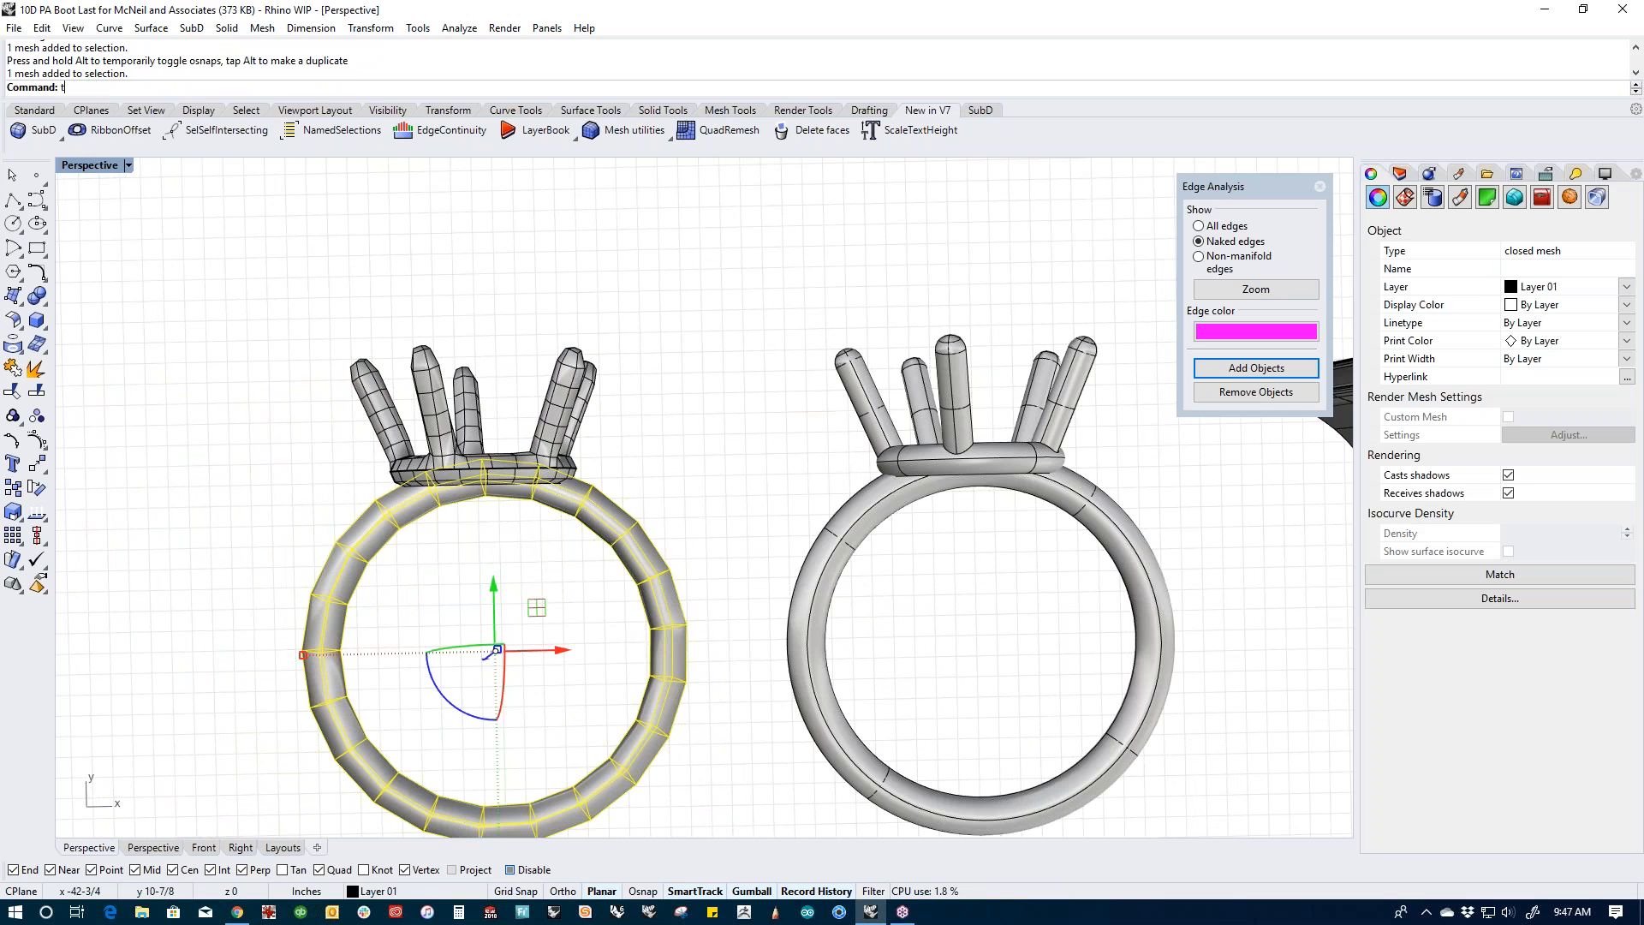
text(oSubD)
key(Return)
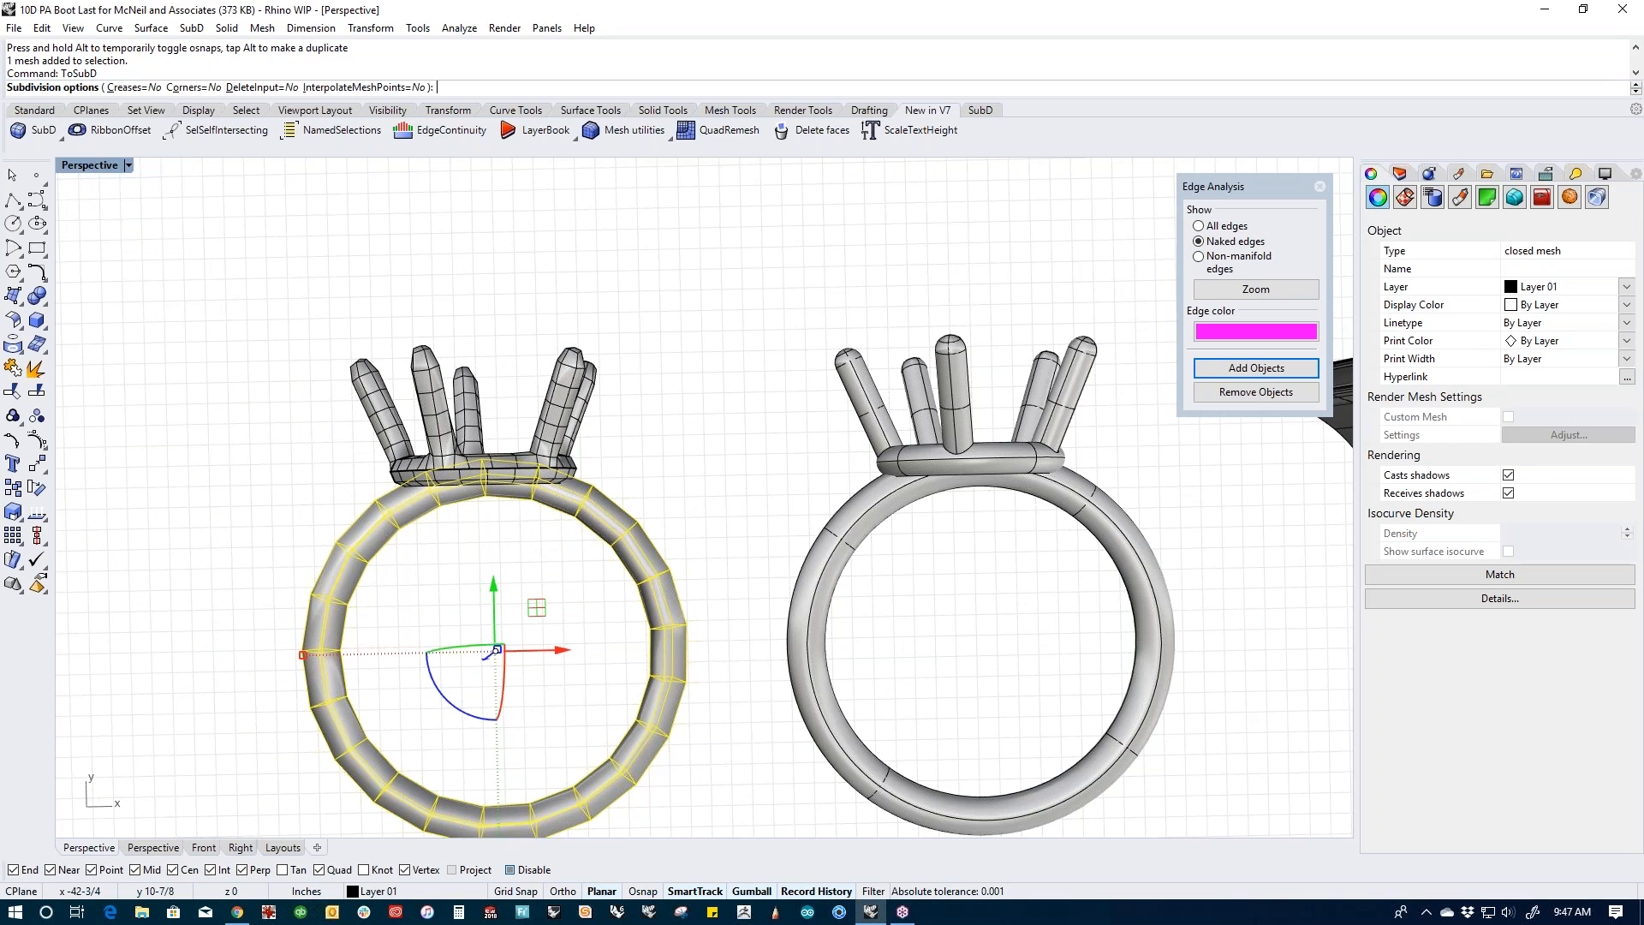
key(Return)
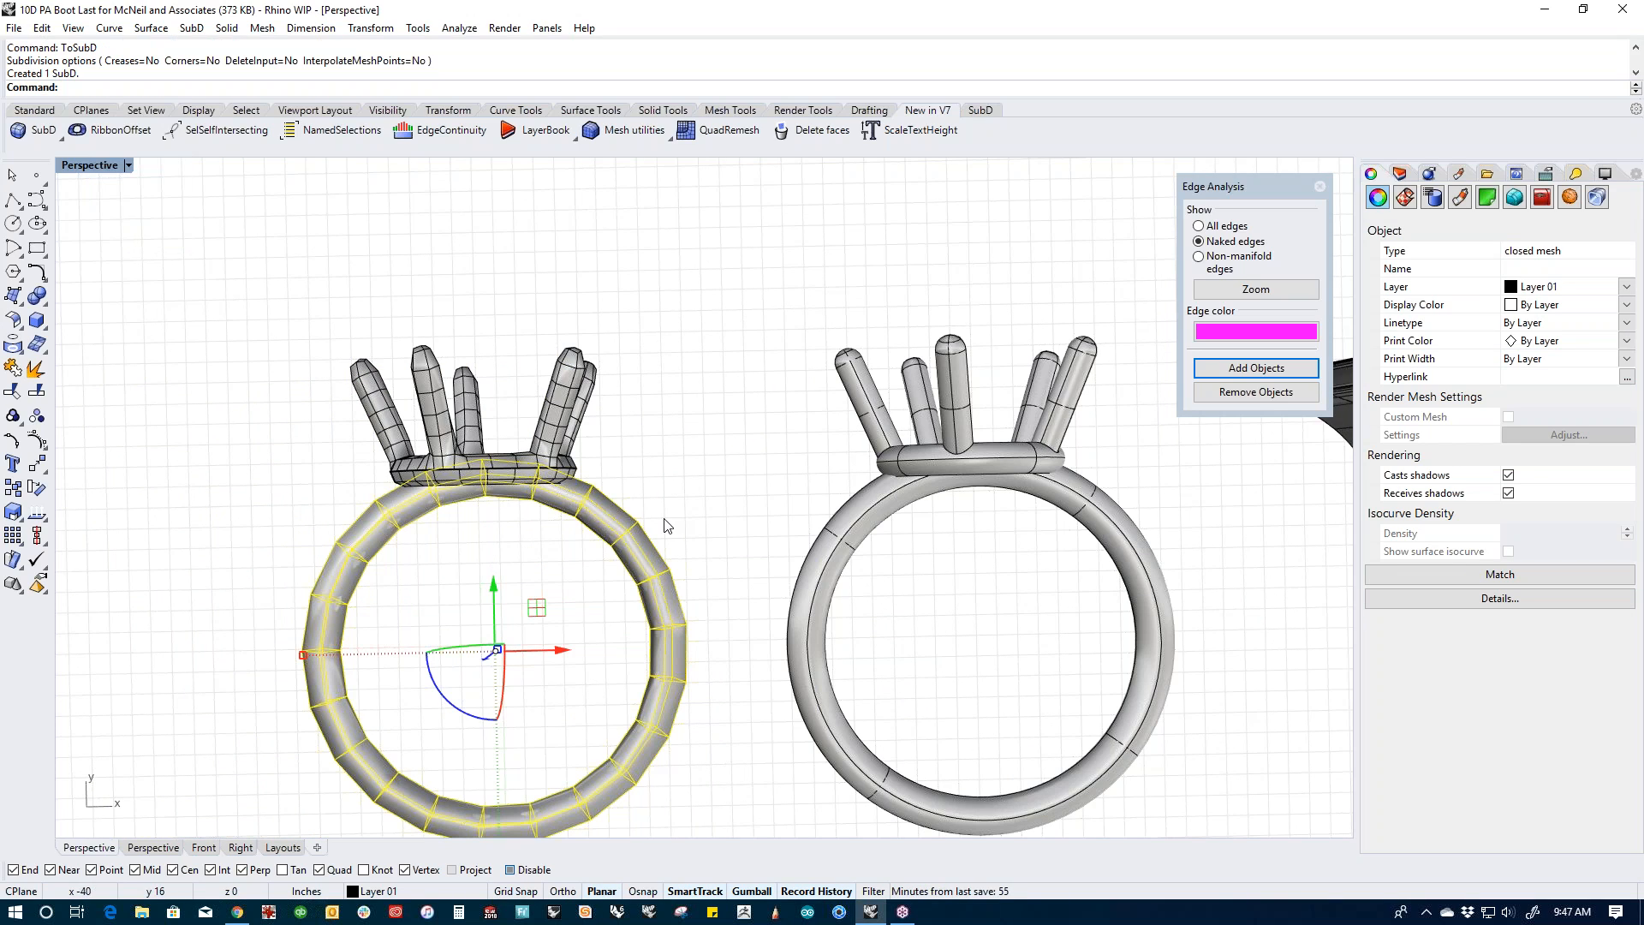
click(572, 424)
key(Return)
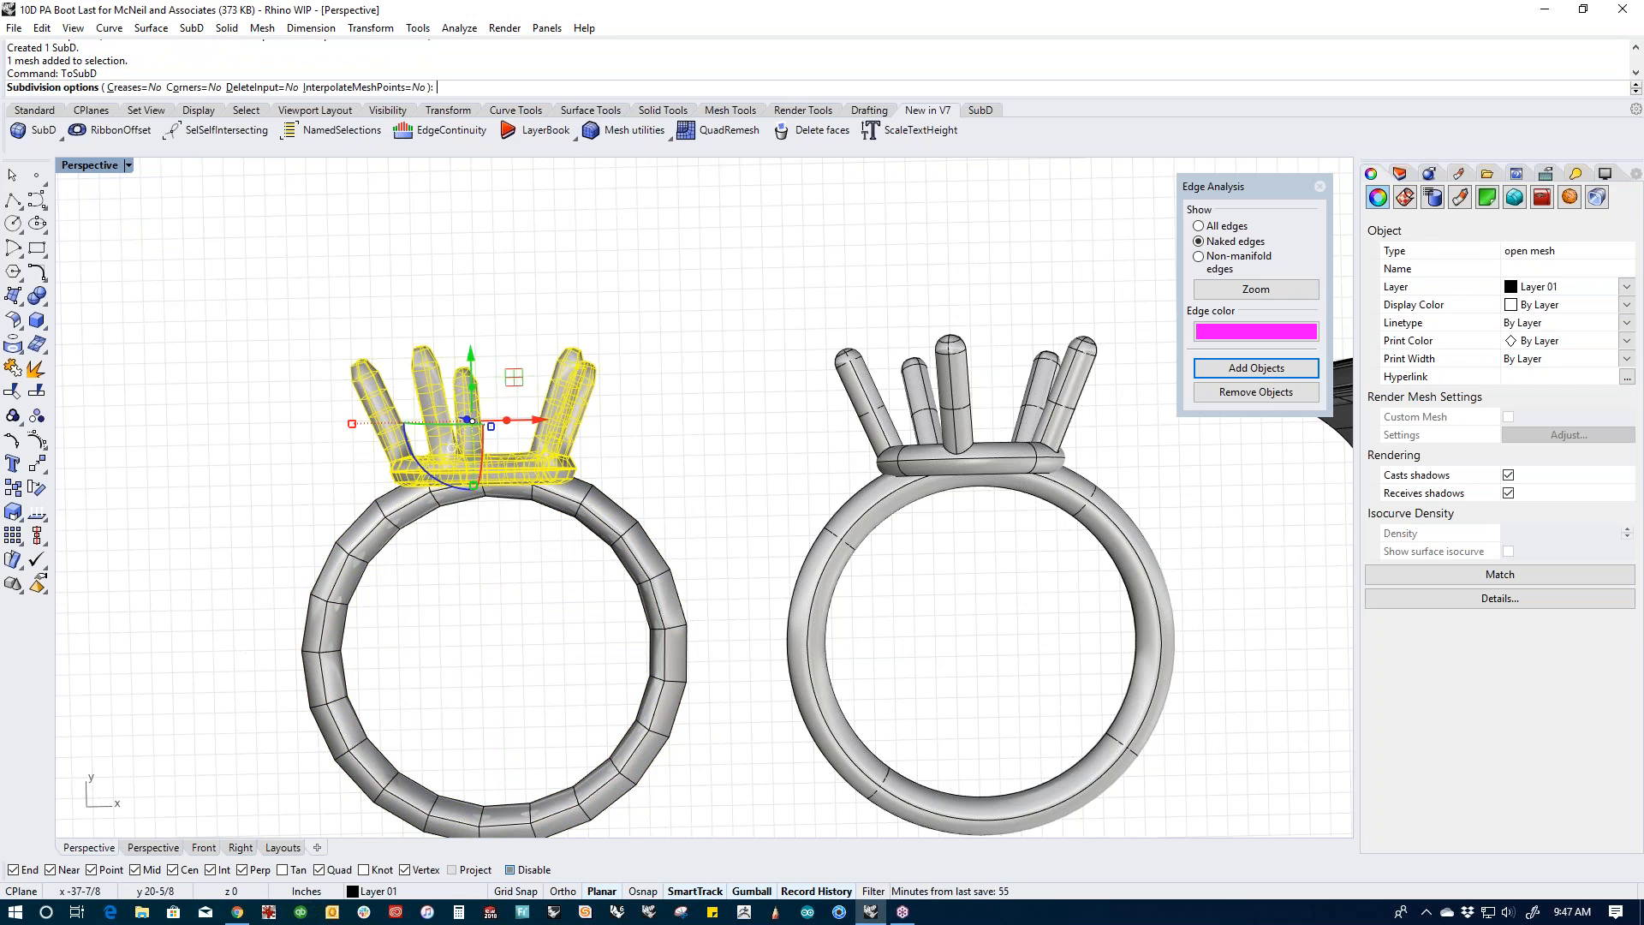
key(Return)
Step: Select all SubDs, deselect the boot last ones, and move the ring's band and prong head SubDs along X beside the meshes
text(SelSubD)
key(Return)
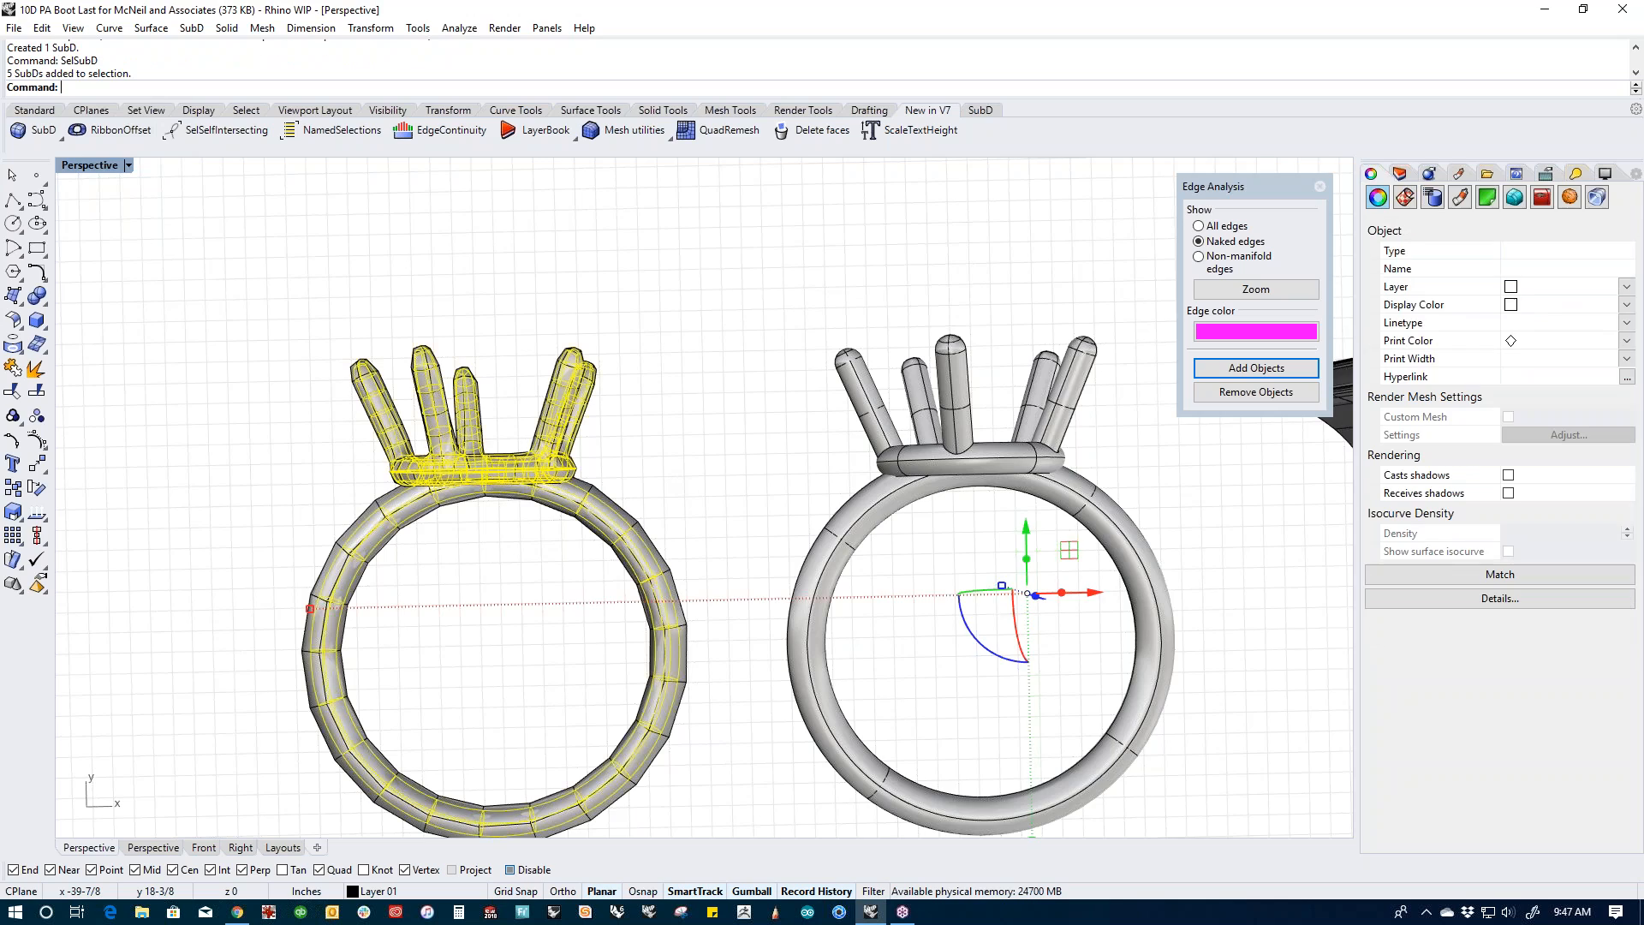
scroll(840, 620, down, 1)
scroll(1051, 617, down, 4)
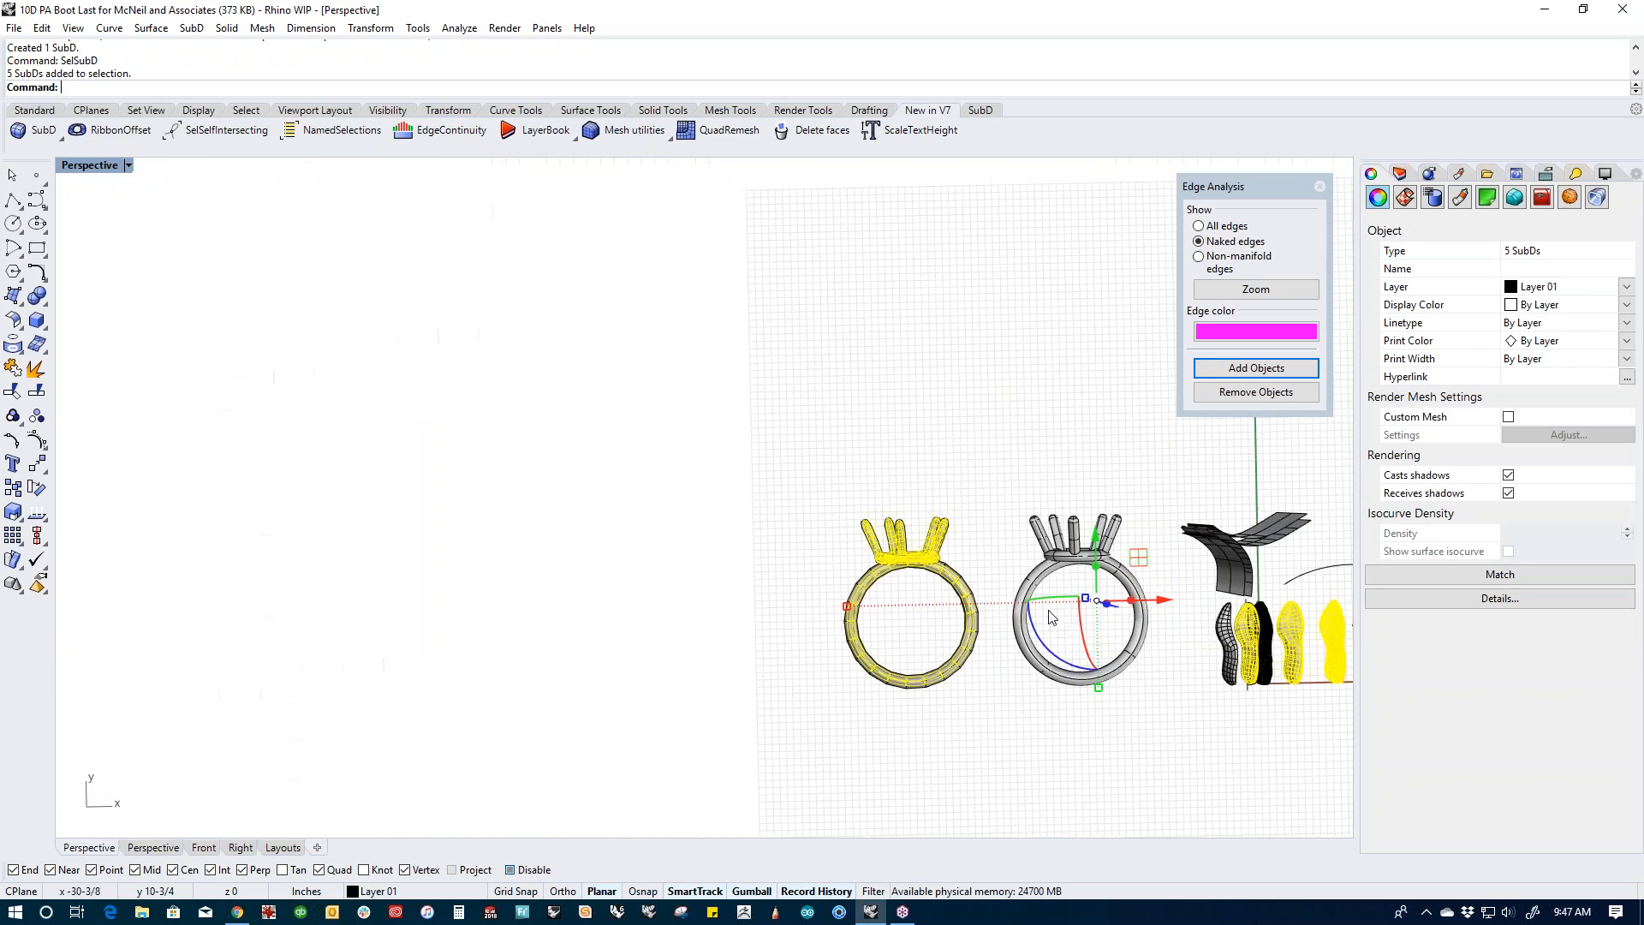
shift+right_drag(1049, 611, 577, 550)
ctrl+drag(672, 396, 964, 651)
scroll(454, 537, up, 8)
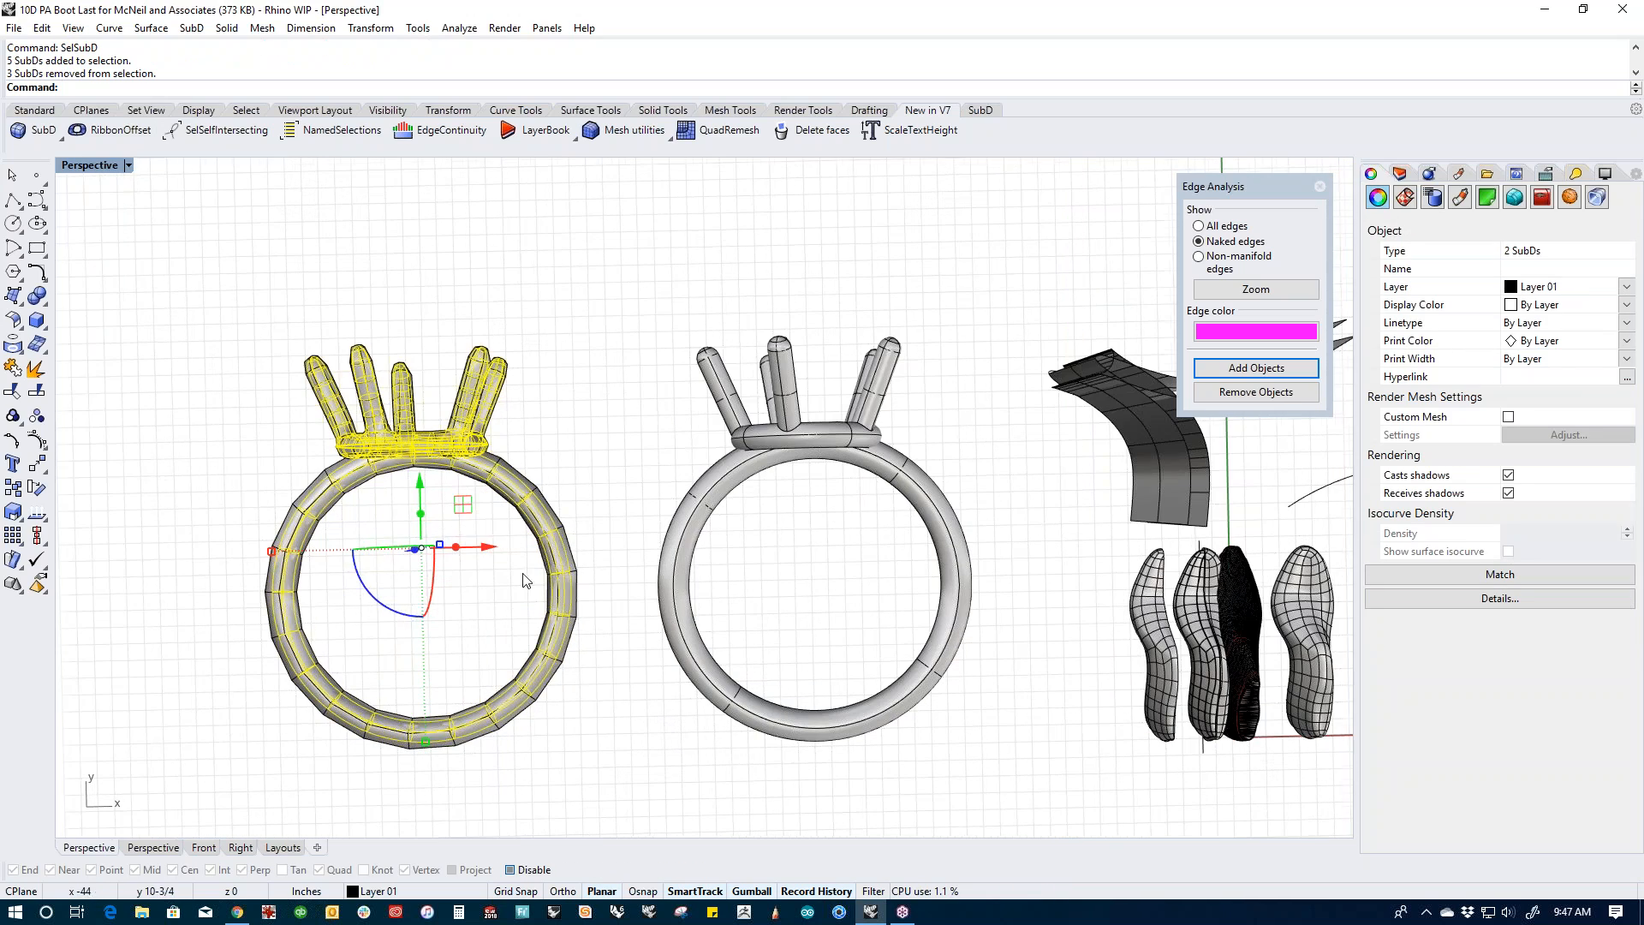
alt+drag(483, 547, 137, 554)
shift+right_drag(255, 583, 965, 666)
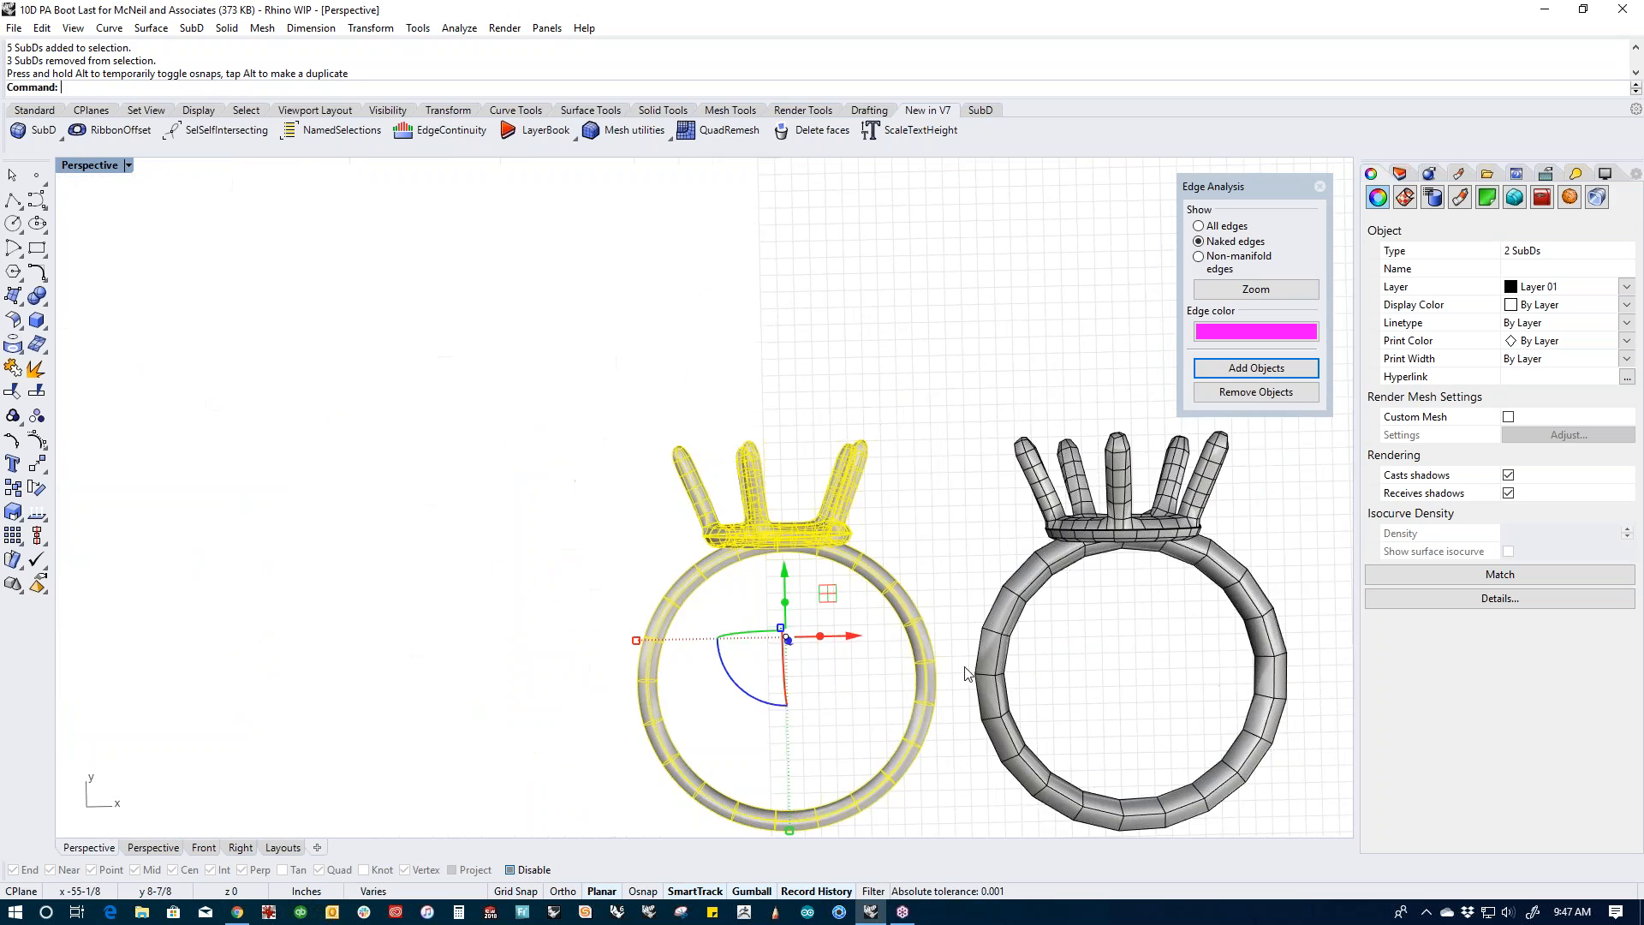
scroll(923, 563, up, 6)
click(883, 556)
shift+right_drag(864, 578, 778, 529)
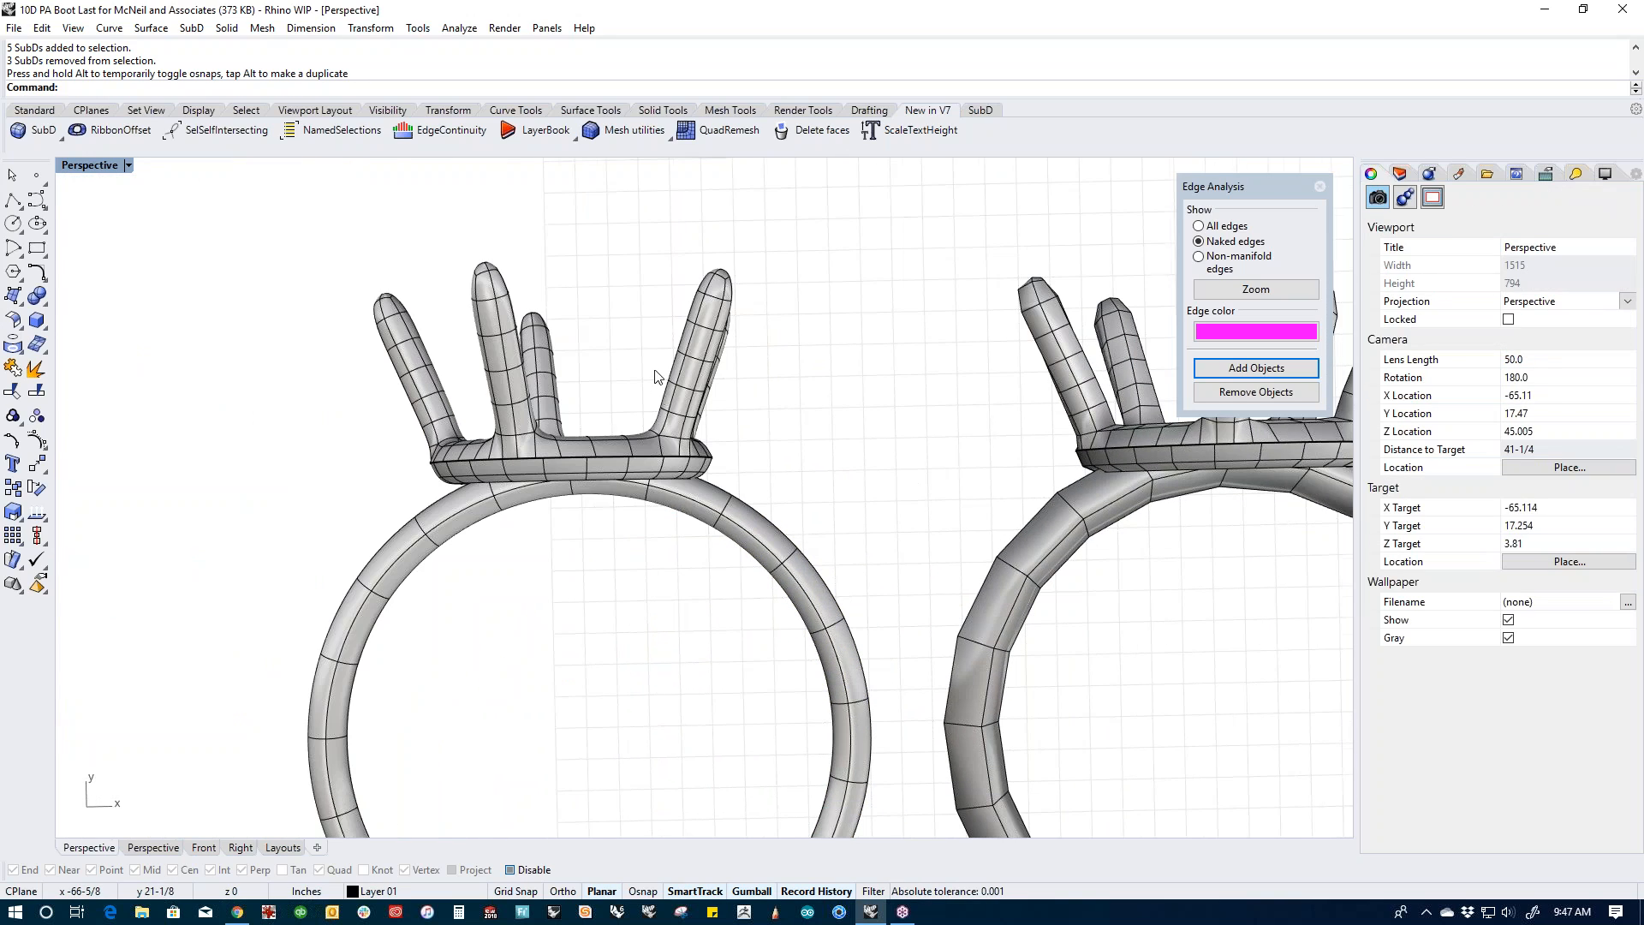
Step: Try to remove the crease from the rim edges at the right end of the prong head SubD's base
scroll(655, 371, up, 6)
scroll(701, 466, down, 6)
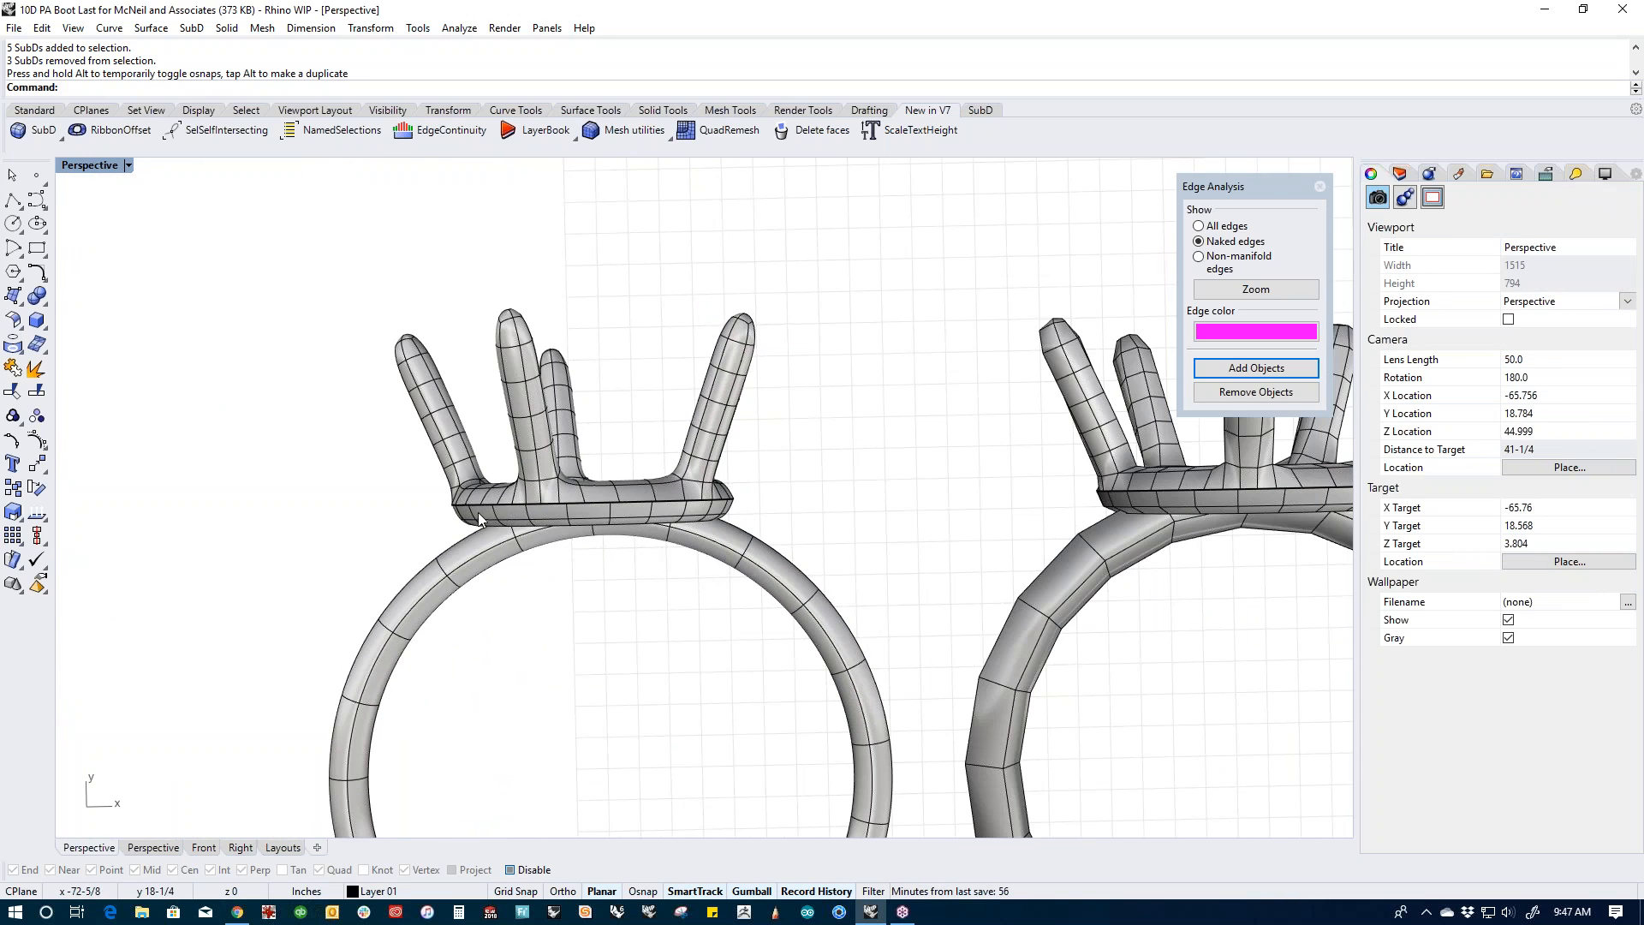
scroll(484, 493, up, 5)
scroll(801, 481, down, 5)
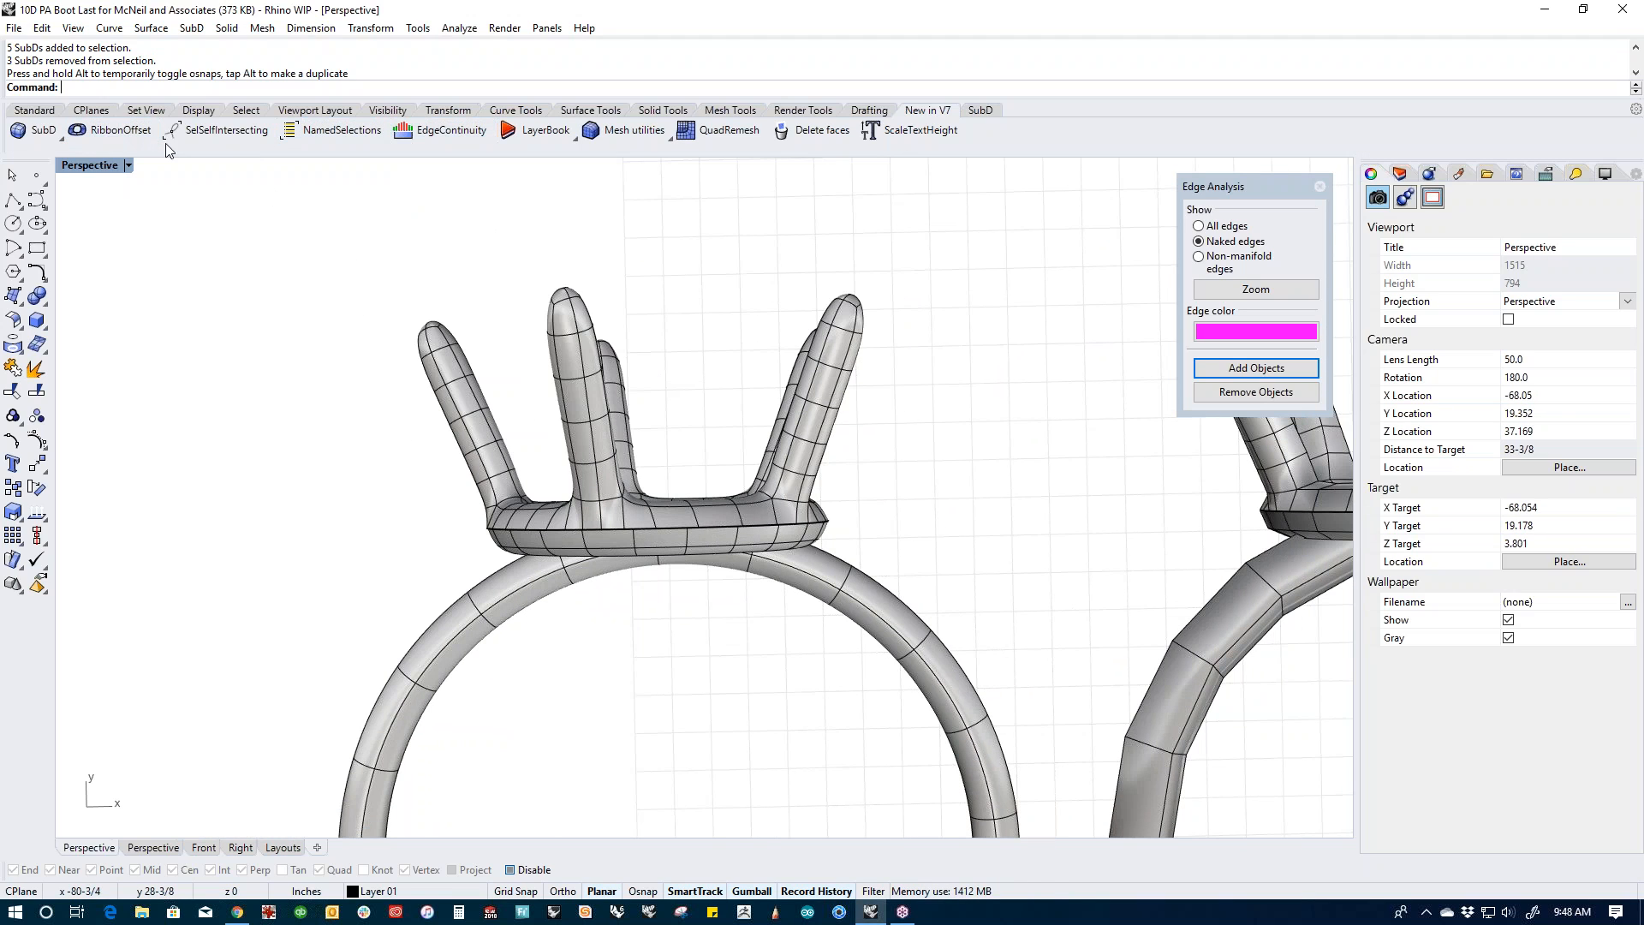
click(56, 135)
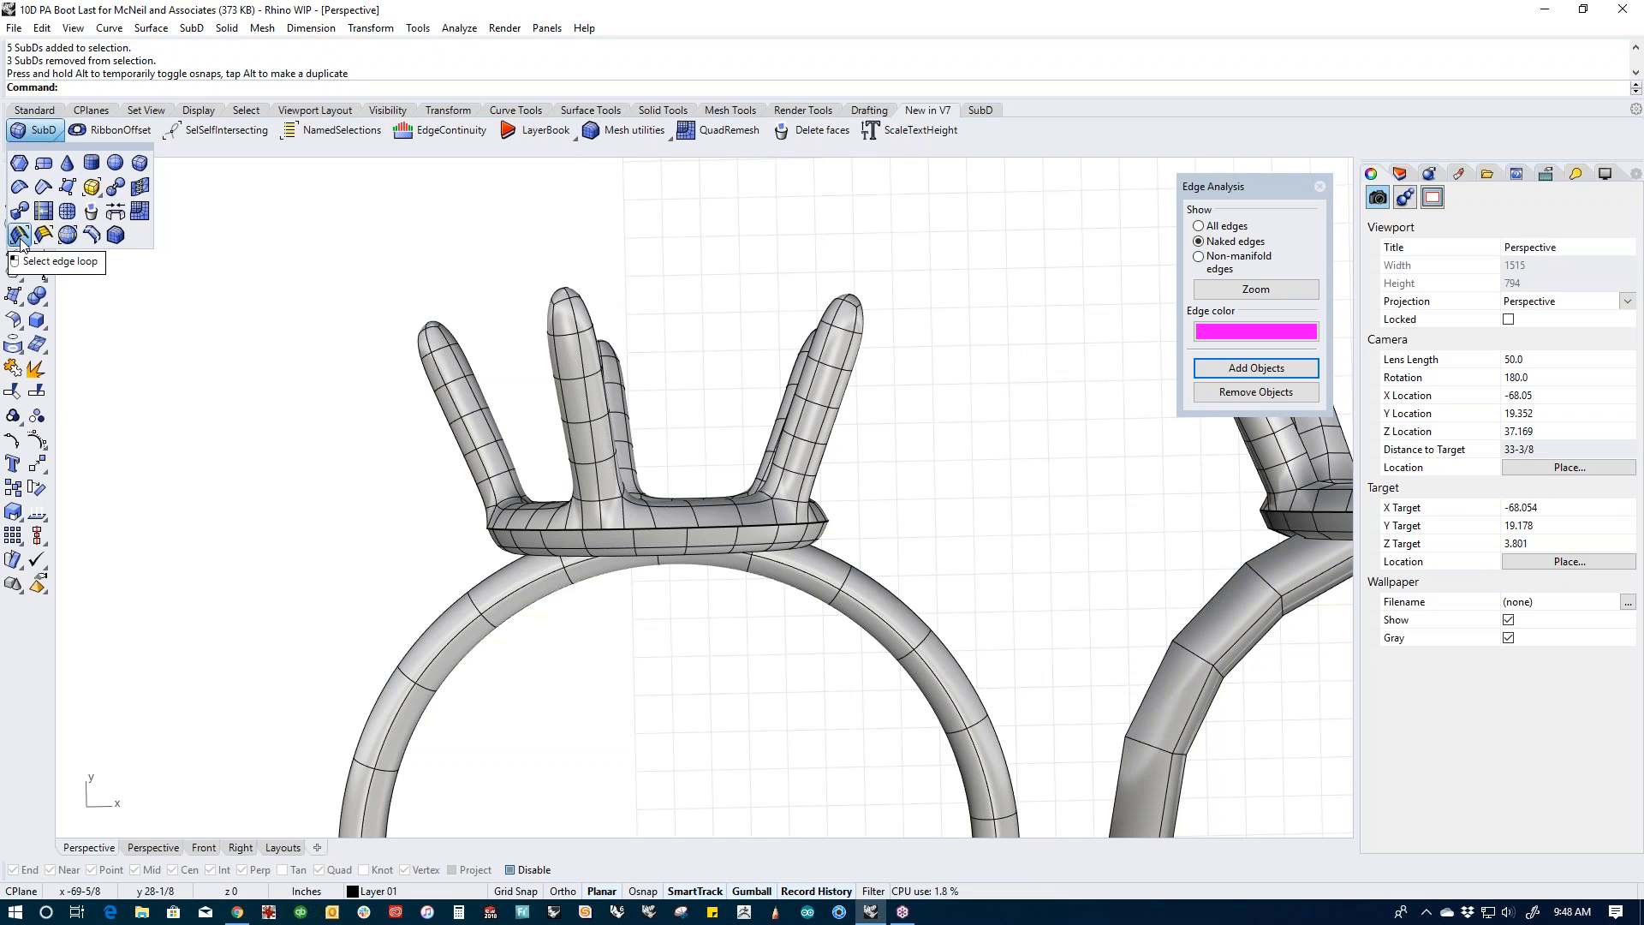
right_click(38, 192)
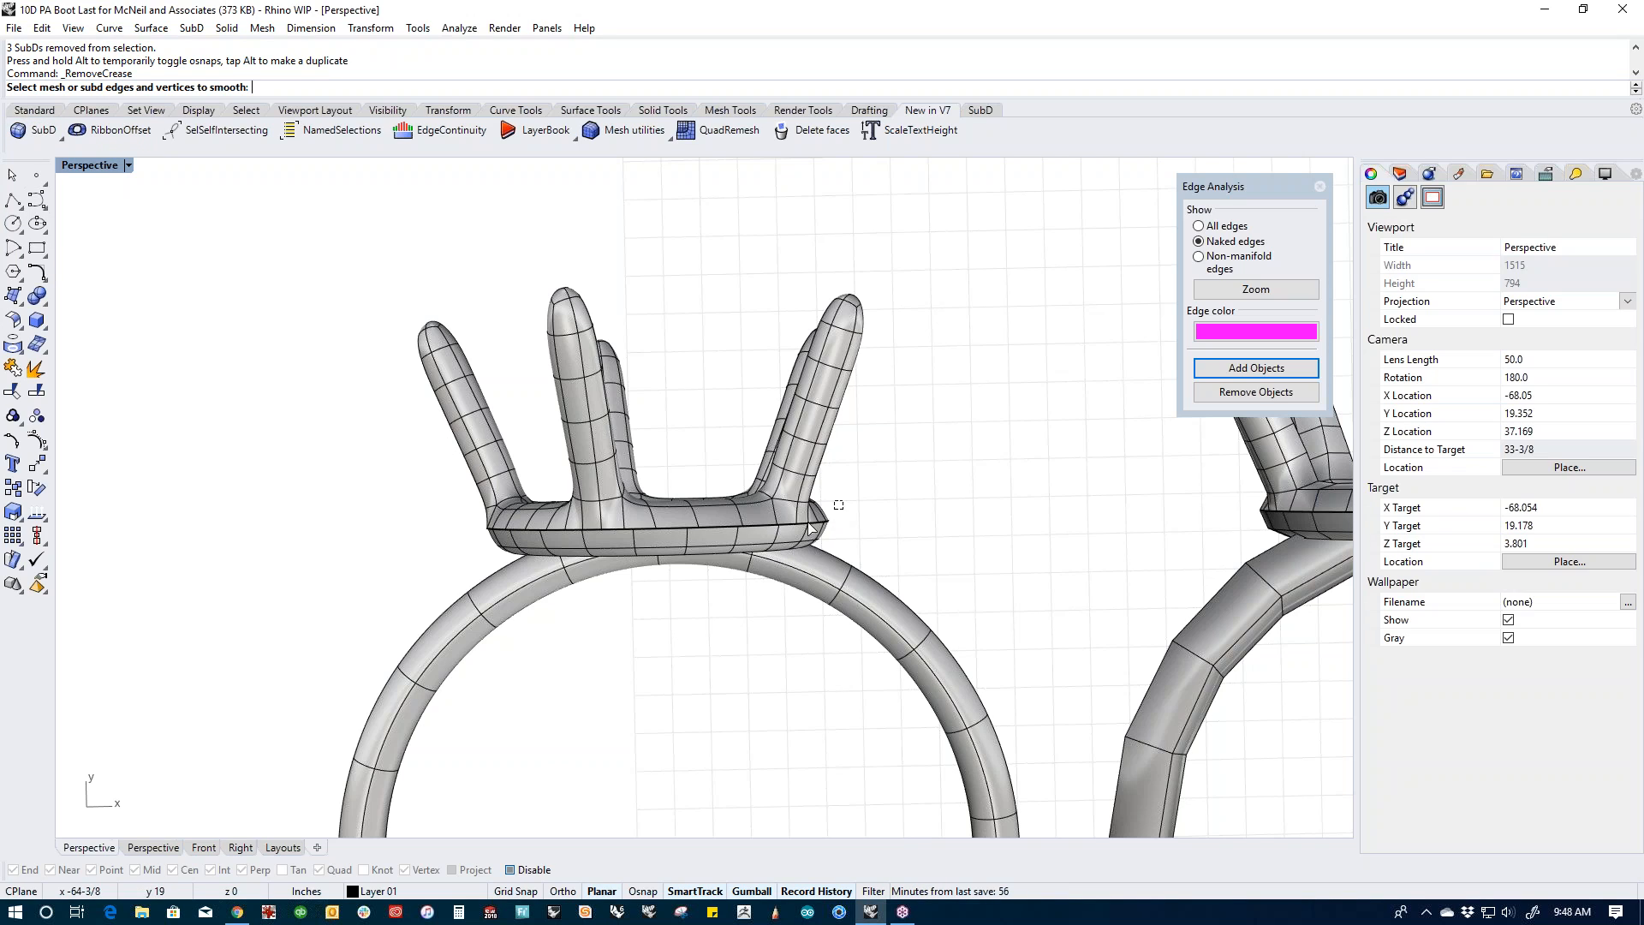
drag(834, 499, 764, 525)
key(Return)
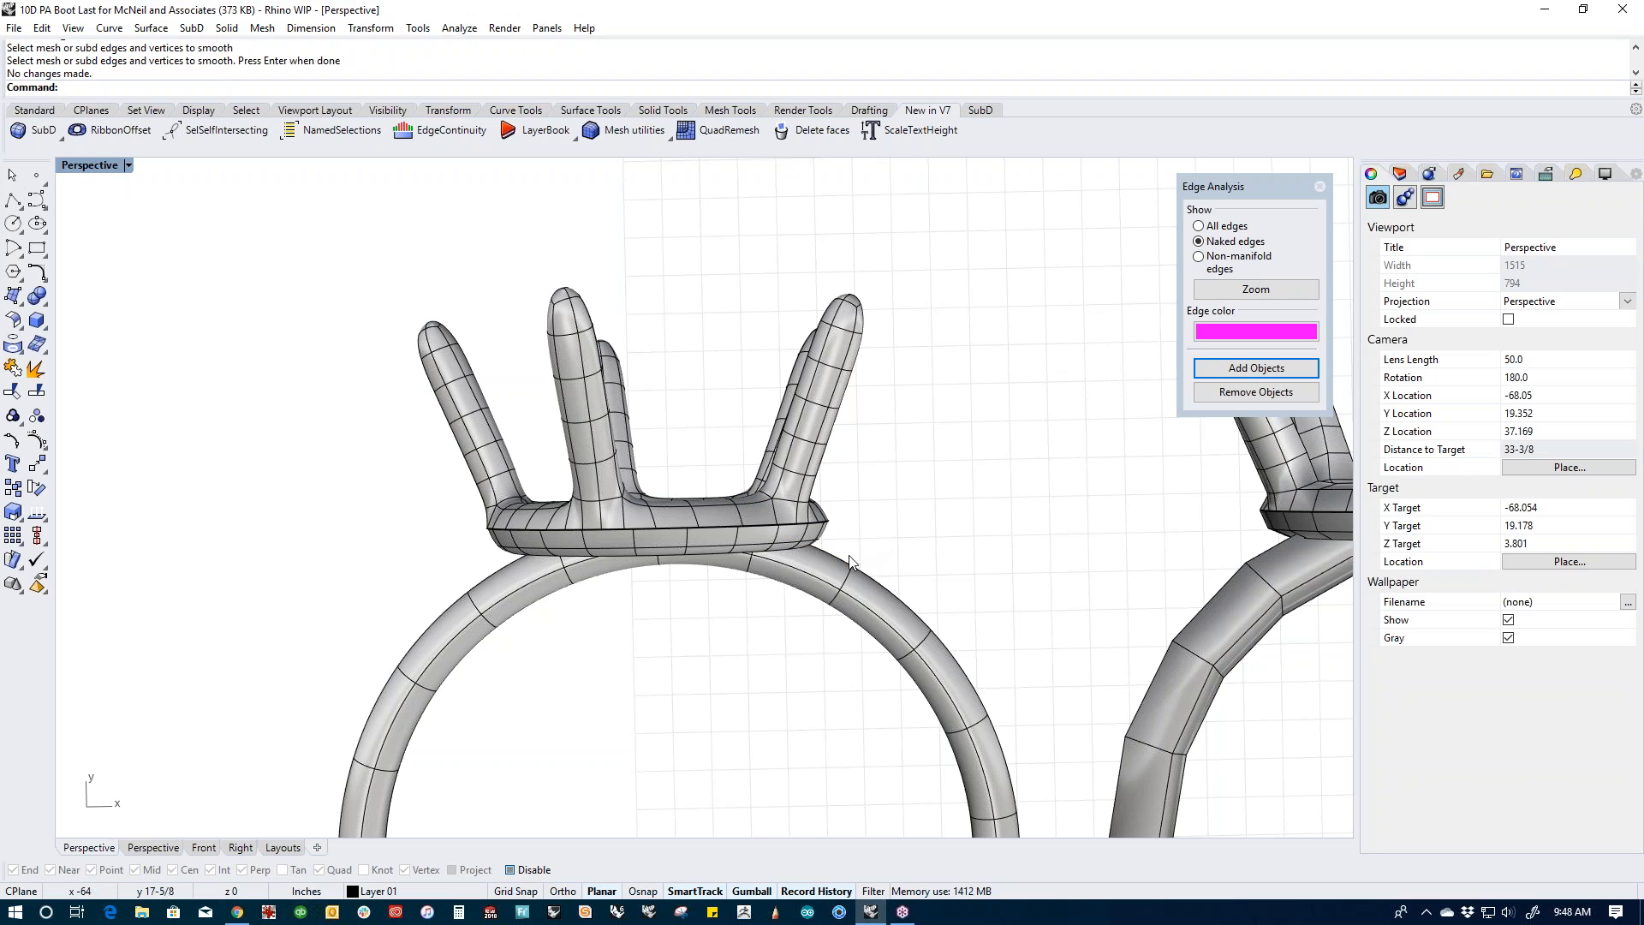
Step: Try to remove the crease from a single rim edge near the left end of the prong head SubD's base
scroll(604, 531, up, 5)
click(603, 531)
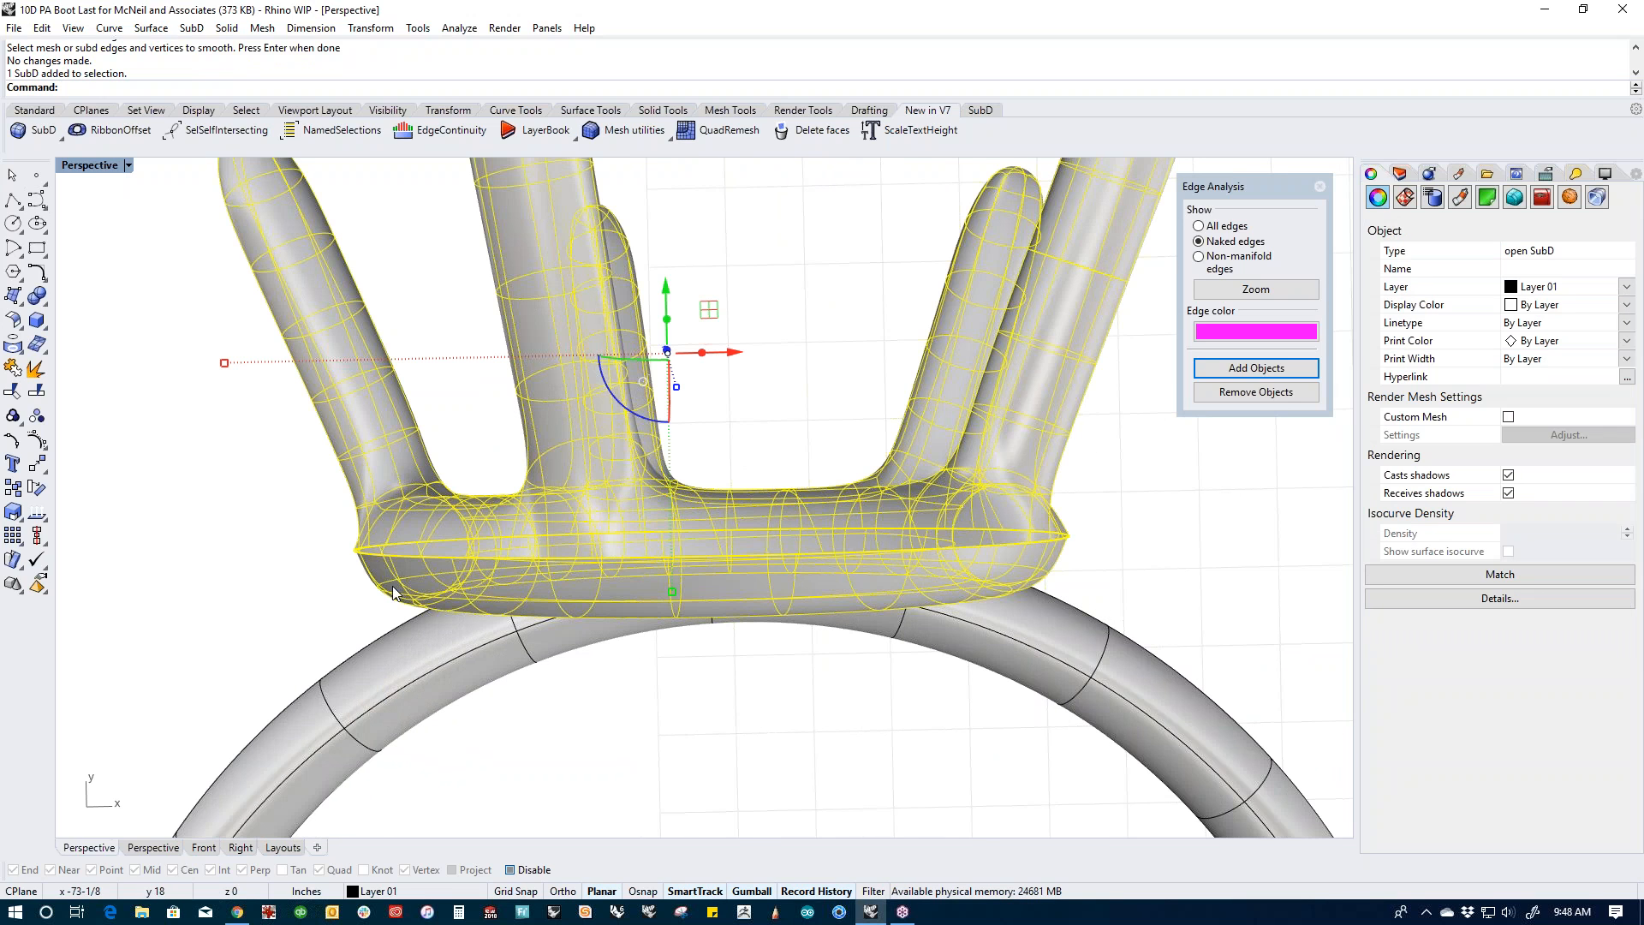
key(Return)
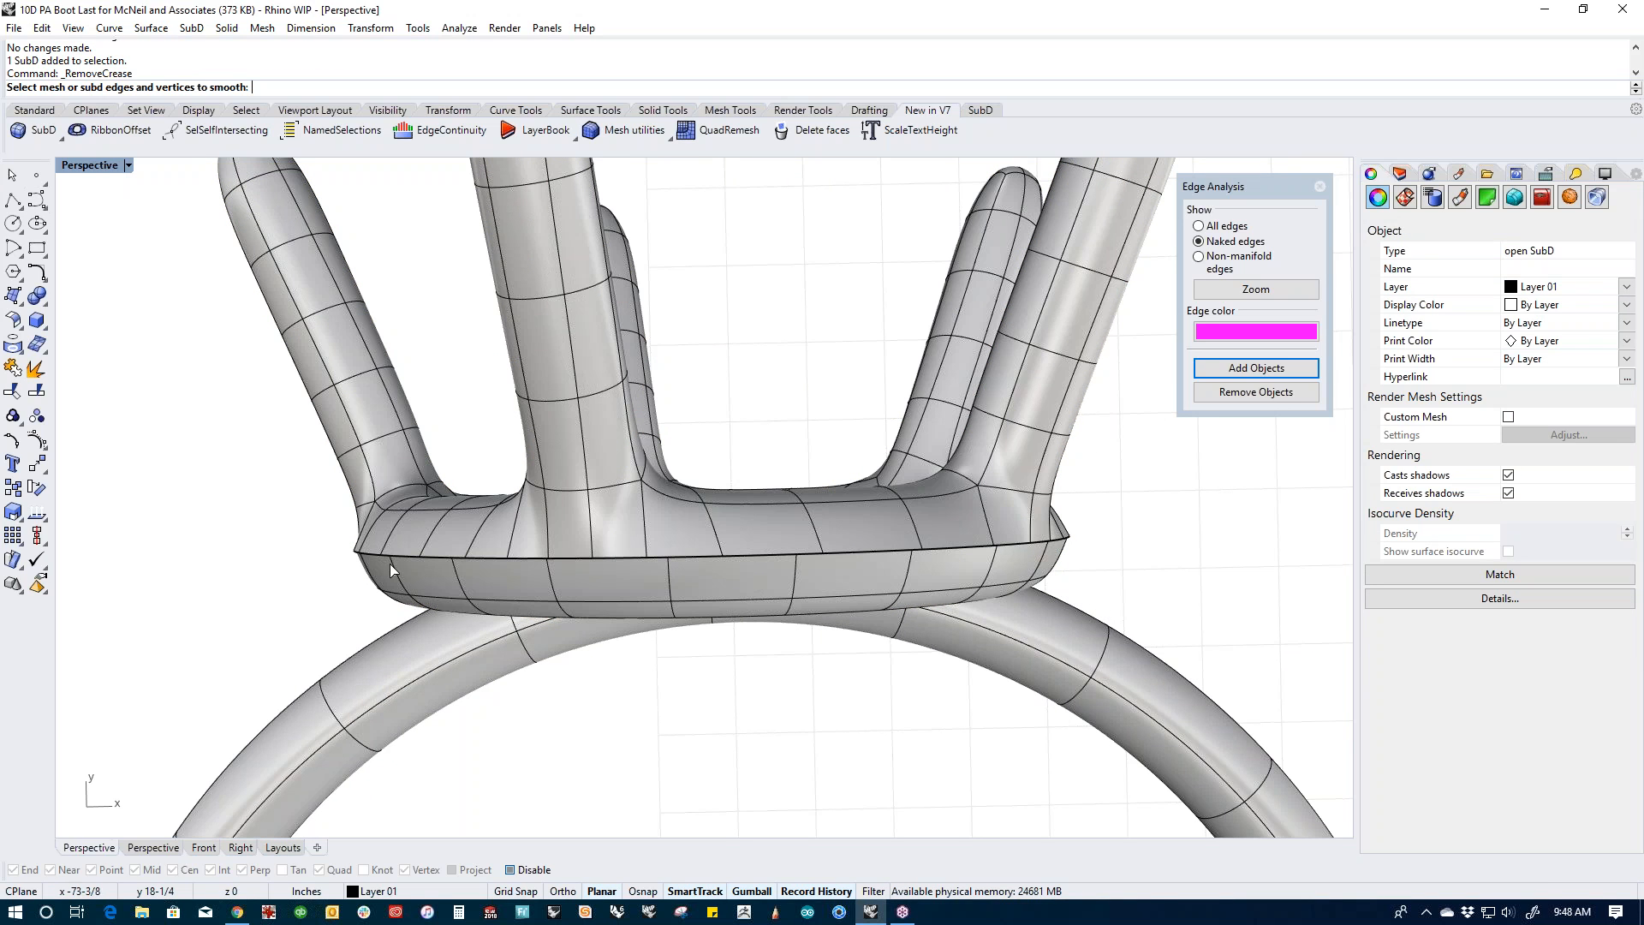
click(416, 556)
key(Return)
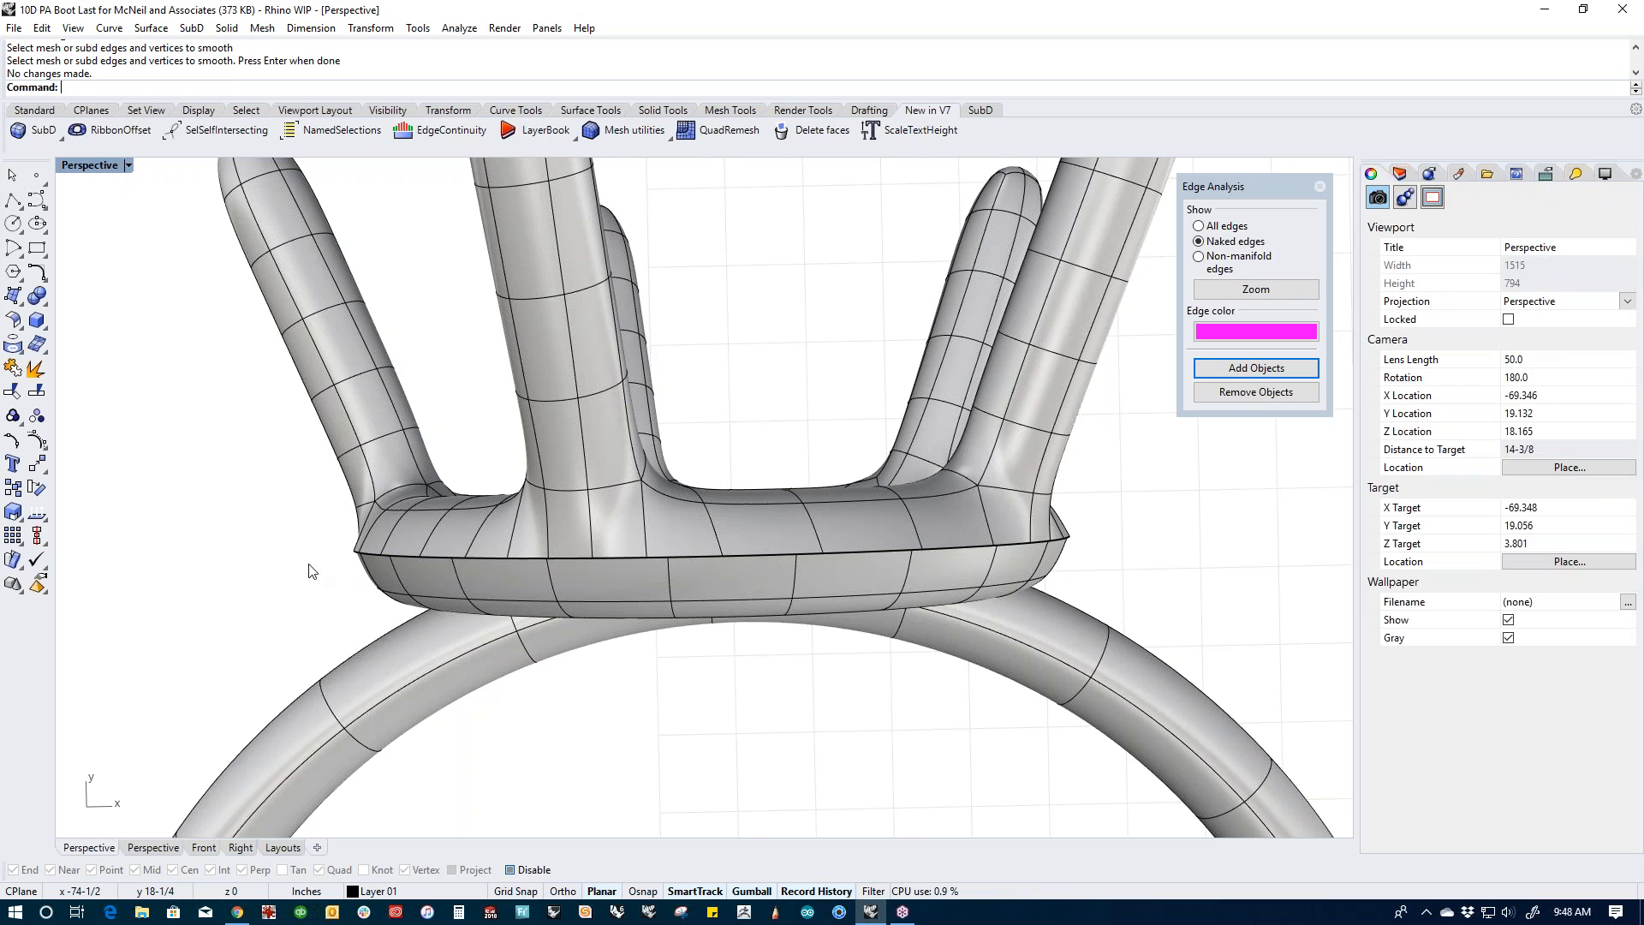
Step: Turn on the prong head SubD's control points and move one front prong's tip up and outward
scroll(540, 653, down, 5)
shift+right_drag(599, 661, 591, 482)
scroll(644, 556, down, 3)
scroll(528, 343, up, 5)
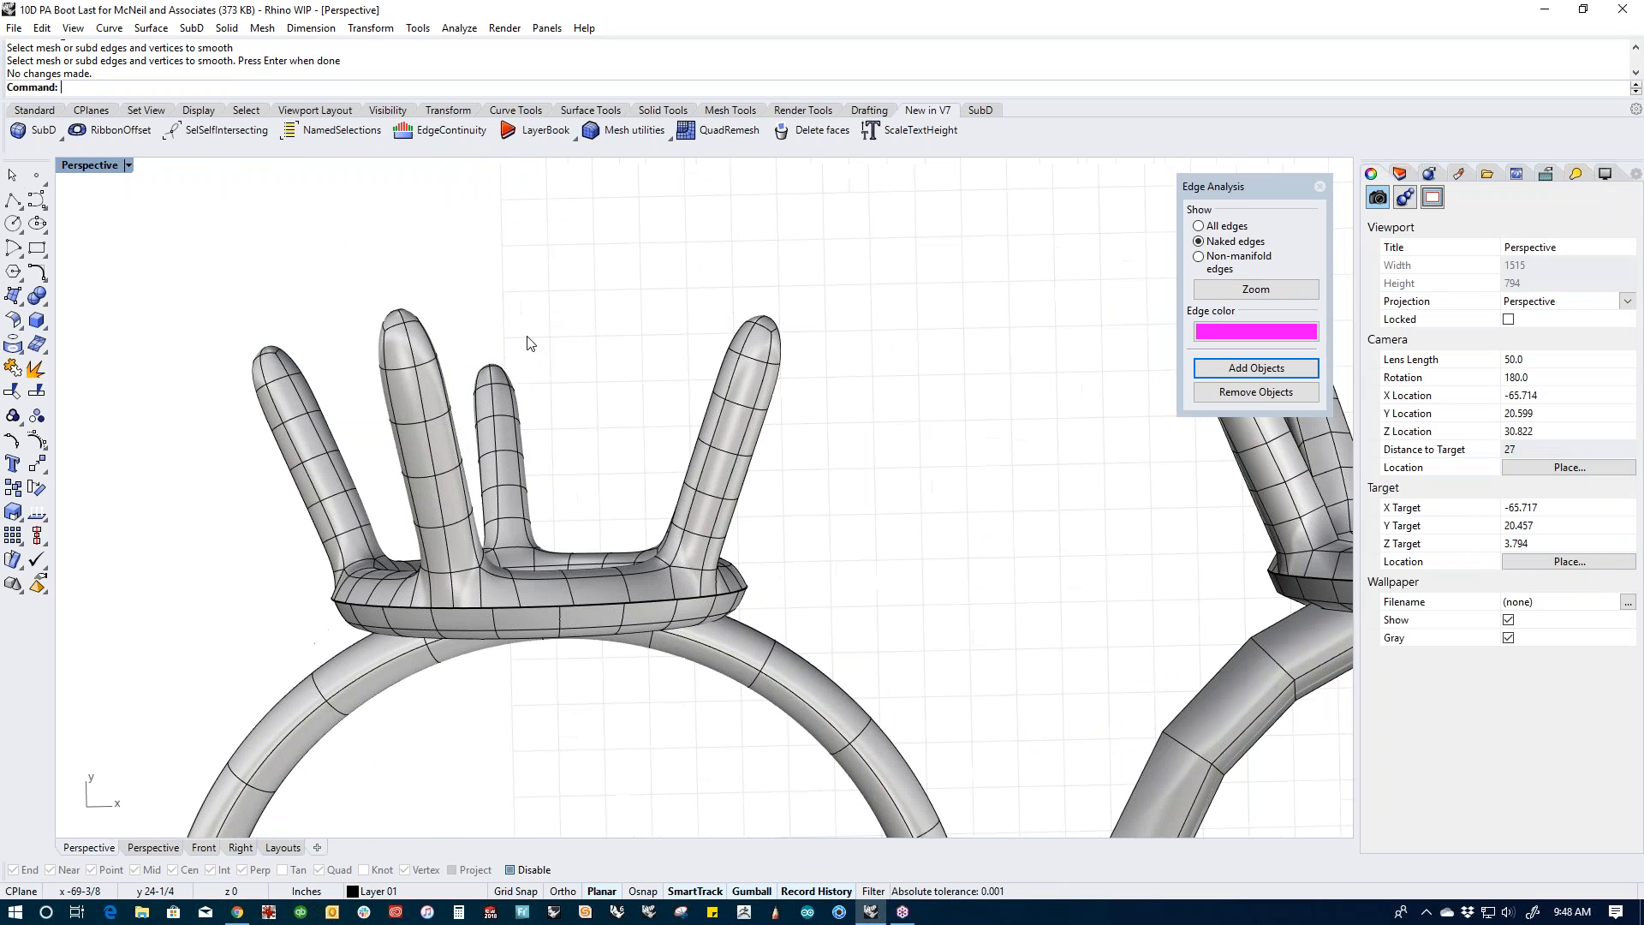
click(403, 387)
middle_click(479, 374)
click(486, 394)
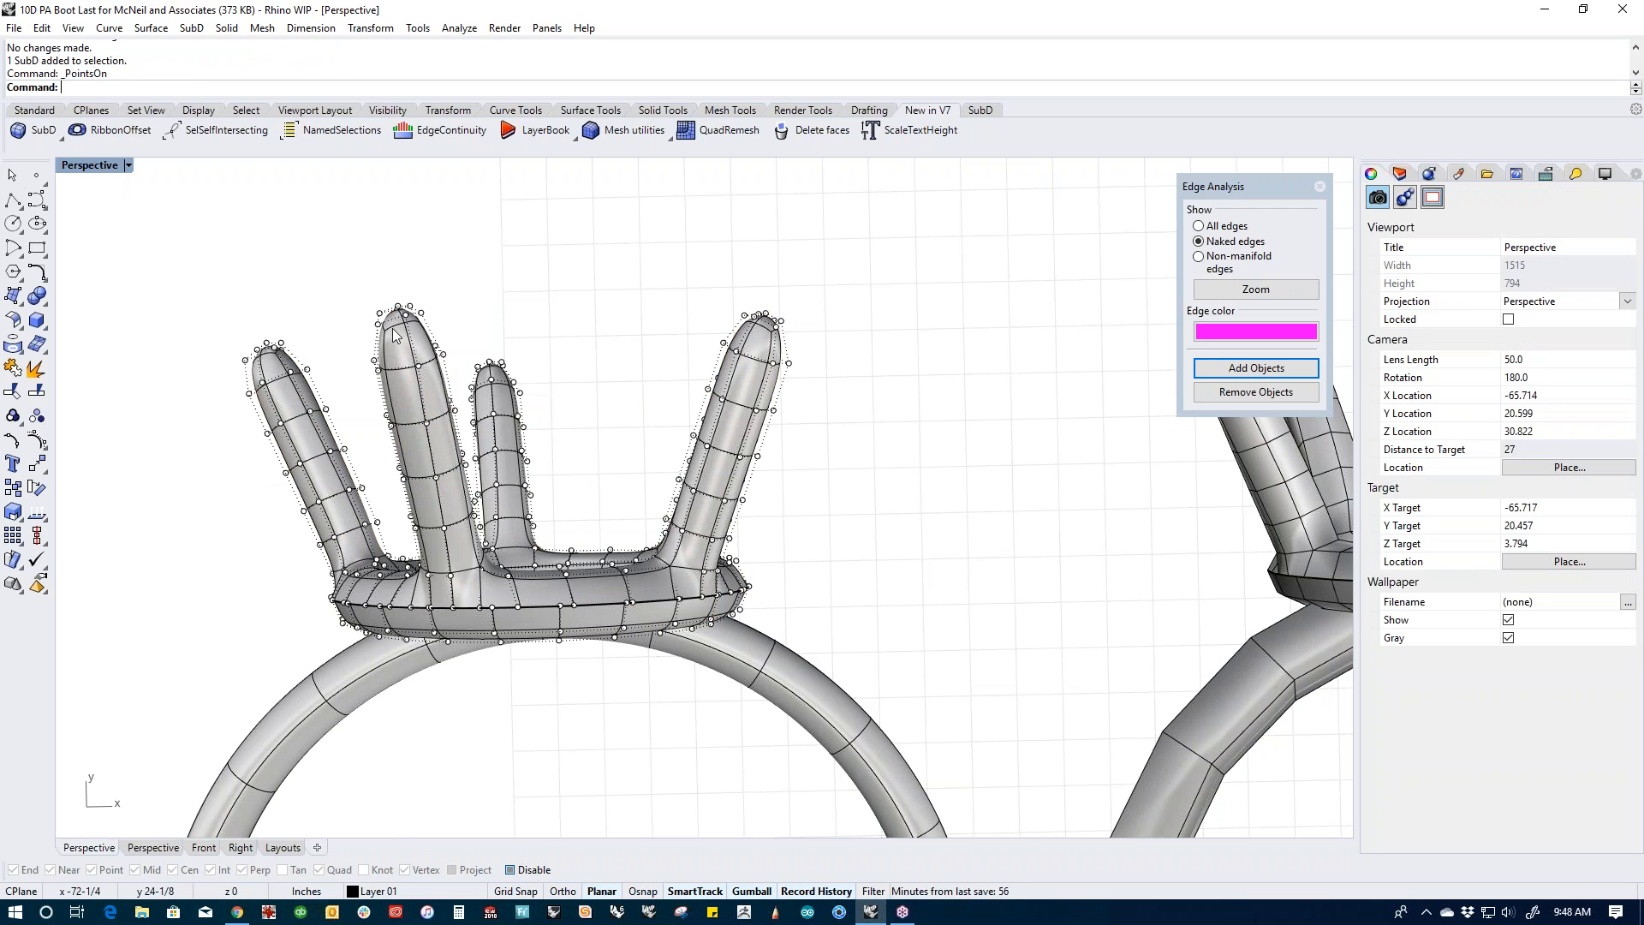
right_drag(393, 334, 316, 238)
drag(316, 238, 499, 422)
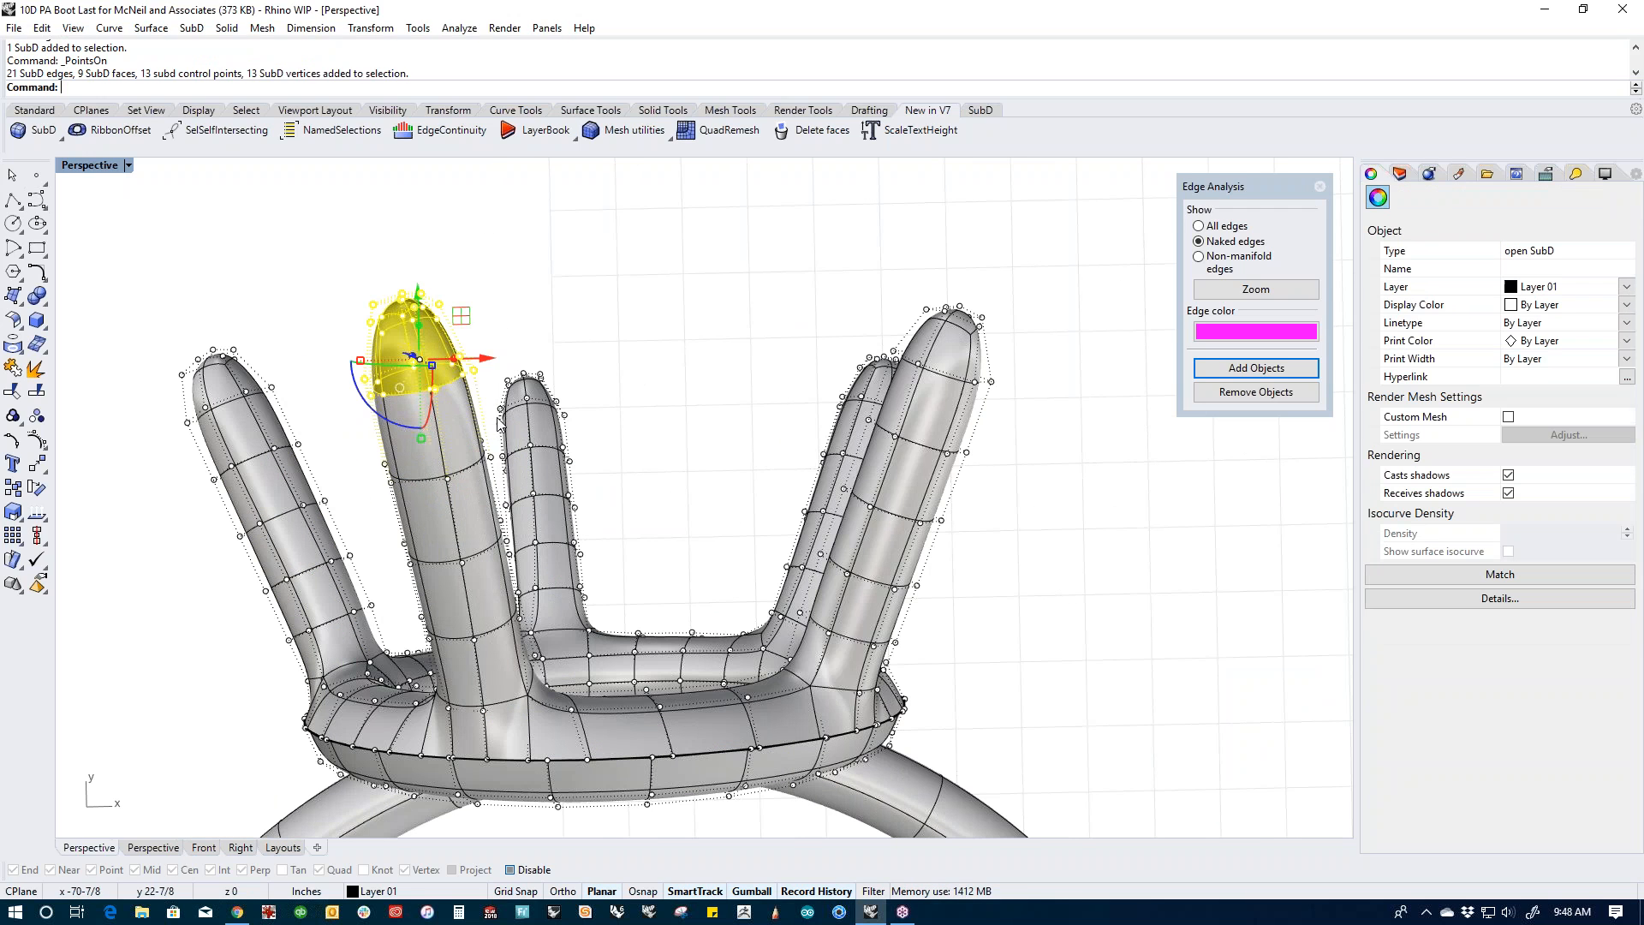
drag(419, 359, 372, 311)
click(629, 398)
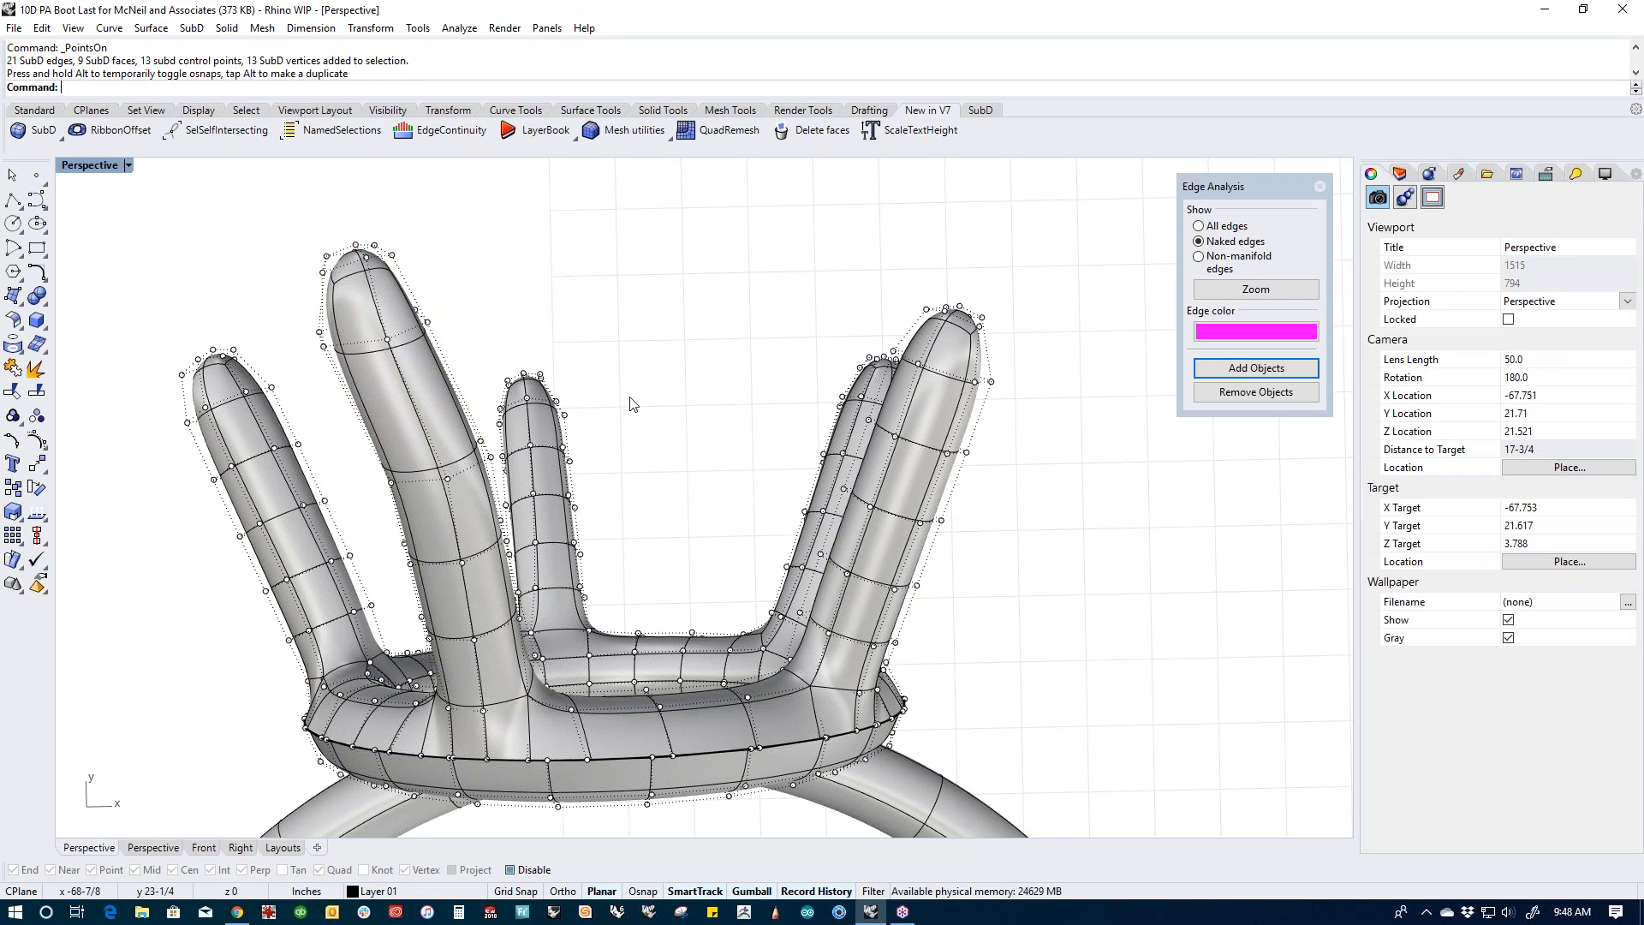
Step: Move the control points at the left end of the prong head SubD's base outward and down
scroll(610, 399, down, 4)
shift+right_drag(541, 613, 527, 481)
scroll(390, 507, up, 4)
drag(336, 466, 415, 549)
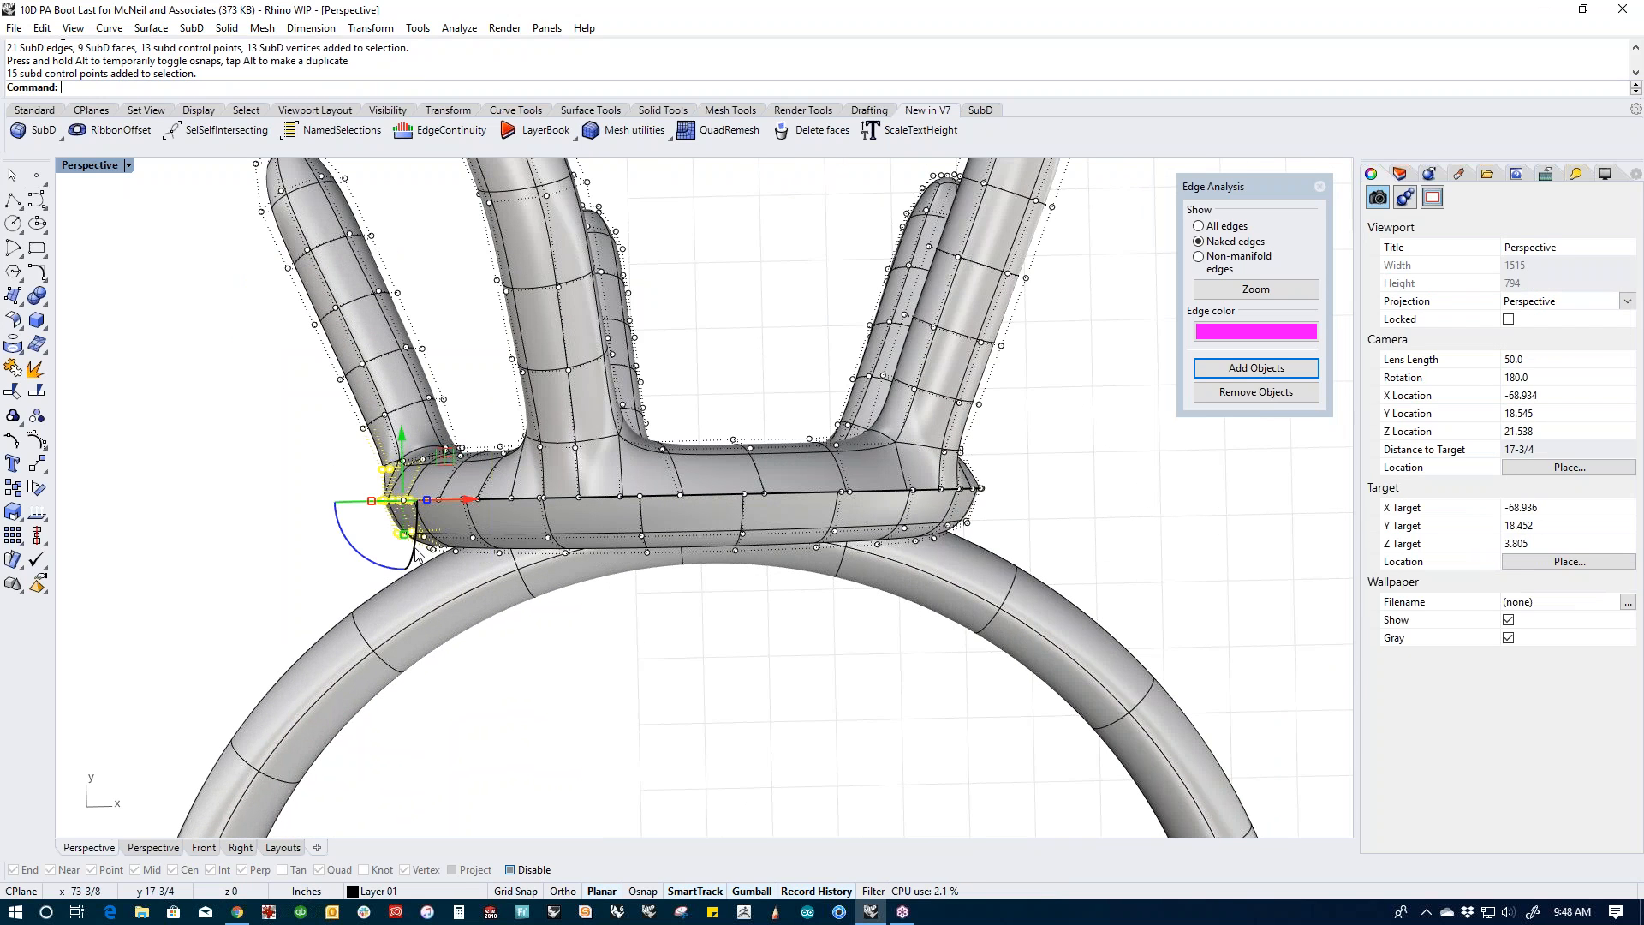
drag(447, 458, 387, 484)
click(249, 477)
scroll(499, 491, up, 5)
scroll(526, 476, down, 3)
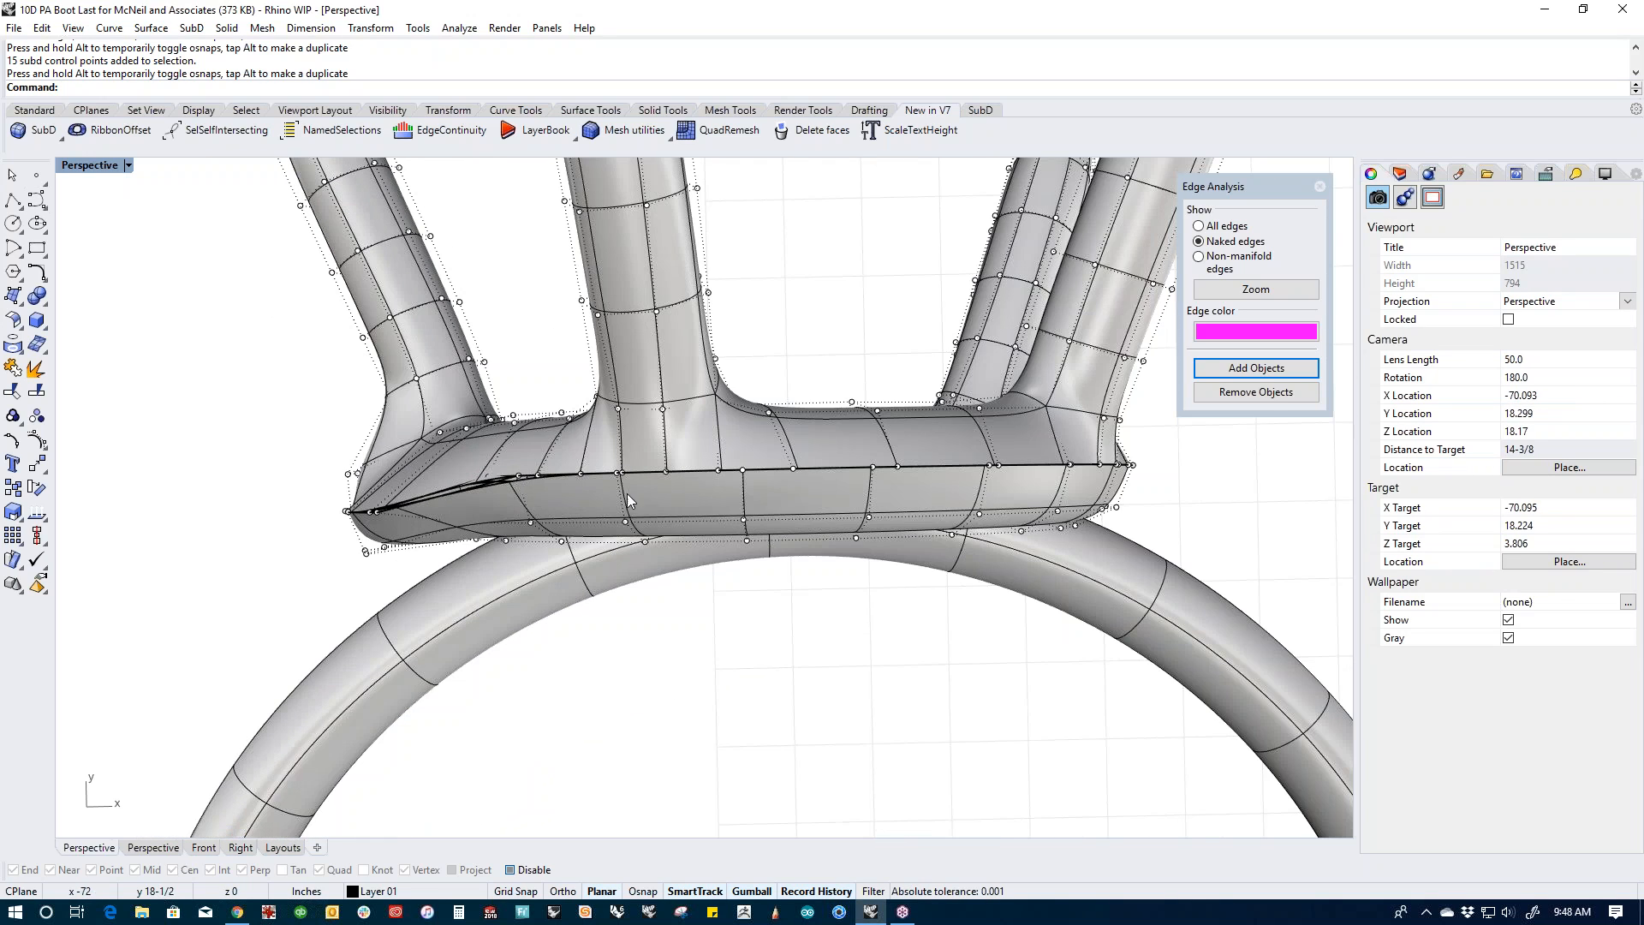
Step: Turn on the band SubD's control points, then pull the band's bottom inward and its left side outward
scroll(627, 500, down, 6)
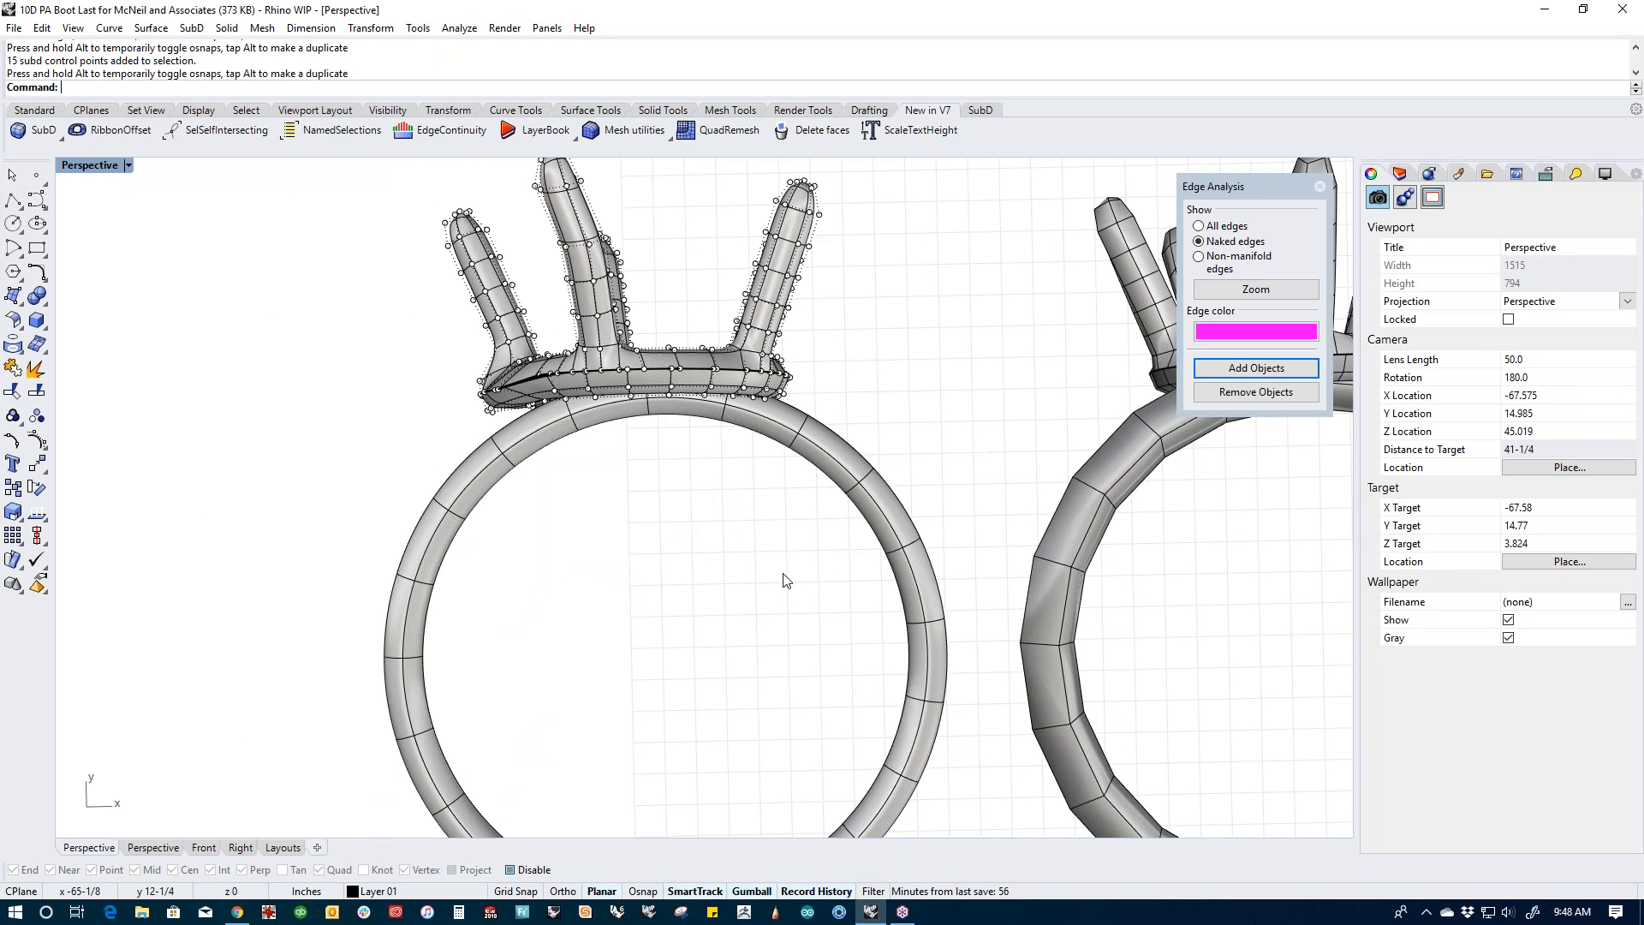
click(929, 616)
middle_click(743, 605)
click(781, 611)
scroll(684, 590, down, 3)
scroll(684, 590, up, 3)
drag(625, 728, 708, 505)
key(Escape)
drag(349, 442, 552, 524)
drag(438, 473, 364, 475)
key(Escape)
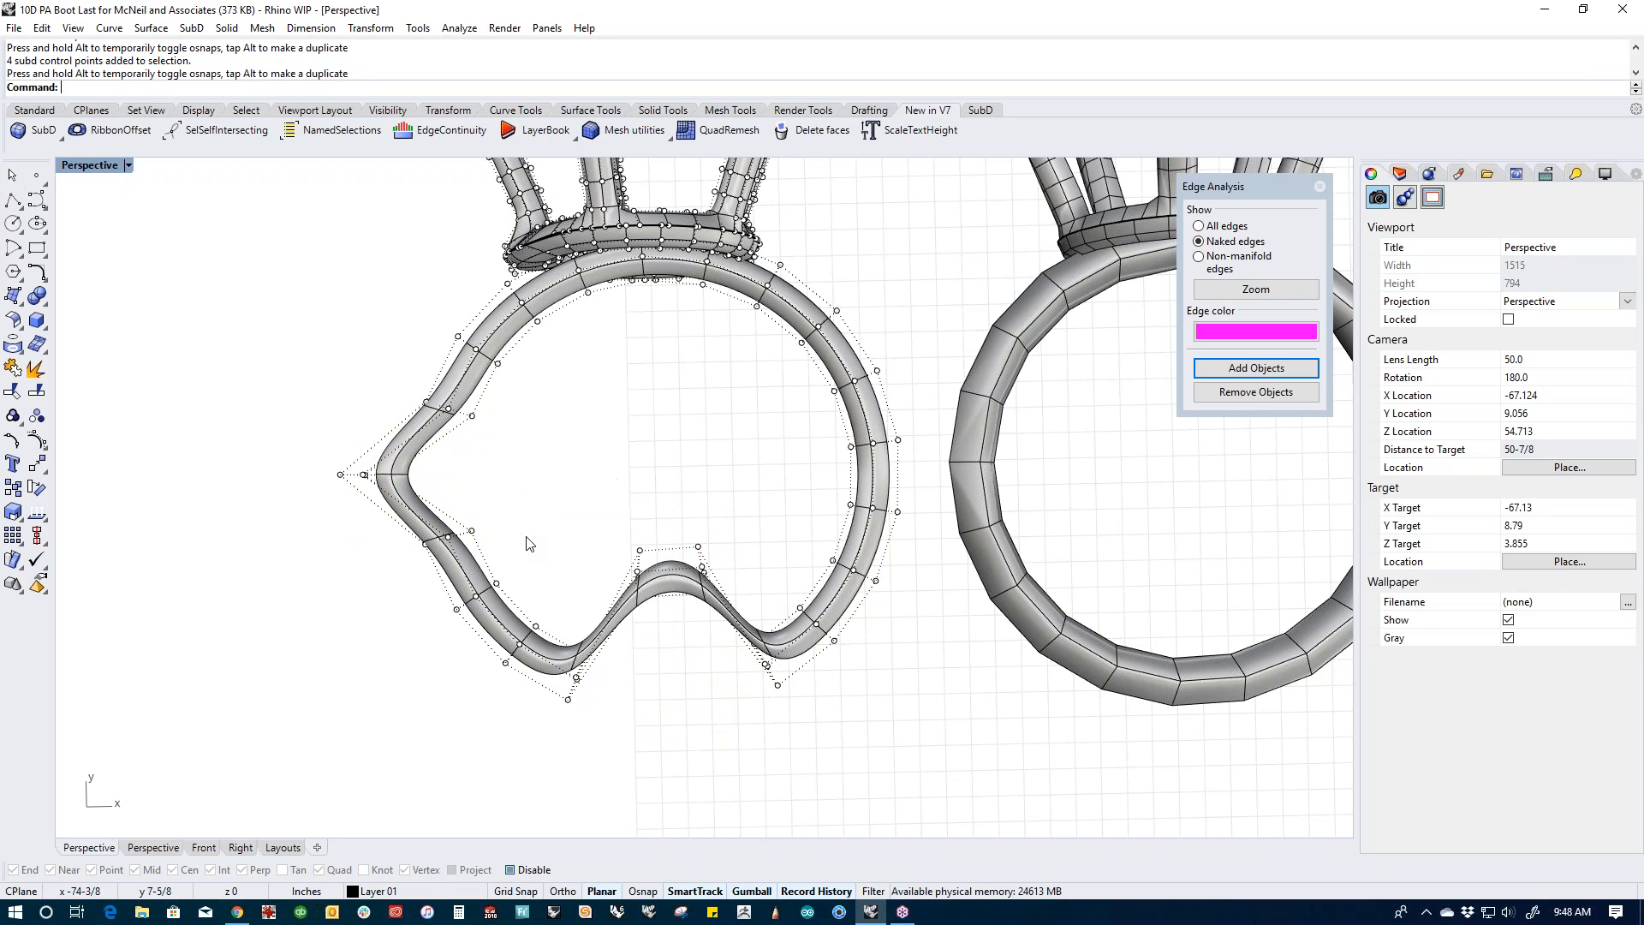
Step: Delete all three rings: the deformed SubD ring, the mesh ring and the original surface ring with its curves
scroll(631, 437, down, 3)
right_drag(631, 437, 694, 462)
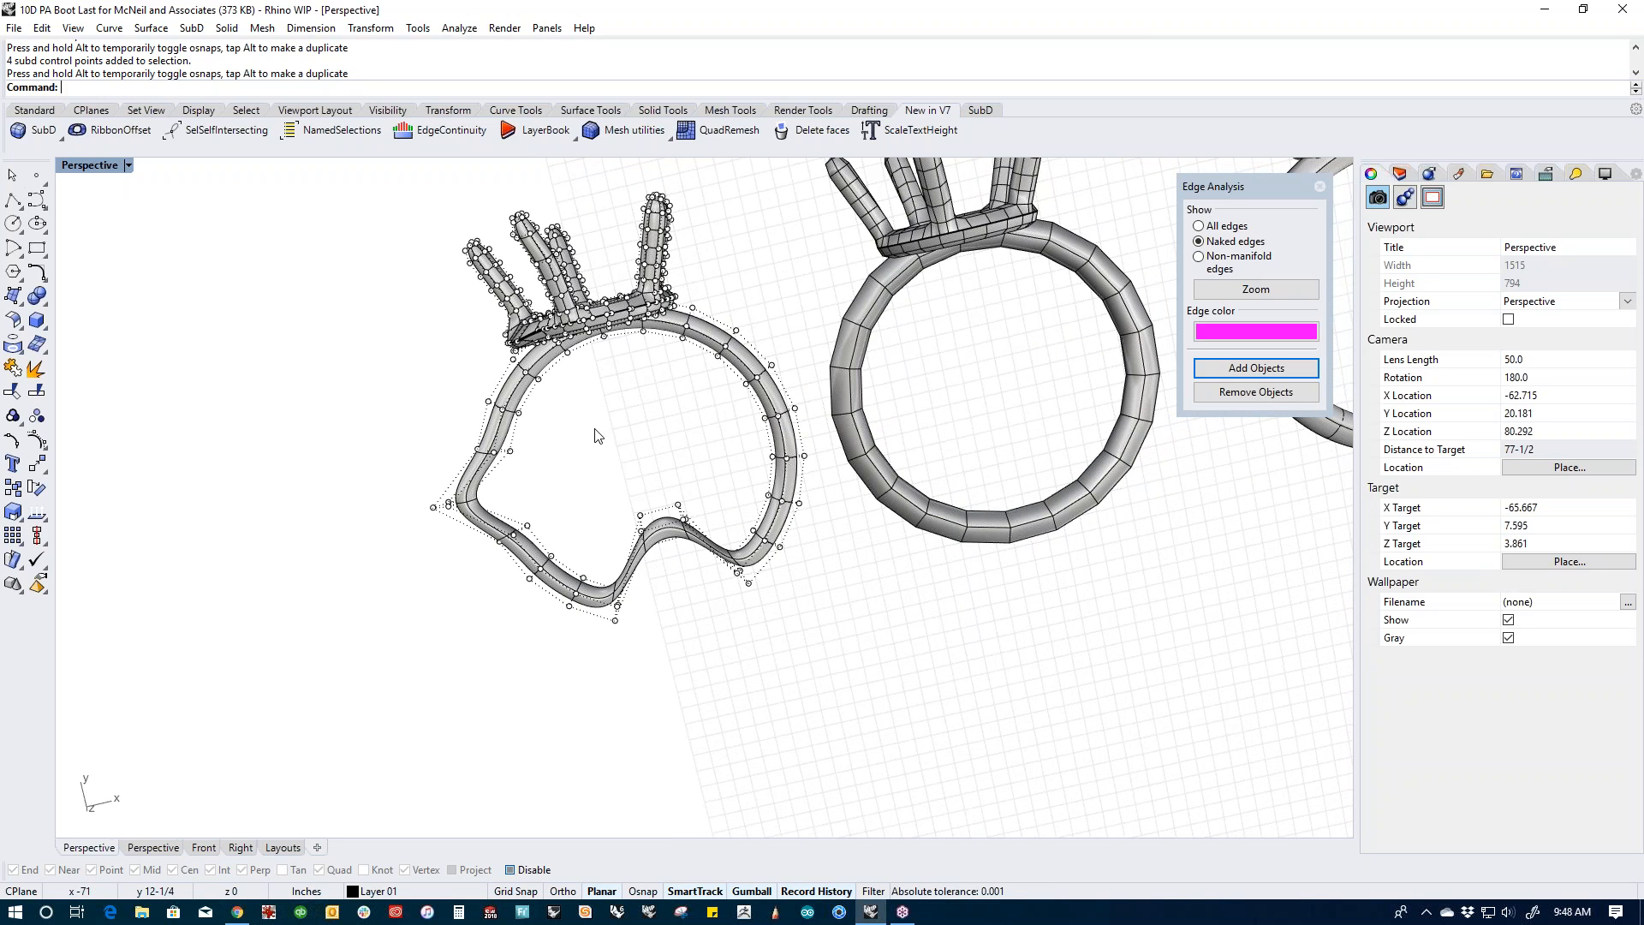
scroll(604, 446, down, 5)
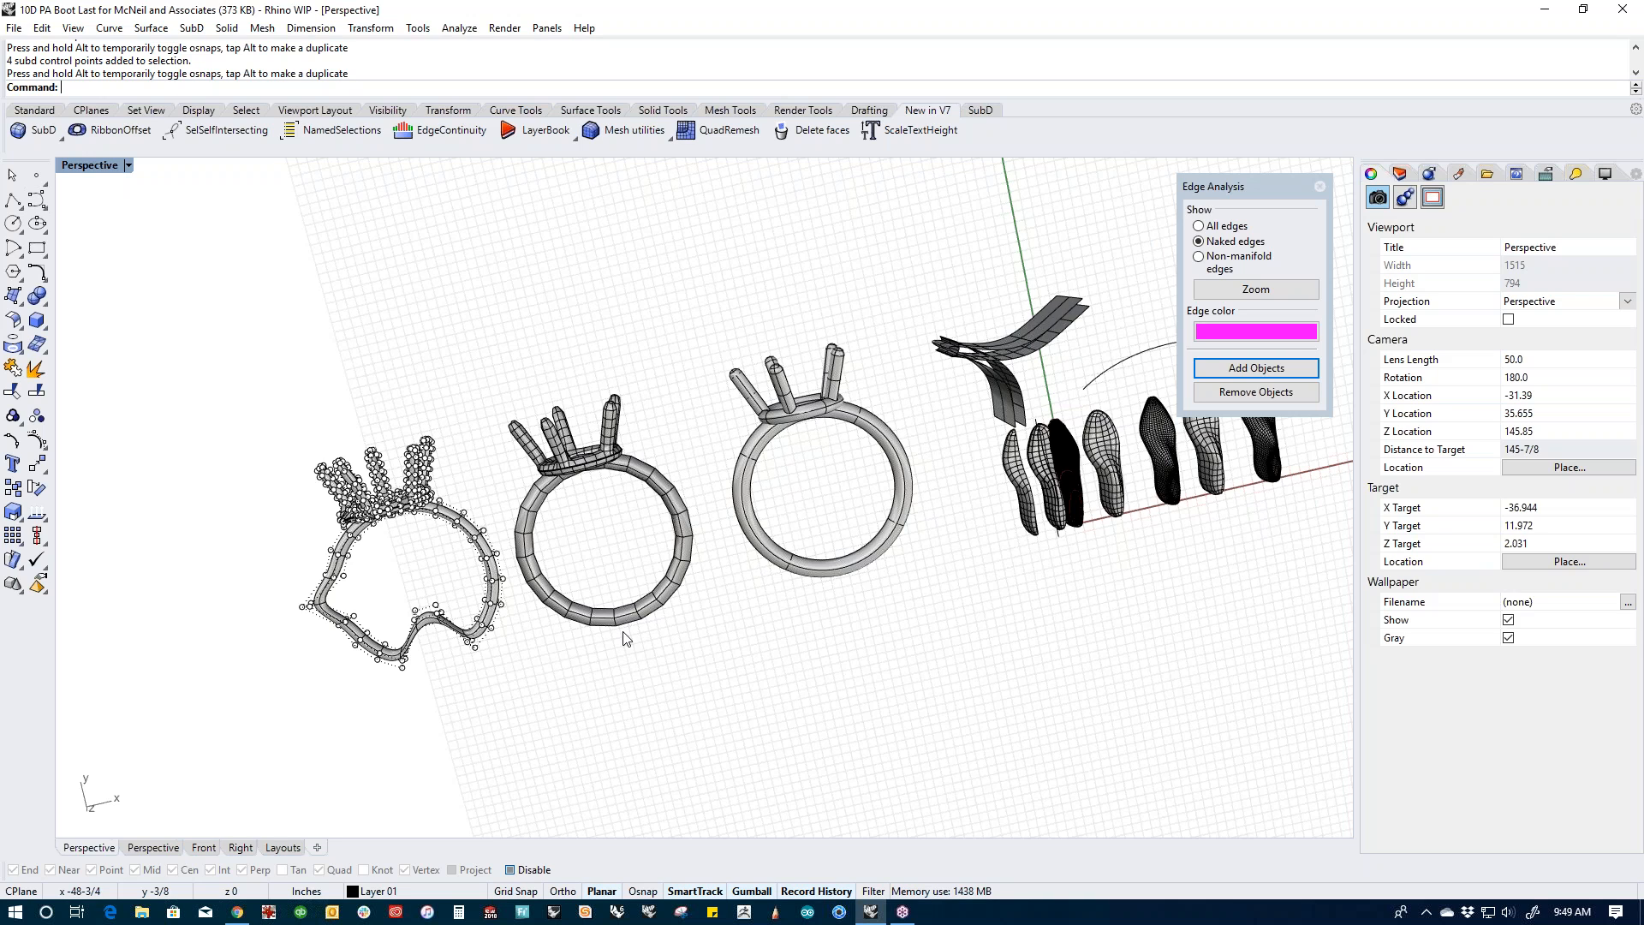
right_drag(625, 638, 754, 514)
drag(885, 324, 341, 530)
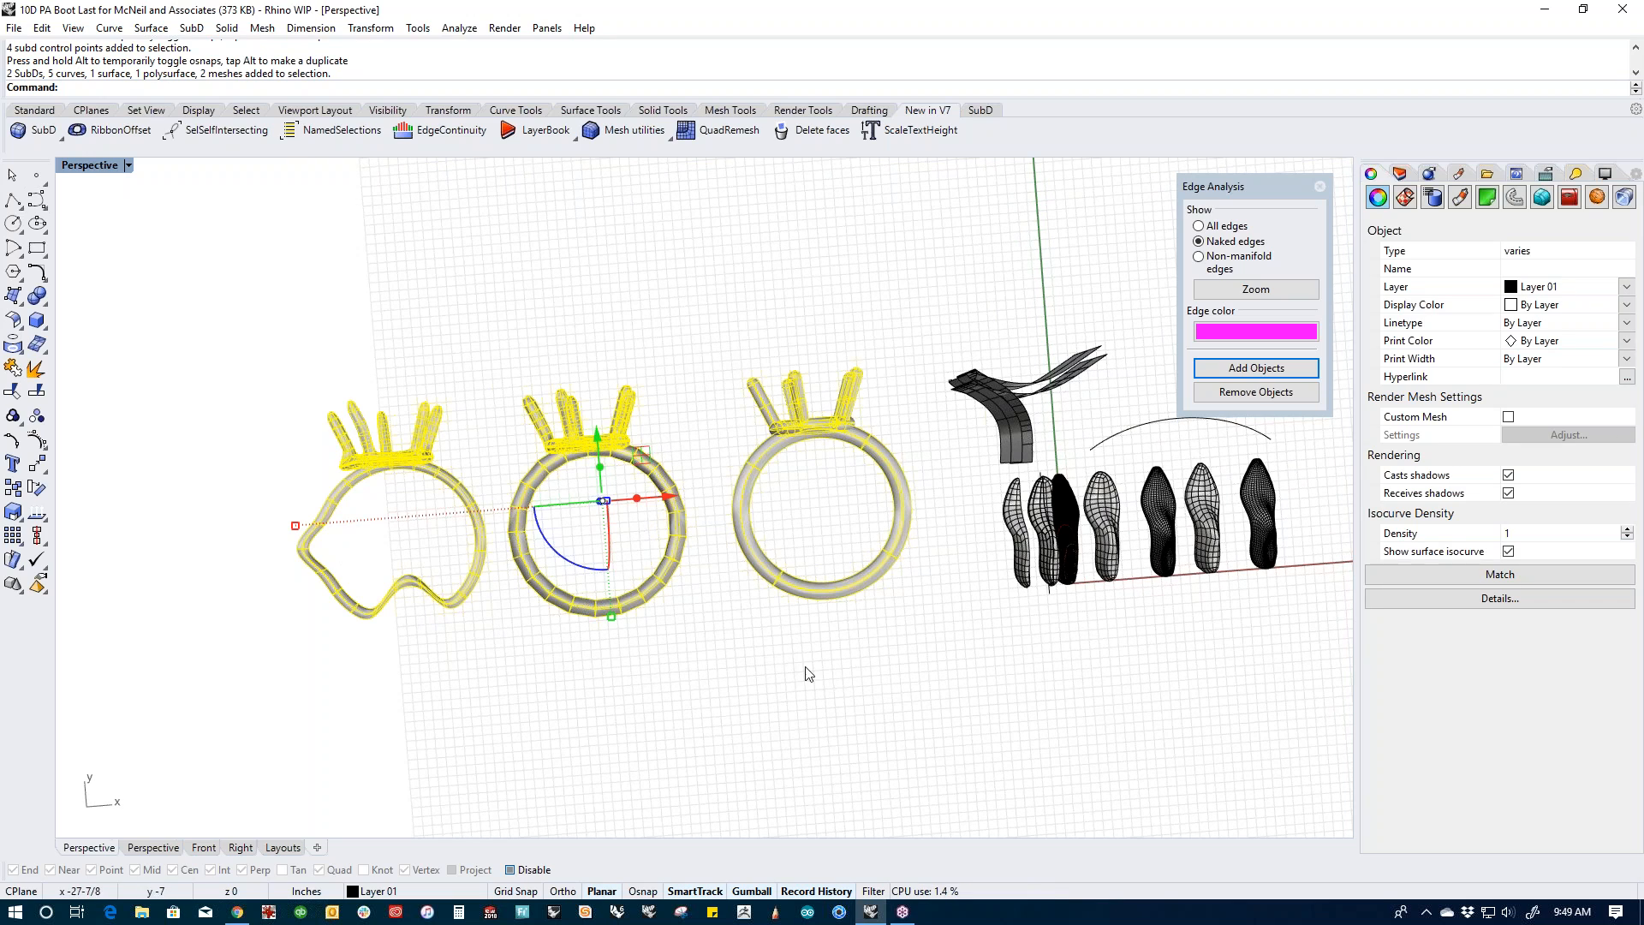
click(839, 634)
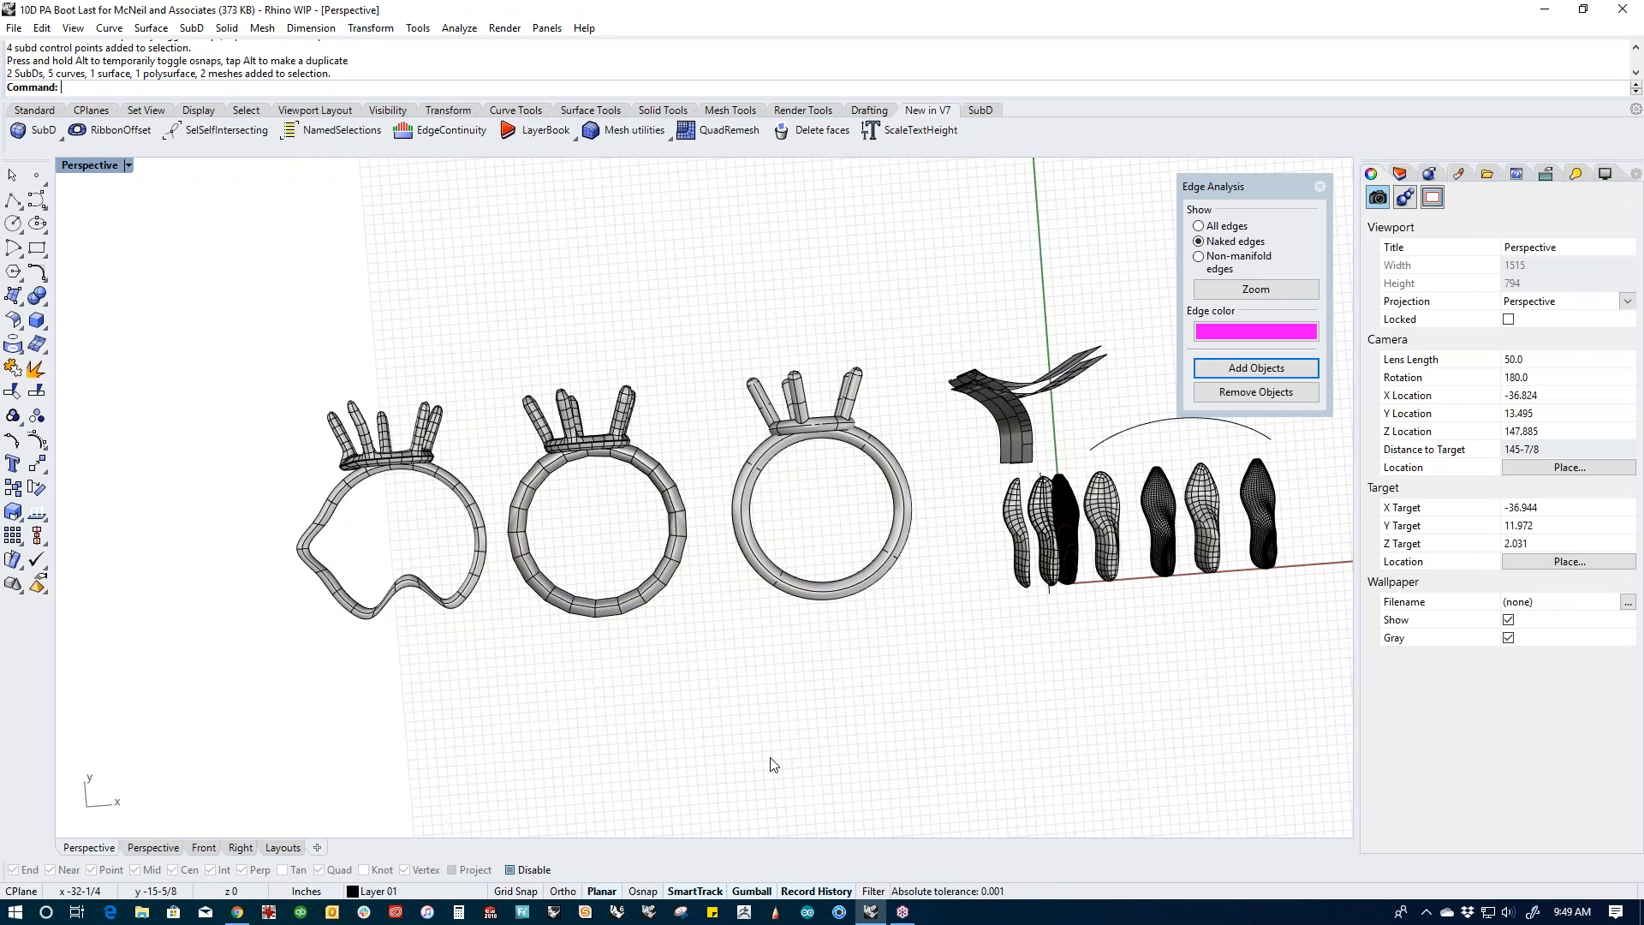
drag(897, 374, 268, 601)
key(Delete)
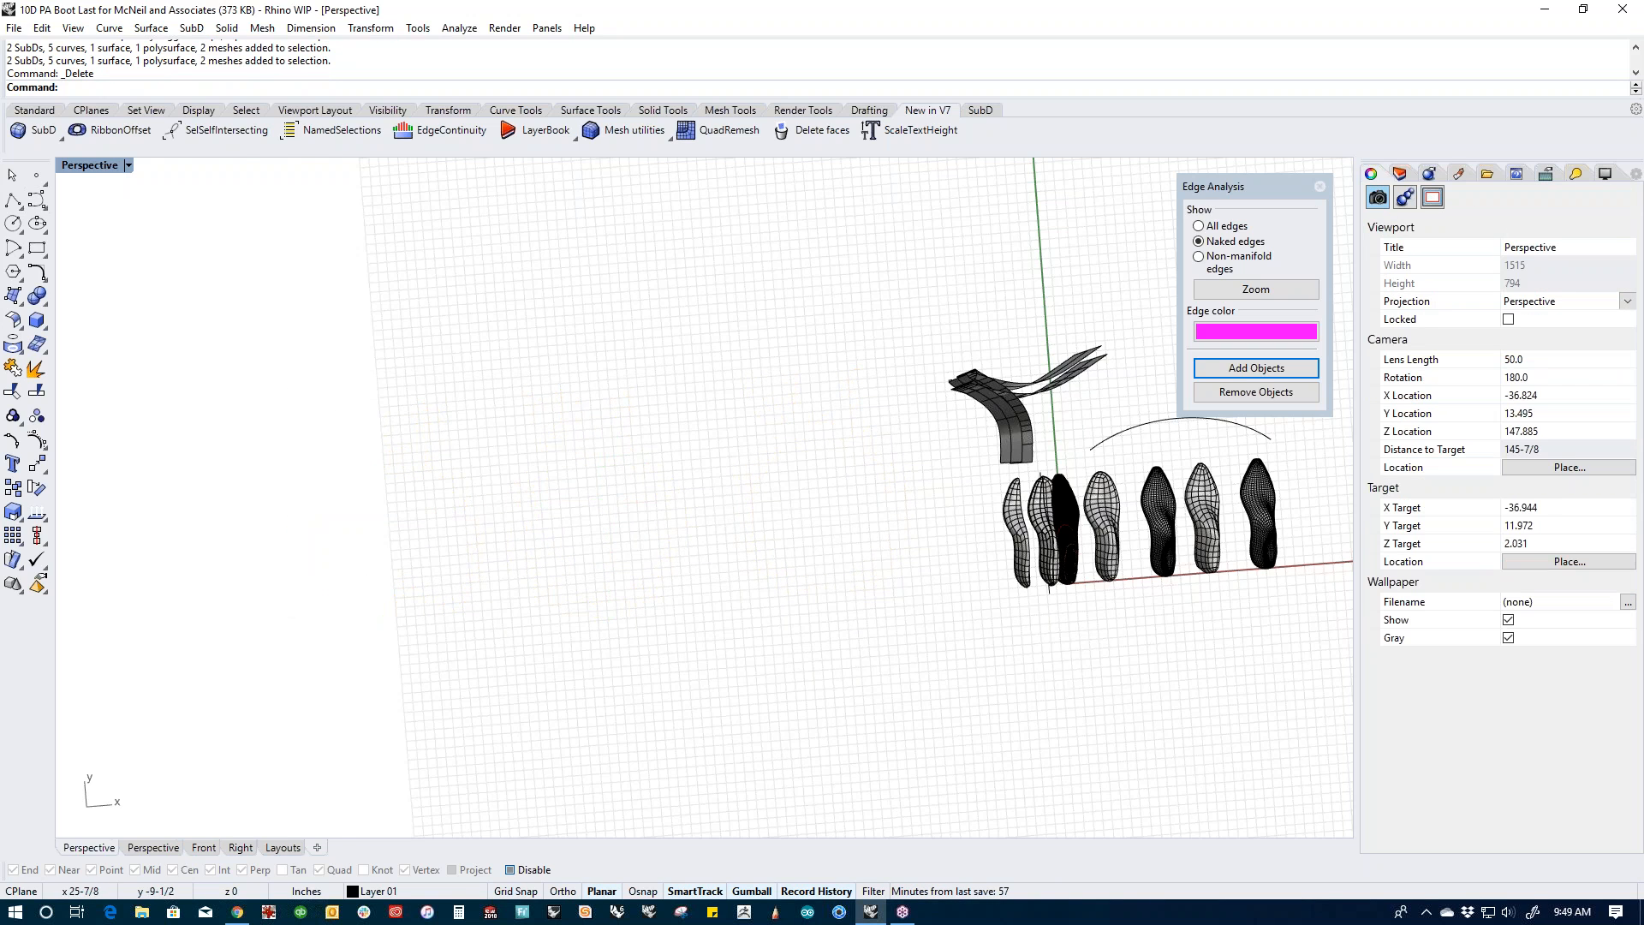
Step: Delete the two curved strip surfaces and their curve beside the boot lasts
key(ctrl+shift+e)
drag(529, 242, 300, 454)
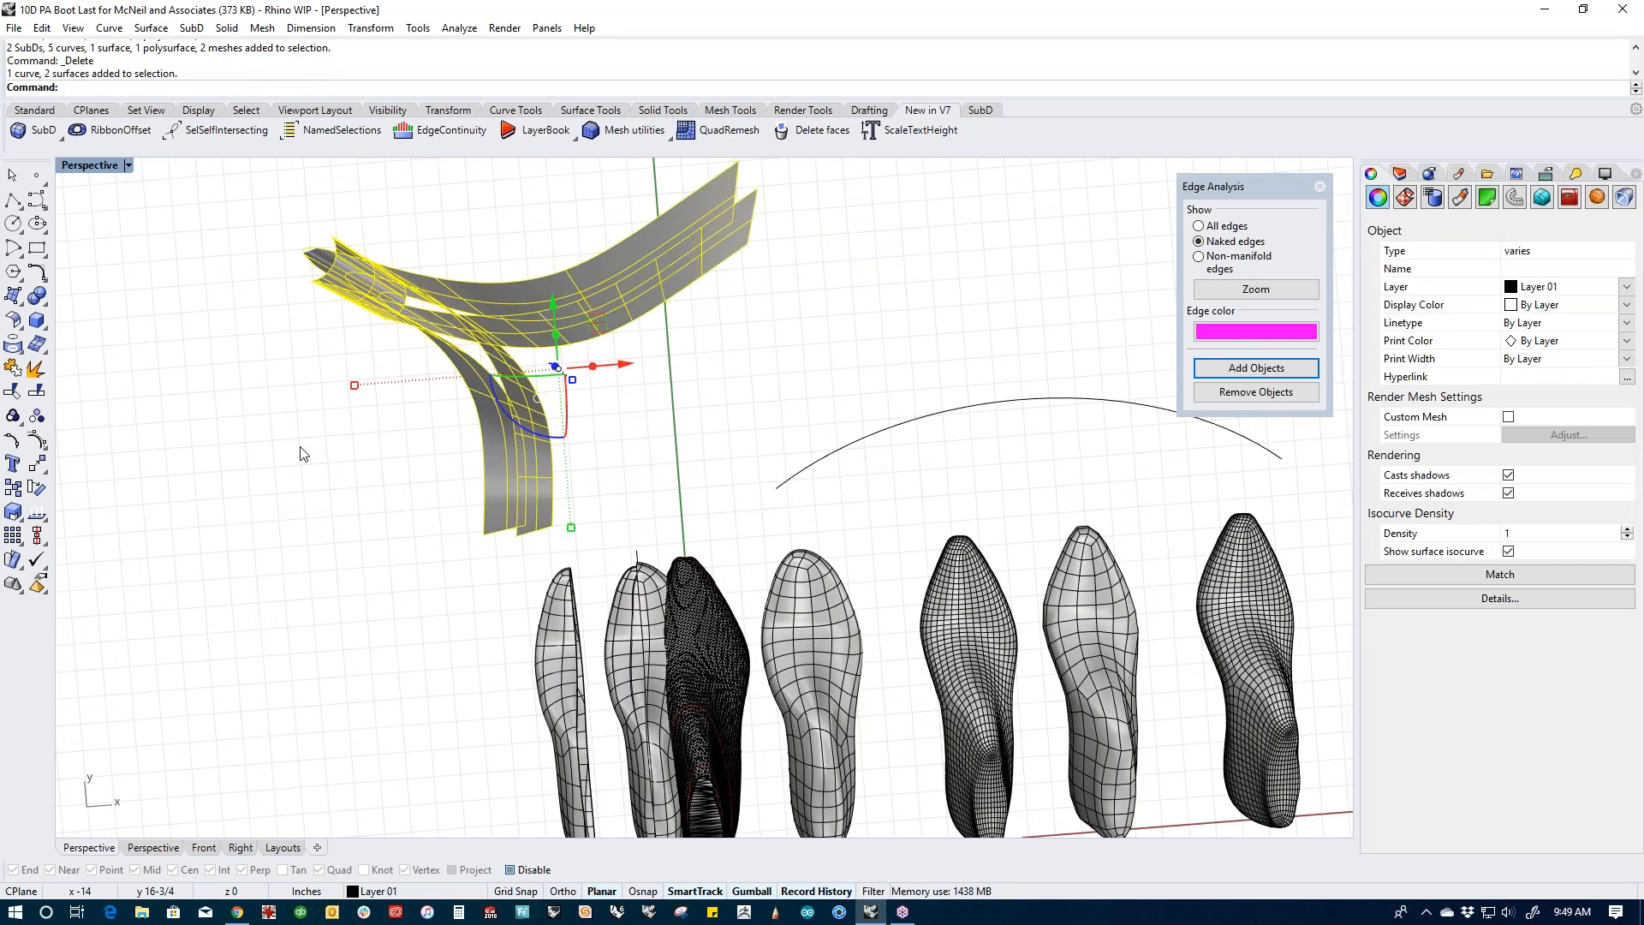
key(Delete)
Step: Examine the original triangulated boot last and the remeshed and SubD versions beside it from several angles
right_drag(675, 618, 680, 527)
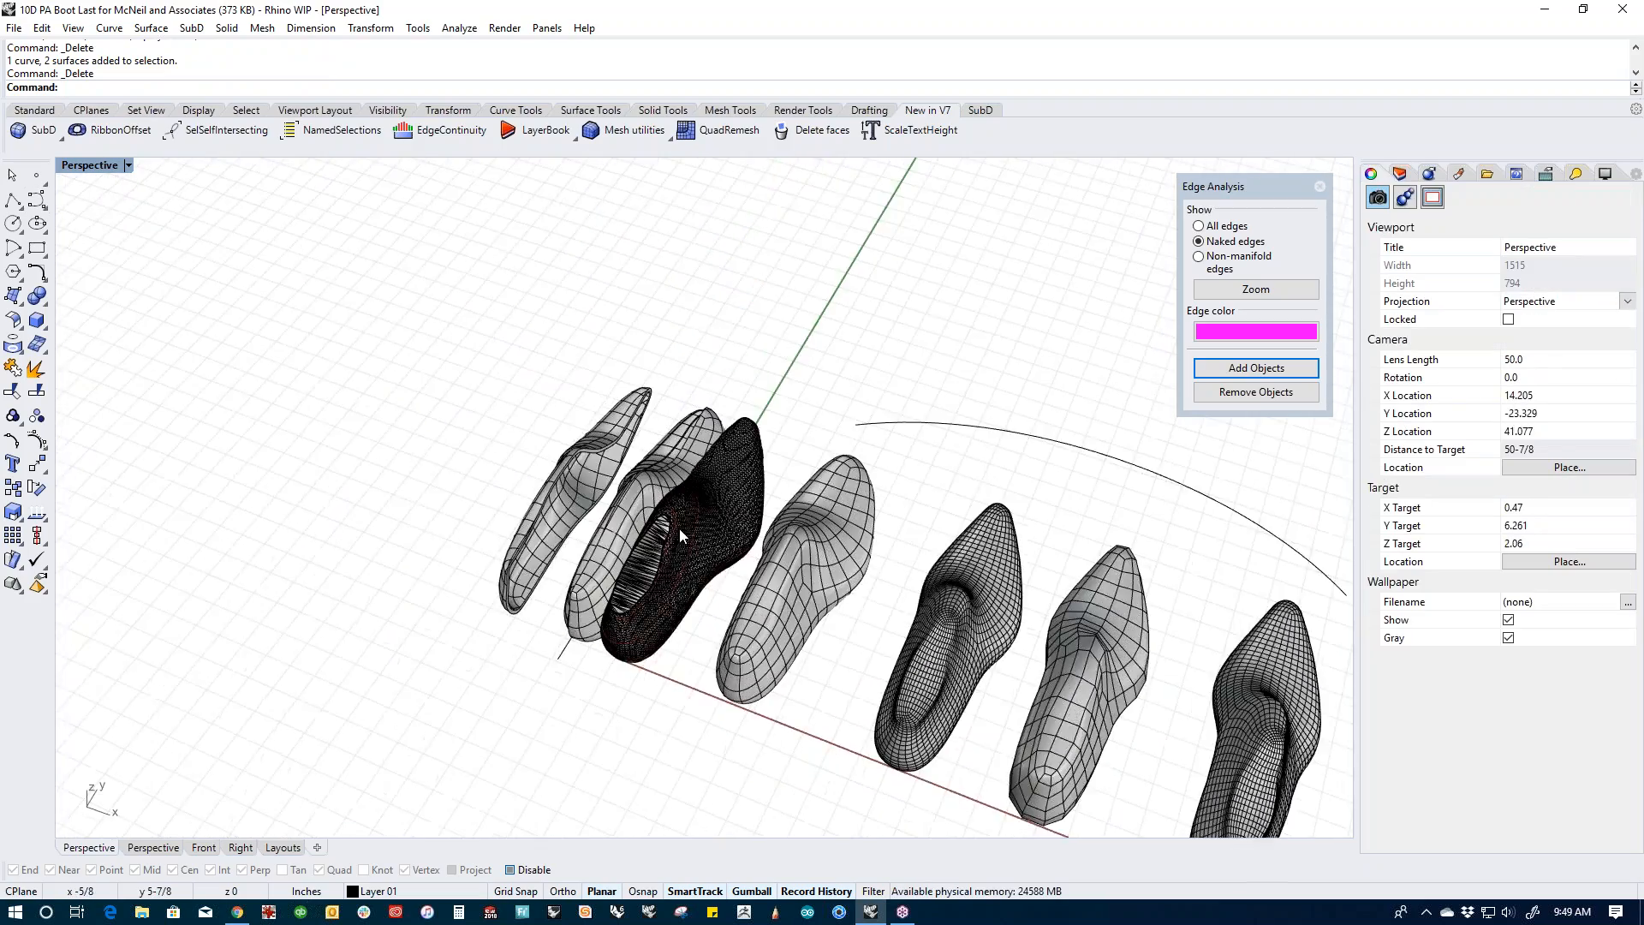
scroll(680, 527, up, 6)
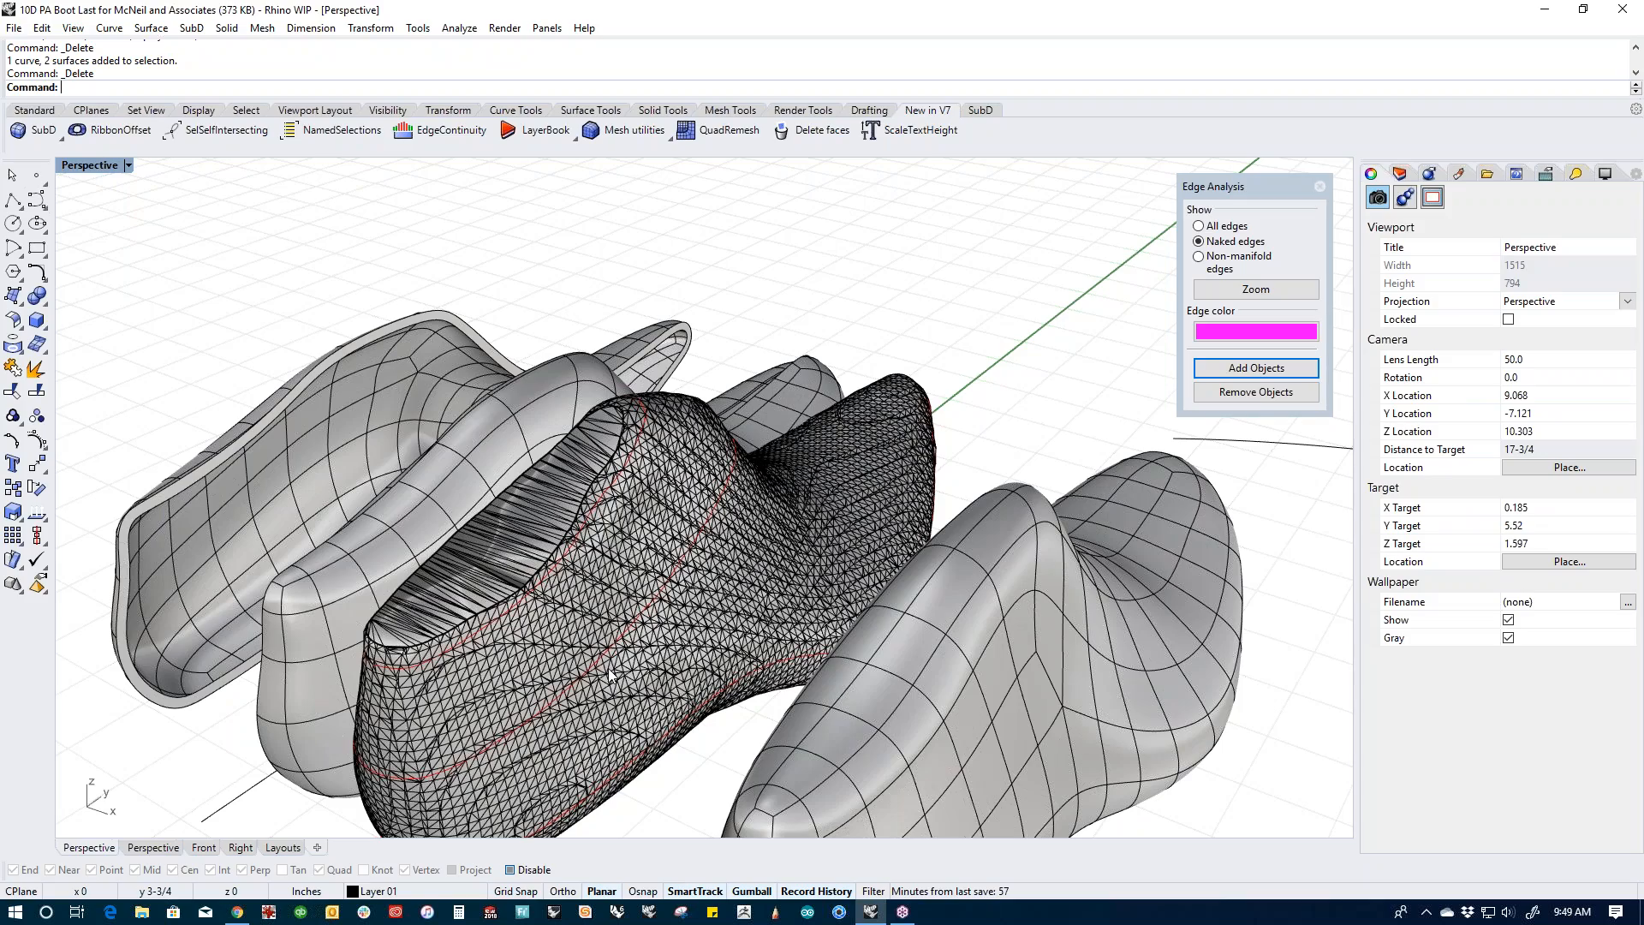
right_drag(609, 677, 775, 663)
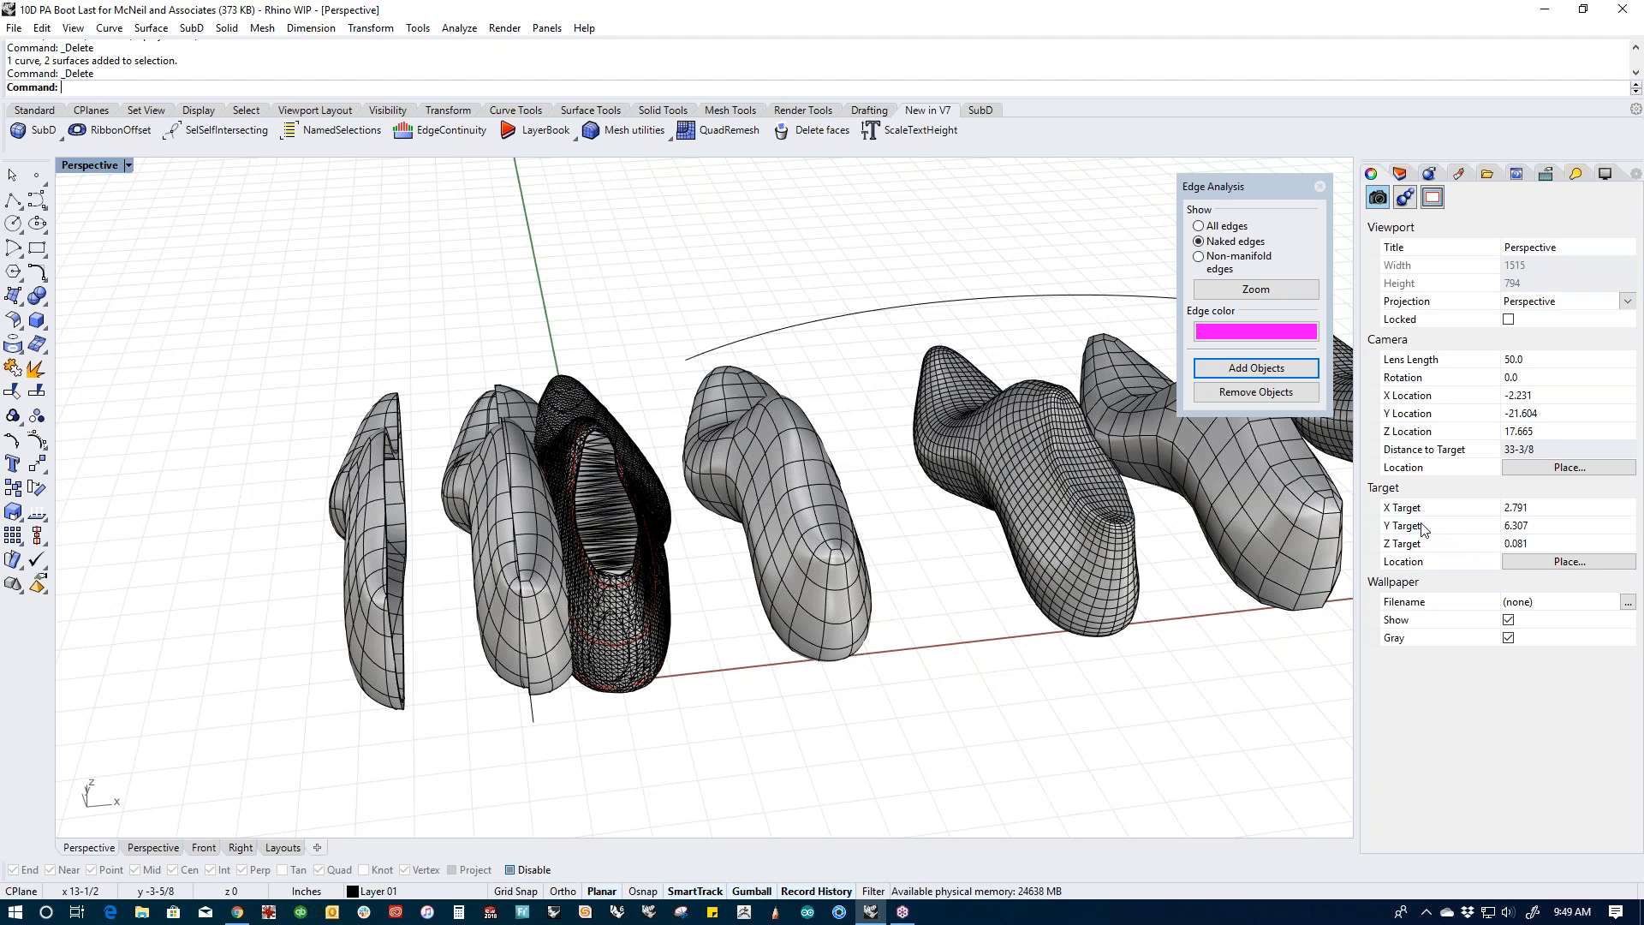
key(alt+Tab)
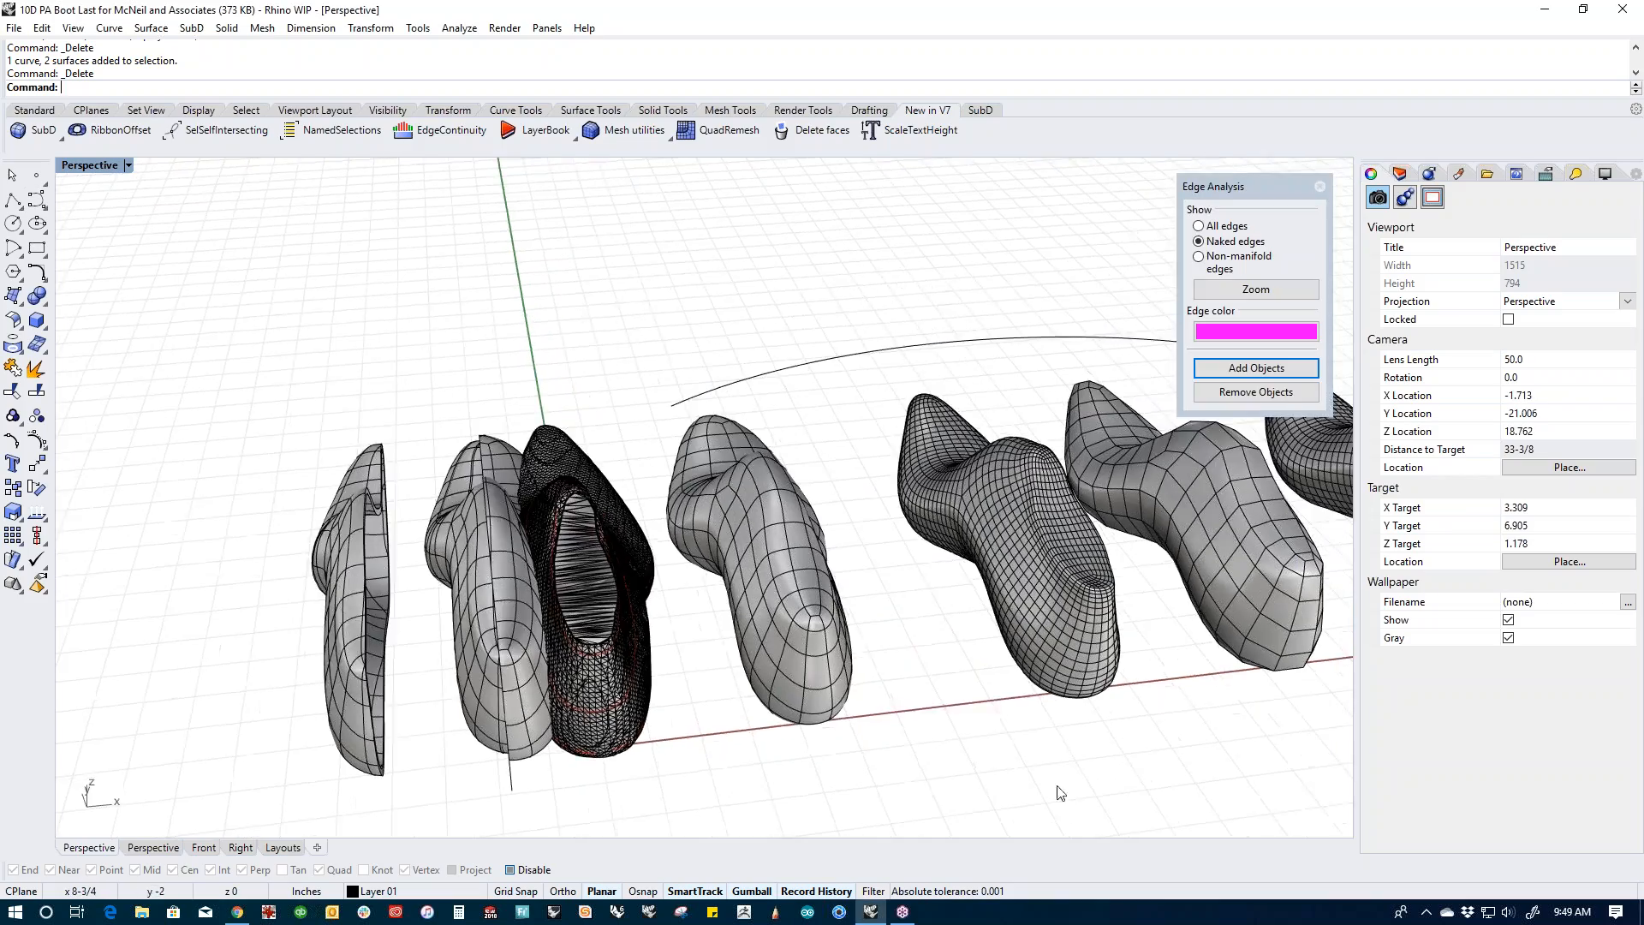
right_drag(1053, 697, 759, 587)
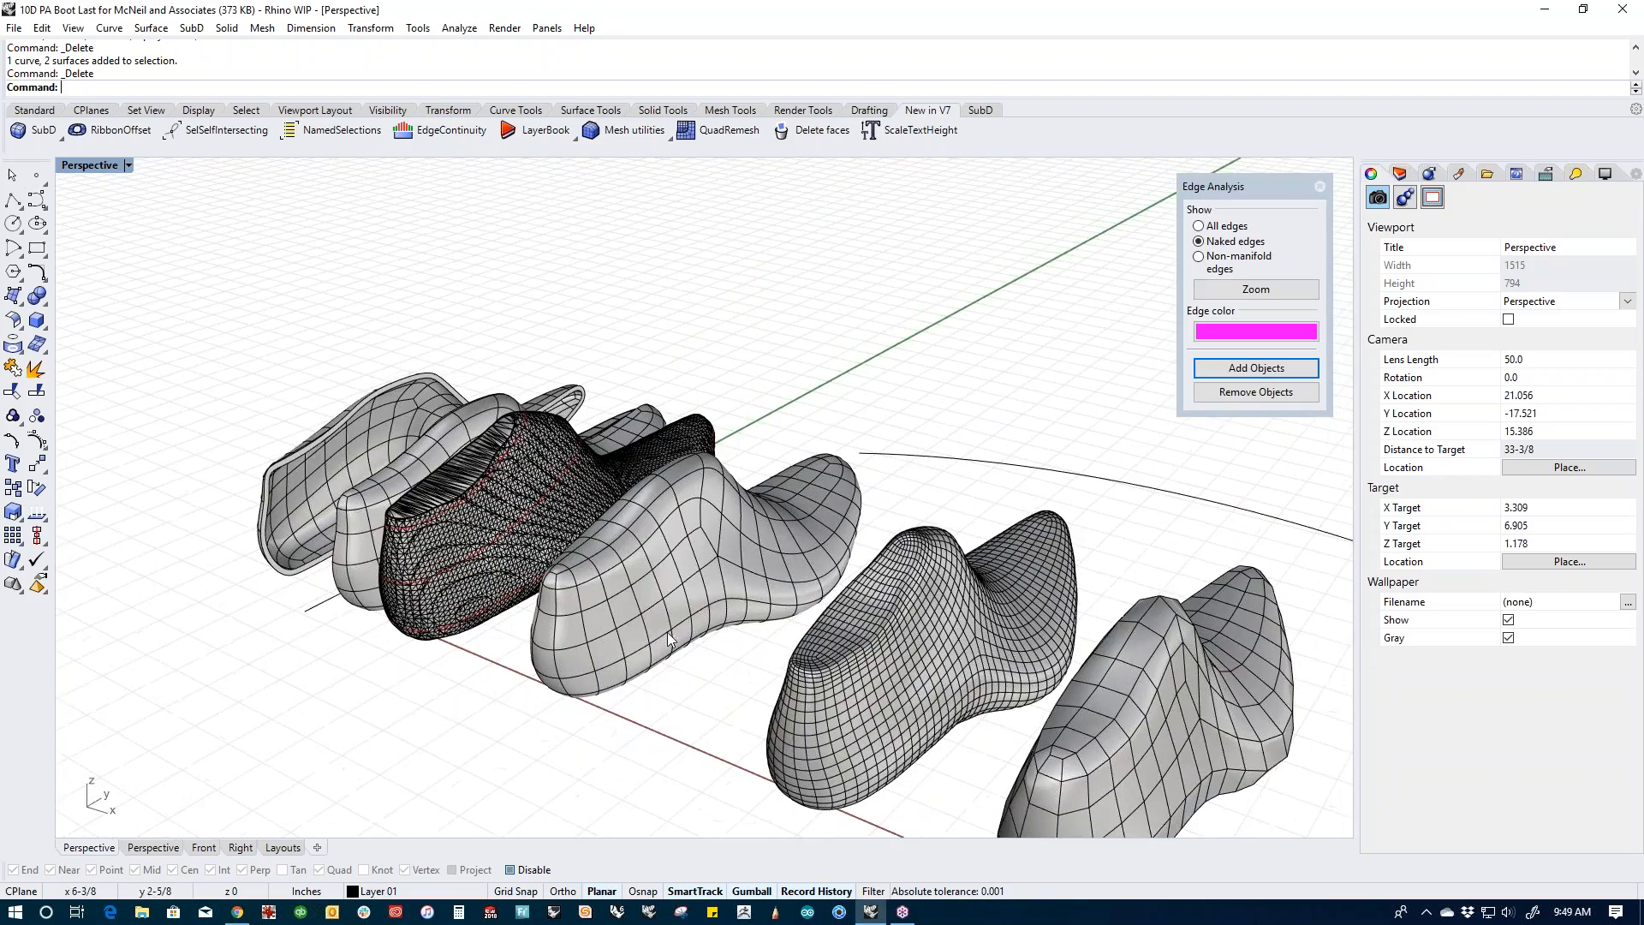
scroll(670, 592, up, 3)
scroll(669, 587, up, 2)
scroll(738, 541, down, 4)
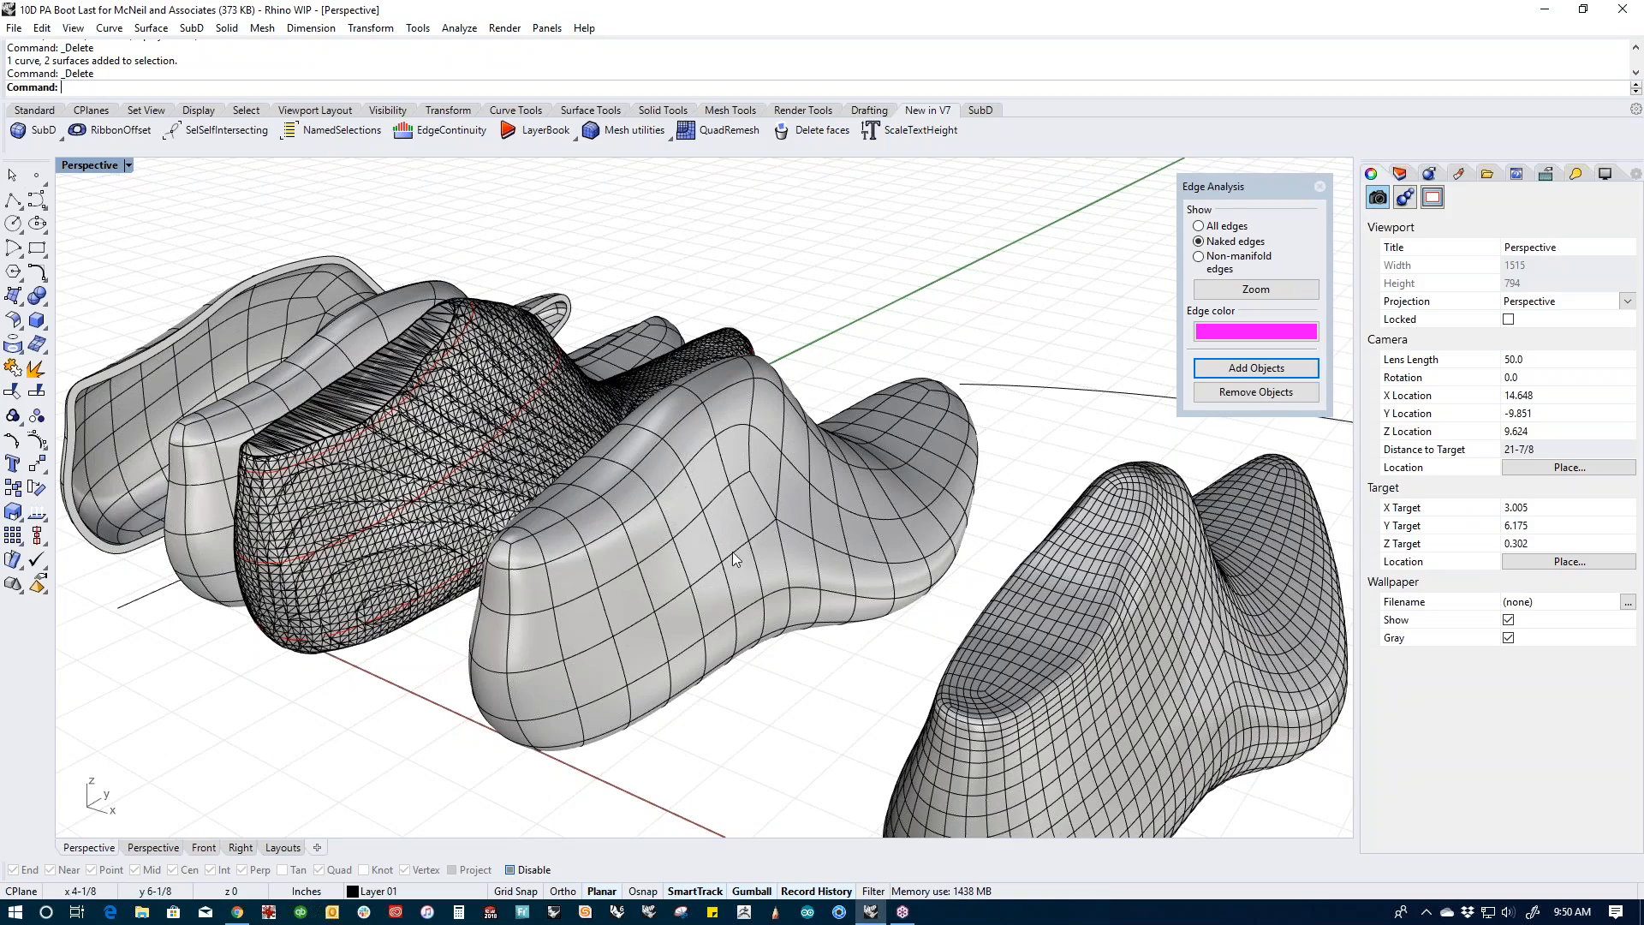
scroll(750, 562, down, 6)
right_drag(750, 565, 872, 604)
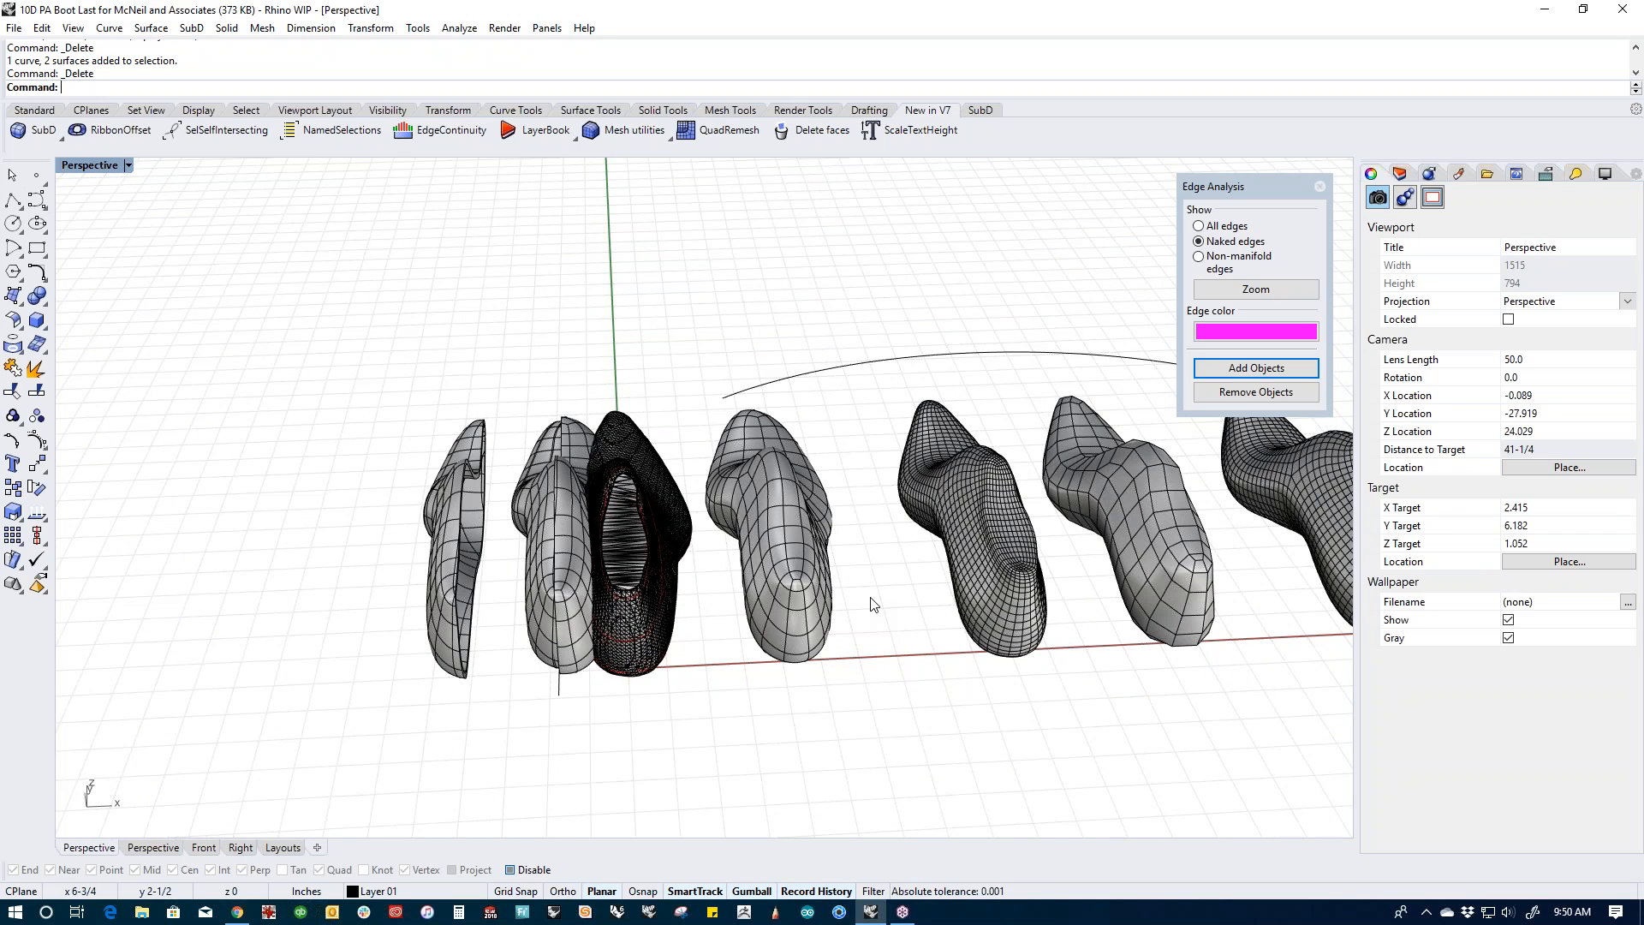
scroll(873, 608, up, 2)
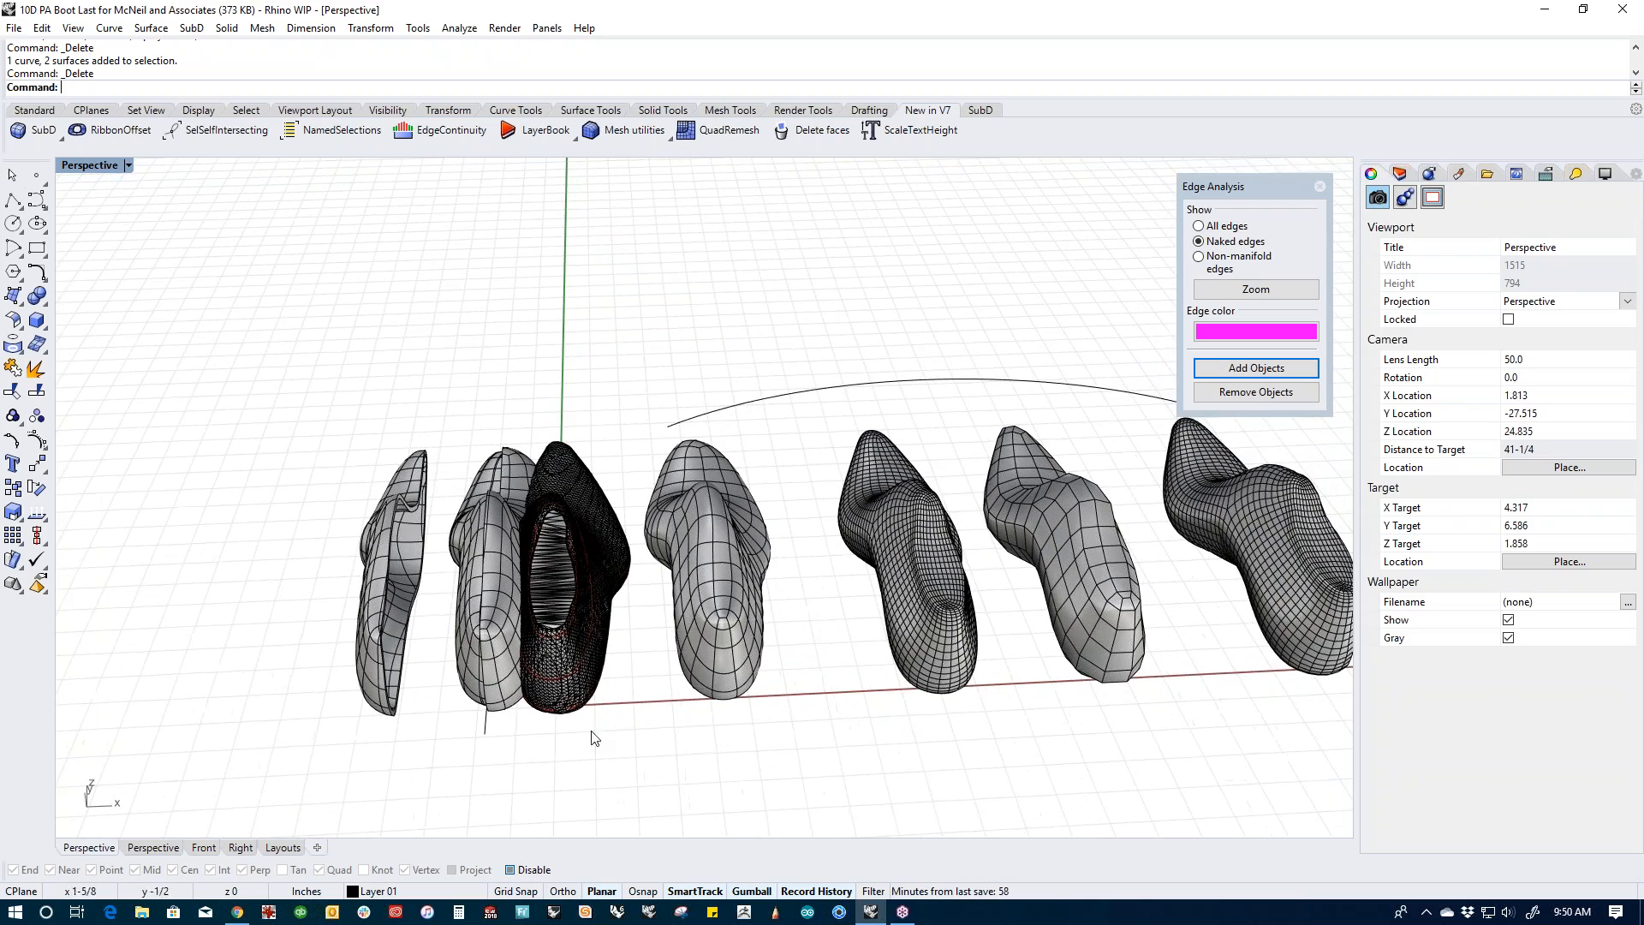
scroll(579, 685, up, 5)
click(579, 685)
scroll(707, 715, down, 3)
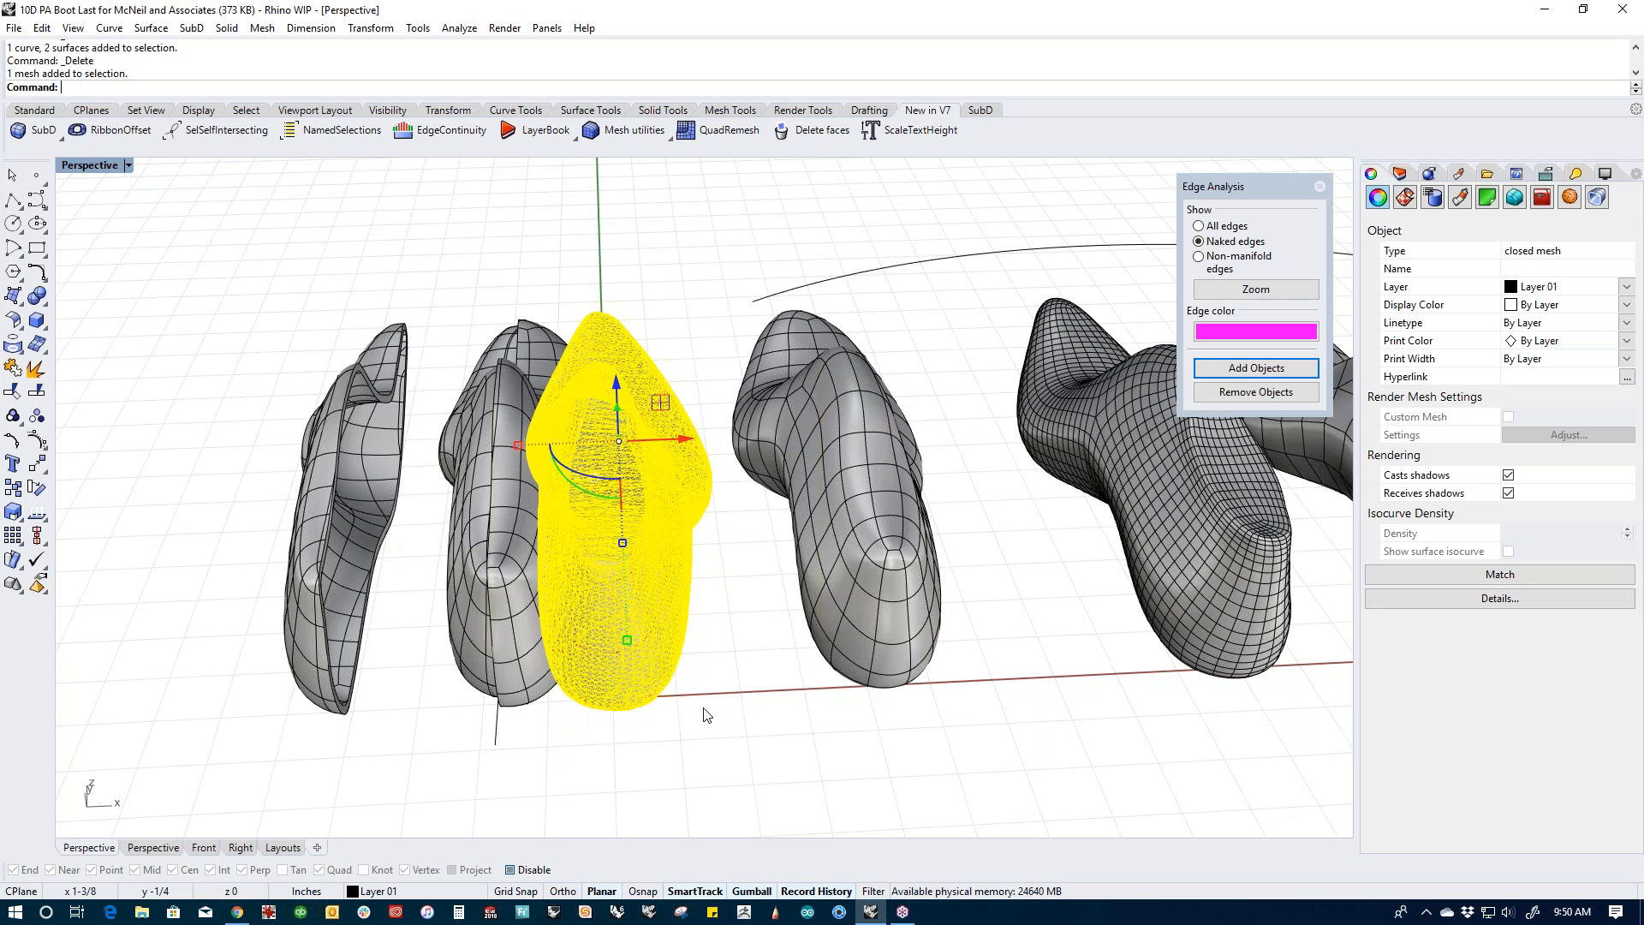
scroll(771, 689, down, 4)
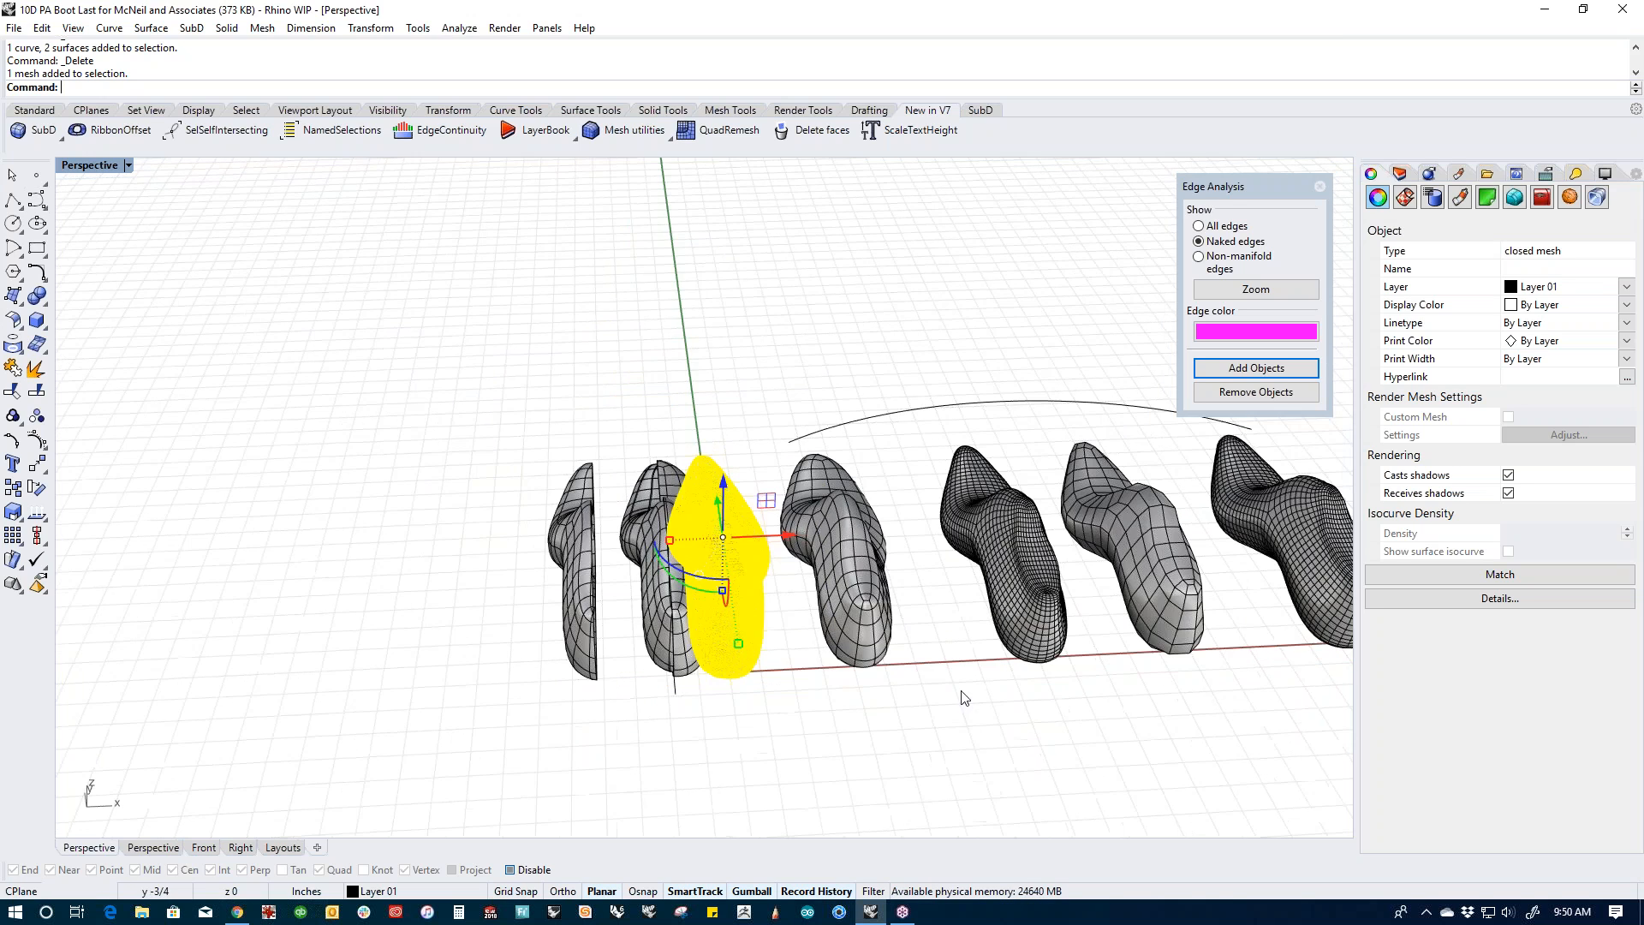
click(848, 720)
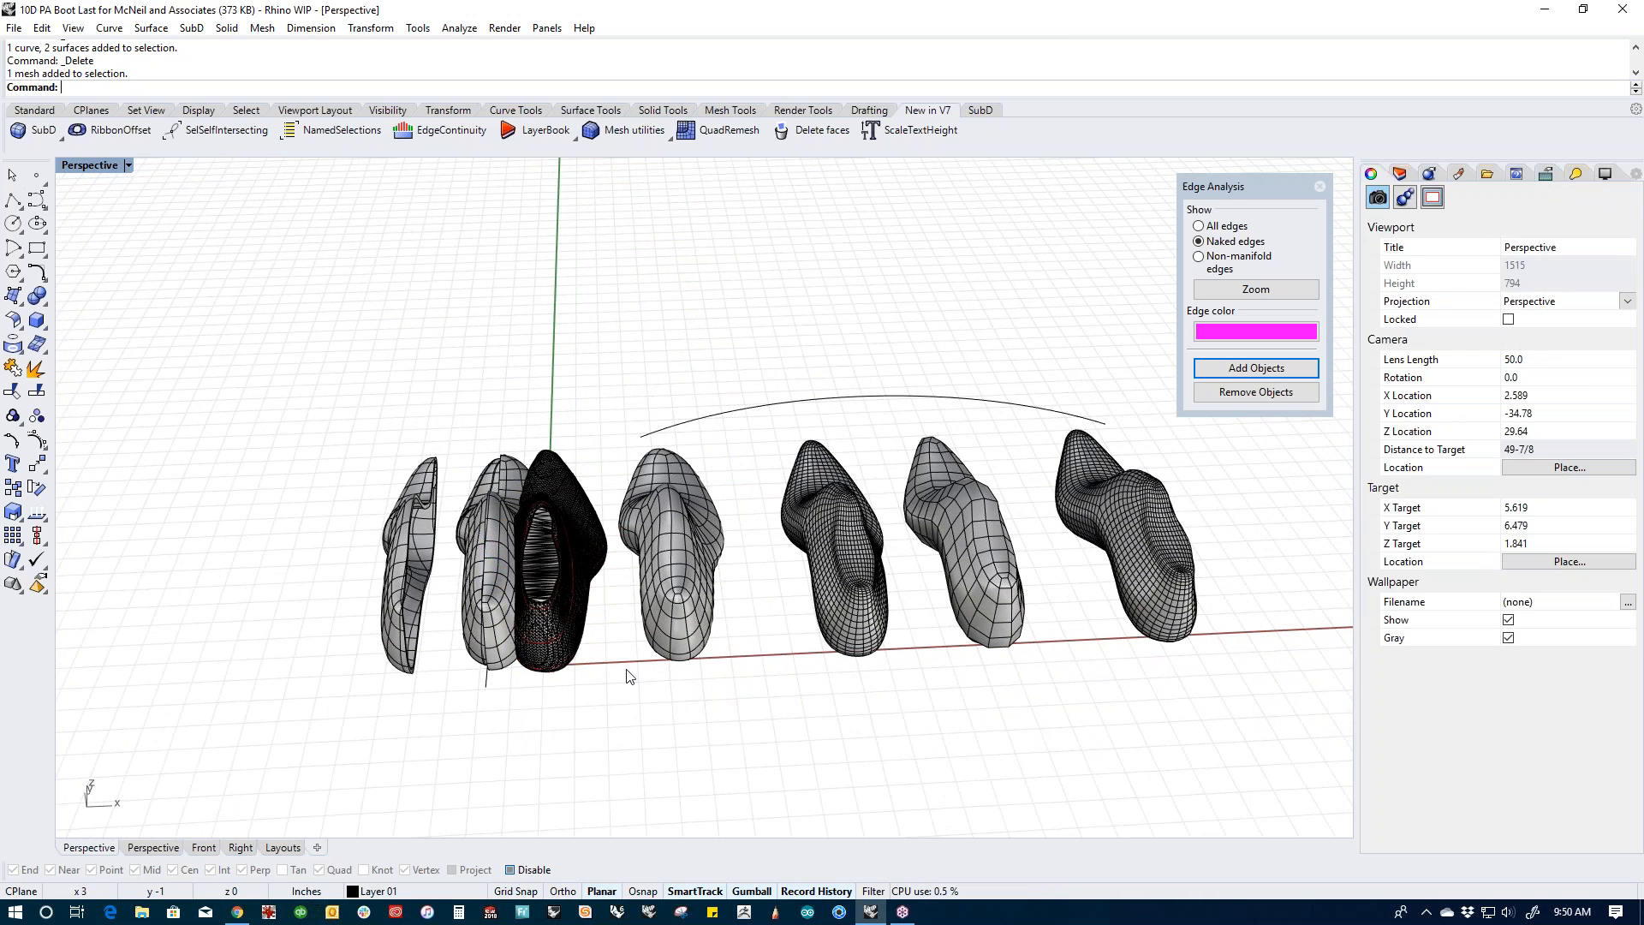
click(551, 629)
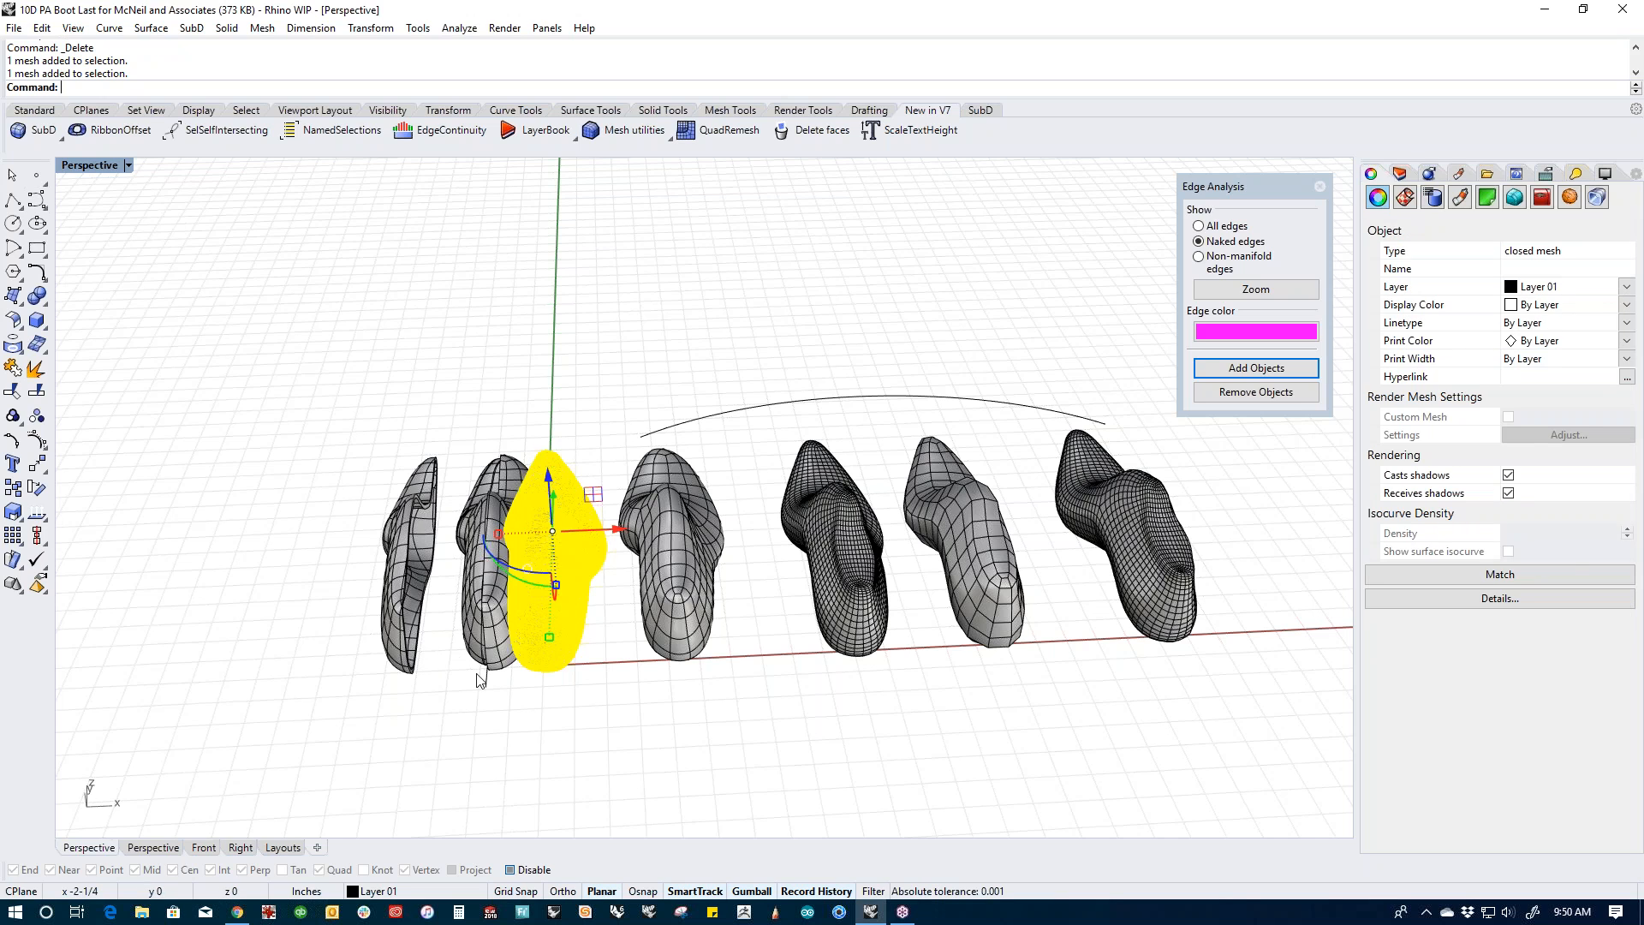
Step: Move the SubD, the polysurfaces and the curve beside the triangulated last farther along negative X, clear of that mesh
click(511, 694)
scroll(502, 700, up, 3)
drag(501, 694, 329, 623)
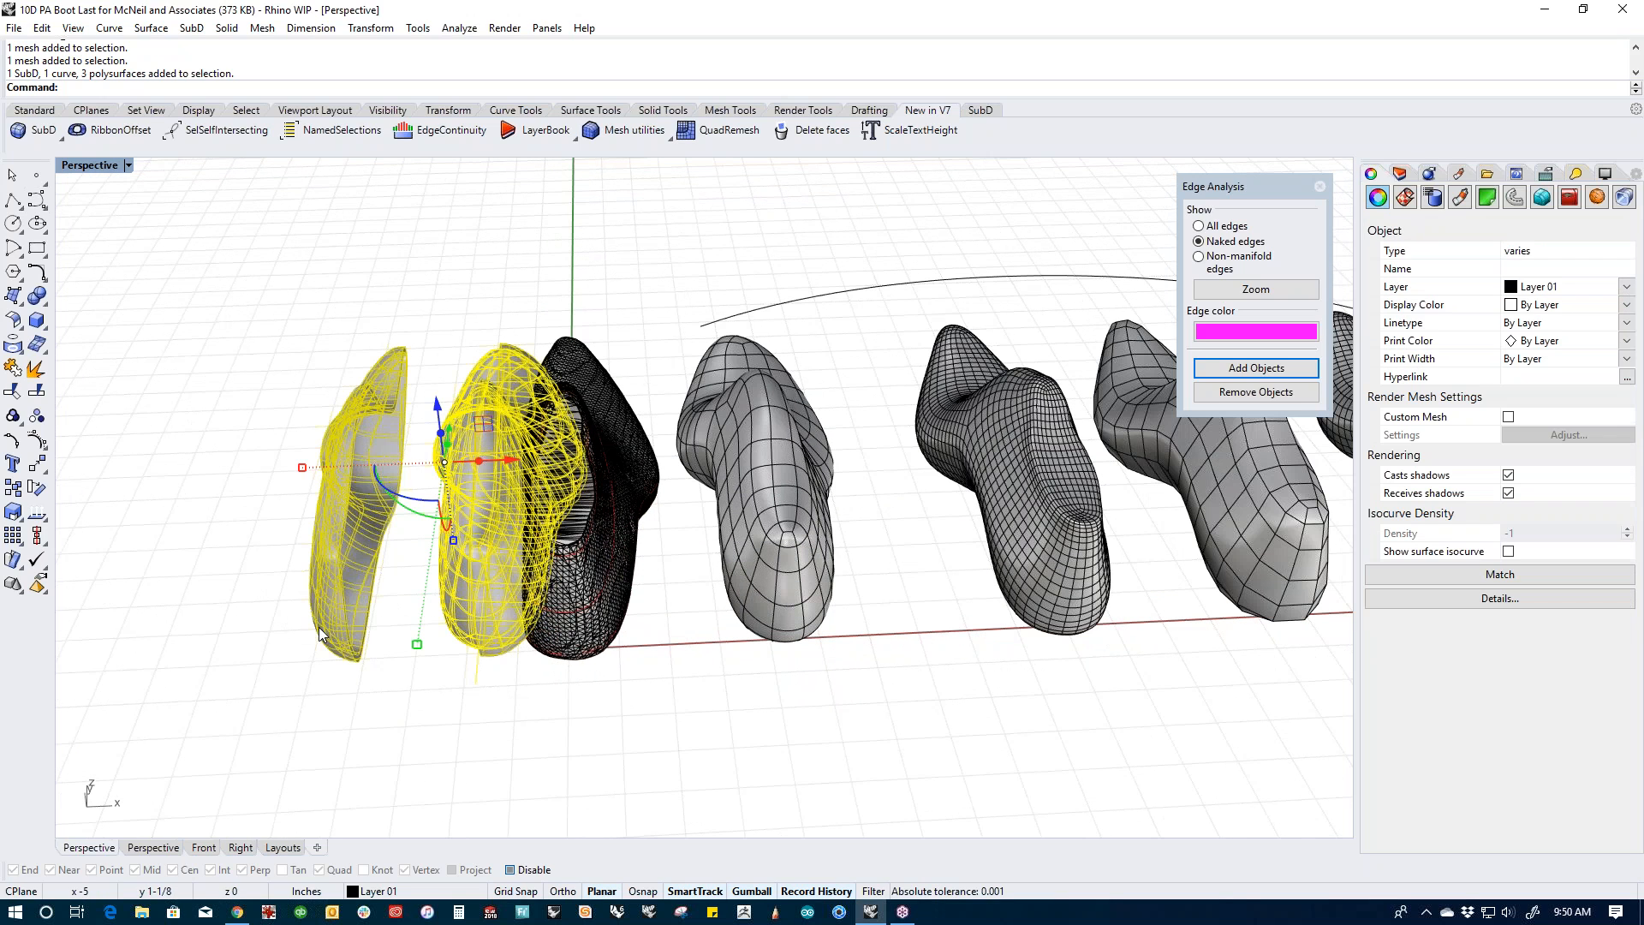
drag(510, 462, 293, 469)
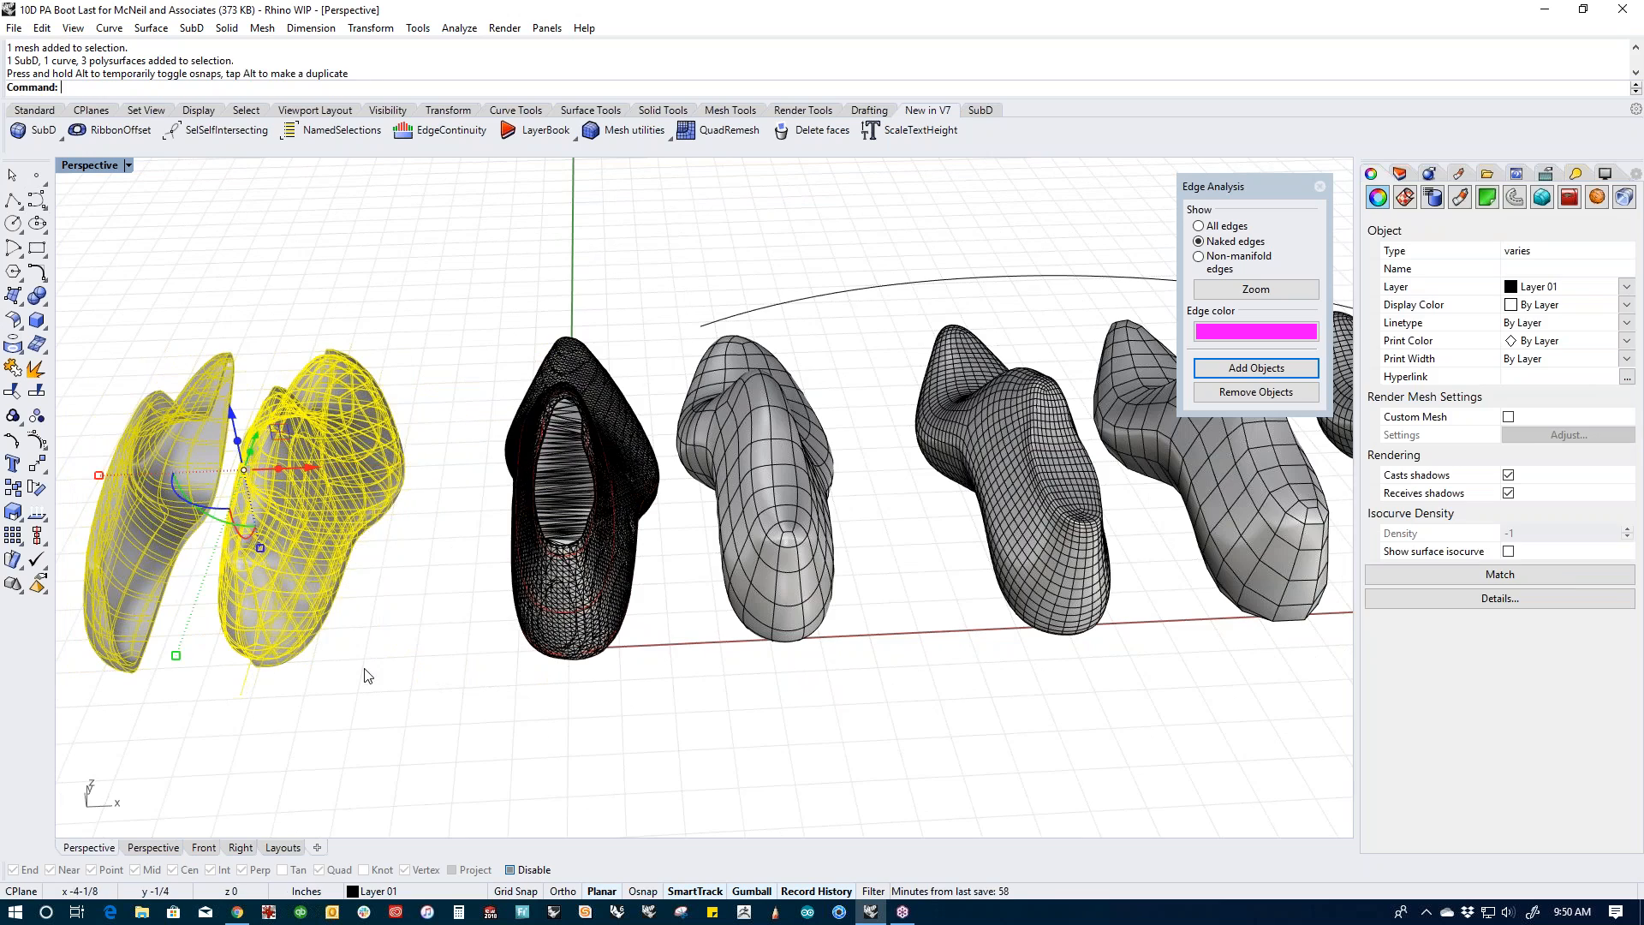
Step: Hide the closed solid polysurface and the SubD that cover the half shell beside the triangulated last
click(413, 702)
right_drag(425, 737, 496, 660)
click(486, 586)
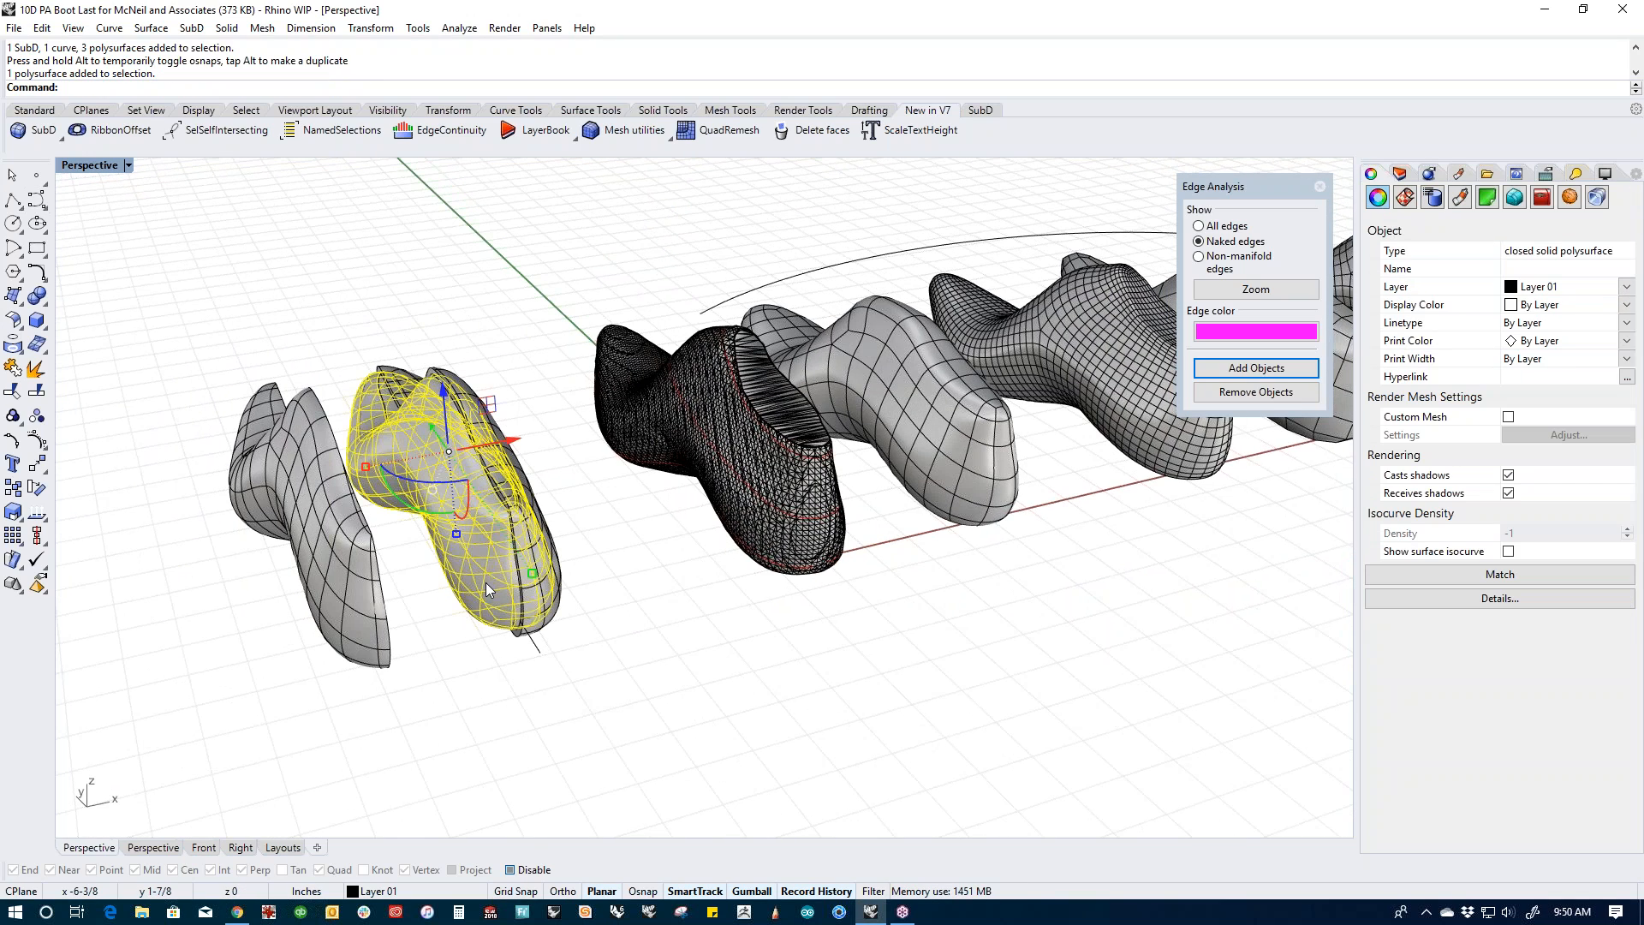
key(ctrl+h)
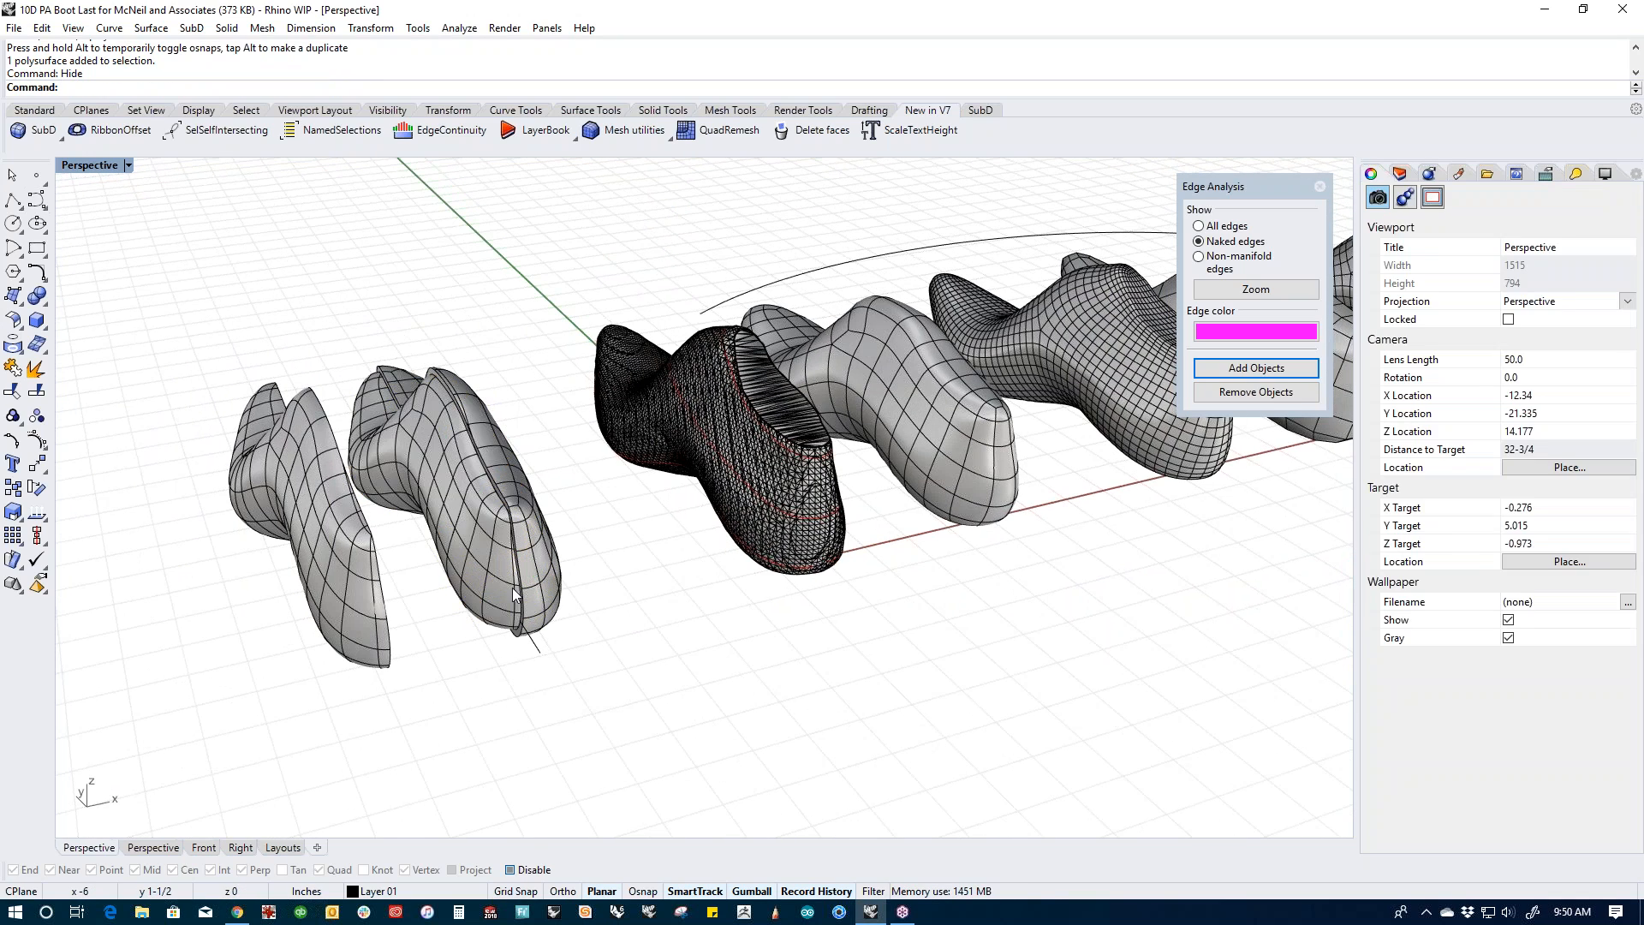
click(502, 597)
key(ctrl+h)
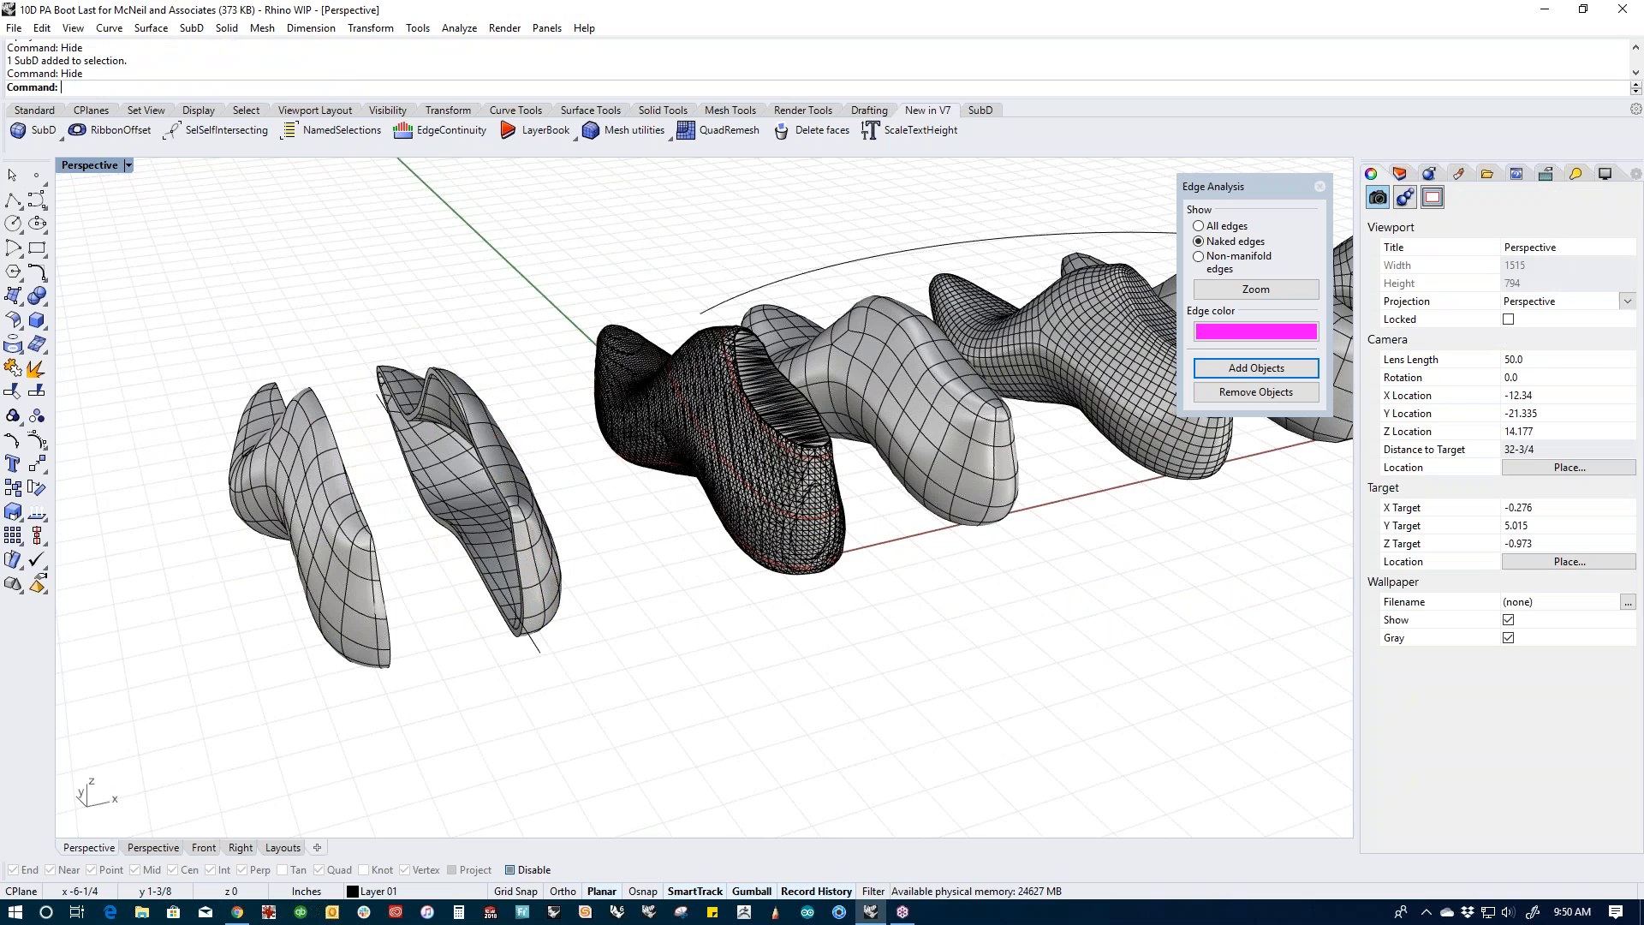
shift+right_drag(573, 643, 529, 697)
scroll(529, 697, down, 2)
shift+right_drag(758, 712, 604, 706)
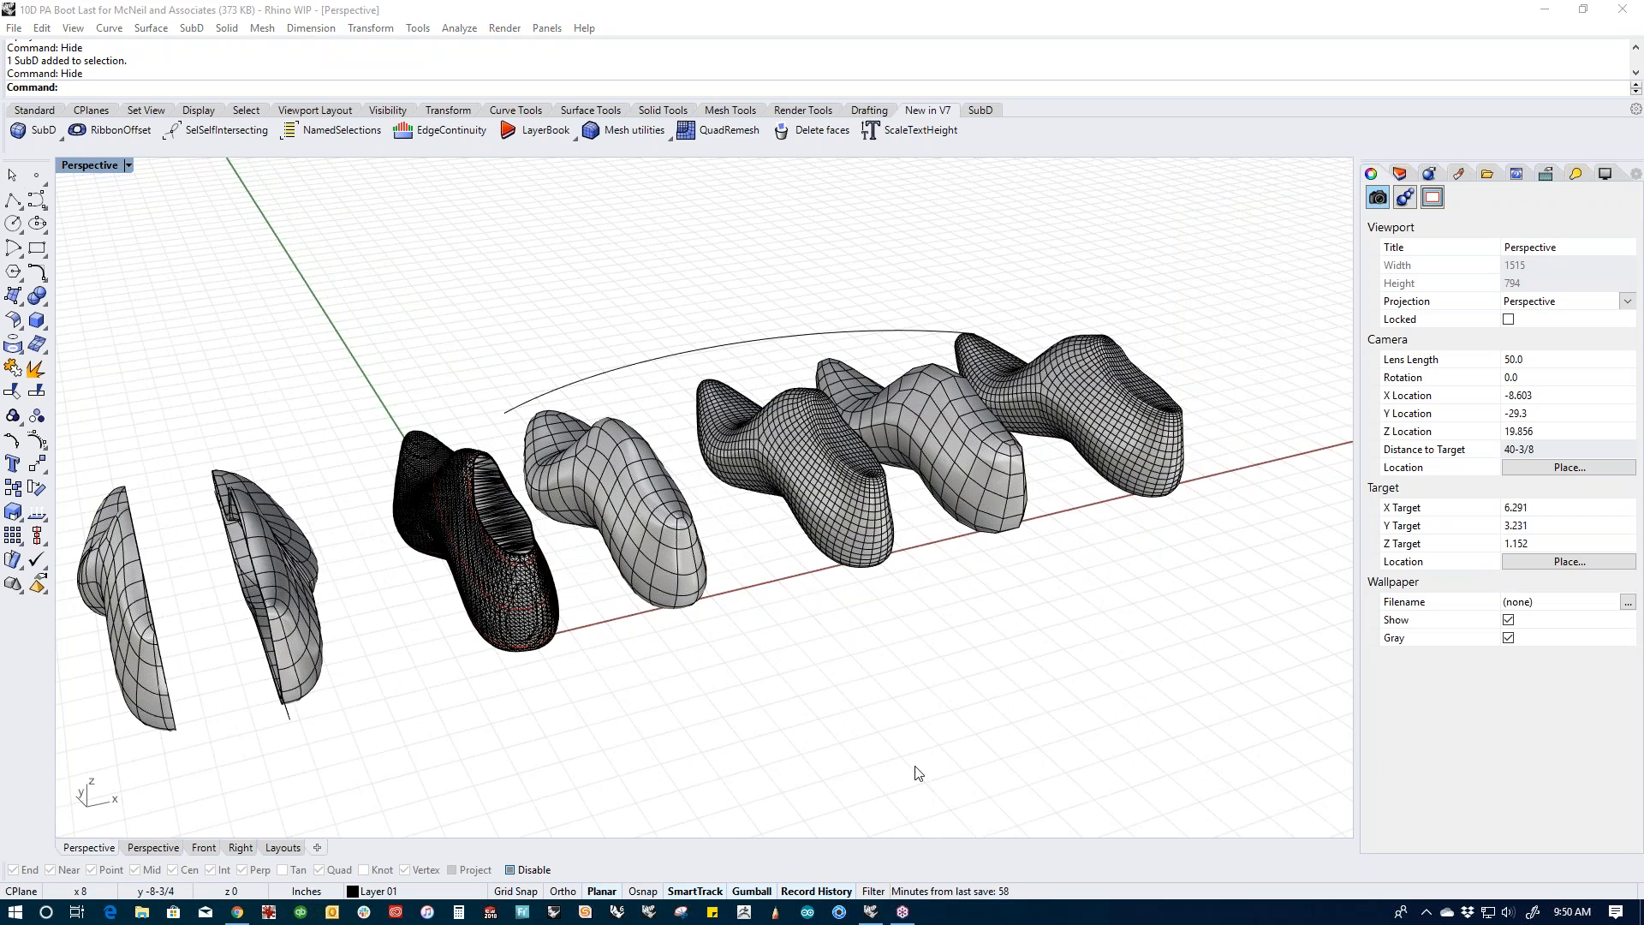
Step: Switch to the Chrome browser and open the McNeel Forum at discourse.mcneel.com
click(238, 911)
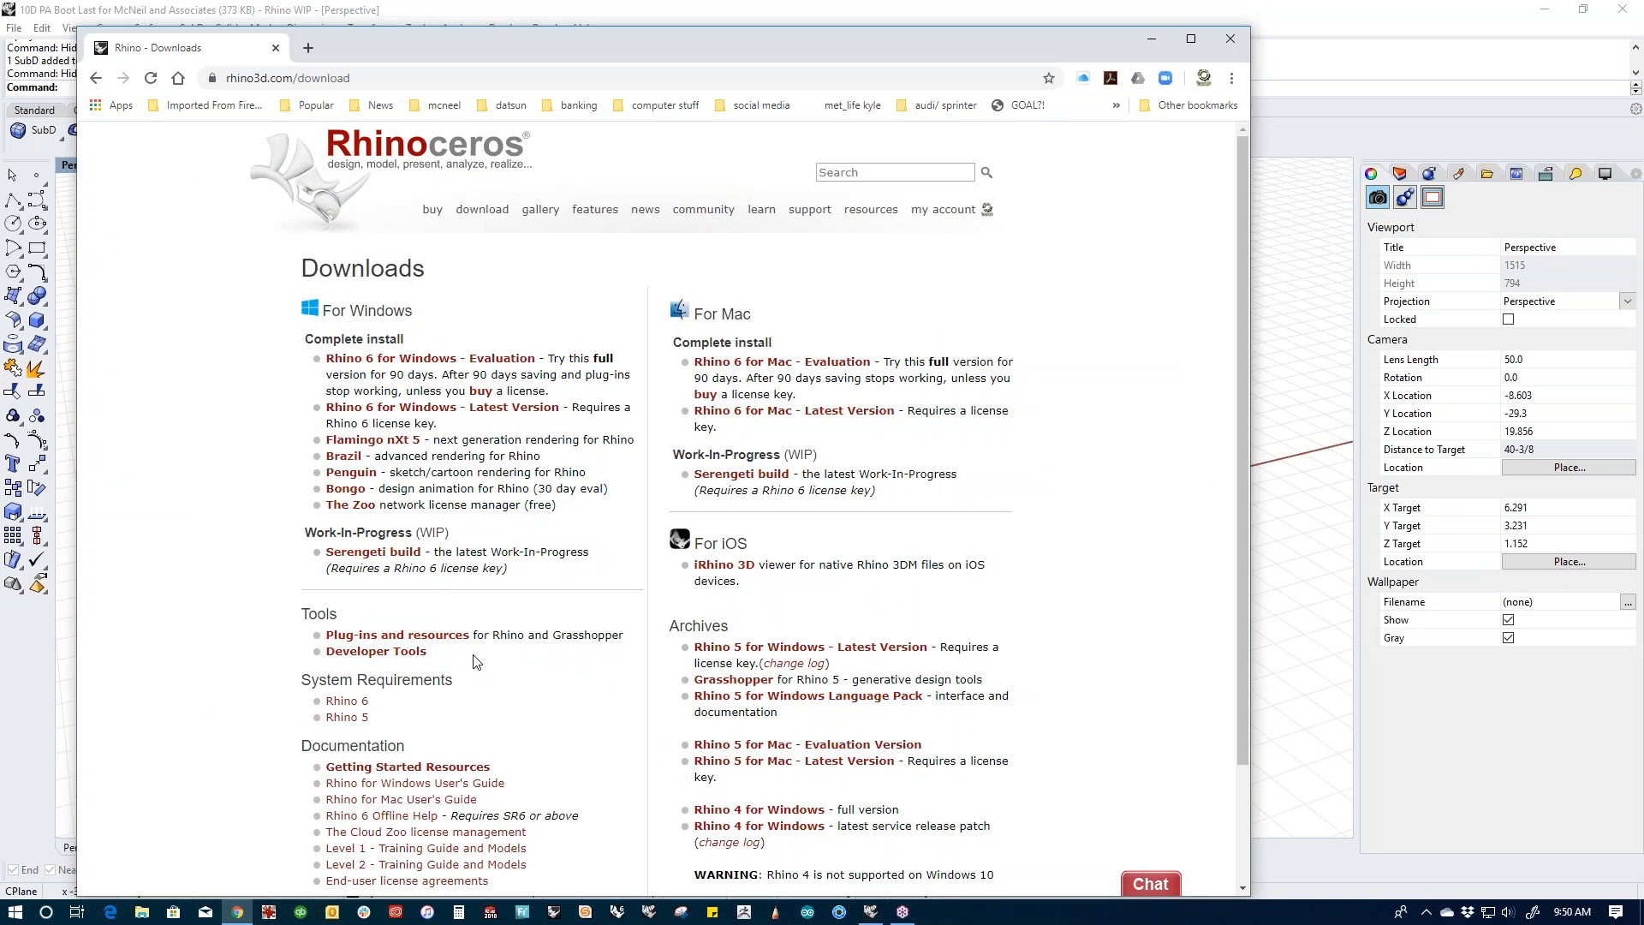
click(346, 79)
text(dis)
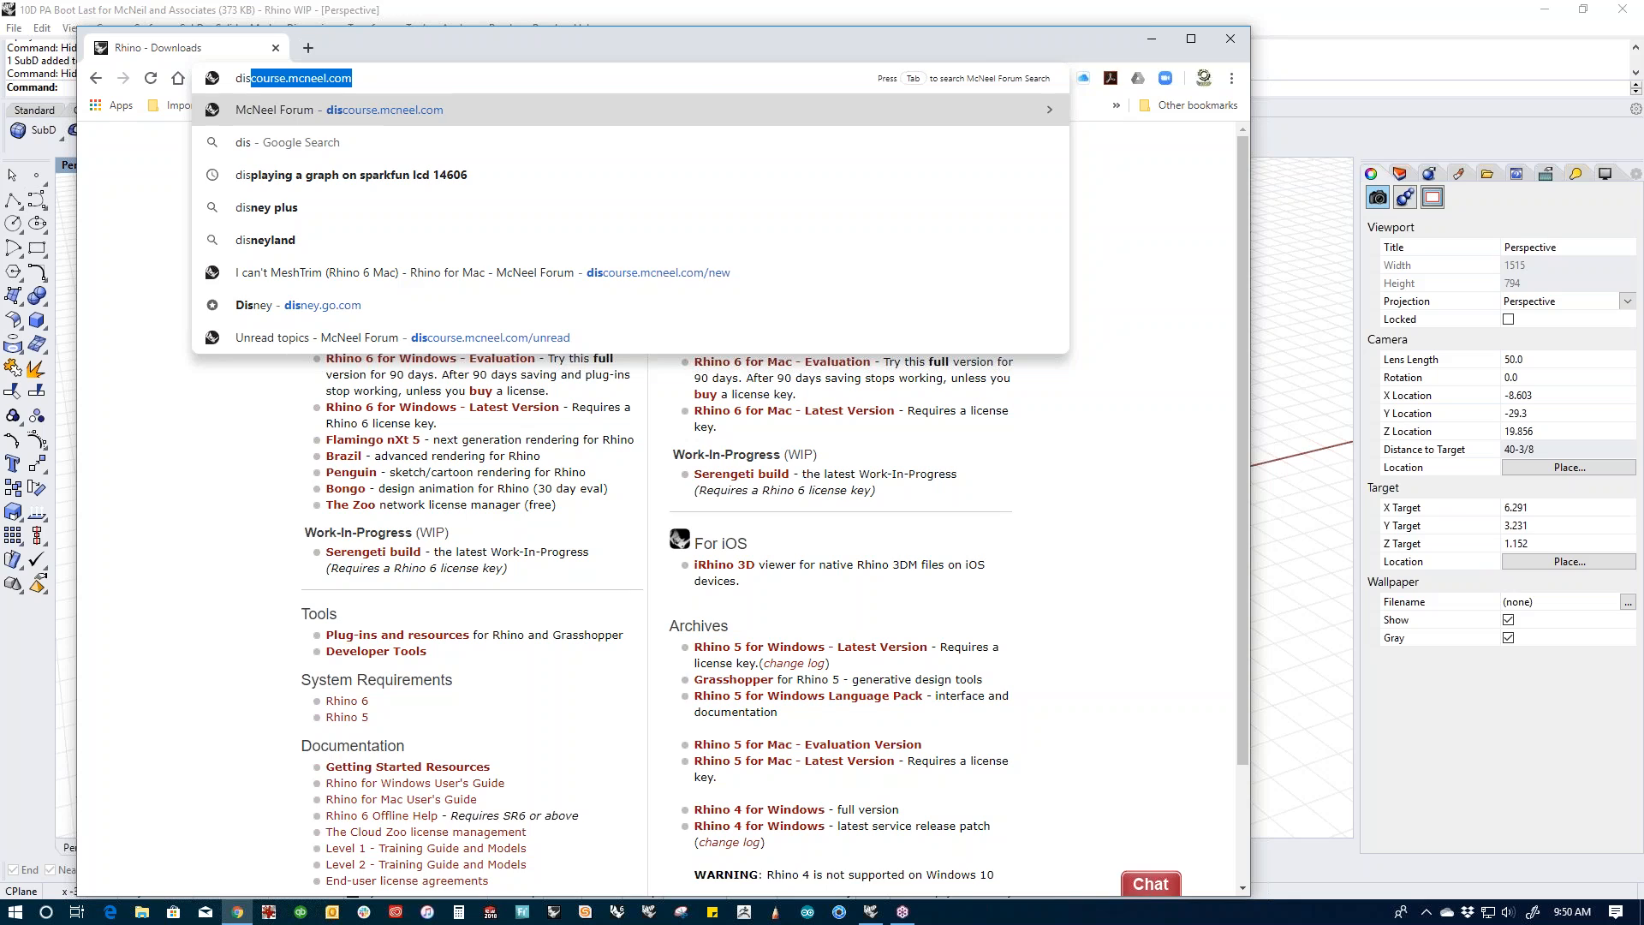
key(Return)
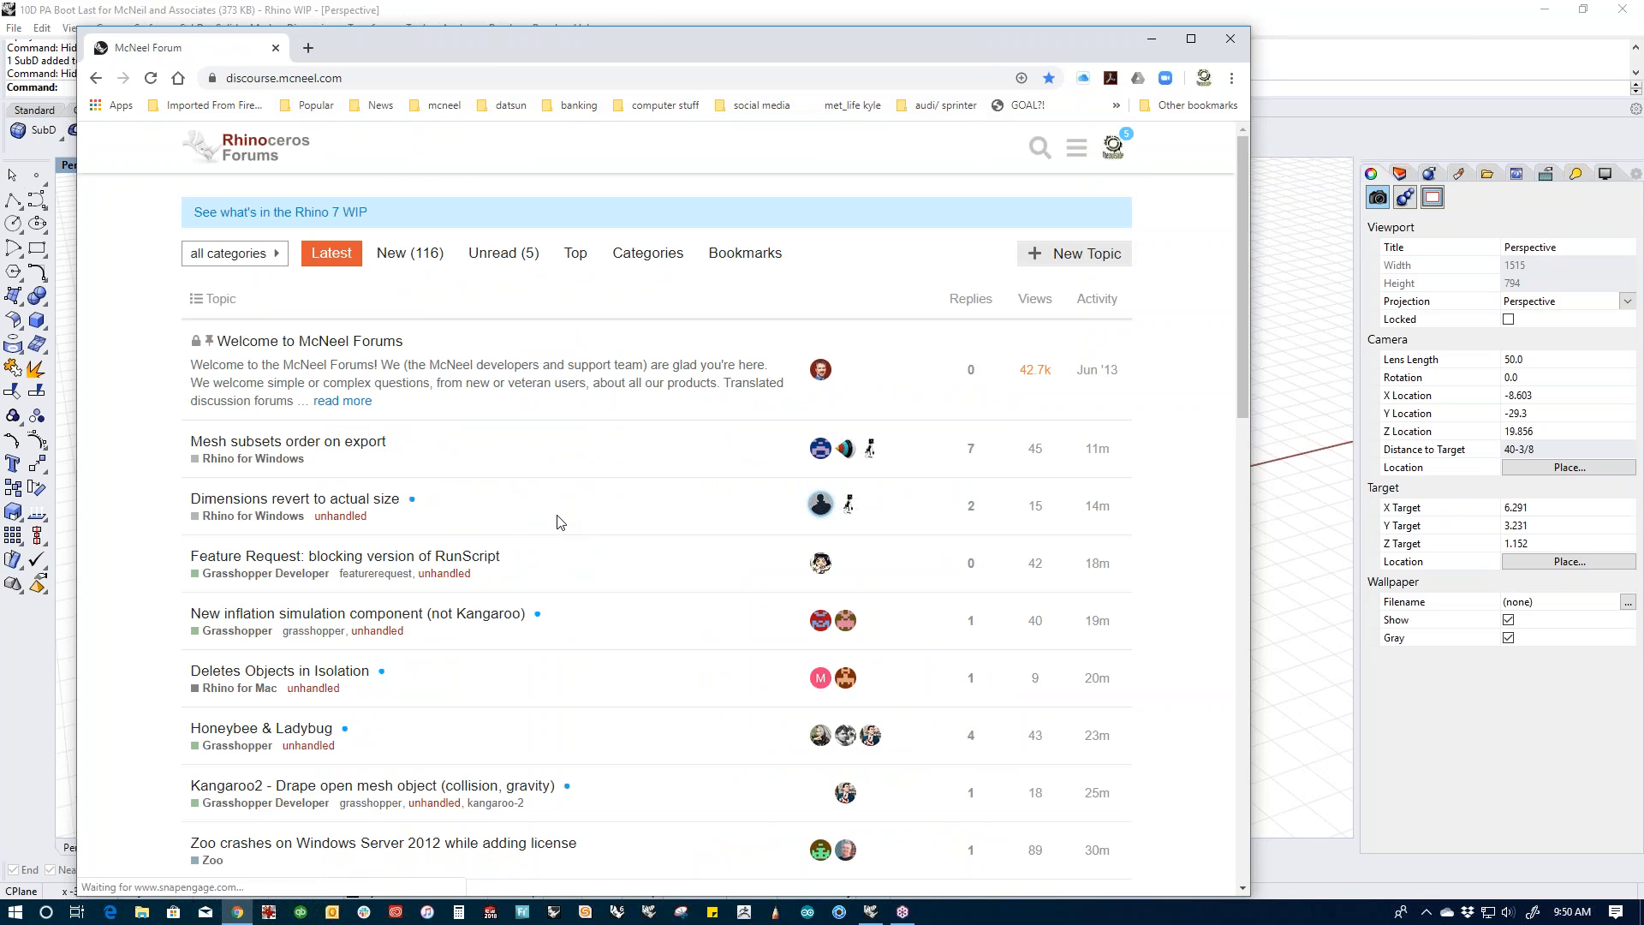
Step: Filter the forum topics to the Serengeti category
click(257, 254)
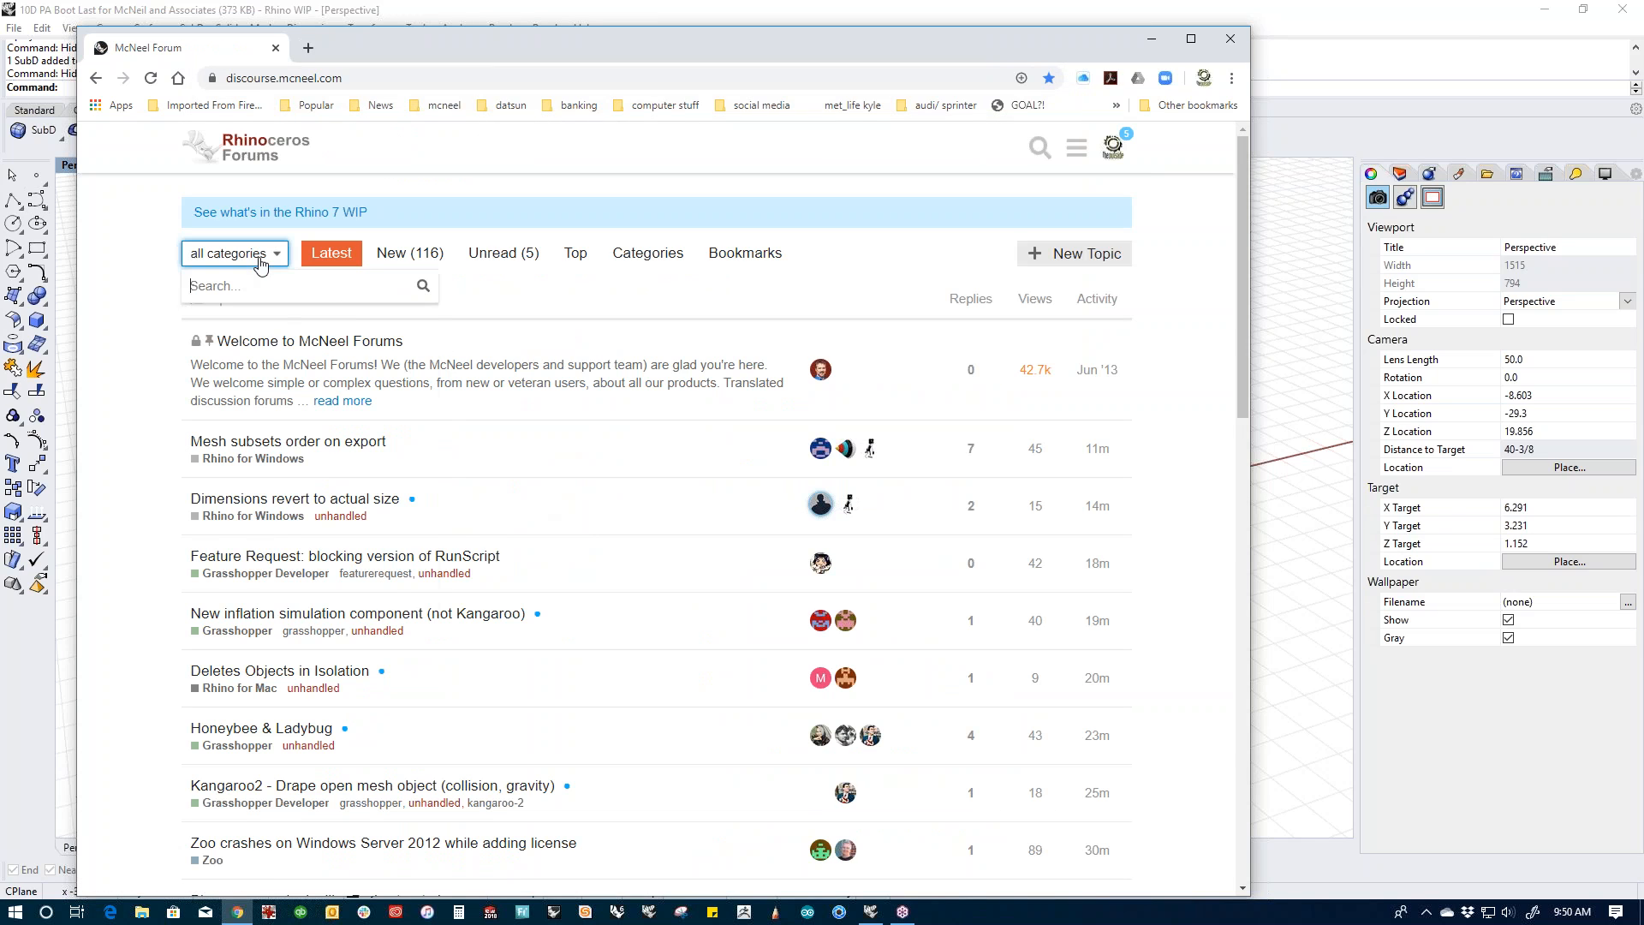
scroll(264, 432, down, 3)
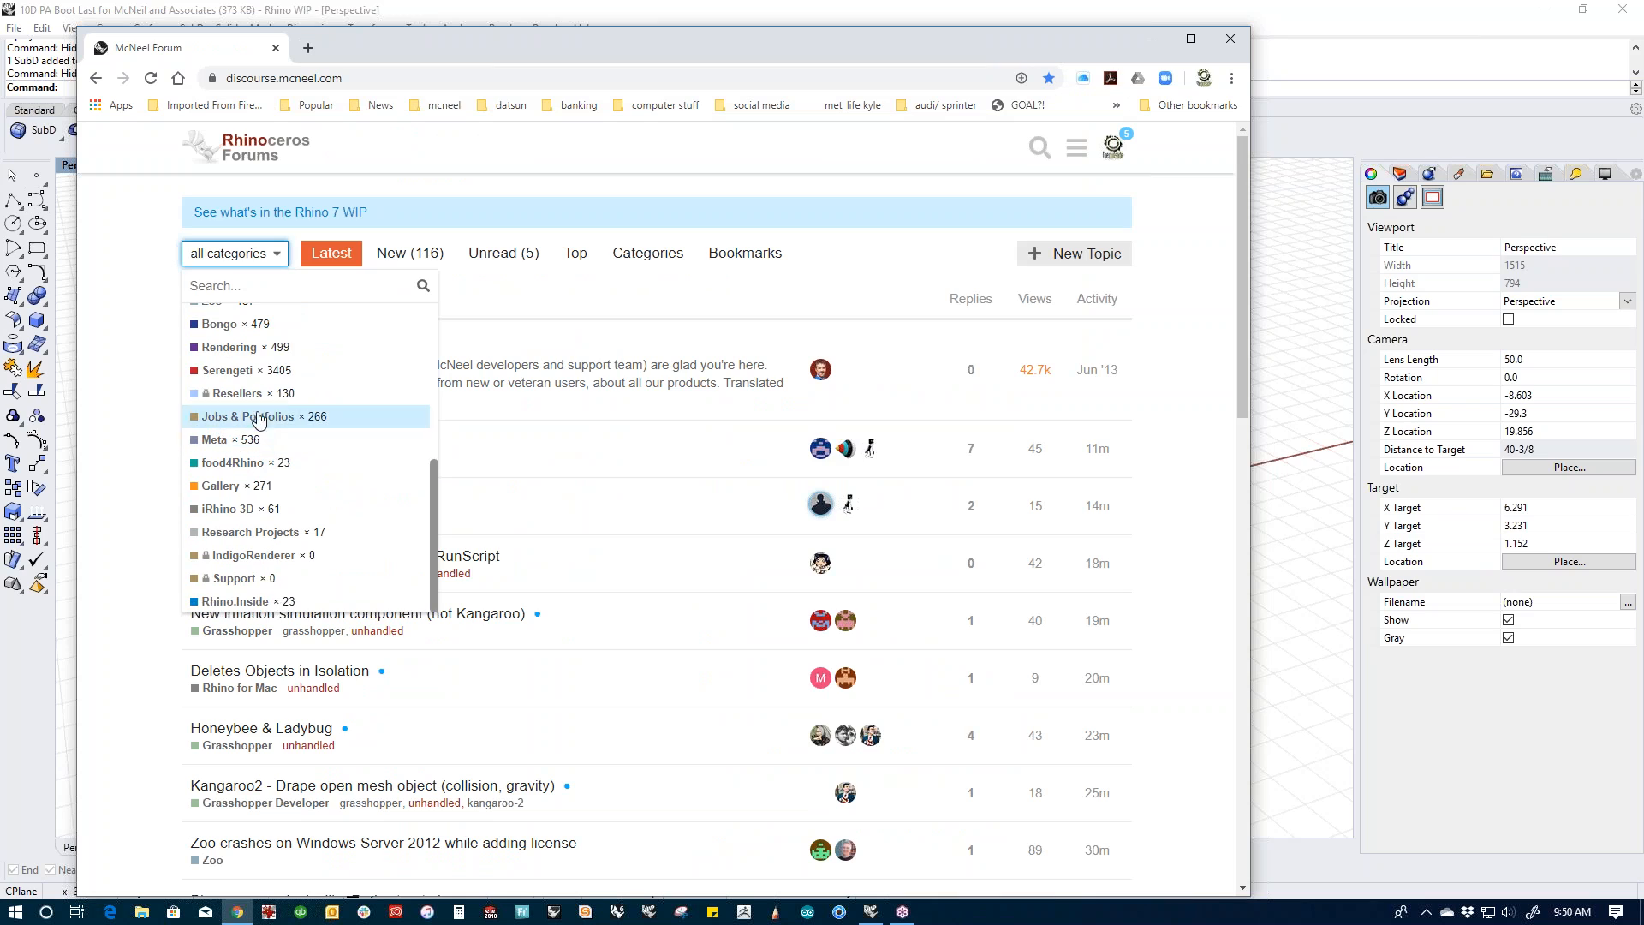
click(245, 368)
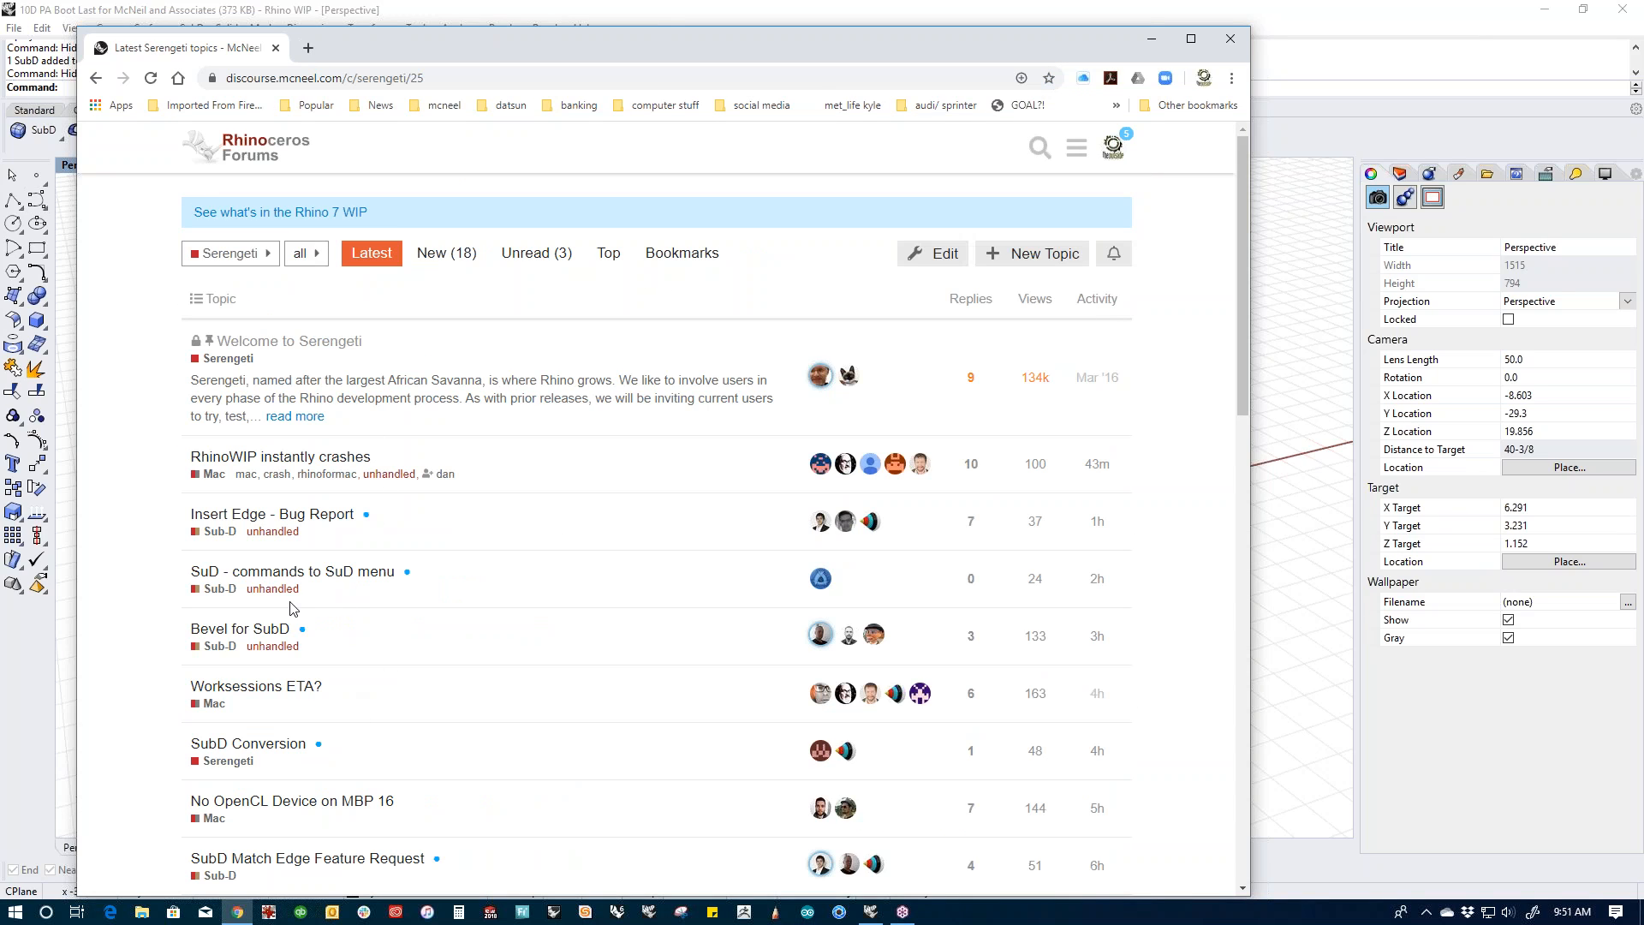
click(240, 261)
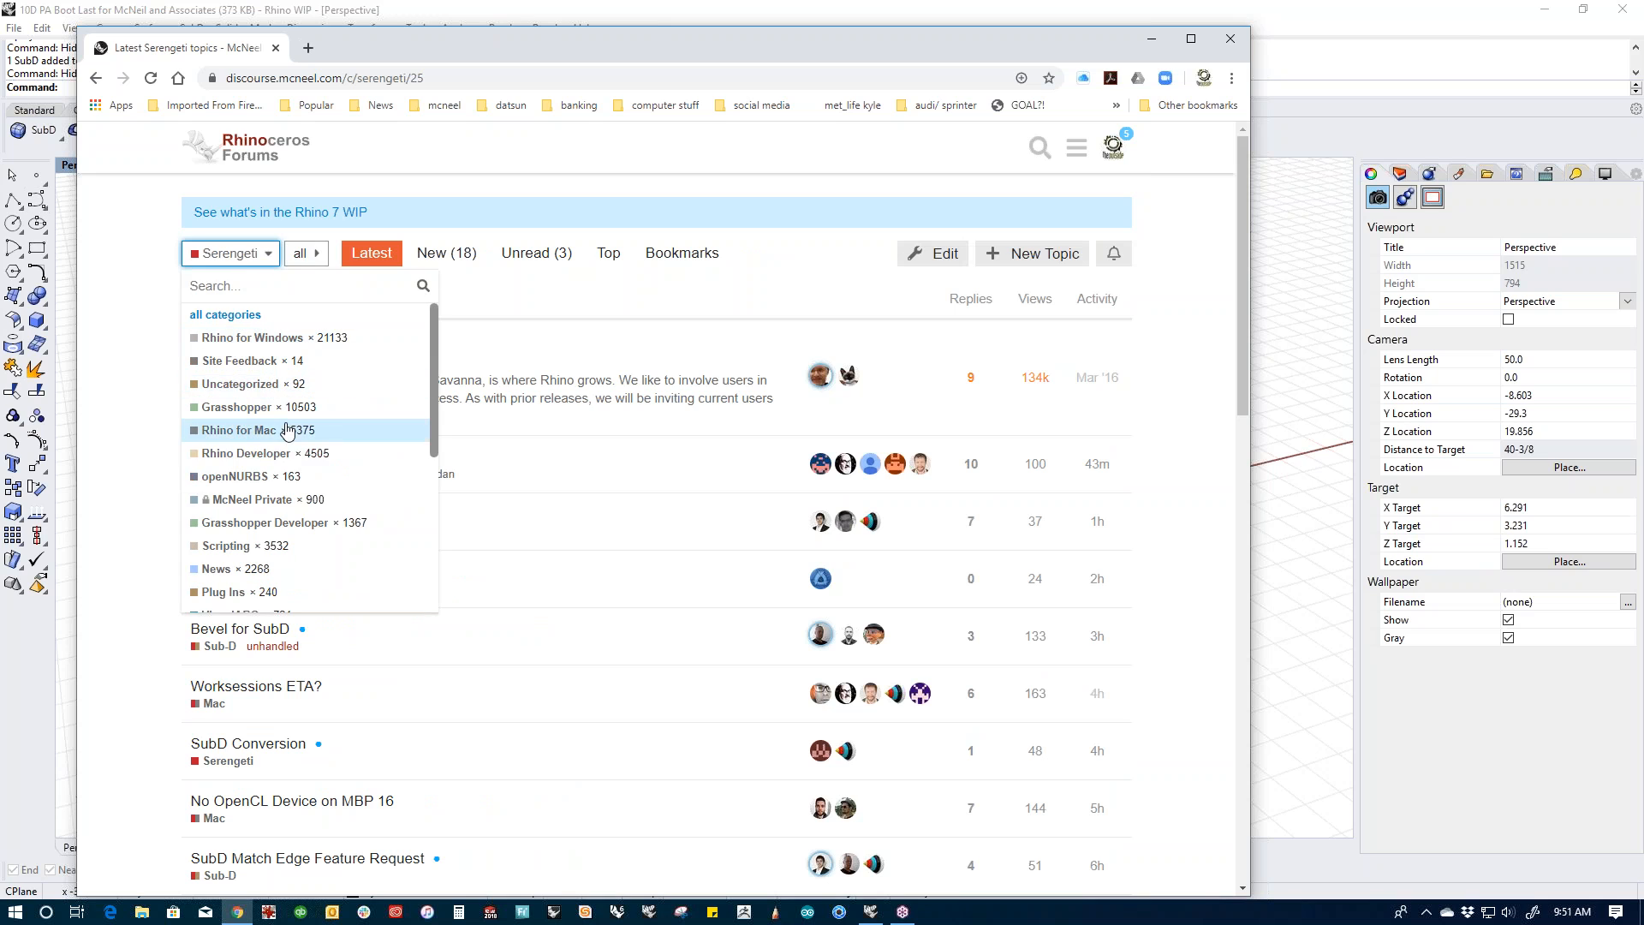
scroll(288, 431, down, 2)
scroll(288, 431, down, 7)
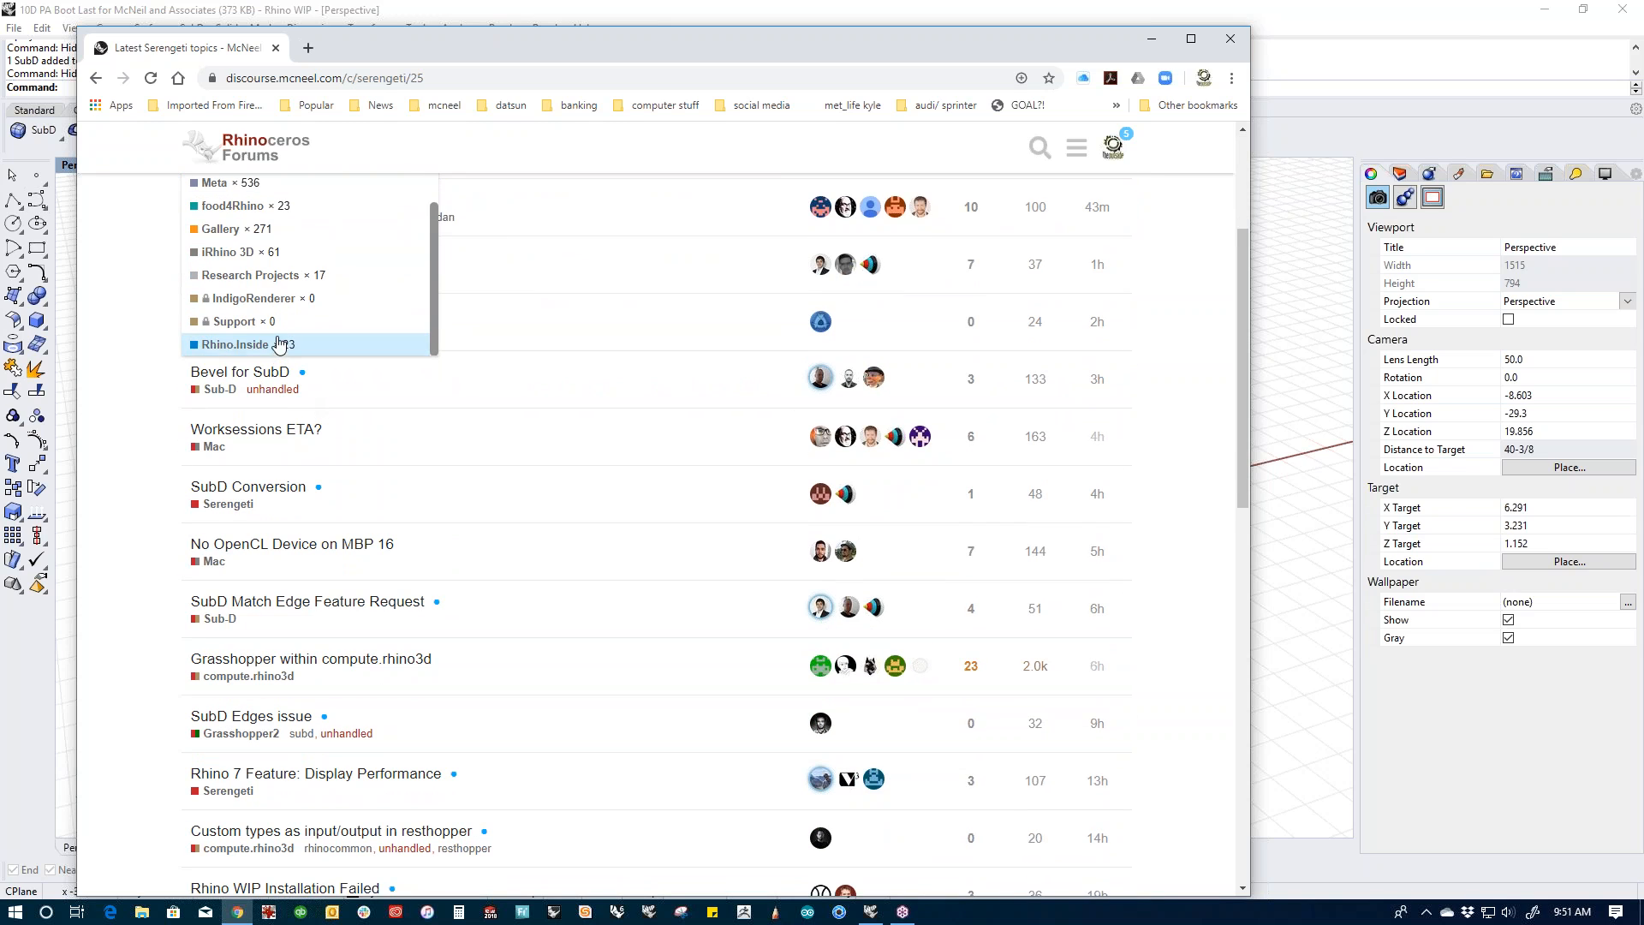
scroll(280, 342, up, 2)
scroll(280, 342, down, 3)
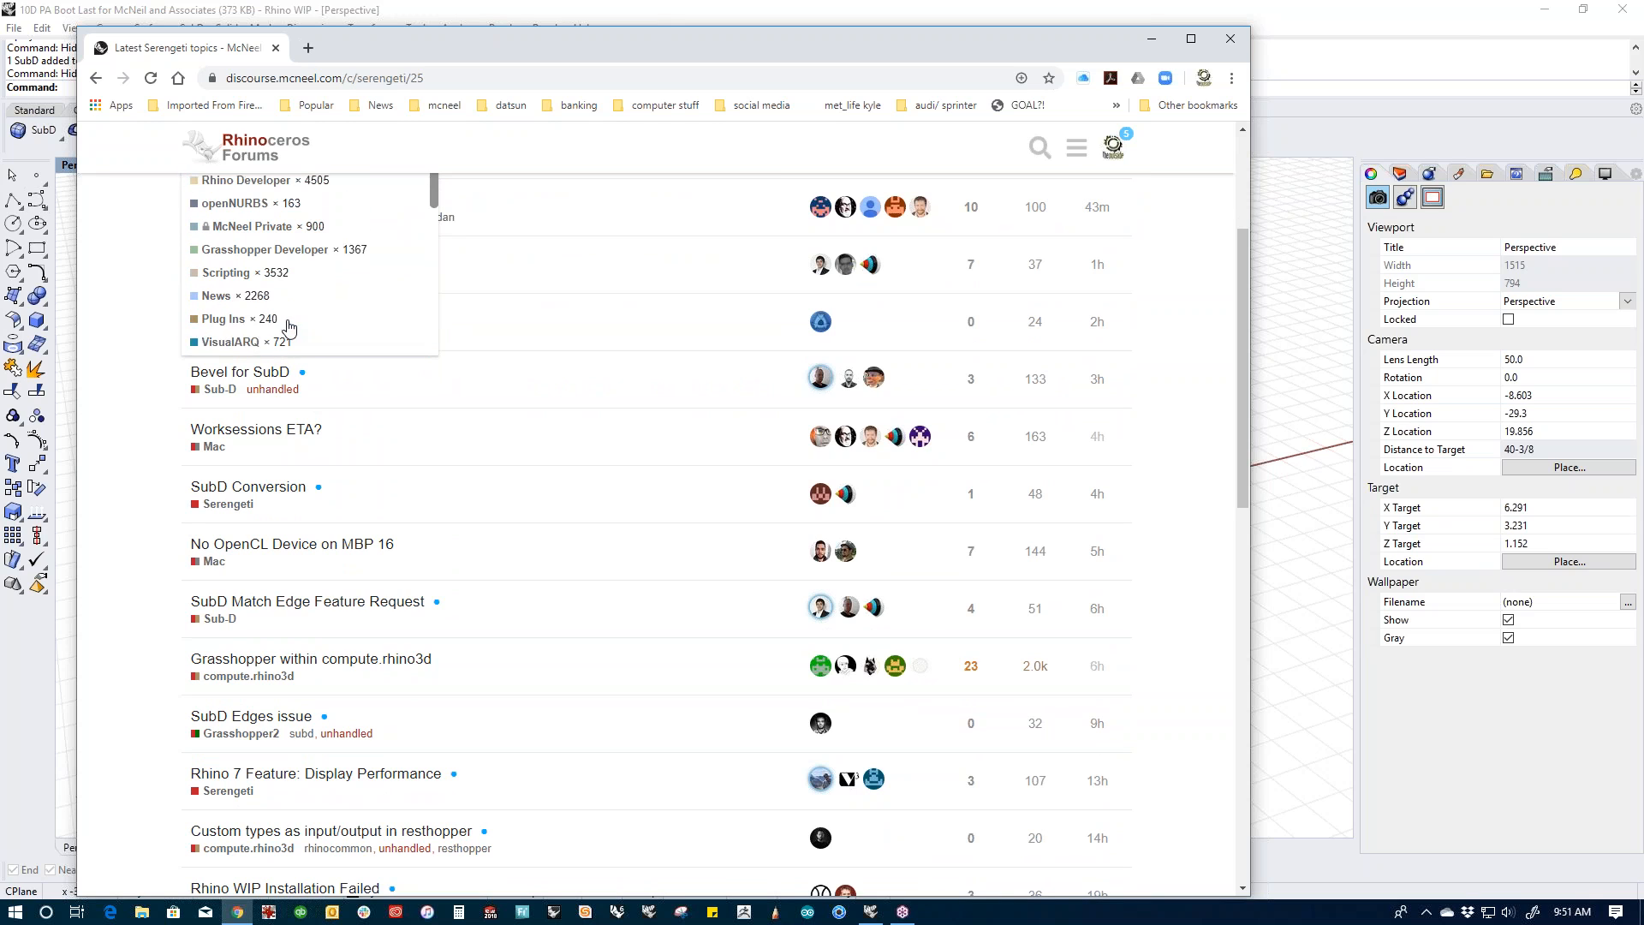
click(128, 395)
scroll(141, 506, up, 3)
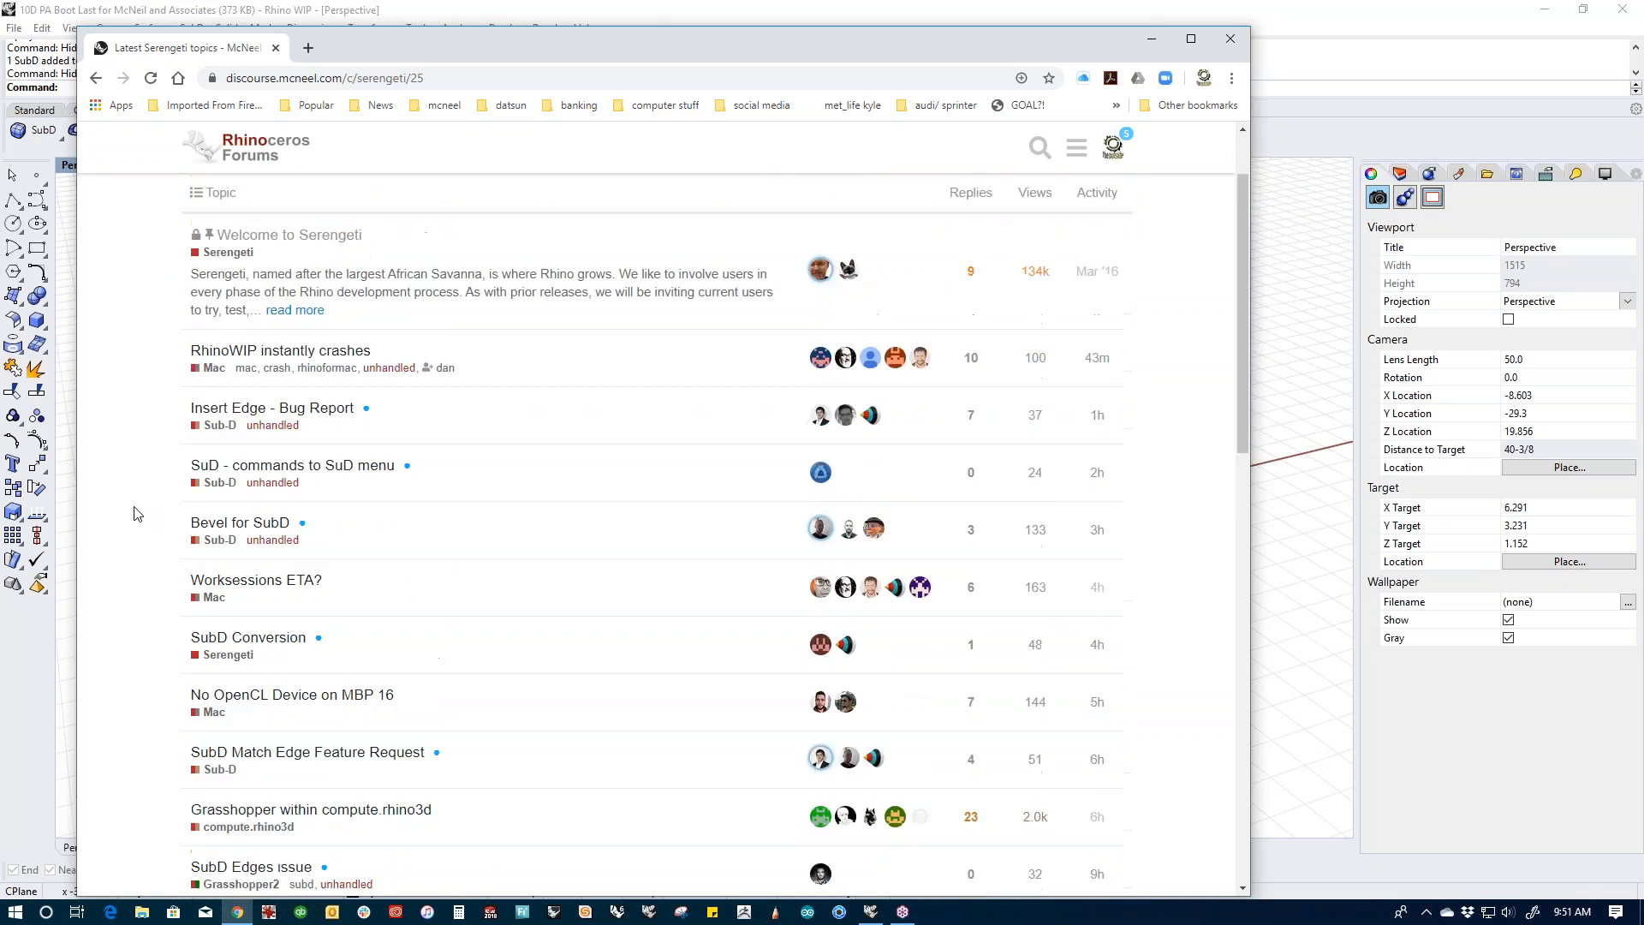
Step: Narrow the Serengeti topics to the Sub-D subcategory and look through its topic list
click(308, 262)
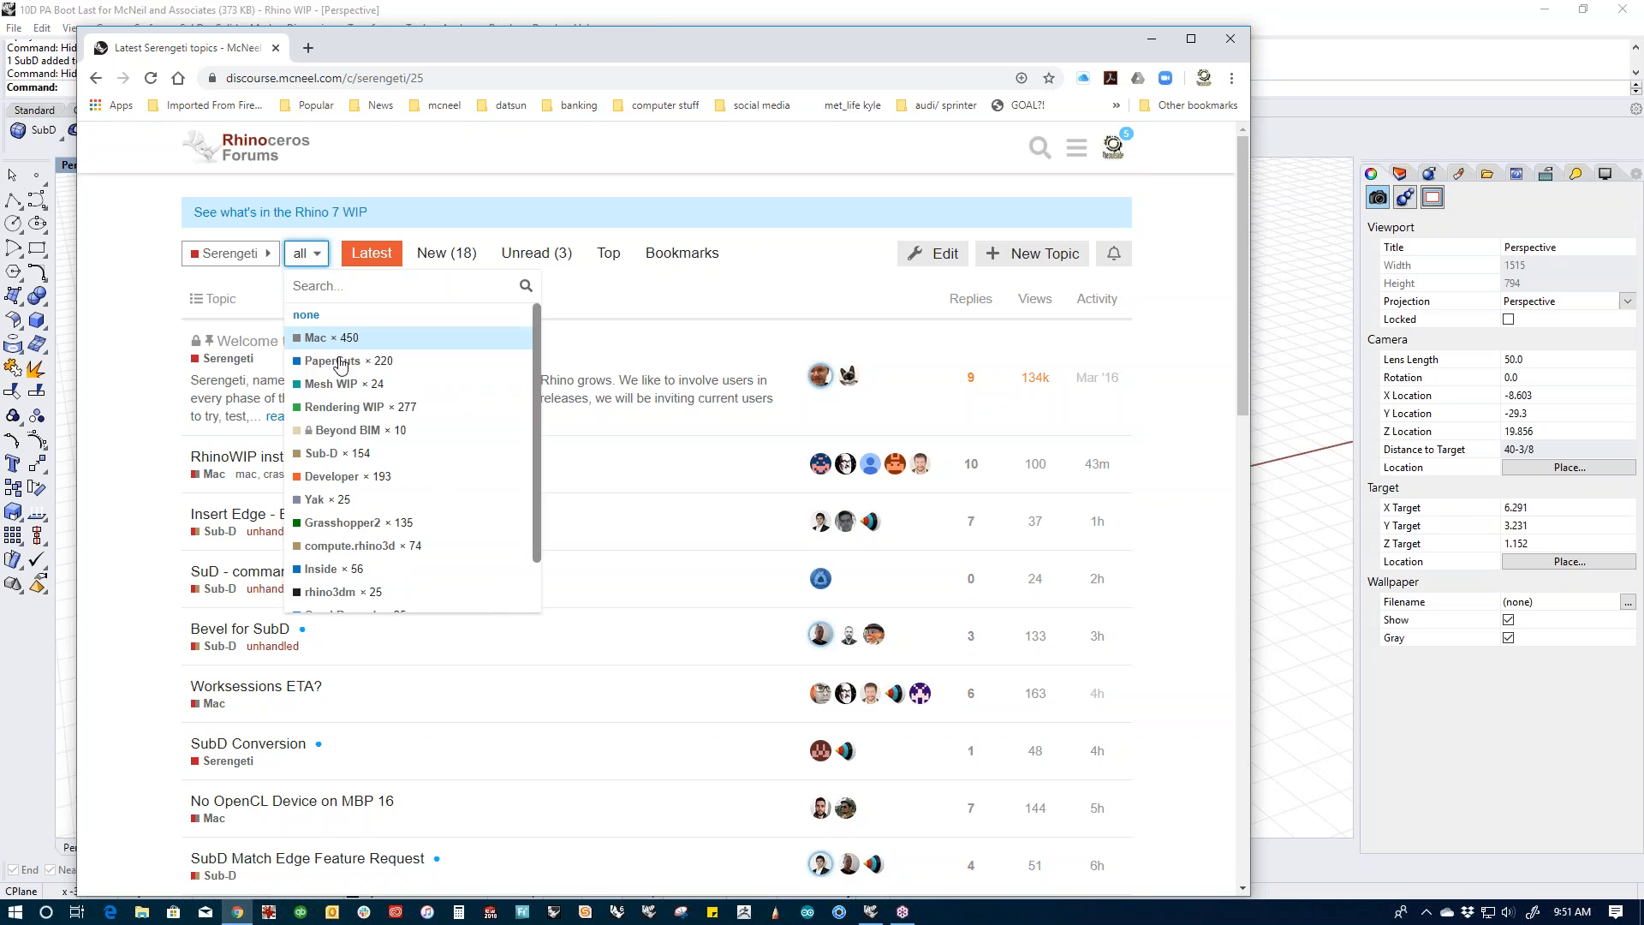
click(360, 453)
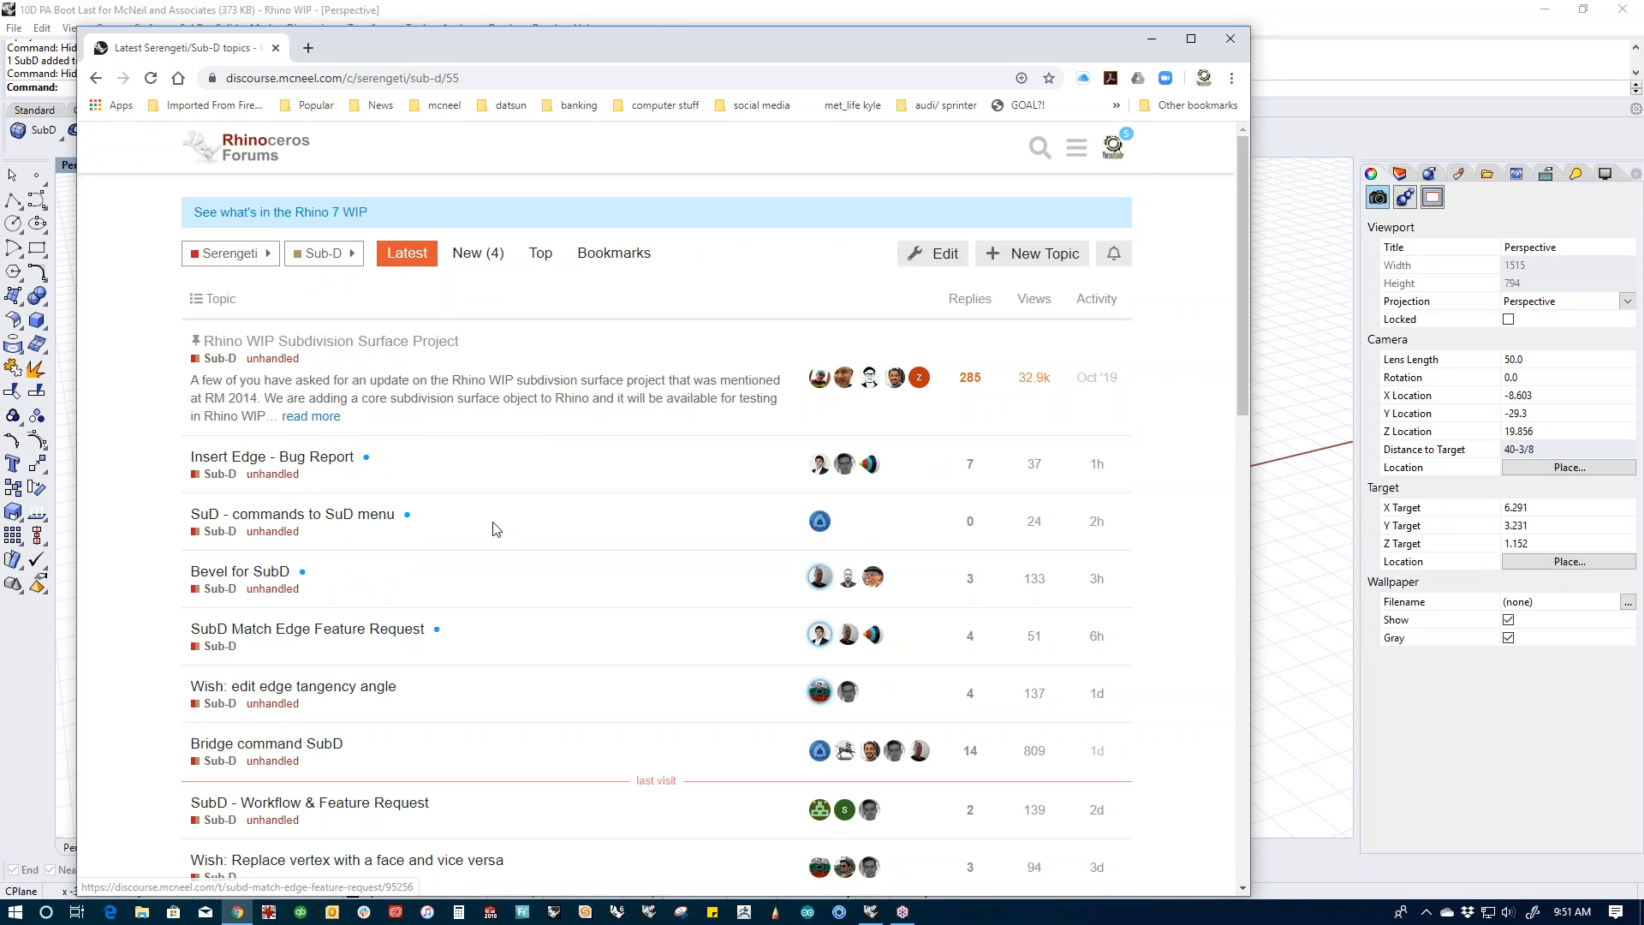
scroll(497, 548, down, 3)
scroll(504, 557, down, 6)
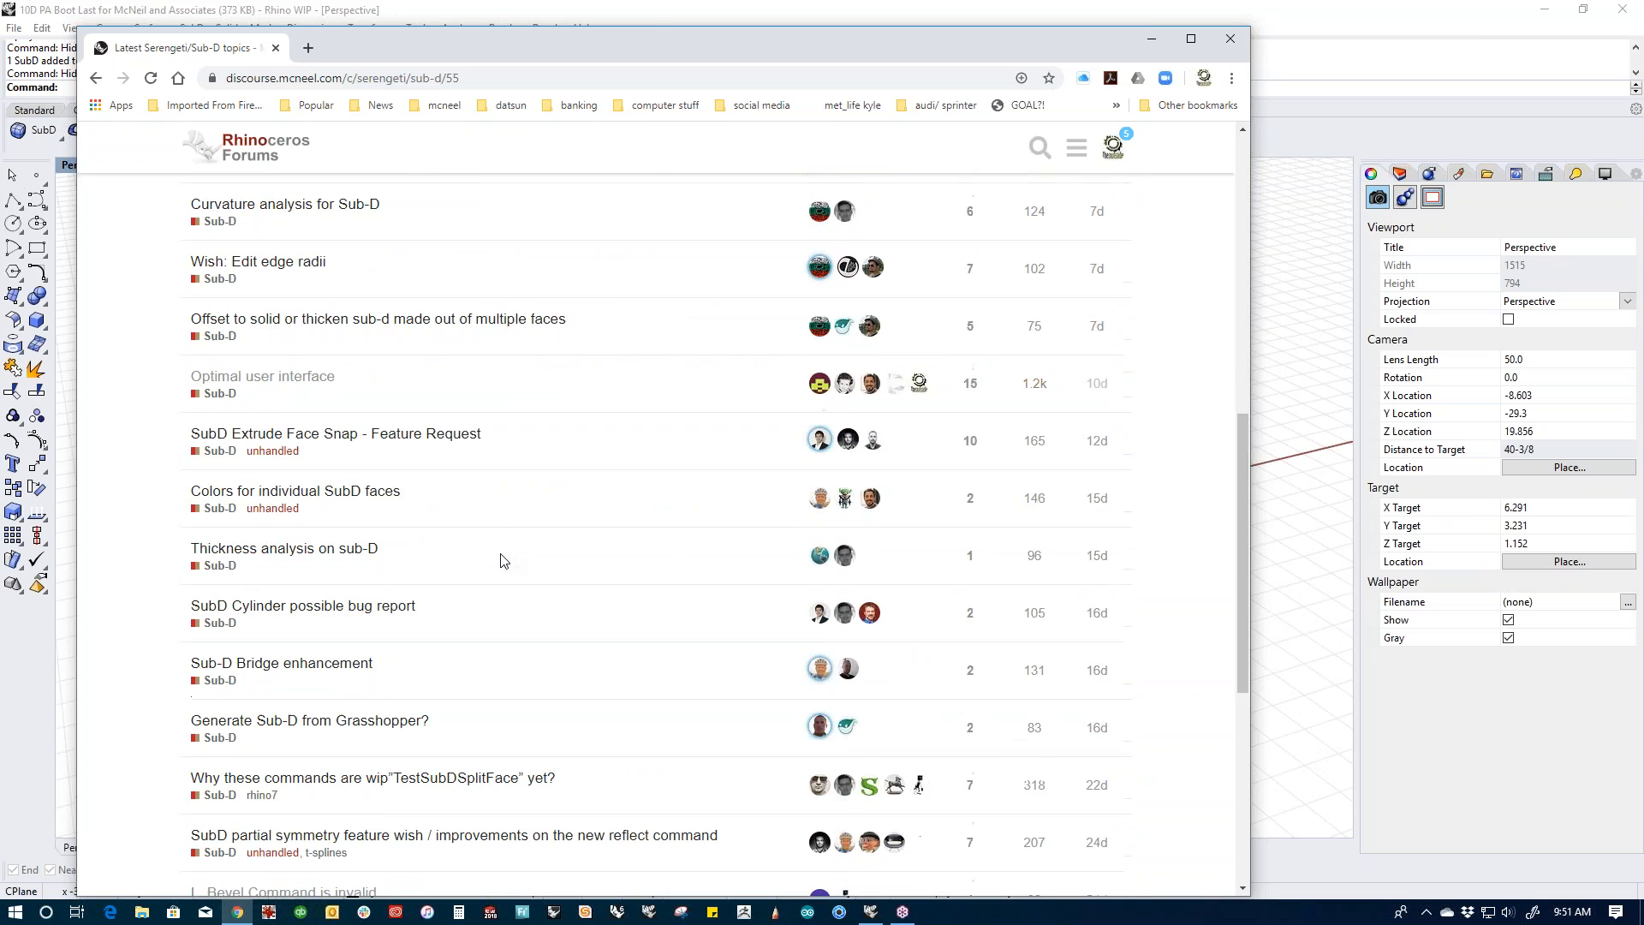
scroll(504, 557, down, 3)
scroll(501, 565, down, 2)
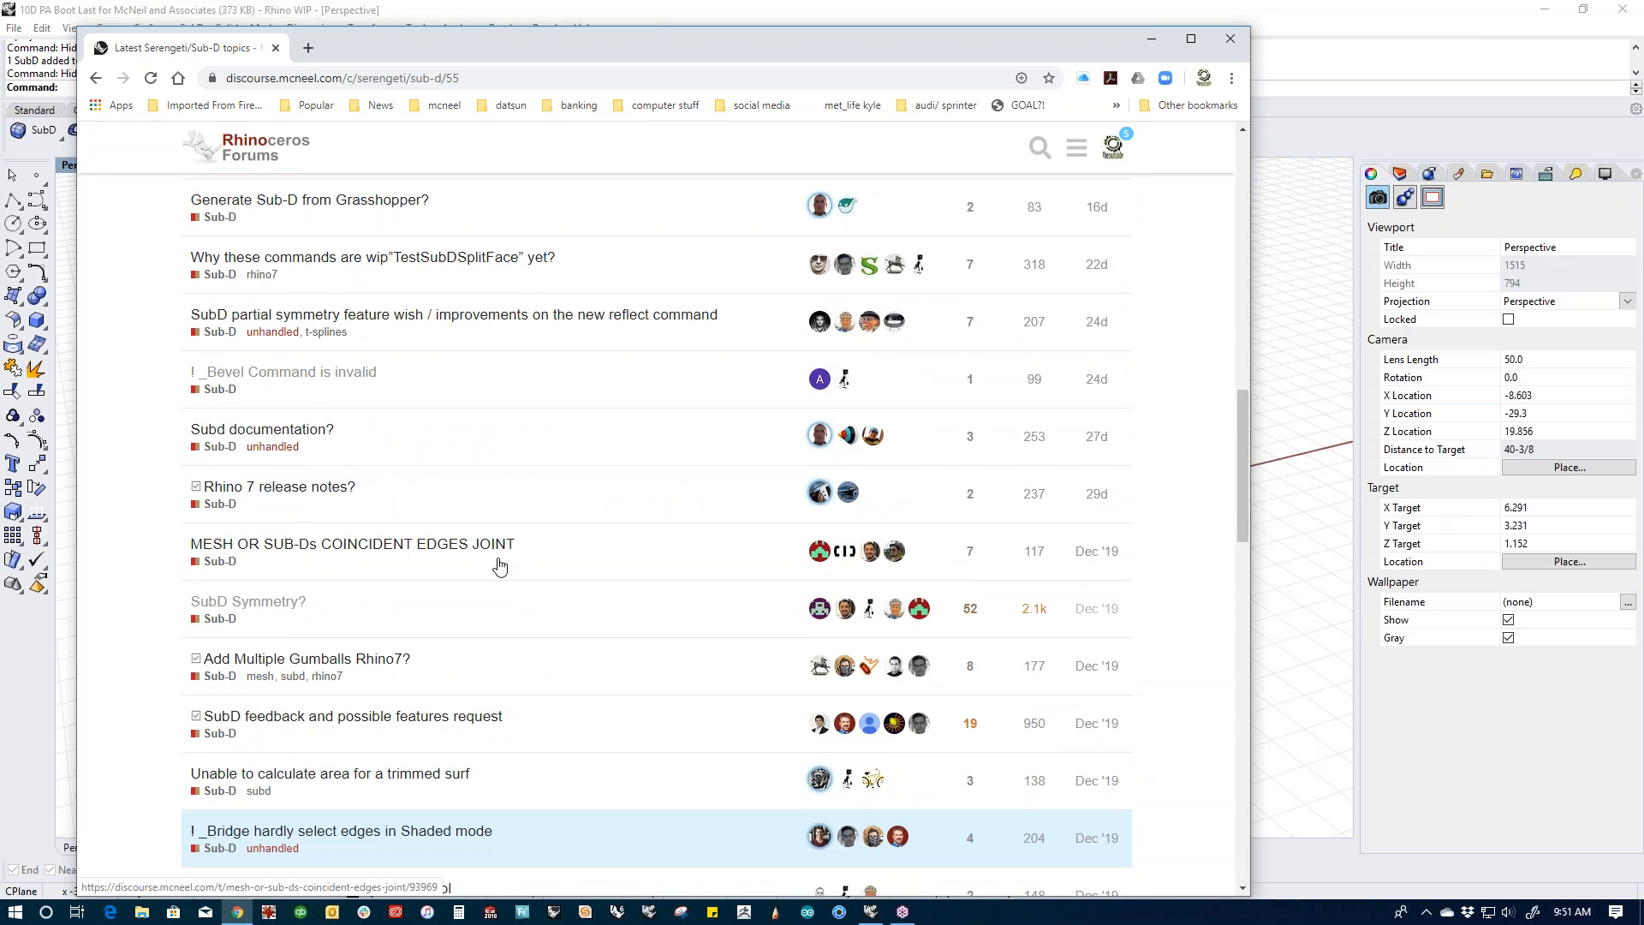
scroll(504, 552, up, 14)
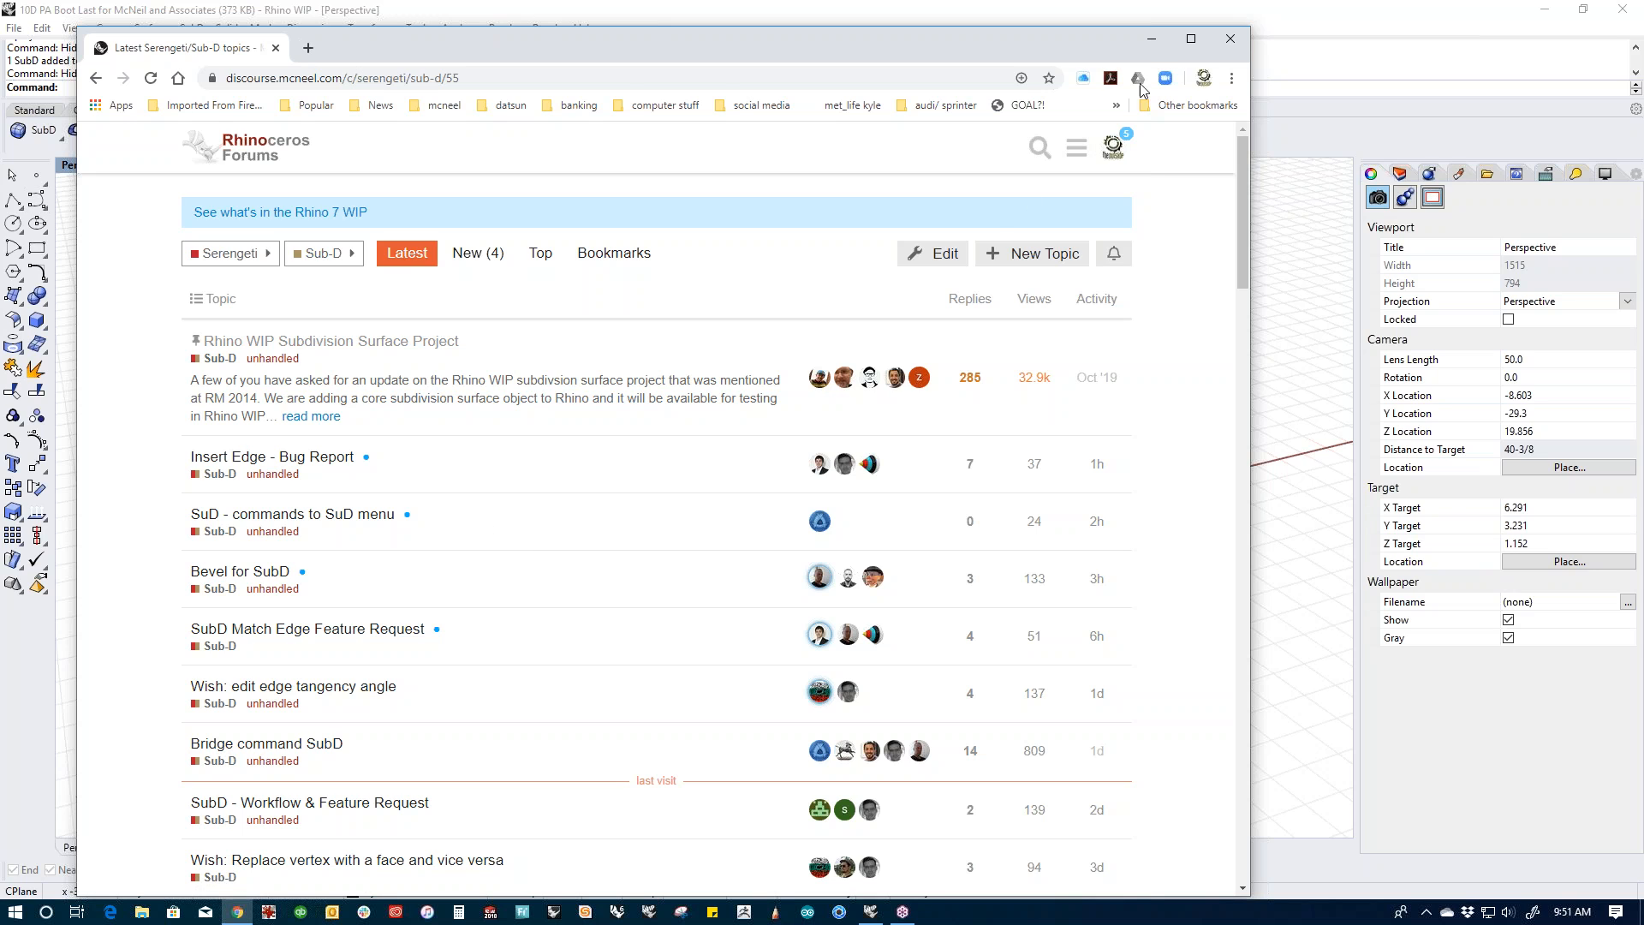
Step: Switch back to Rhino and view the row of boot lasts from a lower angle
click(1151, 39)
right_drag(848, 702, 928, 705)
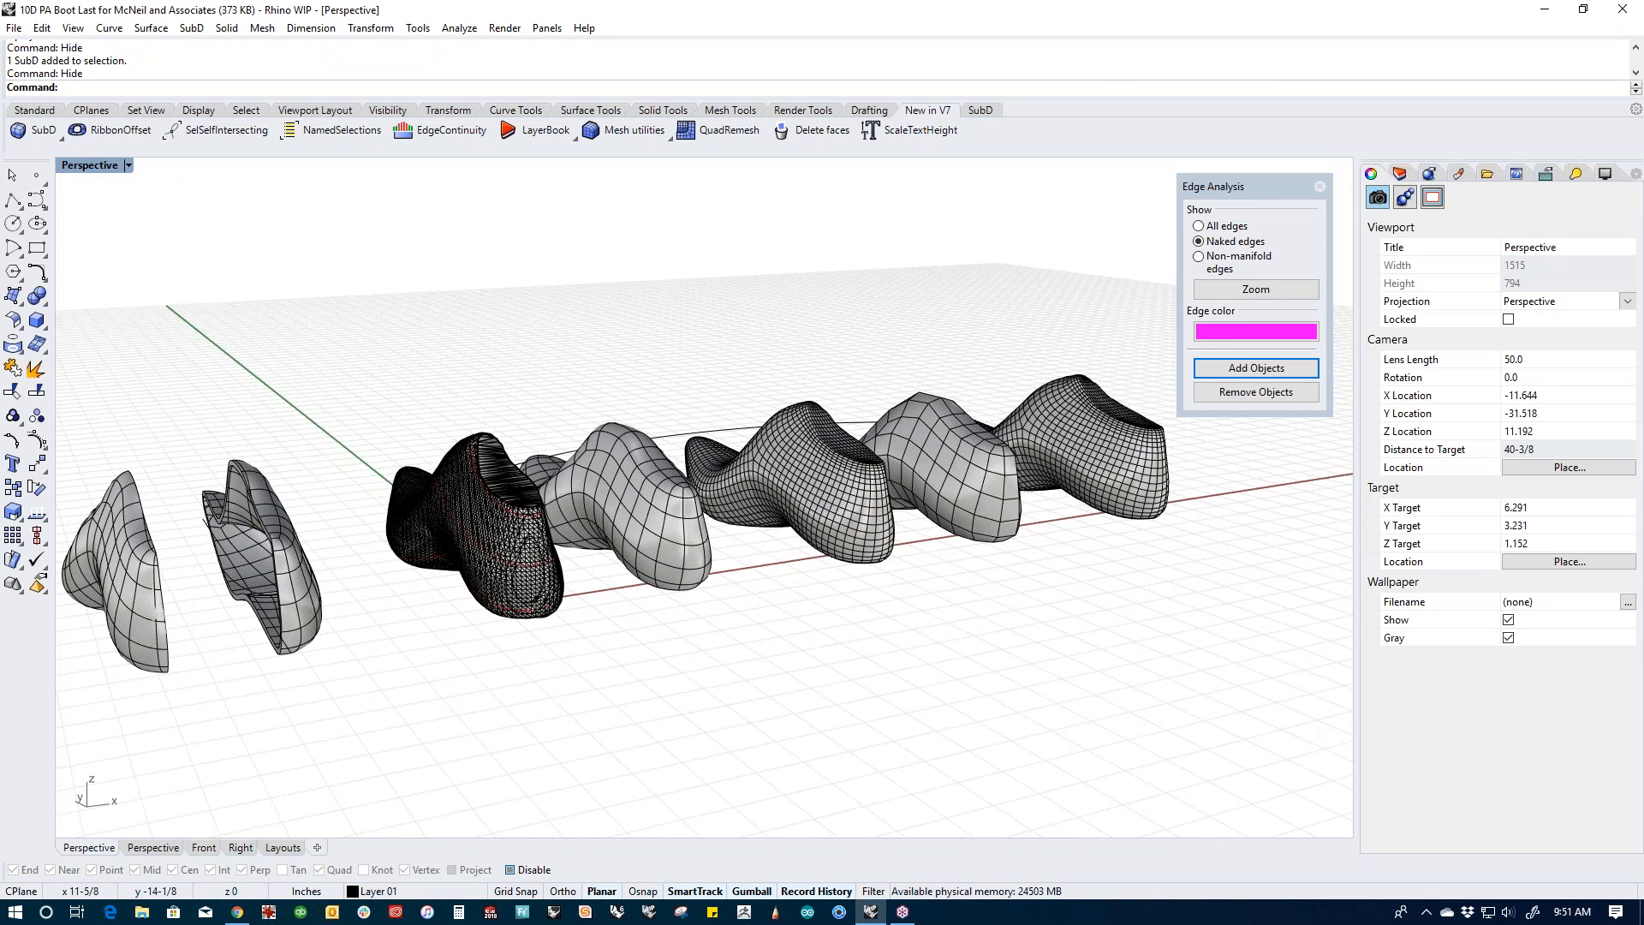
click(1636, 639)
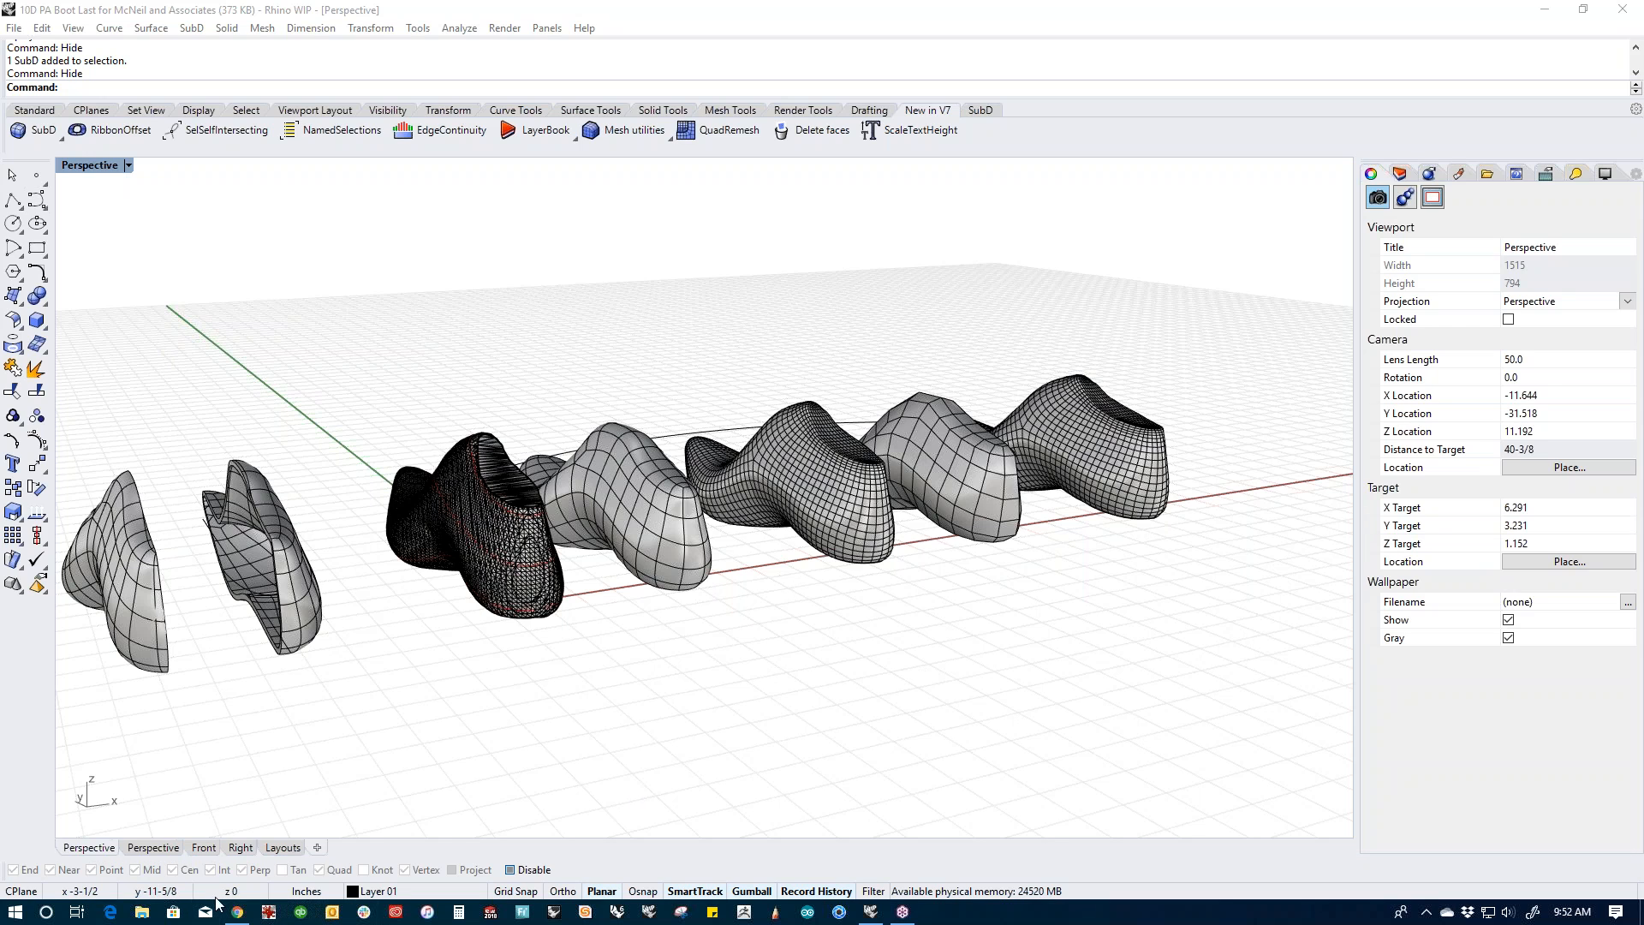
Step: Switch to Chrome, open the Rhino website rhino3d.com from the mcneel bookmarks and go to its Downloads page
click(237, 914)
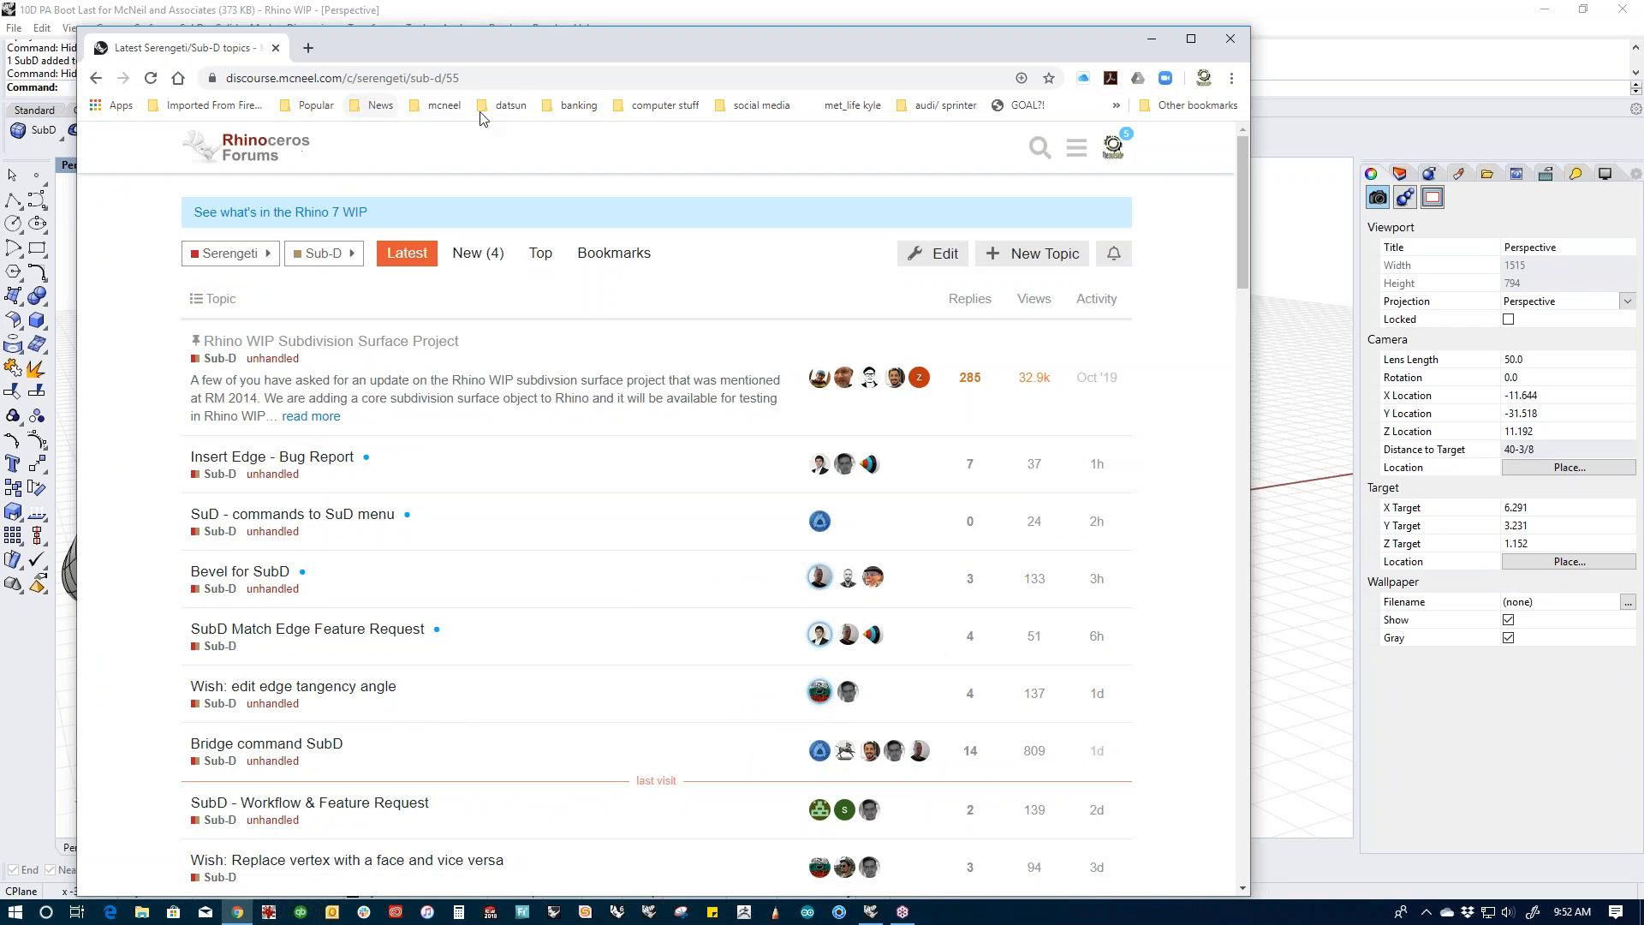
click(441, 107)
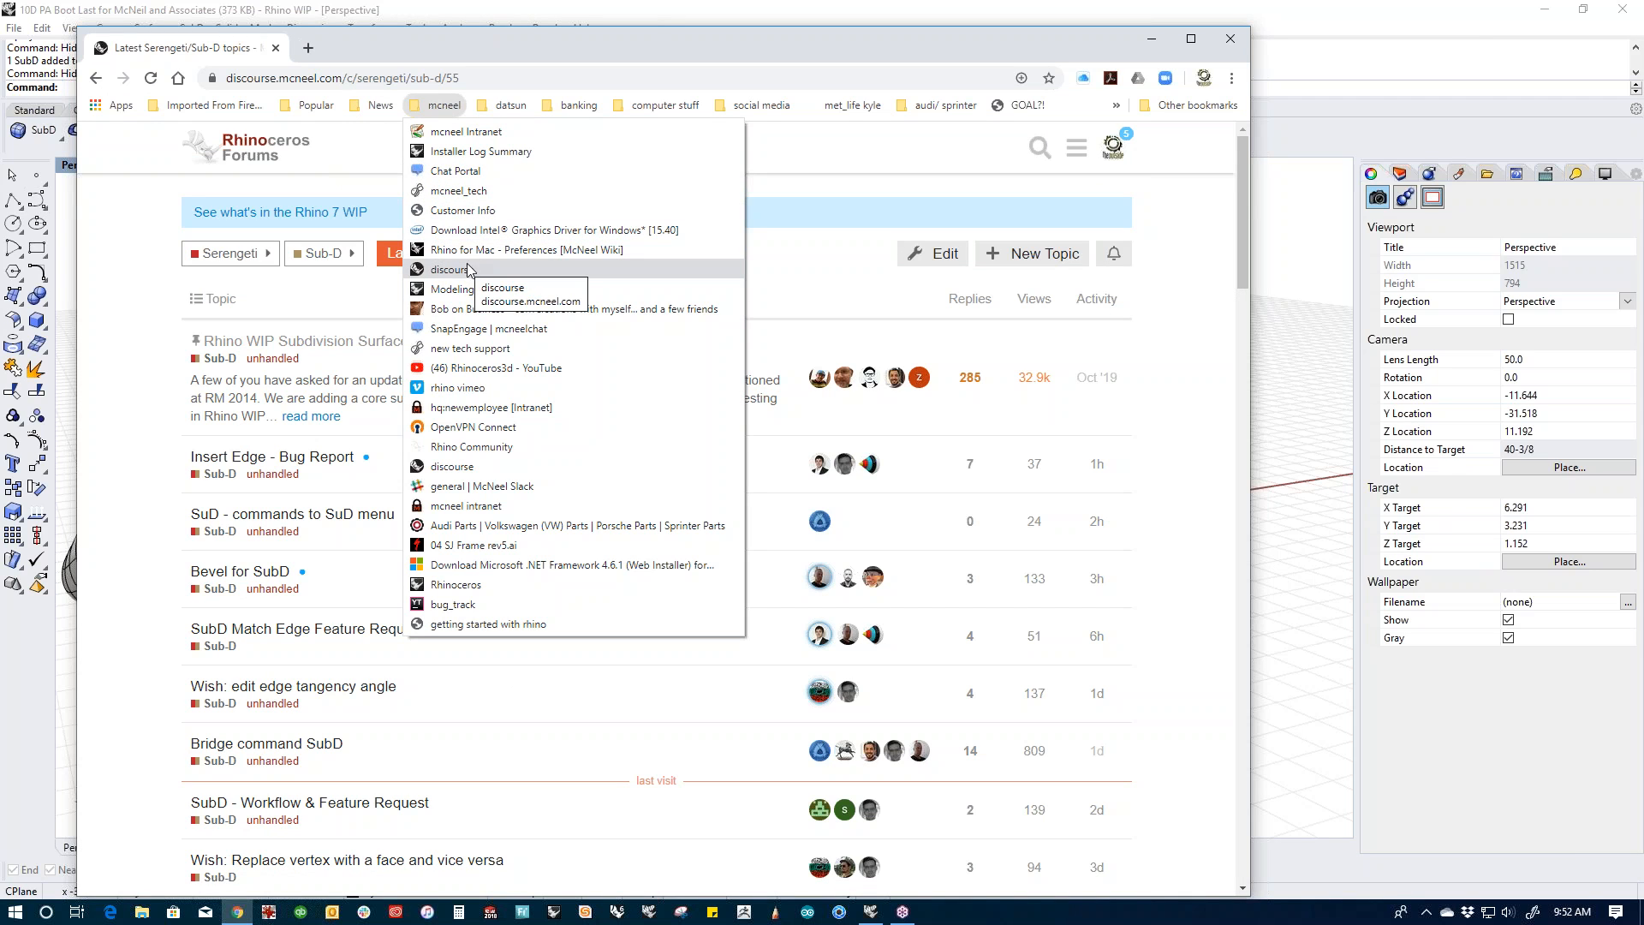
click(454, 290)
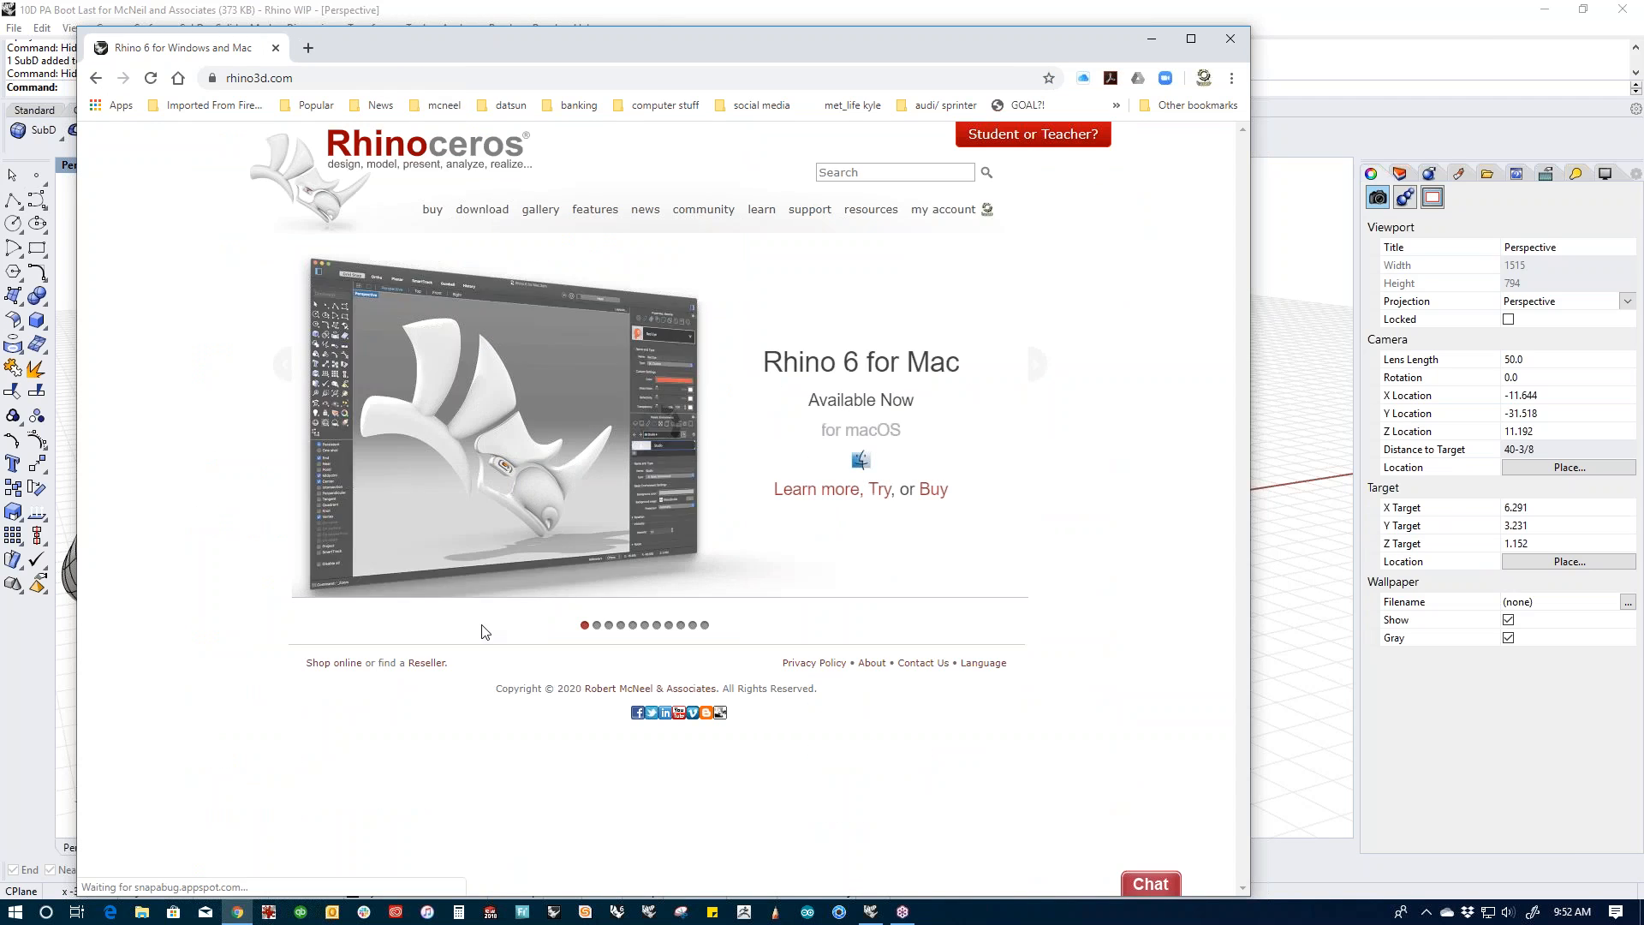
click(483, 221)
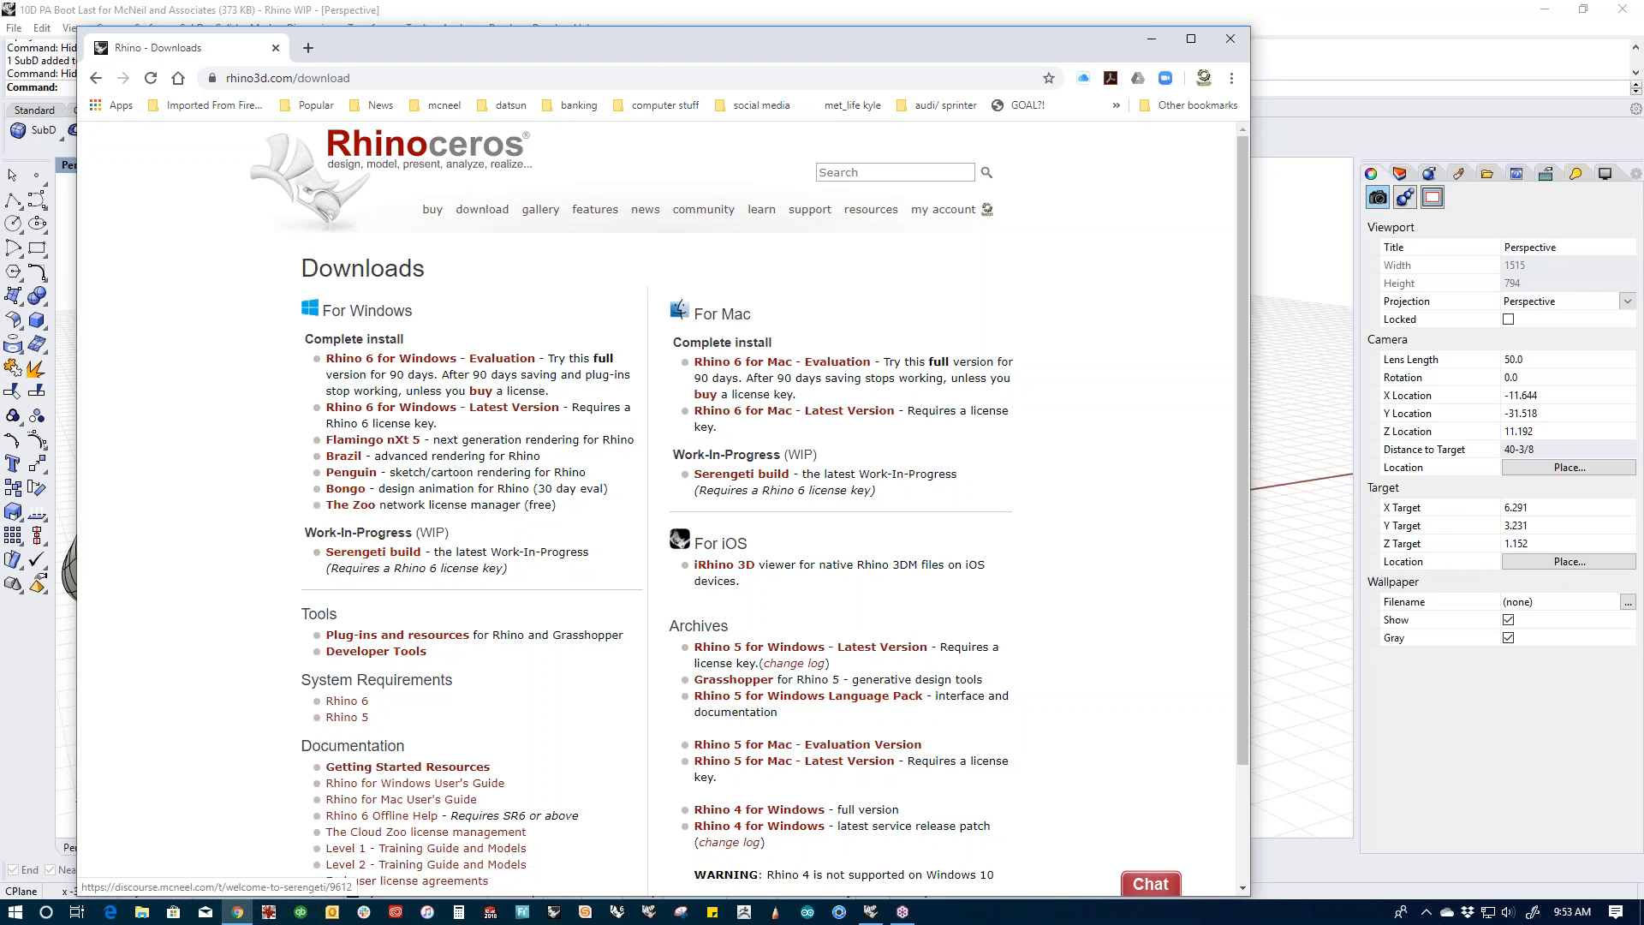
Step: Return to Rhino and view the boot lasts from an oblique side angle
click(1150, 40)
right_drag(1139, 651, 1078, 714)
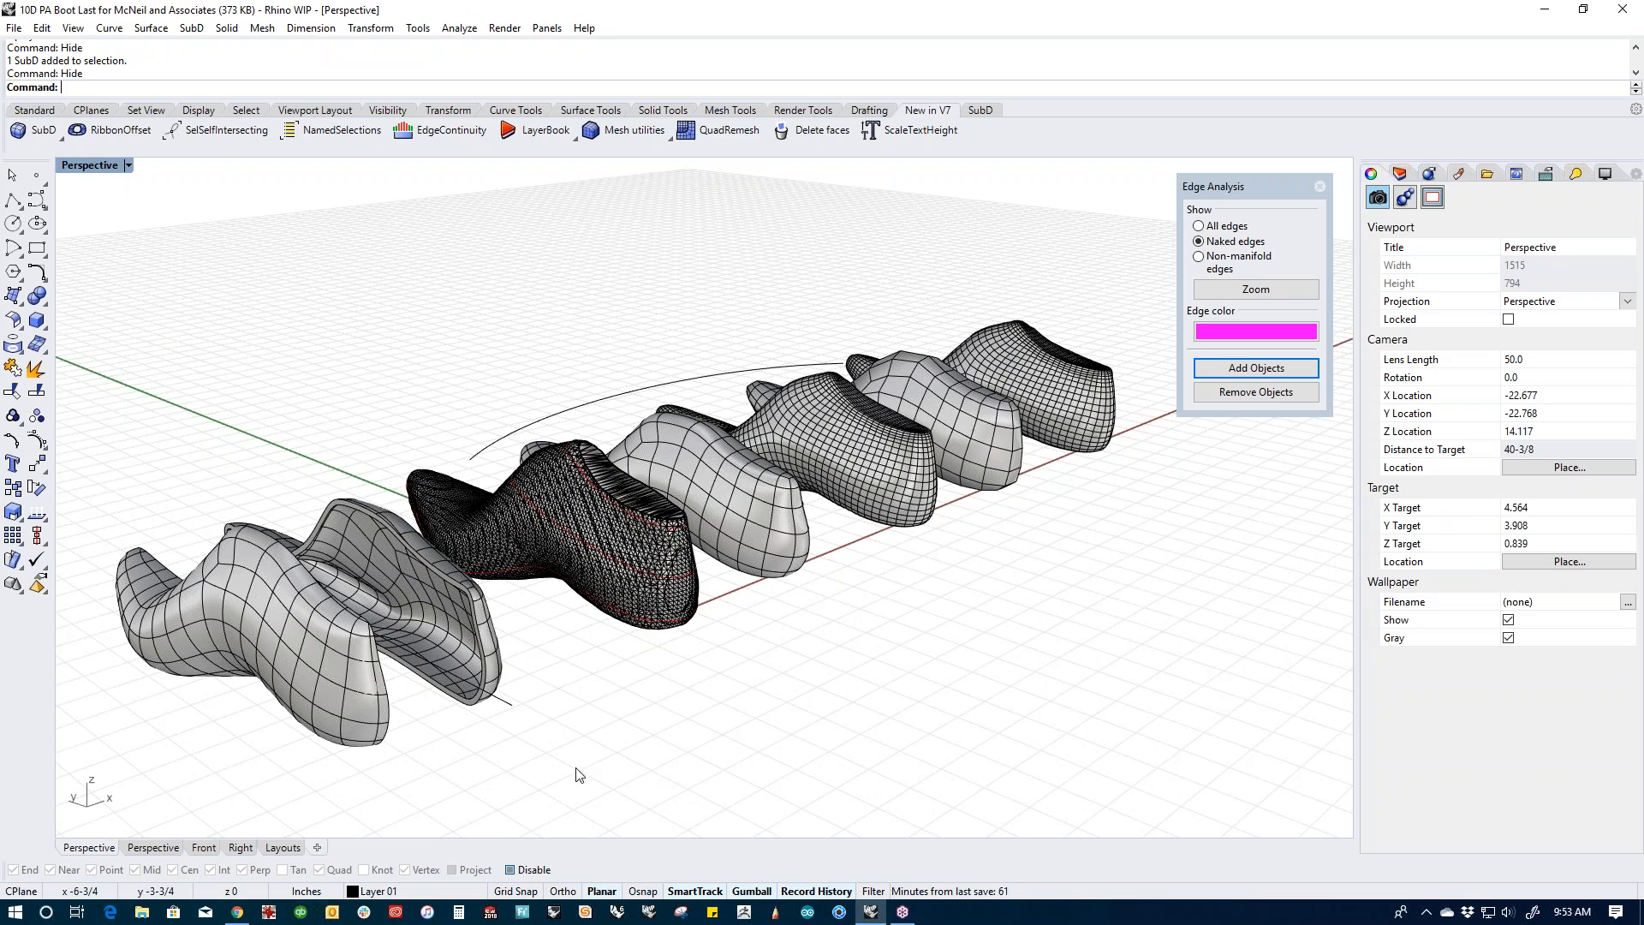
Step: Switch to Chrome and open the 3D scanner website nextengine.com
click(236, 914)
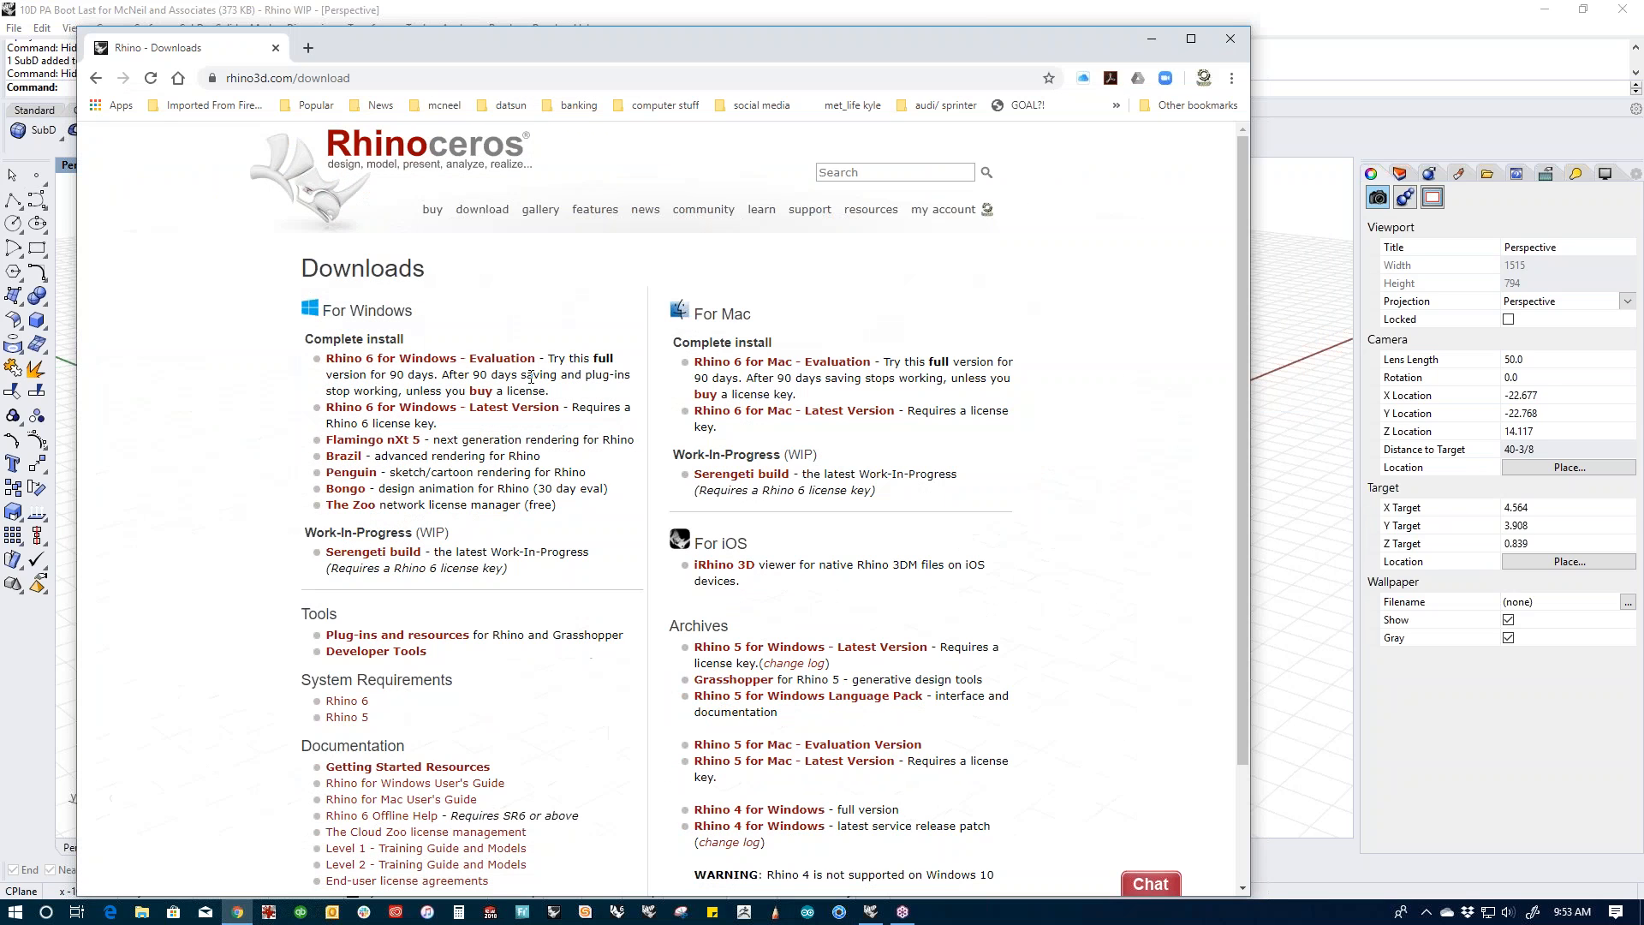
click(435, 80)
text(next)
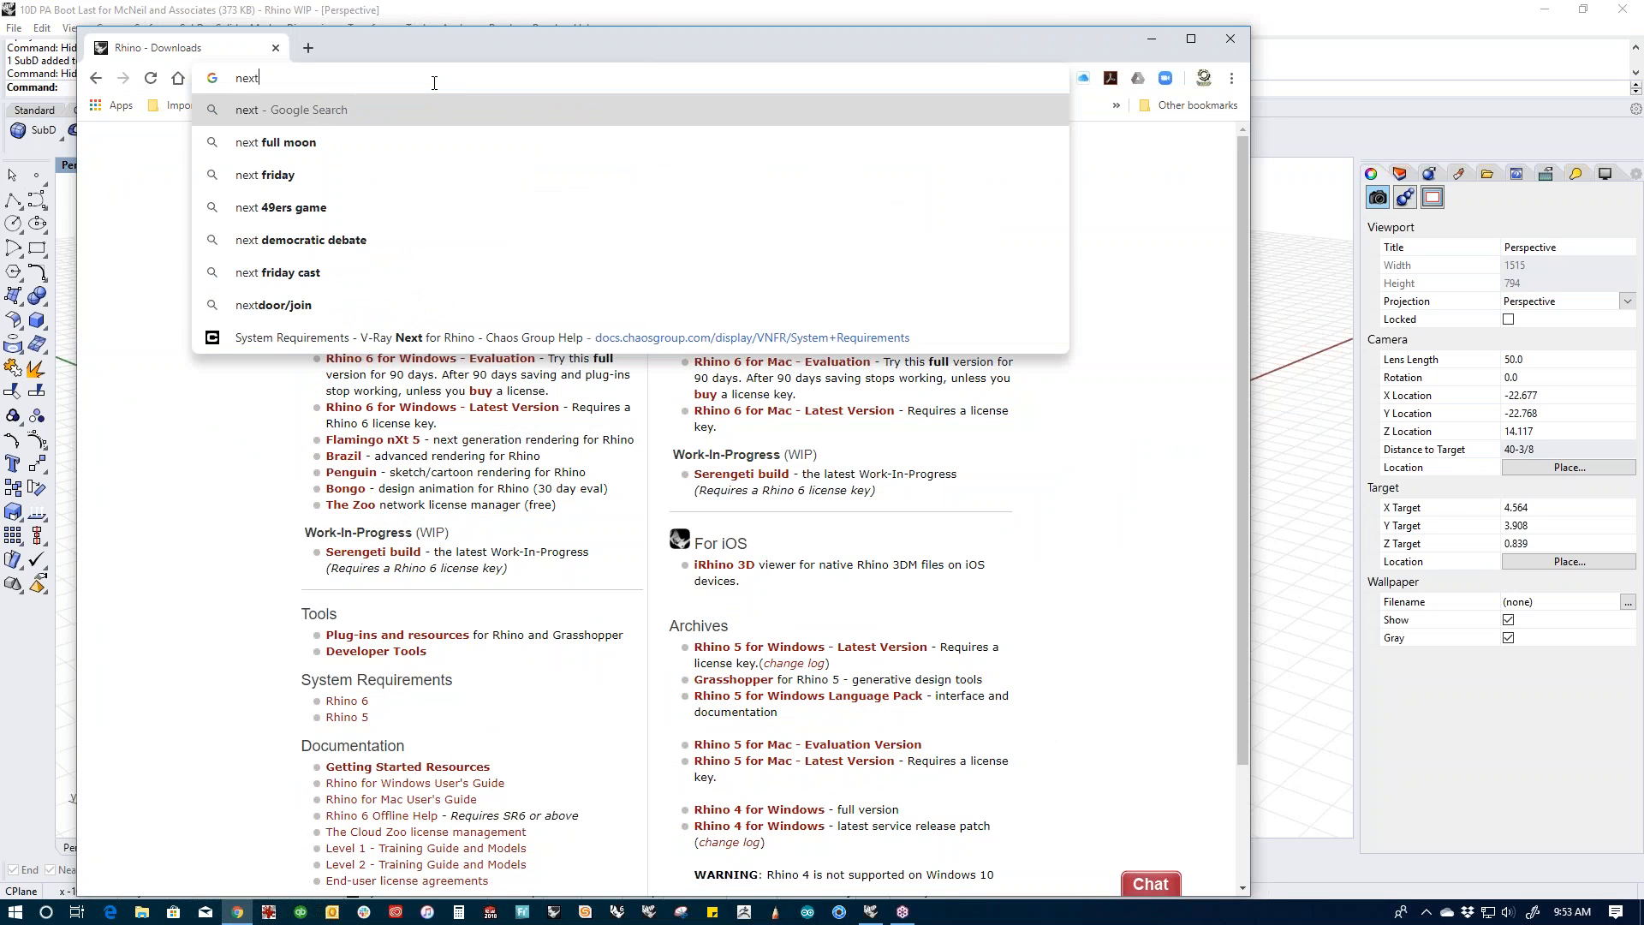
text(engine.com)
key(Return)
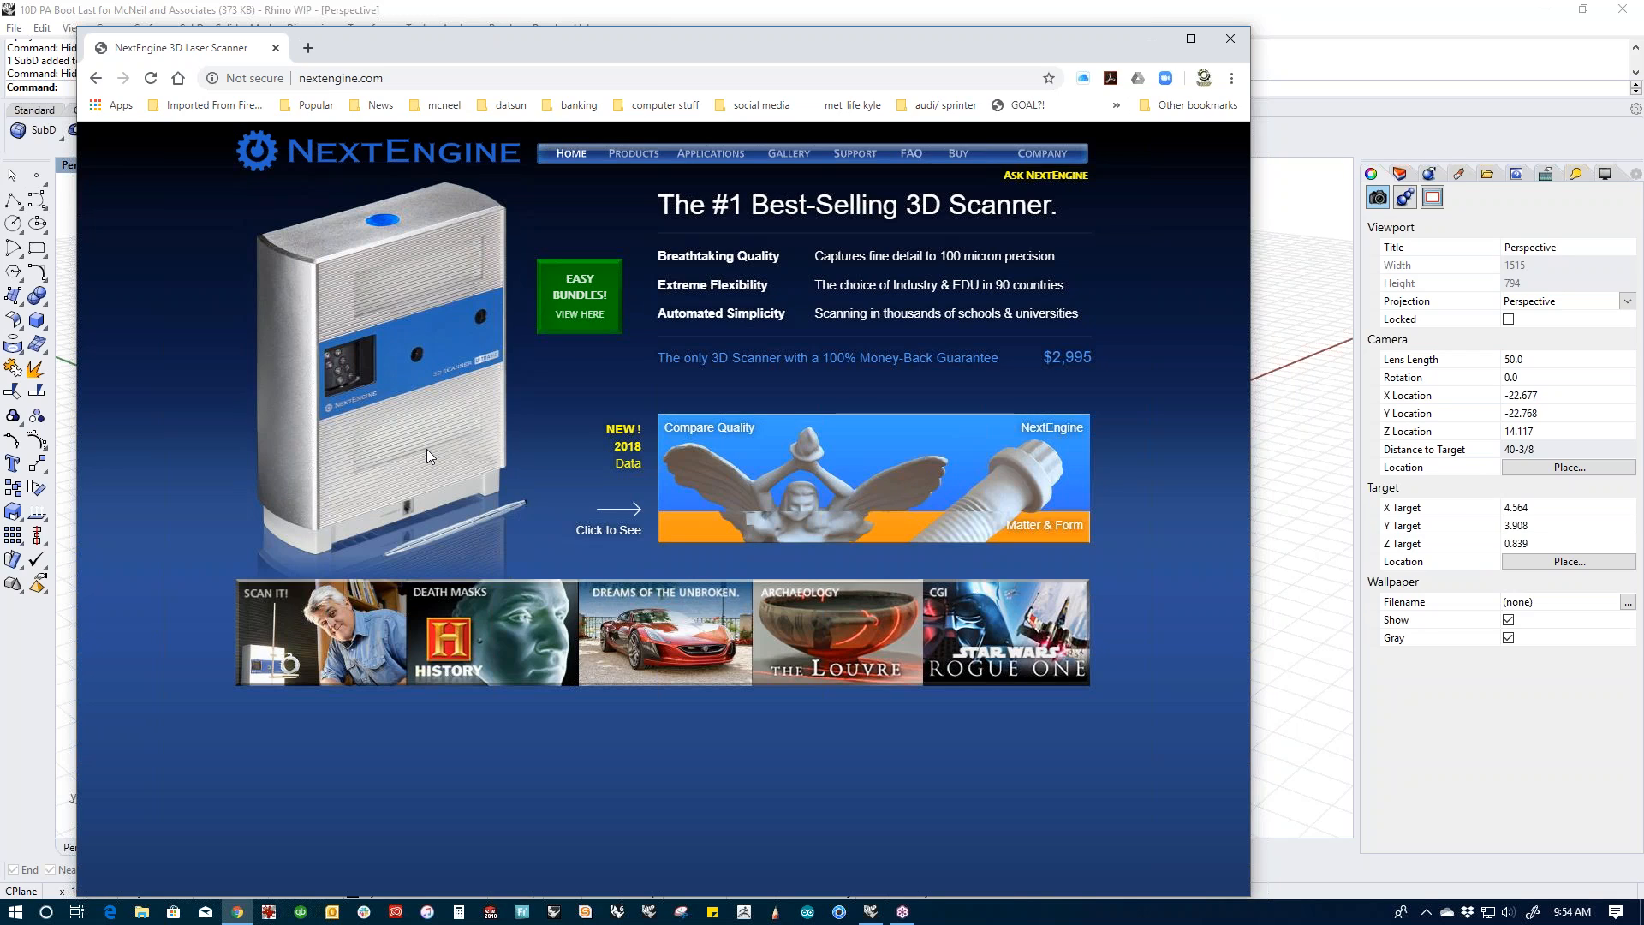
Step: Open the NextEngine Products page and browse its hardware offerings
click(622, 154)
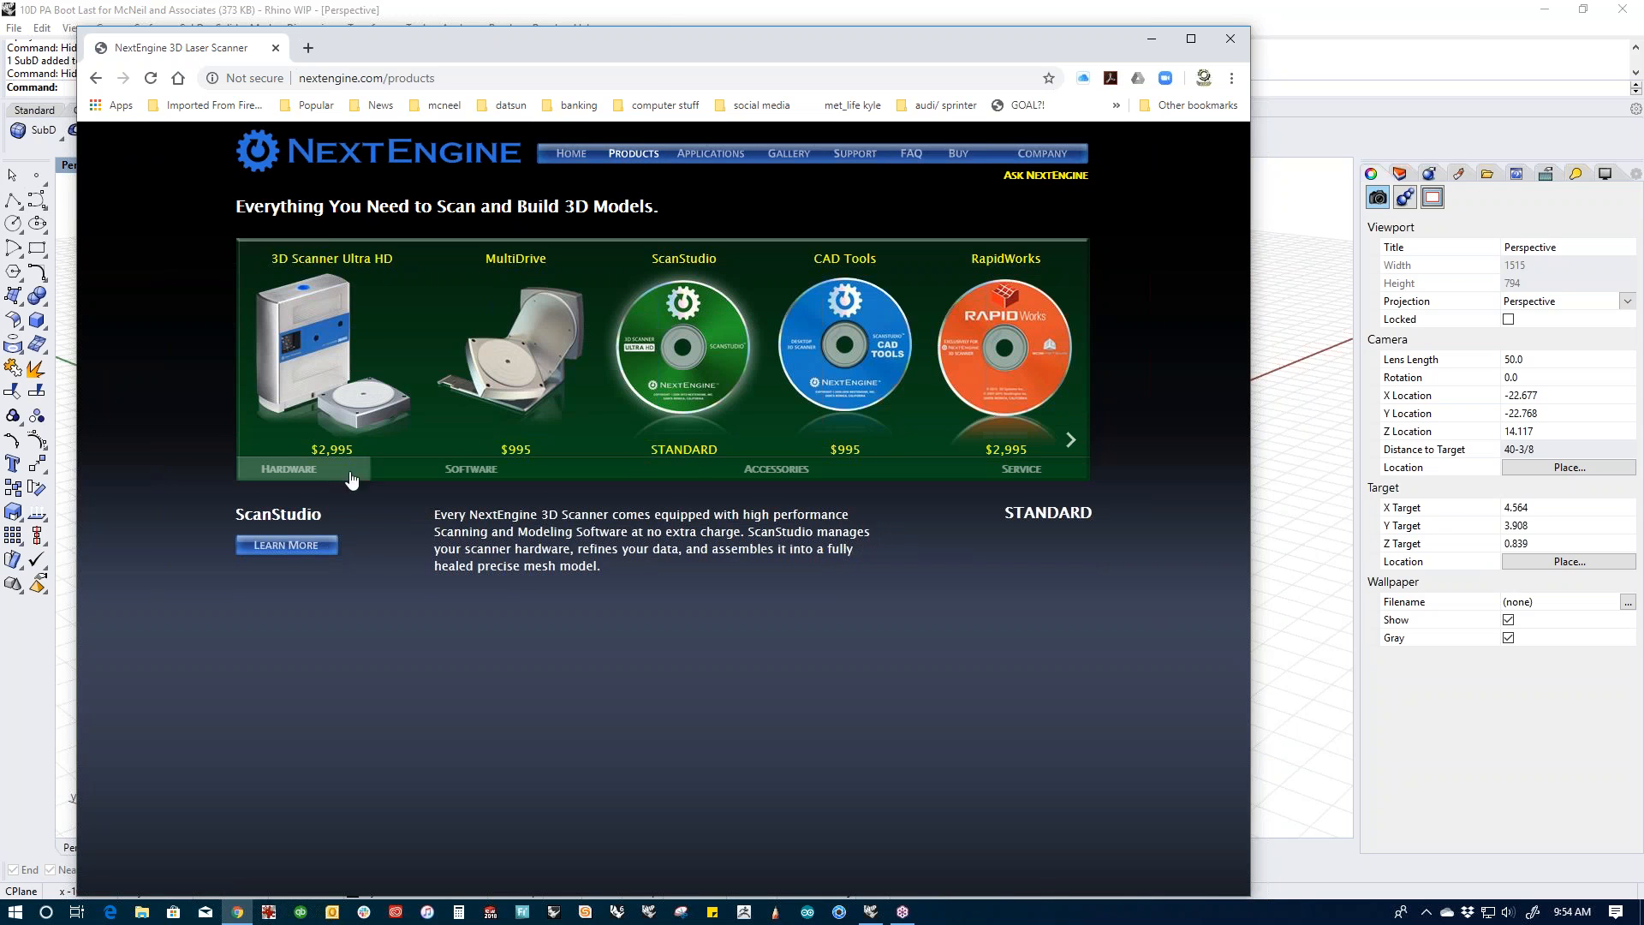
click(342, 468)
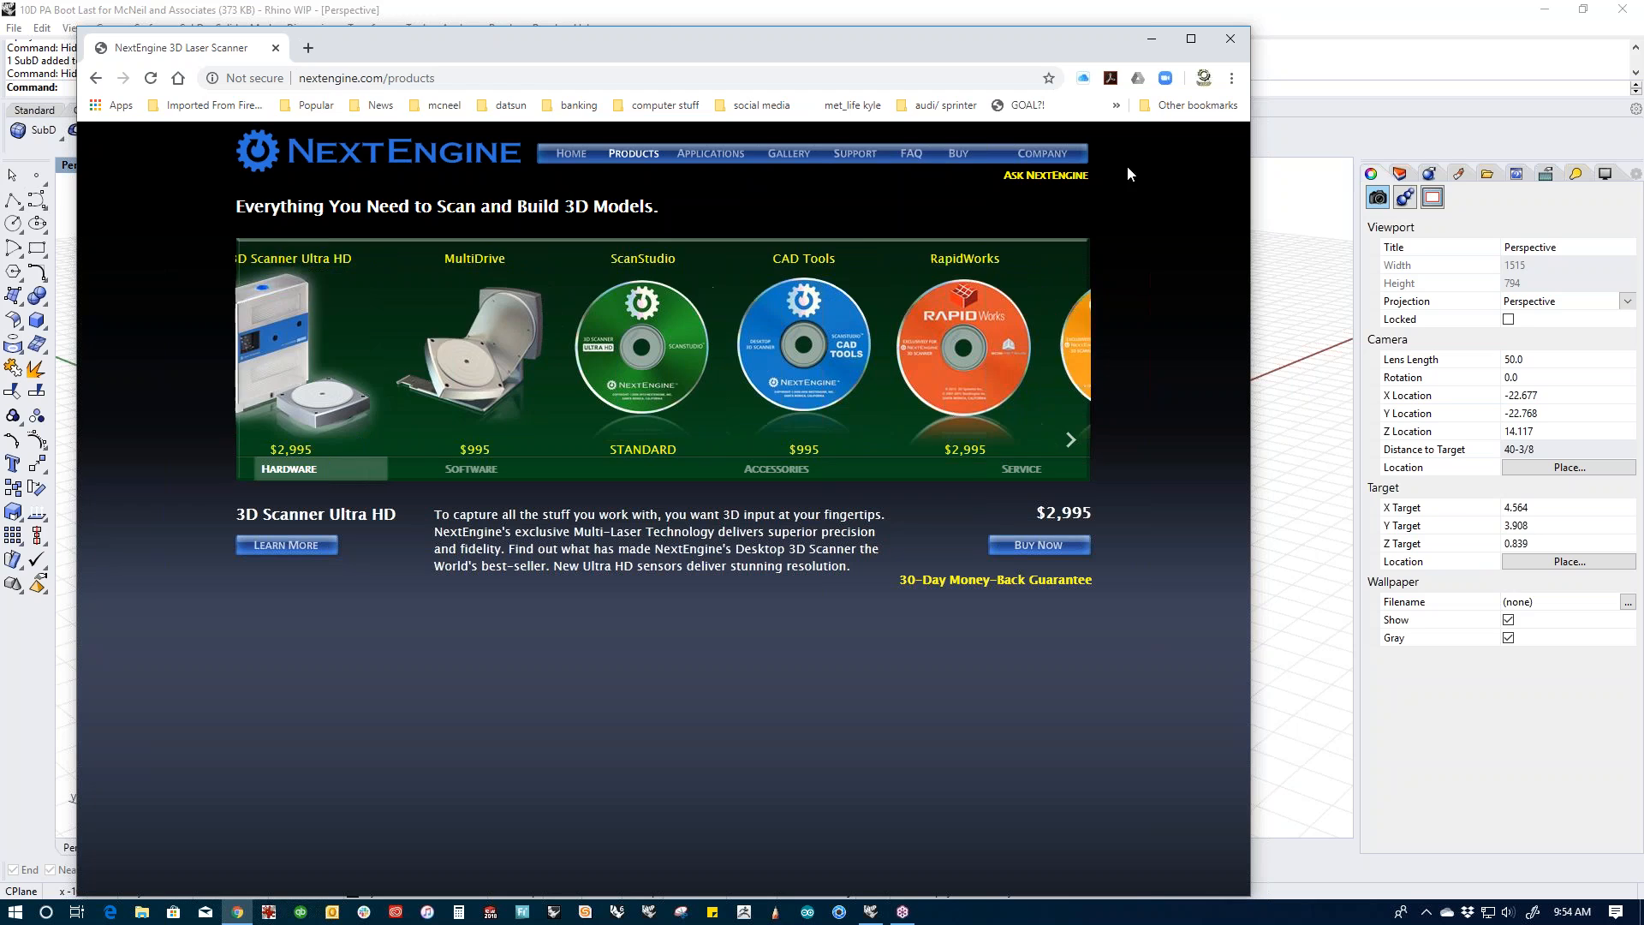
Step: Search the web for "rhino v6 layouts" and open the McNeel Wiki article Introduction to Layouts in Rhino
click(474, 79)
text(rhin)
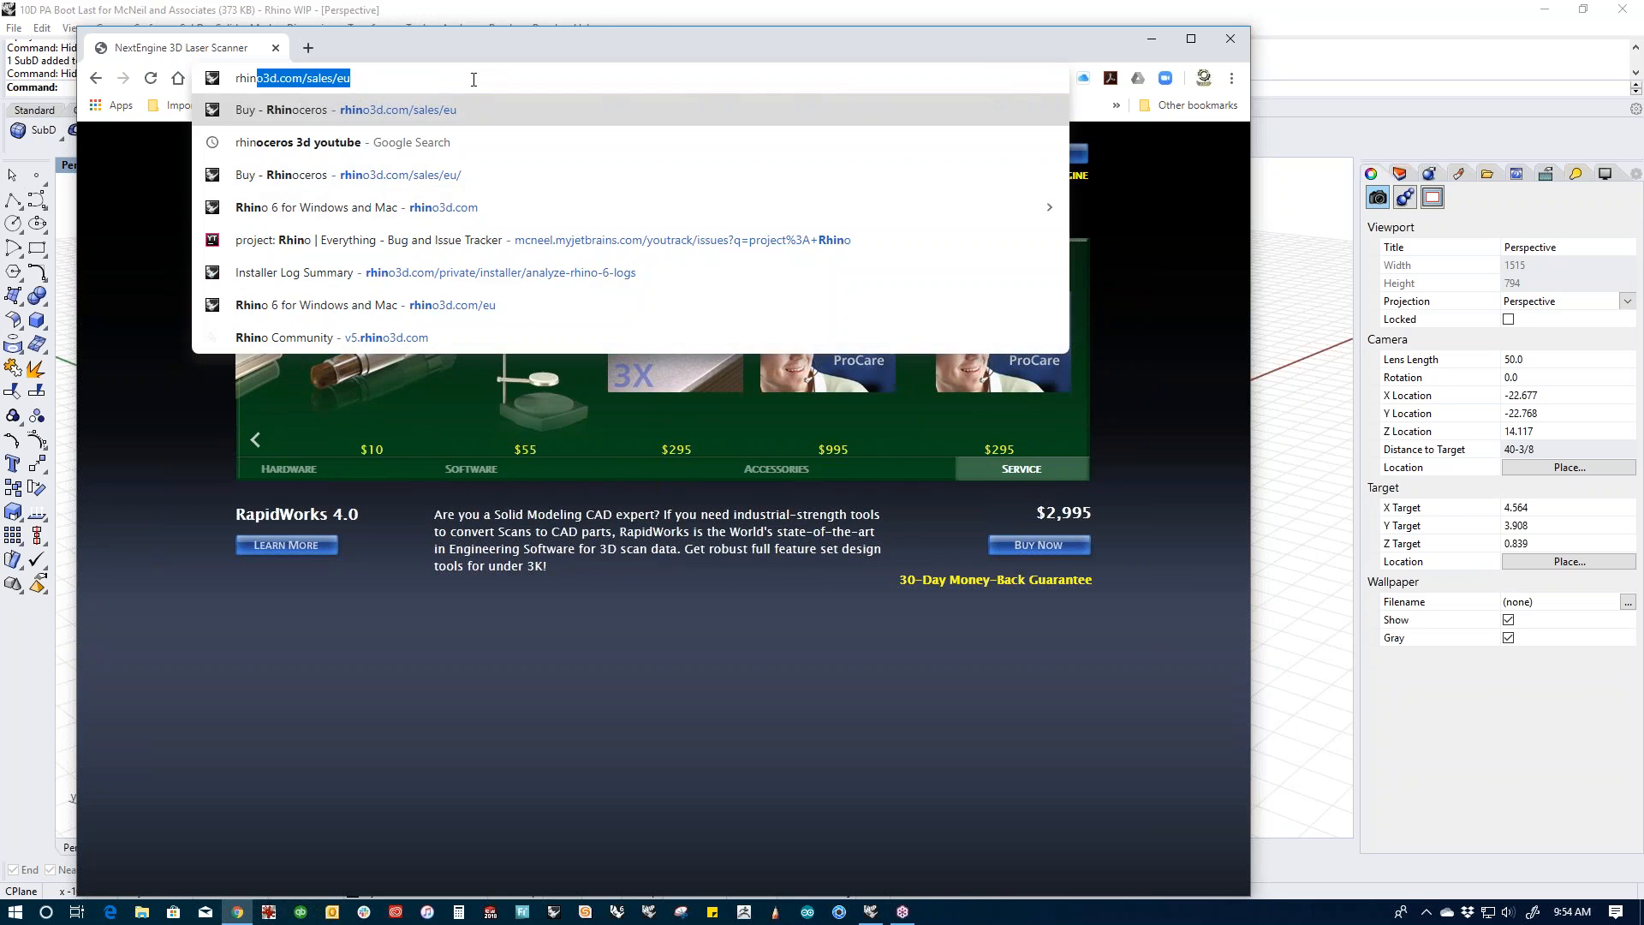
text(o v6 layouts)
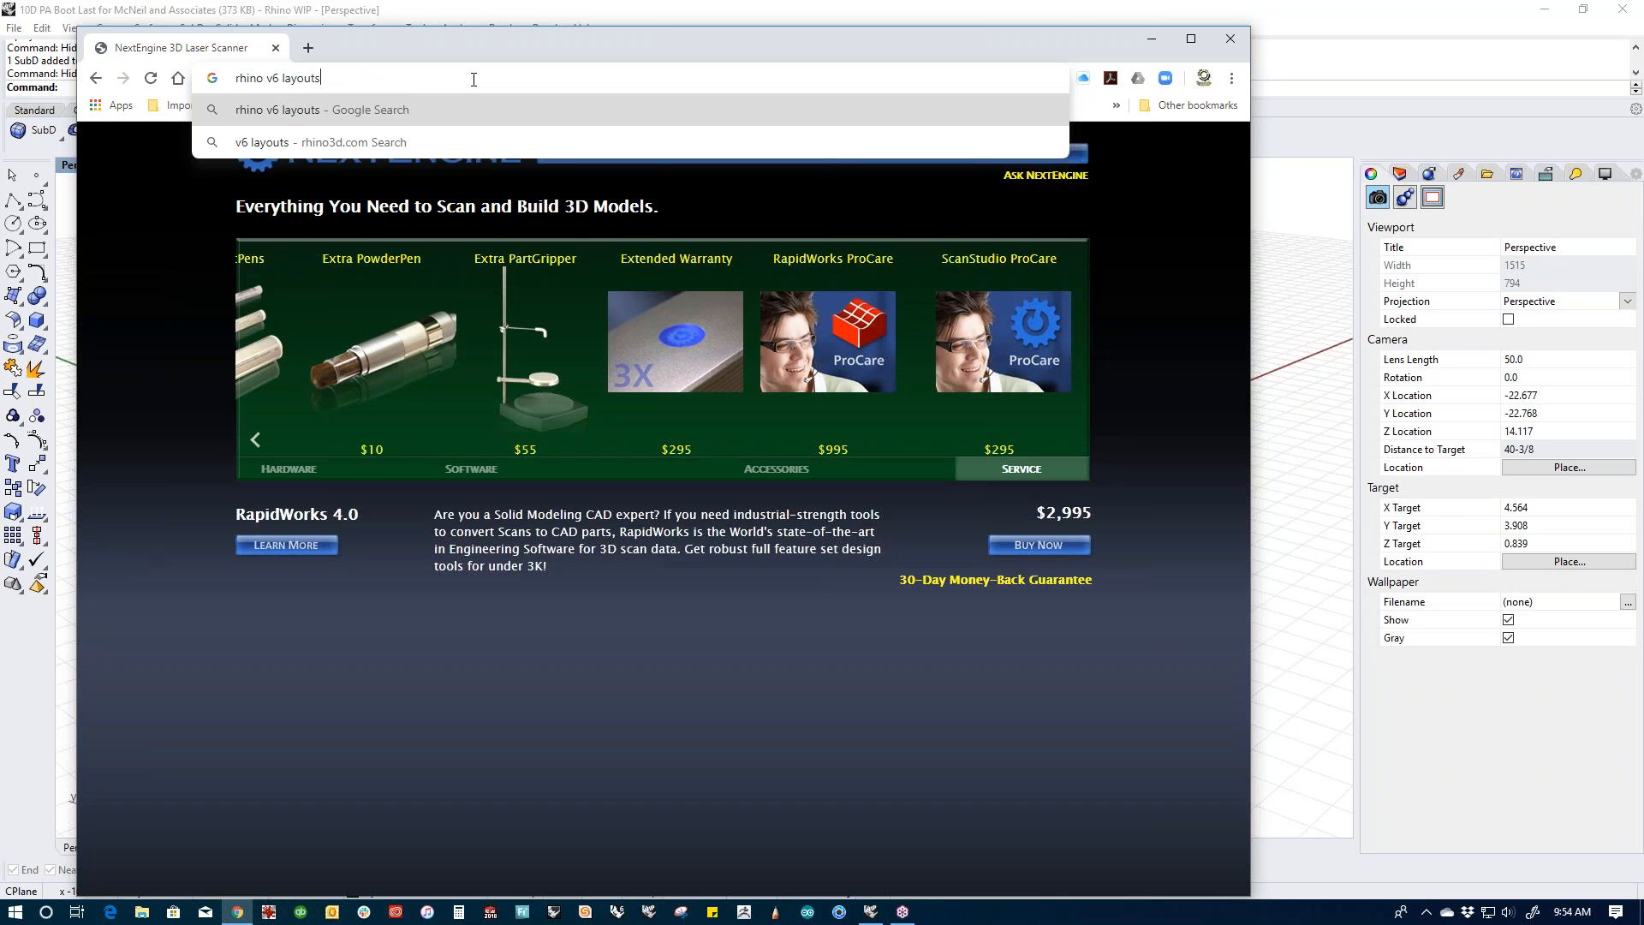
key(Return)
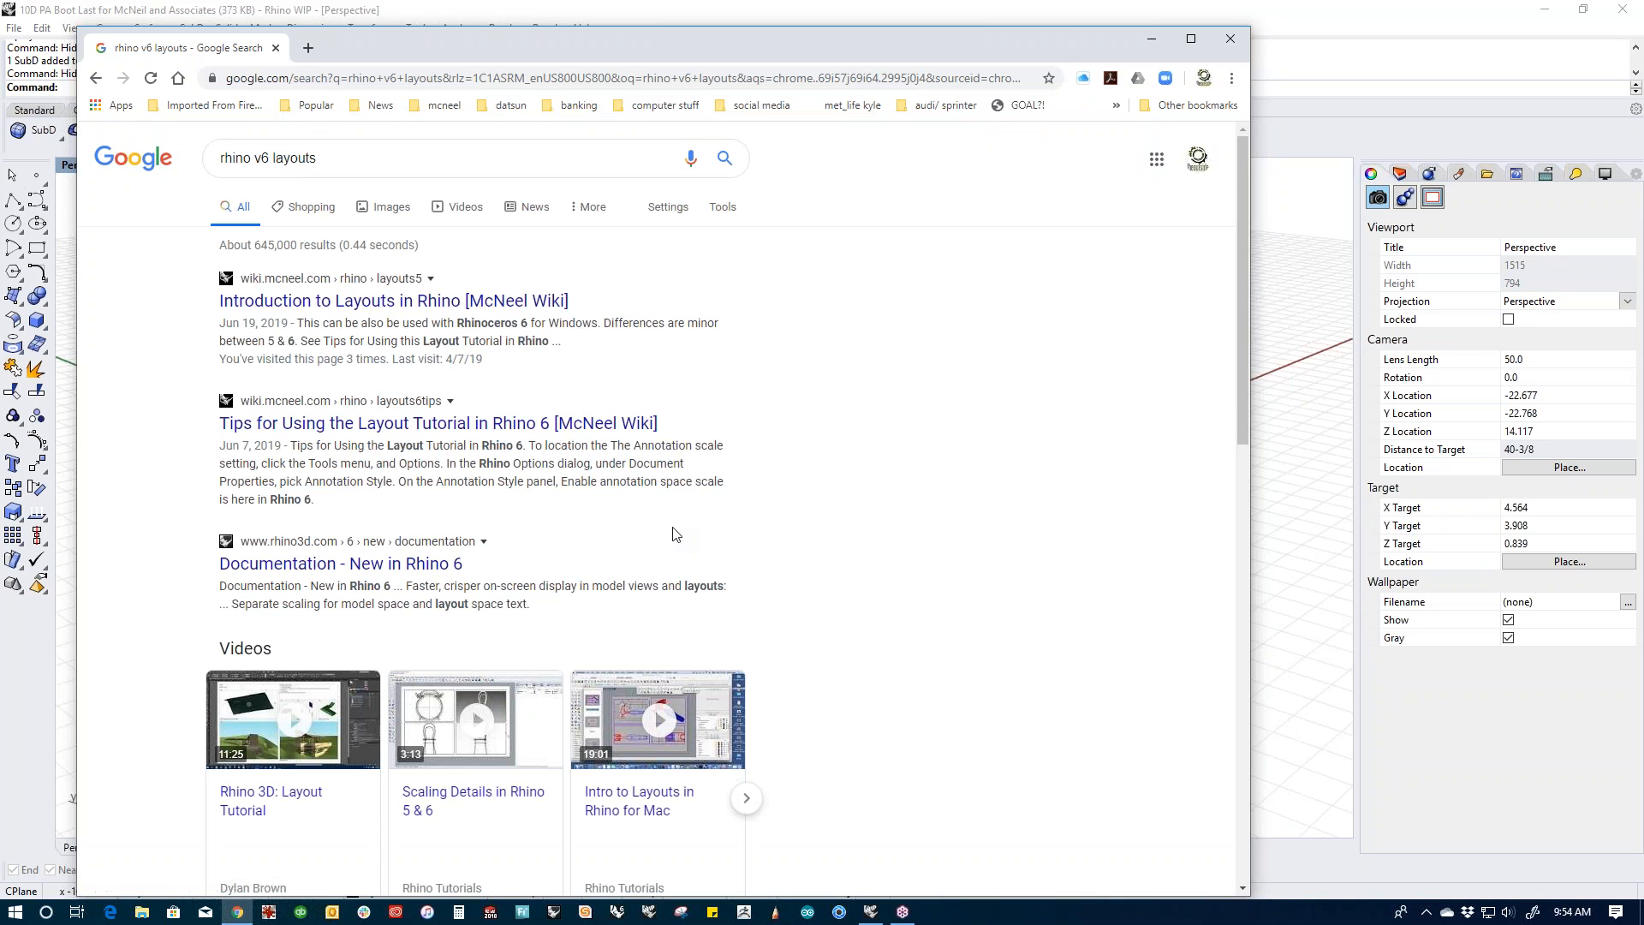
click(425, 317)
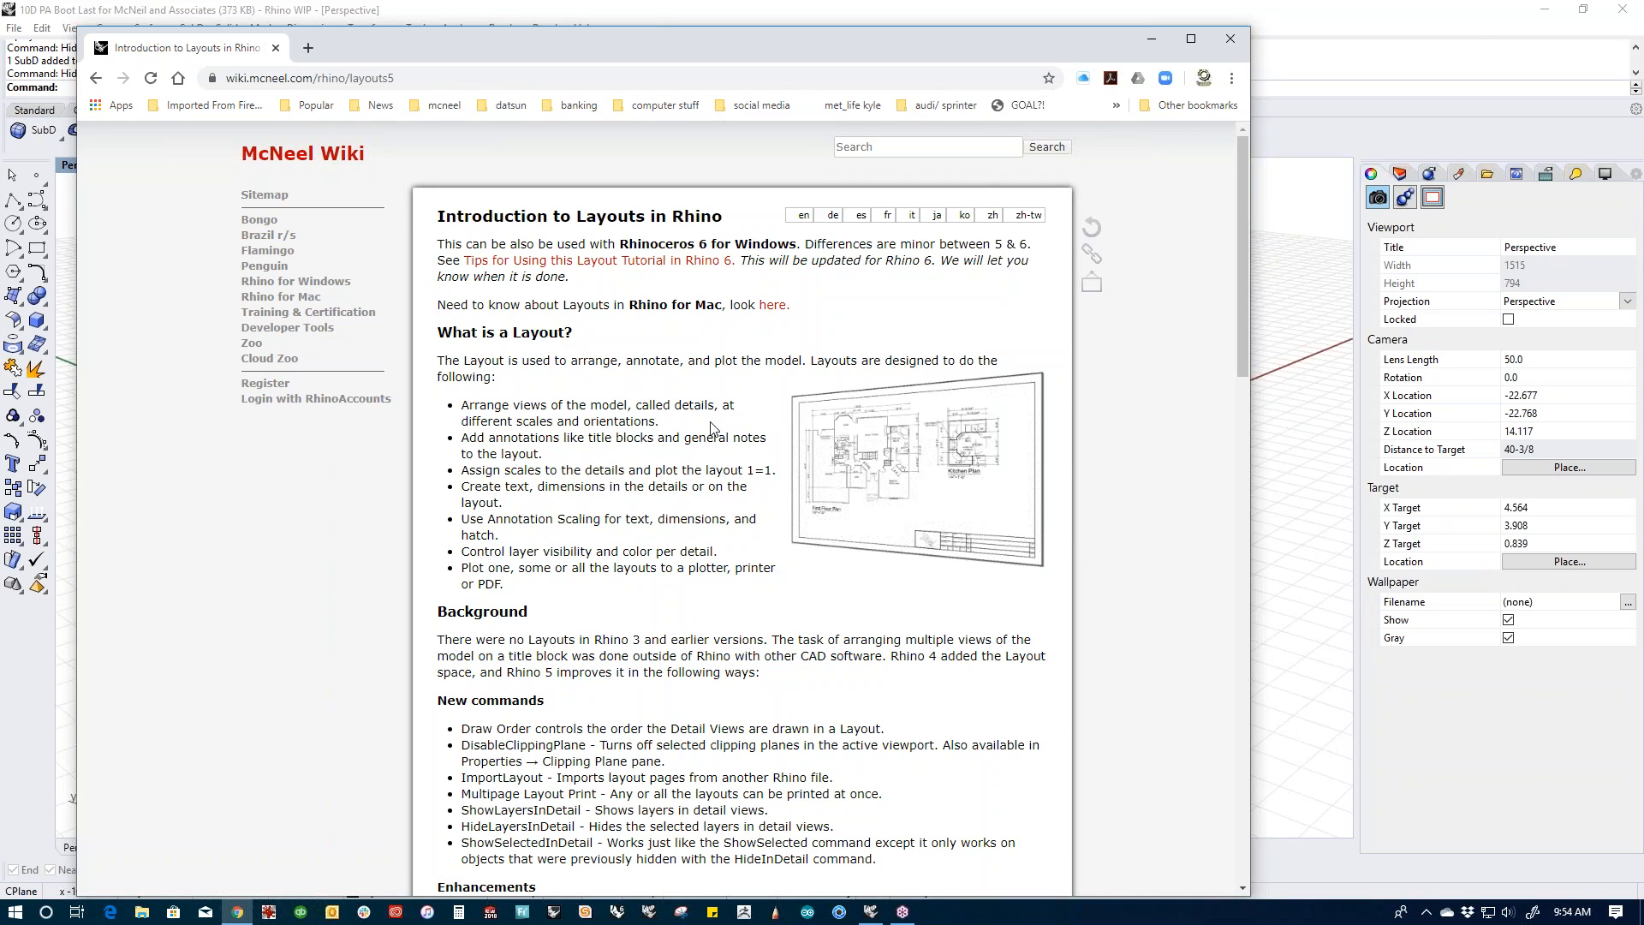
Step: Open the Tips for Using the Layout Tutorial in Rhino 6 page, highlight its contact name and copy the page's web address
click(663, 261)
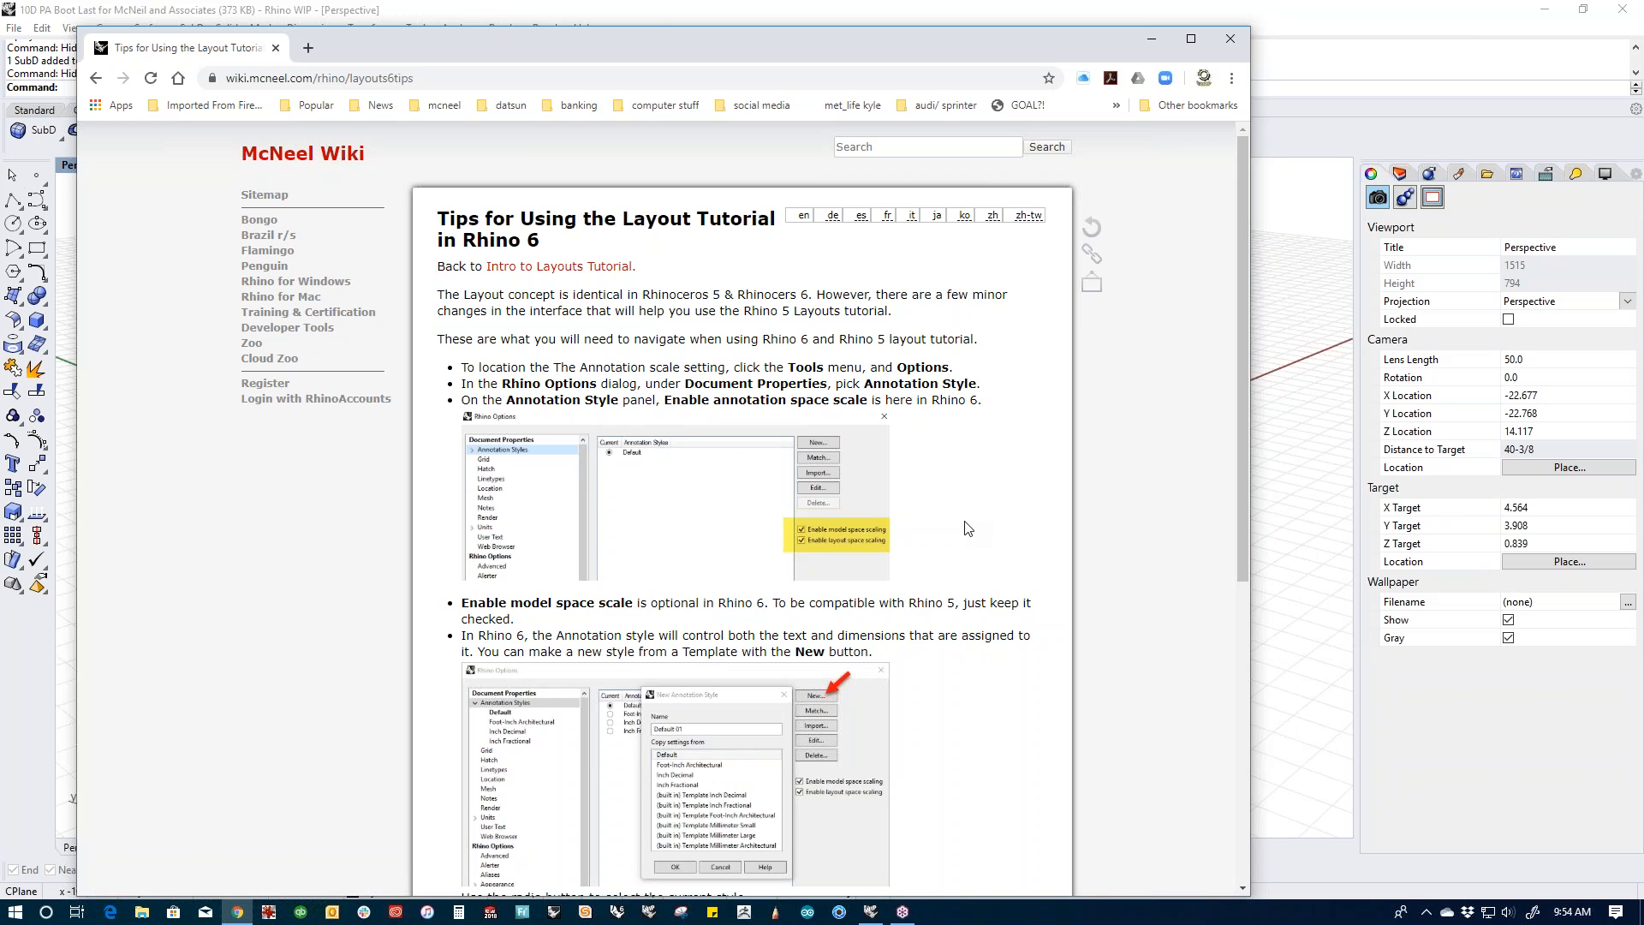
scroll(966, 520, down, 6)
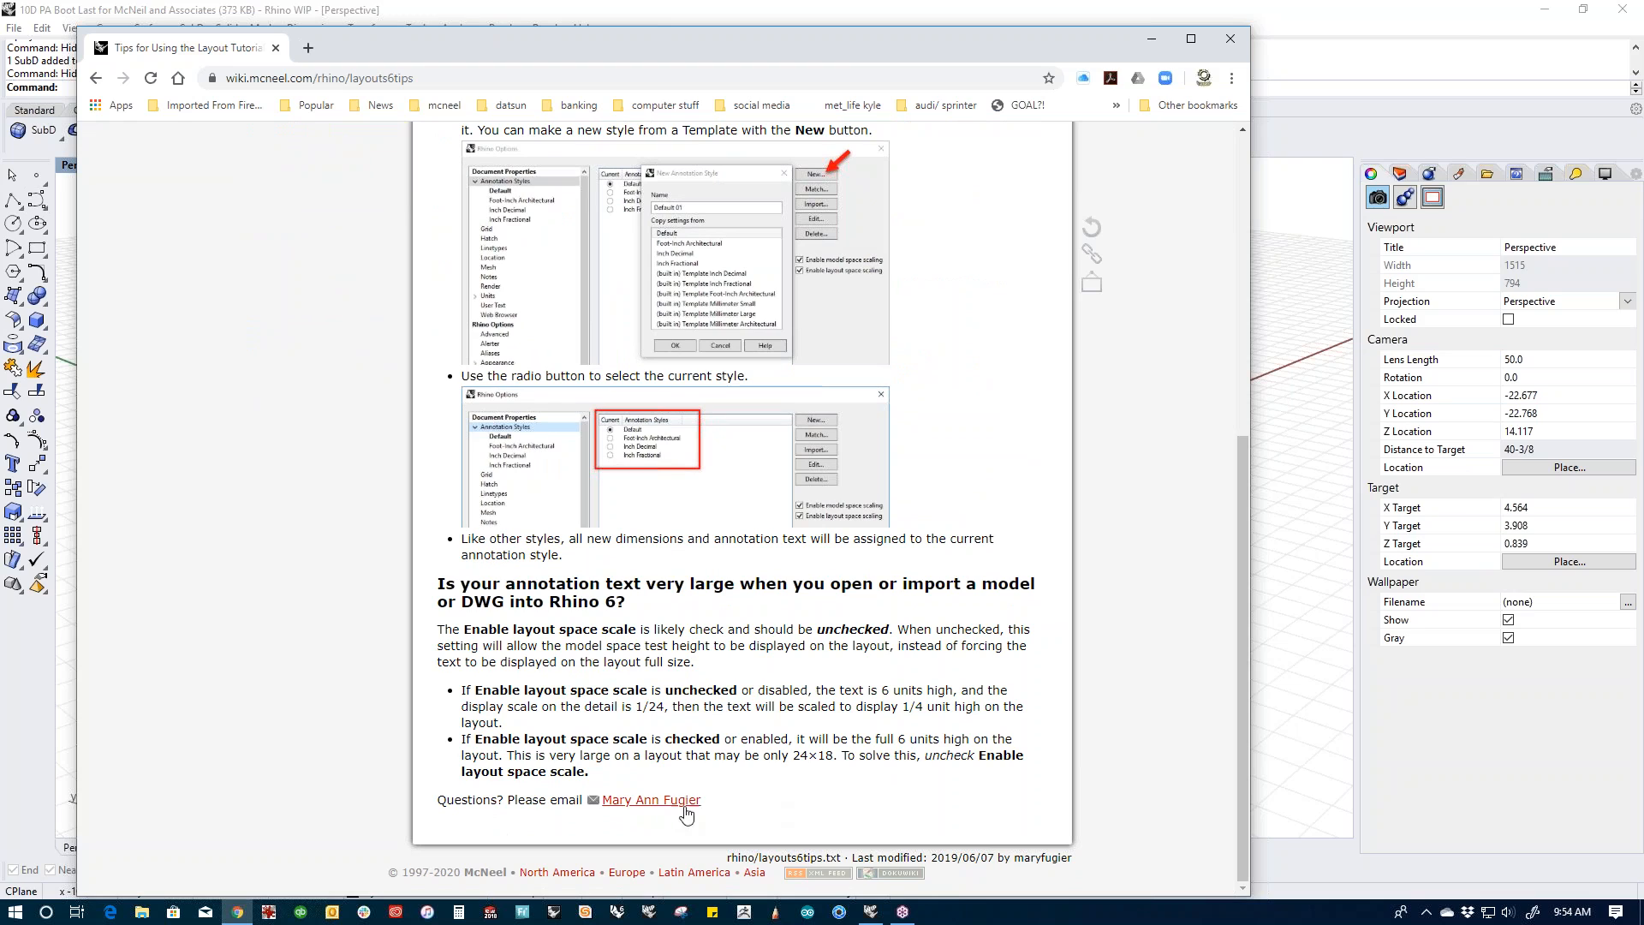
drag(737, 803, 607, 812)
click(437, 79)
right_click(441, 83)
click(486, 175)
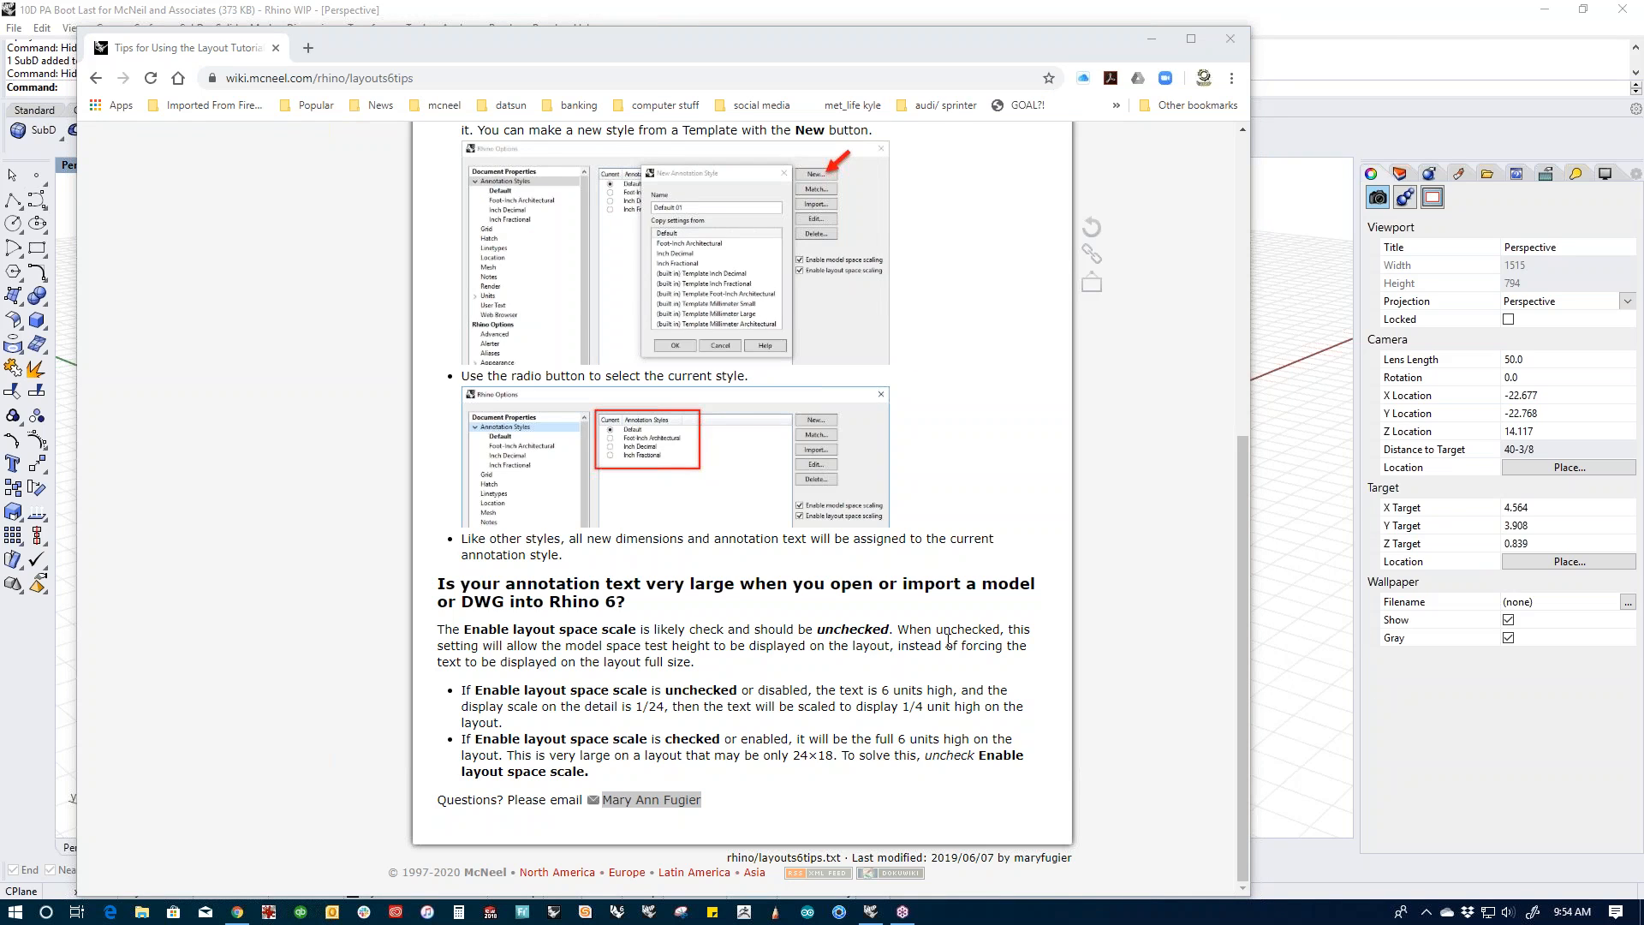
Step: Review the Rhino 6 layout tips page from its heading down to the contact line and clear the text highlight
scroll(967, 636, up, 6)
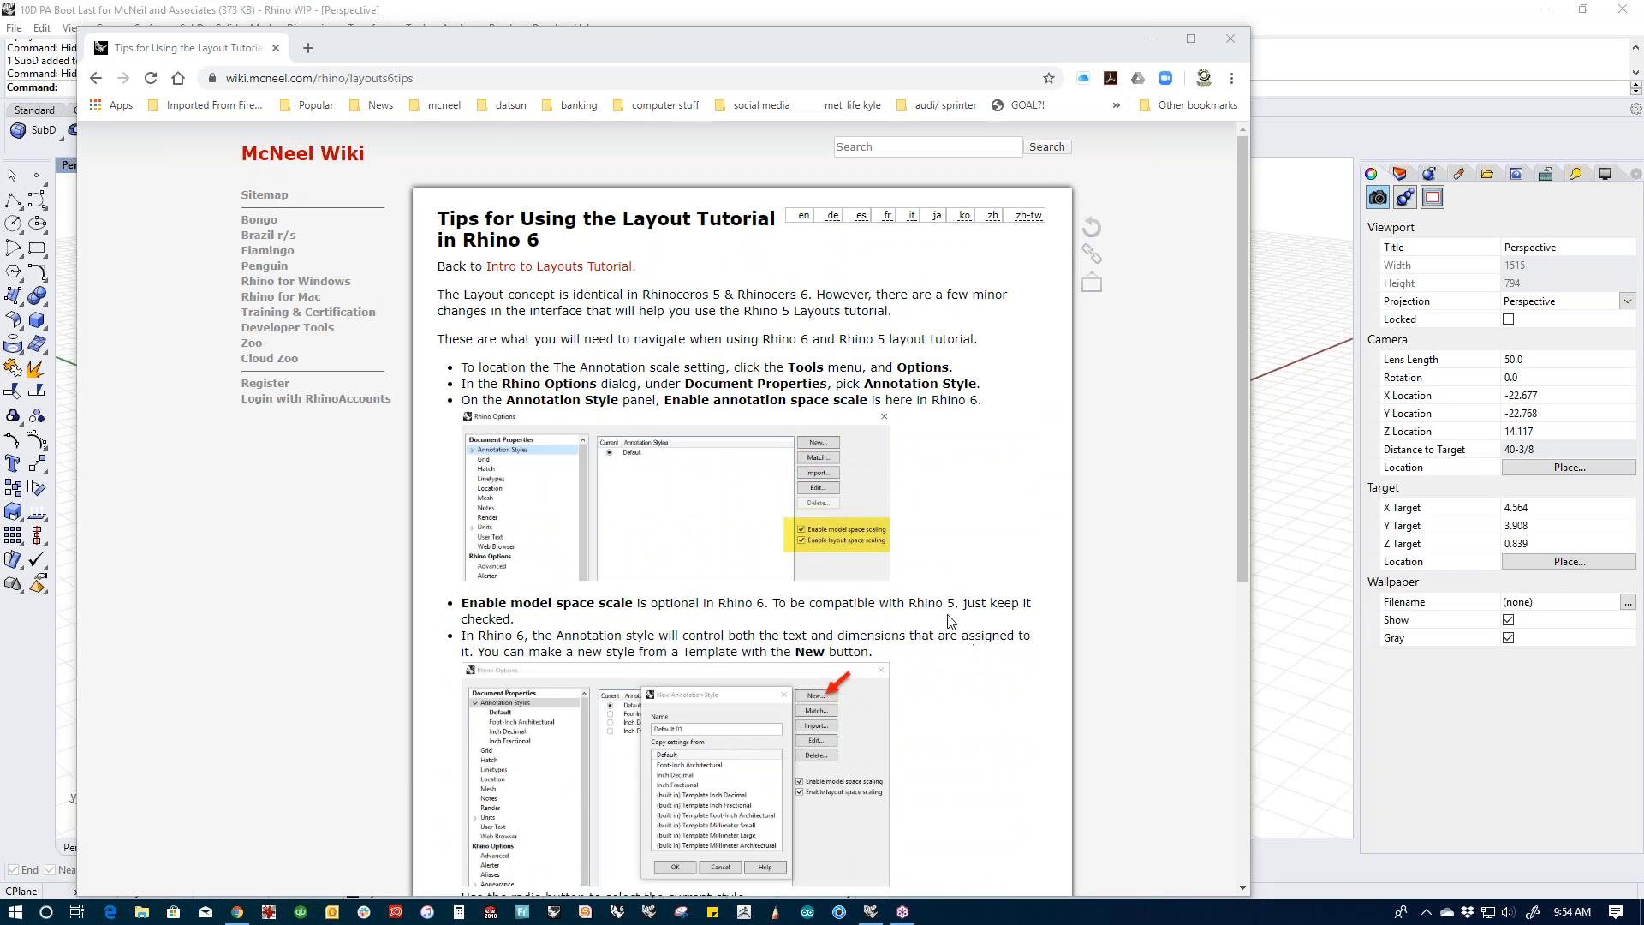
scroll(933, 656, down, 6)
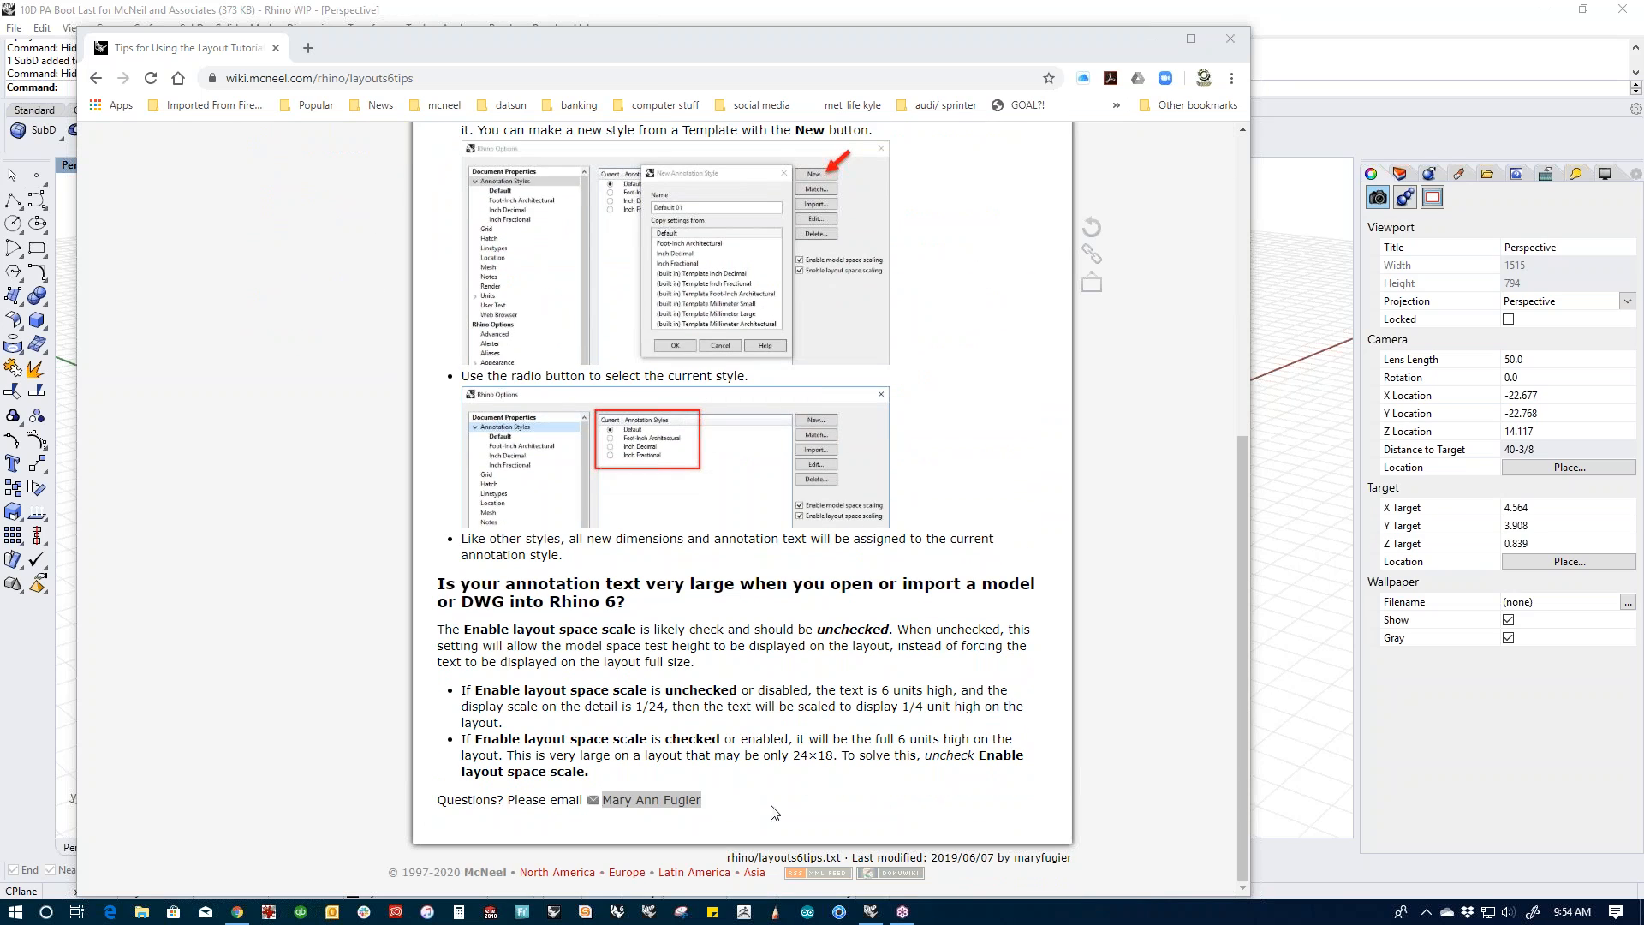
click(892, 823)
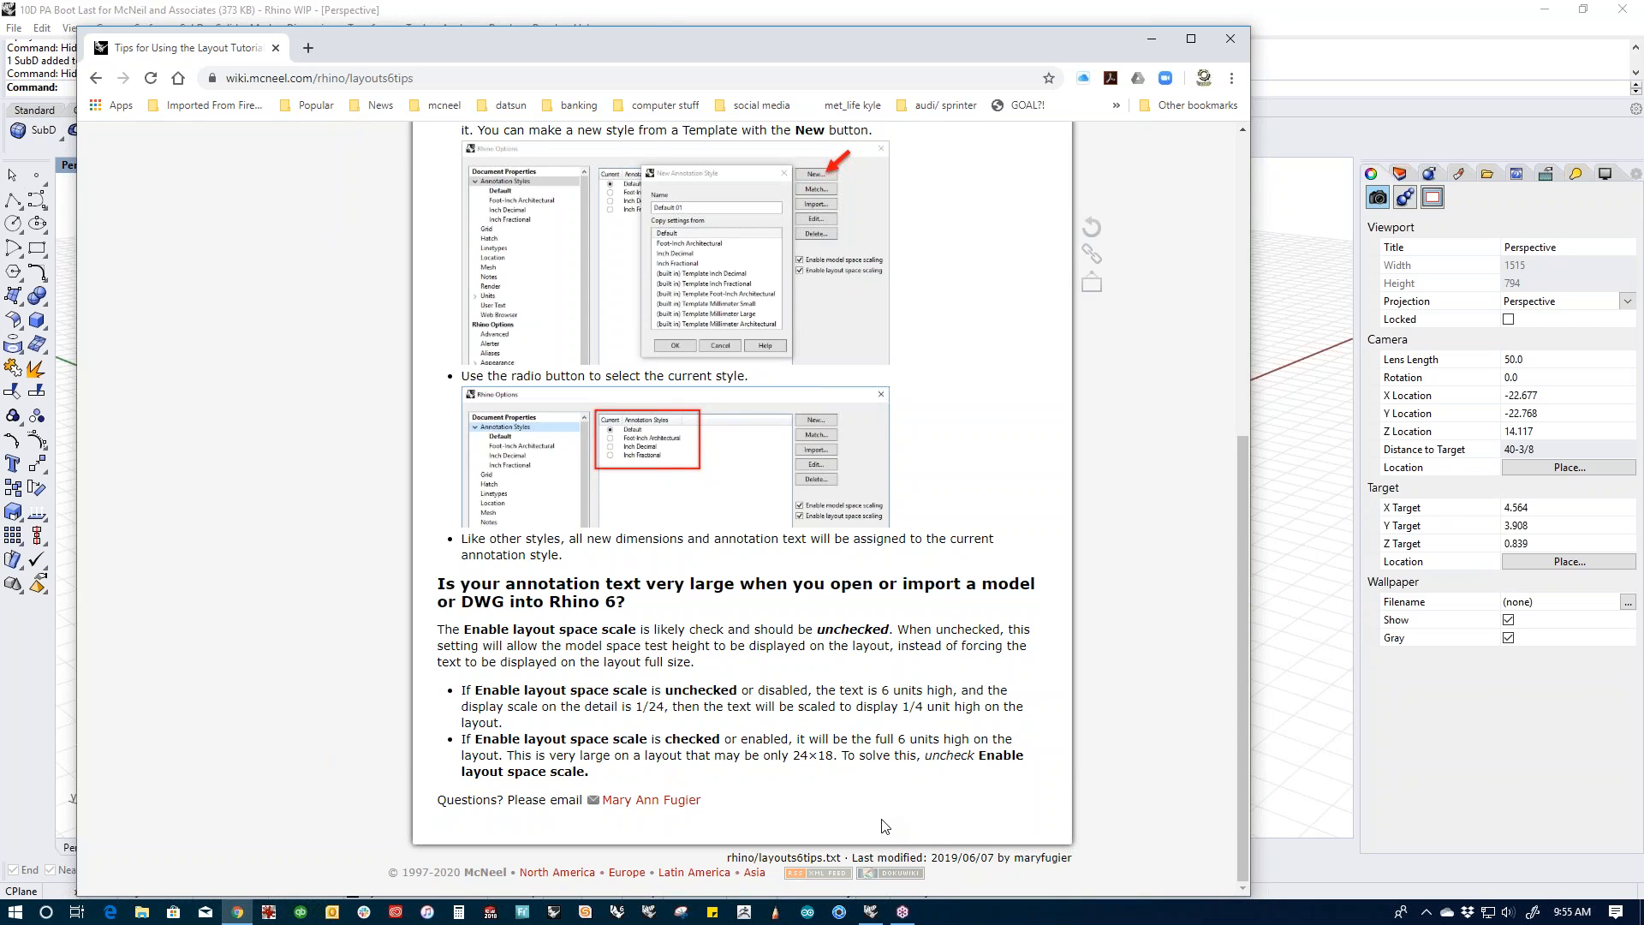
scroll(886, 823, up, 6)
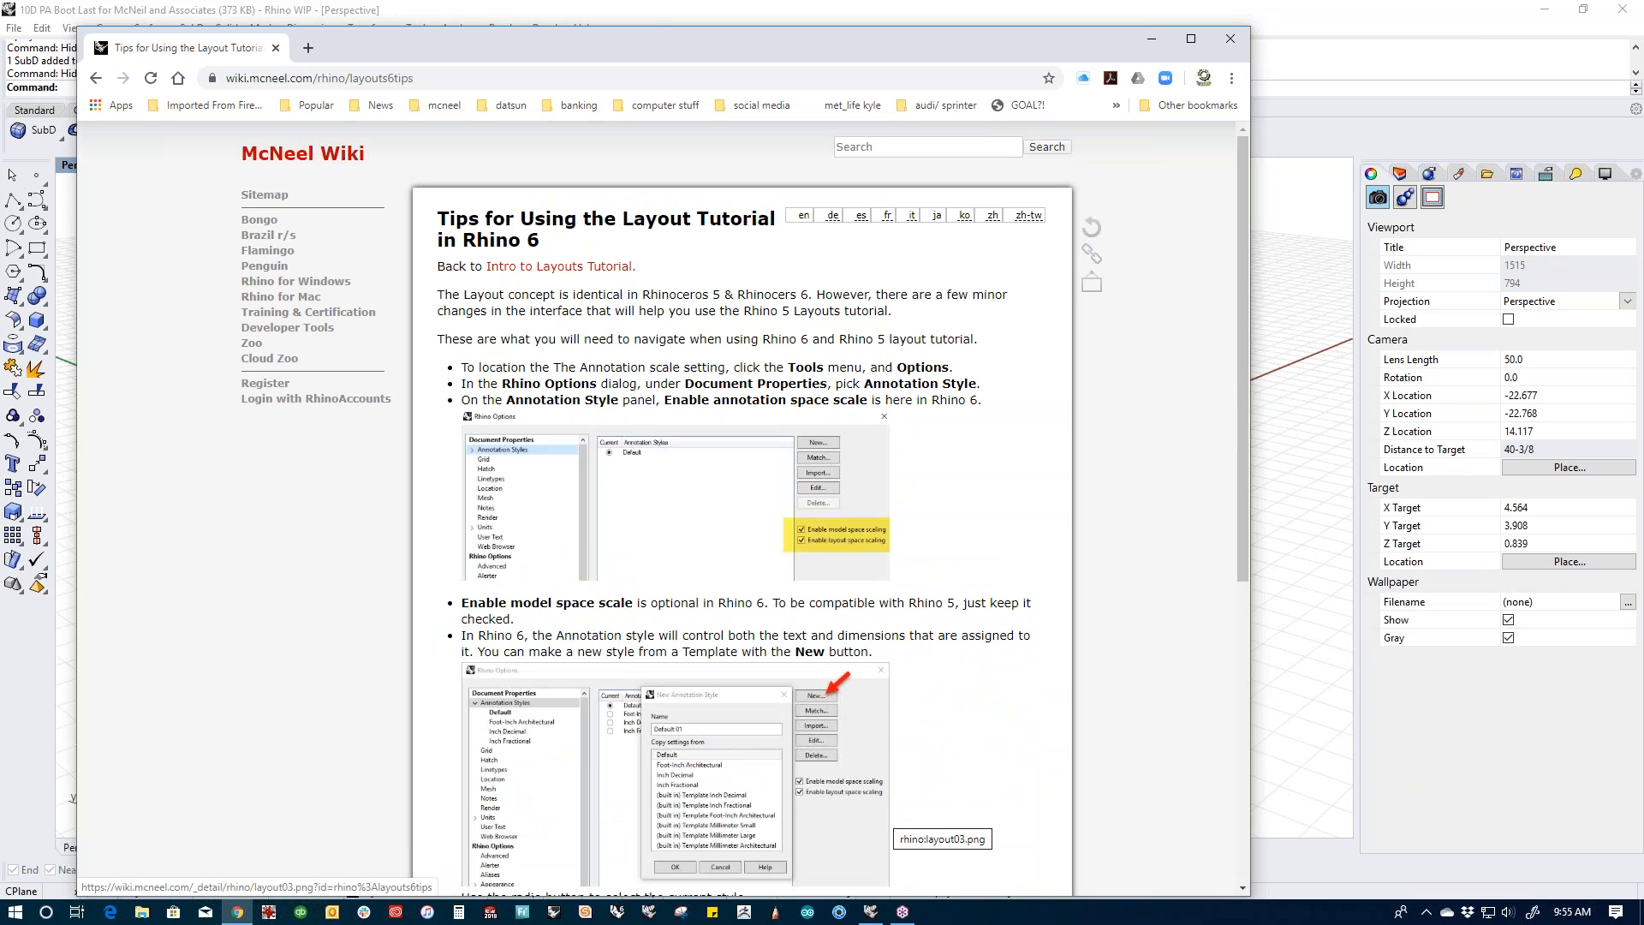
Step: Go back to the Intro to Layouts Tutorial and review its support files, PDF tutorial and video course segments
click(591, 268)
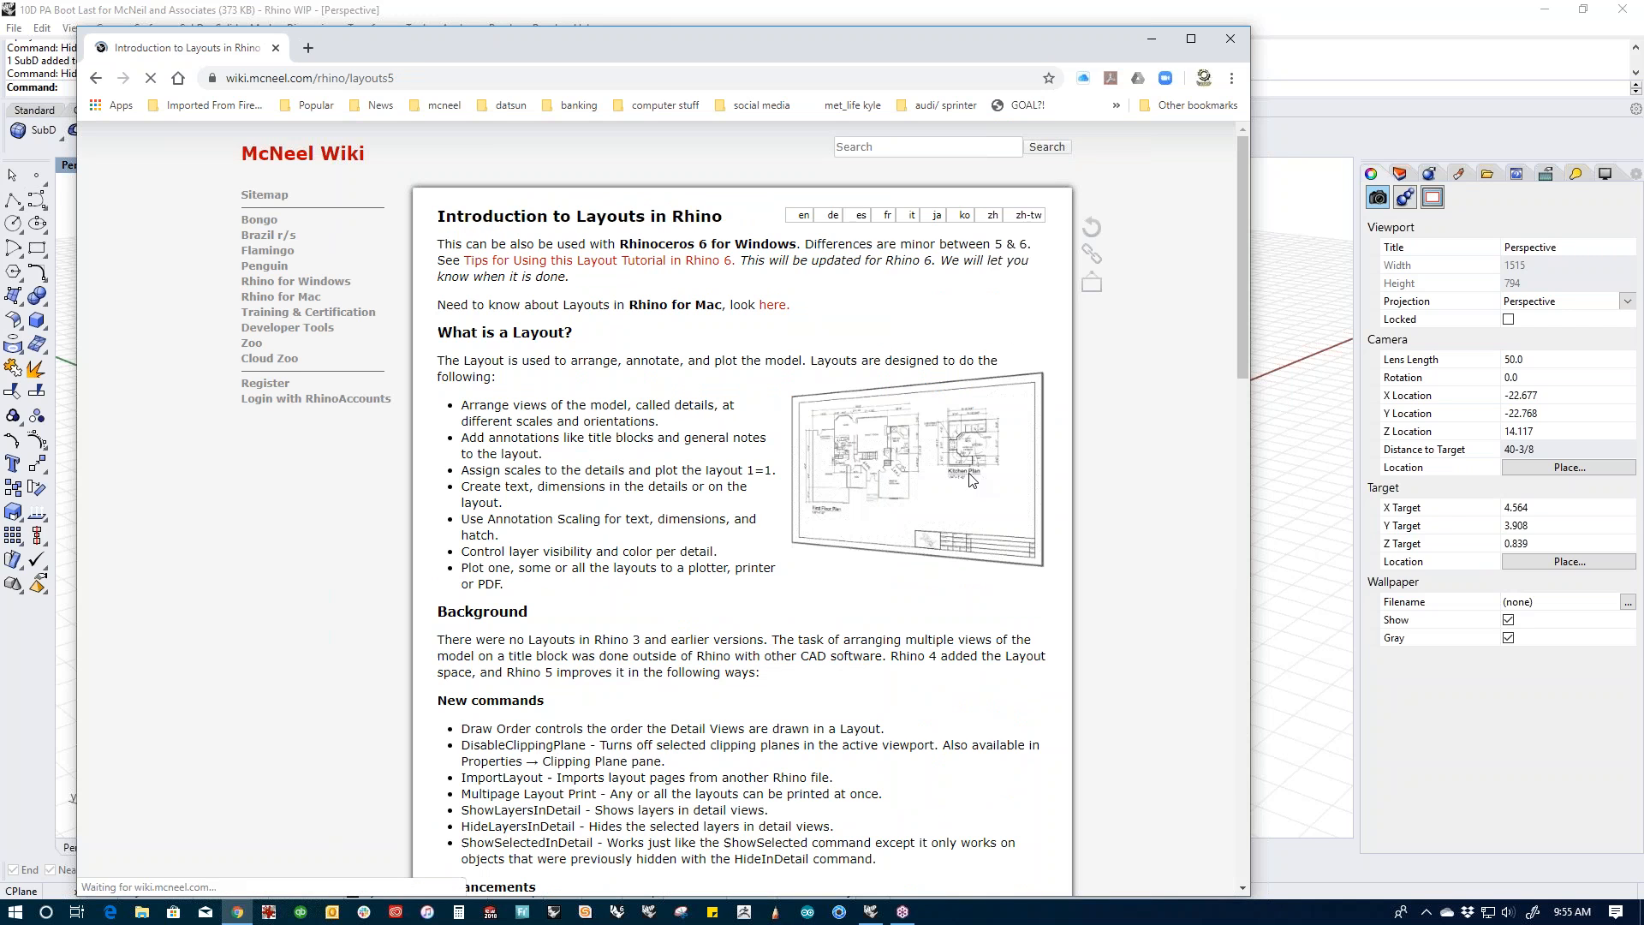
scroll(687, 533, down, 8)
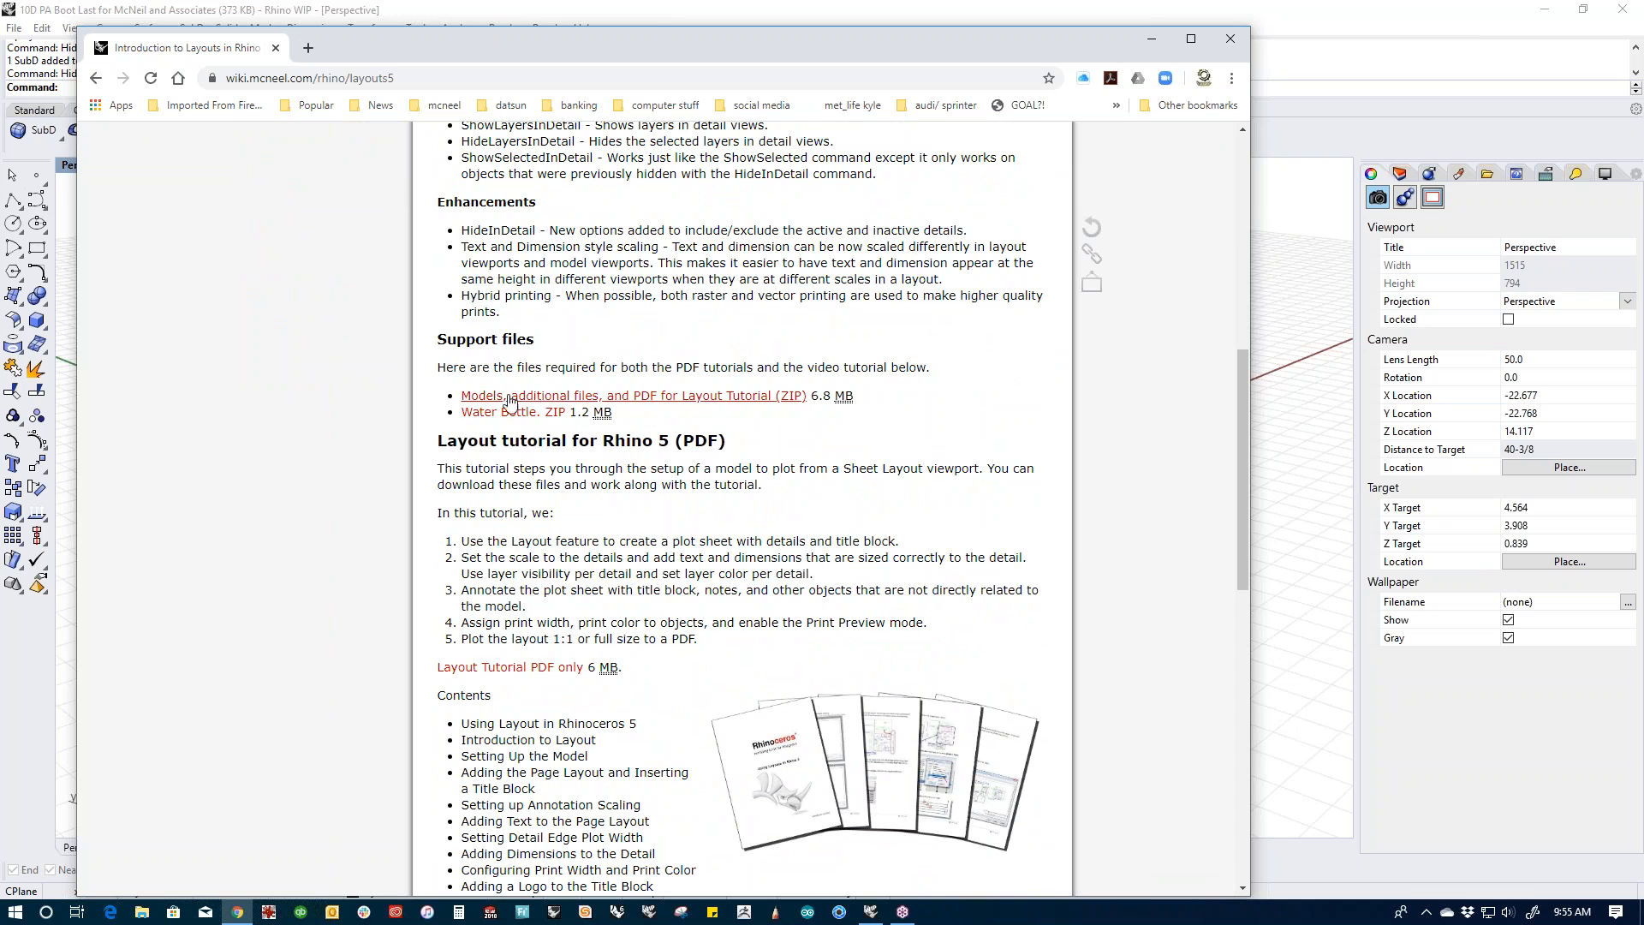
scroll(637, 604, down, 3)
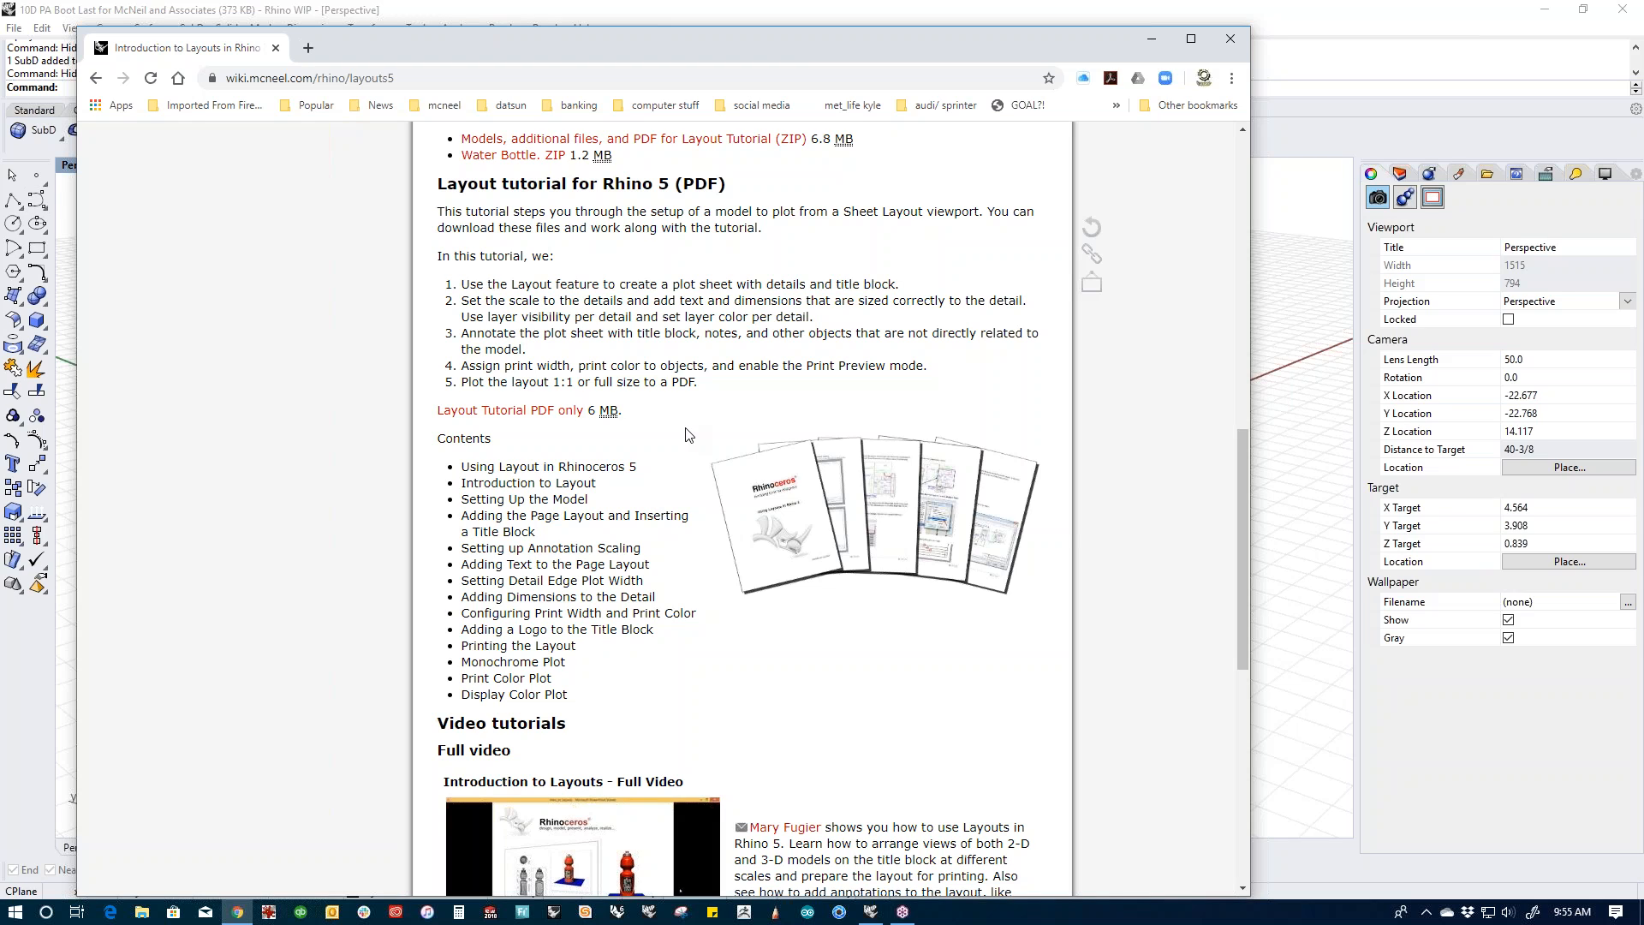
scroll(720, 501, down, 4)
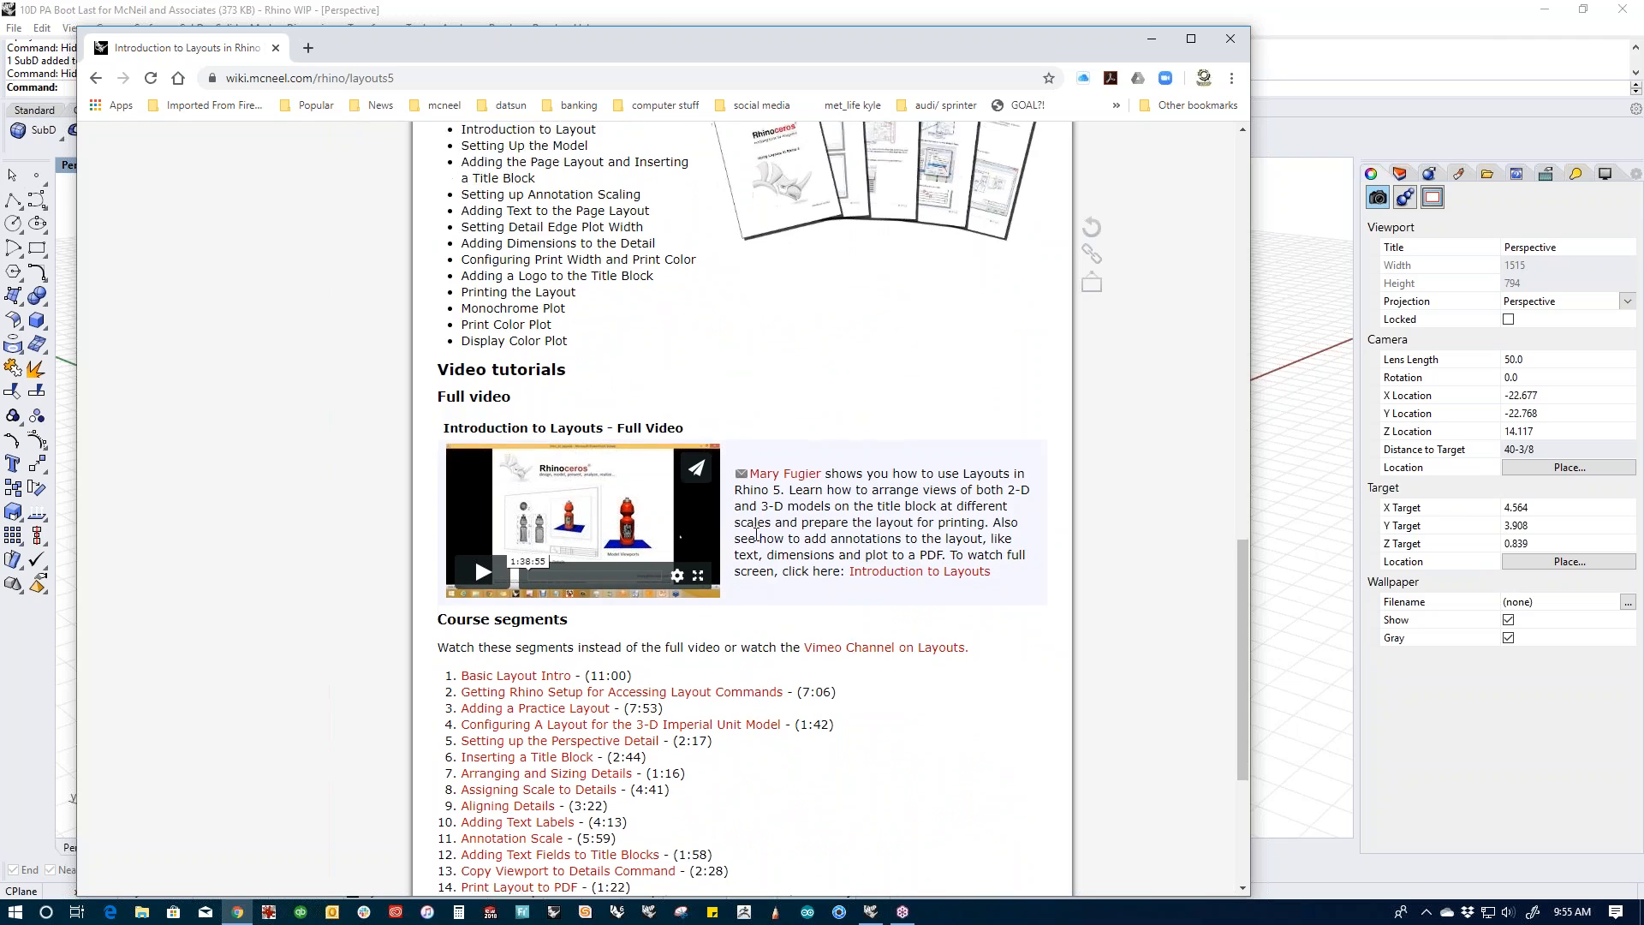
scroll(757, 535, down, 3)
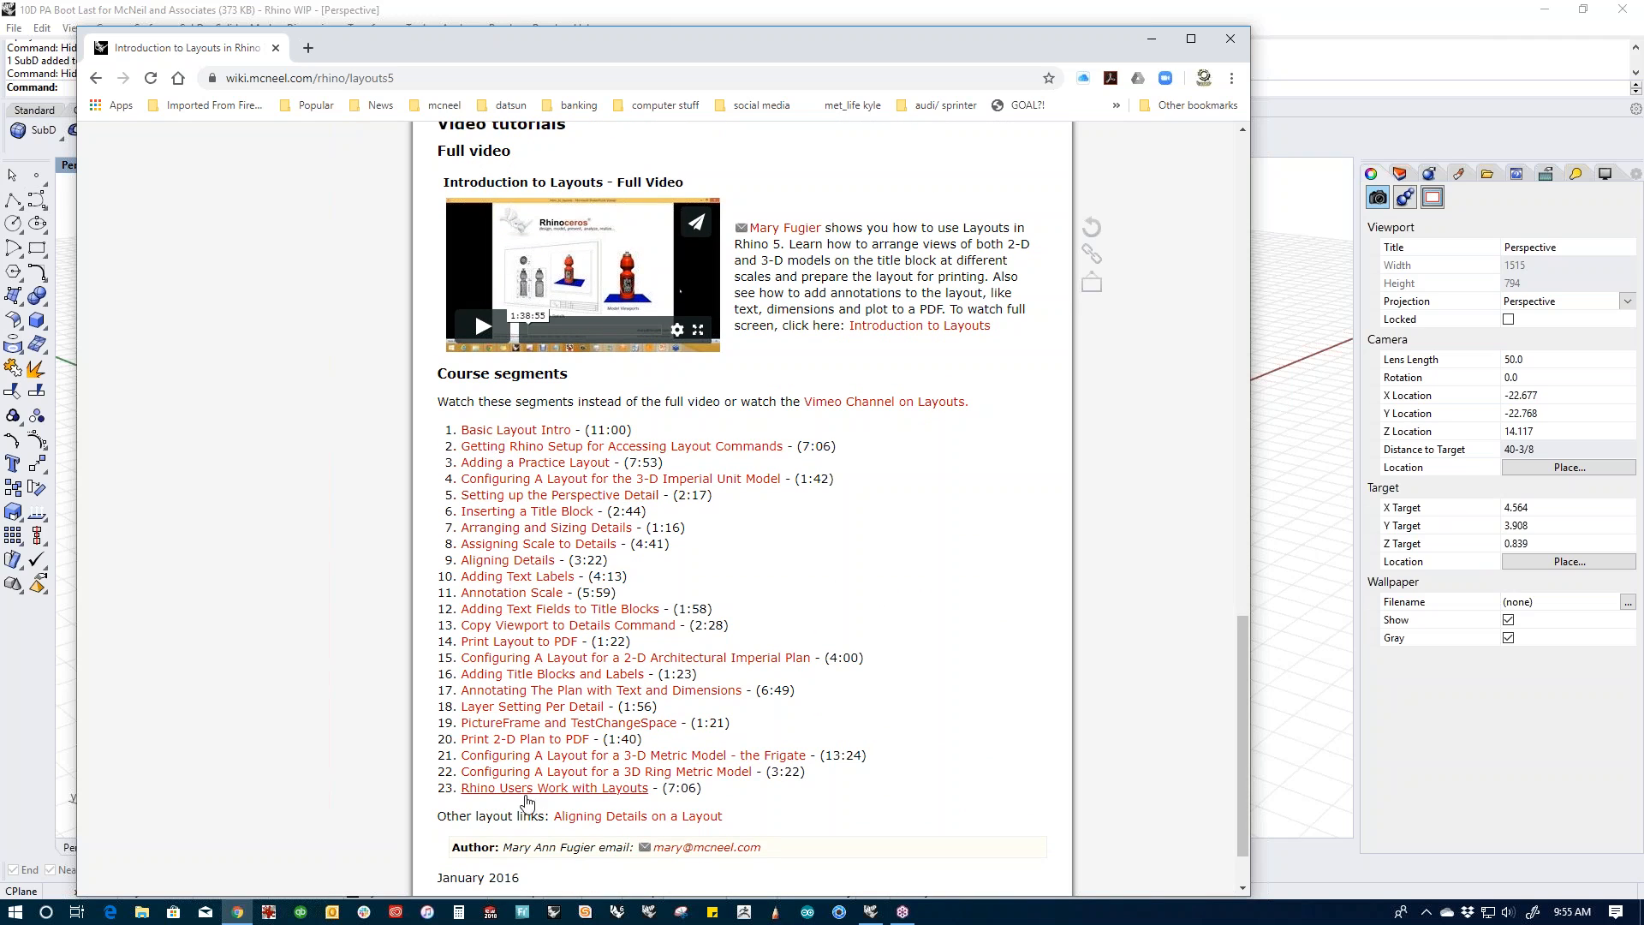
scroll(789, 775, down, 1)
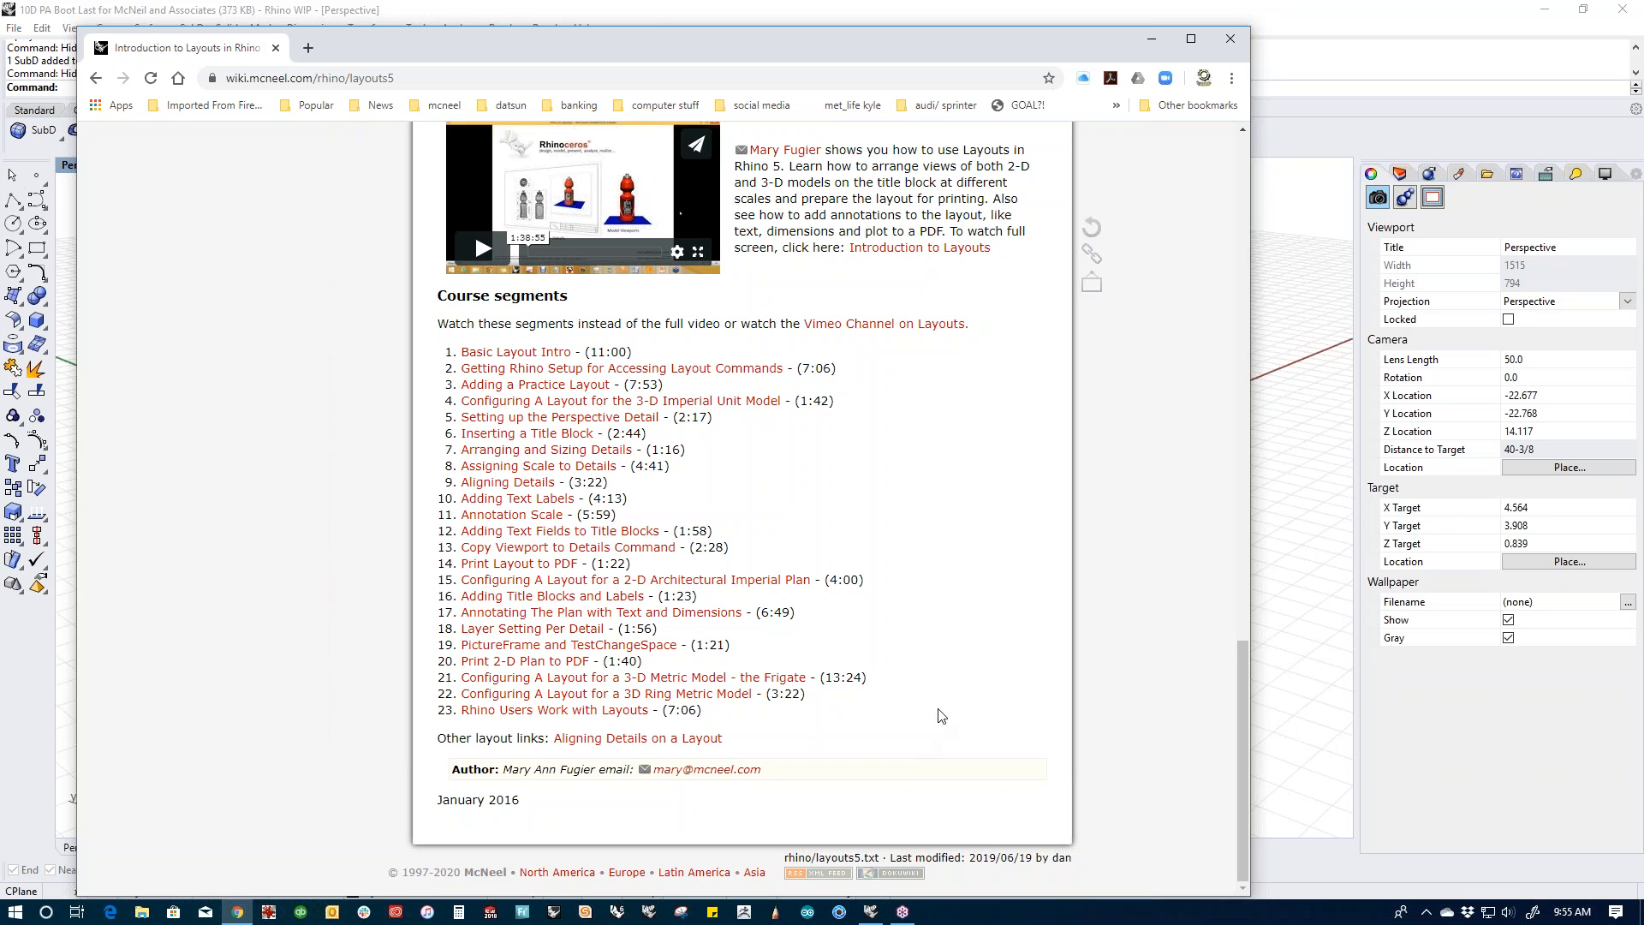
scroll(942, 693, up, 20)
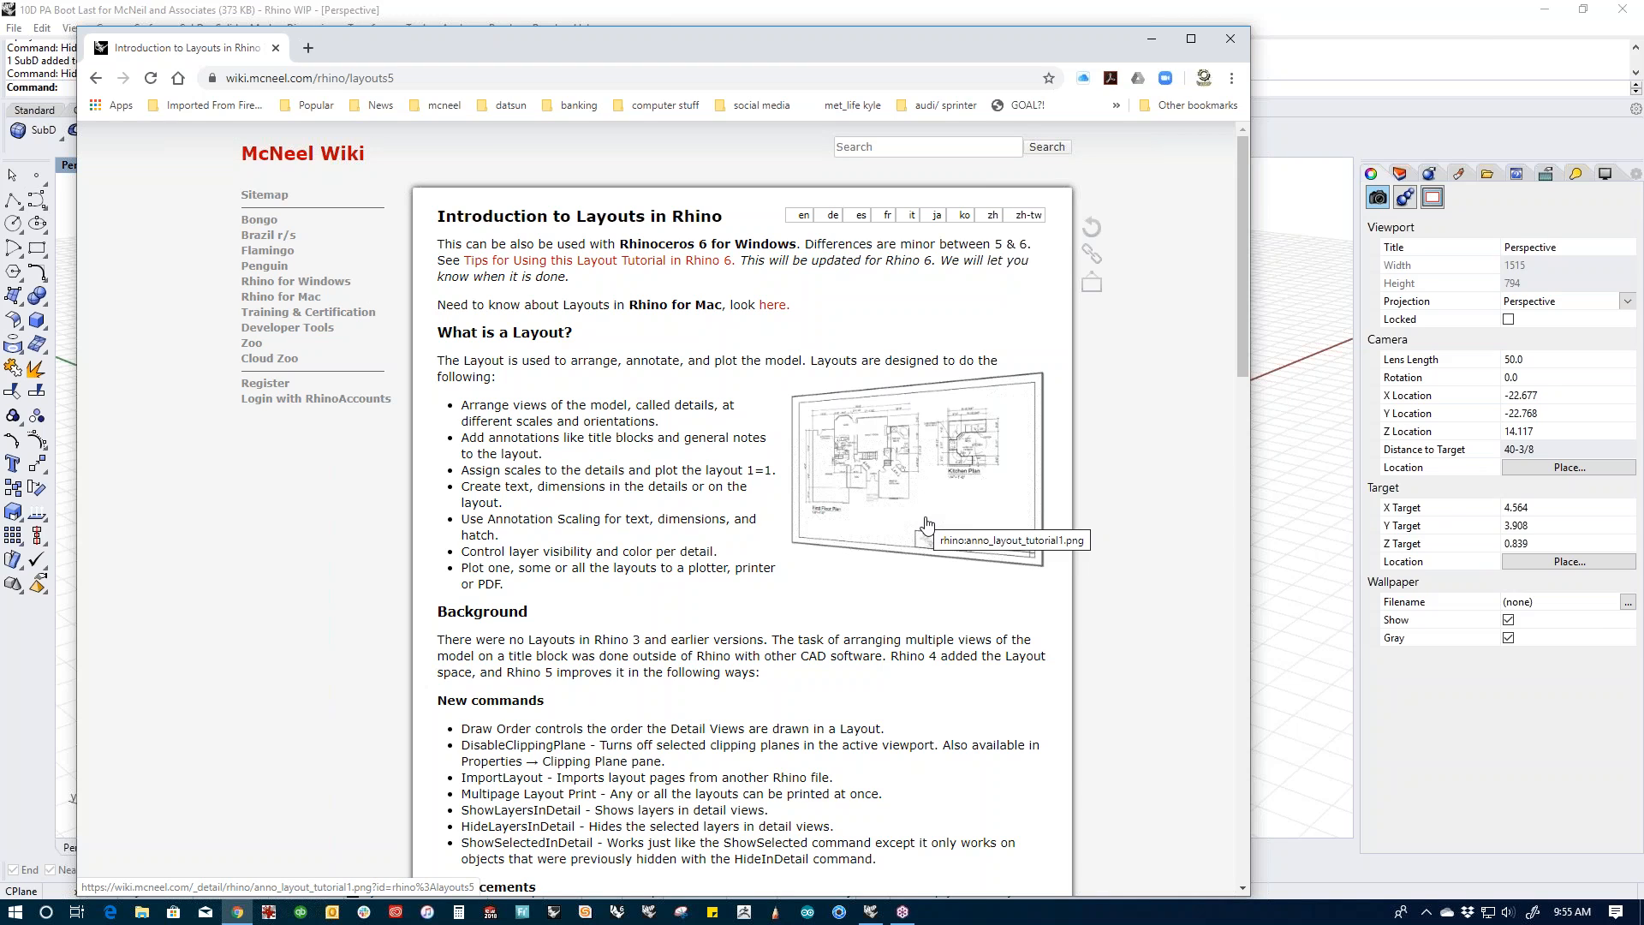
Step: Open the "getting started with rhino" bookmark from the mcneel folder and copy the Online Classes training page's address
click(441, 105)
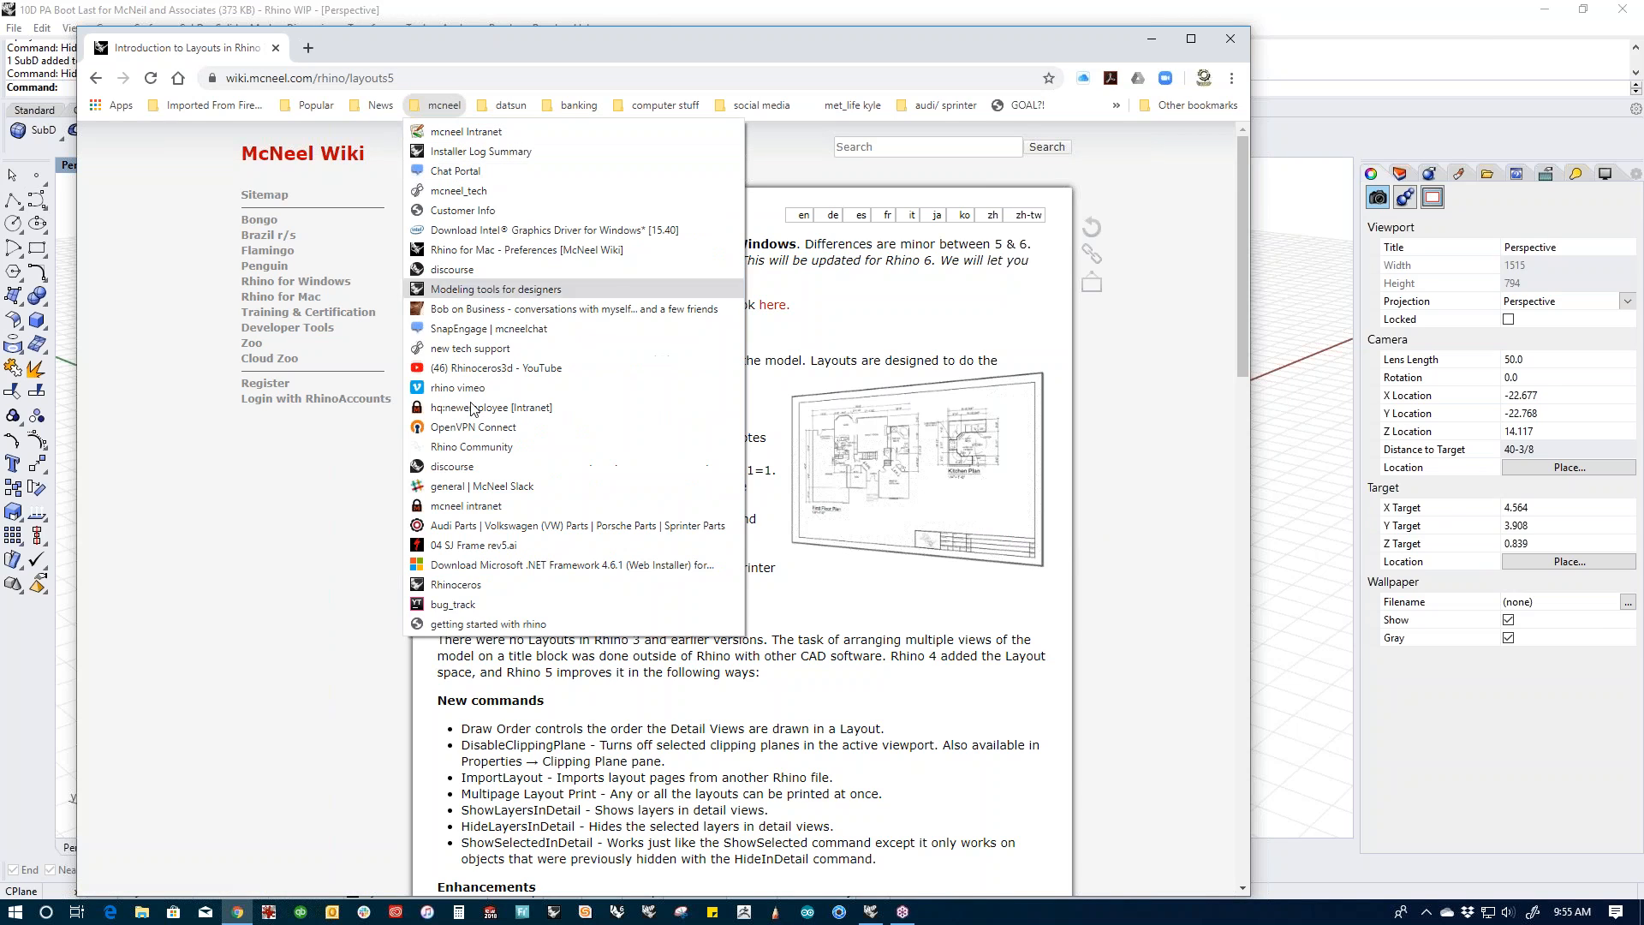
click(476, 627)
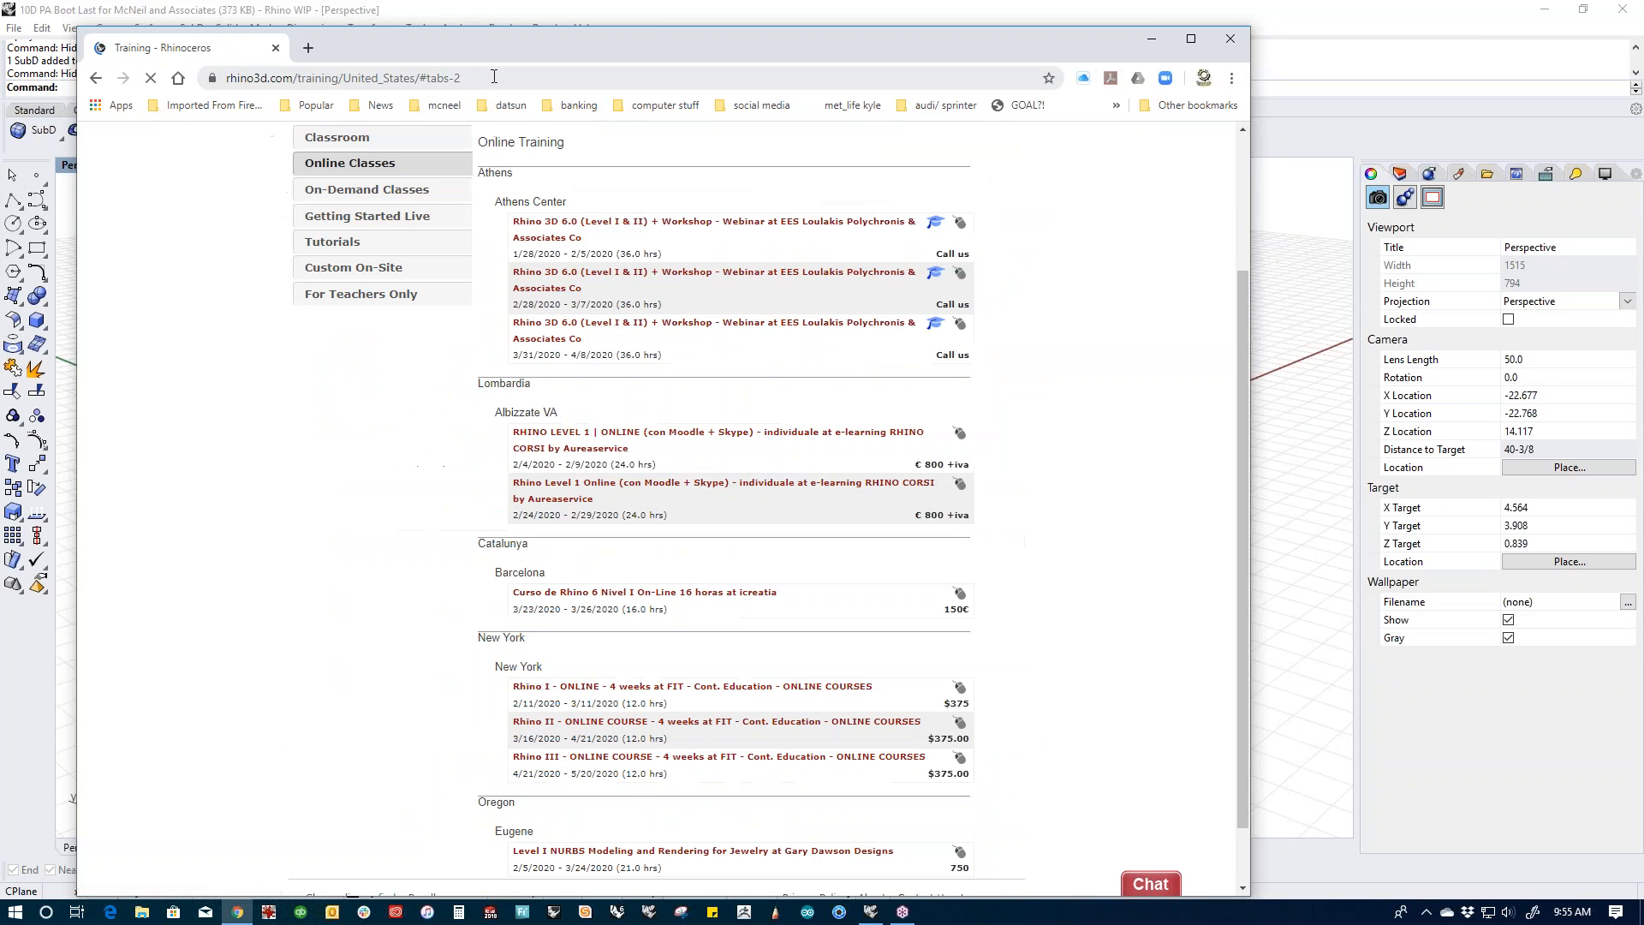
right_click(494, 78)
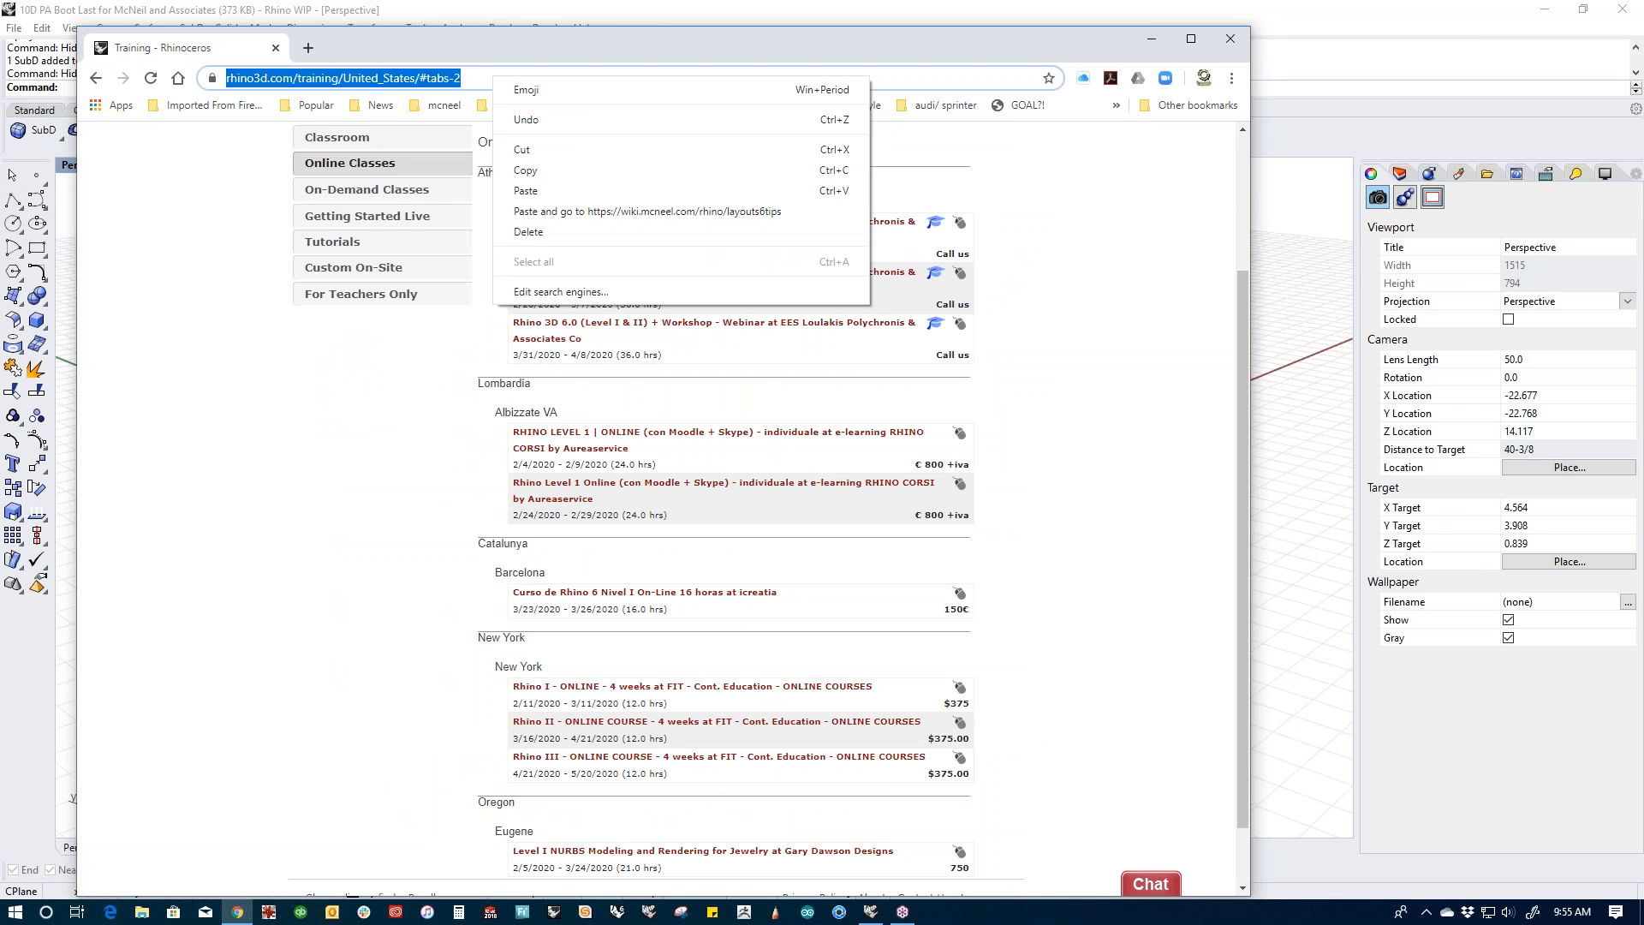
click(517, 170)
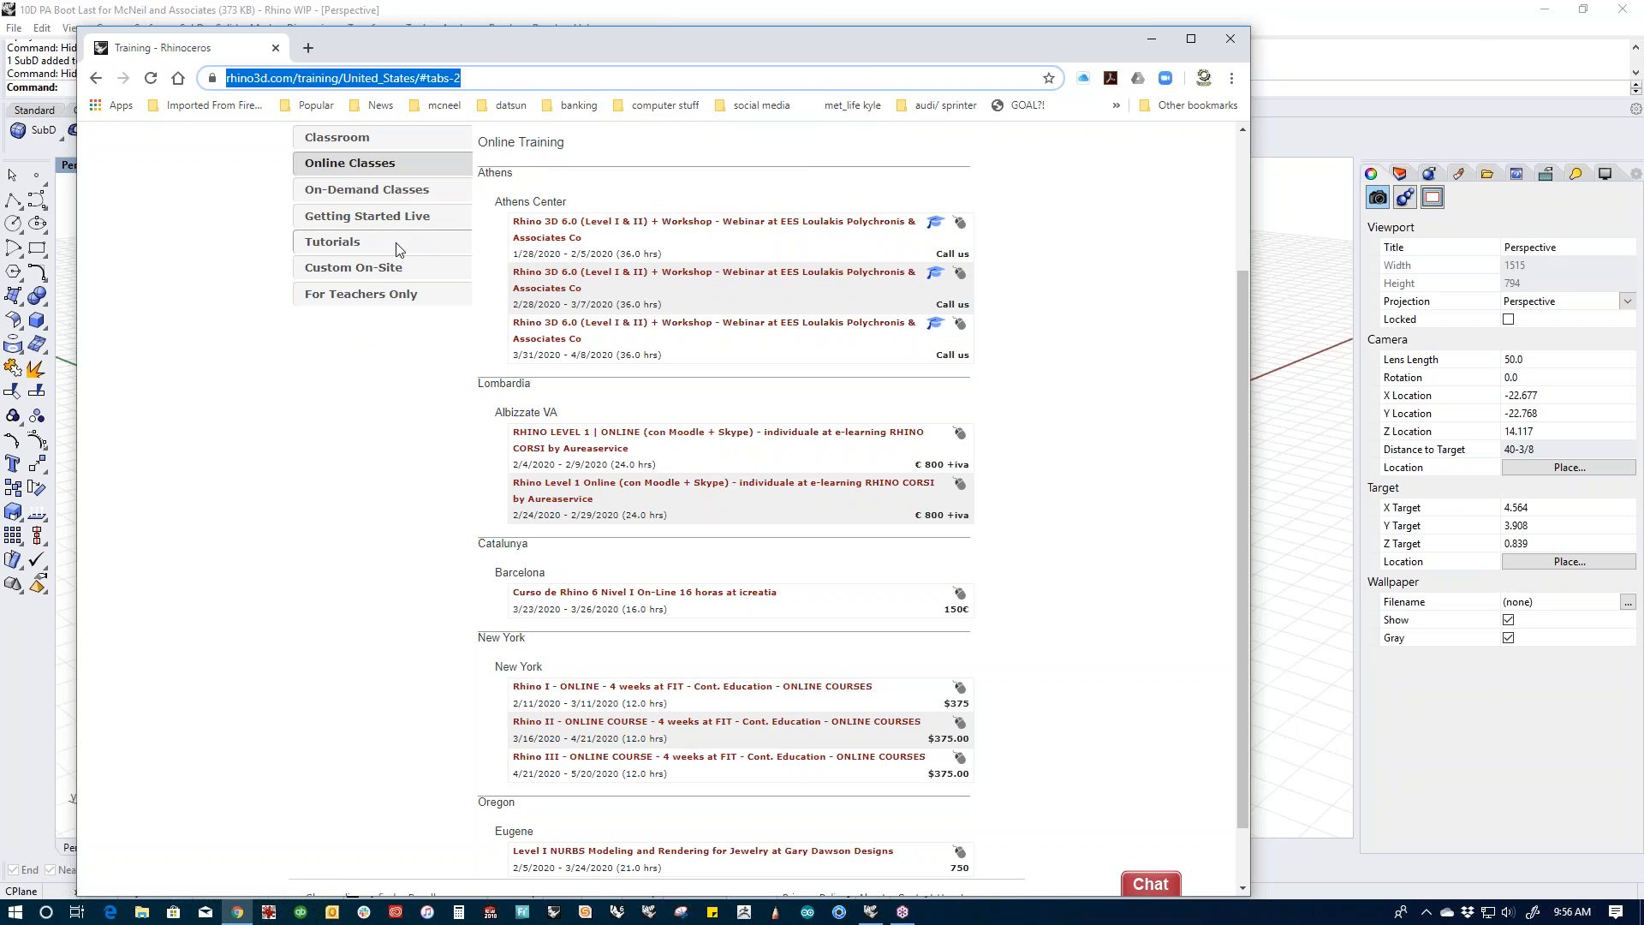
Step: Show the Getting Started Live training section, open it in a new tab and copy that tab's web address
click(404, 216)
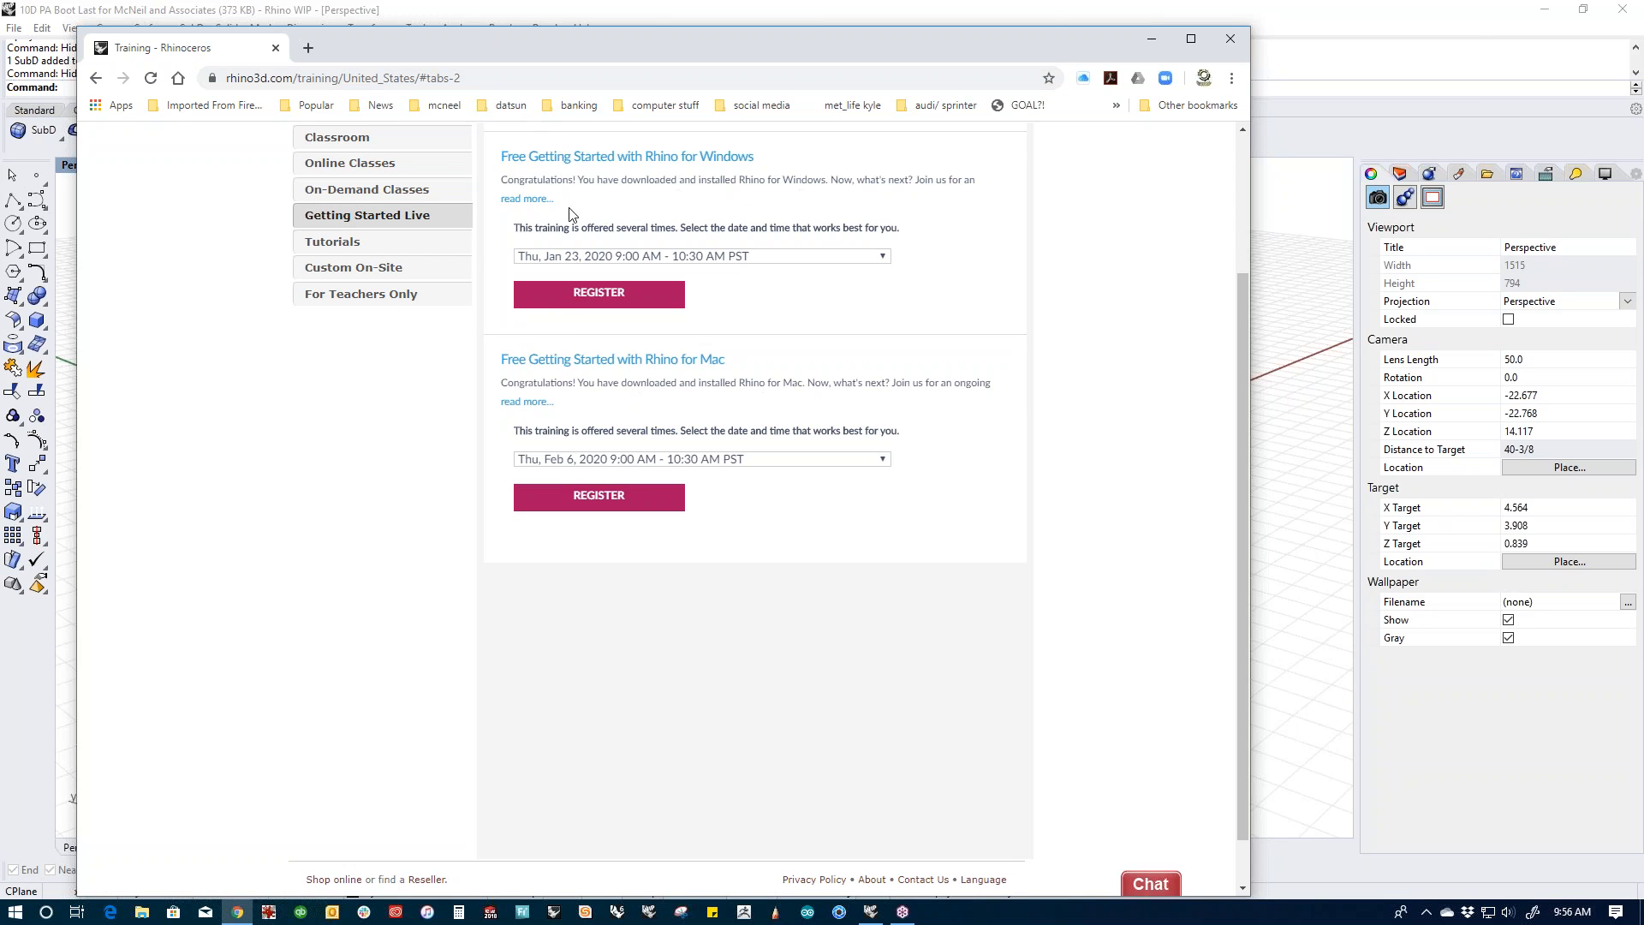
right_click(386, 215)
click(420, 225)
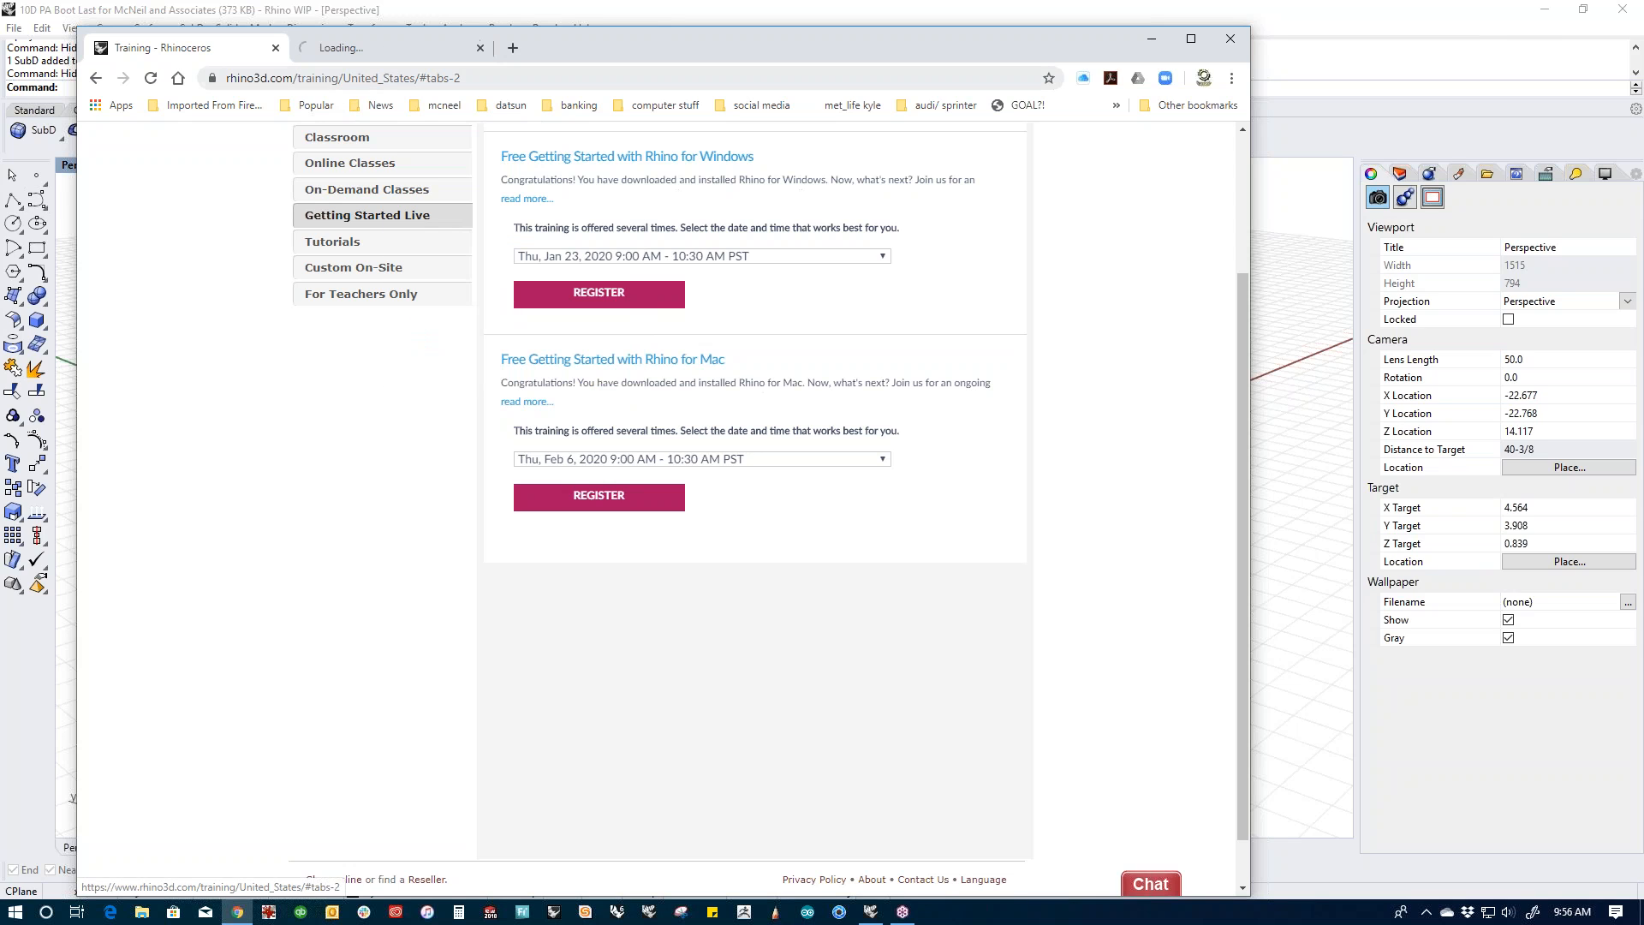
click(377, 58)
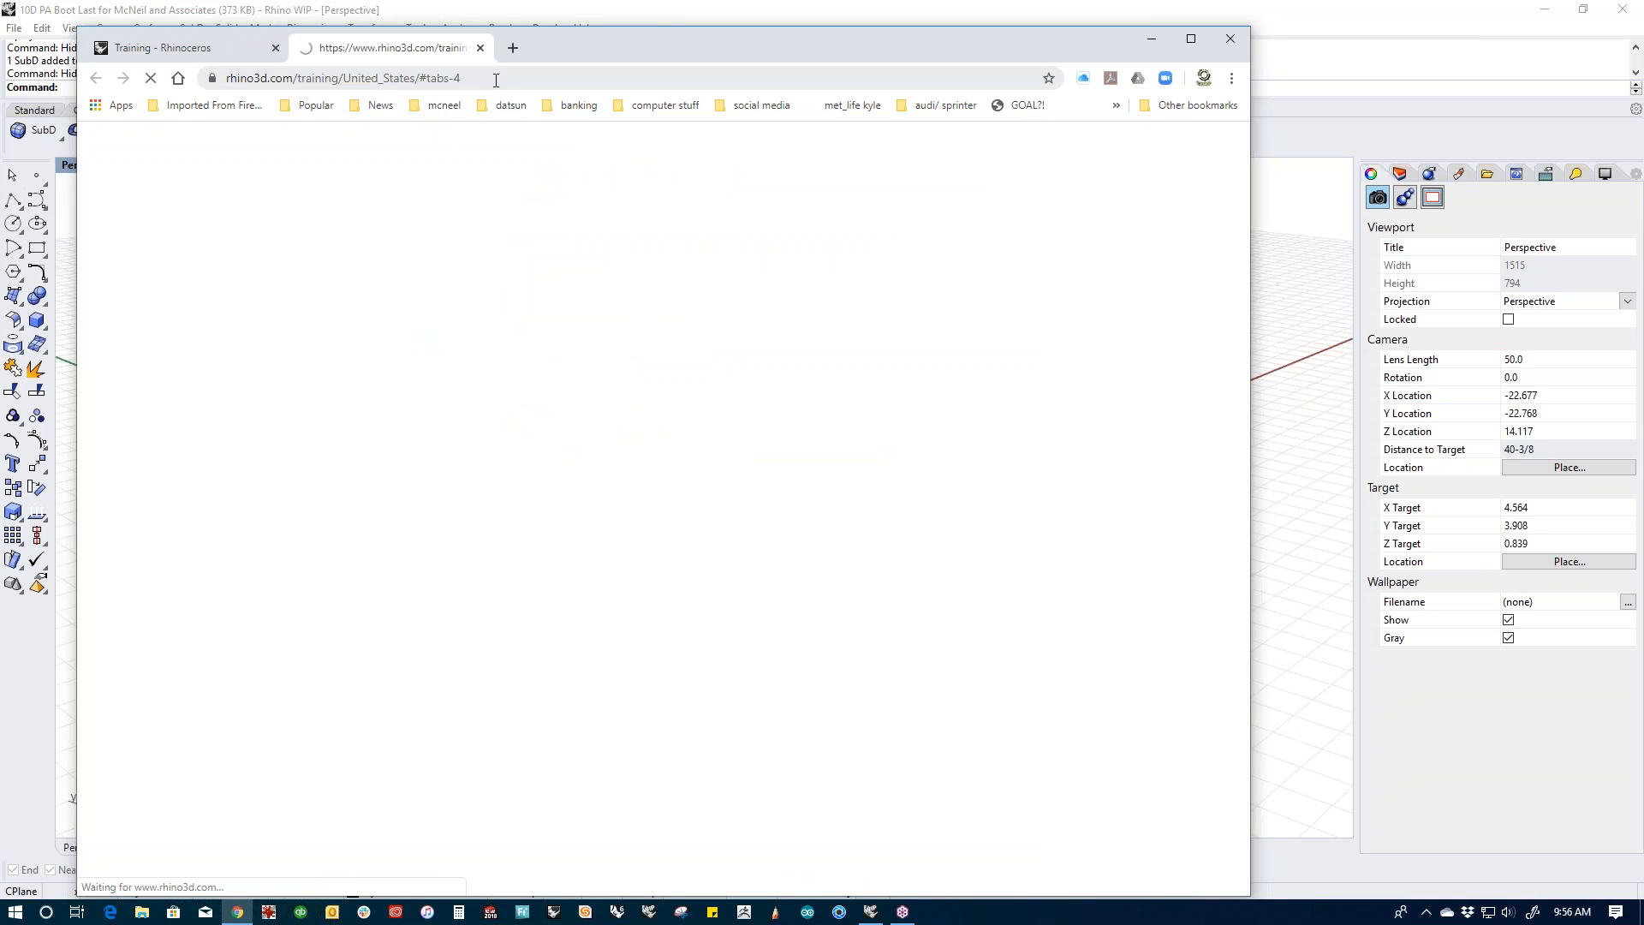
right_click(495, 79)
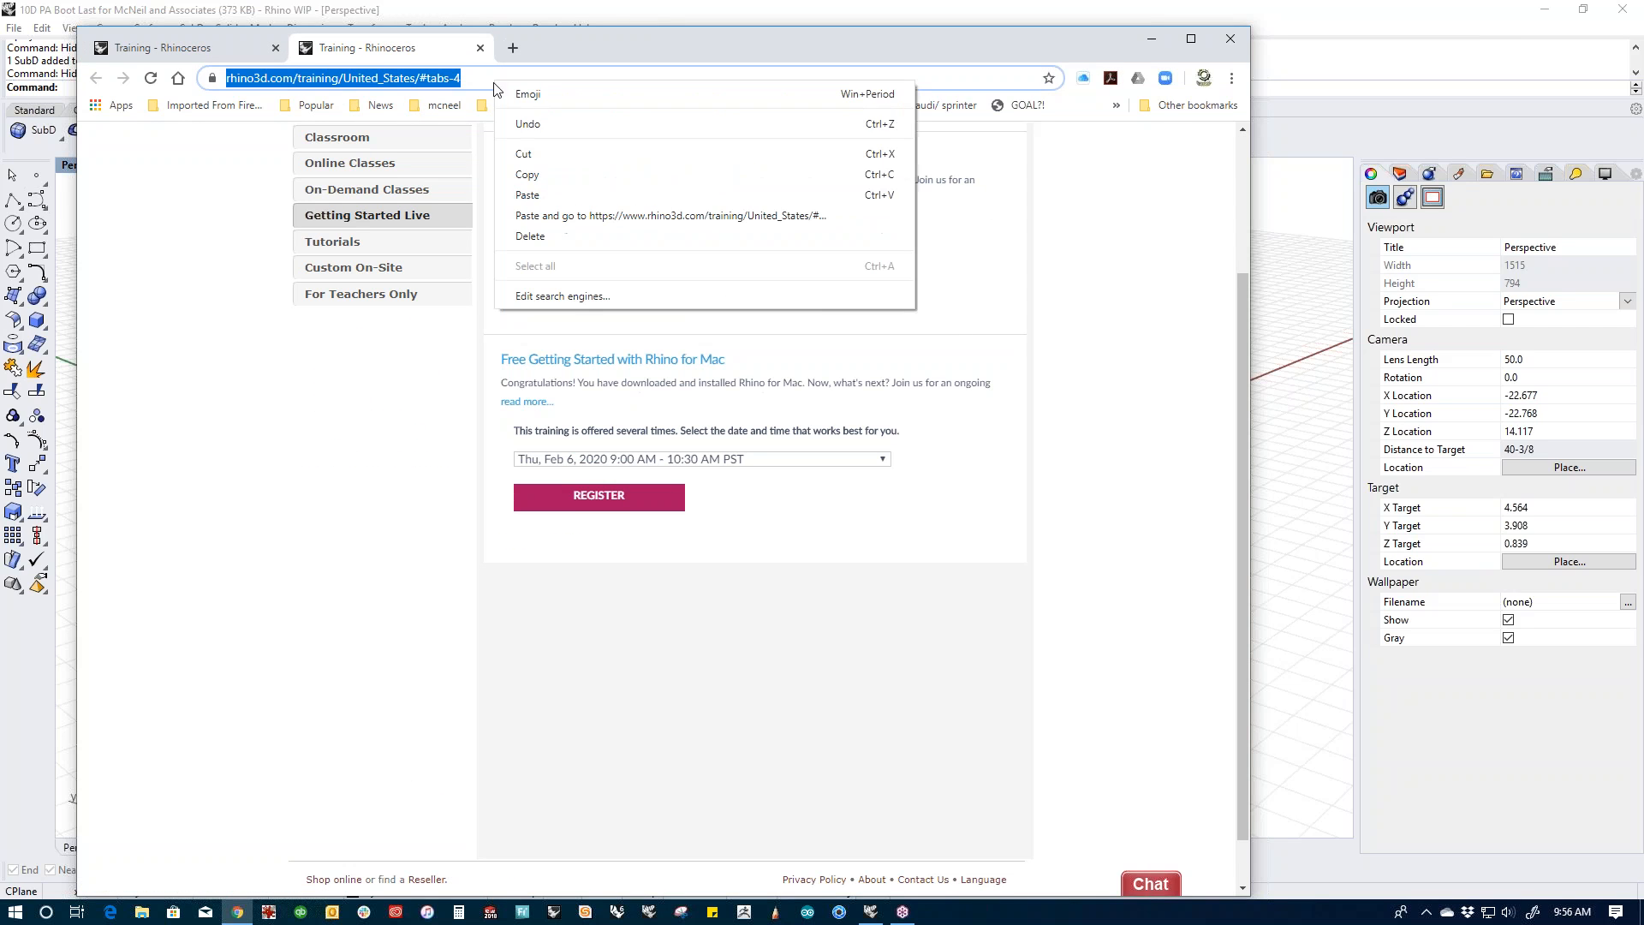
click(548, 174)
click(1465, 692)
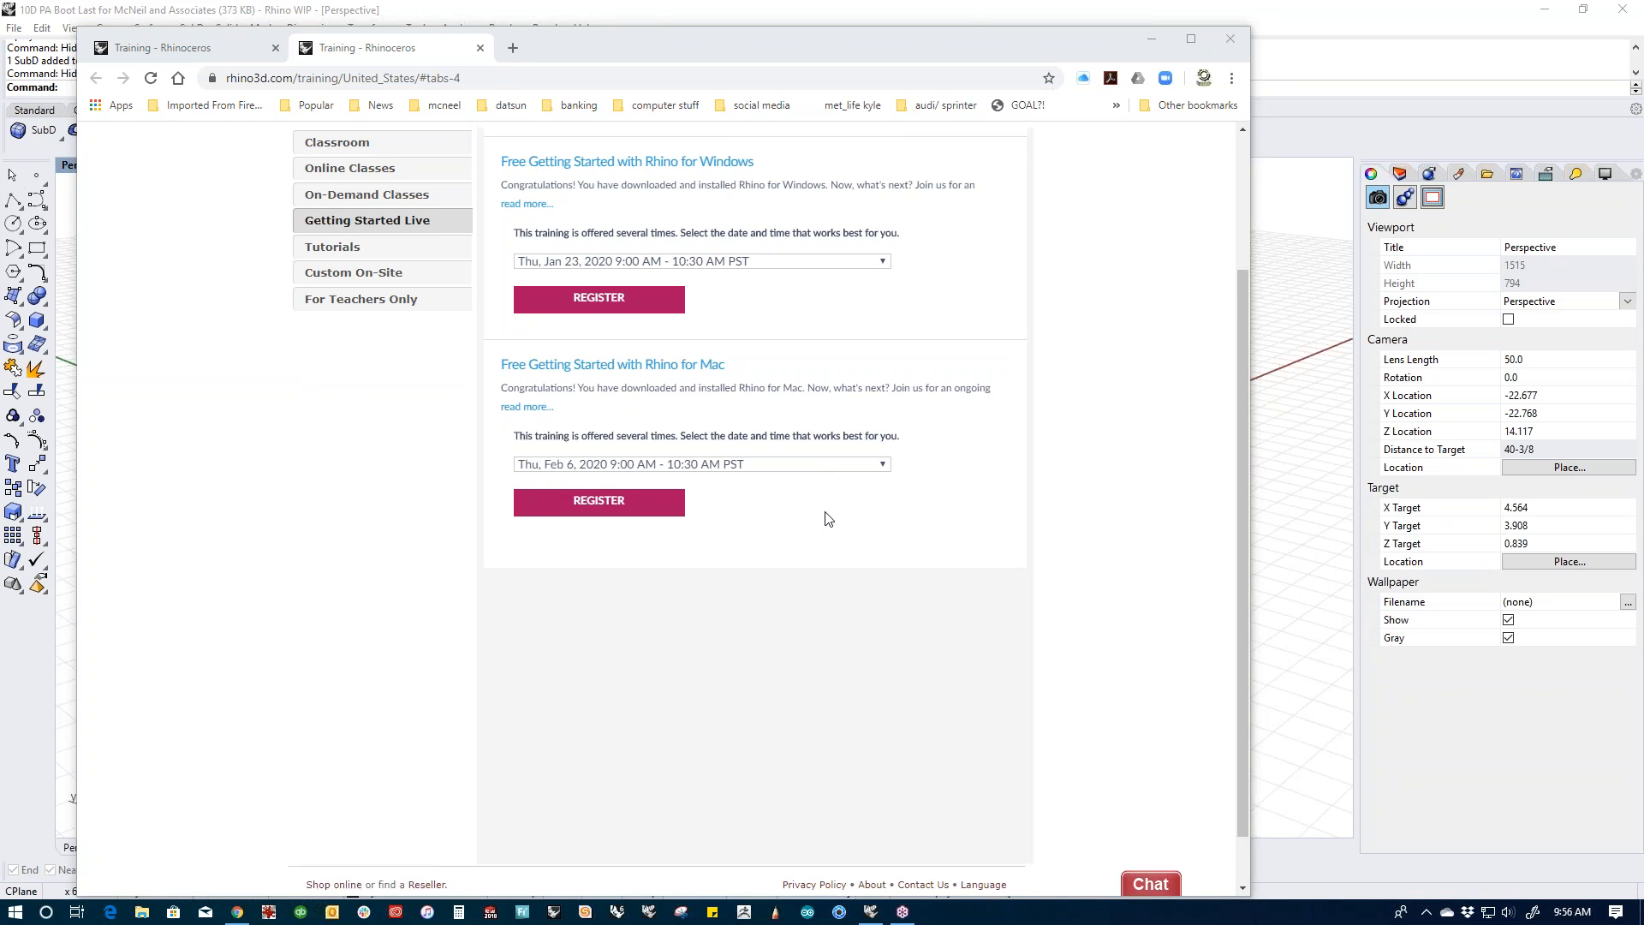
Step: Reach the Getting Started Live page again through the site's learn section, Live Classes and Rhino Live, and select its web address
scroll(818, 514, up, 3)
click(796, 214)
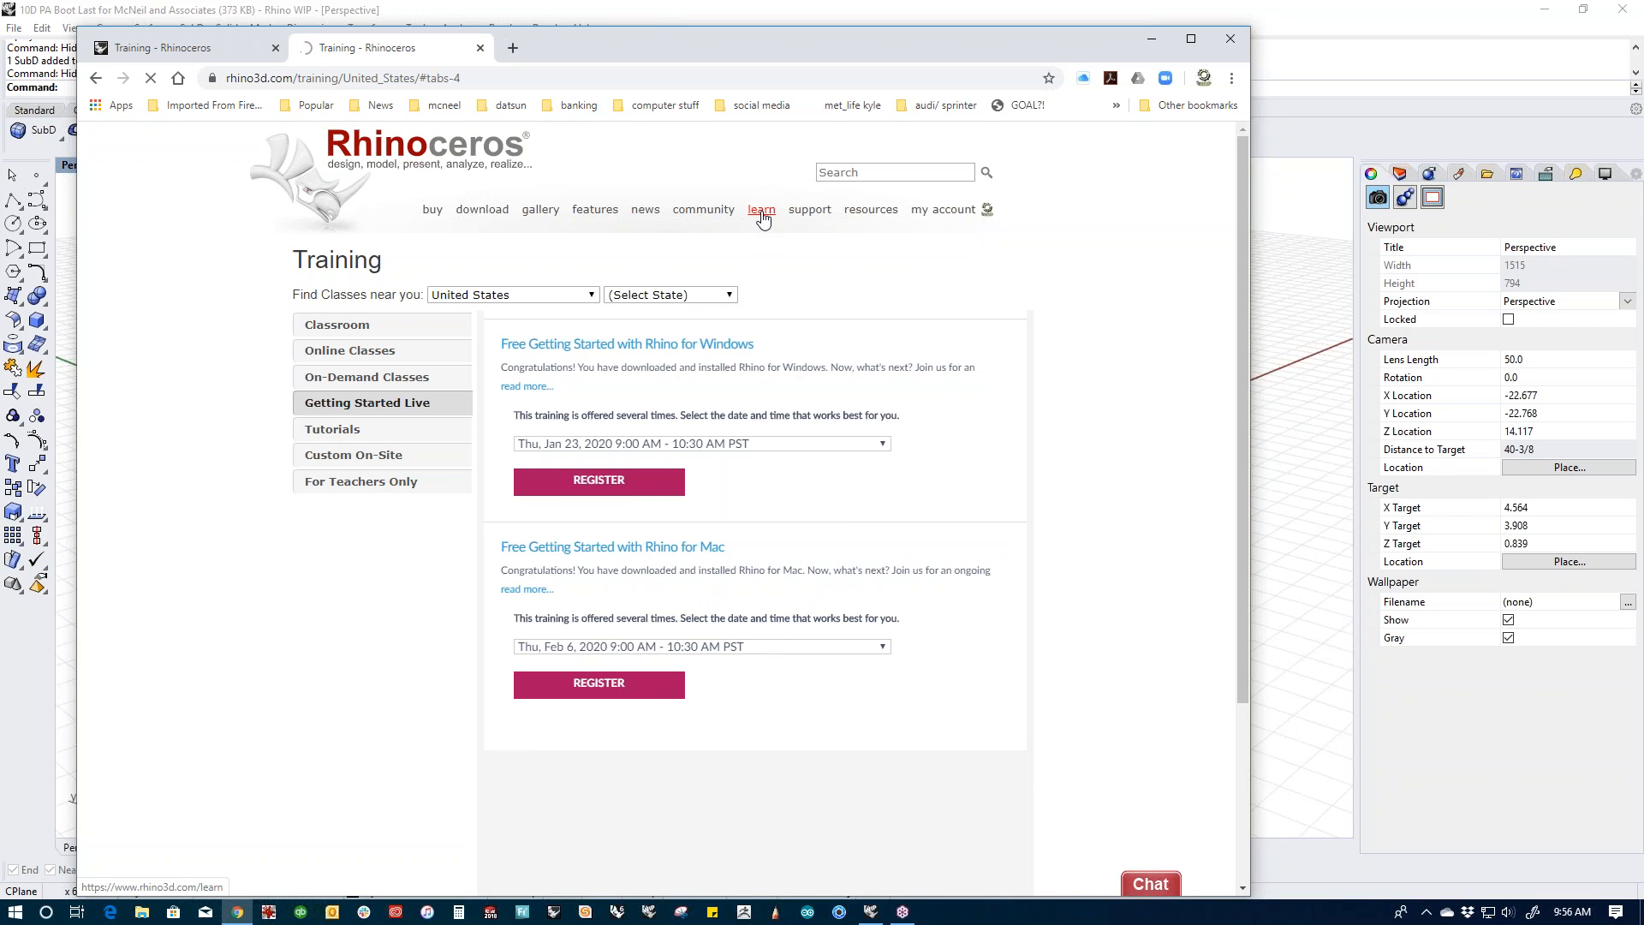
click(762, 214)
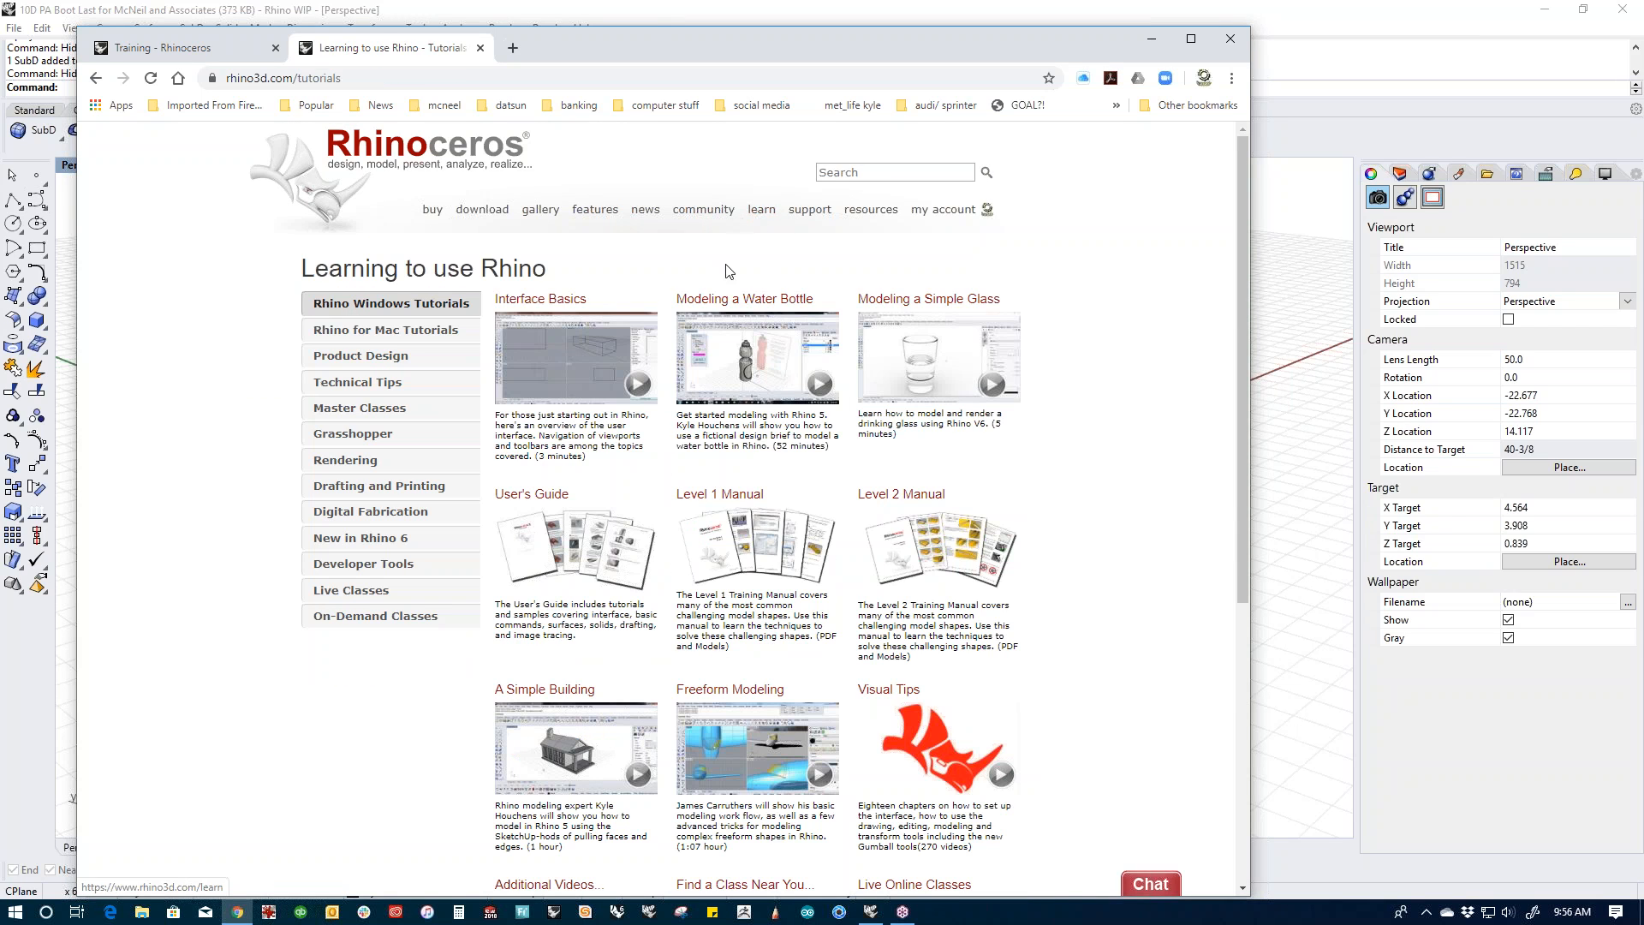
click(368, 596)
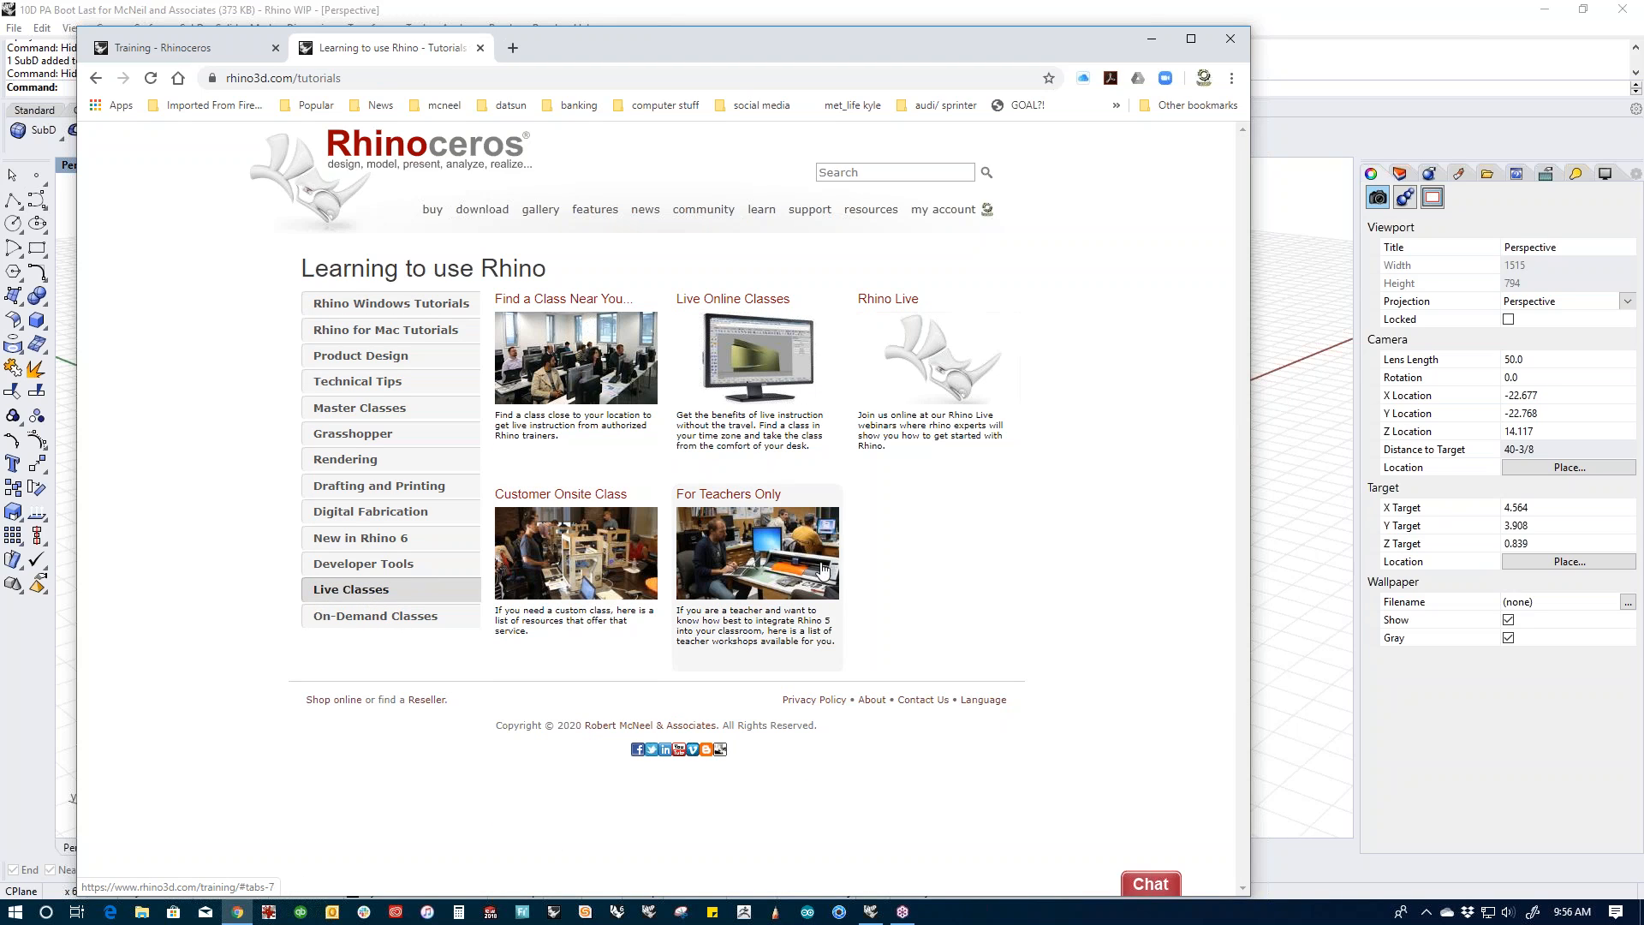
click(939, 398)
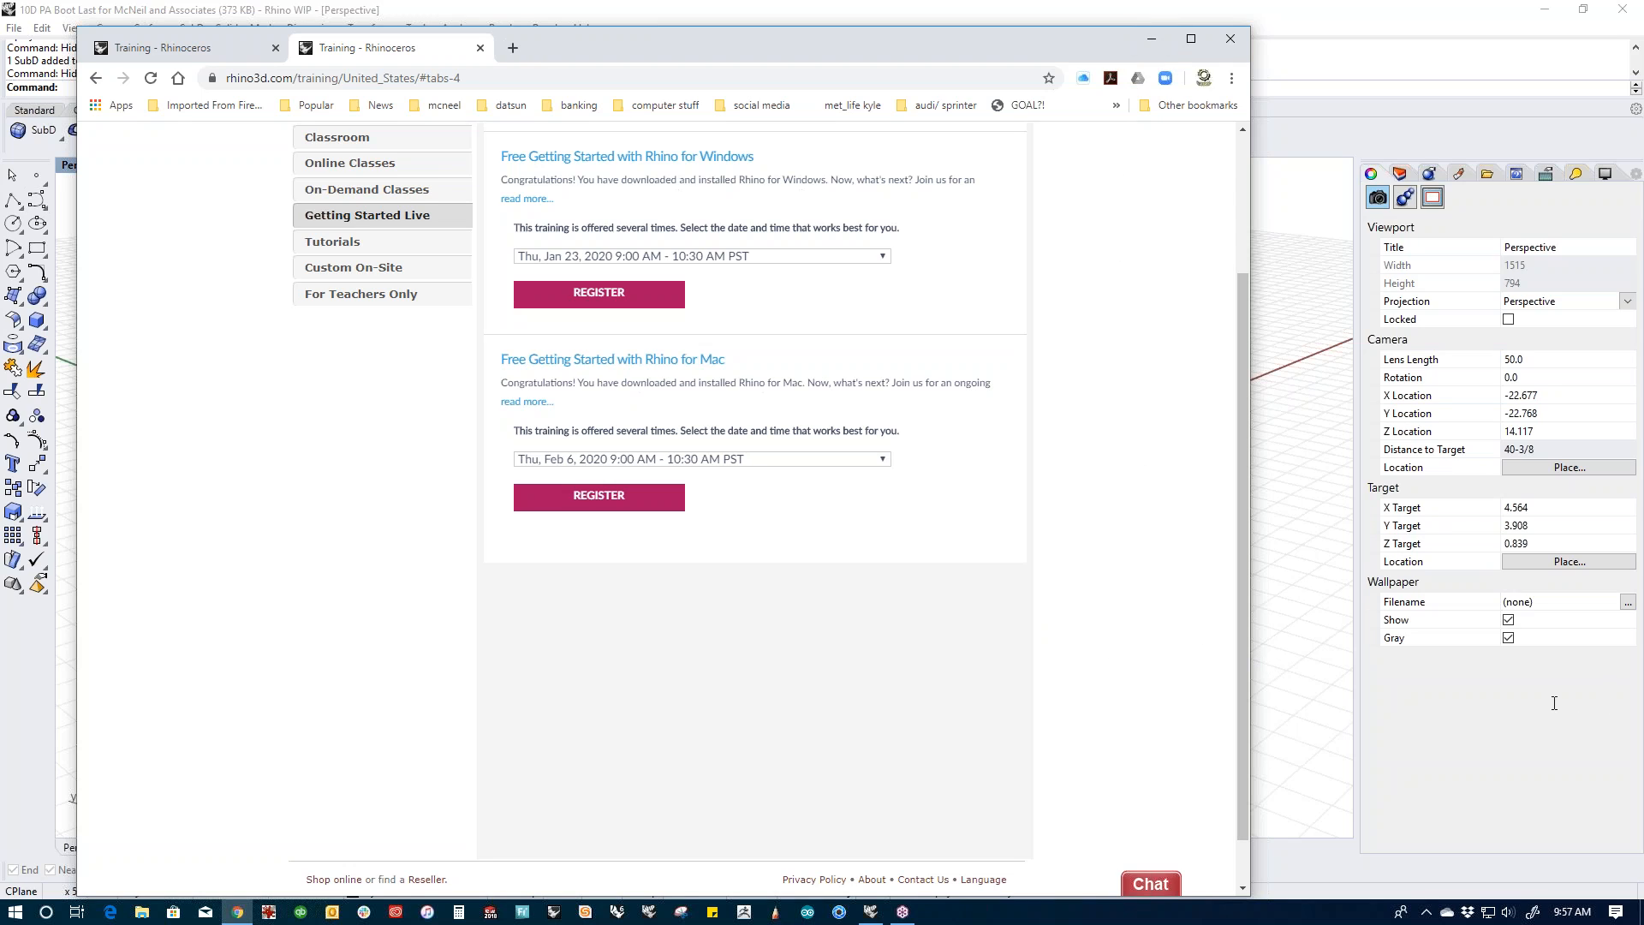
click(1632, 644)
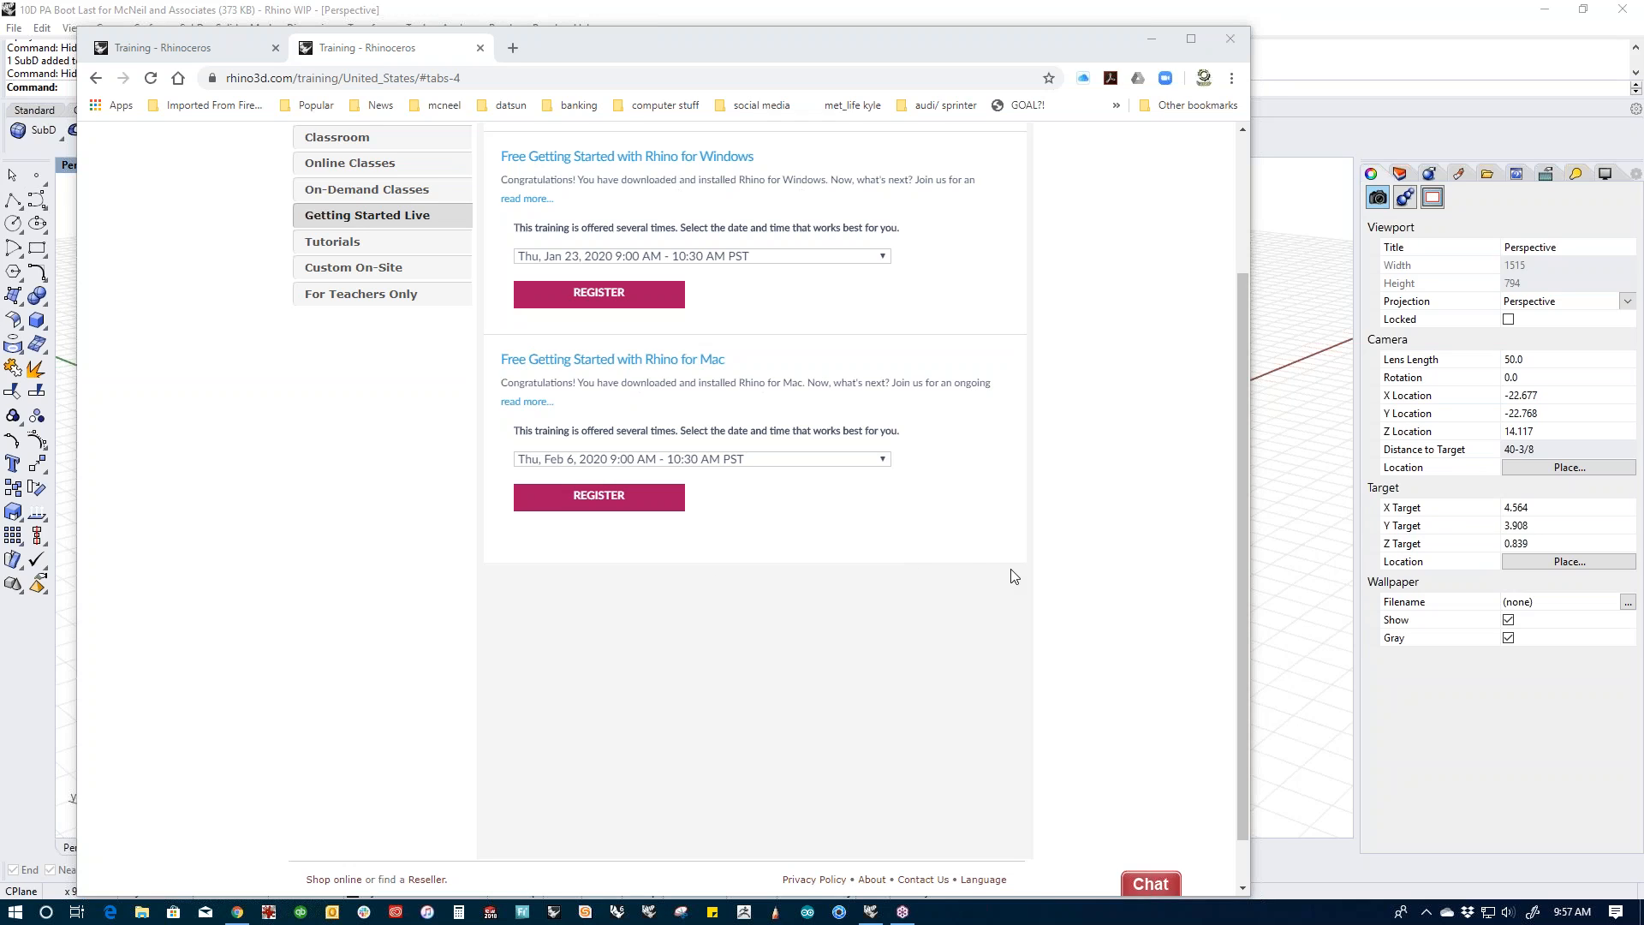
click(487, 79)
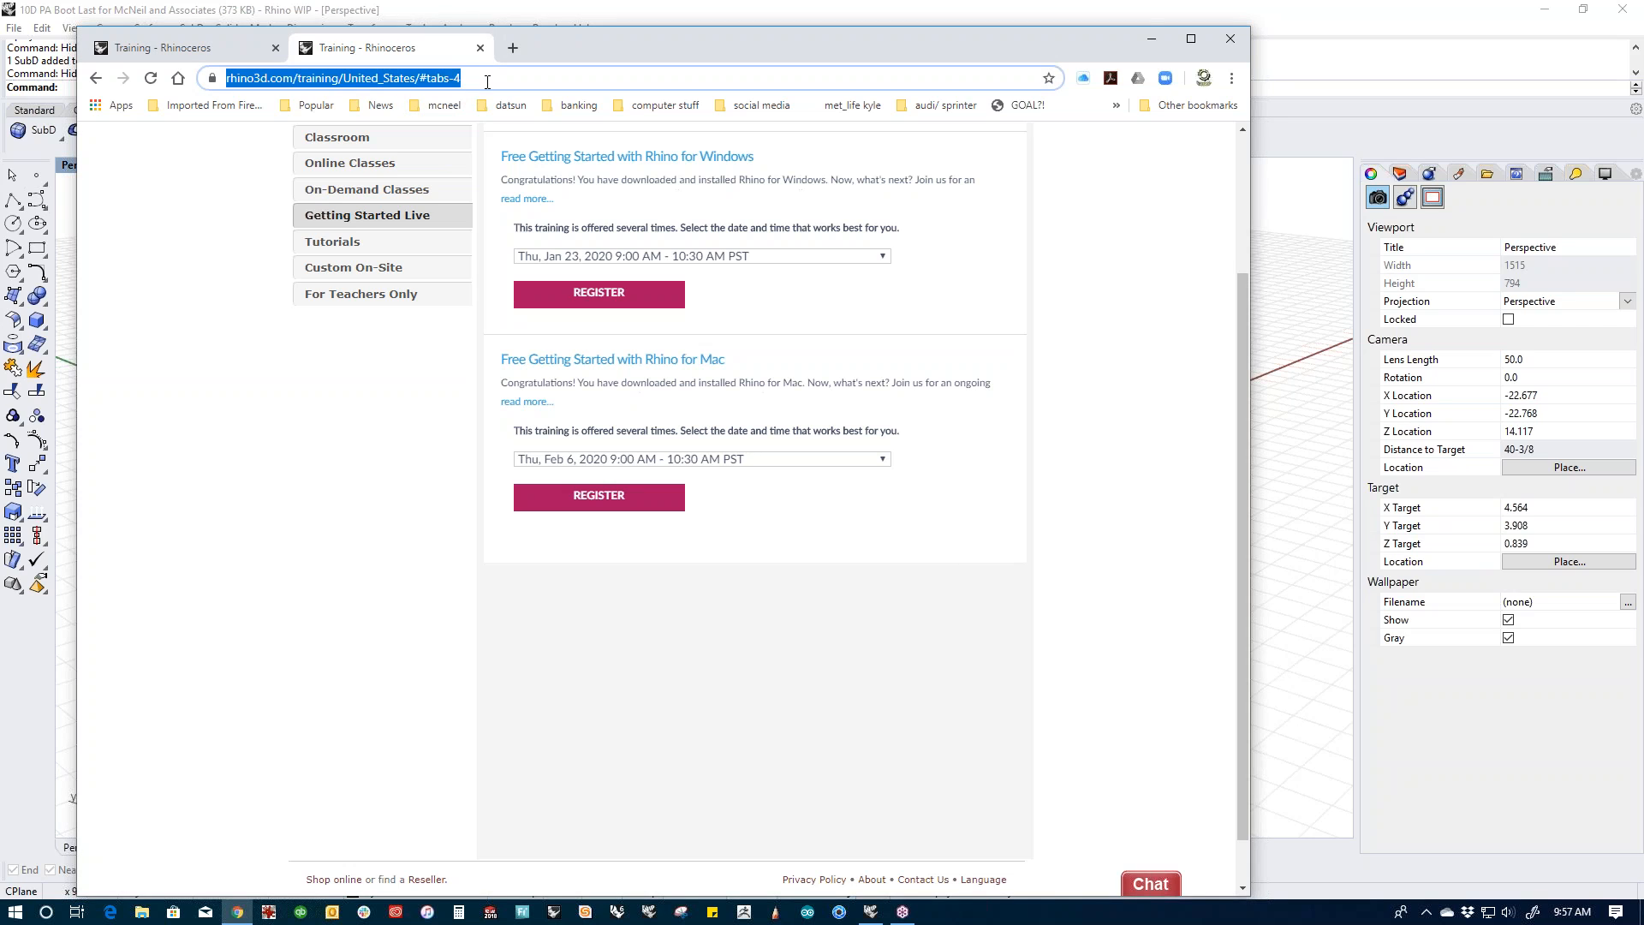
Step: Find the Rhino Tutorials page on Vimeo through a "vimeo rhino" web search and copy its address
text(vimeo/rhino)
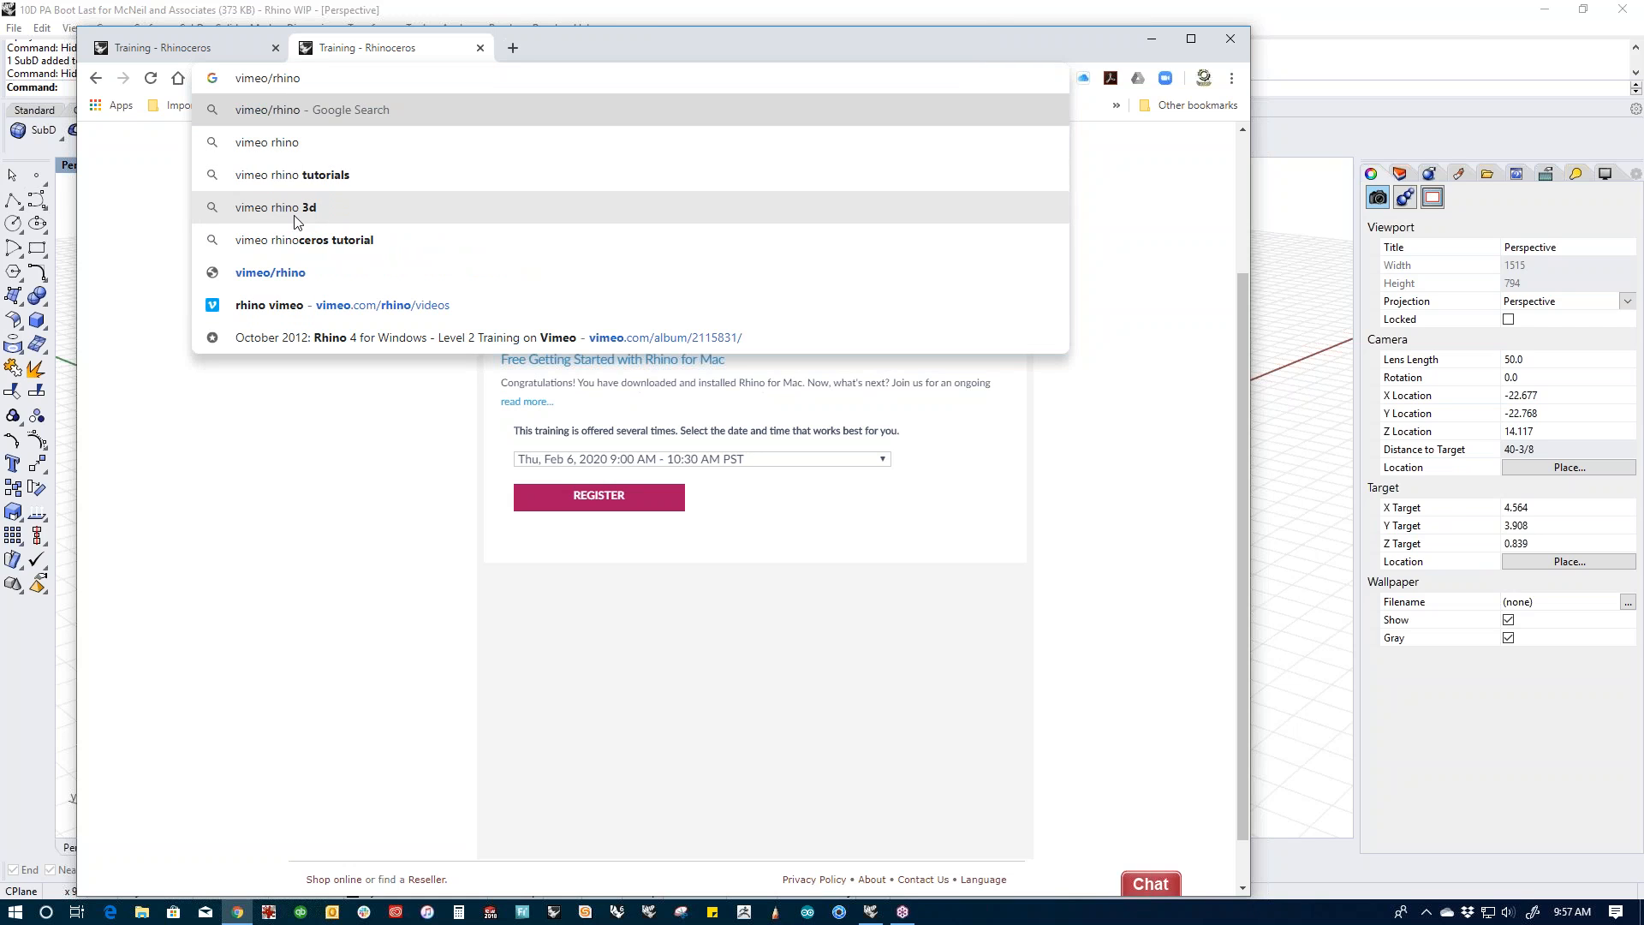
click(316, 155)
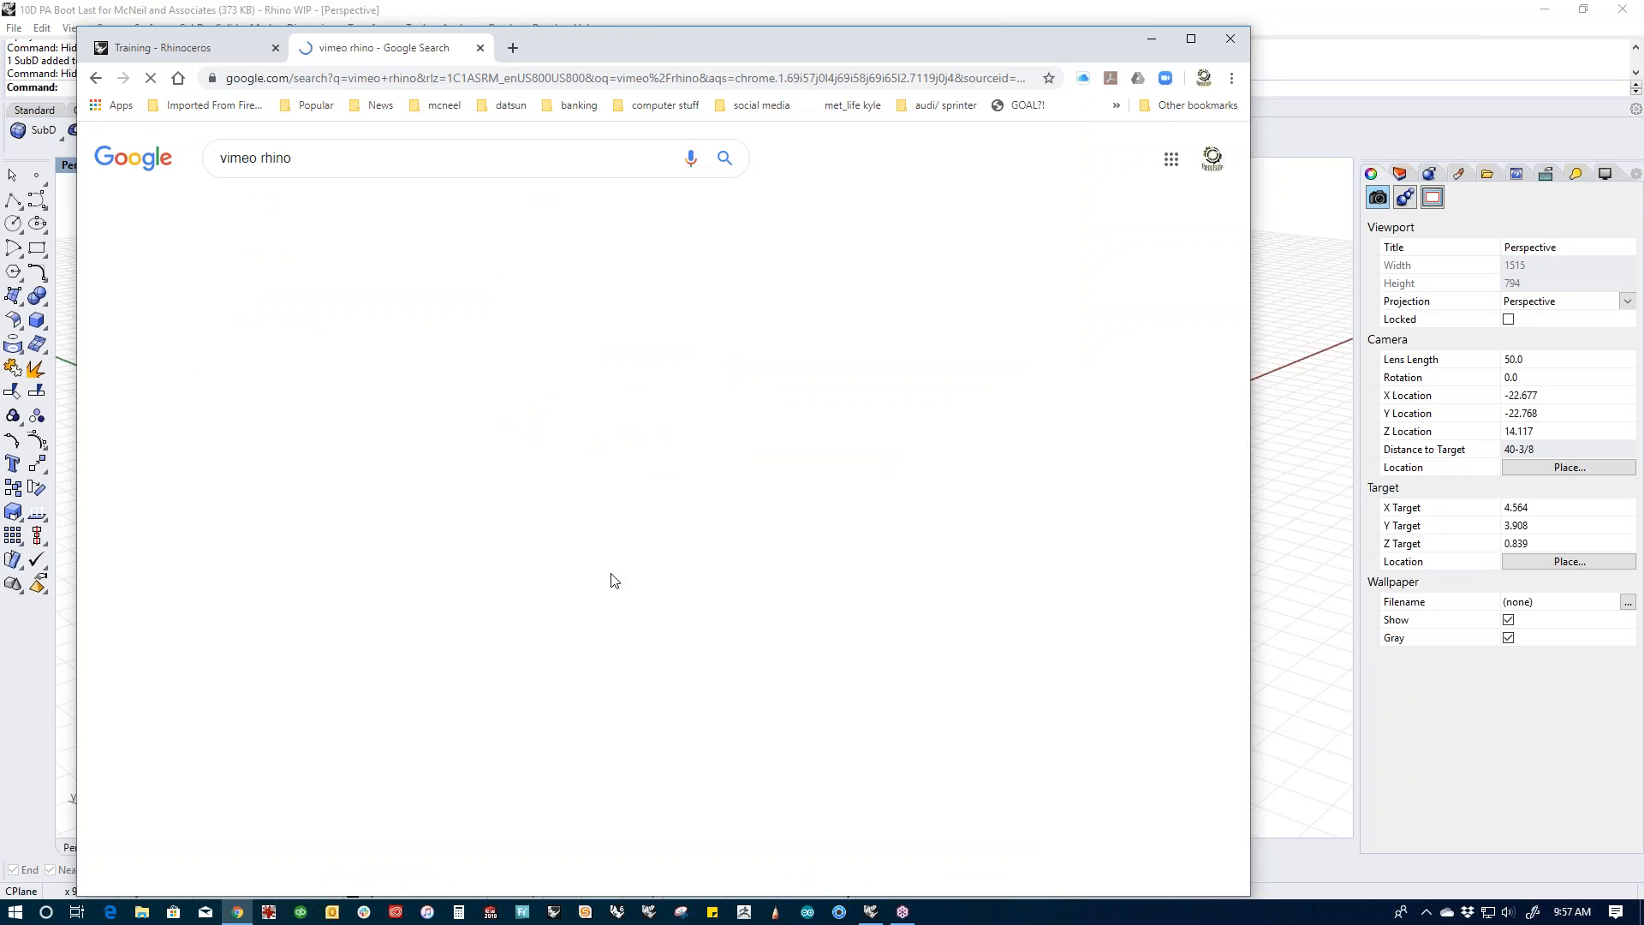
click(347, 301)
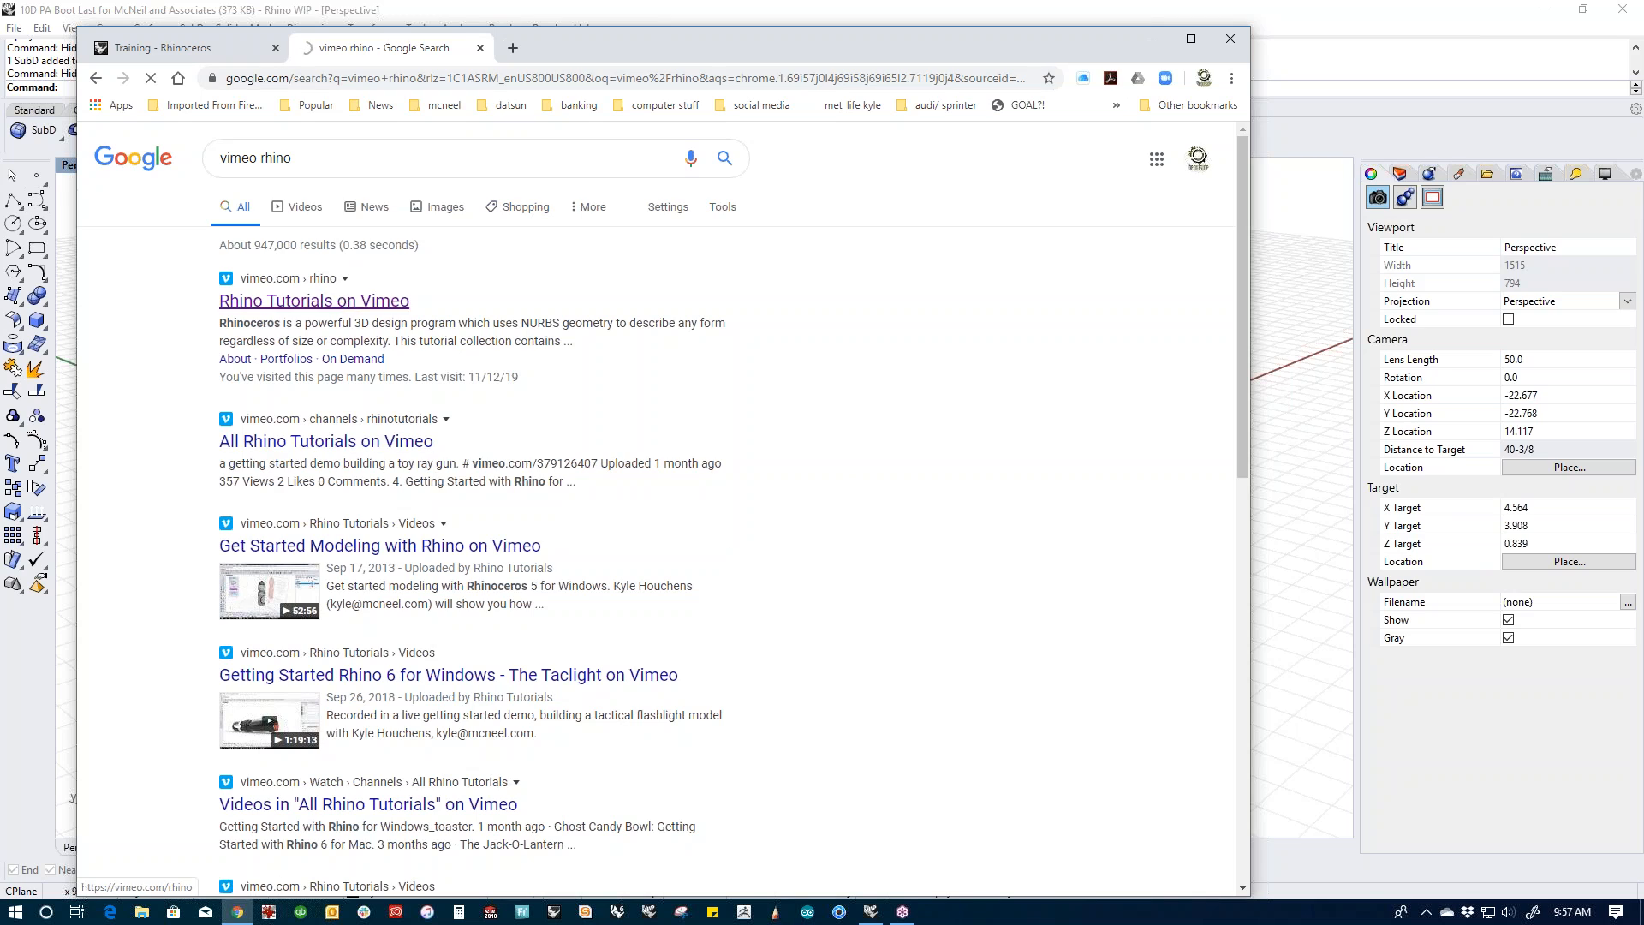
click(449, 78)
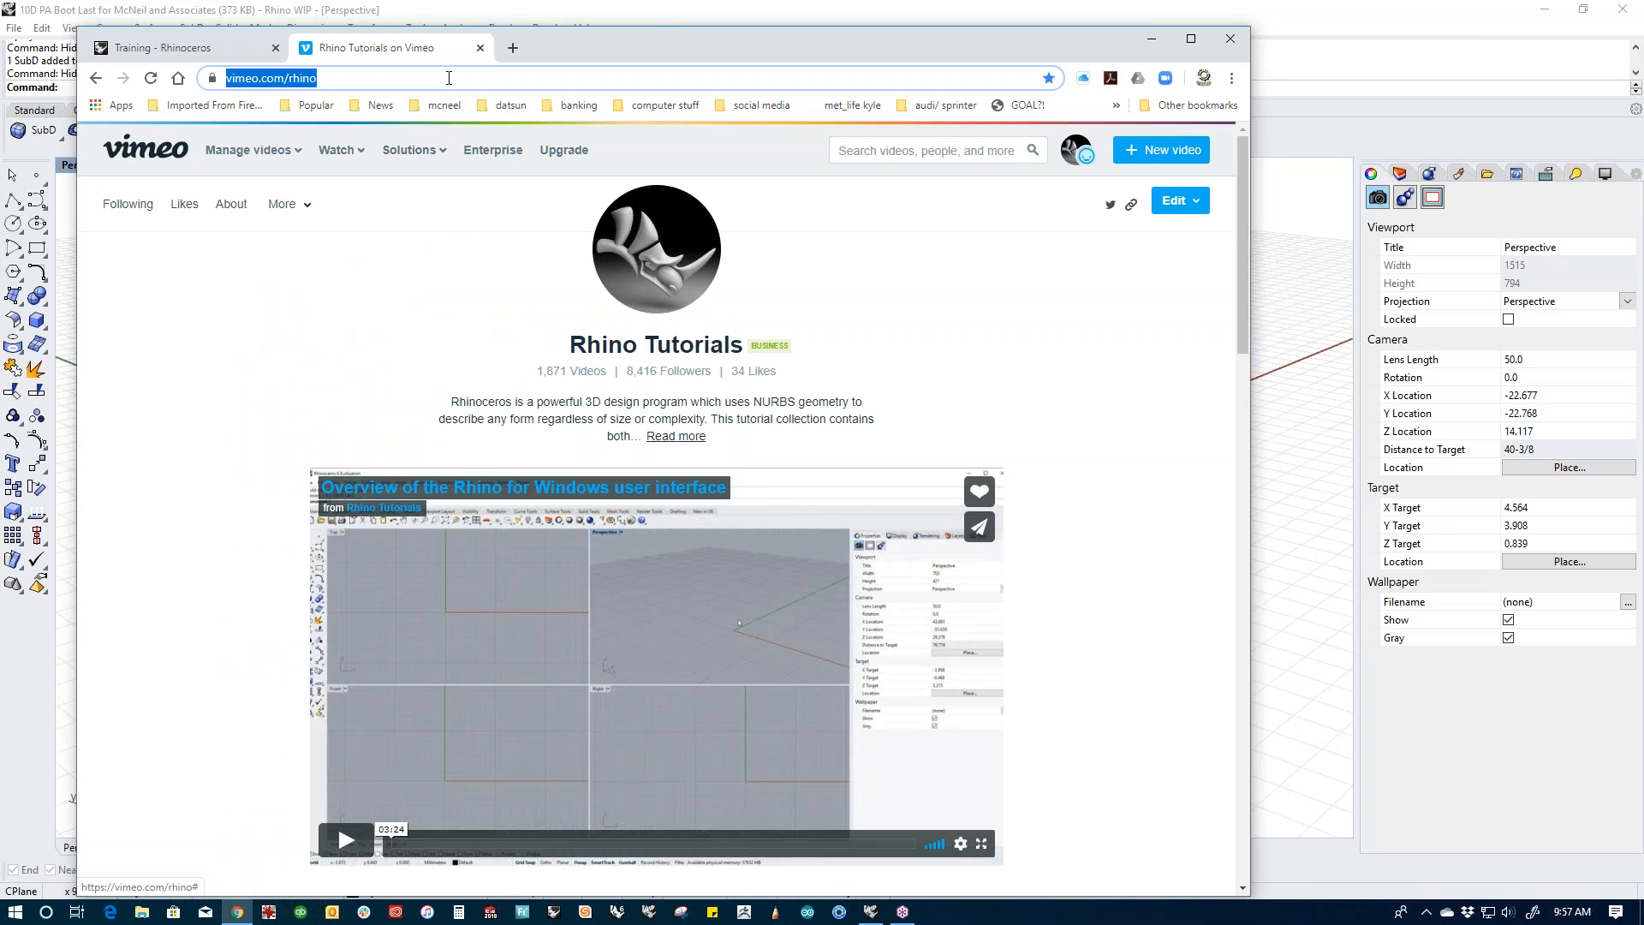
right_click(449, 78)
click(477, 172)
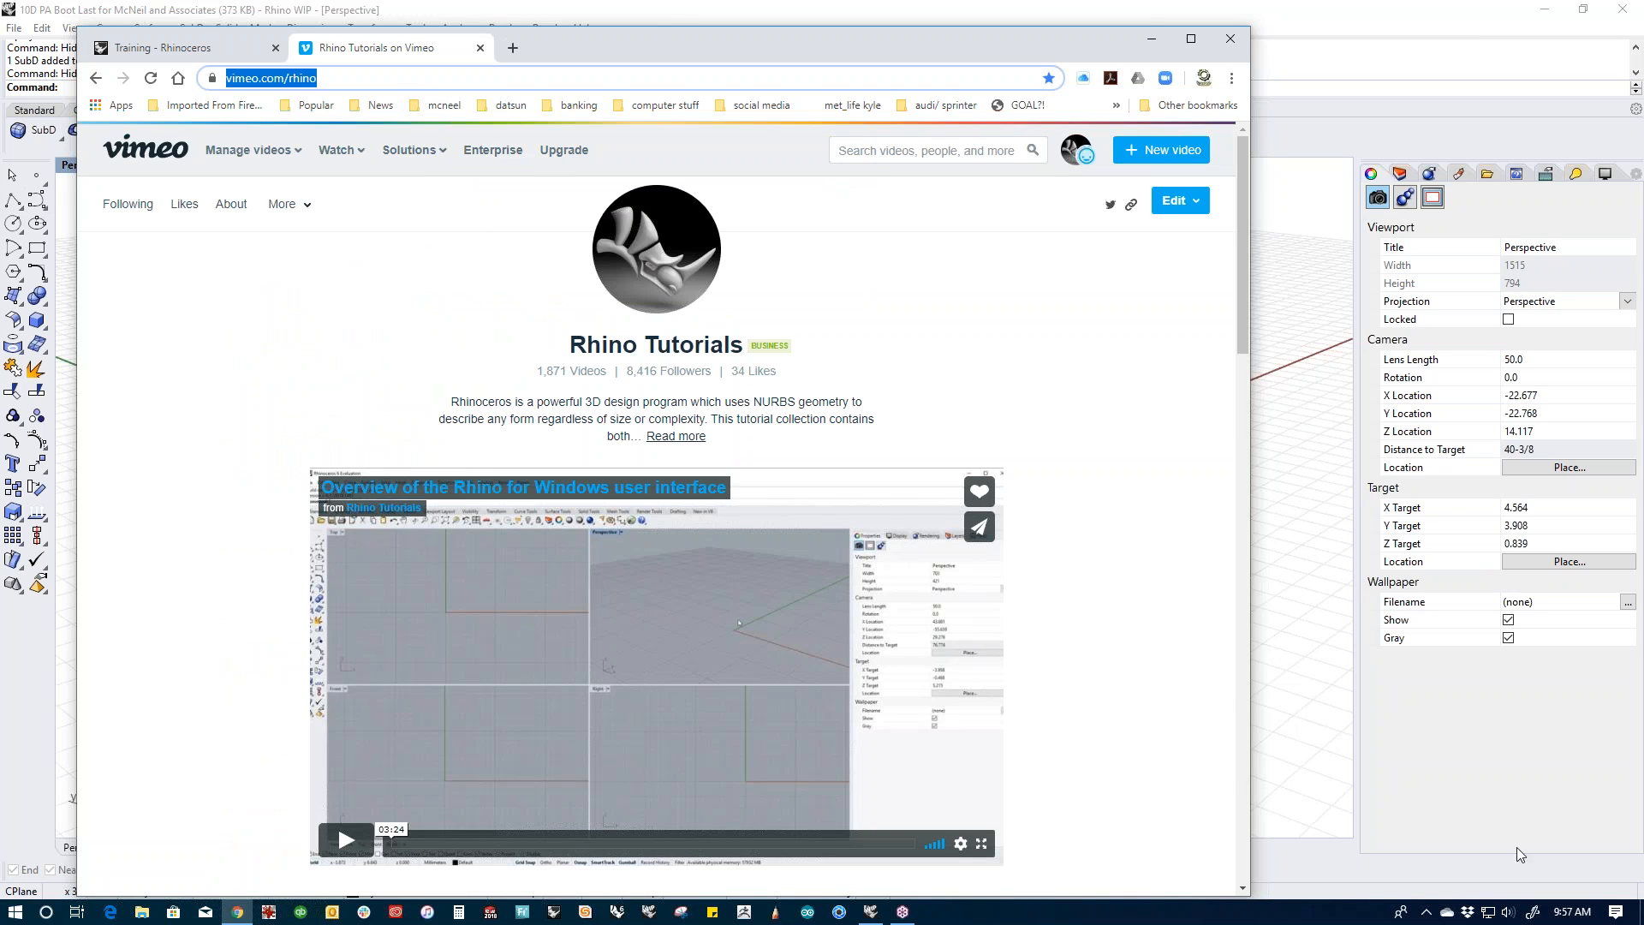
click(1493, 749)
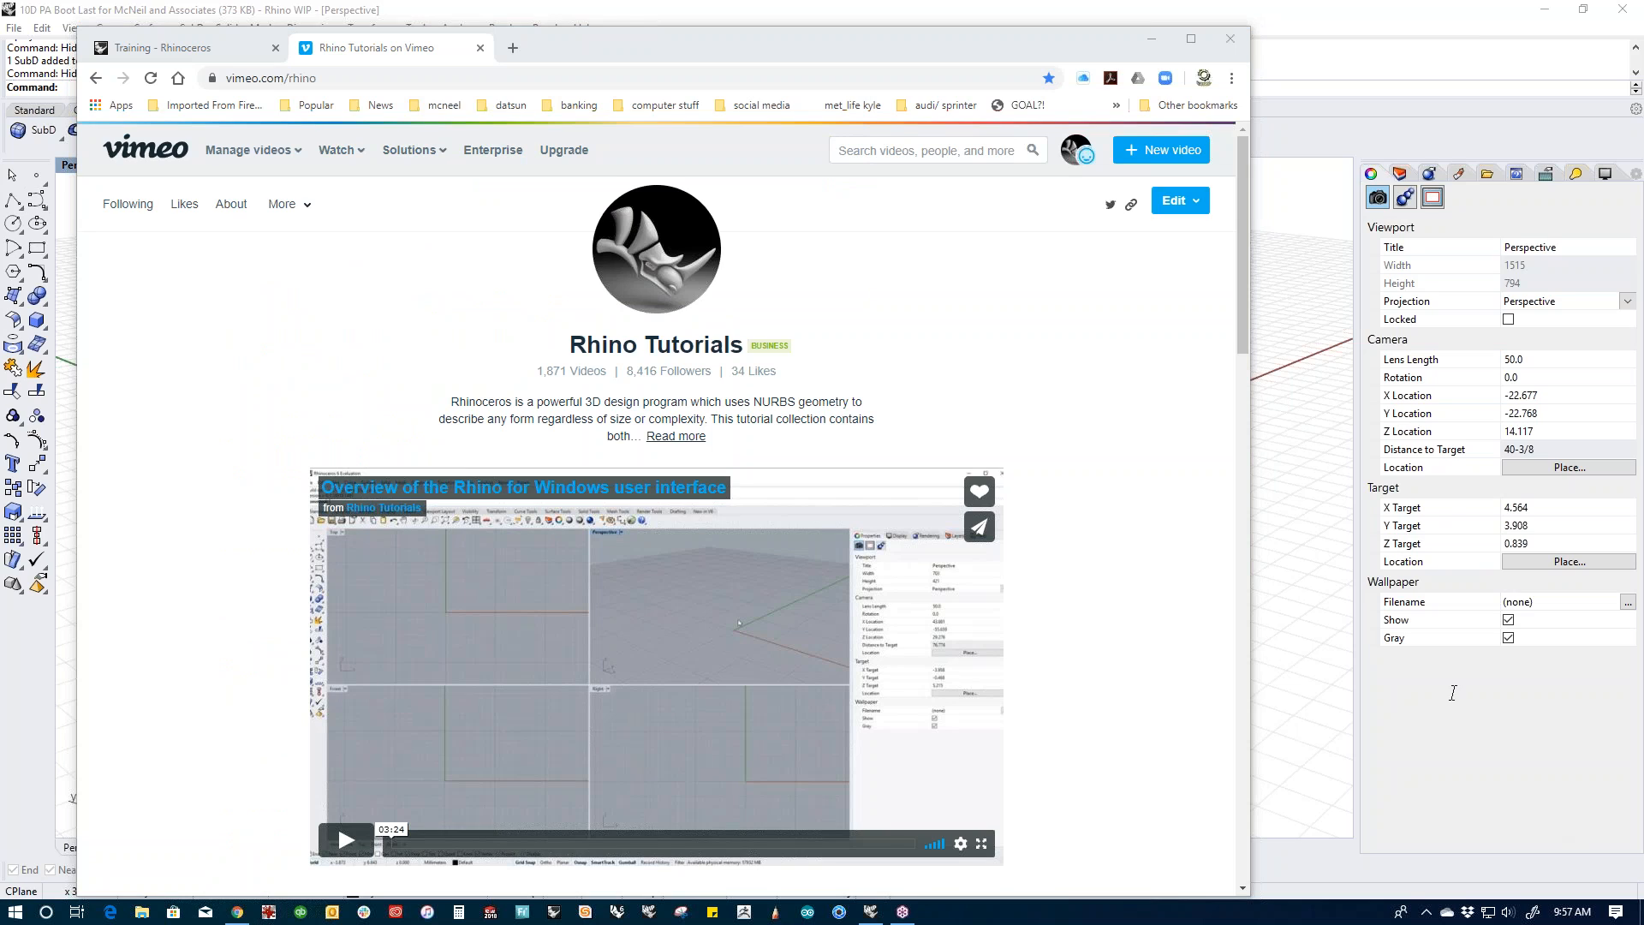
click(355, 78)
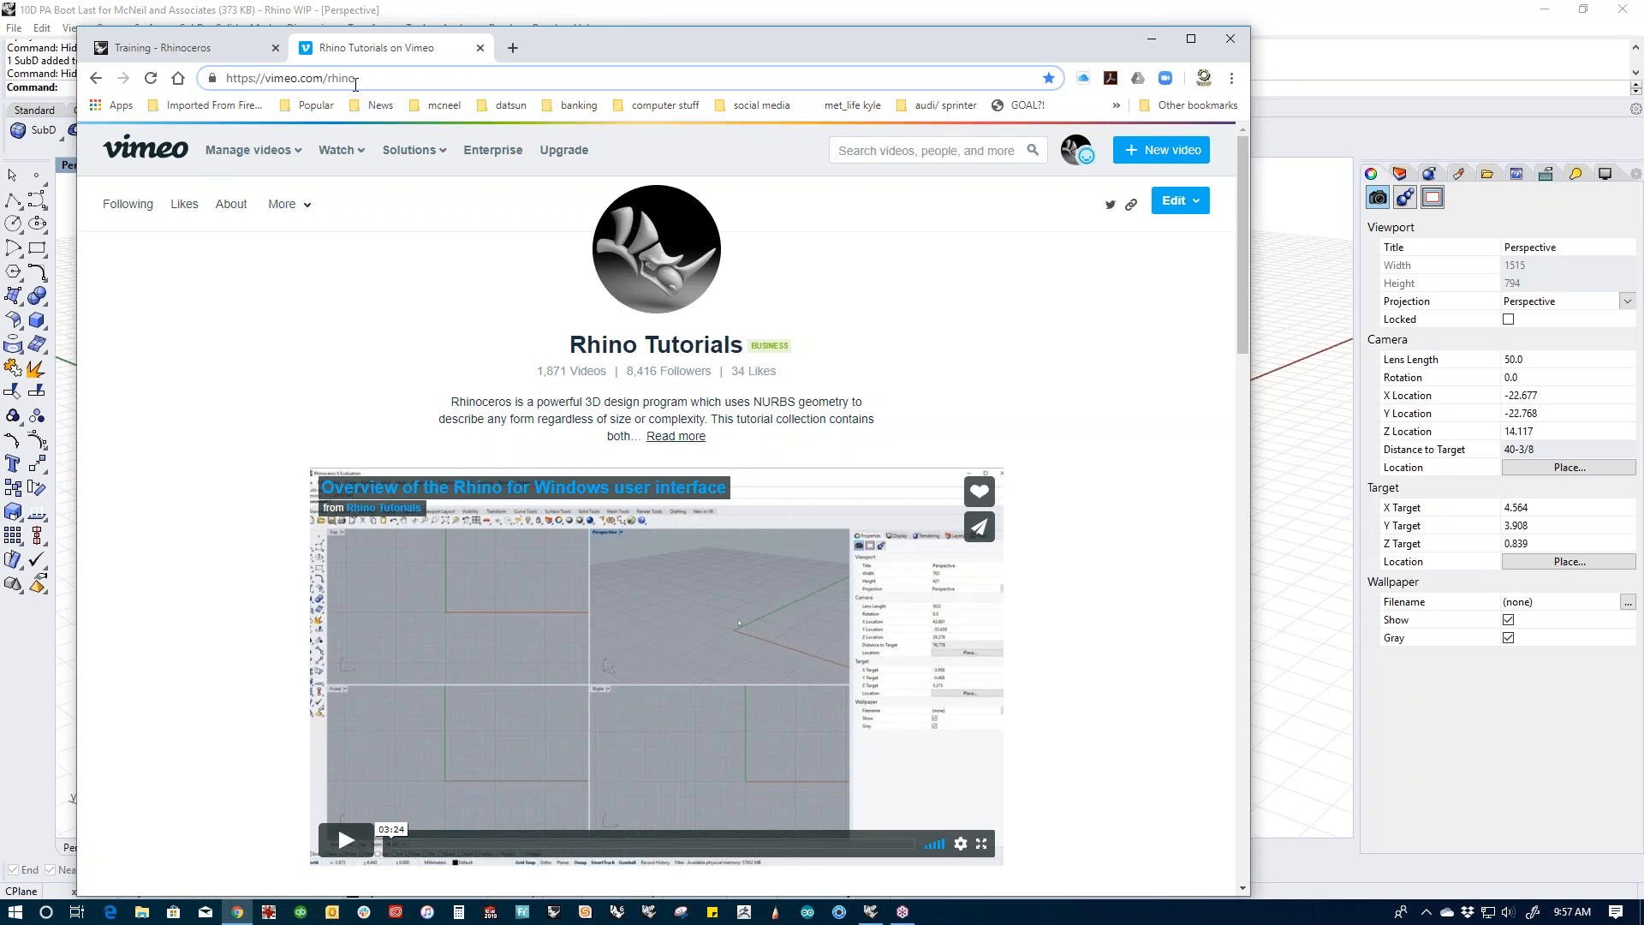
text(you)
key(Escape)
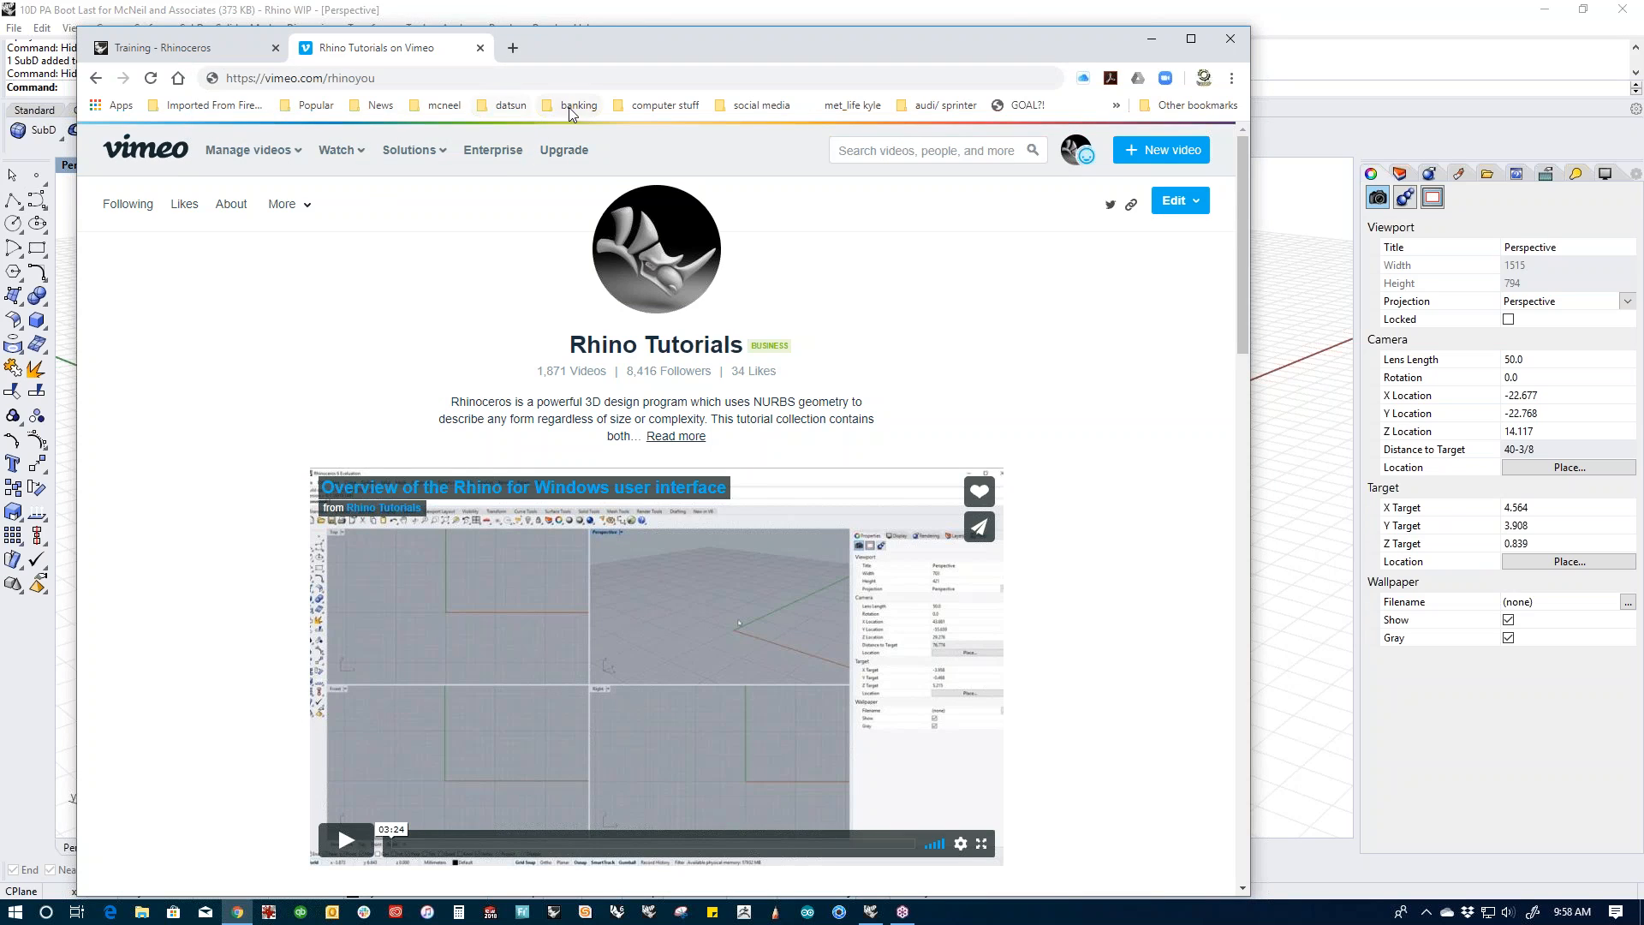
Step: Open the Rhinoceros3d YouTube channel from the mcneel bookmarks and copy its web address
click(443, 105)
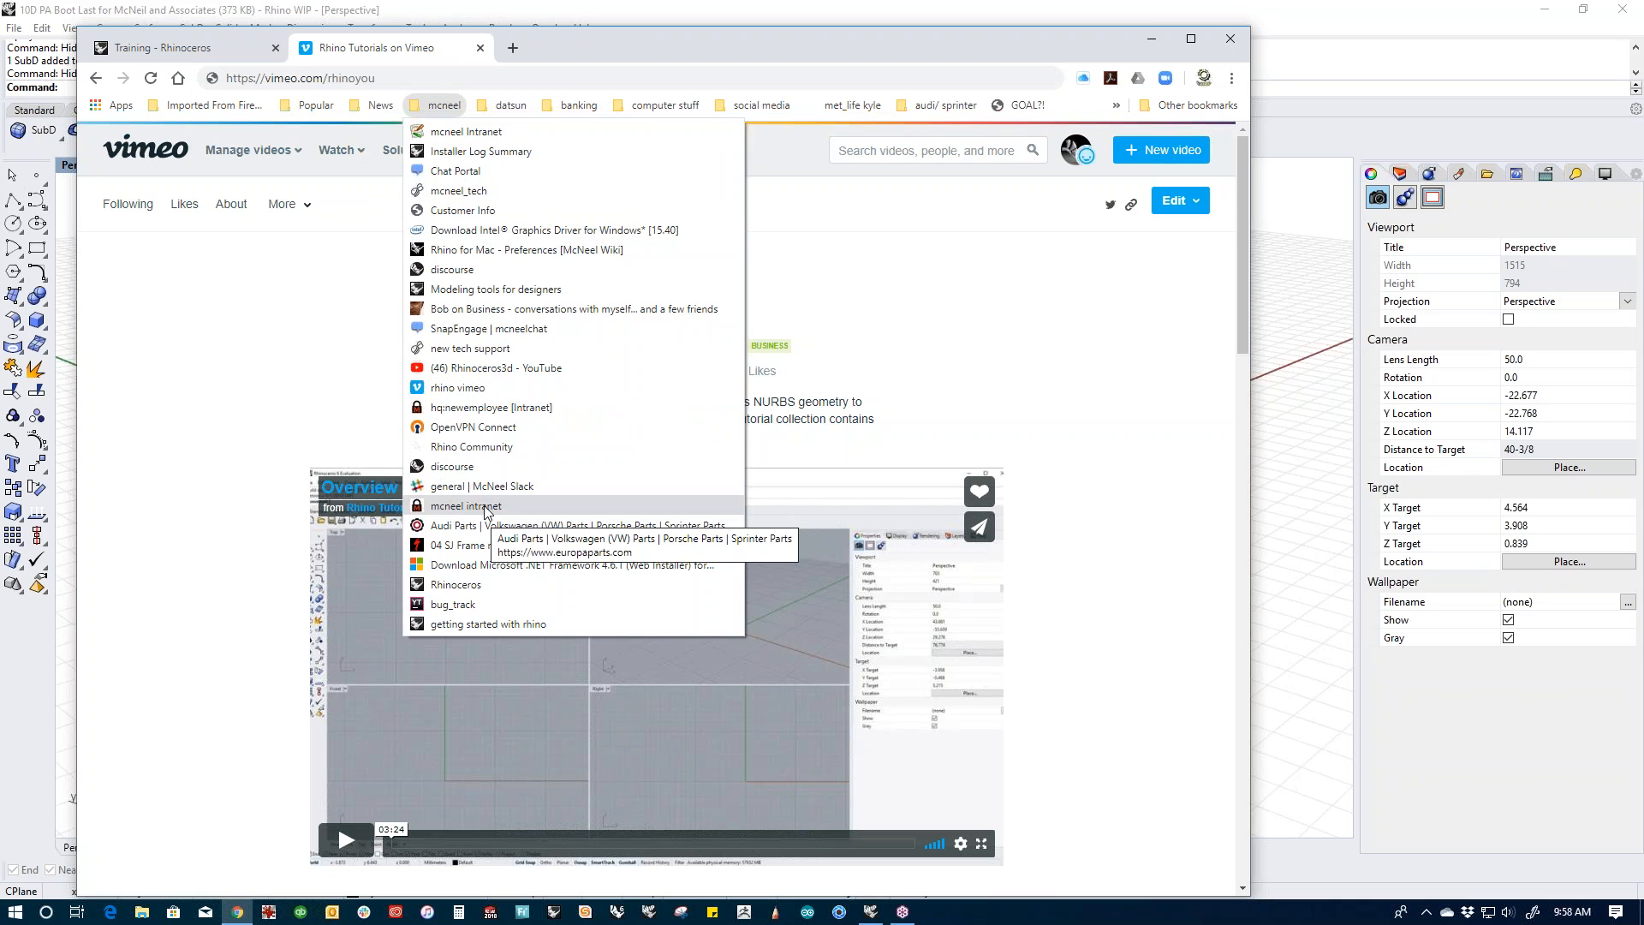
click(492, 368)
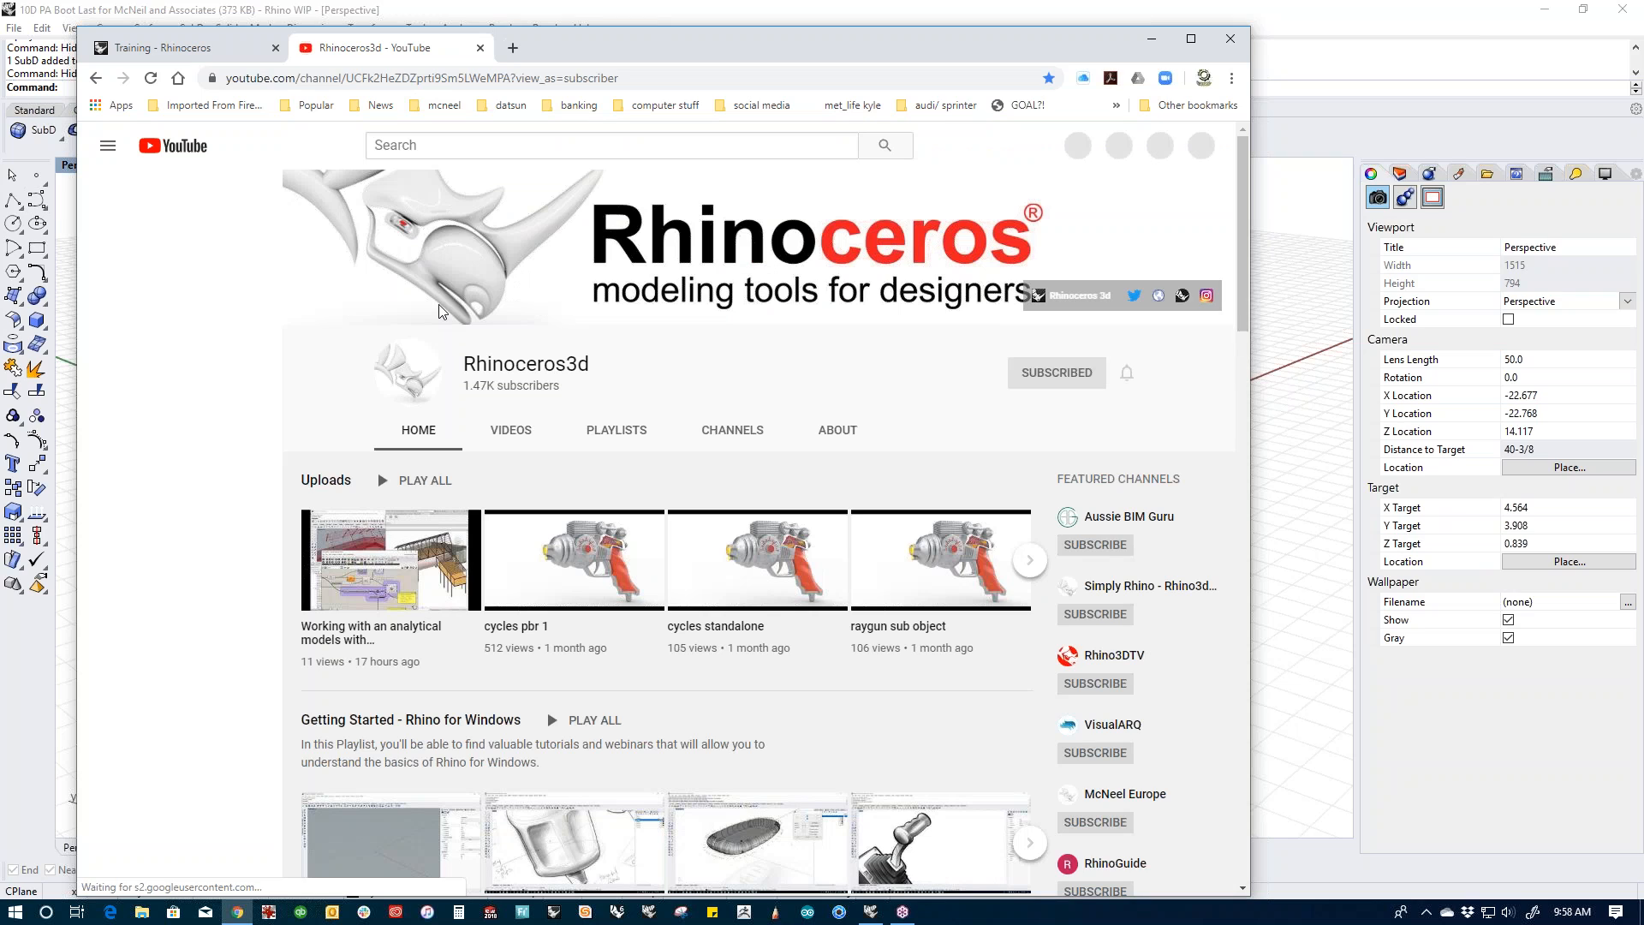
click(591, 79)
right_click(591, 79)
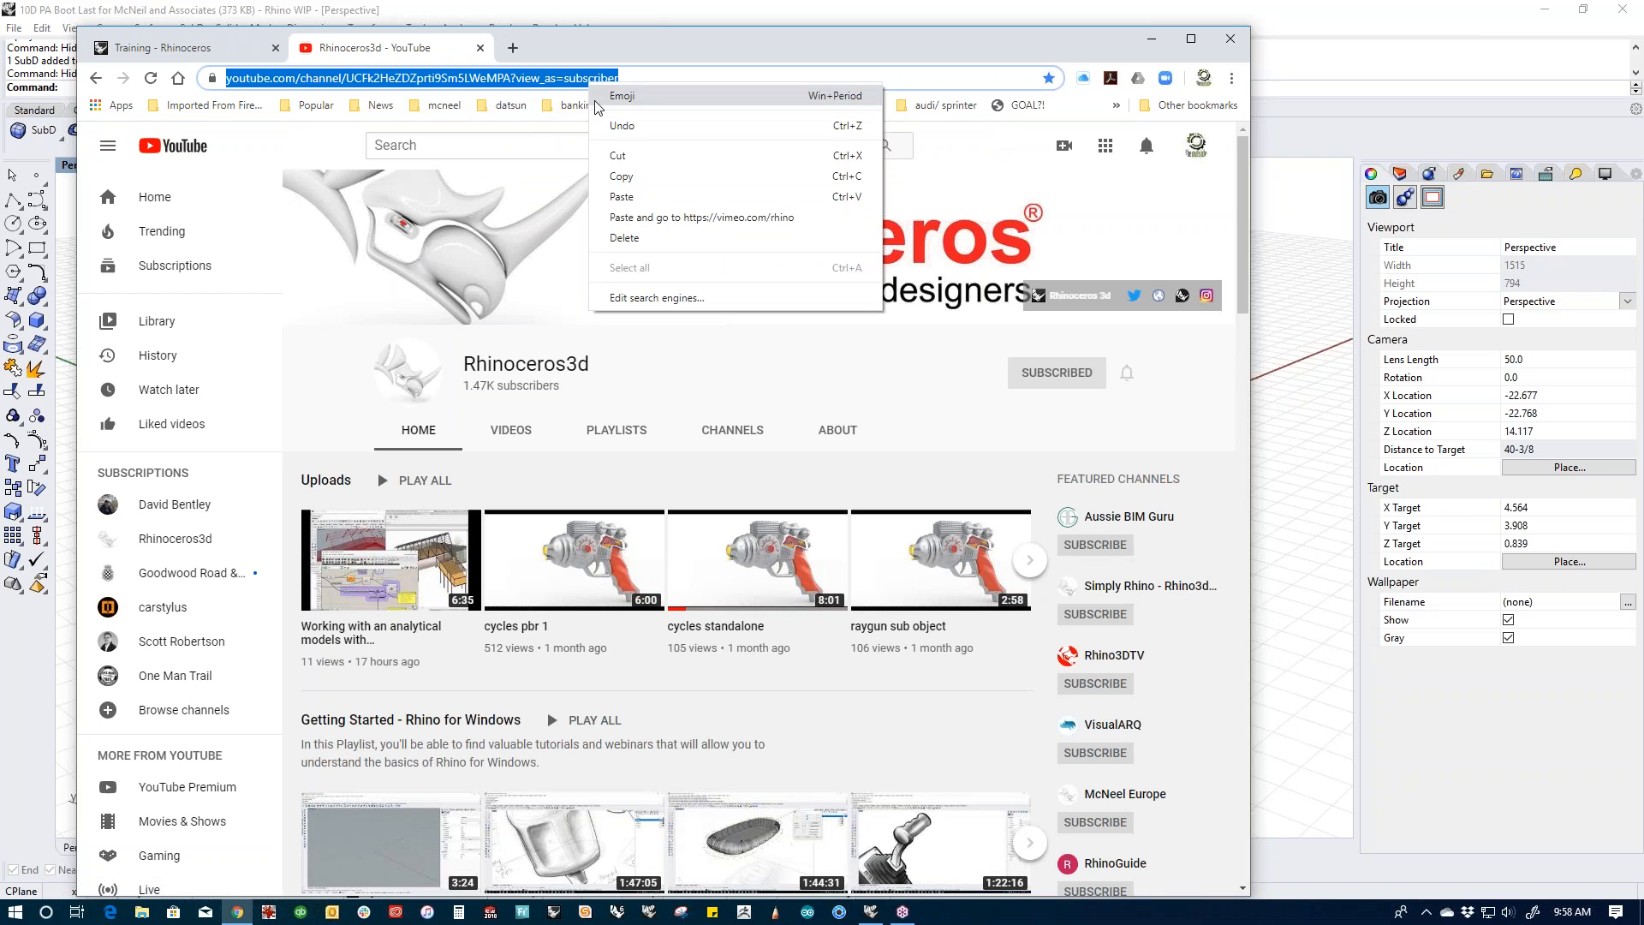
click(620, 176)
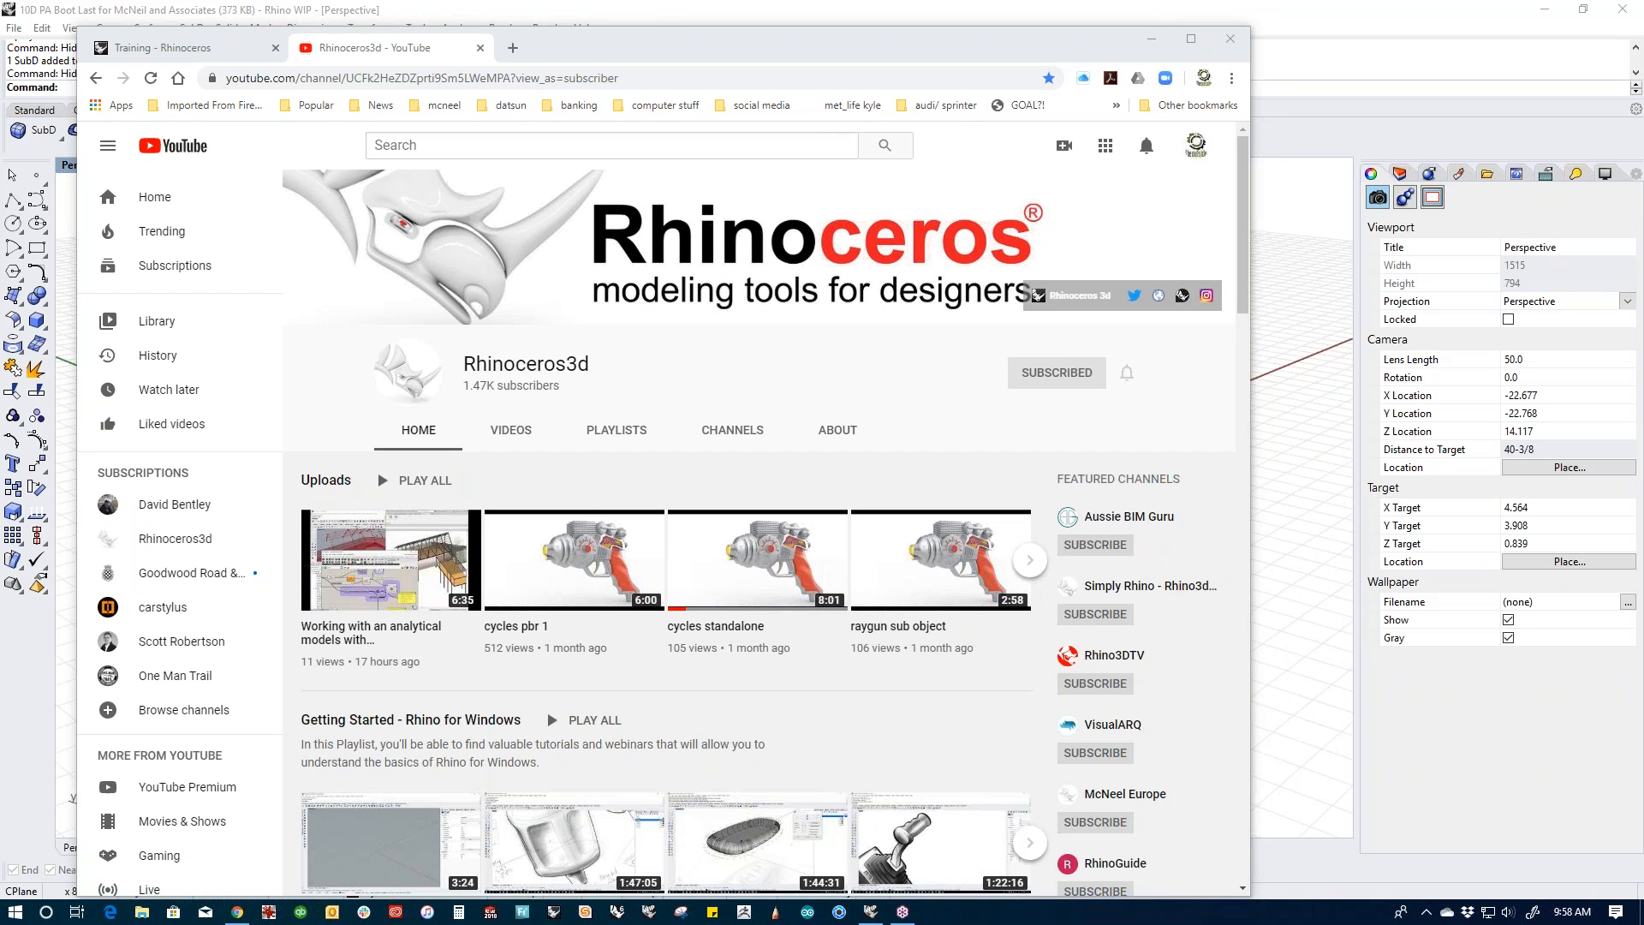
Step: Review the channel's Getting Started - Rhino for Windows playlist and close the YouTube tab
scroll(663, 709, down, 2)
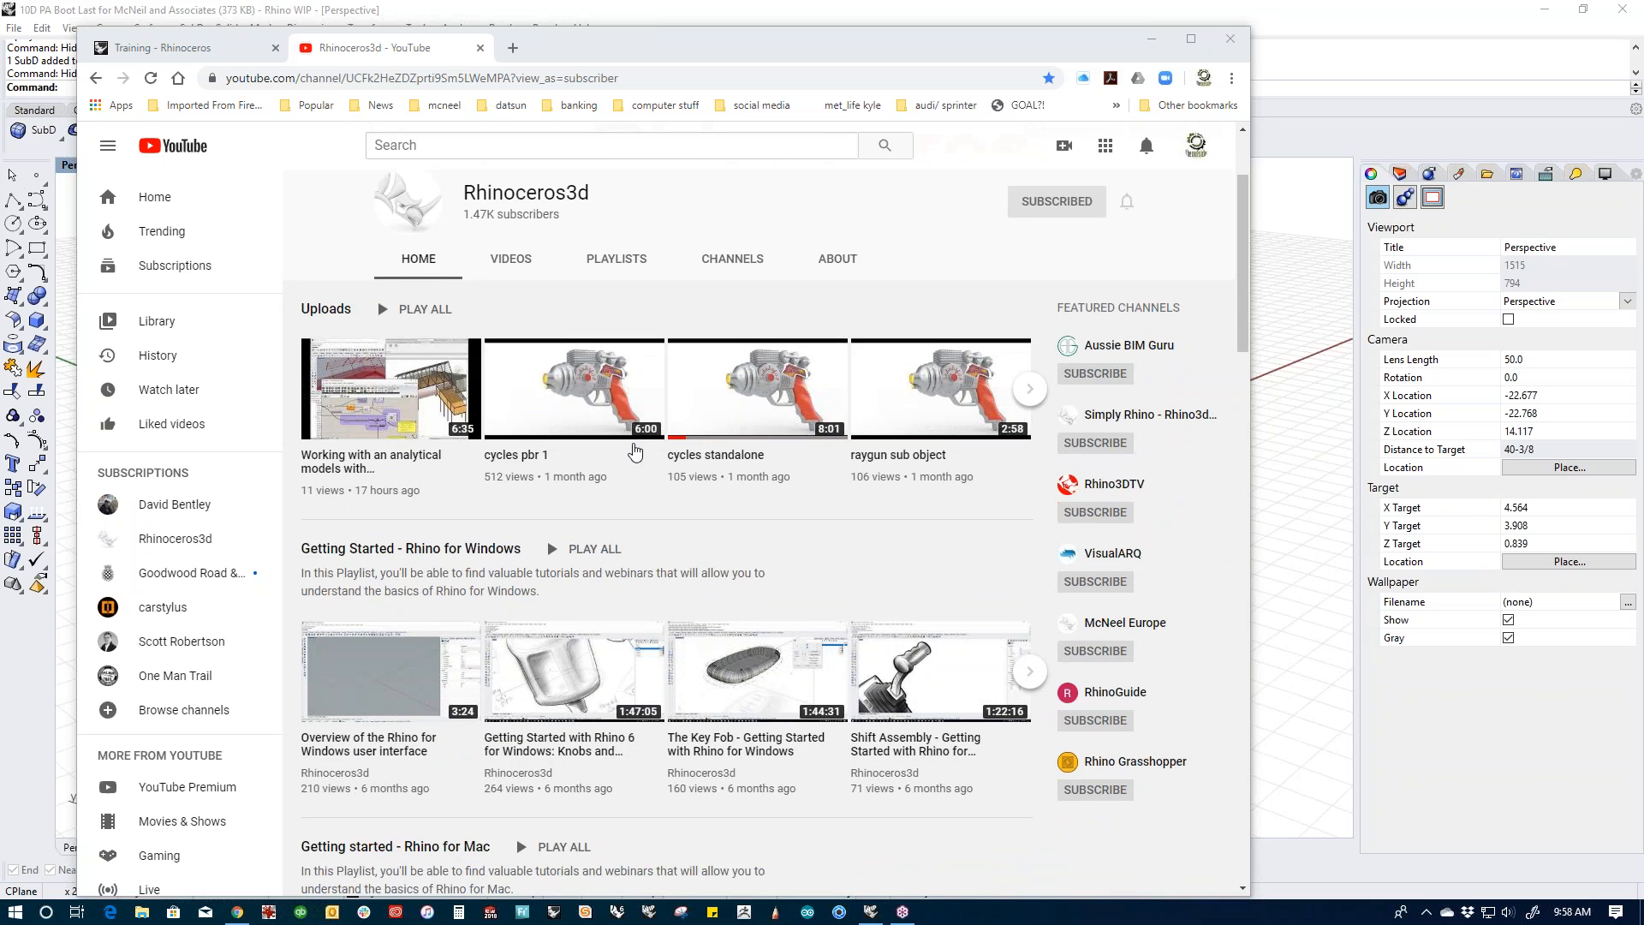
scroll(631, 548, down, 2)
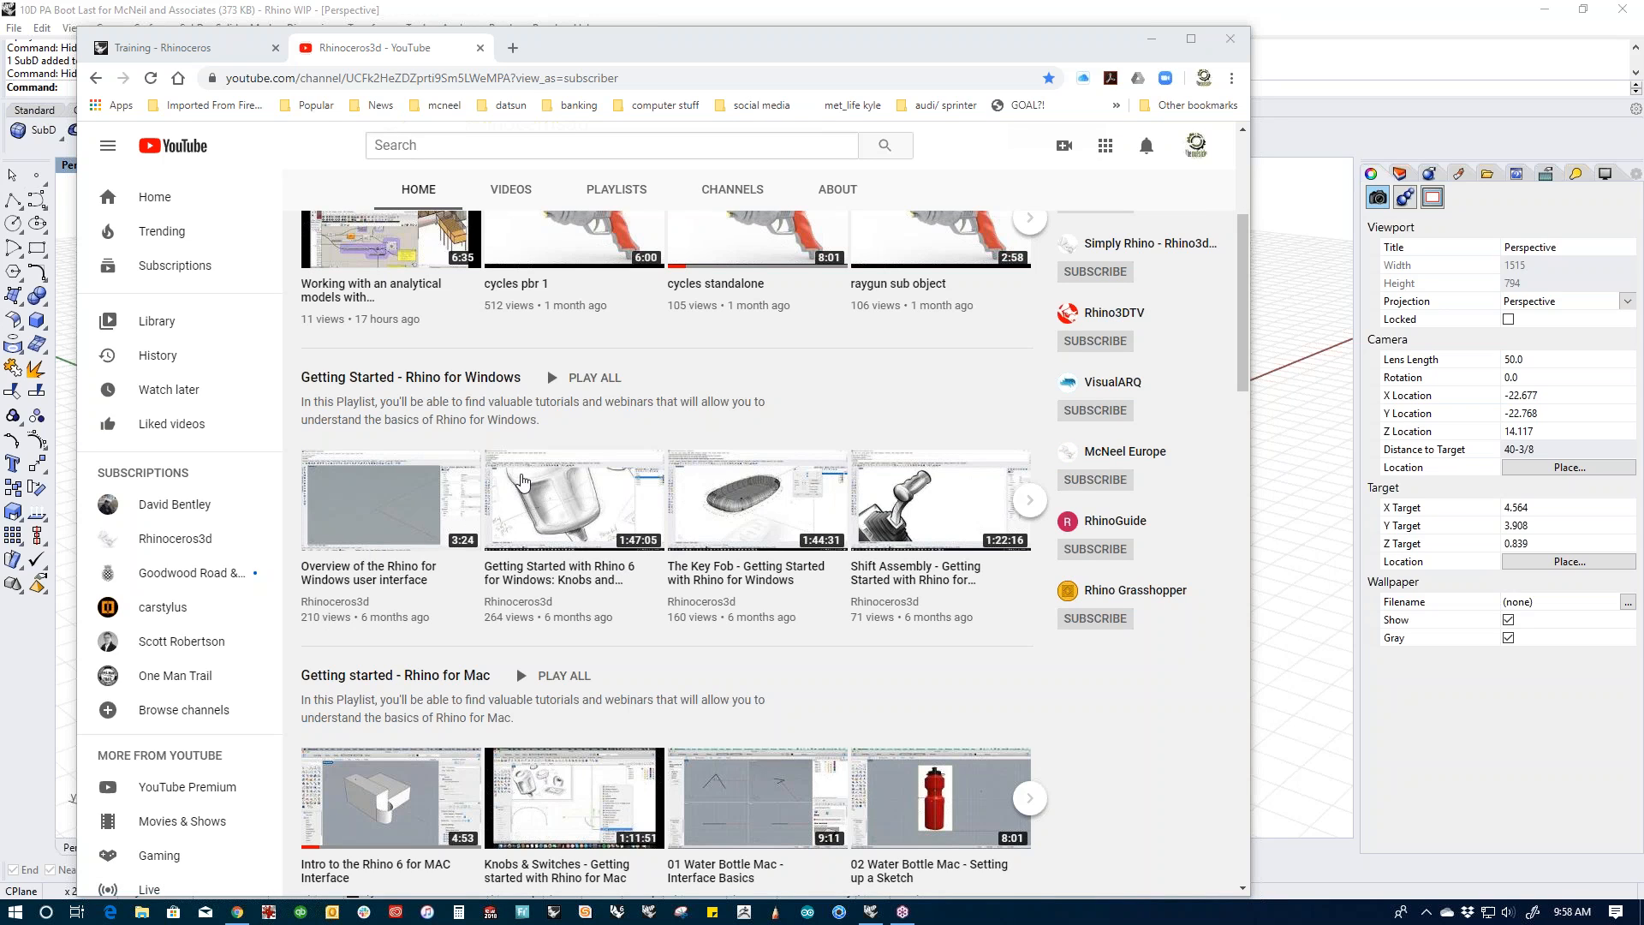
click(412, 378)
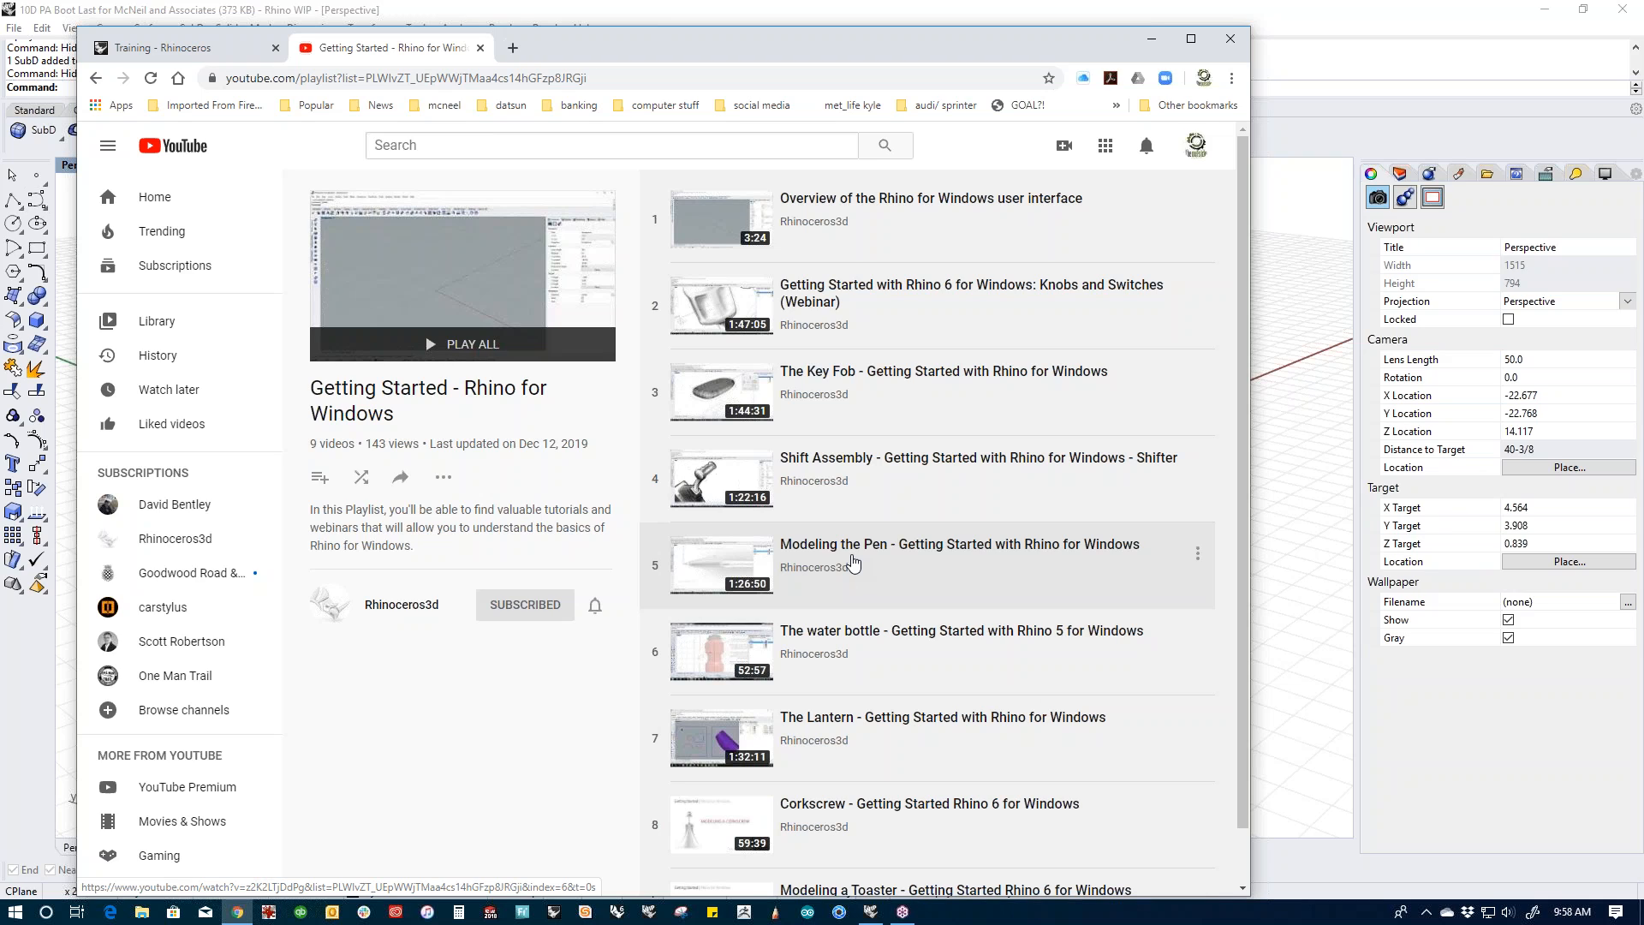
click(481, 47)
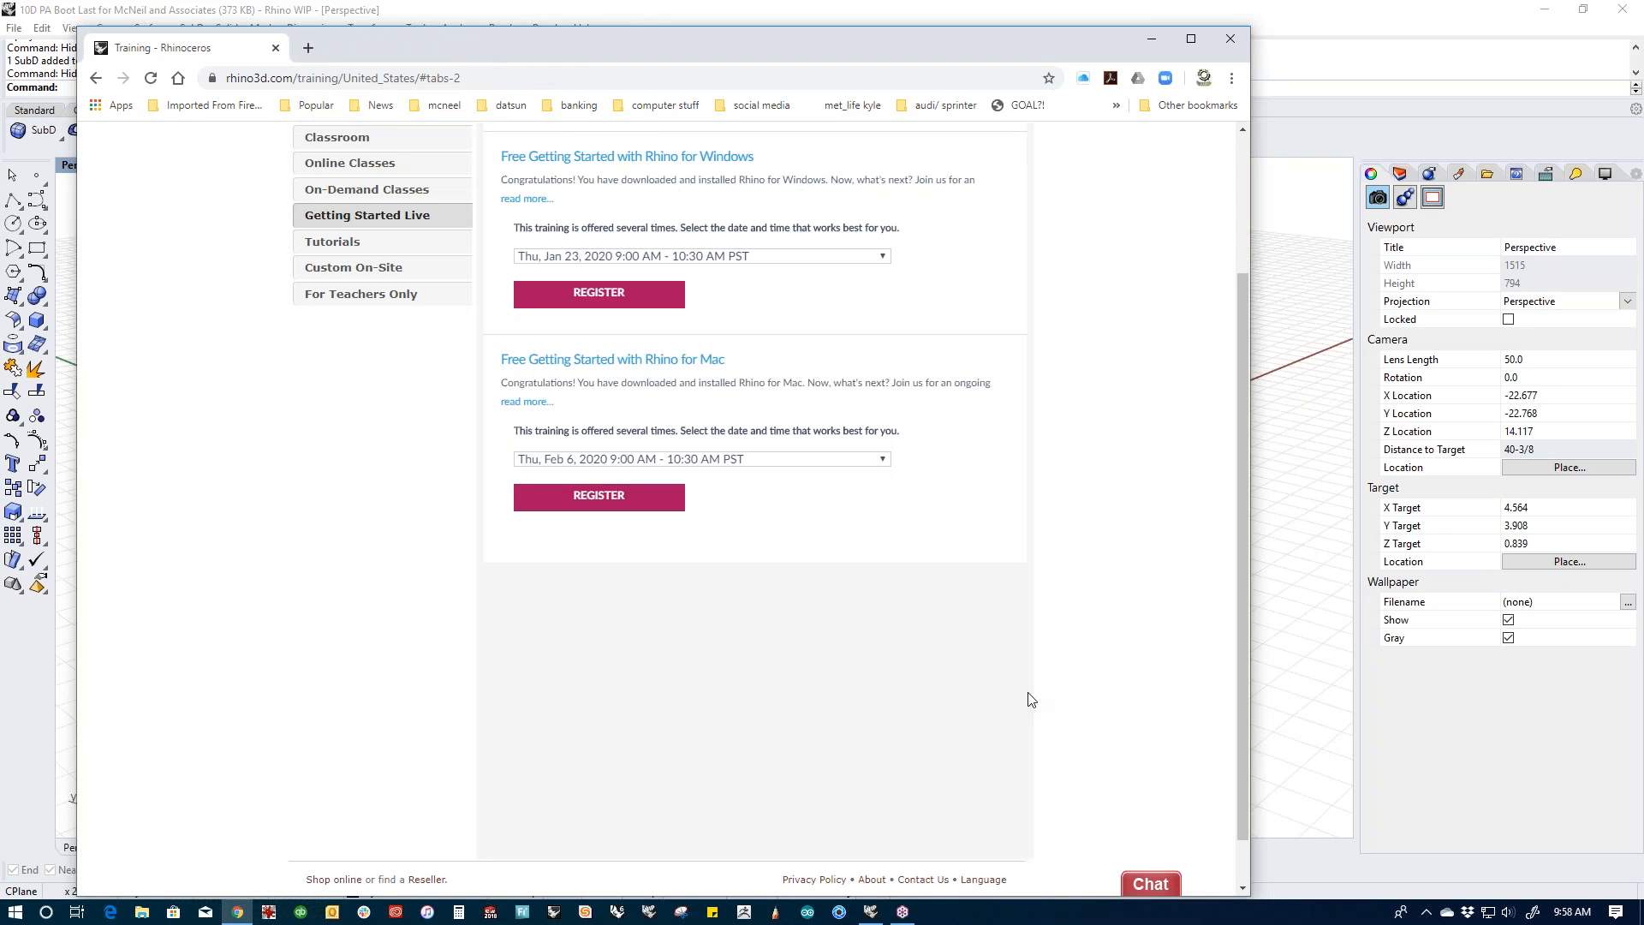
Step: Minimize the browser window to return to the boot last models in Rhino
drag(1556, 735, 1556, 802)
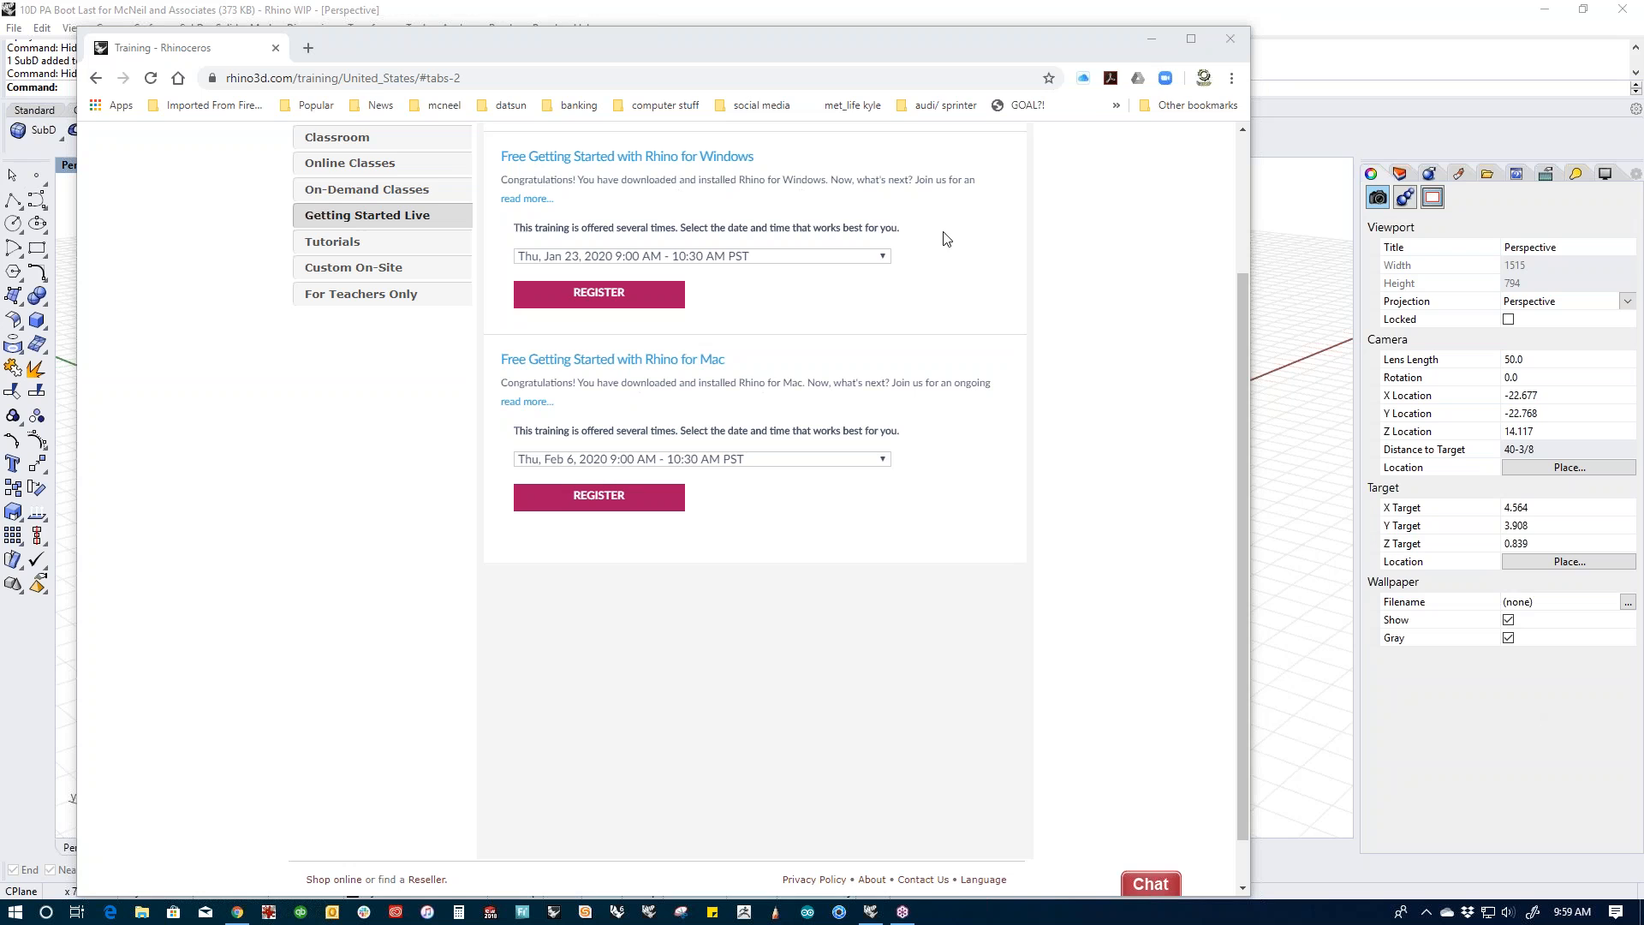
click(1152, 40)
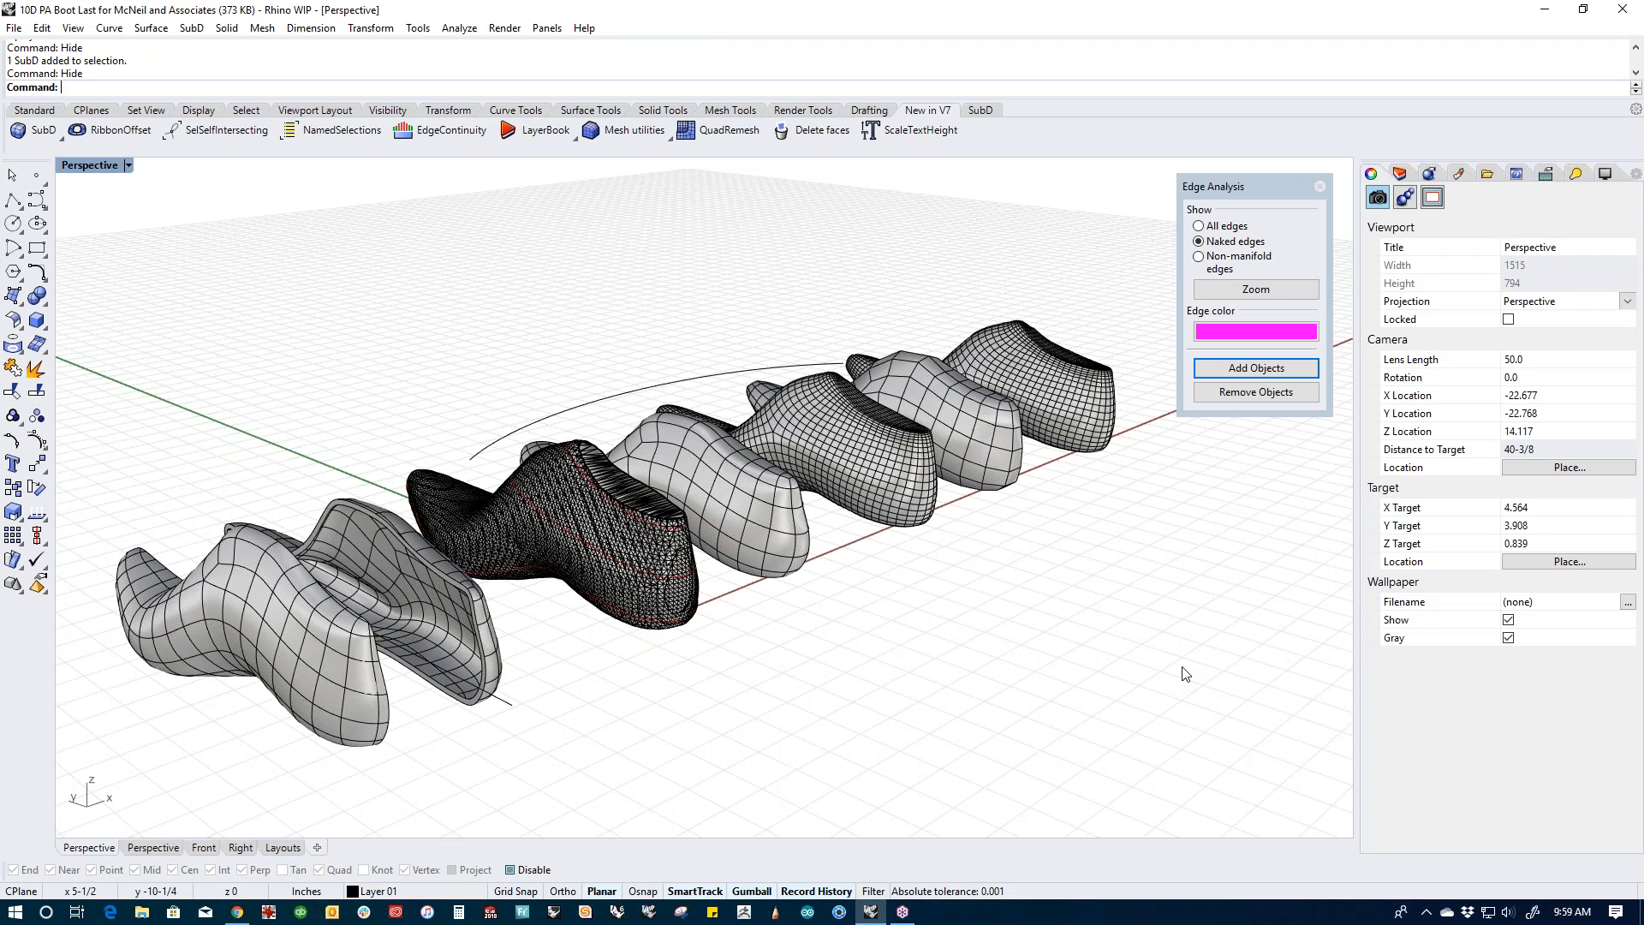
click(1508, 747)
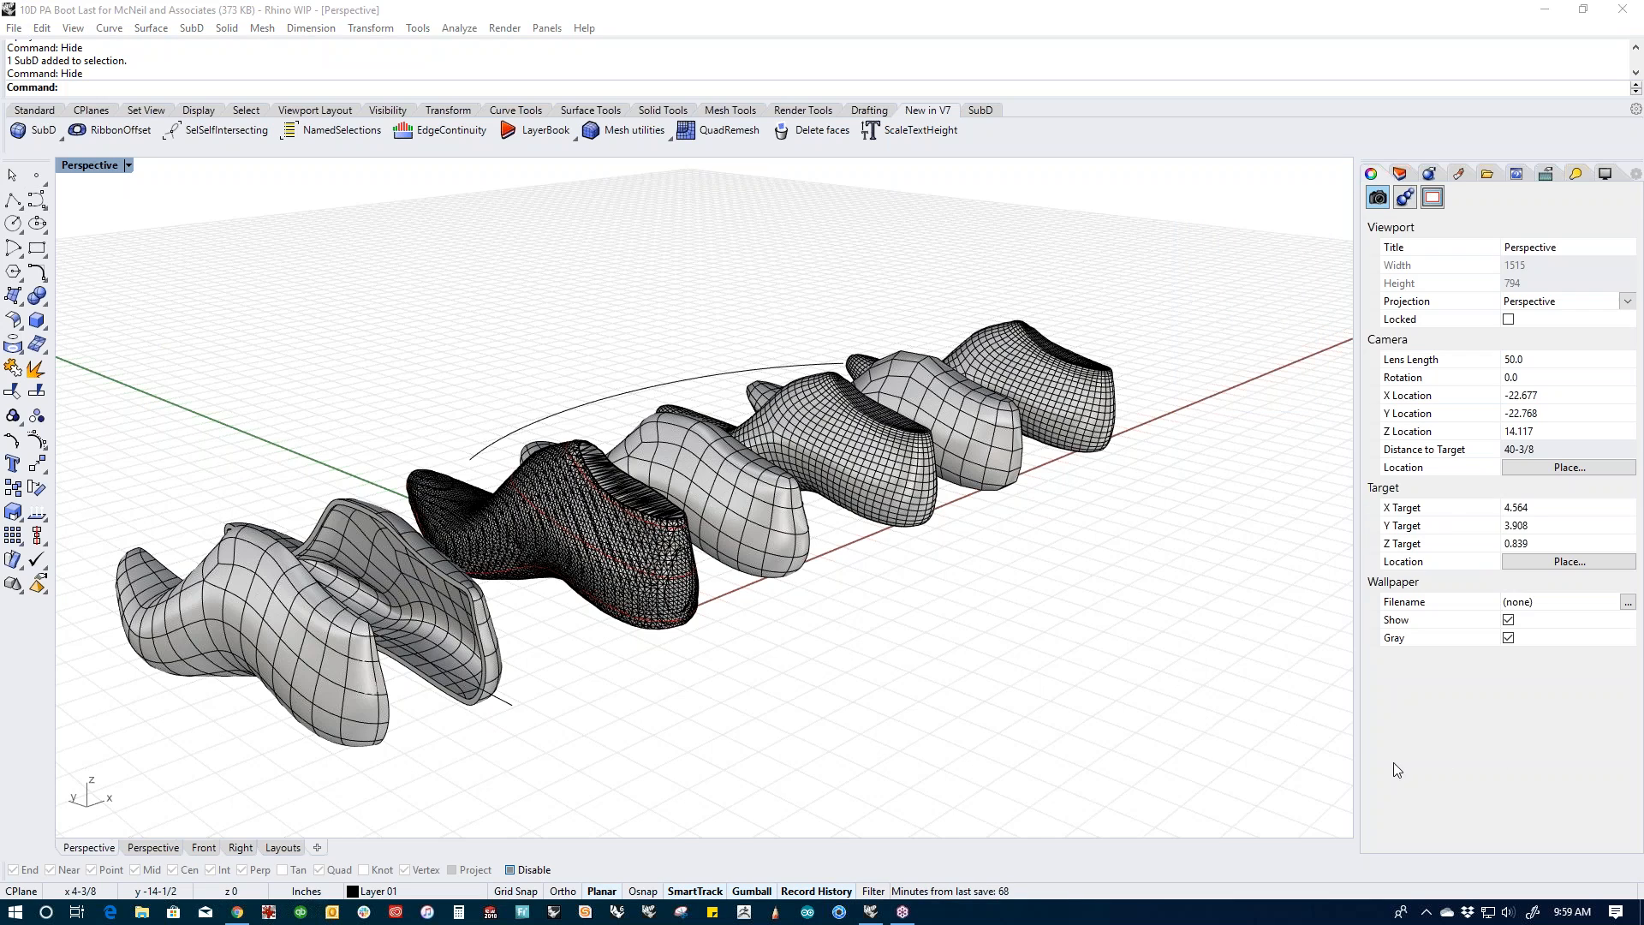